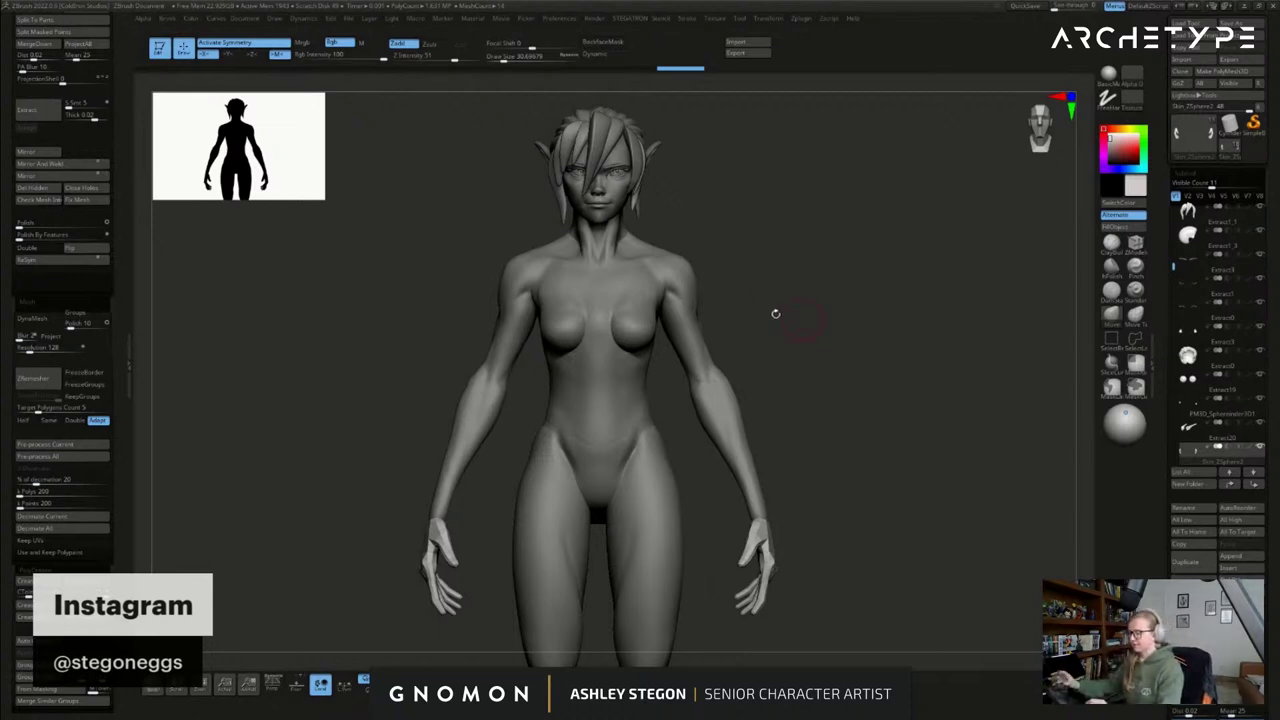
- Inspect the figure's body and hands from several angles, including the polygroup wireframe of the hands
ctrl+right_drag(619, 200, 706, 200)
key(s)
mouse_move(745, 242)
alt+right_down()
mouse_move(790, 386)
mouse_move(838, 364)
alt+right_up()
alt+click(695, 340)
ctrl+click(812, 386)
ctrl+click(812, 387)
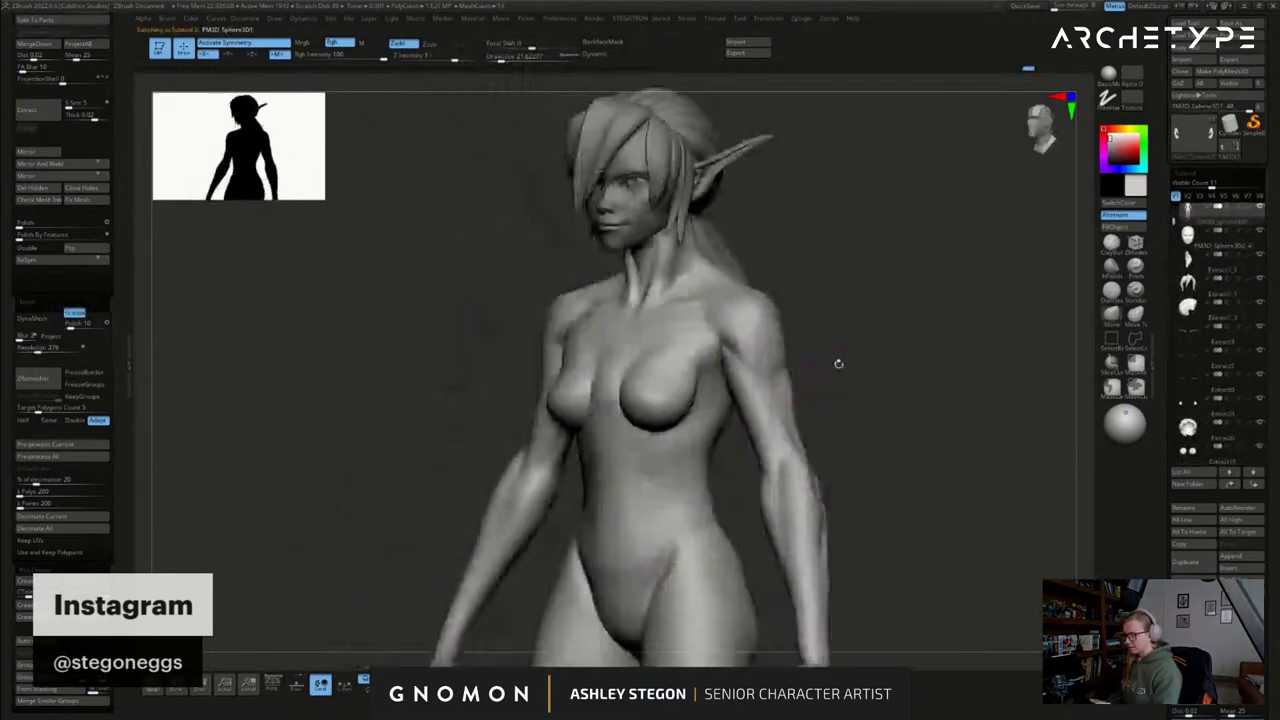
ctrl+right_drag(903, 474, 858, 413)
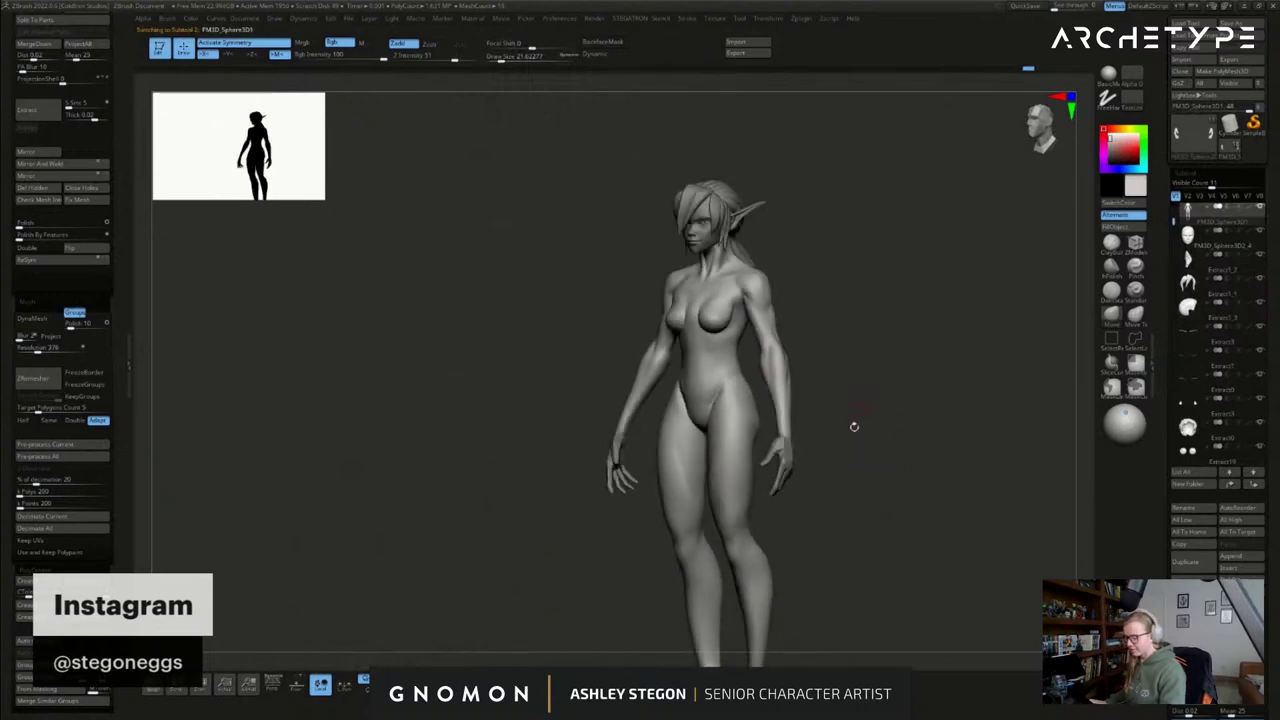
alt+click(788, 461)
right_drag(849, 484, 943, 409)
key(shift+f)
key(shift+f)
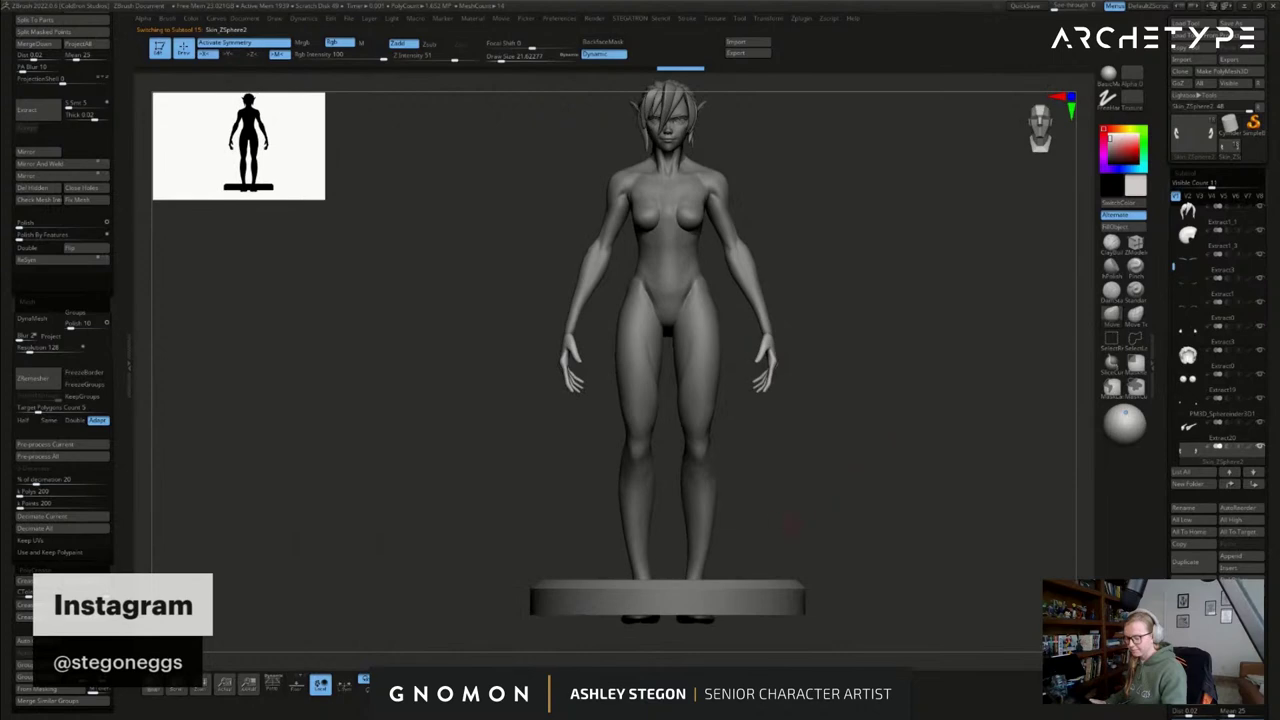
- Hide the round base disc under the figure's feet
ctrl+right_drag(791, 523, 795, 565)
drag(1173, 266, 1173, 371)
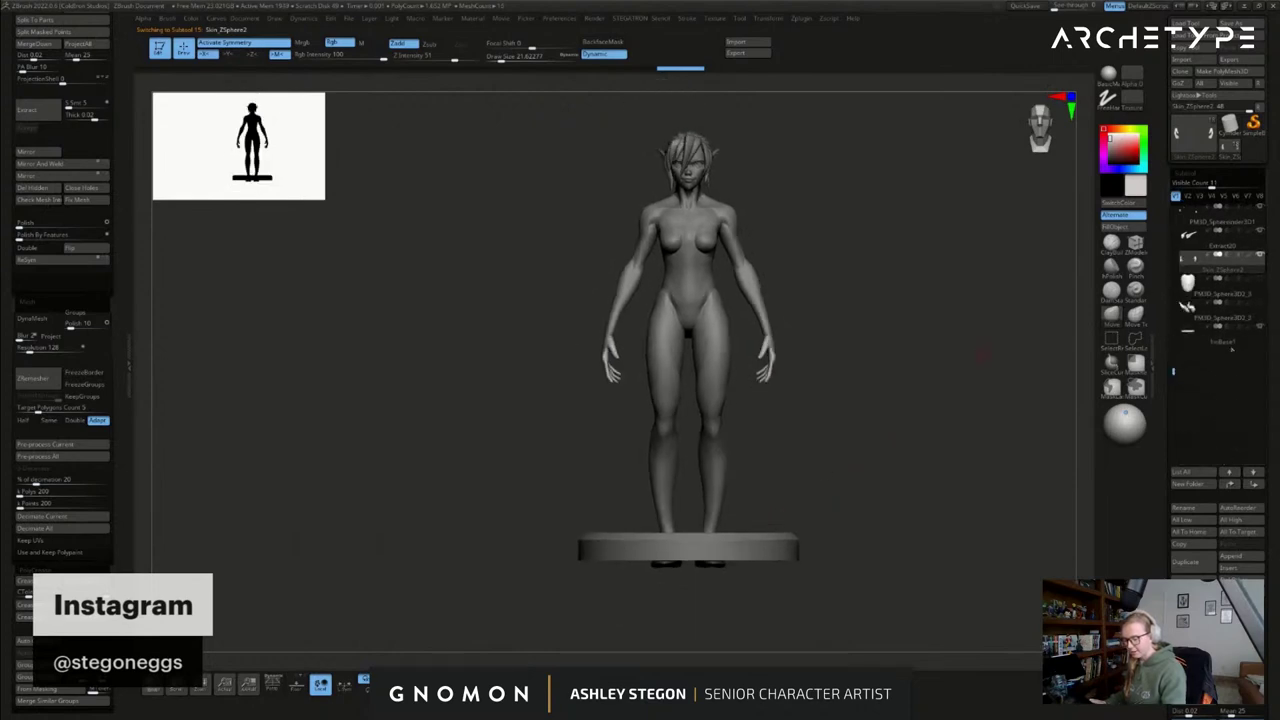
click(1261, 328)
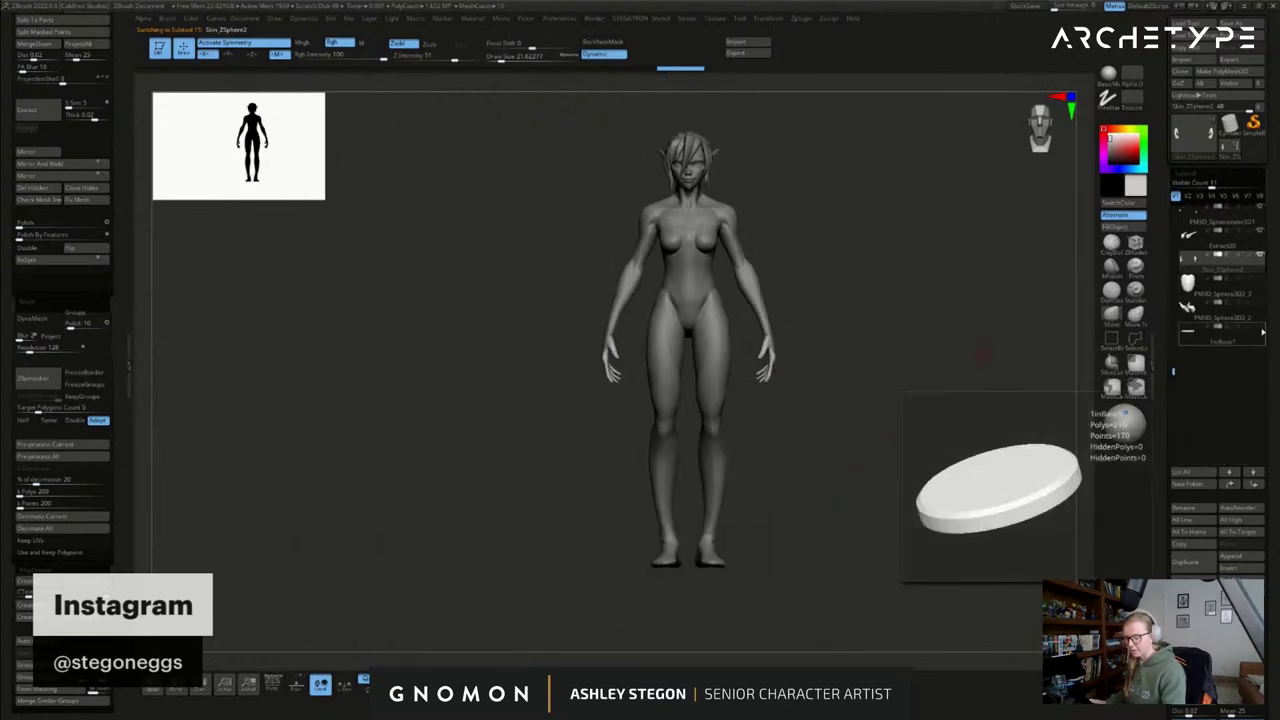
click(1261, 328)
right_drag(1005, 391, 900, 385)
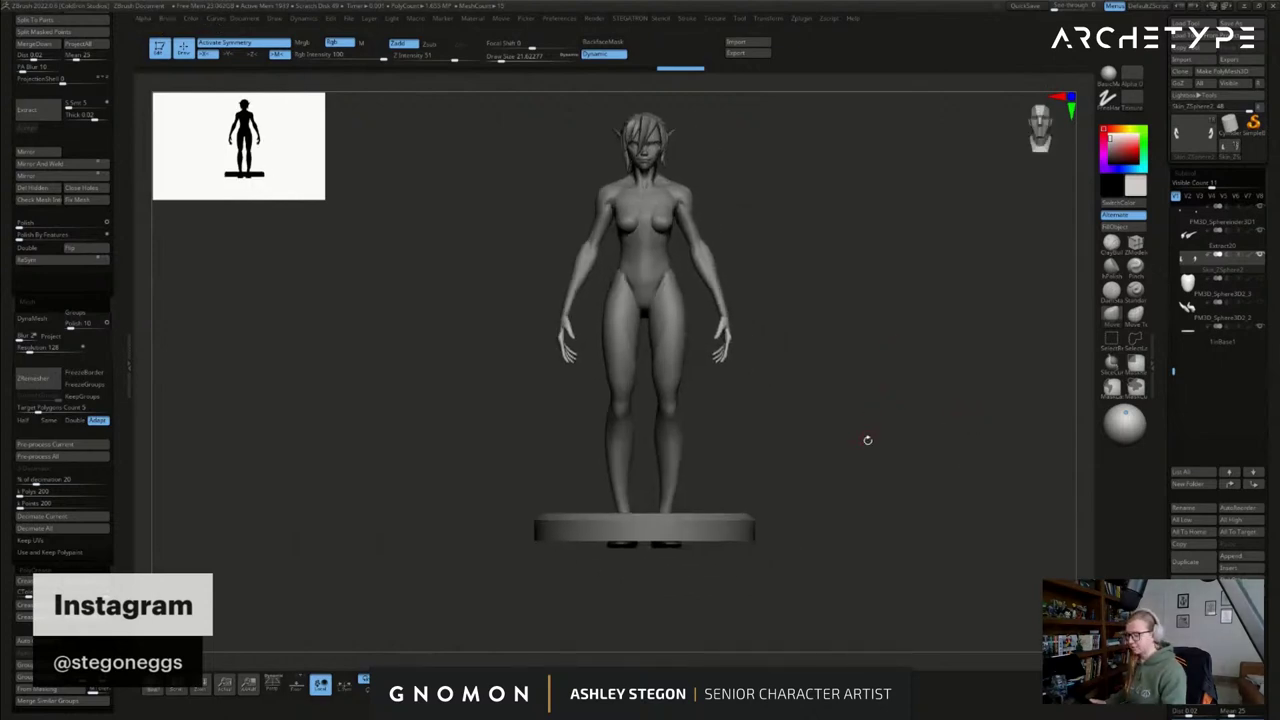
key(s)
drag(848, 434, 852, 434)
alt+right_drag(851, 427, 881, 459)
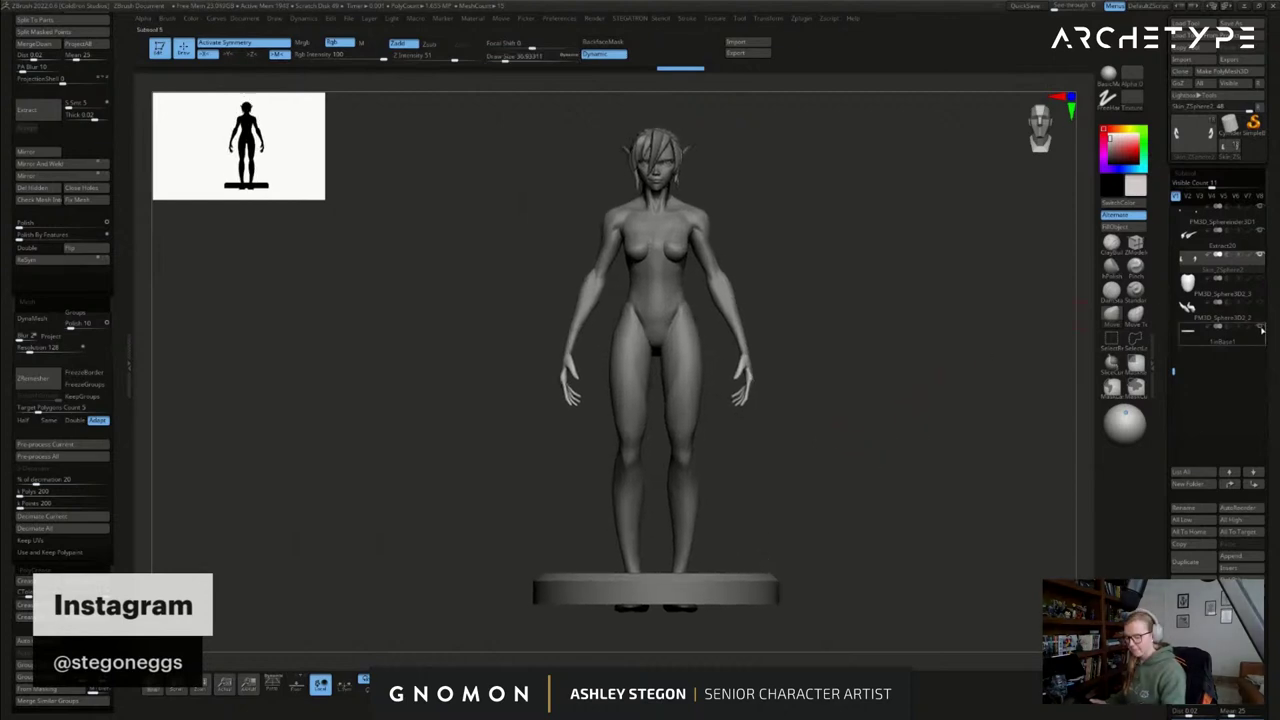
click(1259, 327)
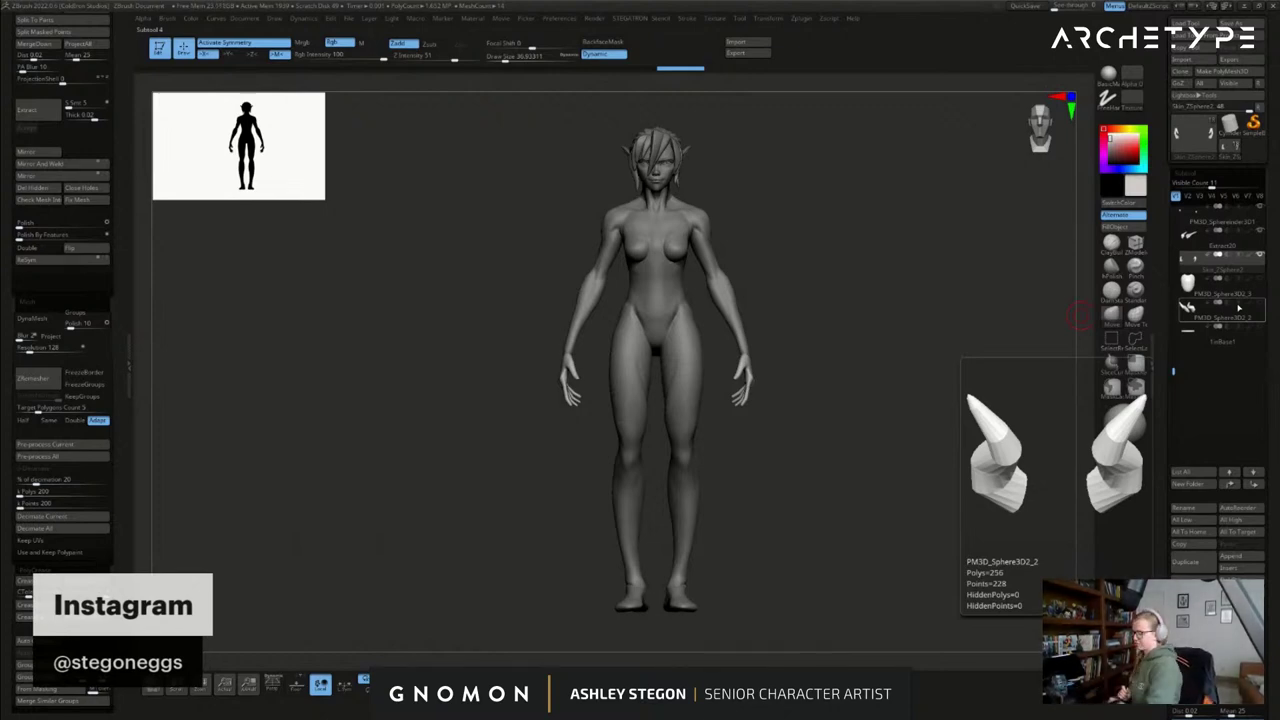
- Select the body subtool and the ClayBuildup brush, with a draw size of about 33
key(s)
drag(817, 441, 819, 441)
alt+click(693, 393)
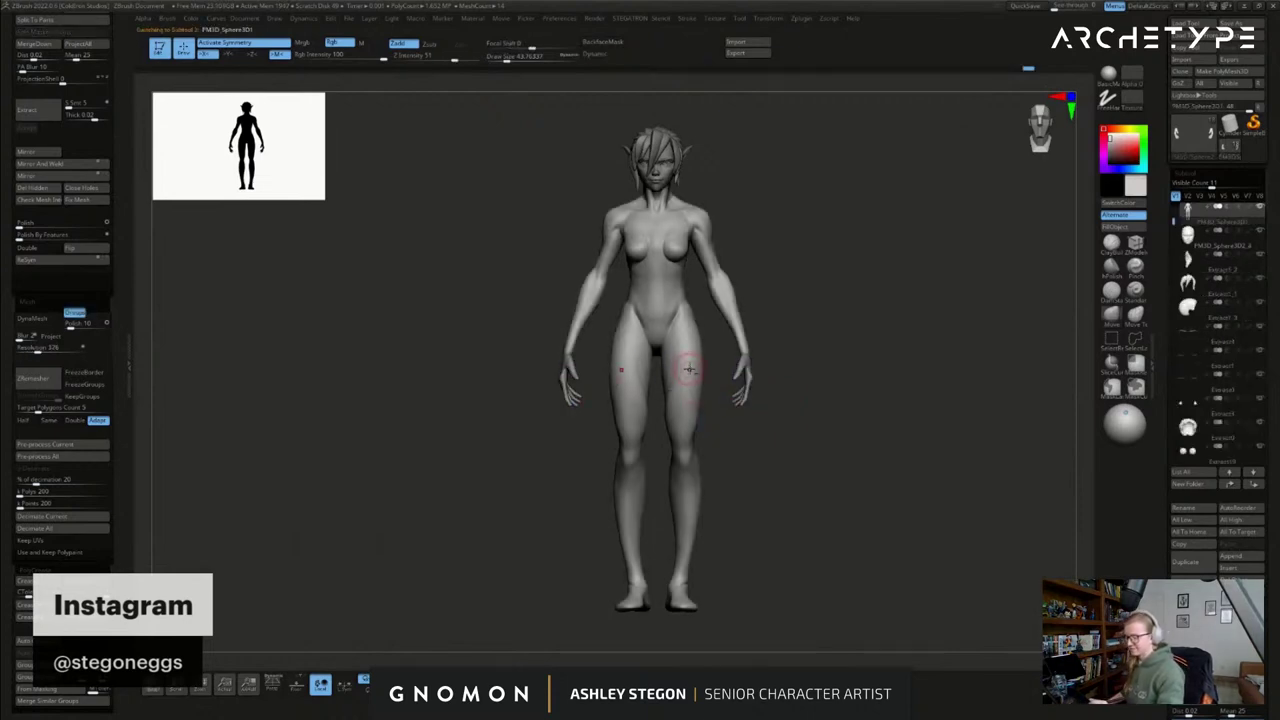
ctrl+right_drag(689, 365, 838, 300)
mouse_move(681, 304)
shift+mouse_down()
mouse_move(677, 283)
mouse_move(668, 304)
shift+mouse_up()
click(1111, 244)
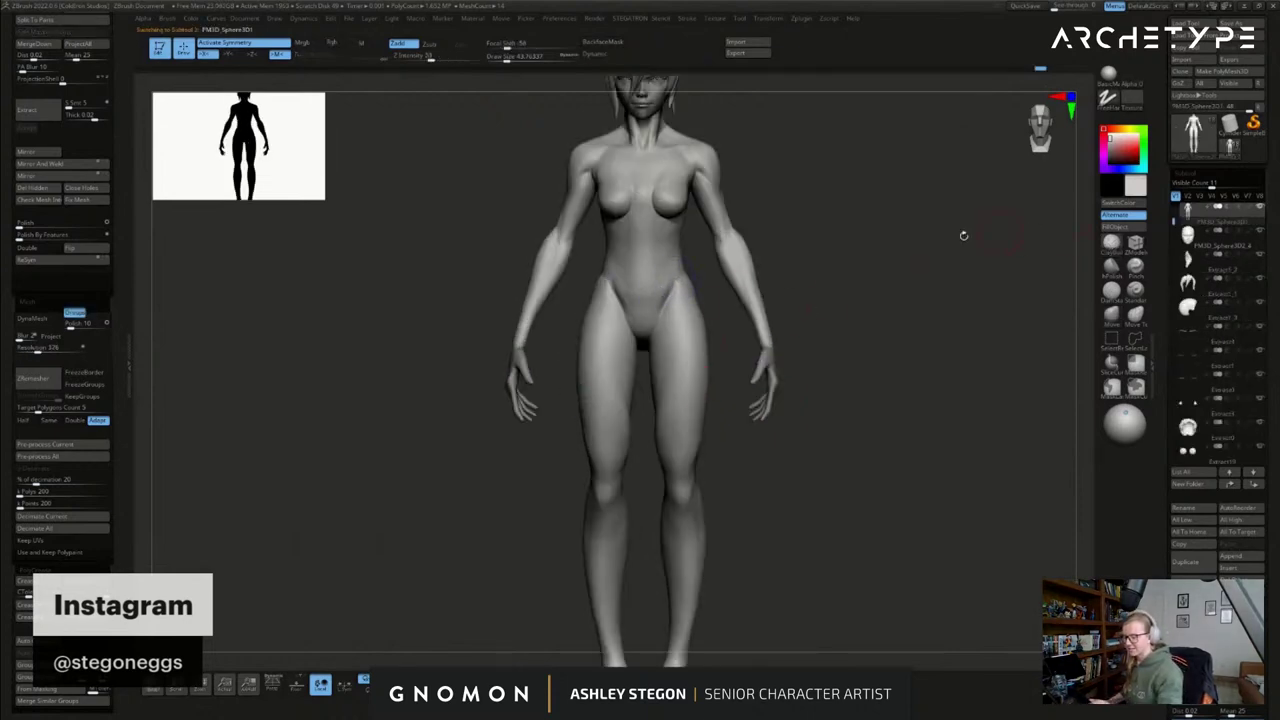
ctrl+right_drag(680, 266, 688, 297)
key(s)
mouse_move(668, 298)
mouse_down()
mouse_move(666, 316)
mouse_move(680, 295)
mouse_move(634, 314)
mouse_move(664, 295)
mouse_up()
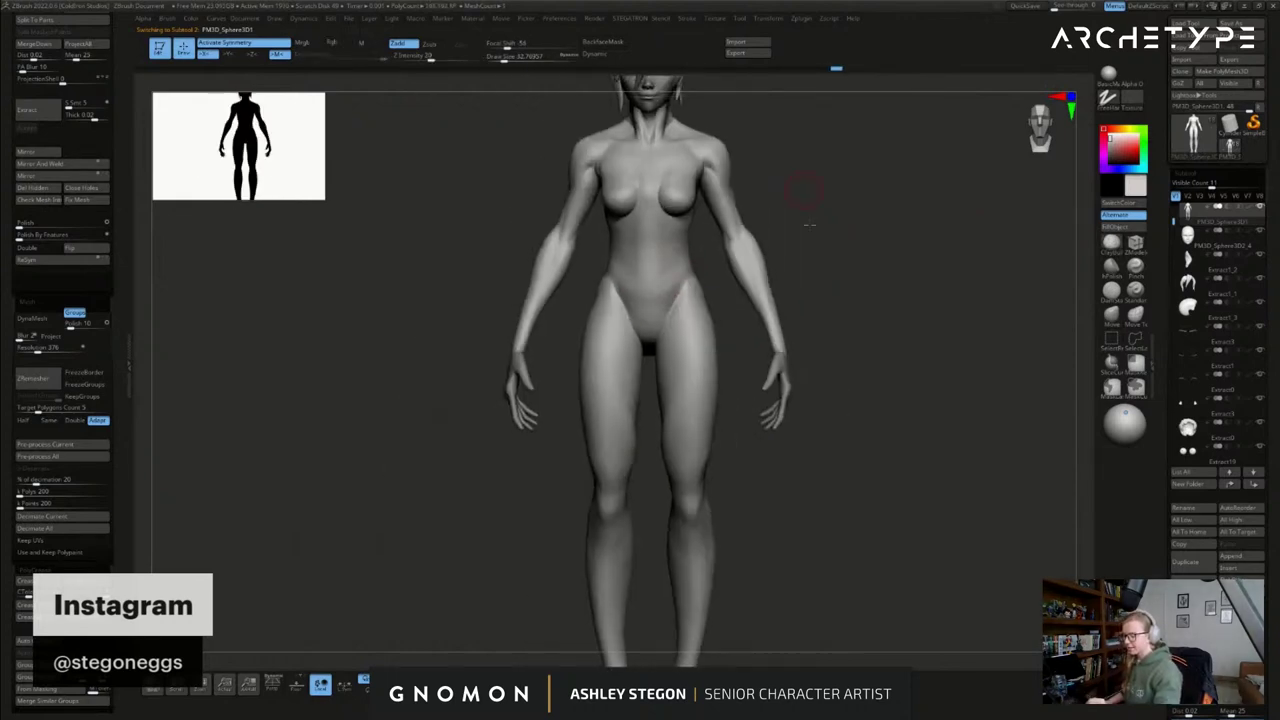
- Examine the body from the side with its polygroup wireframe shown and hidden again
drag(720, 320, 809, 321)
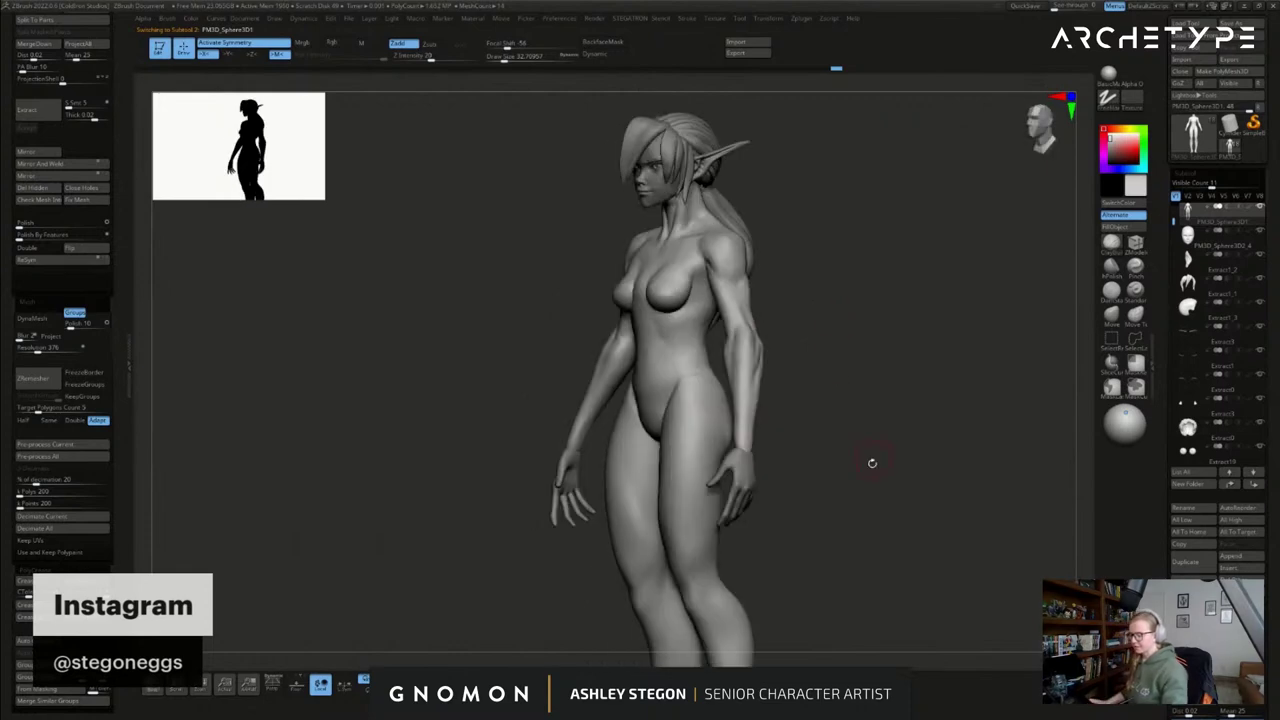
ctrl+right_drag(873, 458, 851, 503)
alt+drag(851, 503, 848, 433)
key(shift+f)
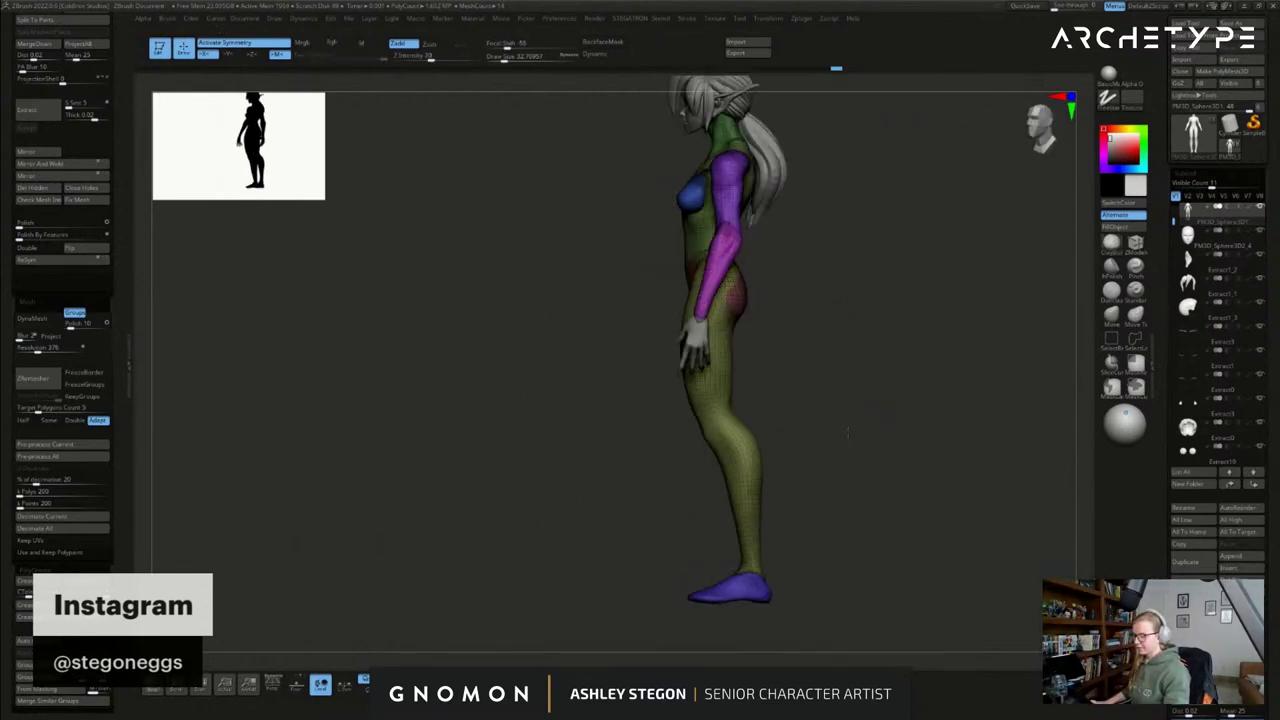
key(shift+f)
- Examine the head and upper body up close from the three-quarter and front views
ctrl+right_drag(843, 386, 765, 190)
alt+drag(765, 190, 787, 342)
right_drag(788, 342, 766, 340)
right_drag(857, 337, 790, 345)
mouse_move(877, 363)
right_down()
mouse_move(838, 354)
mouse_move(857, 337)
mouse_move(943, 335)
mouse_move(794, 393)
mouse_move(803, 407)
mouse_move(848, 362)
right_up()
key(s)
drag(848, 371, 840, 371)
right_drag(786, 351, 748, 358)
key(s)
drag(748, 358, 745, 358)
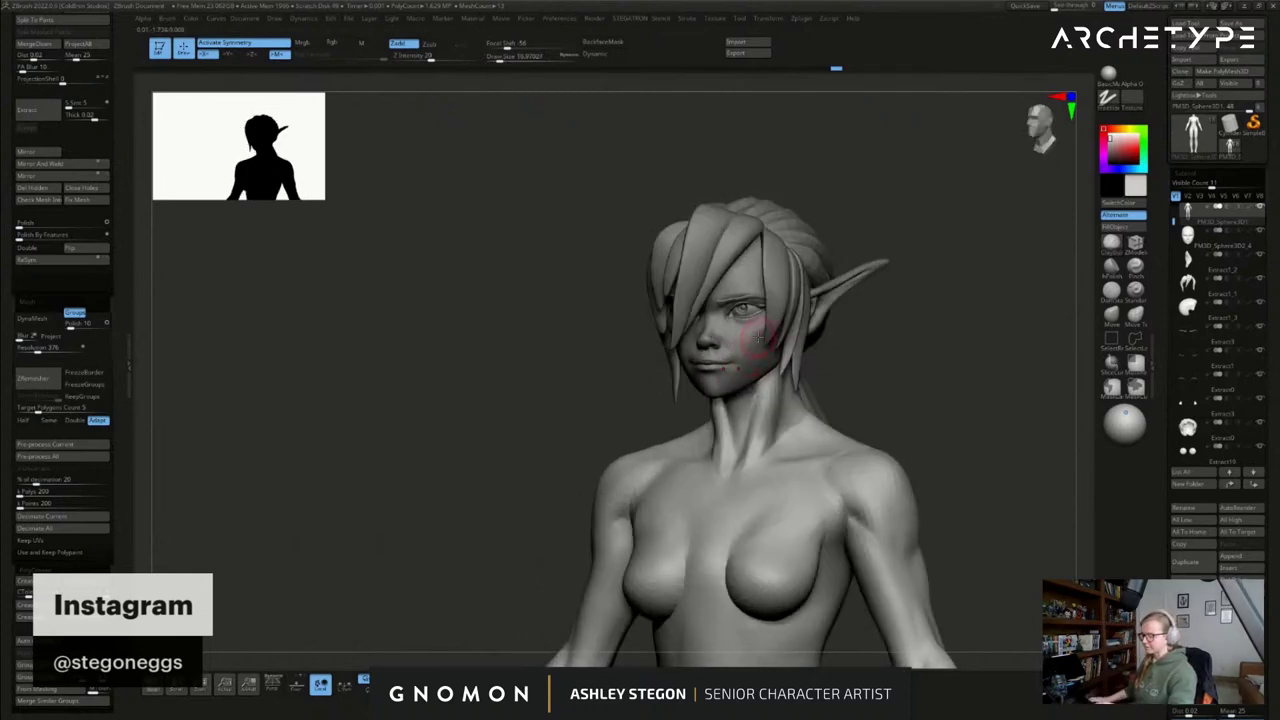
shift+right_drag(919, 391, 940, 391)
key(s)
drag(940, 392, 938, 392)
- Turn on polypaint display for all subtools at once
mouse_move(1189, 215)
mouse_move(869, 362)
ctrl+right_down()
mouse_move(877, 343)
mouse_move(883, 366)
ctrl+right_up()
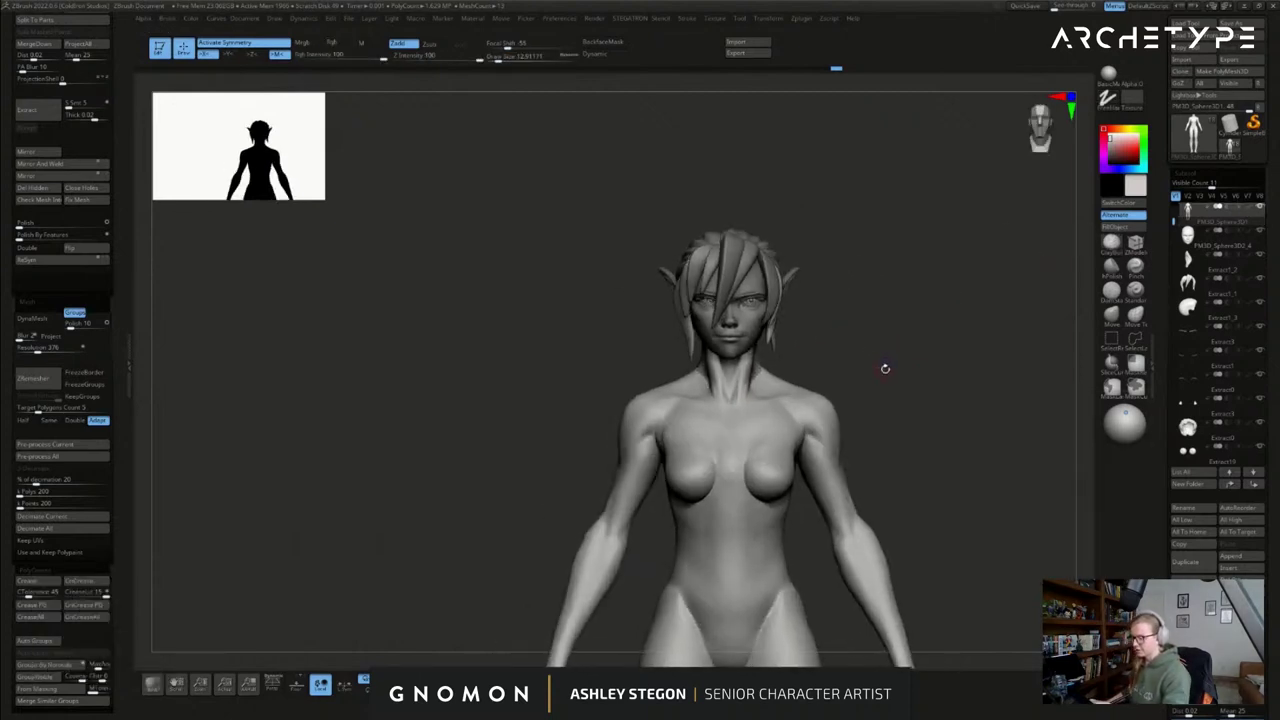
shift+click(1249, 208)
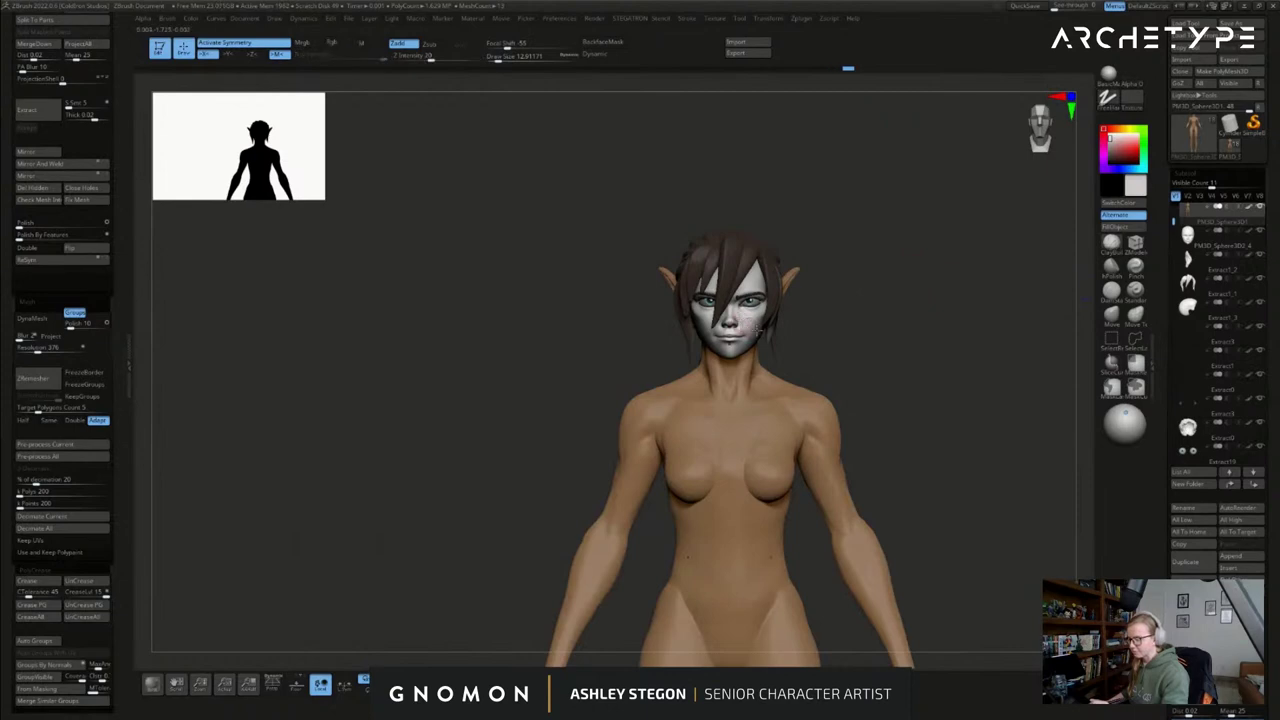
drag(790, 341, 765, 340)
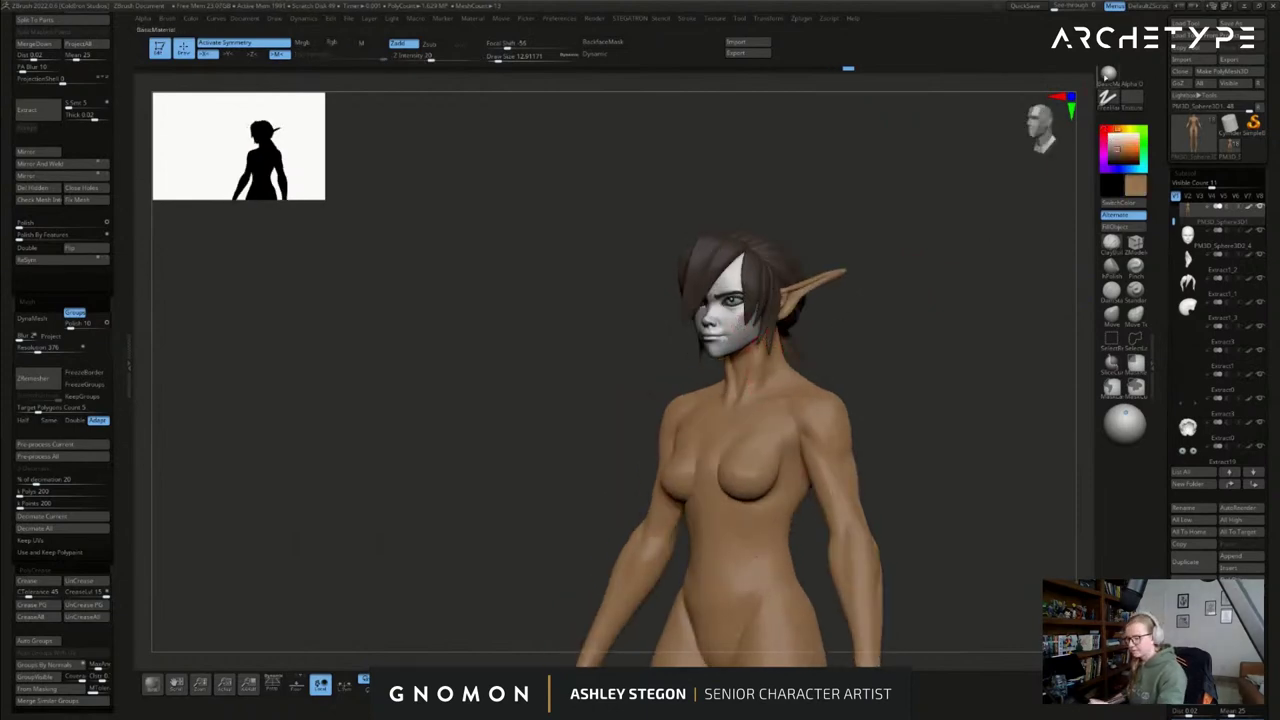
- Fill the body with the SkinShade4 material, using combined material and color (Mrgb)
click(1109, 75)
click(1110, 77)
click(1110, 77)
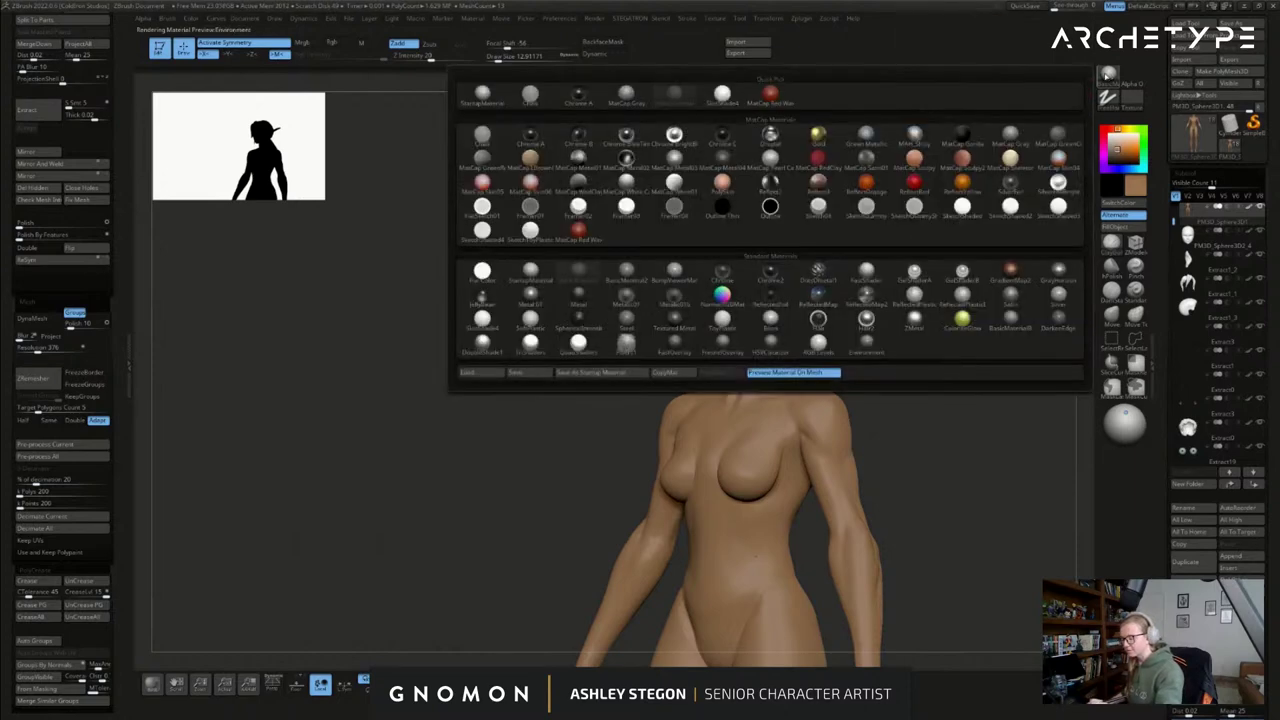
click(490, 319)
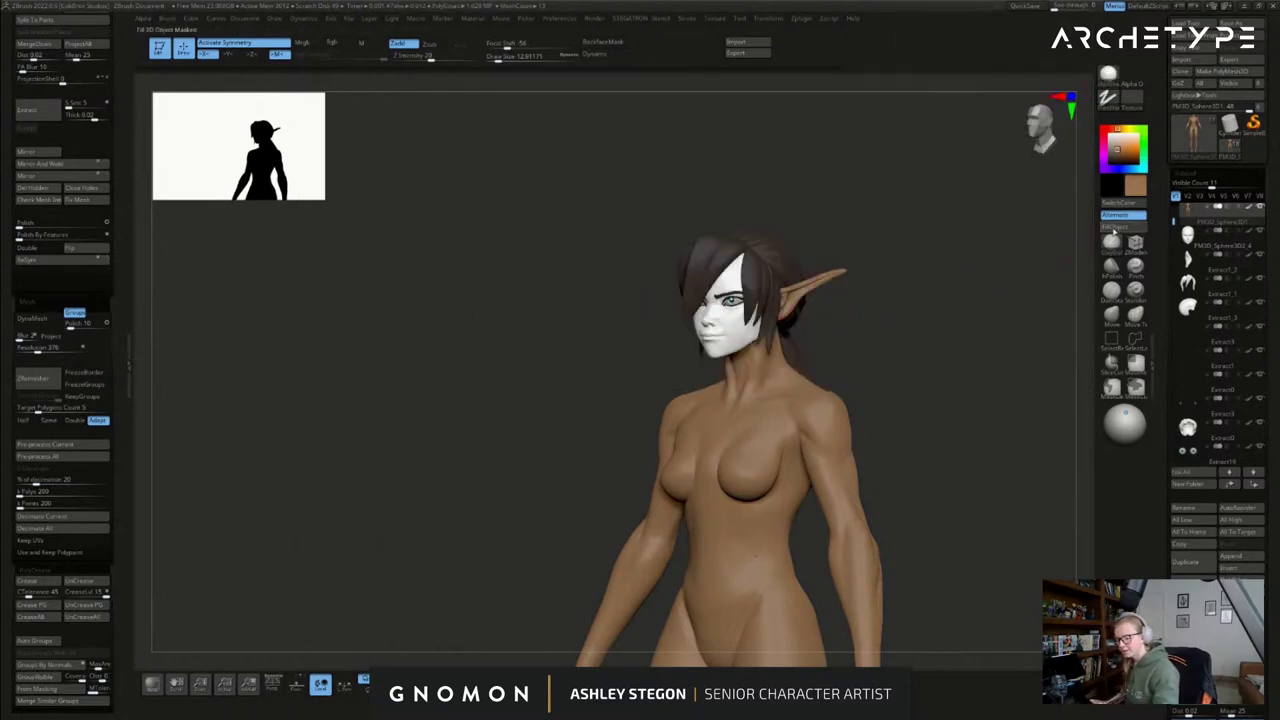
click(308, 44)
click(1124, 216)
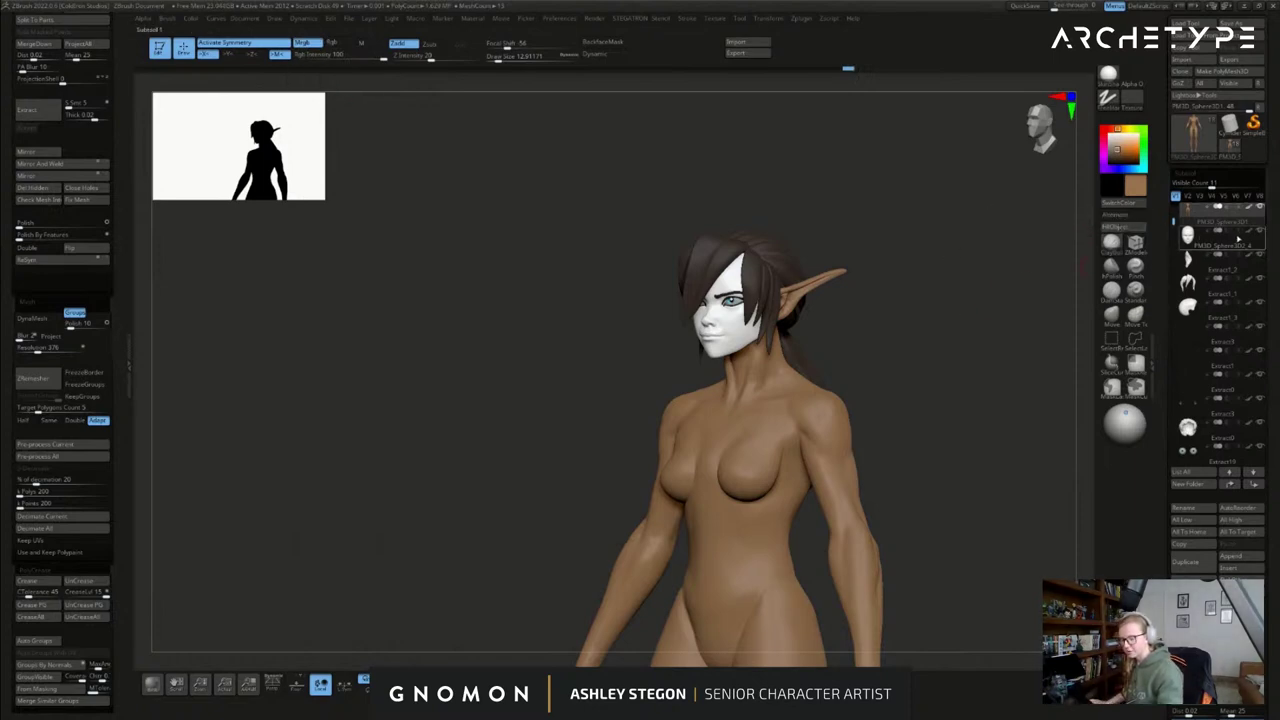
- Select the face subtool and fill it with the tan skin color and the SkinShade4 material
key(shift+f)
key(shift+f)
alt+click(728, 329)
click(1126, 229)
drag(883, 332, 766, 320)
mouse_move(912, 332)
shift+mouse_down()
mouse_move(874, 329)
mouse_move(887, 352)
shift+mouse_up()
key(s)
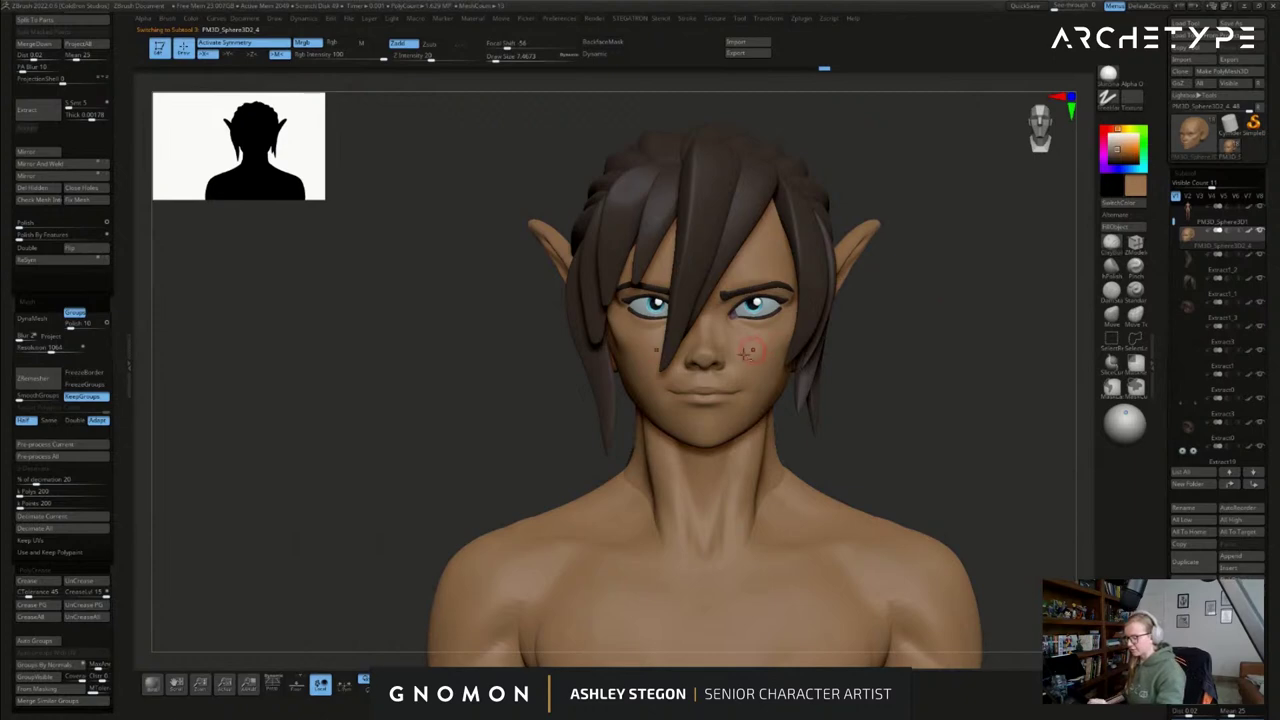
alt+right_drag(754, 348, 721, 359)
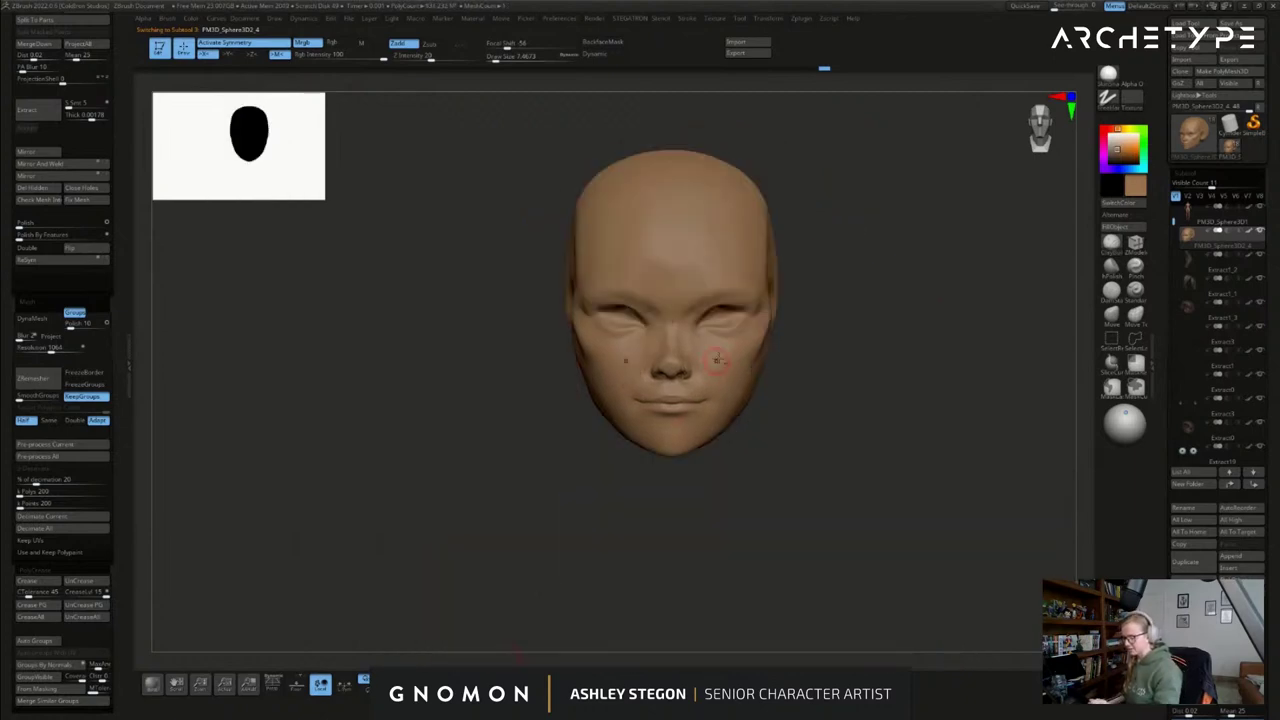
- Paint a reddish blush over the cheeks and nose with the Paint brush at a draw size of about 20
right_drag(800, 440, 819, 465)
key(s)
drag(711, 410, 714, 410)
right_drag(724, 412, 726, 420)
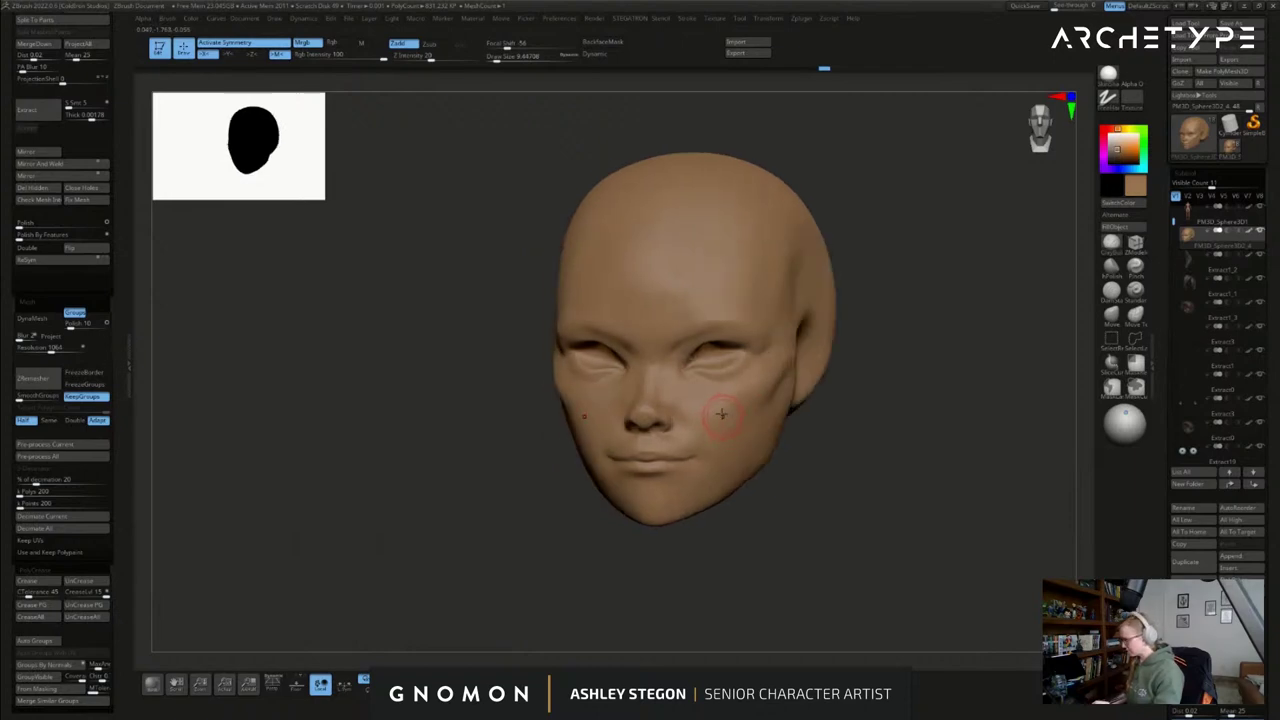
key(b)
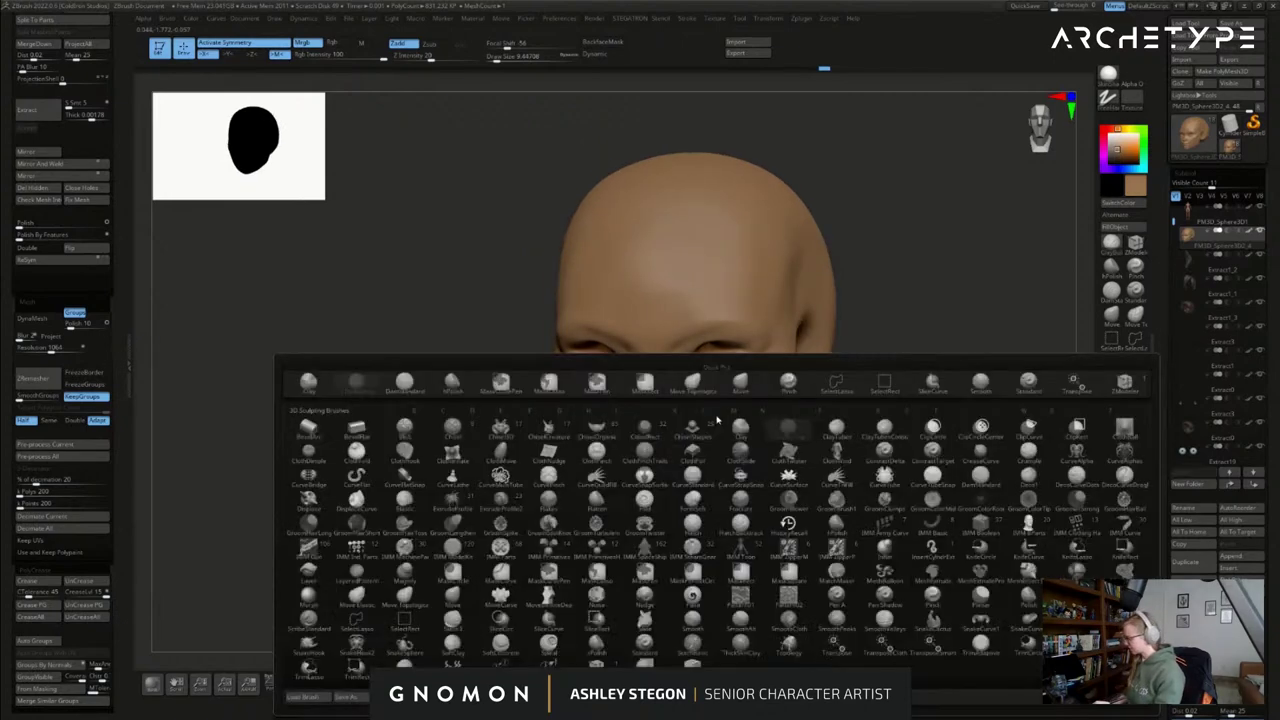
key(p)
key(a)
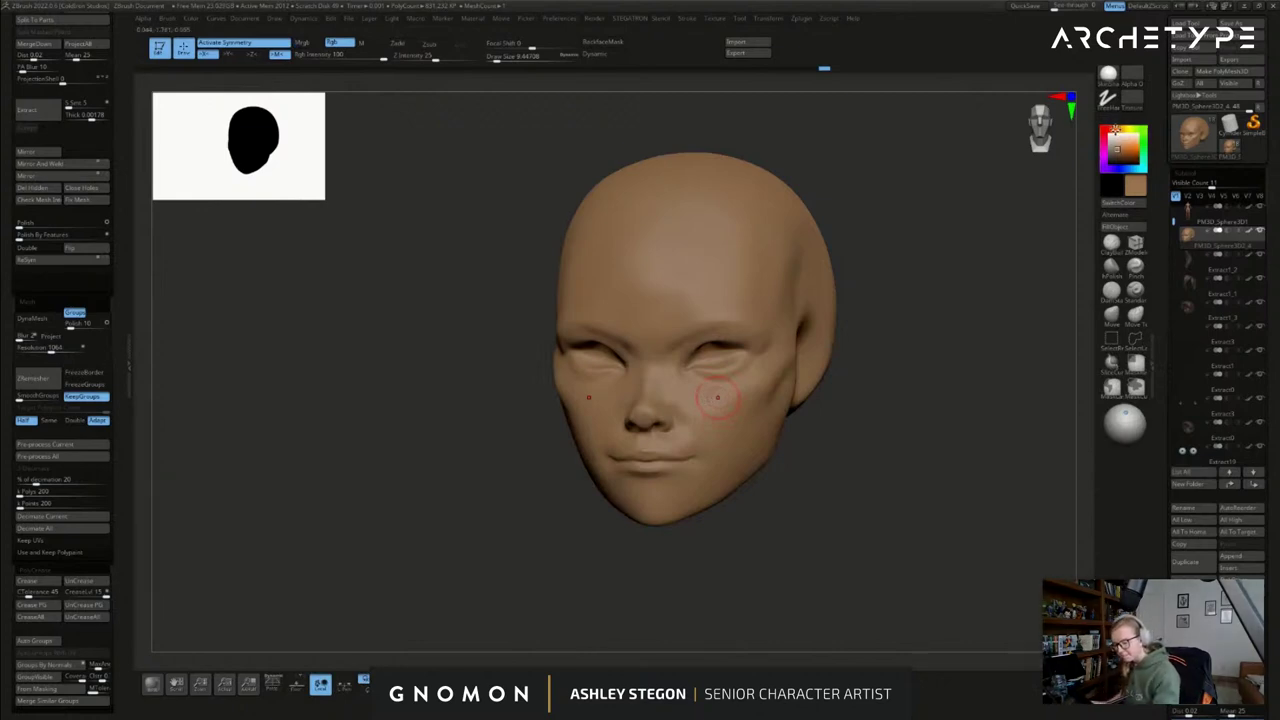
click(1119, 148)
key(s)
mouse_move(684, 388)
mouse_down()
mouse_move(656, 408)
mouse_move(672, 378)
mouse_move(744, 387)
mouse_up()
right_drag(744, 387, 761, 385)
drag(753, 400, 766, 380)
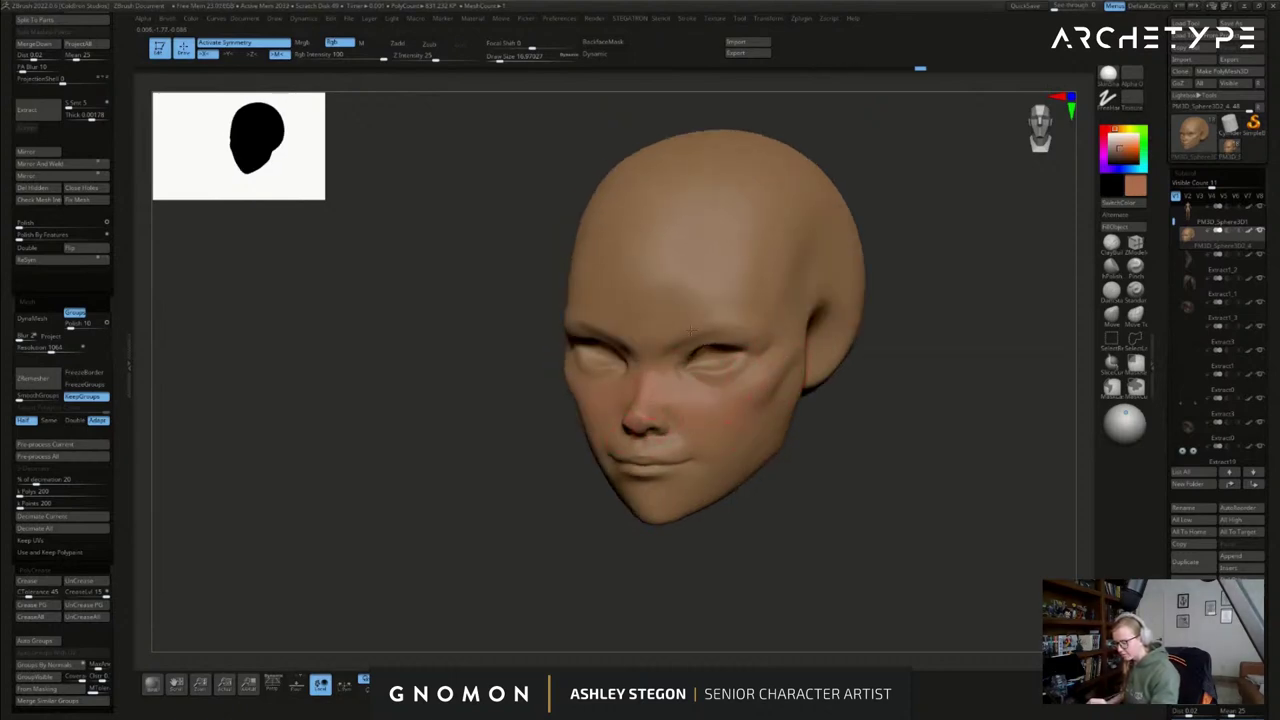
drag(745, 352, 742, 380)
- Tint the lips a darker reddish brown with a draw size of about 6.6
mouse_move(742, 380)
right_down()
mouse_move(775, 388)
mouse_move(749, 381)
right_up()
key(s)
drag(659, 459, 653, 459)
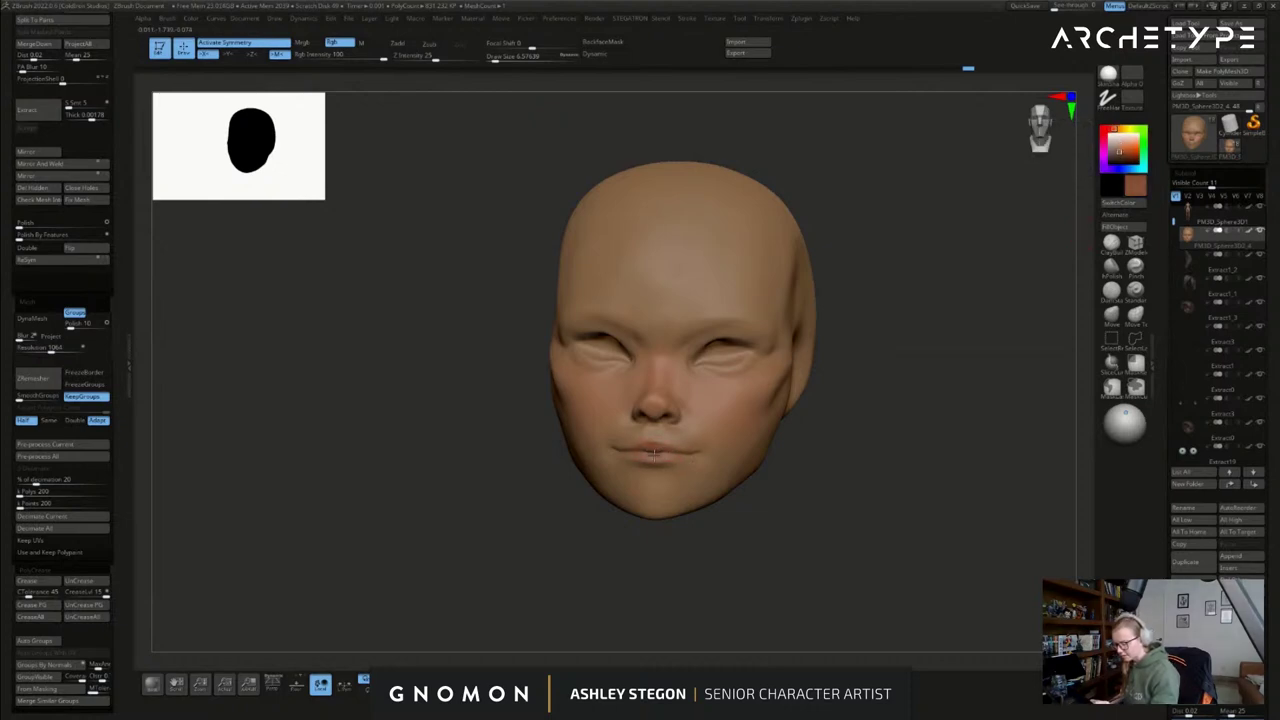
right_drag(638, 450, 695, 460)
right_drag(720, 411, 650, 368)
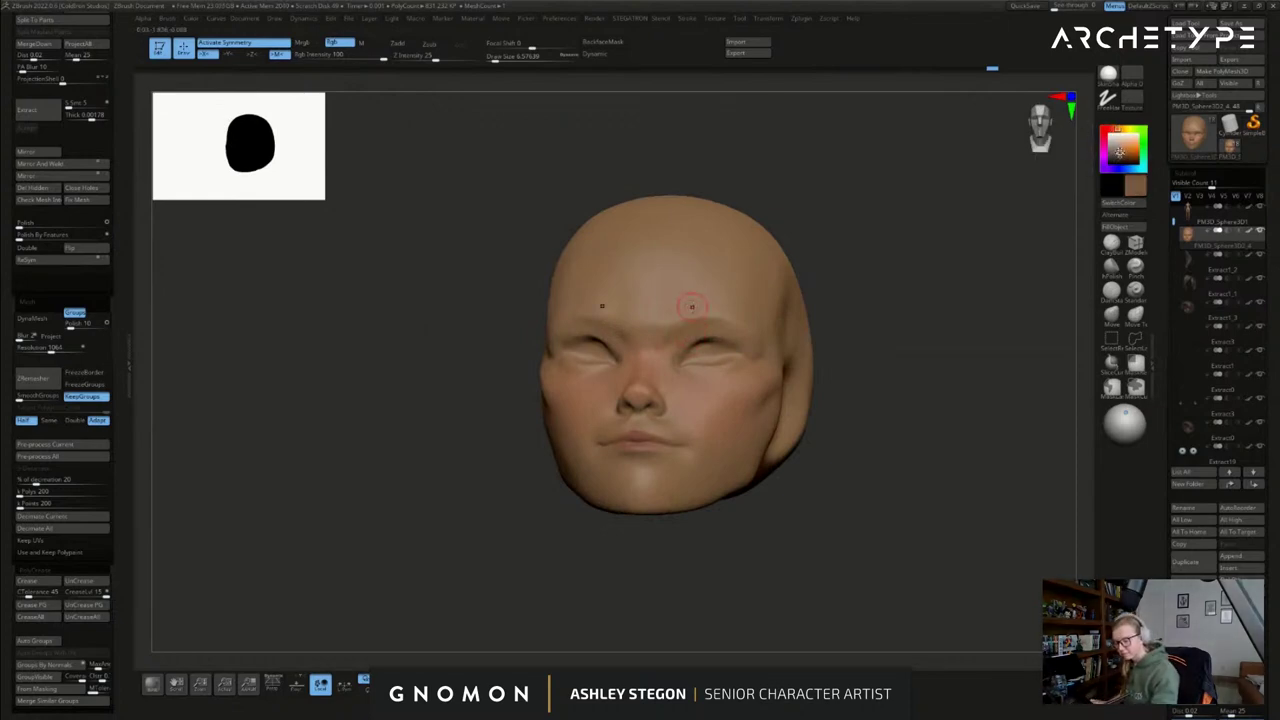
- Paint reddish brown around the eyes, covering the upper lids, the inner and outer corners and the lower lids
click(1115, 129)
click(498, 57)
mouse_move(690, 354)
mouse_down()
mouse_move(669, 352)
mouse_move(711, 333)
mouse_up()
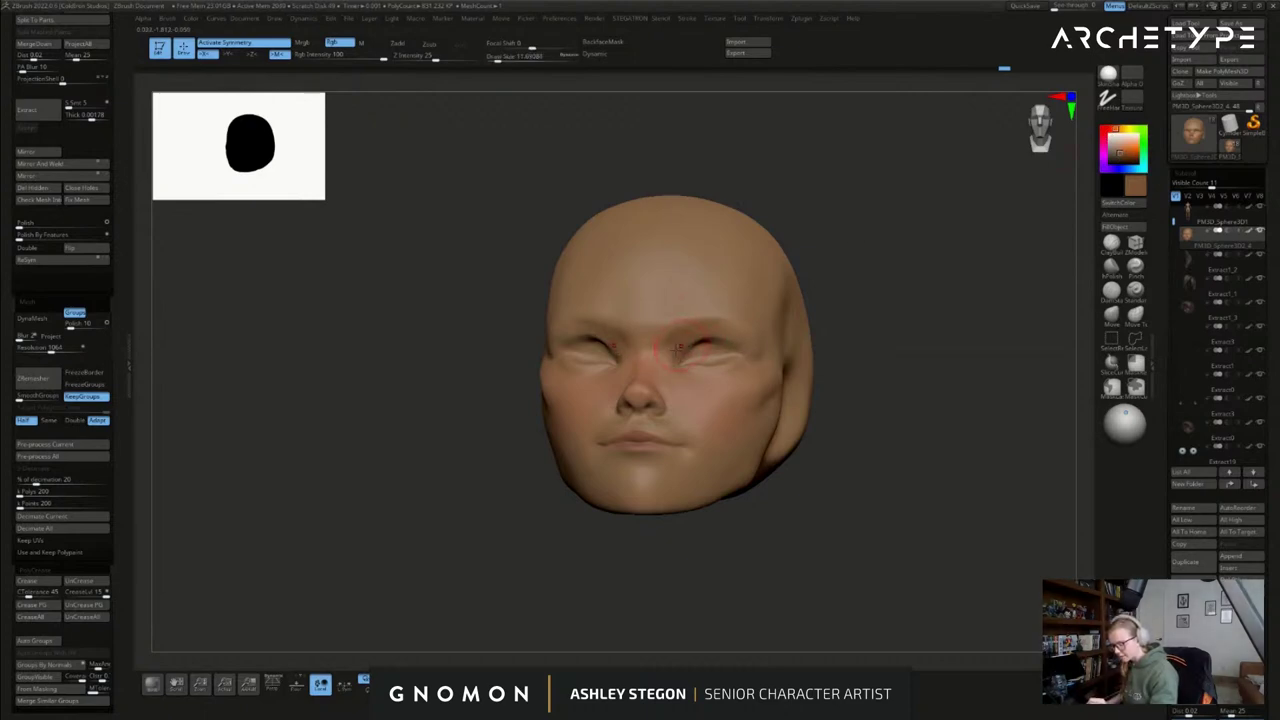
key(bracketleft)
drag(662, 347, 677, 368)
right_drag(690, 305, 699, 337)
drag(744, 347, 753, 373)
right_drag(742, 318, 739, 347)
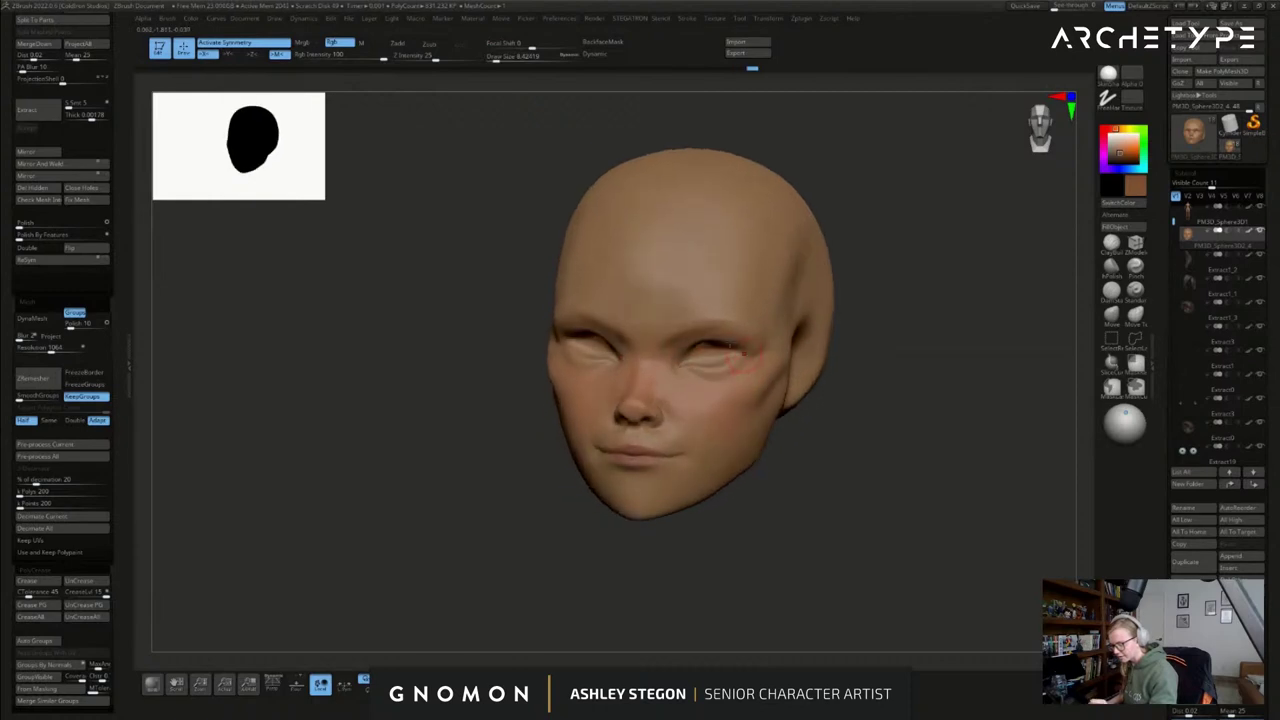
drag(695, 350, 713, 356)
- Select the ears and paint a reddish tint along them with a color sampled from the face, at a draw size of about 15.5
mouse_move(716, 358)
right_down()
mouse_move(794, 380)
mouse_move(740, 411)
right_up()
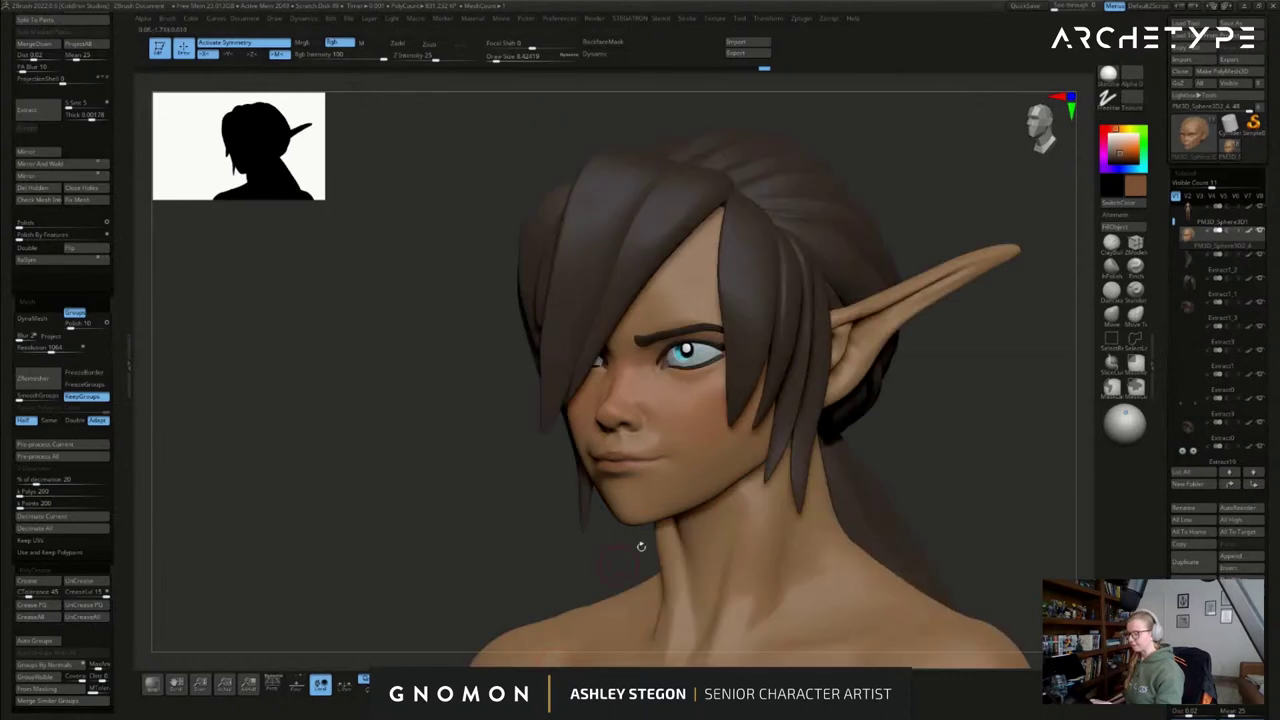
right_drag(720, 422, 652, 362)
right_drag(686, 458, 715, 491)
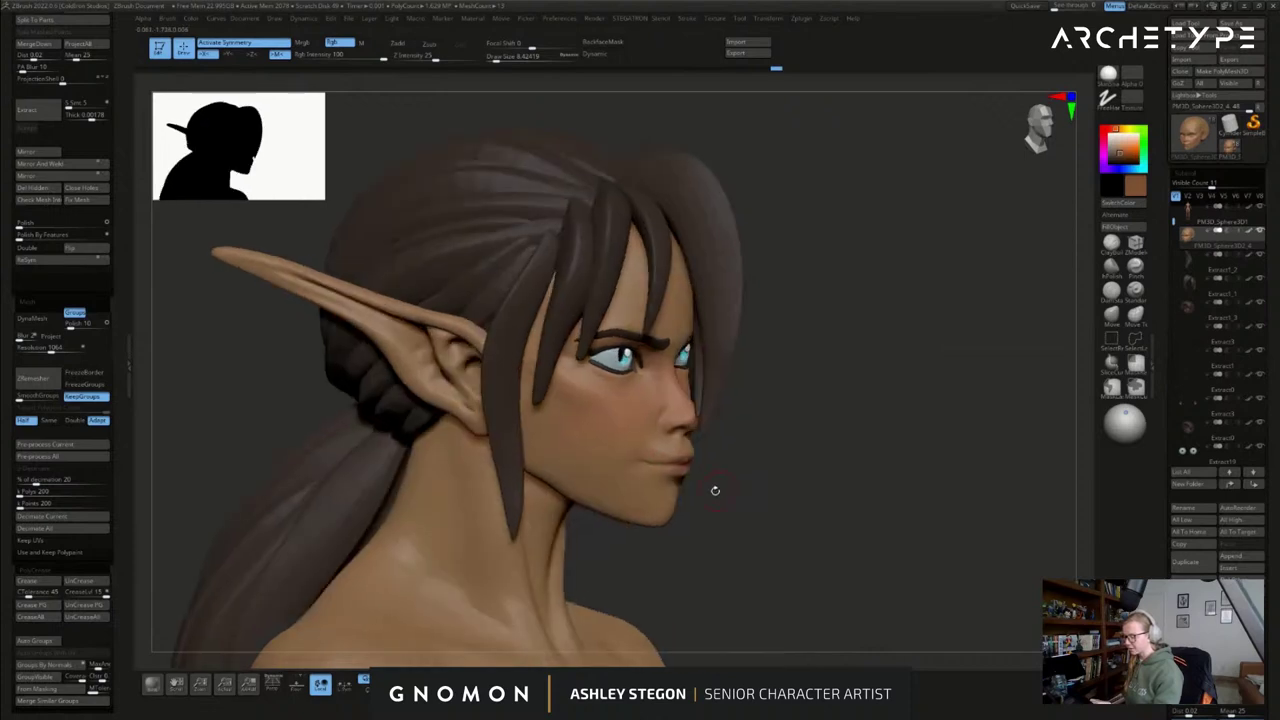
alt+click(421, 371)
ctrl+right_drag(625, 463, 659, 424)
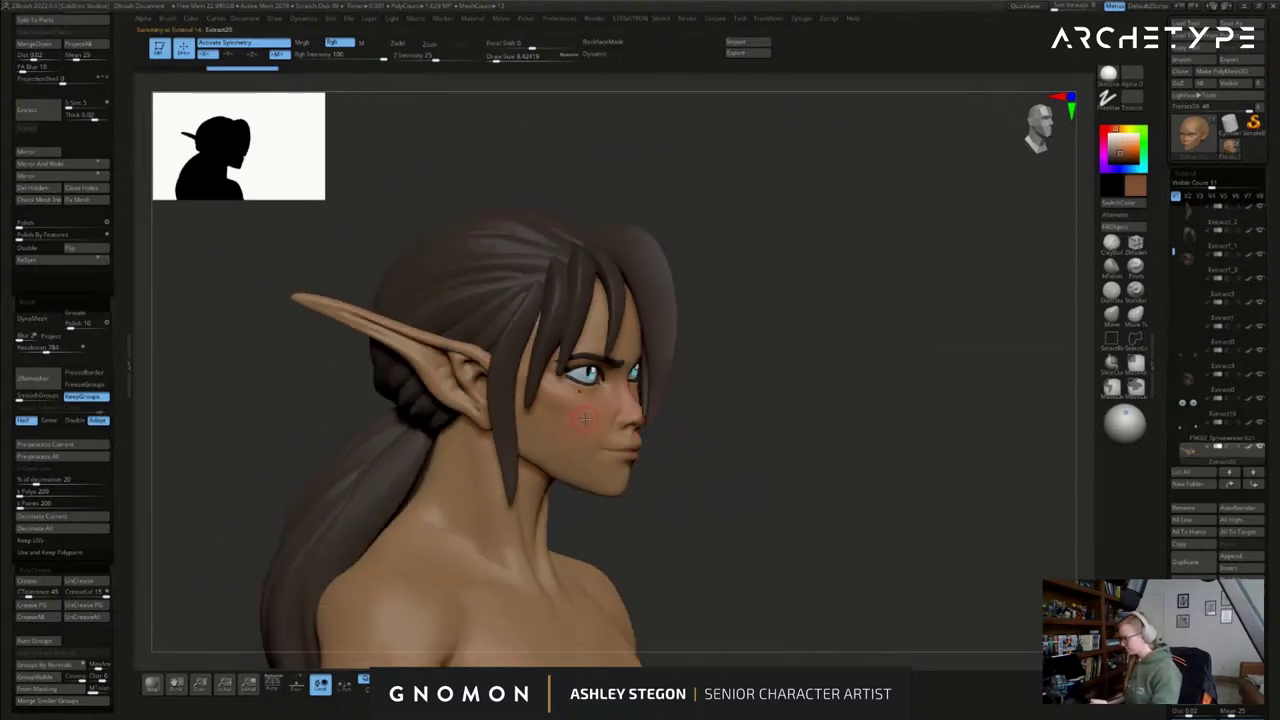
key(c)
key(])
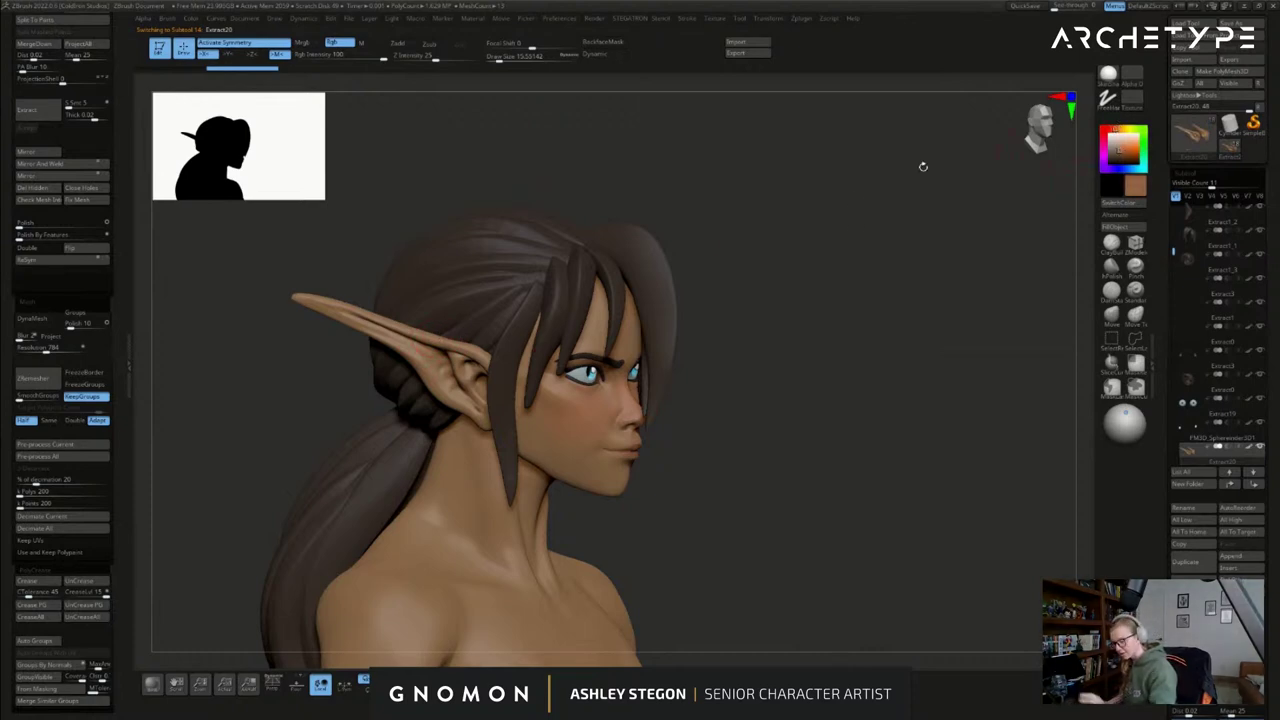
mouse_move(305, 300)
mouse_down()
mouse_move(460, 312)
mouse_move(574, 341)
mouse_move(589, 320)
mouse_move(580, 325)
mouse_up()
alt+drag(643, 355, 822, 351)
drag(722, 332, 684, 346)
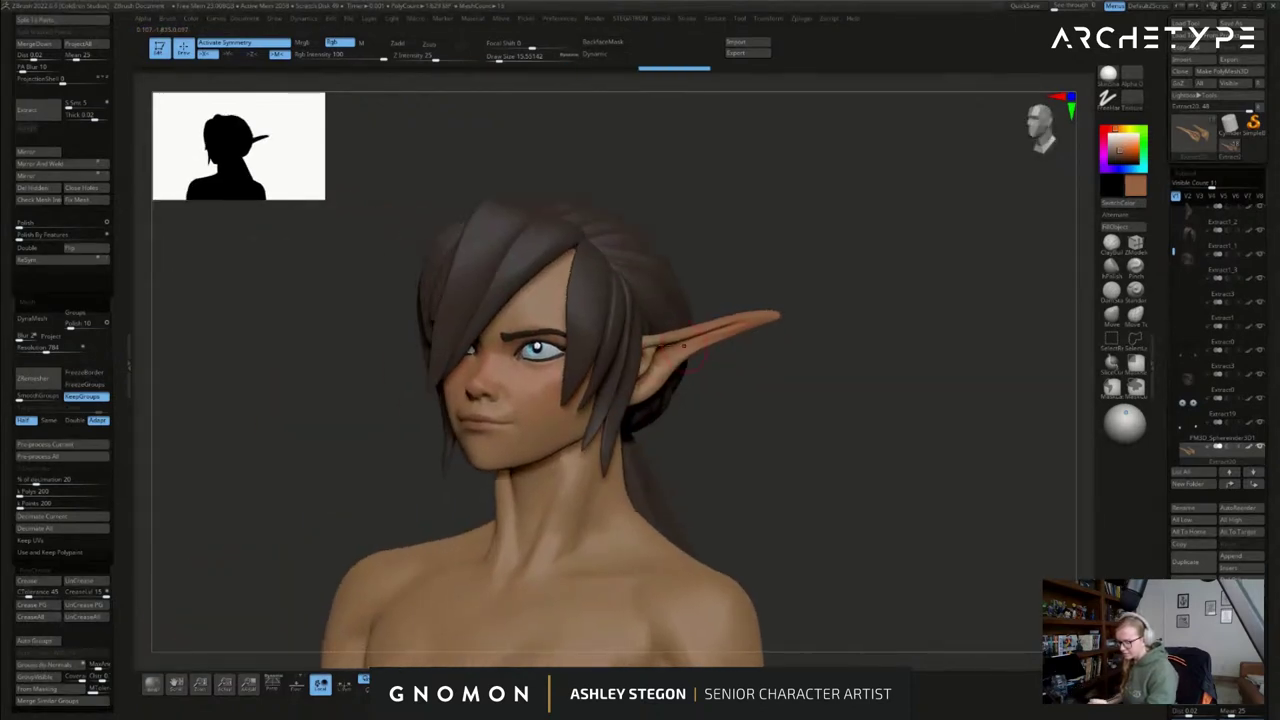
- Select the head, darken the sampled paint color to a deeper brown and reduce the draw size to about 4.9
right_drag(626, 405, 695, 402)
alt+right_drag(533, 402, 598, 375)
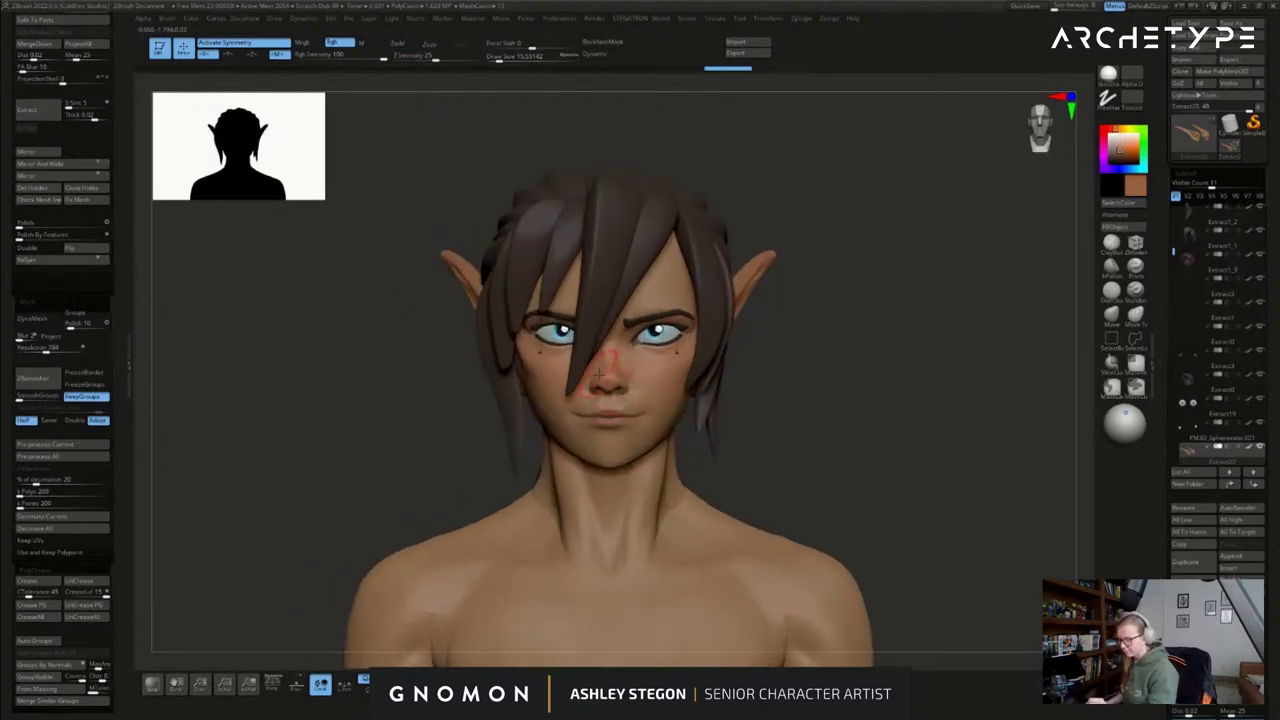
alt+click(655, 378)
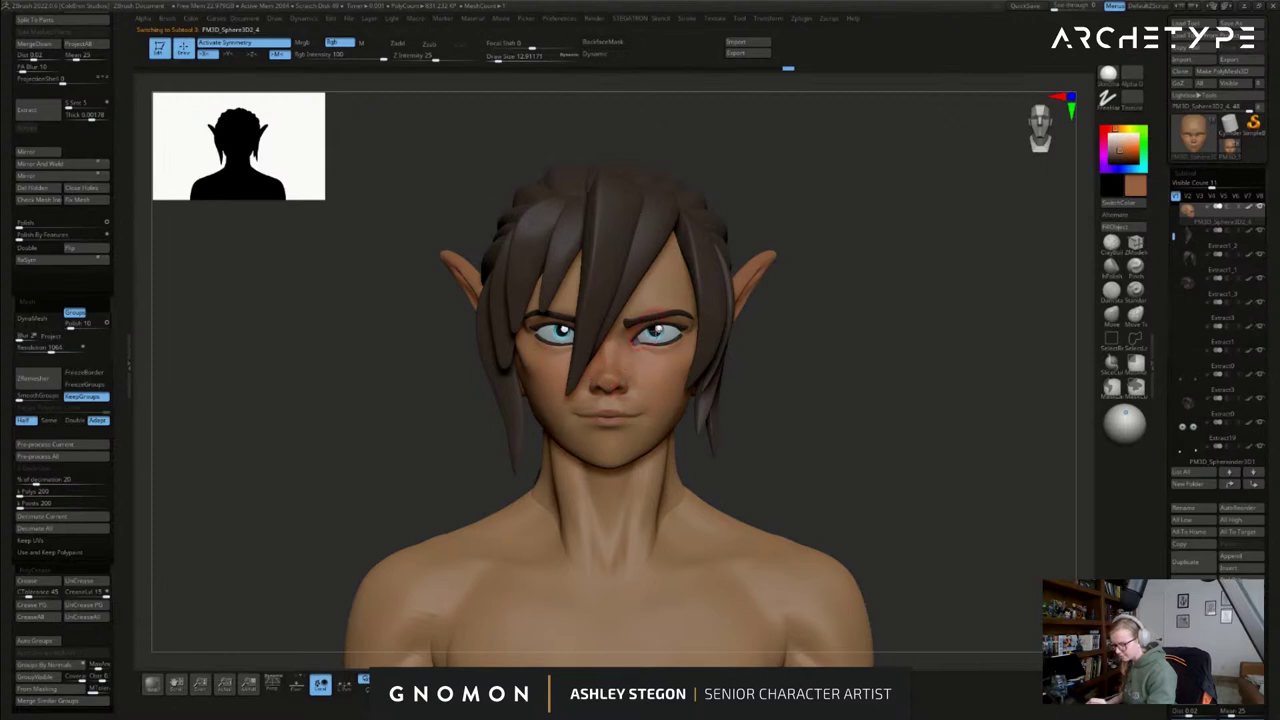
right_drag(664, 354, 604, 360)
key(c)
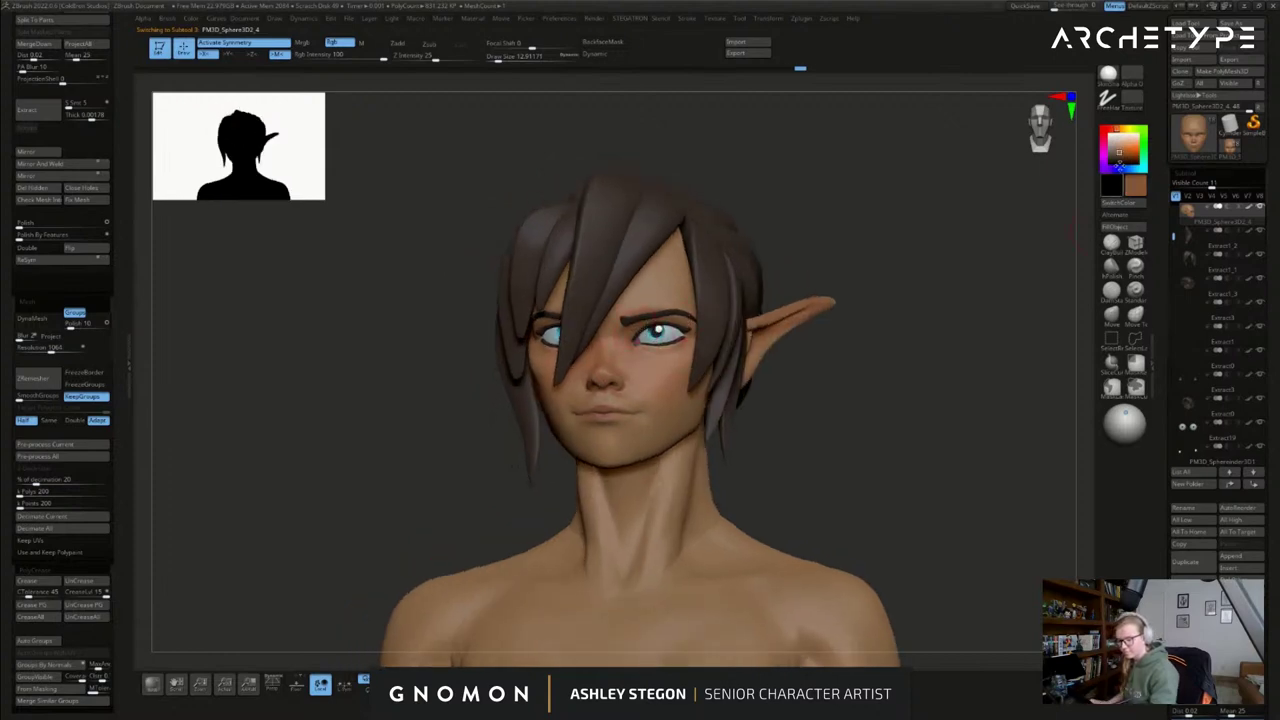
click(1120, 156)
ctrl+right_drag(653, 330, 635, 350)
key(s)
drag(635, 350, 629, 339)
key(s)
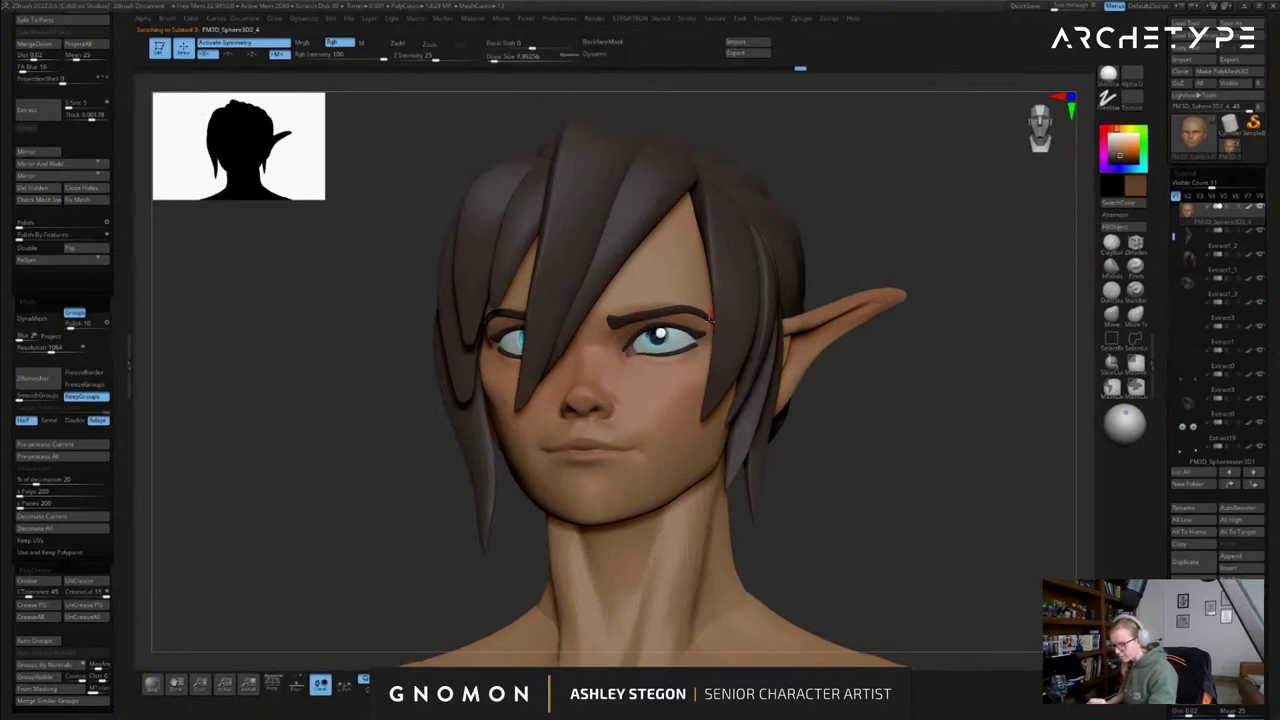
- Select and isolate the eyeballs, reduce the draw size to about 1.8, inspect the irises and bring the whole character back
mouse_move(663, 349)
right_down()
mouse_move(665, 378)
mouse_move(677, 339)
mouse_move(678, 377)
mouse_move(746, 517)
right_up()
alt+click(677, 339)
click(514, 682)
key(shift+f)
key(shift+f)
key(s)
drag(747, 518, 760, 521)
right_drag(760, 521, 728, 497)
right_drag(656, 390, 632, 335)
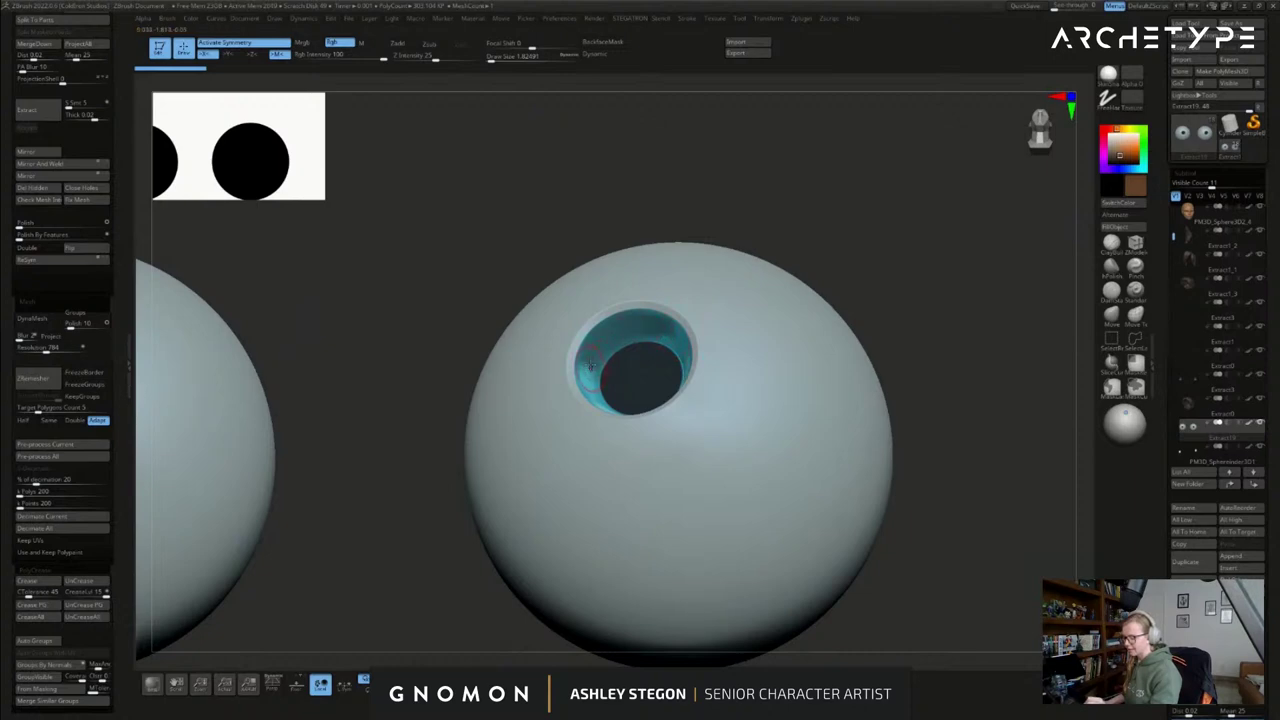
mouse_move(610, 333)
right_down()
mouse_move(674, 329)
mouse_move(678, 406)
mouse_move(643, 460)
mouse_move(682, 427)
mouse_move(702, 437)
mouse_move(724, 404)
mouse_move(668, 430)
mouse_move(714, 449)
right_up()
key(alt+s)
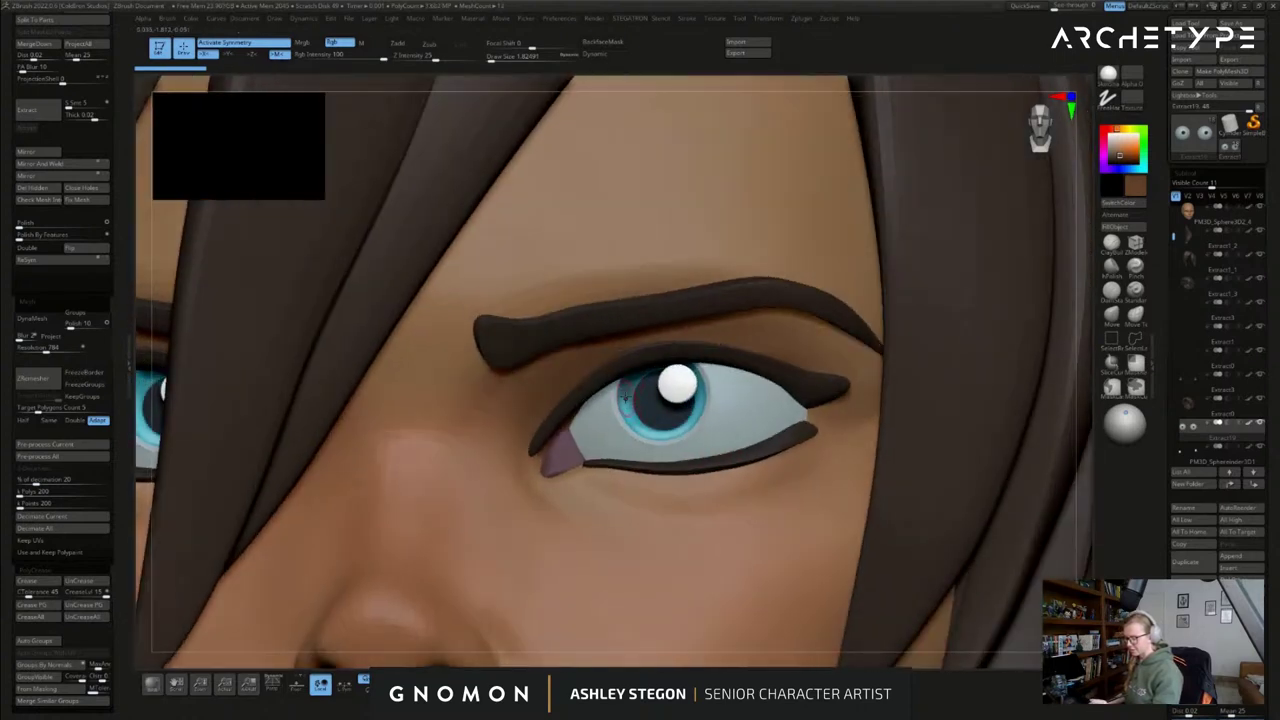
ctrl+right_drag(642, 422, 719, 378)
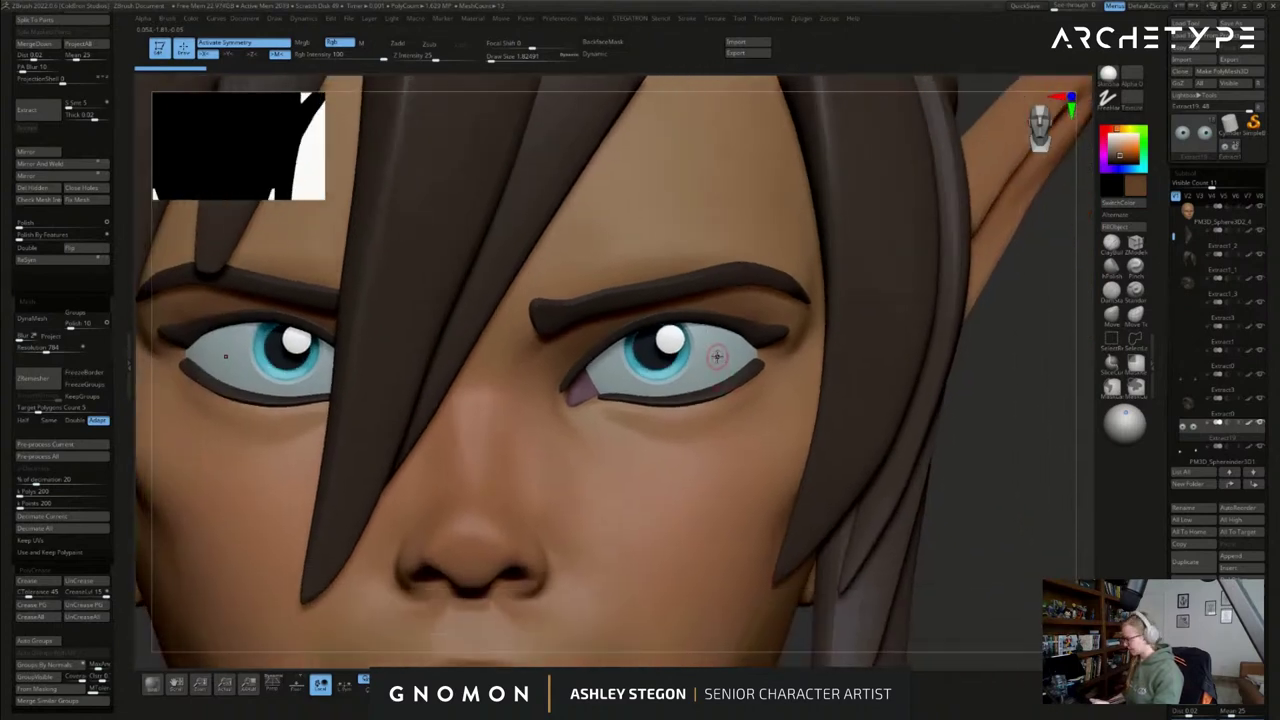
- Sample the grey-blue of the eye whites, darken it and paint a shadow along the eyeballs beneath the upper lids
key(shift+f)
key(shift+f)
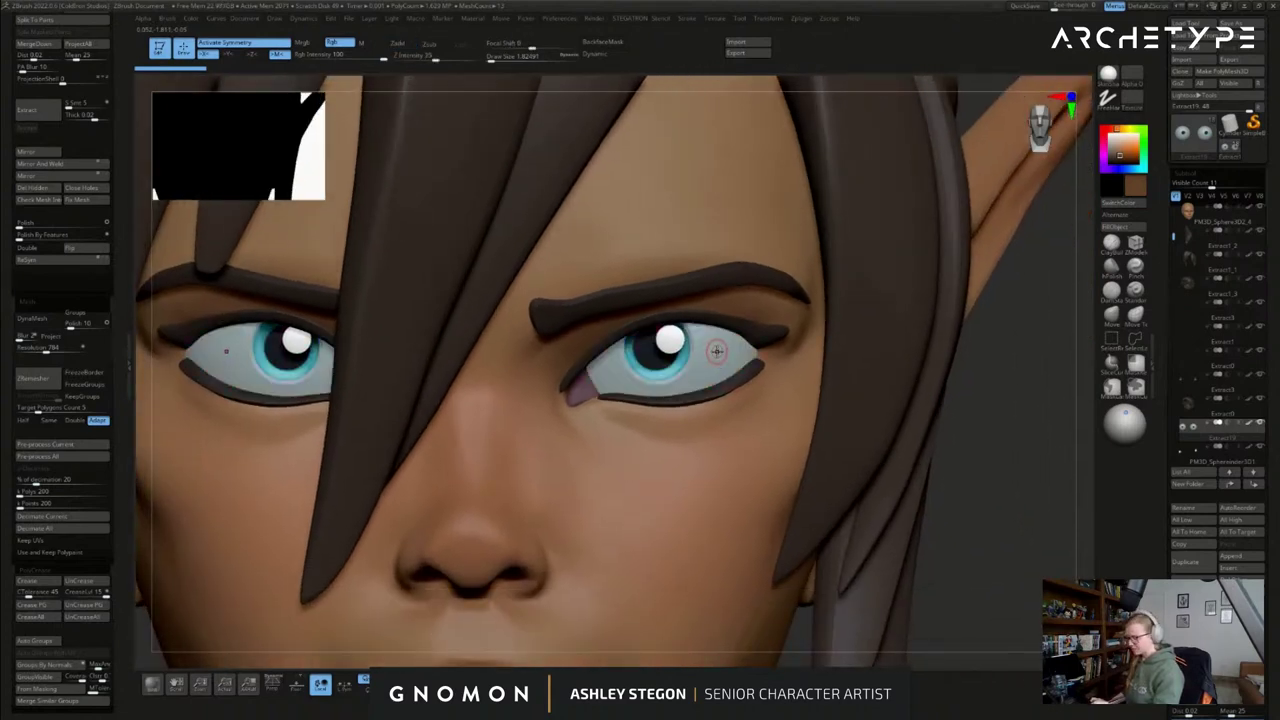
key(c)
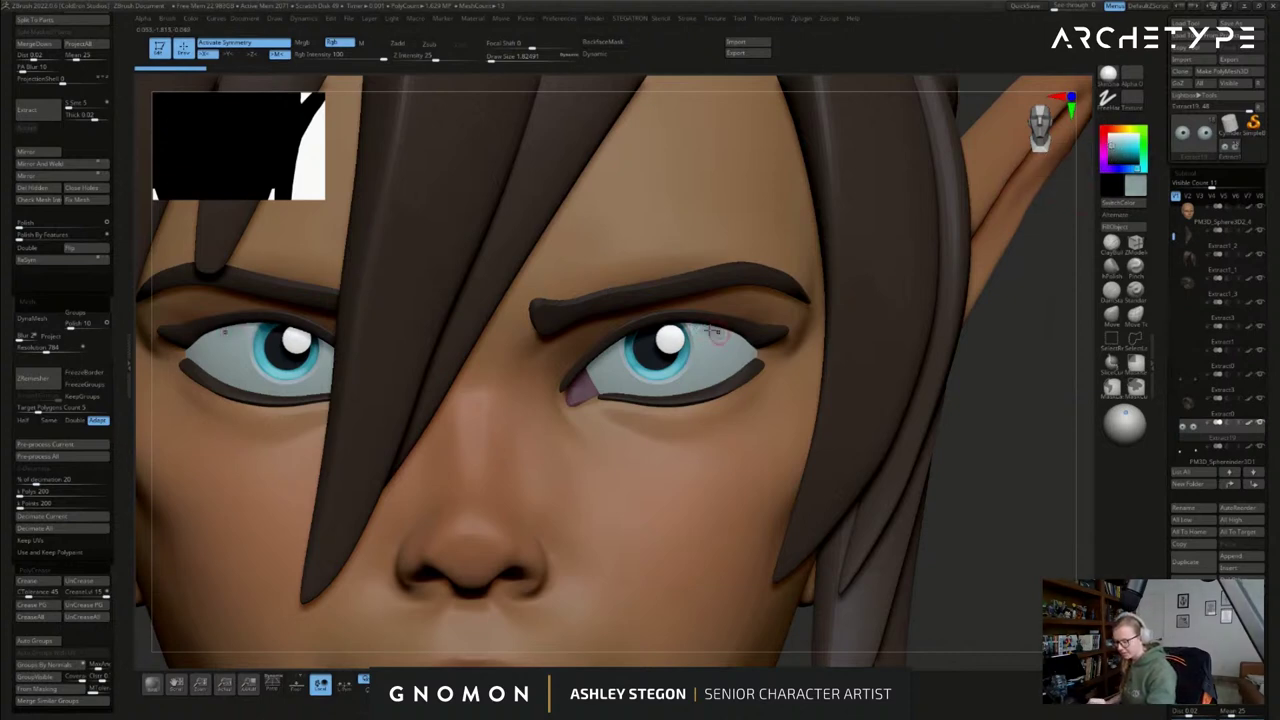
drag(738, 340, 758, 352)
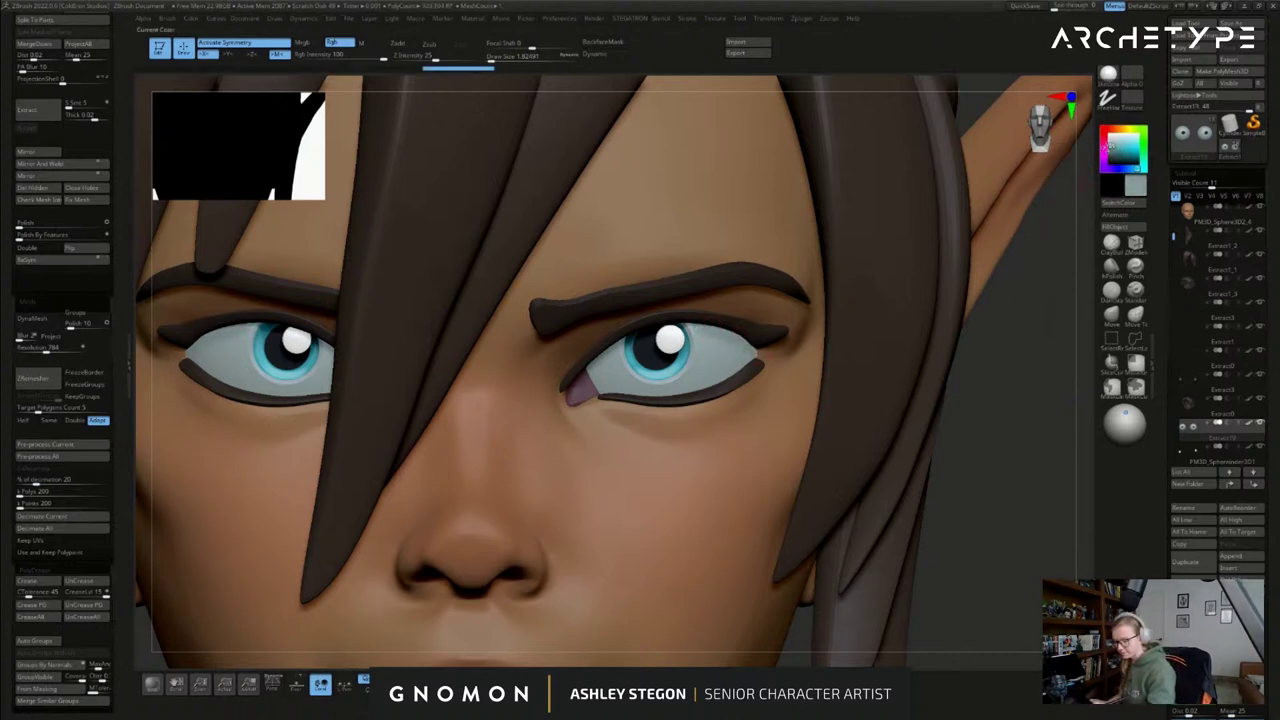
drag(703, 322, 688, 323)
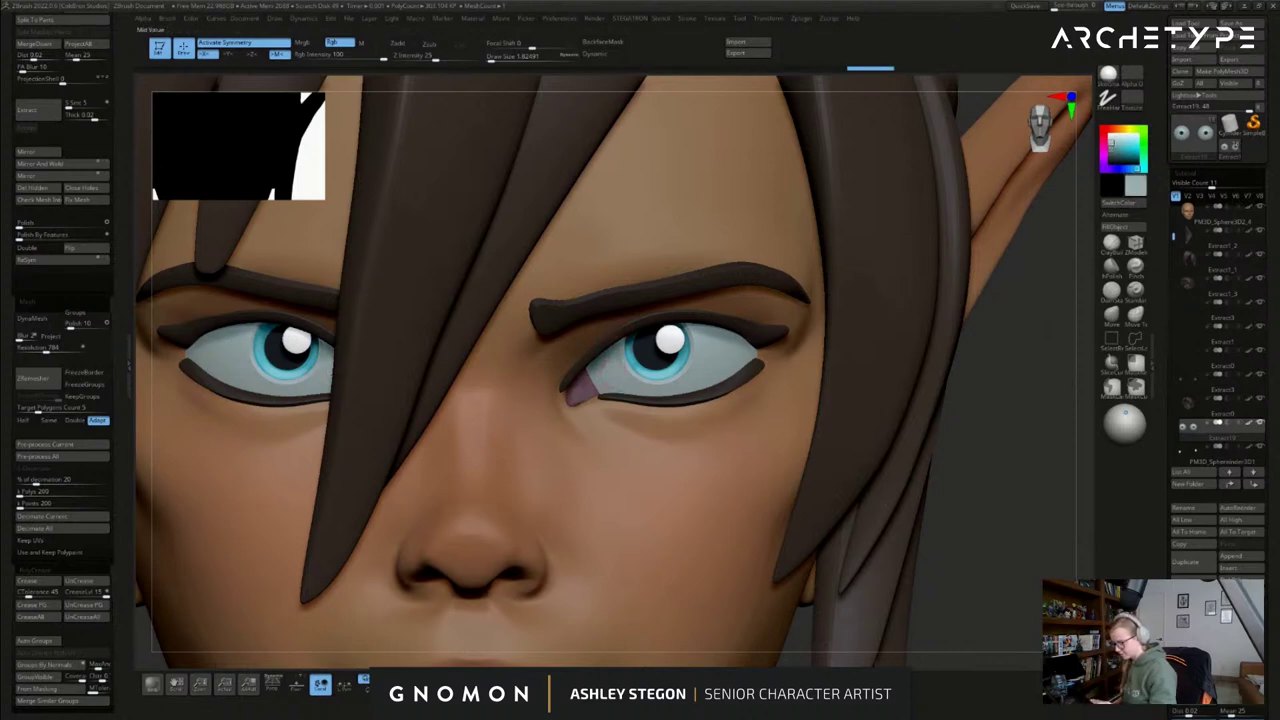
- Isolate the eyeballs, extend the grey shadow strokes beside both irises and show the full character again
key(alt+s)
drag(595, 373, 609, 361)
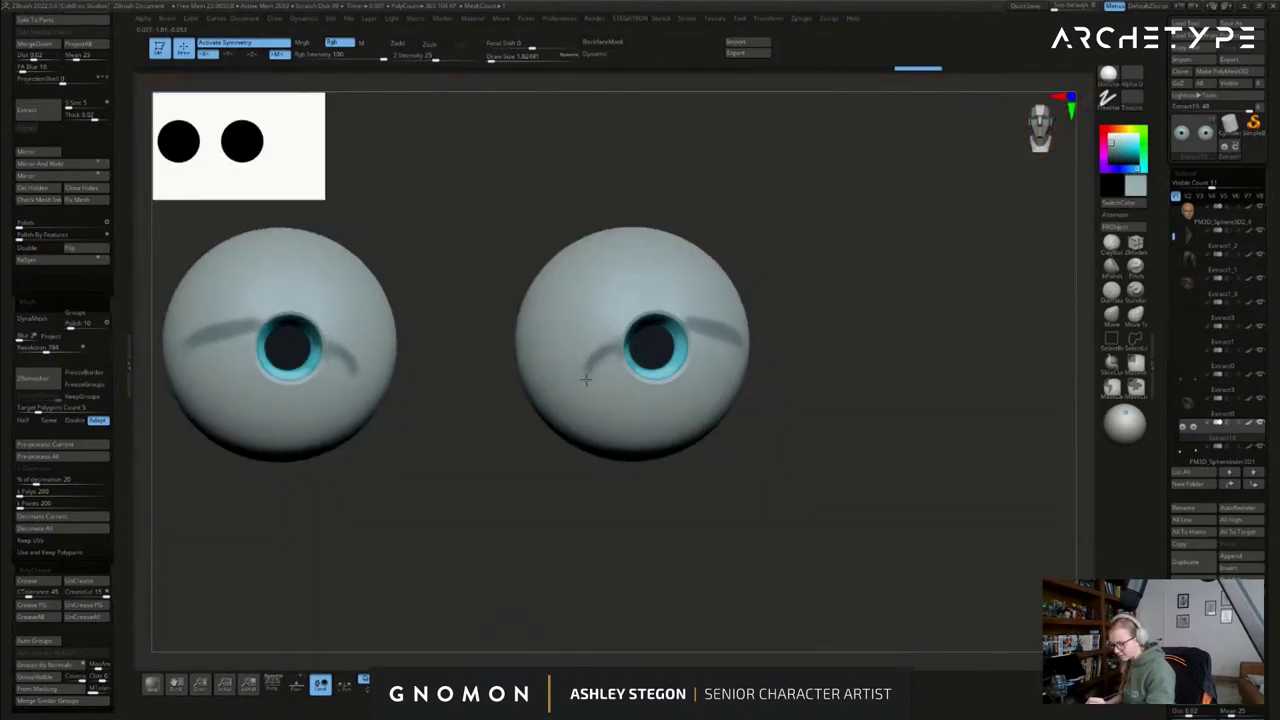
right_drag(711, 353, 694, 349)
drag(694, 349, 753, 349)
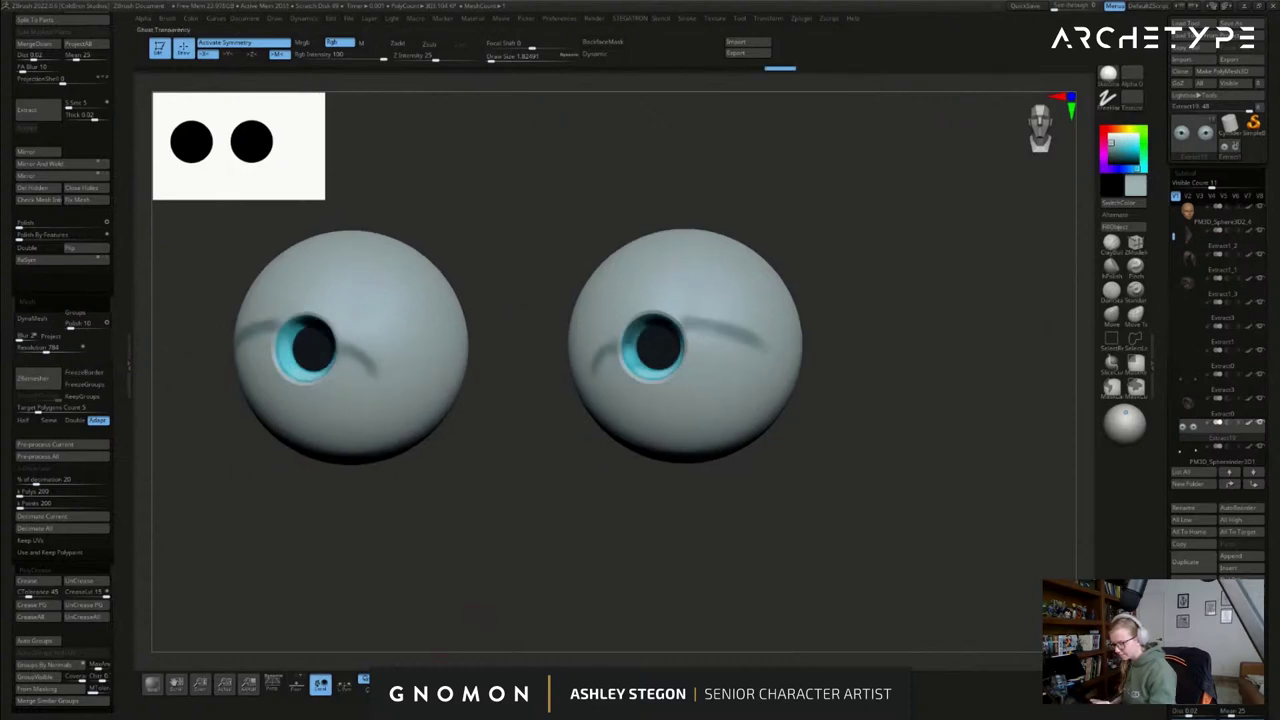
key(alt+s)
right_drag(728, 362, 704, 414)
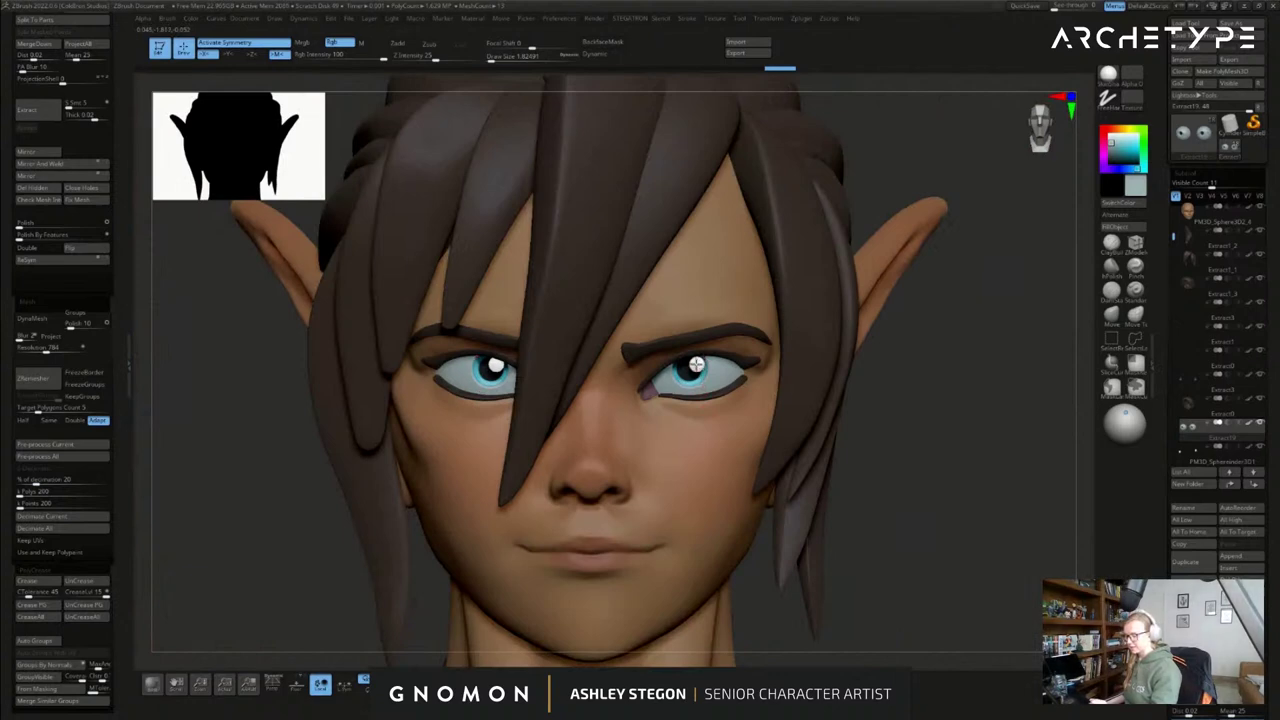
- Select the white eye highlights and examine them together with the painted face and upper body
alt+click(695, 366)
click(520, 684)
right_drag(682, 350, 660, 405)
key(shift+f)
click(540, 684)
right_drag(741, 378, 682, 388)
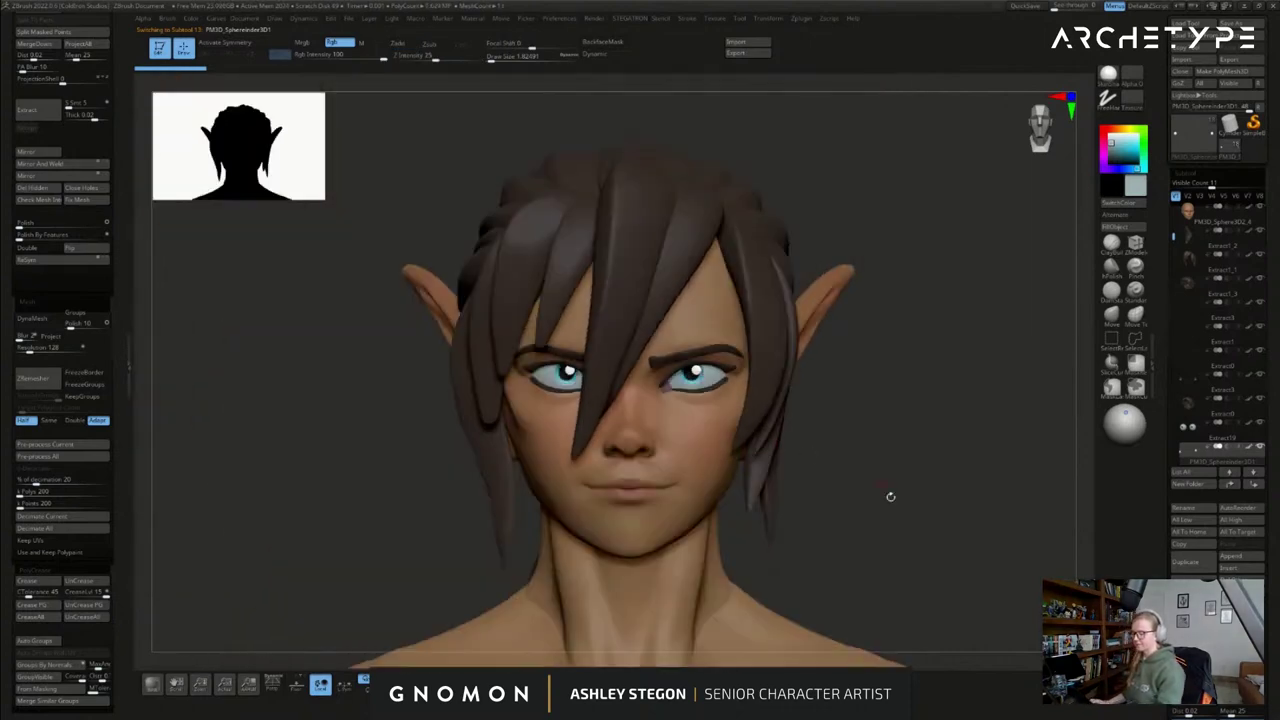
mouse_move(904, 520)
right_down()
mouse_move(948, 523)
mouse_move(862, 499)
mouse_move(900, 512)
right_up()
ctrl+right_drag(900, 512, 922, 452)
drag(1128, 417, 1129, 416)
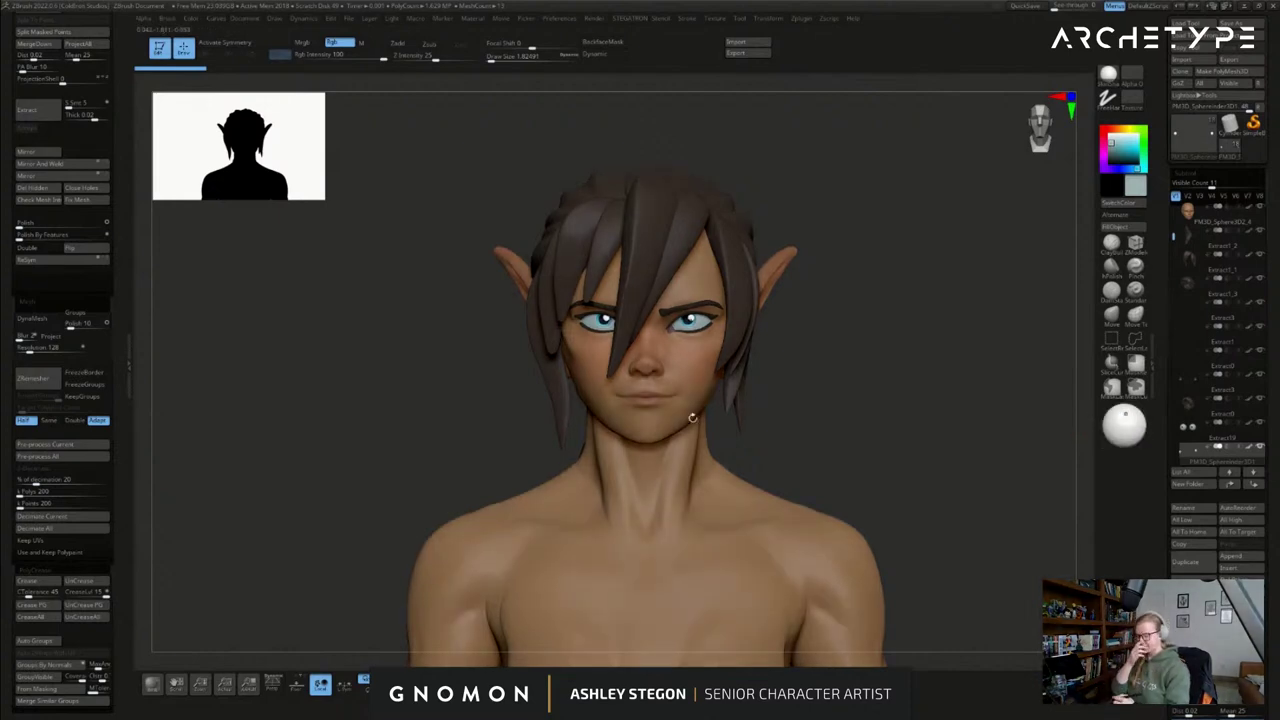
- Raise the brush's draw size to about 14.2
mouse_move(798, 437)
mouse_down()
mouse_move(857, 440)
mouse_move(830, 440)
mouse_up()
key(s)
click(838, 436)
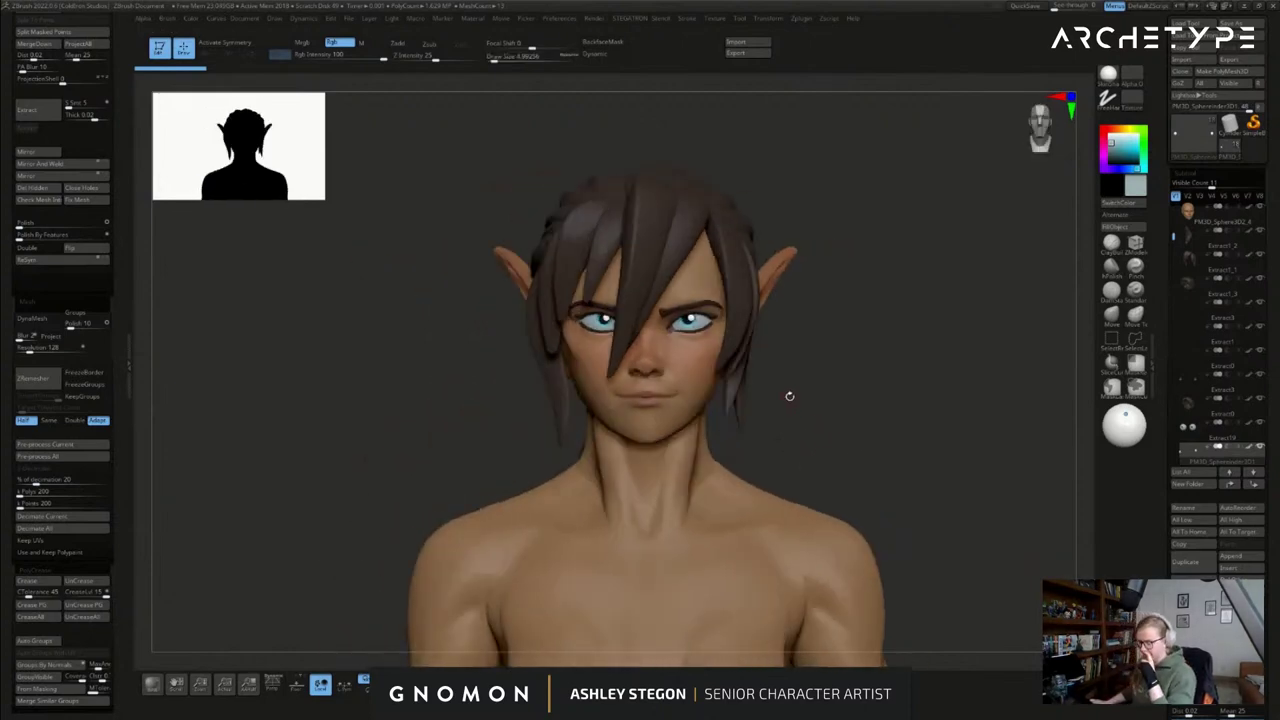
mouse_move(817, 394)
alt+mouse_down()
mouse_move(800, 383)
mouse_move(840, 364)
alt+mouse_up()
key(s)
click(848, 366)
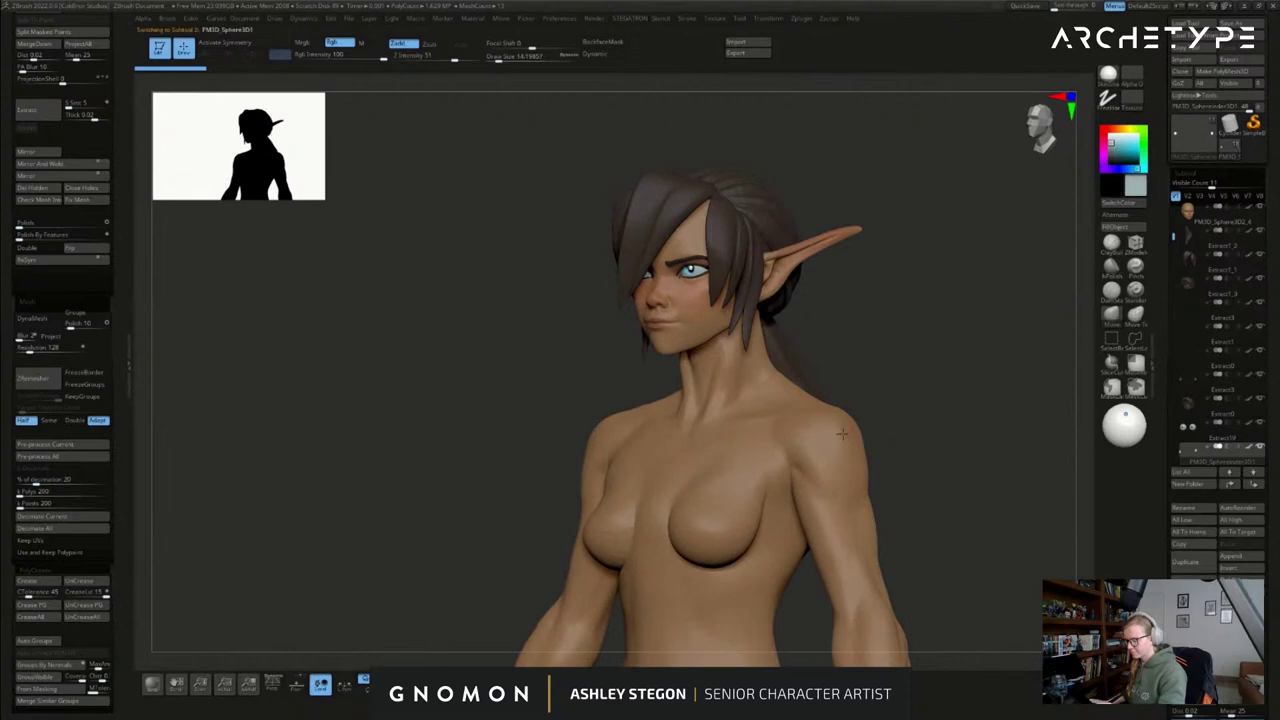
- Select the full body, display its polygroups and duplicate the body subtool
alt+click(839, 436)
alt+drag(906, 481, 880, 375)
mouse_move(880, 375)
mouse_down()
mouse_move(891, 373)
mouse_move(876, 365)
mouse_up()
key(shift+f)
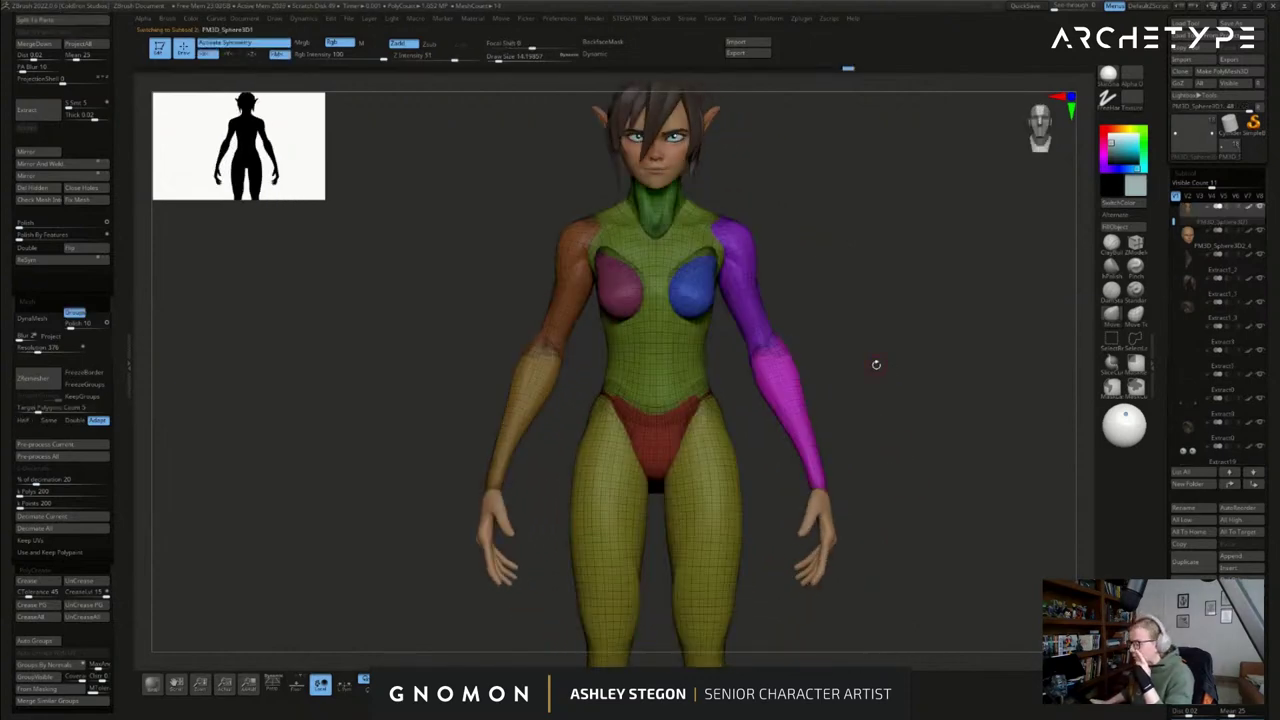
mouse_move(859, 376)
alt+mouse_down()
mouse_move(851, 356)
mouse_move(843, 390)
alt+mouse_up()
key(shift+f)
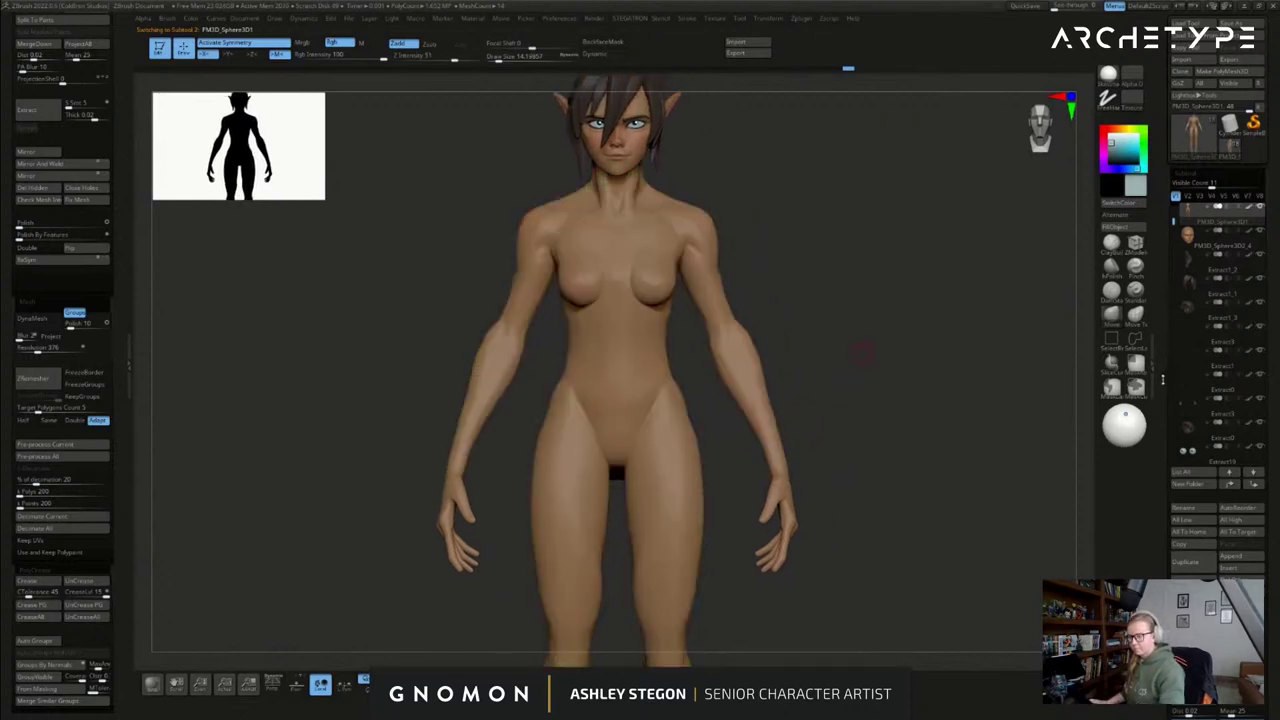
drag(1163, 379, 1161, 413)
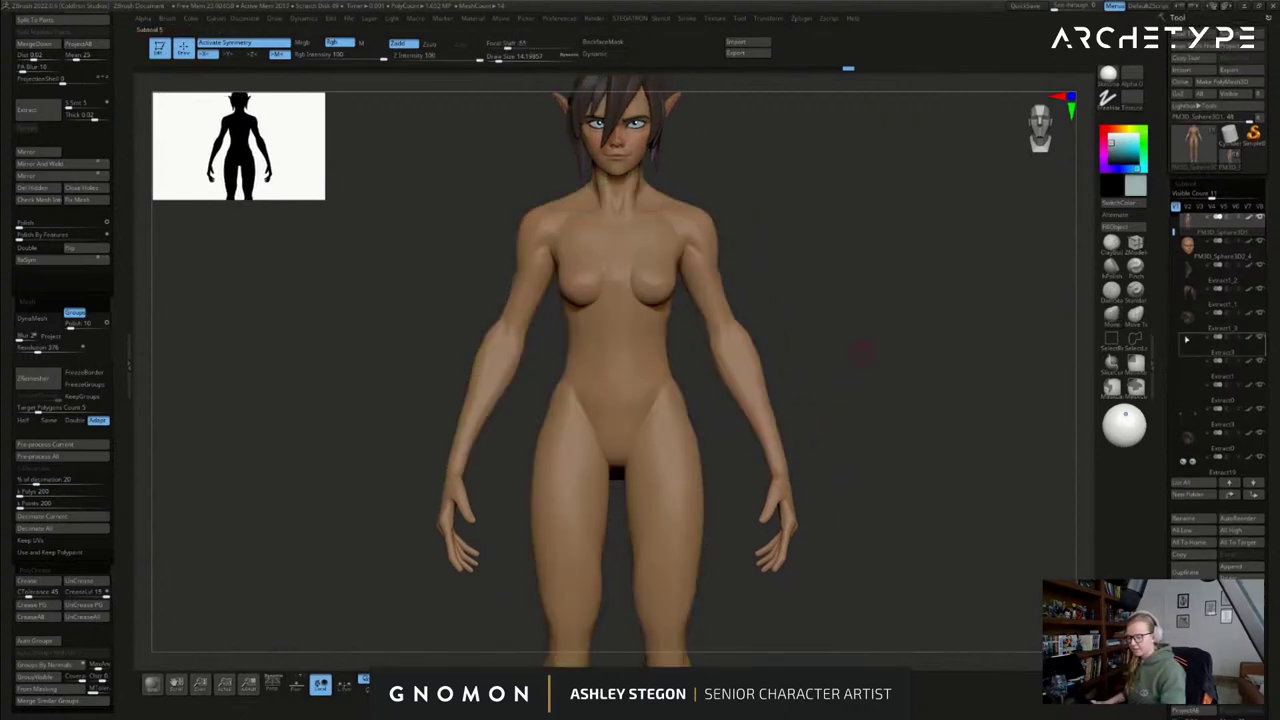
key(shift+f)
click(1185, 572)
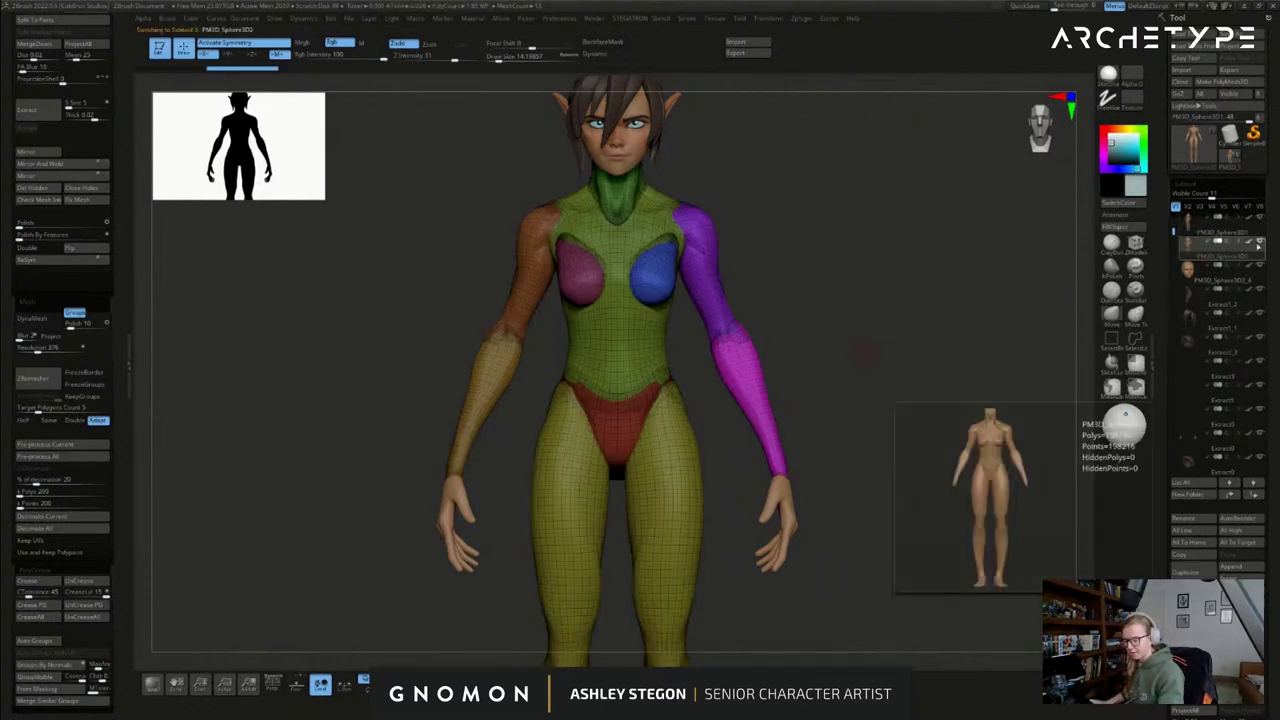
- Isolate the duplicated body and hide its neck and both forearm polygroups
click(537, 685)
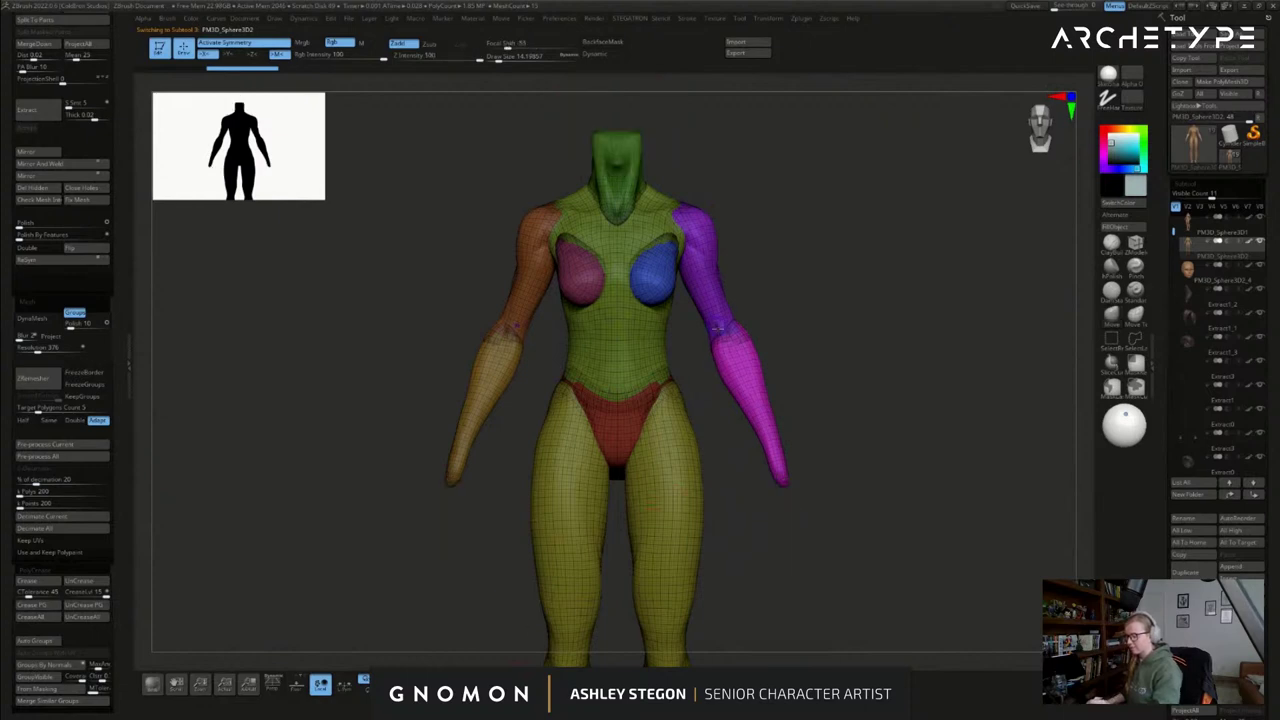
key(shift+f)
click(1112, 340)
drag(123, 168, 119, 285)
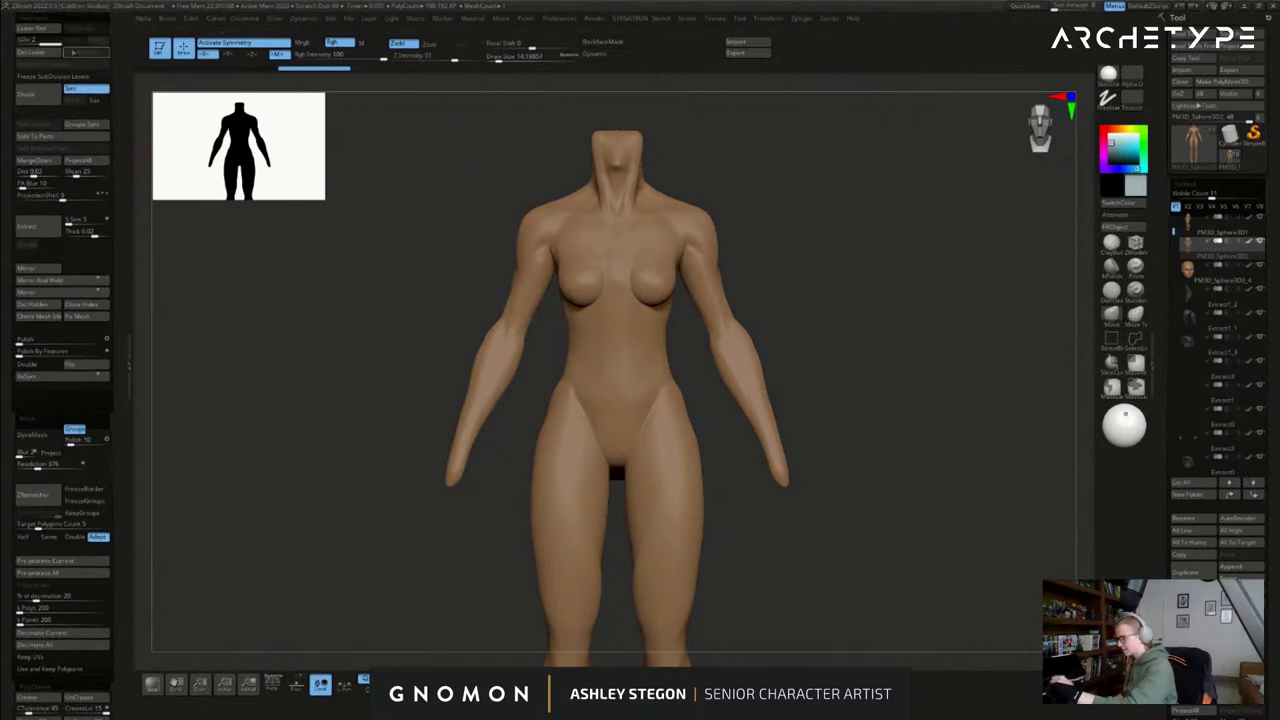
key(shift+f)
key(shift+f)
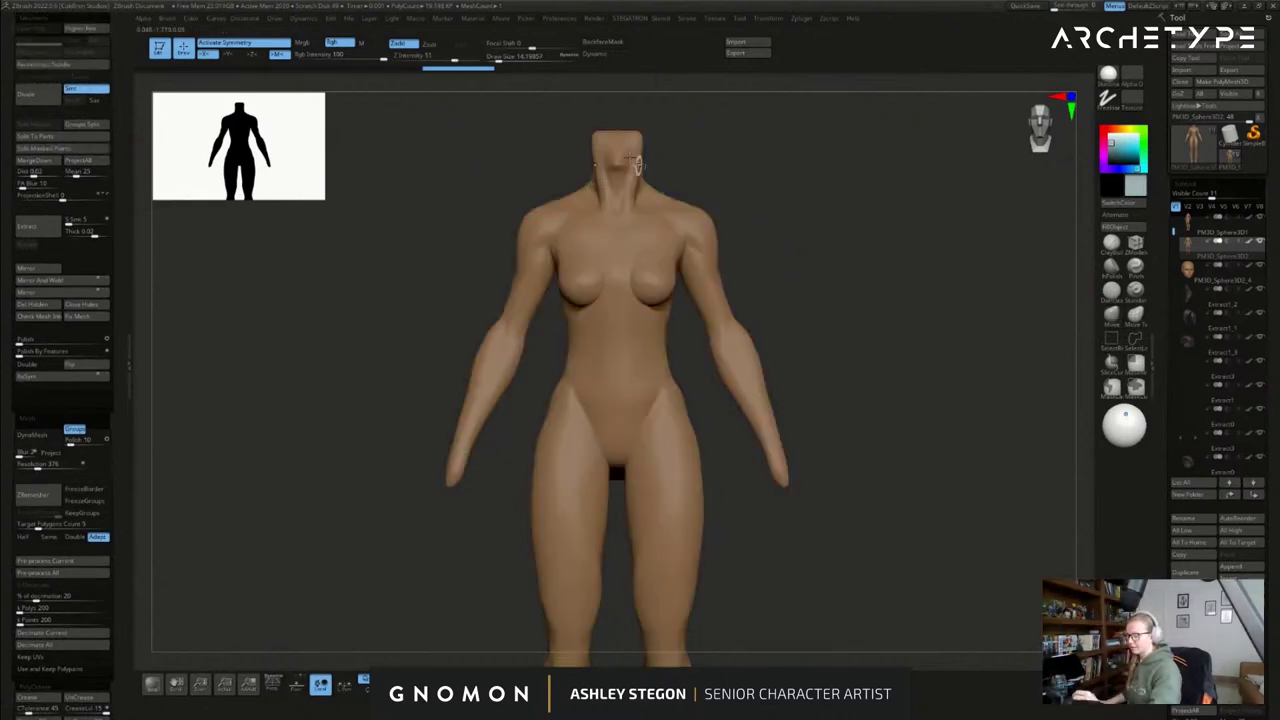
ctrl+shift+click(740, 204)
ctrl+shift+drag(828, 326, 829, 328)
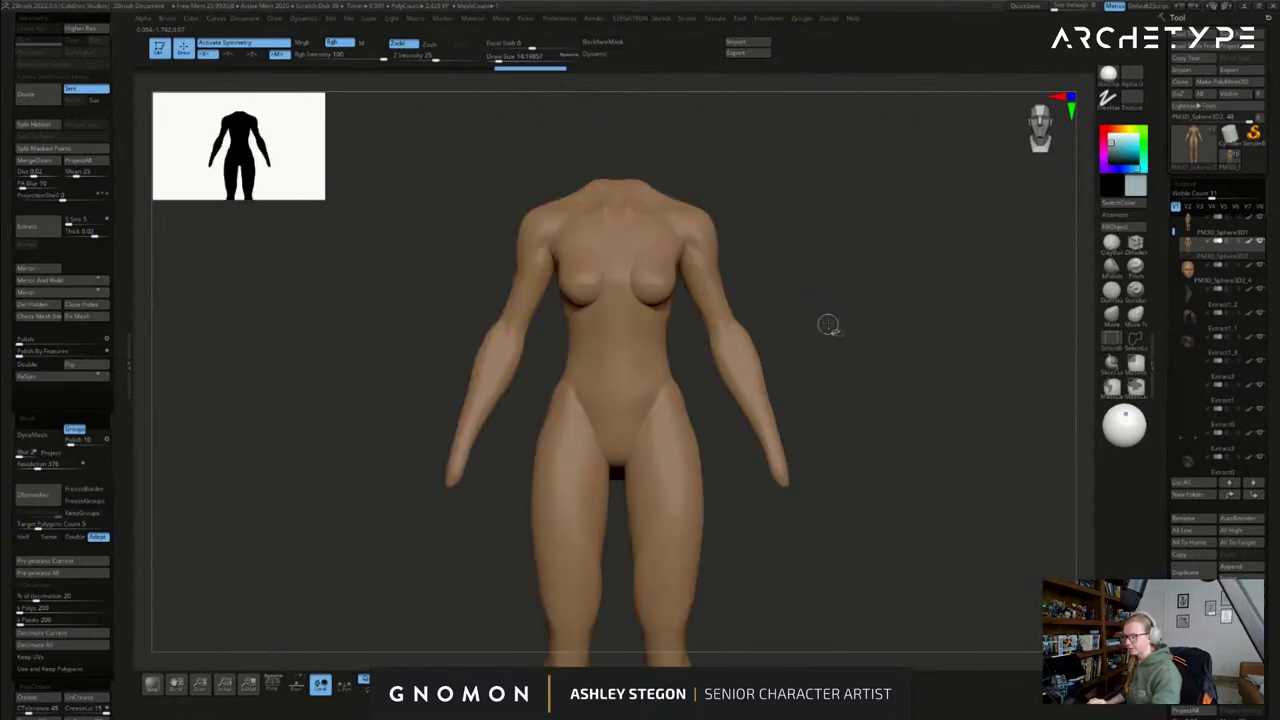
ctrl+shift+click(754, 394)
ctrl+shift+click(493, 404)
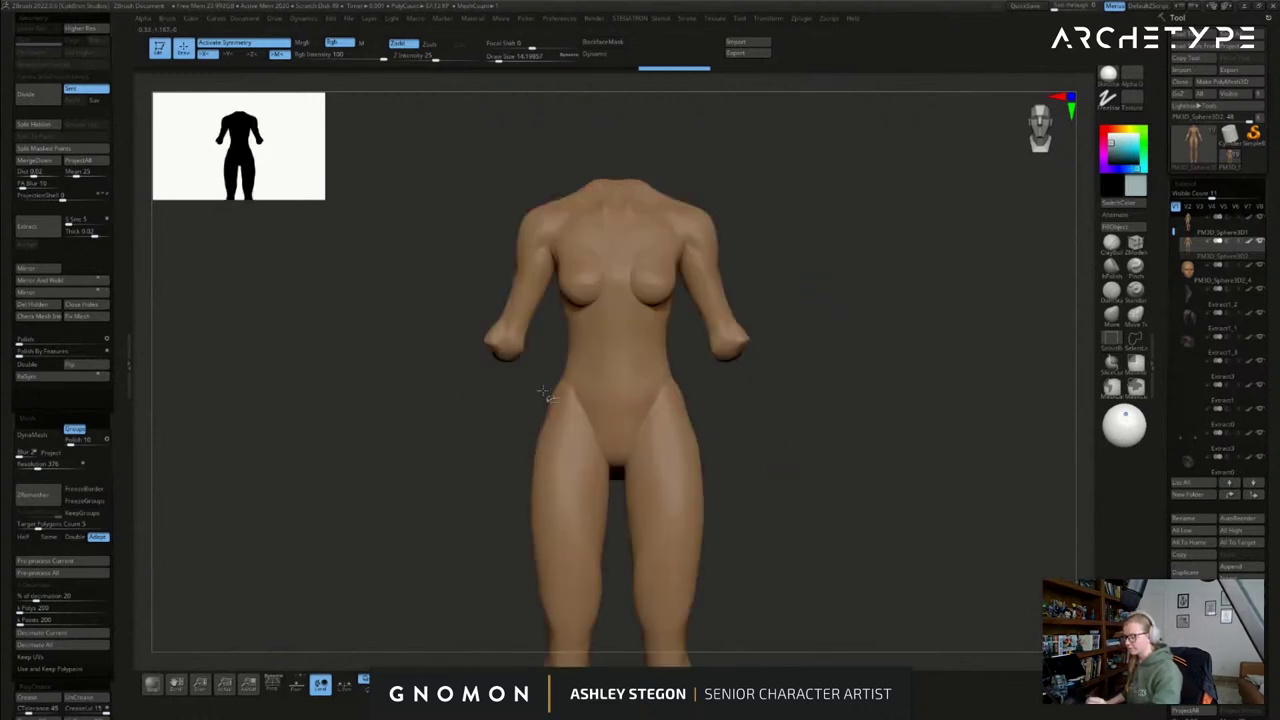
ctrl+shift+click(650, 384)
ctrl+shift+click(638, 402)
key(ctrl+z)
ctrl+shift+click(659, 279)
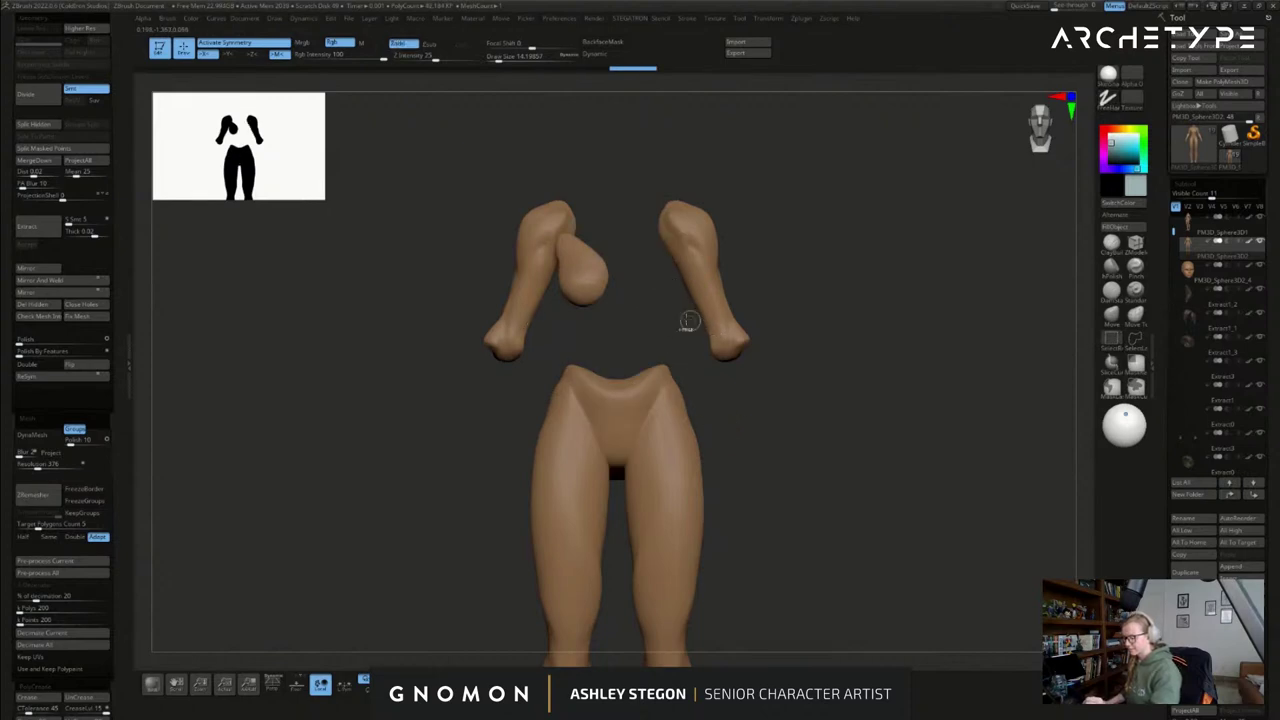
key(ctrl+z)
key(ctrl+z)
ctrl+shift+click(645, 345)
key(ctrl+z)
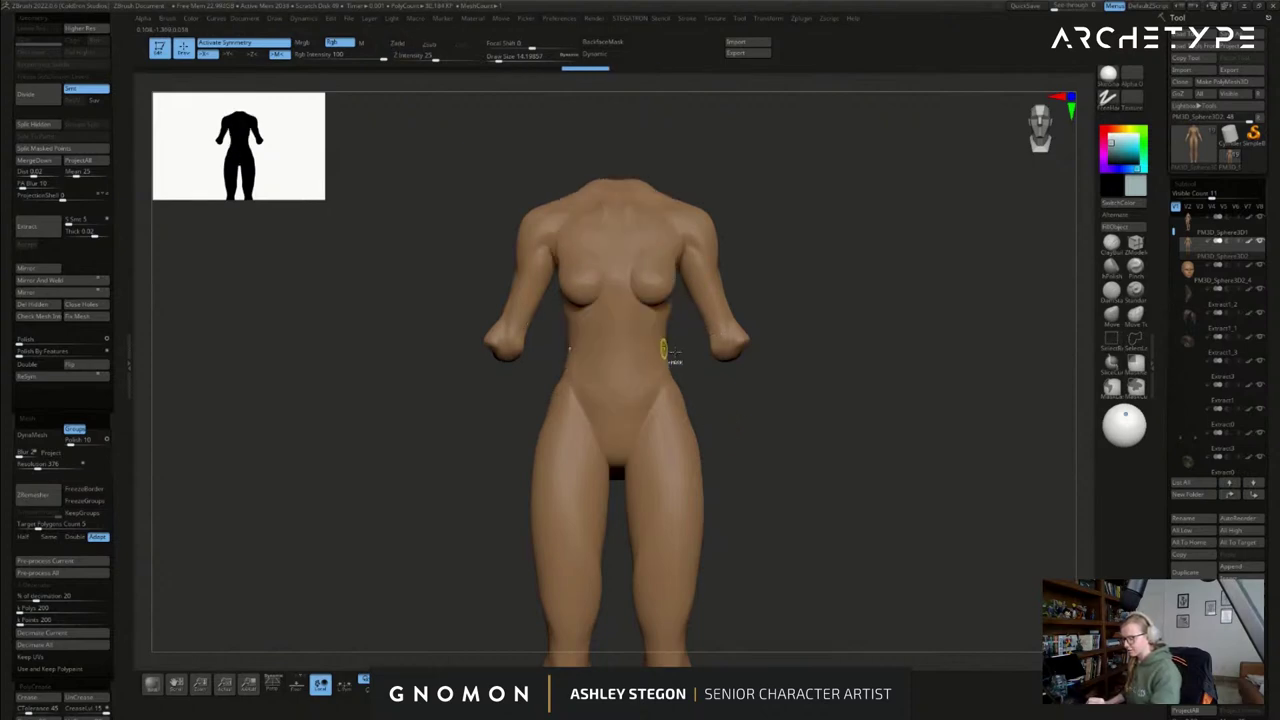
- Hide both foot polygroups and delete the hidden parts of the body copy
mouse_move(725, 458)
alt+mouse_down()
mouse_move(751, 423)
mouse_move(737, 340)
mouse_move(714, 357)
mouse_move(733, 380)
mouse_move(717, 291)
alt+mouse_up()
key(shift+f)
ctrl+shift+click(643, 631)
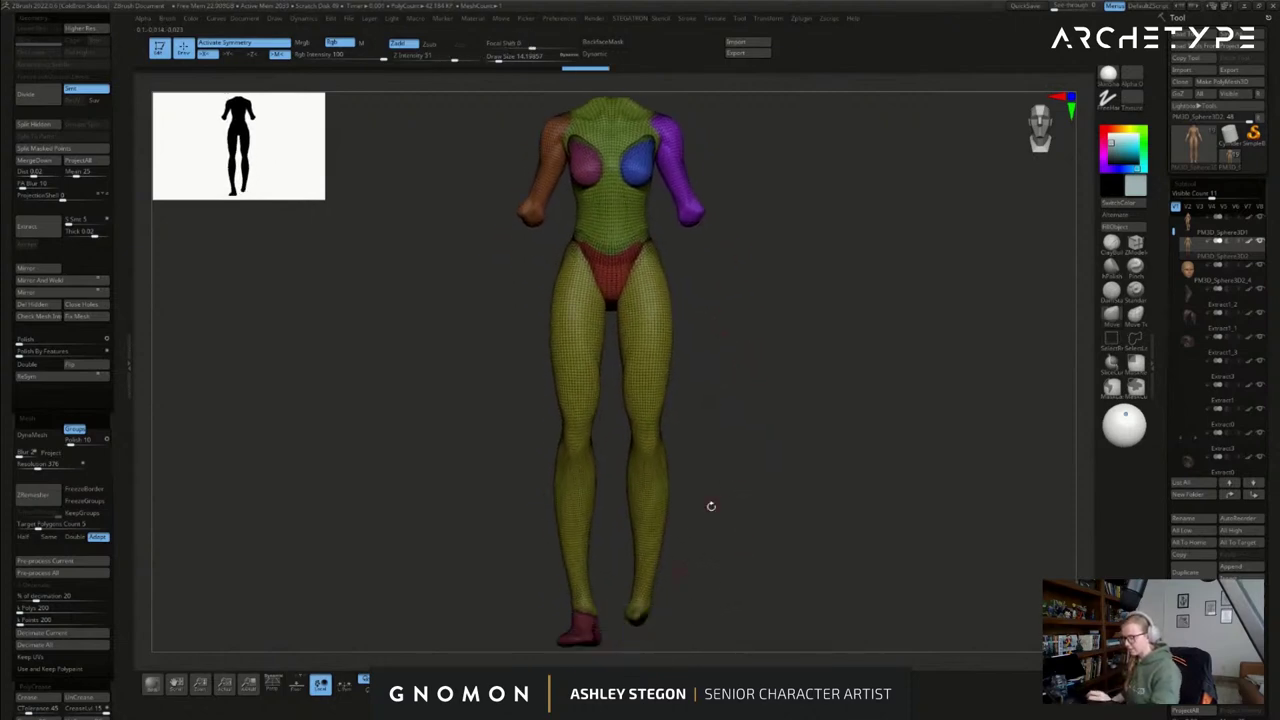
ctrl+shift+click(588, 638)
alt+drag(751, 414, 749, 490)
click(53, 301)
- Hide the leg and hip polygroups and split them off, keeping the torso with upper arms as its own subtool
ctrl+shift+click(645, 414)
ctrl+shift+drag(706, 411, 728, 426)
ctrl+shift+click(647, 376)
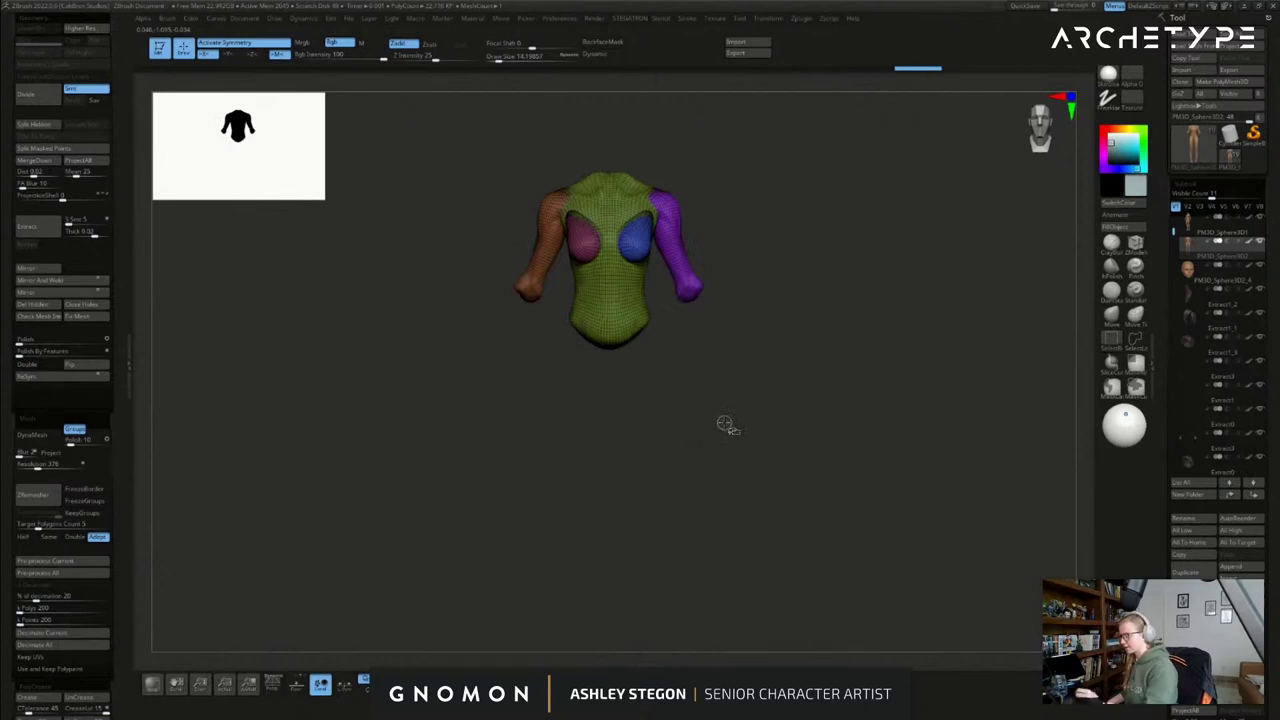
click(39, 126)
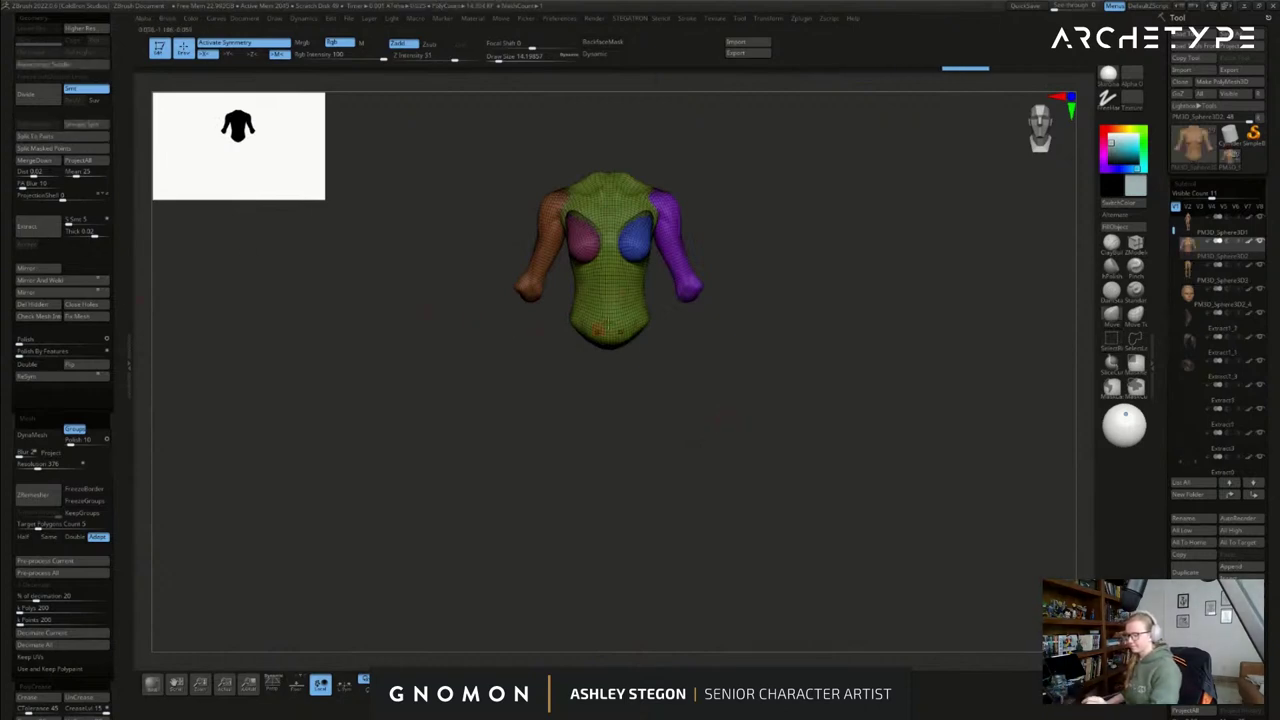
- DynaMesh the torso-and-upper-arms piece at a low resolution with Groups turned off
alt+drag(571, 338, 588, 362)
key(shift+f)
alt+drag(715, 328, 722, 444)
ctrl+click(757, 472)
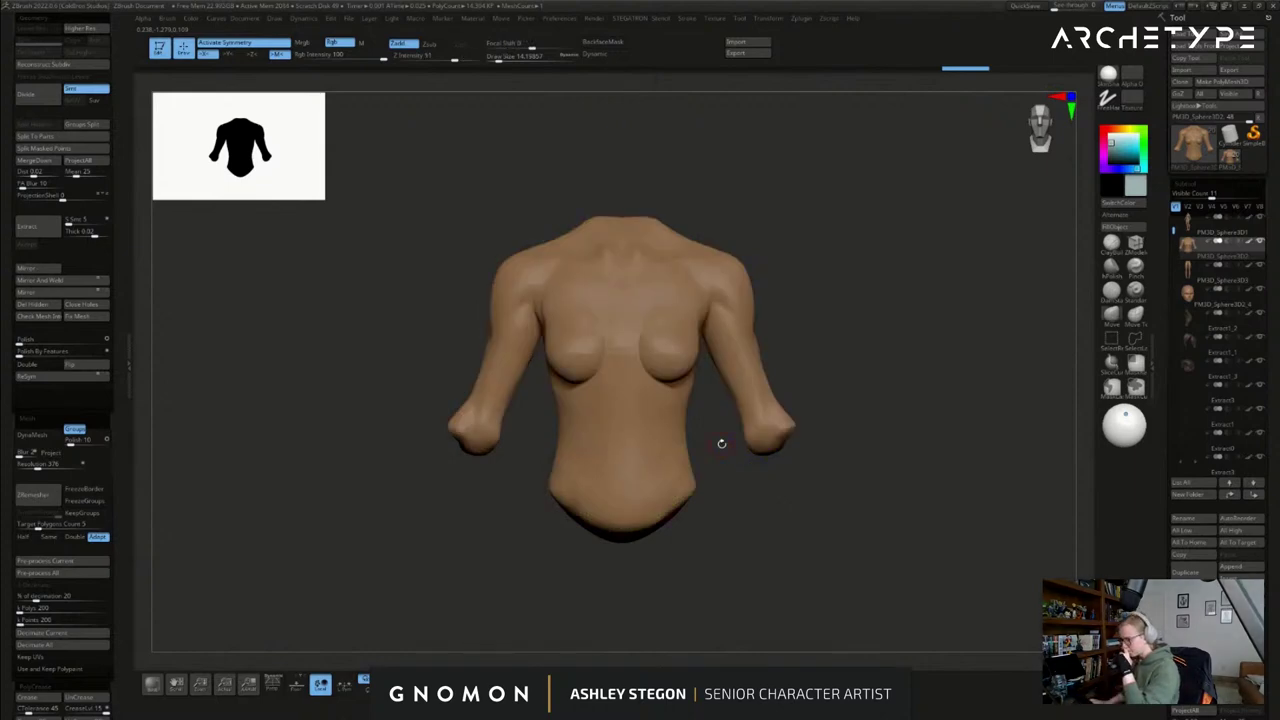
drag(116, 274, 116, 291)
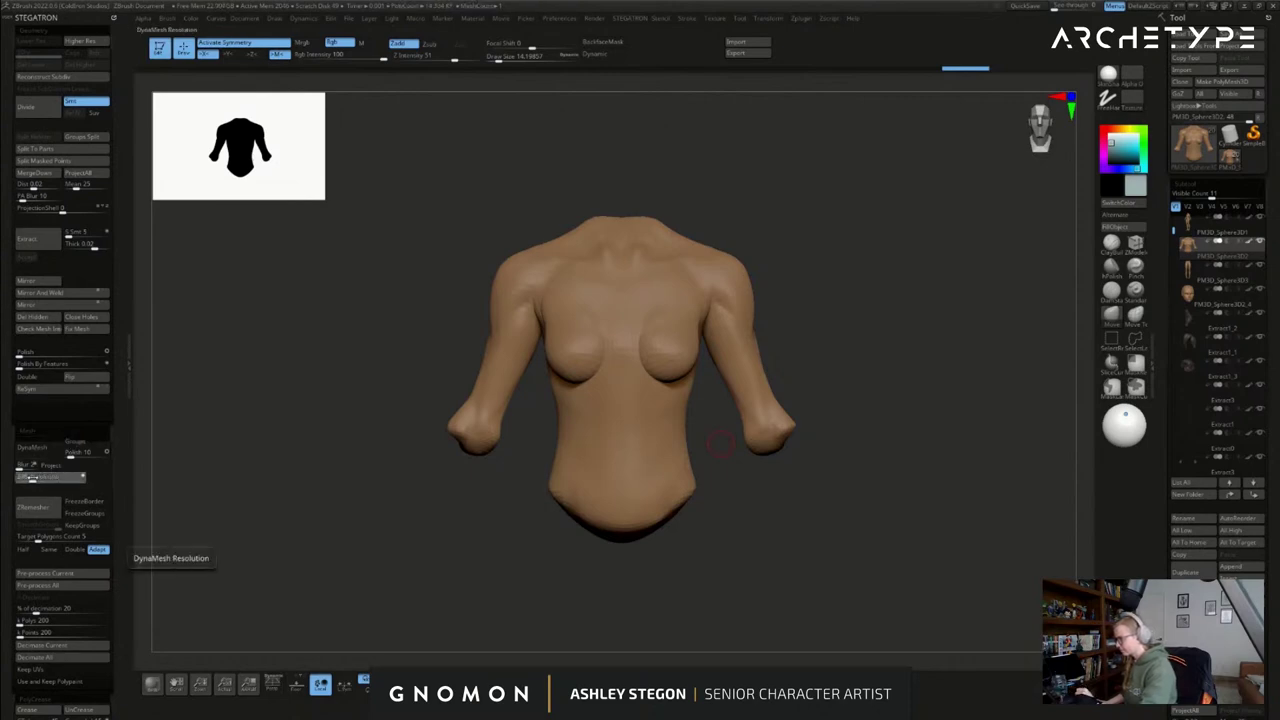
click(34, 448)
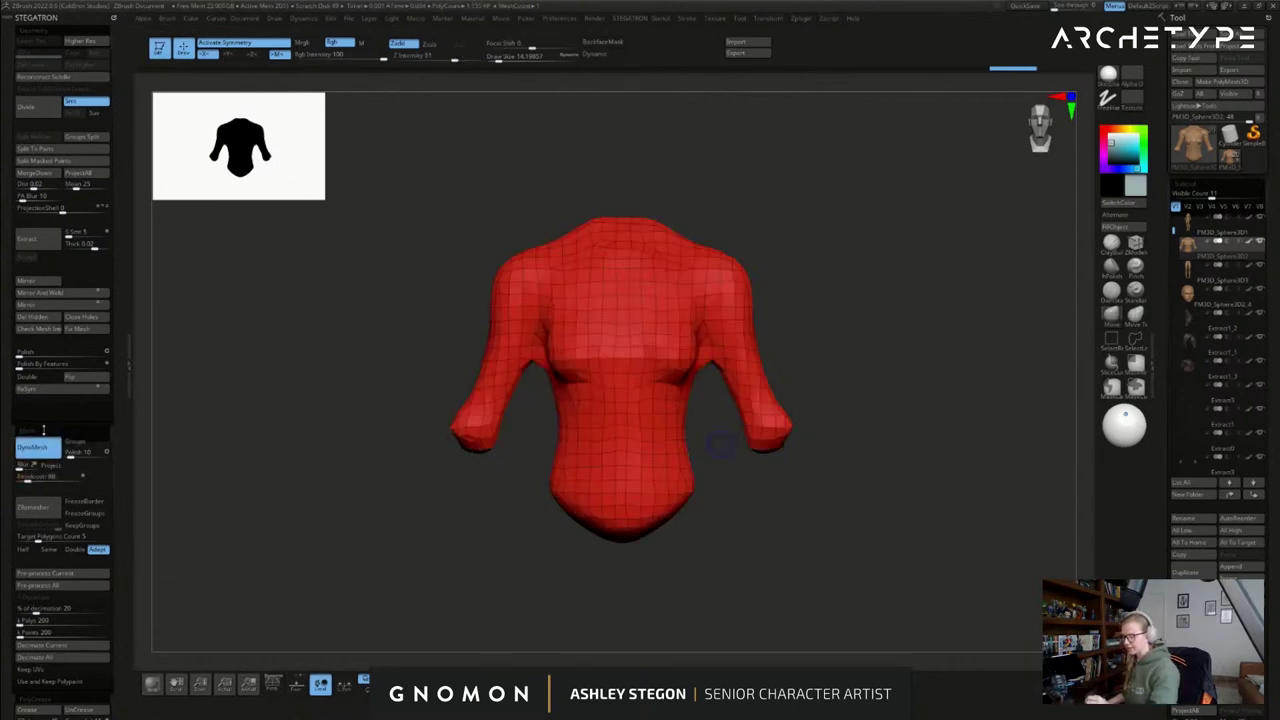
- Puff out the lower sleeves of the torso piece with the Inflate brush, re-DynaMesh it and smooth the sleeves
key(s)
mouse_move(682, 358)
right_down()
mouse_move(722, 366)
mouse_move(722, 384)
right_up()
key(b)
key(m)
key(v)
key(s)
drag(715, 383, 716, 362)
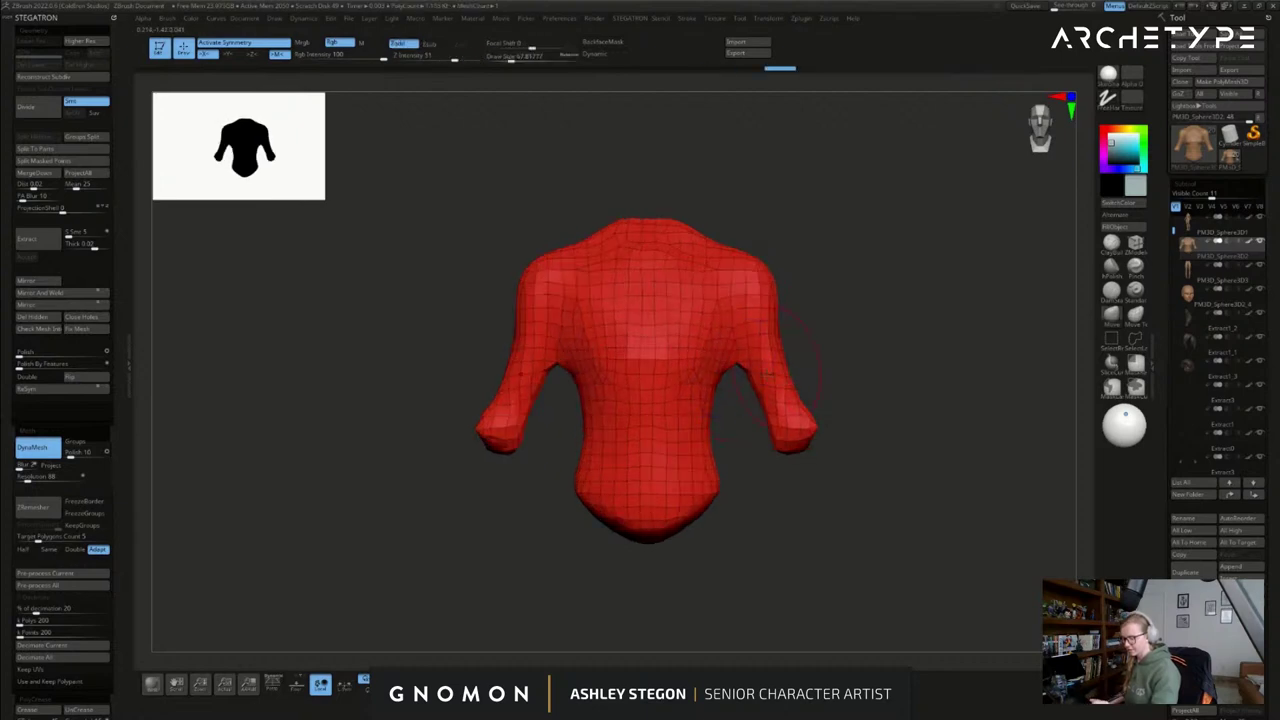
key(b)
key(i)
key(n)
mouse_move(762, 376)
mouse_down()
mouse_move(778, 418)
mouse_move(792, 400)
mouse_up()
ctrl+drag(848, 342, 860, 370)
mouse_move(794, 343)
shift+mouse_down()
mouse_move(778, 308)
mouse_move(791, 346)
mouse_move(817, 358)
shift+mouse_up()
- Pull the sleeve ends outward into a wider, flared shape with the Move brush
click(1110, 312)
key(s)
key(s)
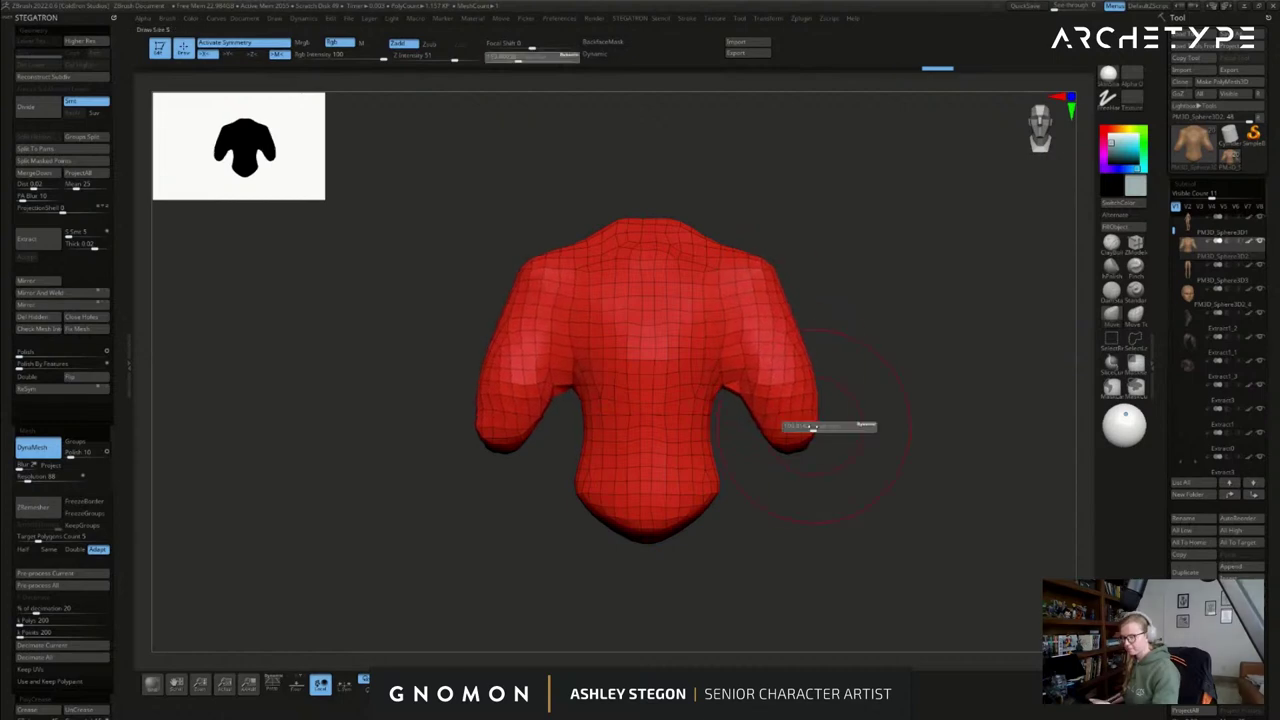
drag(811, 427, 808, 427)
drag(806, 414, 826, 408)
drag(786, 448, 786, 434)
- Show the whole character and pull the shirt's chest and abdomen forward over the body
click(506, 682)
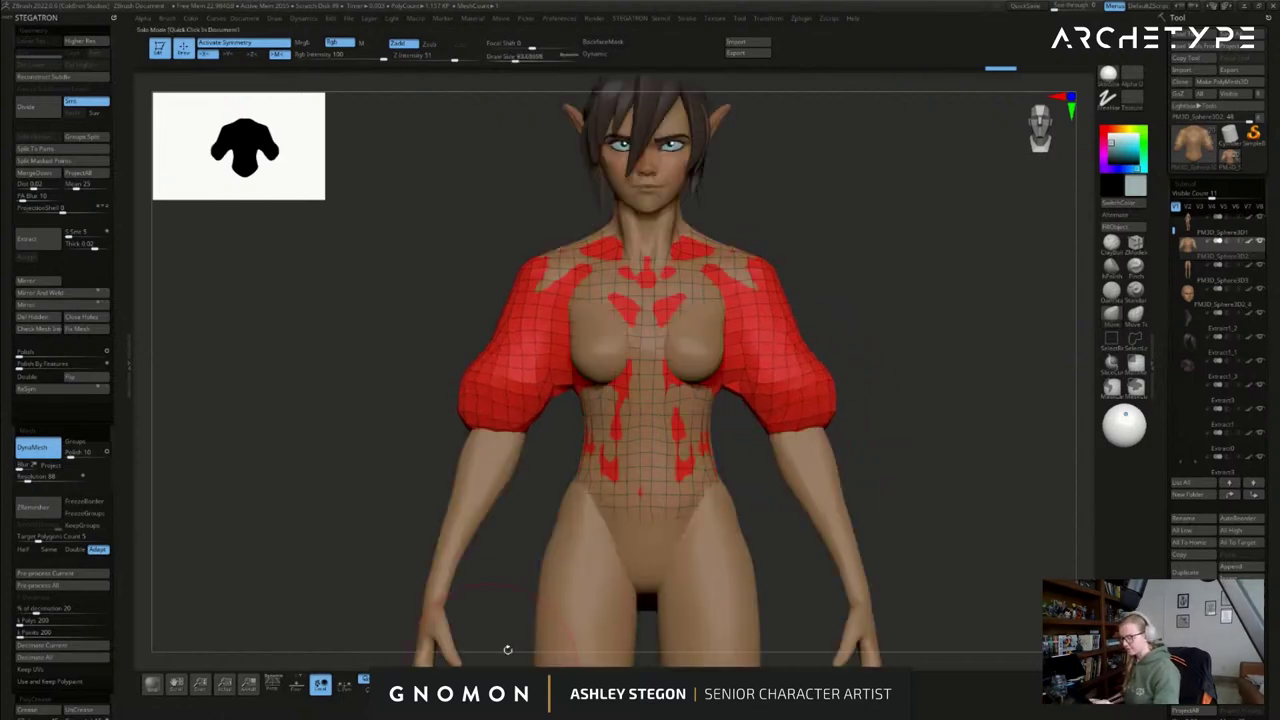
mouse_move(697, 348)
alt+mouse_down()
mouse_move(708, 352)
mouse_move(708, 318)
alt+mouse_up()
alt+drag(707, 254, 722, 258)
drag(850, 400, 960, 402)
alt+drag(668, 442, 640, 428)
alt+drag(658, 346, 664, 354)
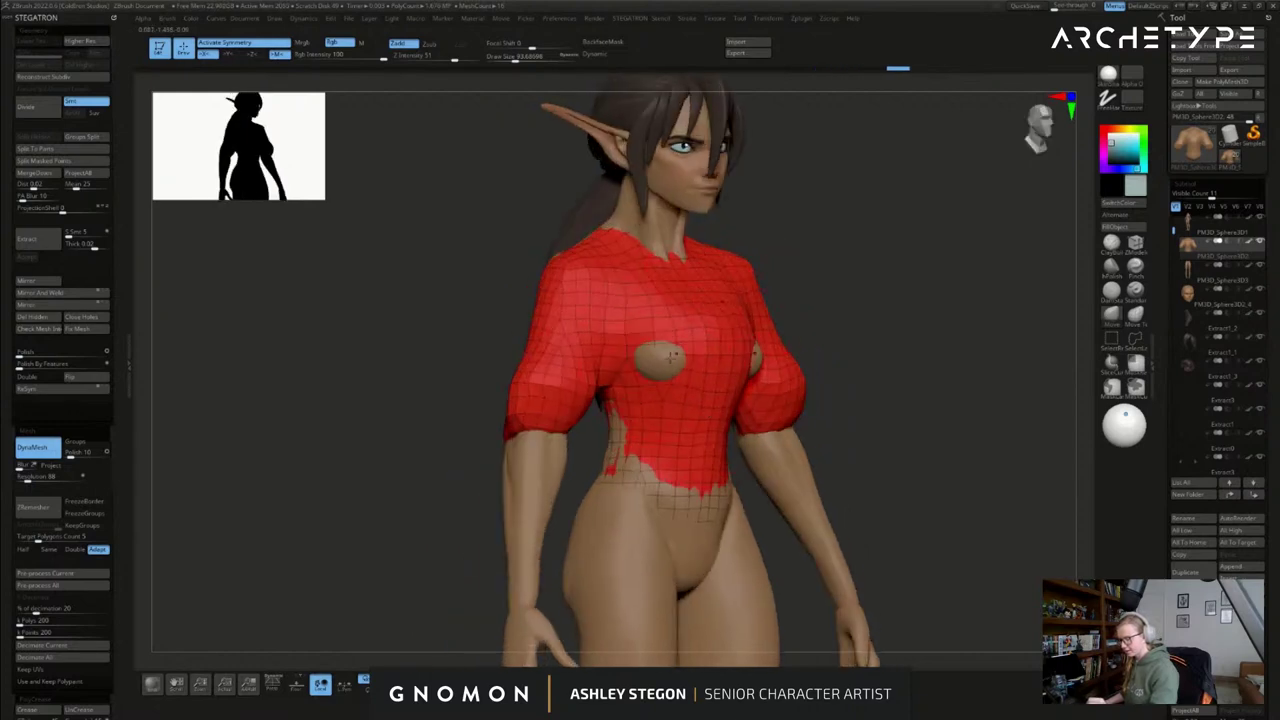
- Reshape the shirt's bust from the side to cover the body, and smooth the chest surface
drag(840, 540, 960, 540)
drag(756, 371, 790, 376)
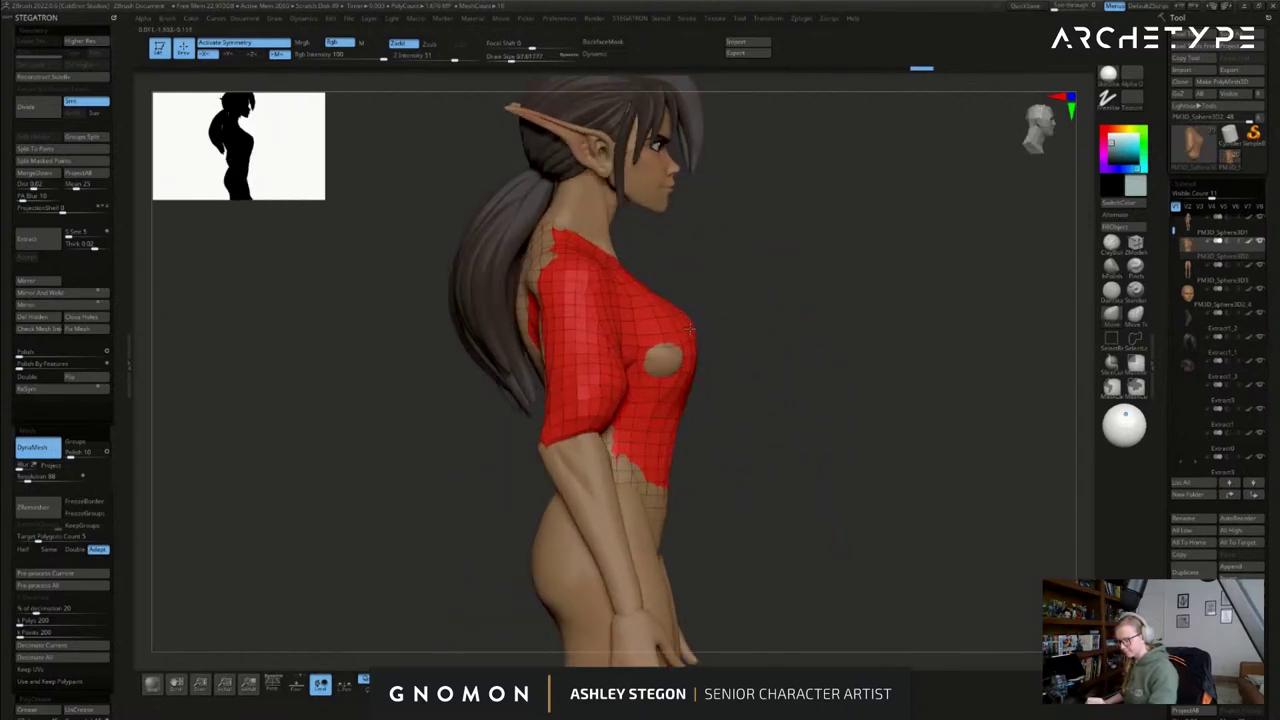
drag(690, 317, 668, 364)
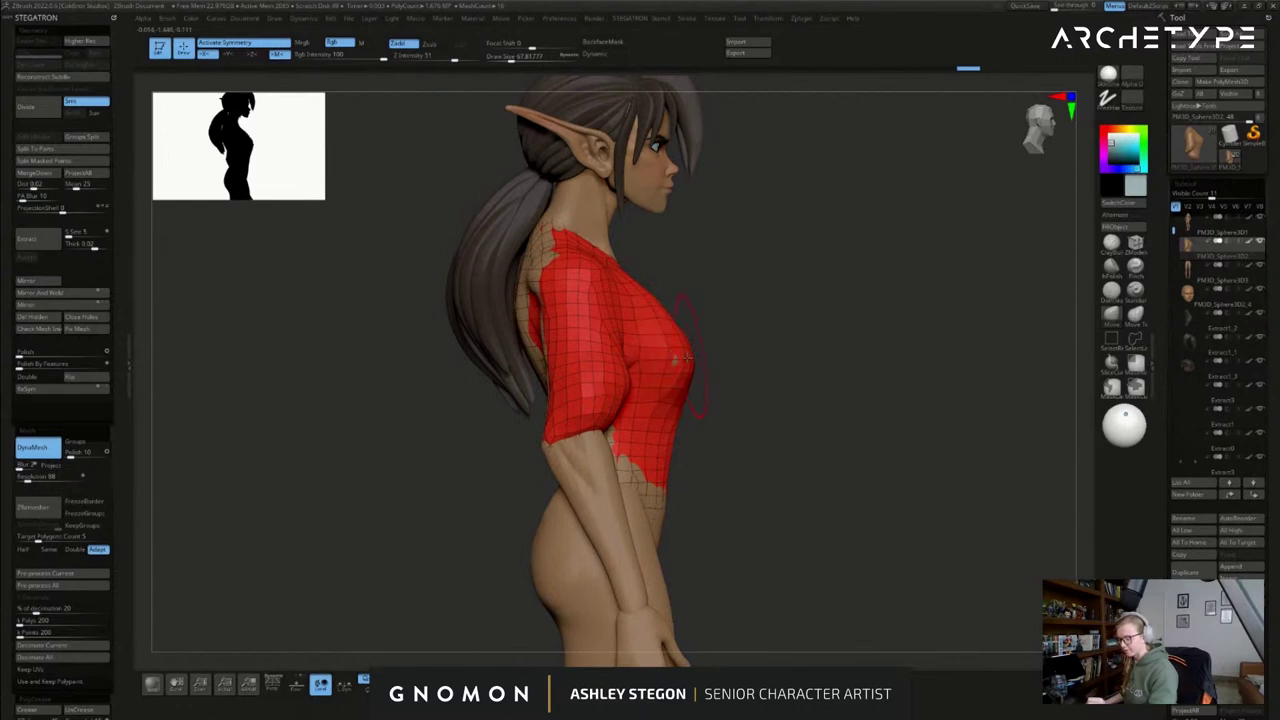
drag(850, 400, 740, 400)
shift+drag(664, 326, 661, 306)
drag(785, 315, 715, 315)
drag(756, 357, 760, 350)
drag(746, 420, 721, 409)
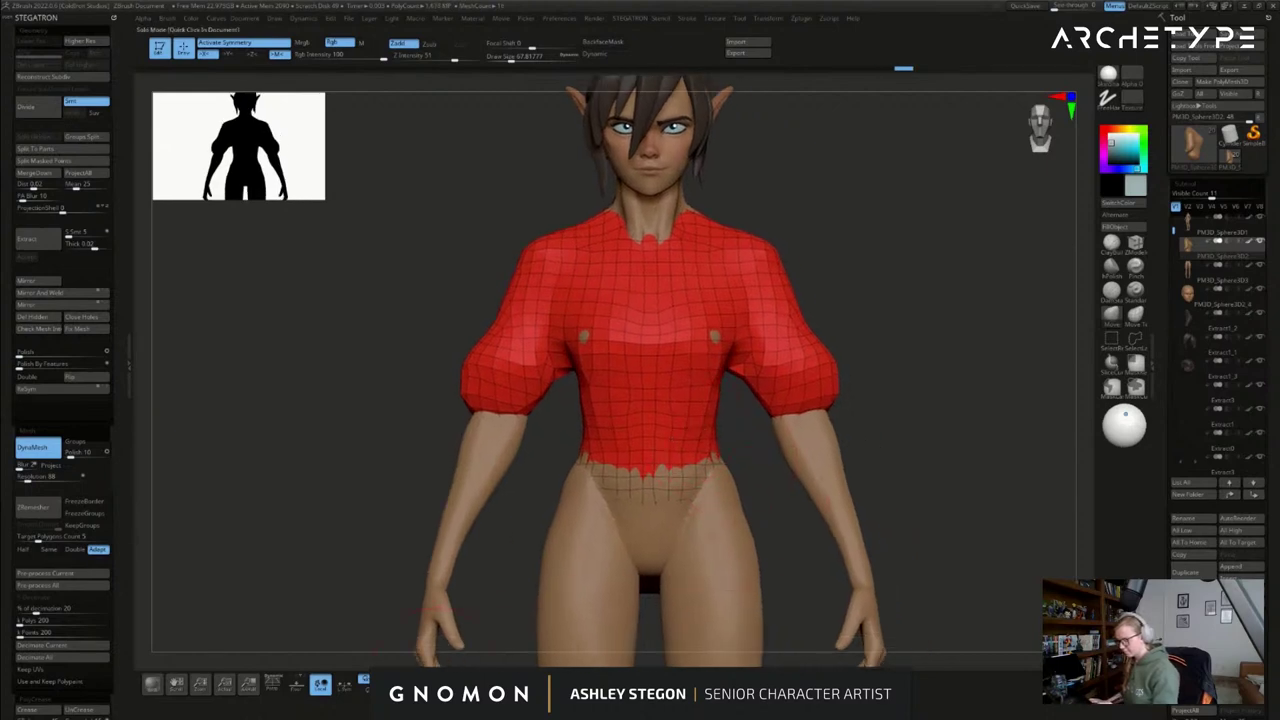
- Isolate the shirt, turn symmetry off, and slice one sleeve end and a V-shaped neckline into separate polygroups
click(432, 685)
alt+drag(798, 469, 720, 484)
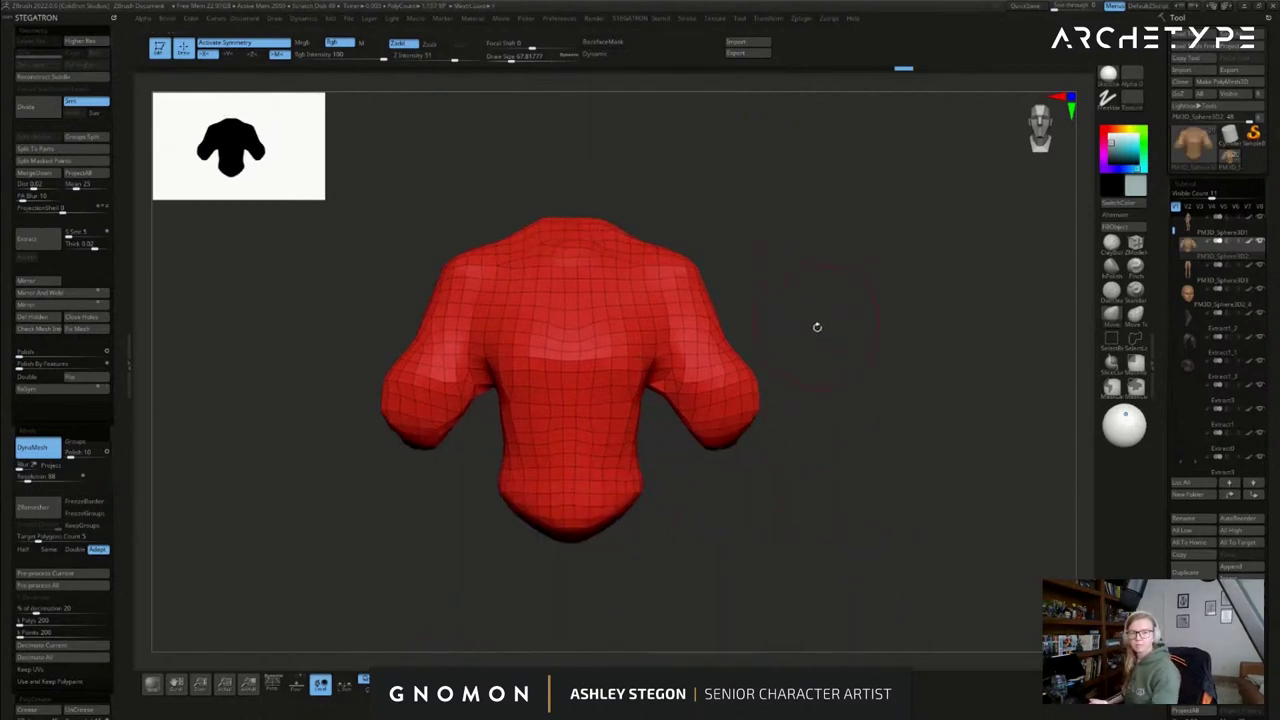
drag(815, 340, 828, 336)
key(s)
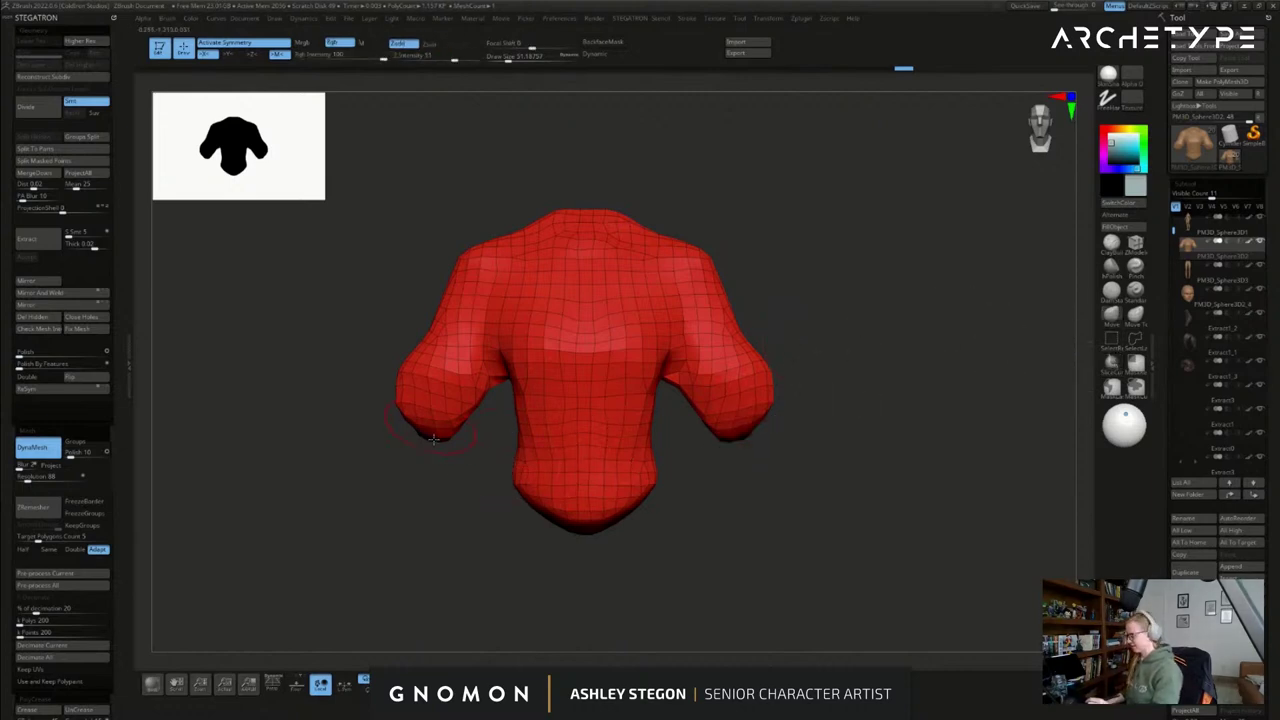
key(x)
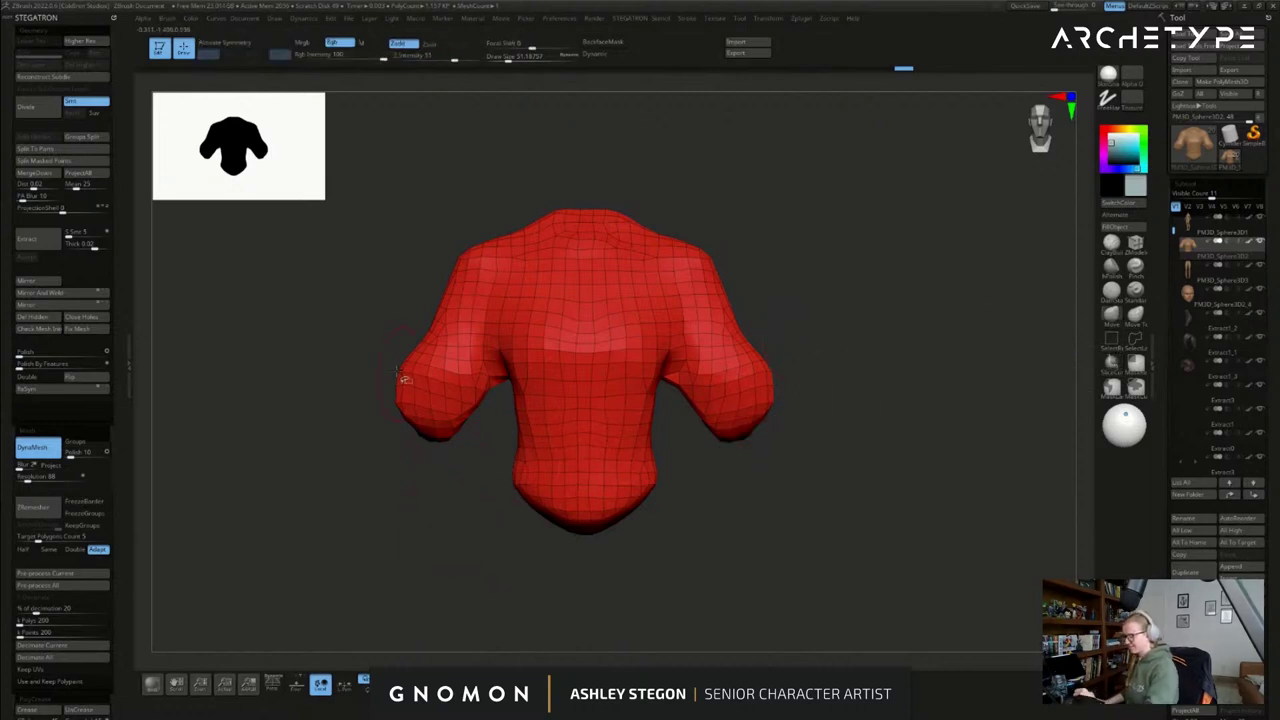
ctrl+shift+drag(367, 333, 478, 433)
ctrl+shift+drag(512, 203, 590, 285)
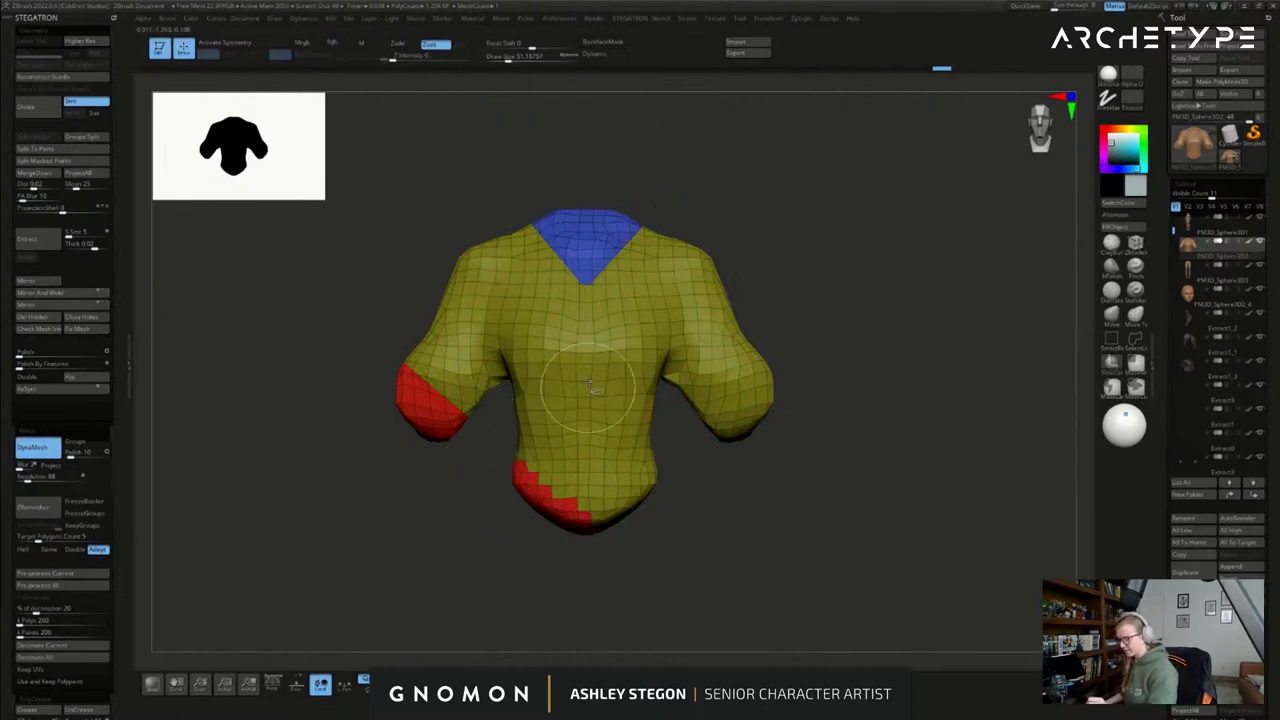
- Isolate the sliced sleeve-end and stray hem pieces and separate them into their own polygroups with Auto Groups
ctrl+shift+click(1106, 338)
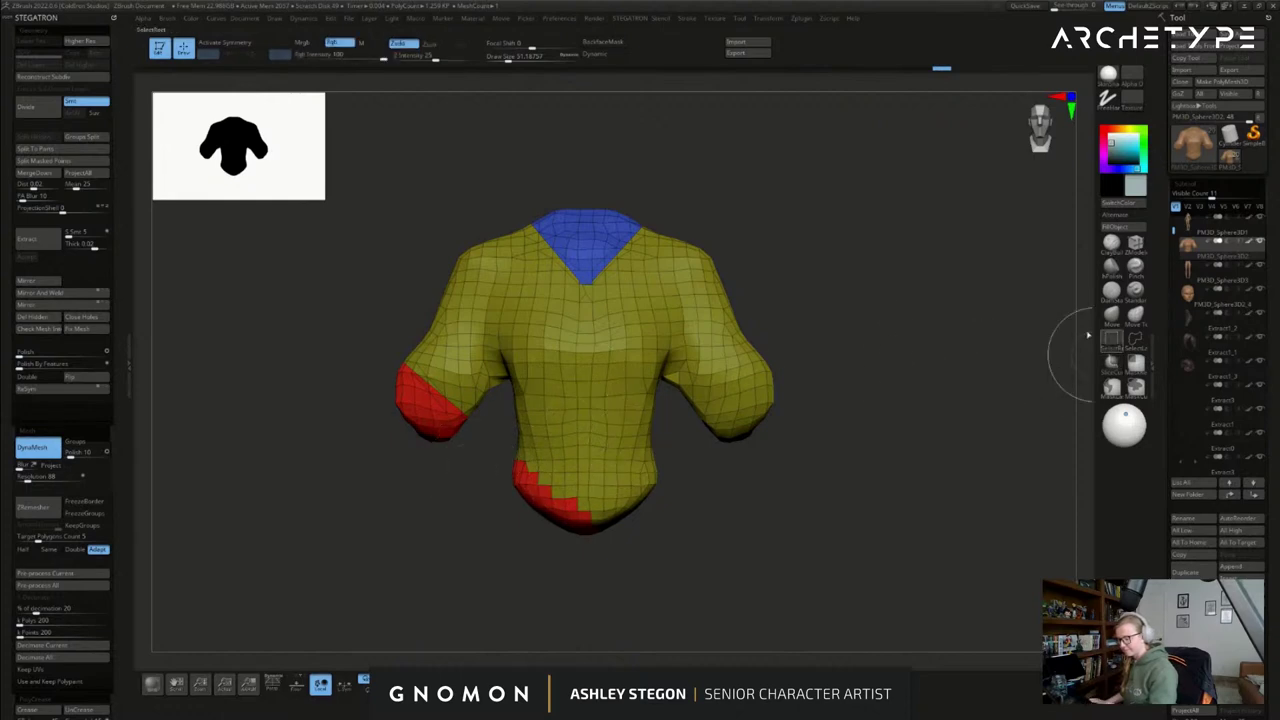
ctrl+shift+click(434, 423)
drag(90, 669, 90, 479)
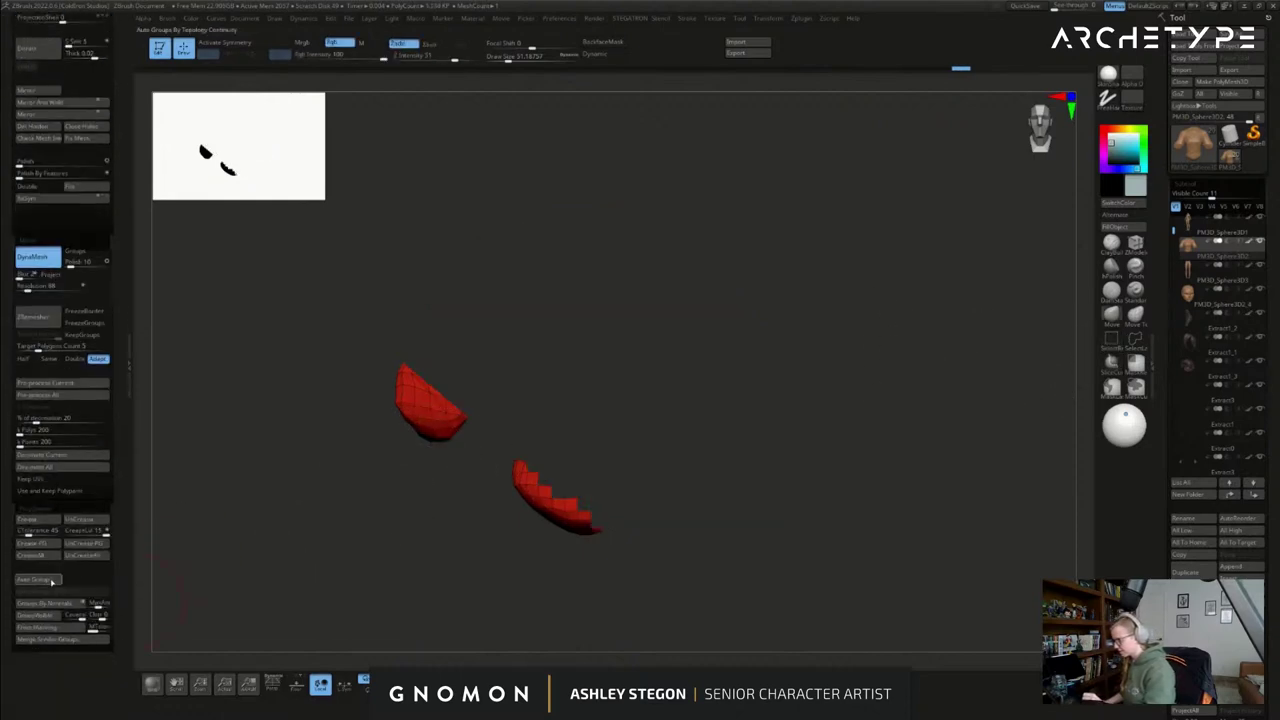
click(52, 582)
ctrl+shift+drag(221, 557, 255, 592)
ctrl+shift+click(452, 542)
- Merge the stray hem piece back into the shirt's main polygroup
ctrl+shift+click(576, 416)
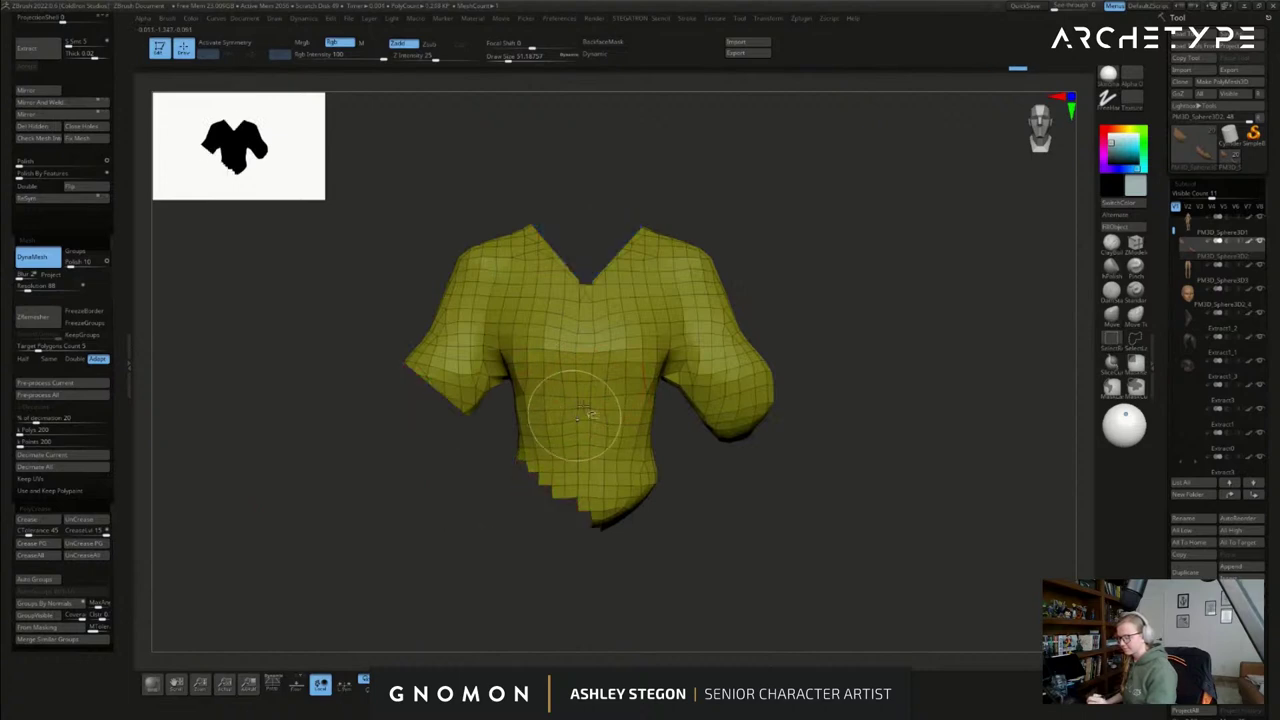
ctrl+shift+drag(412, 500, 430, 510)
ctrl+shift+click(508, 511)
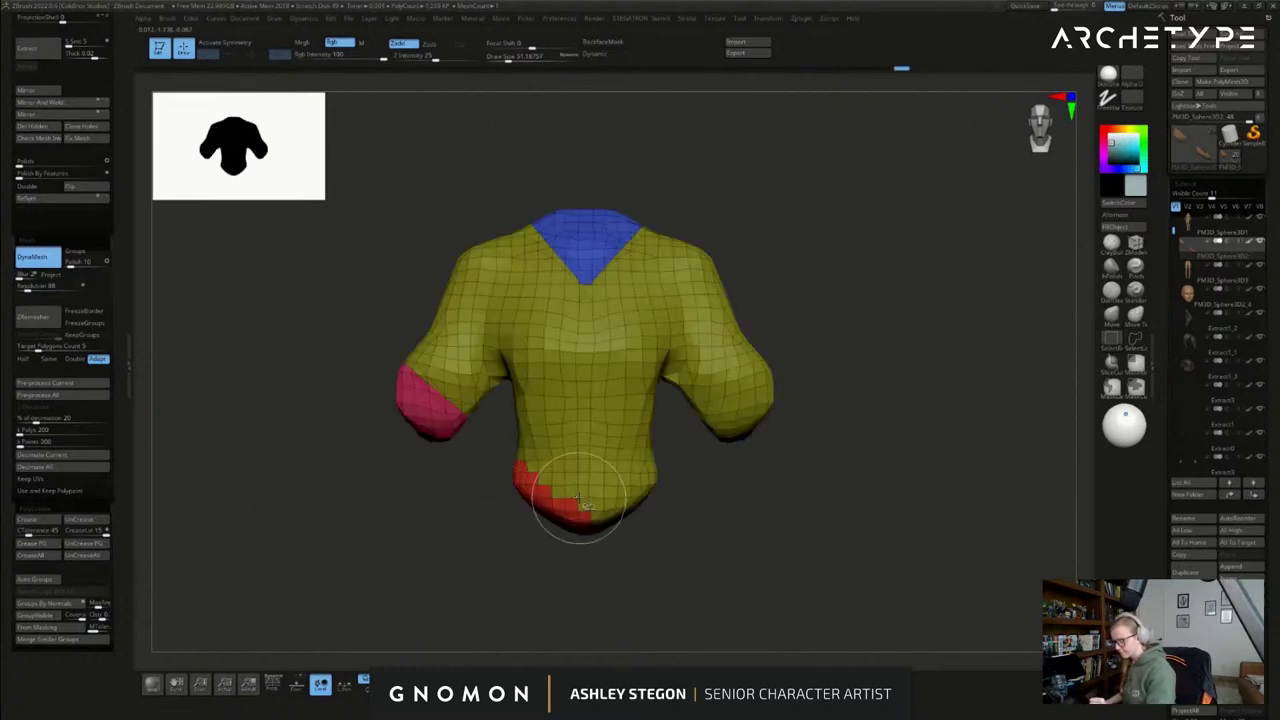
ctrl+shift+click(578, 500)
key(ctrl+w)
ctrl+shift+click(662, 526)
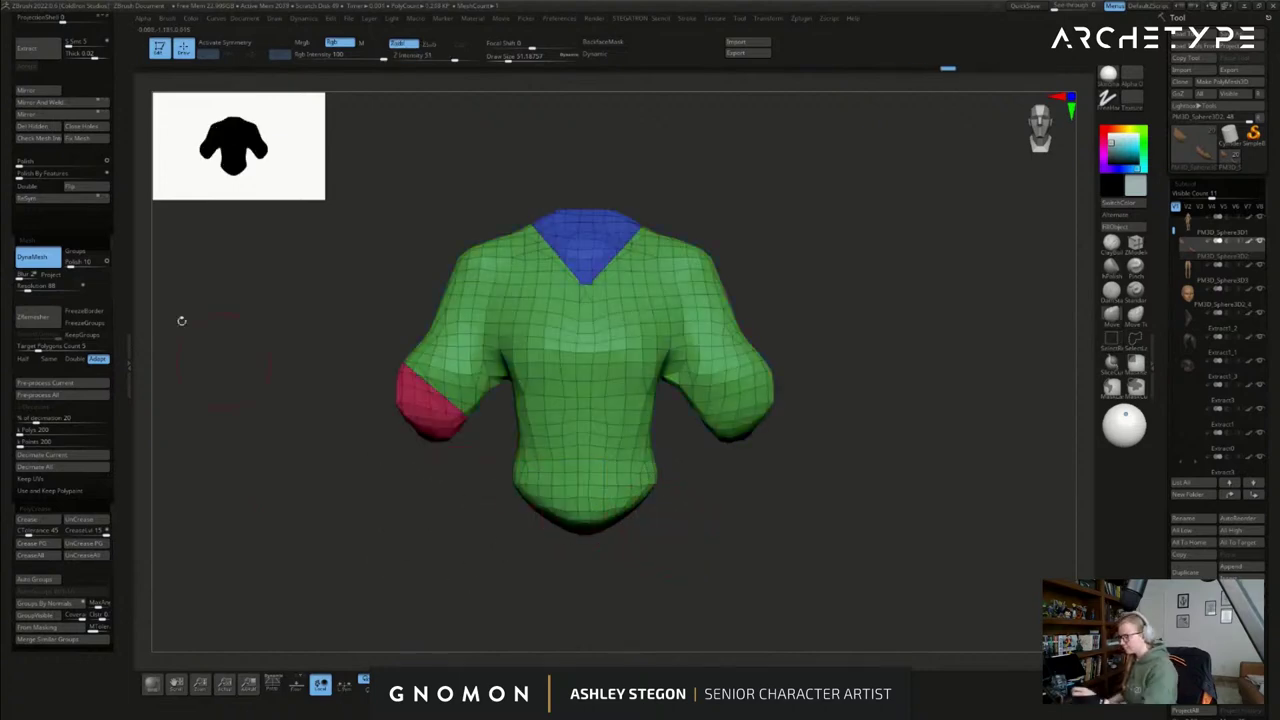
- Mirror and weld the sleeve cut to the other side, and slice a straight hem across the isolated main shirt group
click(50, 103)
ctrl+shift+click(604, 433)
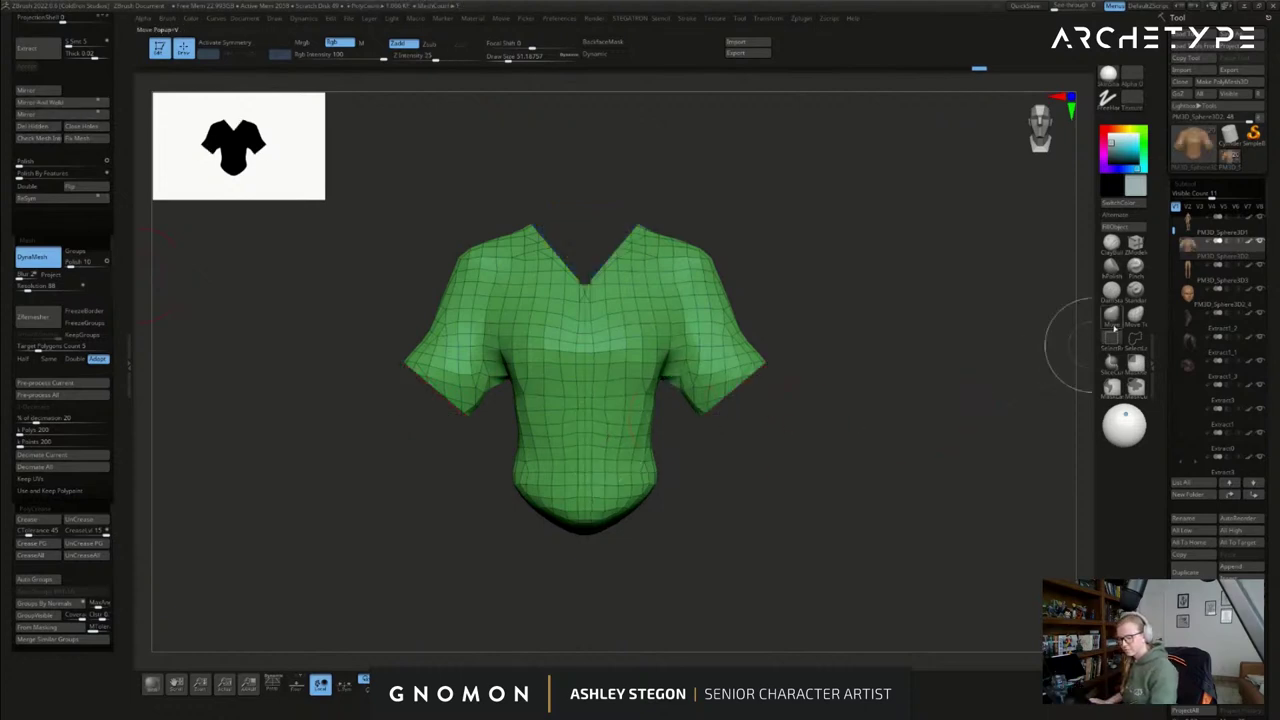
click(1111, 338)
click(1111, 364)
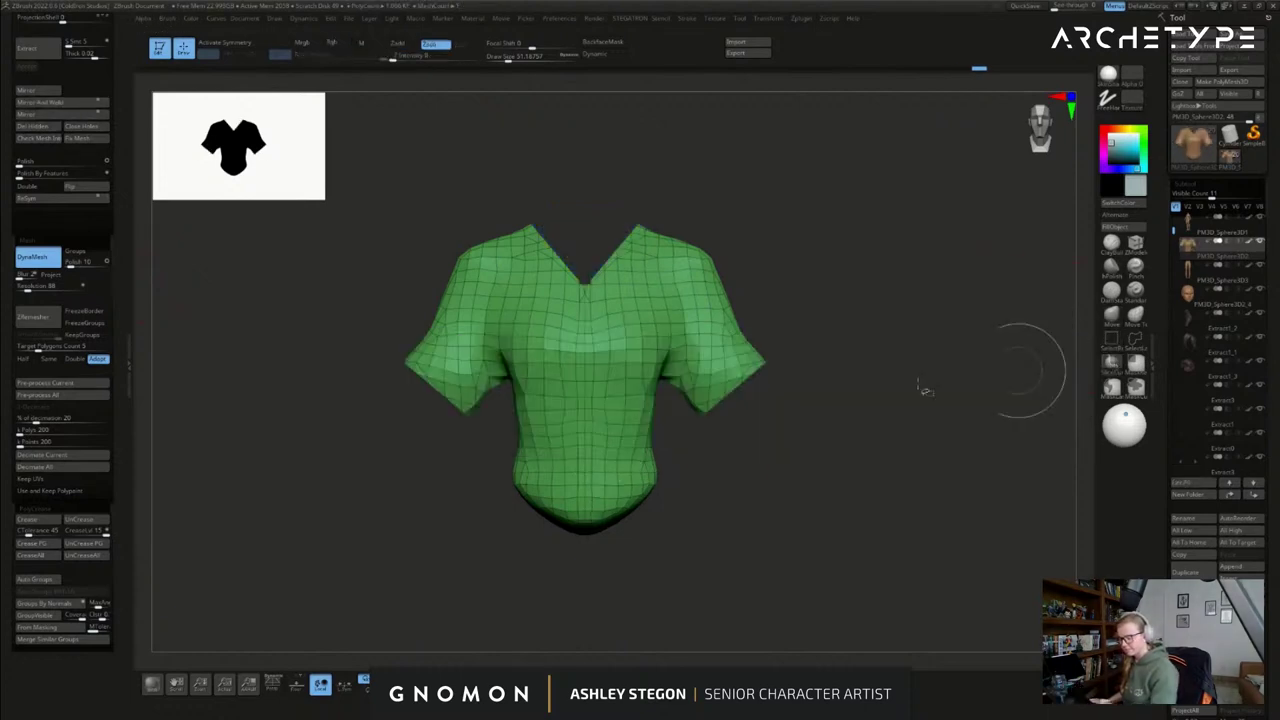
mouse_move(429, 469)
ctrl+shift+mouse_down()
mouse_move(836, 467)
mouse_move(808, 444)
ctrl+shift+mouse_up()
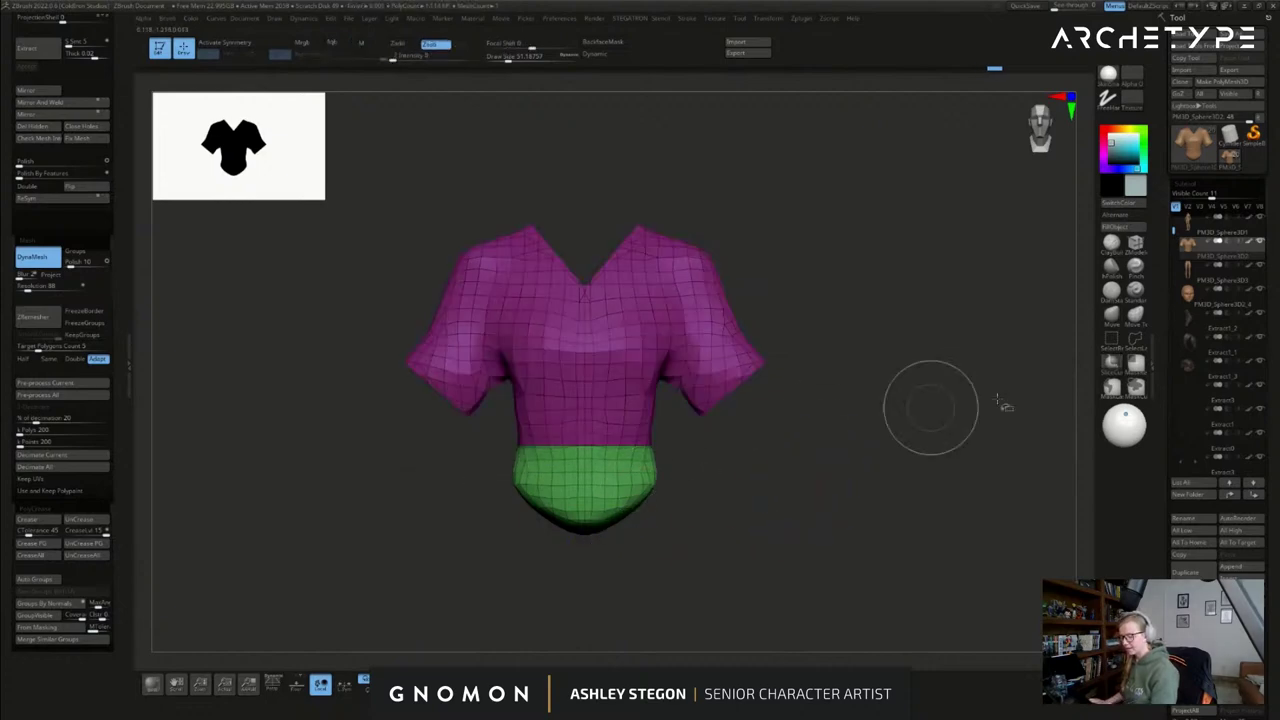
- Isolate the cropped upper shirt polygroup and delete the hidden waist, neck and sleeve-end parts
click(1111, 339)
ctrl+shift+click(622, 468)
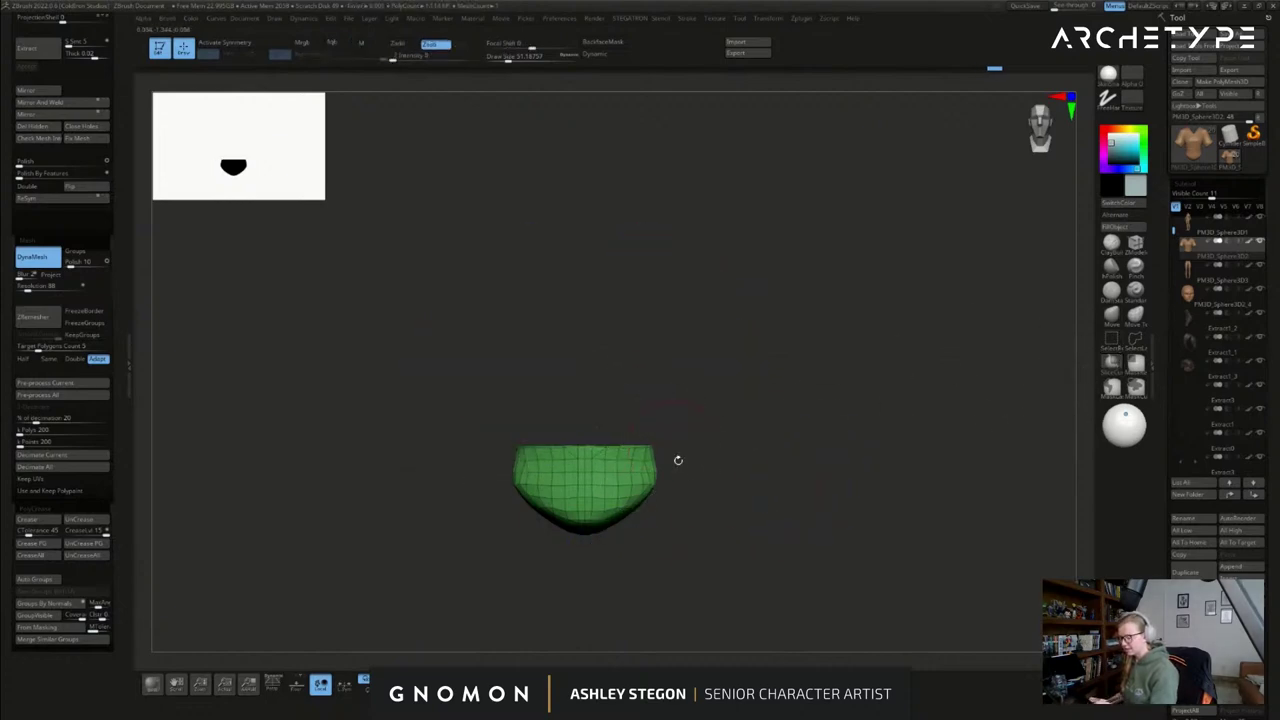
ctrl+shift+click(708, 521)
ctrl+shift+click(636, 402)
drag(691, 479, 392, 469)
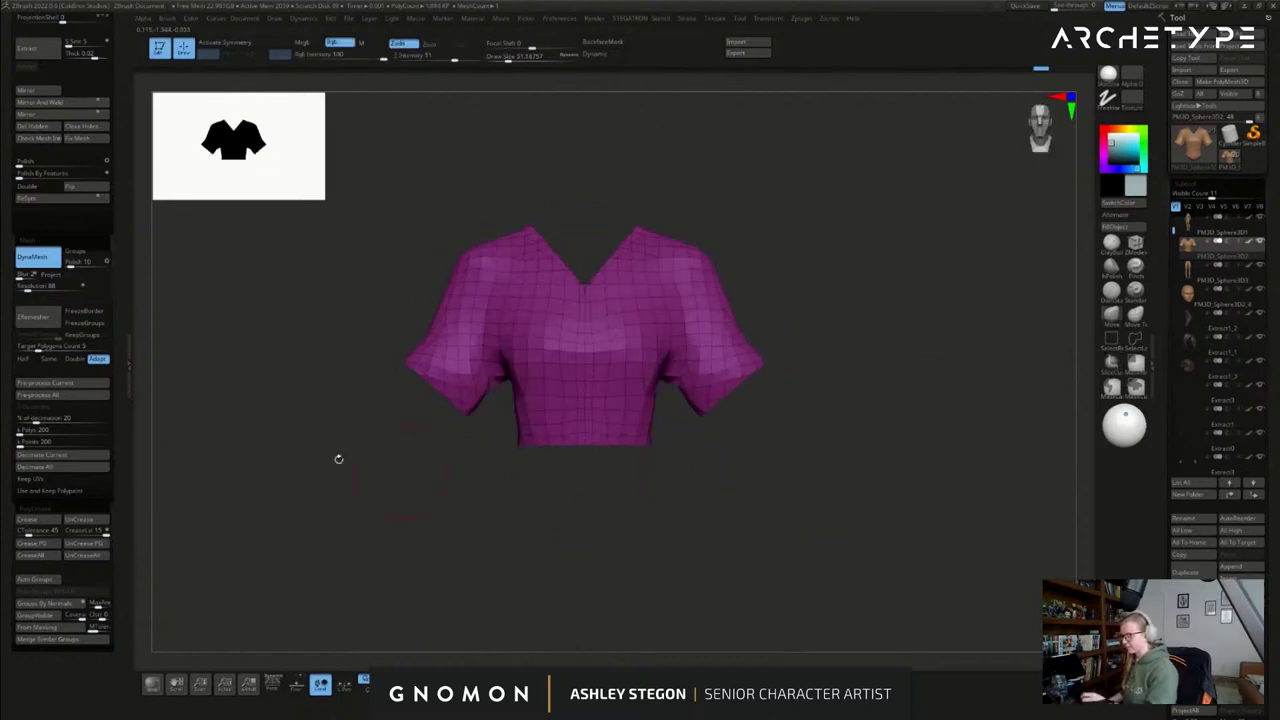
key(s)
key(shift+f)
key(shift+f)
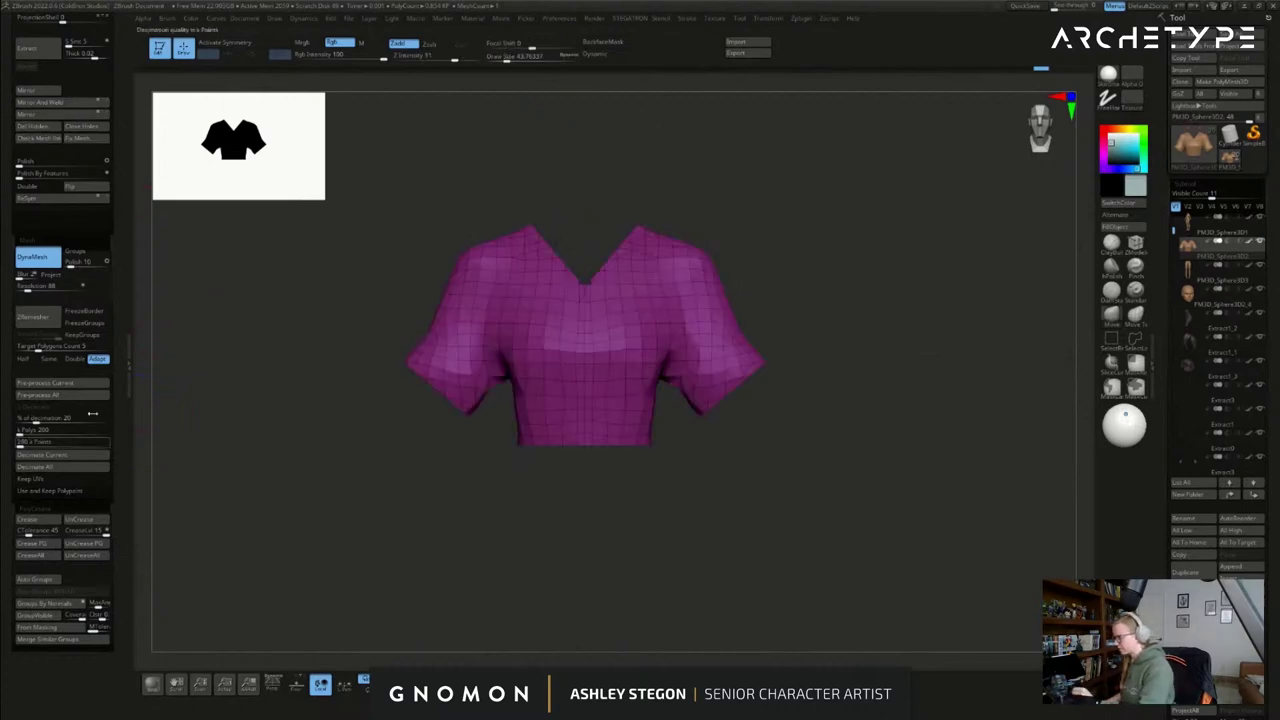
click(48, 118)
- Show the whole character, choose a muted green colour and fill the shirt with it
click(512, 684)
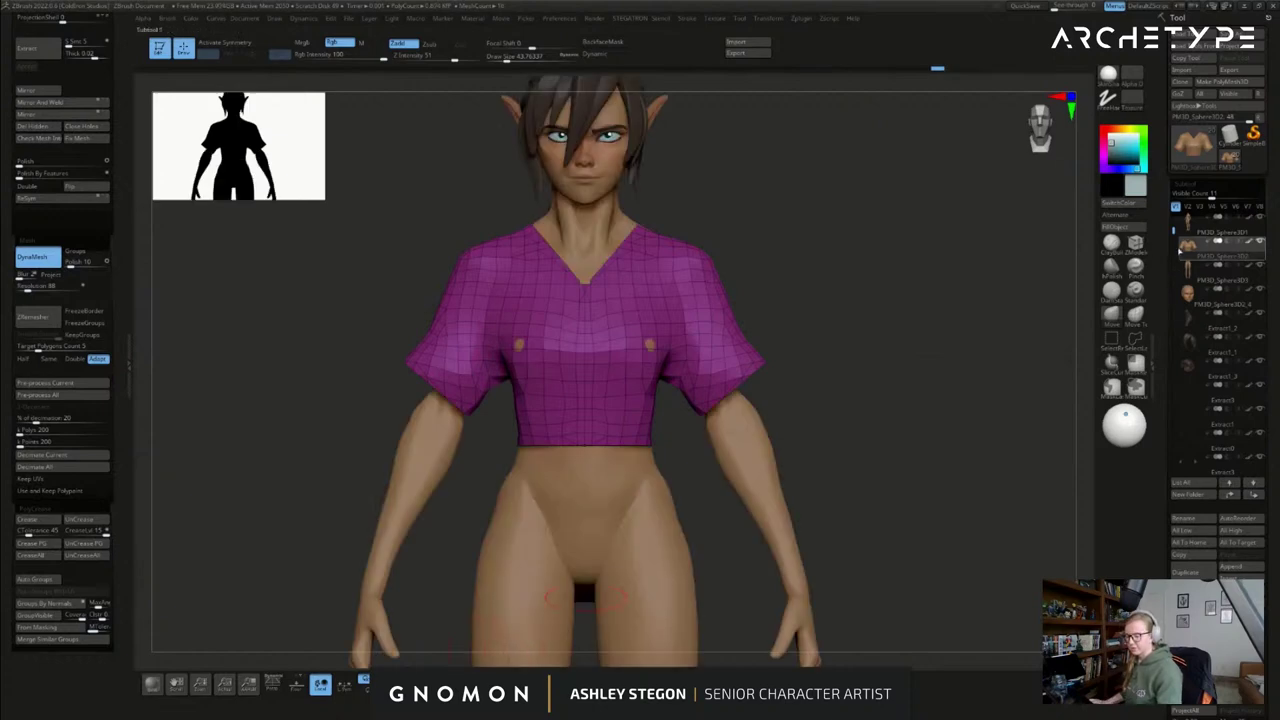
click(1125, 140)
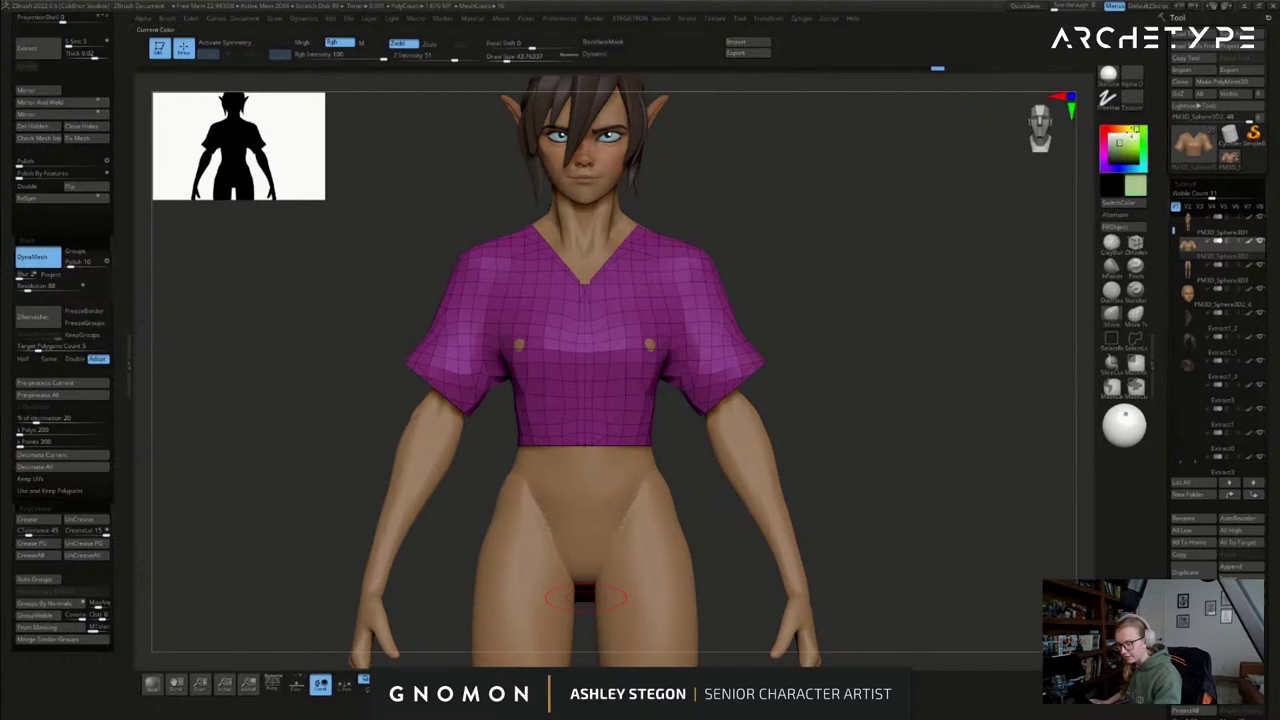
drag(1120, 145, 1117, 148)
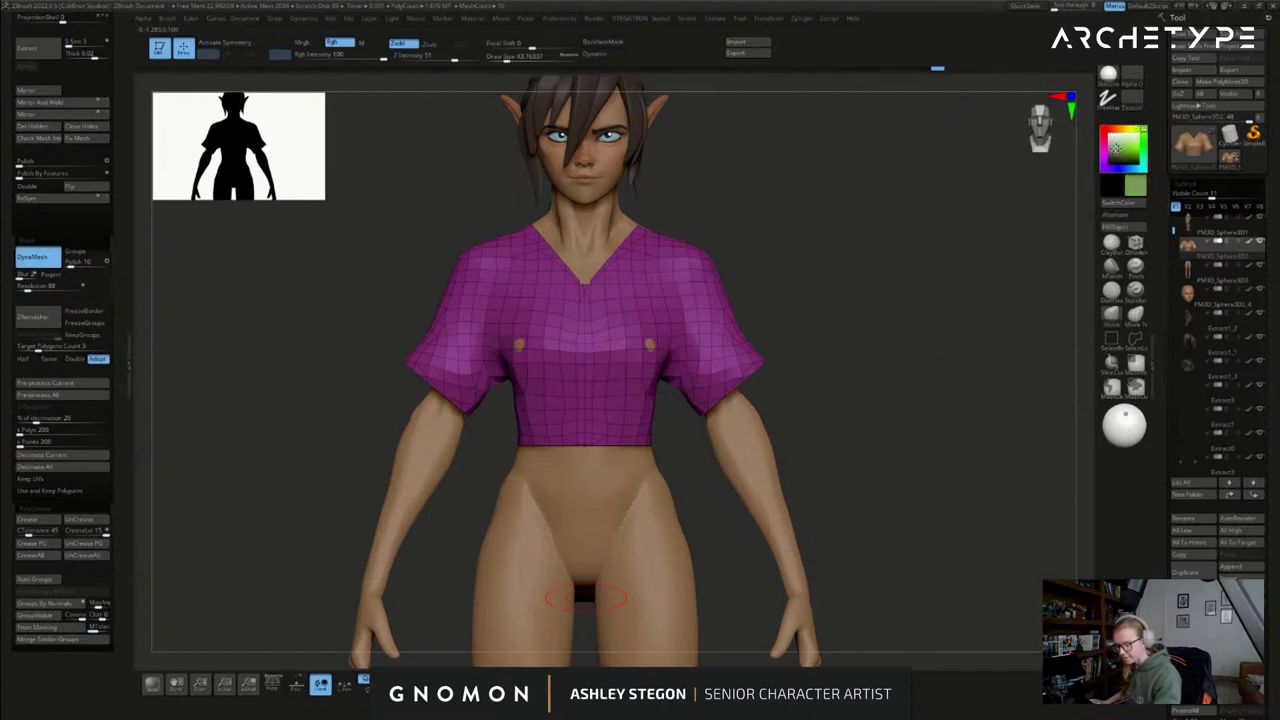
click(1120, 227)
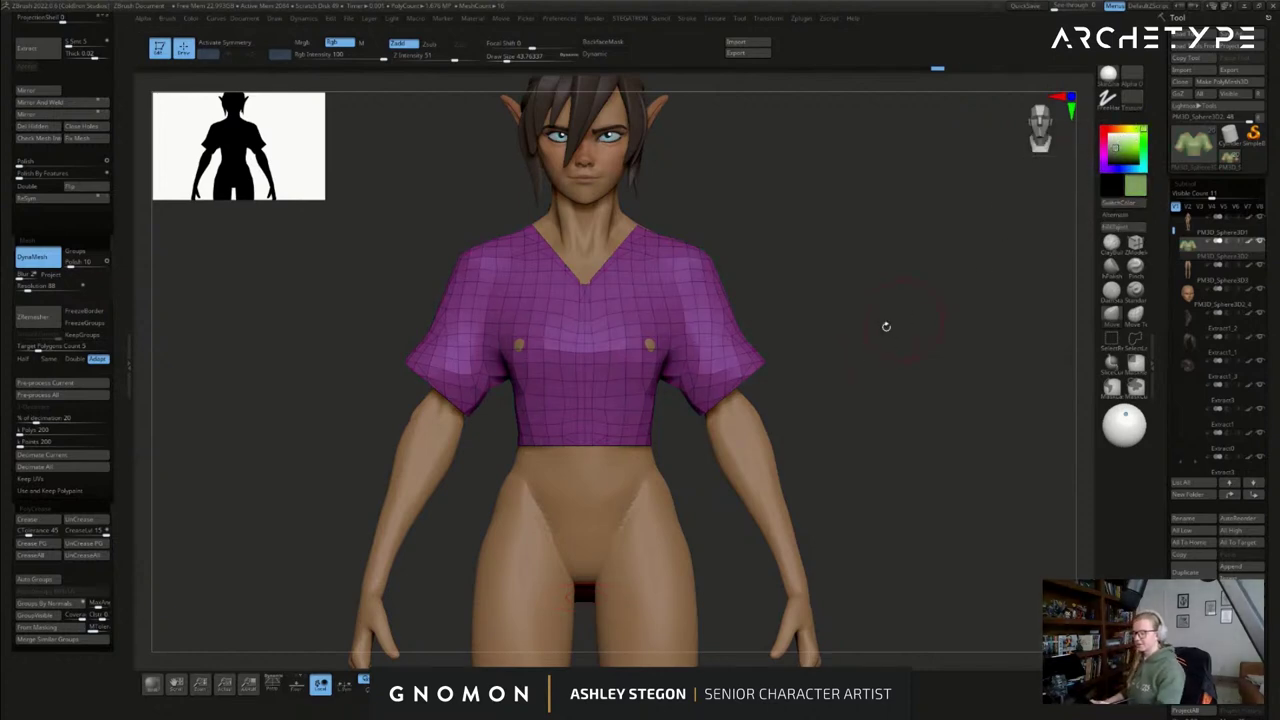
key(shift+f)
alt+drag(823, 383, 806, 415)
key(shift+f)
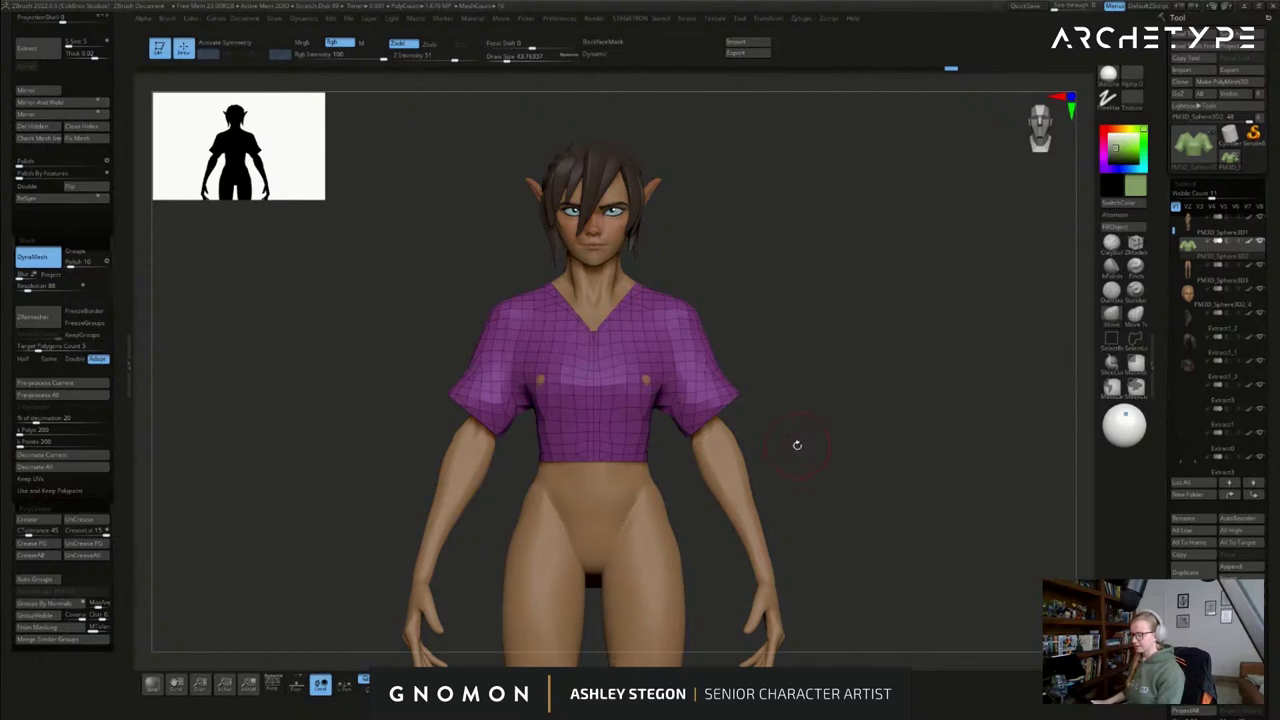
mouse_move(779, 468)
mouse_down()
mouse_move(778, 565)
mouse_move(784, 450)
mouse_up()
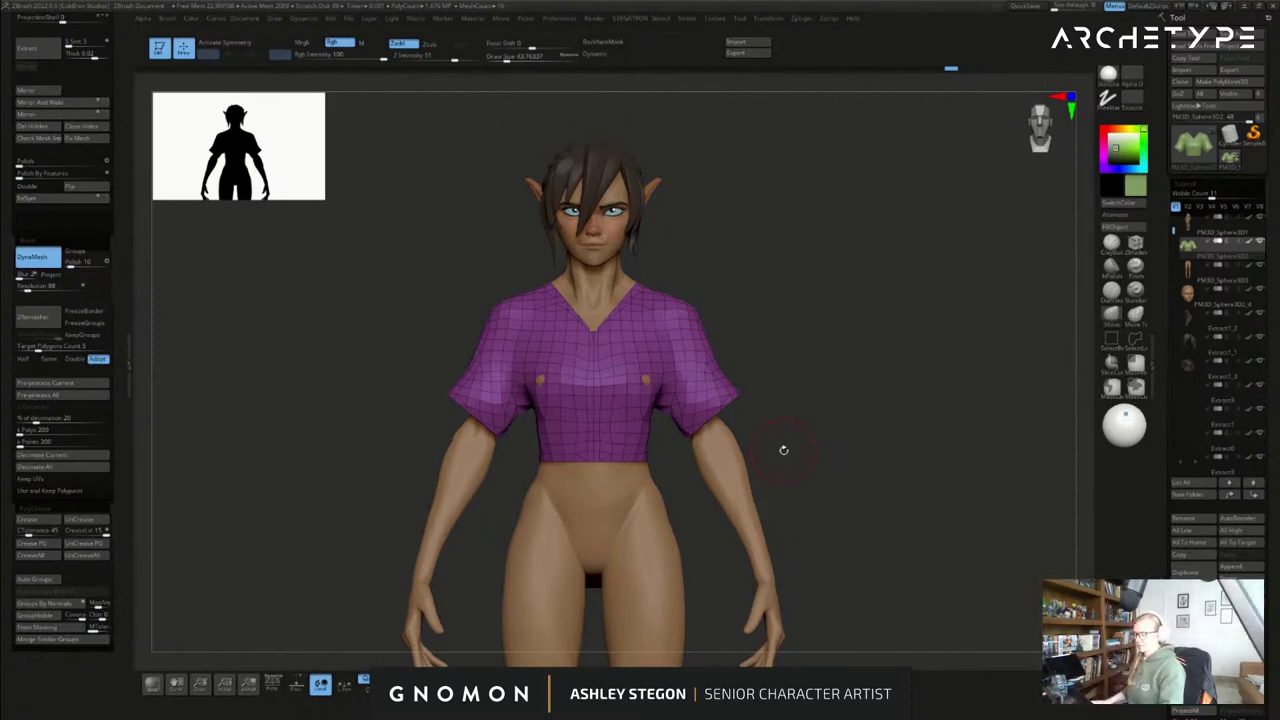
alt+drag(833, 481, 845, 445)
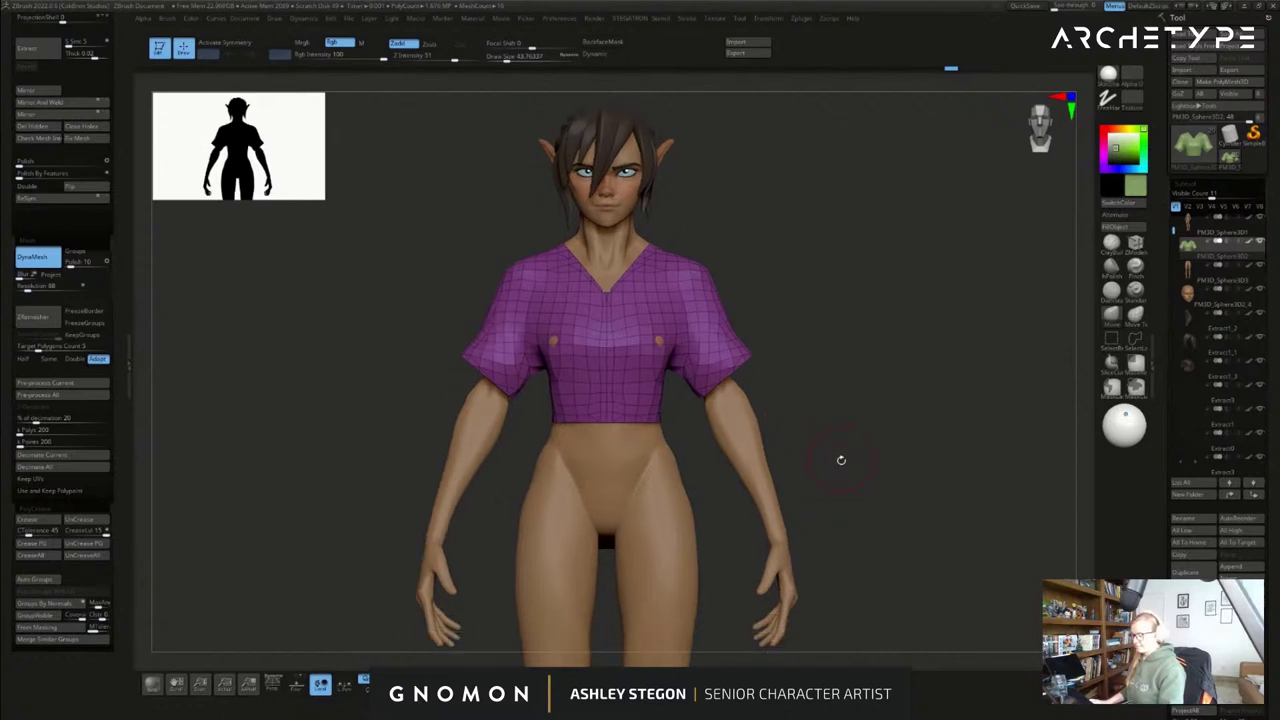
key(s)
click(821, 435)
mouse_move(822, 435)
mouse_down()
mouse_move(702, 434)
mouse_move(806, 434)
mouse_up()
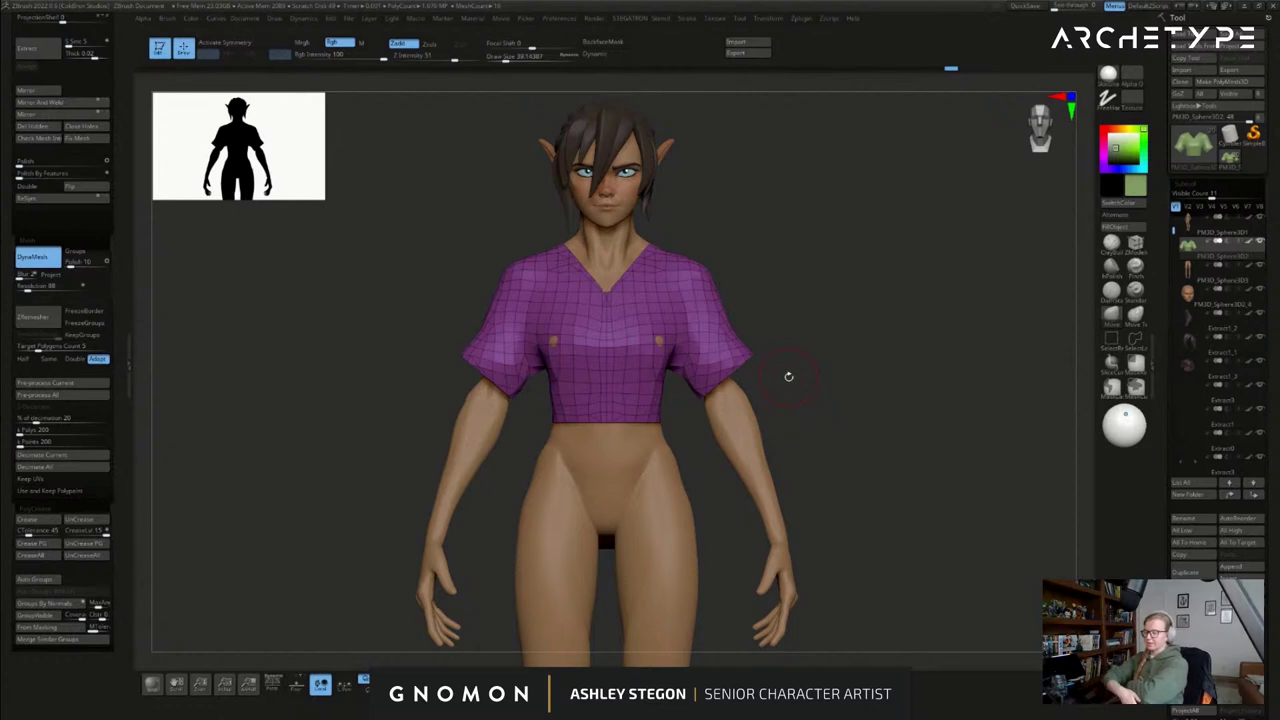
drag(791, 421, 823, 446)
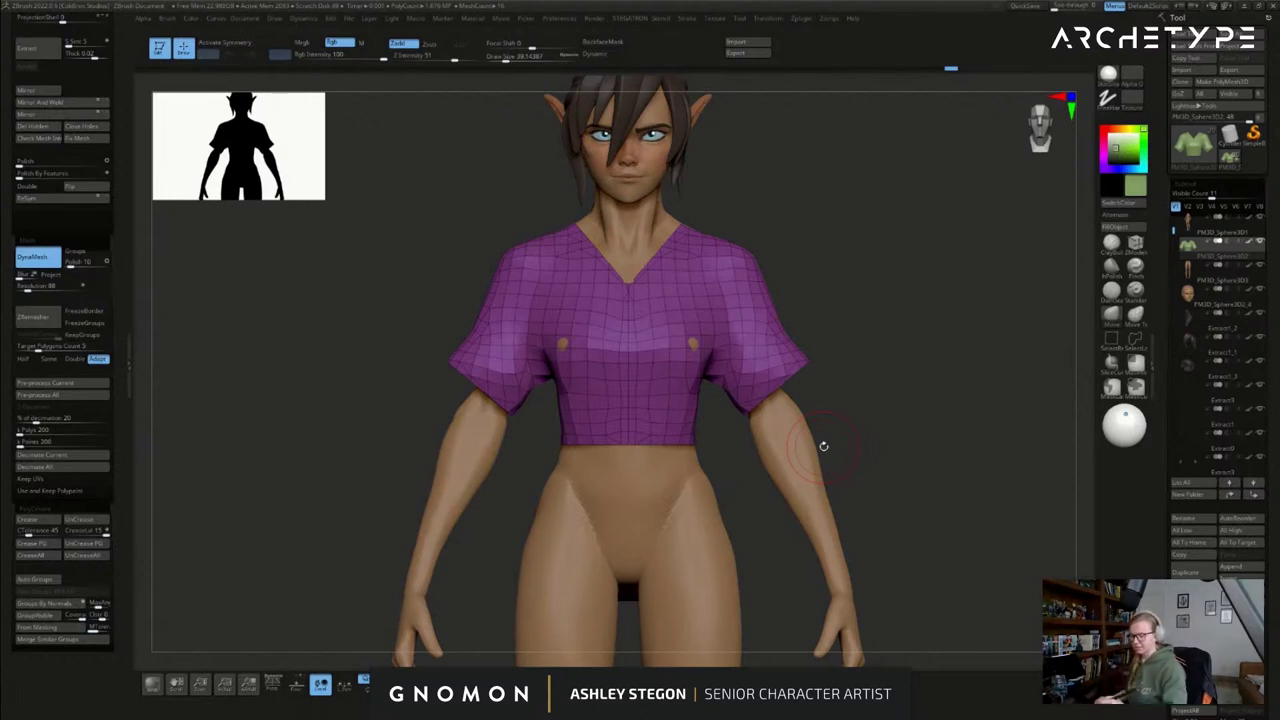
- Isolate the shirt, examine its front up close and look through the slice and selection brushes
mouse_move(841, 366)
mouse_down()
mouse_move(490, 388)
mouse_move(870, 418)
mouse_move(727, 483)
mouse_move(743, 519)
mouse_up()
key(shift+f)
key(shift+f)
click(550, 684)
key(s)
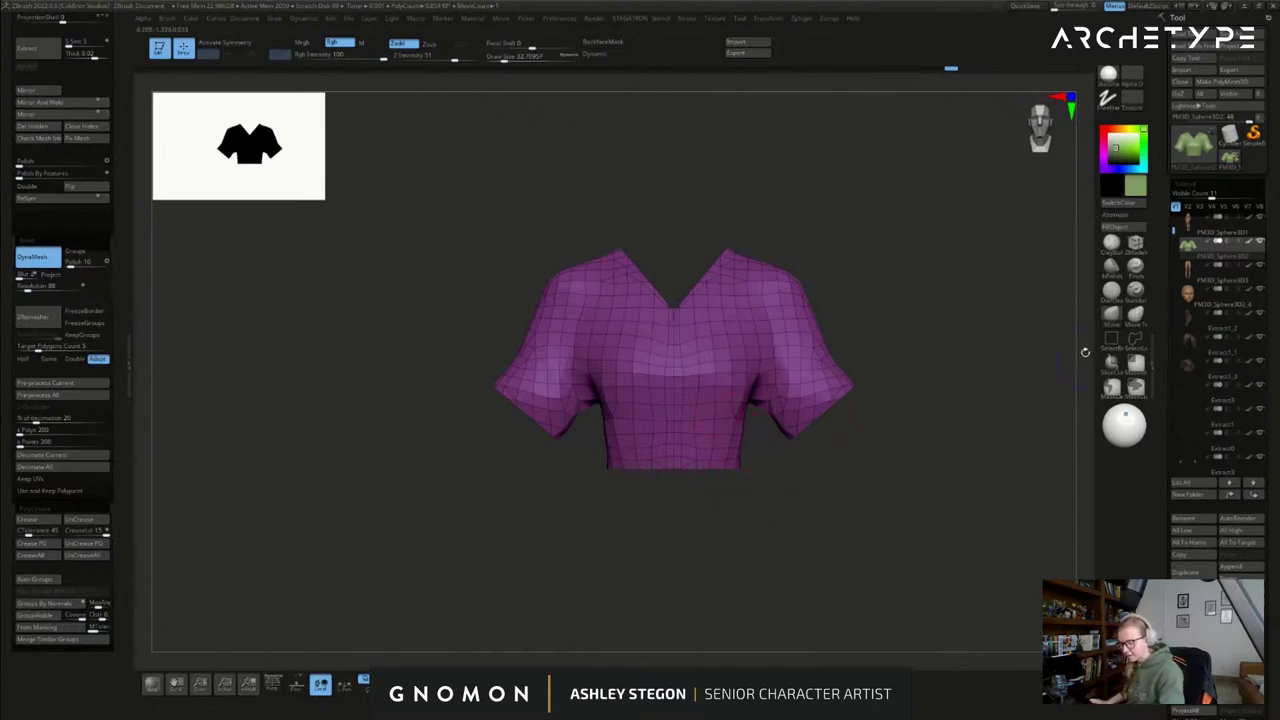
alt+drag(868, 363, 815, 478)
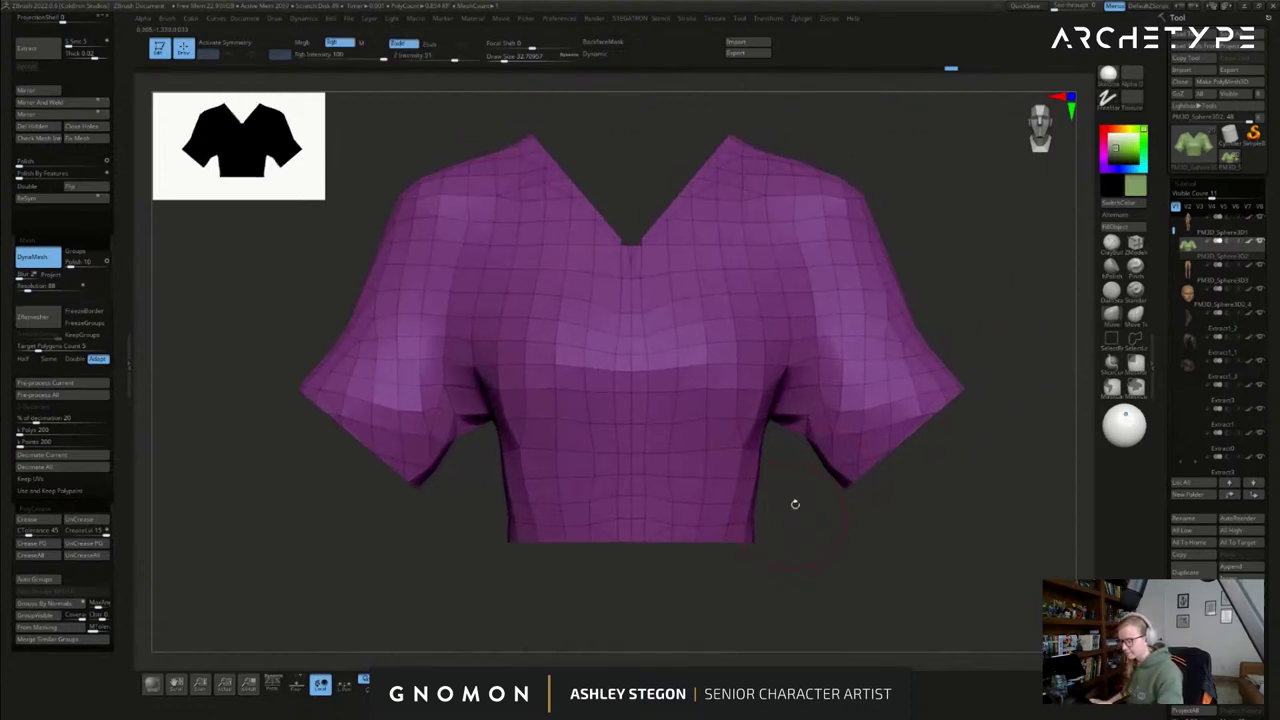
click(1113, 366)
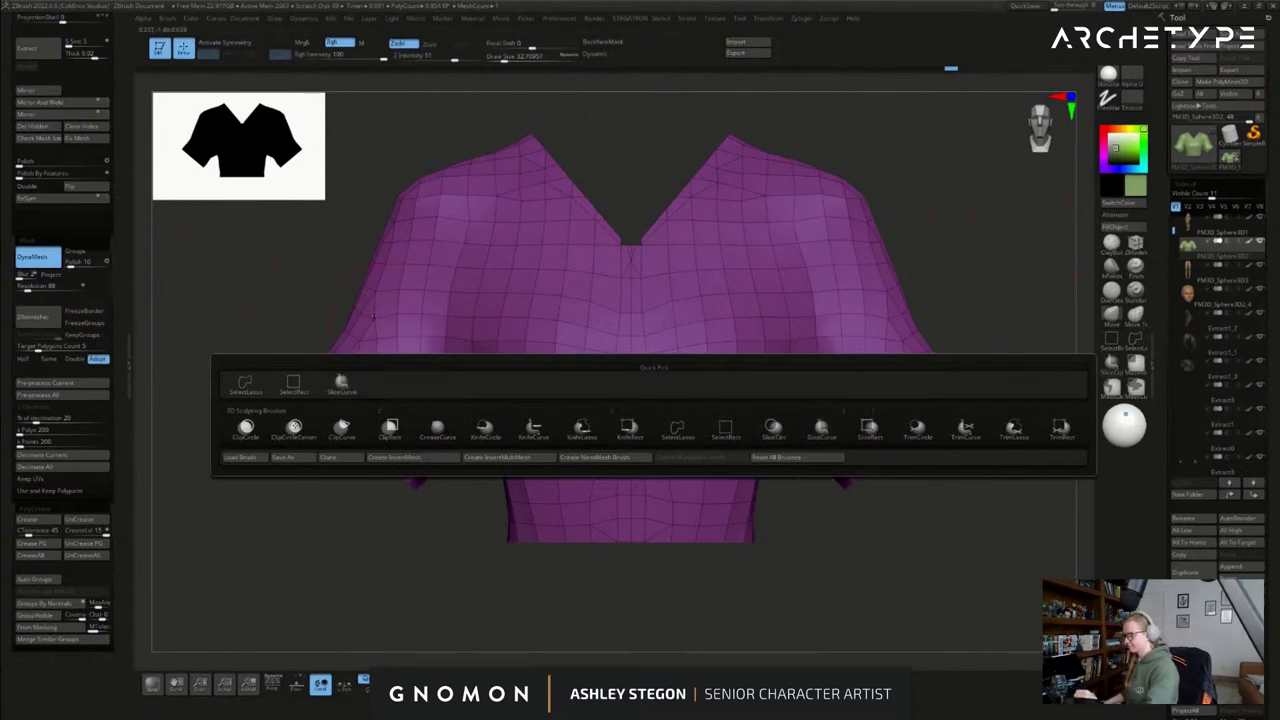
click(298, 281)
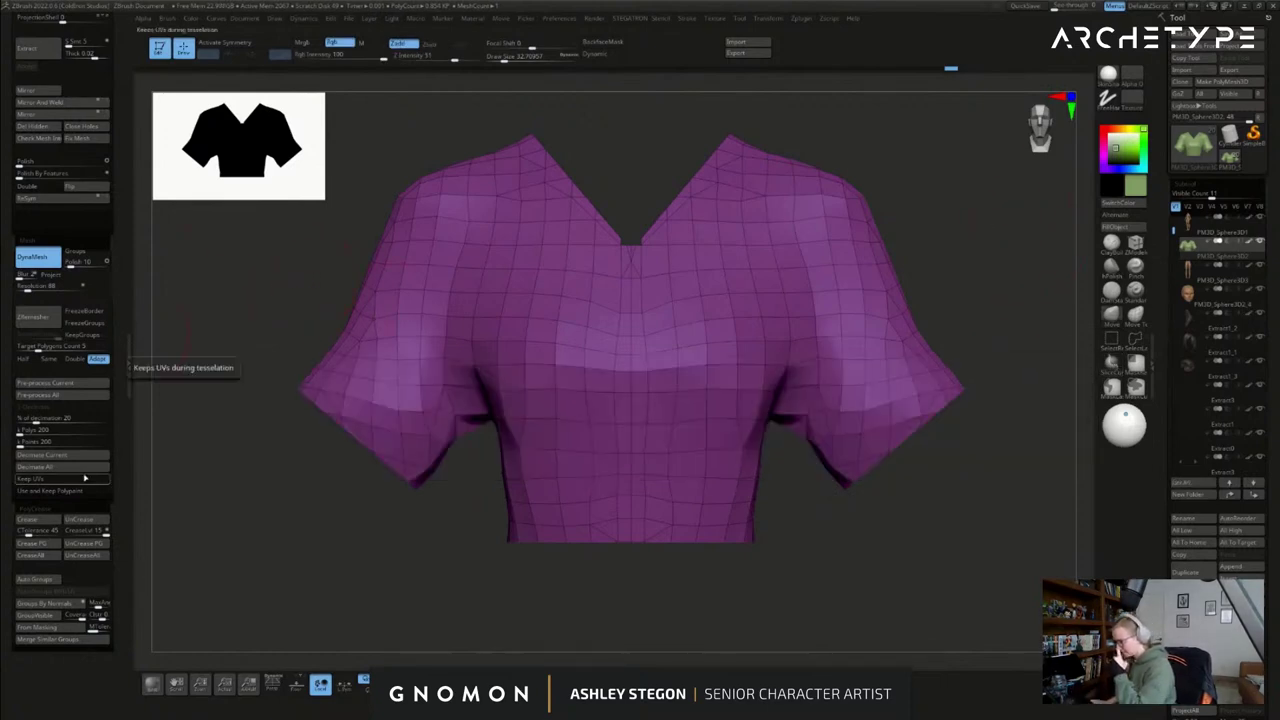
- Turn on double-sided display for the shirt, enlarge or shrink the brush as needed and look at the neckline from above
click(40, 187)
key(s)
drag(838, 577, 834, 577)
mouse_move(834, 558)
mouse_down()
mouse_move(814, 626)
mouse_move(722, 556)
mouse_up()
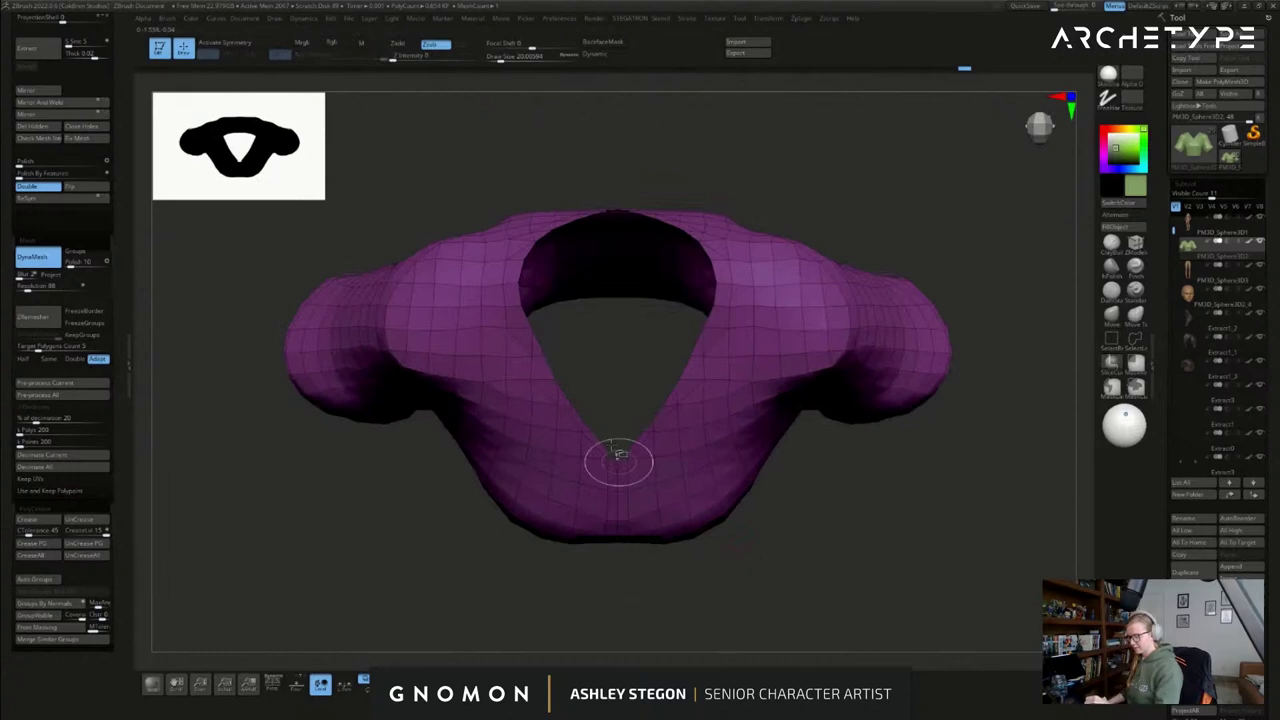
- Try to slice the shirt outward from the point of the V-neck in the view from above
mouse_move(593, 416)
ctrl+shift+mouse_down()
mouse_move(668, 522)
mouse_move(792, 612)
ctrl+shift+mouse_up()
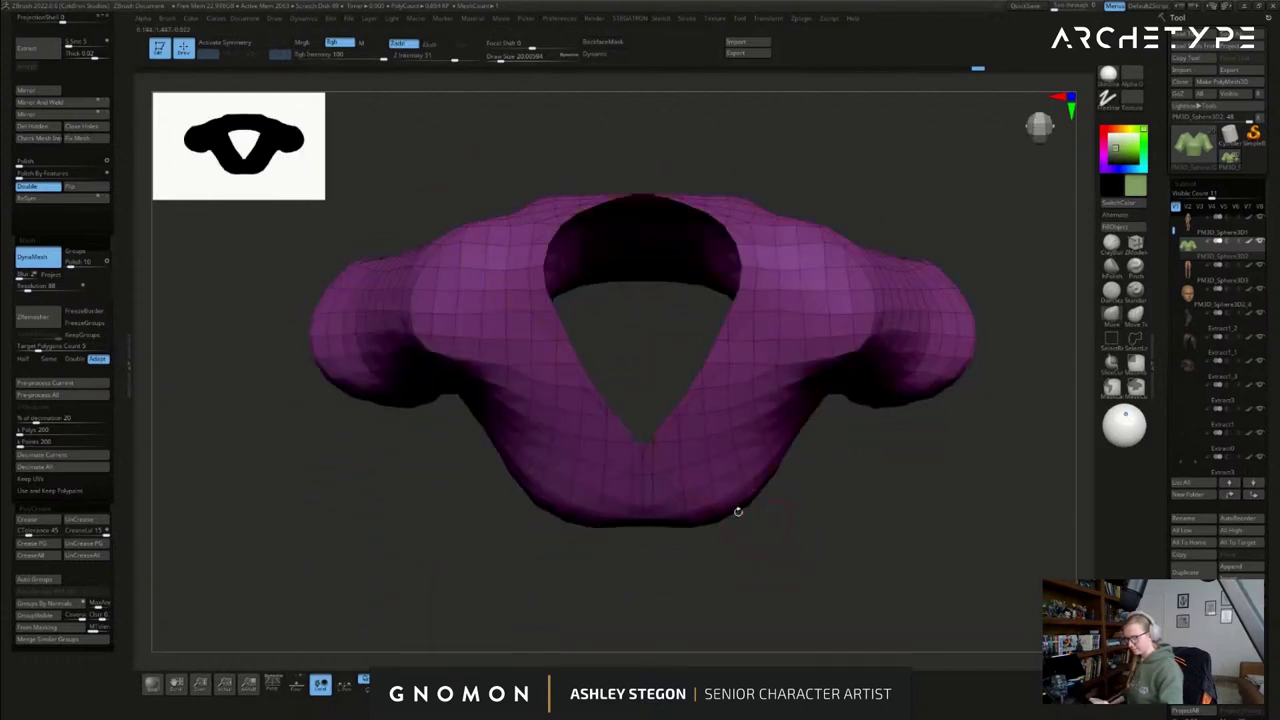
key(alt)
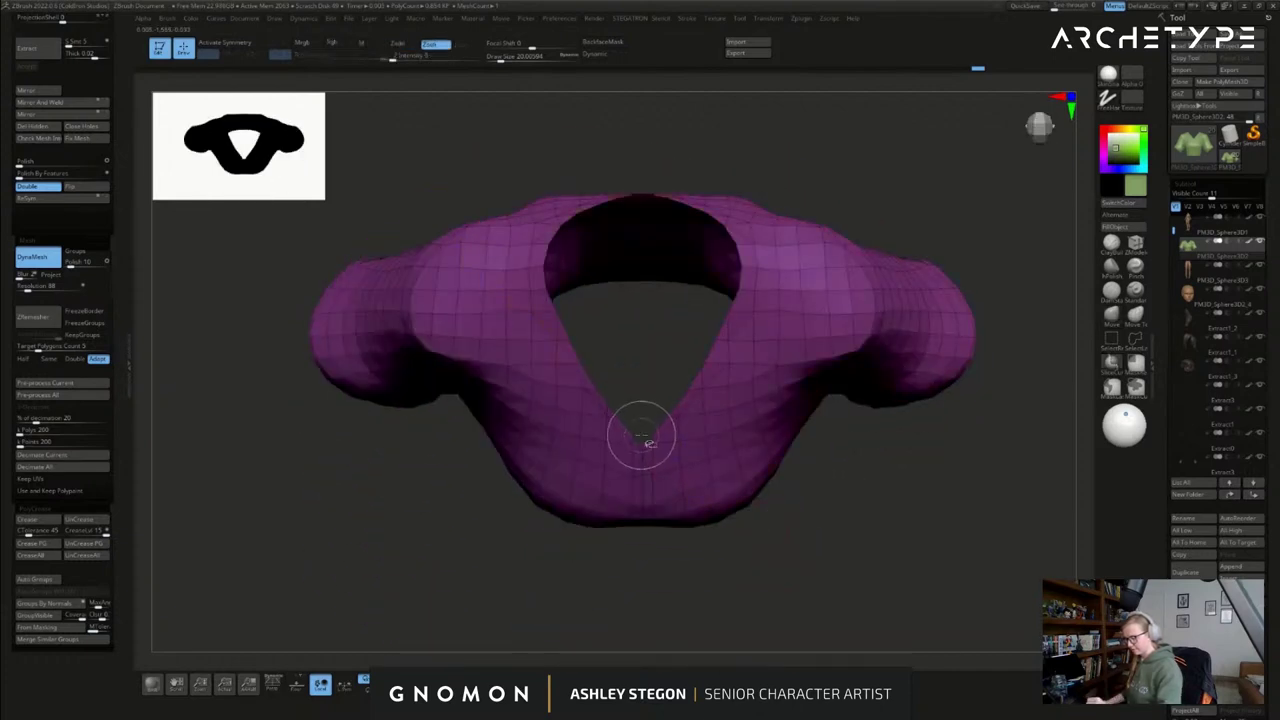
ctrl+shift+drag(638, 437, 877, 538)
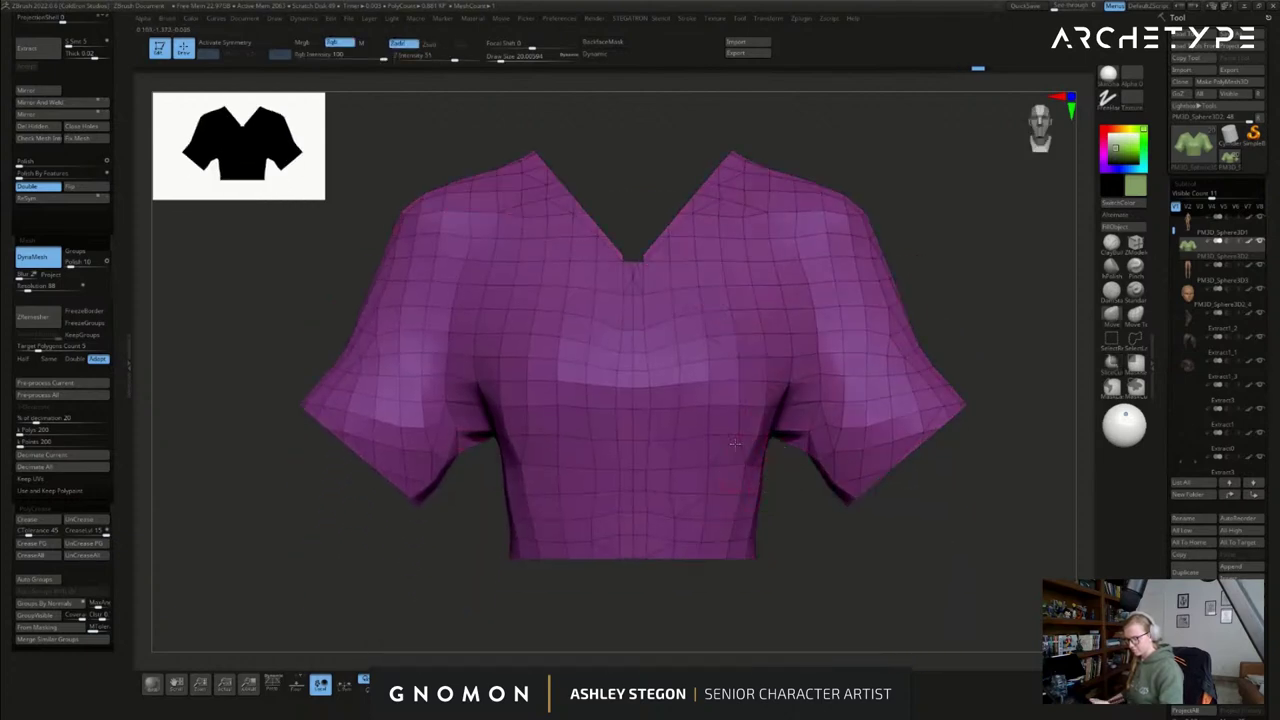
- Slice the shirt diagonally along the V-neck down to the opposite hem and isolate the smaller side's polygroup
key(alt)
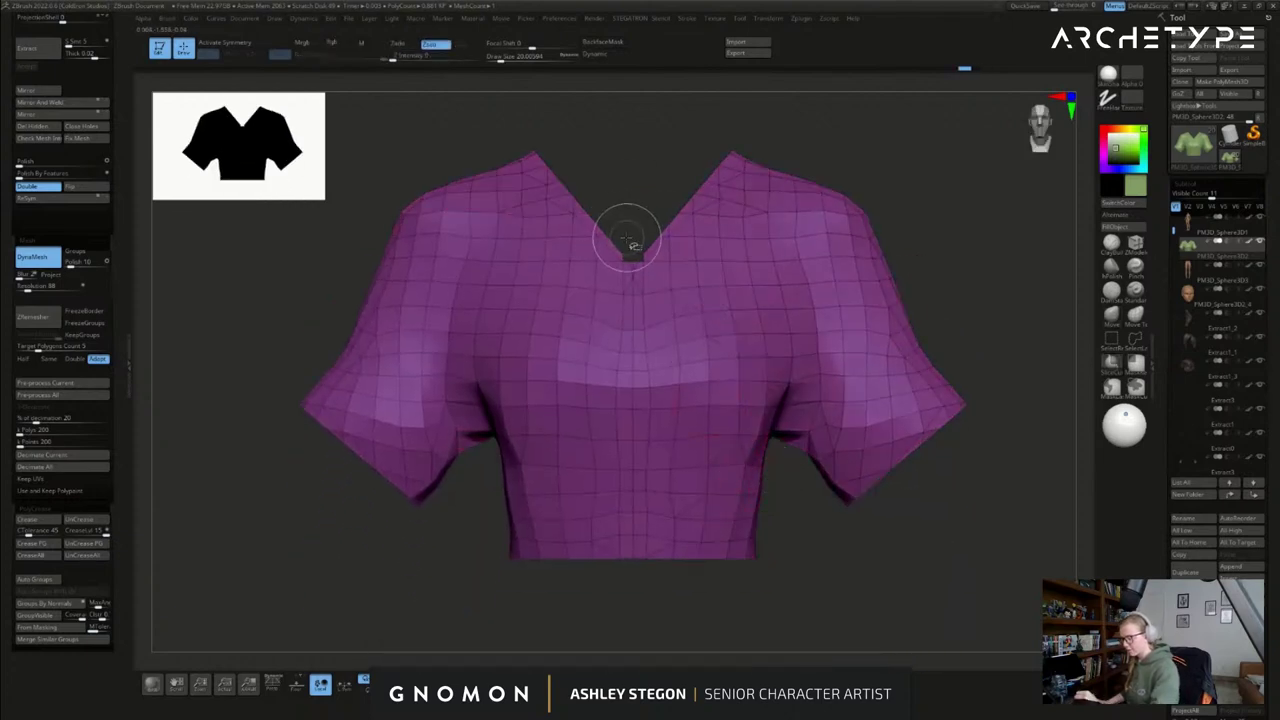
ctrl+shift+drag(526, 139, 787, 585)
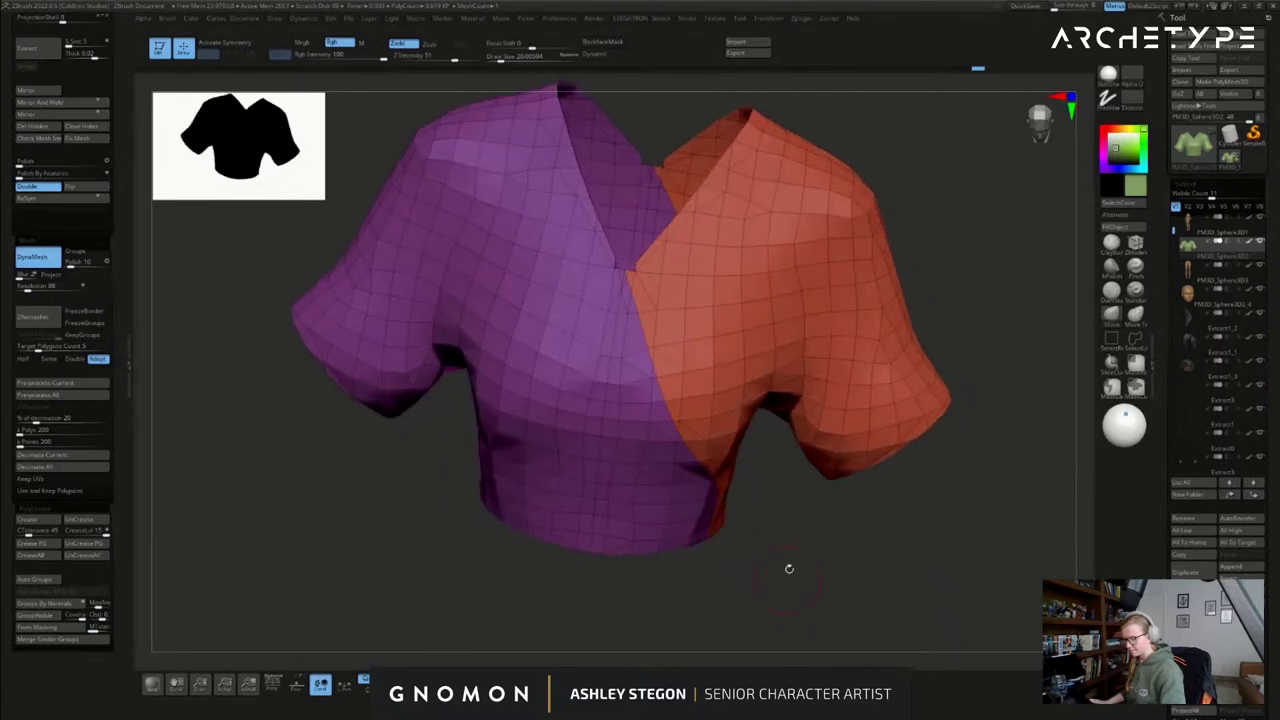
mouse_move(884, 551)
mouse_down()
mouse_move(878, 566)
mouse_move(857, 535)
mouse_move(878, 580)
mouse_move(856, 372)
mouse_move(834, 321)
mouse_move(811, 357)
mouse_move(829, 420)
mouse_up()
key(s)
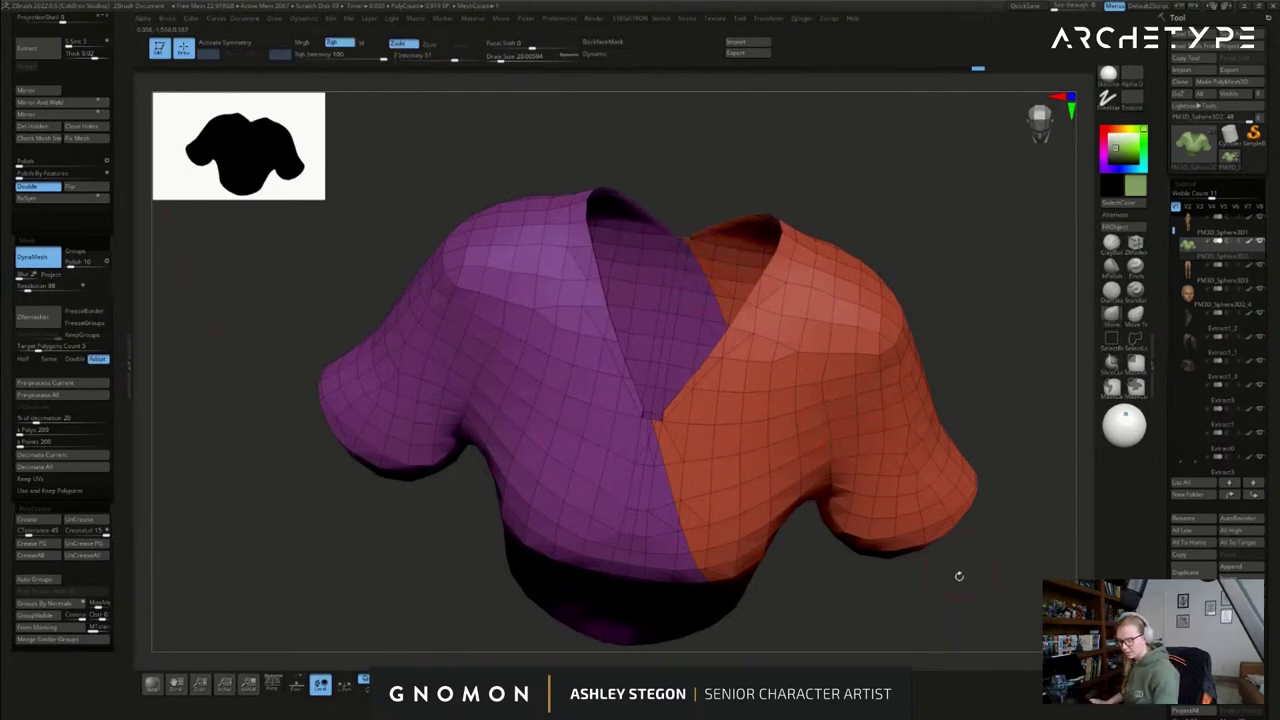
click(1113, 363)
ctrl+shift+click(897, 420)
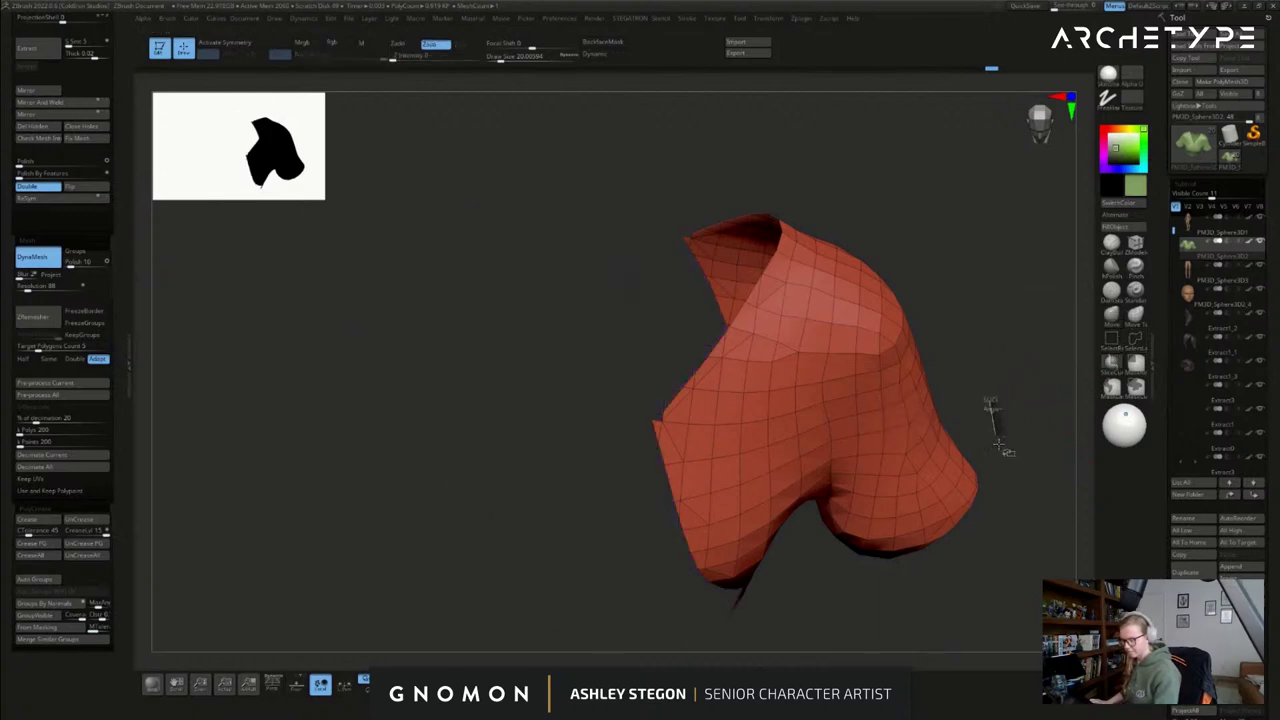
- Switch visibility to the overlapping side, cut its back panel straight at the centre line and delete the hidden parts
ctrl+shift+drag(1010, 363, 660, 517)
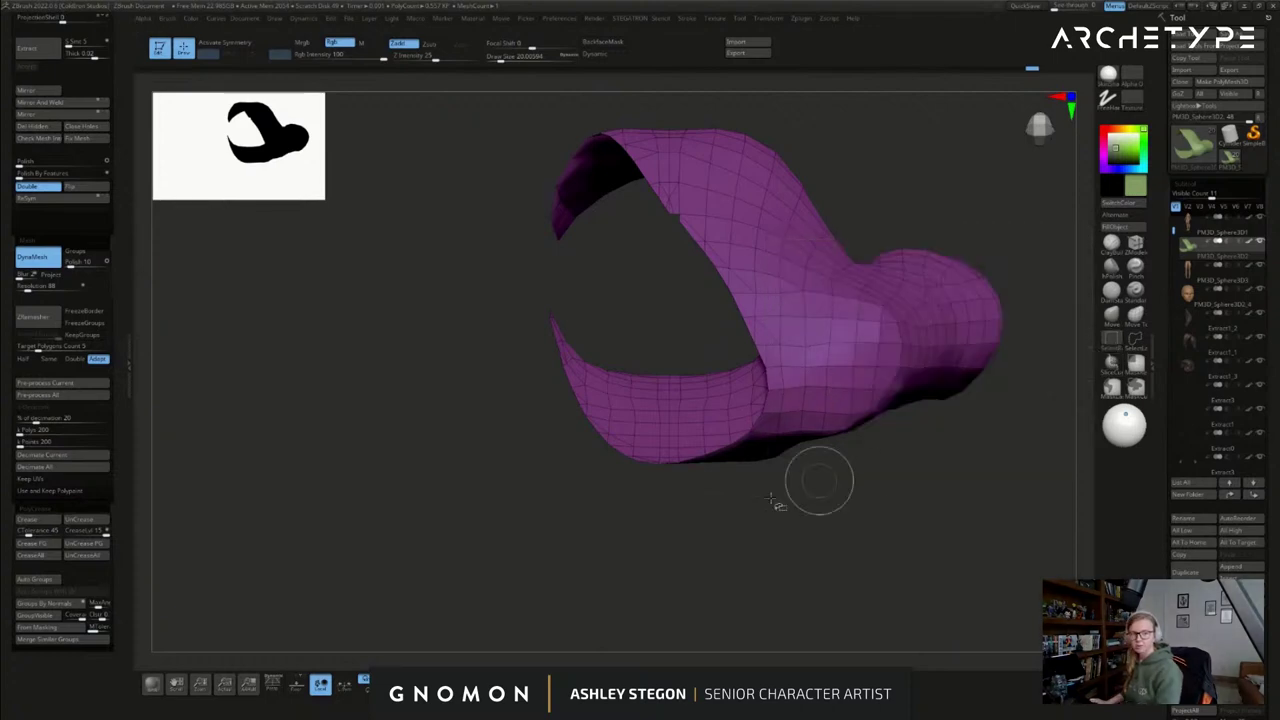
key(s)
drag(672, 539, 625, 563)
ctrl+shift+drag(477, 320, 615, 564)
drag(618, 560, 642, 366)
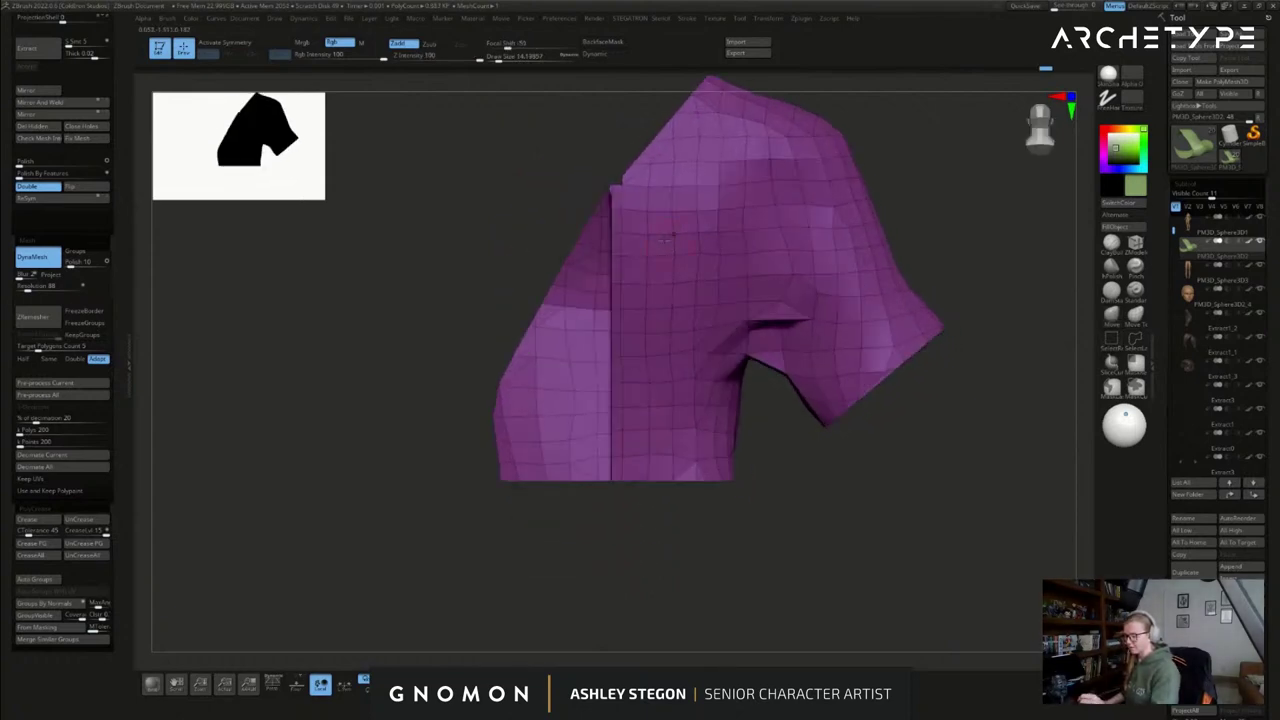
alt+drag(607, 156, 614, 305)
key(s)
mouse_move(514, 251)
mouse_down()
mouse_move(618, 246)
mouse_move(550, 245)
mouse_move(574, 257)
mouse_up()
click(40, 127)
- Stitch the corner points of the small step at the back neckline with the ZModeler brush
click(1134, 245)
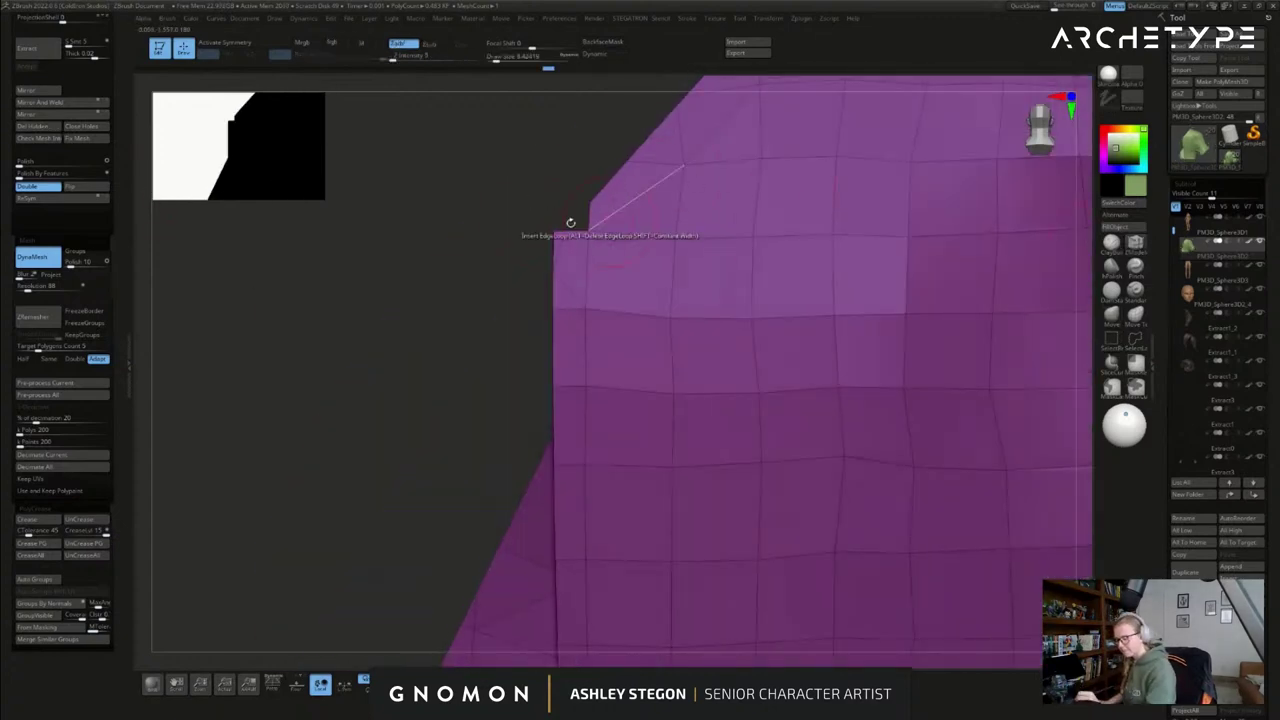
key(space)
click(646, 260)
key(s)
drag(591, 248, 580, 247)
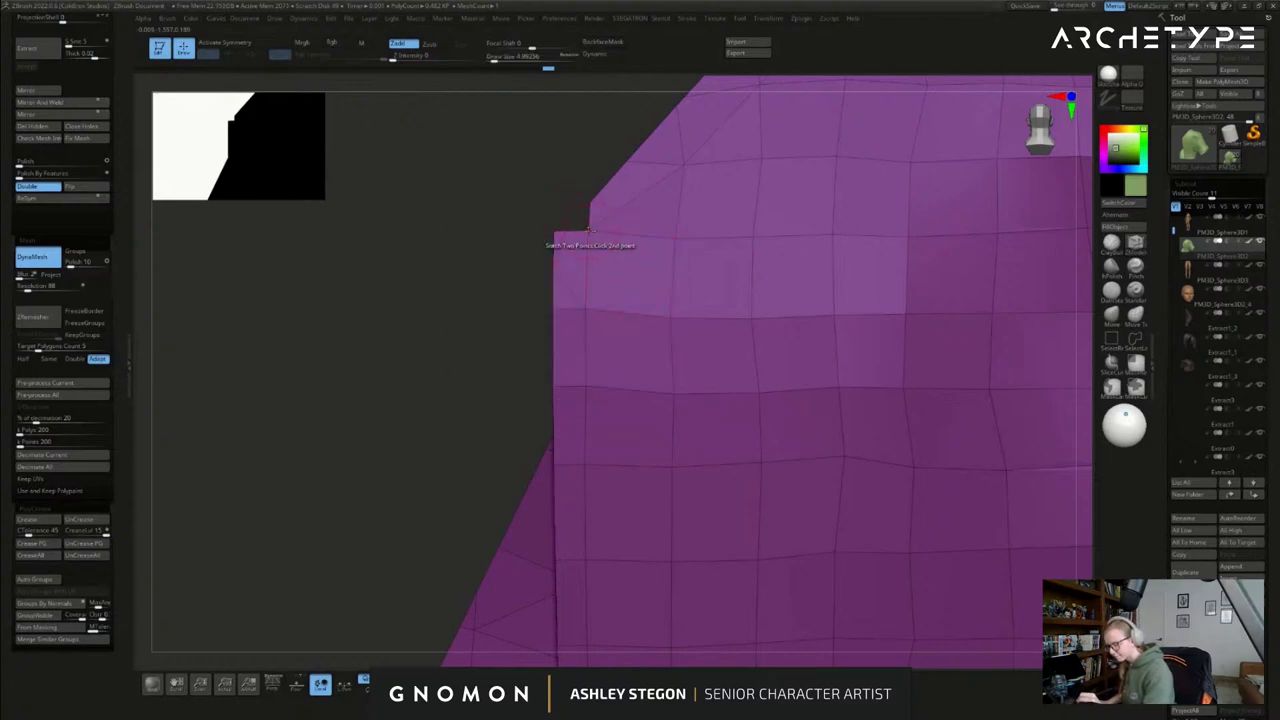
click(587, 205)
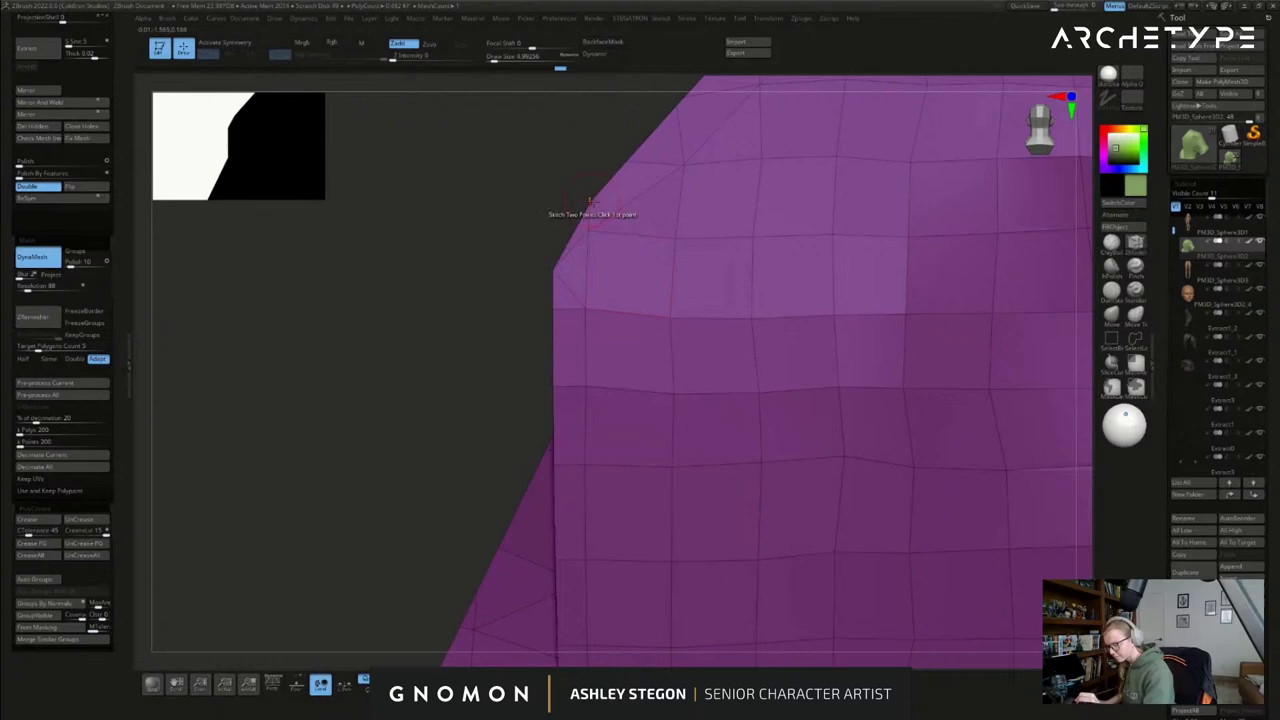
right_drag(640, 325, 721, 326)
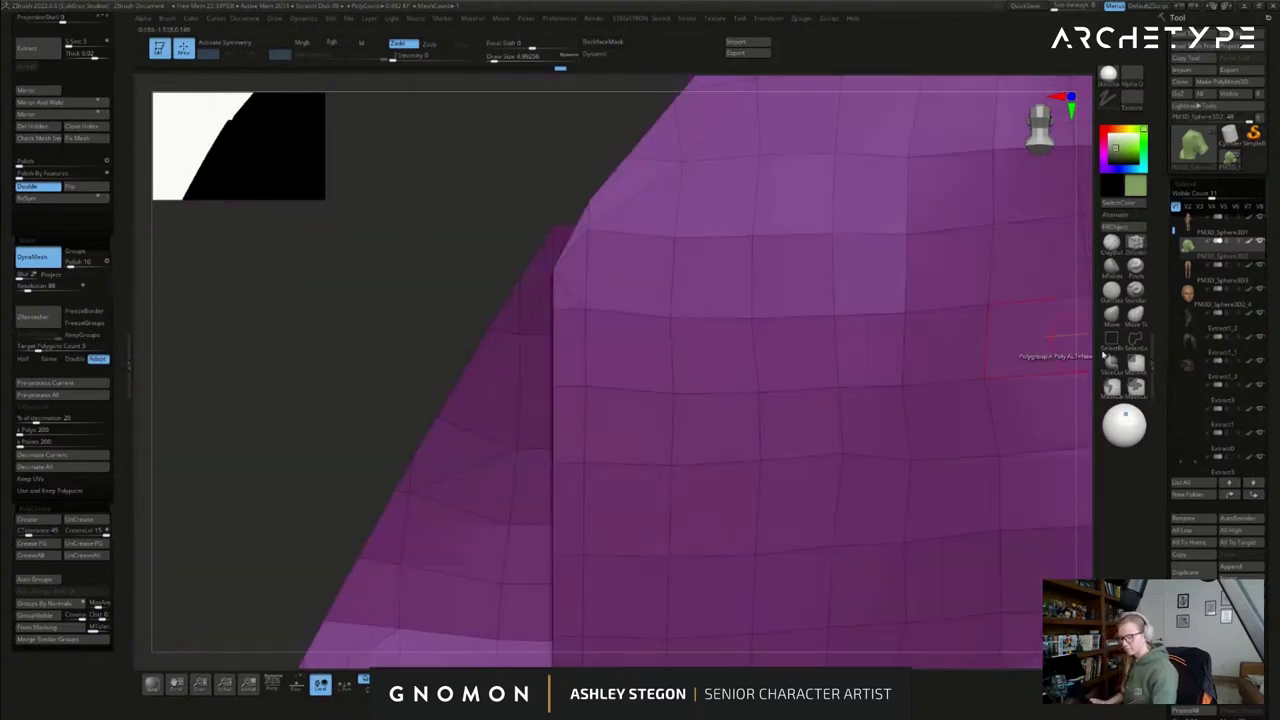
- Mask all but the back neckline's corner point, move it into line with the neck edge and clear the mask
click(1112, 315)
right_drag(495, 222, 440, 222)
ctrl+drag(490, 215, 574, 279)
ctrl+click(520, 255)
mouse_move(520, 255)
right_down()
mouse_move(580, 254)
mouse_move(546, 306)
mouse_move(601, 456)
right_up()
key(w)
click(271, 304)
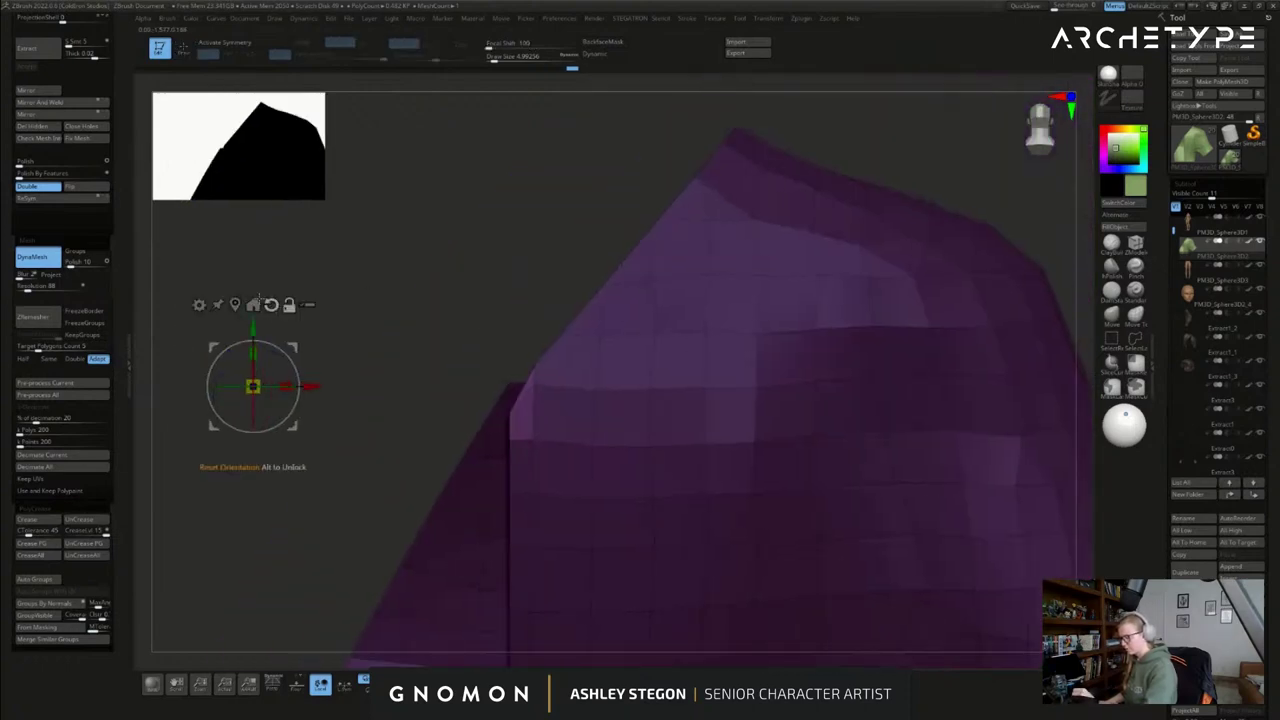
click(235, 304)
drag(509, 354, 518, 331)
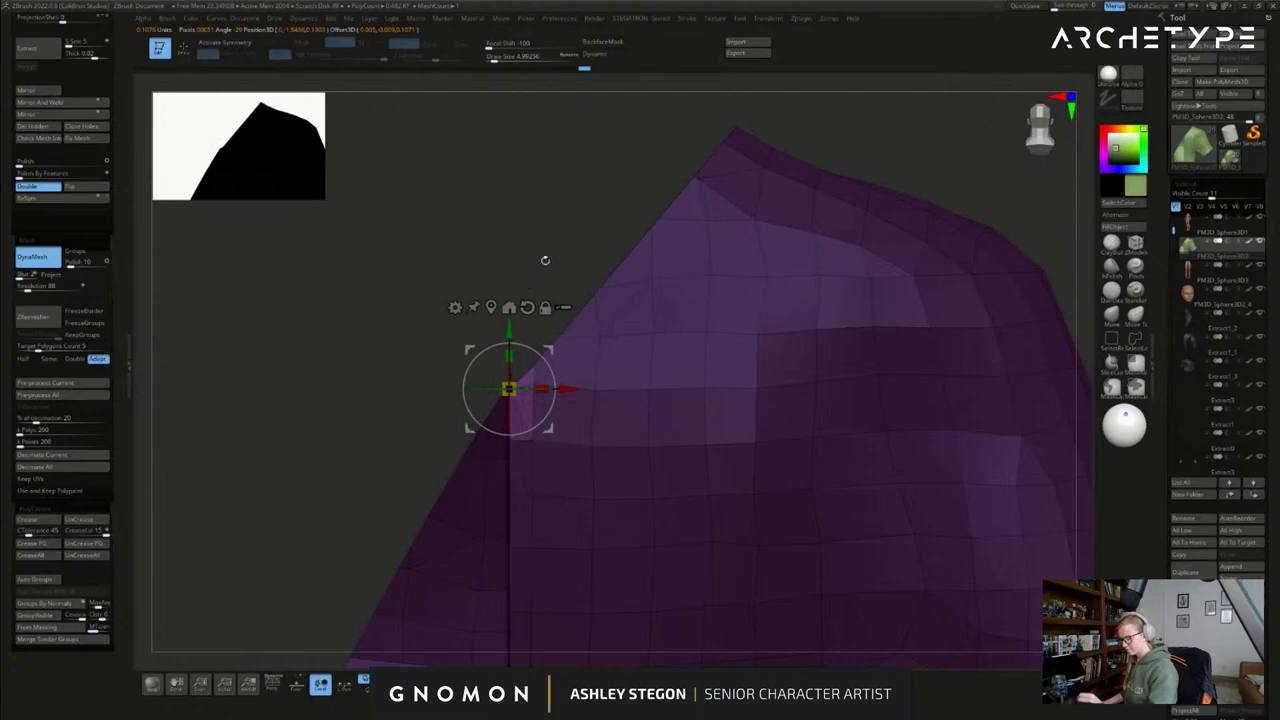
key(q)
ctrl+drag(560, 231, 585, 250)
- Stitch the points of the step in the front neckline, where the V-neck meets the diagonal edge
ctrl+right_drag(585, 250, 603, 345)
mouse_move(620, 440)
right_down()
mouse_move(729, 470)
mouse_move(625, 455)
mouse_move(670, 390)
right_up()
mouse_move(860, 507)
right_down()
mouse_move(849, 441)
mouse_move(862, 450)
right_up()
key(bracketright)
mouse_move(570, 462)
right_down()
mouse_move(930, 474)
mouse_move(806, 431)
right_up()
mouse_move(683, 265)
ctrl+right_down()
mouse_move(730, 307)
mouse_move(736, 295)
mouse_move(753, 303)
ctrl+right_up()
key(s)
drag(754, 304, 745, 304)
right_drag(748, 304, 770, 330)
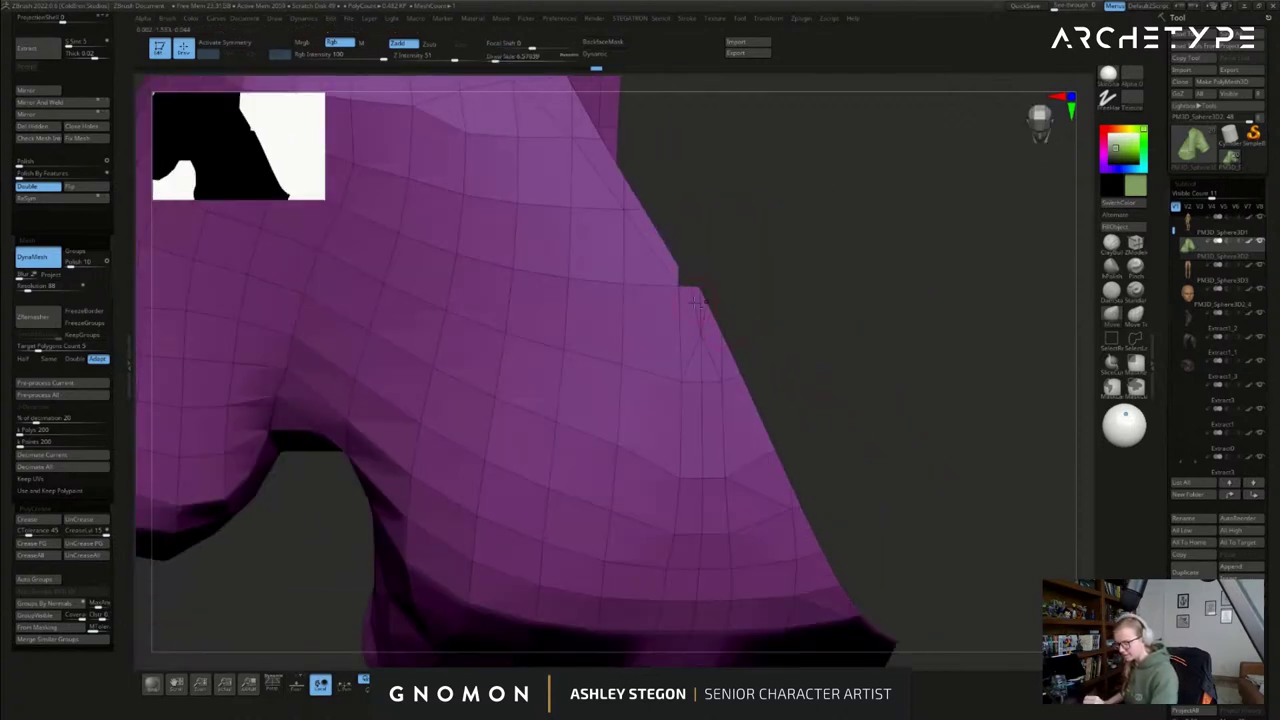
ctrl+right_drag(698, 303, 738, 342)
click(1136, 244)
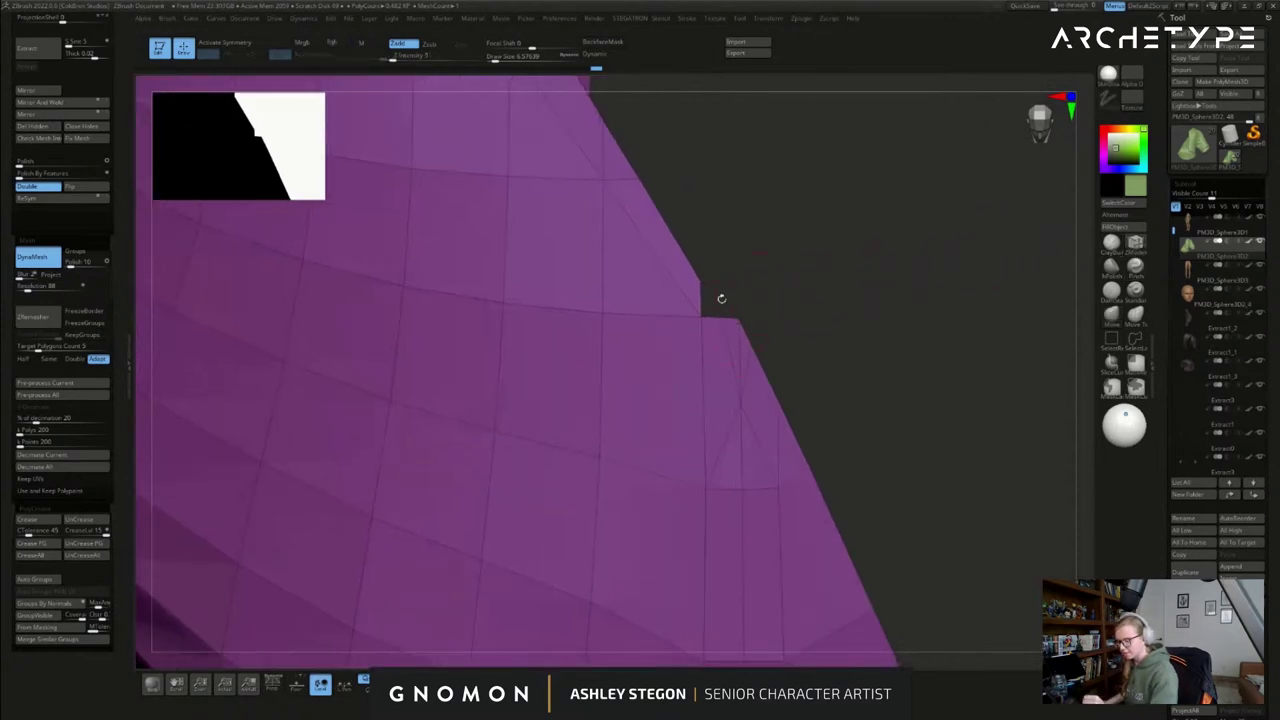
click(701, 317)
click(700, 283)
click(721, 319)
click(700, 284)
- Stitch the loose edge points just below the front step to tidy the wrap panel's diagonal edge
click(752, 348)
click(779, 403)
click(739, 320)
click(778, 402)
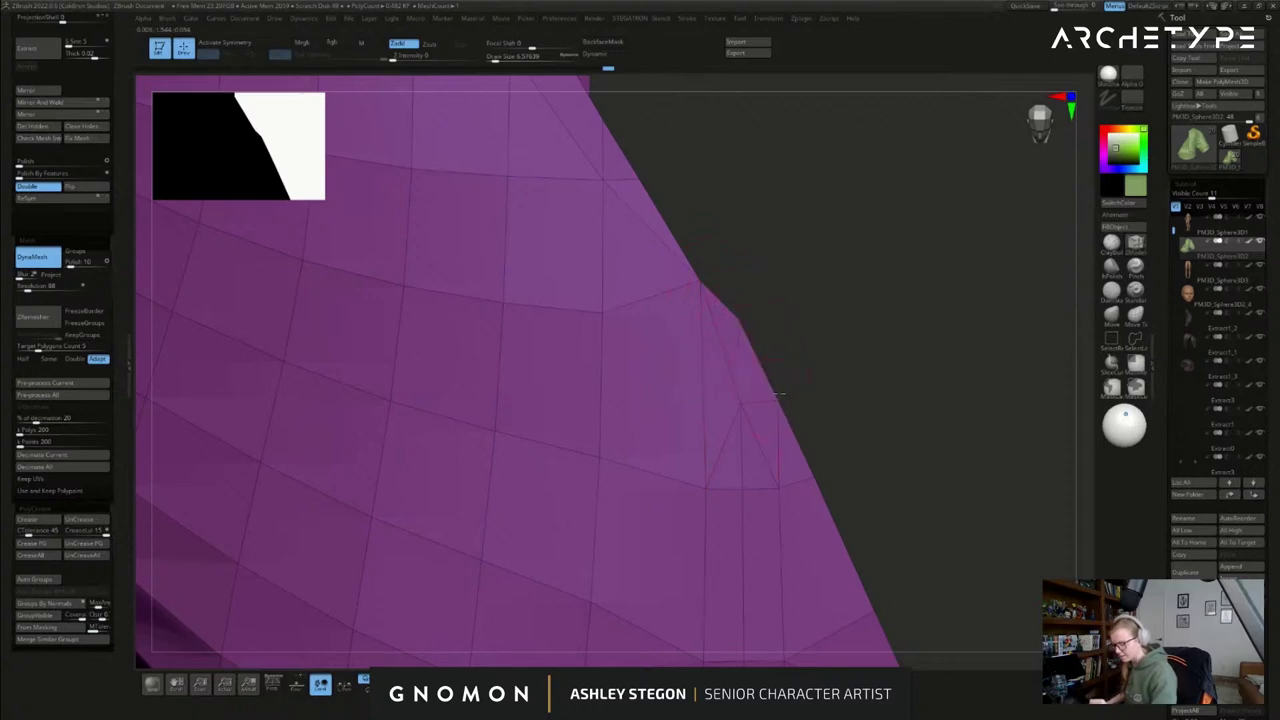
click(739, 320)
click(778, 402)
- Slice a narrow band polygroup along the shirt's hem and another around the sleeve opening with SliceCurve
ctrl+right_drag(787, 393, 704, 224)
ctrl+right_drag(860, 383, 828, 330)
right_drag(897, 460, 837, 438)
drag(836, 437, 859, 458)
key(ctrl+shift)
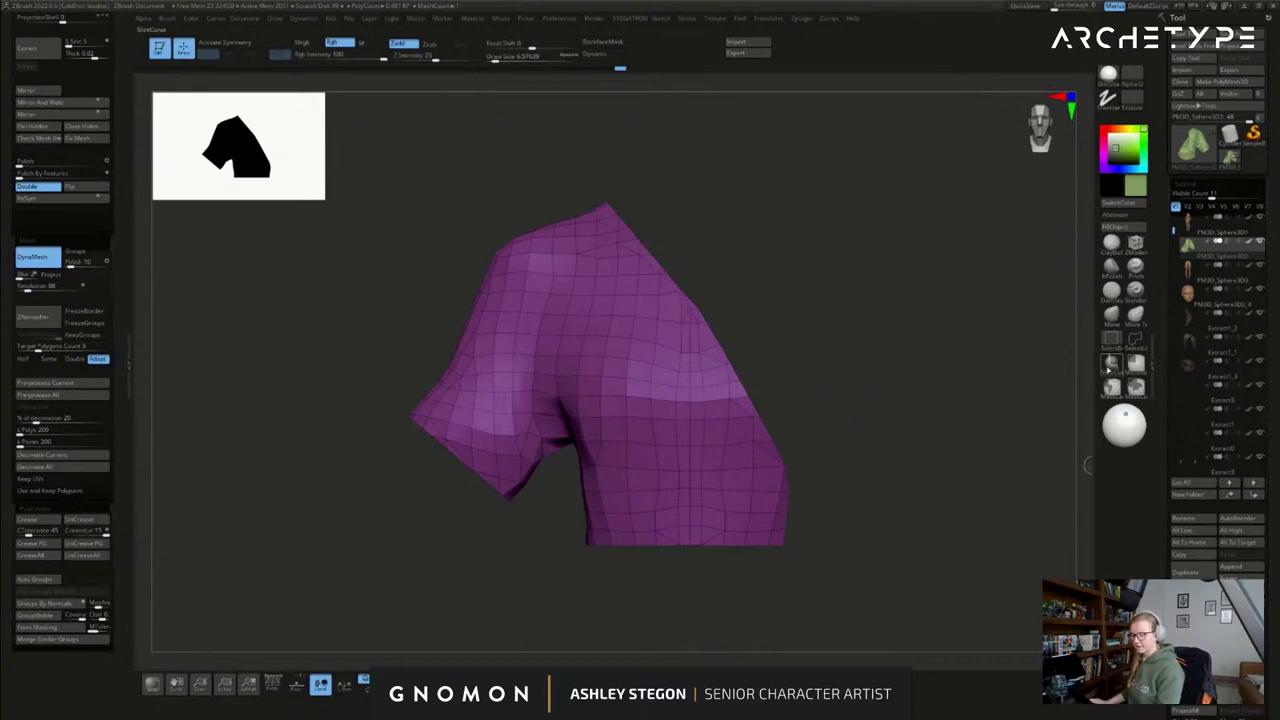
ctrl+shift+click(1114, 367)
mouse_move(545, 530)
ctrl+shift+mouse_down()
mouse_move(838, 529)
mouse_move(838, 554)
mouse_move(856, 556)
mouse_move(770, 555)
ctrl+shift+mouse_up()
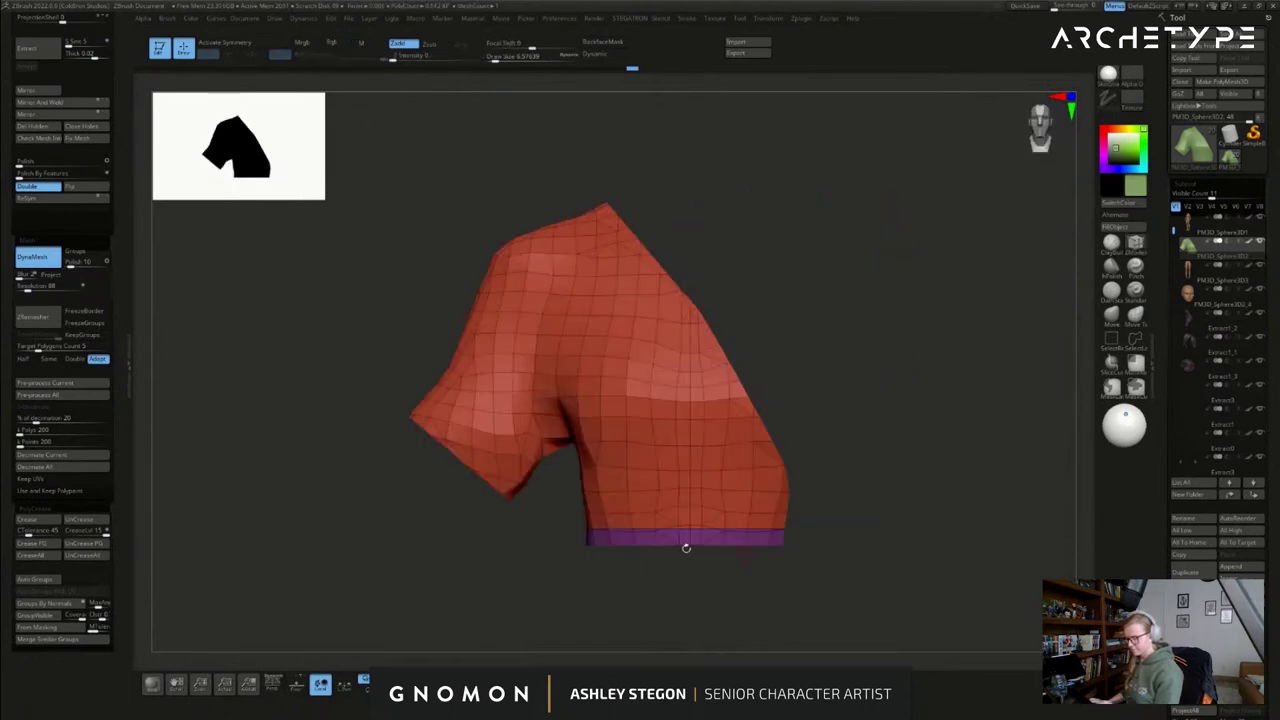
ctrl+shift+drag(384, 377, 537, 498)
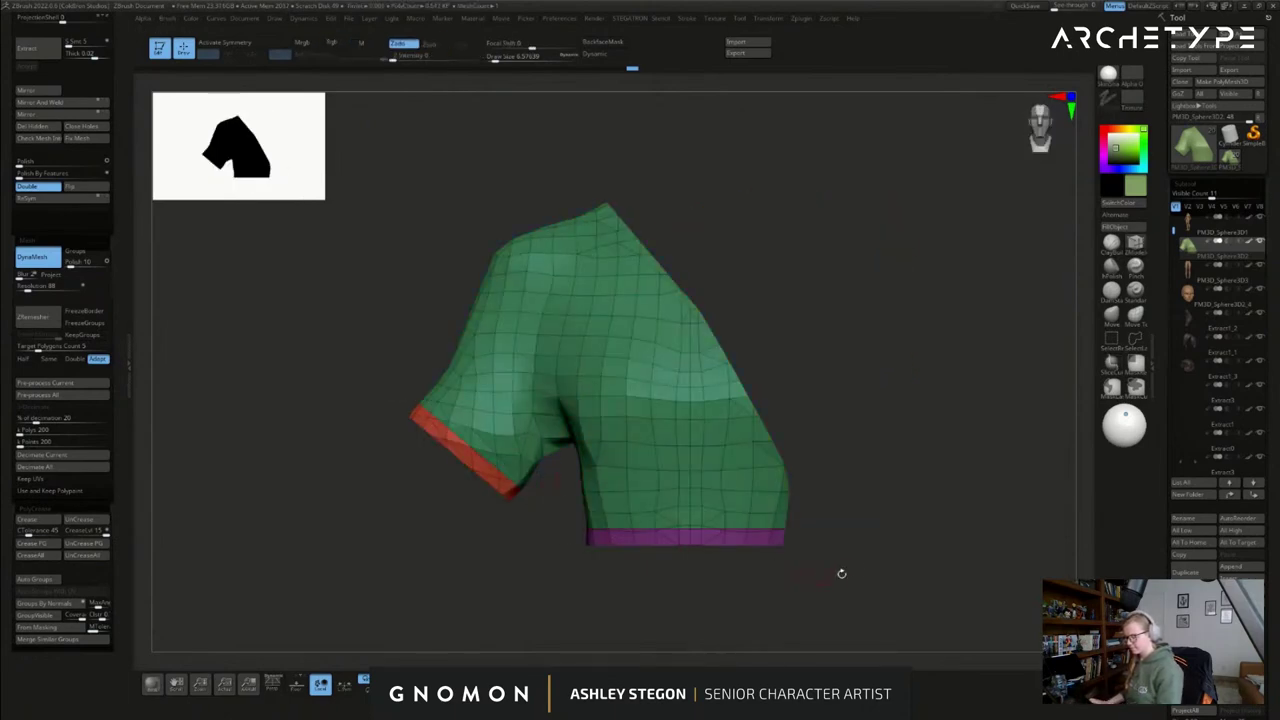
alt+drag(866, 542, 806, 546)
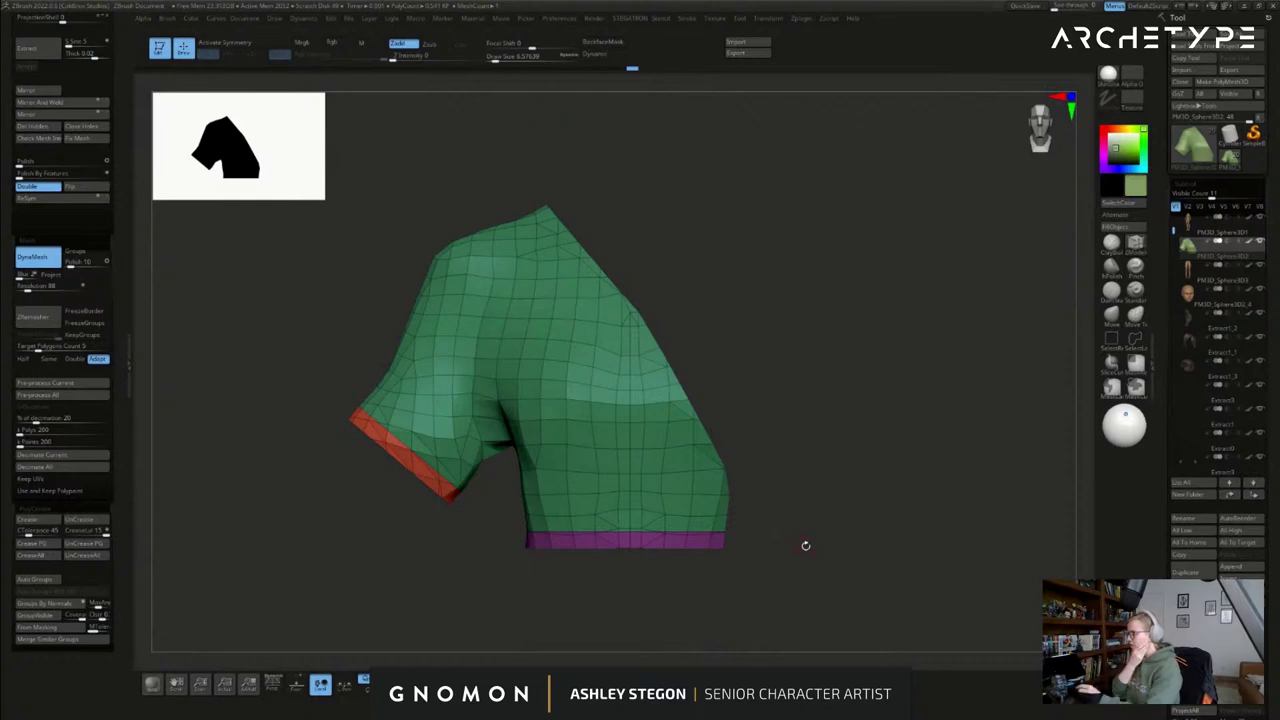
- Try ZRemesher with Keep Groups, with reduced group smoothing and at half the polygon count, and undo the remeshes
click(40, 318)
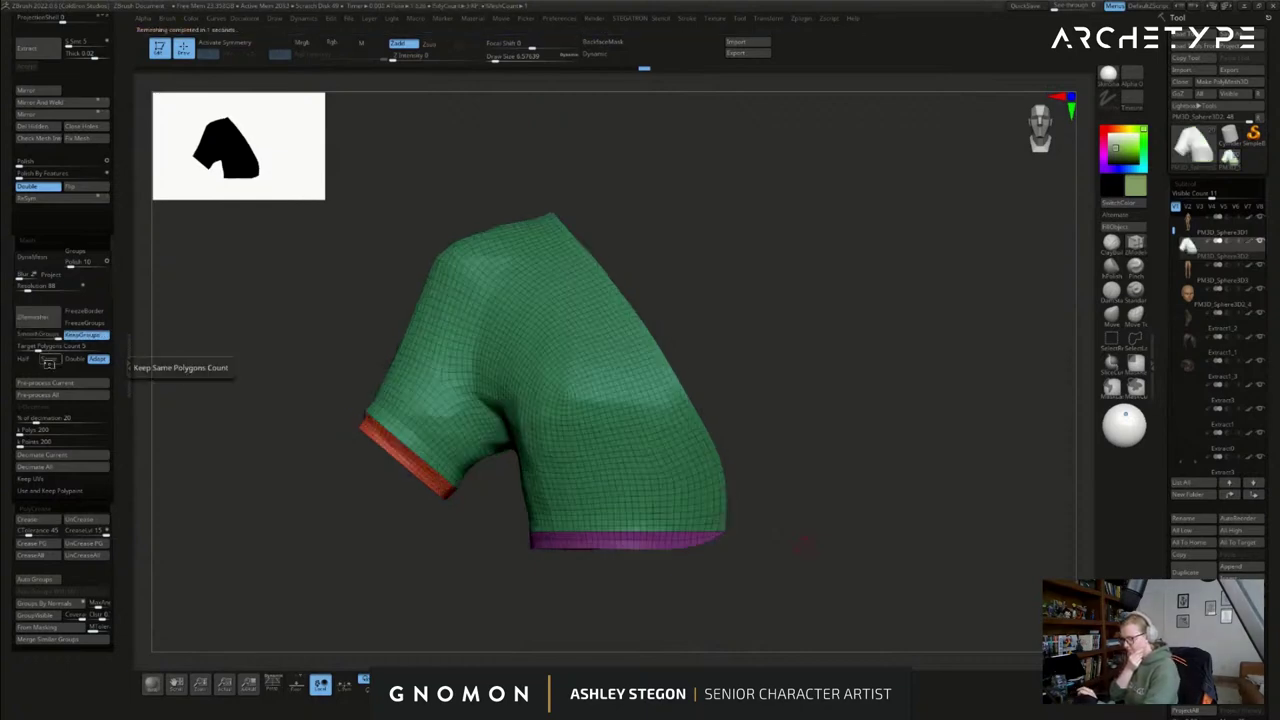
drag(722, 550, 830, 520)
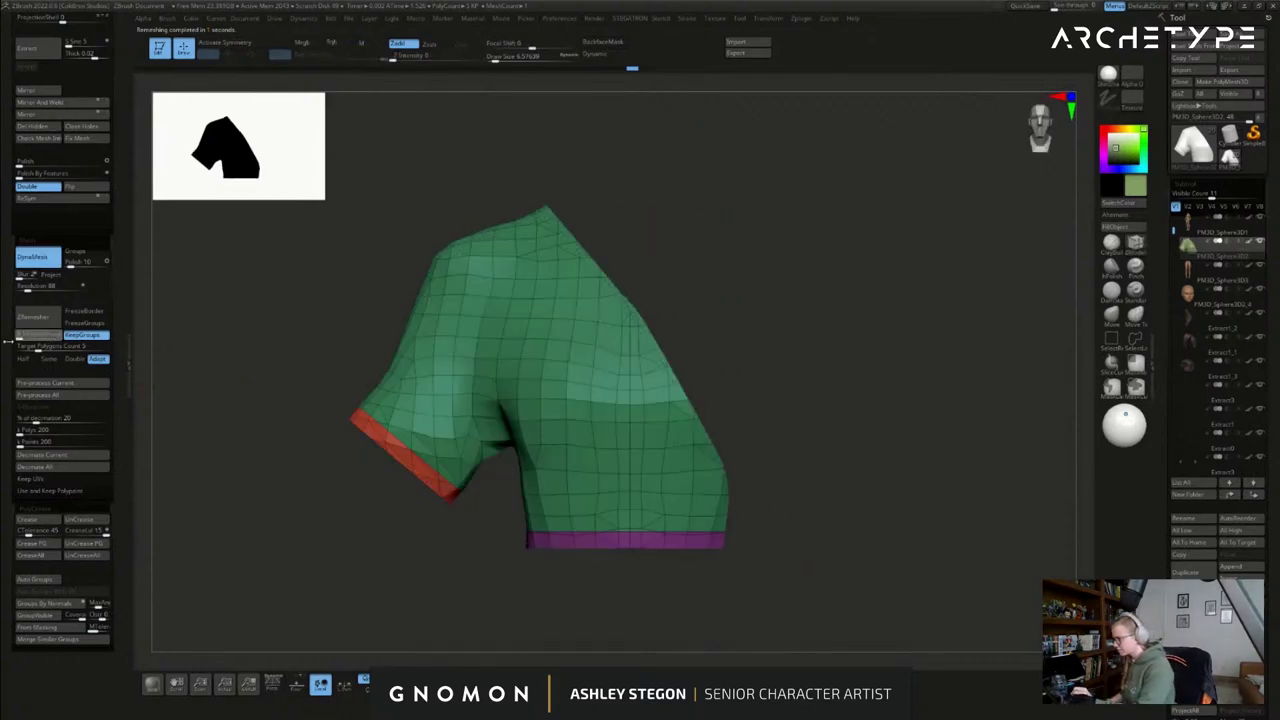
click(35, 318)
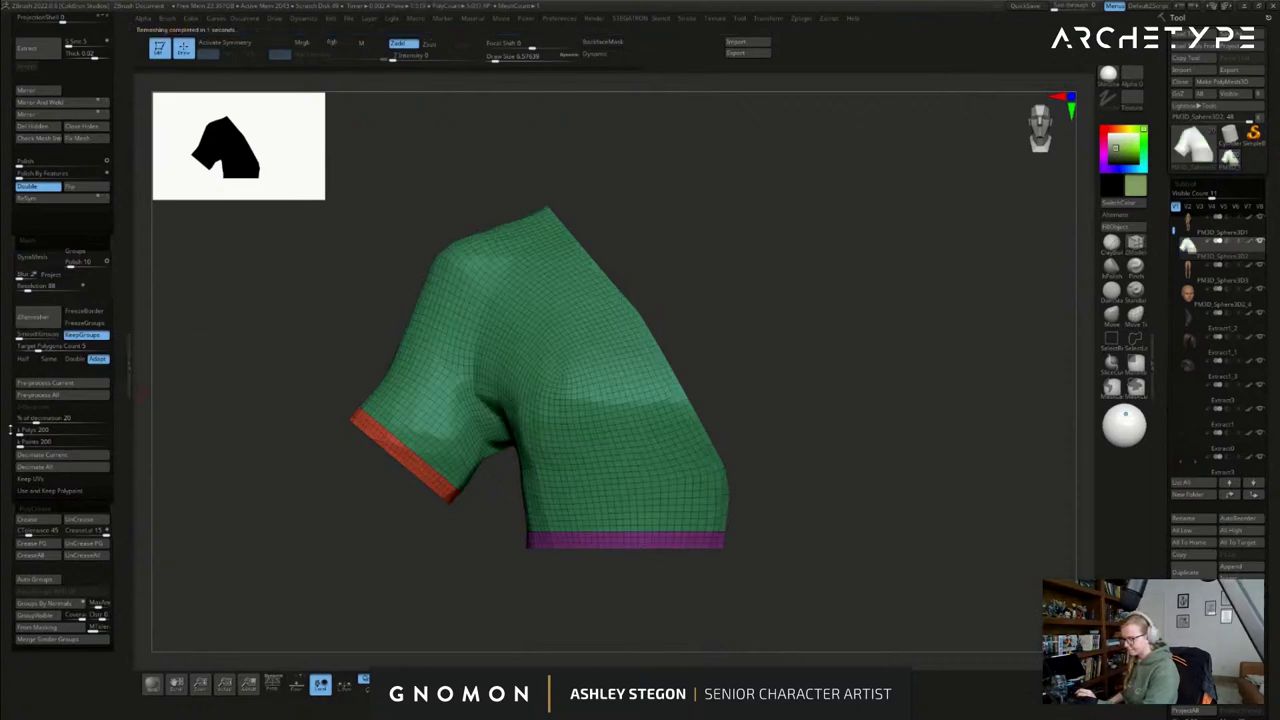
click(40, 318)
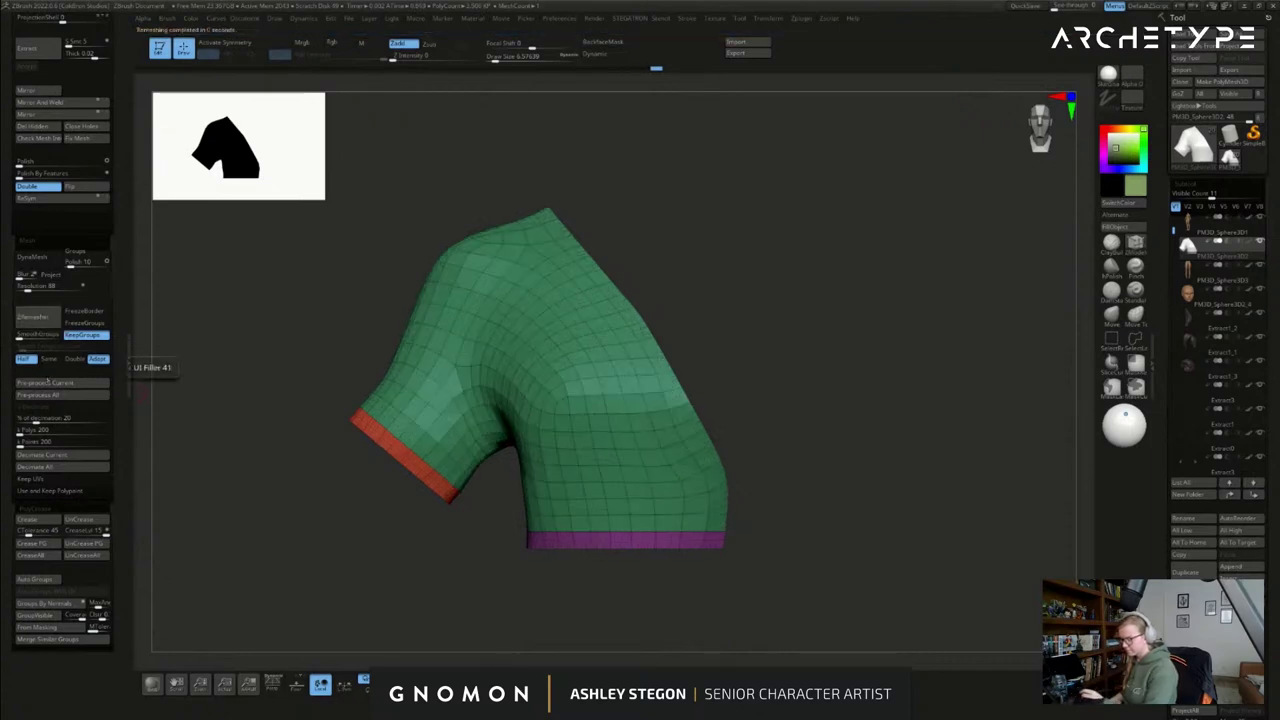
key(ctrl+z)
key(ctrl+z)
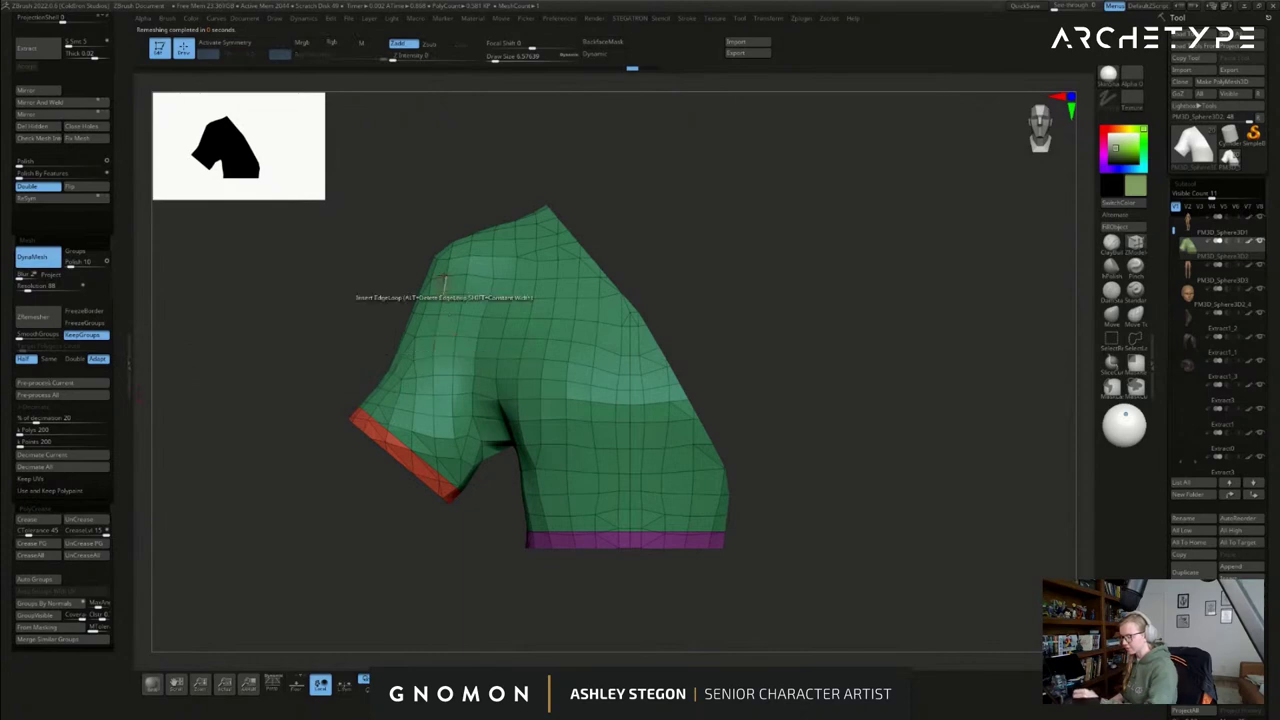
- Slice the sleeve into its own polygroup at the armhole and adjust the shape around it with the Move brush
key(alt)
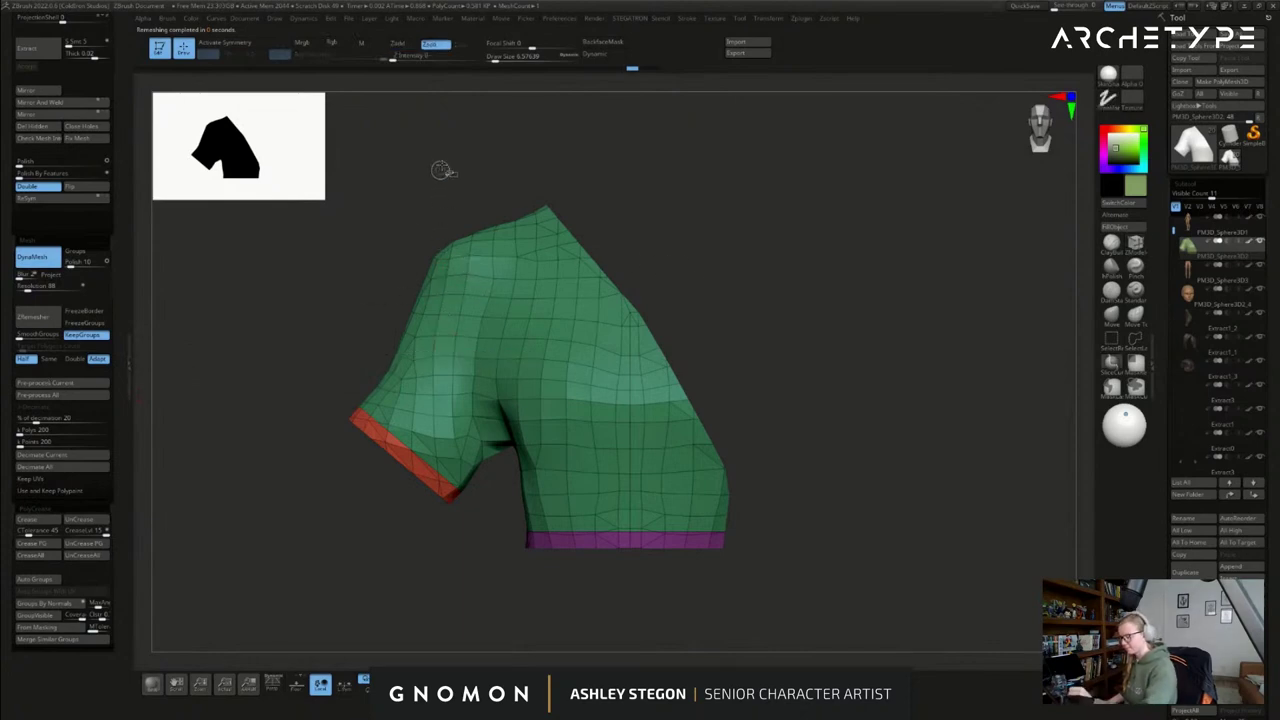
ctrl+shift+drag(475, 237, 499, 355)
ctrl+shift+drag(503, 462, 635, 419)
mouse_move(635, 419)
right_down()
mouse_move(535, 428)
mouse_move(555, 420)
mouse_move(575, 445)
mouse_move(574, 421)
right_up()
click(1111, 316)
key(s)
click(449, 436)
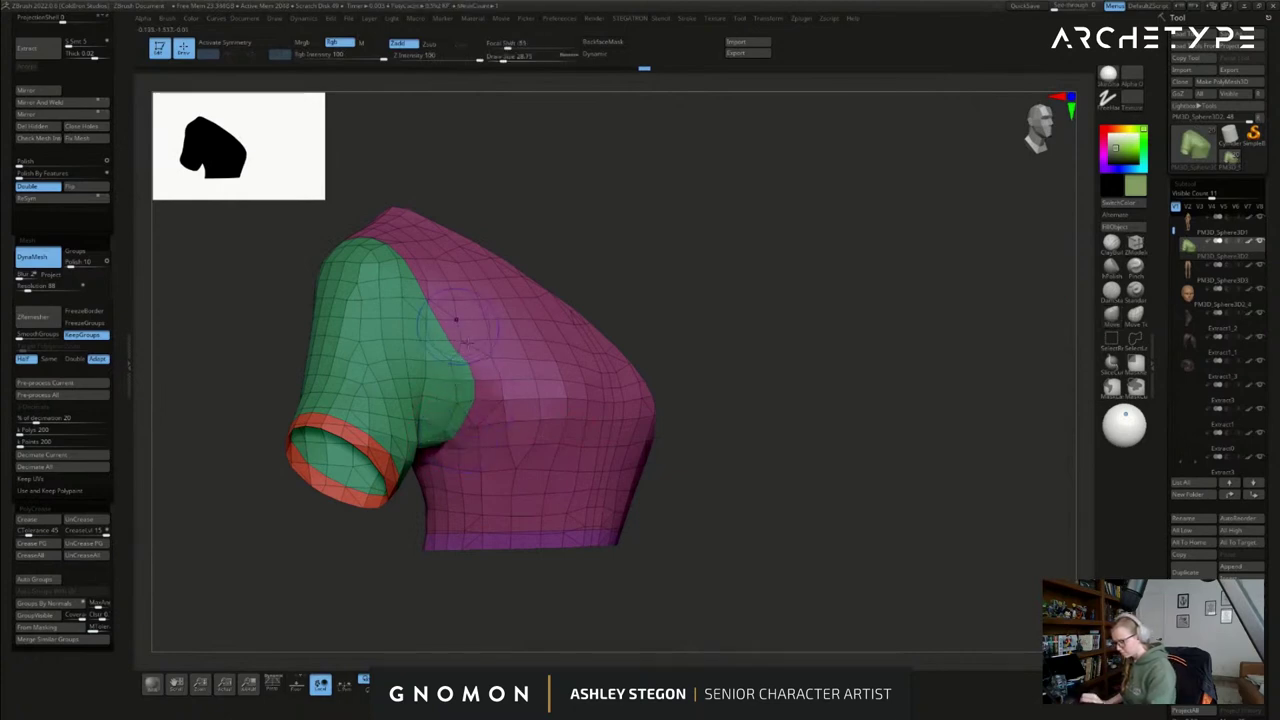
shift+right_drag(458, 329, 440, 337)
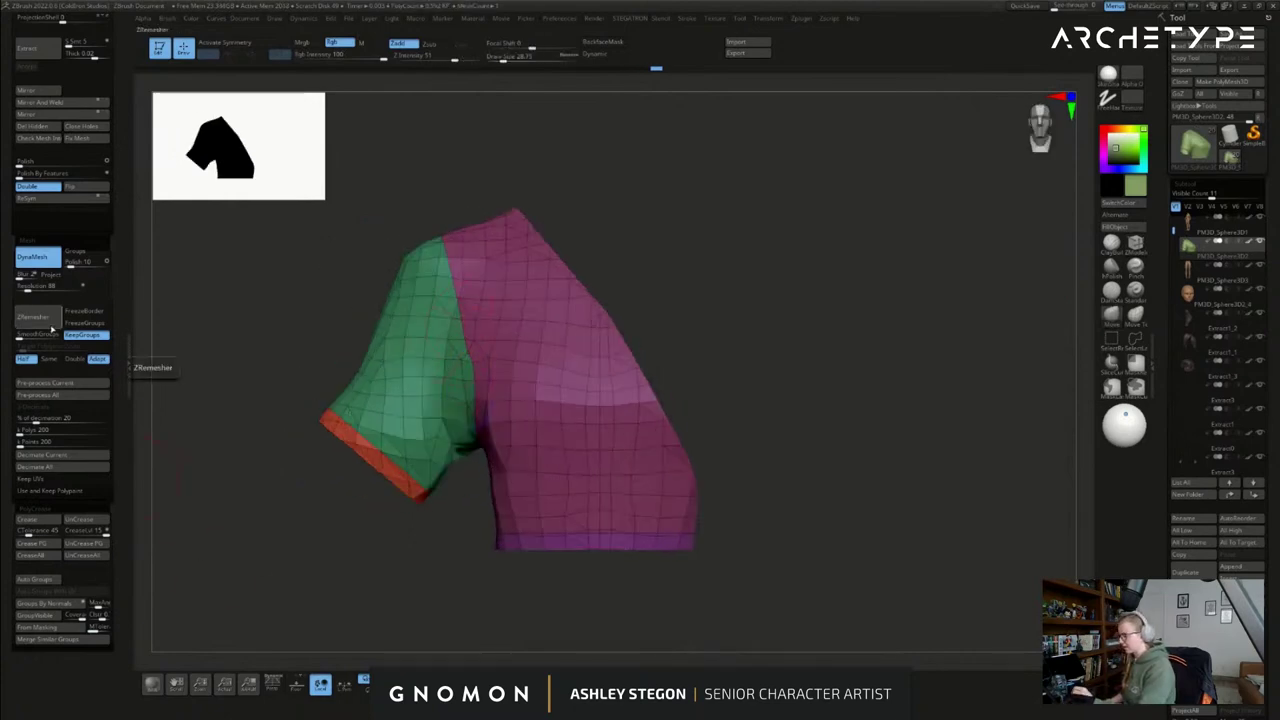
- Try remeshing the grouped shirt at half its polygon count and undo the remesh
click(43, 319)
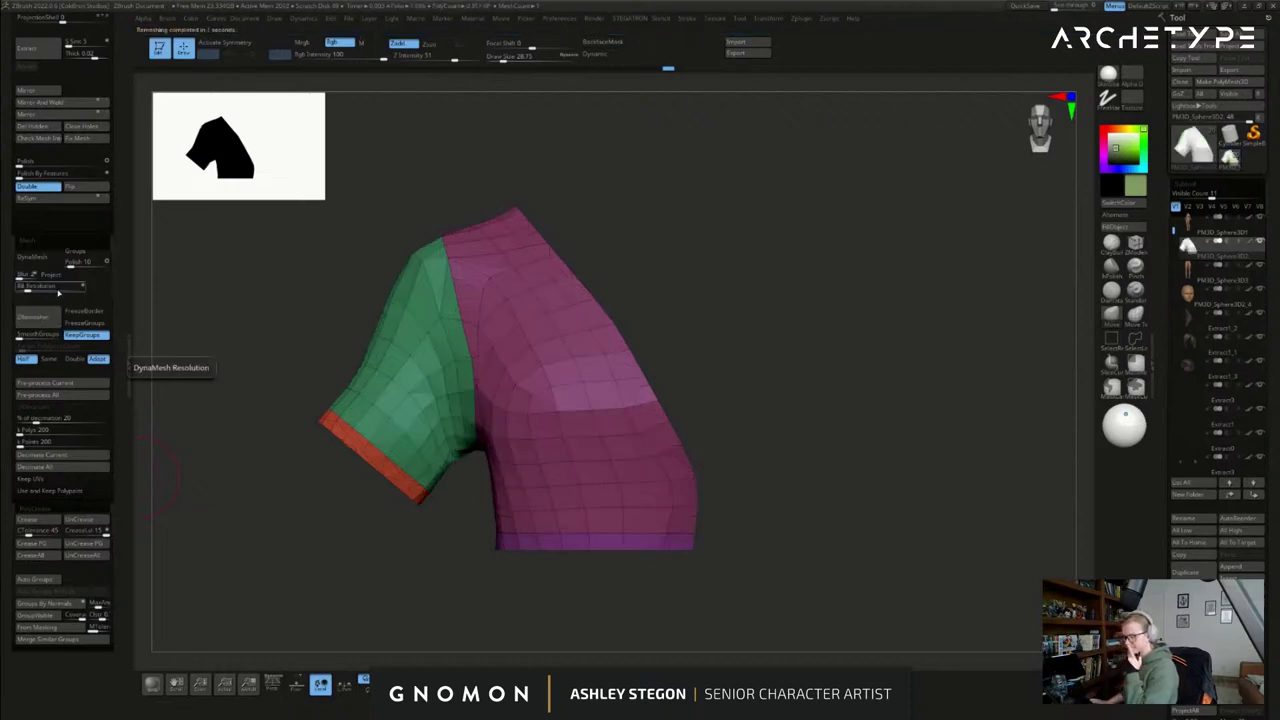
mouse_move(508, 440)
right_down()
mouse_move(562, 468)
mouse_move(531, 460)
right_up()
key(s)
click(562, 470)
key(ctrl+z)
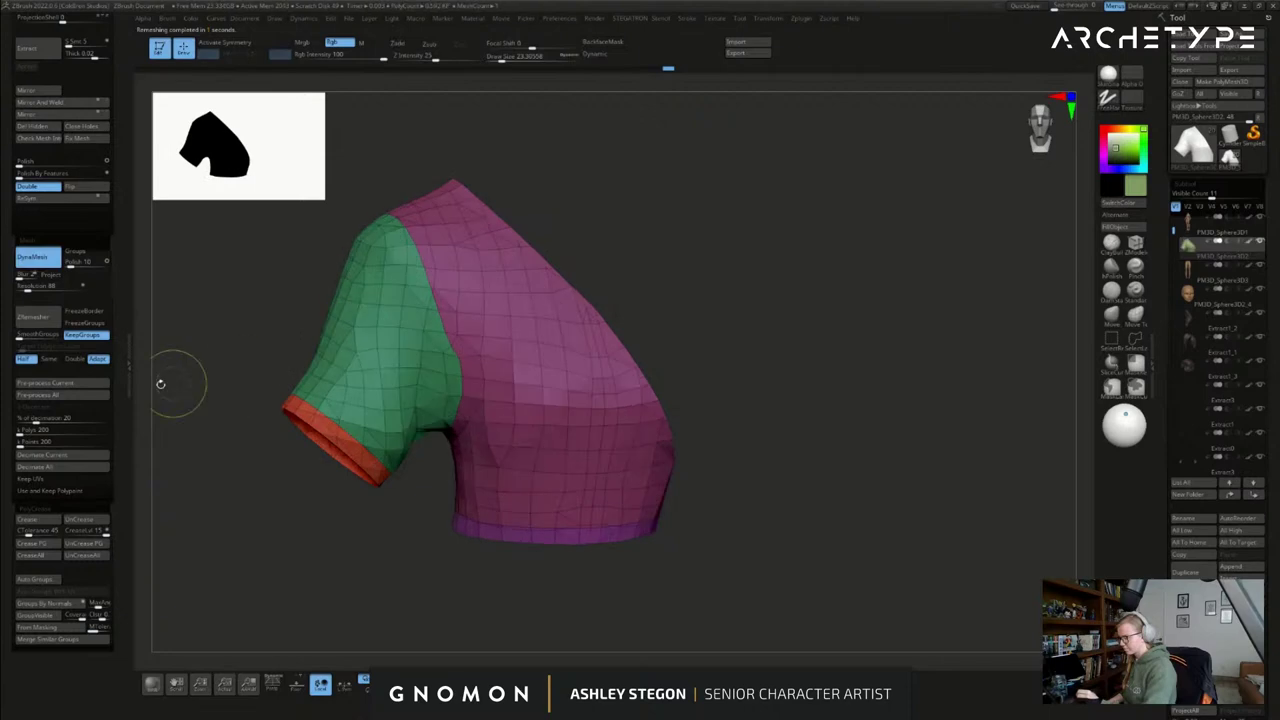
- Remesh the shirt with ZRemesher at the same polygon count, check its wireframe and choose the lasso selection brush
click(49, 360)
click(42, 319)
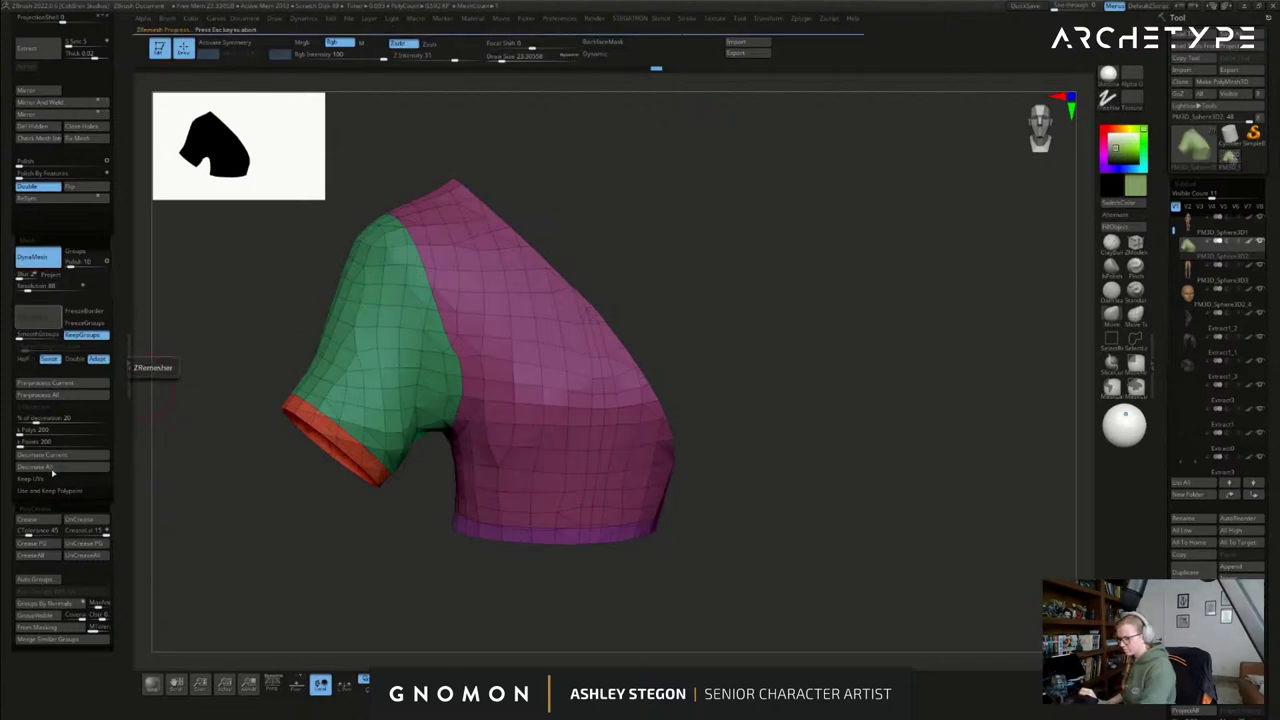
mouse_move(710, 522)
shift+right_down()
mouse_move(722, 512)
mouse_move(700, 537)
mouse_move(716, 542)
mouse_move(760, 514)
shift+right_up()
key(shift+f)
key(shift+f)
ctrl+shift+click(1136, 339)
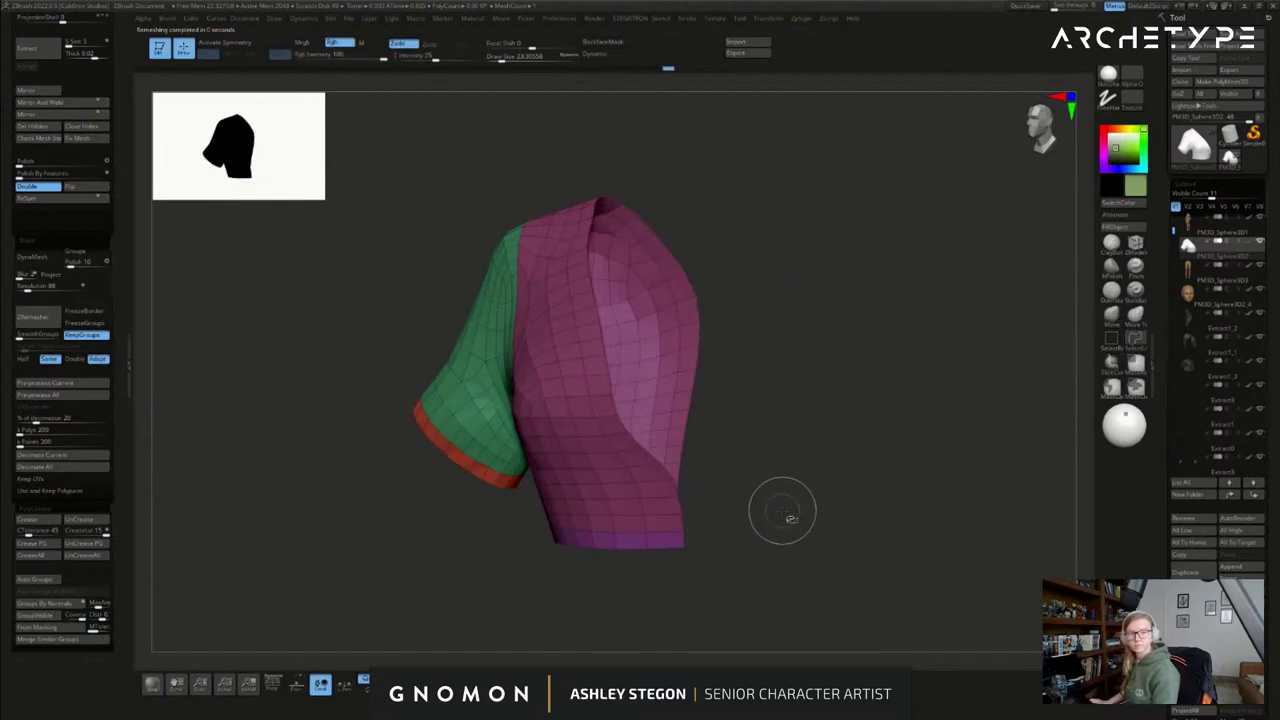
- Turn the border polygons along the shirt's neckline, front edge and center-back edge into their own polygroup
shift+right_drag(785, 516, 729, 541)
key(ctrl+shift+x)
key(ctrl+shift+s)
ctrl+shift+drag(738, 552, 749, 571)
key(ctrl+w)
ctrl+shift+click(757, 574)
right_drag(757, 572, 785, 565)
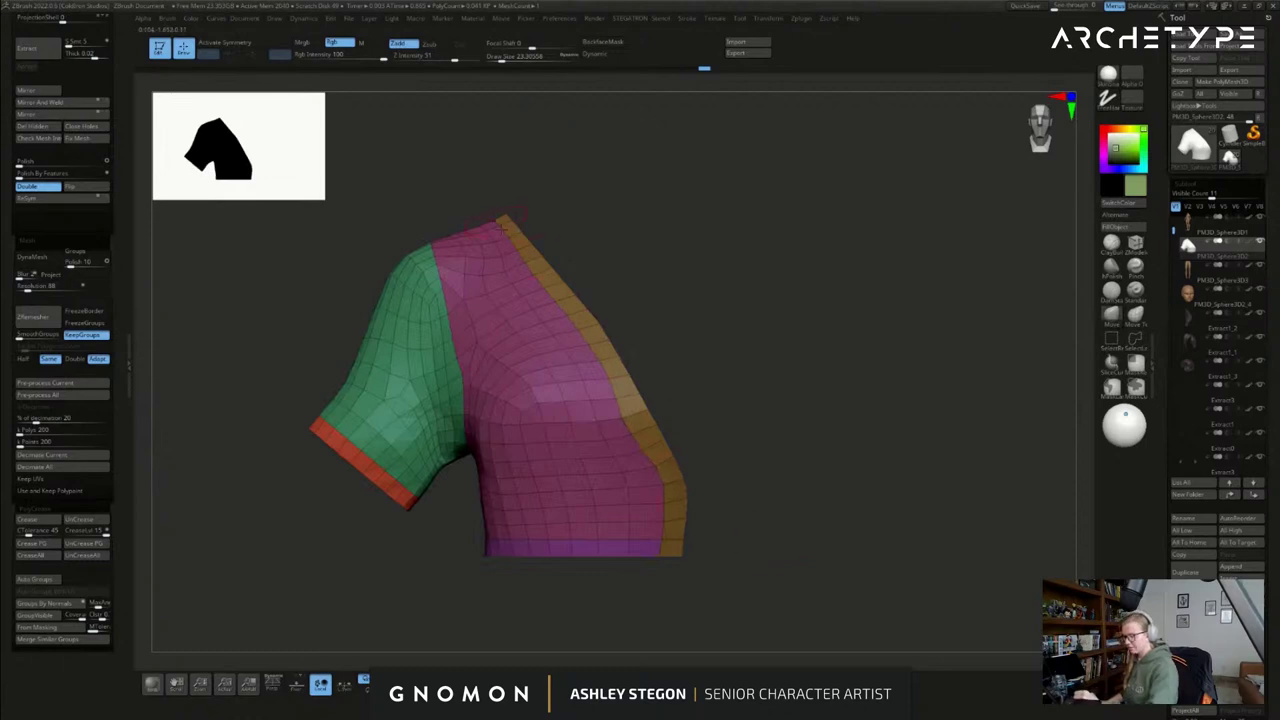
alt+right_drag(631, 437, 745, 472)
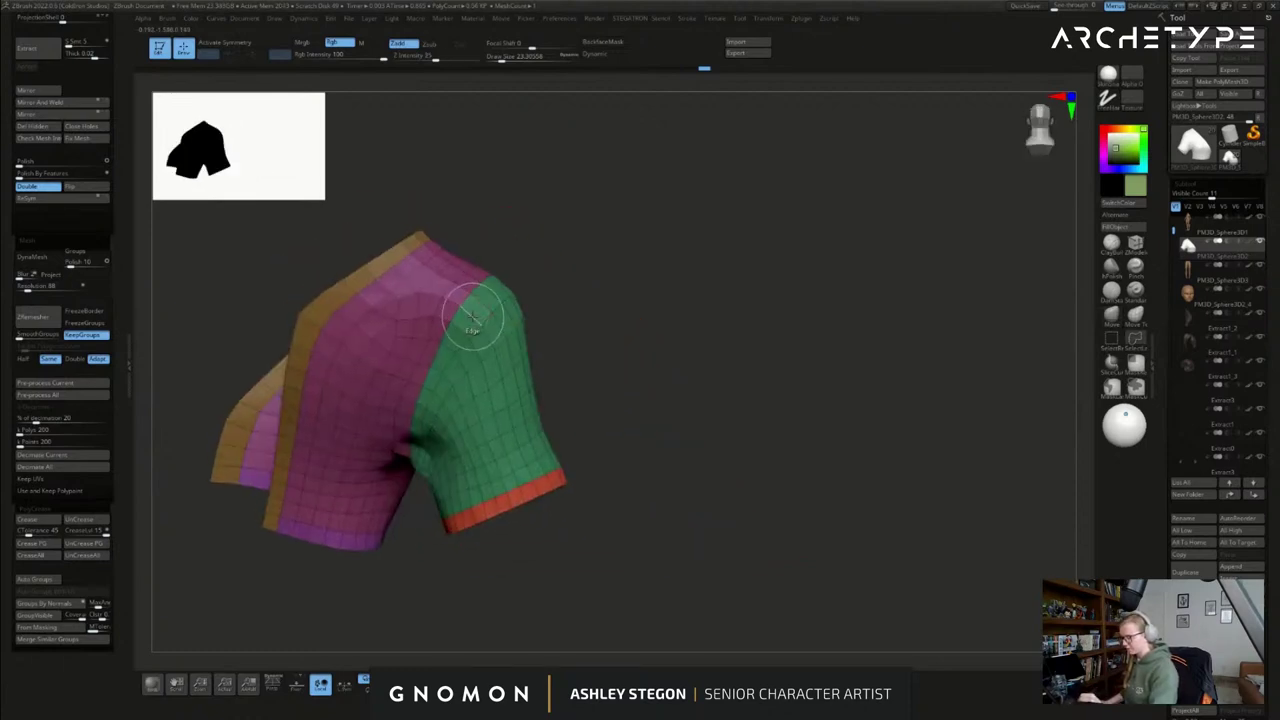
- Isolate and restore the sleeve group, and smooth the sleeve, underarm and shoulder seam with a resized brush
ctrl+shift+click(474, 323)
right_drag(634, 394, 665, 369)
ctrl+shift+click(545, 517)
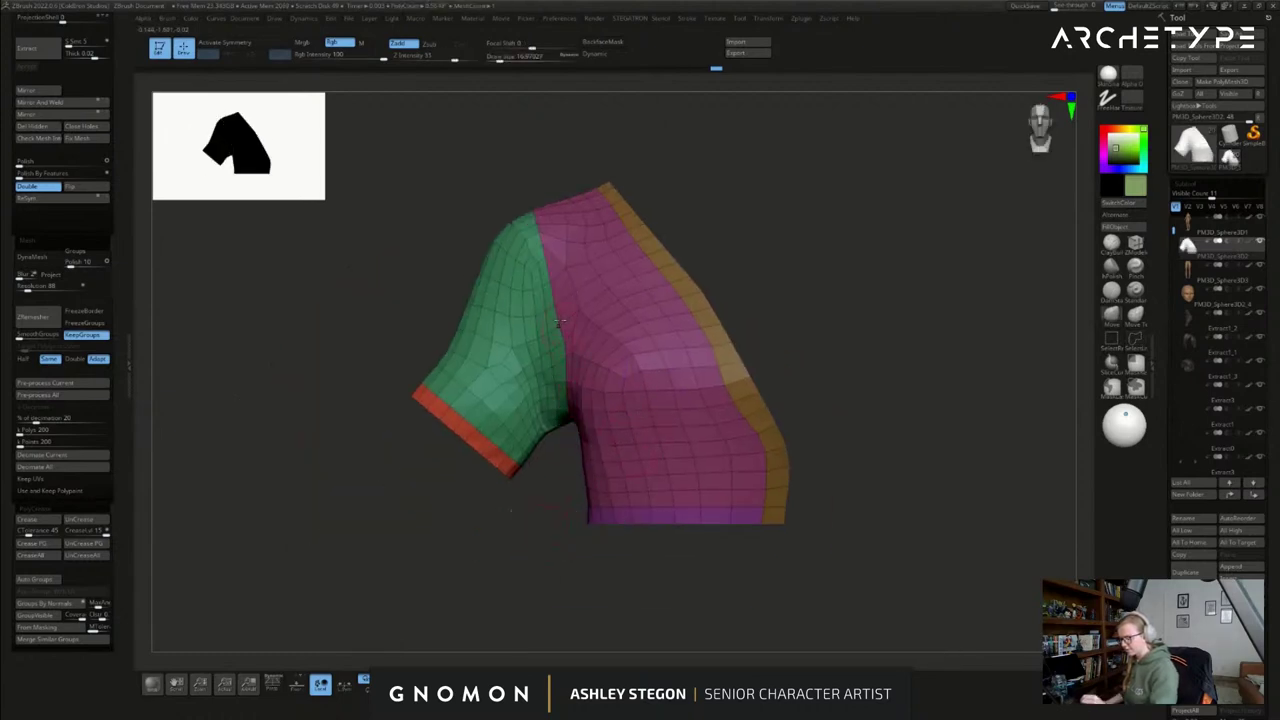
right_drag(565, 364, 583, 364)
click(1143, 251)
shift+right_drag(521, 336, 523, 350)
ctrl+right_drag(523, 350, 521, 427)
key(s)
drag(521, 427, 524, 427)
mouse_move(487, 284)
shift+mouse_down()
mouse_move(458, 249)
mouse_move(444, 316)
shift+mouse_up()
shift+drag(550, 453, 566, 446)
shift+drag(568, 181, 571, 202)
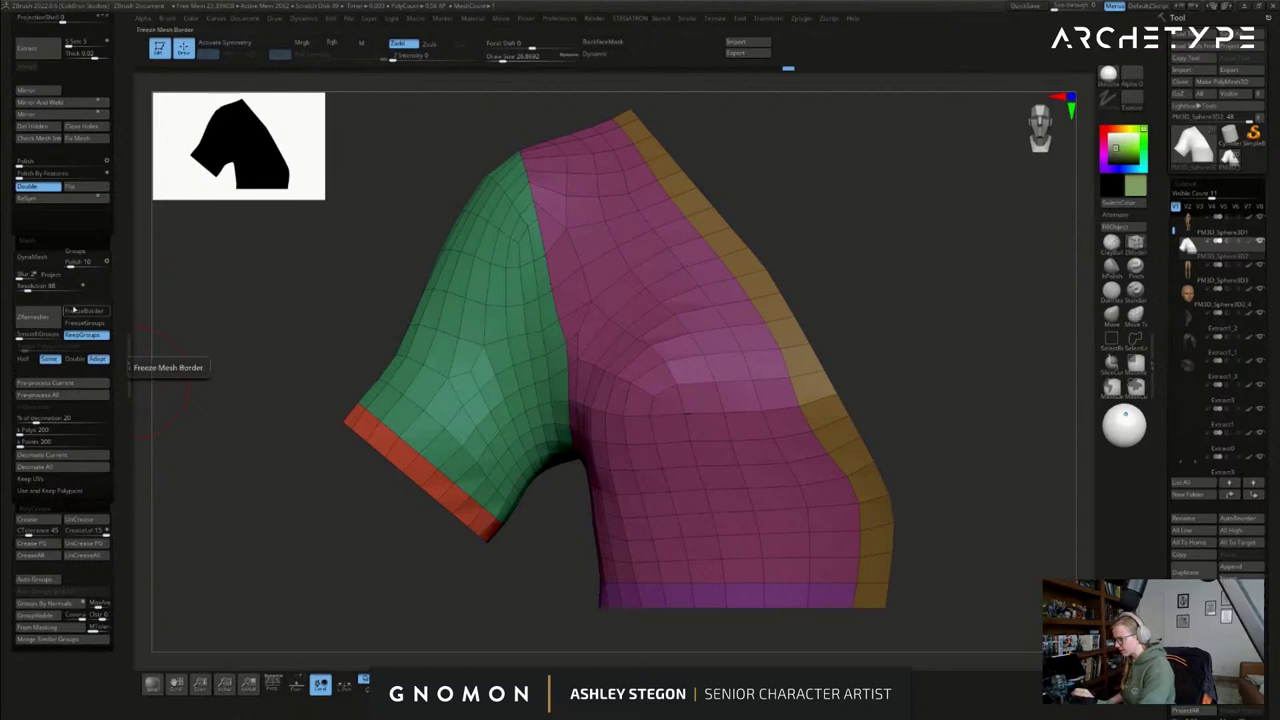
- Remesh the shirt with ZRemesher using Keep Groups at the same polygon count and inspect the armhole topology
click(43, 322)
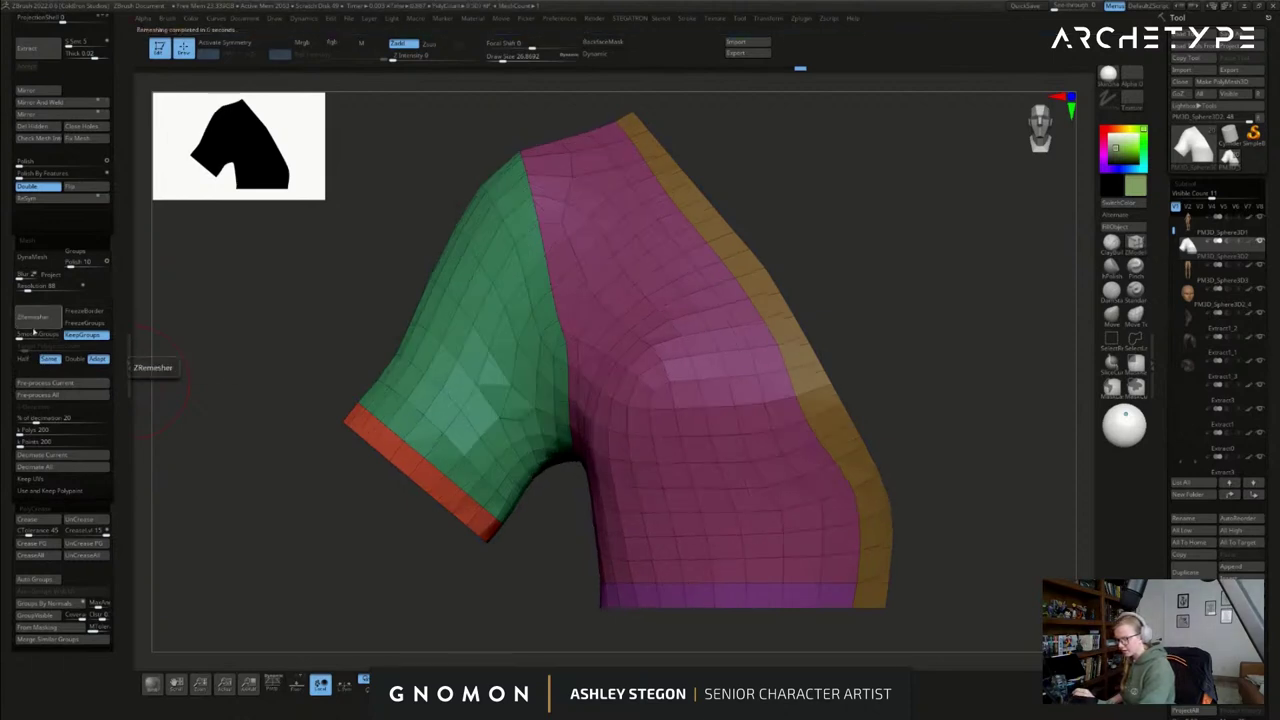
key(shift)
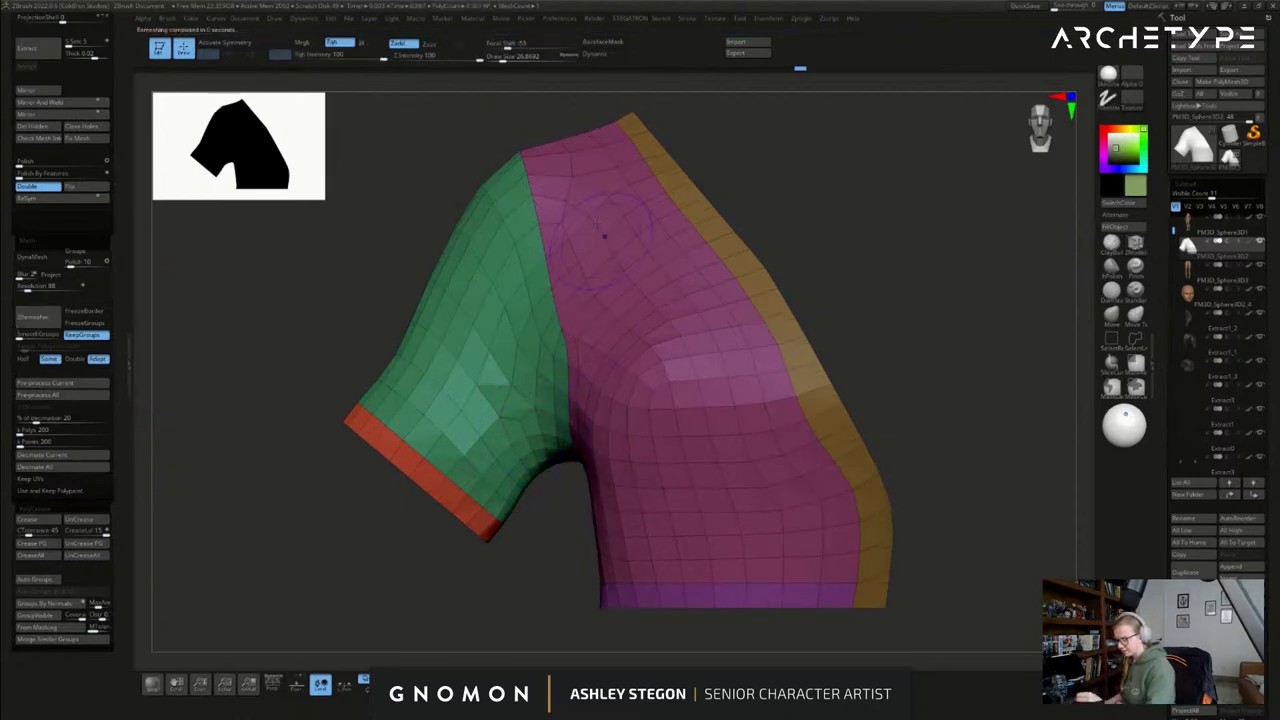
key(shift)
mouse_move(503, 430)
right_down()
mouse_move(548, 452)
mouse_move(492, 470)
right_up()
right_drag(543, 519, 548, 450)
right_drag(548, 450, 598, 433)
mouse_move(594, 361)
right_down()
mouse_move(580, 398)
mouse_move(612, 434)
mouse_move(656, 402)
mouse_move(664, 366)
right_up()
key(shift)
key(shift)
mouse_move(670, 488)
right_down()
mouse_move(686, 462)
mouse_move(682, 476)
right_up()
ctrl+right_drag(622, 424, 635, 480)
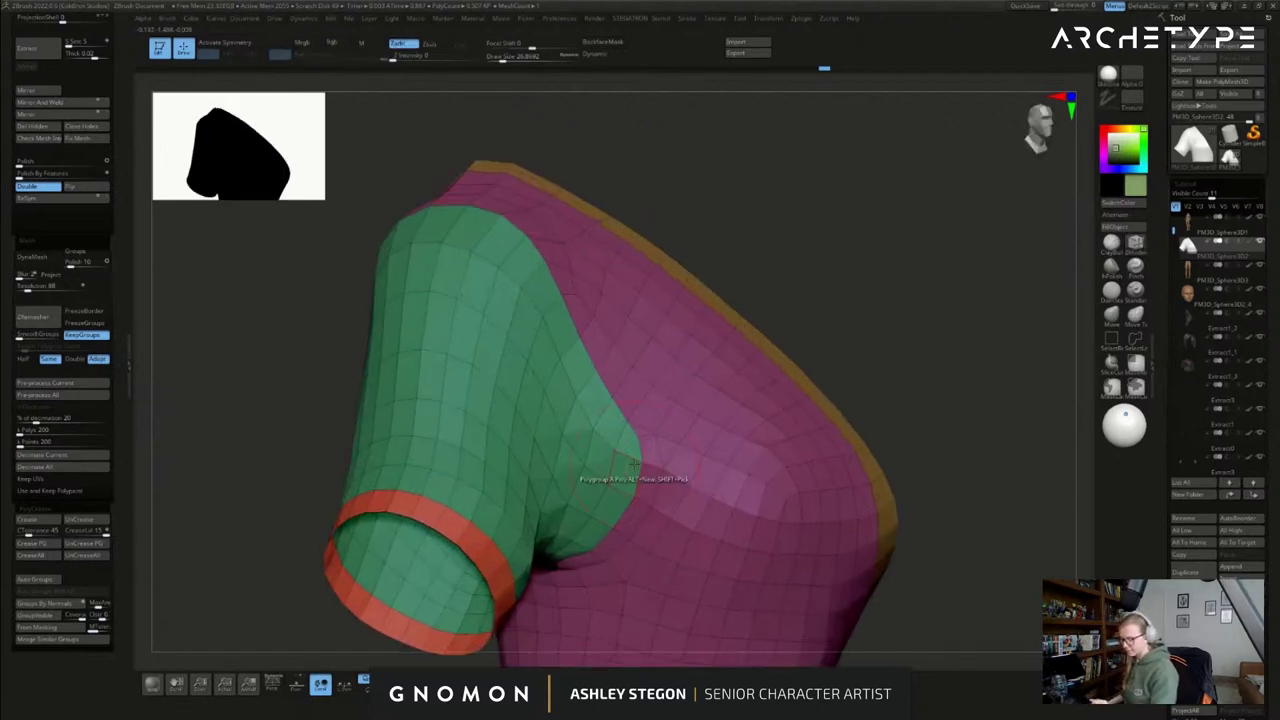
- Reshape the front armhole seam toward the sleeve with the Move brush, resizing the brush between strokes
click(1113, 323)
key(s)
drag(623, 482, 615, 482)
key(s)
key(s)
drag(543, 463, 534, 474)
right_drag(606, 468, 622, 464)
key(s)
drag(624, 463, 618, 463)
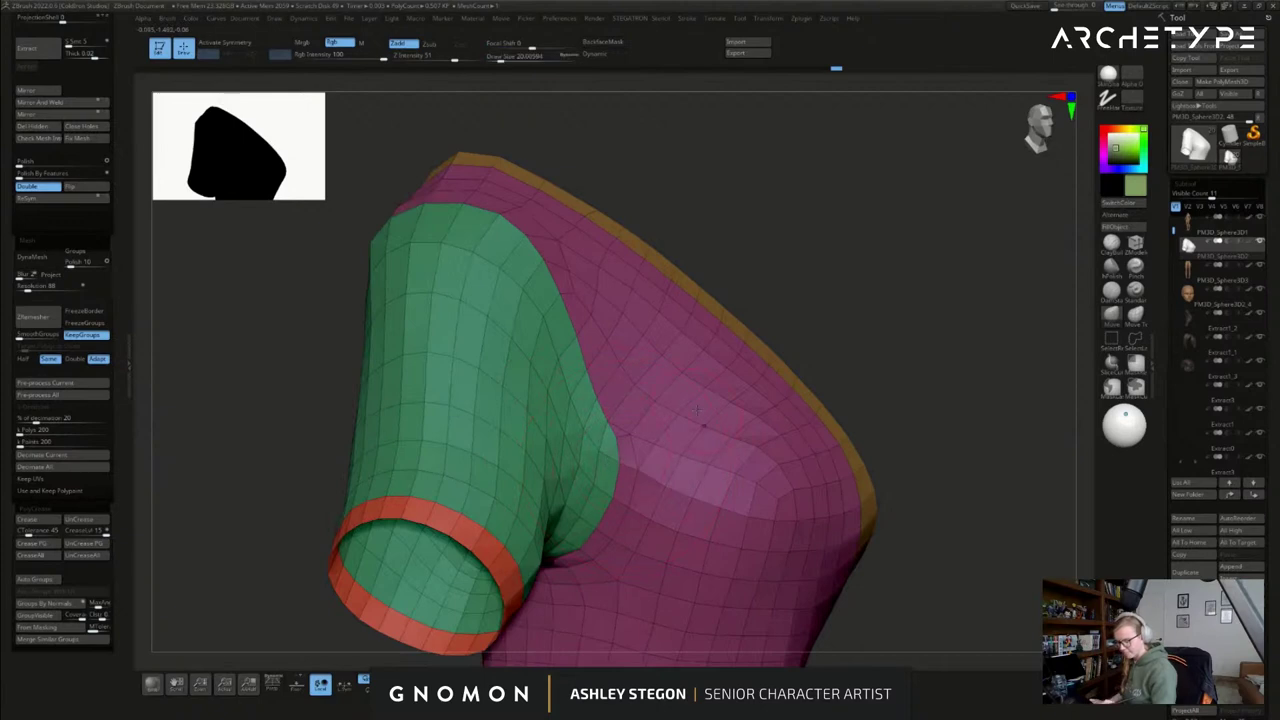
- Remesh the shirt again with ZRemesher at the same polygon count and check it from the front, underneath and back
click(42, 319)
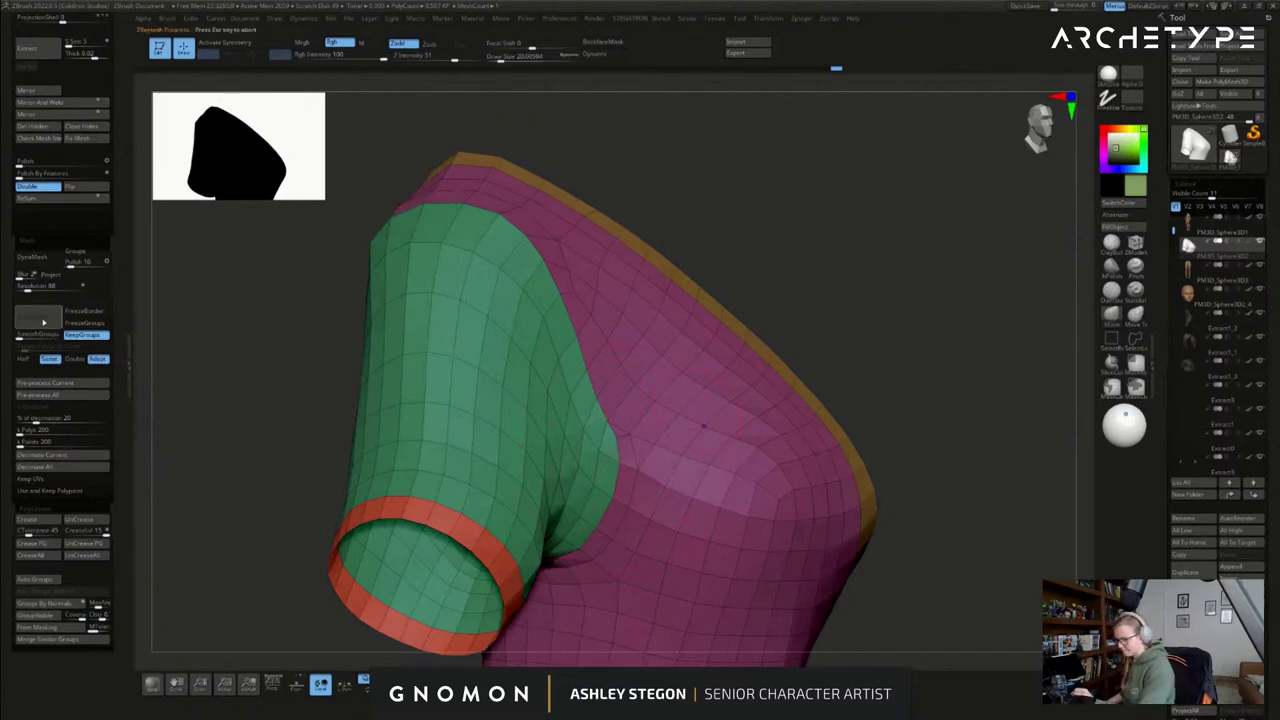
right_drag(690, 529, 576, 445)
right_drag(745, 413, 668, 286)
alt+right_drag(709, 338, 701, 391)
right_drag(800, 525, 873, 379)
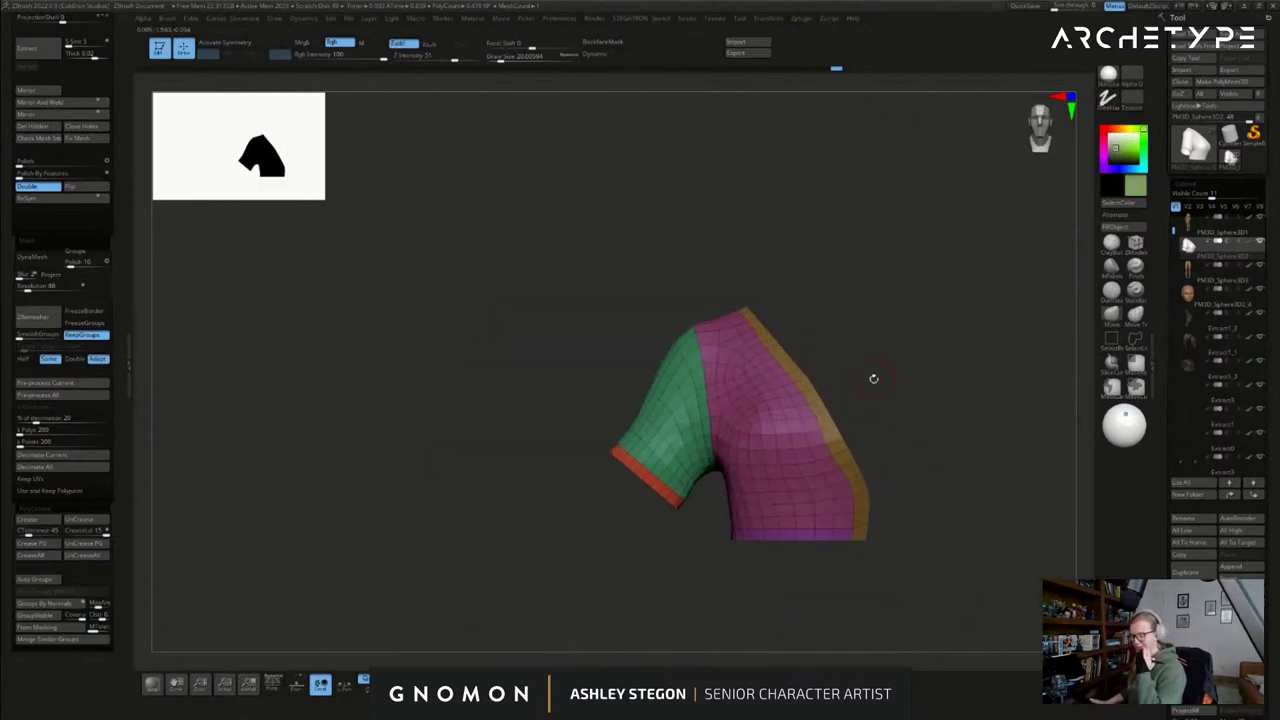
right_drag(920, 492, 762, 452)
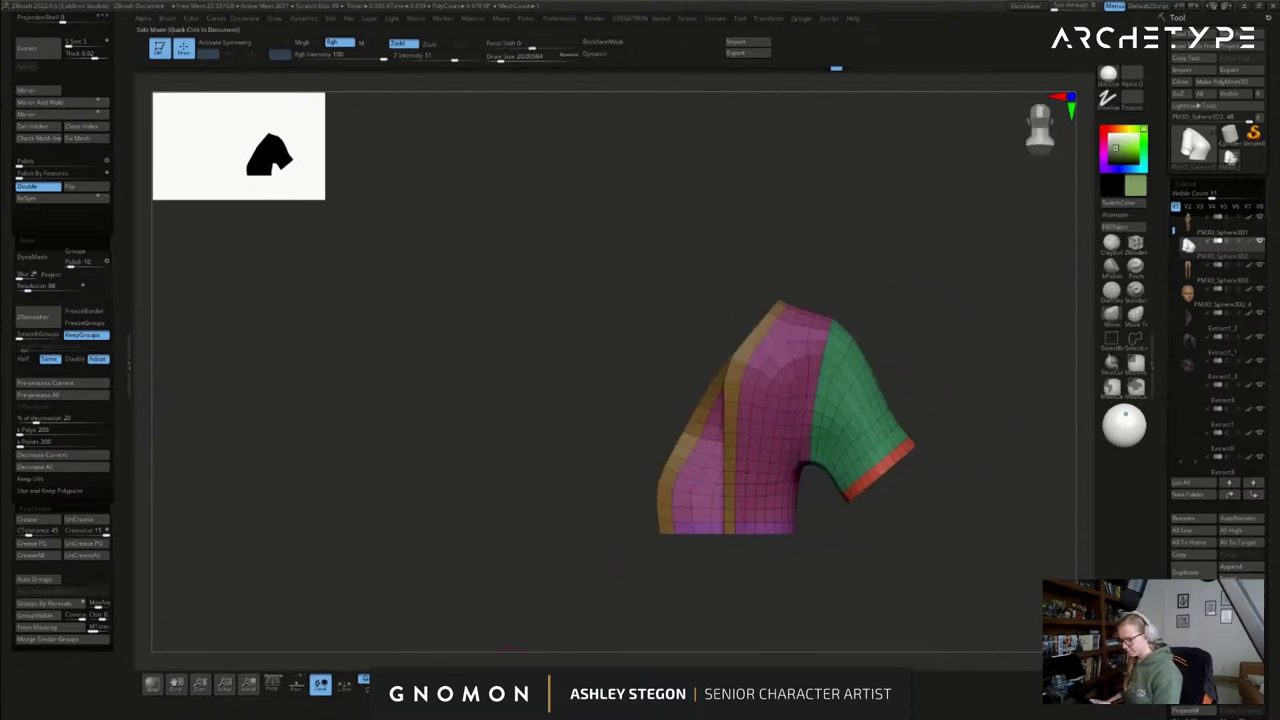
- Show the whole character and pull the shirt over the exposed chest, shoulder and upper back with the Move brush
click(494, 683)
mouse_move(967, 477)
mouse_down()
mouse_move(846, 482)
mouse_move(905, 465)
mouse_move(871, 465)
mouse_up()
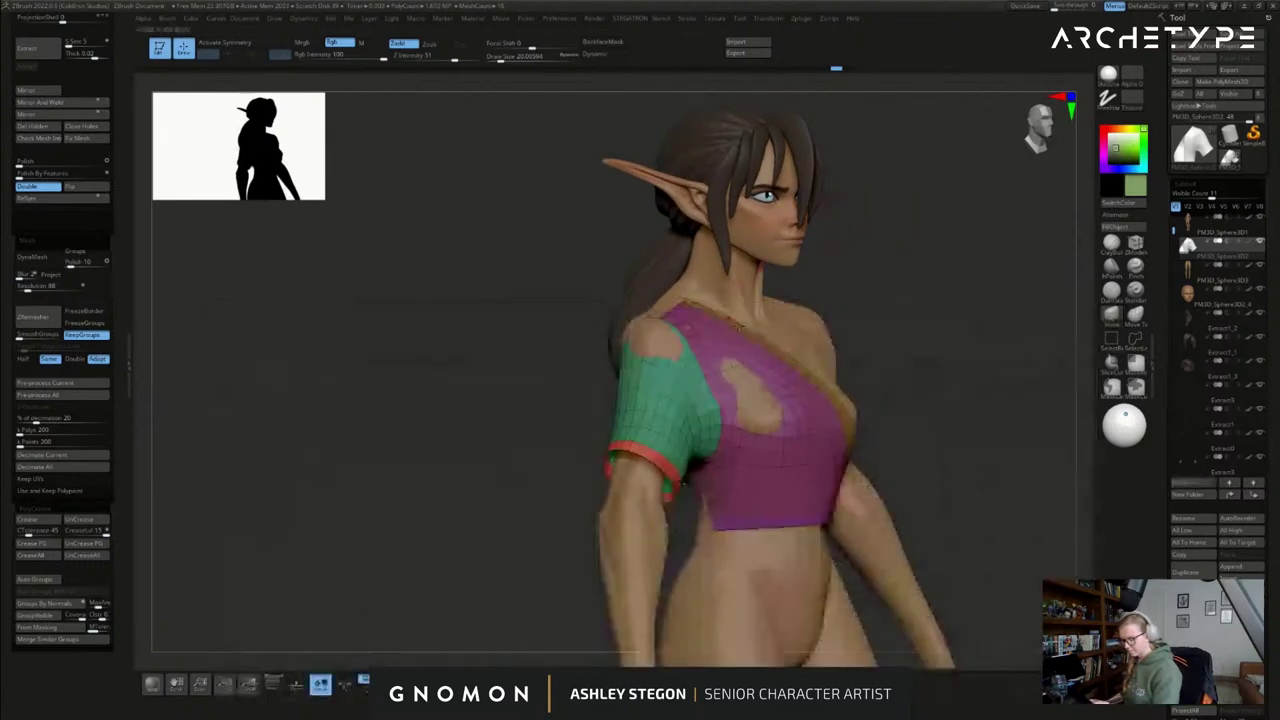
key(shift+f)
drag(761, 389, 766, 385)
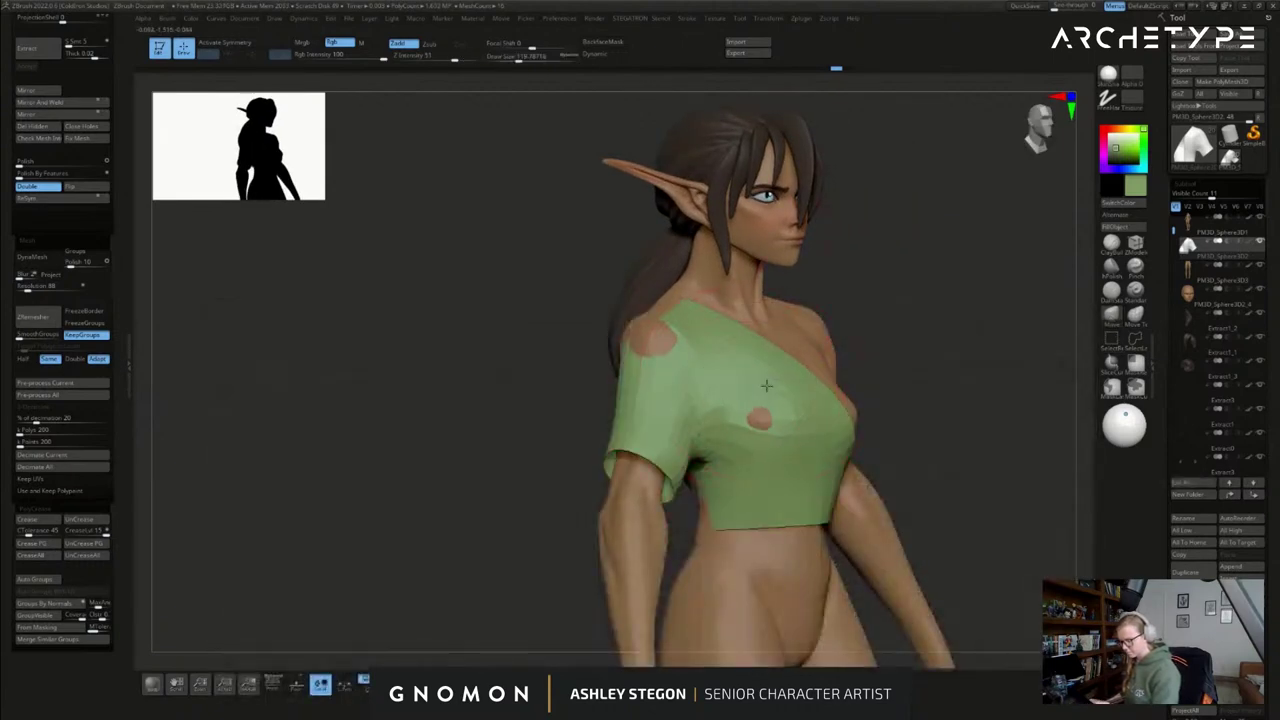
drag(655, 314, 660, 315)
right_drag(656, 326, 790, 335)
drag(591, 347, 585, 343)
drag(552, 440, 570, 508)
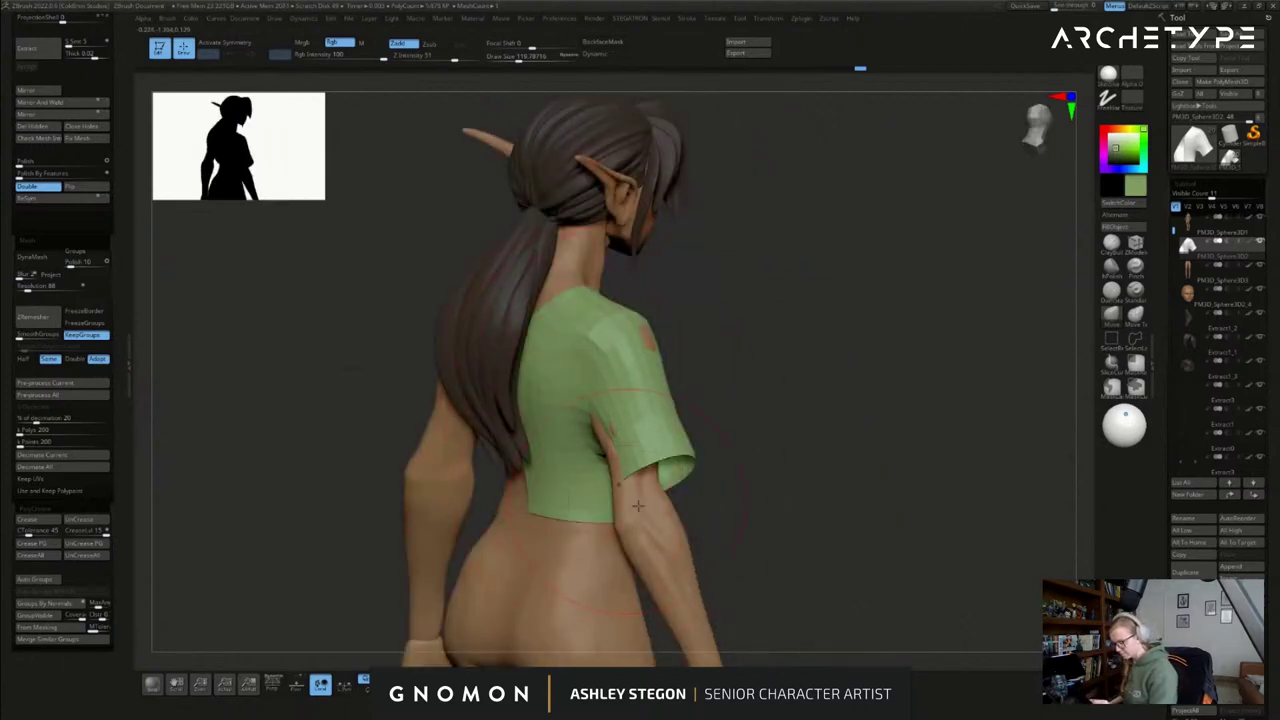
- Adjust the back of the sleeve and the shoulder over the arm with the Move brush and show the wireframe
right_drag(638, 506, 672, 502)
drag(606, 440, 618, 466)
mouse_move(691, 449)
right_down()
mouse_move(646, 447)
mouse_move(662, 440)
right_up()
key(s)
drag(682, 376, 677, 375)
right_drag(735, 355, 678, 362)
alt+right_drag(891, 502, 786, 484)
key(shift+f)
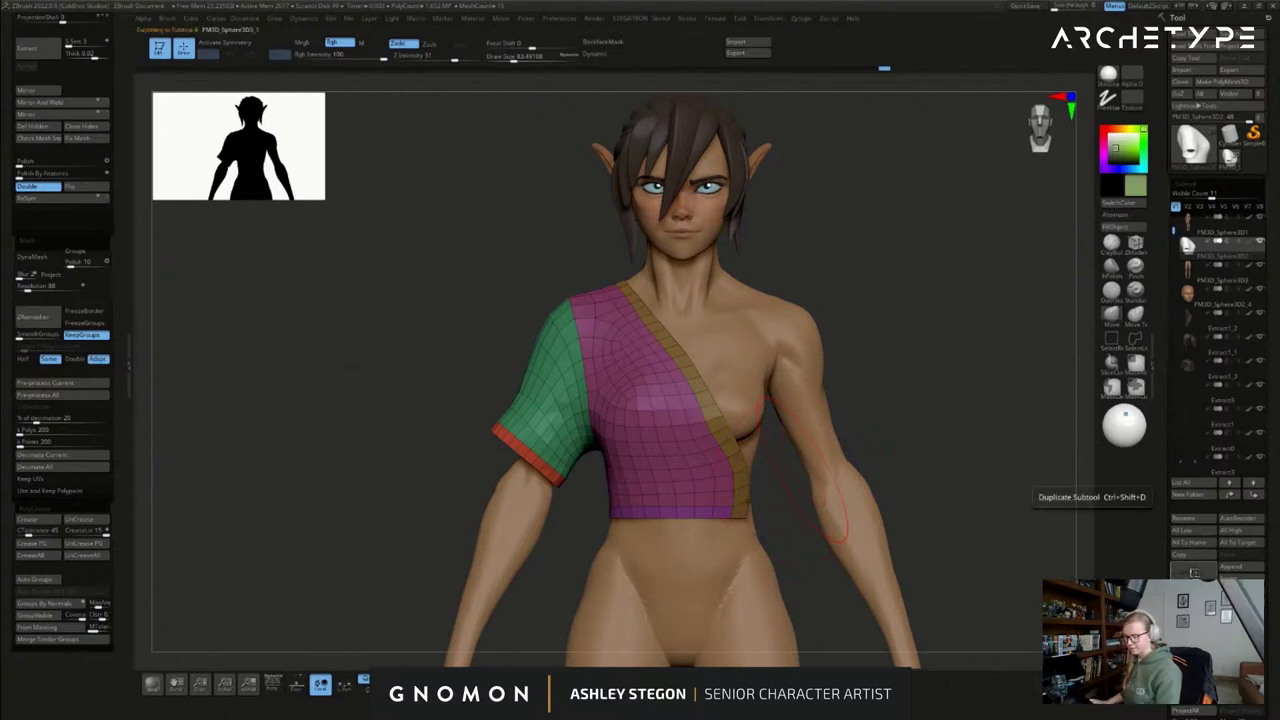
- Duplicate the shirt half and mirror the copy to the character's other side
click(1193, 572)
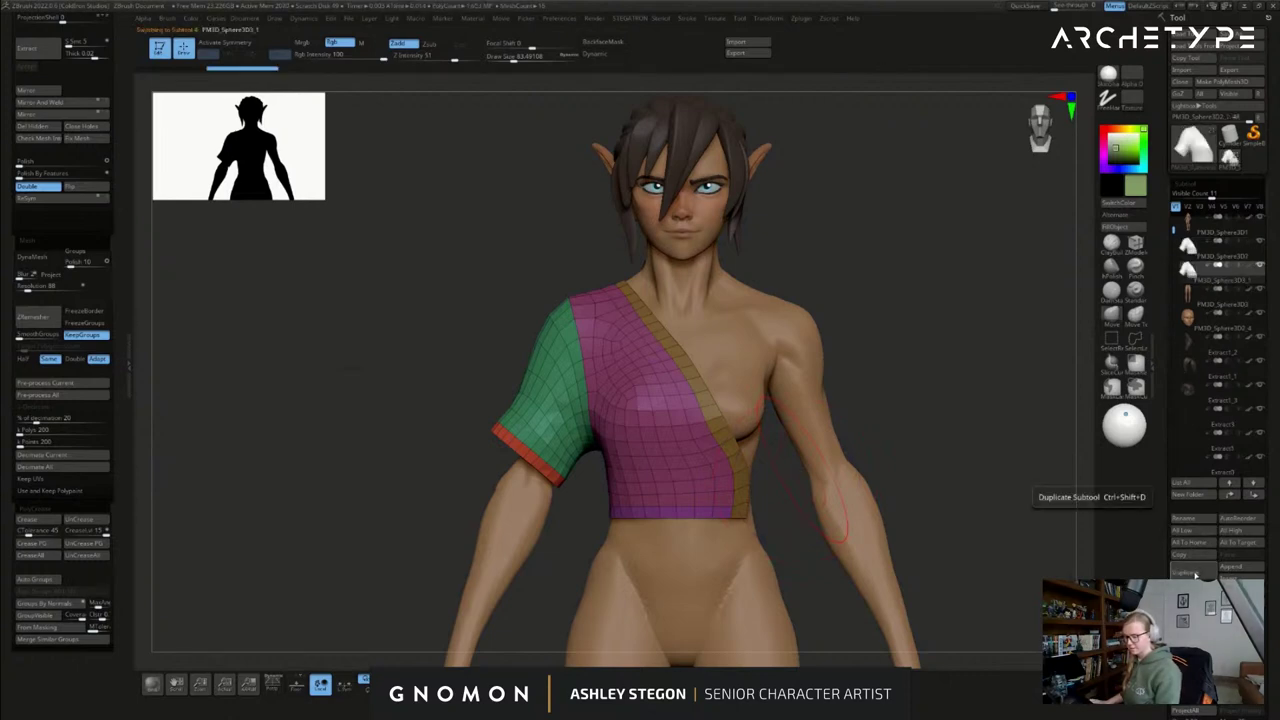
click(61, 115)
key(shift+f)
key(s)
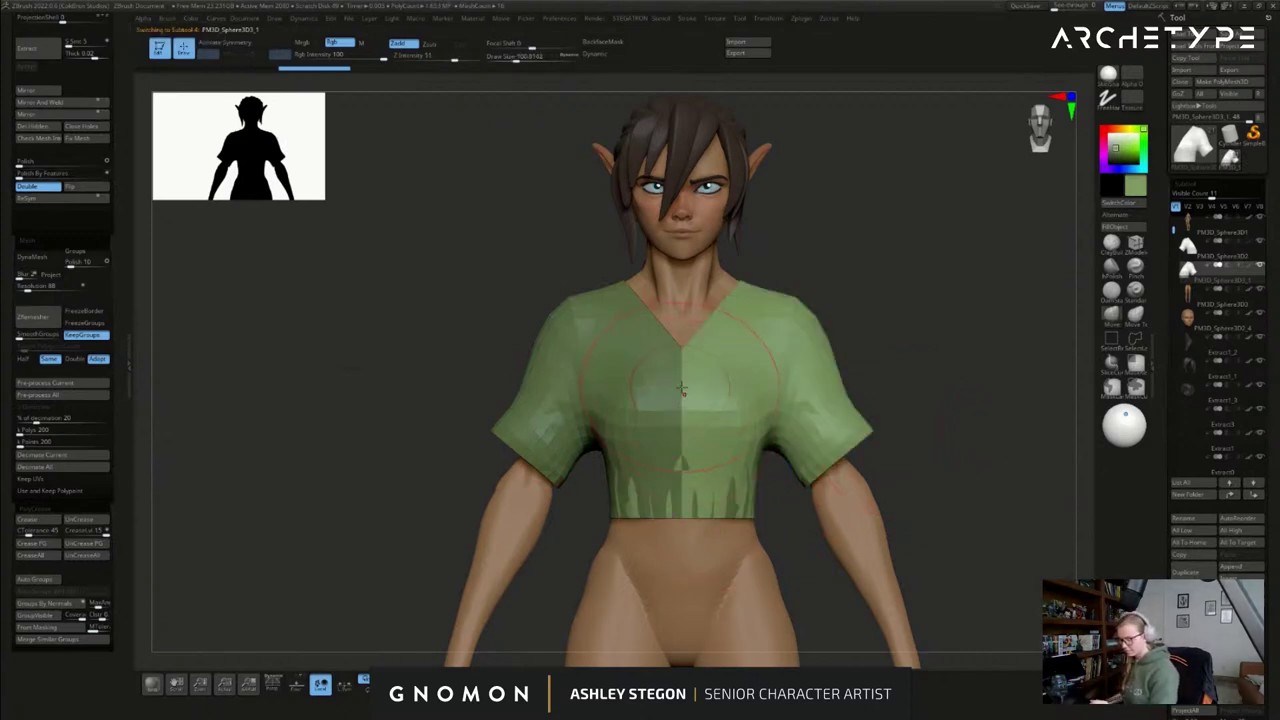
key(shift+f)
- Adjust the mirrored half around the front overlap with the Move brush
right_drag(680, 346, 676, 386)
drag(714, 443, 720, 411)
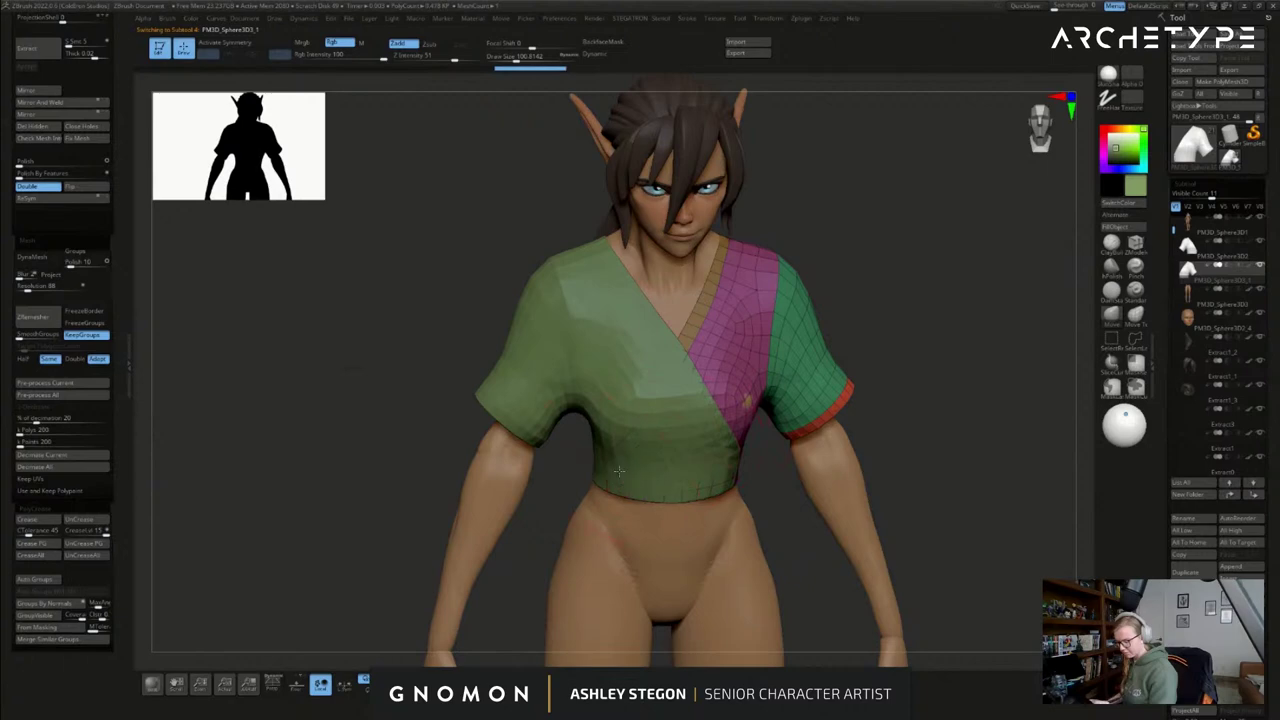
key(s)
mouse_move(757, 433)
right_down()
mouse_move(712, 425)
mouse_move(771, 477)
mouse_move(570, 470)
right_up()
click(742, 411)
key(shift+f)
- Isolate the two shirt halves with the wireframe on and examine where they meet at the center back
alt+right_drag(841, 467, 806, 474)
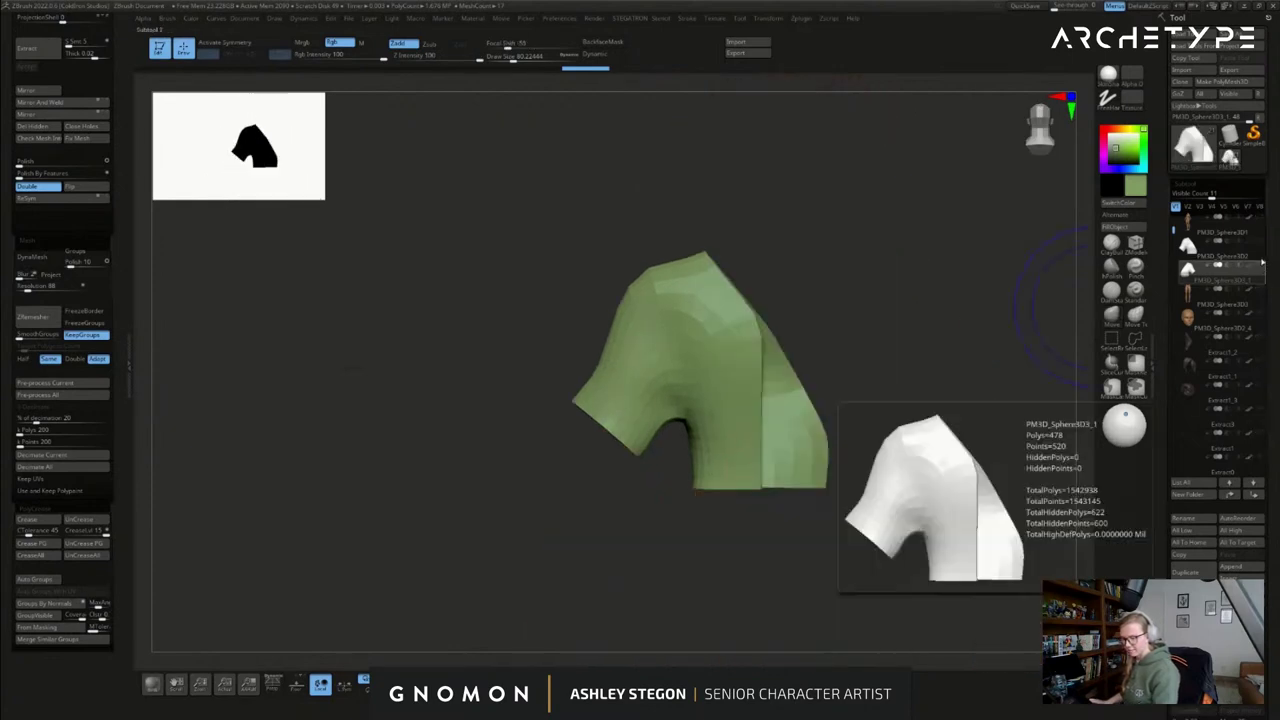
key(shift+f)
ctrl+right_drag(770, 370, 803, 305)
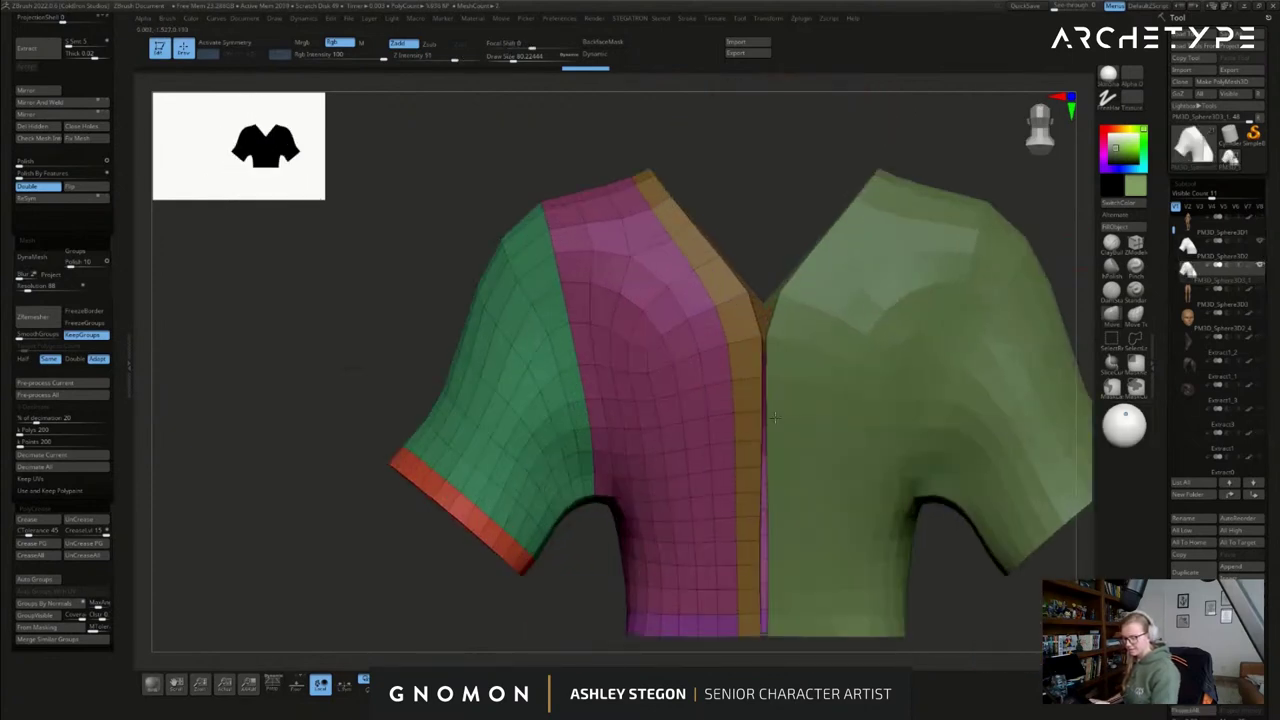
mouse_move(820, 349)
right_down()
mouse_move(930, 410)
mouse_move(816, 372)
right_up()
key(s)
drag(815, 376, 808, 376)
ctrl+right_drag(815, 371, 767, 398)
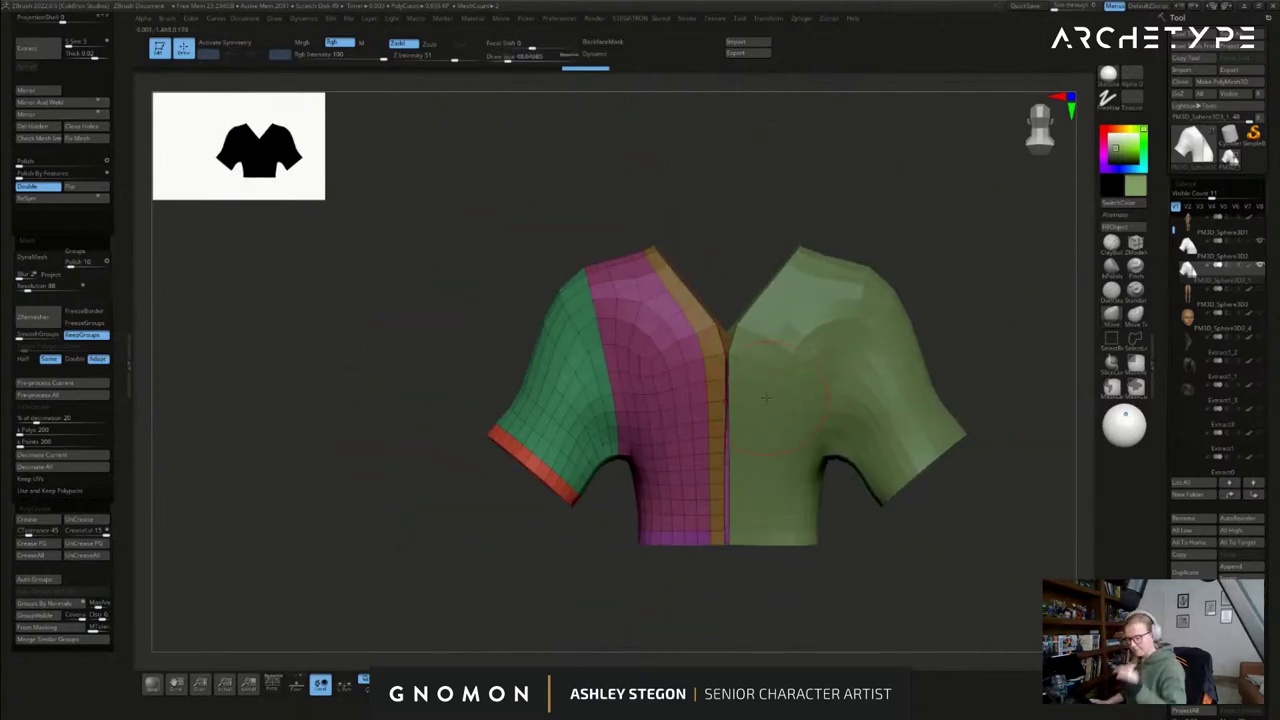
- Select the original shirt half and merge it down with the mirrored half into one subtool
click(1219, 259)
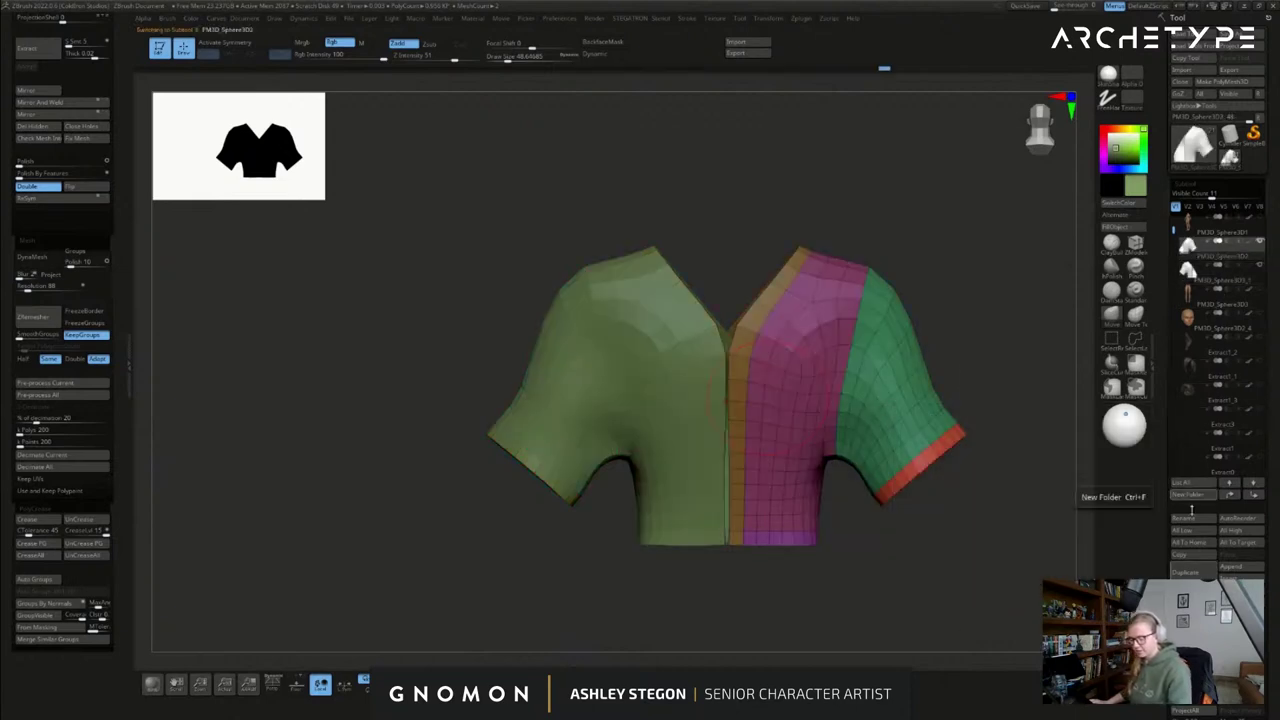
drag(1167, 674, 1167, 552)
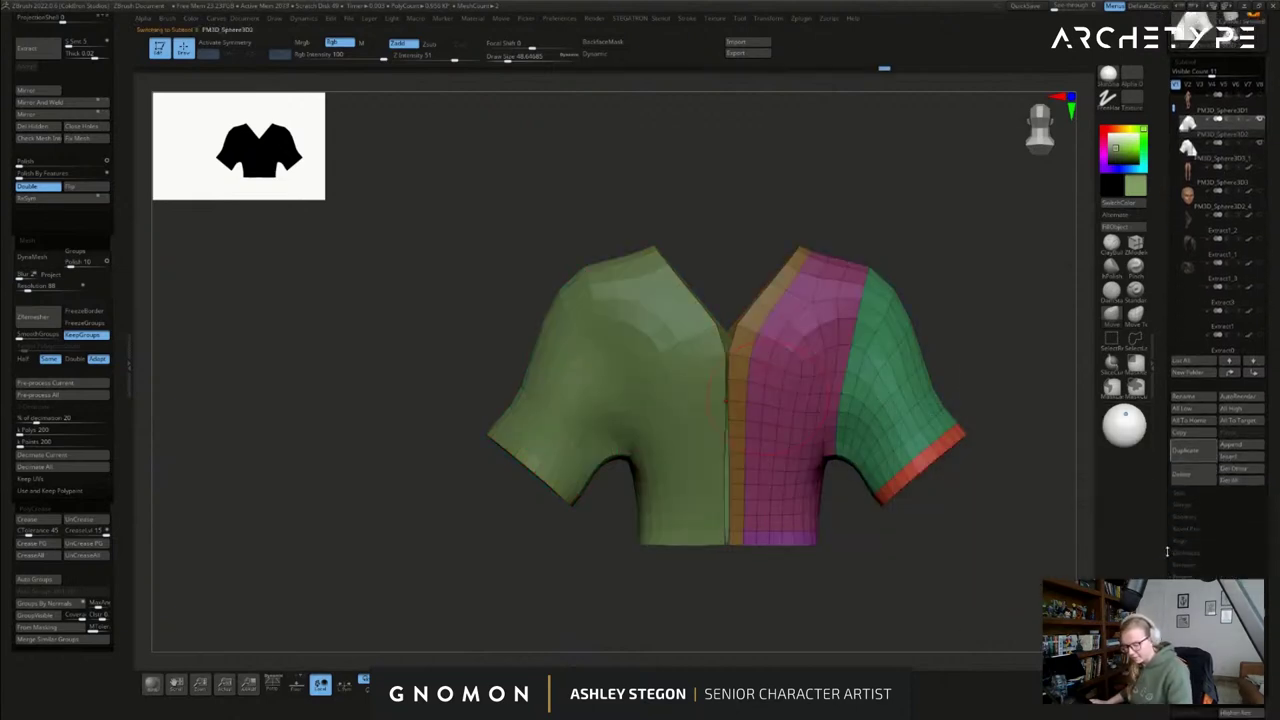
click(1187, 503)
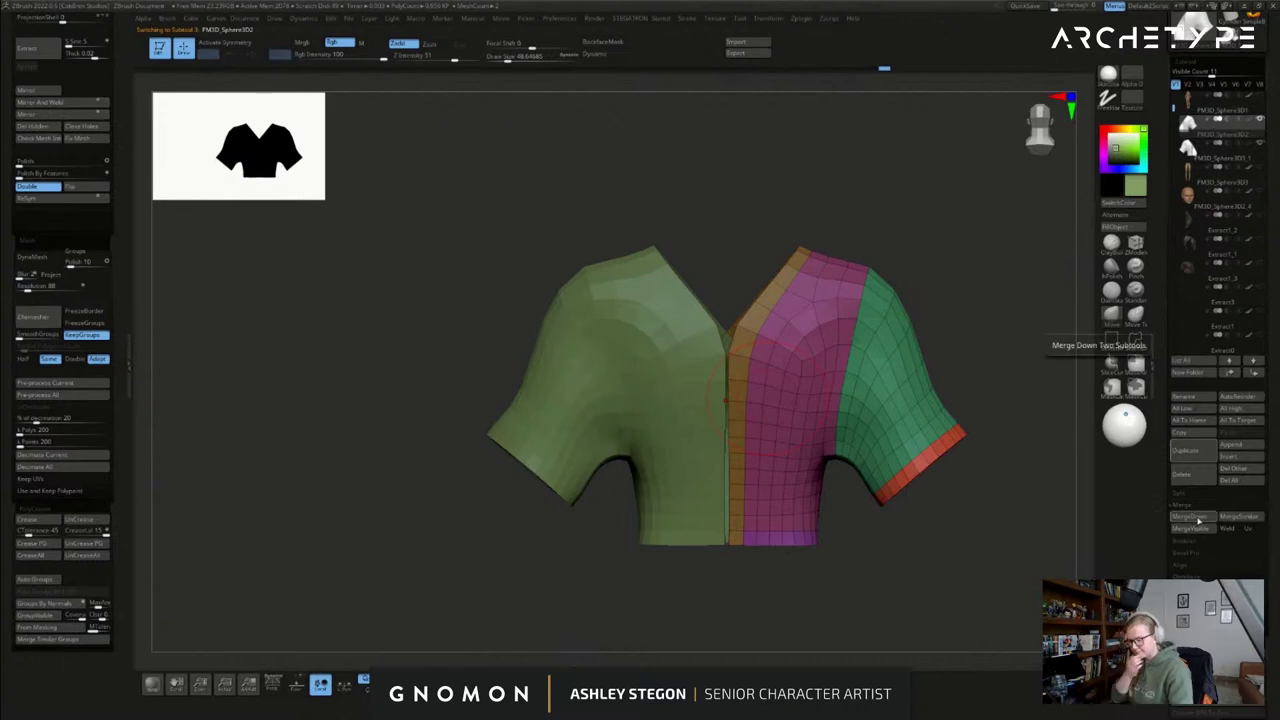
click(1199, 518)
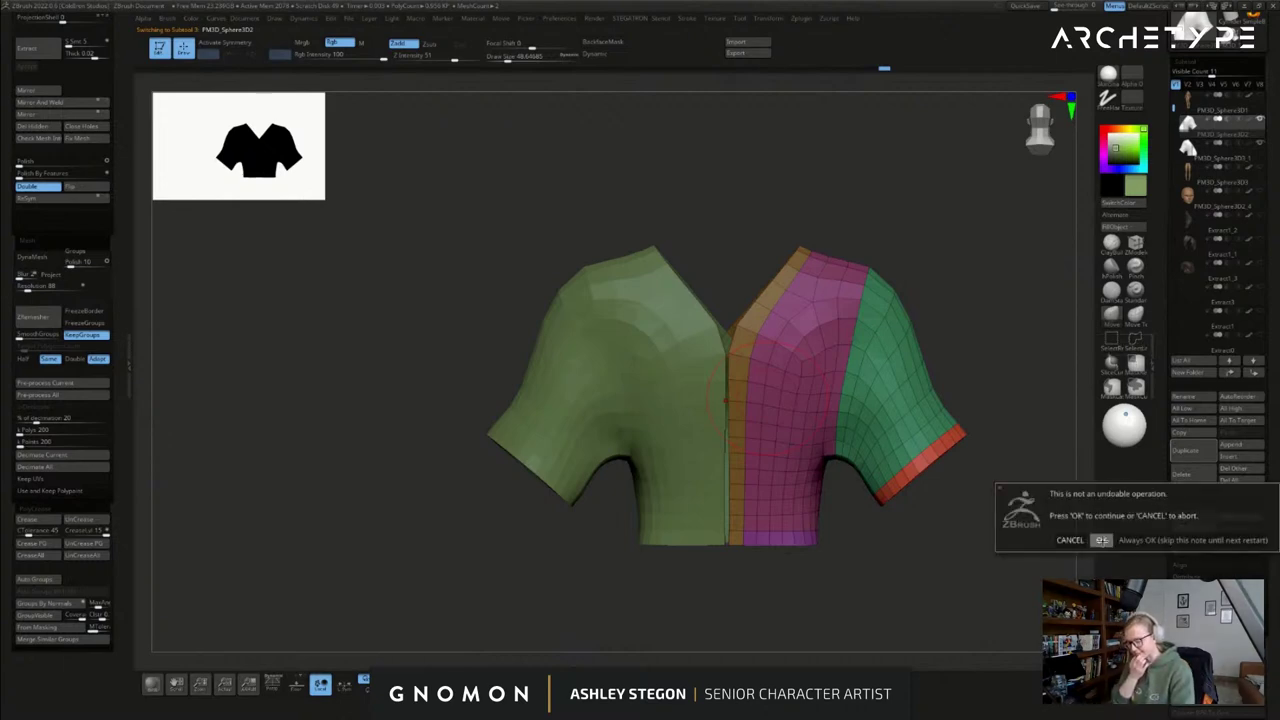
click(1101, 540)
- Mask the merged shirt except for the two trim strips along the center-back opening
ctrl+right_drag(742, 346, 740, 377)
key(s)
drag(740, 377, 727, 376)
right_drag(734, 374, 734, 470)
drag(733, 470, 720, 427)
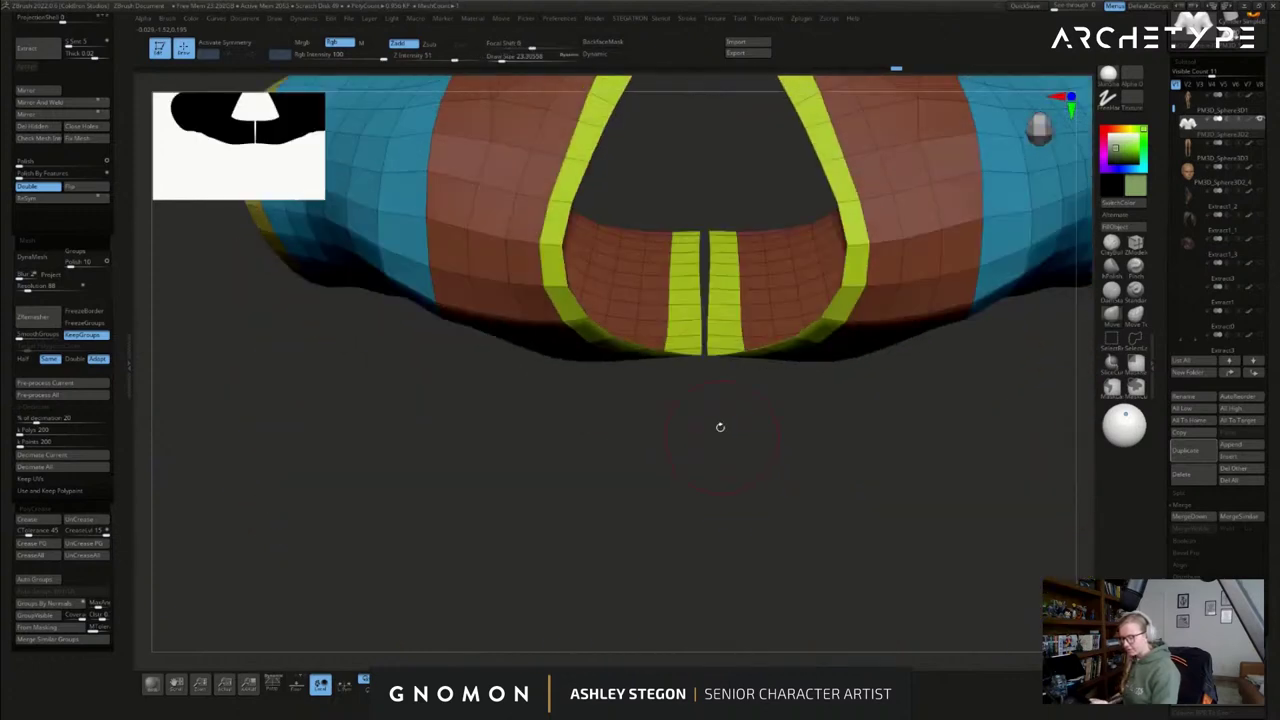
ctrl+drag(693, 197, 720, 397)
ctrl+click(738, 460)
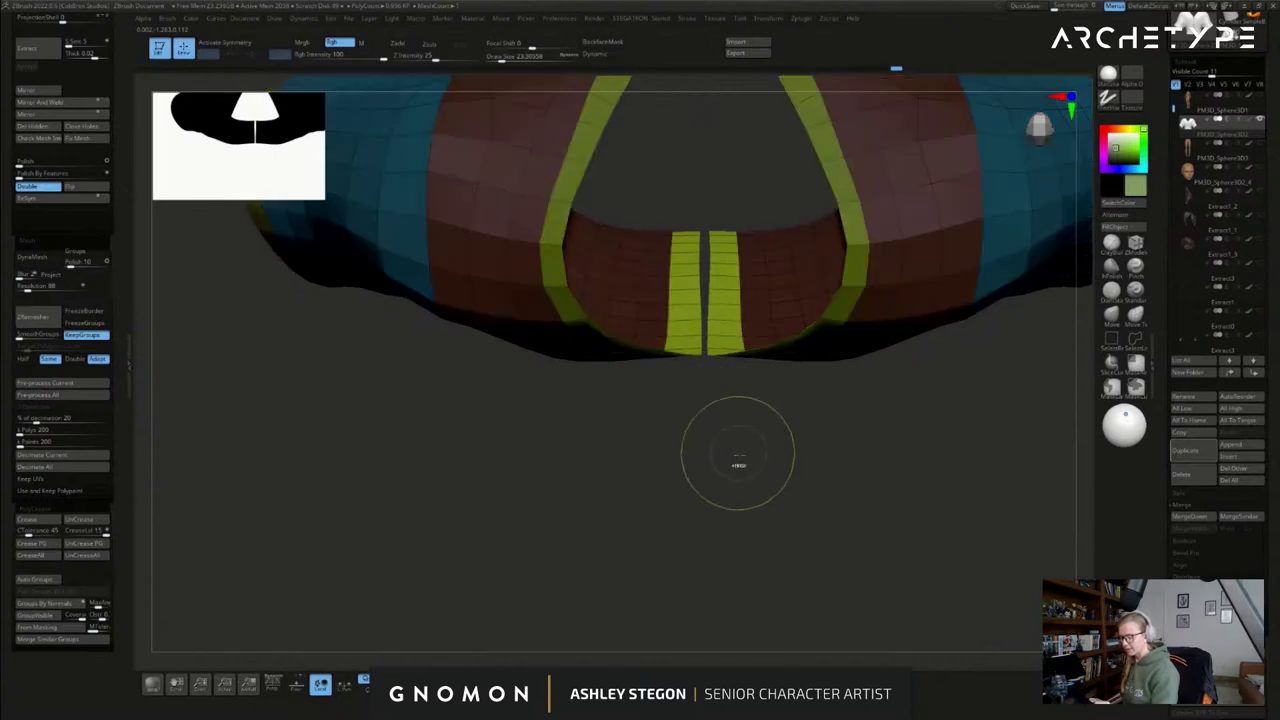
right_drag(748, 457, 748, 252)
key(w)
key(Tab)
key(Tab)
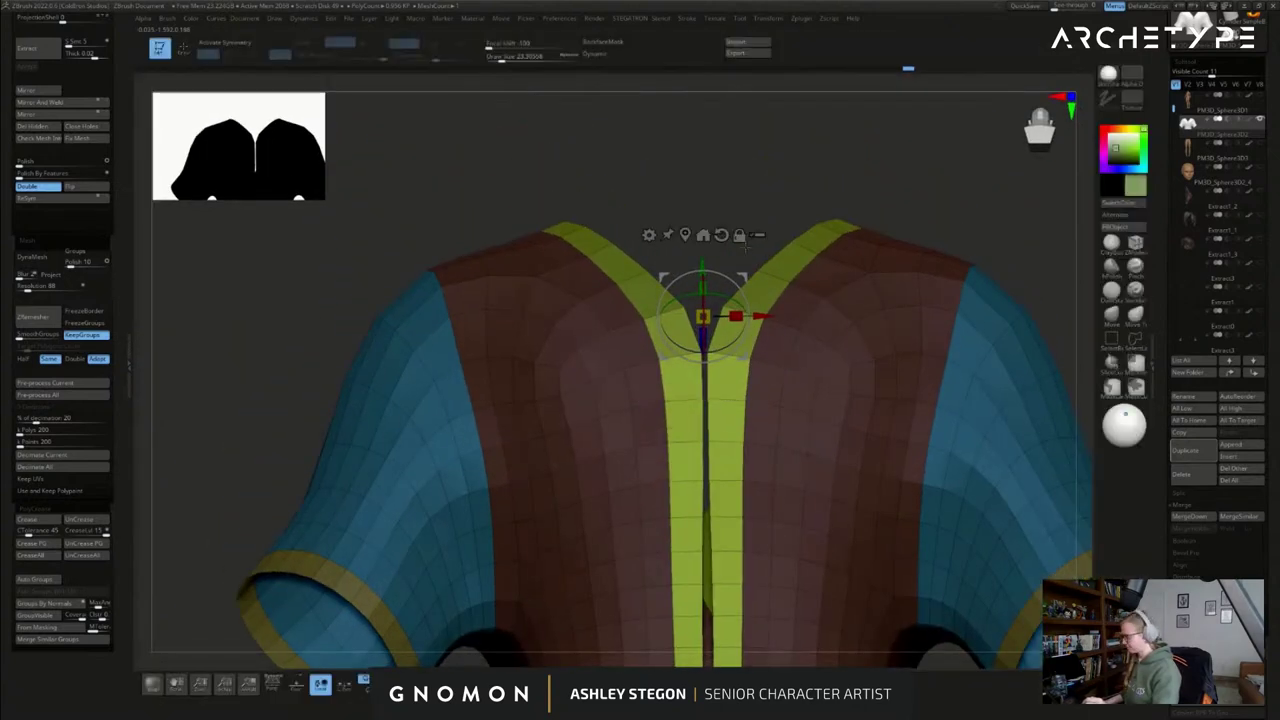
key(q)
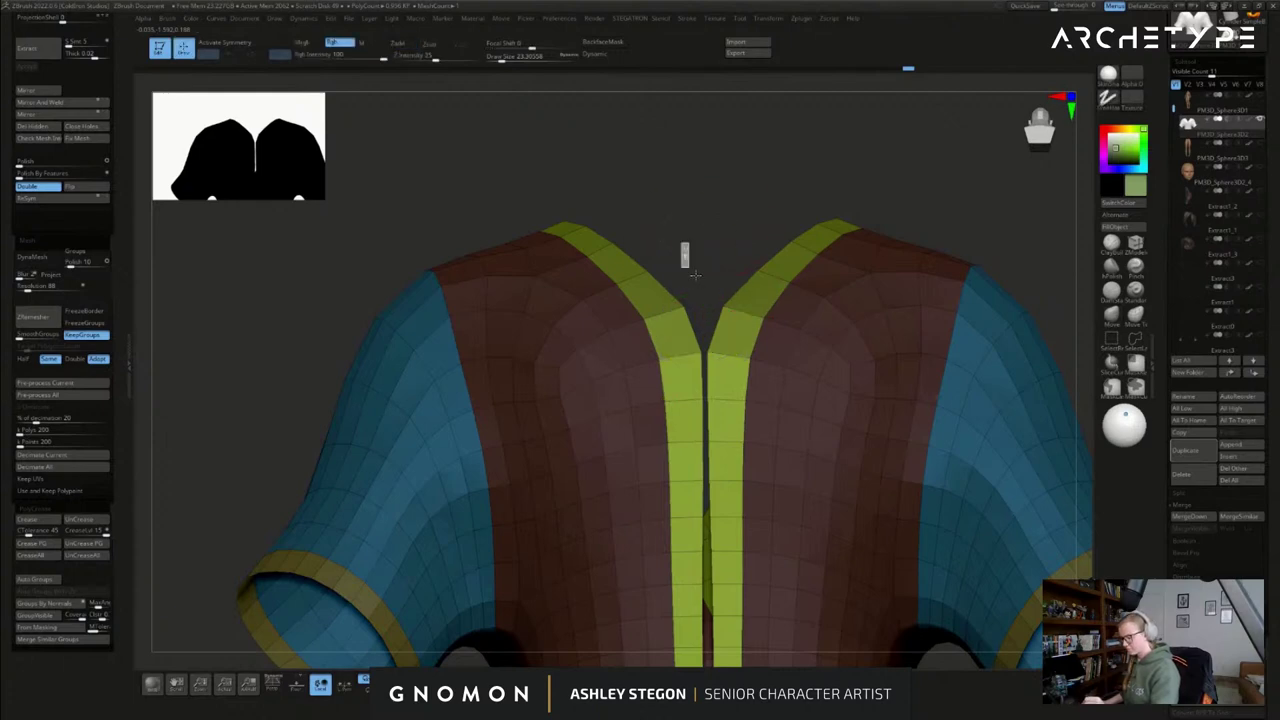
- Adjust the mask at the top of the back opening and center the Gizmo on the unmasked strips
mouse_move(728, 293)
right_down()
mouse_move(724, 318)
mouse_move(700, 275)
right_up()
ctrl+drag(678, 264, 736, 318)
key(w)
mouse_move(778, 262)
right_down()
mouse_move(808, 352)
mouse_move(782, 310)
right_up()
click(719, 254)
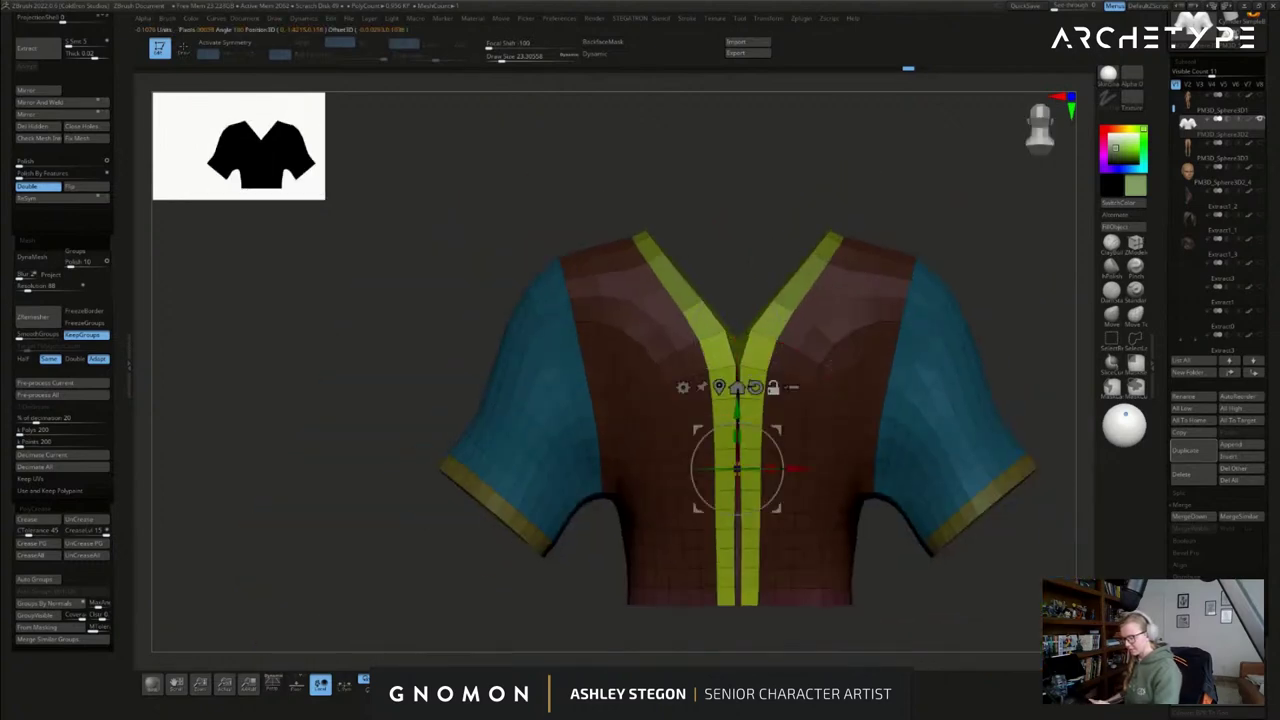
alt+right_drag(771, 469, 757, 441)
key(q)
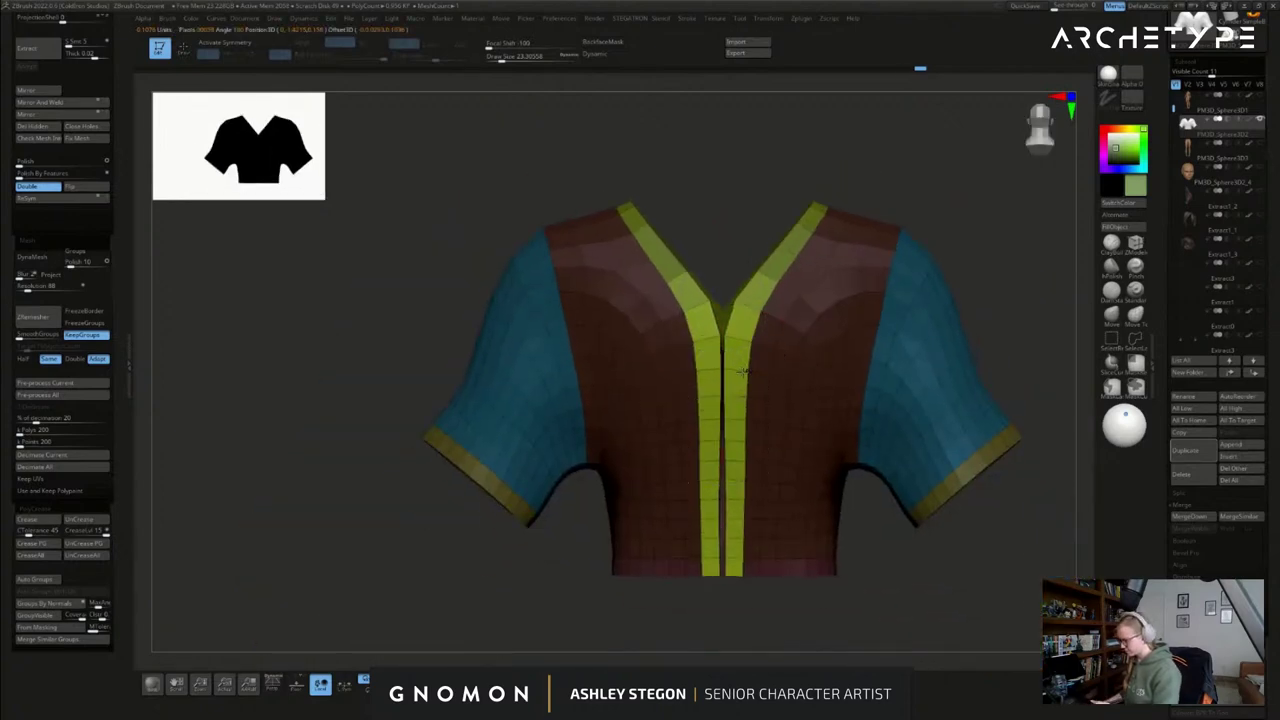
- Frame the shirt, preview it with Dynamic Subdivision, turn the preview off and toggle the shirt's visibility
key(f)
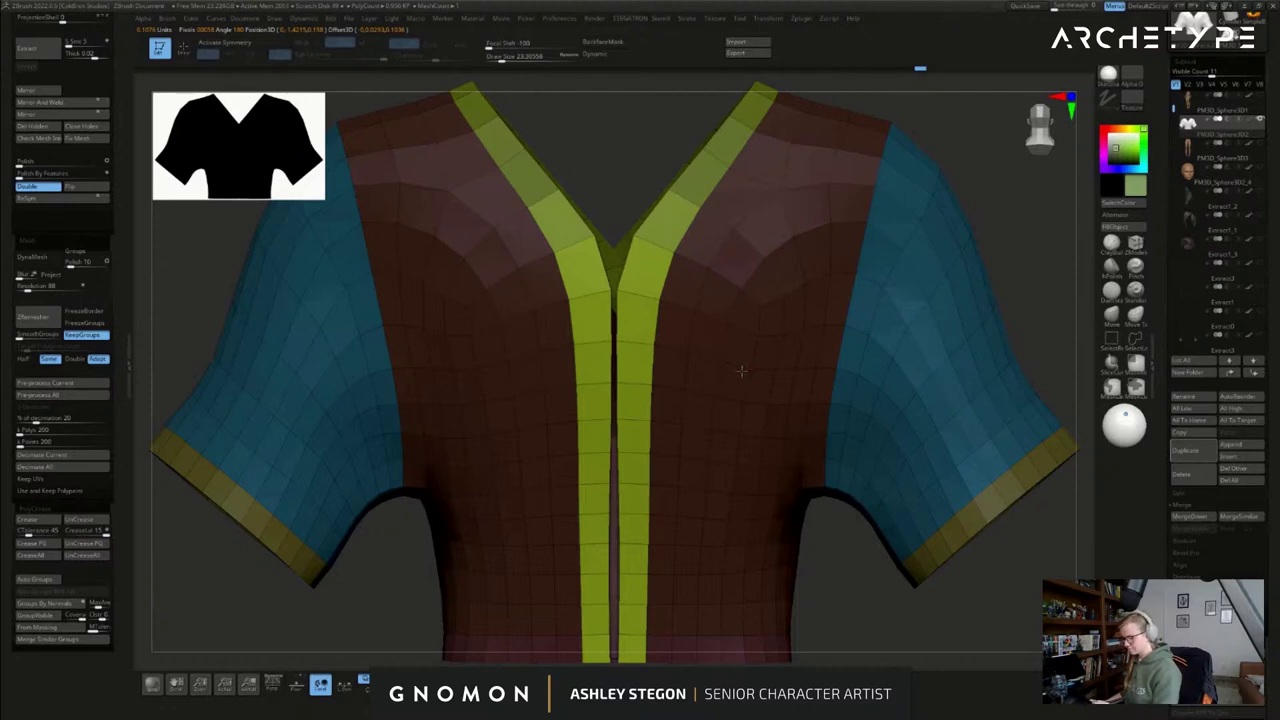
key(d)
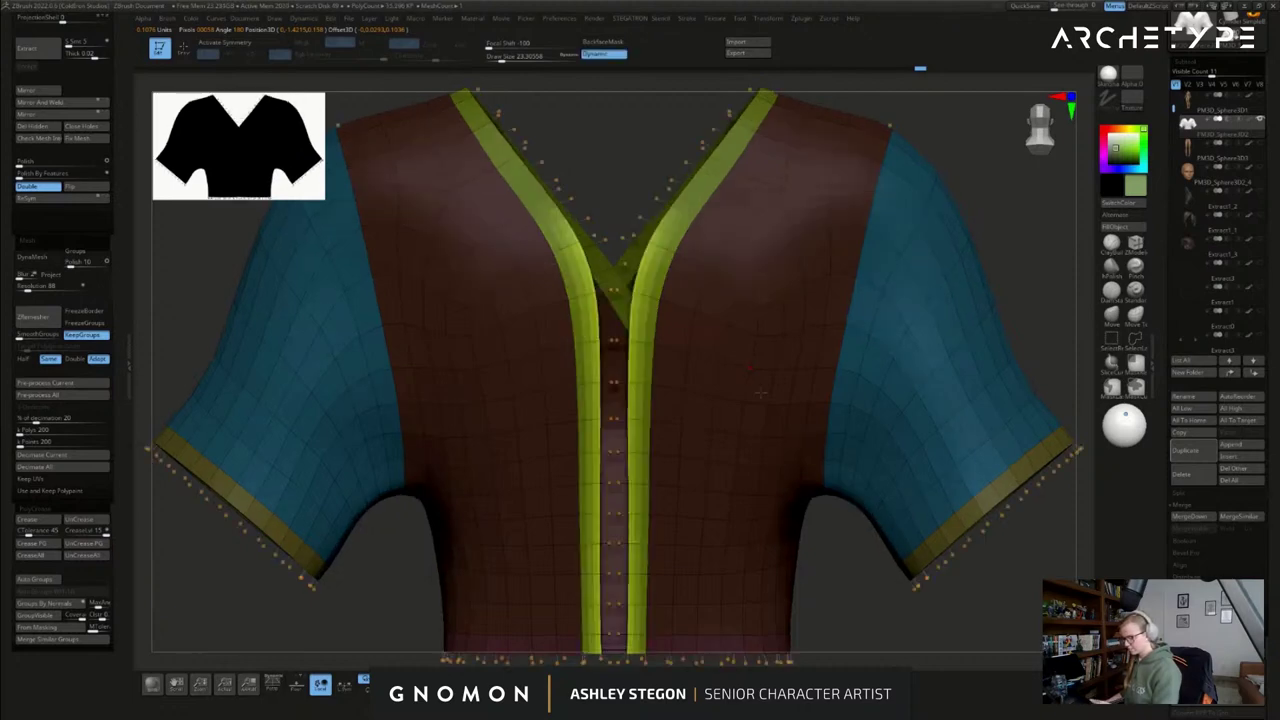
key(shift+d)
ctrl+shift+click(820, 494)
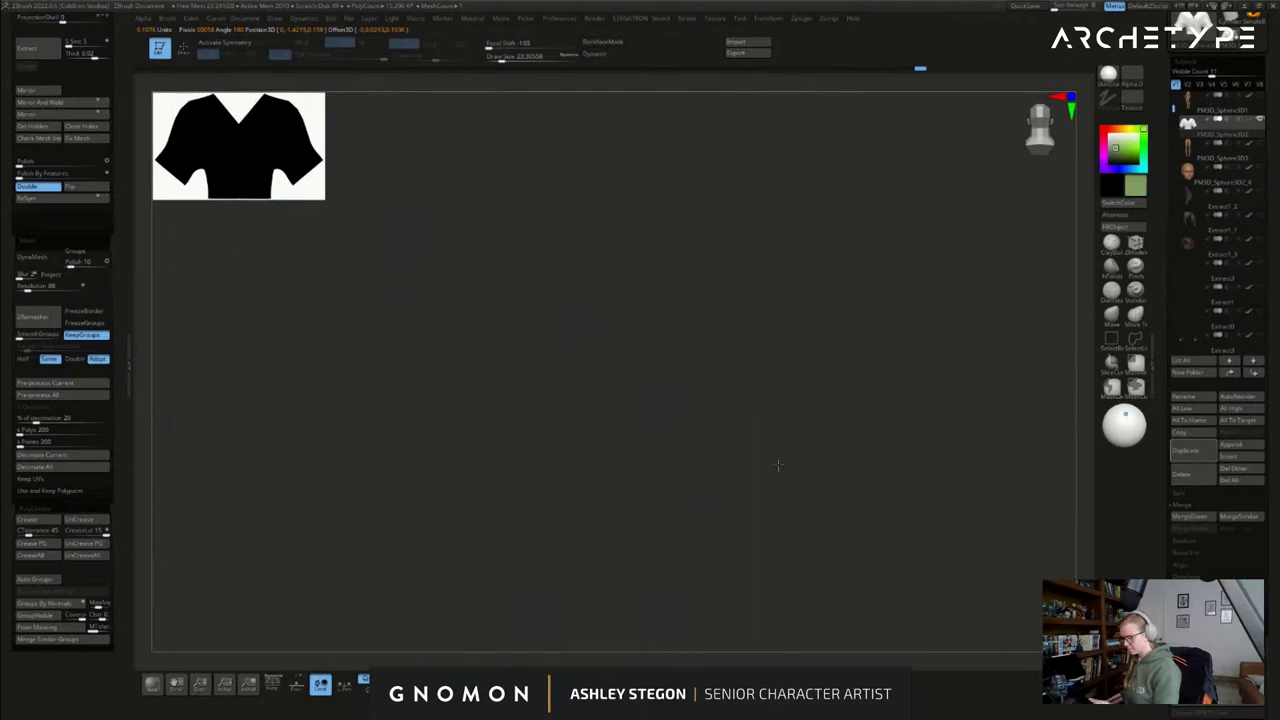
ctrl+shift+click(820, 484)
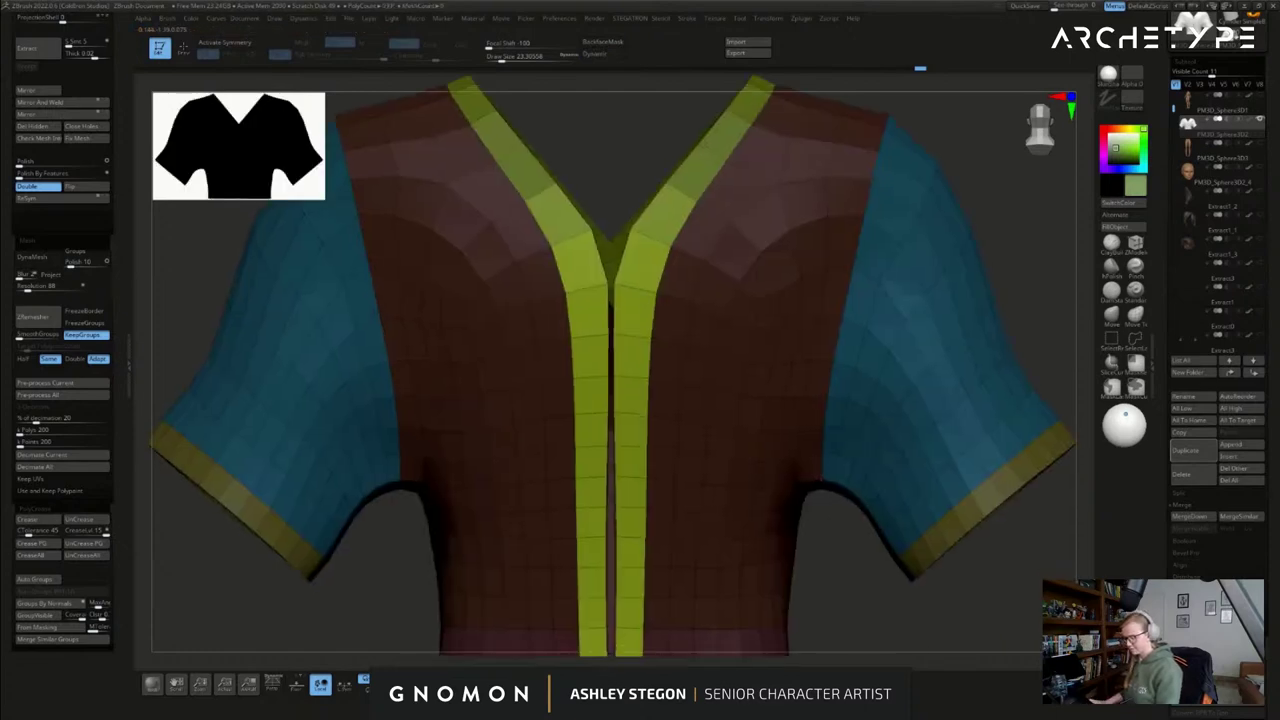
- Bring the full character into view, center the Gizmo between the unmasked back strips and isolate the shirt again
alt+drag(852, 587, 814, 477)
ctrl+shift+click(782, 386)
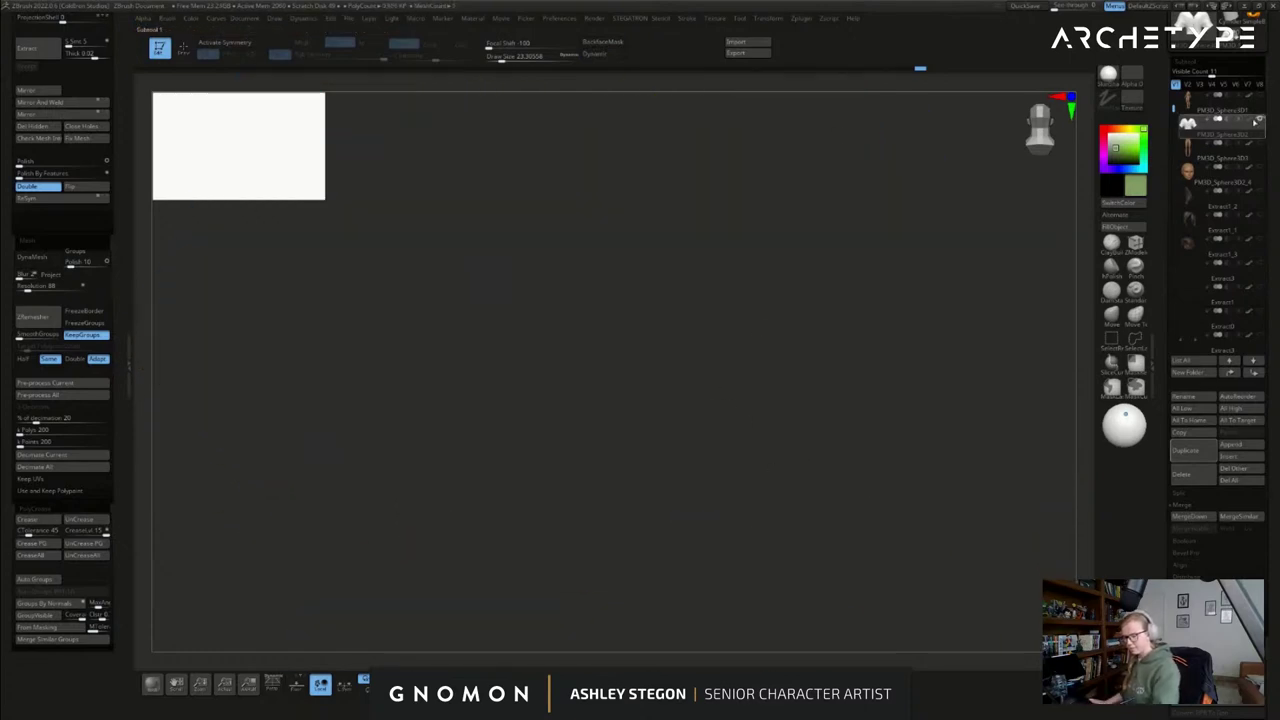
click(1259, 120)
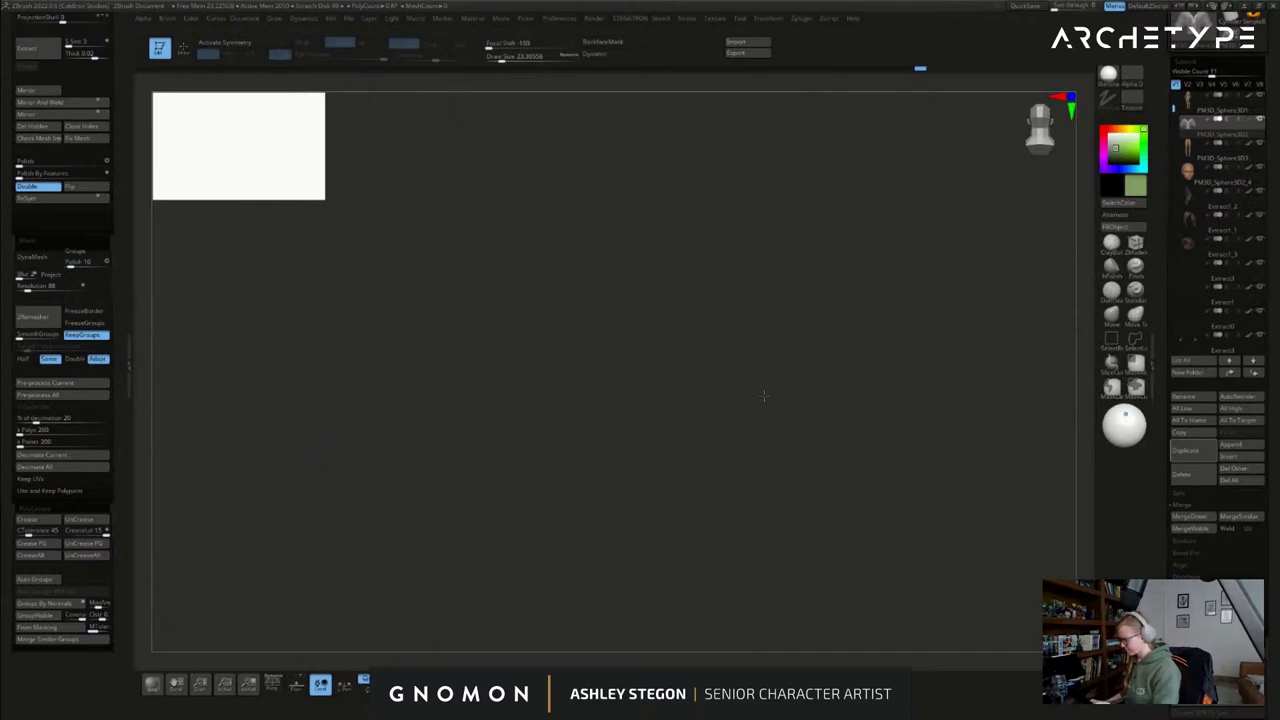
key(f)
key(f)
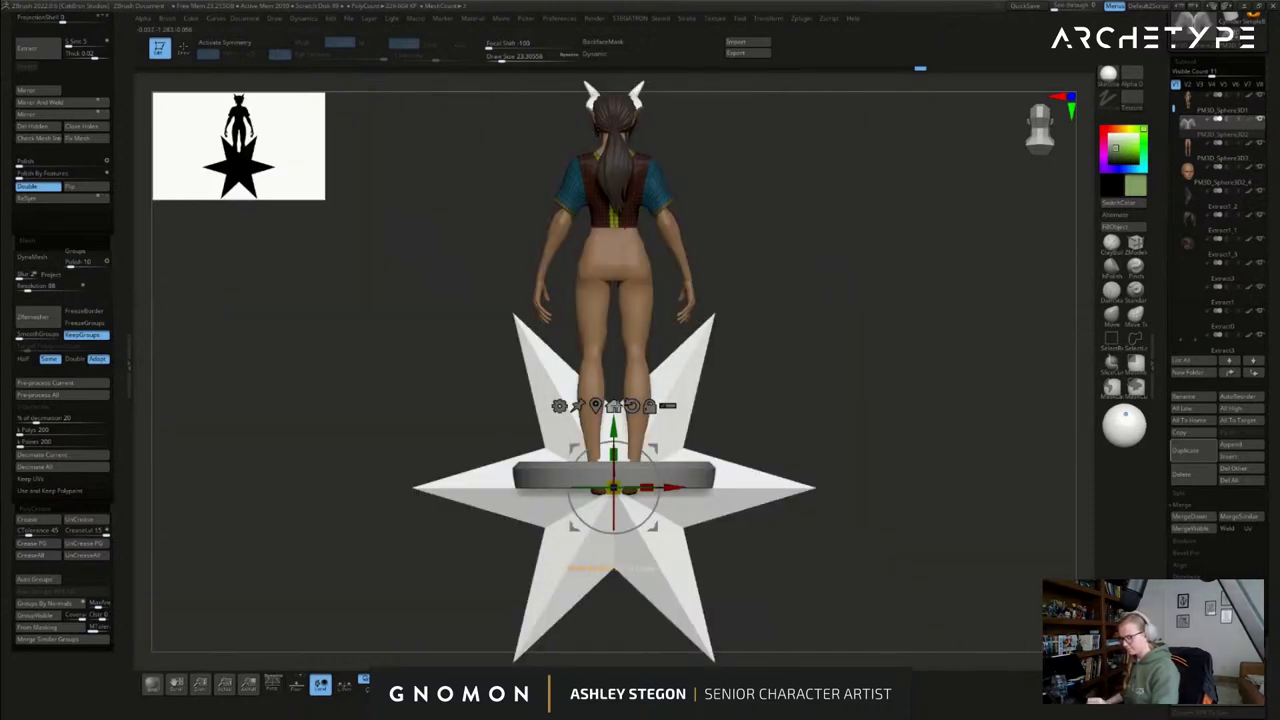
click(596, 316)
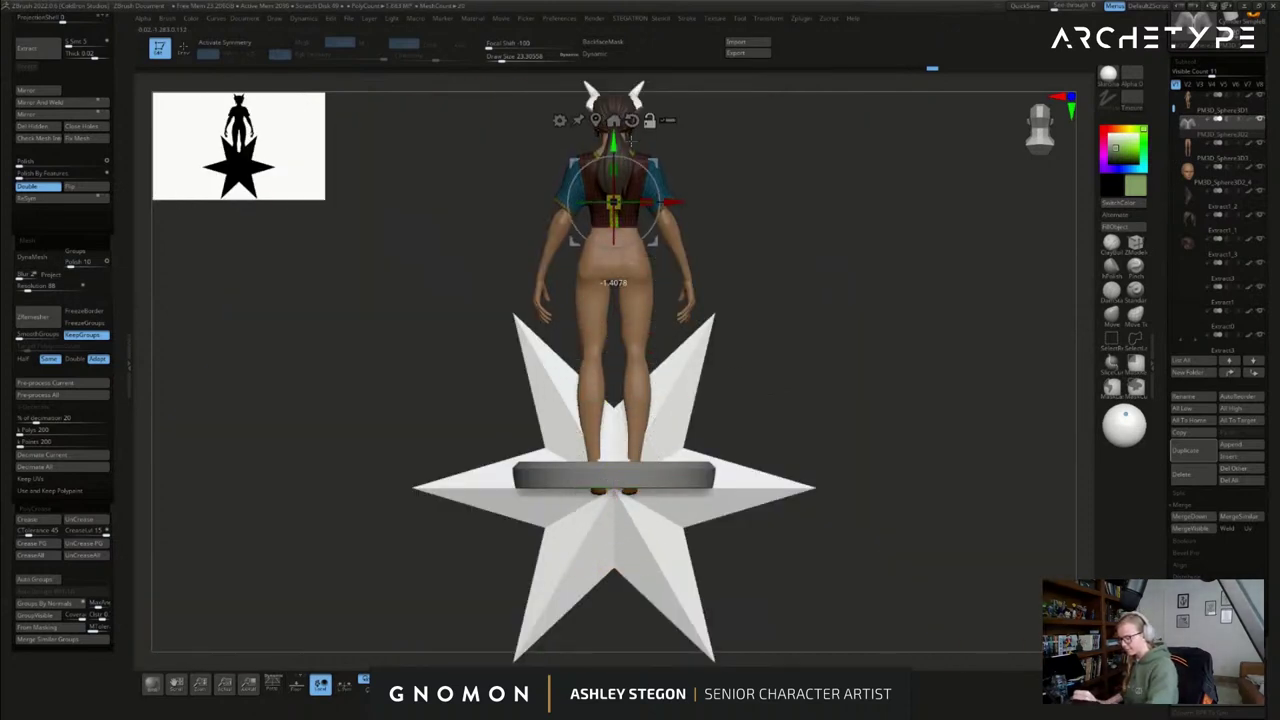
key(alt+s)
alt+drag(603, 384, 664, 410)
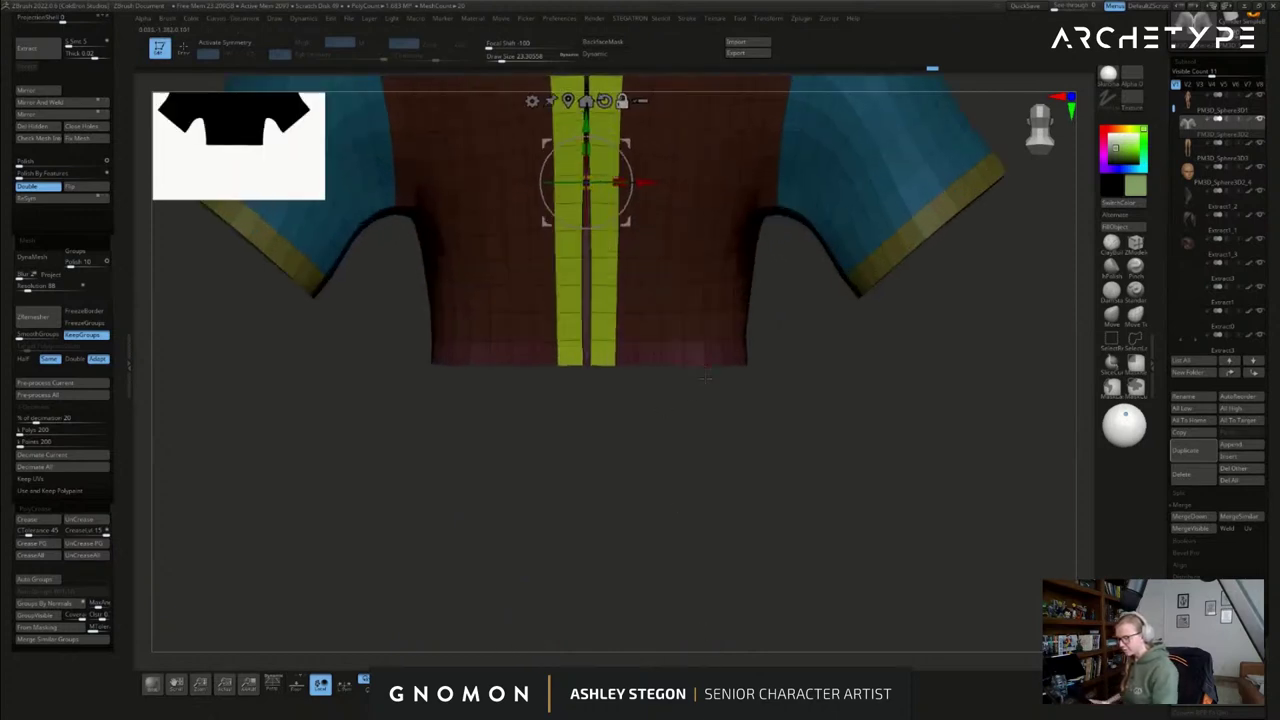
- Scale the unmasked trim strips together horizontally to close the center-back gap, and clear the mask
drag(613, 450, 465, 485)
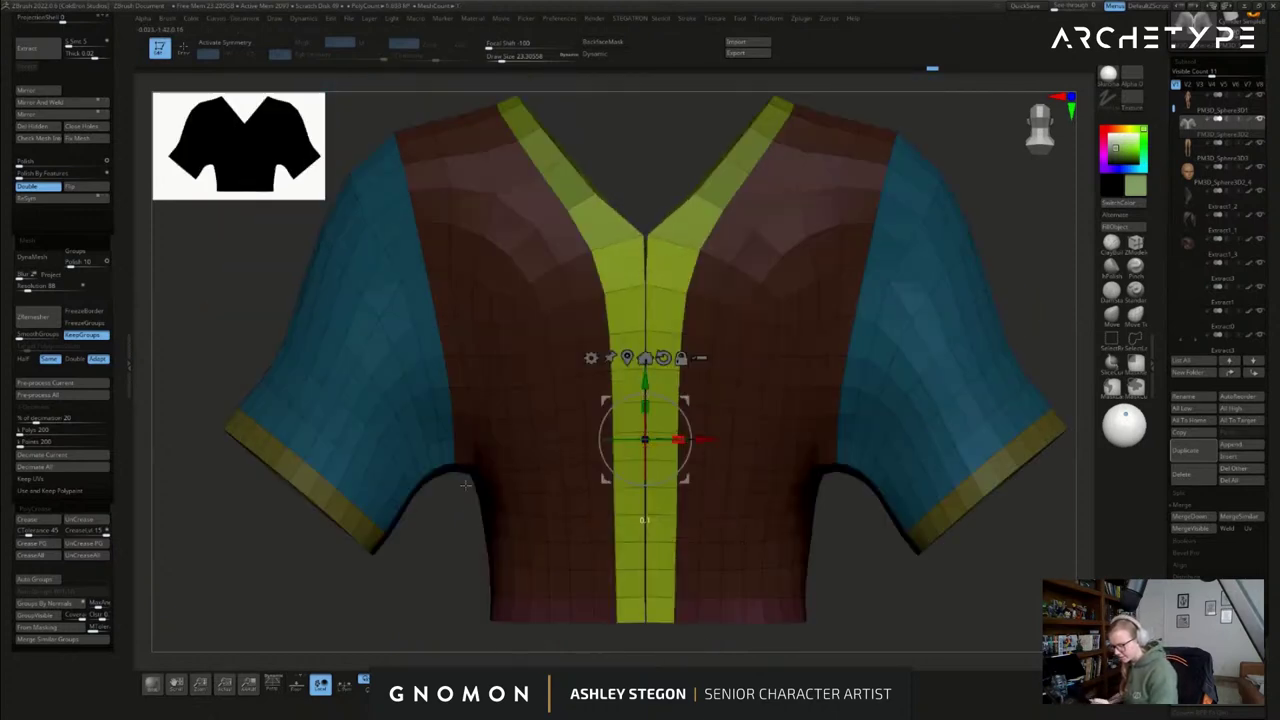
drag(679, 444, 473, 489)
drag(678, 441, 634, 452)
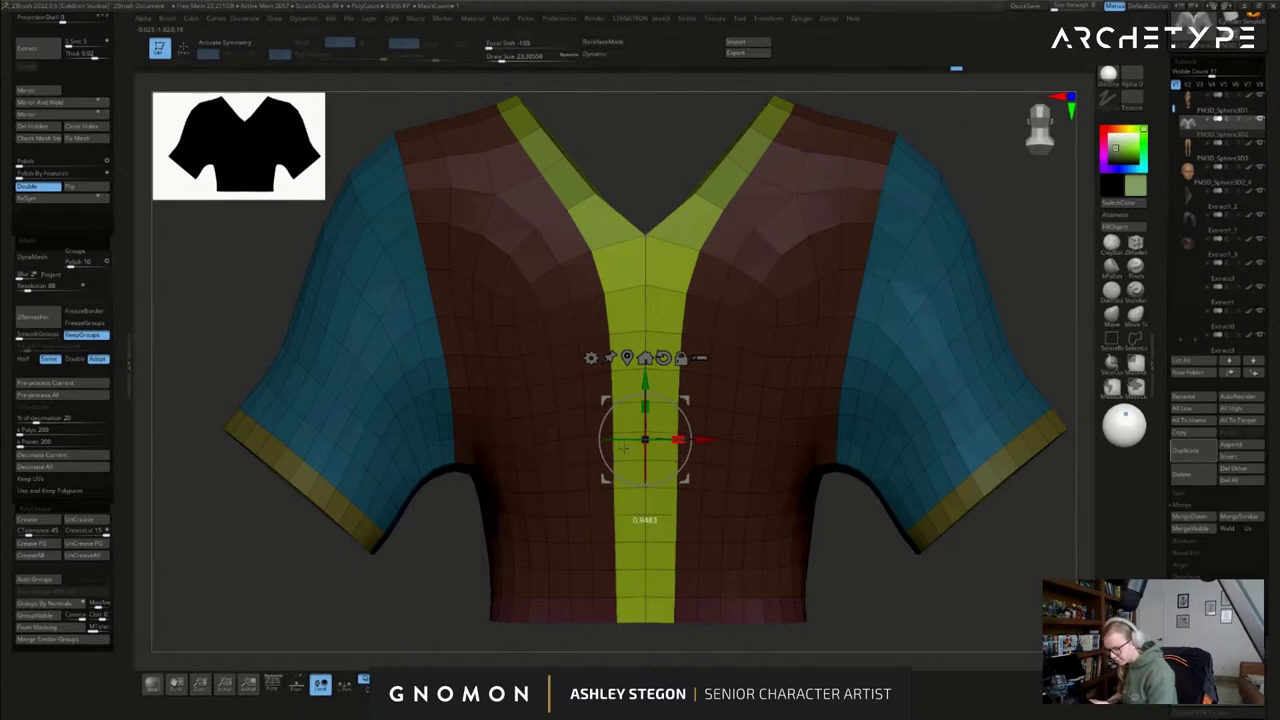
drag(678, 441, 614, 451)
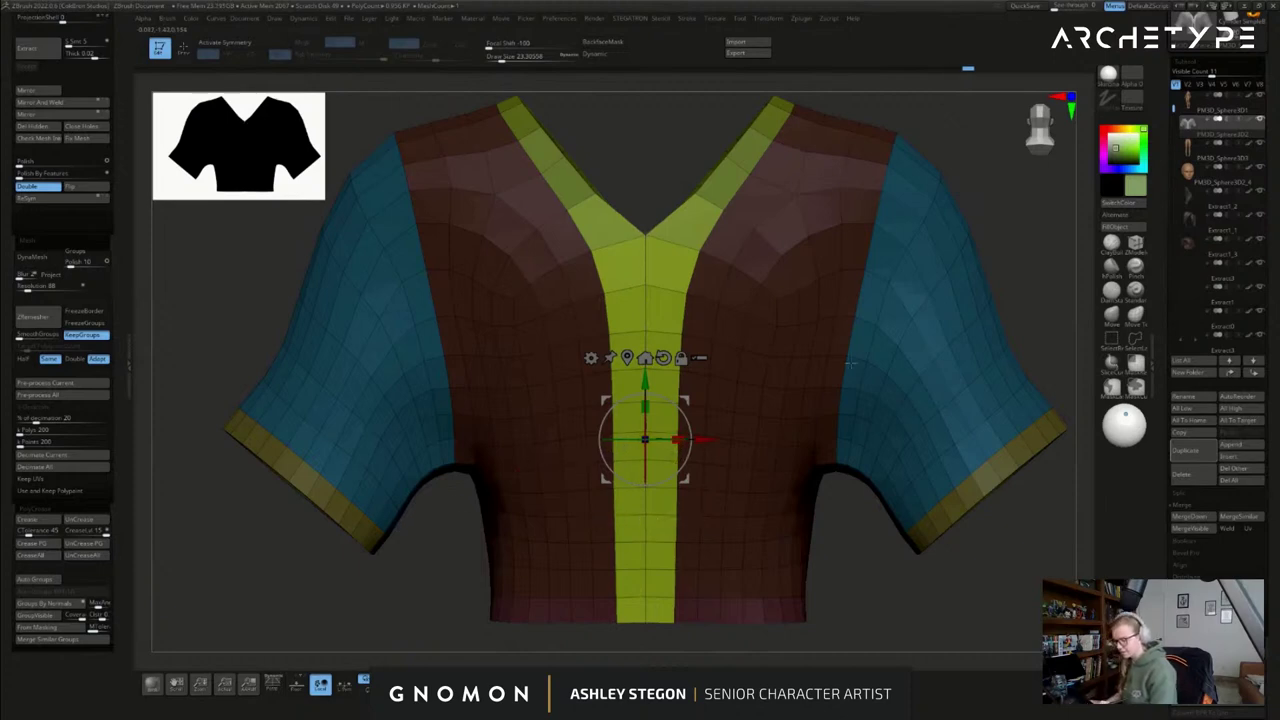
key(q)
ctrl+drag(1008, 254, 999, 262)
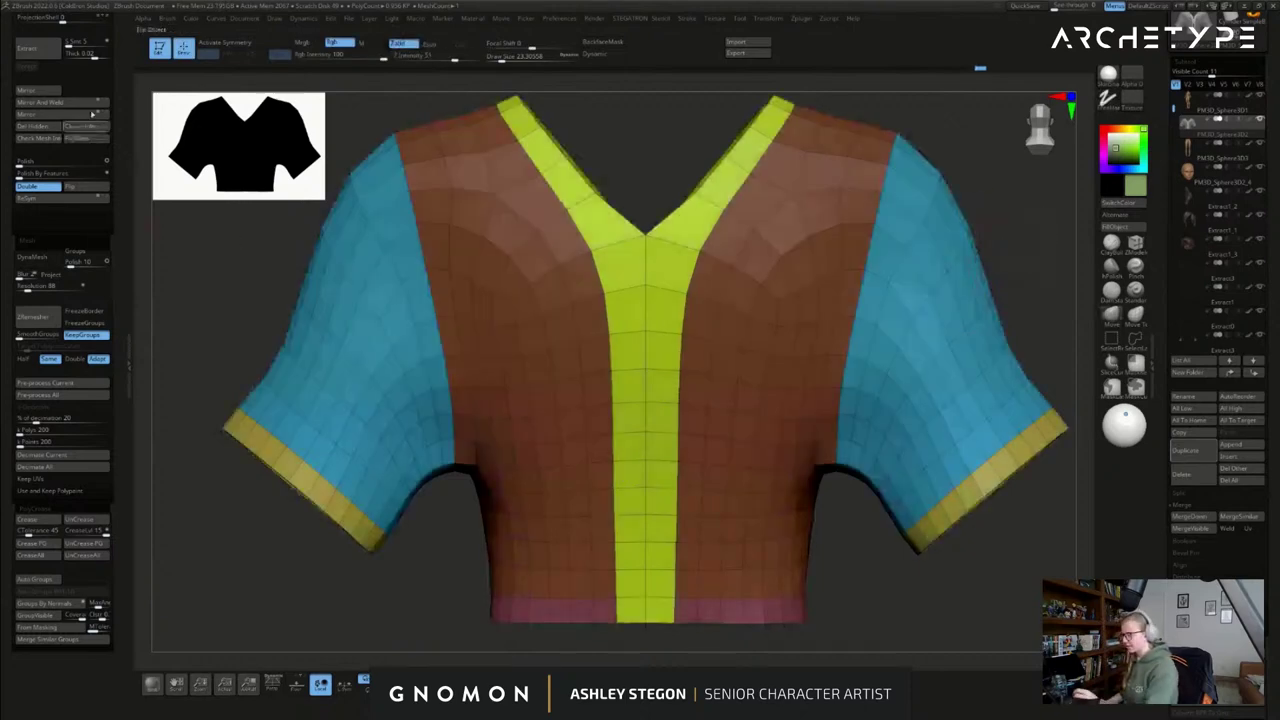
- Weld the meeting points along the center-back seam and check the seam with Dynamic Subdivision
click(78, 104)
right_drag(676, 226, 1118, 411)
drag(1232, 560, 1232, 378)
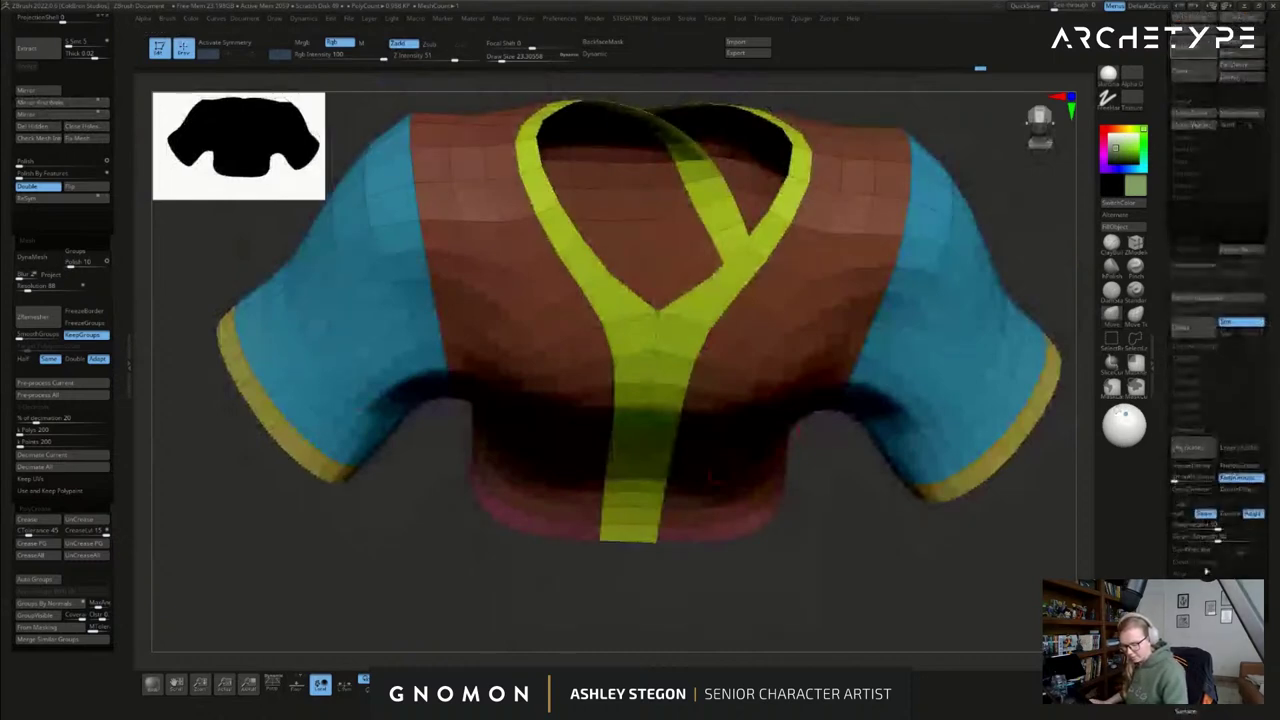
drag(1206, 571, 1195, 440)
click(1192, 417)
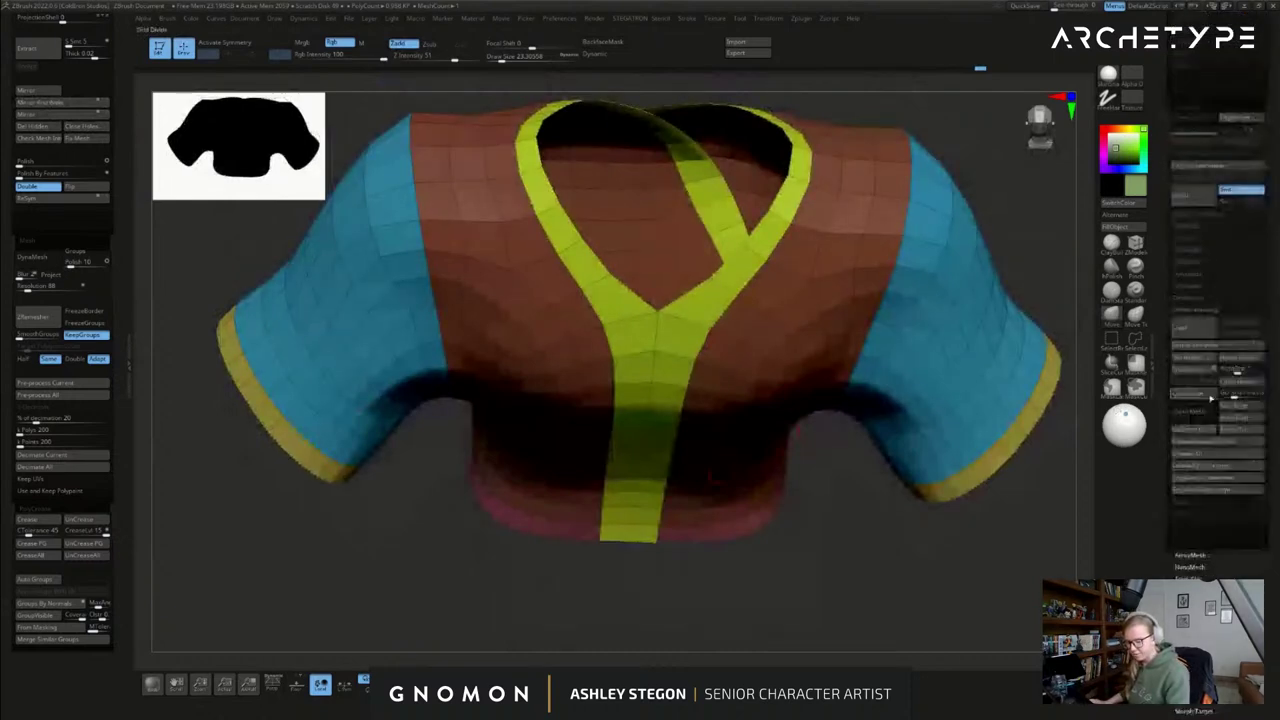
key(shift+f)
key(shift+f)
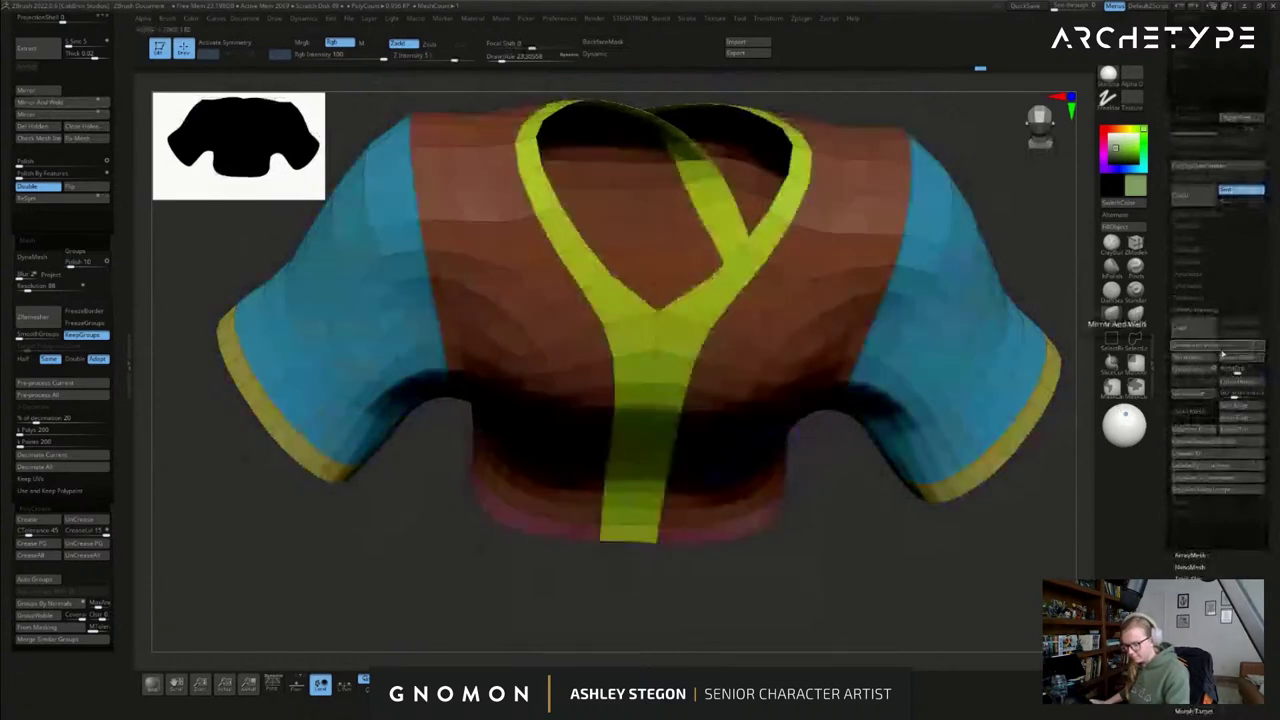
key(d)
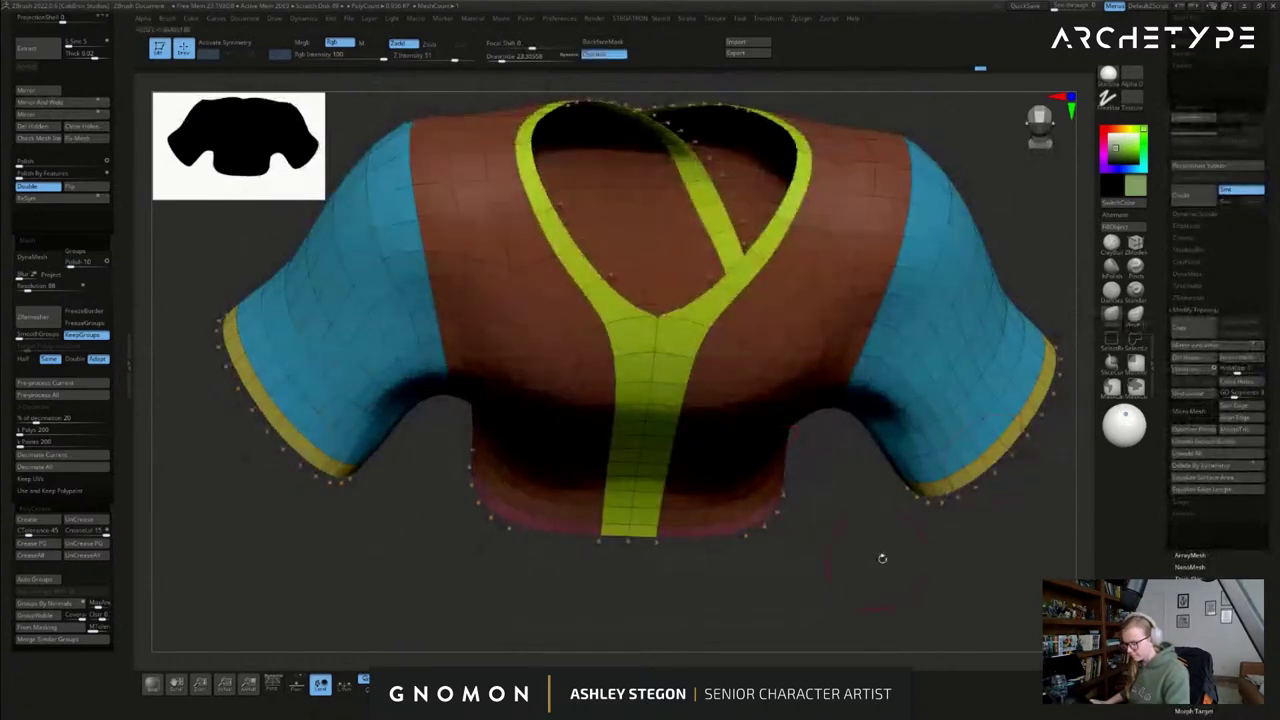
drag(882, 558, 664, 360)
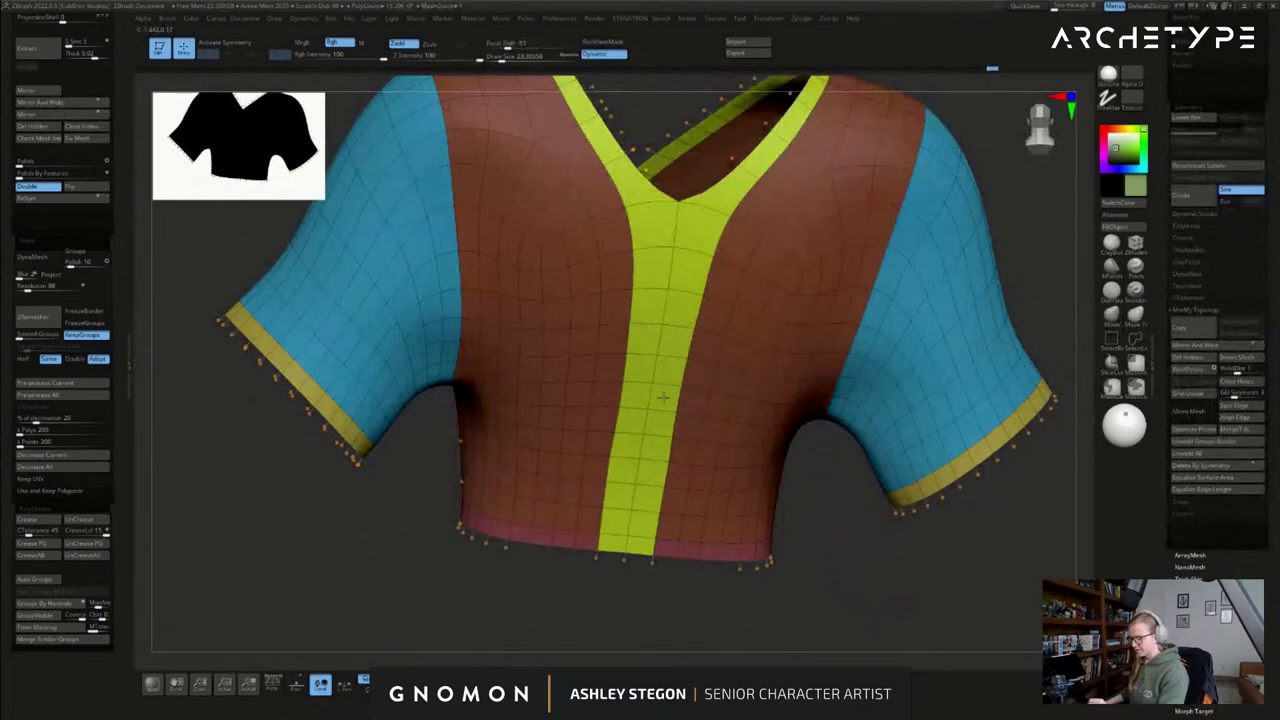
- Turn on X symmetry, resize the brush and adjust the trim around the V-shaped back neckline
key(x)
key(s)
drag(692, 372, 700, 372)
right_drag(690, 312, 708, 402)
shift+right_drag(690, 200, 722, 312)
key(shift+f)
key(shift+f)
drag(725, 316, 760, 275)
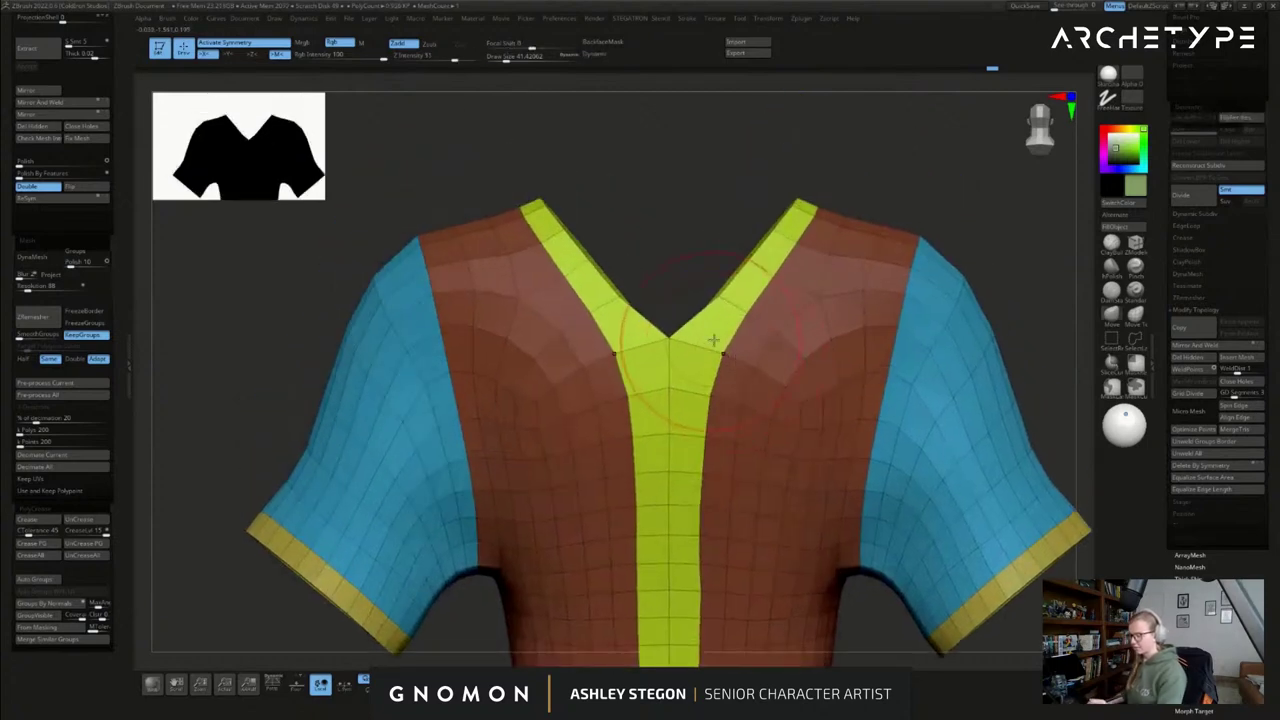
right_drag(760, 275, 695, 345)
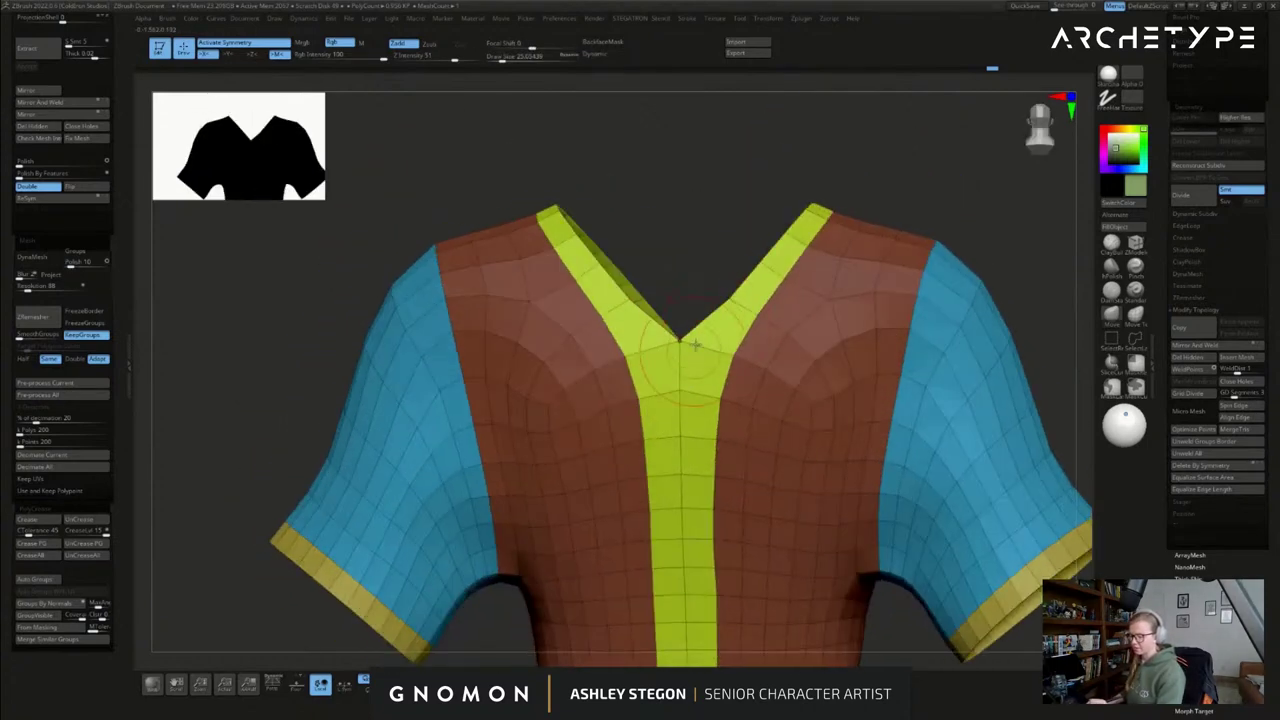
drag(691, 283, 787, 219)
drag(638, 228, 863, 252)
drag(945, 291, 918, 303)
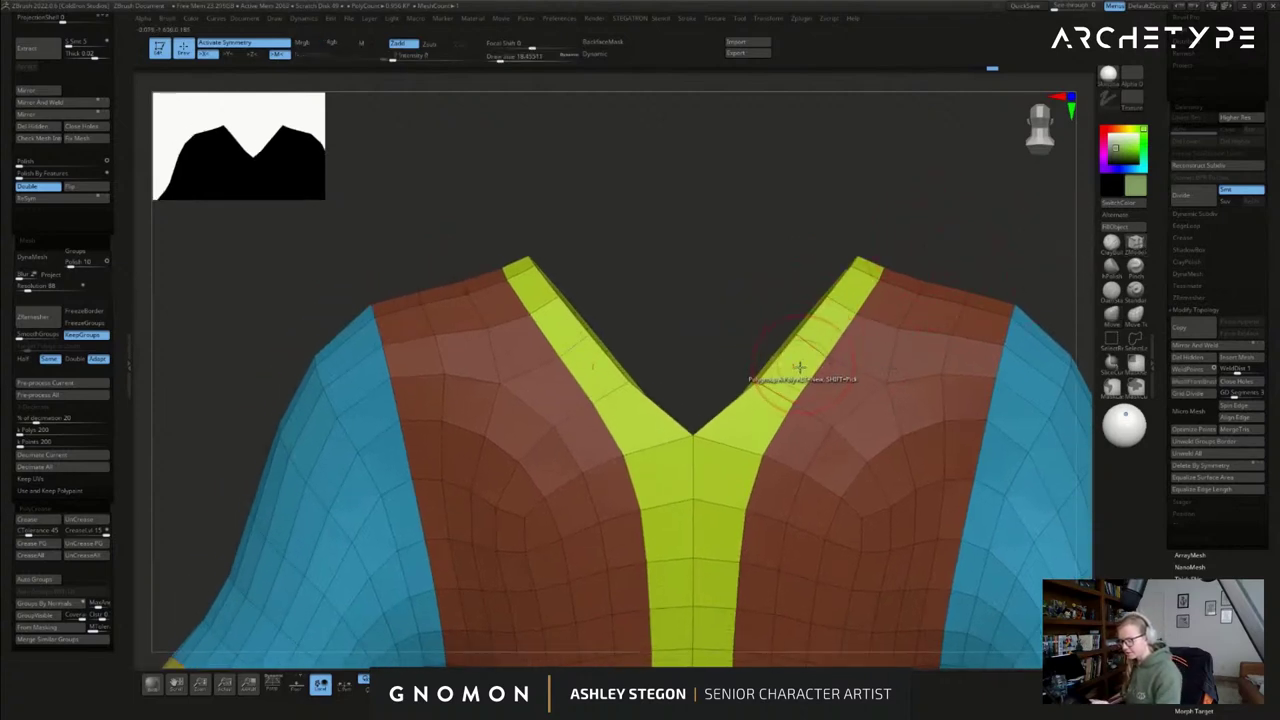
- Set the ZModeler polygon action to Delete with A Single Poly and delete the trim polygons beside the back V
key(space)
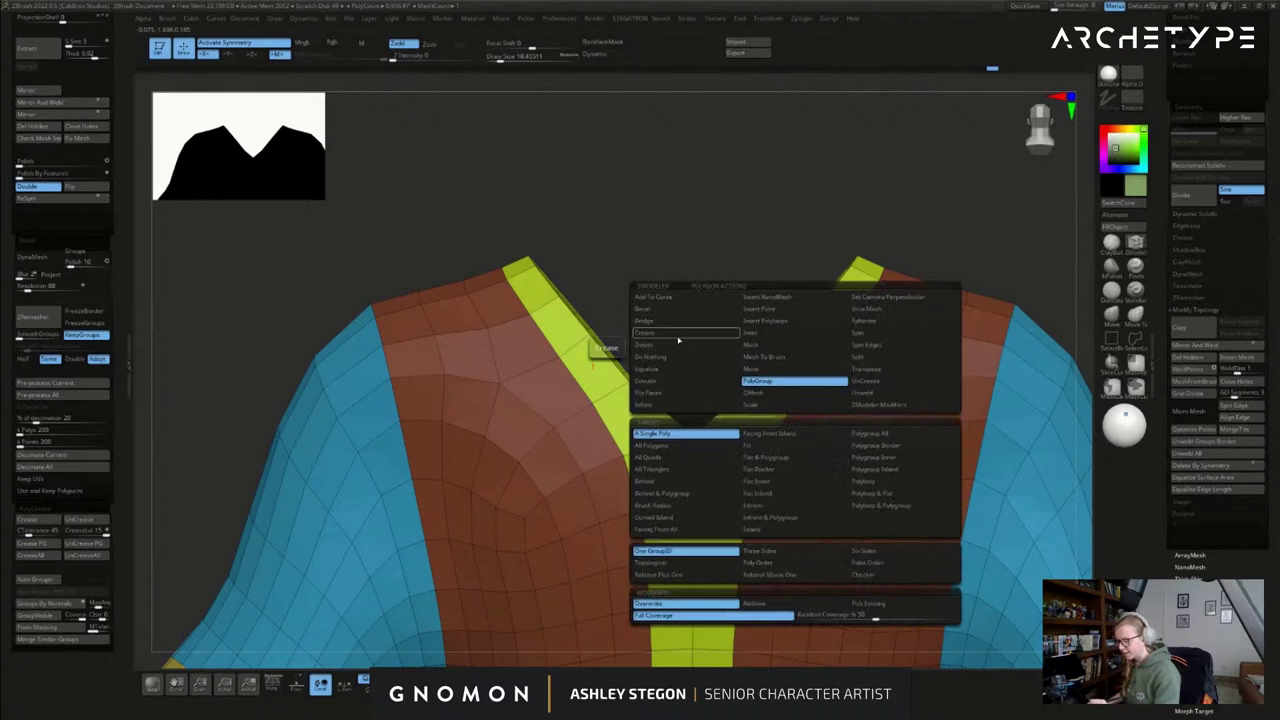
click(677, 348)
click(794, 377)
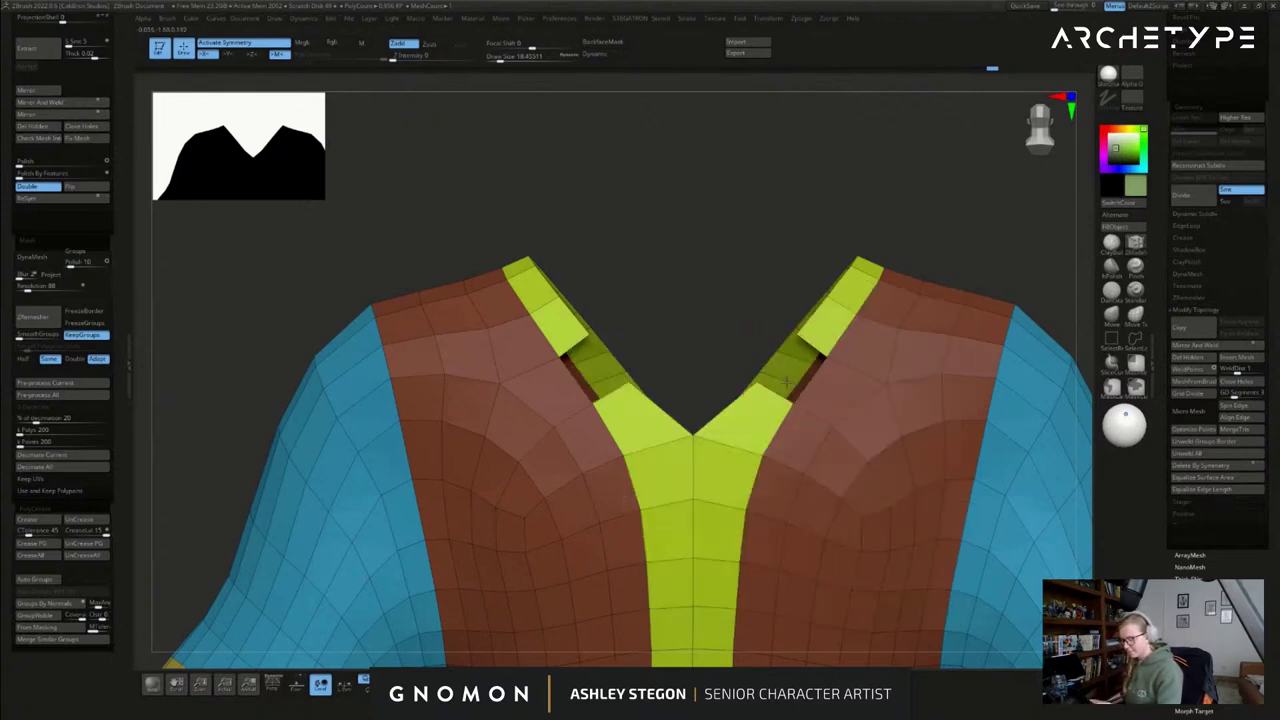
click(754, 420)
right_drag(808, 346, 822, 324)
- Bridge the open trim ends across the back of the neck using the ZModeler edge action
key(space)
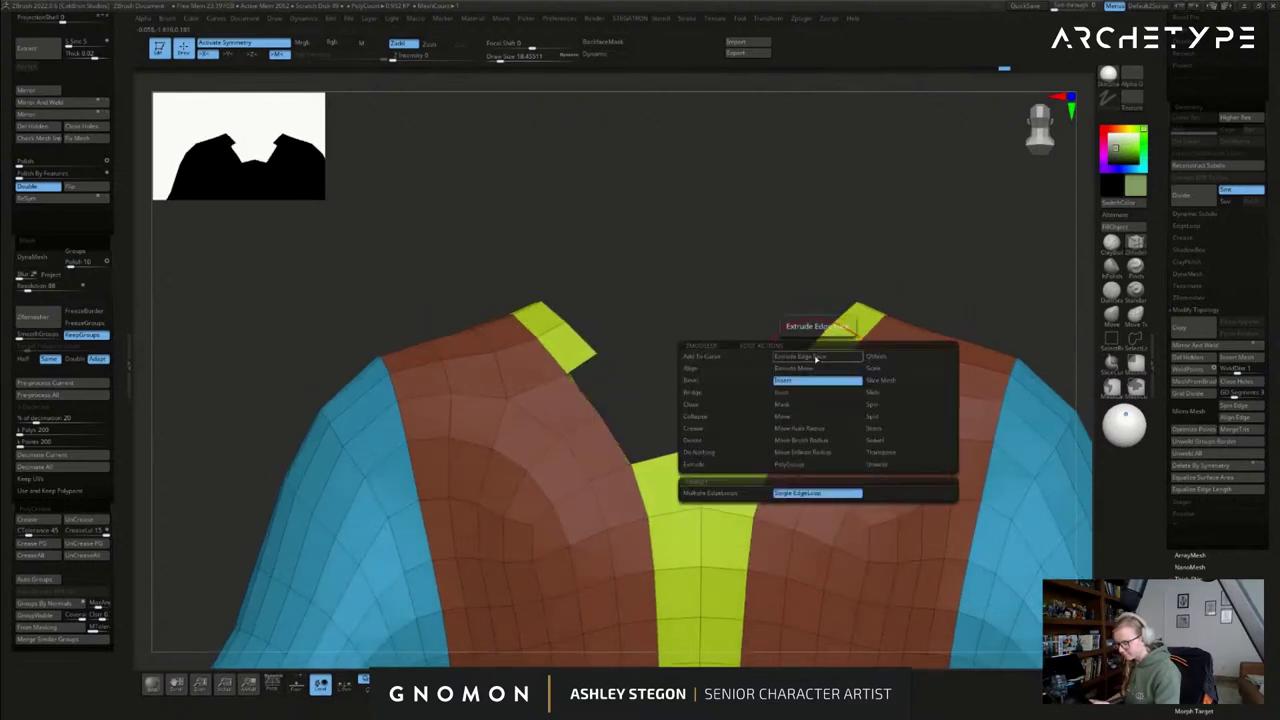
click(721, 394)
click(818, 359)
click(585, 360)
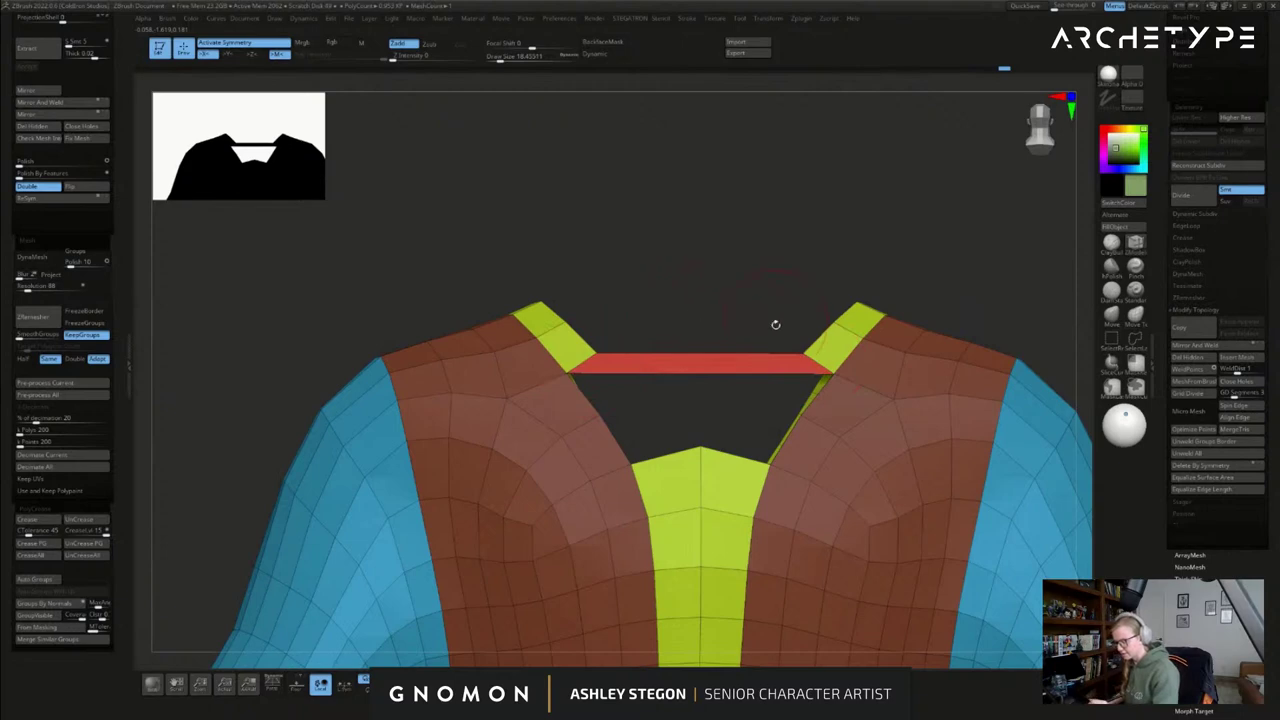
right_drag(774, 320, 768, 348)
- Set the edge action to Insert with Multiple EdgeLoops and add a center edge loop to the neck bridge
key(space)
click(731, 398)
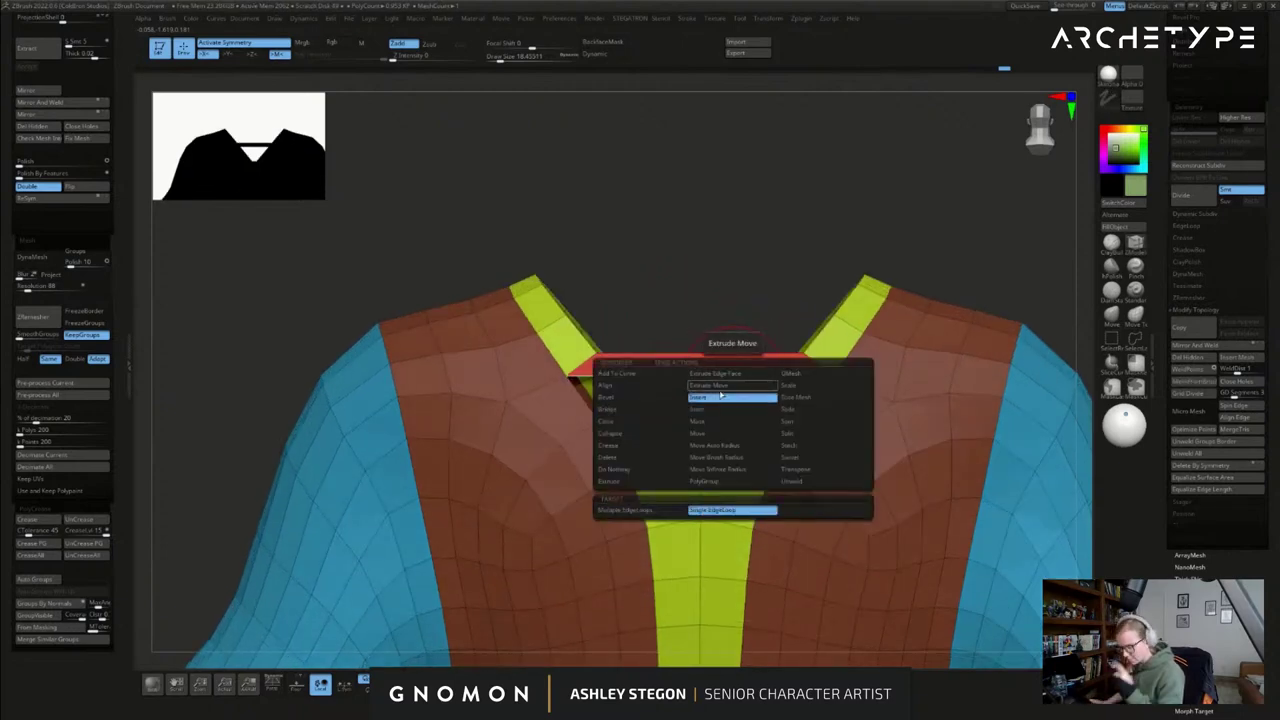
key(space)
click(672, 511)
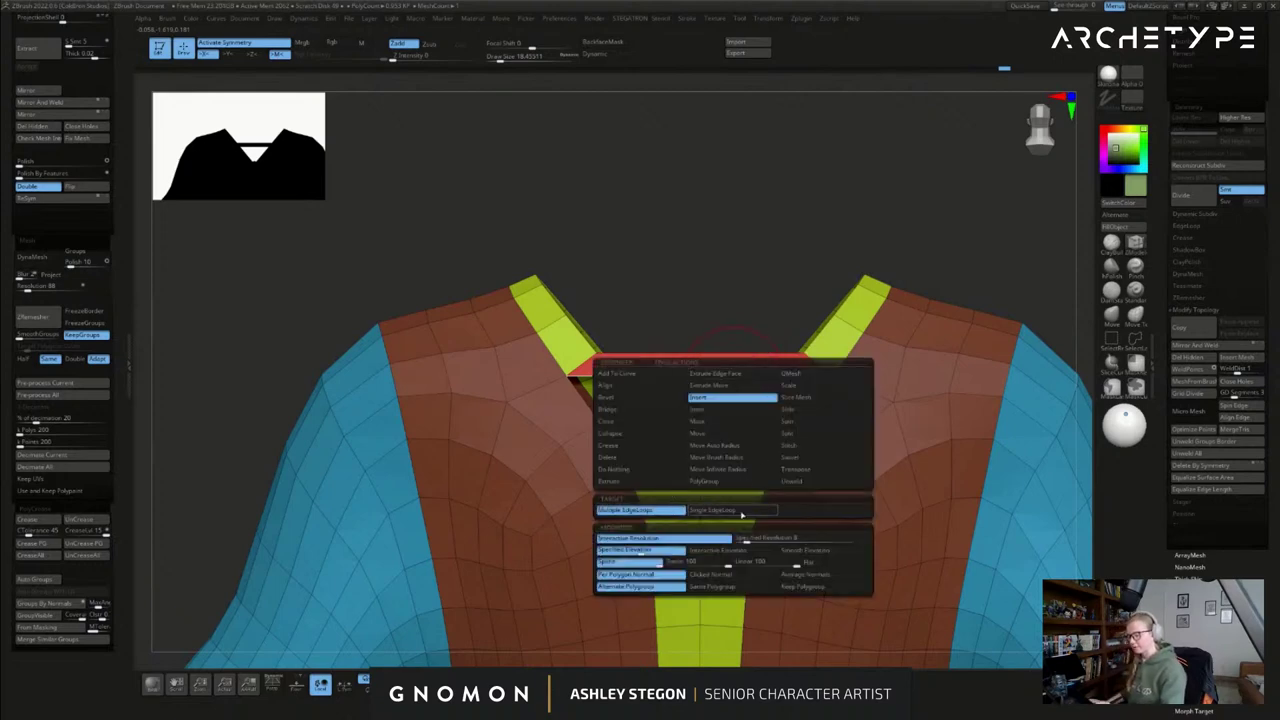
click(742, 538)
click(714, 375)
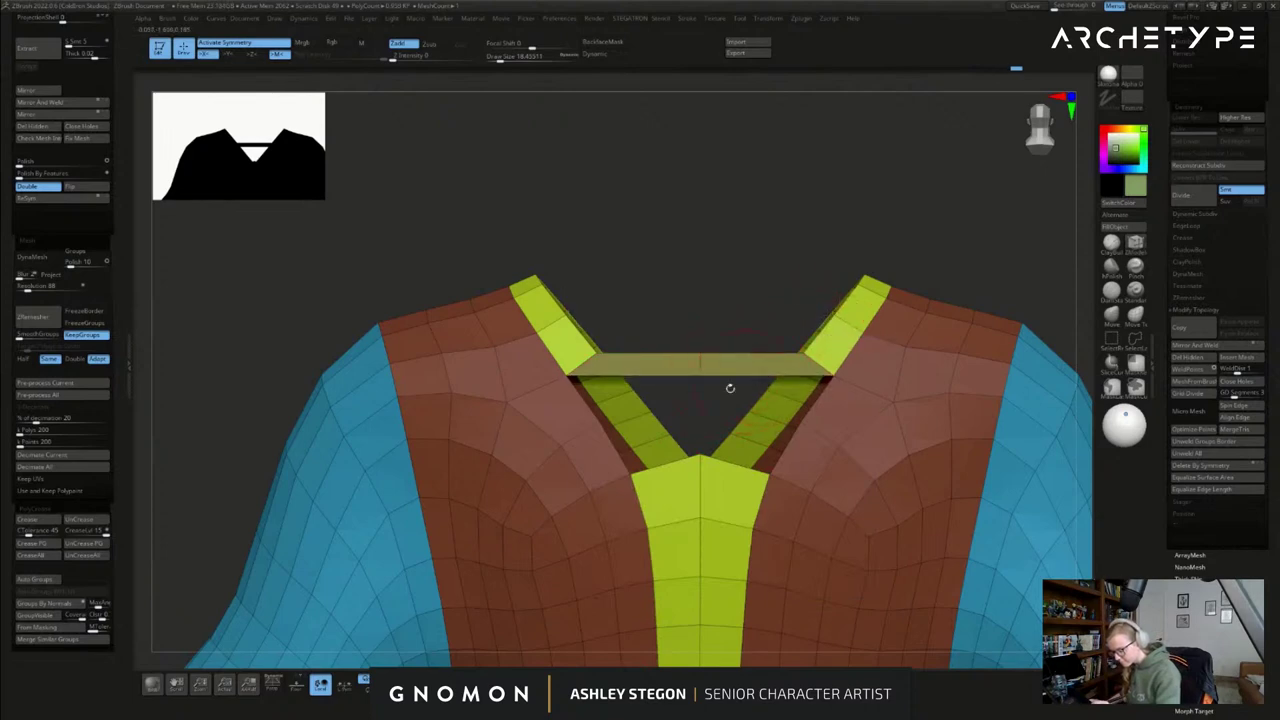
- Bridge the neck strip down to the top of the center-back trim and insert an edge loop across the new faces
key(space)
click(645, 405)
click(735, 372)
click(728, 462)
key(space)
click(703, 409)
click(708, 409)
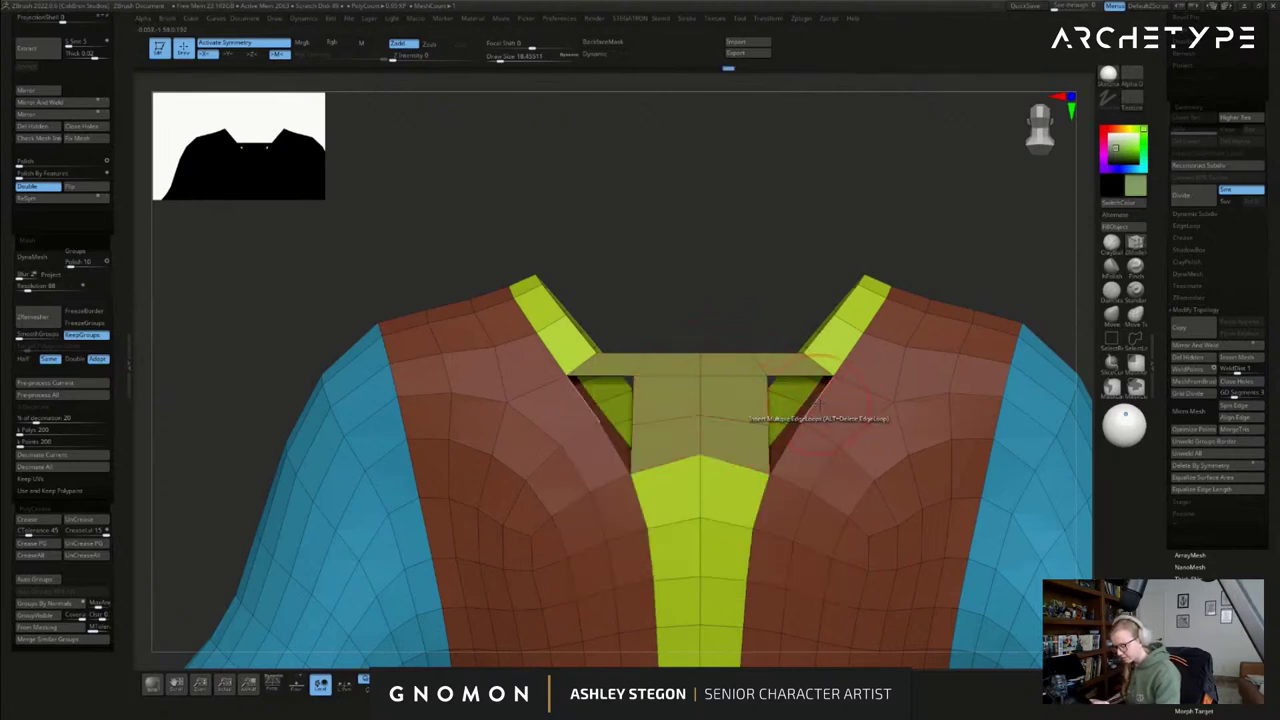
- Bridge the open edges on both sides of the new center panel to fill the remaining gaps
key(space)
click(723, 422)
click(818, 403)
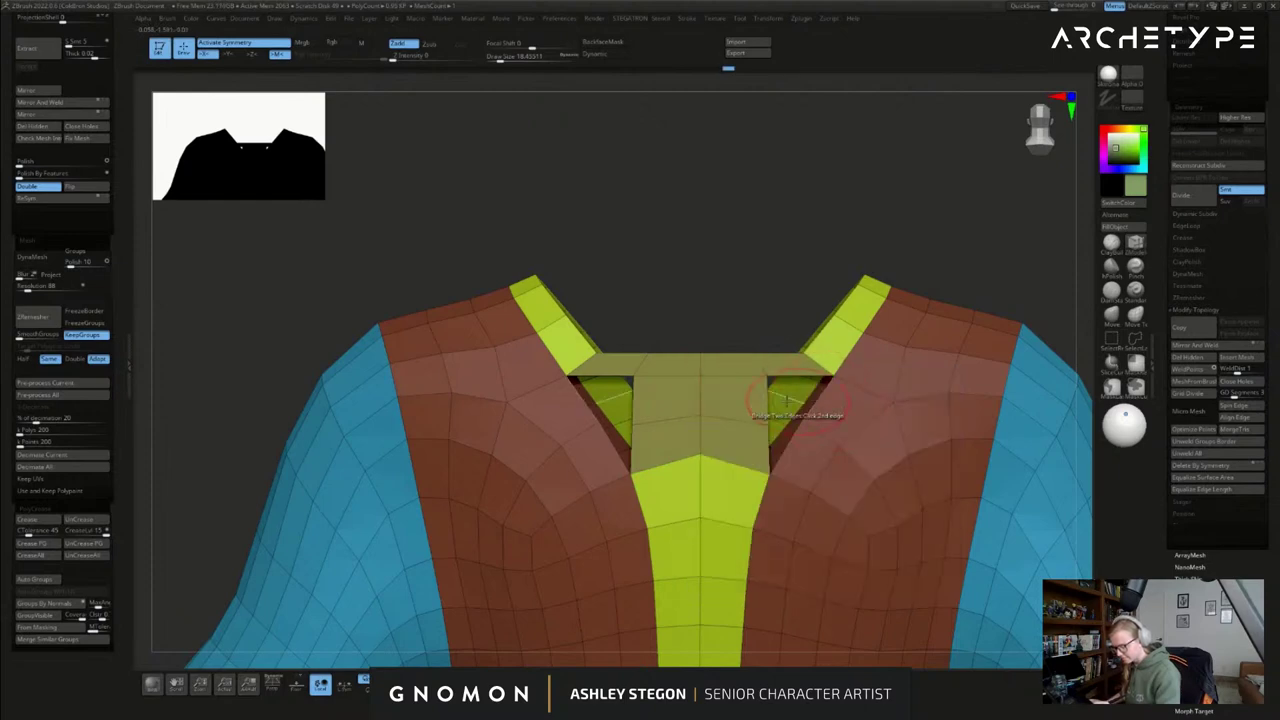
click(775, 403)
click(789, 446)
click(768, 447)
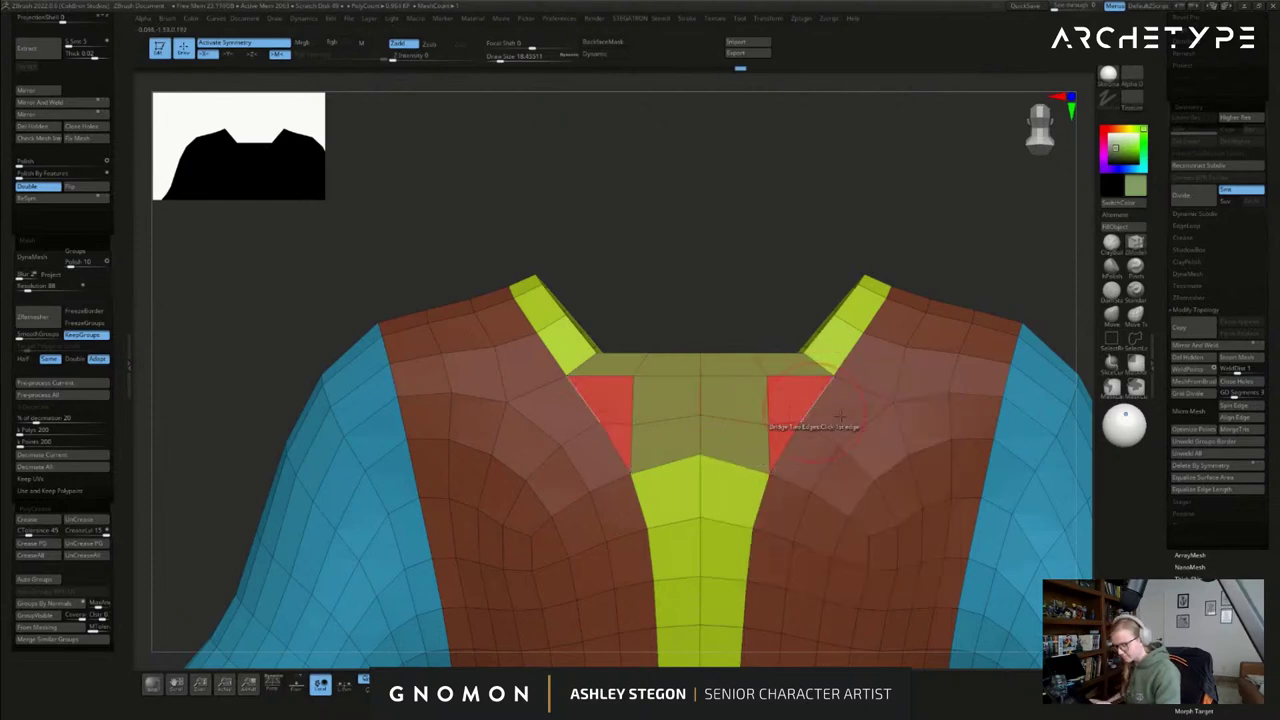
- Set the polygon action to PolyGroup, pick the neckline trim's group and assign it to the strip across the back neck
key(space)
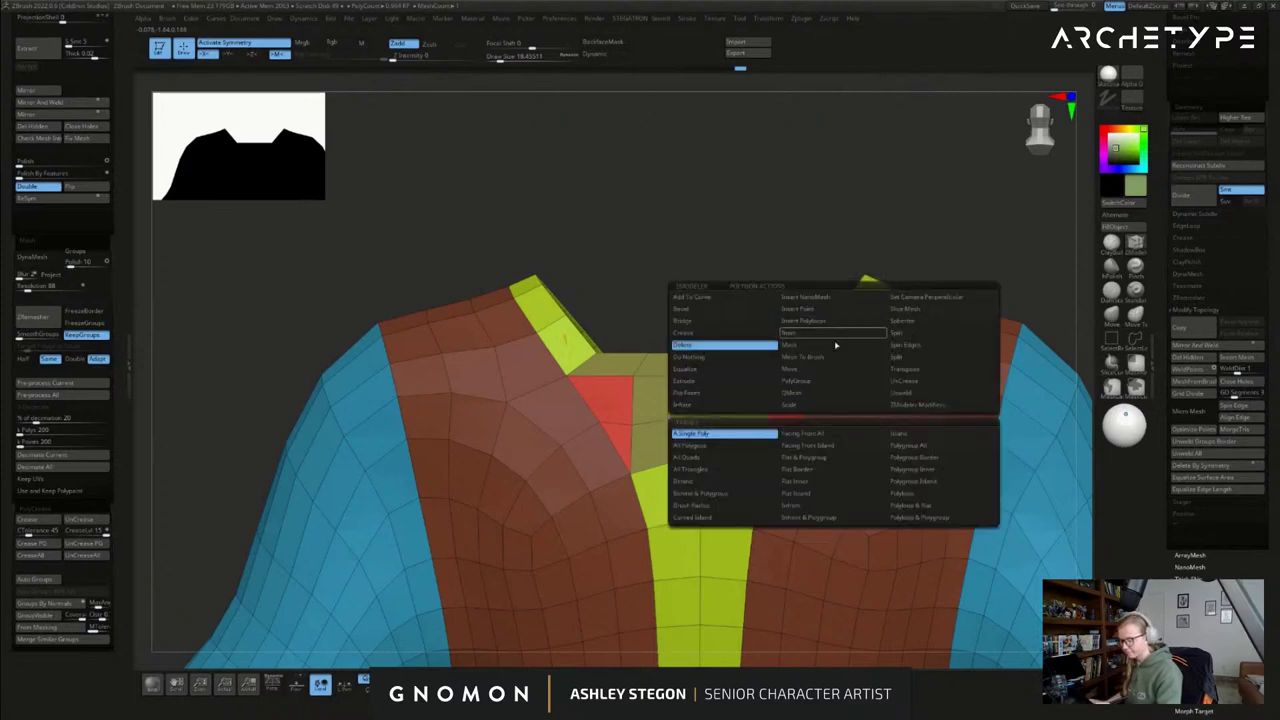
click(810, 384)
shift+click(834, 346)
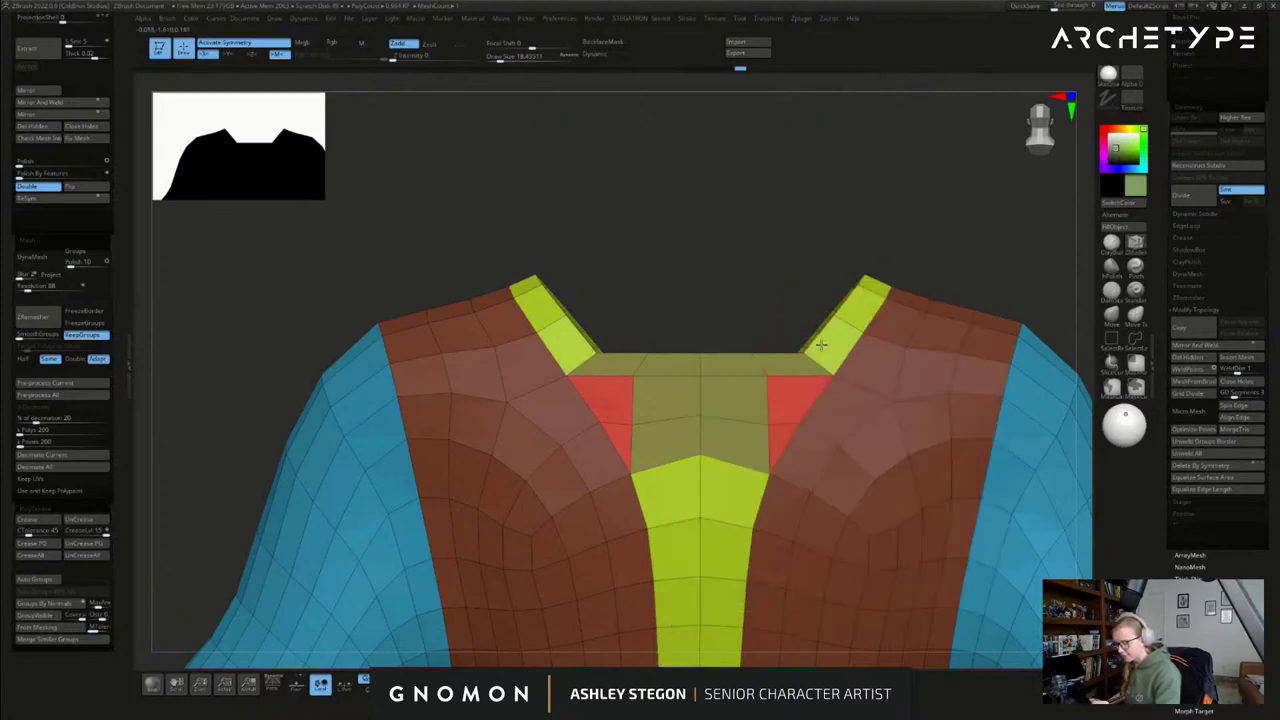
click(795, 363)
click(753, 362)
- Assign the torso polygroup to the center-back panel and fillers, and the hem polygroup to the center hem faces
mouse_move(790, 398)
alt+mouse_down()
mouse_move(739, 451)
mouse_move(743, 404)
alt+mouse_up()
shift+click(784, 494)
alt+right_drag(786, 495, 812, 243)
alt+drag(751, 291, 748, 577)
alt+right_drag(769, 559, 796, 352)
alt+drag(781, 395, 777, 432)
click(777, 436)
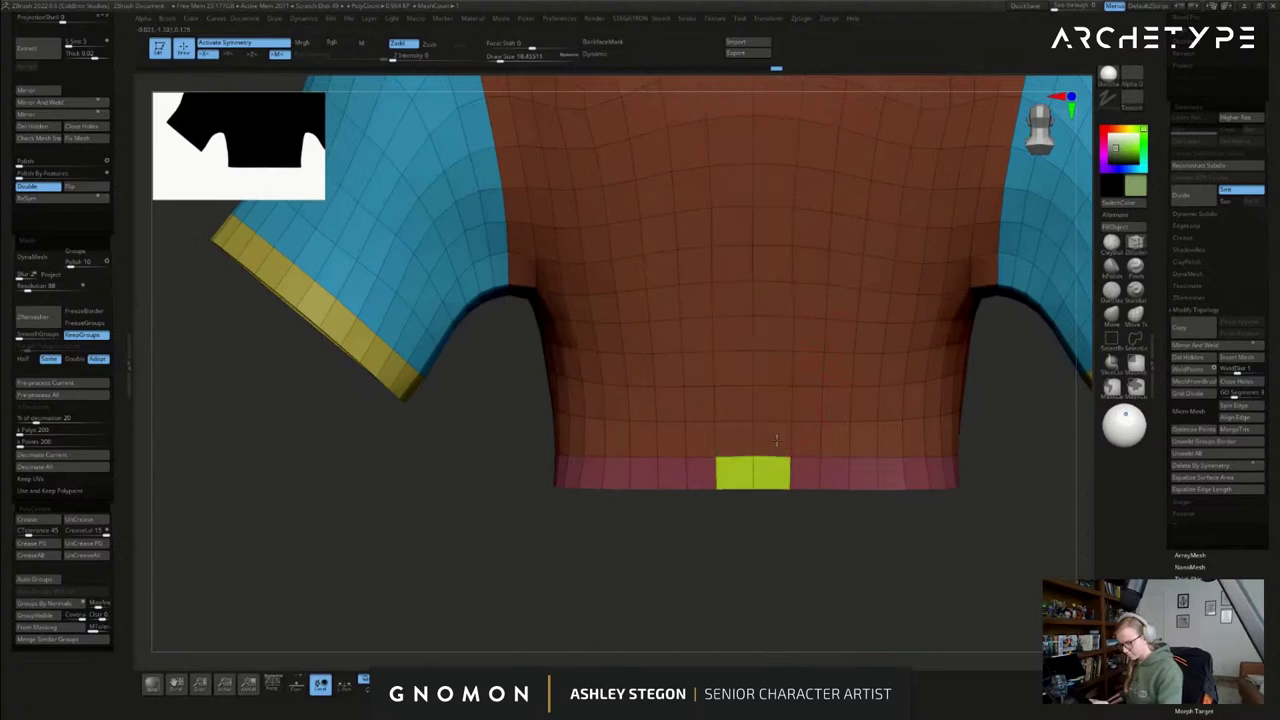
click(772, 476)
- Inspect the joined shirt from the back and front with Dynamic Subdivision, then with polygroups shown and the preview off
ctrl+right_drag(778, 476, 851, 510)
key(d)
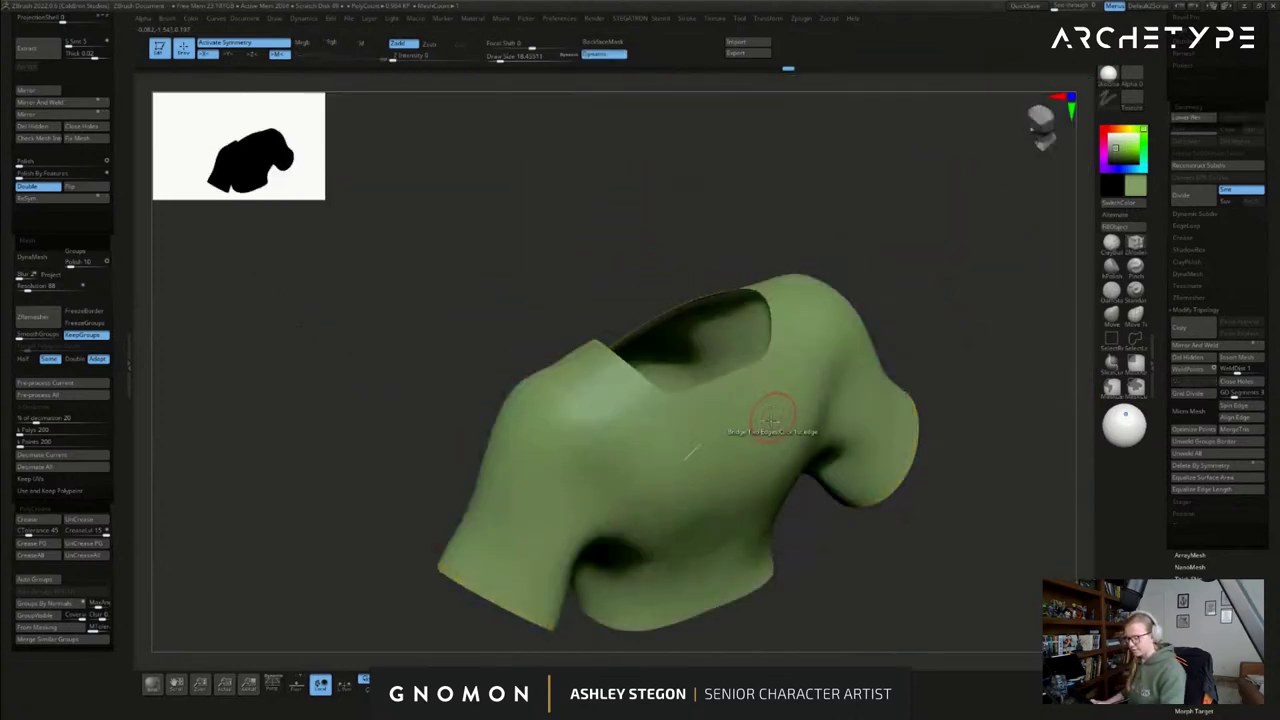
right_drag(771, 418, 868, 588)
key(shift+f)
key(shift+d)
key(shift+d)
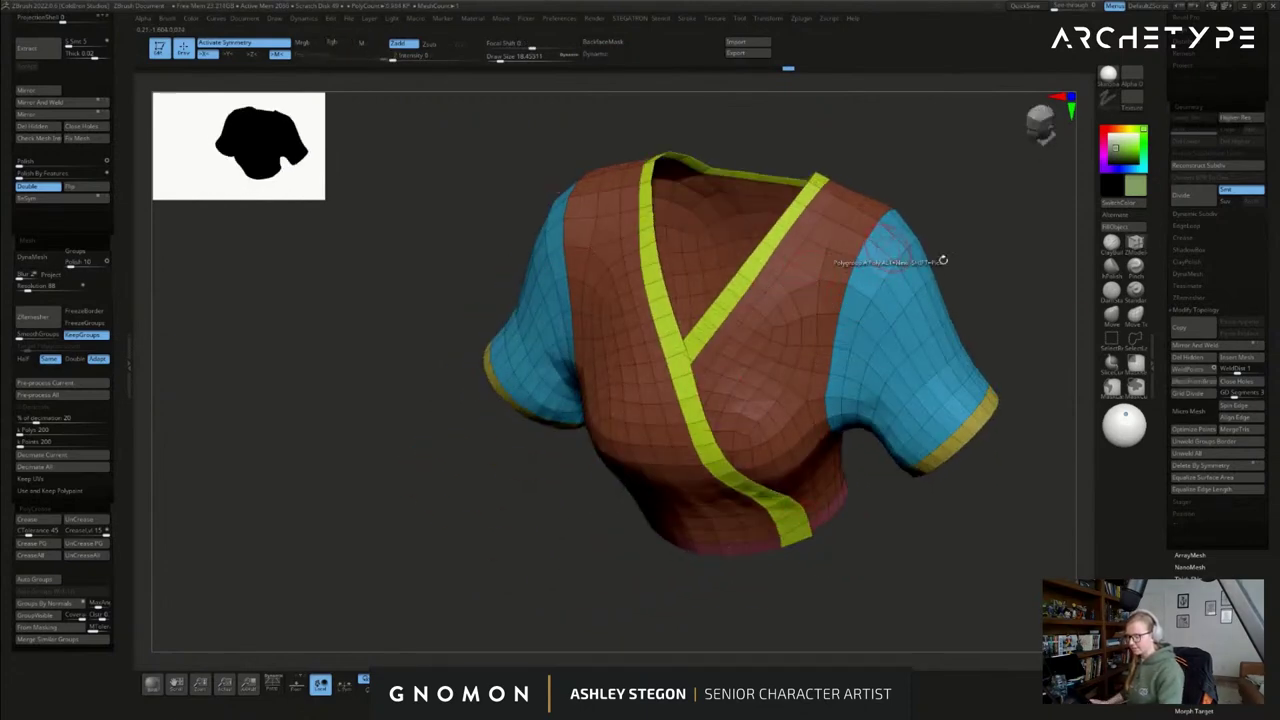
- Refine the shirt's neckline and shoulder area with the Move brush at varying brush sizes
click(1114, 318)
key(s)
drag(803, 326, 766, 323)
shift+right_drag(873, 303, 862, 296)
drag(879, 305, 866, 302)
drag(778, 242, 790, 236)
key(ctrl+z)
right_drag(883, 249, 949, 260)
right_drag(850, 273, 851, 302)
key([)
mouse_move(884, 277)
mouse_down()
mouse_move(884, 266)
mouse_move(953, 259)
mouse_move(884, 258)
mouse_move(914, 253)
mouse_move(912, 240)
mouse_up()
key(s)
- Try to pull the wrap's lower front hem corner outward with a larger Move brush, and undo the stroke
right_drag(900, 314, 906, 391)
right_drag(802, 556, 920, 560)
right_drag(810, 553, 808, 410)
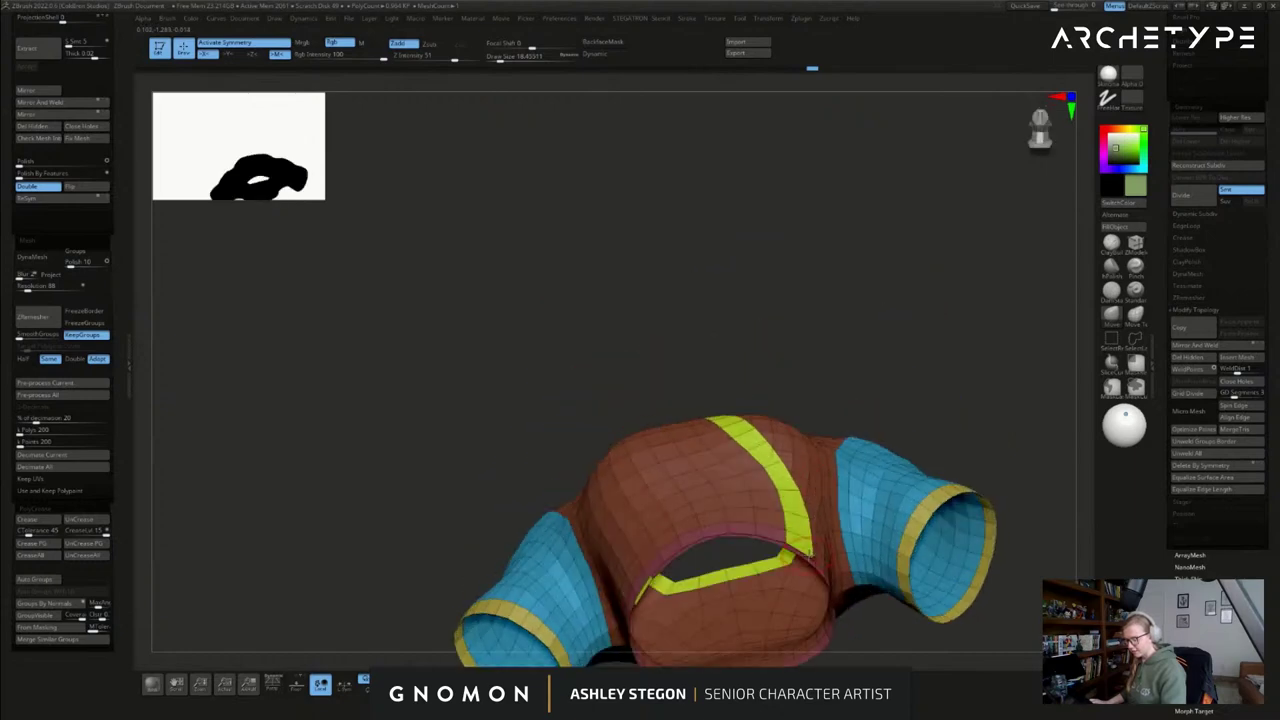
key(s)
drag(809, 558, 871, 505)
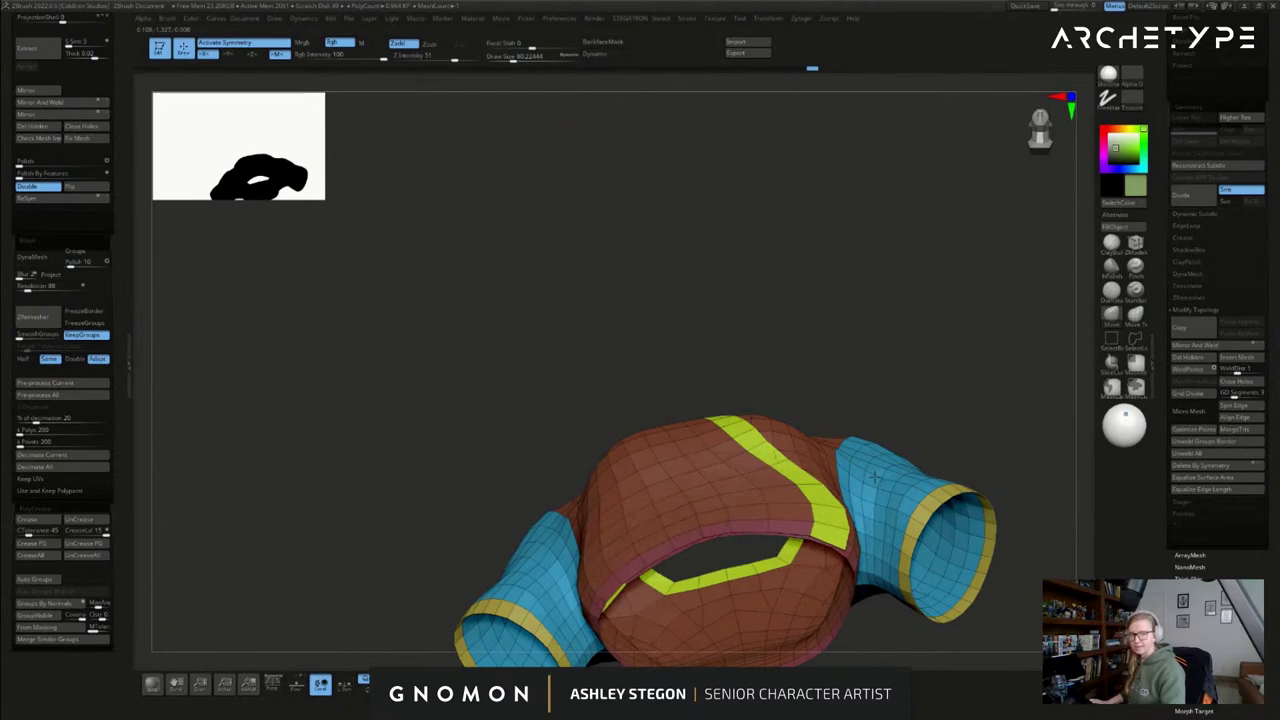
key(ctrl+z)
shift+right_drag(905, 388, 814, 537)
alt+right_drag(885, 460, 757, 488)
alt+right_drag(757, 488, 778, 398)
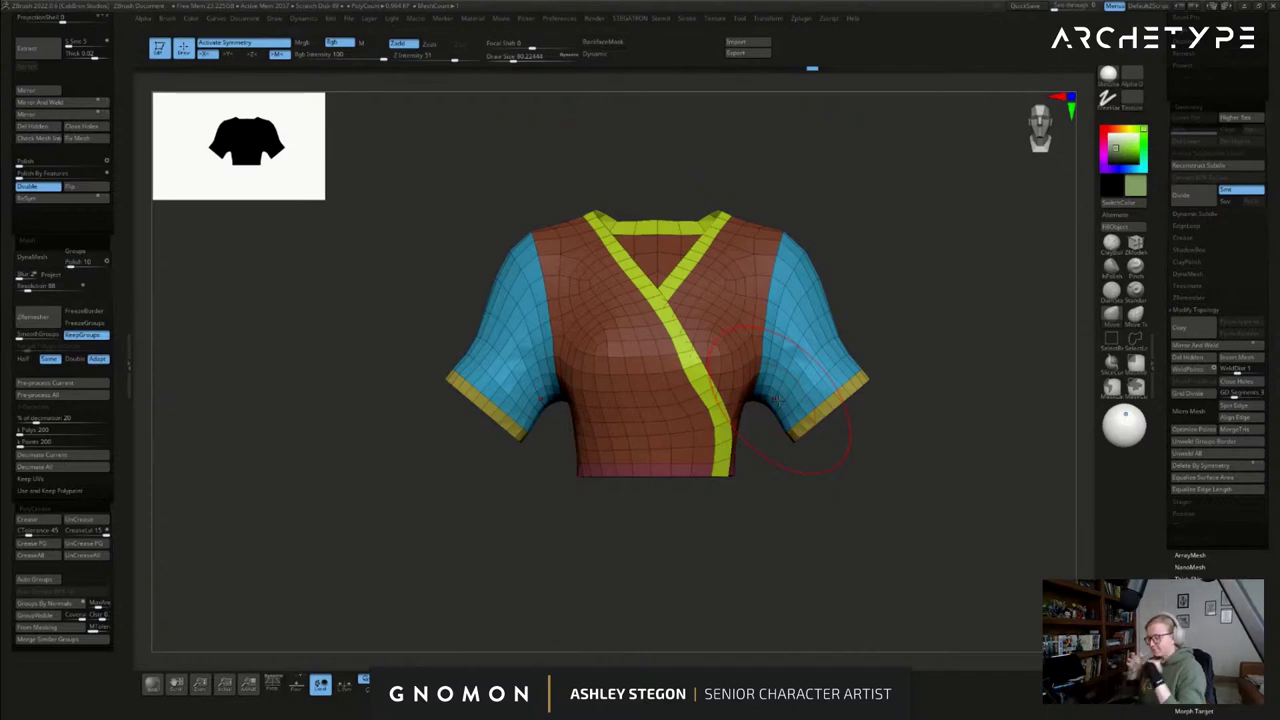
- Select the ZModeler brush, reduce the draw size to about 15.5, and turn symmetry off over the shirt's wrap front
mouse_move(904, 512)
mouse_down()
mouse_move(891, 512)
mouse_move(880, 478)
mouse_up()
key(s)
key(shift+f)
key(shift+f)
key(s)
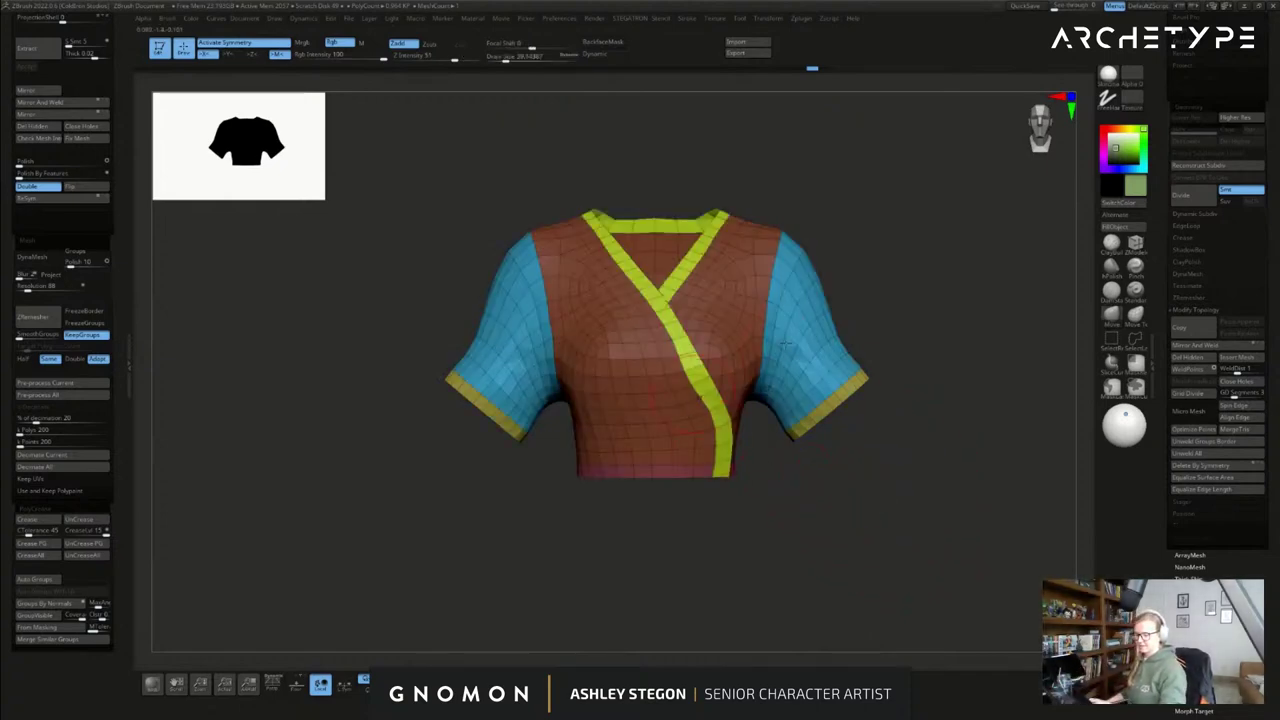
click(1135, 244)
ctrl+right_drag(688, 331, 686, 370)
key(s)
drag(686, 368, 684, 364)
key(space)
click(738, 353)
key(x)
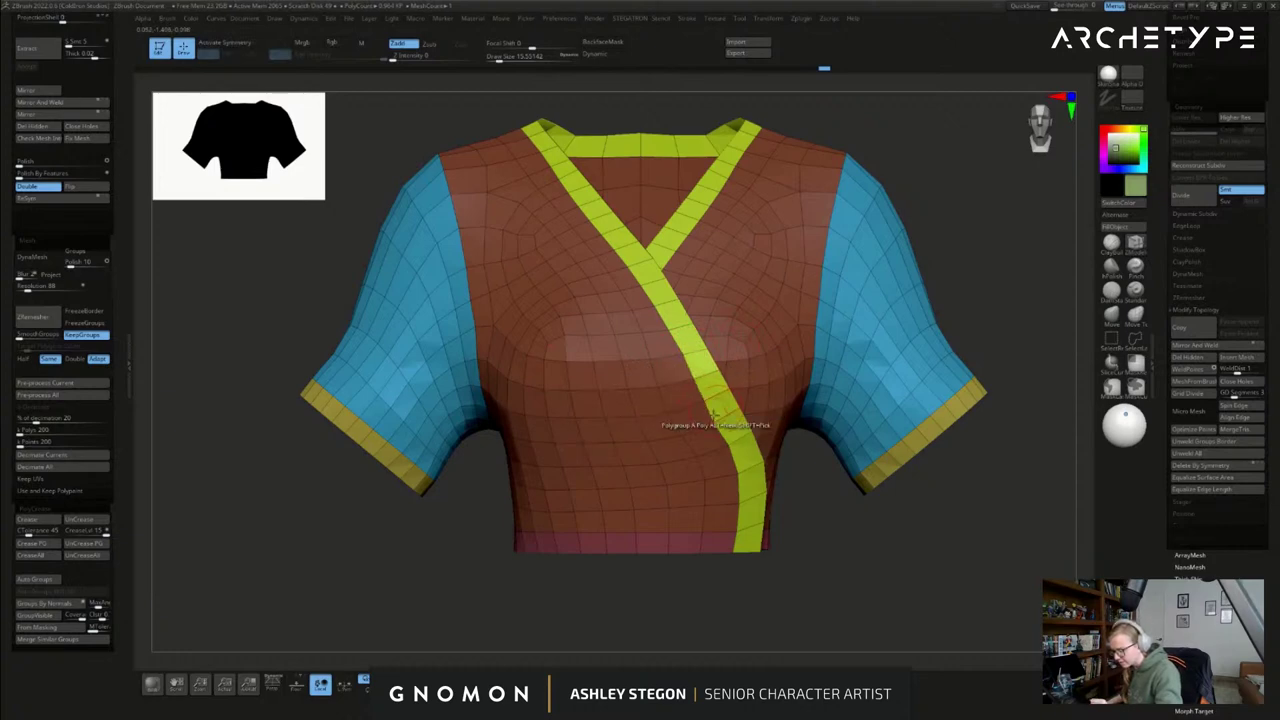
- Inspect the shirt's front with the polygroup wireframe display switched off and back on
drag(884, 557, 945, 545)
alt+drag(945, 545, 815, 514)
key(shift+f)
key(shift+f)
alt+drag(892, 475, 839, 459)
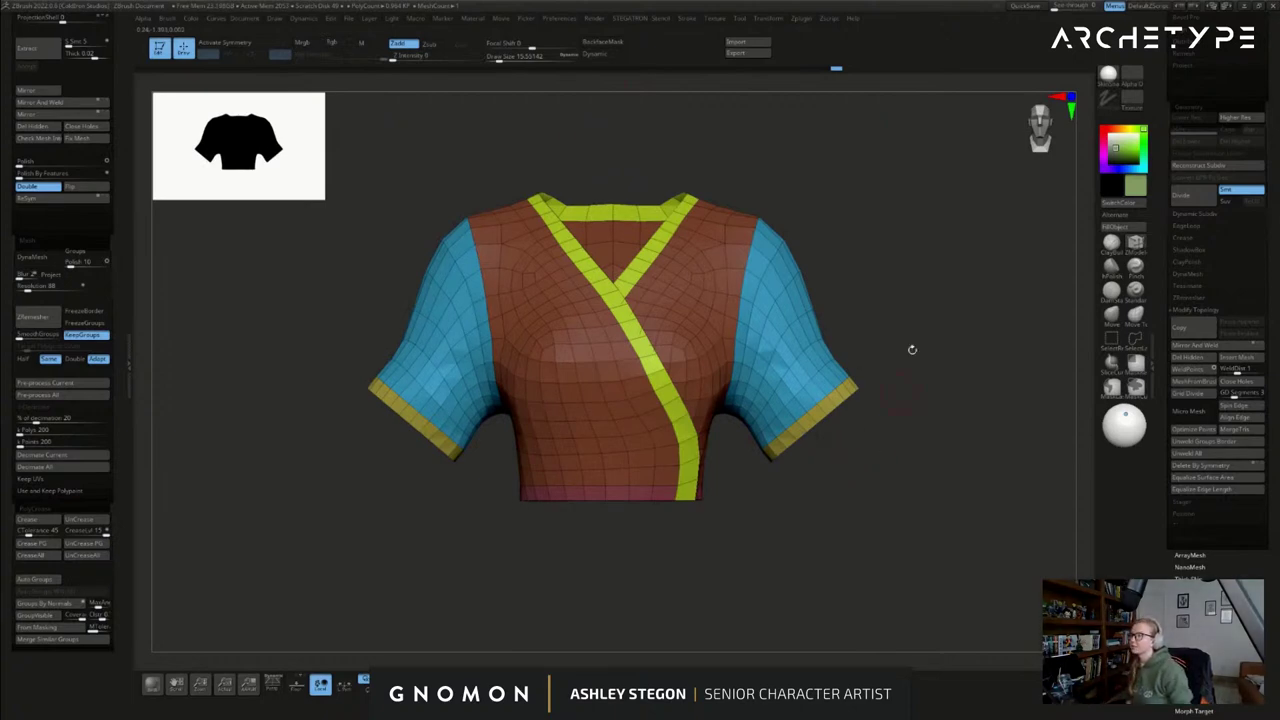
- Switch to the reference image board, enlarge its window, and look over the elf concept drawings and surrounding costume images
drag(742, 0, 502, 76)
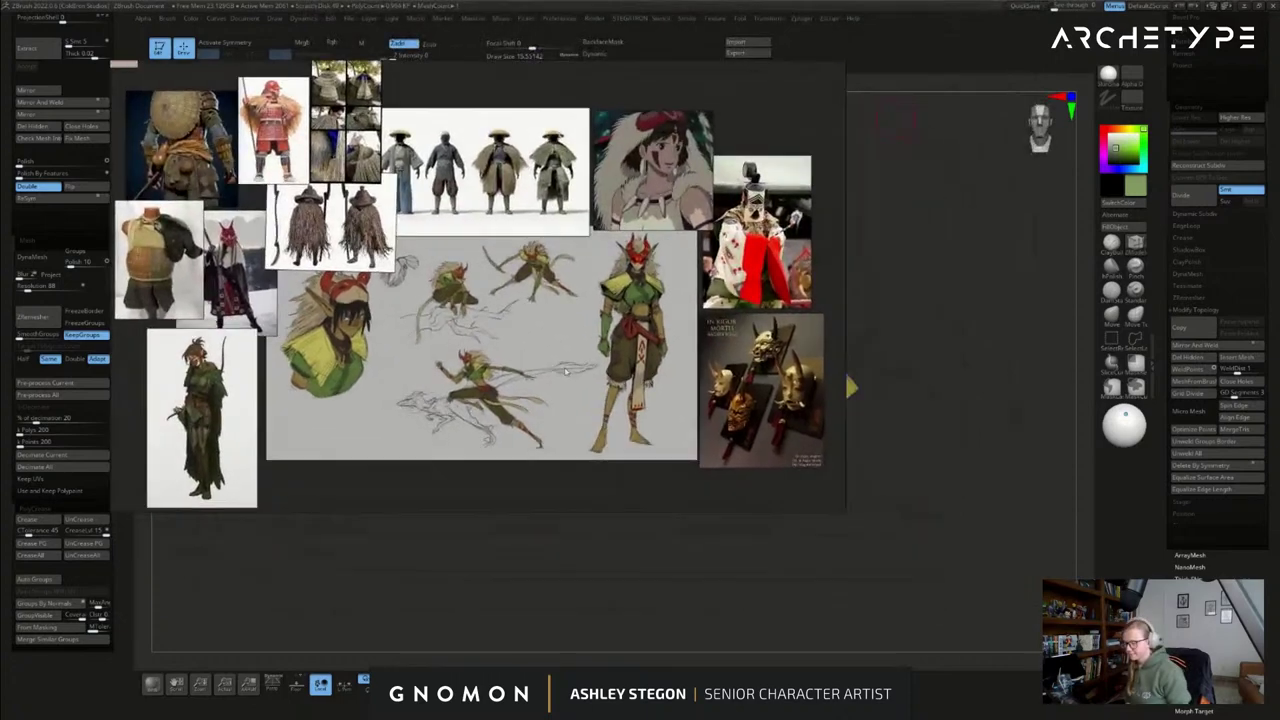
drag(845, 517, 1054, 632)
middle_drag(603, 344, 757, 453)
scroll(757, 453, up, 3)
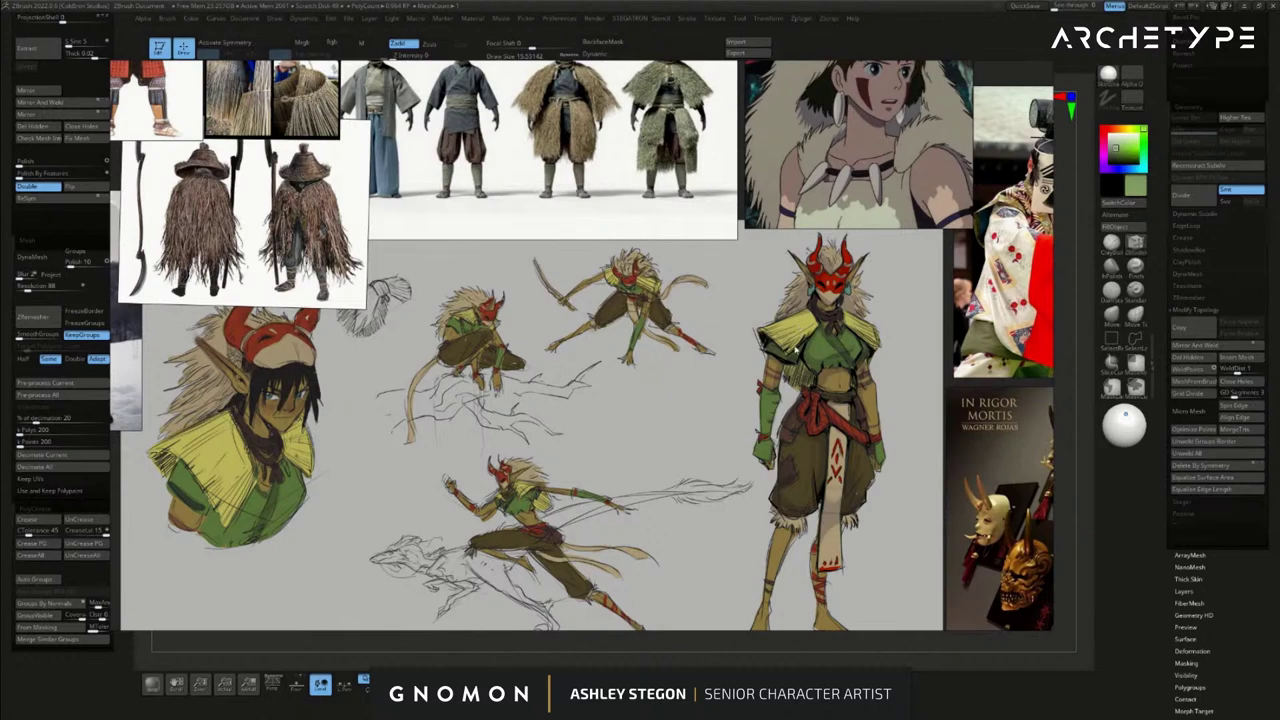
middle_drag(598, 347, 616, 362)
scroll(617, 364, down, 1)
middle_drag(577, 300, 607, 341)
scroll(706, 187, up, 2)
middle_drag(692, 194, 880, 214)
scroll(825, 220, down, 1)
middle_drag(568, 211, 642, 293)
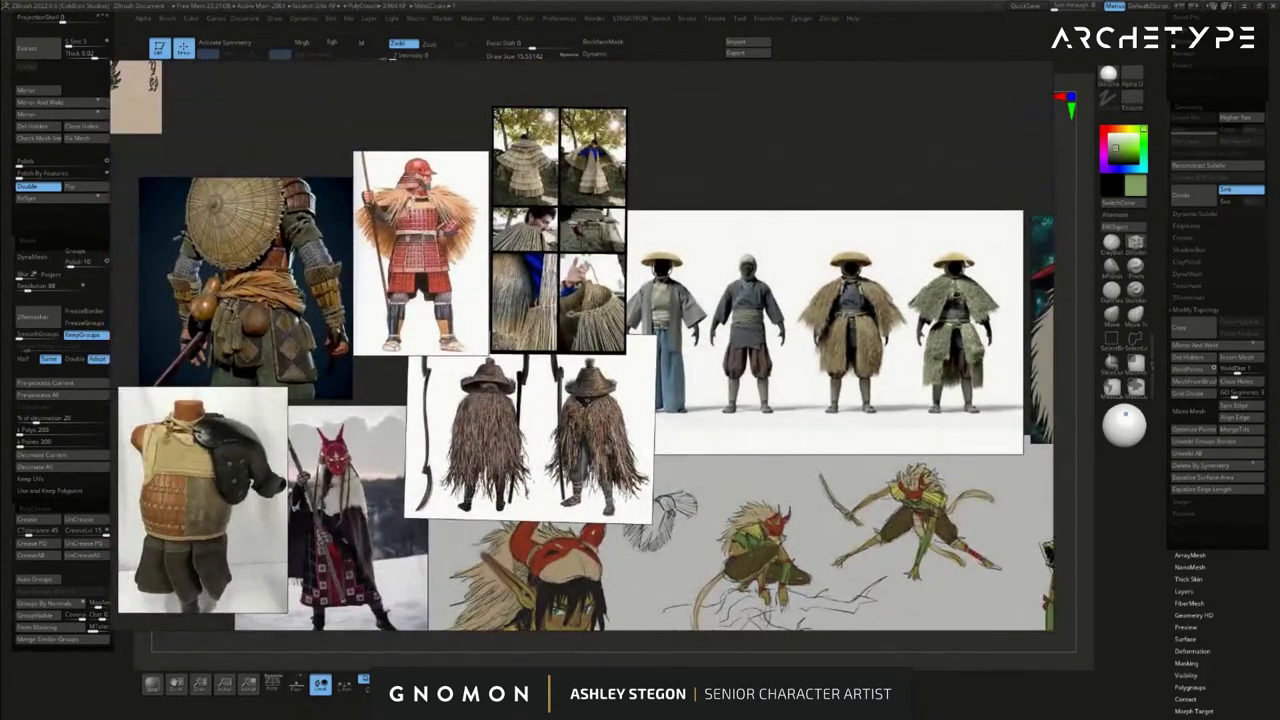
- Examine the references of the warrior with the straw hat on his back and the red-armoured samurai with the straw cape
middle_drag(484, 444, 515, 419)
scroll(332, 229, up, 2)
scroll(435, 254, up, 2)
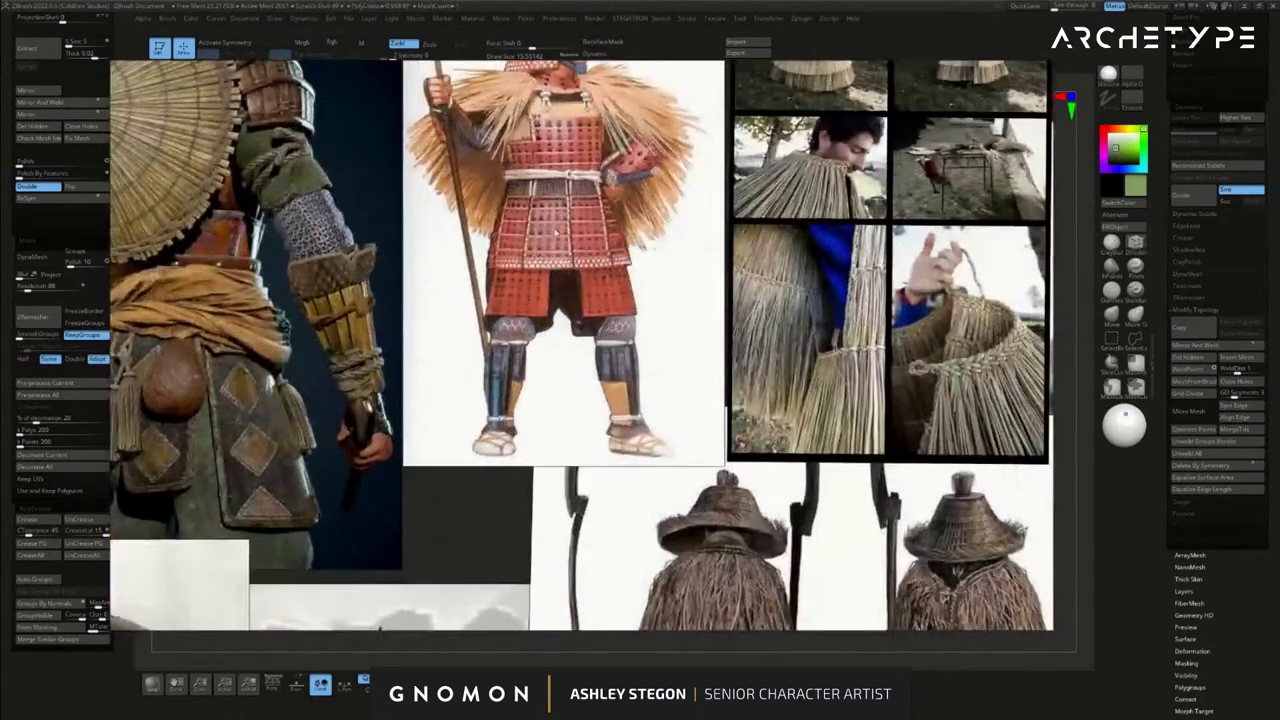
middle_drag(295, 169, 420, 266)
mouse_move(316, 282)
mouse_down()
mouse_move(306, 274)
mouse_move(321, 272)
mouse_up()
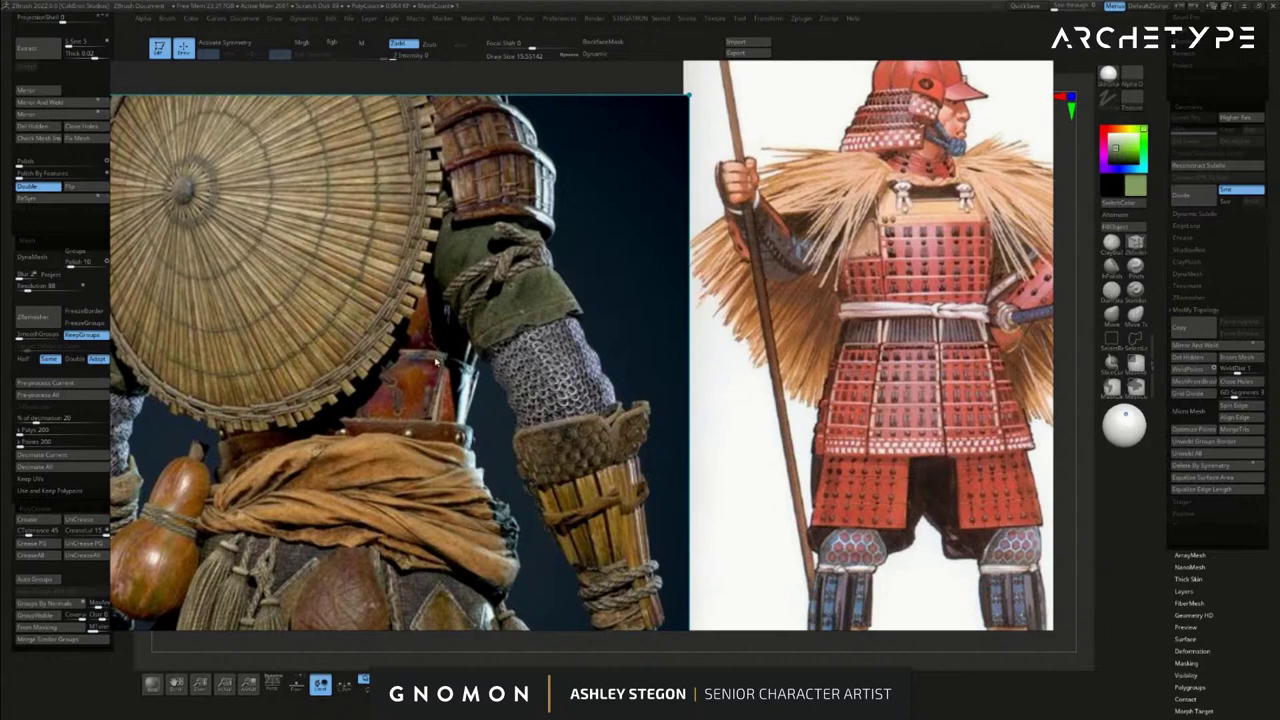
scroll(443, 366, down, 4)
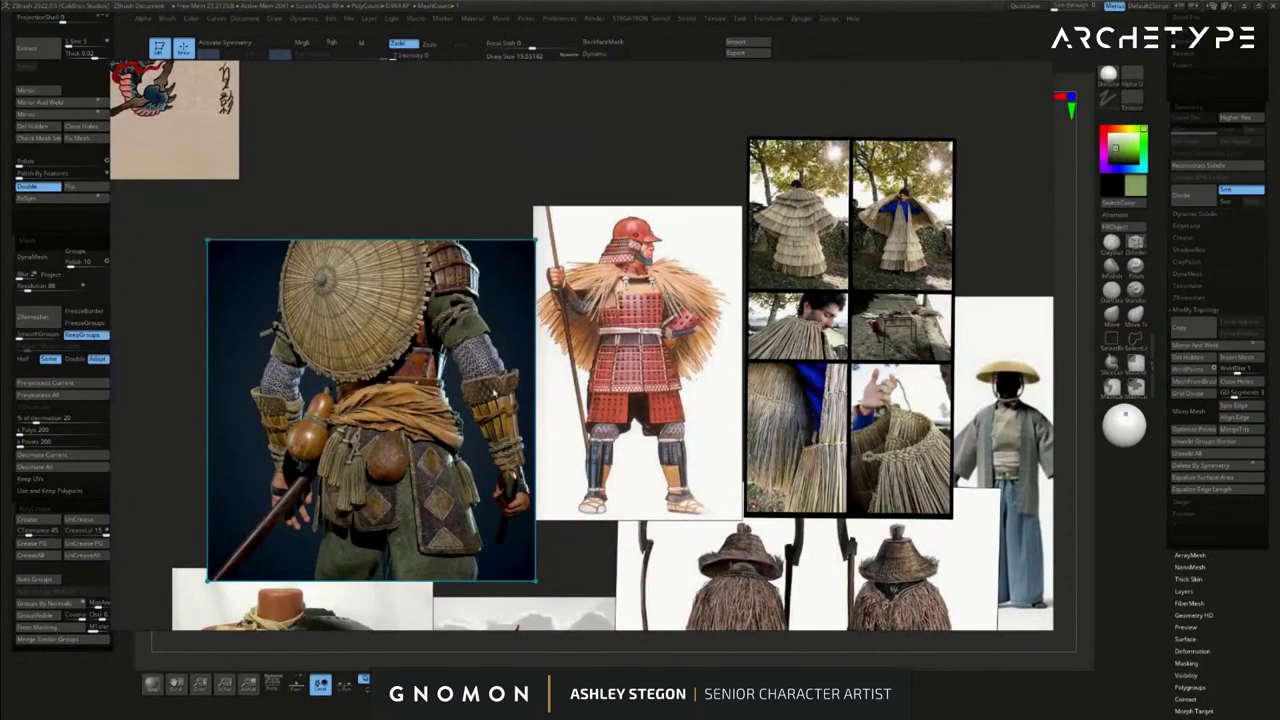
scroll(533, 408, up, 4)
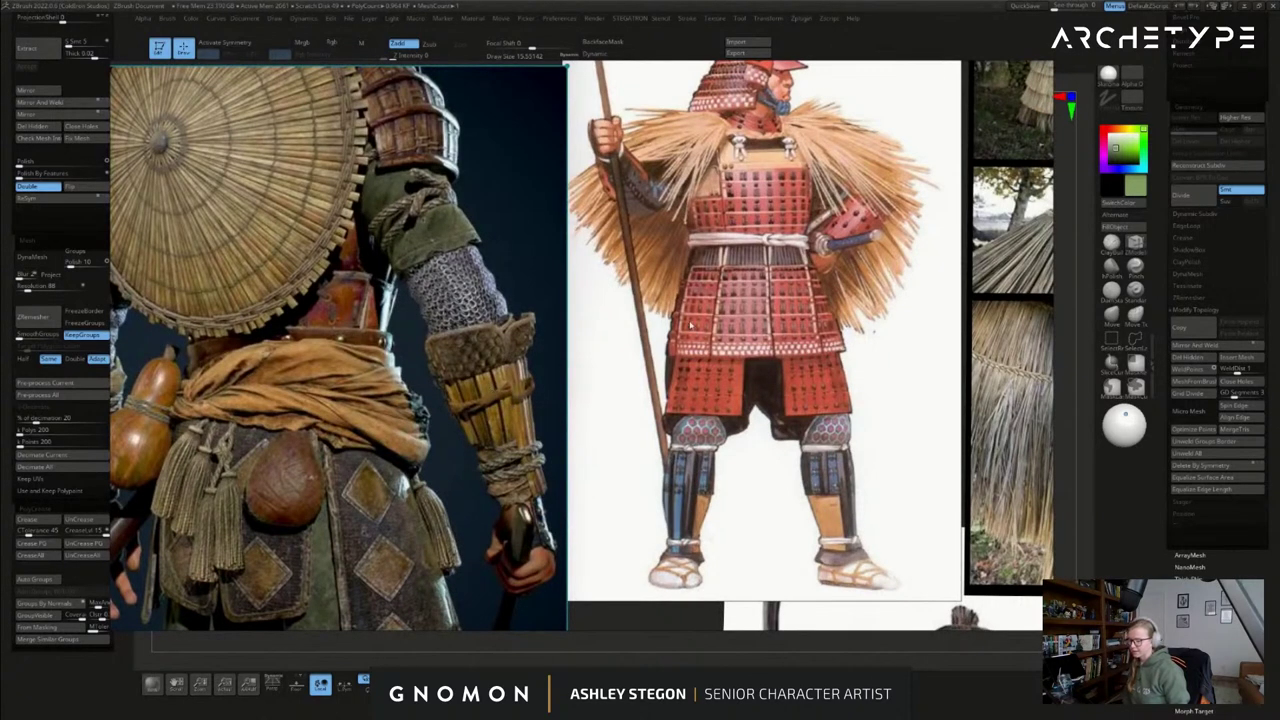
scroll(697, 250, down, 2)
middle_drag(795, 190, 632, 261)
mouse_move(615, 277)
mouse_down()
mouse_move(593, 300)
mouse_move(627, 290)
mouse_up()
scroll(627, 290, down, 2)
middle_drag(798, 272, 674, 323)
click(784, 253)
- Examine the straw cape photos up close for the braided bands and layered straw bundles
scroll(666, 297, up, 5)
scroll(624, 402, down, 2)
middle_drag(628, 458, 664, 227)
middle_drag(559, 561, 554, 383)
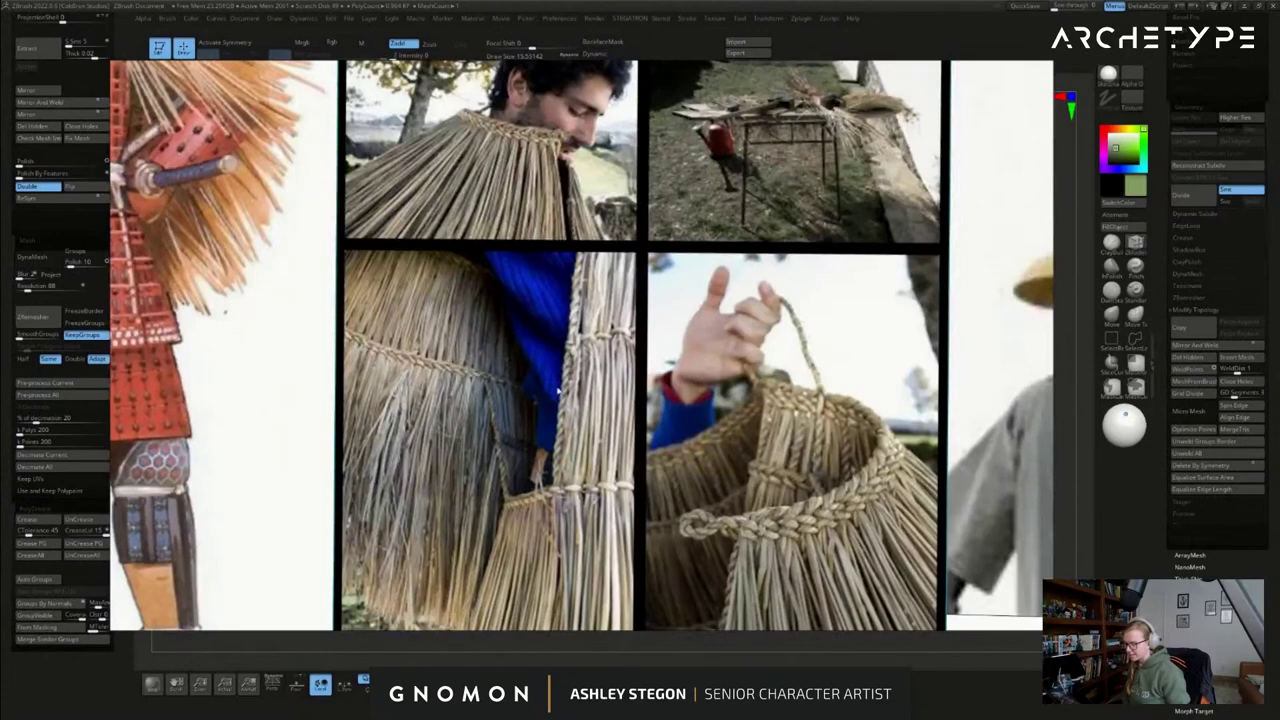
scroll(555, 382, up, 2)
scroll(606, 332, down, 2)
middle_drag(593, 497, 587, 462)
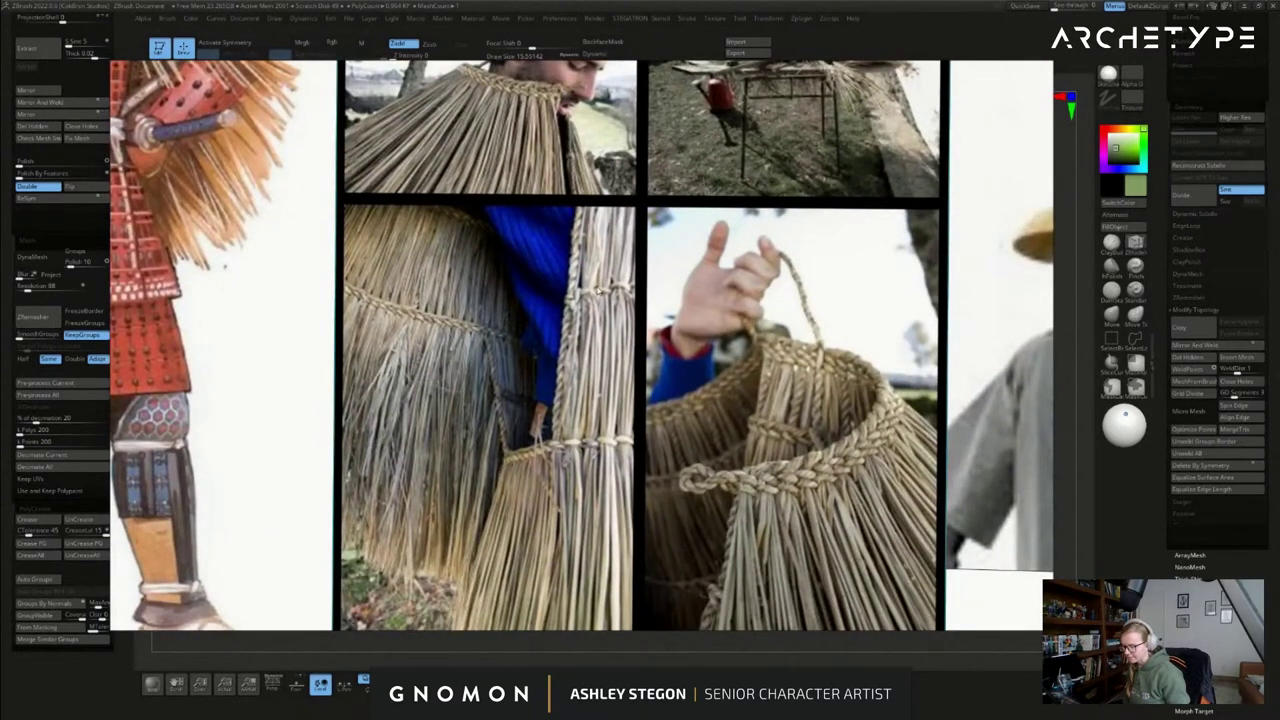
scroll(807, 551, down, 2)
middle_drag(807, 551, 731, 410)
scroll(731, 410, up, 1)
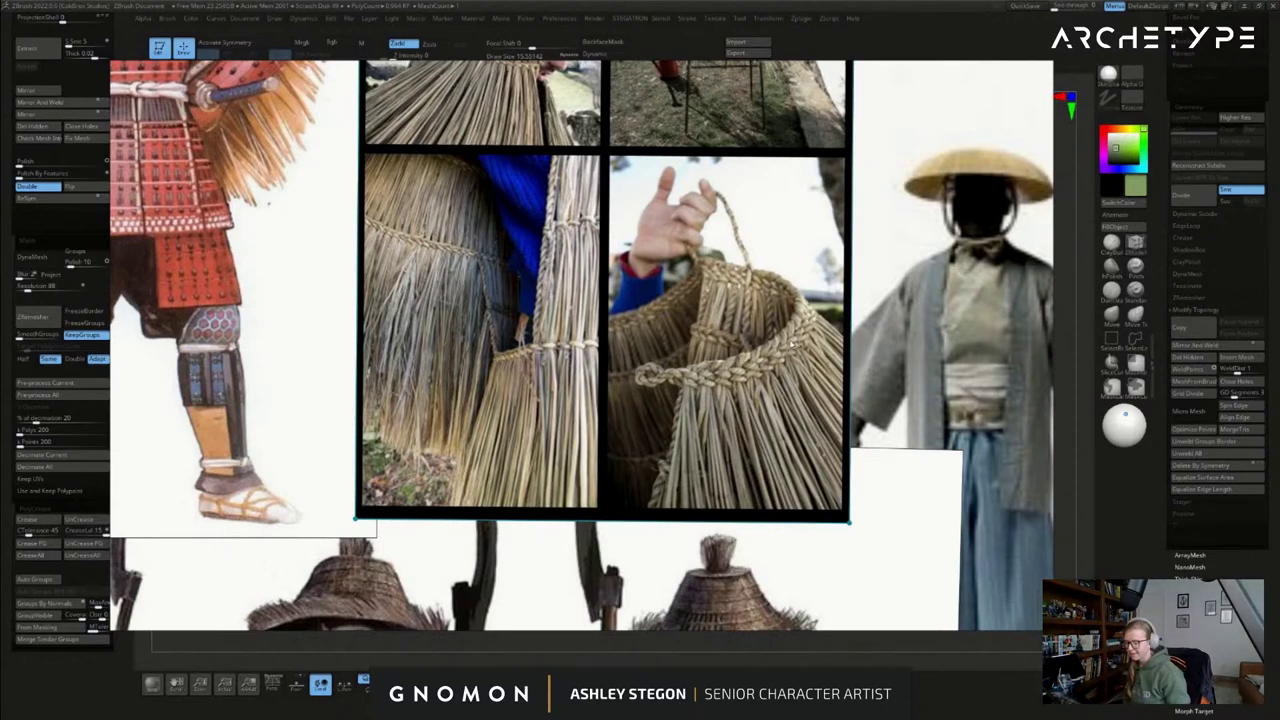
scroll(790, 342, down, 2)
scroll(720, 353, down, 2)
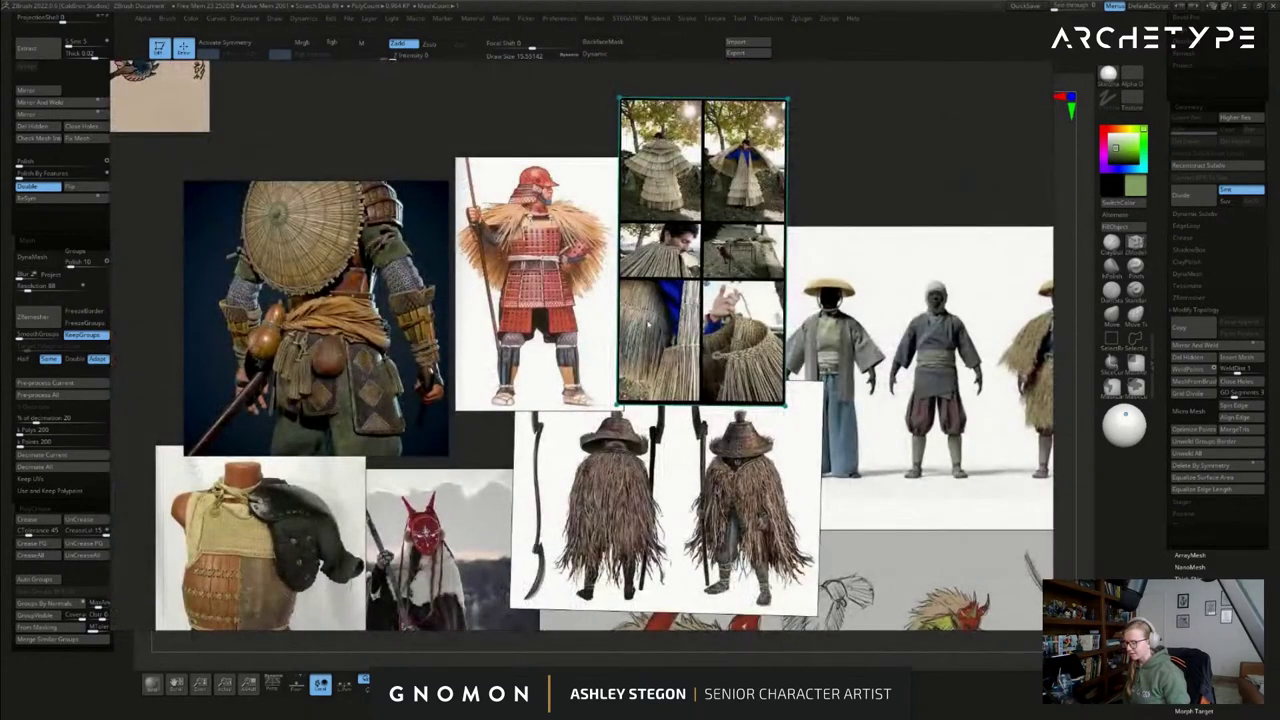
- Compare the samurai's straw cape with the braiding details and the full-length tiered straw cape photos
scroll(345, 240, up, 3)
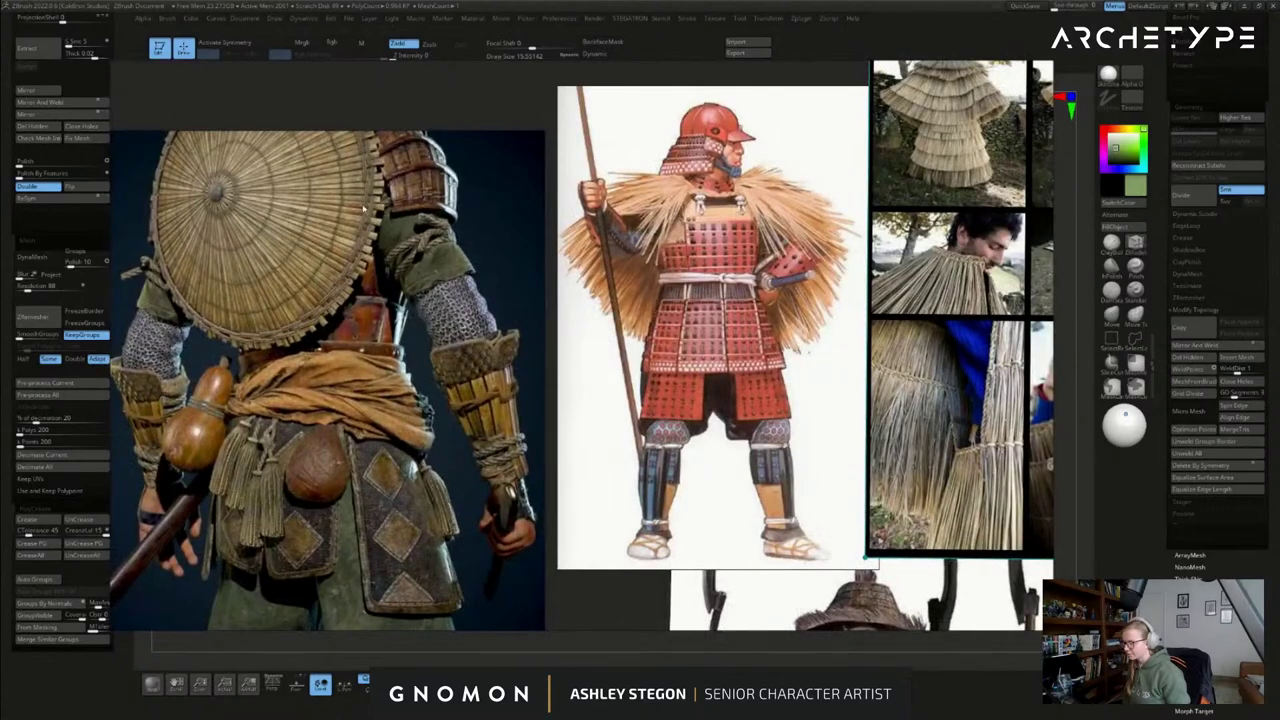
scroll(680, 250, down, 1)
scroll(700, 218, up, 3)
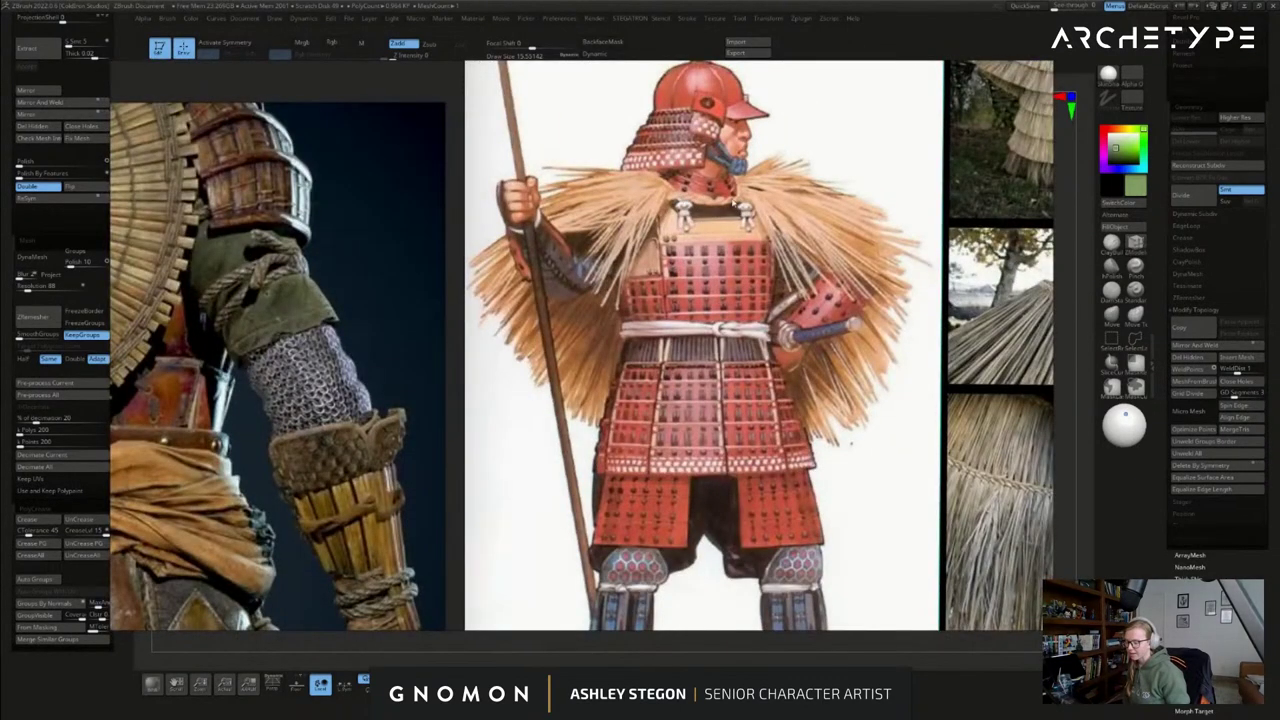
scroll(802, 266, down, 2)
middle_drag(908, 351, 624, 288)
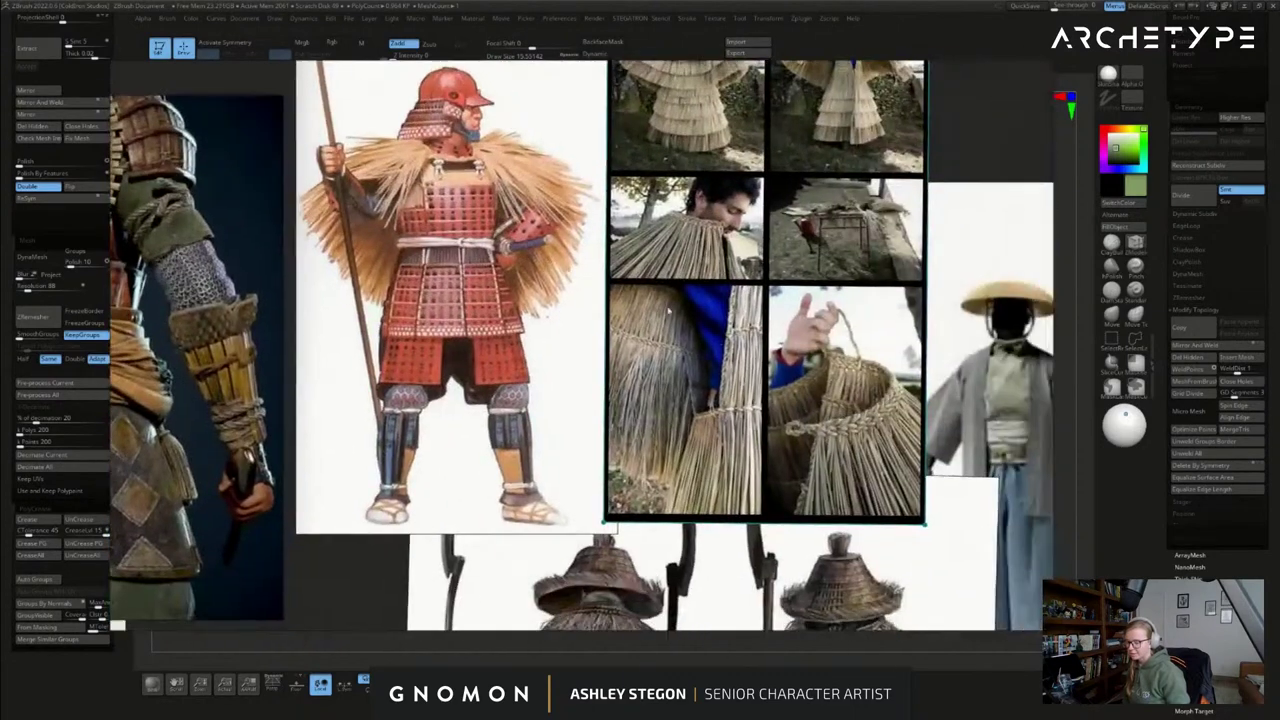
scroll(843, 447, down, 1)
scroll(806, 432, up, 4)
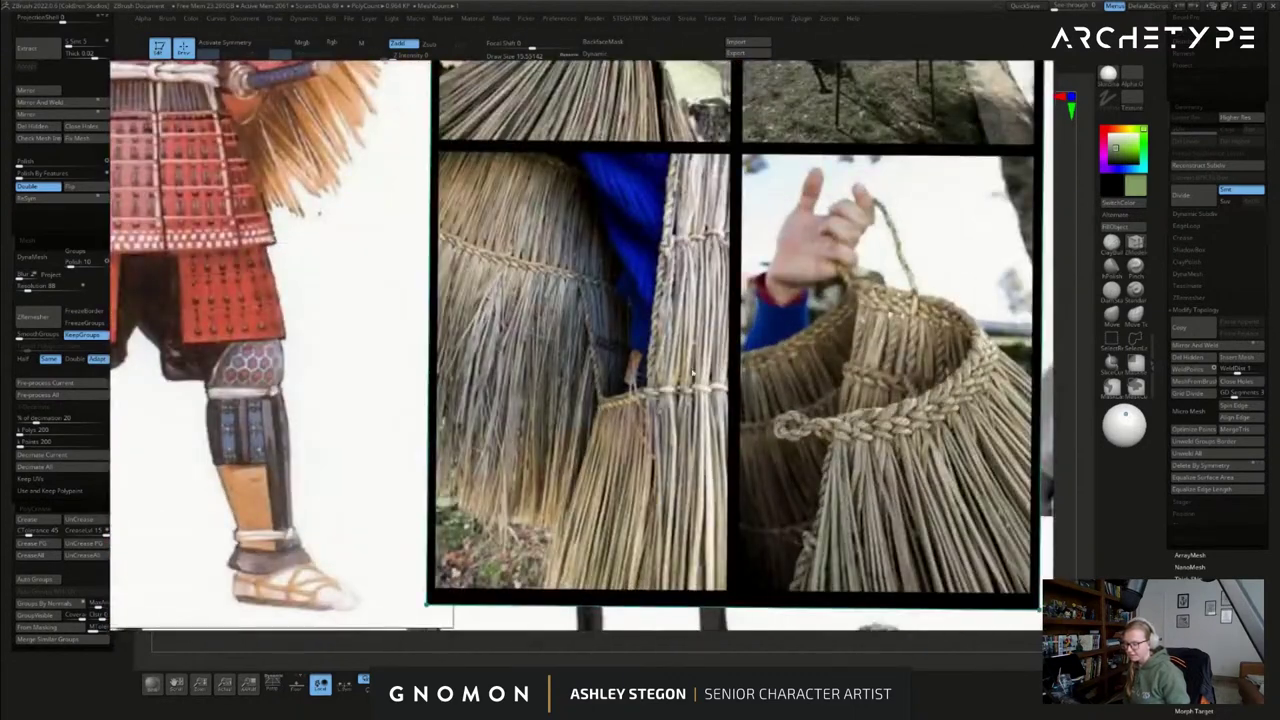
scroll(697, 393, down, 3)
scroll(644, 335, up, 3)
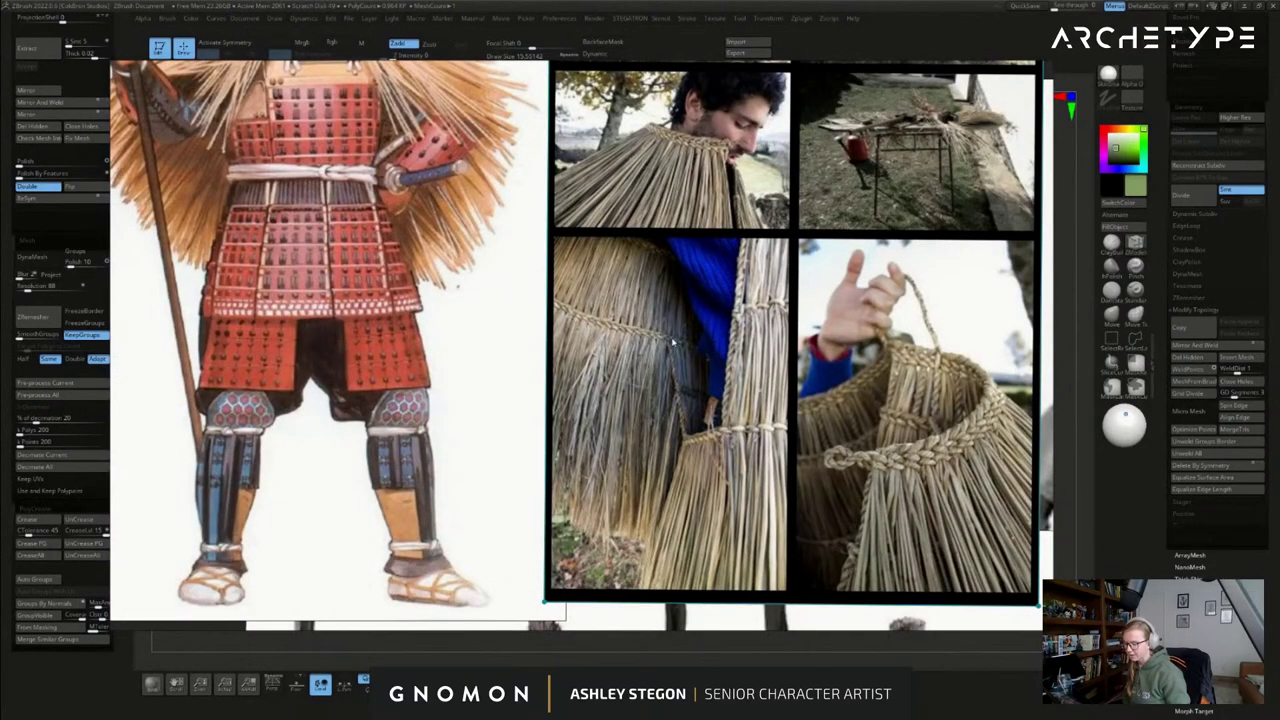
scroll(653, 217, down, 3)
scroll(607, 324, up, 5)
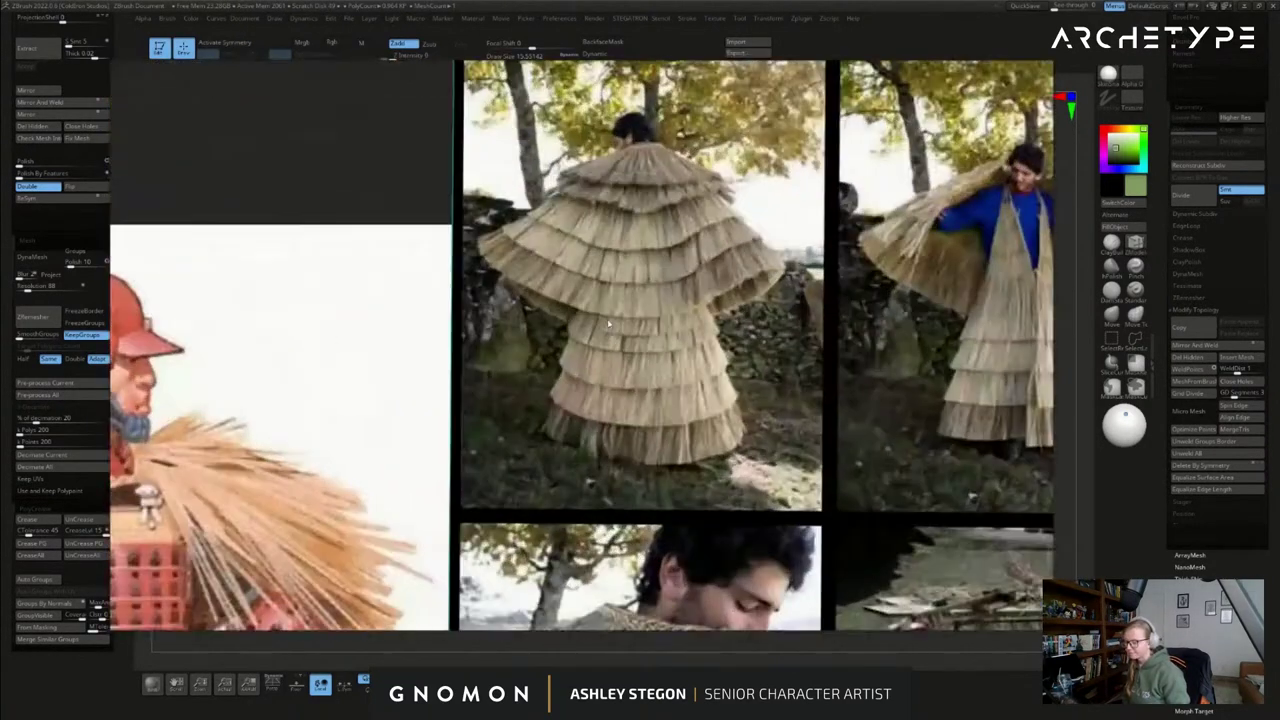
middle_drag(1047, 262, 871, 268)
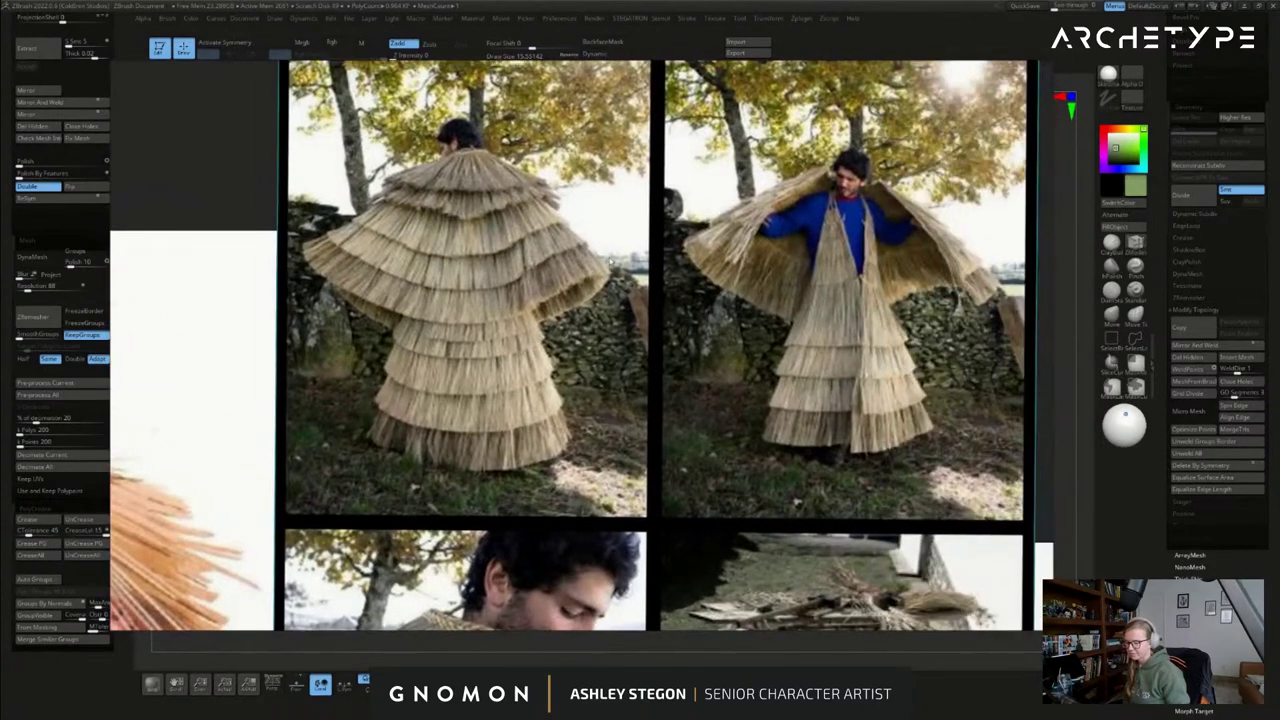
- Tidy the reference board by shifting the straw-hat warrior and armour mannequin images slightly
scroll(855, 385, down, 6)
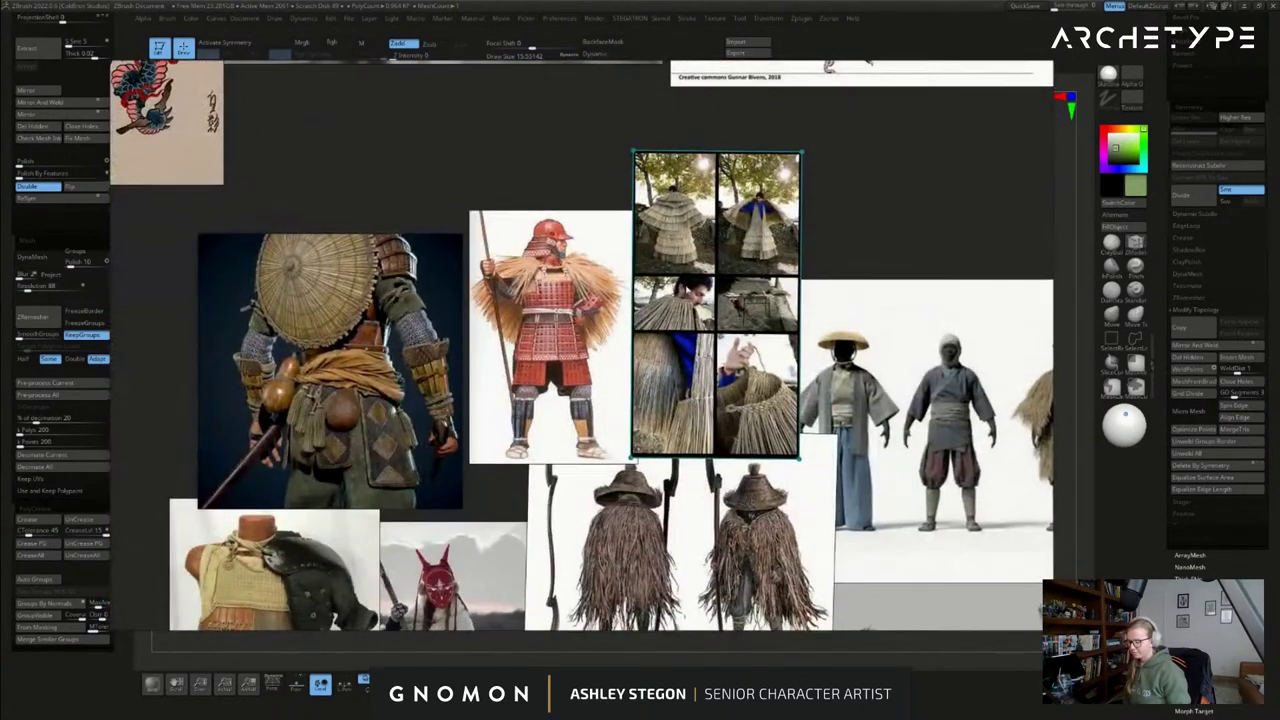
middle_drag(828, 462, 660, 415)
scroll(685, 428, down, 2)
mouse_move(740, 450)
middle_down()
mouse_move(645, 228)
mouse_move(580, 282)
middle_up()
scroll(645, 270, down, 2)
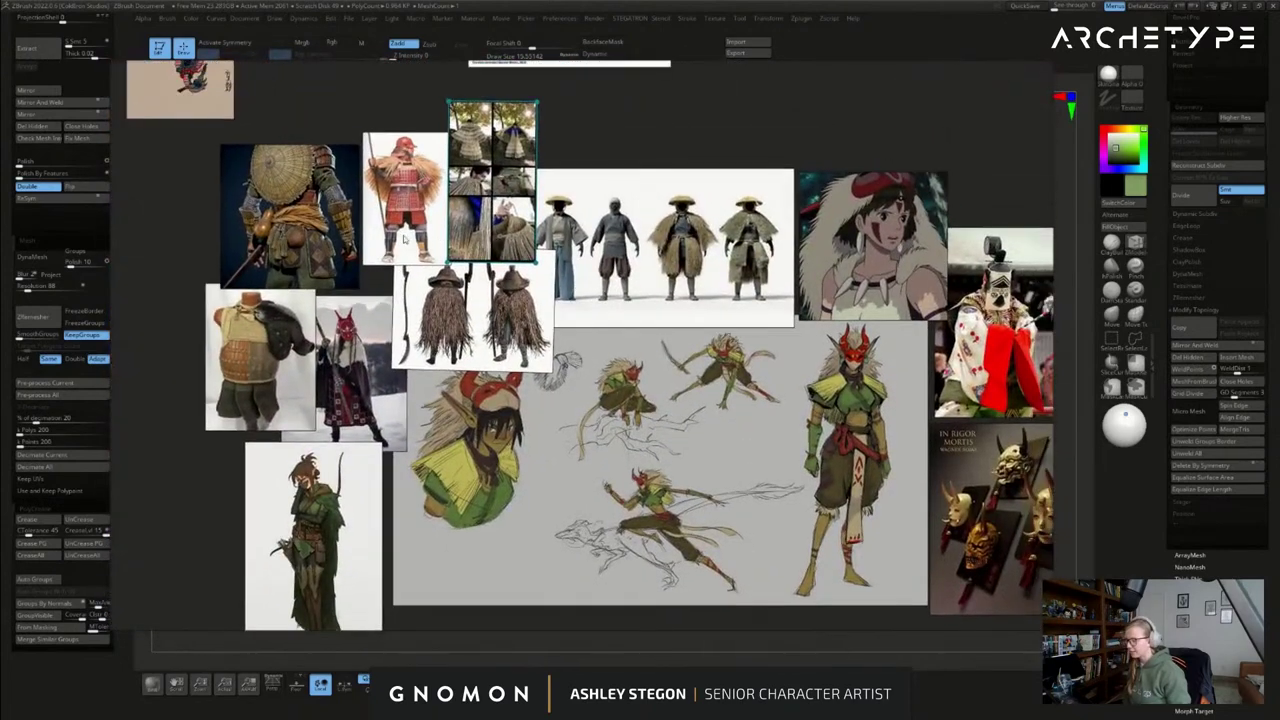
drag(280, 213, 264, 198)
drag(279, 317, 272, 308)
drag(309, 226, 338, 223)
click(197, 208)
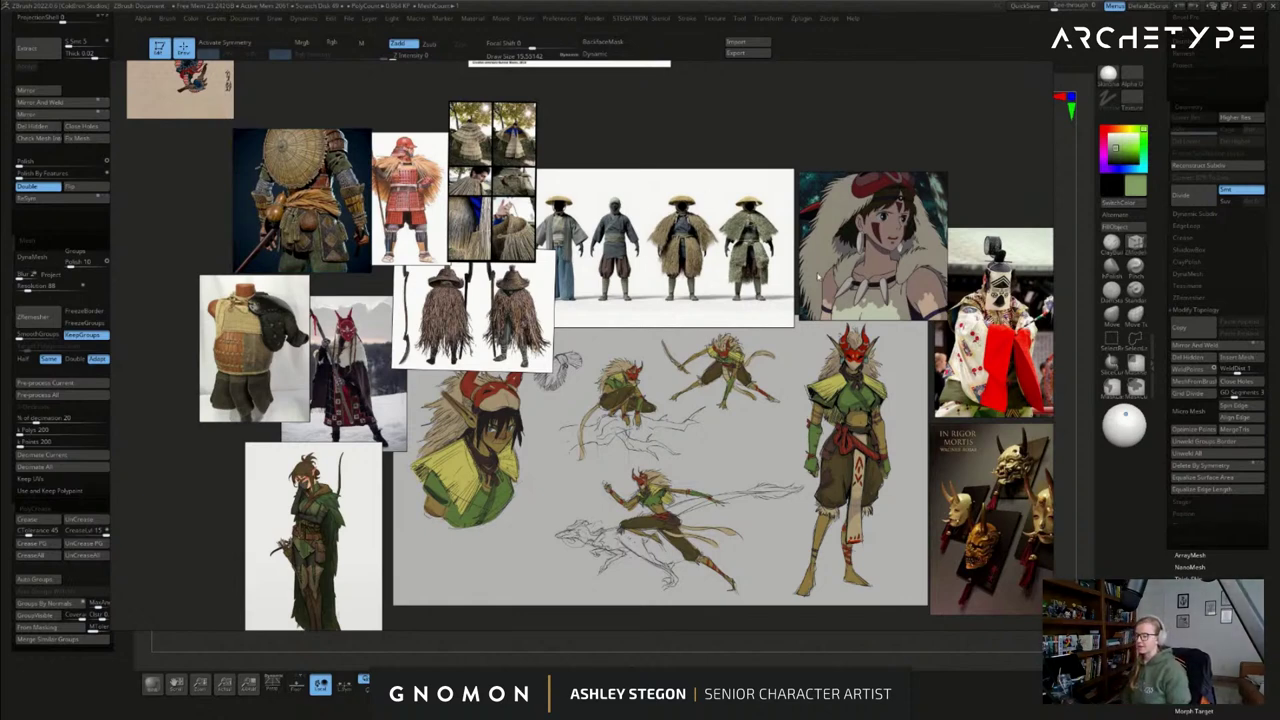
- Nudge the fur-caped anime girl and demon mask images on the reference board, and put the board away
mouse_move(859, 262)
mouse_down()
mouse_move(879, 270)
mouse_move(859, 212)
mouse_move(853, 250)
mouse_up()
click(962, 188)
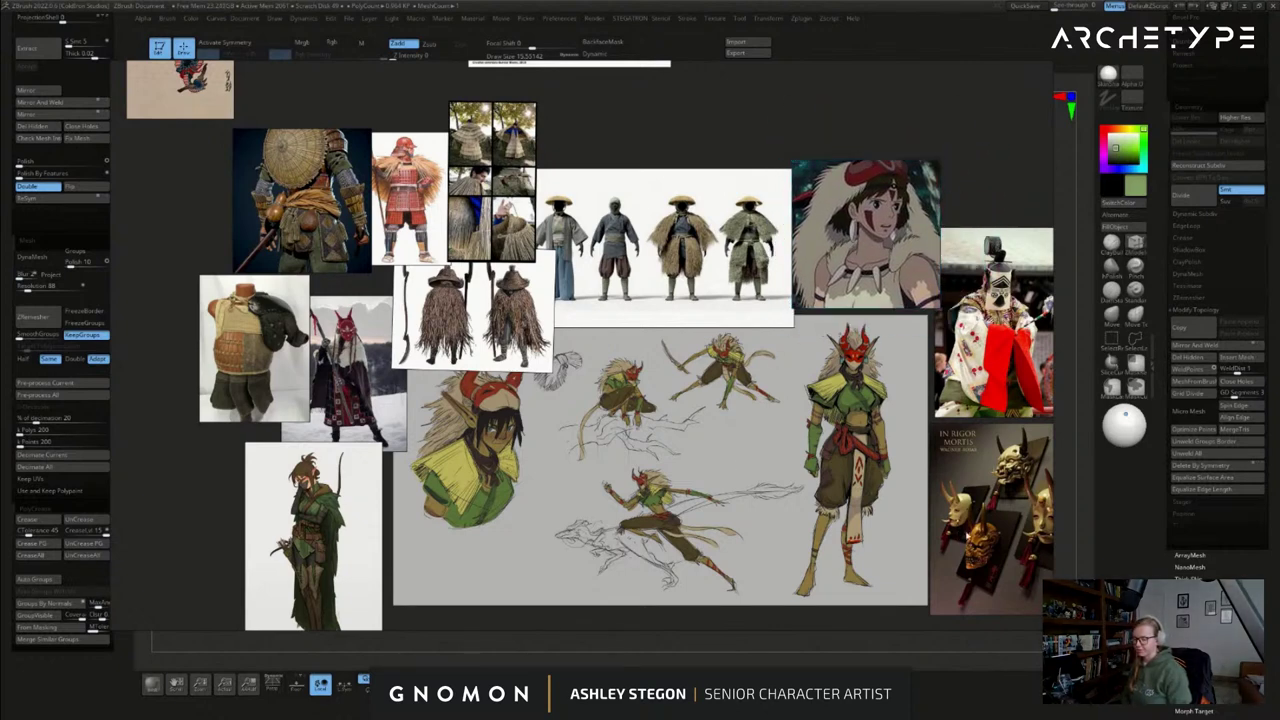
drag(960, 537, 952, 535)
middle_drag(995, 531, 947, 494)
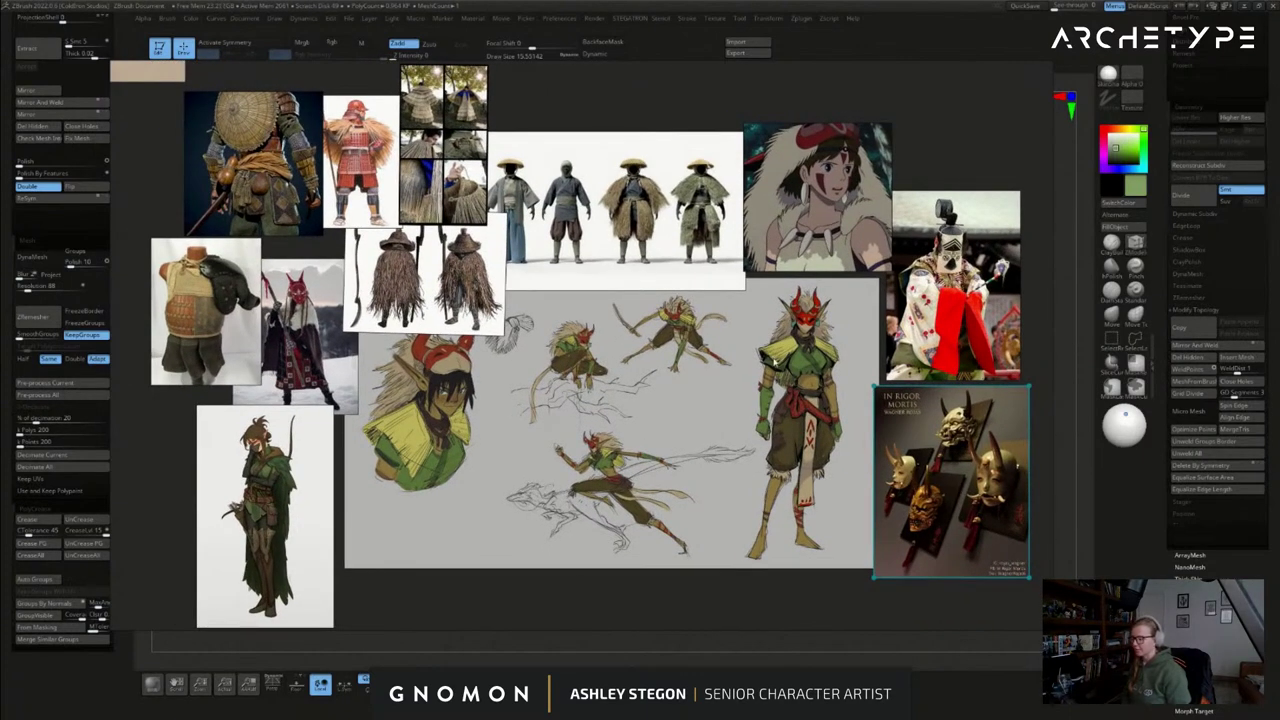
mouse_move(667, 316)
middle_down()
mouse_move(669, 336)
mouse_move(661, 329)
middle_up()
click(635, 103)
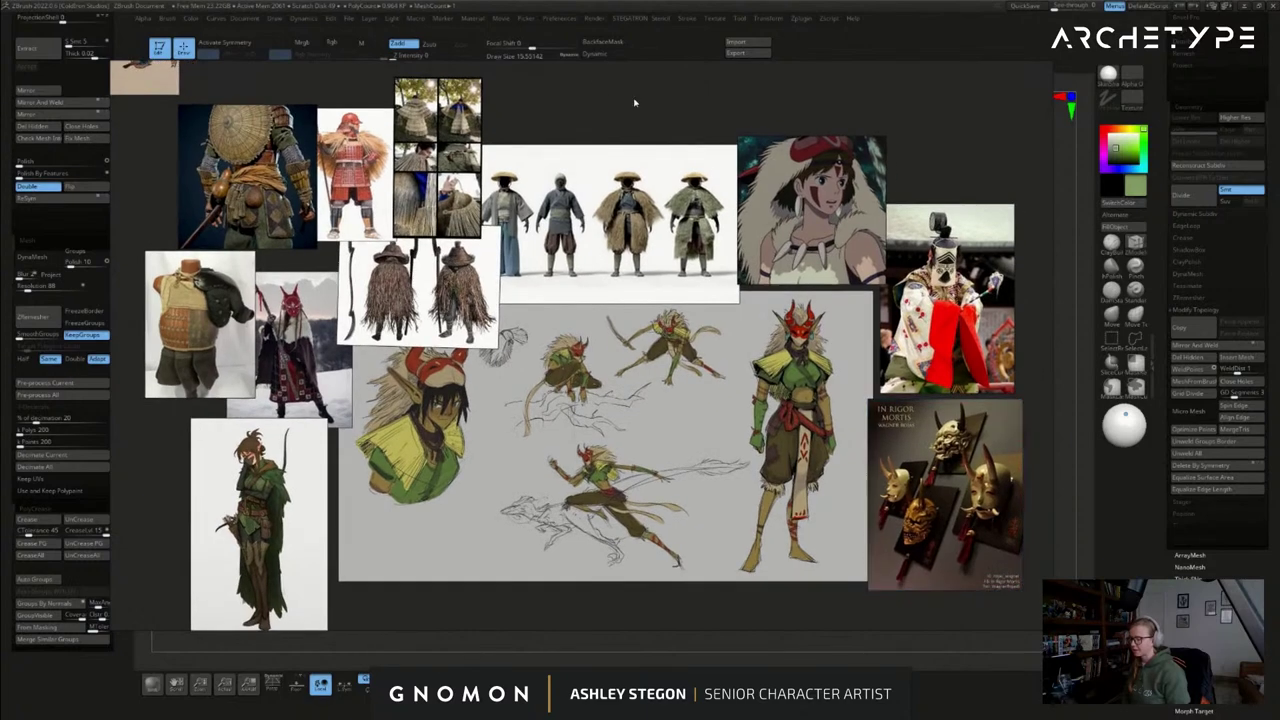
right_drag(985, 620, 882, 0)
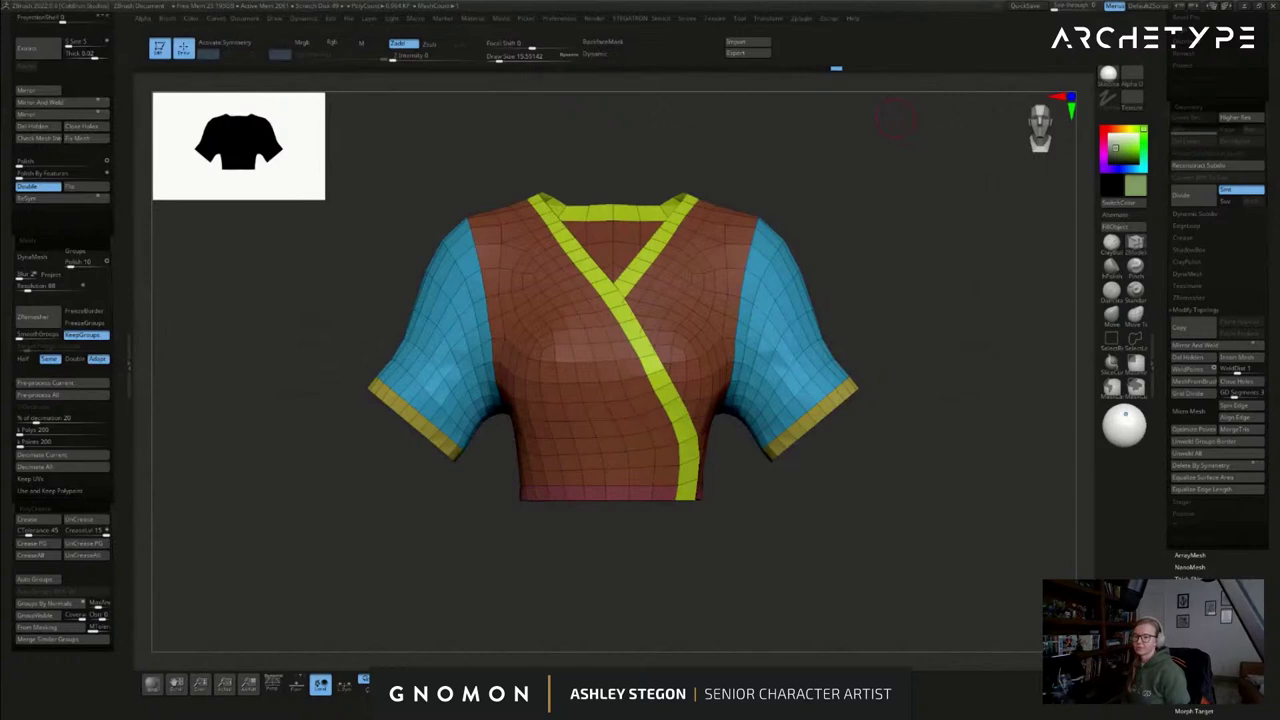
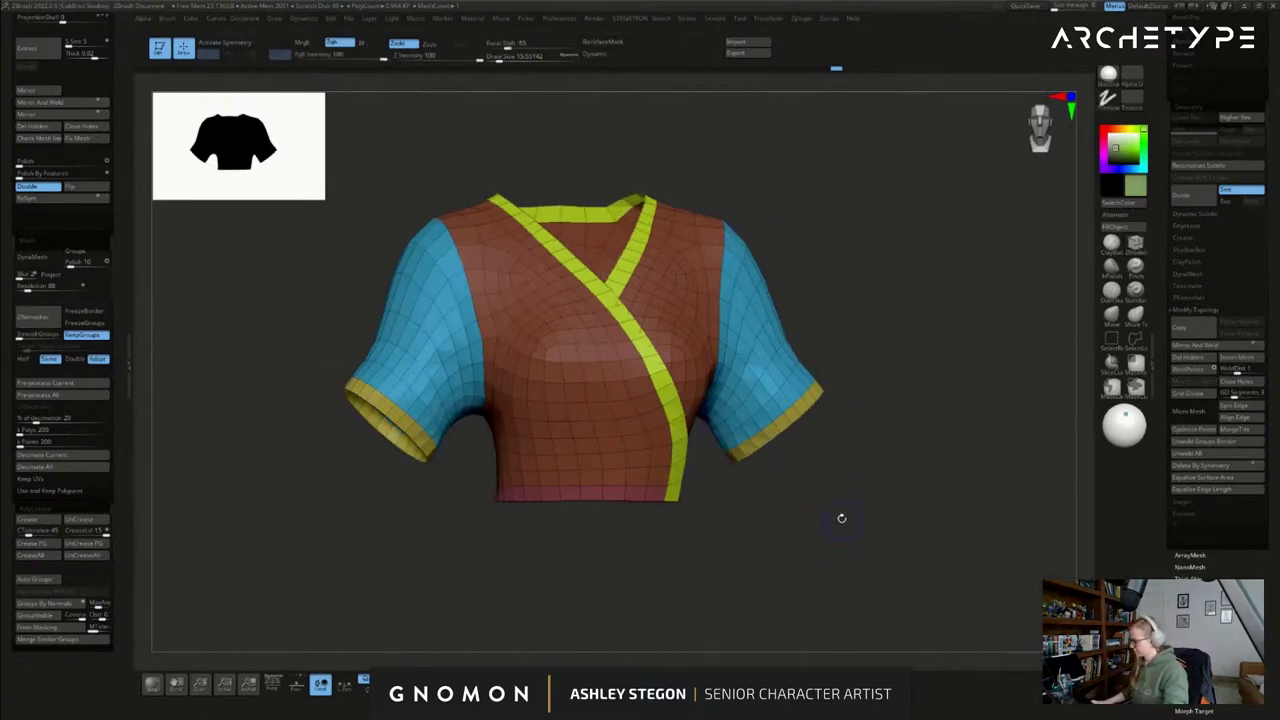
- Turn off the polygroup wireframe, show the full character around the shirt, and select the Move brush
key(shift+f)
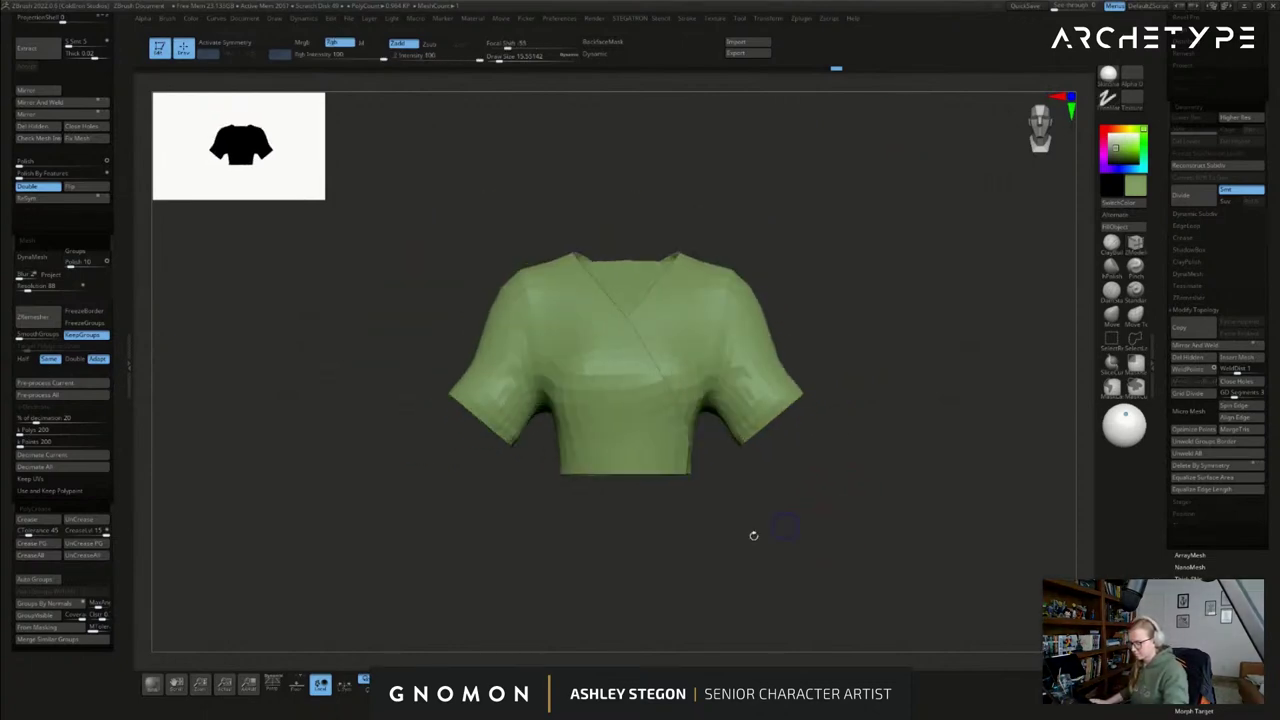
alt+drag(754, 535, 752, 563)
click(1113, 318)
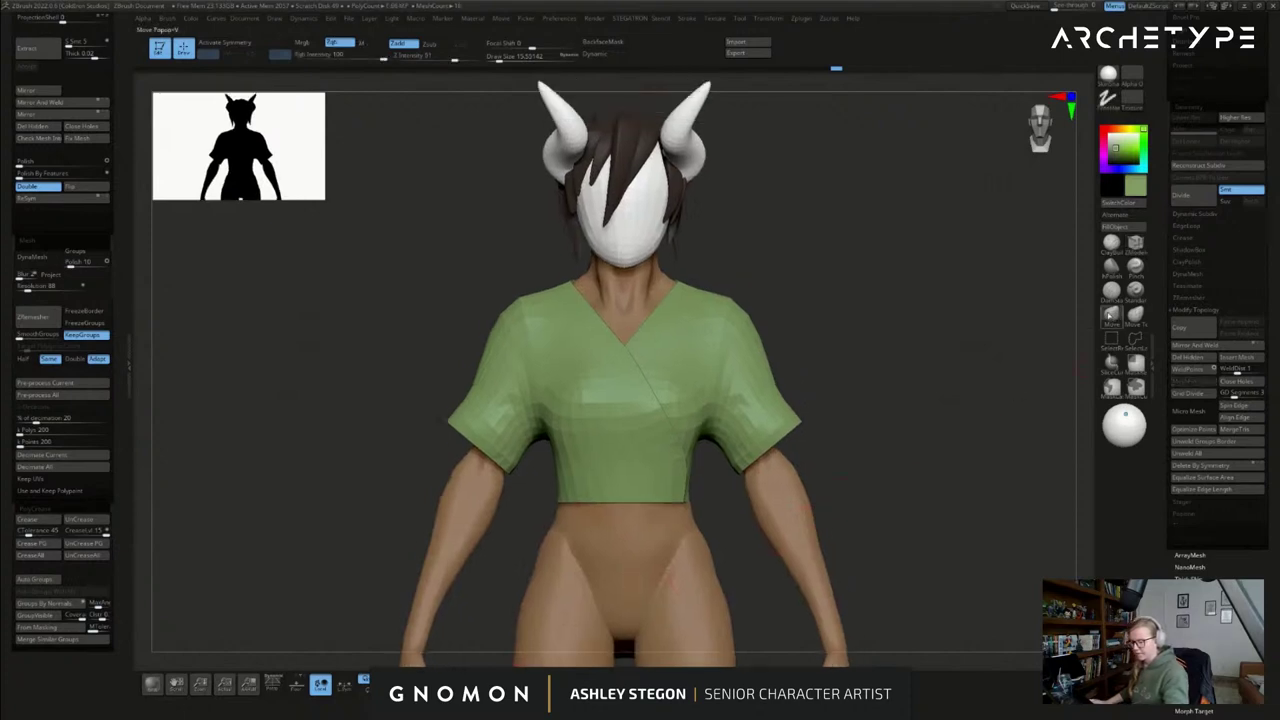
key(s)
mouse_move(697, 515)
mouse_down()
mouse_move(712, 515)
mouse_move(662, 479)
mouse_up()
key(ctrl+z)
- Turn symmetry on and adjust the shirt's front hem with the Move brush at varying sizes
key(x)
key(s)
key(s)
right_drag(628, 470, 664, 469)
drag(651, 461, 660, 463)
right_drag(660, 463, 686, 477)
key(s)
mouse_move(690, 478)
mouse_down()
mouse_move(667, 485)
mouse_move(671, 470)
mouse_up()
- Reshape the wrap overlap across the front and the shirt's side below the armpit with the Move brush
key(s)
drag(676, 417, 667, 420)
key(s)
drag(652, 362, 654, 362)
drag(655, 357, 649, 367)
mouse_move(670, 482)
right_down()
mouse_move(750, 468)
mouse_move(660, 445)
mouse_move(684, 492)
right_up()
drag(560, 424, 554, 420)
mouse_move(684, 492)
right_down()
mouse_move(812, 464)
mouse_move(752, 456)
right_up()
right_drag(764, 360, 842, 371)
- Isolate the shirt and refine the upper chest beside the V-neckline with the Move brush, checking the polygroup wireframe
mouse_move(772, 350)
alt+right_down()
mouse_move(703, 374)
mouse_move(706, 384)
alt+right_up()
click(560, 684)
key(s)
drag(845, 370, 843, 370)
right_drag(677, 371, 706, 423)
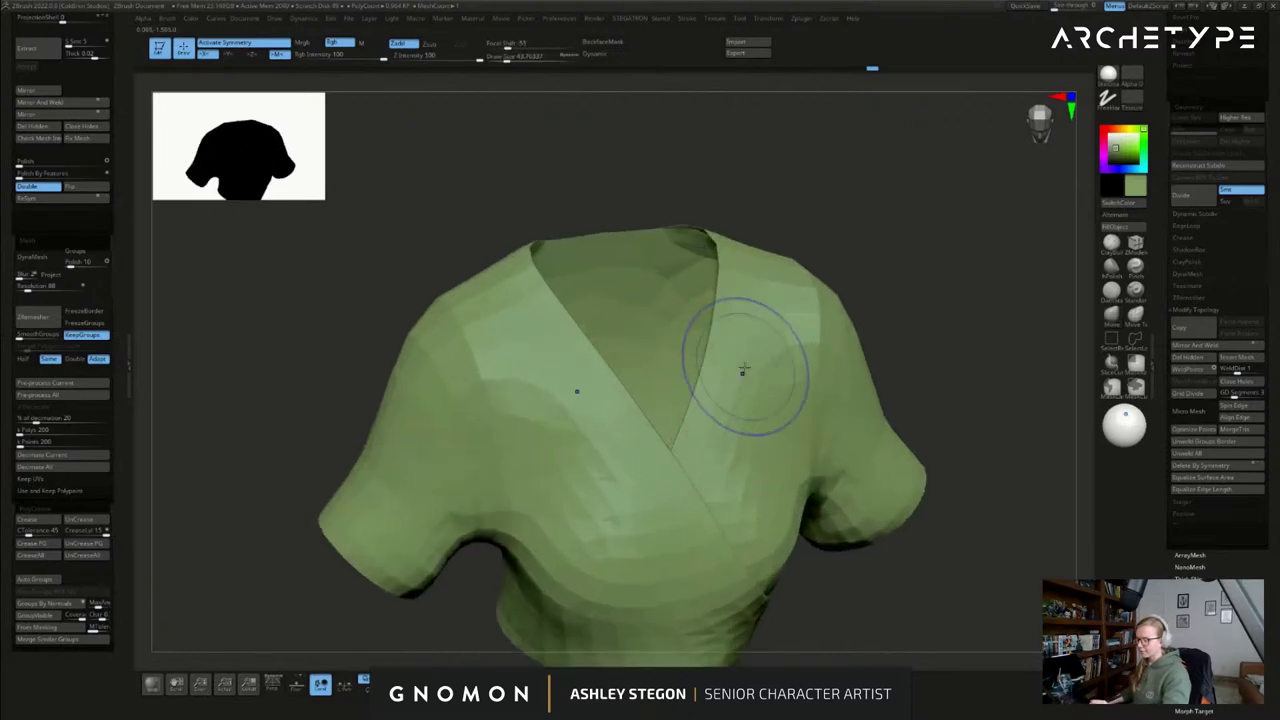
key(shift+f)
key(shift+f)
right_drag(743, 343, 743, 359)
key(s)
drag(743, 361, 741, 361)
right_drag(739, 391, 714, 369)
key(shift+f)
right_drag(712, 438, 673, 383)
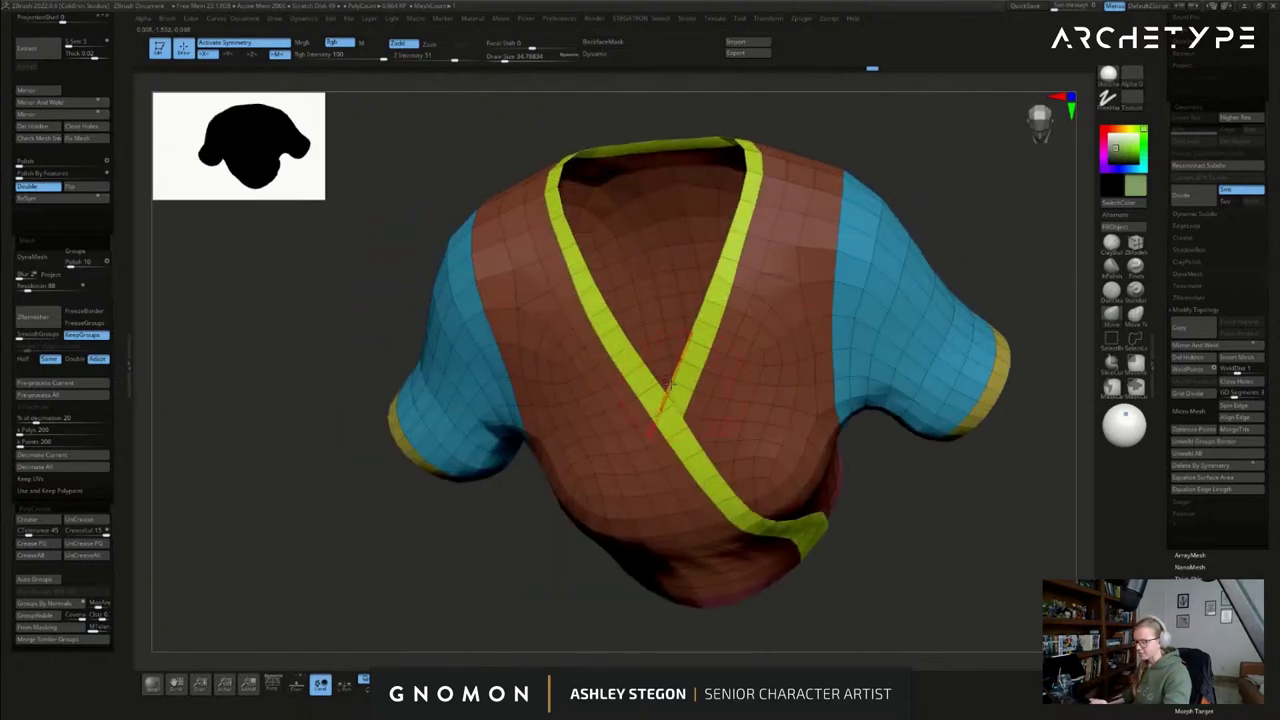
- Show the full character again with the polygroup wireframe off, and bring up the subtool list
right_drag(904, 401, 969, 475)
right_drag(823, 563, 878, 370)
key(alt+s)
key(shift+f)
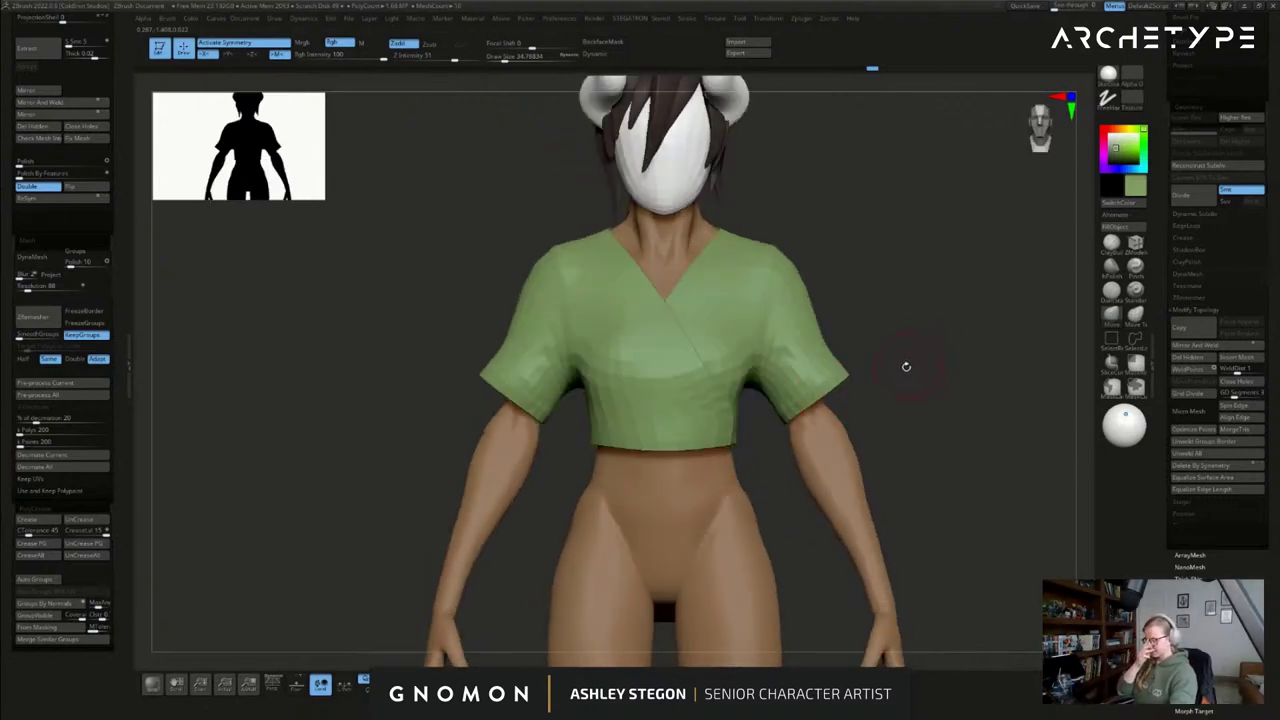
mouse_move(986, 380)
alt+right_down()
mouse_move(970, 420)
mouse_move(922, 399)
mouse_move(903, 429)
alt+right_up()
drag(1165, 258, 1157, 440)
drag(1175, 230, 1170, 323)
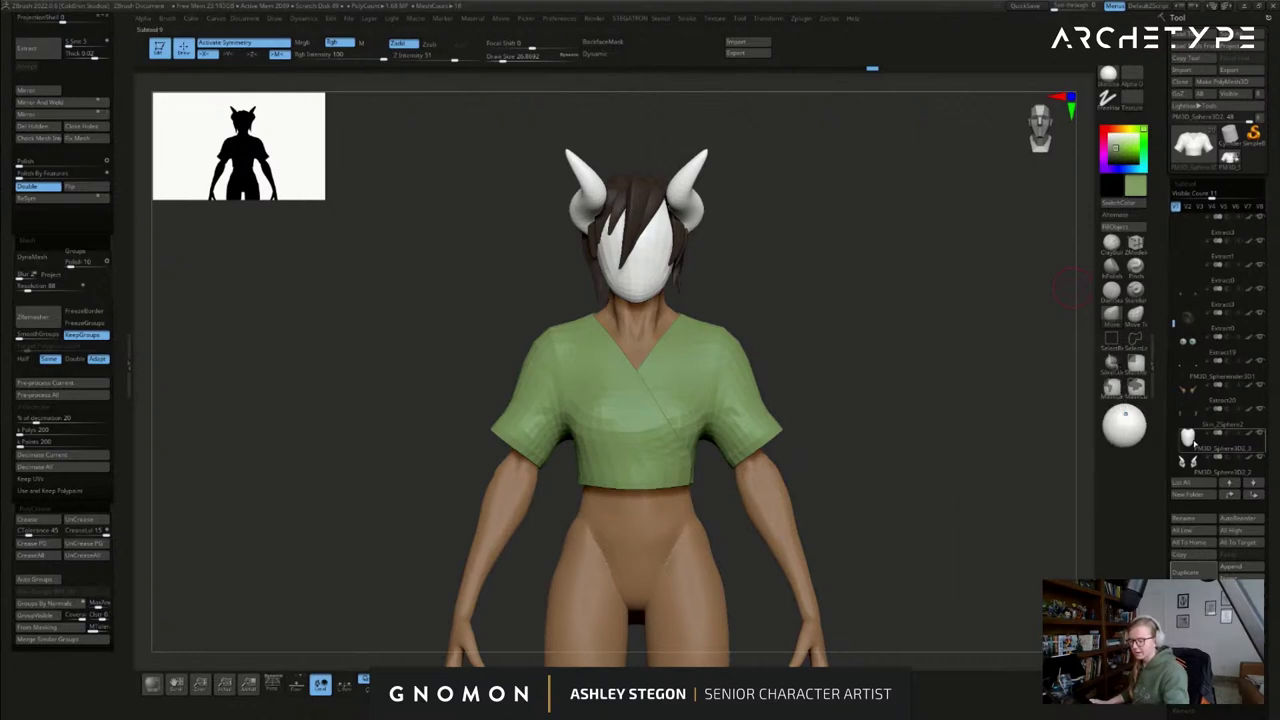
- Select the white face mask subtool and examine the mask, horns and shirt on the character from several angles
click(1188, 437)
mouse_move(971, 414)
mouse_down()
mouse_move(866, 423)
mouse_move(897, 429)
mouse_move(810, 415)
mouse_up()
key(shift+f)
ctrl+right_drag(672, 277, 728, 304)
alt+right_drag(741, 124, 695, 290)
key(shift+f)
key(shift+f)
right_drag(956, 469, 855, 393)
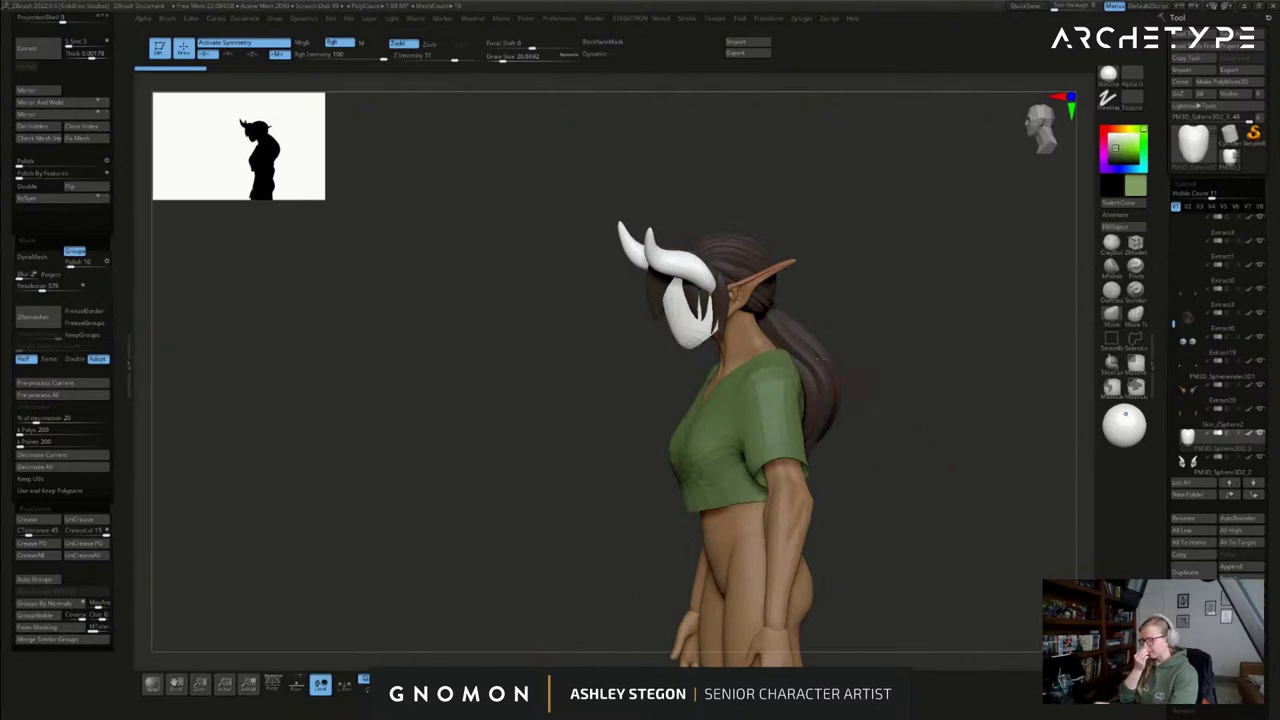
right_drag(812, 316, 888, 450)
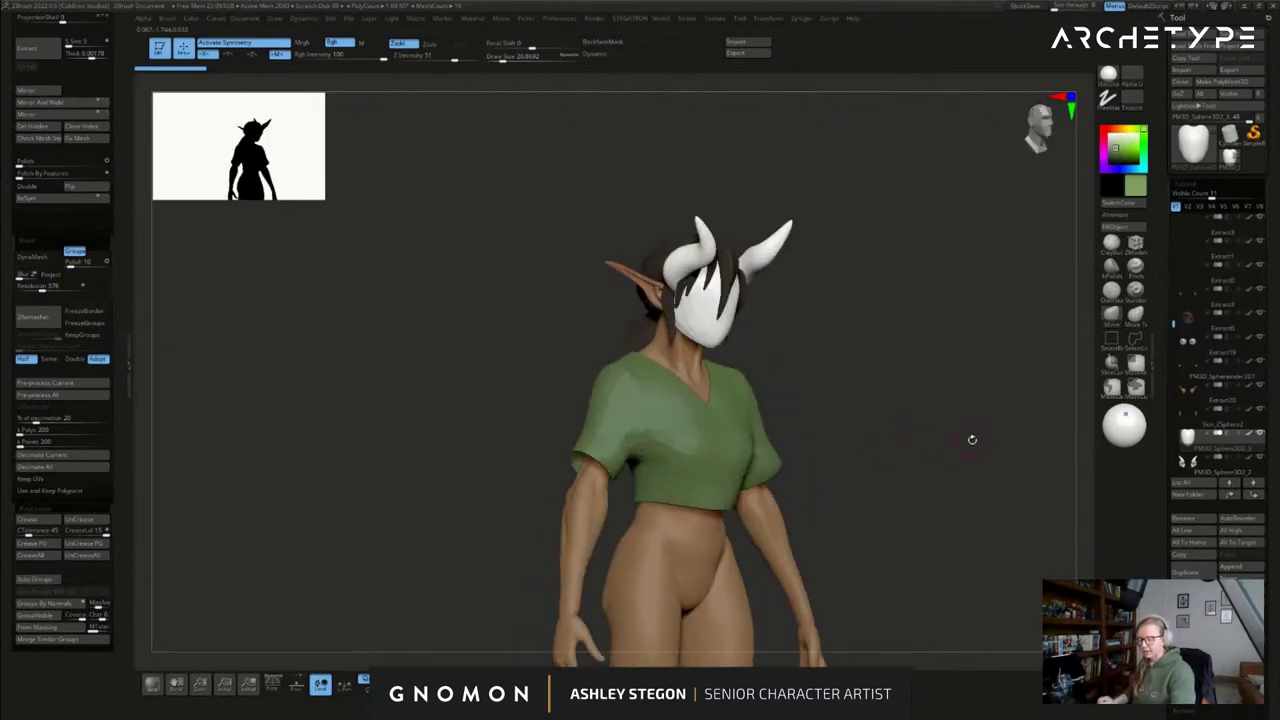
- Hide the horns and face mask subtools so the character's face is exposed, and make a hair strand active
click(1230, 471)
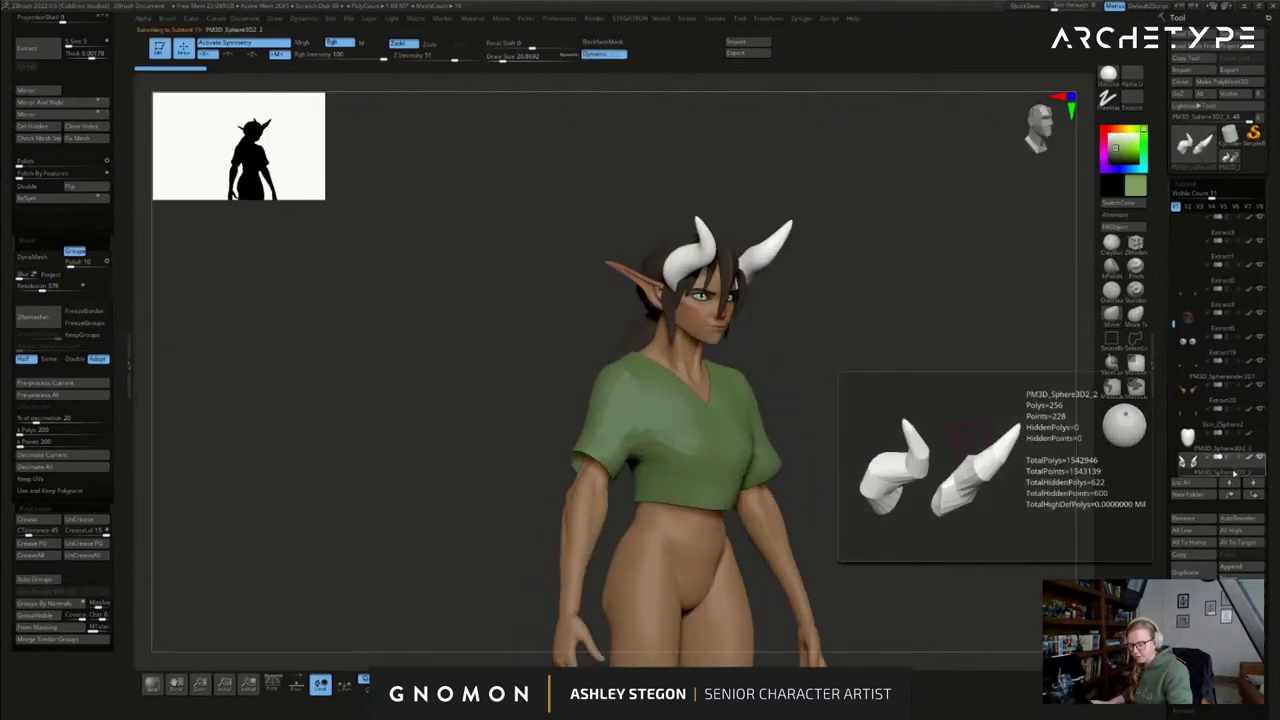
click(1230, 446)
shift+right_drag(952, 471, 1091, 433)
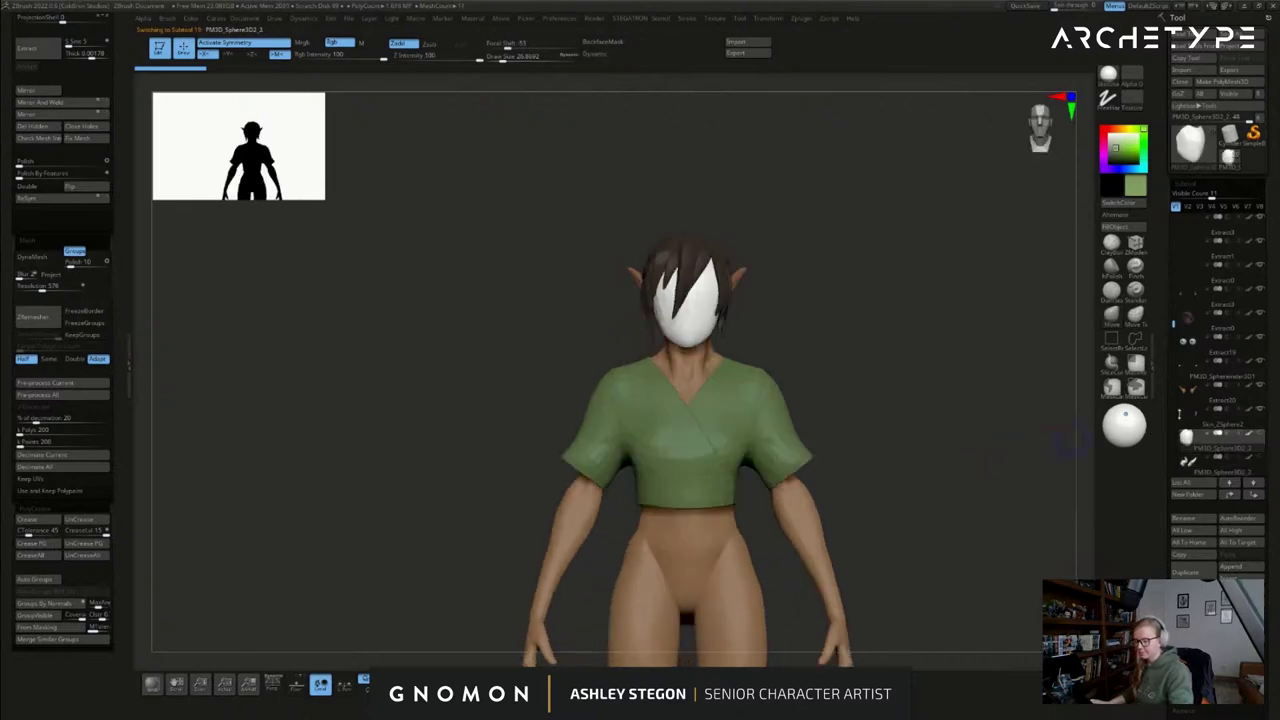
alt+click(722, 283)
- Examine the character's front proportions and the shirt's fit from the head down to the hips
mouse_move(838, 470)
alt+mouse_down()
mouse_move(848, 339)
mouse_move(817, 404)
mouse_move(860, 375)
alt+mouse_up()
key(s)
click(865, 382)
alt+drag(786, 288, 788, 362)
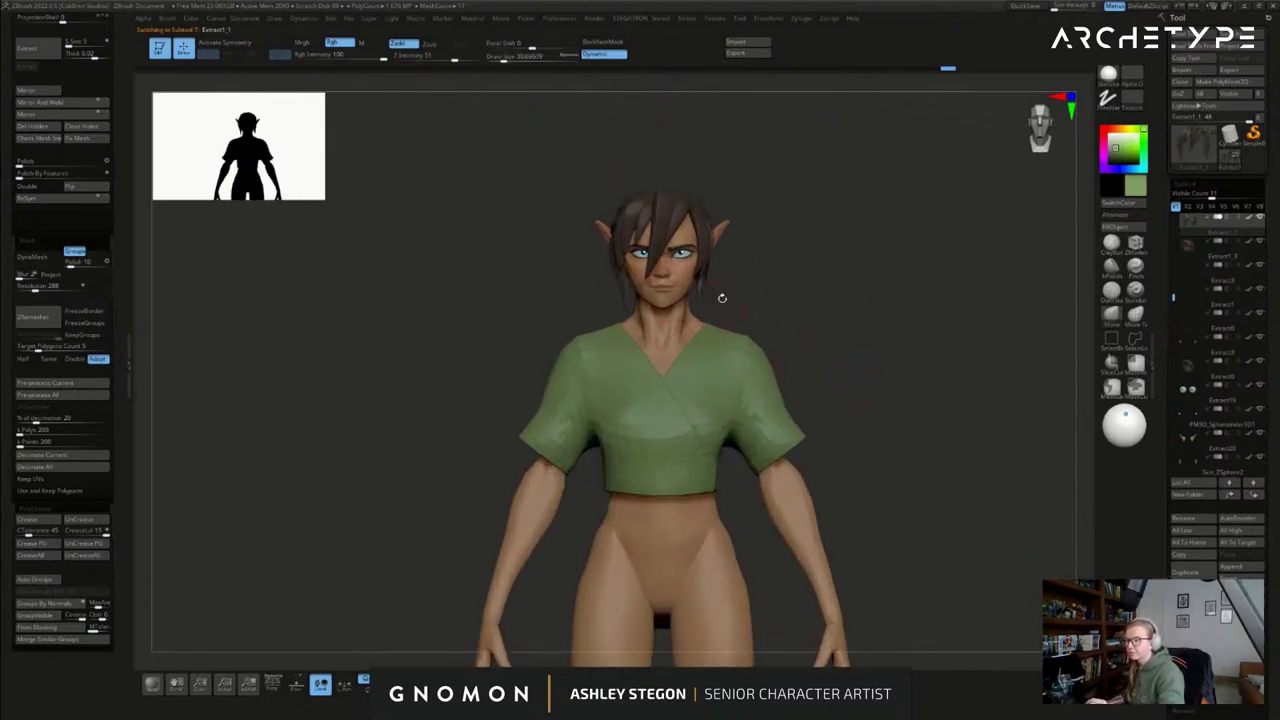
key(s)
click(811, 369)
alt+drag(812, 366, 820, 368)
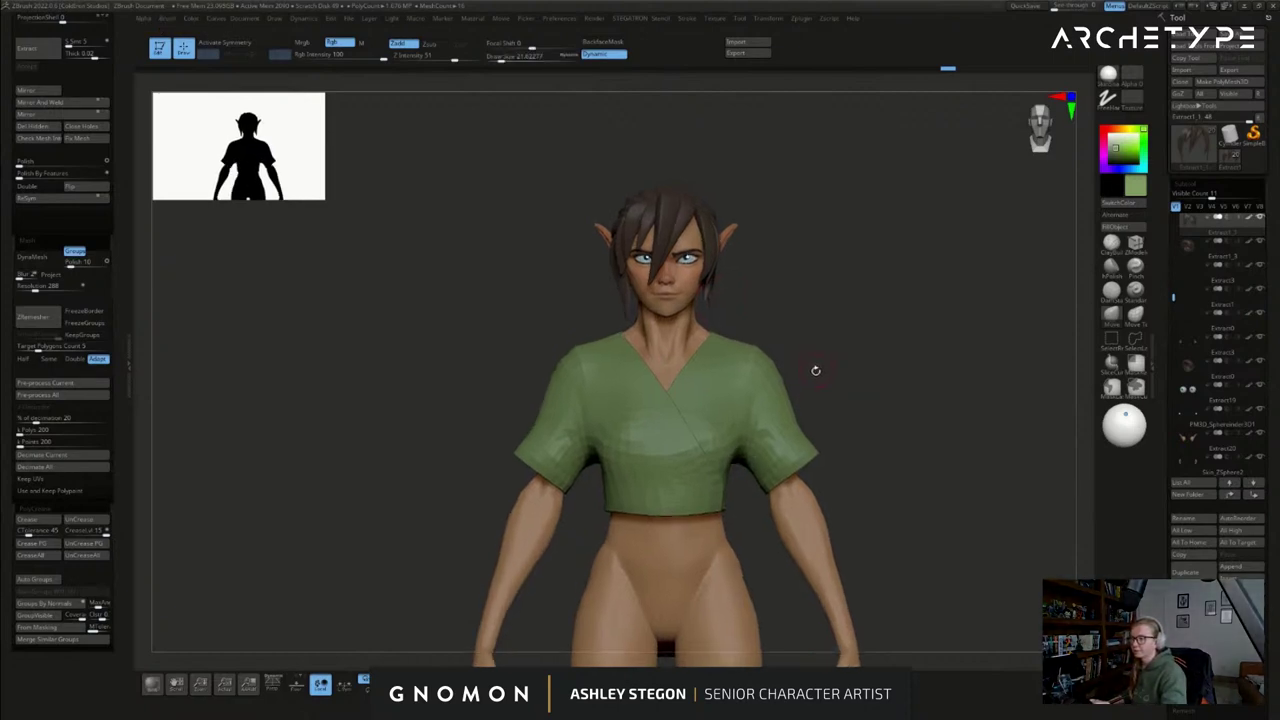
alt+drag(954, 503, 972, 356)
- Select the separate legs subtool, isolate it, and show its polygroup wireframe
alt+click(752, 521)
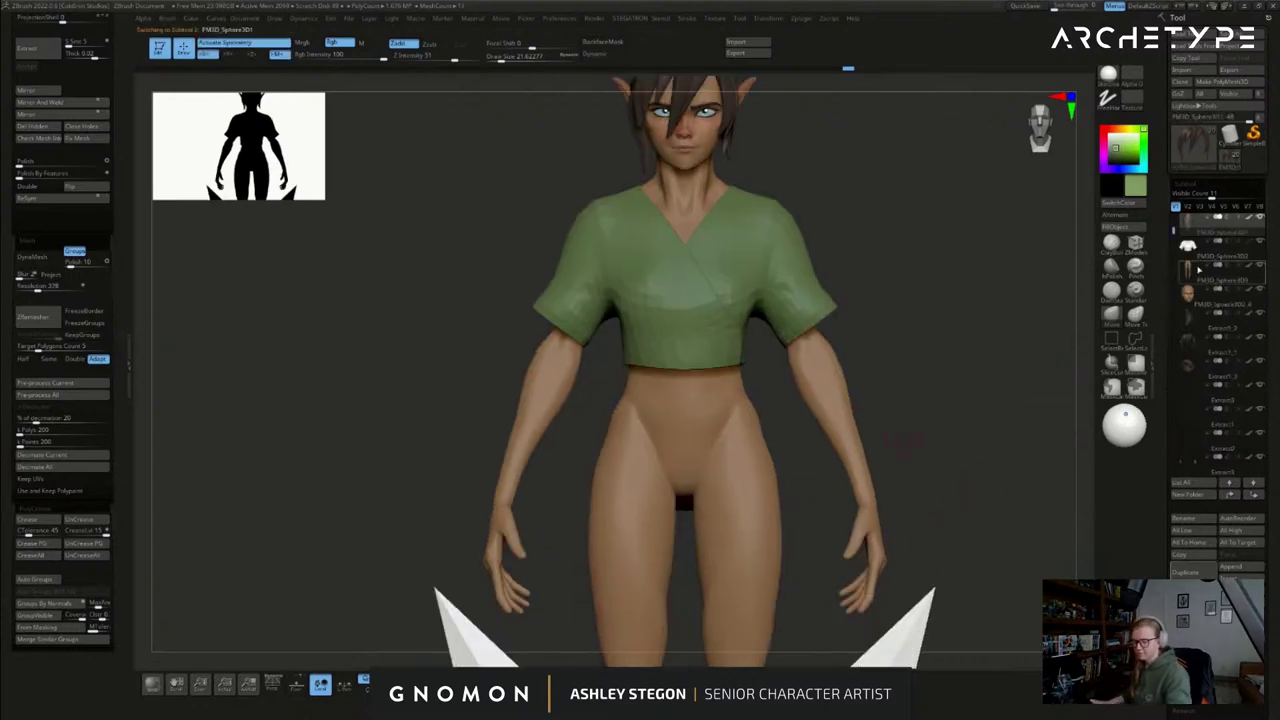
alt+click(655, 547)
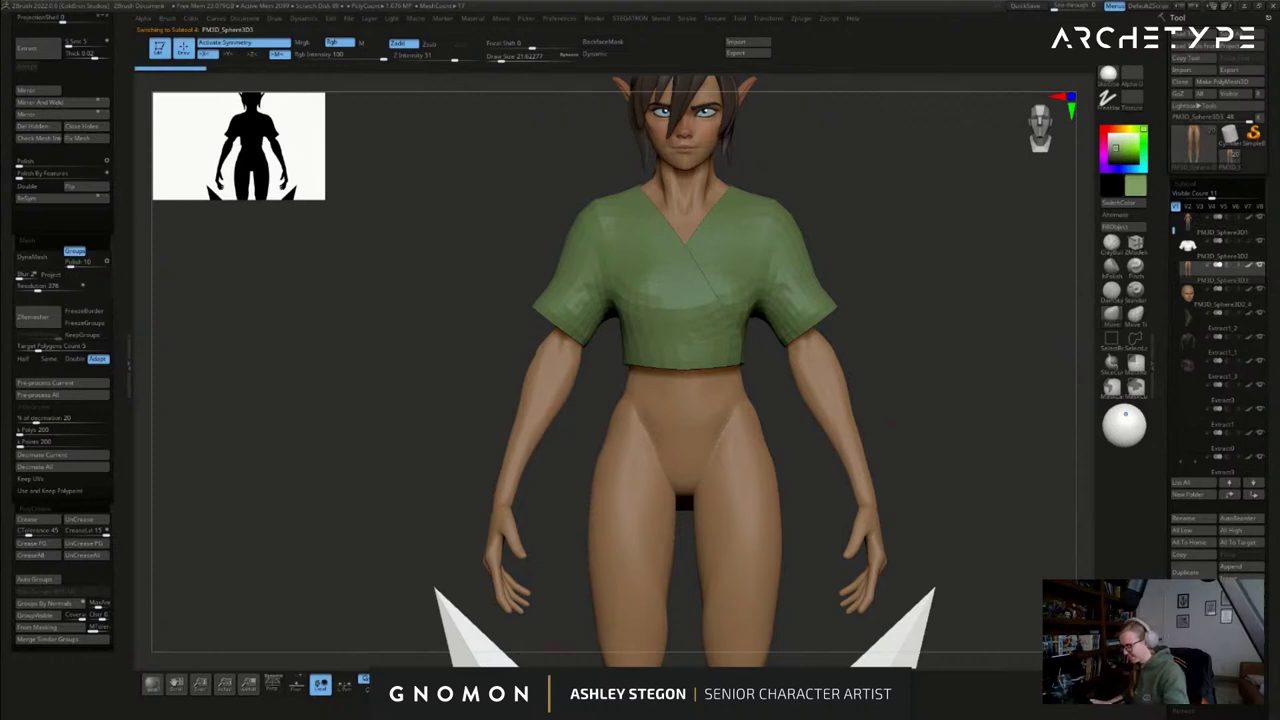
key(alt+s)
alt+drag(863, 486, 815, 341)
key(shift+f)
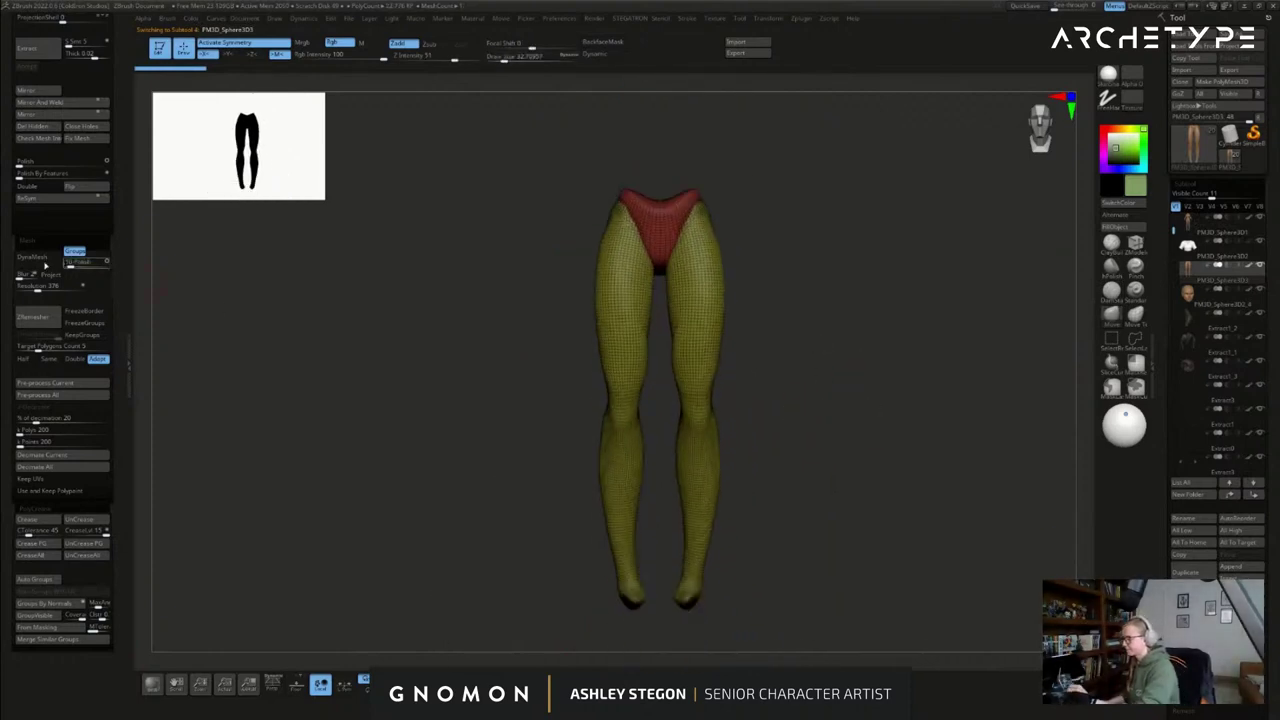
- DynaMesh the legs with Groups off so they merge into one polygroup, and smooth the hips and knees
click(75, 251)
click(40, 257)
key(shift+f)
key(shift+f)
key(s)
drag(673, 258, 686, 257)
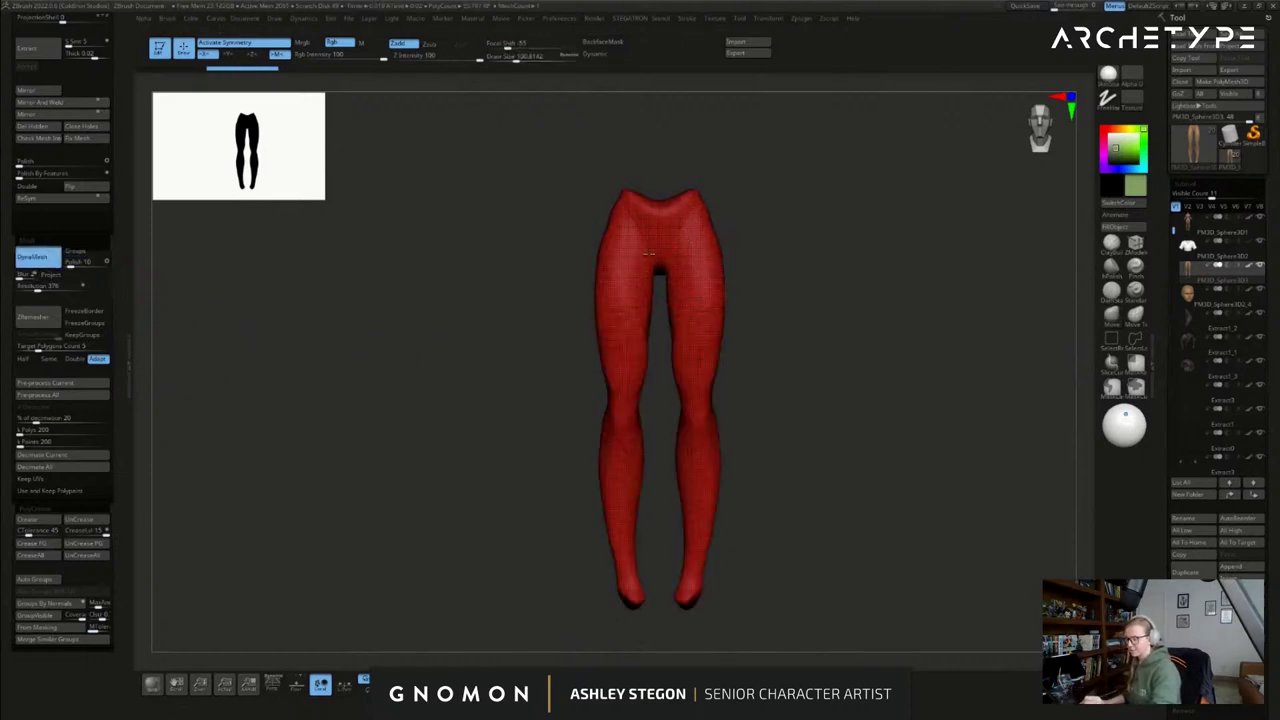
shift+drag(695, 428, 700, 473)
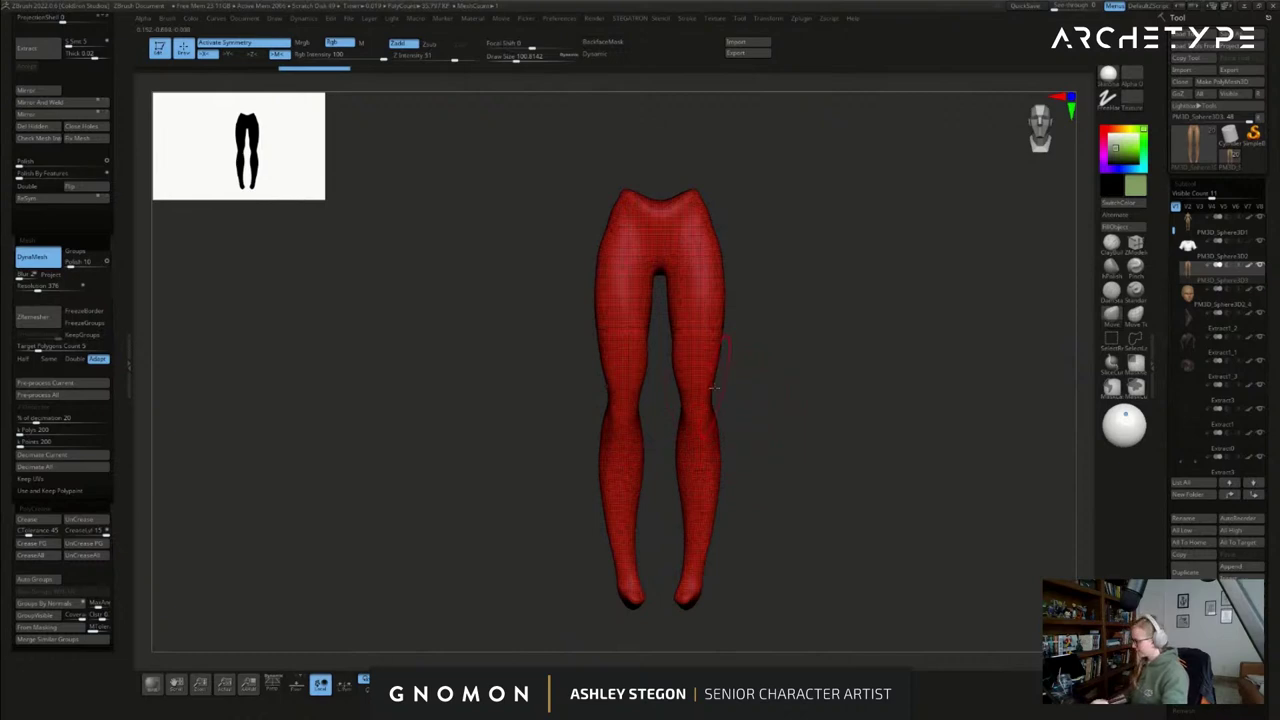
- Puff out the hips and thighs with the Inflate brush, smoothing the surface between strokes
key(b)
key(i)
key(n)
drag(694, 380, 692, 336)
mouse_move(682, 252)
mouse_down()
mouse_move(666, 271)
mouse_move(721, 323)
mouse_up()
shift+drag(697, 260, 711, 279)
drag(719, 374, 721, 371)
key(shift+f)
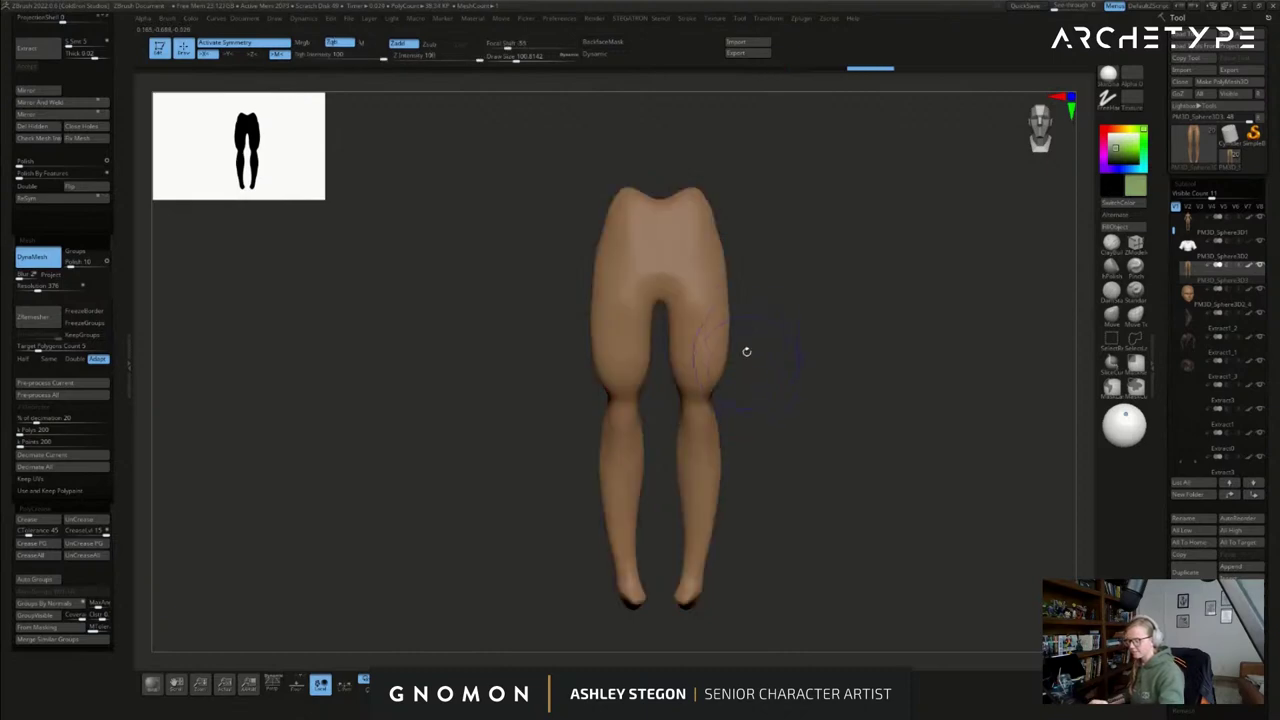
key(shift+f)
key(shift+f)
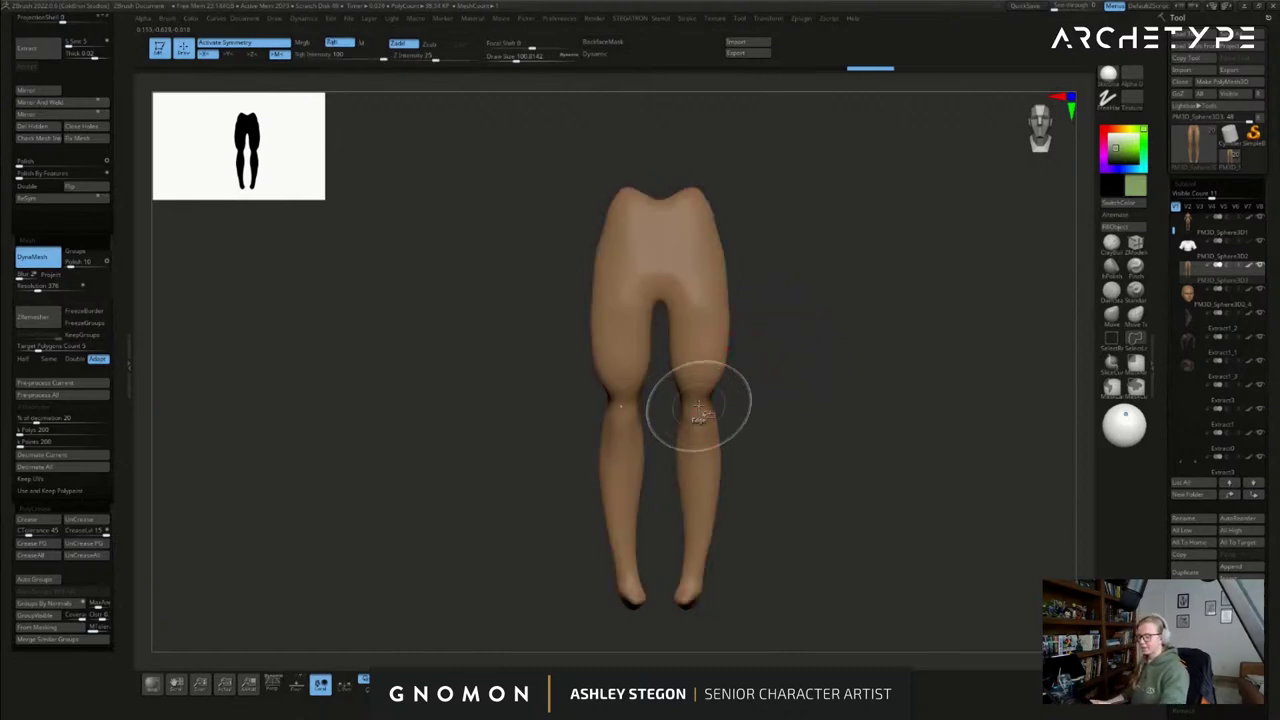
- Slice the legs straight across above the knees and at the waist, and delete everything outside the shorts section
key(shift+f)
ctrl+shift+click(1115, 364)
mouse_move(524, 398)
ctrl+shift+mouse_down()
mouse_move(865, 386)
mouse_move(842, 378)
ctrl+shift+mouse_up()
mouse_move(530, 204)
ctrl+shift+mouse_down()
mouse_move(845, 194)
mouse_move(861, 207)
ctrl+shift+mouse_up()
ctrl+shift+click(1112, 341)
ctrl+shift+click(716, 297)
drag(850, 330, 825, 347)
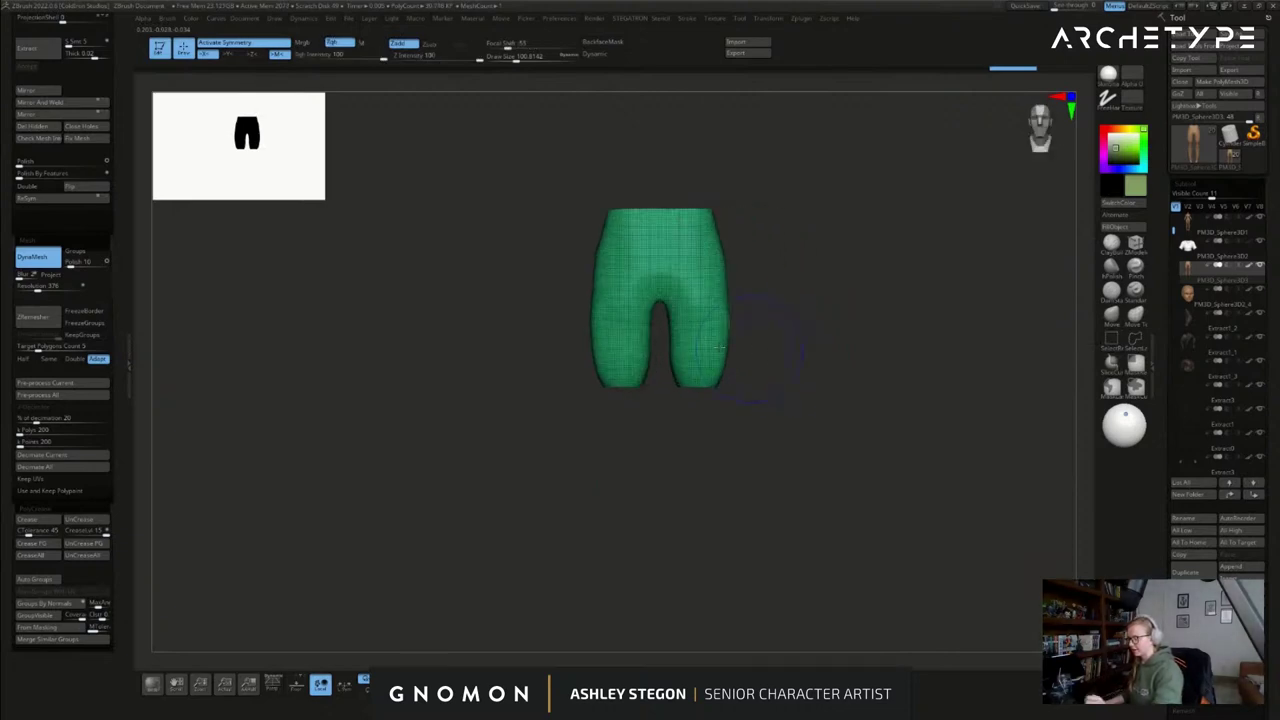
click(46, 130)
- Slice a curved polygroup line from the hip to the crotch and mirror and weld it across the shorts
alt+drag(729, 274, 756, 367)
ctrl+shift+drag(751, 248, 661, 332)
ctrl+shift+click(1112, 365)
key(ctrl+z)
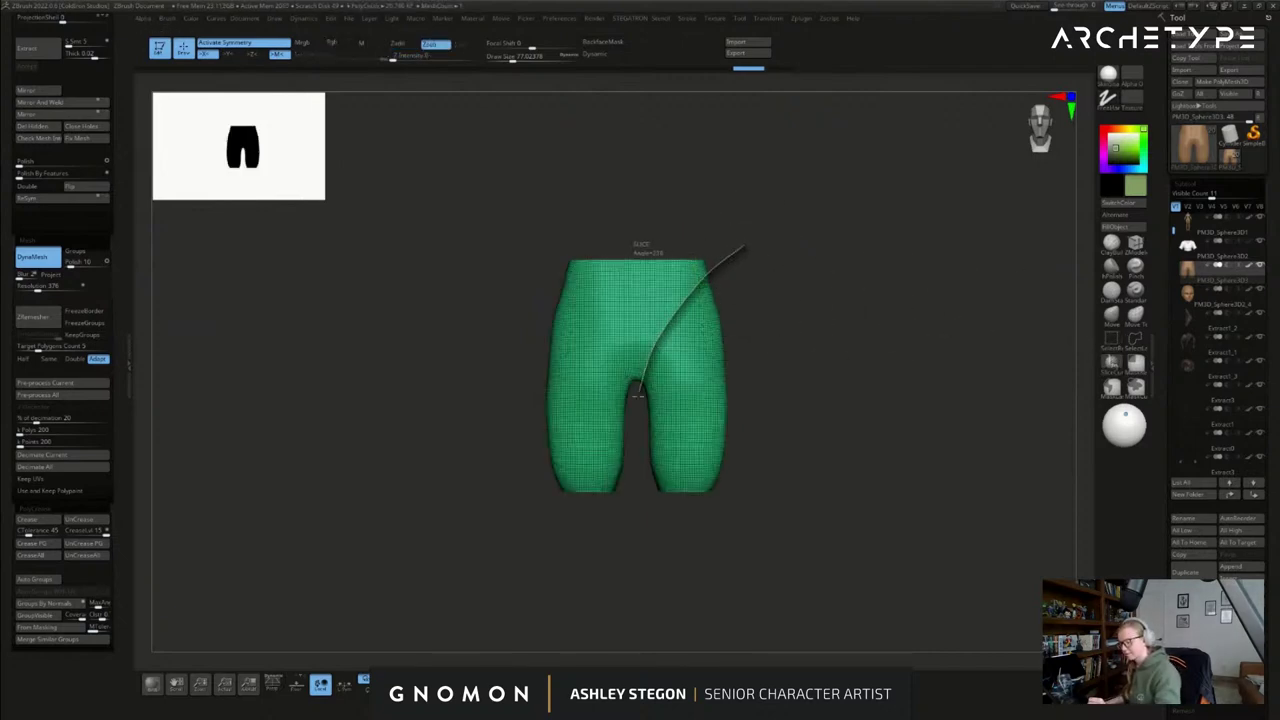
ctrl+shift+drag(634, 544, 634, 544)
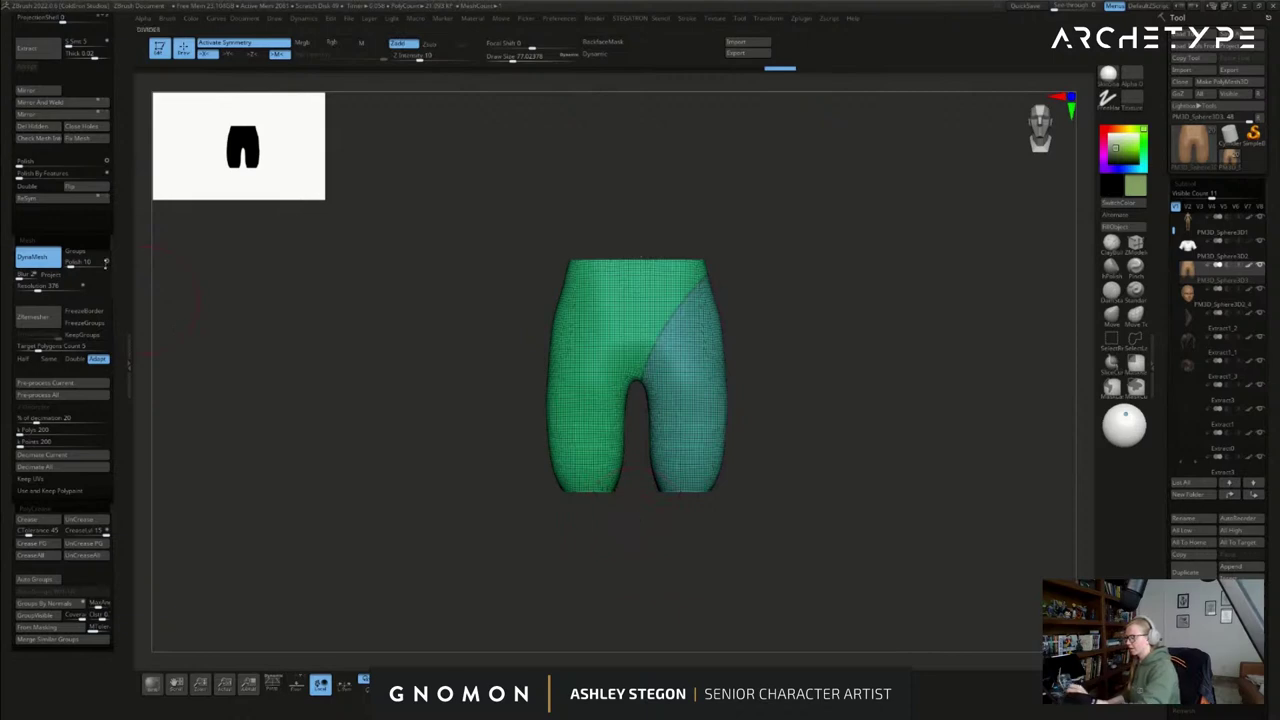
click(55, 102)
mouse_move(652, 352)
right_down()
mouse_move(450, 345)
mouse_move(465, 285)
right_up()
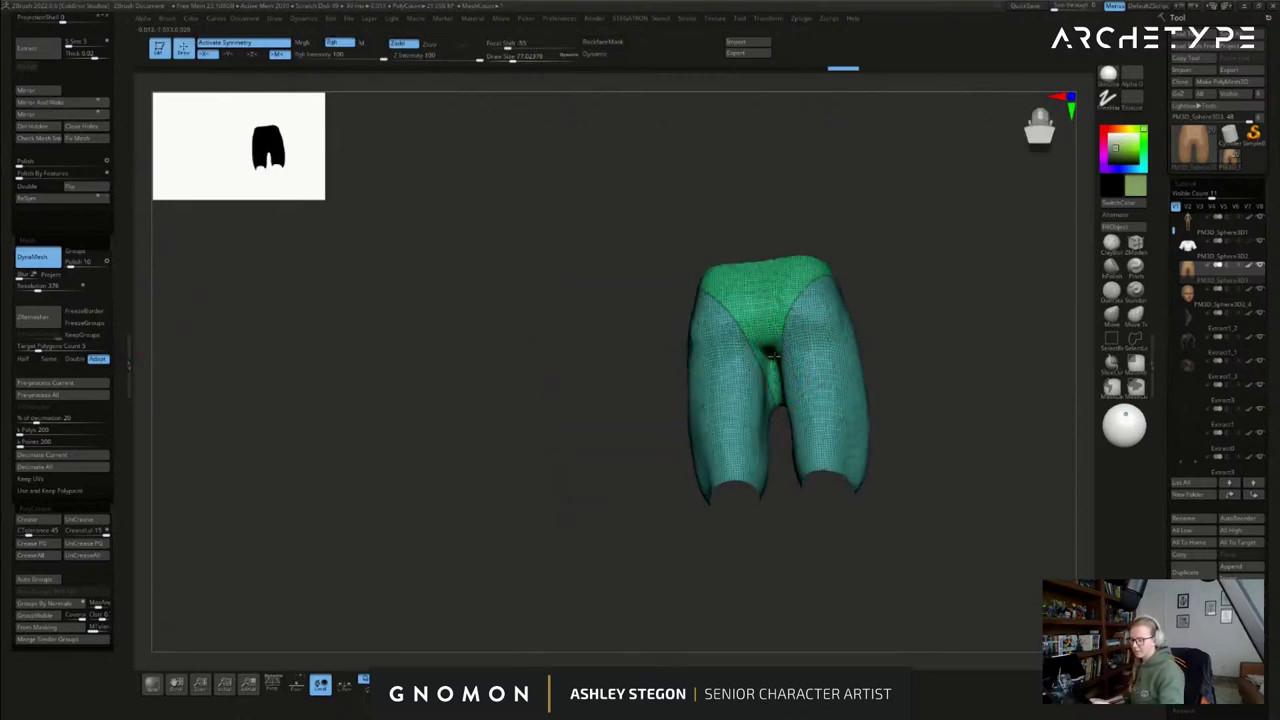
- Slice a narrow horizontal hem polygroup around the lower edge of both shorts legs
right_drag(787, 362, 890, 365)
key(shift+f)
key(shift+f)
alt+right_drag(810, 461, 671, 514)
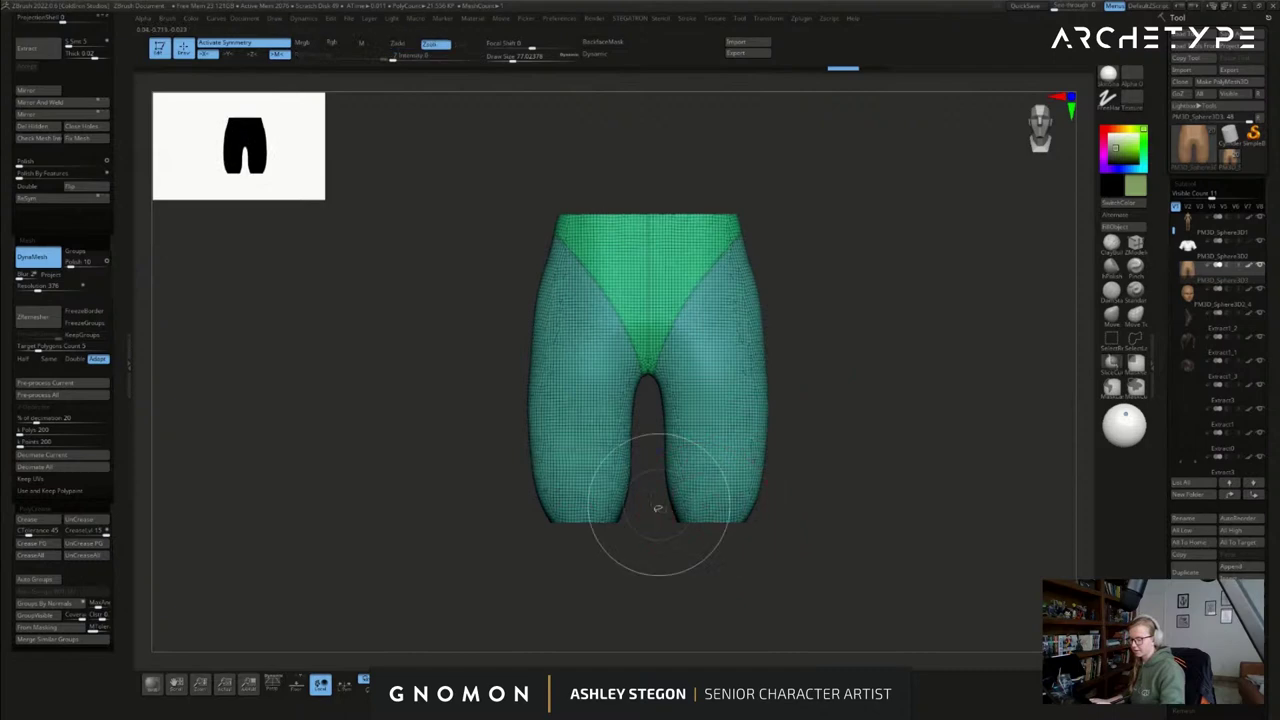
ctrl+shift+drag(425, 497, 872, 494)
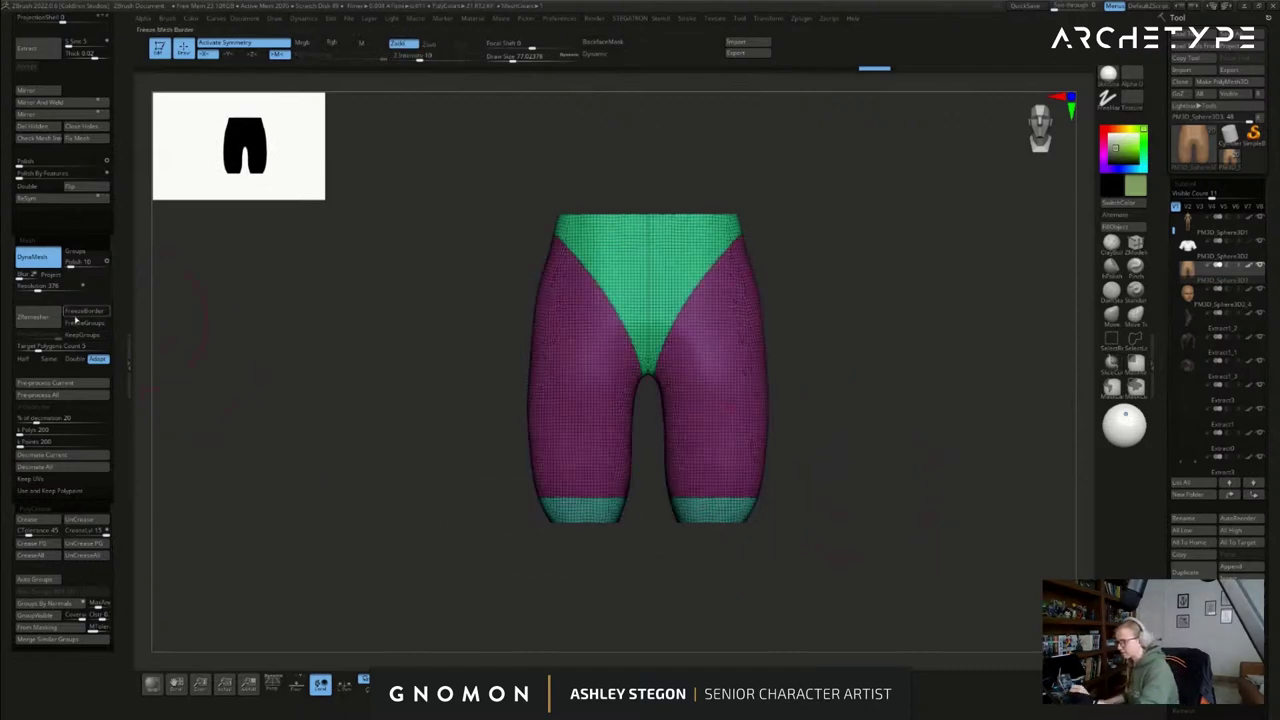
- Remesh the shorts with ZRemesher using KeepGroups and the Half setting
click(93, 335)
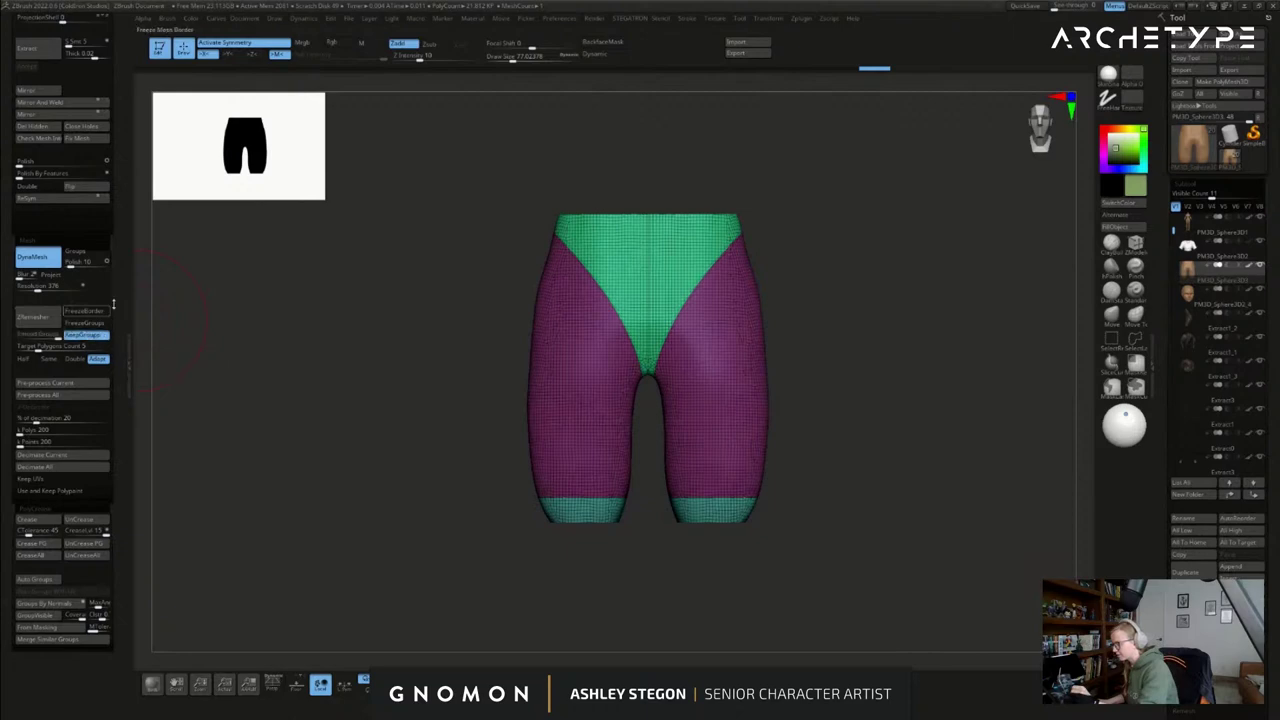
click(44, 320)
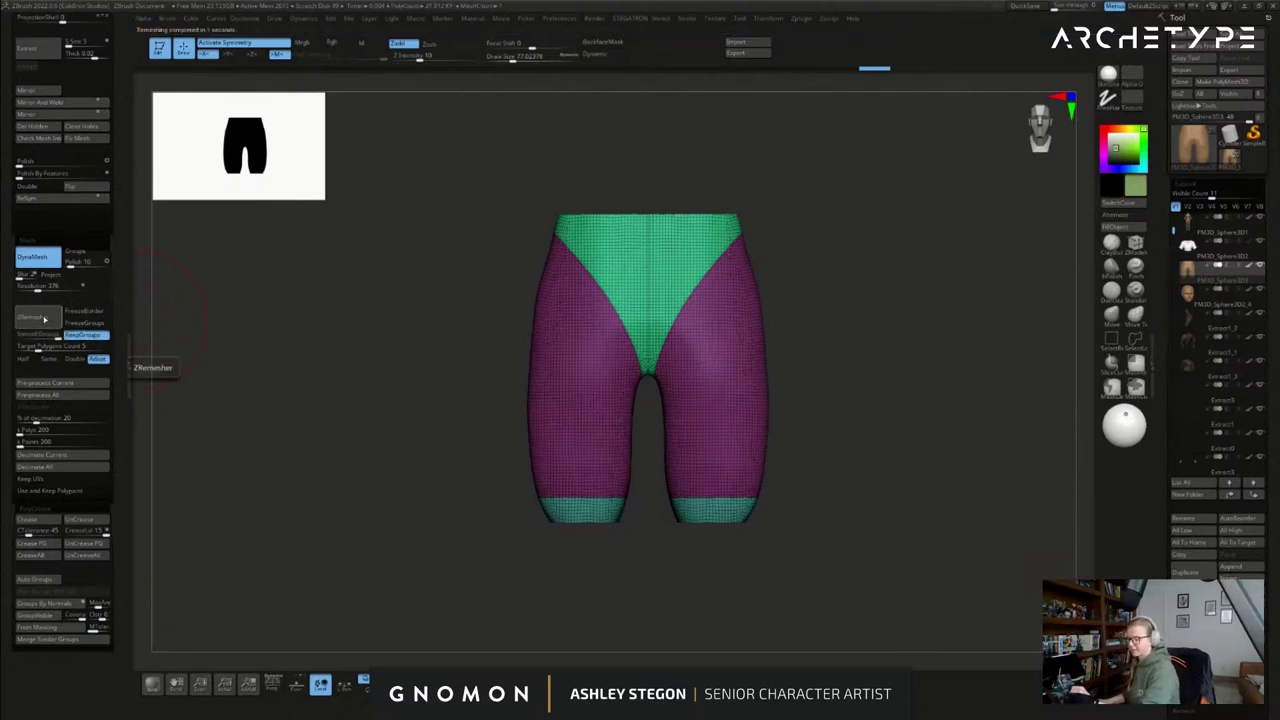
click(28, 358)
click(41, 316)
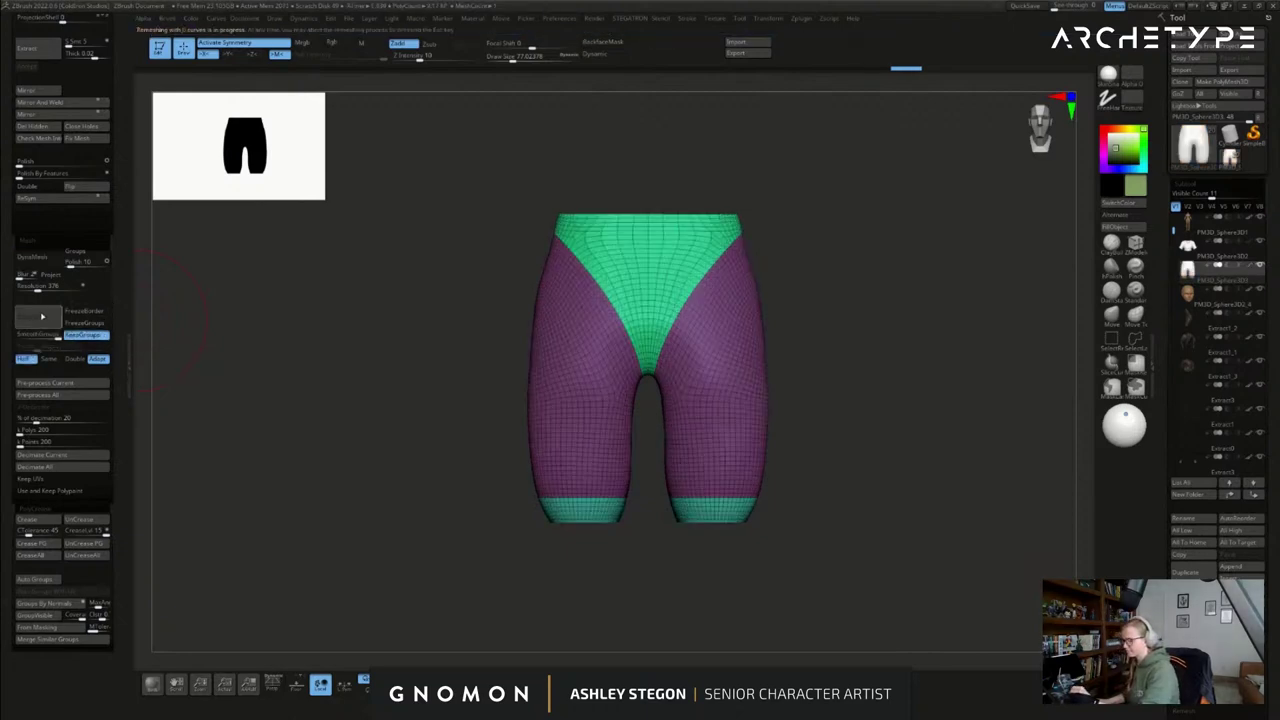
- Try another ZRemesher pass at Half on the shorts
alt+right_drag(739, 291, 707, 315)
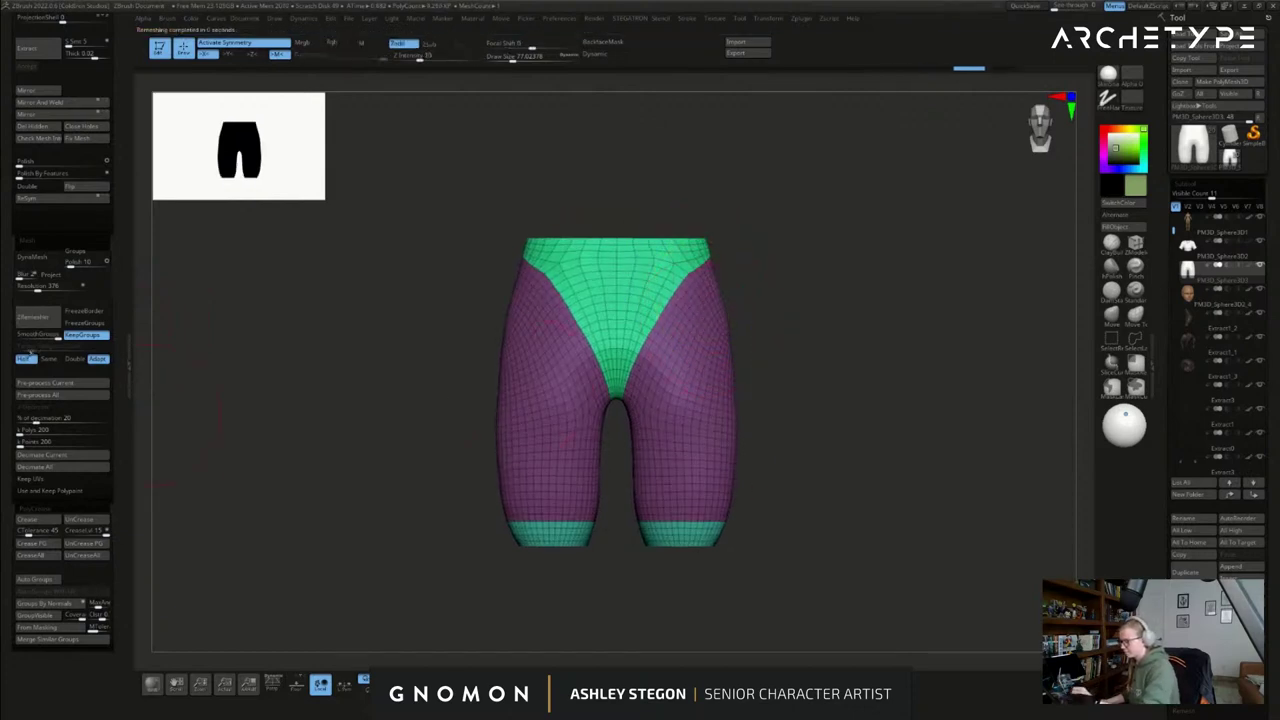
click(36, 320)
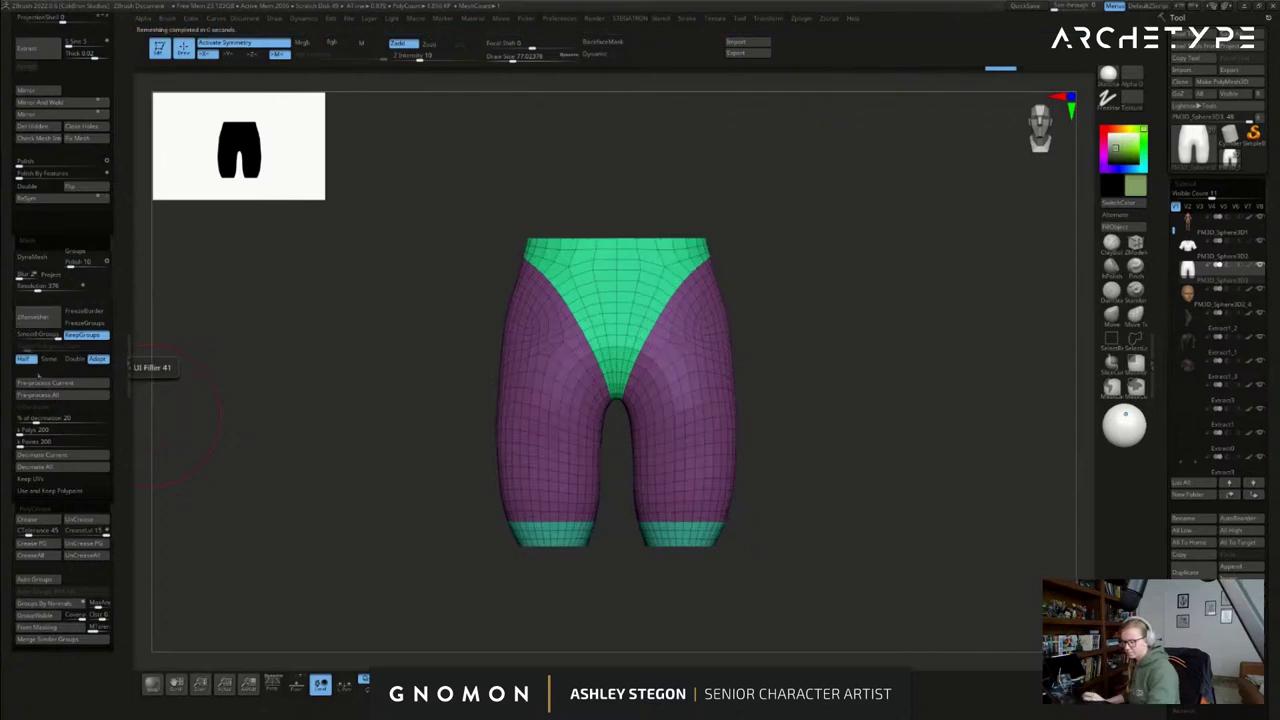
key(ctrl+z)
key(ctrl+z)
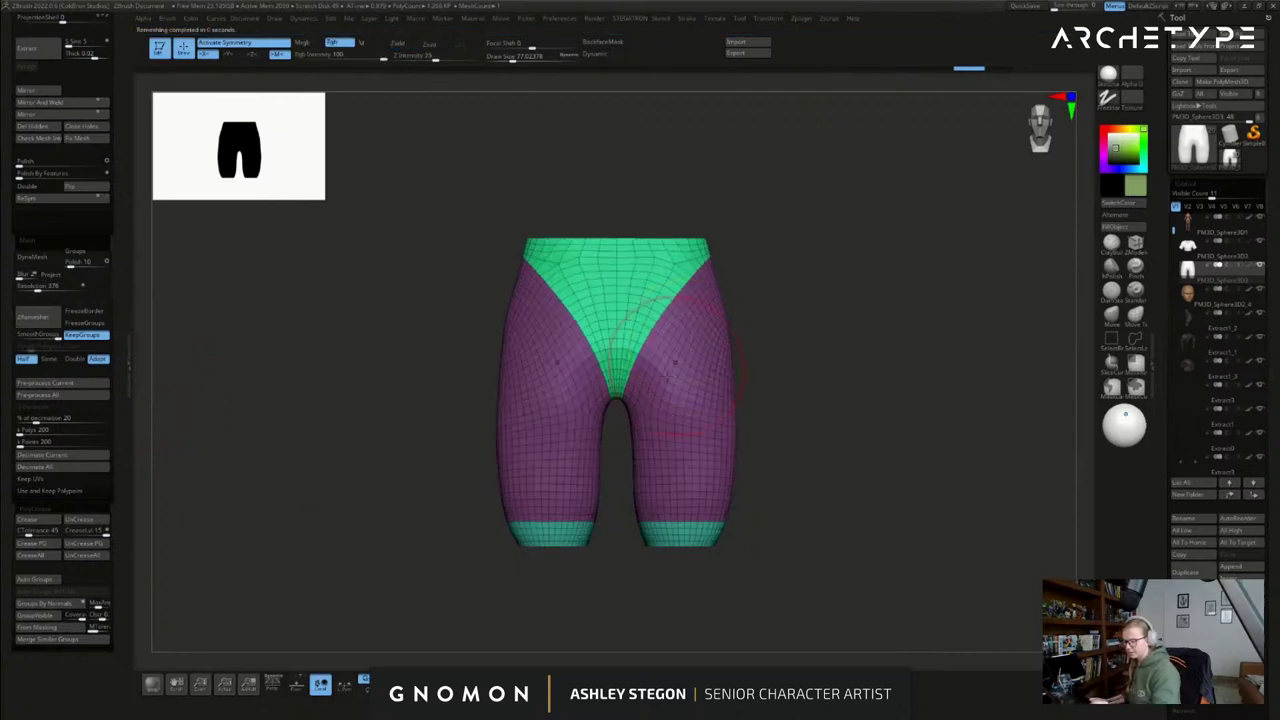
- Slice a diagonal and a lower horizontal polygroup line across one thigh, and mirror and weld them to the other
mouse_move(622, 428)
ctrl+shift+mouse_down()
mouse_move(702, 362)
mouse_move(760, 346)
ctrl+shift+mouse_up()
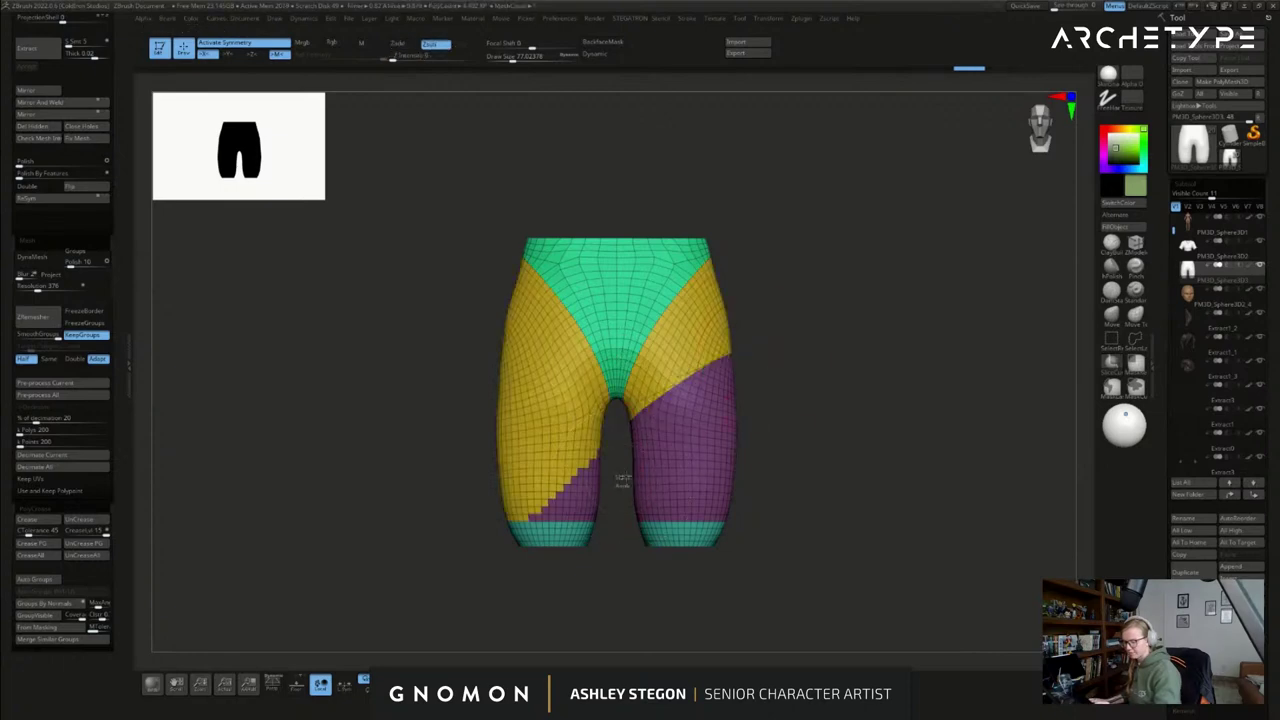
ctrl+shift+drag(745, 438, 808, 442)
click(68, 104)
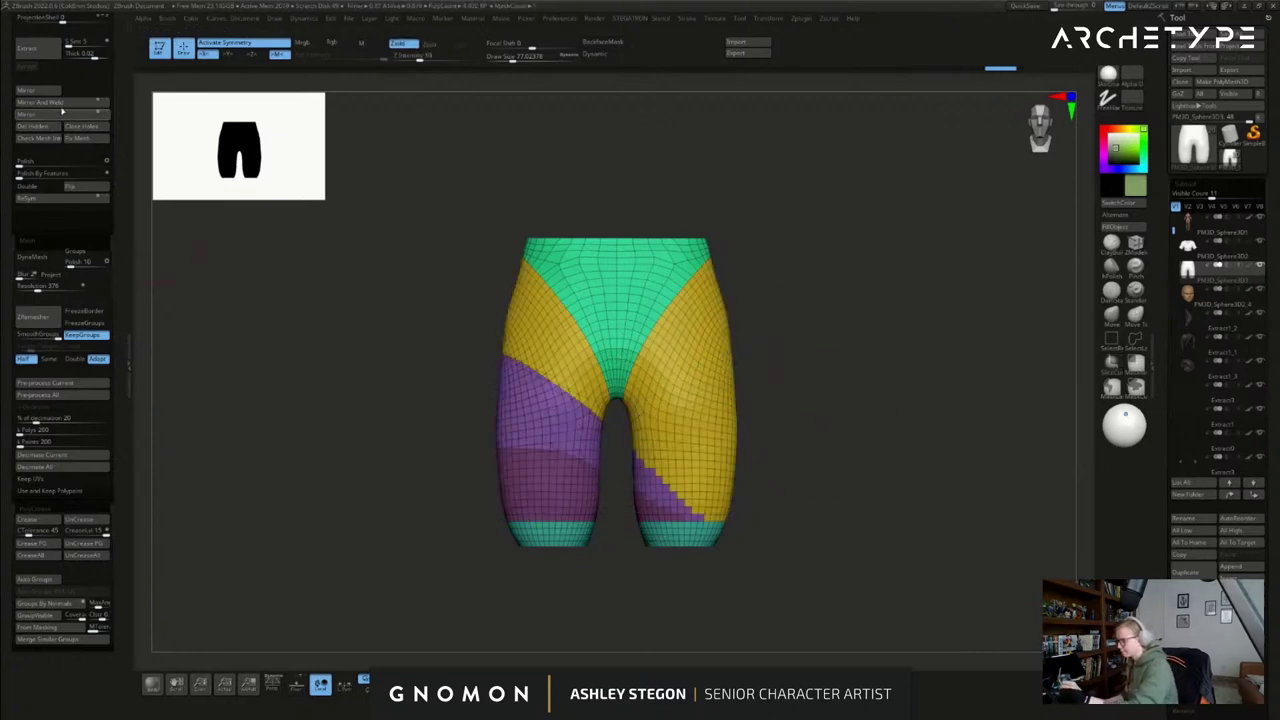
- Undo a Half remesh of the regrouped shorts and run ZRemesher with the Same setting instead
click(43, 318)
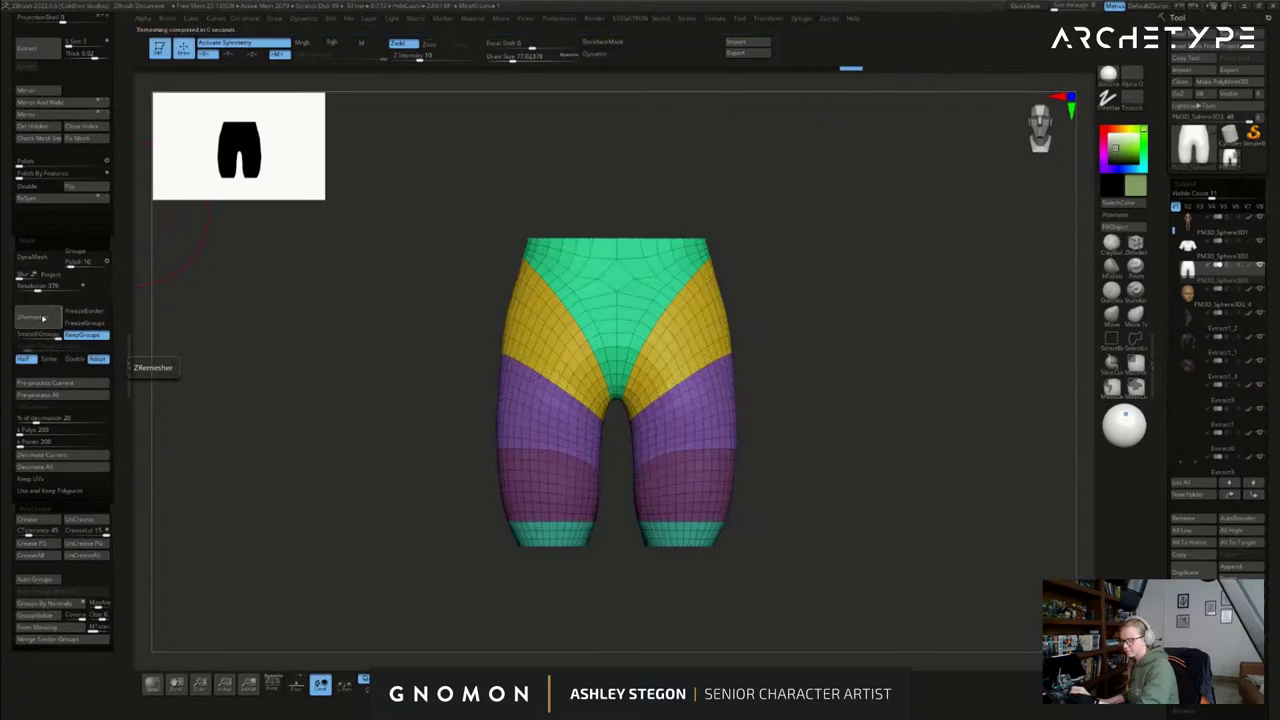
key(ctrl+z)
click(49, 359)
click(44, 320)
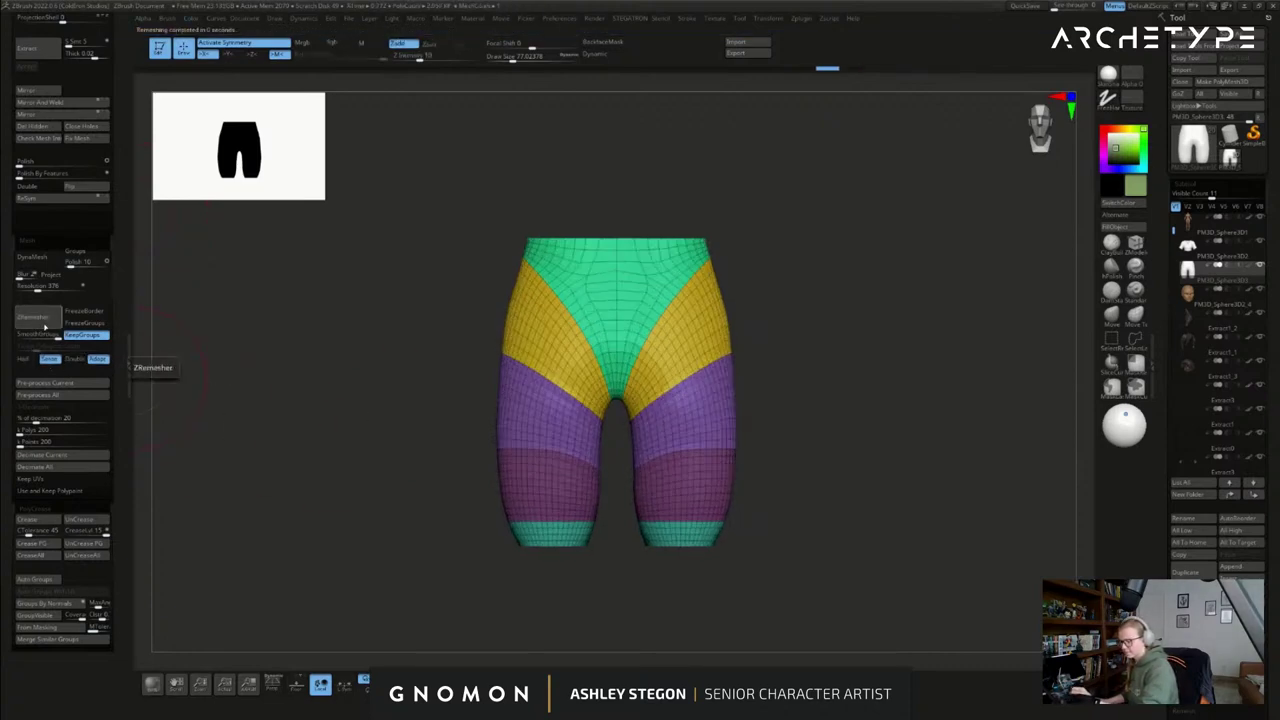
- Touch up the front of the pelvis with a smaller brush and remesh the shorts with ZRemesher at Same
mouse_move(677, 311)
right_down()
mouse_move(757, 329)
mouse_move(712, 309)
right_up()
click(643, 281)
right_drag(648, 280, 634, 282)
key(s)
drag(636, 284, 641, 284)
click(638, 279)
click(50, 314)
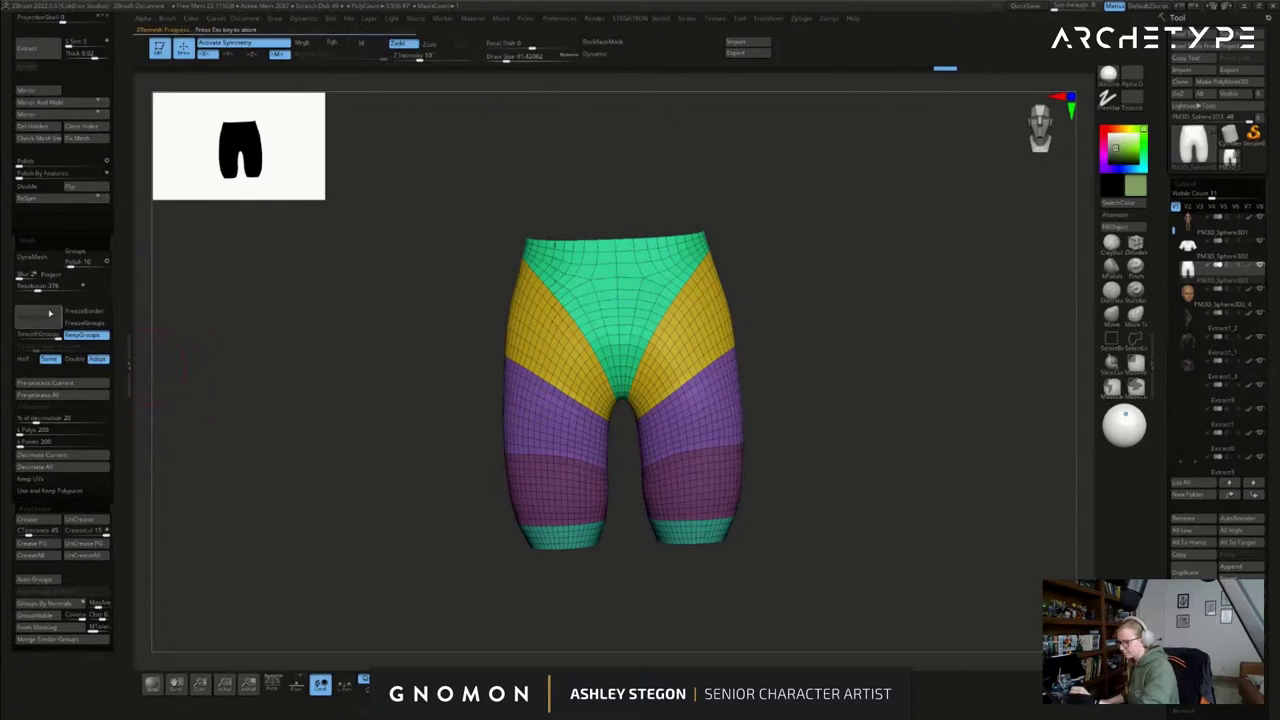
- Lower SmoothGroups to its minimum and remesh the shorts with ZRemesher at Half
shift+right_drag(650, 438, 860, 488)
key(shift+f)
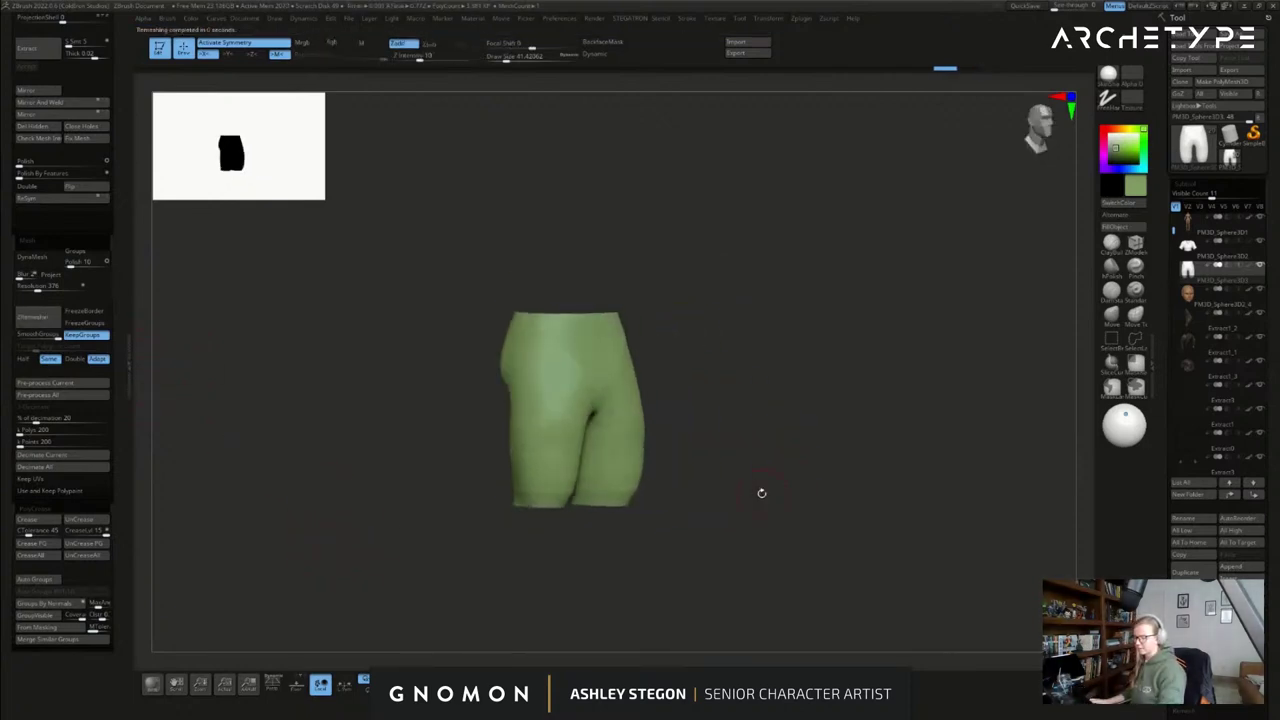
right_drag(168, 372, 157, 405)
key(shift+f)
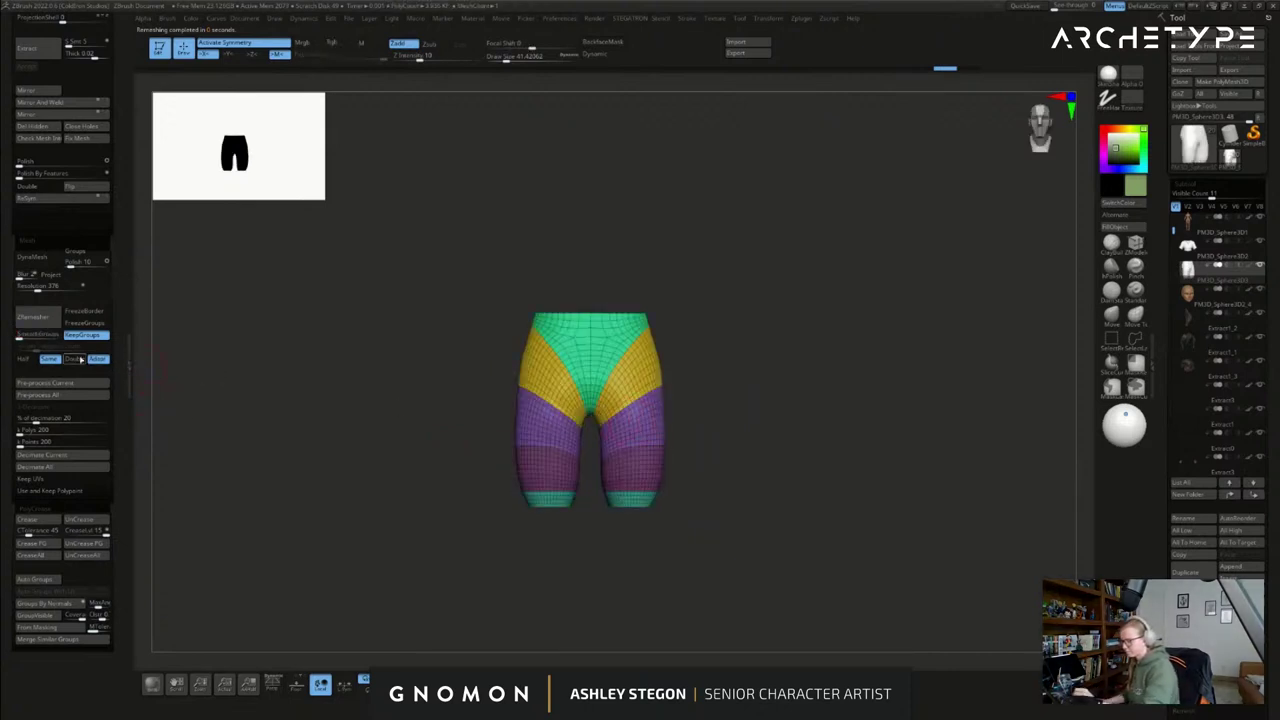
click(40, 318)
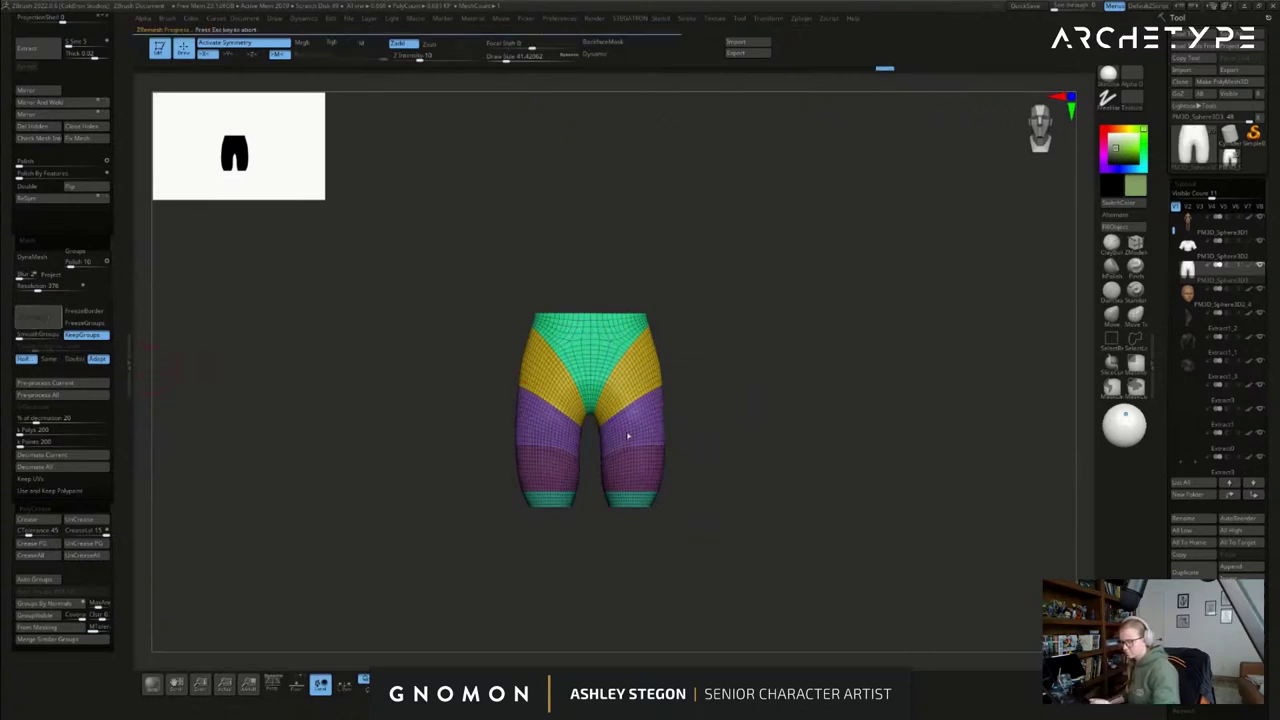
- Check the remeshed shorts with the wireframe on and off, and bring back the full character with the wireframe off
drag(829, 400, 783, 423)
key(shift+f)
key(shift+f)
alt+drag(649, 391, 653, 417)
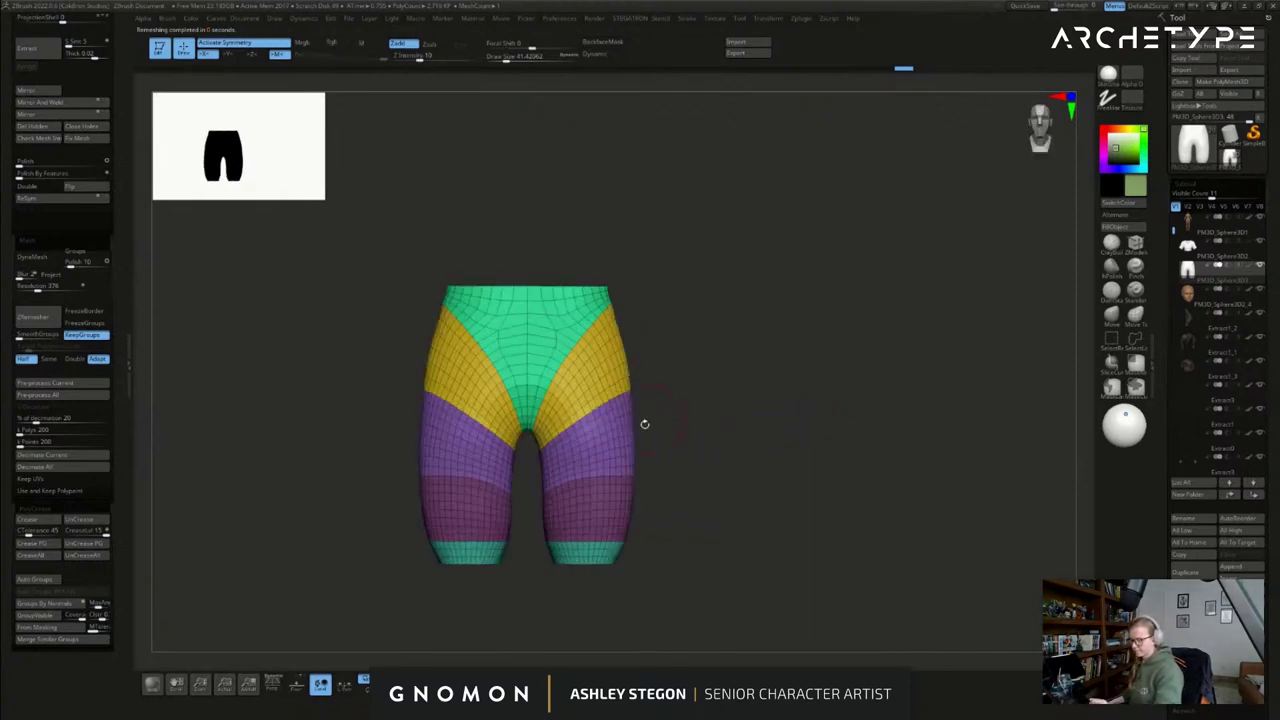
right_drag(532, 340, 560, 354)
key(shift+f)
click(540, 684)
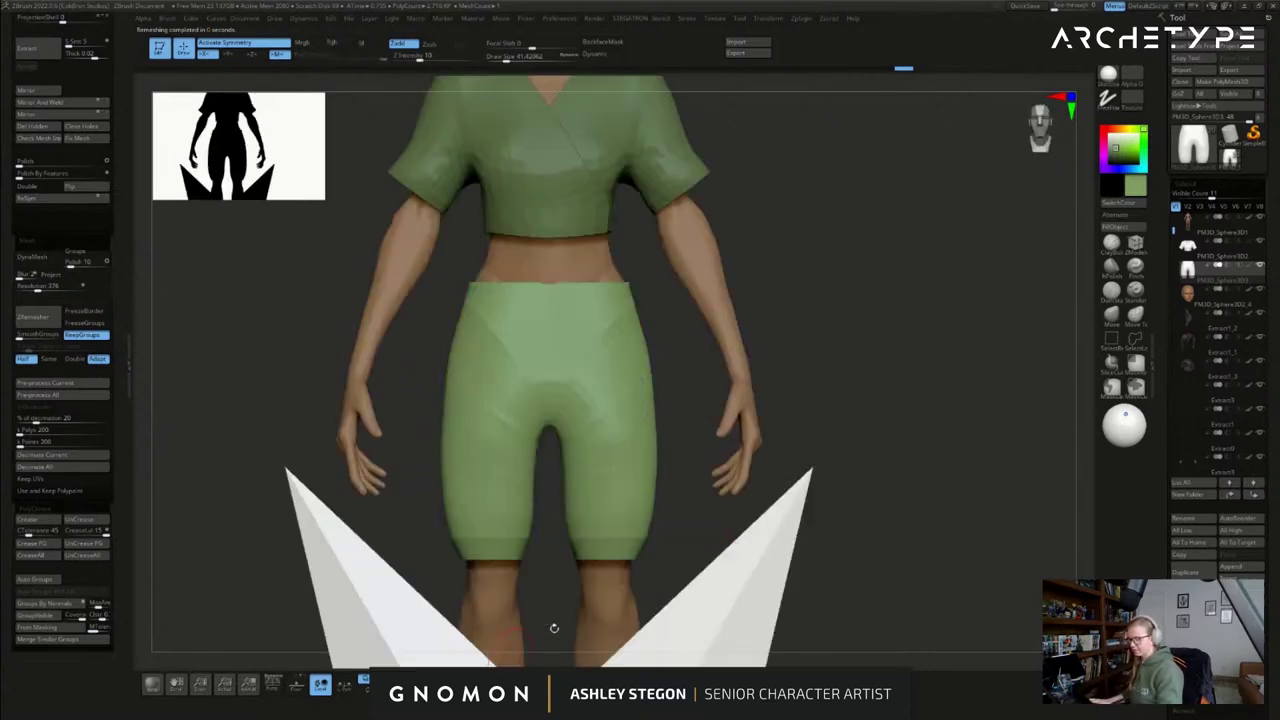
- Pull the back of the shorts out over the buttocks and thighs with the Move brush so the body stops poking through
alt+drag(777, 523, 735, 450)
mouse_move(735, 450)
right_down()
mouse_move(780, 428)
mouse_move(734, 409)
mouse_move(719, 433)
mouse_move(734, 442)
right_up()
click(1113, 316)
key(s)
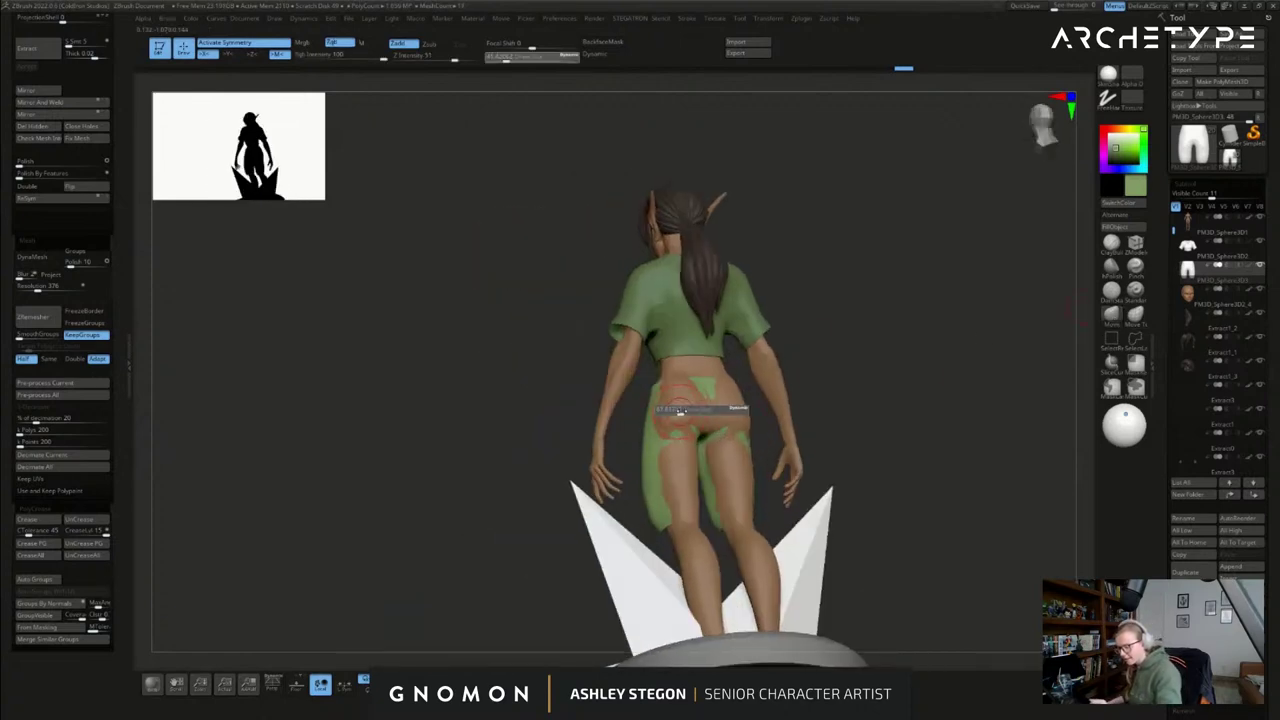
drag(690, 411, 689, 411)
mouse_move(688, 419)
alt+mouse_down()
mouse_move(684, 407)
mouse_move(687, 462)
alt+mouse_up()
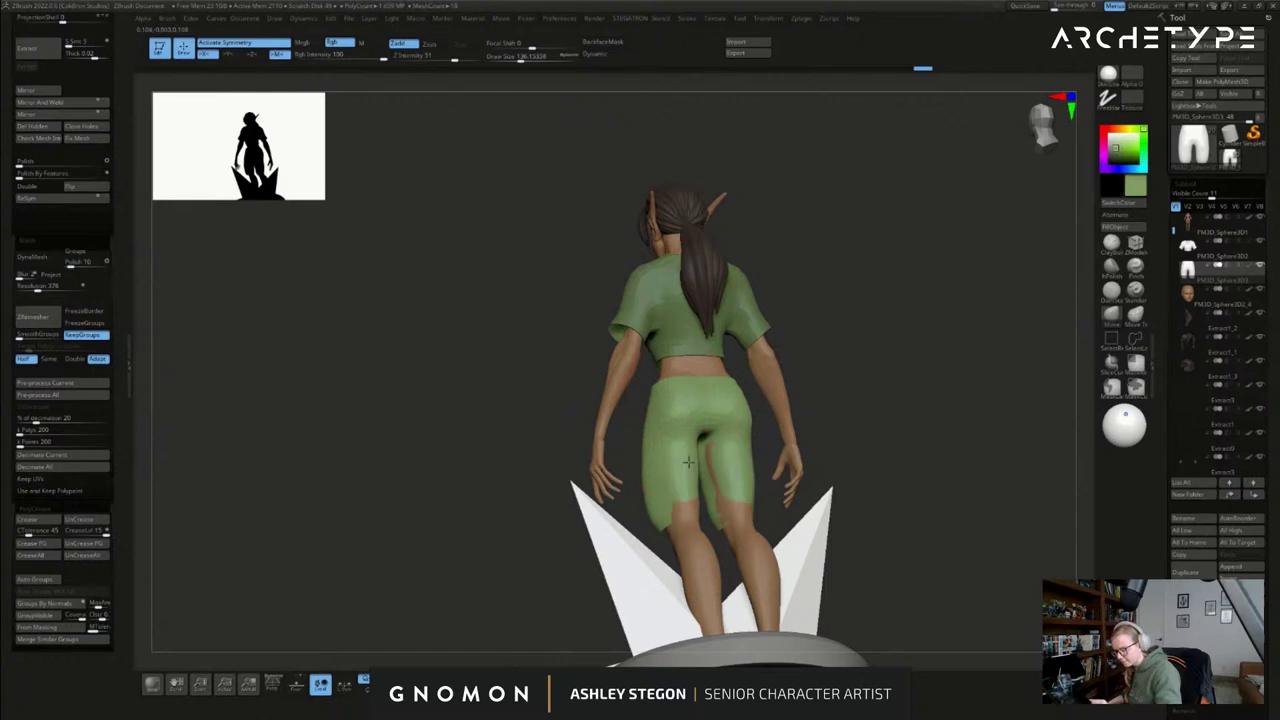
drag(688, 521, 690, 526)
right_drag(660, 515, 705, 520)
drag(680, 517, 682, 522)
right_drag(590, 510, 722, 483)
- Shape the waistband, hips and front legs of the shorts with the Move brush, varying the brush size
key(s)
key(s)
drag(662, 488, 661, 488)
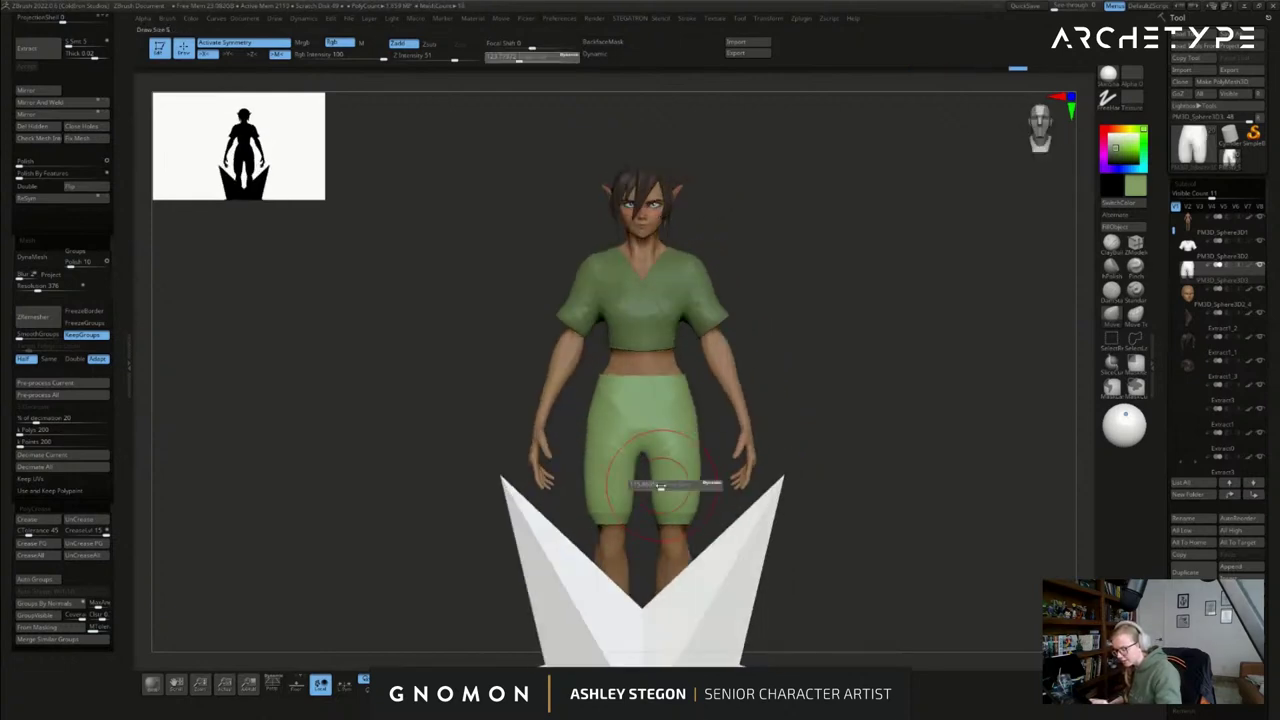
mouse_move(690, 382)
ctrl+right_down()
mouse_move(686, 480)
mouse_move(688, 404)
ctrl+right_up()
key(shift+f)
key(shift+f)
key(s)
drag(687, 410, 679, 381)
key(s)
drag(674, 394, 668, 394)
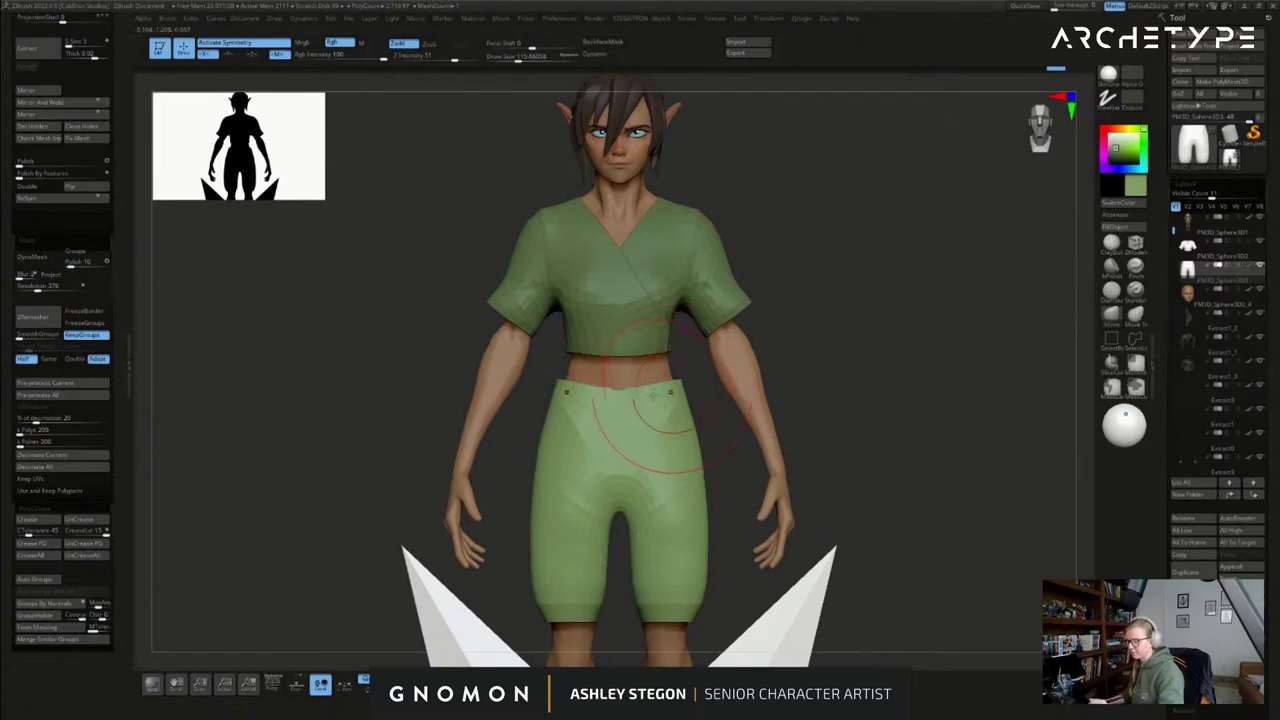
right_drag(650, 393, 660, 440)
key(s)
drag(688, 383, 684, 382)
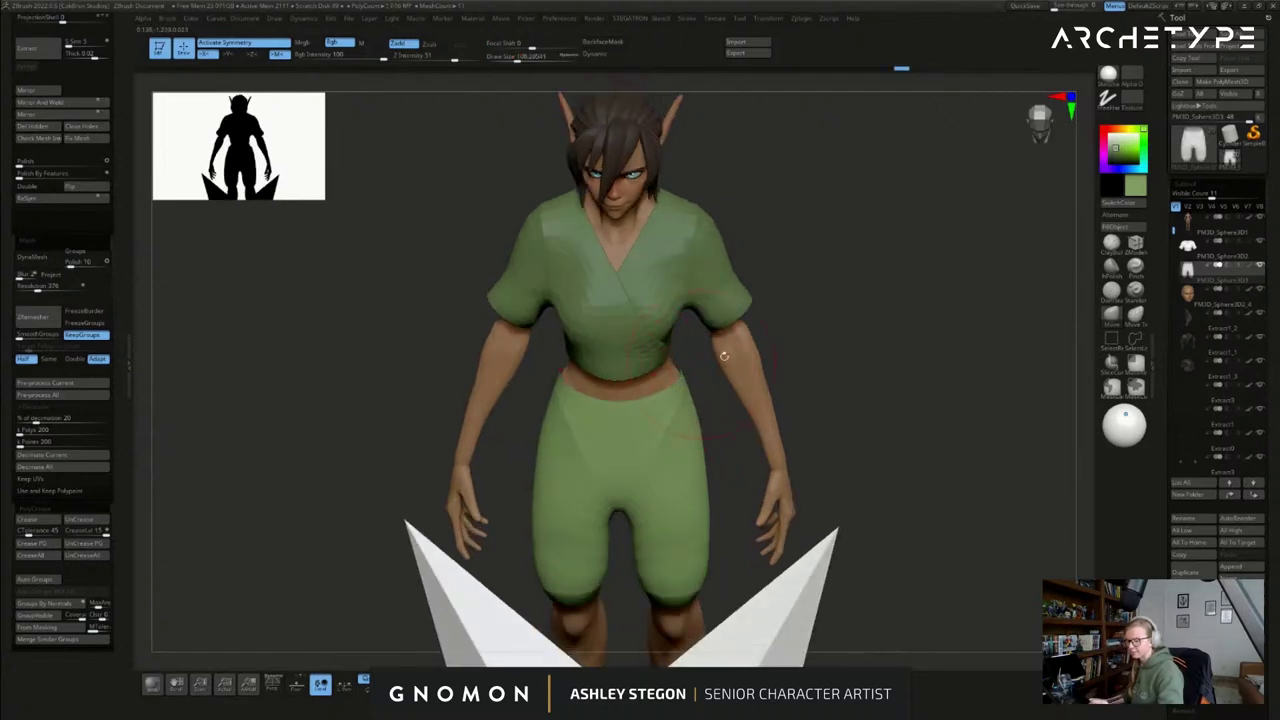
- Fill the shorts with a dark brown colour, using Mrgb
drag(1121, 132, 1128, 166)
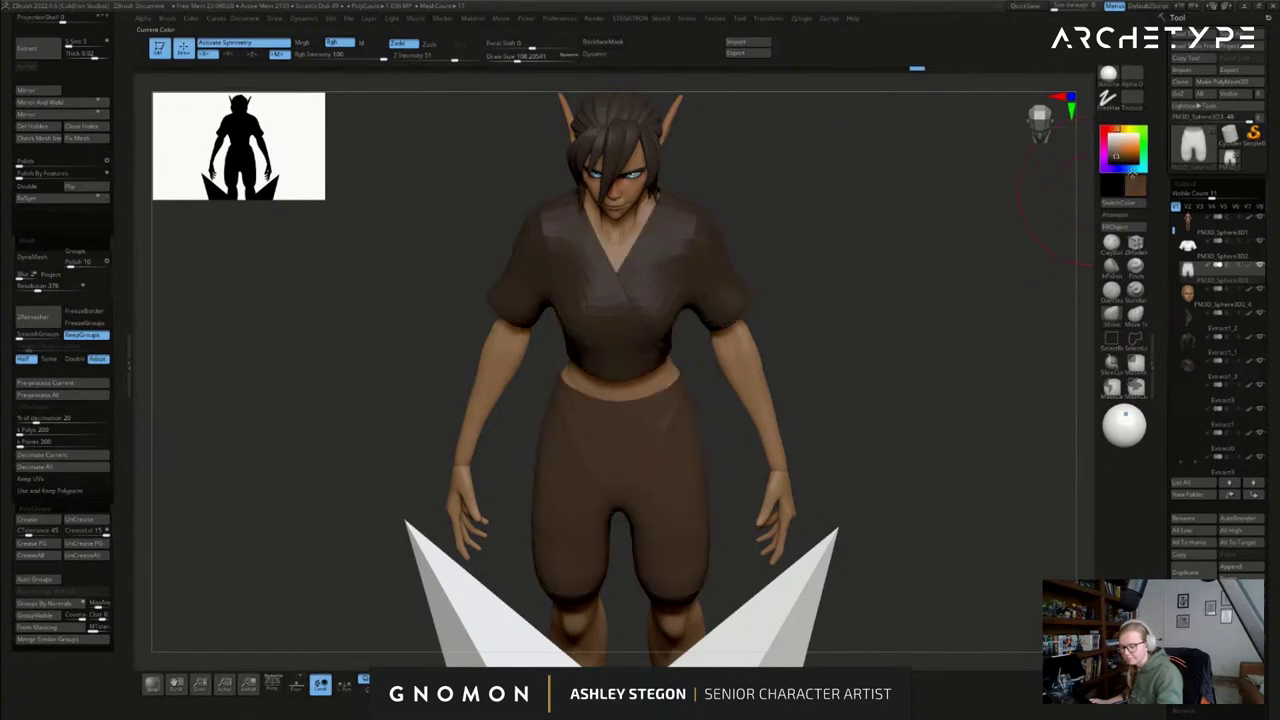
click(1131, 230)
drag(1049, 261, 1040, 205)
click(306, 43)
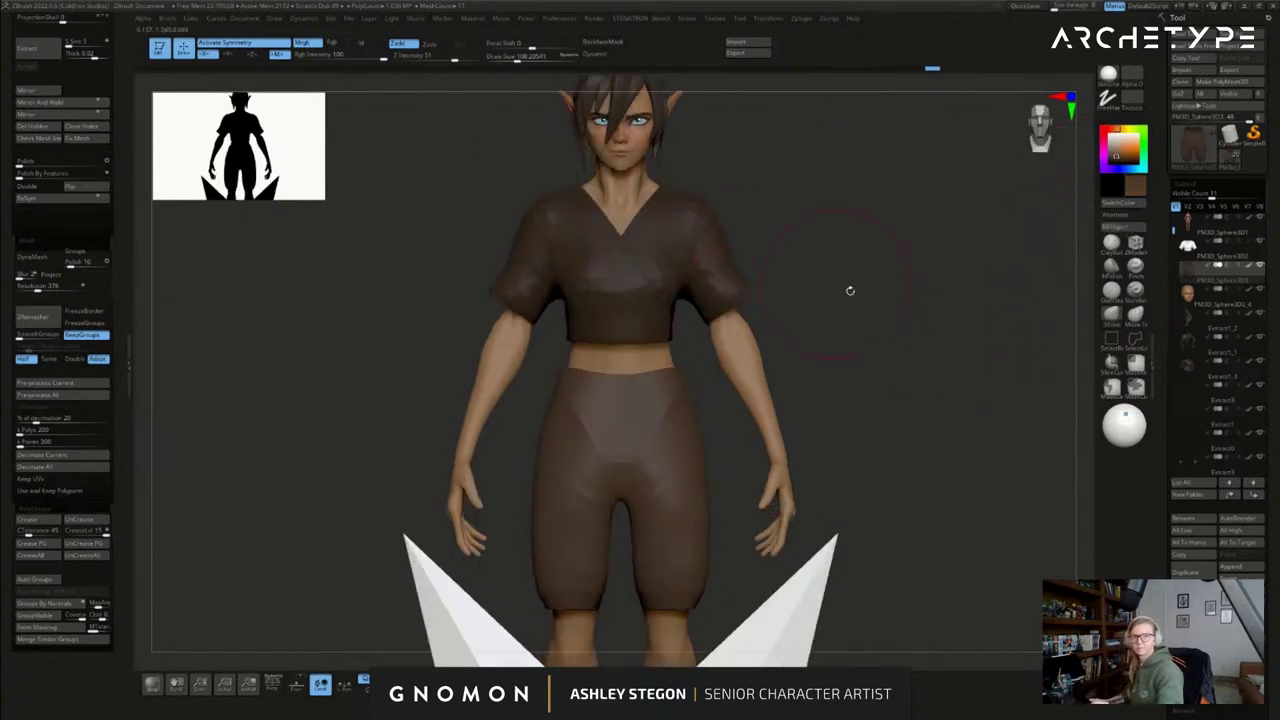
click(1128, 229)
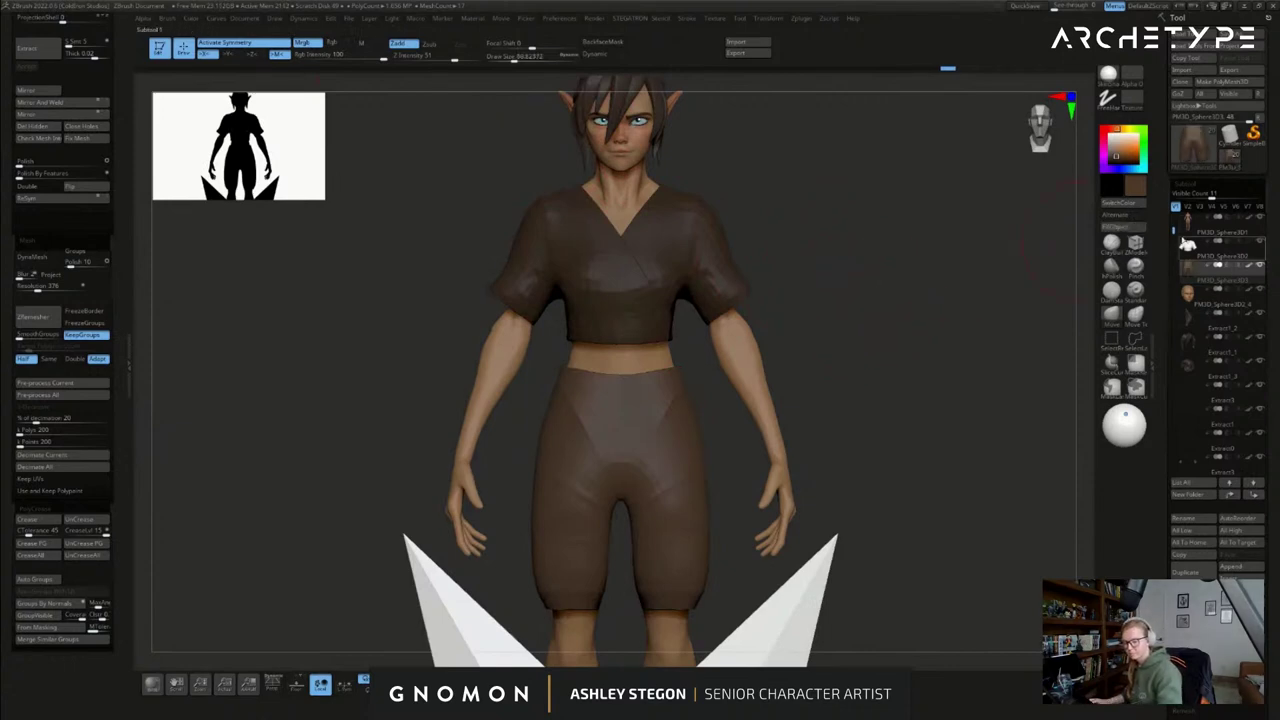
- Hide the crystal base and fill the wrap shirt with a muted green, using Mrgb
drag(1176, 220, 1176, 208)
click(1261, 217)
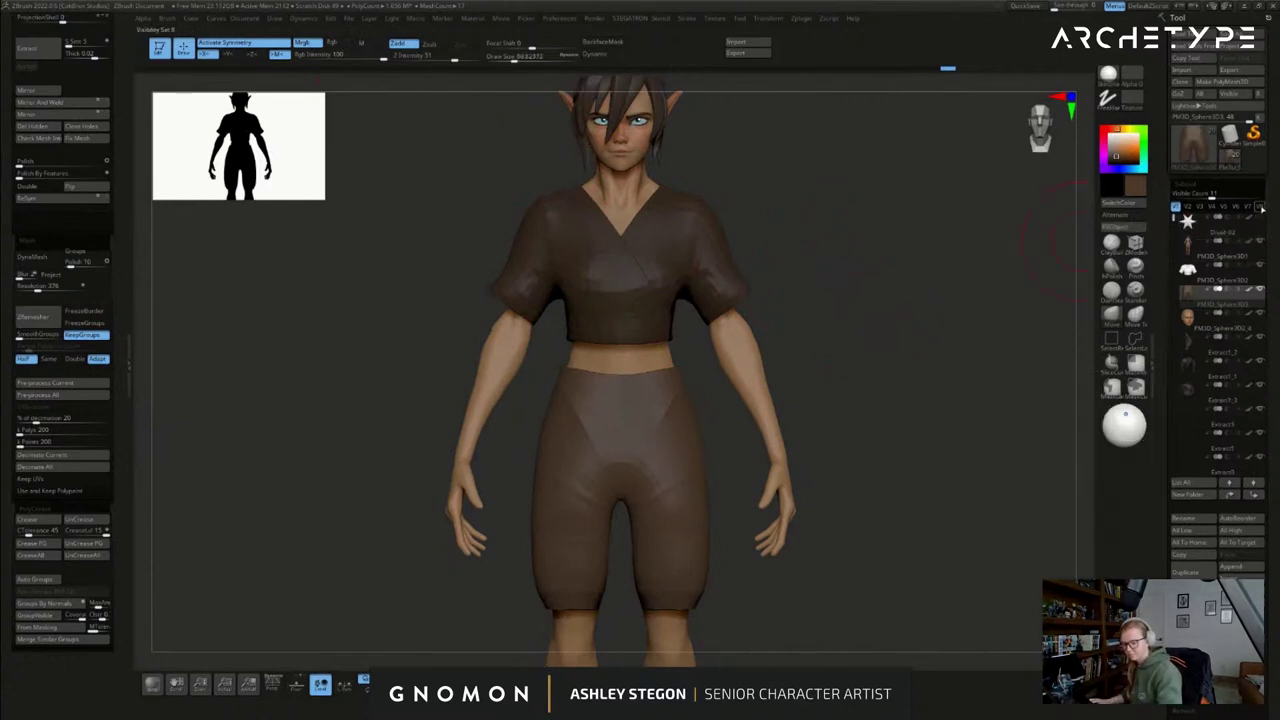
alt+click(717, 290)
drag(1118, 155, 1122, 151)
click(1118, 155)
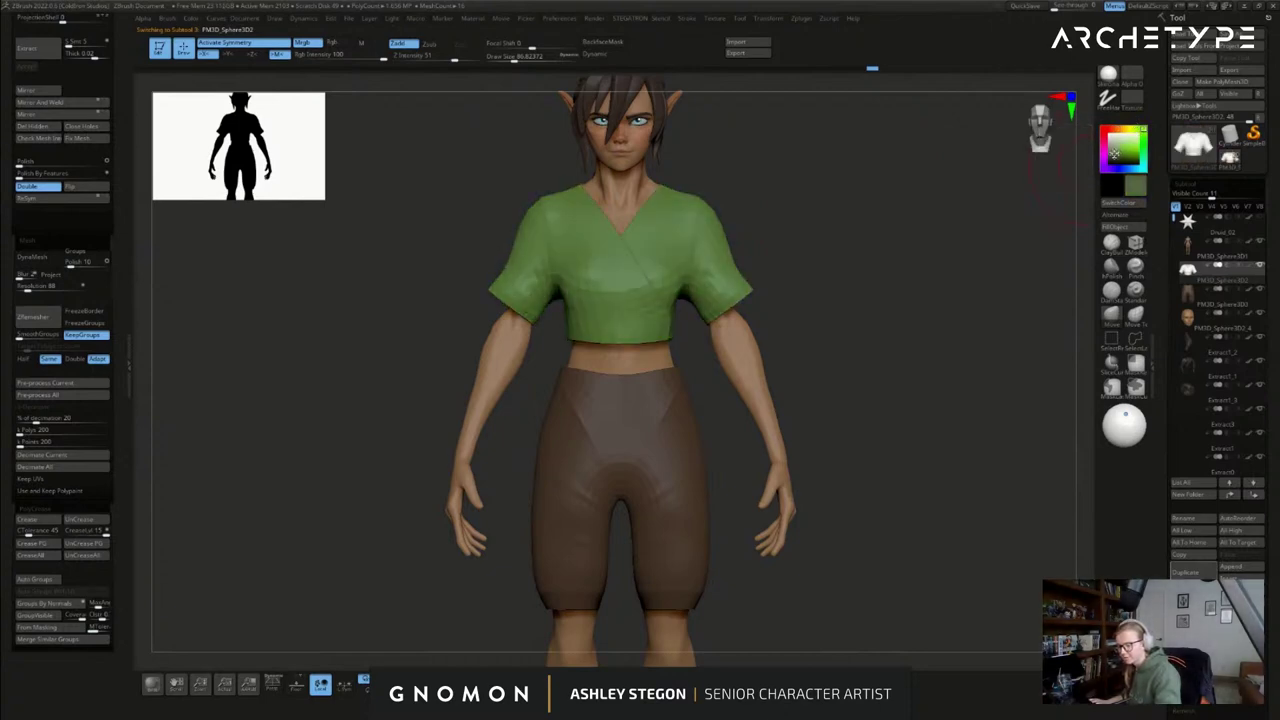
click(1118, 153)
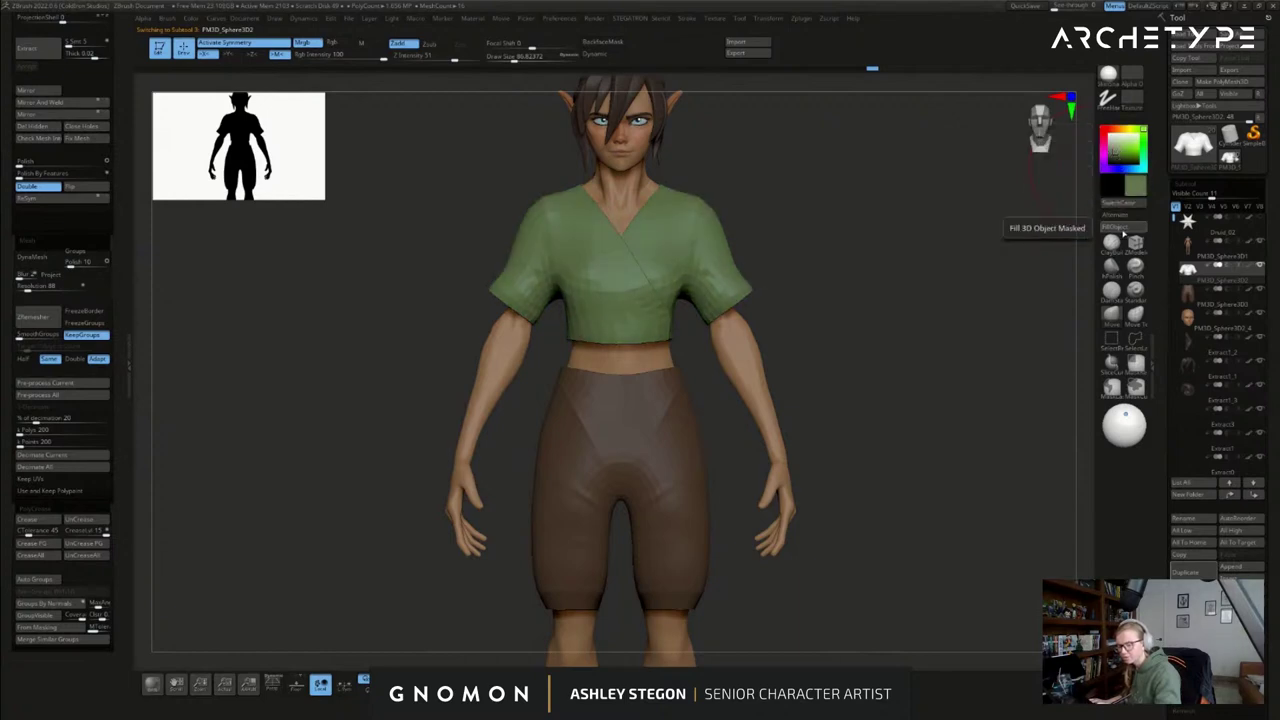
click(1120, 228)
key(shift+f)
key(shift+f)
click(307, 43)
- Make the shorts the active subtool and apply Polish to smooth their surface and polygroup borders
alt+drag(848, 488, 851, 417)
key(bracketleft)
alt+click(700, 450)
key(shift)
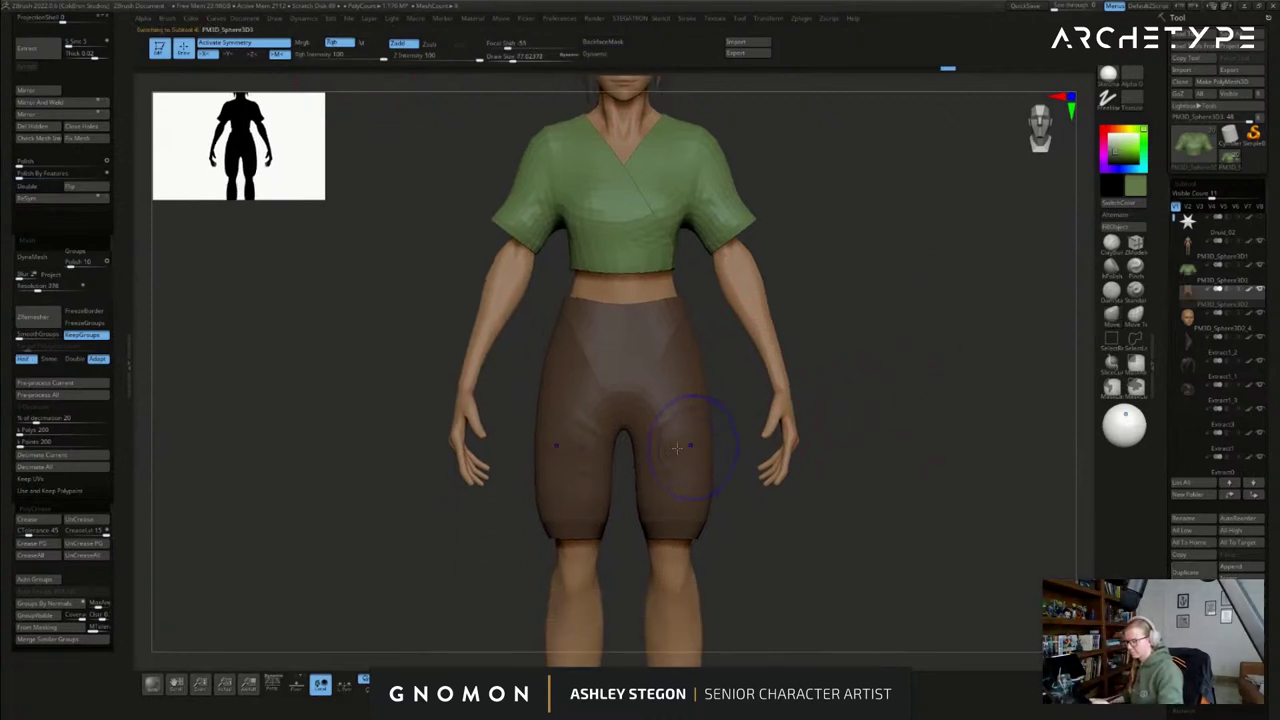
key(shift+f)
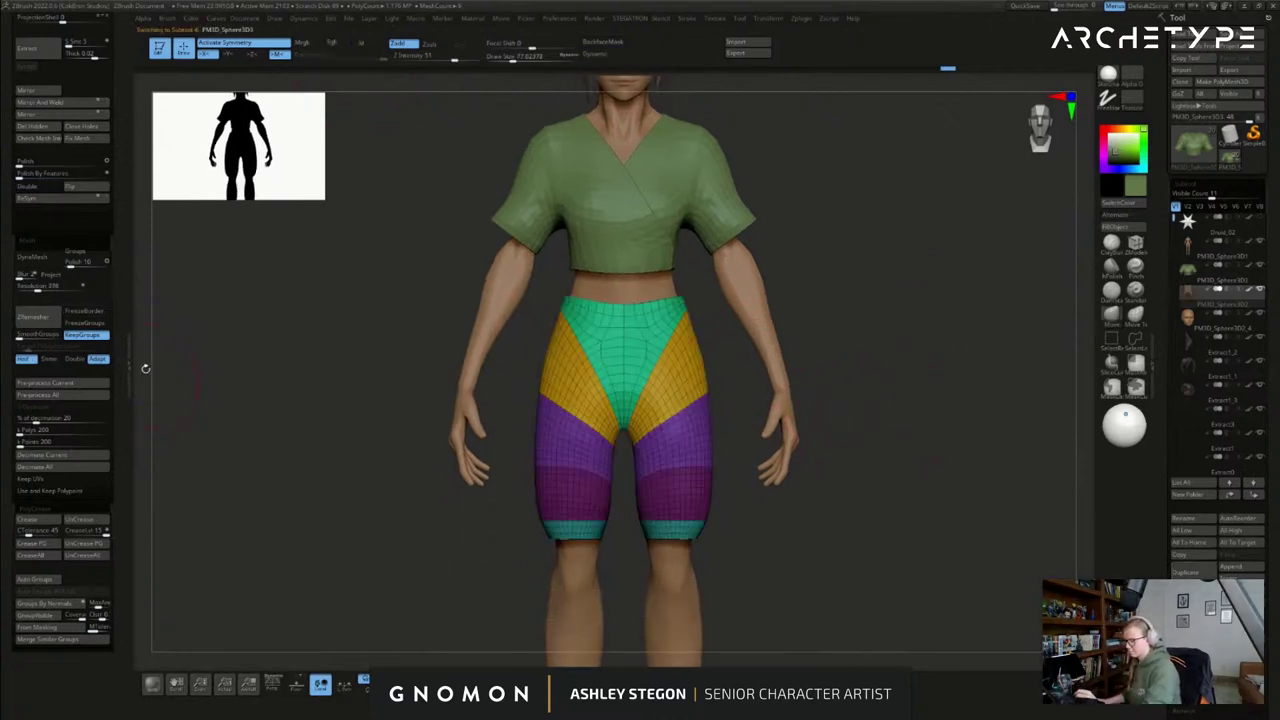
click(24, 162)
key(shift+f)
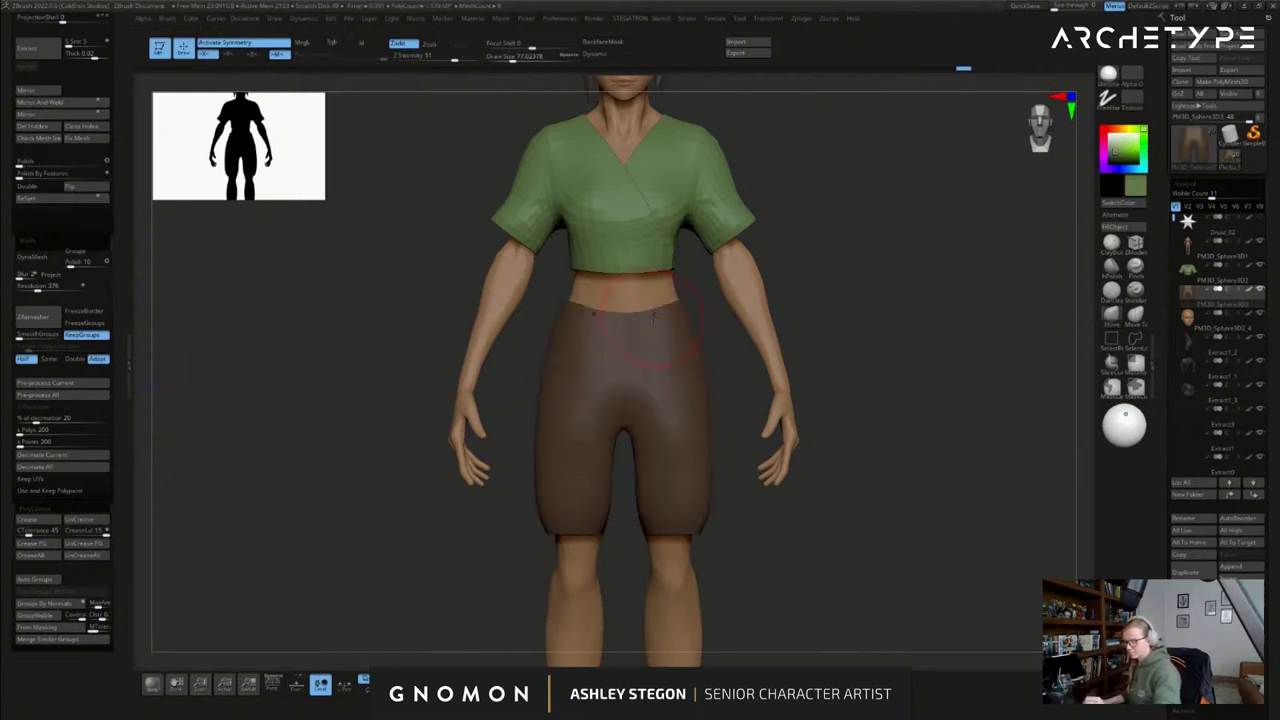
mouse_move(704, 334)
mouse_down()
mouse_move(763, 354)
mouse_move(709, 342)
mouse_up()
- Isolate the shorts with the wireframe showing, frame them and switch to the ZModeler brush
key(shift+f)
click(487, 685)
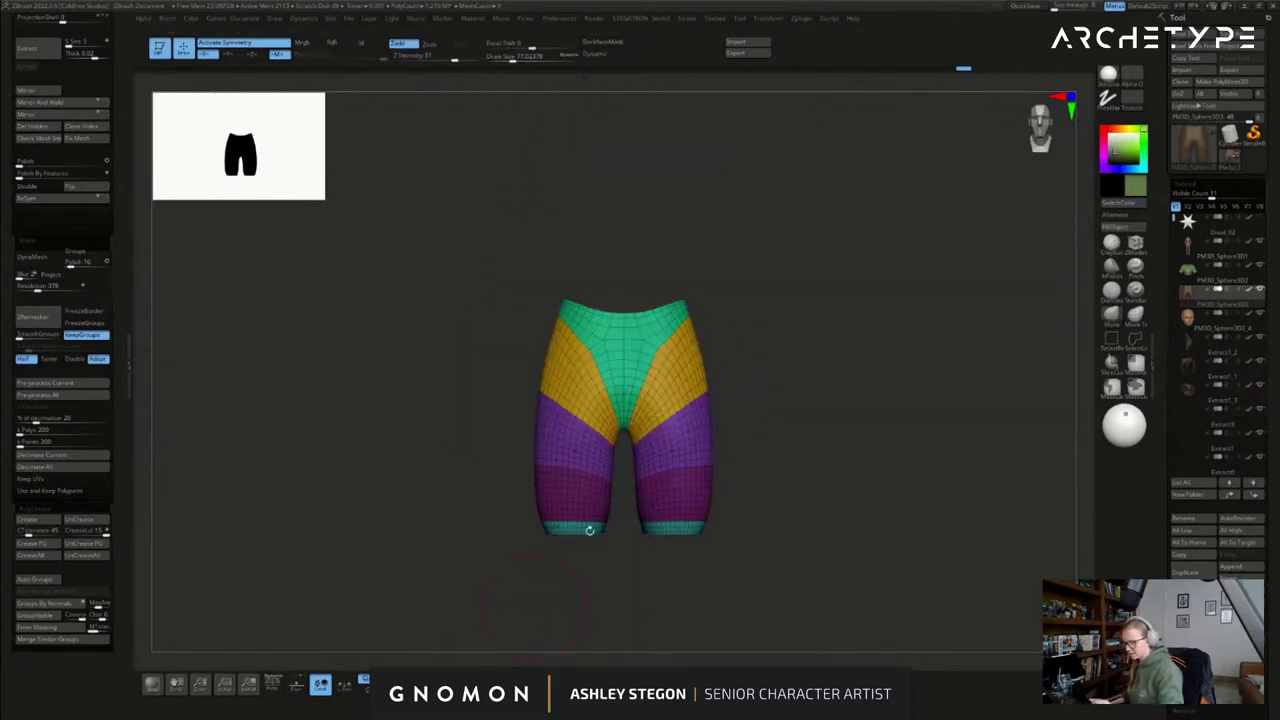
key(f)
key(s)
drag(799, 379, 792, 365)
click(1135, 244)
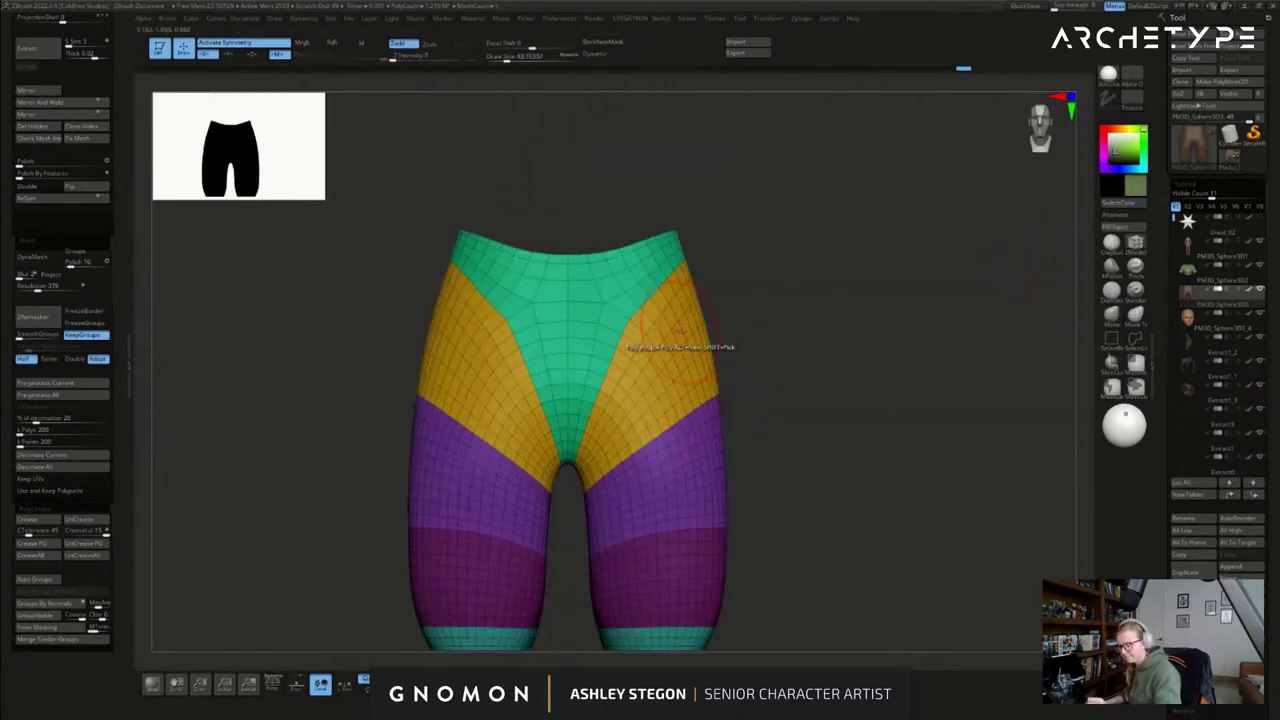
- Remesh the isolated shorts with ZRemesher at Half
key(s)
drag(710, 357, 706, 355)
key(space)
click(660, 369)
drag(780, 300, 722, 302)
click(45, 320)
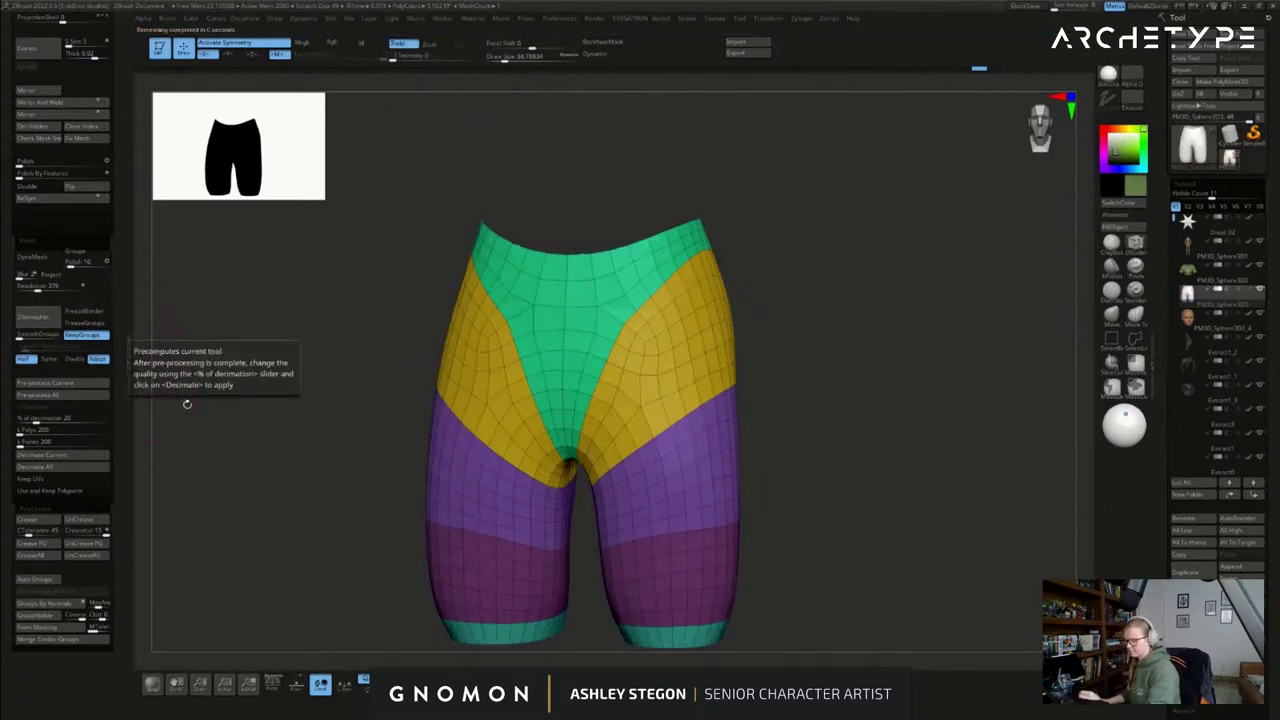
- Try another ZRemesher pass on the shorts at Same, and undo it
shift+right_drag(698, 405, 674, 388)
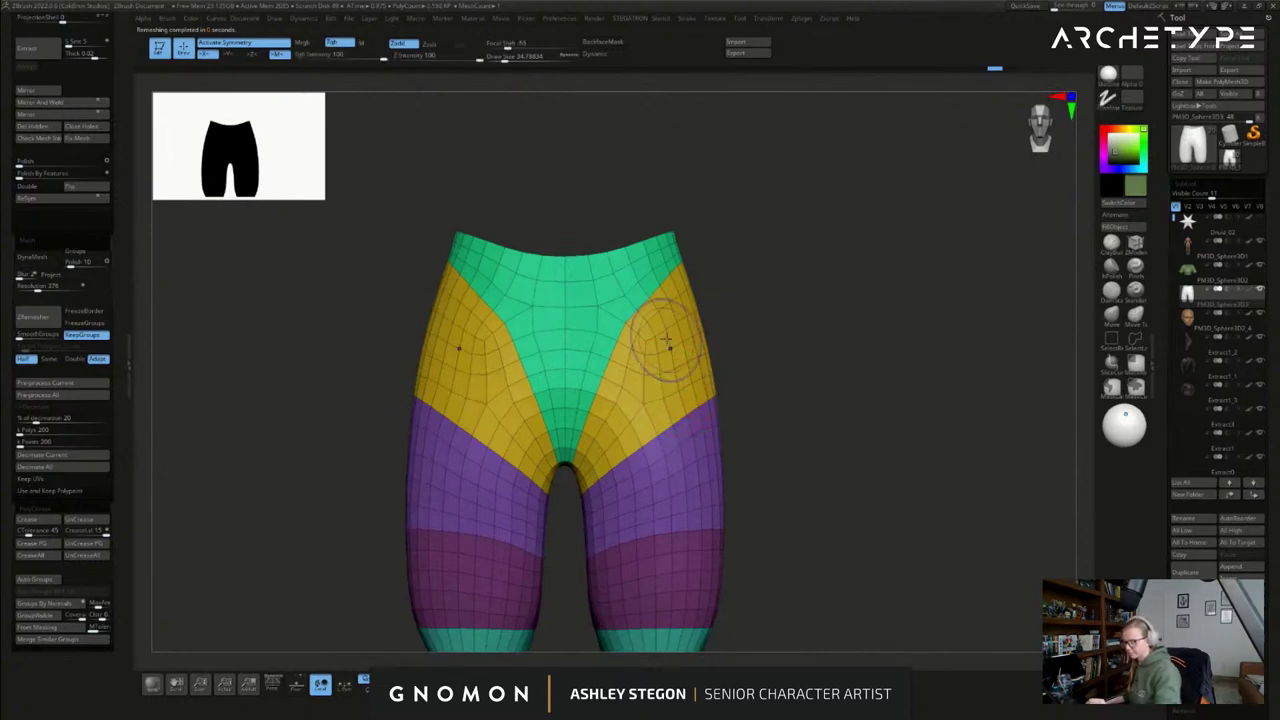
click(50, 359)
click(40, 317)
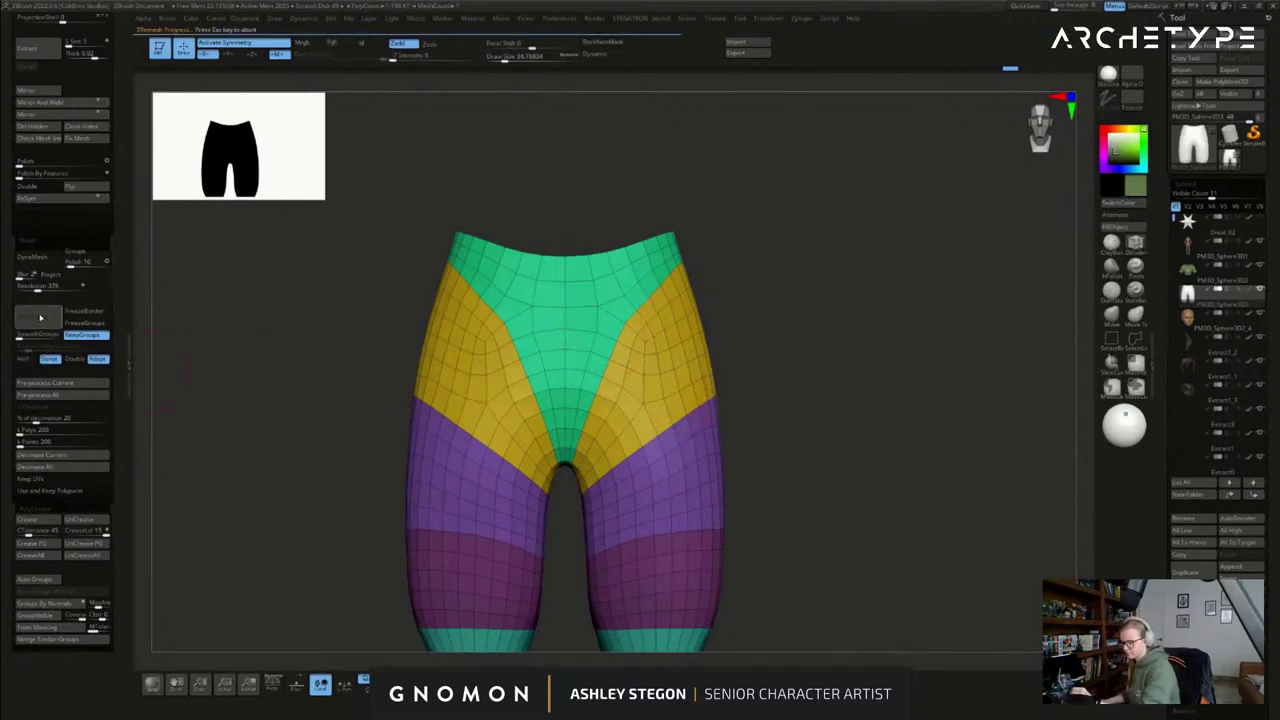
key(ctrl+z)
- Slide the upper and lower thigh polygroup boundaries down both legs with ZModeler's edge Slide on EdgeLoop Complete
alt+right_drag(634, 411, 623, 358)
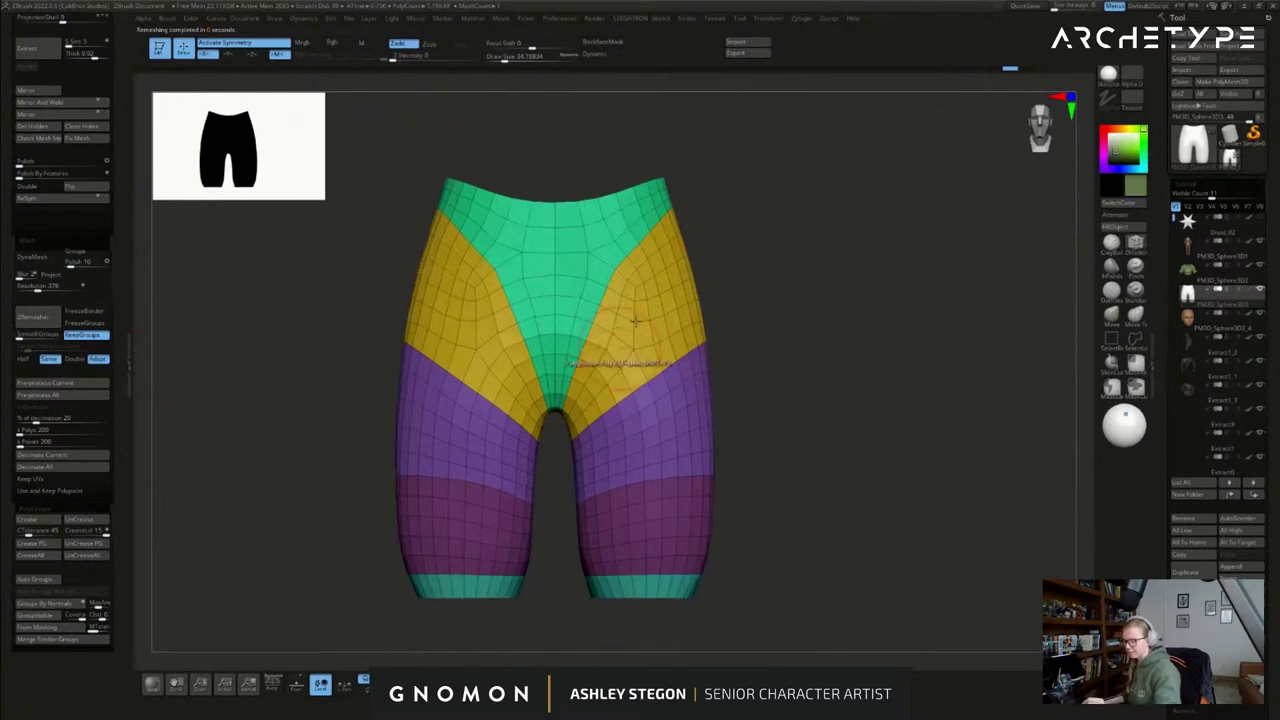
right_drag(676, 266, 620, 285)
right_drag(714, 428, 654, 410)
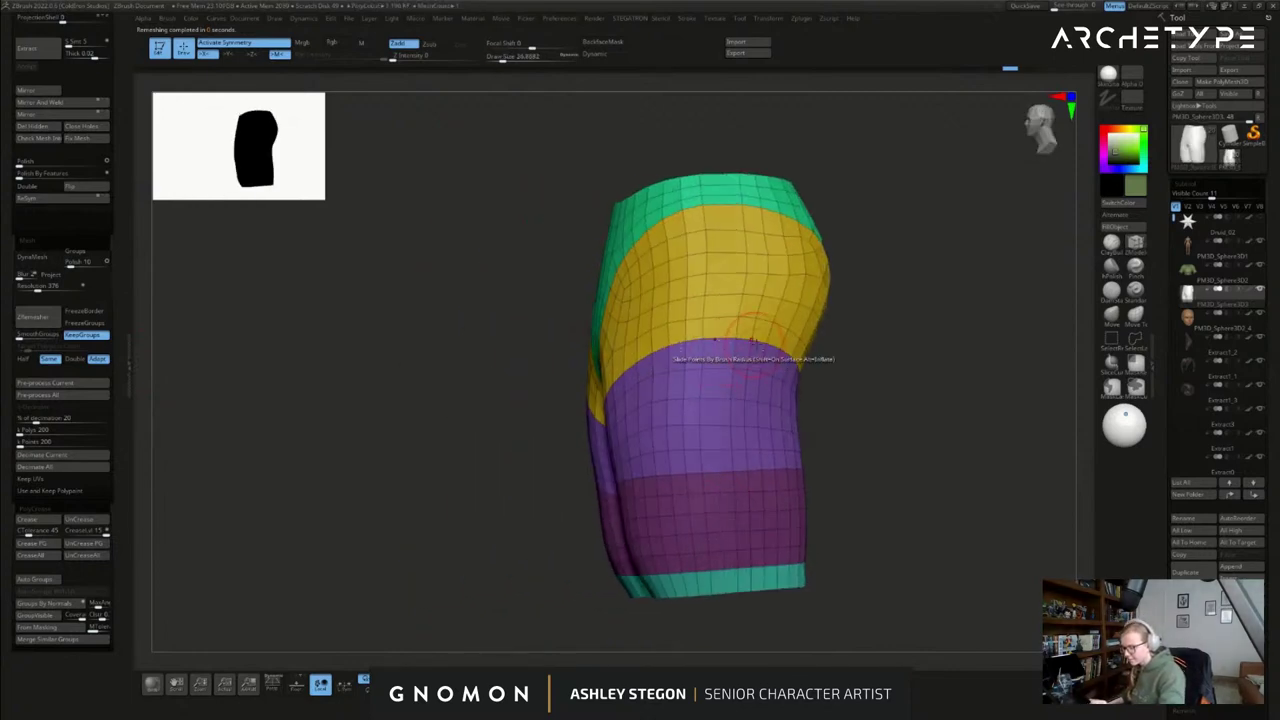
right_drag(642, 367, 697, 366)
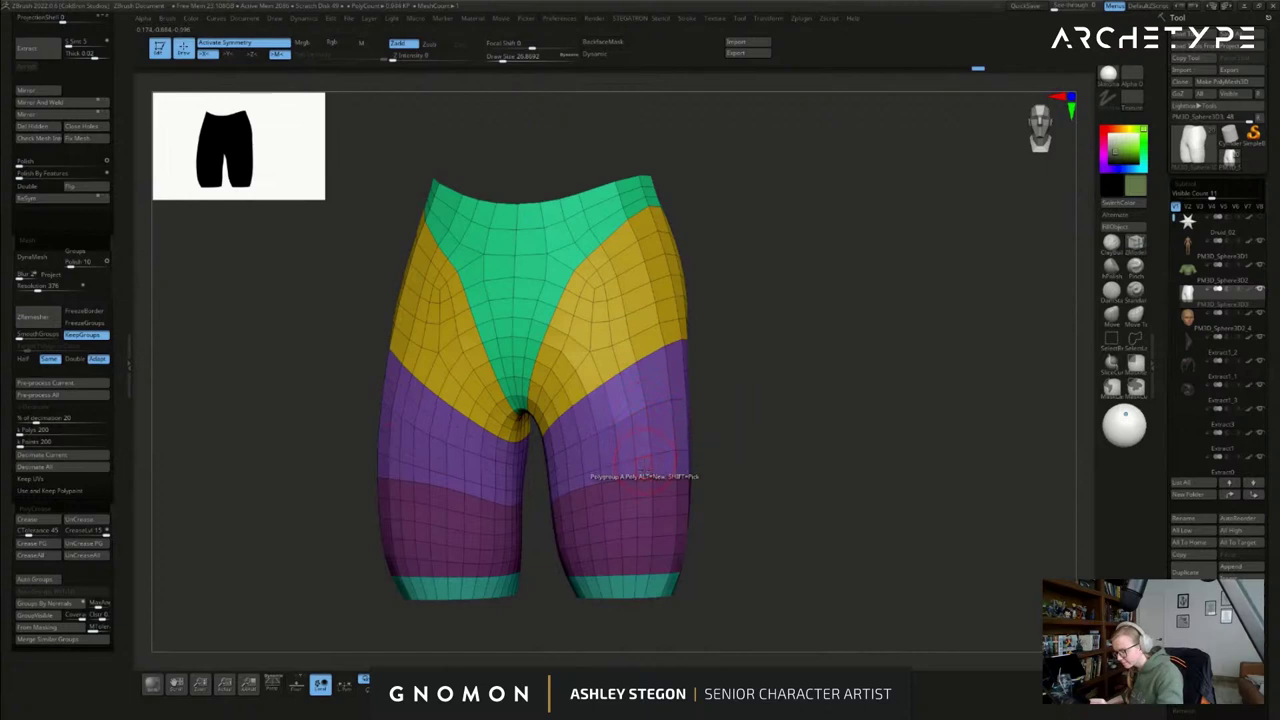
right_drag(685, 556, 724, 550)
key(space)
click(713, 419)
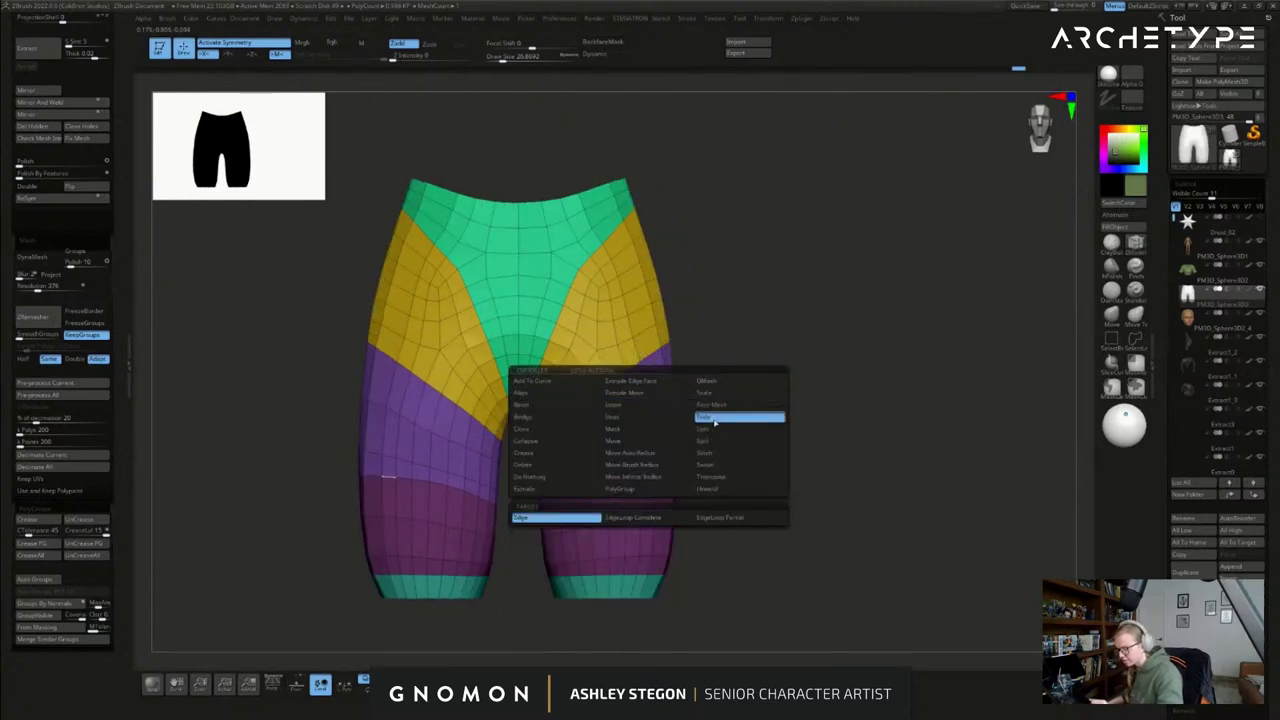
click(645, 517)
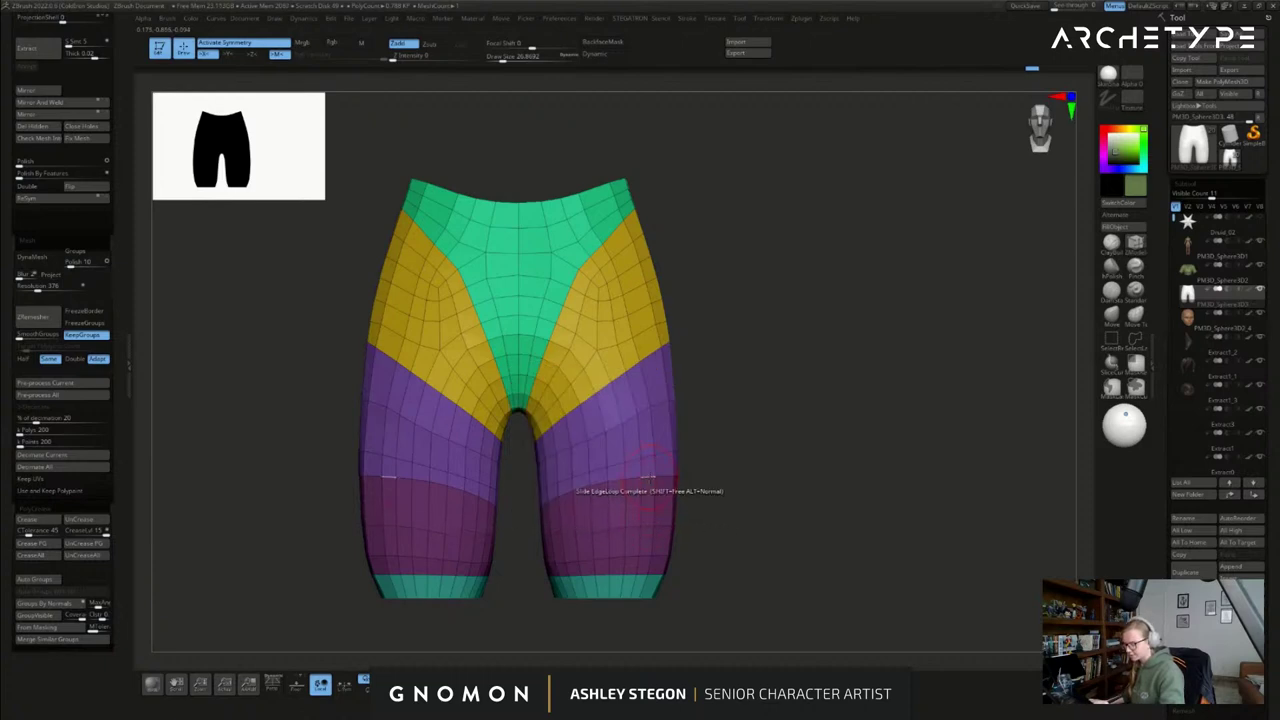
drag(648, 476, 648, 502)
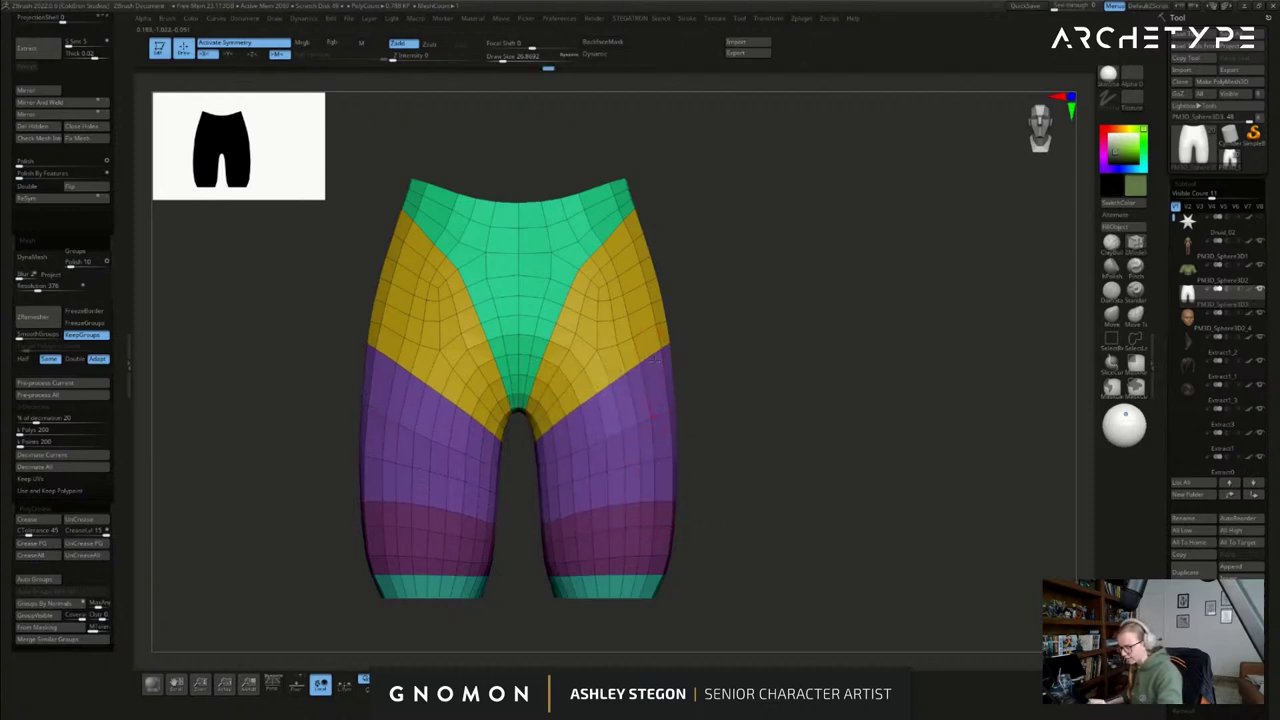
drag(652, 356, 652, 377)
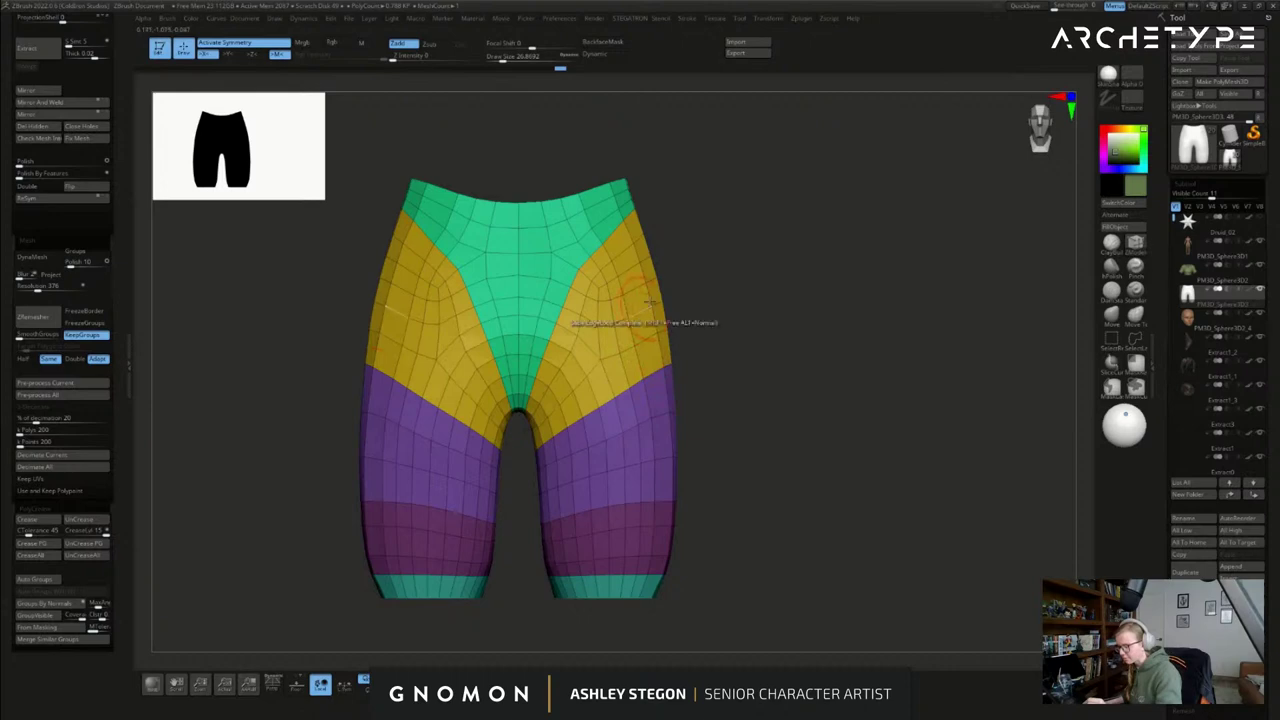
- Slide edge loops along the outer sides of the thighs to even out their spacing
alt+right_drag(640, 276, 655, 338)
alt+right_drag(697, 487, 622, 420)
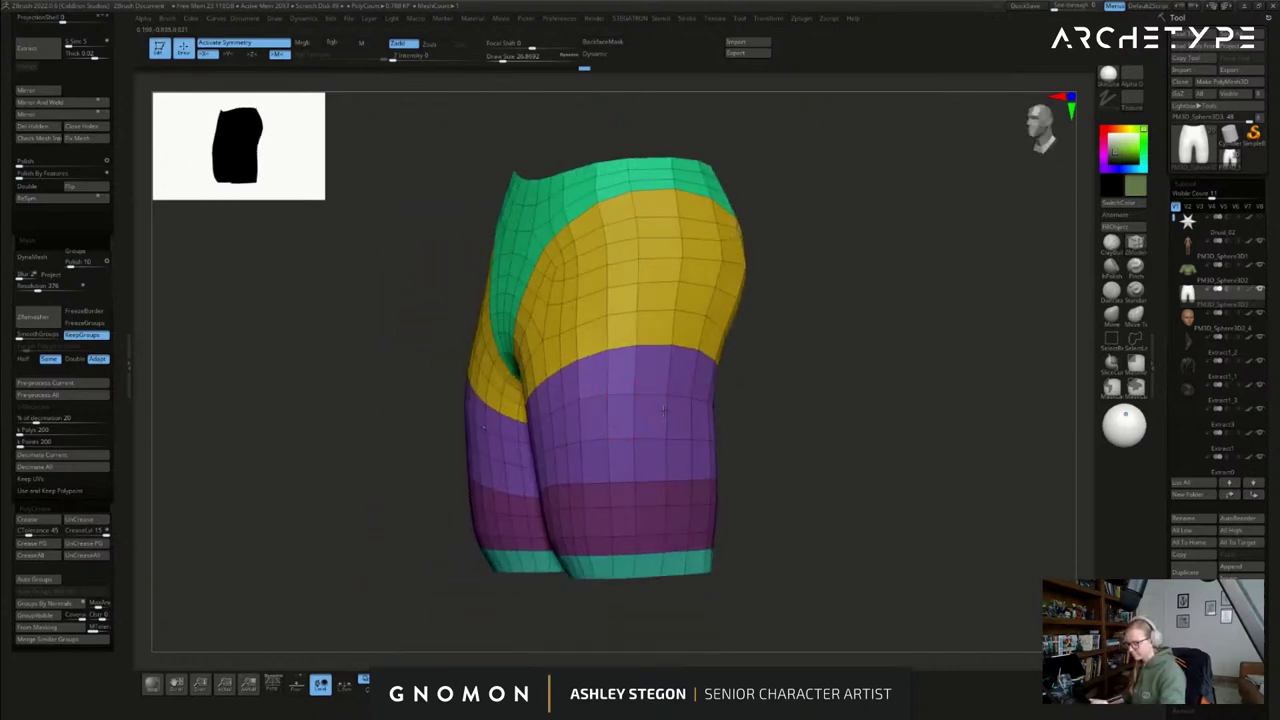
click(577, 410)
mouse_move(606, 414)
right_down()
mouse_move(684, 416)
mouse_move(612, 420)
right_up()
drag(670, 420, 694, 416)
right_drag(694, 416, 630, 418)
drag(716, 420, 704, 419)
right_drag(704, 419, 736, 416)
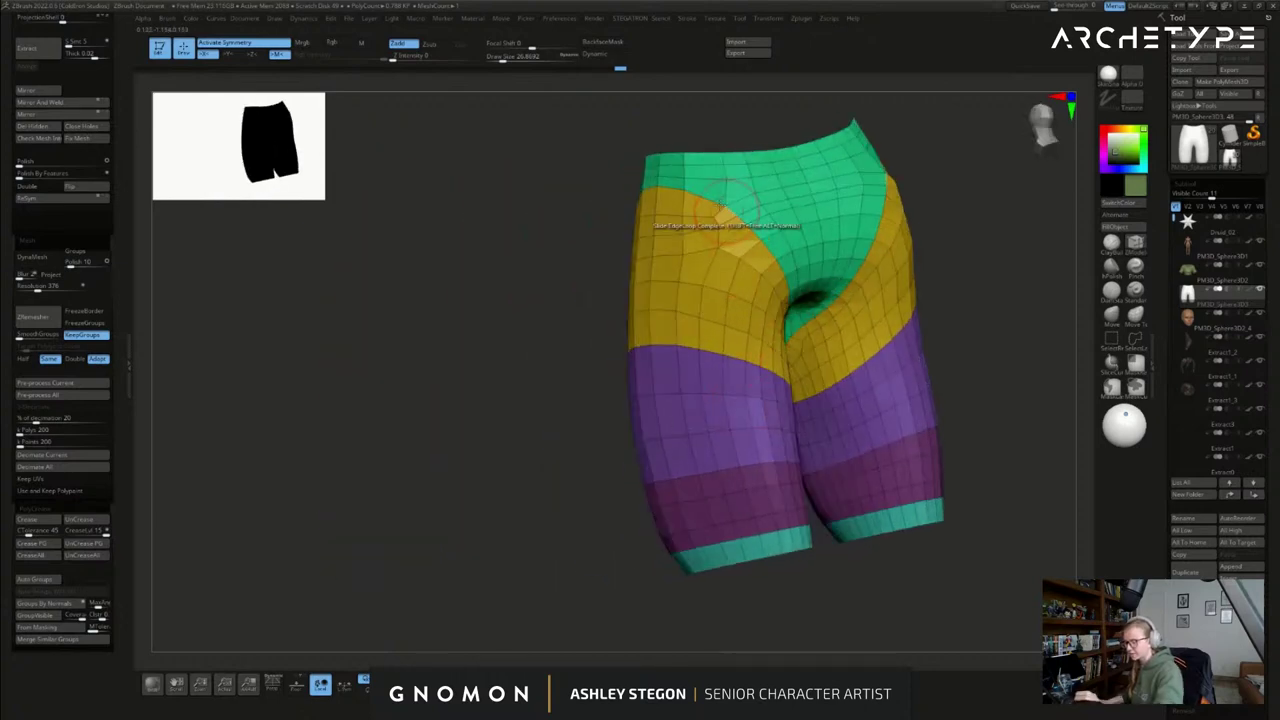
- Slide edge loops on the backs of the shorts' legs to refine their spacing
click(745, 438)
mouse_move(722, 444)
right_down()
mouse_move(751, 452)
mouse_move(722, 450)
right_up()
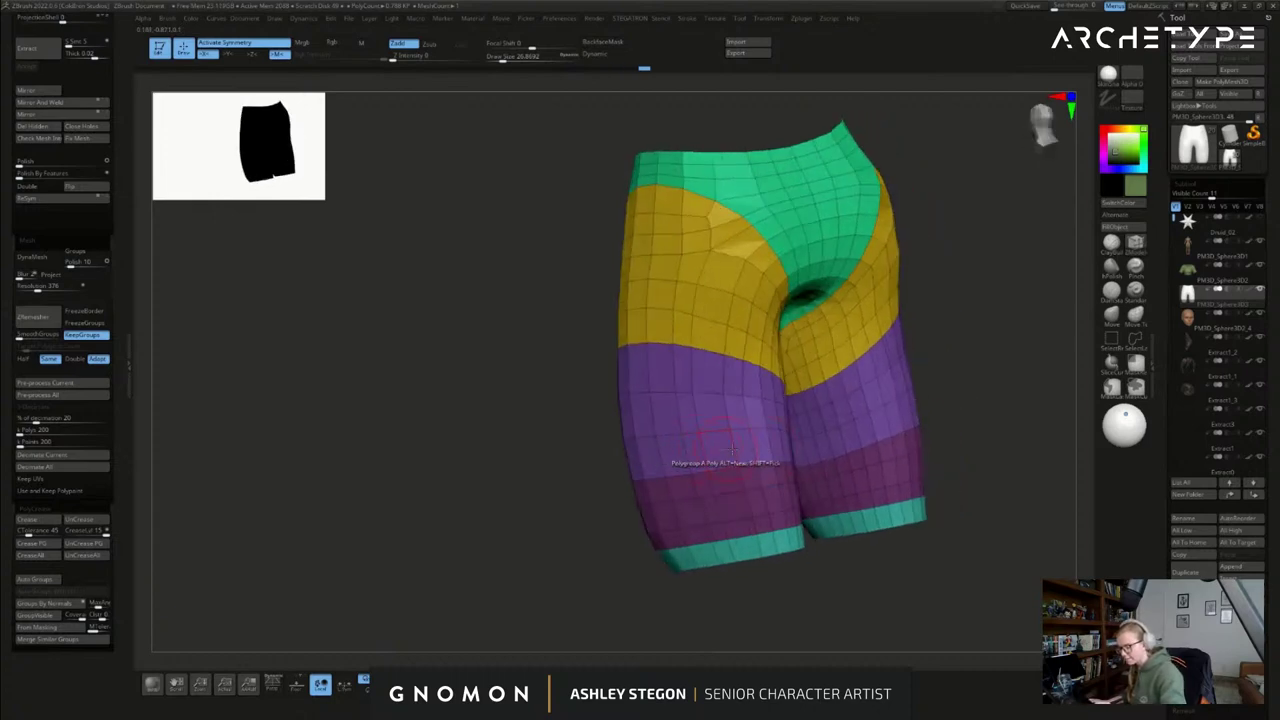
drag(743, 447, 752, 453)
right_drag(740, 453, 764, 452)
drag(768, 449, 784, 444)
right_drag(784, 444, 845, 460)
right_drag(910, 484, 876, 487)
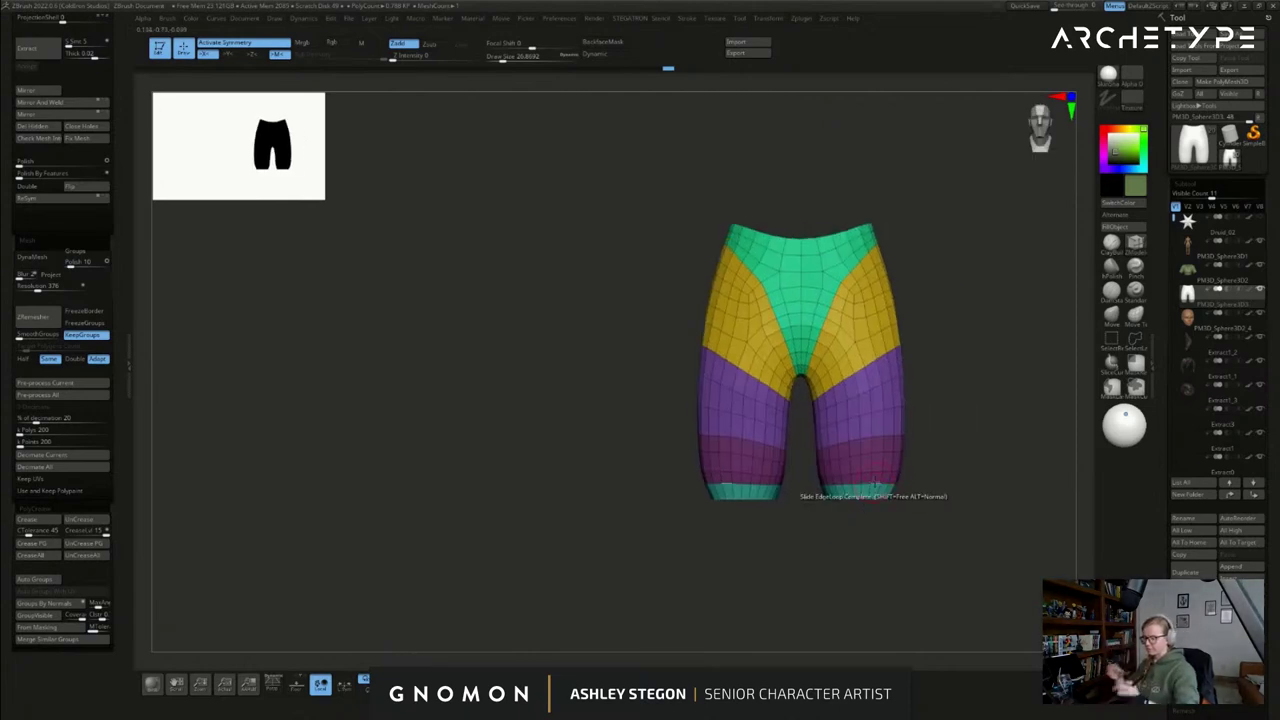
- Try to close the waist opening with ZModeler's Close action set to Convex Hole, and undo the attempt
alt+right_drag(826, 439, 760, 503)
right_drag(836, 415, 837, 548)
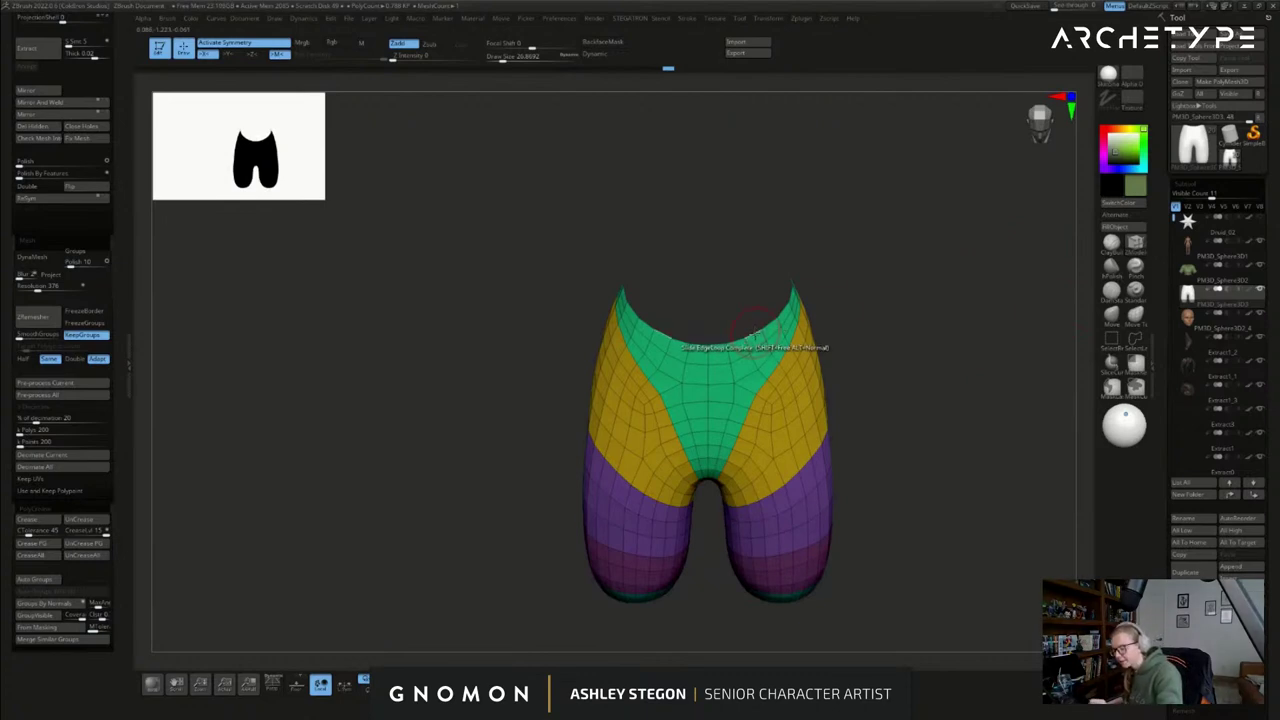
key(space)
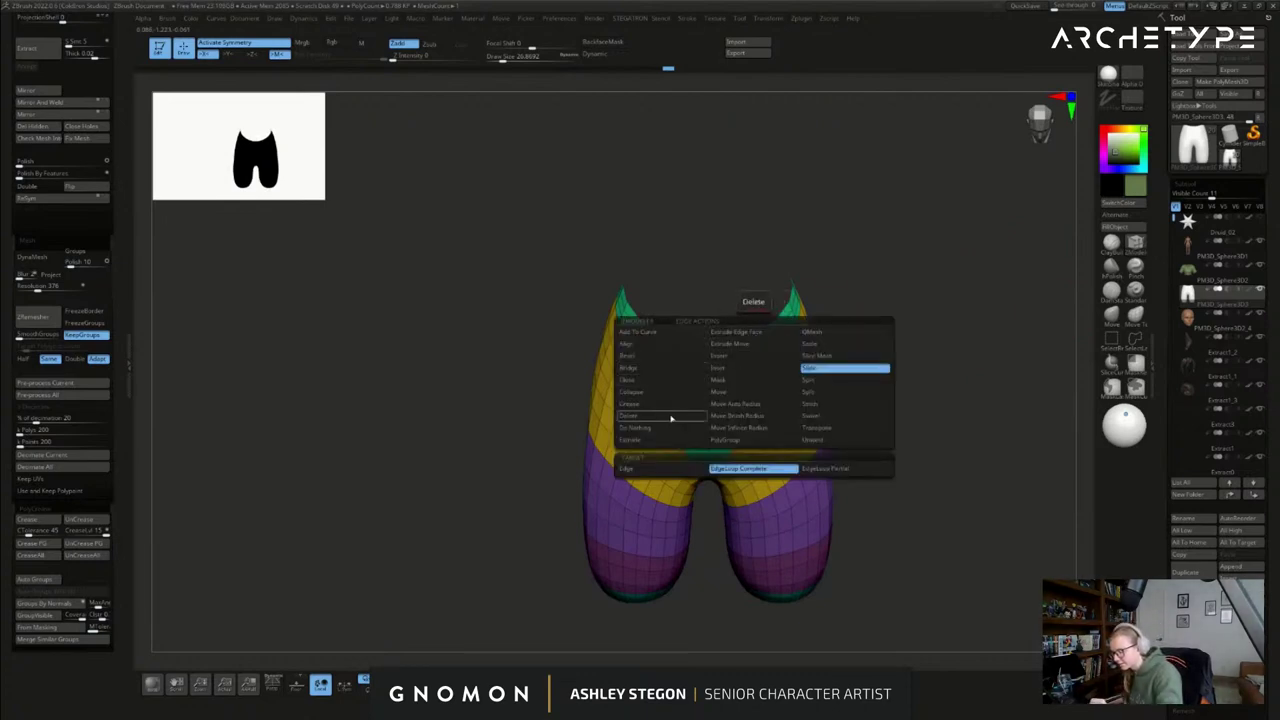
click(660, 380)
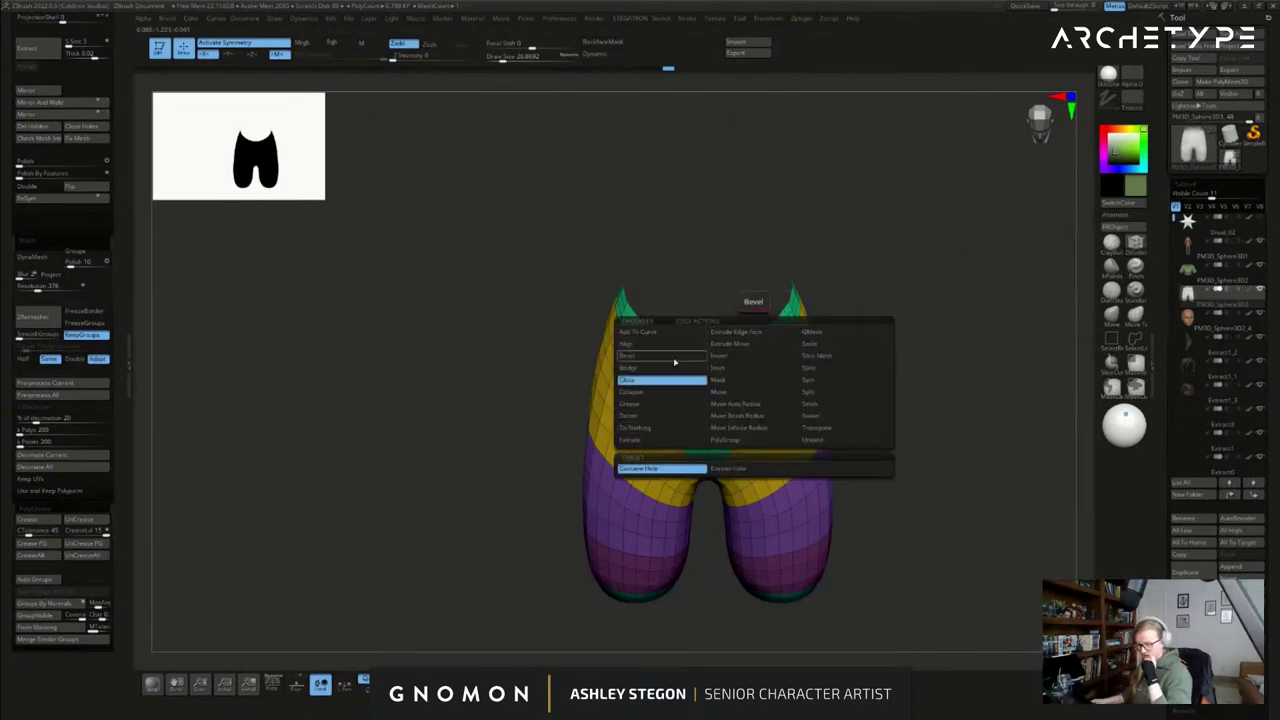
click(729, 470)
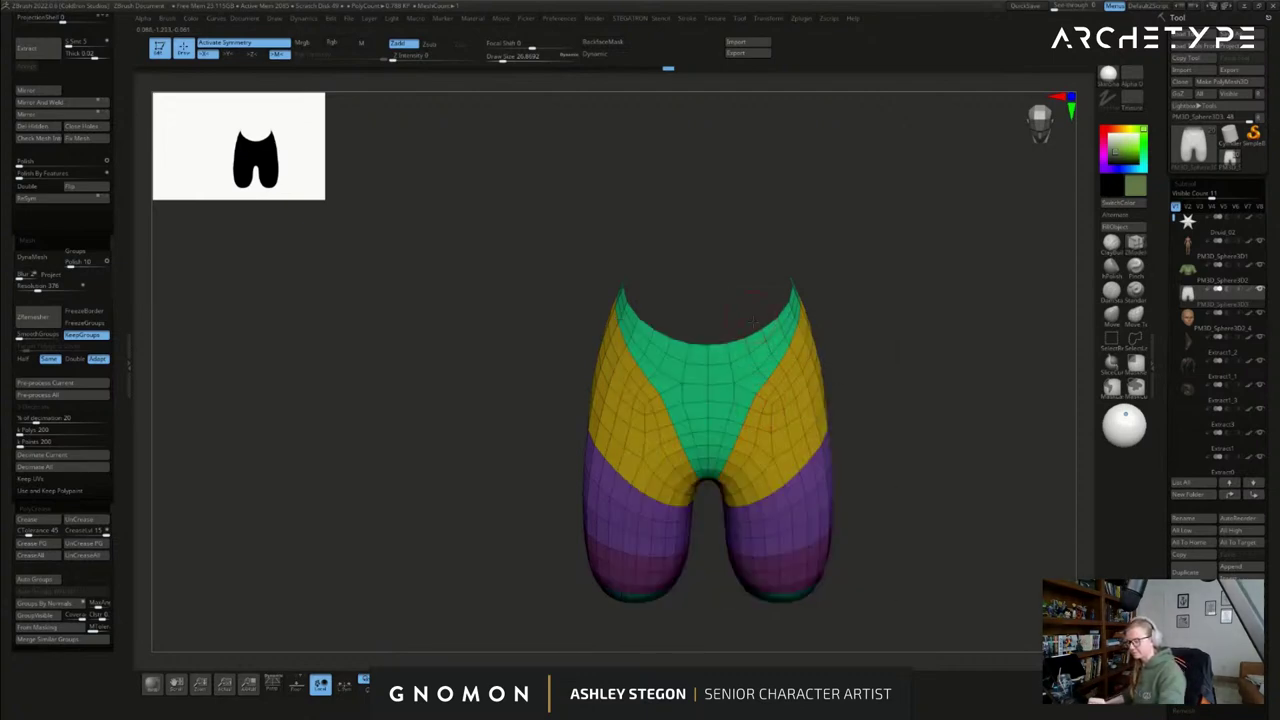
key(f)
click(726, 254)
key(ctrl+z)
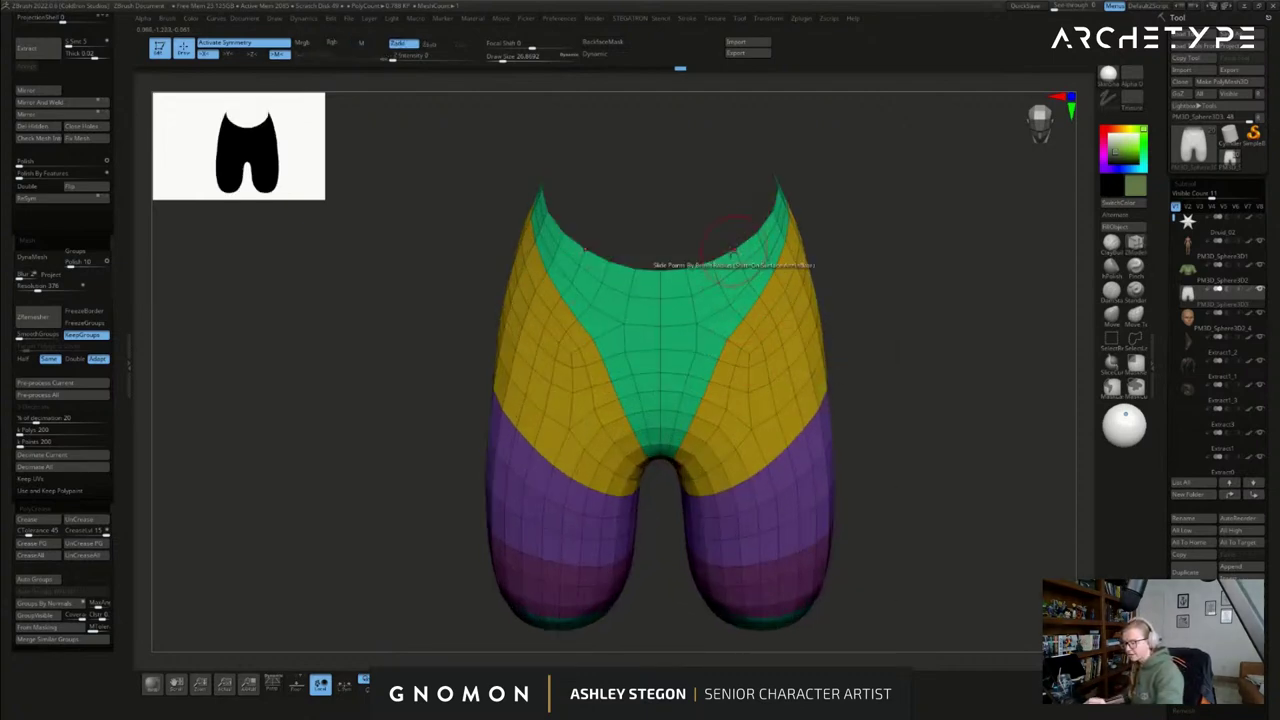
- Close the waist opening and both leg openings of the shorts with capped surfaces using ZModeler
key(space)
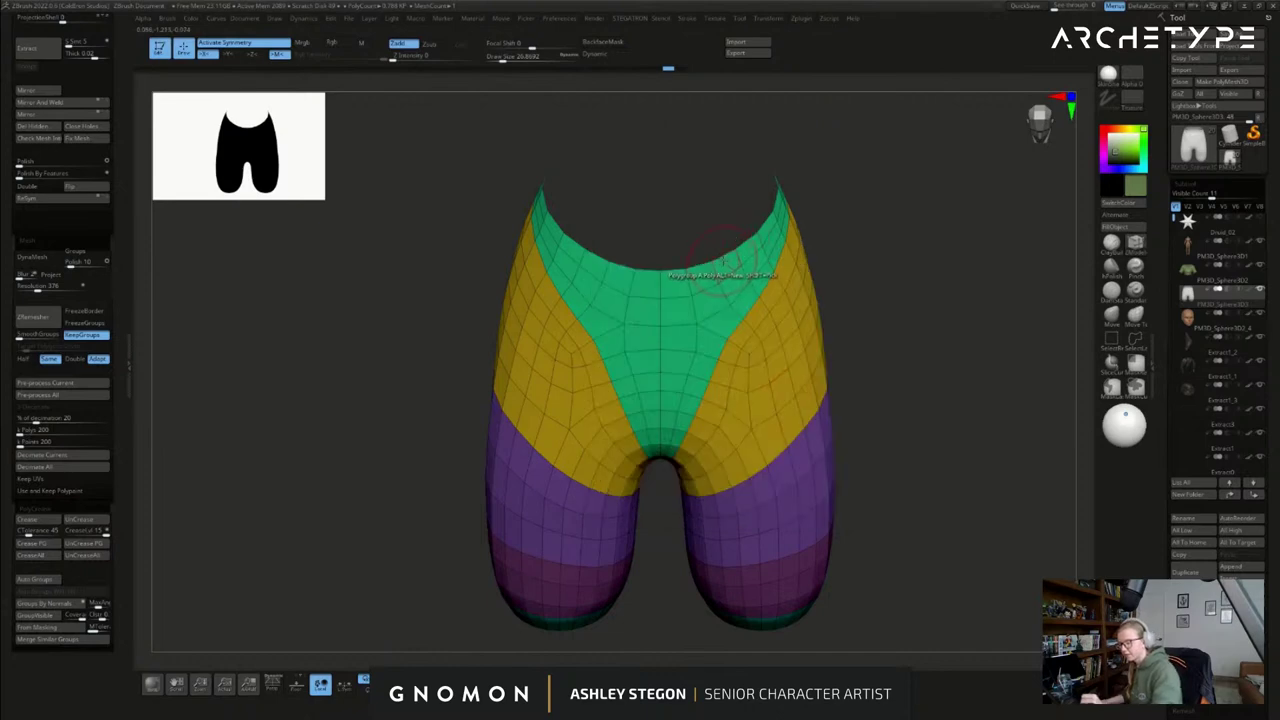
click(731, 265)
alt+drag(758, 645, 798, 560)
drag(805, 640, 850, 440)
click(852, 441)
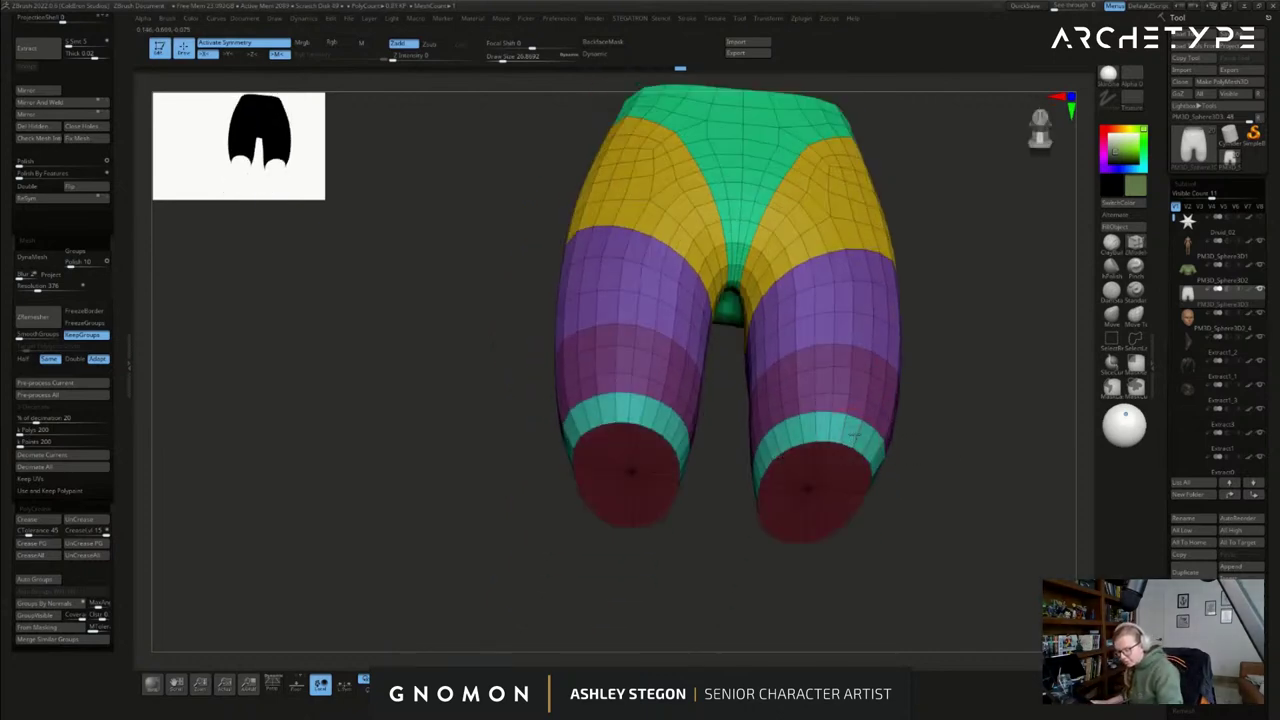
key(ctrl+z)
click(851, 441)
drag(930, 222, 905, 558)
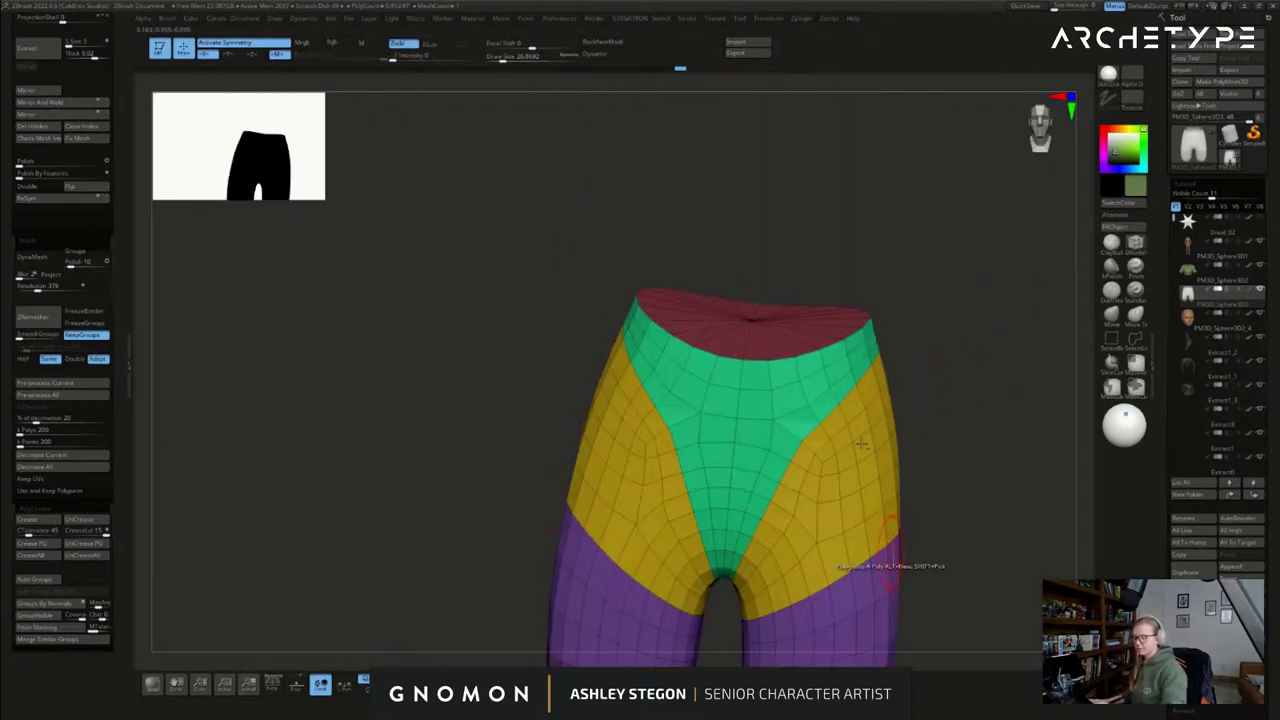
- Try to inset a single polygon of the waist cap with ZModeler's Inset action
alt+drag(925, 500, 915, 560)
drag(945, 330, 930, 365)
right_drag(780, 320, 797, 350)
key(space)
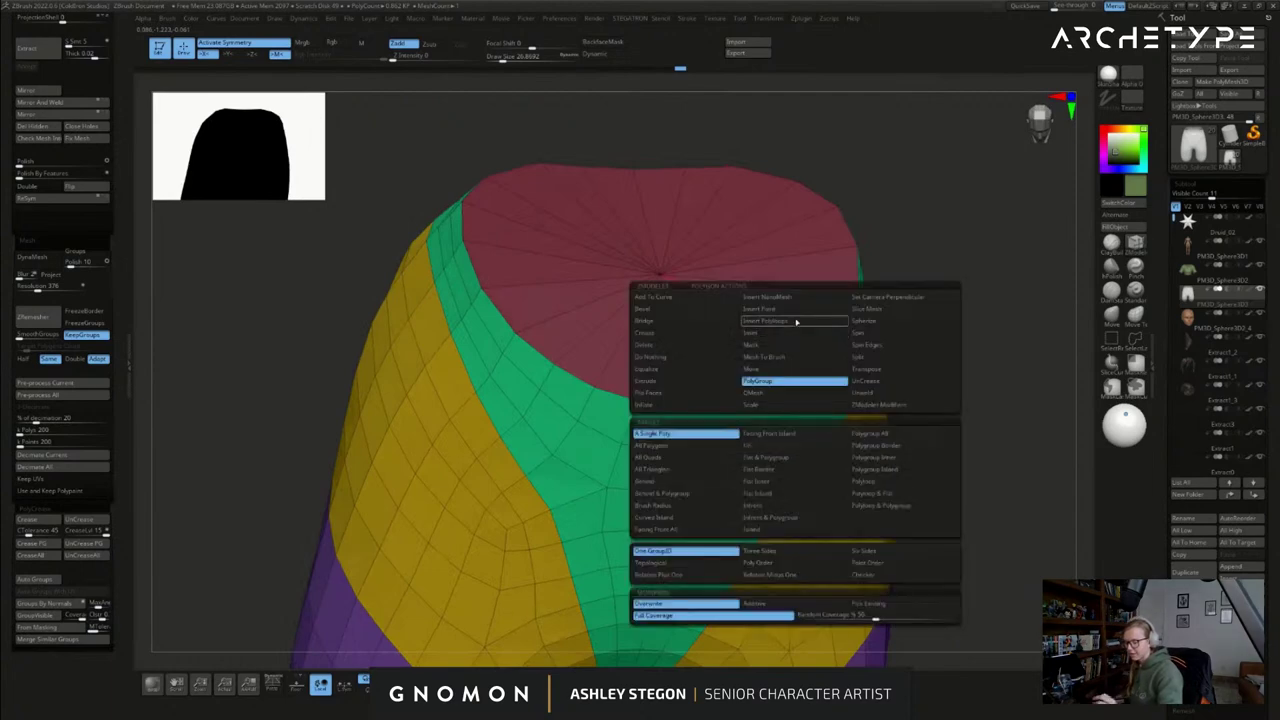
click(765, 332)
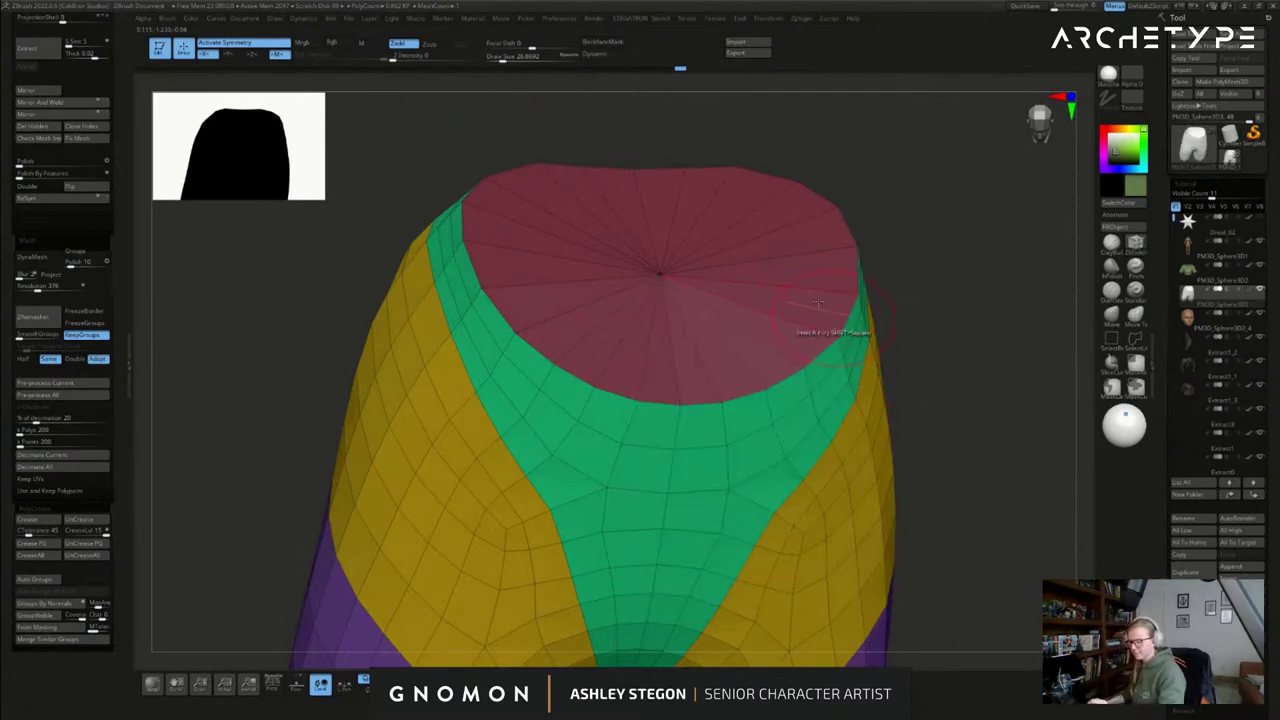
key(ctrl+z)
- Inset the waist and leg cap polygroups to a wide border ring using ZModeler's Inset on Polygroup All
key(space)
click(902, 417)
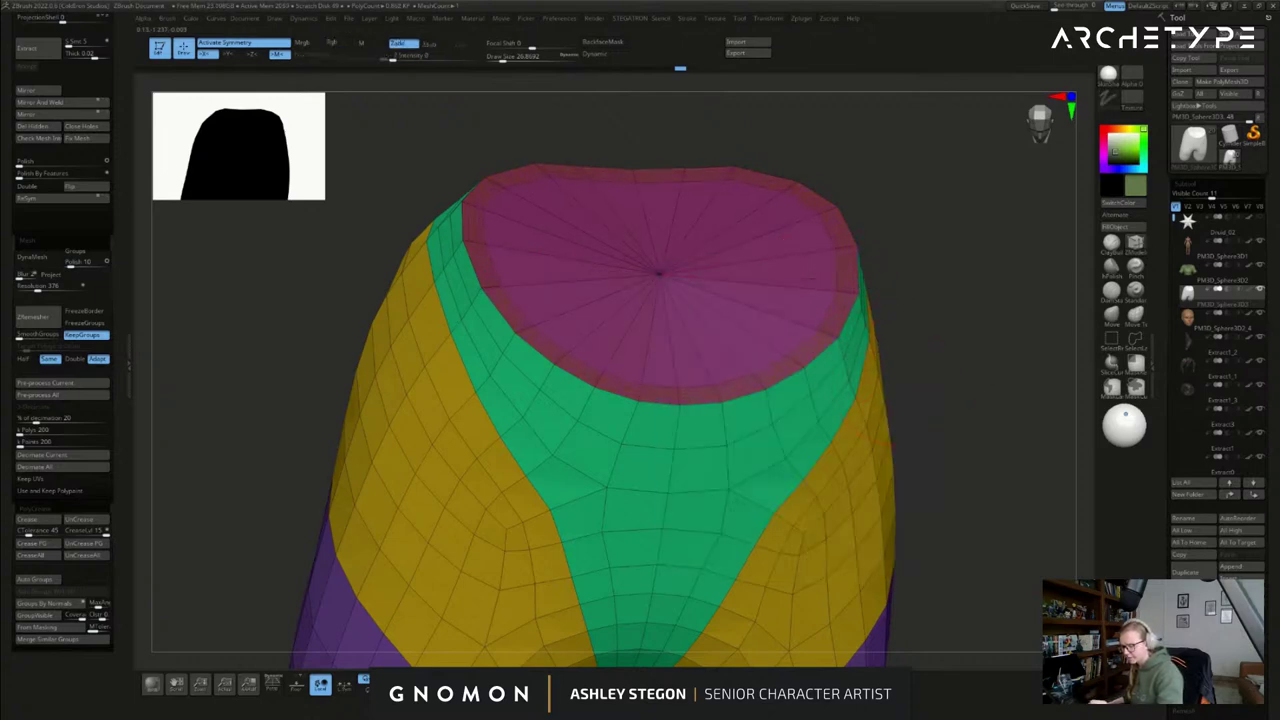
drag(884, 231, 926, 275)
alt+drag(930, 165, 930, 300)
key(ctrl+z)
key(space)
click(904, 570)
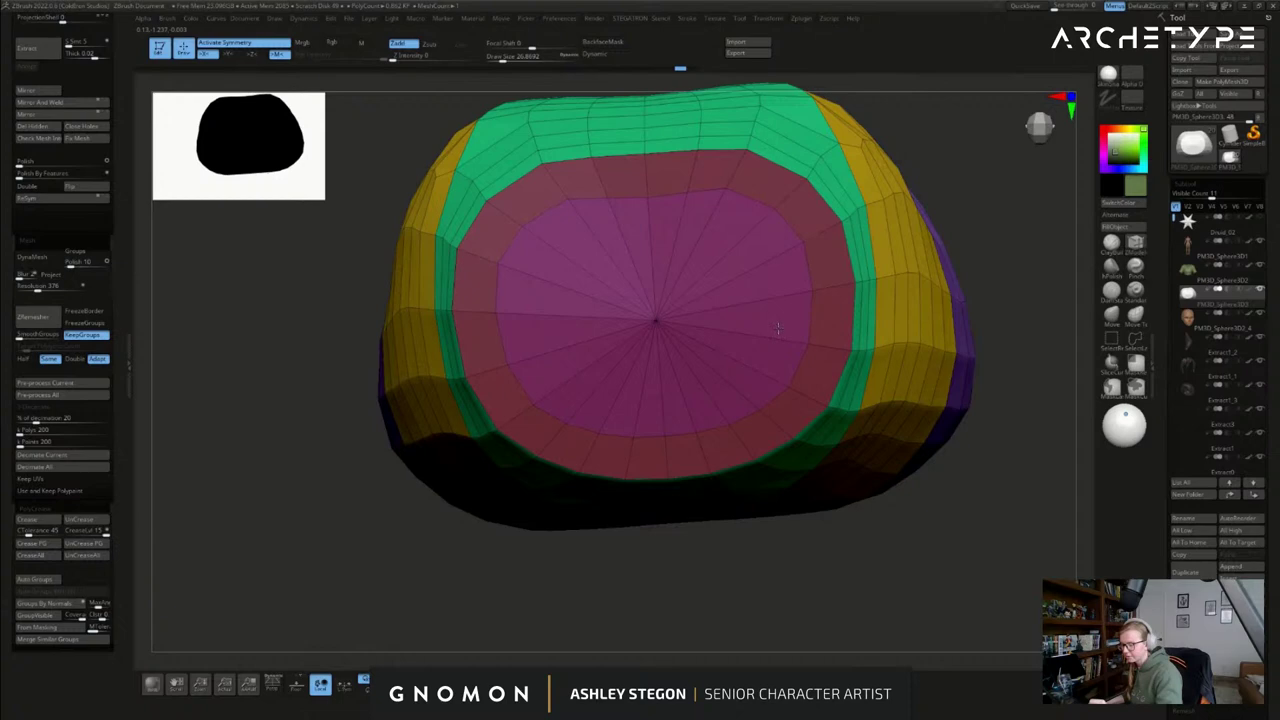
right_drag(823, 372, 832, 291)
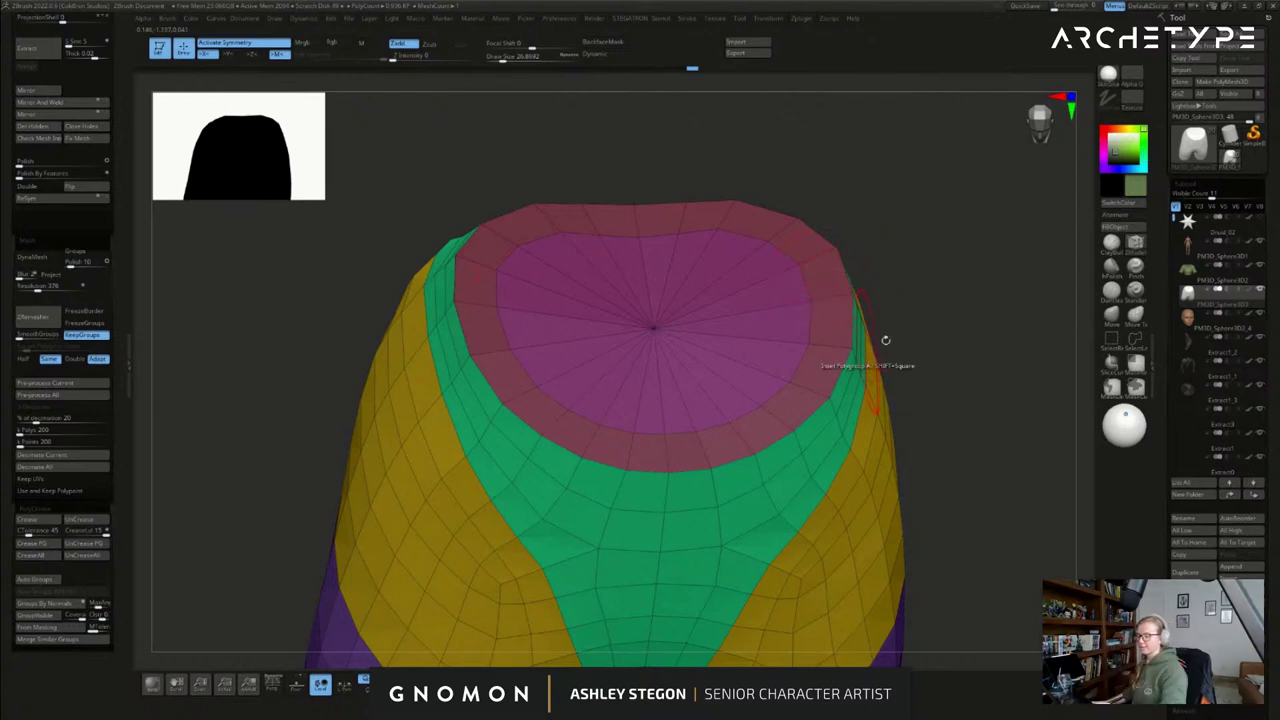
right_drag(884, 341, 876, 288)
- Extrude the inner waist cap down into the shorts with ZModeler's Extrude on Polygroup Island
key(space)
drag(771, 304, 772, 314)
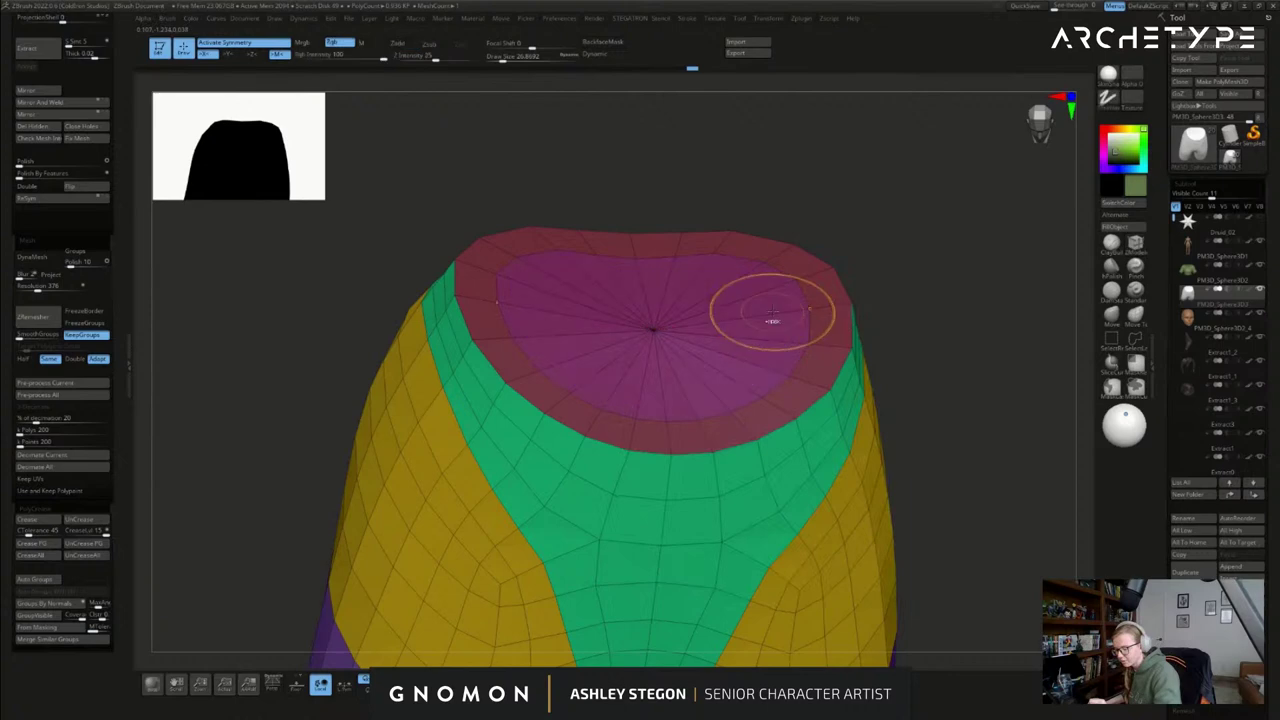
key(space)
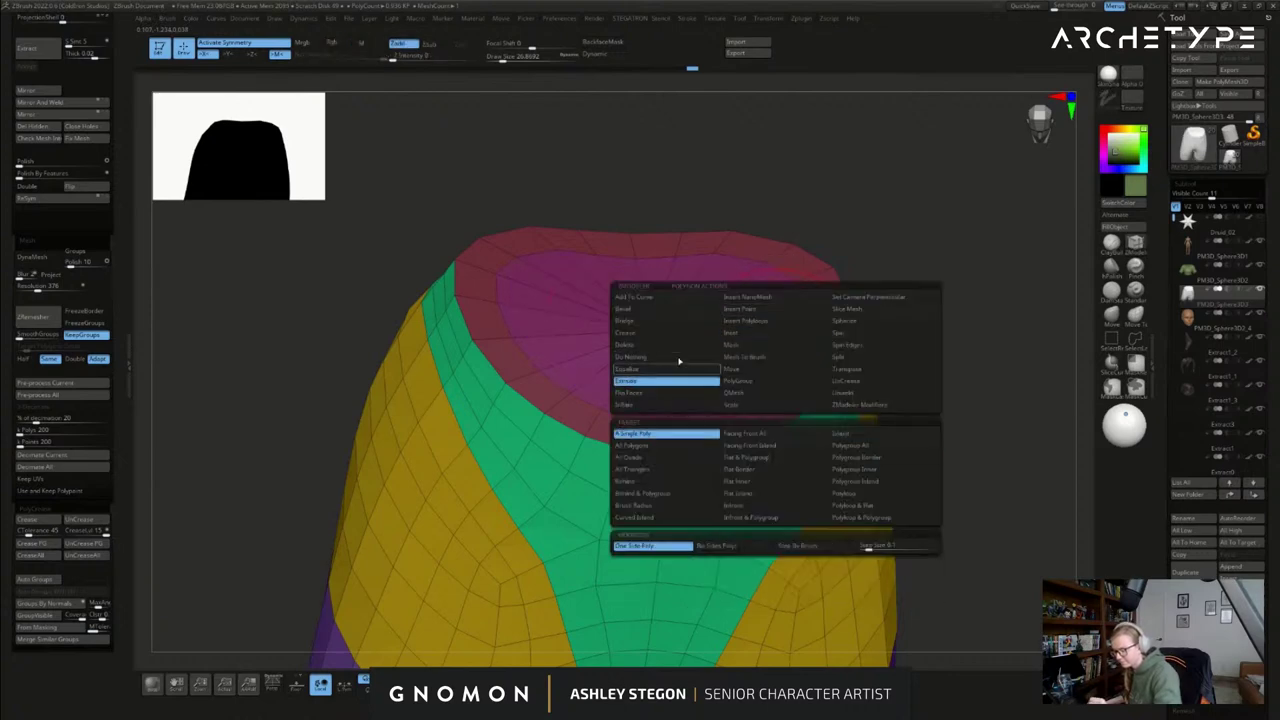
click(869, 472)
click(871, 482)
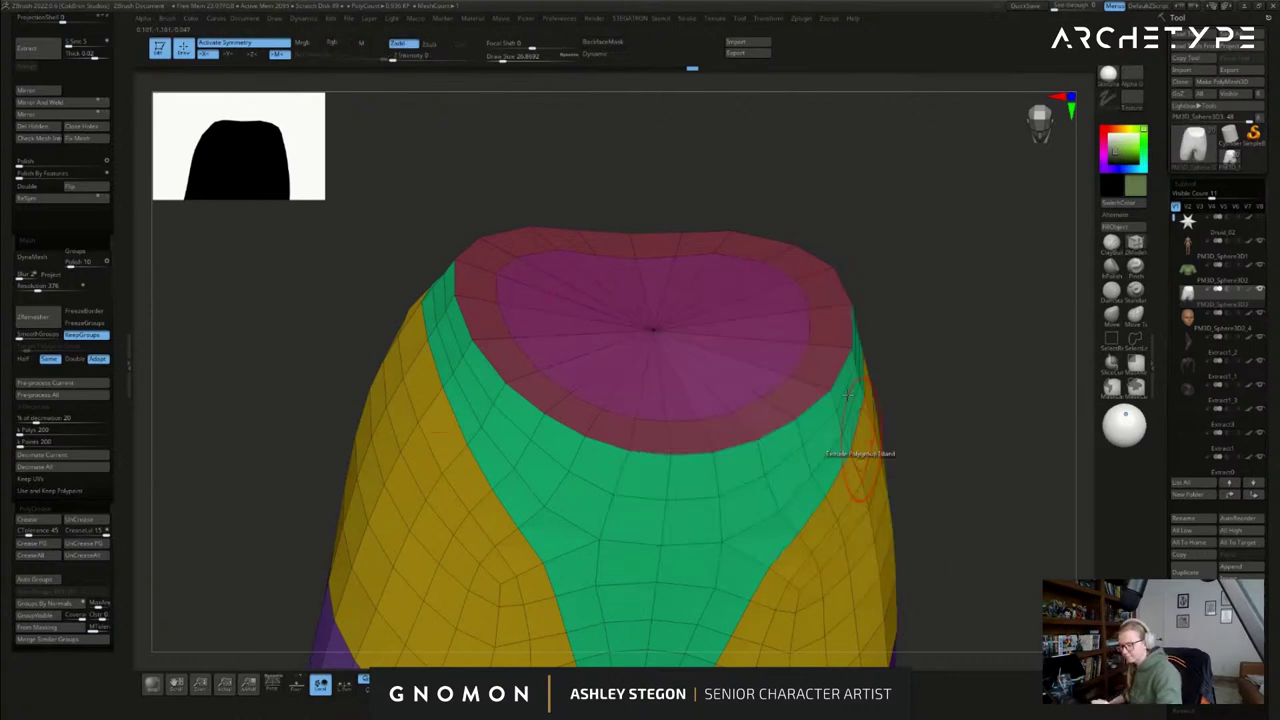
drag(776, 315, 774, 358)
- Redo the inset of both leg caps with a narrower border ring
alt+drag(928, 384, 783, 460)
right_drag(783, 460, 786, 402)
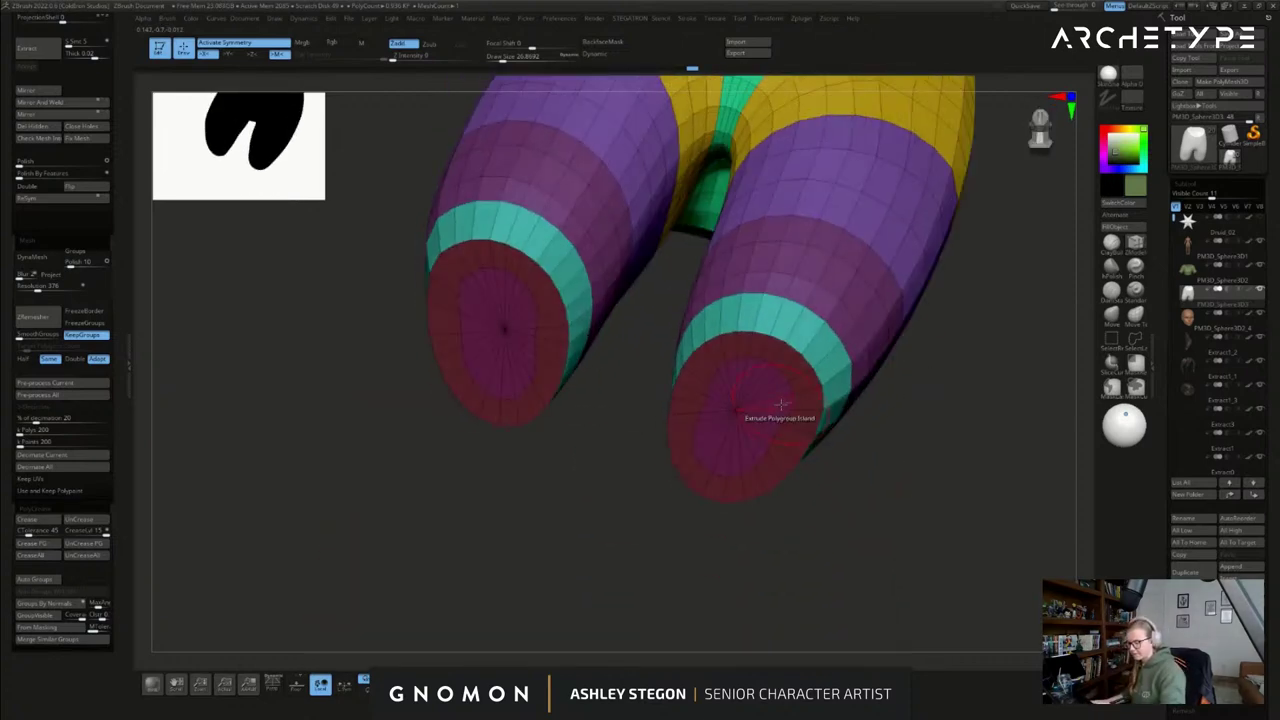
drag(784, 404, 795, 388)
key(ctrl+z)
right_drag(790, 404, 797, 385)
key(space)
click(868, 416)
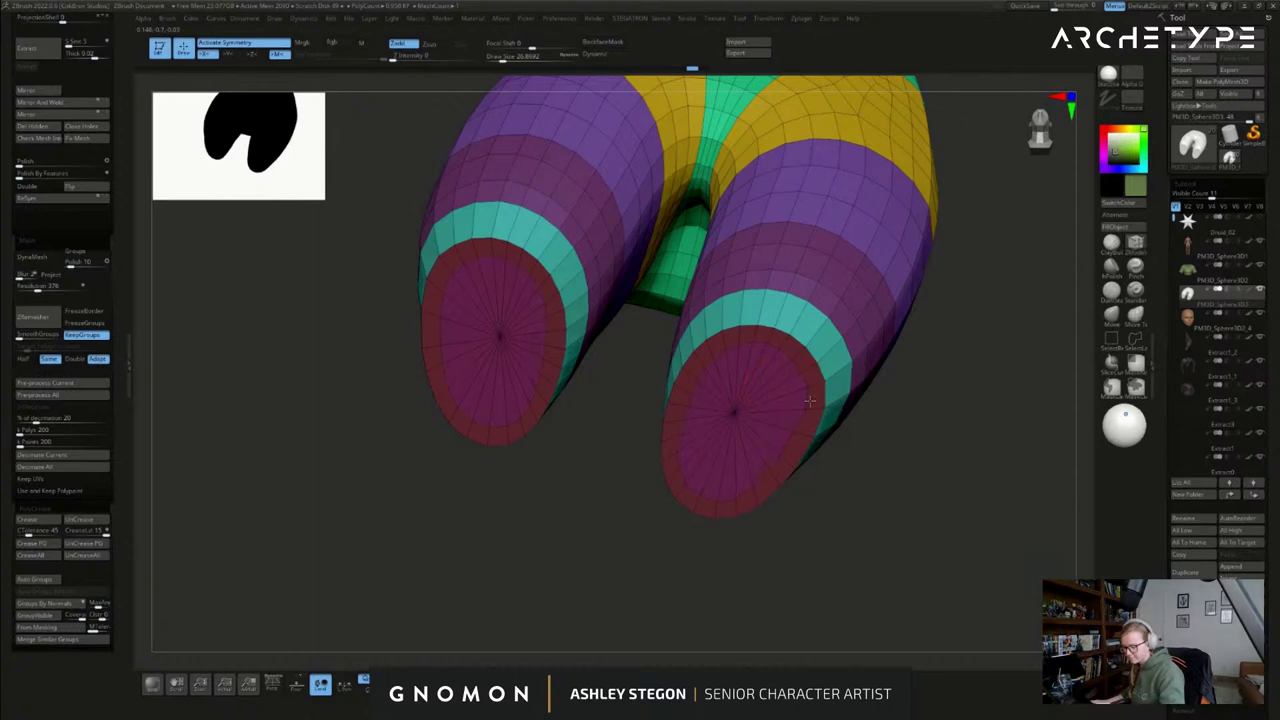
- Extrude the inner leg caps up into both shorts legs, and bring back the full character without the wireframe
key(space)
right_drag(797, 403, 799, 428)
drag(797, 397, 809, 367)
mouse_move(806, 380)
right_down()
mouse_move(808, 408)
mouse_move(884, 419)
mouse_move(838, 384)
right_up()
click(572, 684)
key(shift+f)
- Fill the shorts with a dark brown colour
drag(777, 380, 881, 411)
mouse_move(932, 304)
alt+mouse_down()
mouse_move(942, 420)
mouse_move(940, 370)
alt+mouse_up()
key(s)
drag(820, 346, 837, 346)
drag(869, 388, 905, 350)
drag(1030, 375, 850, 388)
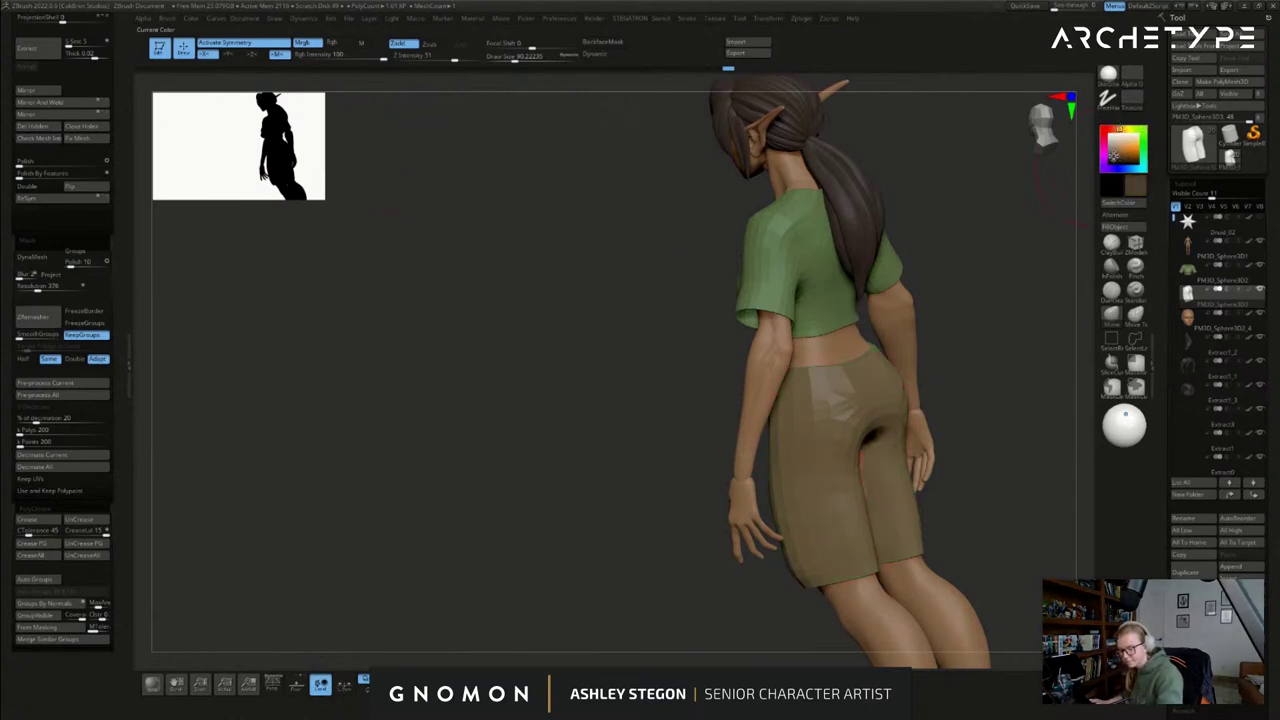
click(1122, 227)
drag(969, 284, 942, 286)
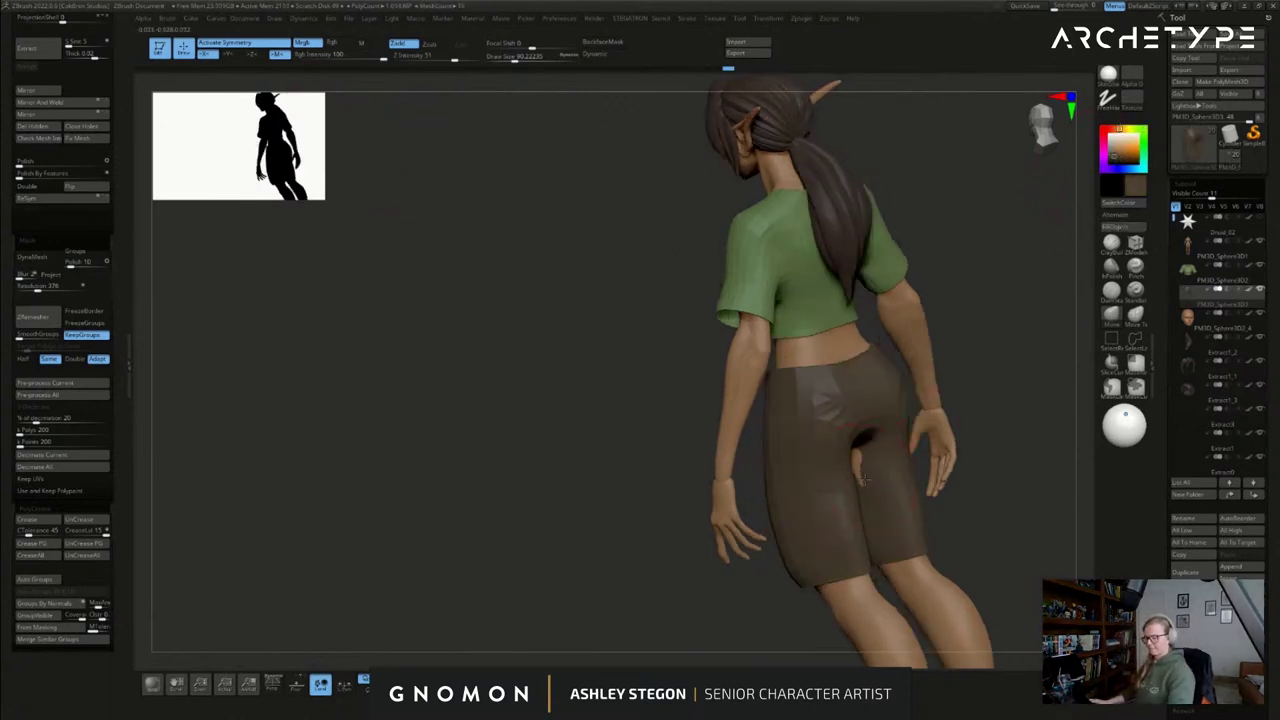
- Reshape the seat and inner thighs of the shorts from behind with a resized brush
mouse_move(962, 340)
shift+mouse_down()
mouse_move(888, 338)
mouse_move(802, 362)
mouse_move(840, 394)
shift+mouse_up()
key(s)
drag(838, 391, 839, 386)
drag(793, 484, 793, 488)
drag(905, 470, 901, 450)
drag(788, 462, 790, 478)
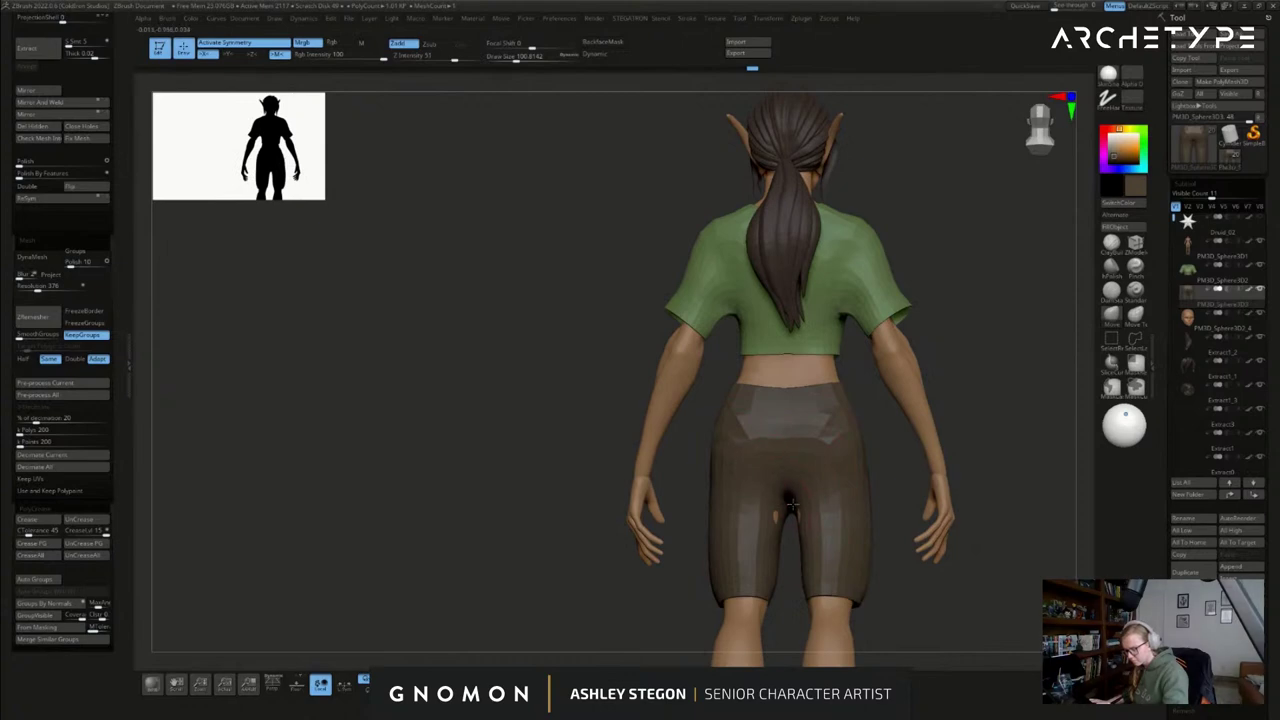
- Pull the shorts' legs into a fuller, puffier shape and turn on the Dynamic smoothing preview
mouse_move(905, 540)
mouse_down()
mouse_move(945, 540)
mouse_move(890, 538)
mouse_up()
mouse_move(888, 538)
alt+mouse_down()
mouse_move(869, 473)
mouse_move(861, 494)
mouse_move(940, 522)
alt+mouse_up()
key(s)
key(s)
drag(812, 430, 816, 431)
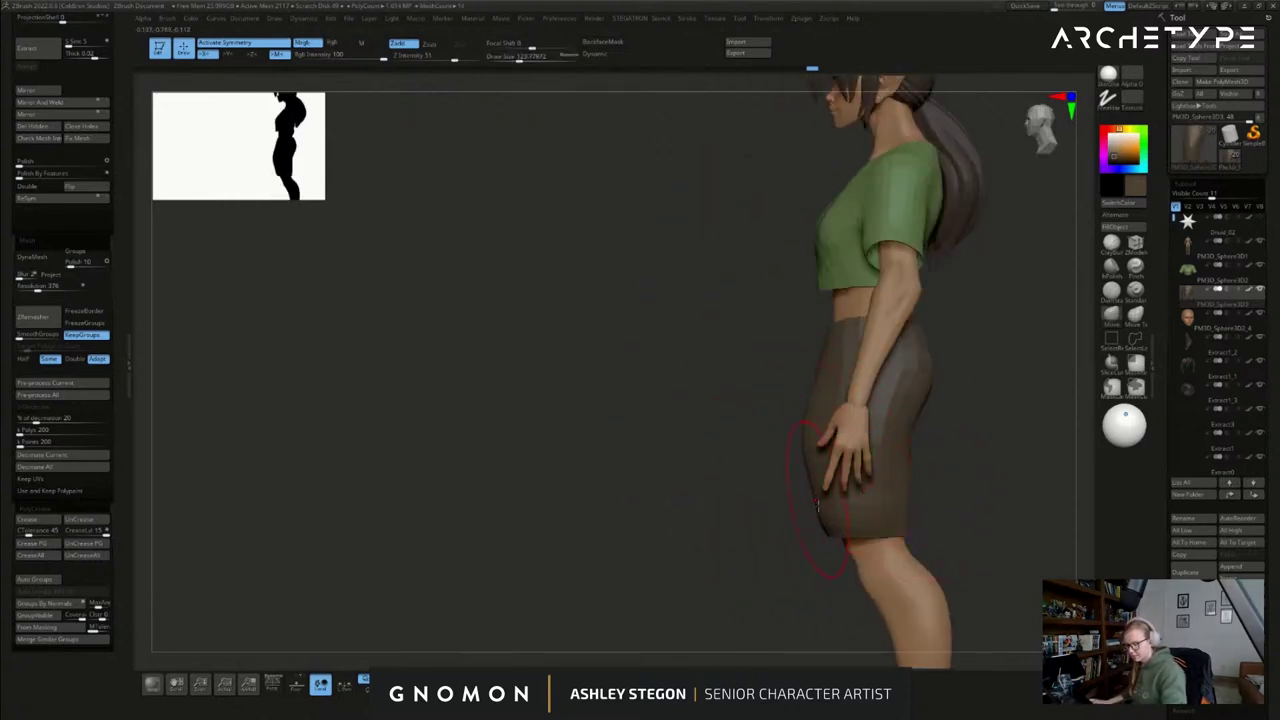
shift+drag(855, 528, 900, 517)
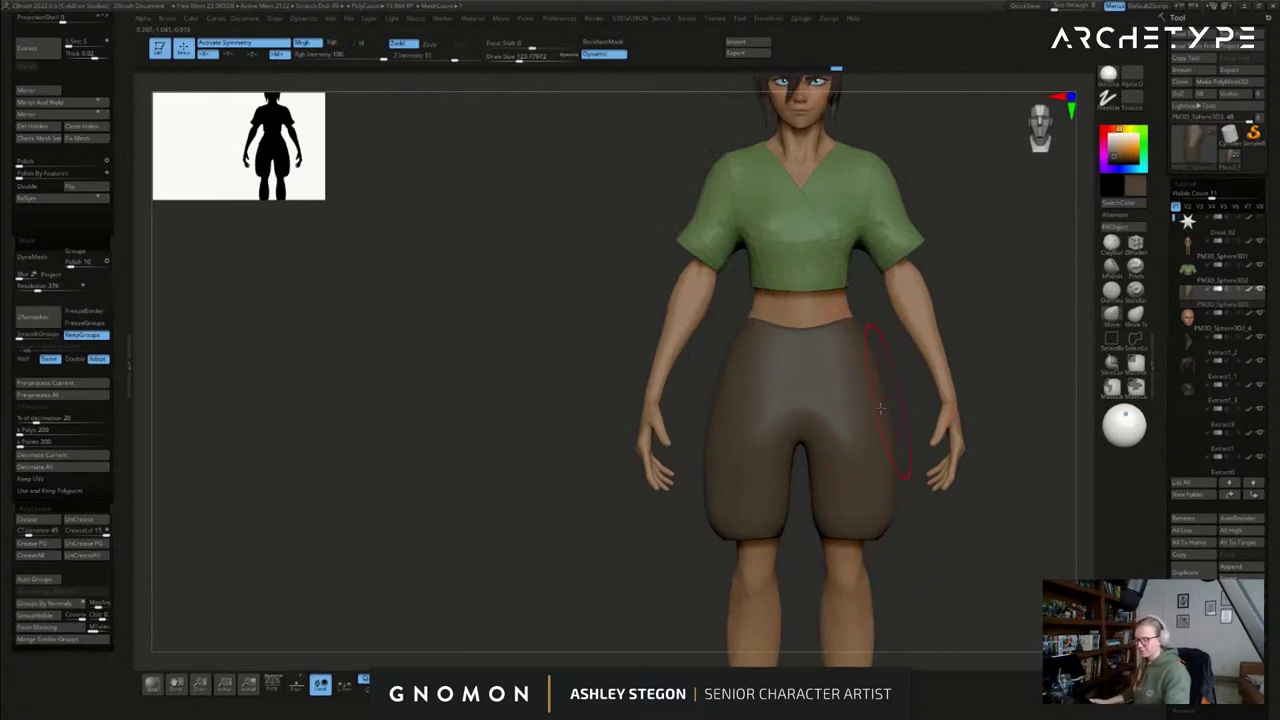
- Refine the inner thighs and lower legs of the shorts with the polygroup wireframe displayed
alt+drag(890, 403, 855, 388)
key(s)
drag(796, 449, 788, 445)
key(s)
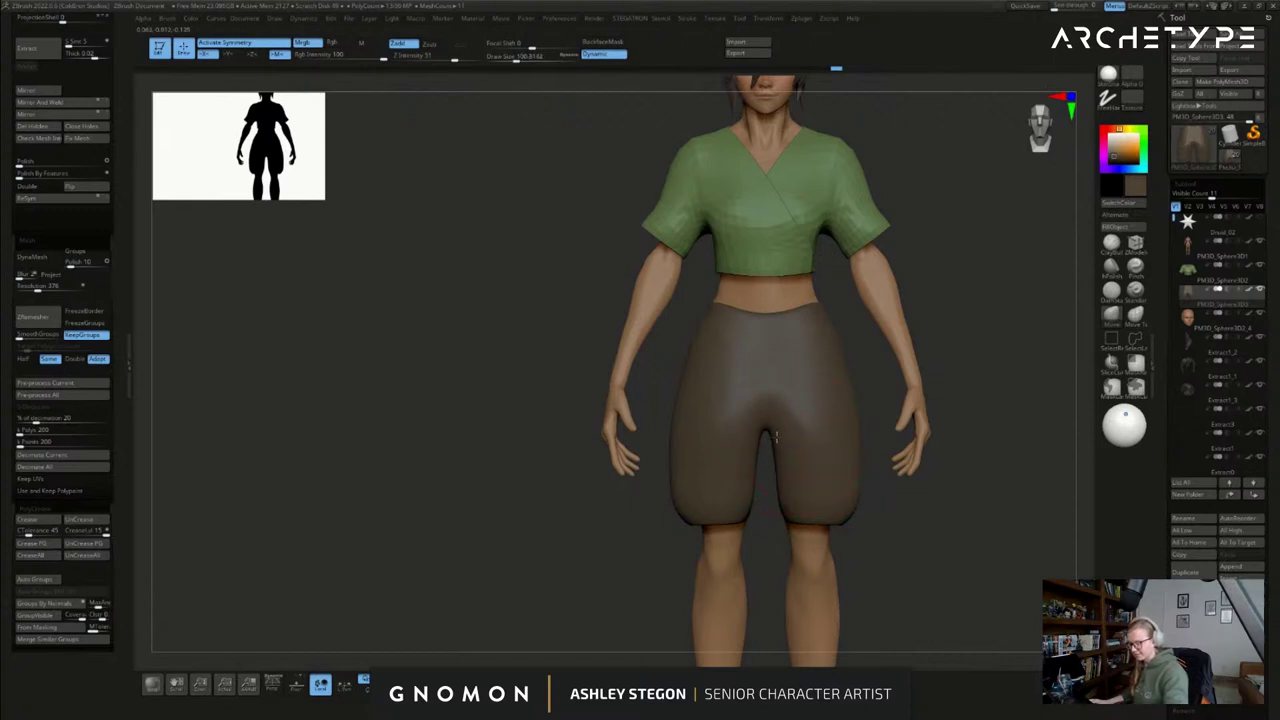
right_drag(806, 457, 725, 515)
mouse_move(640, 530)
right_down()
mouse_move(790, 530)
mouse_move(806, 506)
mouse_move(860, 494)
mouse_move(793, 479)
mouse_move(776, 520)
right_up()
key(shift+f)
drag(770, 514, 797, 513)
right_drag(797, 513, 823, 520)
key(s)
drag(823, 520, 771, 510)
mouse_move(775, 515)
right_down()
mouse_move(868, 548)
mouse_move(840, 545)
right_up()
- Enlarge the silhouette thumbnail to 512 and adjust the hip contour of the shorts from behind
drag(308, 187, 410, 268)
alt+right_drag(584, 379, 545, 486)
ctrl+right_drag(880, 496, 864, 474)
right_drag(865, 425, 870, 424)
key(s)
drag(845, 398, 849, 398)
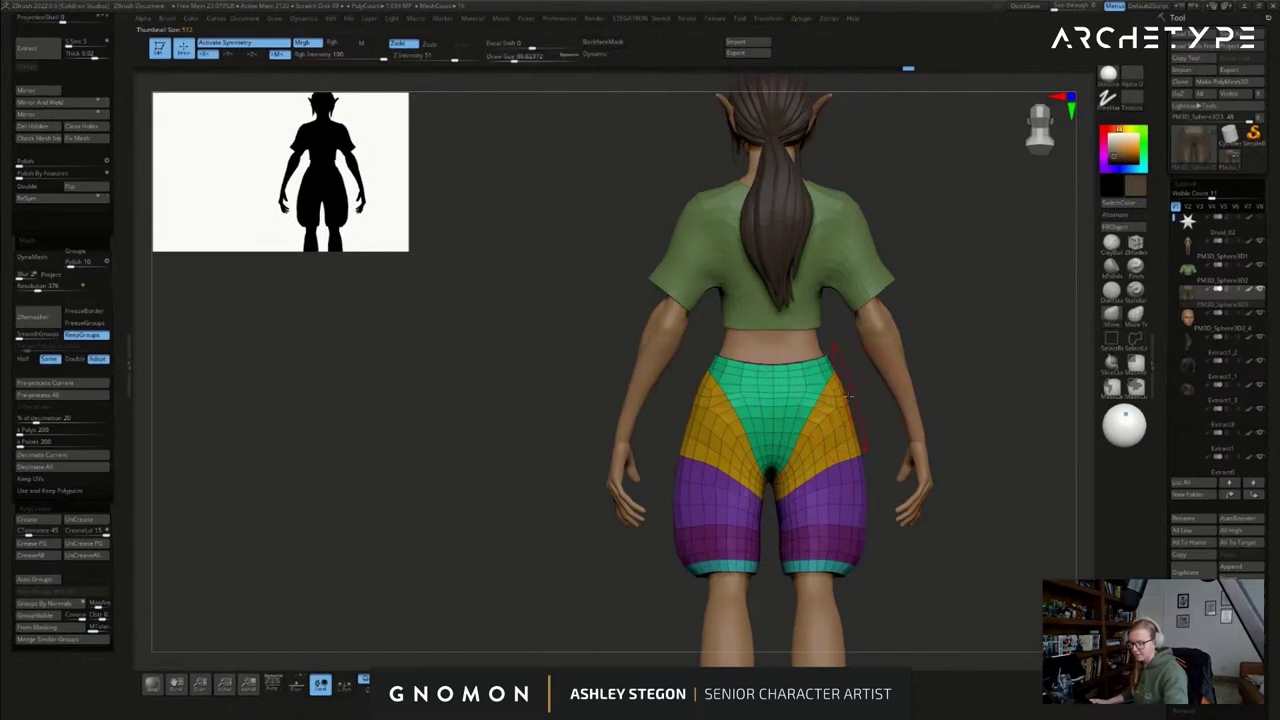
- Round out the lower legs and tuck in the hems of the shorts from behind
right_drag(878, 466, 873, 466)
key(s)
drag(870, 467, 872, 467)
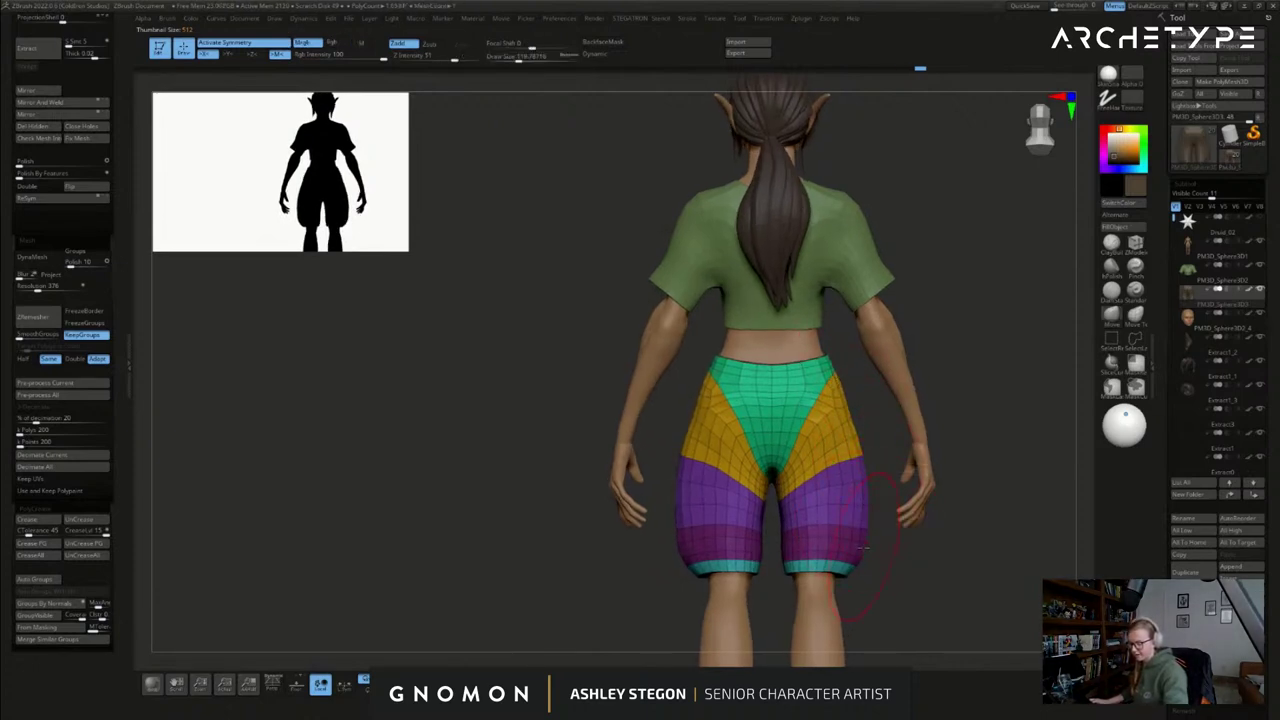
mouse_move(816, 535)
mouse_down()
mouse_move(800, 559)
mouse_move(860, 551)
mouse_move(866, 515)
mouse_move(843, 519)
mouse_move(812, 540)
mouse_move(882, 528)
mouse_up()
key(s)
drag(734, 544, 735, 537)
right_drag(700, 515, 751, 519)
drag(727, 529, 727, 522)
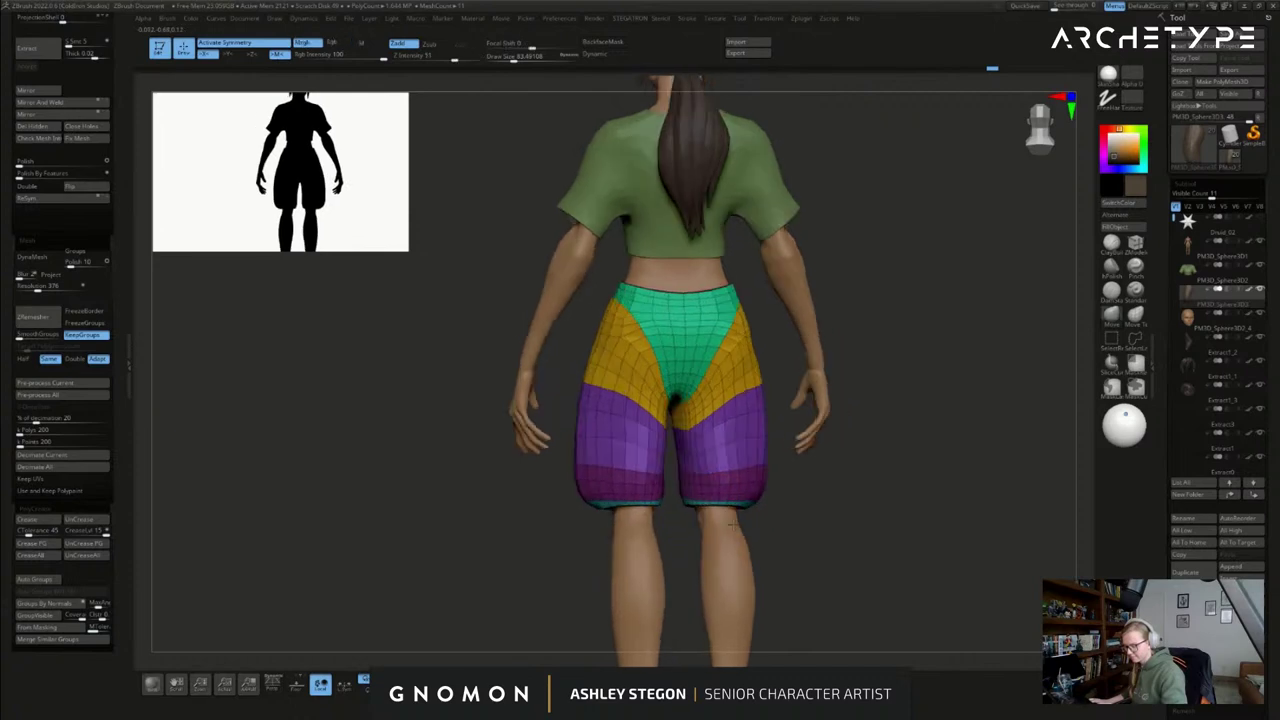
- Examine the shorts' shape from the back, side and front, with and without the wireframe
key(shift+f)
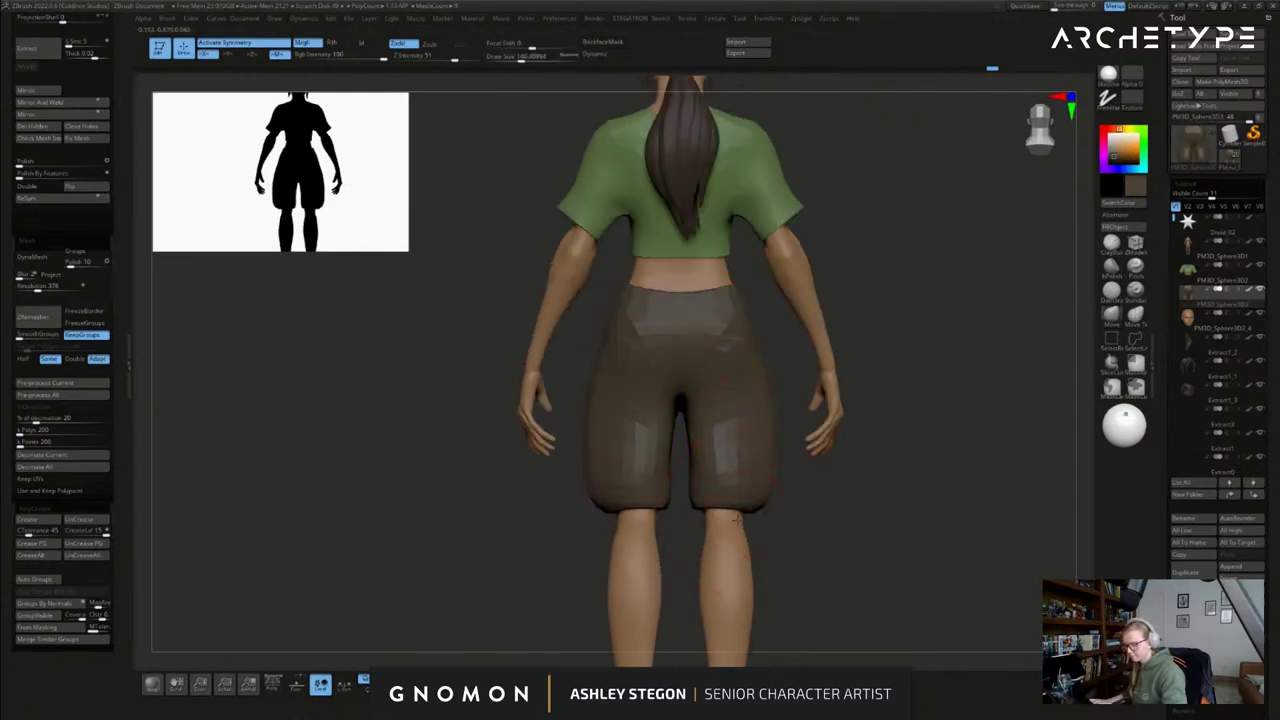
right_drag(738, 522, 820, 485)
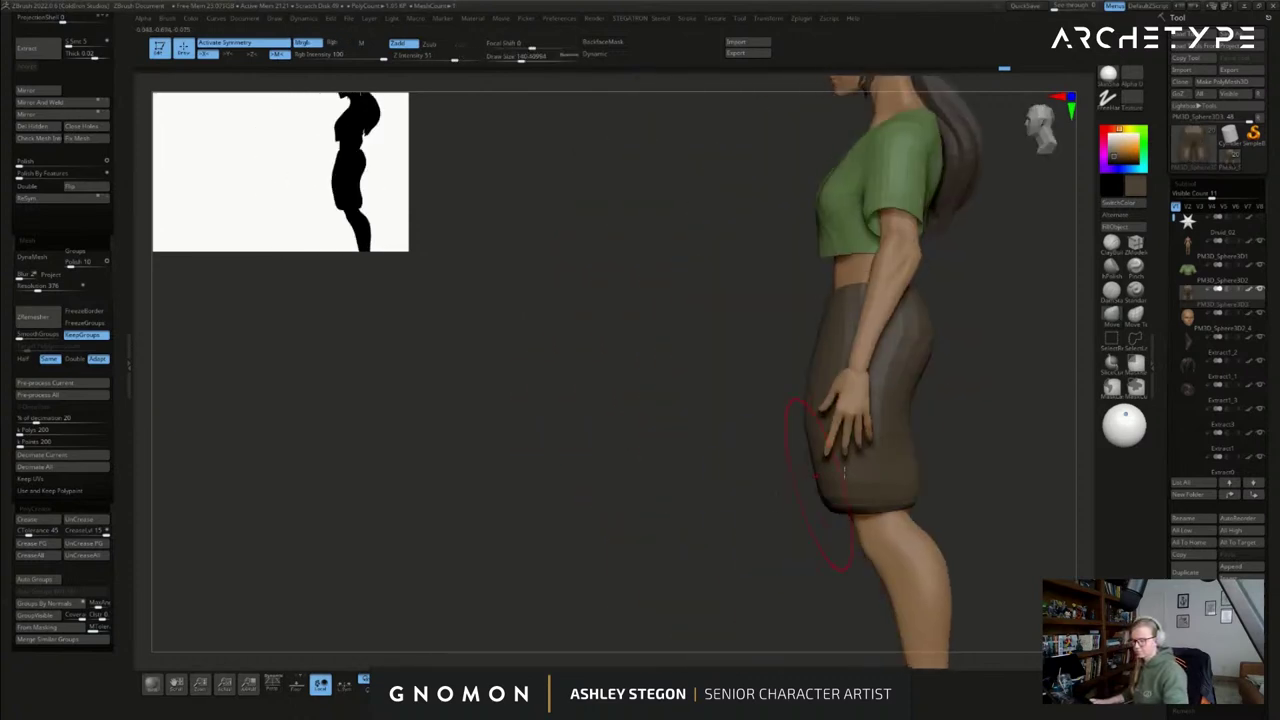
right_drag(954, 351, 885, 341)
right_drag(884, 399, 845, 390)
key(shift+f)
key(shift+f)
mouse_move(961, 381)
ctrl+right_down()
mouse_move(946, 428)
mouse_move(855, 362)
ctrl+right_up()
alt+right_drag(855, 471, 831, 448)
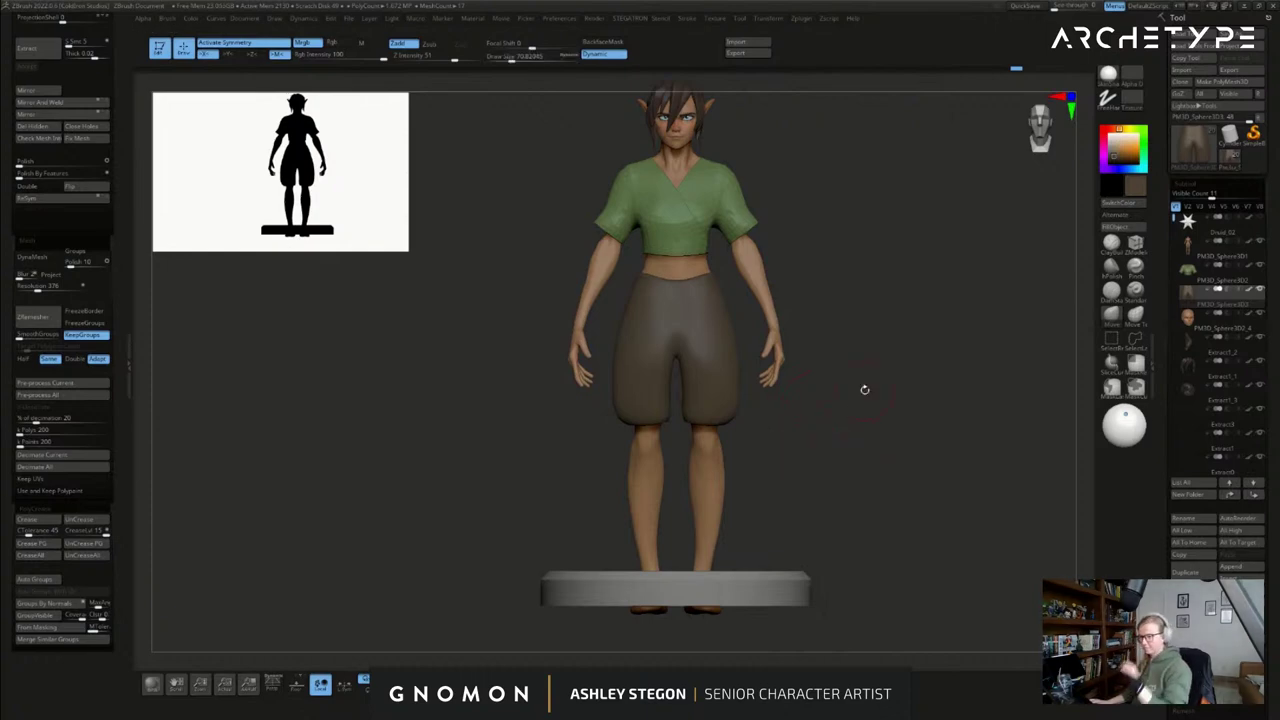
- Pull the hems of both shorts legs down towards the knees using a larger brush
key(s)
drag(771, 461, 781, 461)
mouse_move(797, 450)
right_down()
mouse_move(729, 427)
mouse_move(717, 450)
right_up()
key(shift+f)
key(shift+f)
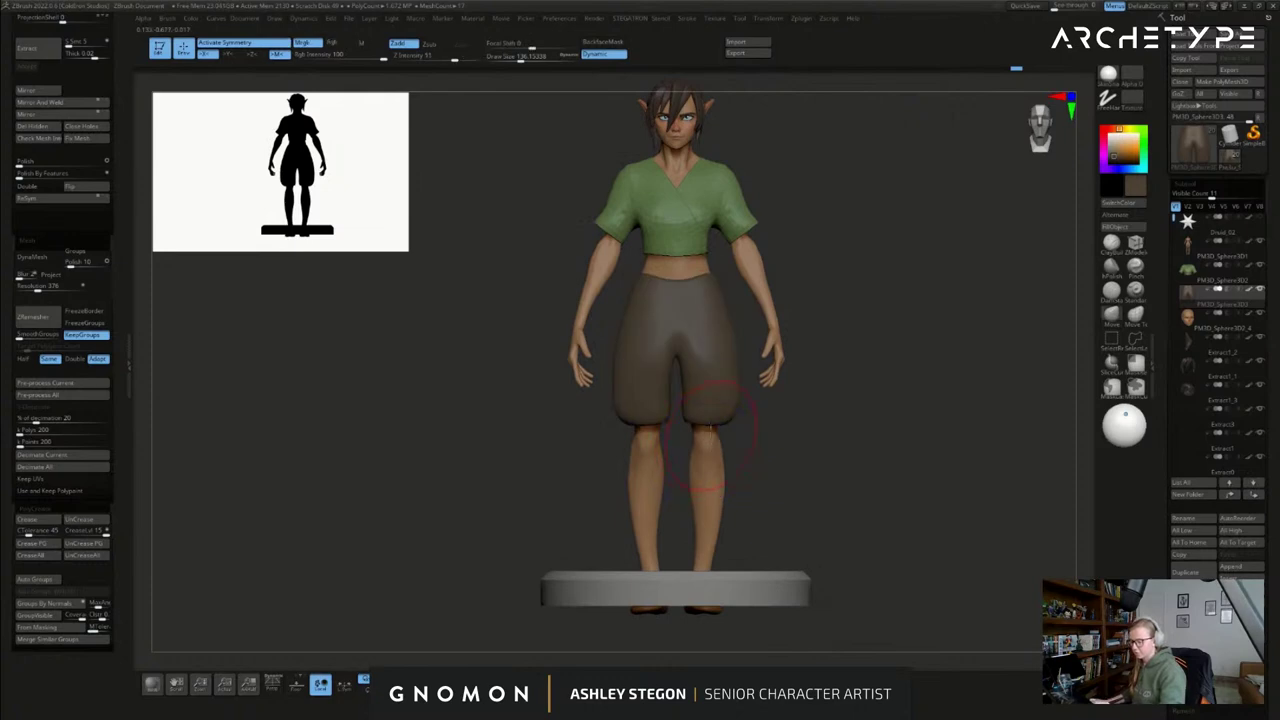
key(s)
drag(717, 433, 719, 433)
drag(714, 435, 718, 456)
- Lengthen the shorts' legs over the knees, turn off the Dynamic preview, and smooth the surface
key(s)
drag(732, 457, 729, 457)
drag(826, 461, 773, 428)
mouse_move(770, 427)
right_down()
mouse_move(735, 462)
mouse_move(785, 458)
mouse_move(772, 451)
right_up()
key(shift+f)
key(shift+f)
key(shift+d)
shift+drag(718, 461, 709, 455)
- Lower the crotch of the shorts and close up the gap between the thighs
mouse_move(713, 465)
right_down()
mouse_move(722, 445)
mouse_move(733, 452)
mouse_move(705, 443)
mouse_move(757, 437)
mouse_move(743, 483)
mouse_move(746, 442)
mouse_move(771, 477)
mouse_move(806, 483)
mouse_move(796, 453)
mouse_move(768, 514)
right_up()
key(s)
click(729, 452)
key(shift+f)
key(shift+f)
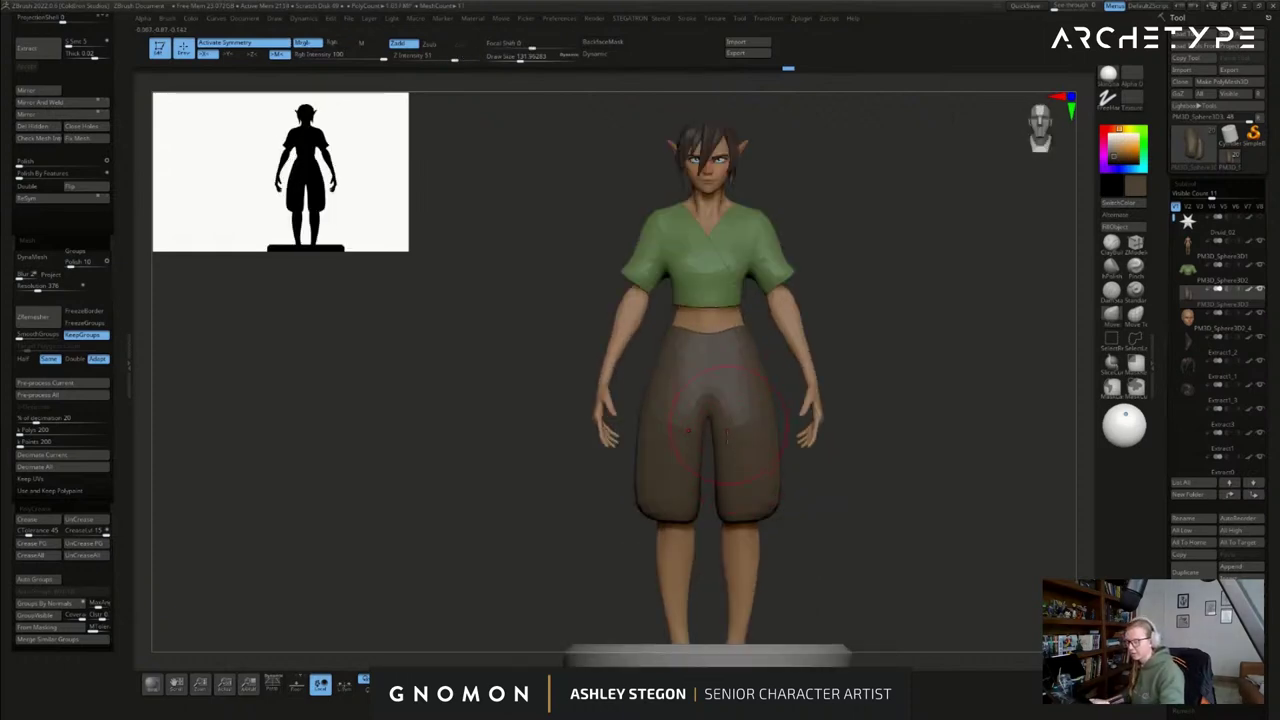
mouse_move(728, 412)
right_down()
mouse_move(751, 405)
mouse_move(753, 418)
mouse_move(716, 424)
right_up()
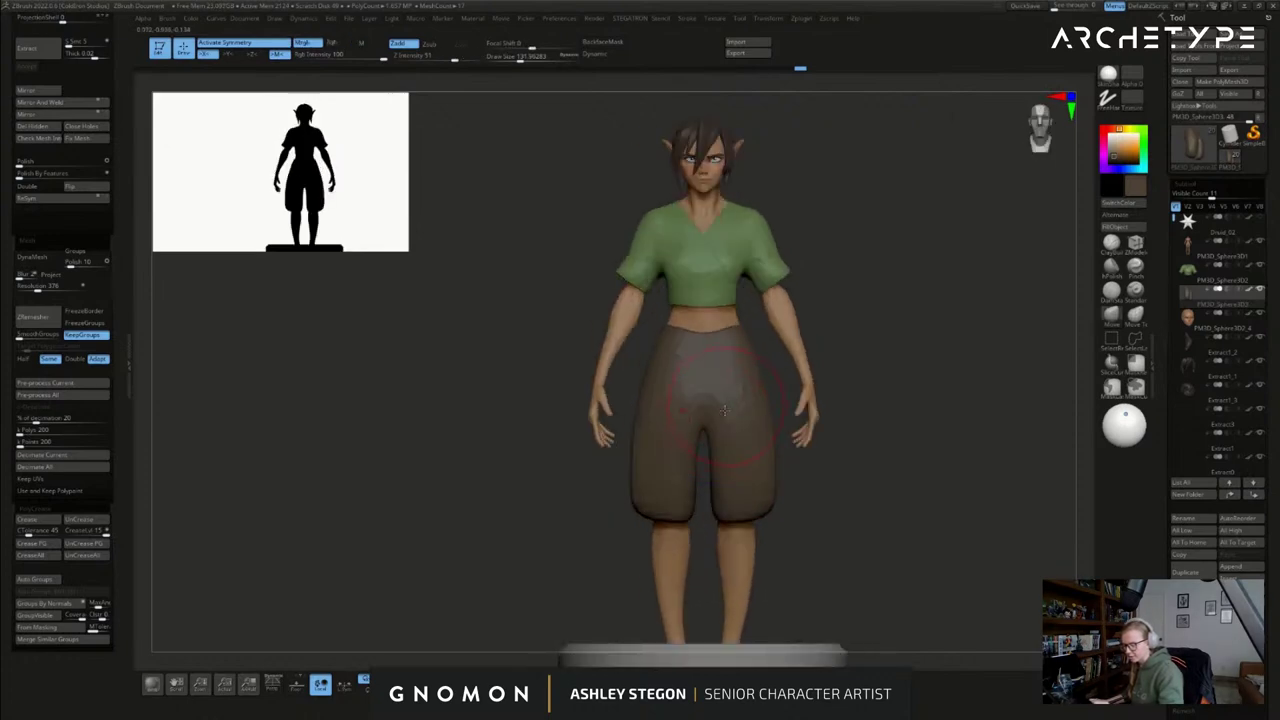
key(s)
drag(725, 457, 721, 458)
- Smooth the front and side of the hips below the shorts' waistband
right_drag(709, 492, 672, 510)
right_drag(733, 372, 745, 393)
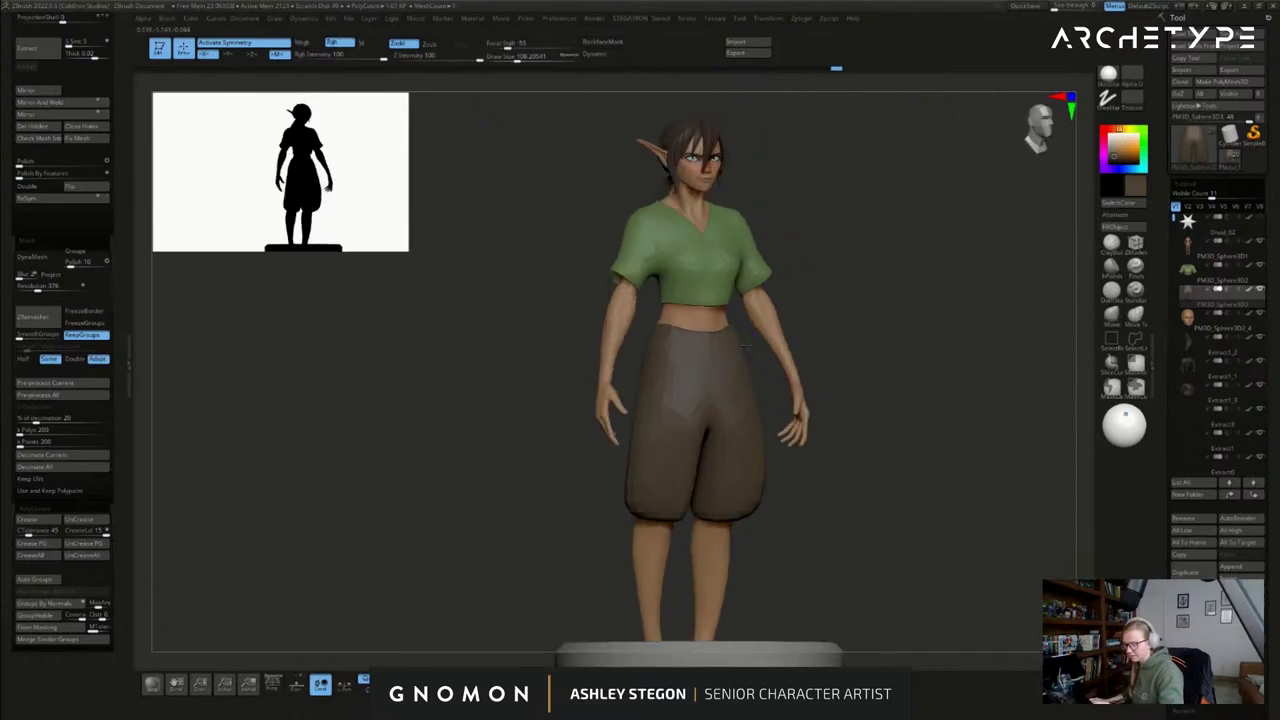
drag(730, 350, 737, 351)
key(shift+f)
right_drag(737, 350, 764, 346)
key(shift+f)
key(shift+f)
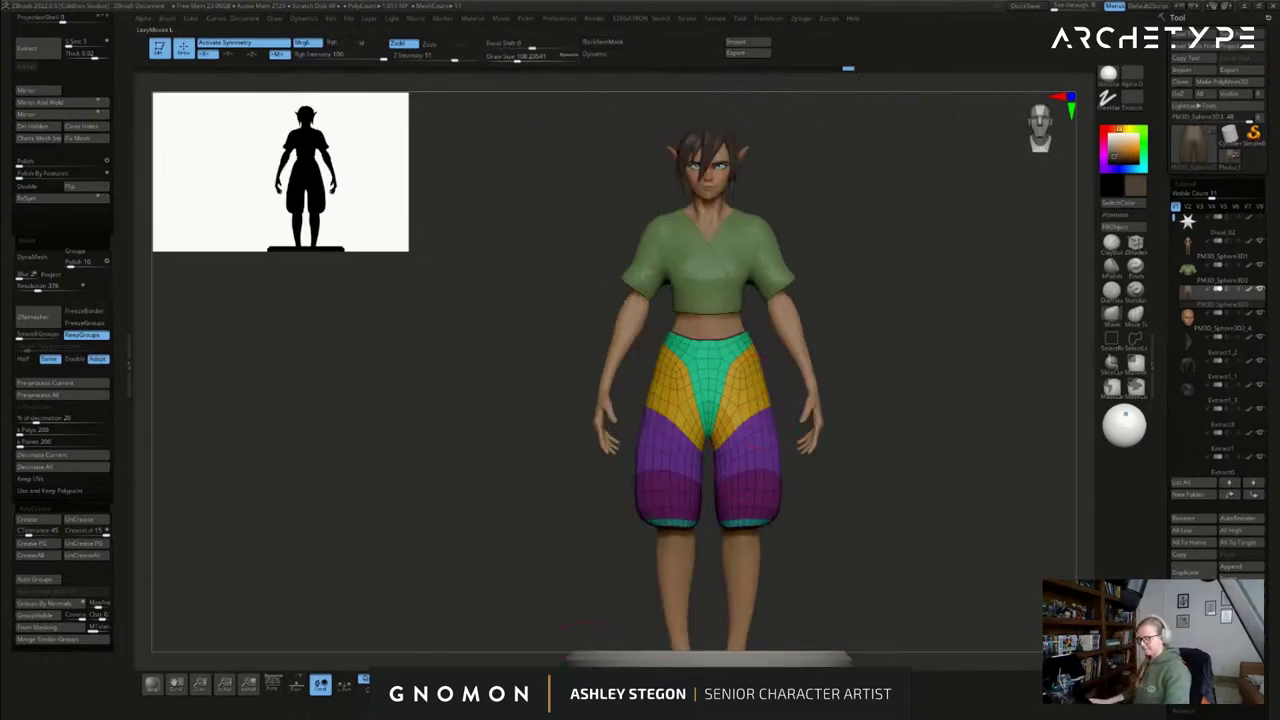
- Show only the shorts with their polygroup wireframe displayed
click(575, 684)
key(shift+f)
mouse_move(757, 545)
right_down()
mouse_move(768, 455)
mouse_move(725, 530)
mouse_move(732, 545)
right_up()
key(shift+f)
key(s)
drag(753, 508, 756, 505)
key(s)
mouse_move(758, 503)
alt+right_down()
mouse_move(757, 431)
mouse_move(758, 474)
alt+right_up()
mouse_move(760, 372)
right_down()
mouse_move(762, 427)
mouse_move(766, 388)
right_up()
- Hide the inner cap and wall polygroups inside the shorts' openings, keeping the rim rings, using the lasso selection brush
click(1138, 338)
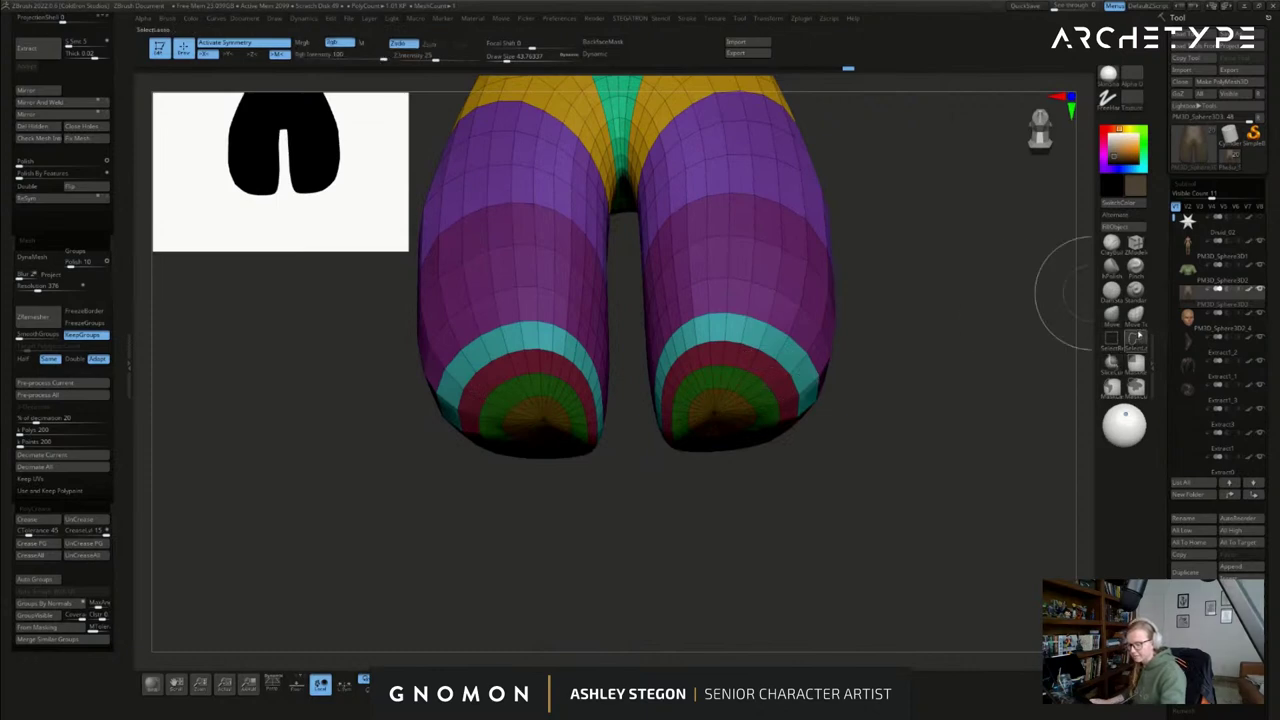
alt+right_drag(786, 255, 803, 480)
mouse_move(803, 480)
ctrl+right_down()
mouse_move(768, 242)
mouse_move(778, 408)
mouse_move(808, 500)
ctrl+right_up()
right_drag(725, 260, 759, 290)
ctrl+right_drag(752, 218, 752, 258)
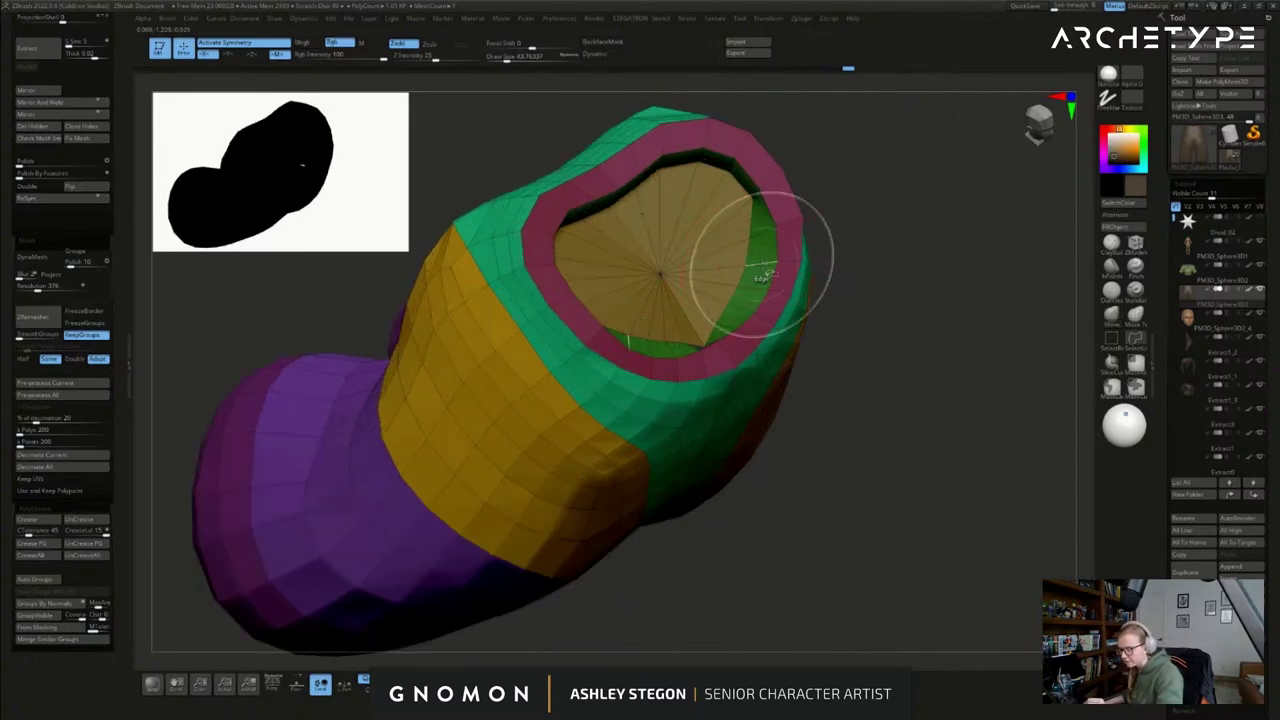
ctrl+alt+shift+click(763, 267)
ctrl+shift+click(760, 278)
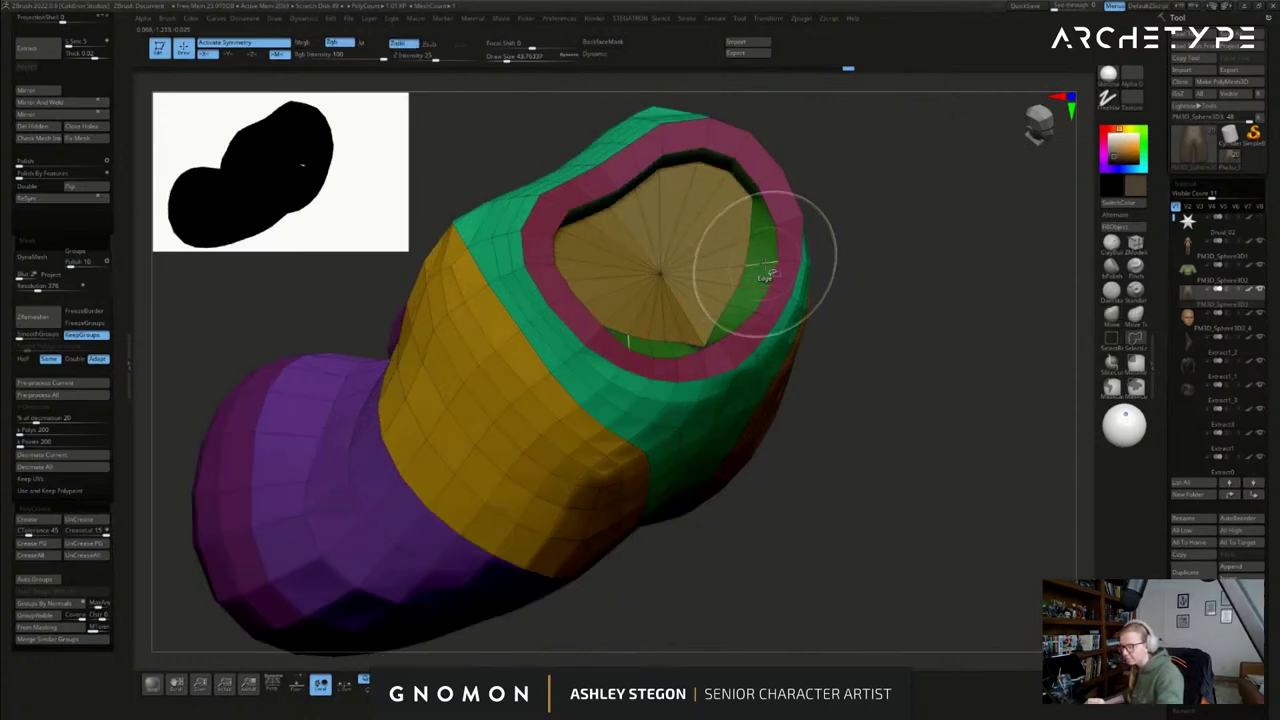
ctrl+shift+click(664, 275)
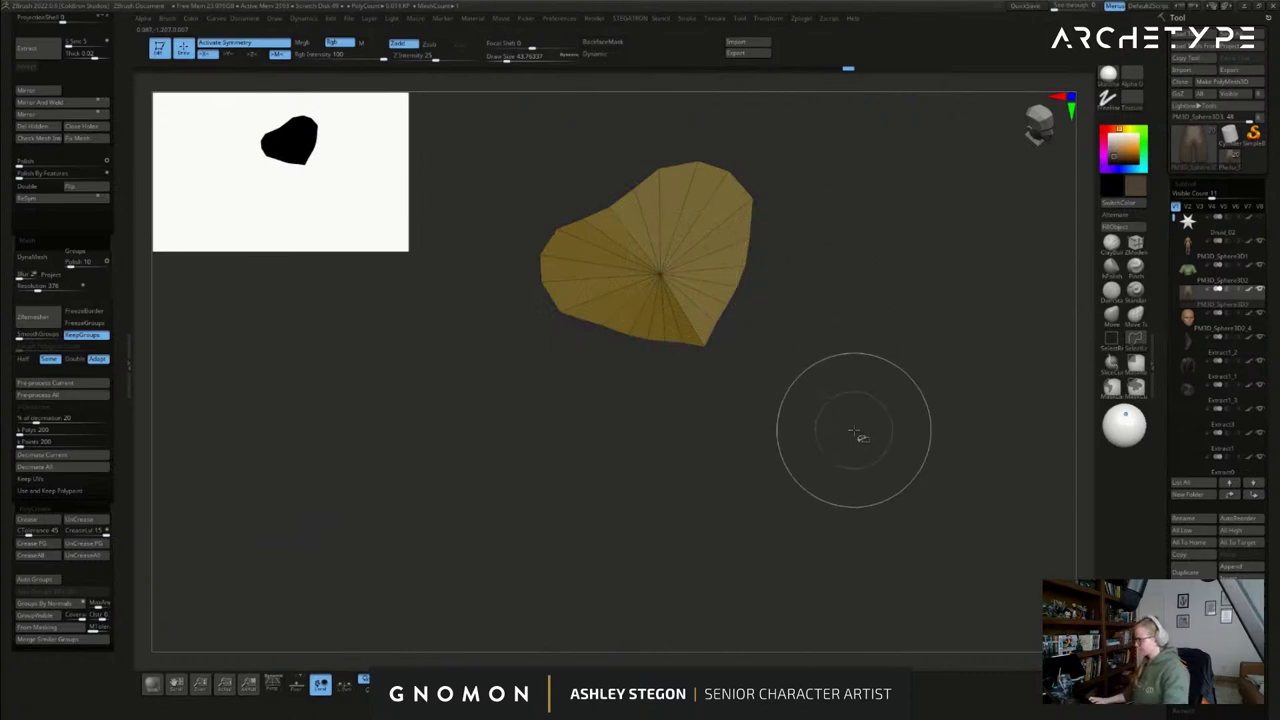
ctrl+shift+click(851, 436)
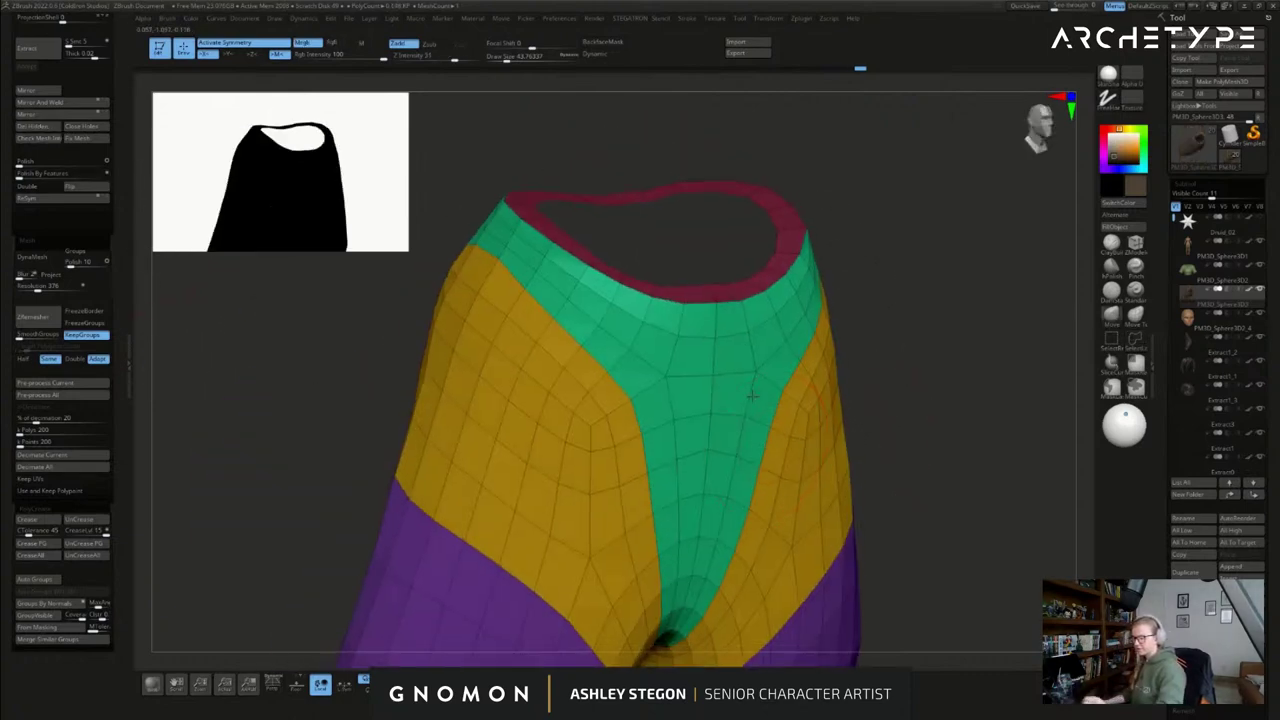
- Set up the ZModeler brush's edge action to close convex holes at the shorts' leg openings
alt+right_drag(752, 396, 745, 190)
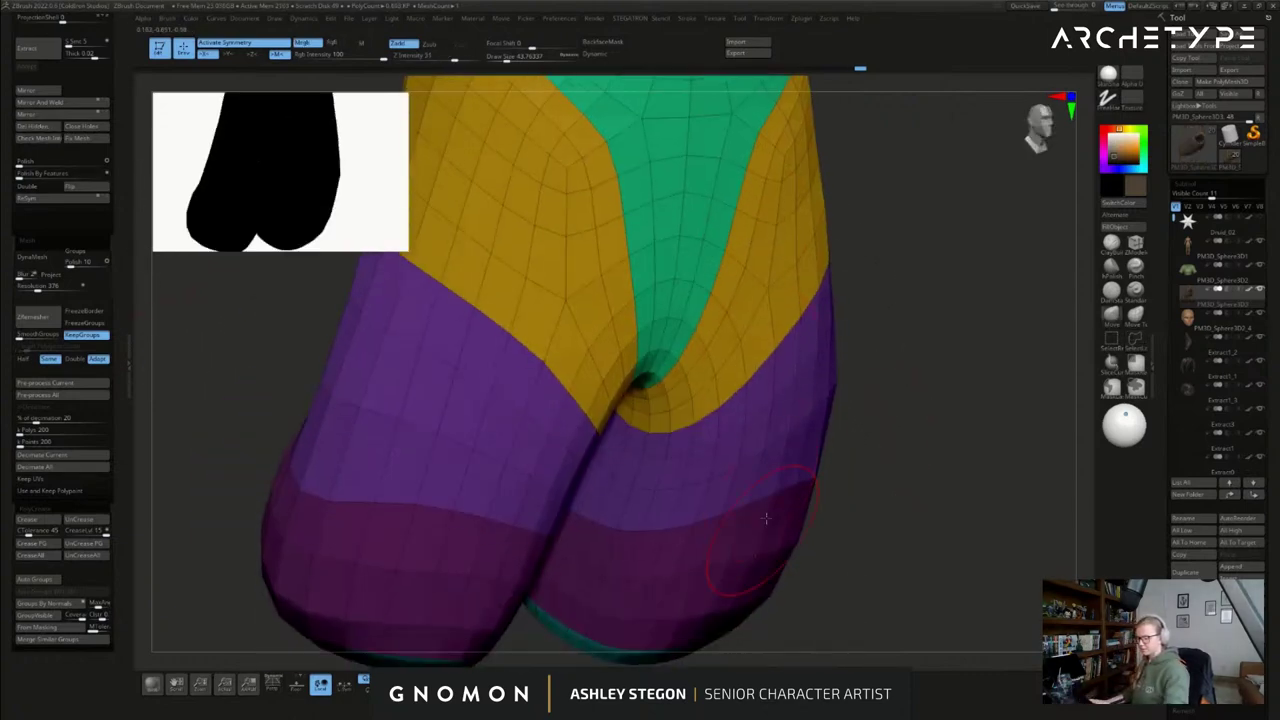
right_drag(786, 506, 770, 400)
alt+right_drag(770, 600, 777, 446)
click(1136, 245)
key(space)
click(657, 429)
click(735, 487)
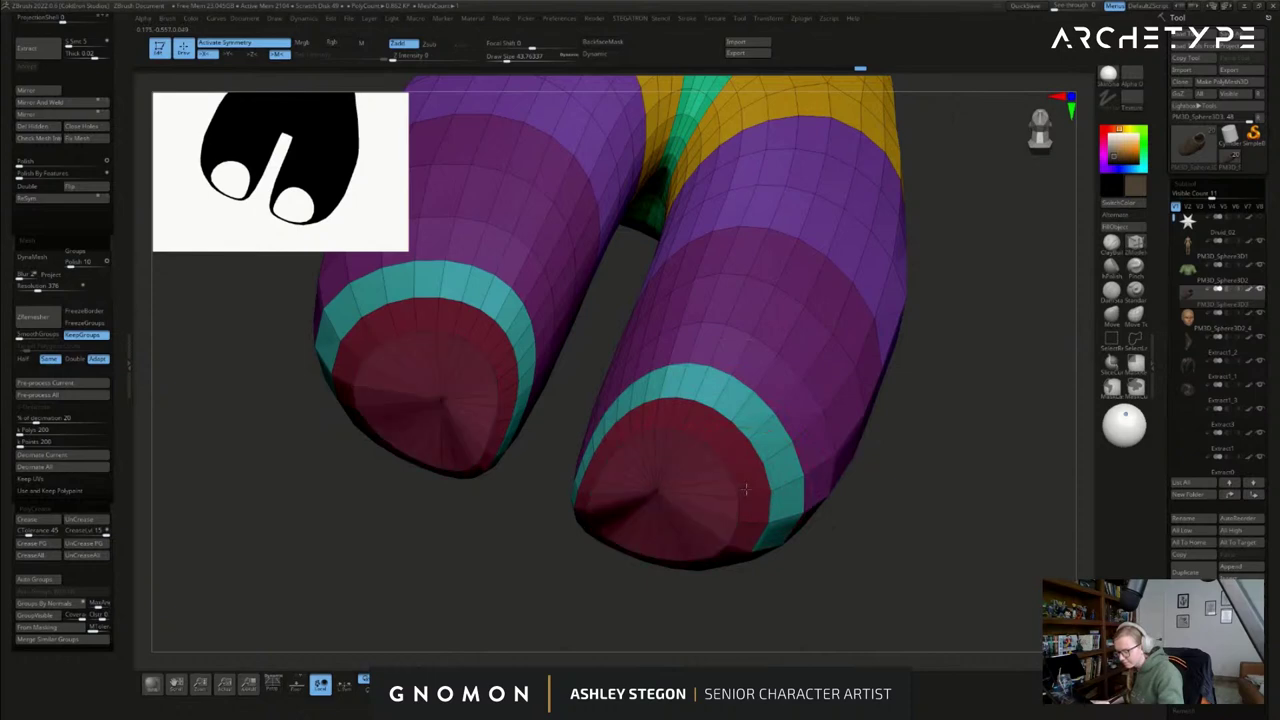
drag(717, 489, 729, 477)
key(ctrl+z)
key(ctrl+z)
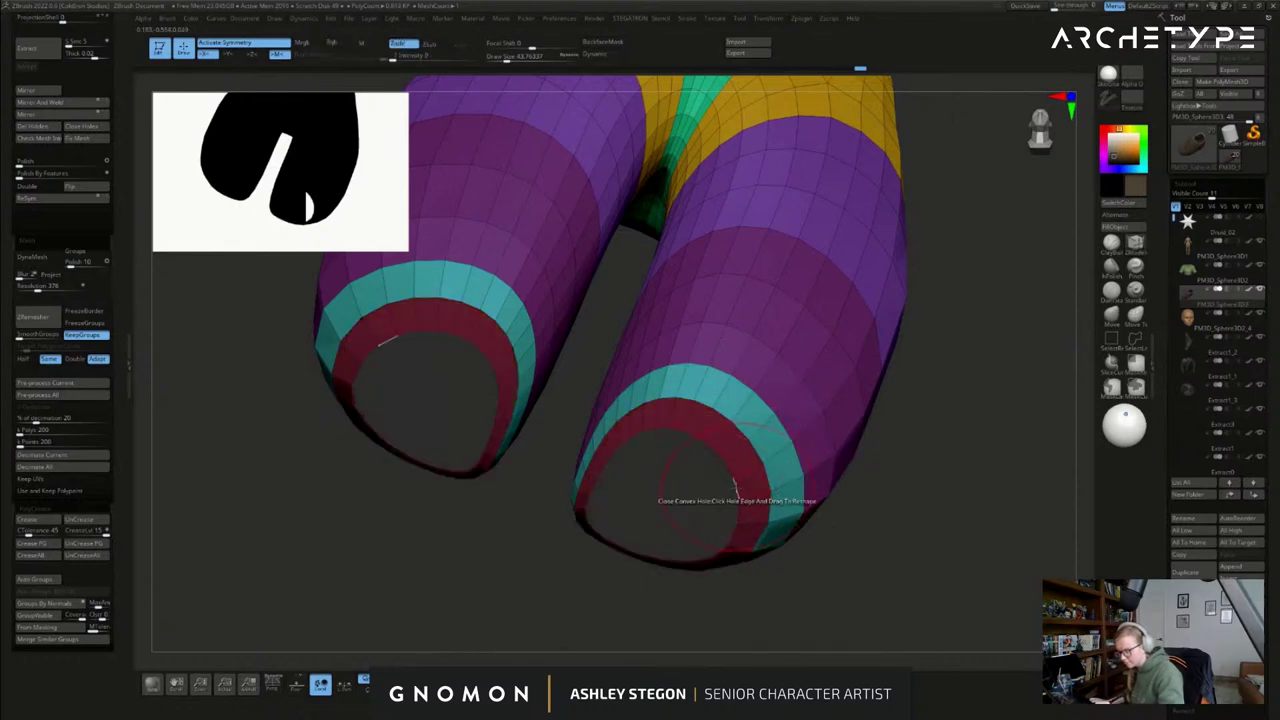
- Close both leg openings with a new polygroup cap and extrude the caps inward as a polygroup island
click(744, 485)
key(alt)
drag(711, 489, 736, 445)
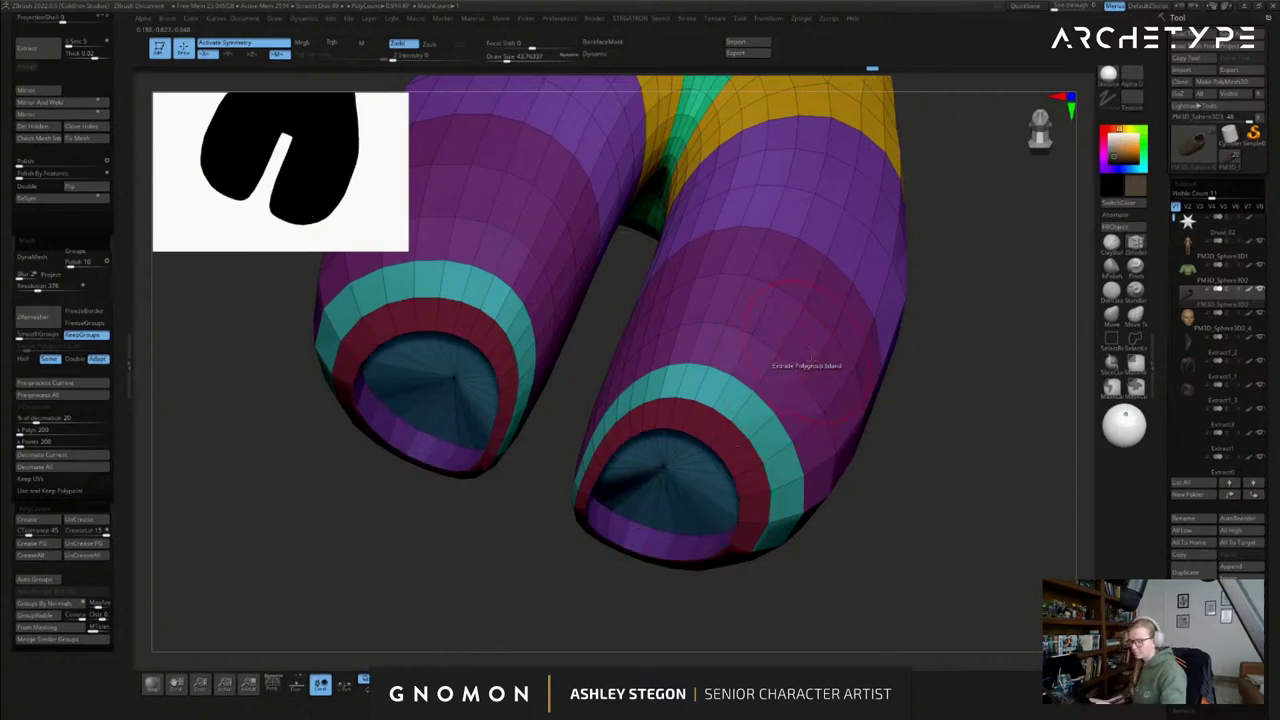
- Close the shorts' waist opening with a cap and extrude that cap inward to form an inner wall
key(d)
right_drag(808, 352, 711, 372)
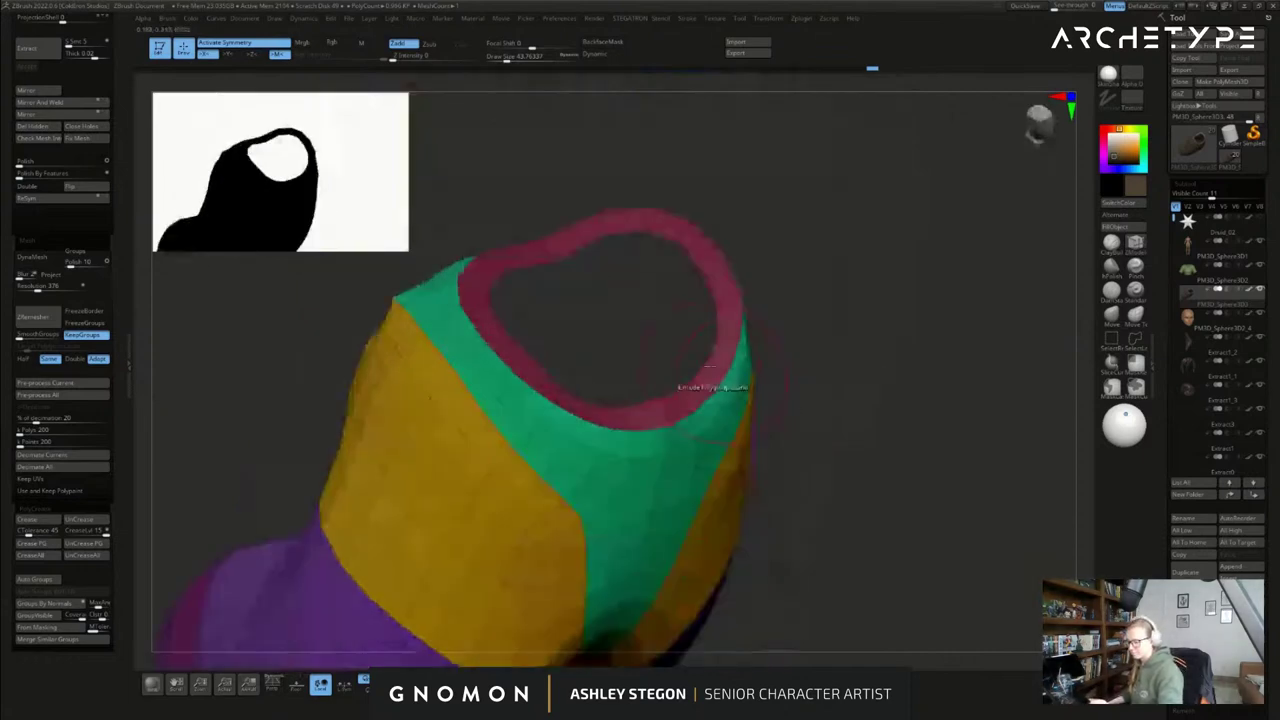
click(710, 369)
drag(703, 320, 712, 352)
mouse_move(743, 448)
right_down()
mouse_move(645, 325)
mouse_move(690, 350)
right_up()
key(s)
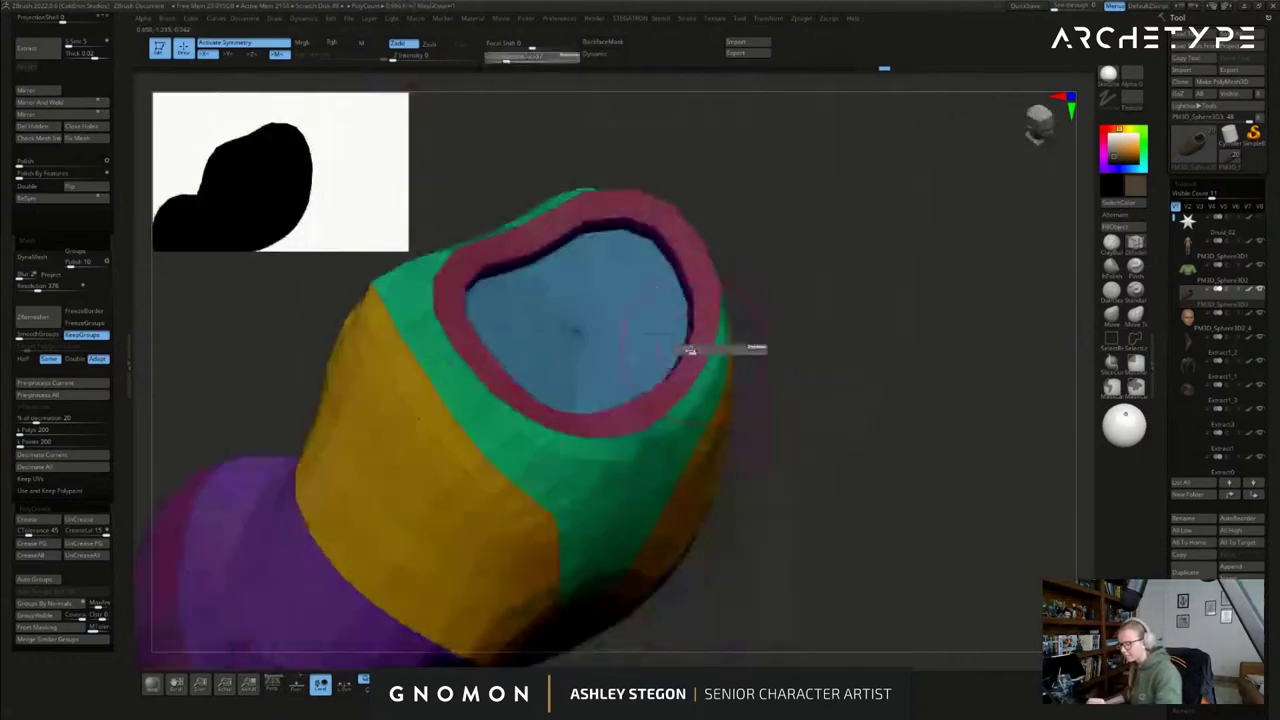
click(690, 350)
- Combine the shorts' outer surface into one polygroup, keeping the inner walls and caps as separate groups
ctrl+shift+click(578, 337)
key(ctrl+shift+x)
key(ctrl+shift+x)
ctrl+shift+drag(838, 323, 848, 392)
ctrl+right_drag(848, 392, 829, 432)
key(ctrl+w)
ctrl+shift+click(831, 449)
right_drag(186, 338, 190, 380)
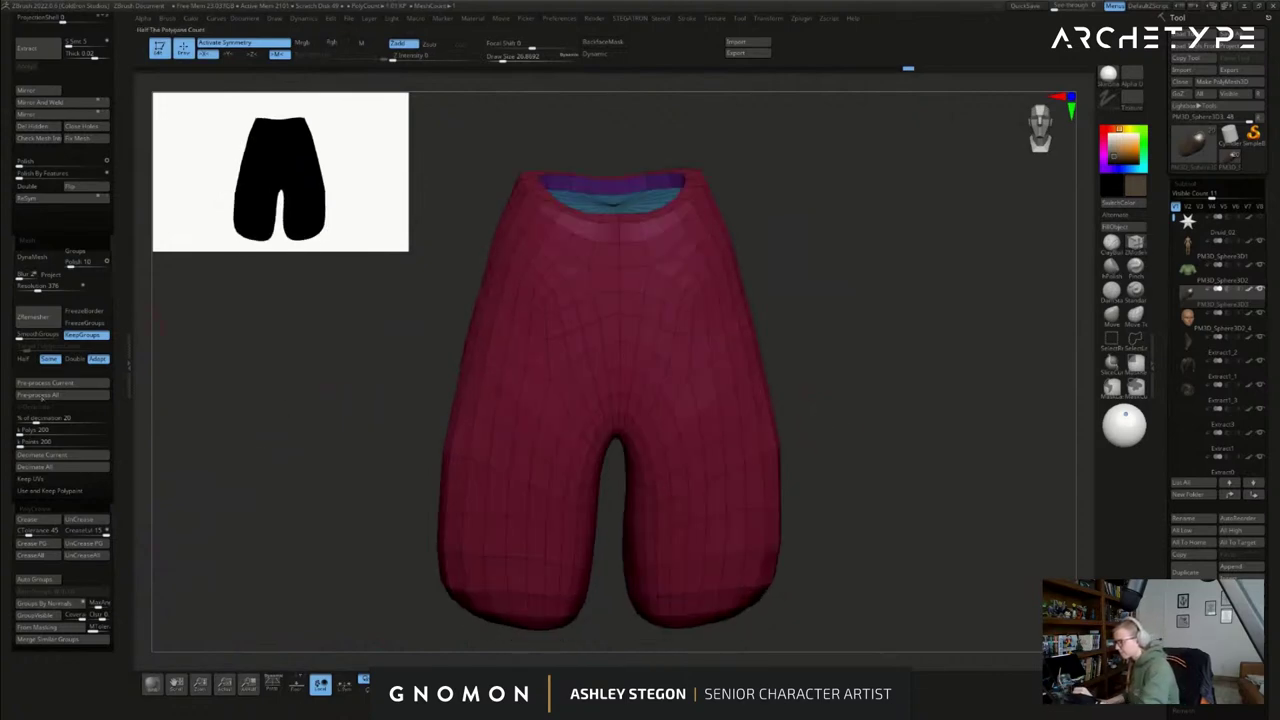
- Crease the shorts along their polygroup borders and preview them with dynamic subdivision on the full character without the wireframe
click(46, 544)
key(d)
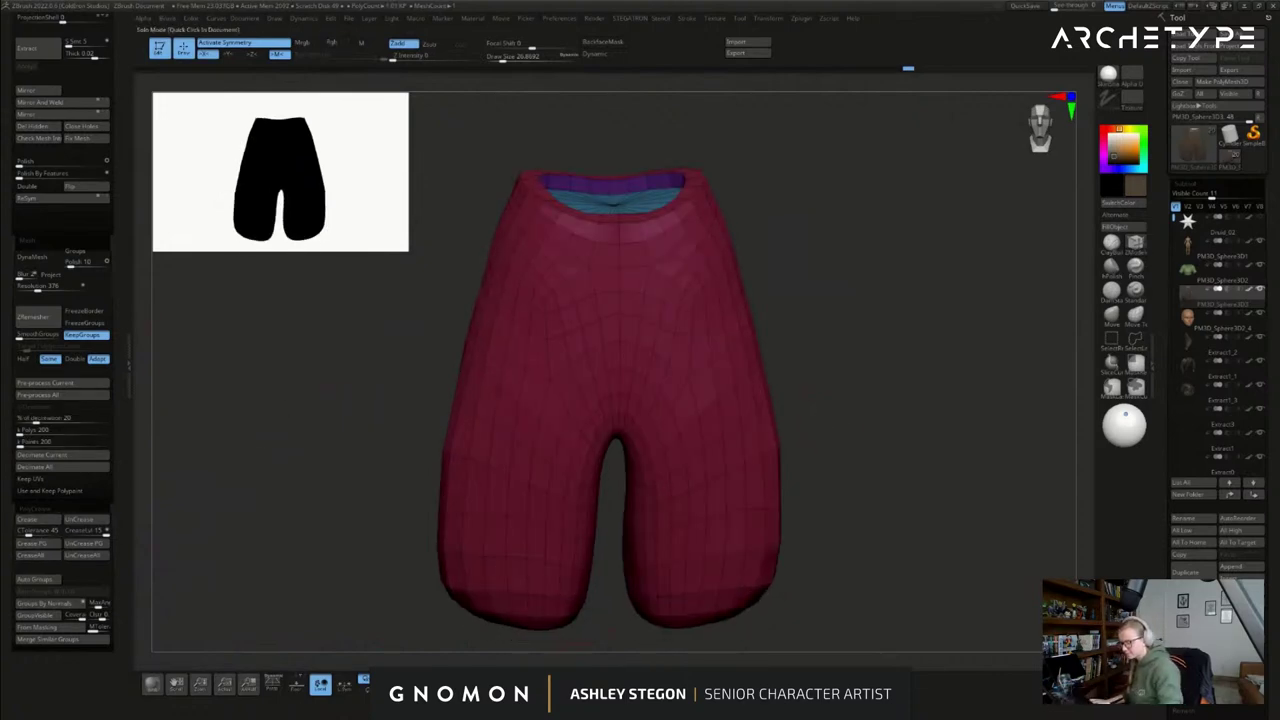
click(610, 685)
key(shift+f)
ctrl+right_drag(841, 438, 829, 539)
drag(829, 539, 858, 590)
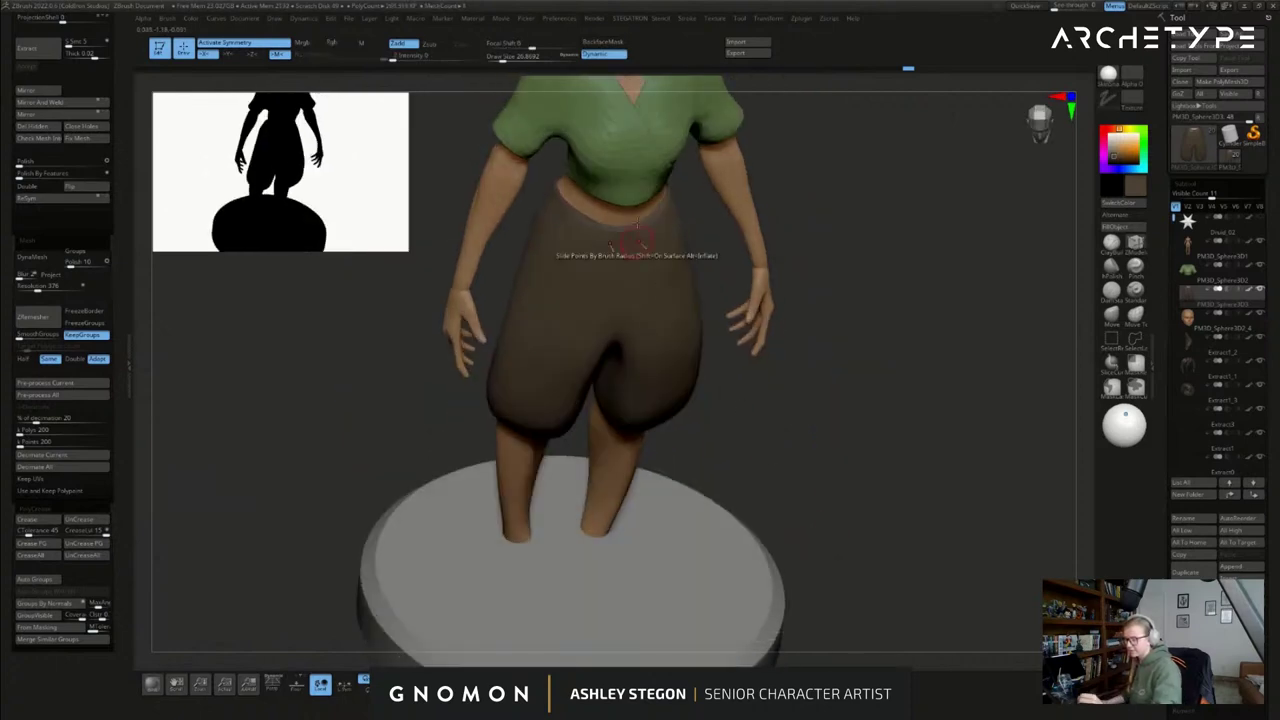
shift+drag(815, 510, 840, 469)
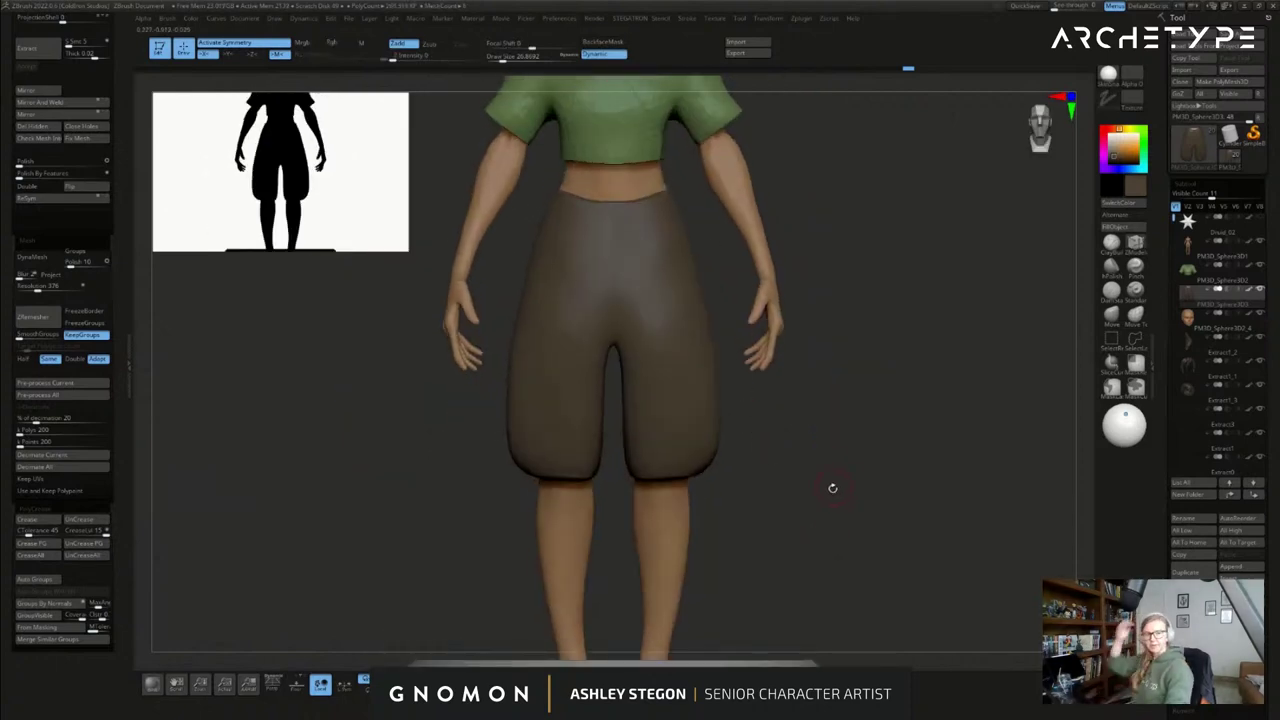
- Make the green shirt the active subtool and enlarge the Move brush to a draw size of about 90
click(1112, 316)
key(s)
drag(775, 449, 780, 449)
mouse_move(778, 440)
mouse_down()
mouse_move(773, 430)
mouse_move(806, 497)
mouse_move(788, 462)
mouse_move(806, 407)
mouse_move(794, 466)
mouse_move(784, 462)
mouse_up()
alt+click(617, 306)
key(shift+f)
key(shift+f)
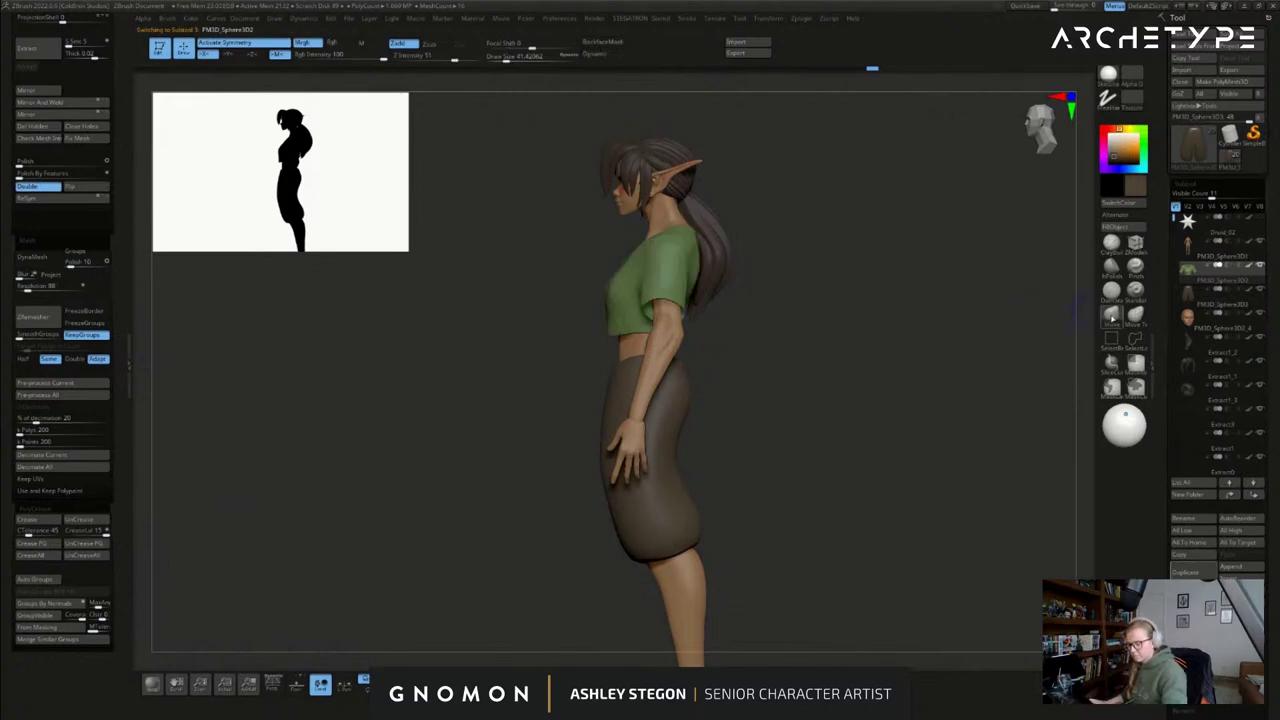
key(s)
drag(620, 358, 628, 358)
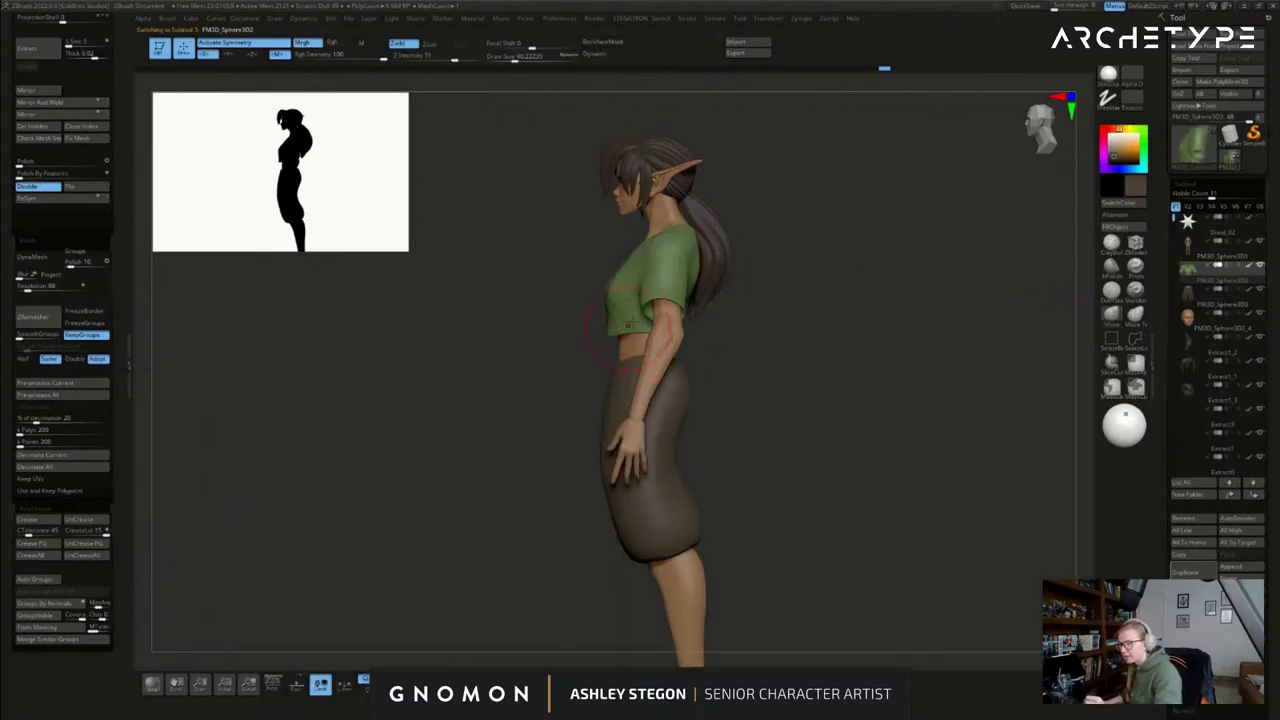
- Examine the green top's fit from the side, the front and up close around the neckline and sleeves
key(s)
drag(783, 457, 779, 457)
drag(780, 452, 880, 452)
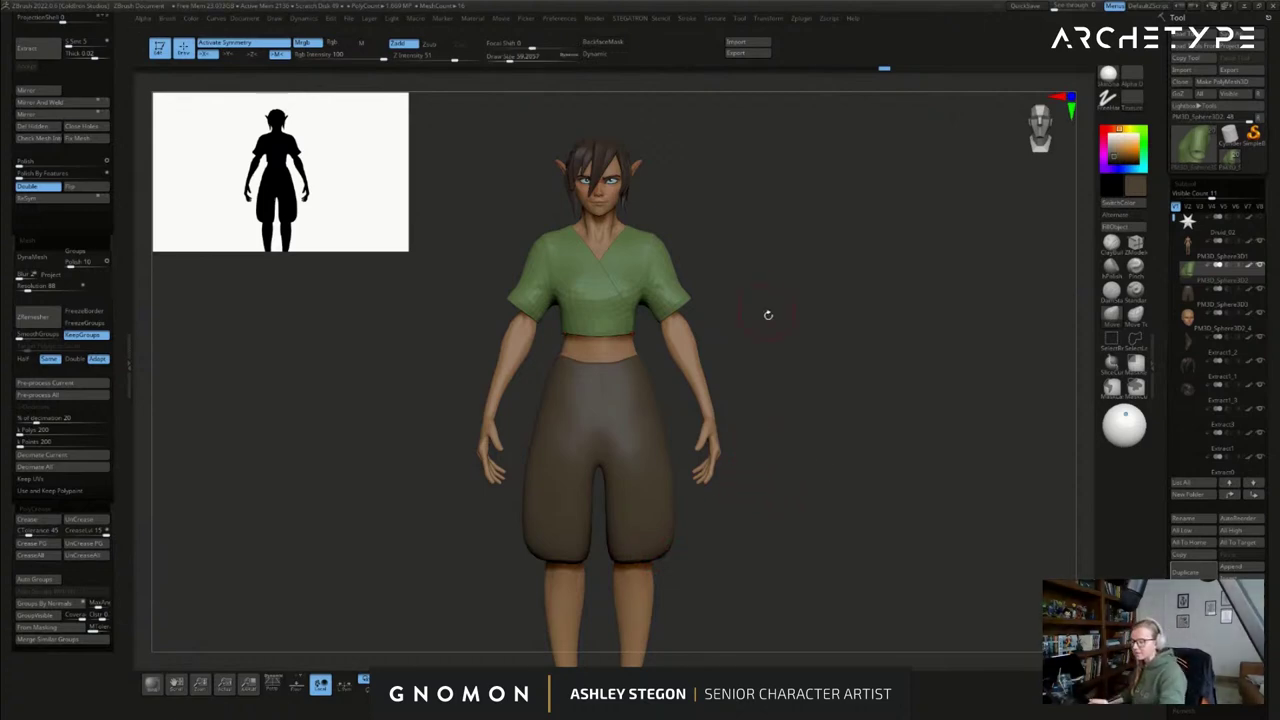
key(s)
drag(774, 348, 769, 348)
alt+drag(750, 220, 755, 310)
mouse_move(701, 195)
alt+mouse_down()
mouse_move(771, 379)
mouse_move(665, 374)
alt+mouse_up()
key(s)
drag(774, 362, 768, 362)
key(s)
drag(833, 335, 833, 353)
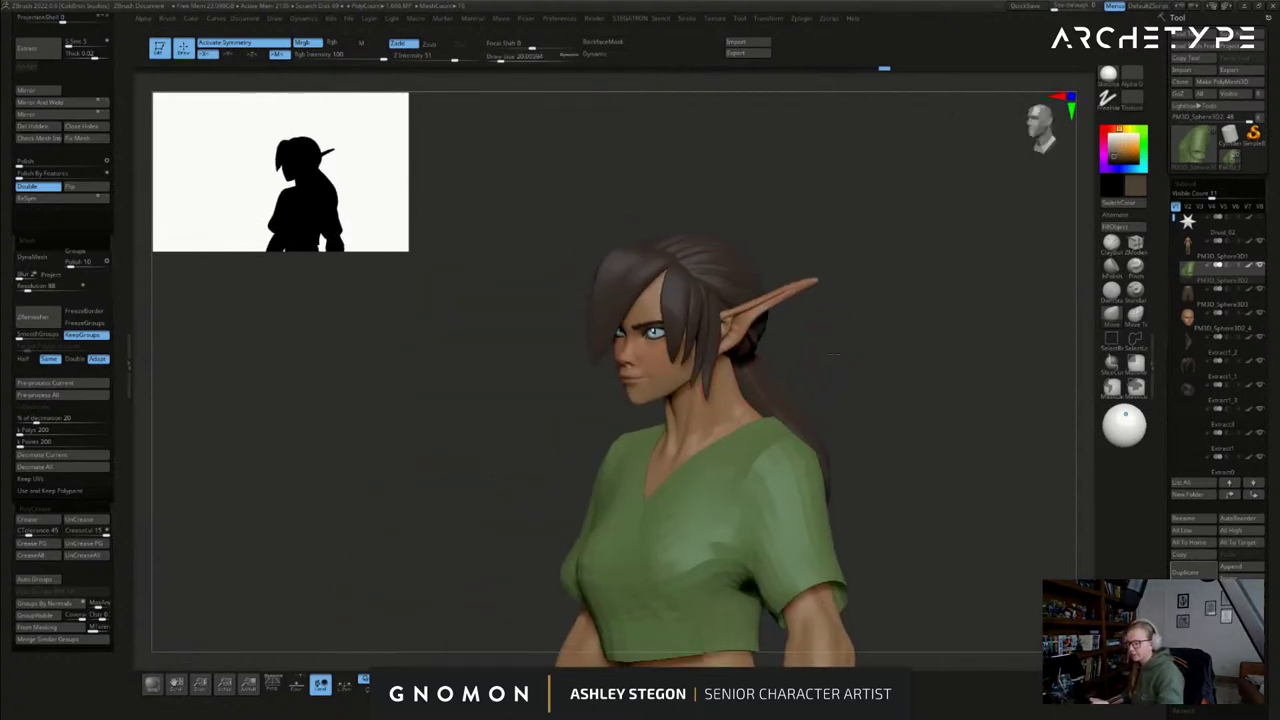
right_drag(834, 352, 841, 364)
drag(881, 493, 909, 314)
alt+drag(884, 503, 878, 426)
key(s)
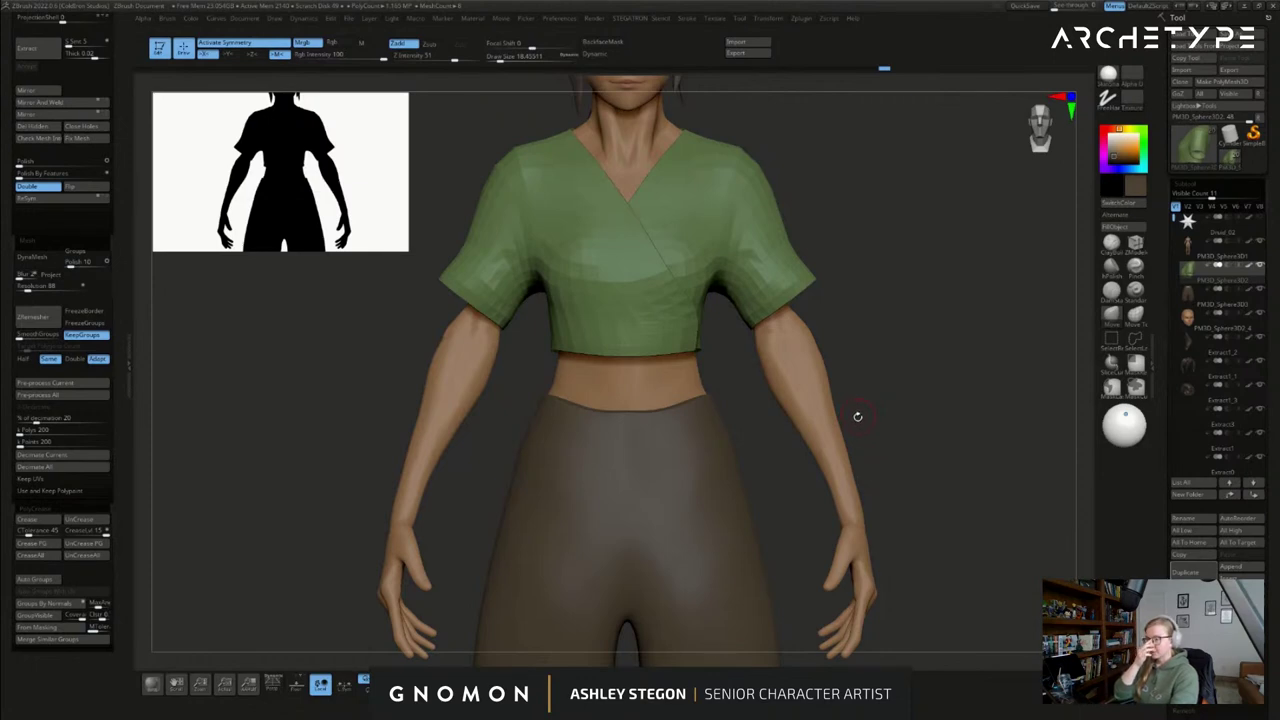
alt+drag(910, 374, 906, 401)
key(s)
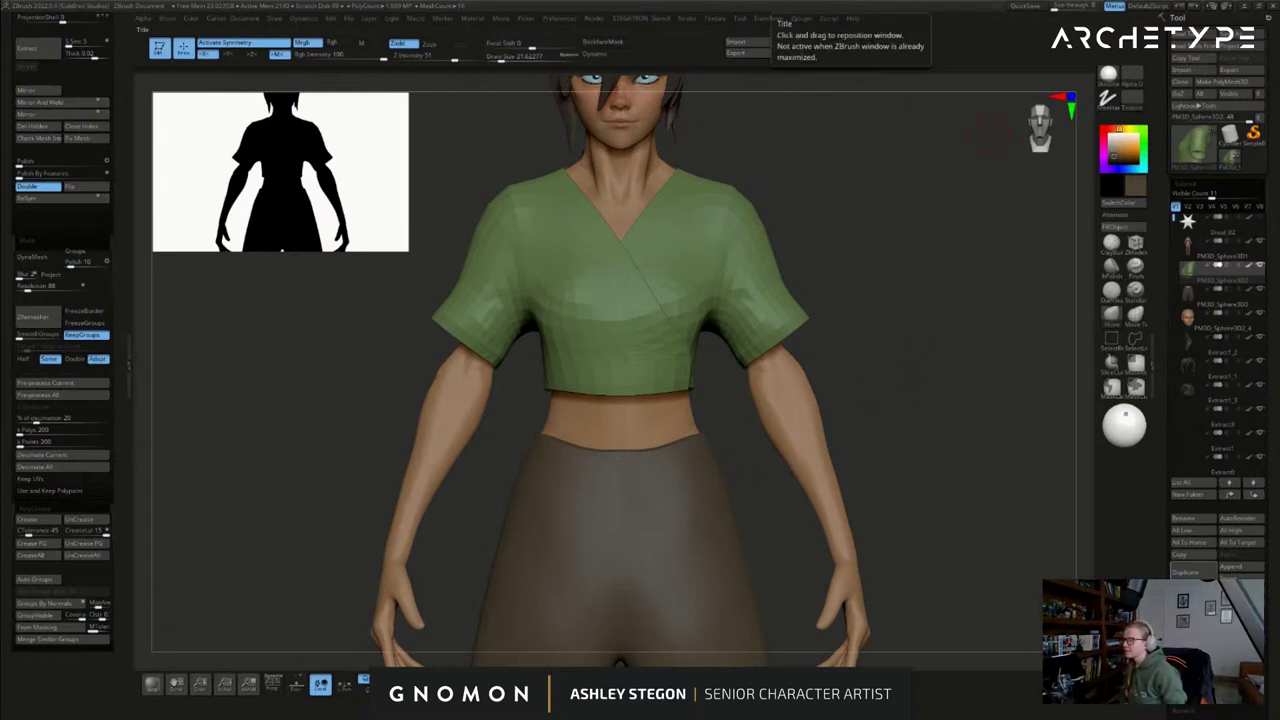
- Bring up the reference board and study the laced leather torso armor and the character concept sketches
right_drag(298, 0, 388, 396)
scroll(334, 355, up, 8)
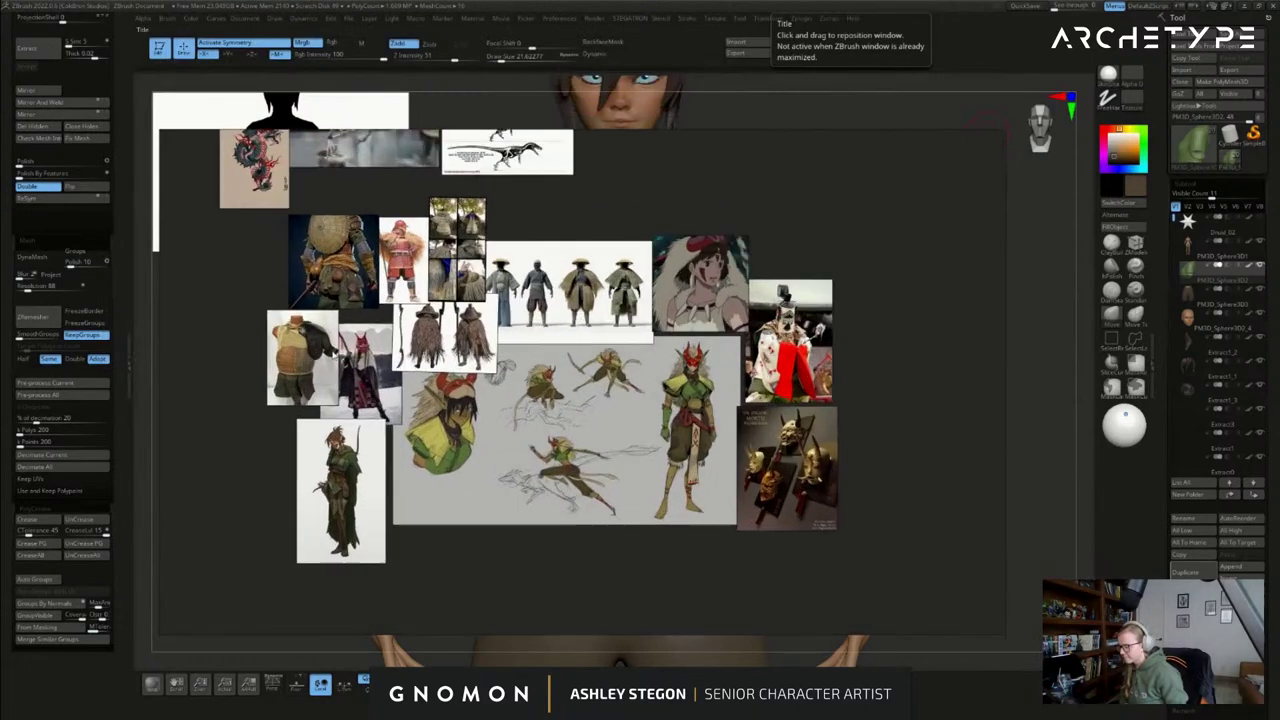
scroll(335, 356, up, 5)
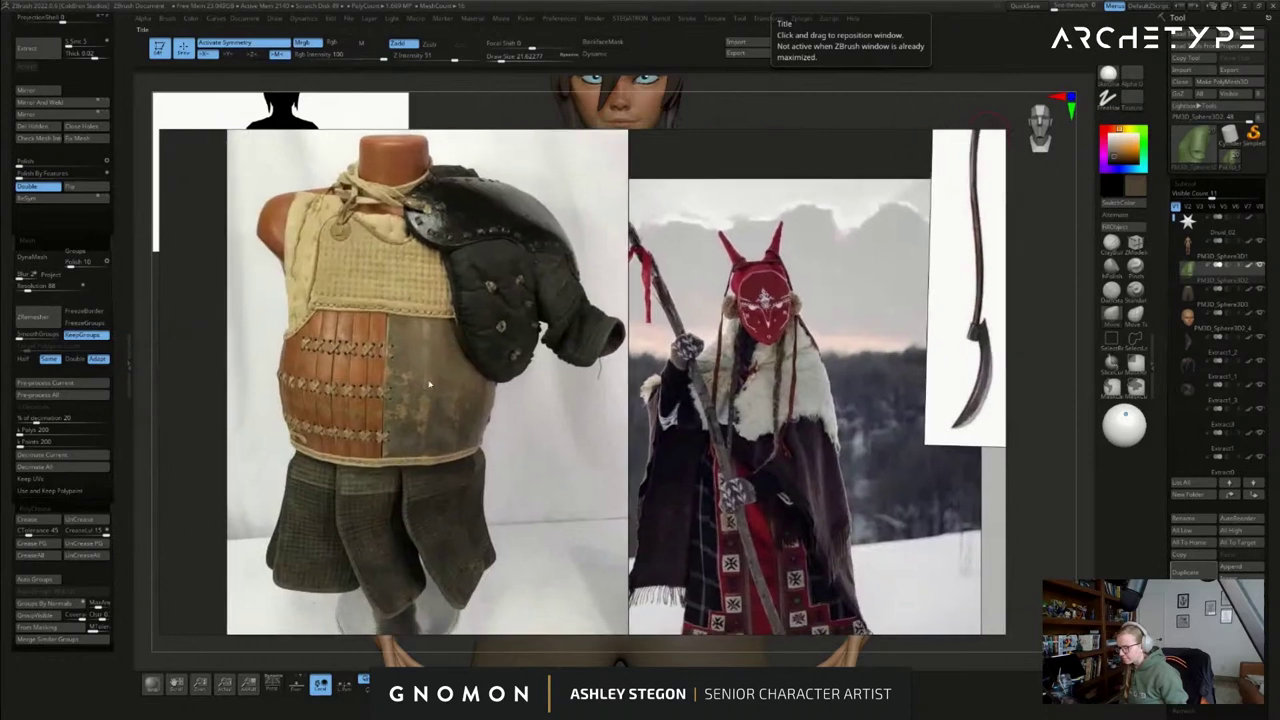
scroll(433, 383, up, 3)
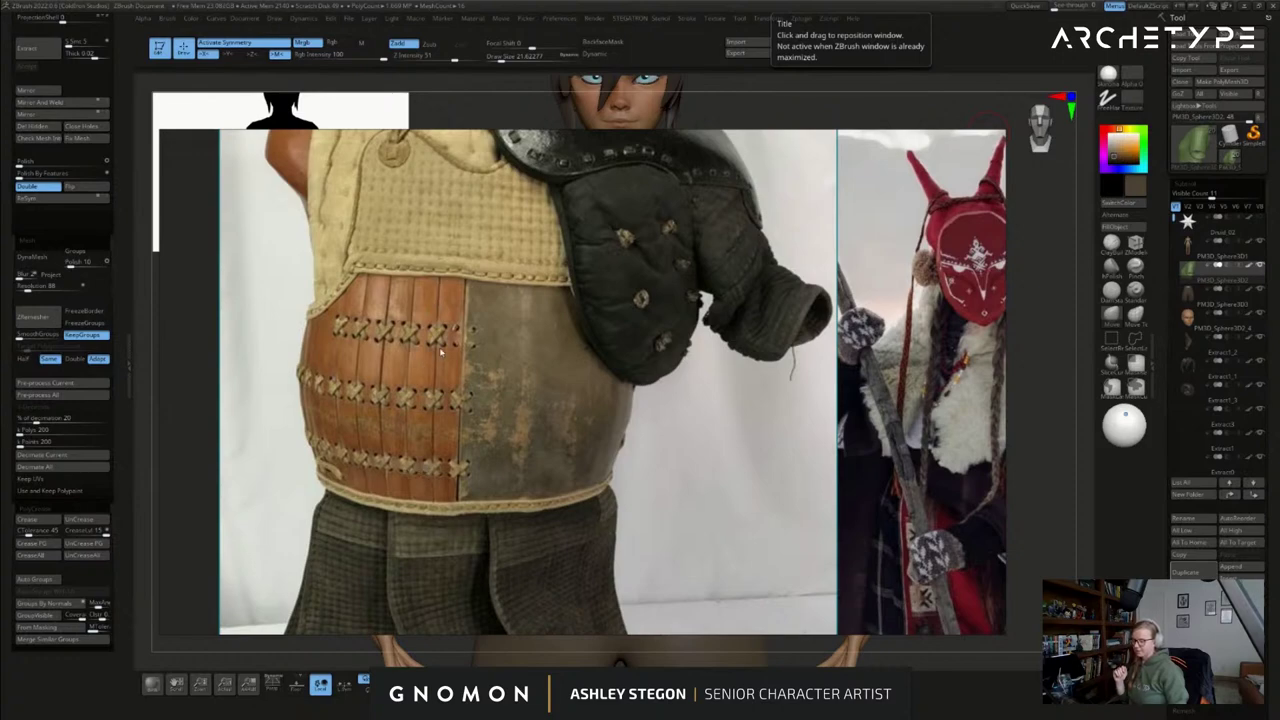
scroll(441, 351, down, 5)
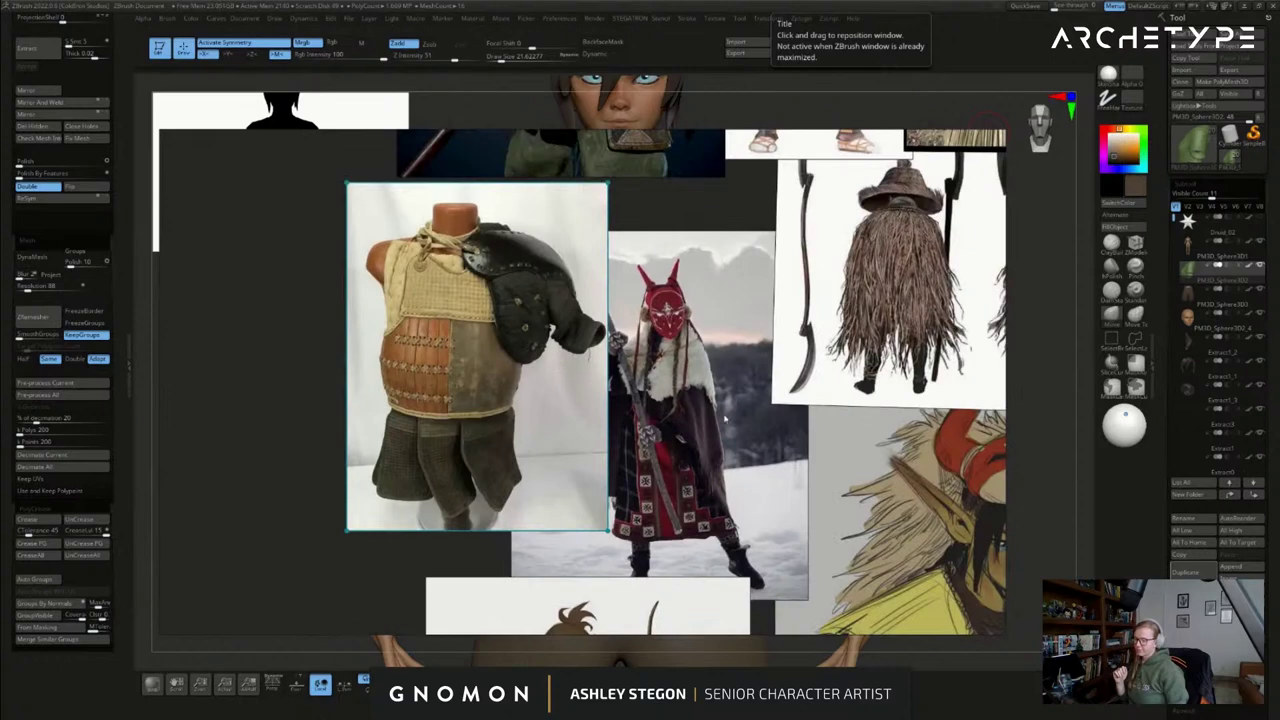
scroll(660, 405, down, 4)
right_drag(603, 384, 786, 384)
middle_drag(786, 384, 502, 410)
scroll(848, 343, up, 3)
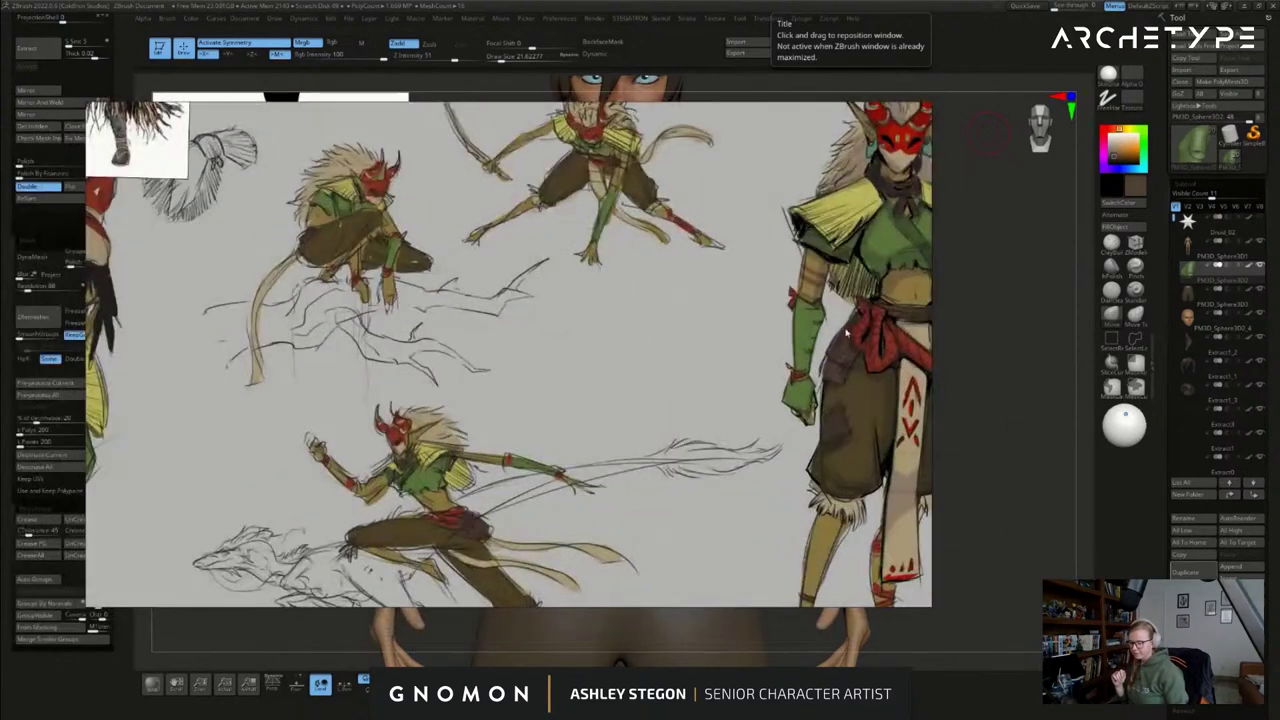
scroll(862, 318, down, 3)
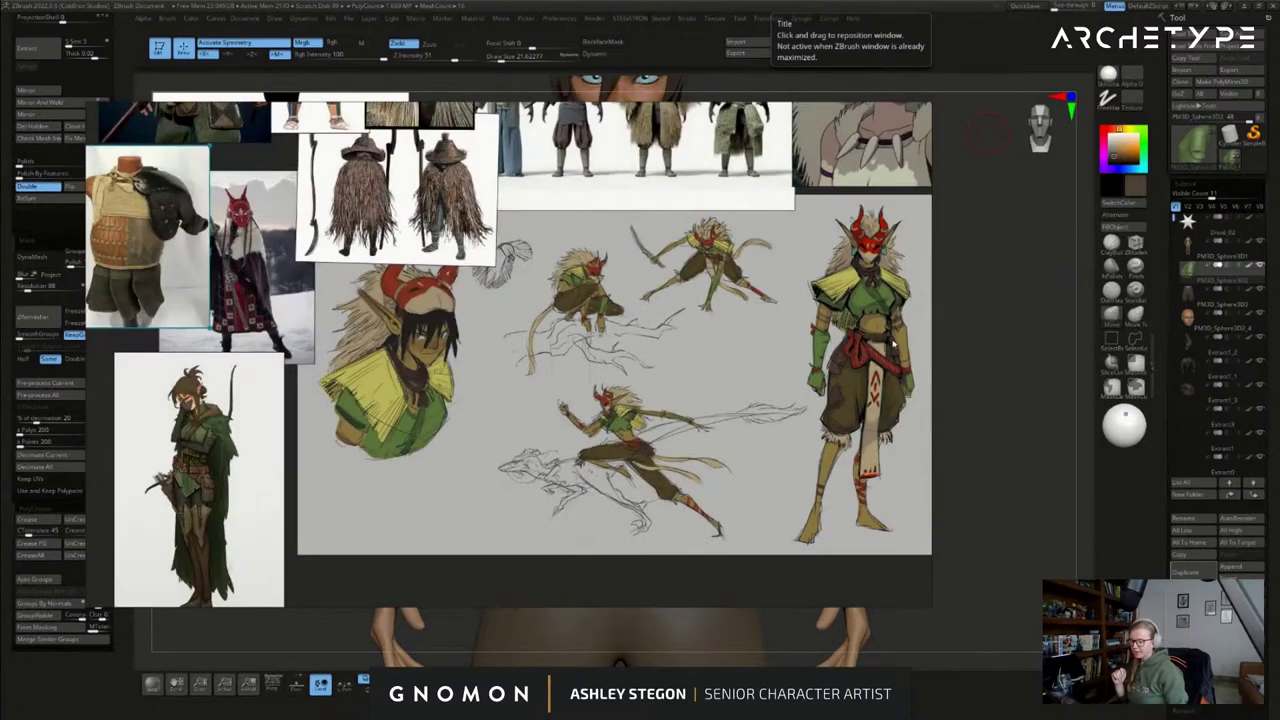
middle_drag(572, 319, 612, 402)
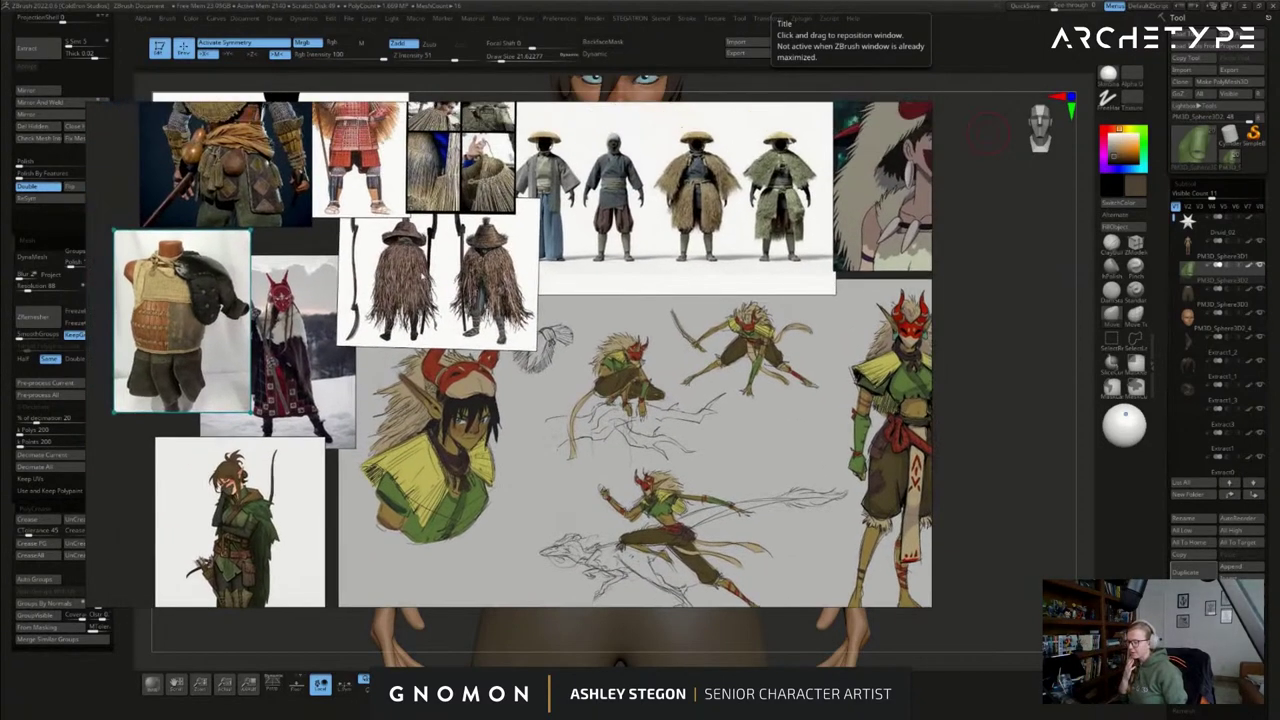
- Study the red lamellar armor skirt, straw capes and leather torso armor references for costume construction details
middle_drag(360, 134, 350, 214)
scroll(350, 214, up, 6)
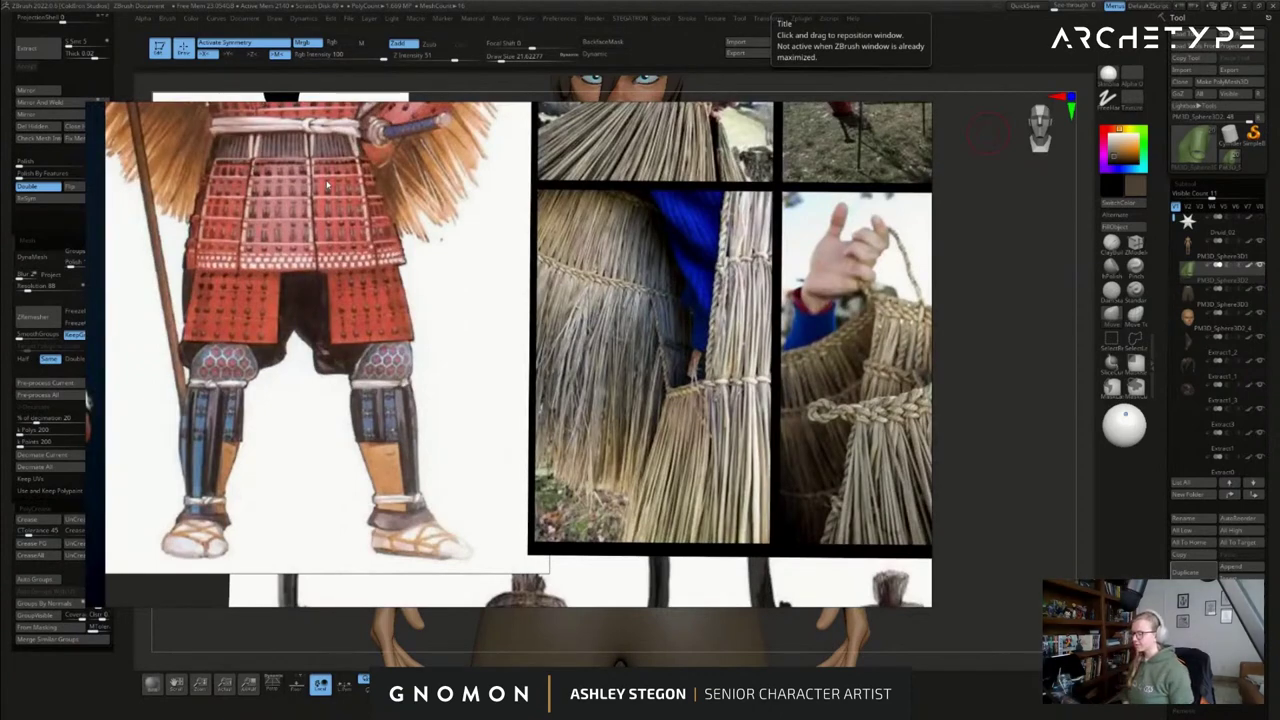
scroll(326, 185, down, 1)
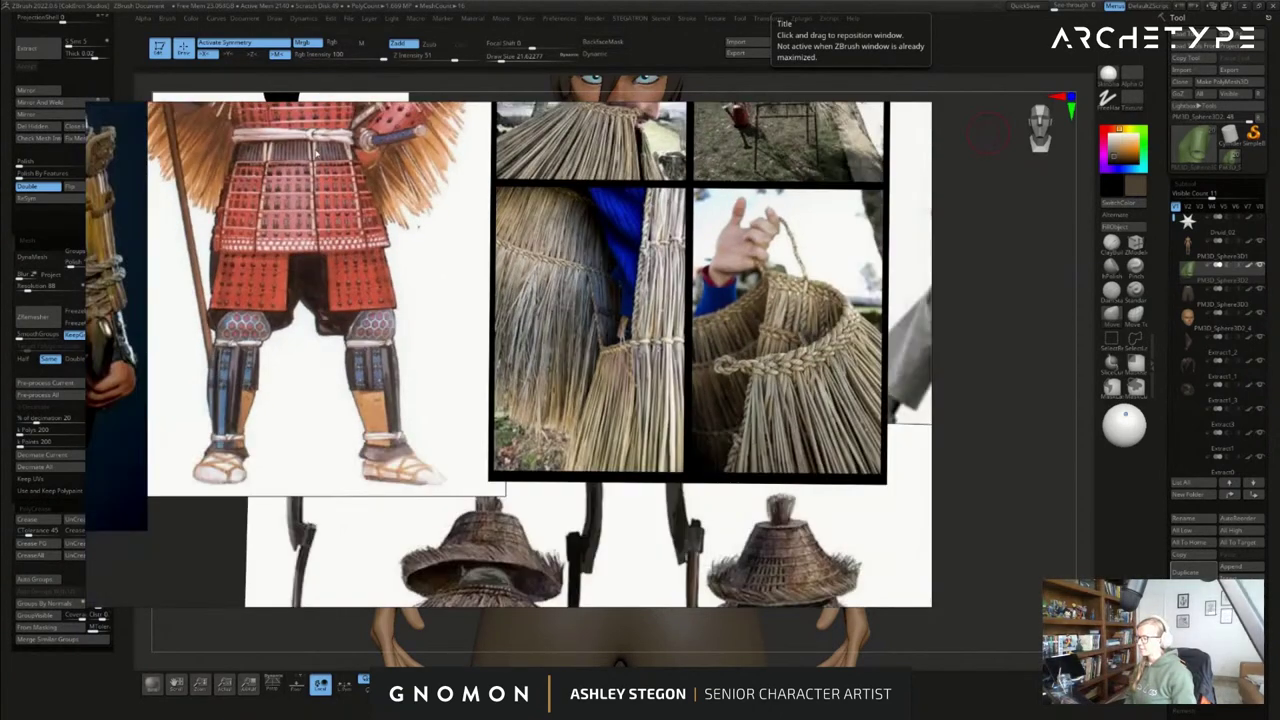
scroll(314, 258, down, 1)
scroll(314, 258, down, 2)
middle_drag(264, 422, 431, 214)
middle_drag(104, 369, 190, 367)
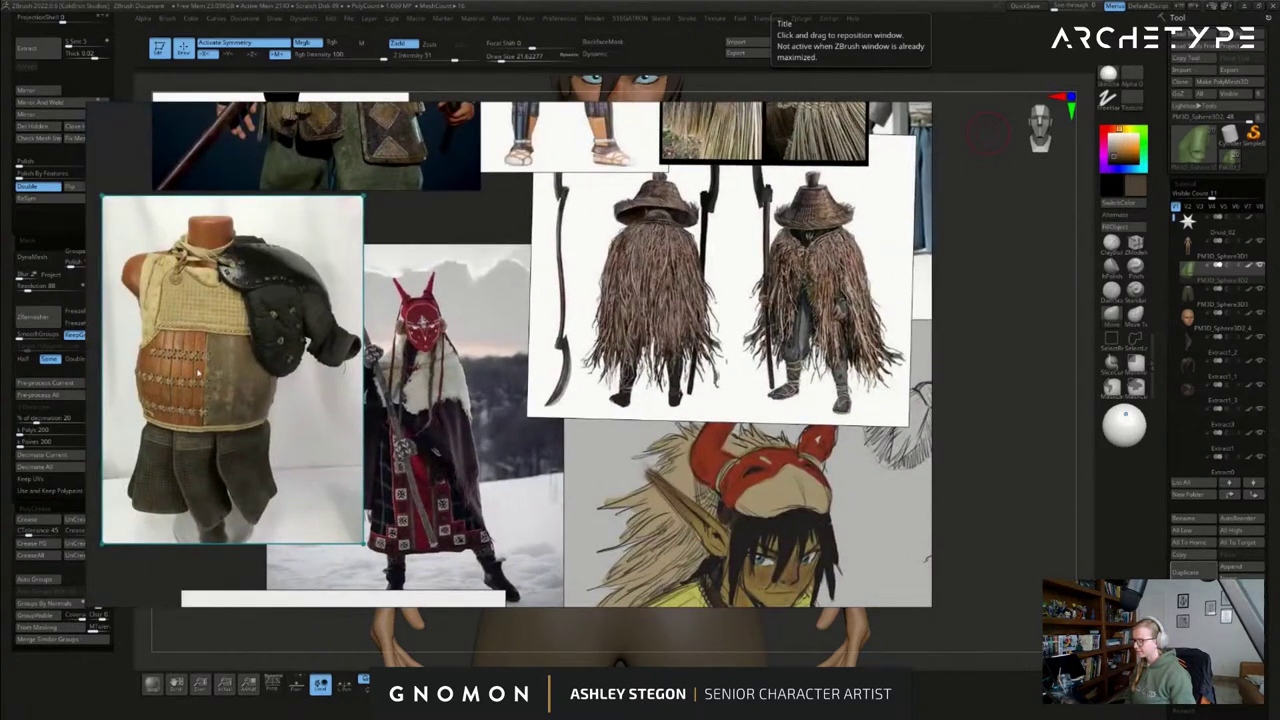
scroll(240, 363, down, 1)
mouse_move(592, 288)
middle_down()
mouse_move(508, 283)
mouse_move(457, 365)
middle_up()
scroll(508, 282, down, 1)
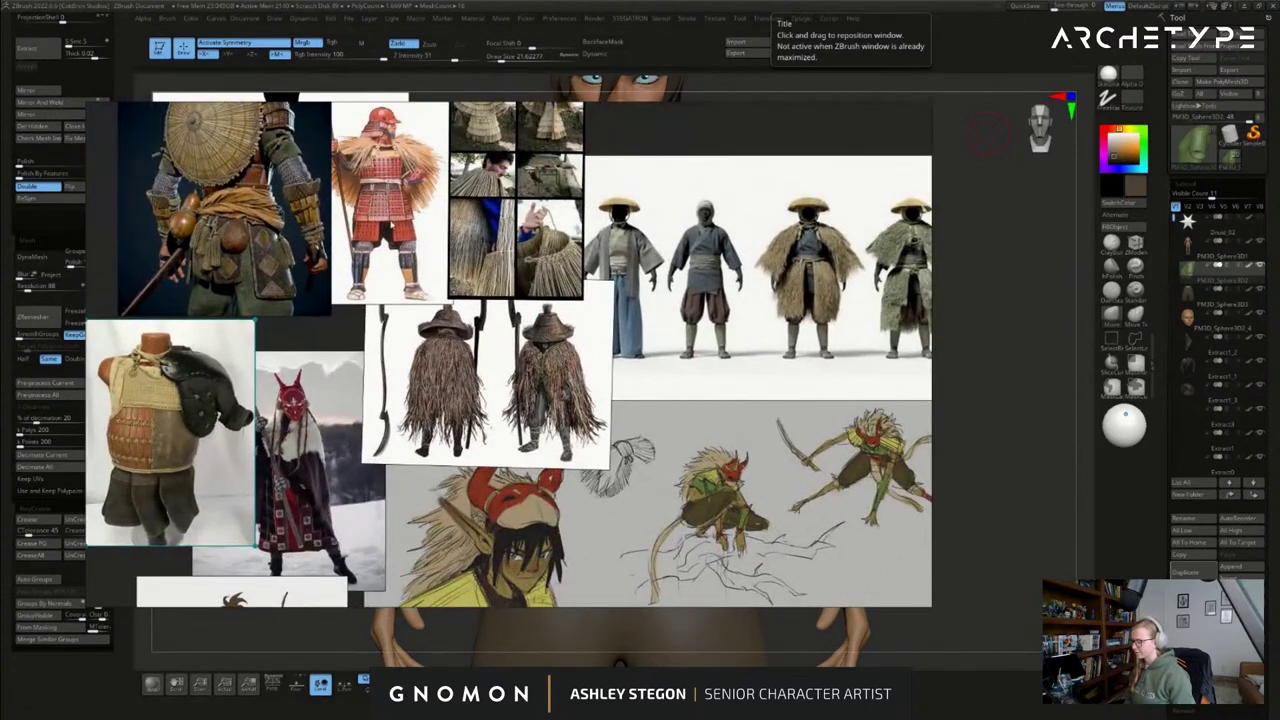
scroll(392, 228, up, 4)
scroll(410, 230, down, 4)
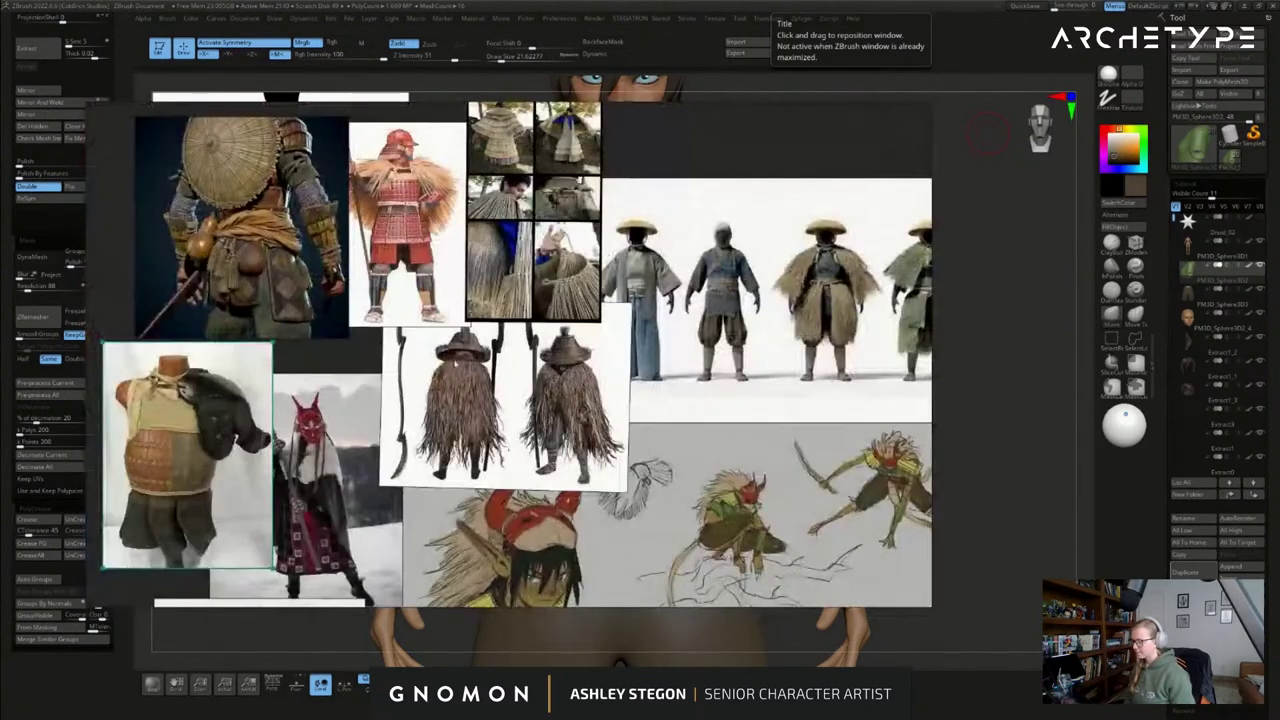
scroll(195, 315, up, 2)
scroll(148, 315, up, 2)
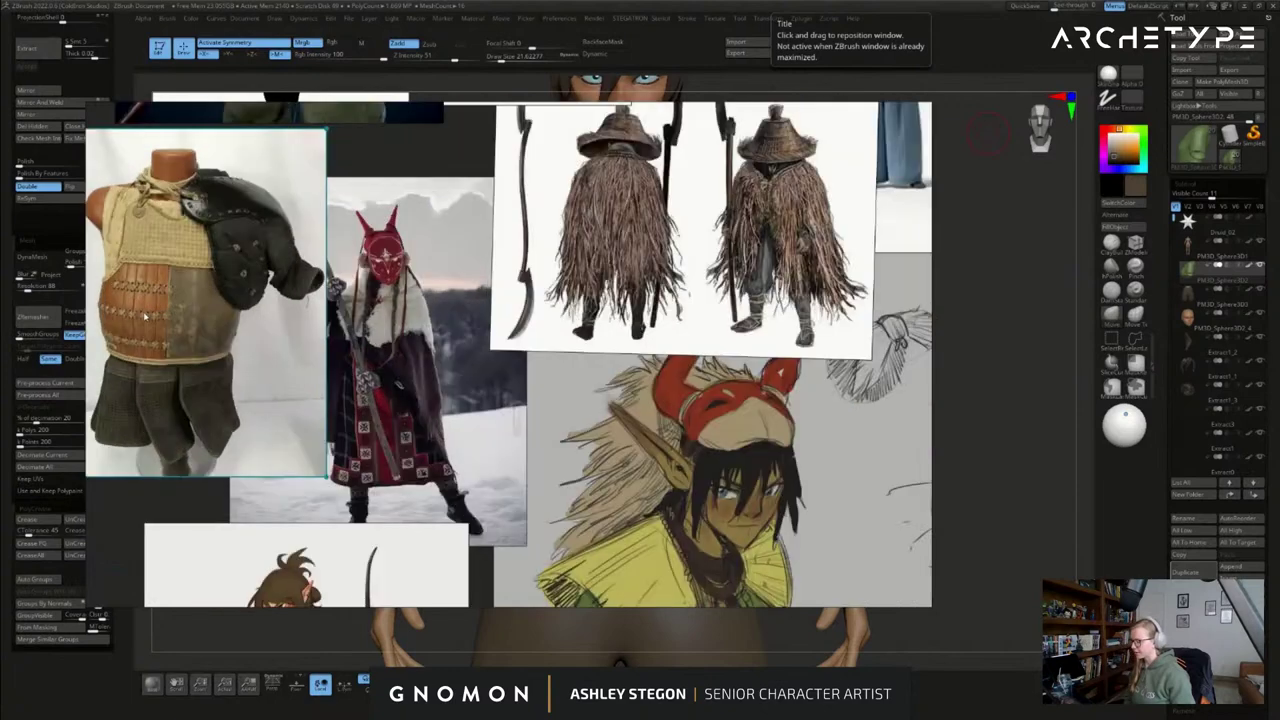
scroll(160, 342, down, 2)
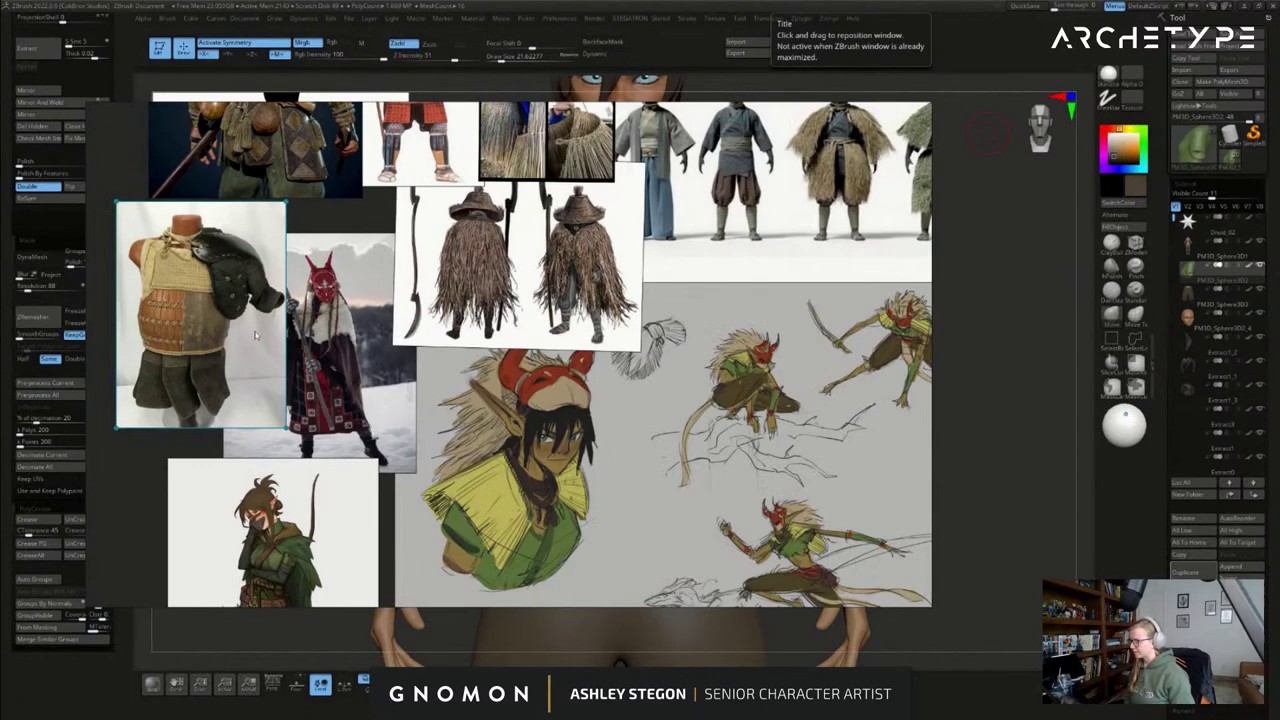
scroll(165, 300, up, 3)
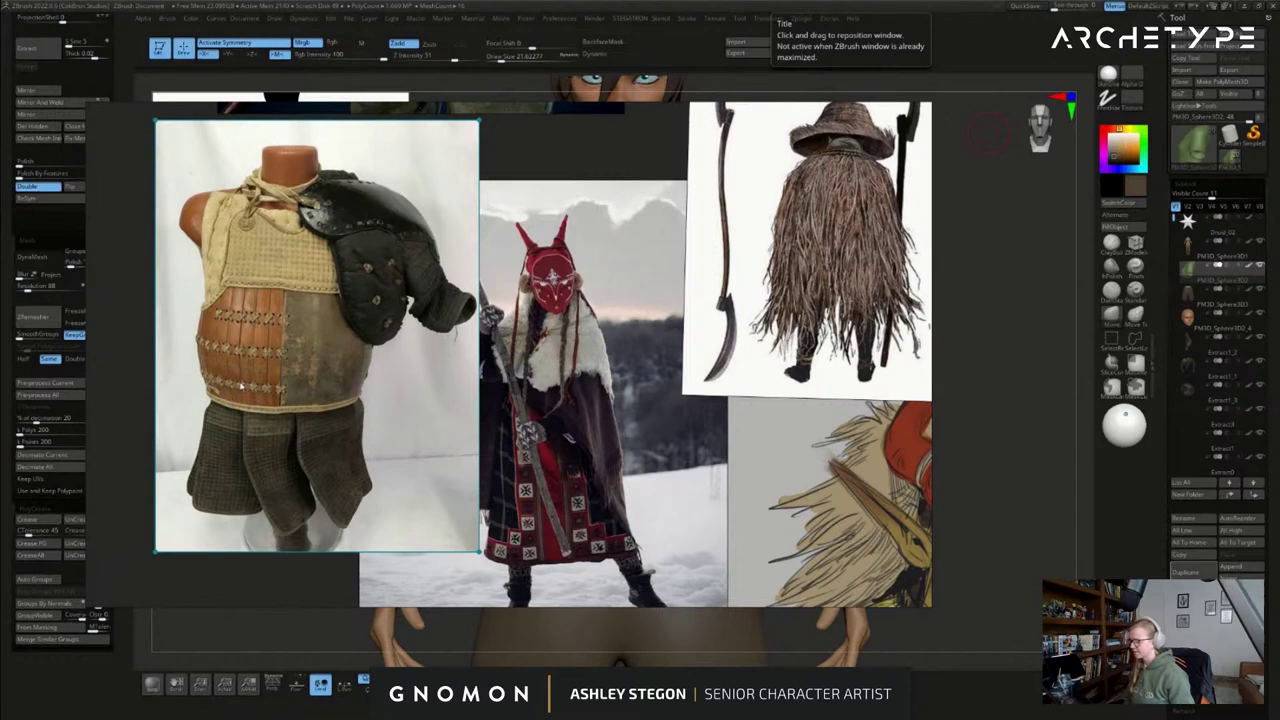
- Review the full-body concept's sash, tabard and baggy pants, and put the reference board away
scroll(272, 374, down, 4)
middle_drag(802, 497, 468, 397)
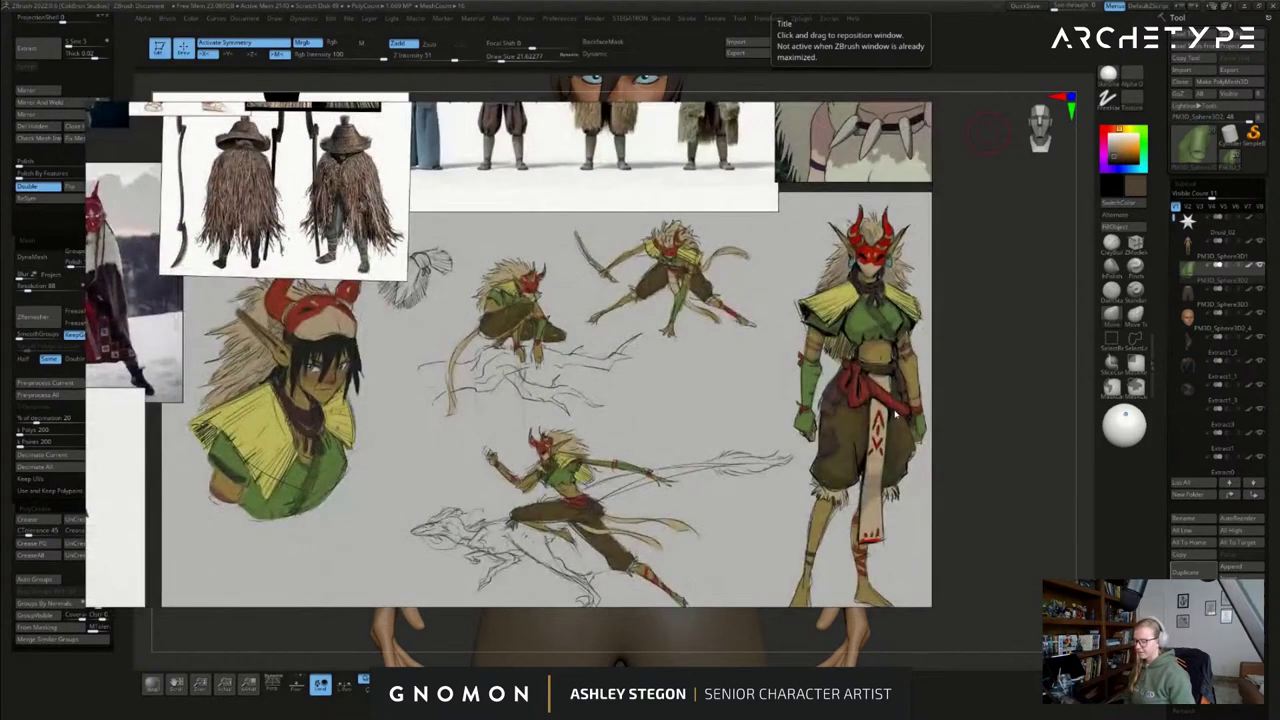
middle_drag(897, 416, 831, 406)
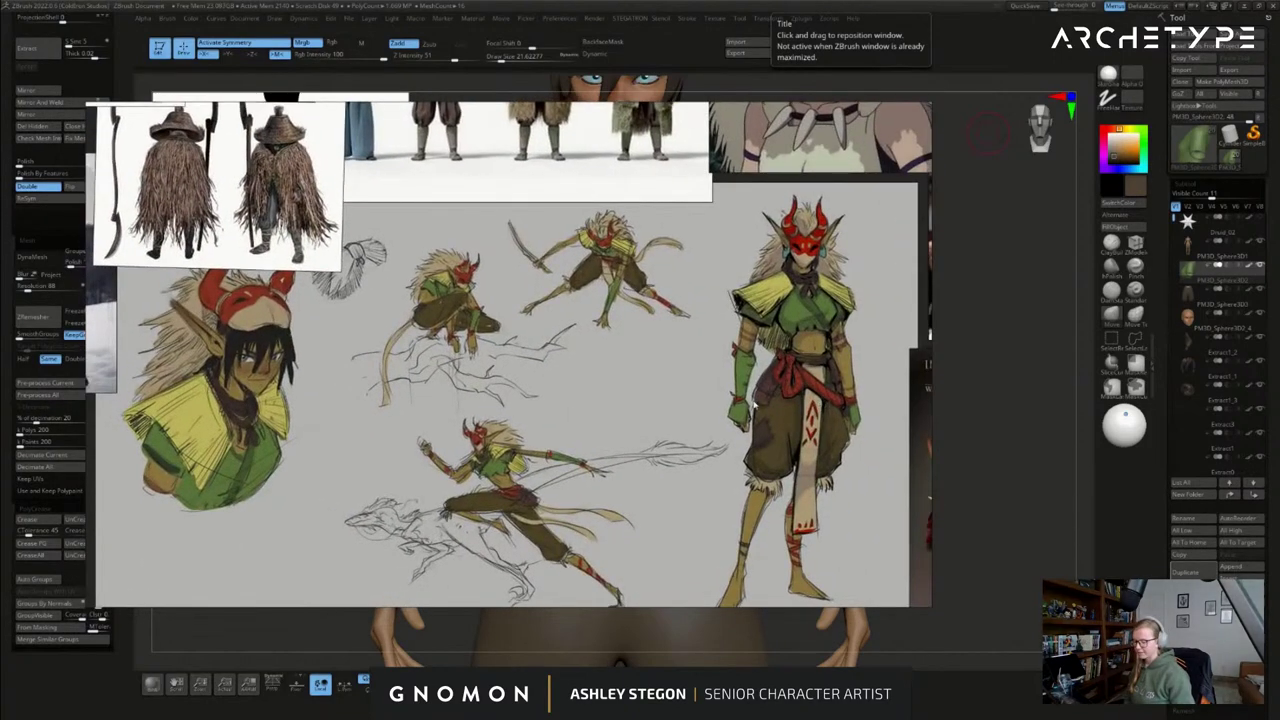
scroll(748, 383, down, 2)
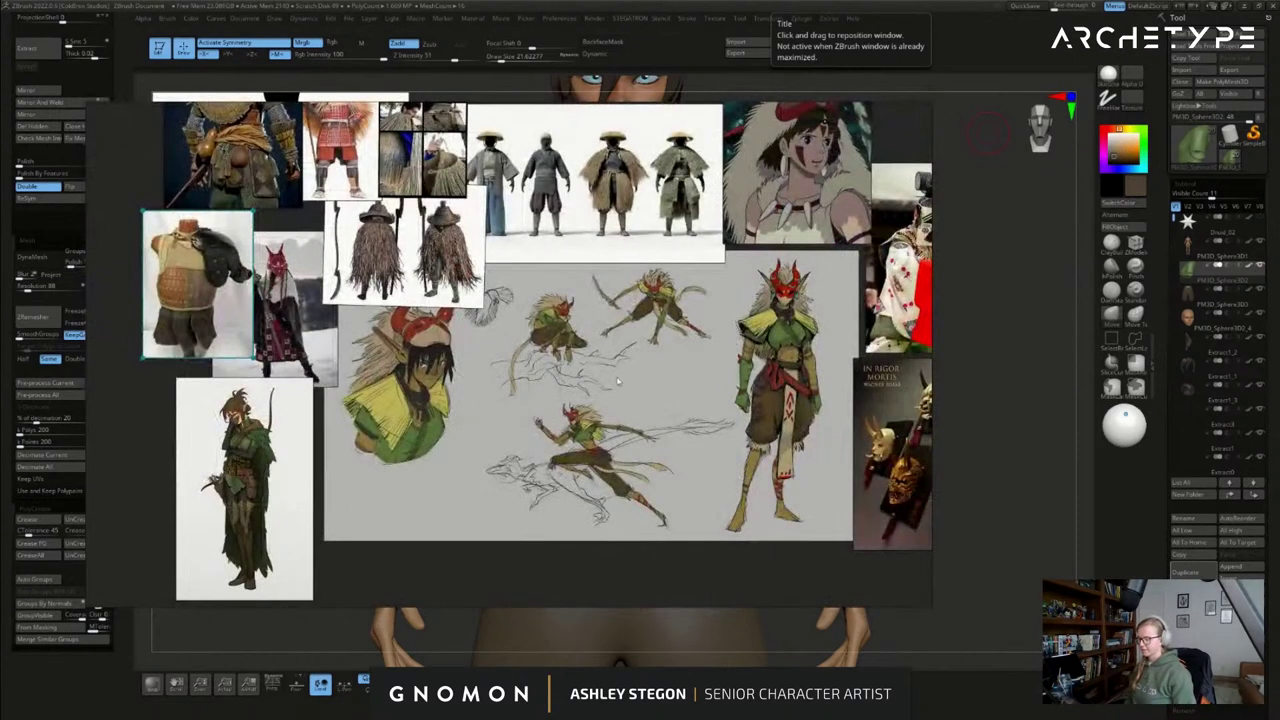
middle_drag(549, 349, 562, 387)
middle_drag(571, 321, 541, 350)
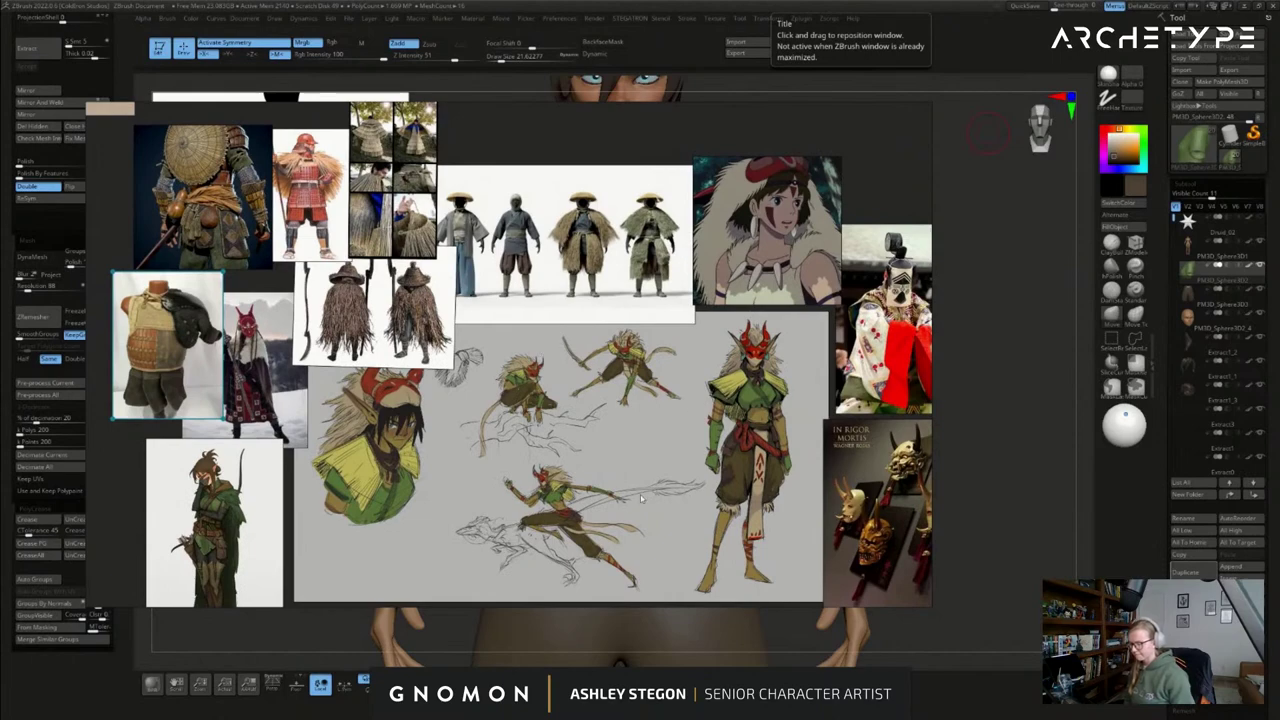
right_drag(576, 508, 526, 0)
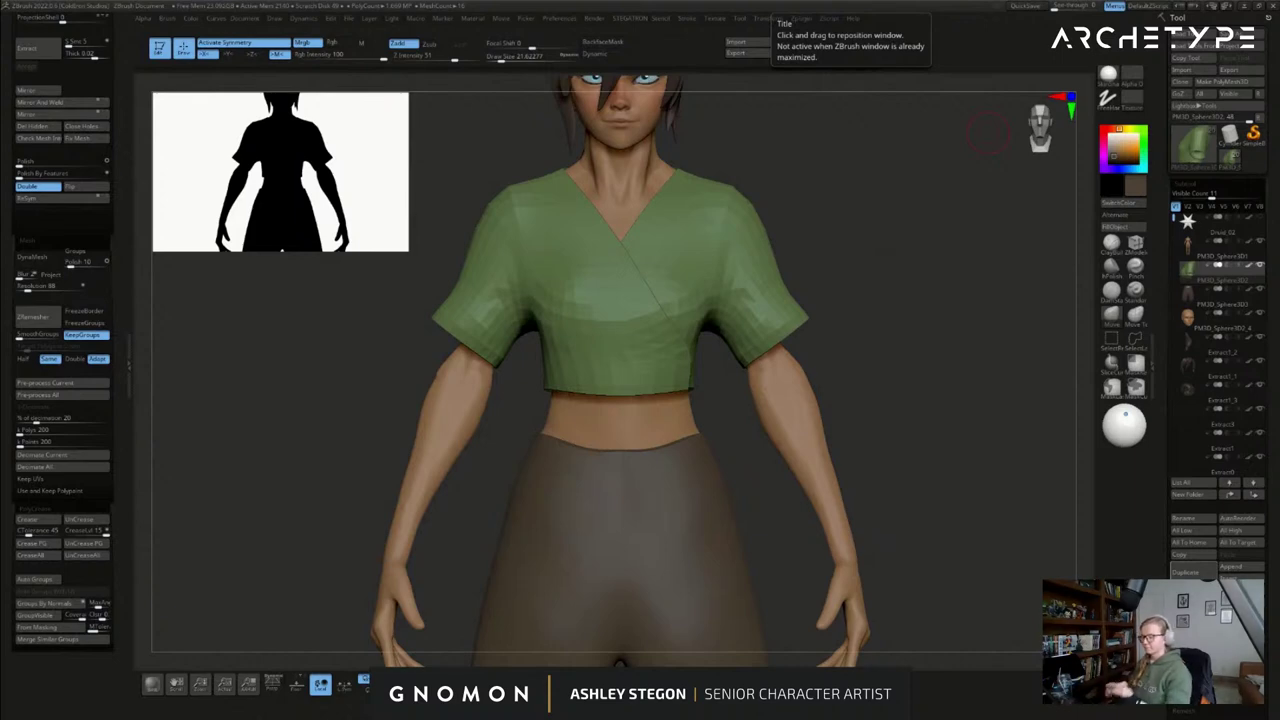
- Select the brown pants as the active subtool with their polygon wireframe shown
key(s)
click(902, 459)
mouse_move(900, 455)
alt+mouse_down()
mouse_move(866, 366)
mouse_move(954, 411)
alt+mouse_up()
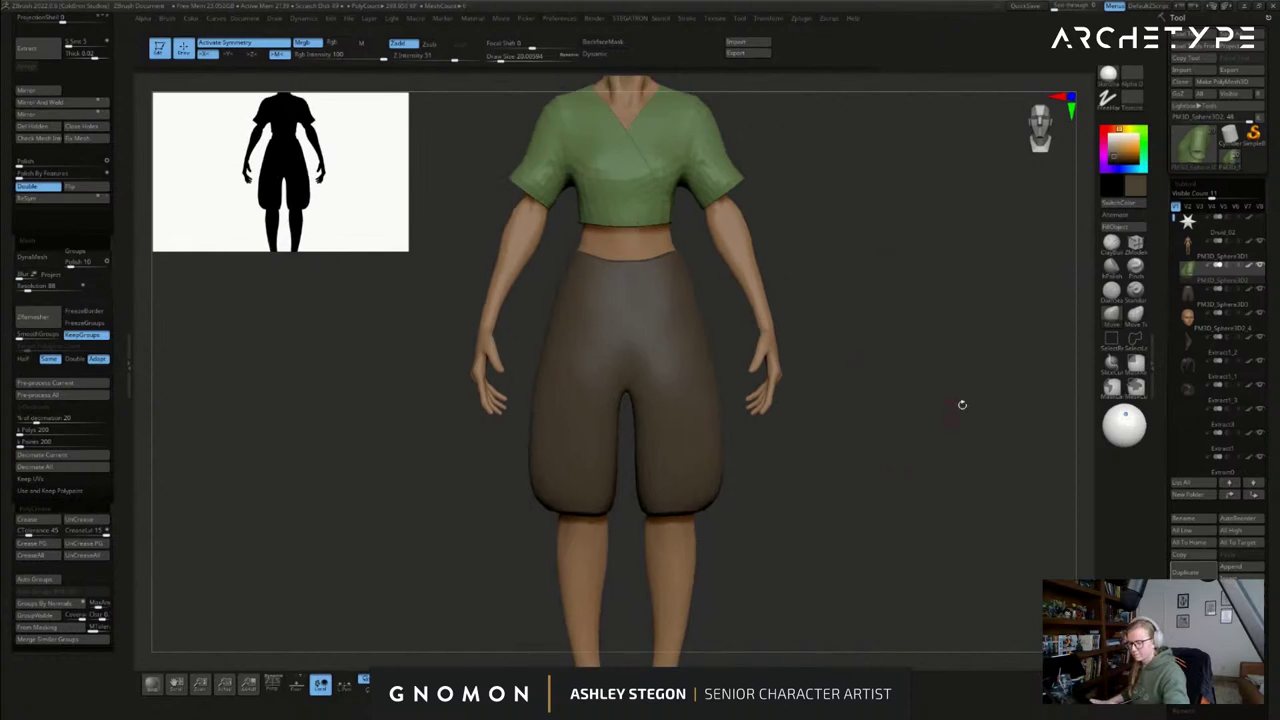
key(shift+f)
key(shift+f)
alt+click(703, 336)
key(shift+f)
drag(815, 345, 698, 351)
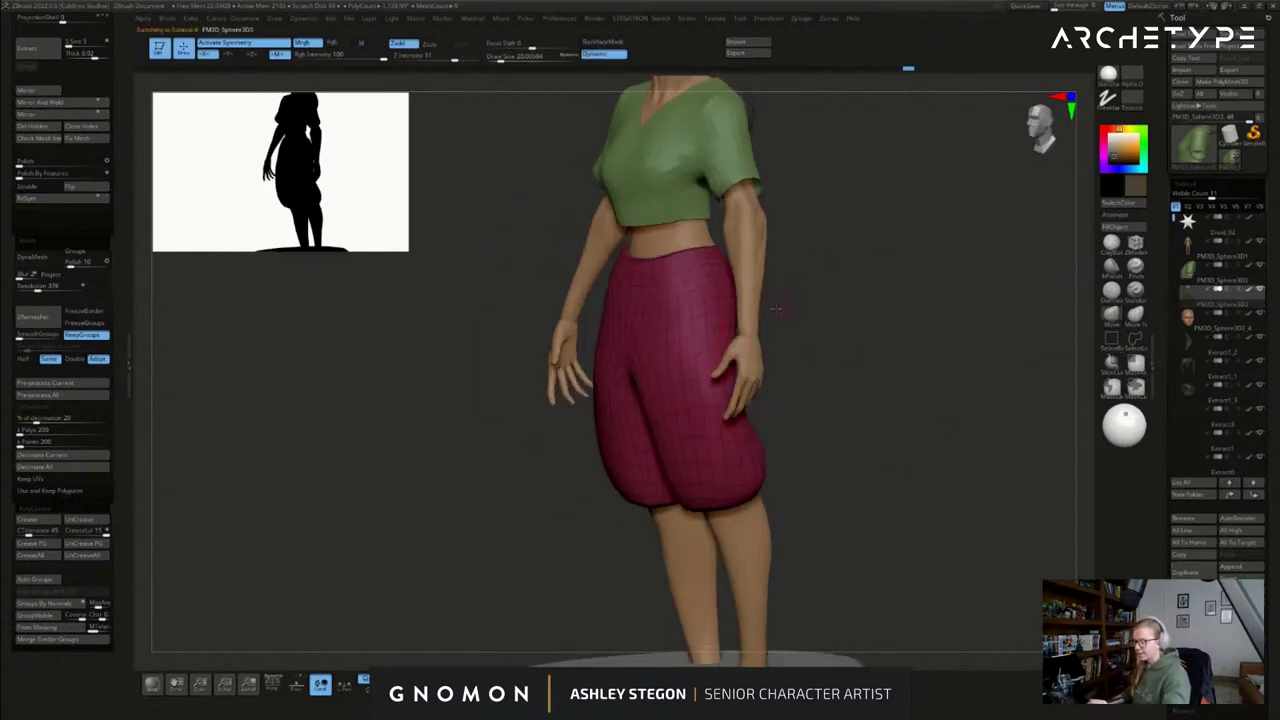
right_drag(787, 304, 802, 351)
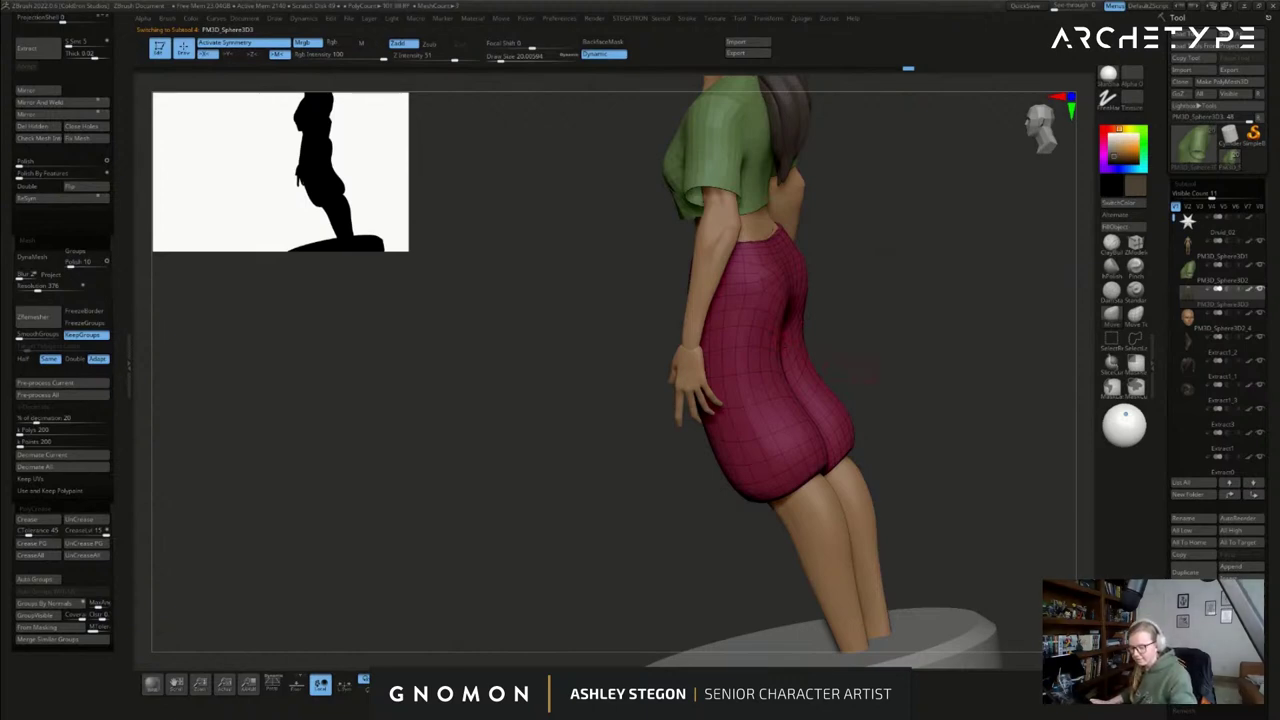
- Duplicate the pants and isolate the copy in Solo mode at its low-poly level, with dynamic subdivision off
click(612, 684)
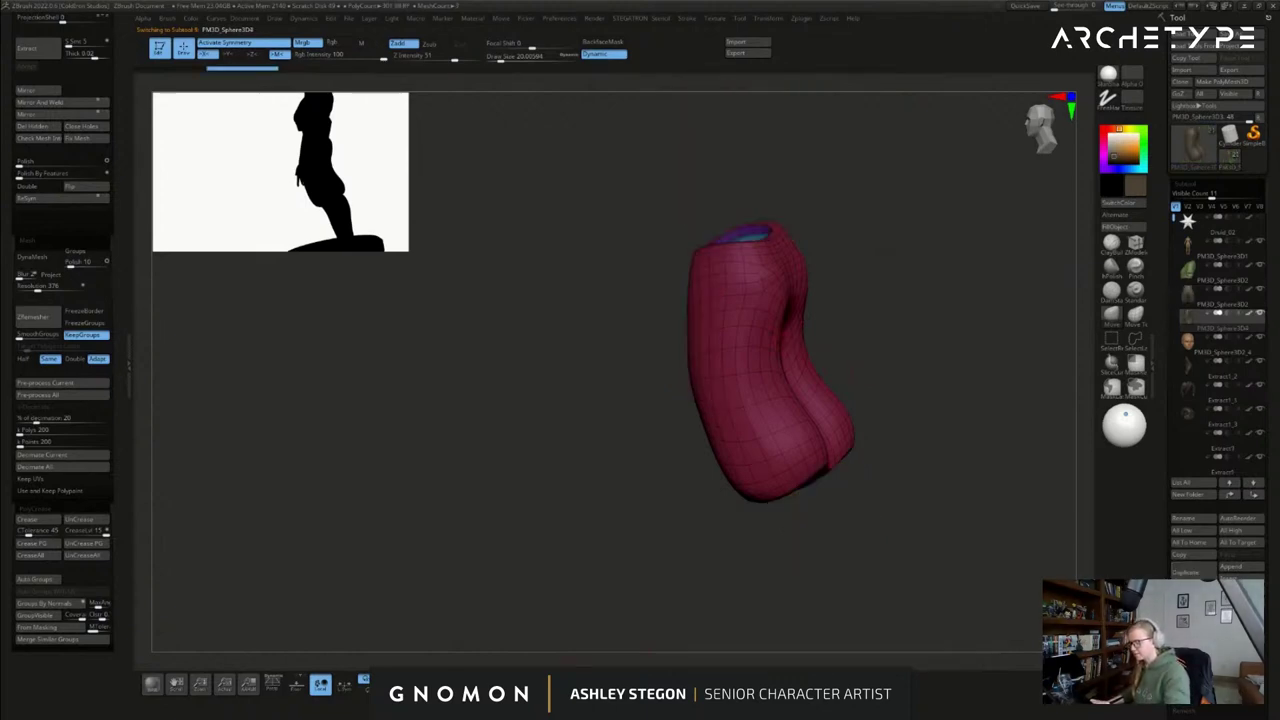
key(shift+f)
drag(615, 365, 774, 368)
key(shift+f)
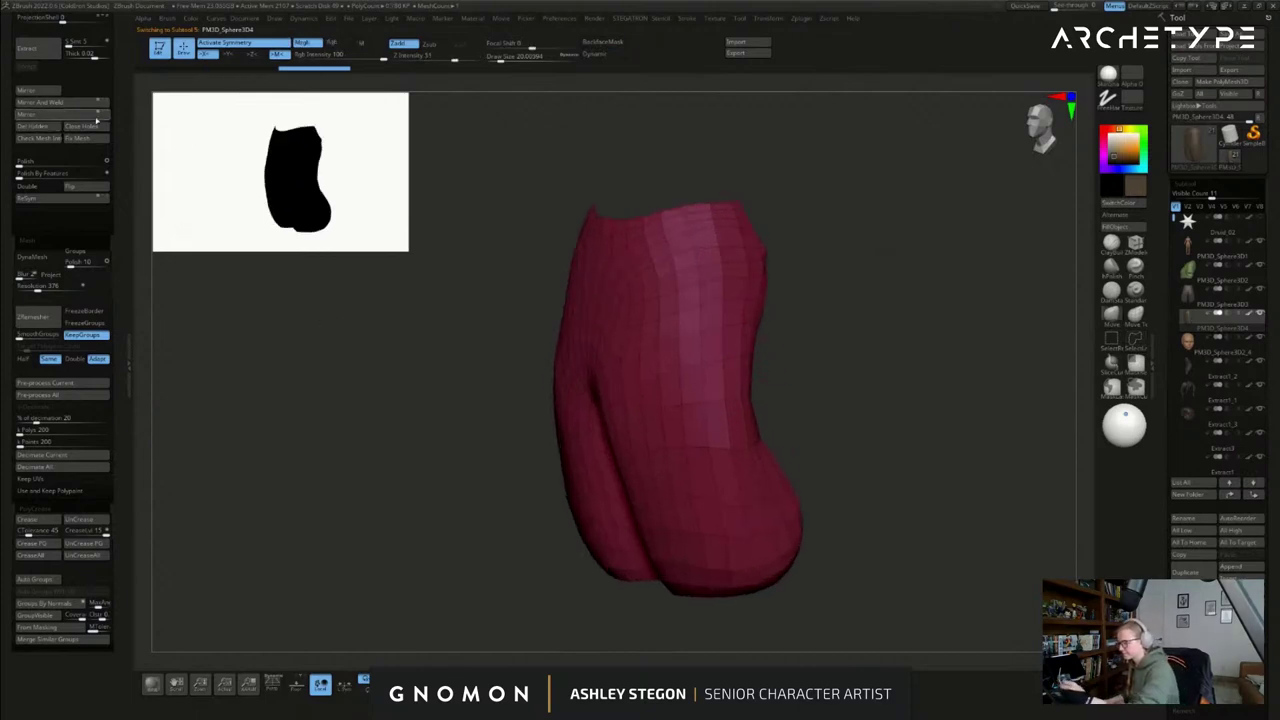
- Assign a separate polygroup to a rectangular patch on the pants copy's upper hip using ZModeler's PolyGroup action
mouse_move(735, 291)
right_down()
mouse_move(732, 255)
mouse_move(730, 280)
right_up()
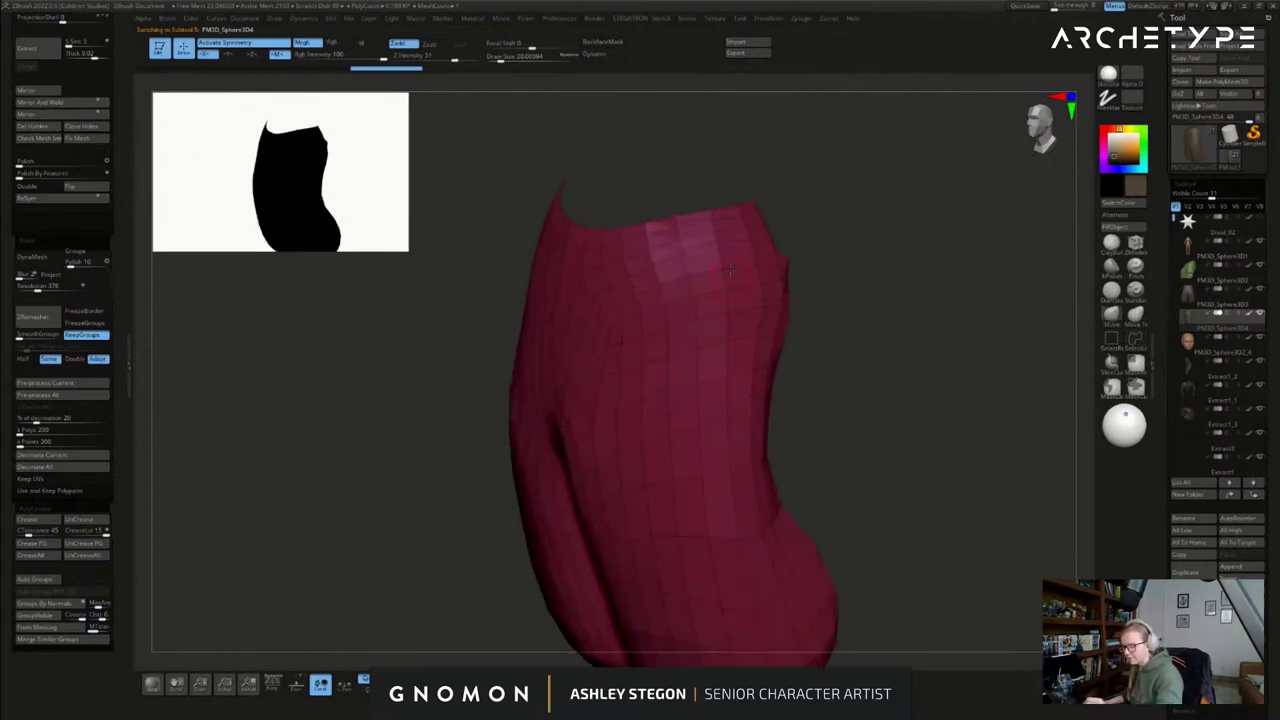
click(1136, 243)
mouse_move(726, 212)
mouse_down()
mouse_move(745, 368)
mouse_move(706, 410)
mouse_move(652, 374)
mouse_move(632, 228)
mouse_move(720, 352)
mouse_move(700, 216)
mouse_up()
click(712, 306)
drag(712, 308, 698, 317)
key(ctrl+z)
key(space)
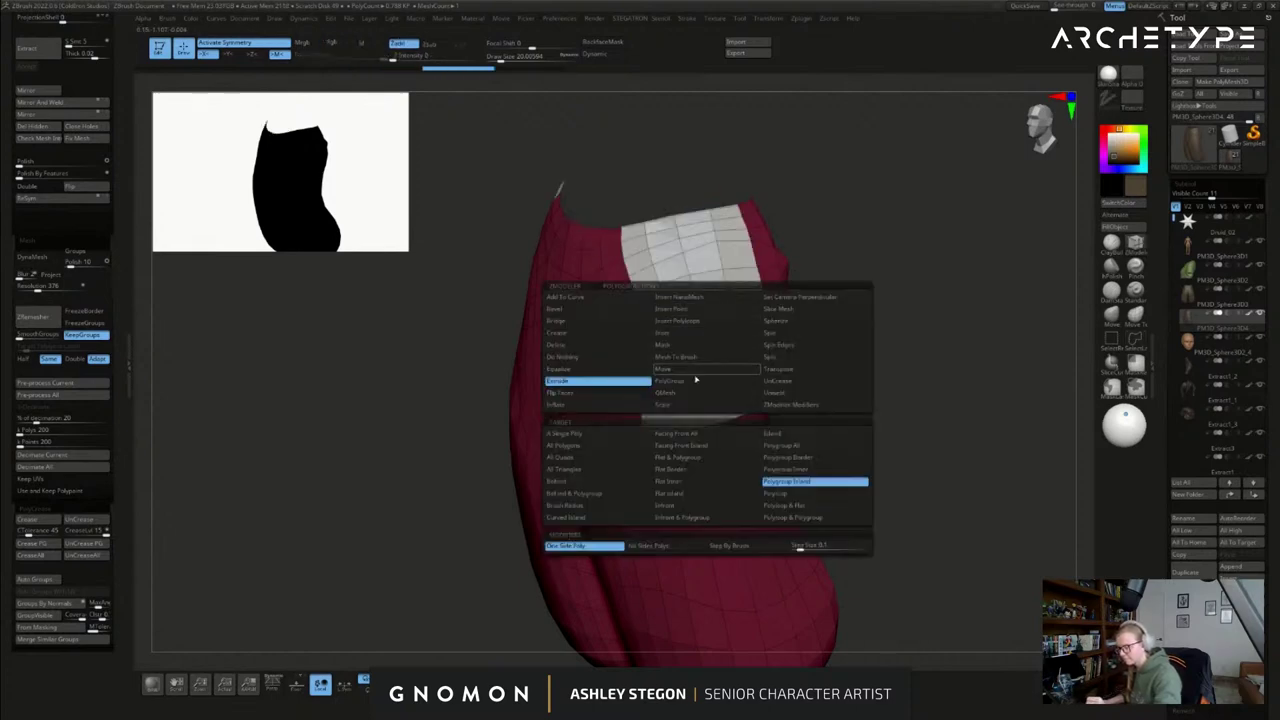
click(695, 380)
click(711, 303)
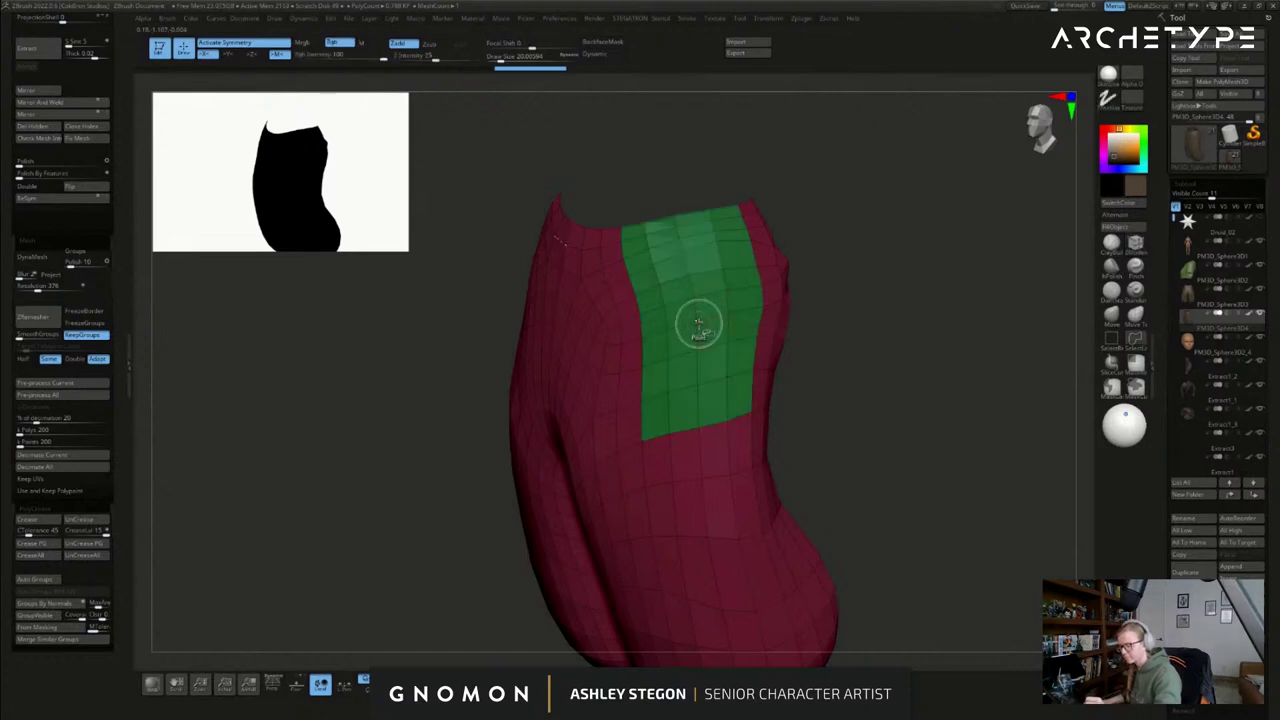
- Isolate the symmetrical hip patches from the rest of the pants copy and show them on the full character
ctrl+shift+click(698, 323)
drag(265, 290, 361, 294)
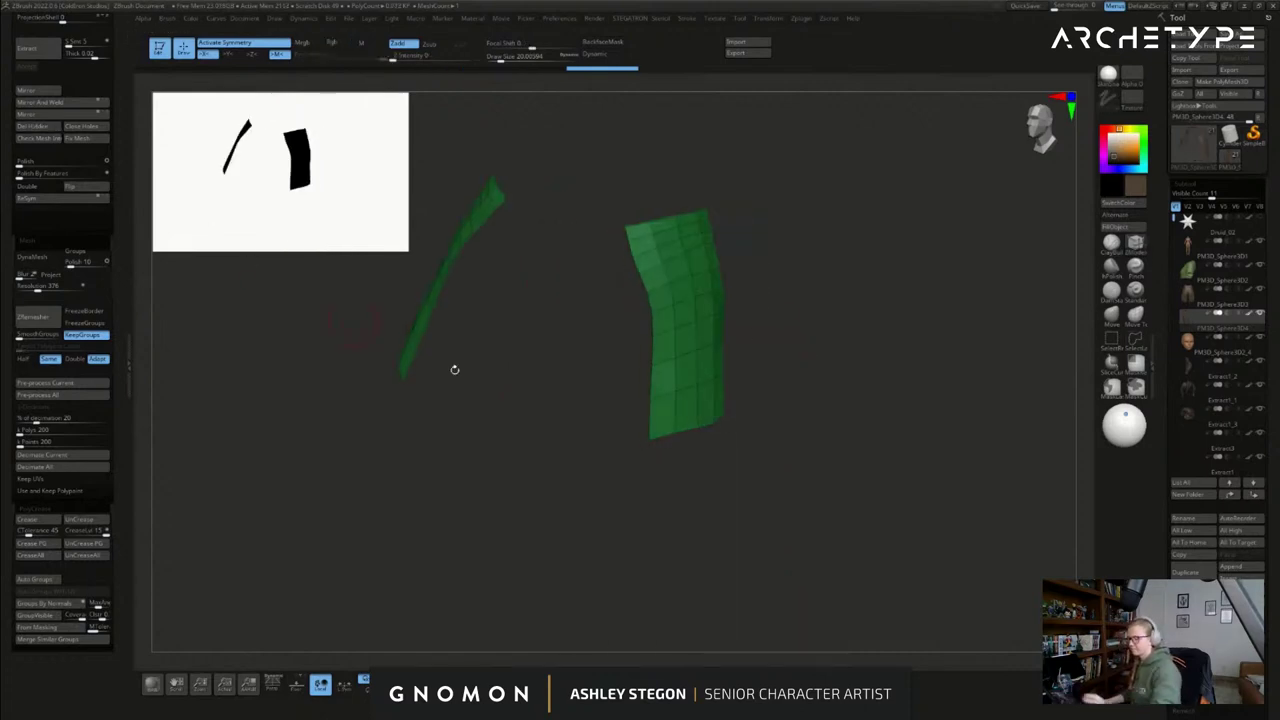
drag(709, 479, 600, 485)
click(482, 685)
drag(885, 367, 815, 410)
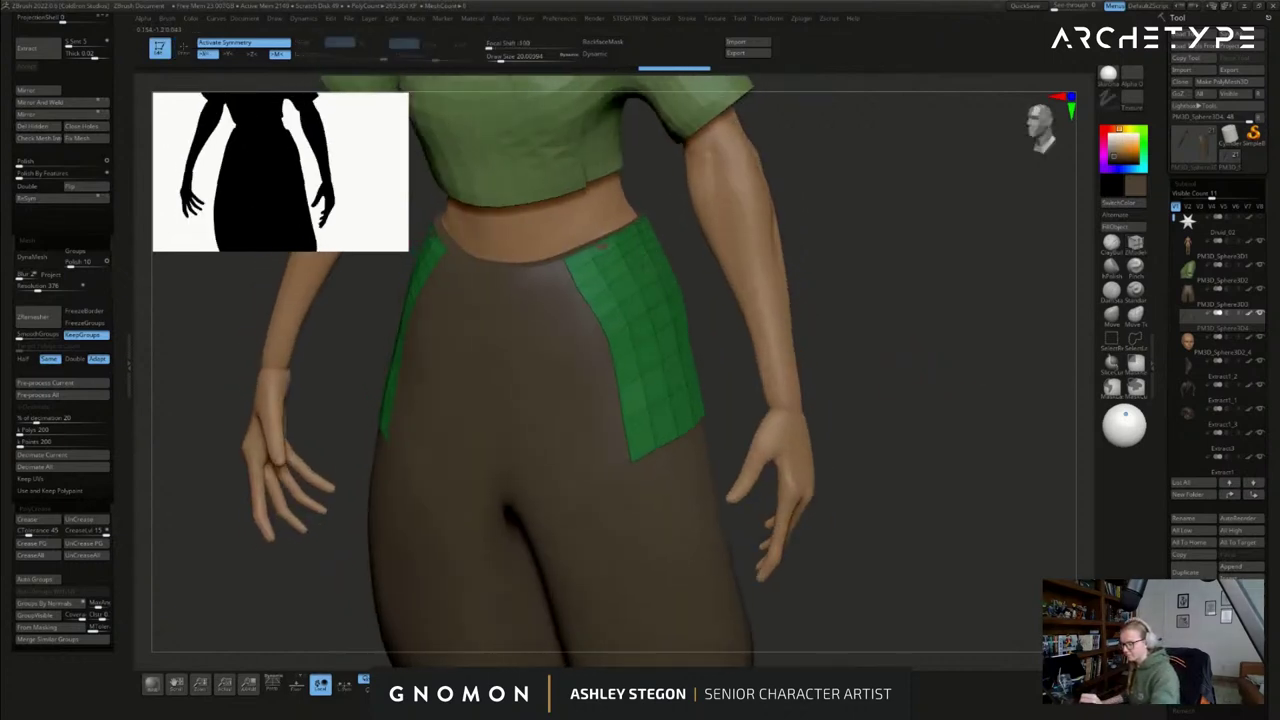
- Move the hip panels outward from the pants with the transform gizmo and hide the polygon wireframe
key(w)
drag(860, 325, 940, 320)
drag(688, 212, 692, 210)
key(q)
key(shift+f)
- Reposition the hip panels so their lower edges flare away from the outer thighs
mouse_move(706, 280)
alt+mouse_down()
mouse_move(689, 297)
mouse_move(735, 325)
alt+mouse_up()
mouse_move(735, 325)
mouse_down()
mouse_move(682, 348)
mouse_move(634, 342)
mouse_move(664, 396)
mouse_up()
key(w)
drag(651, 296, 672, 325)
key(shift+d)
shift+drag(790, 340, 880, 325)
key(q)
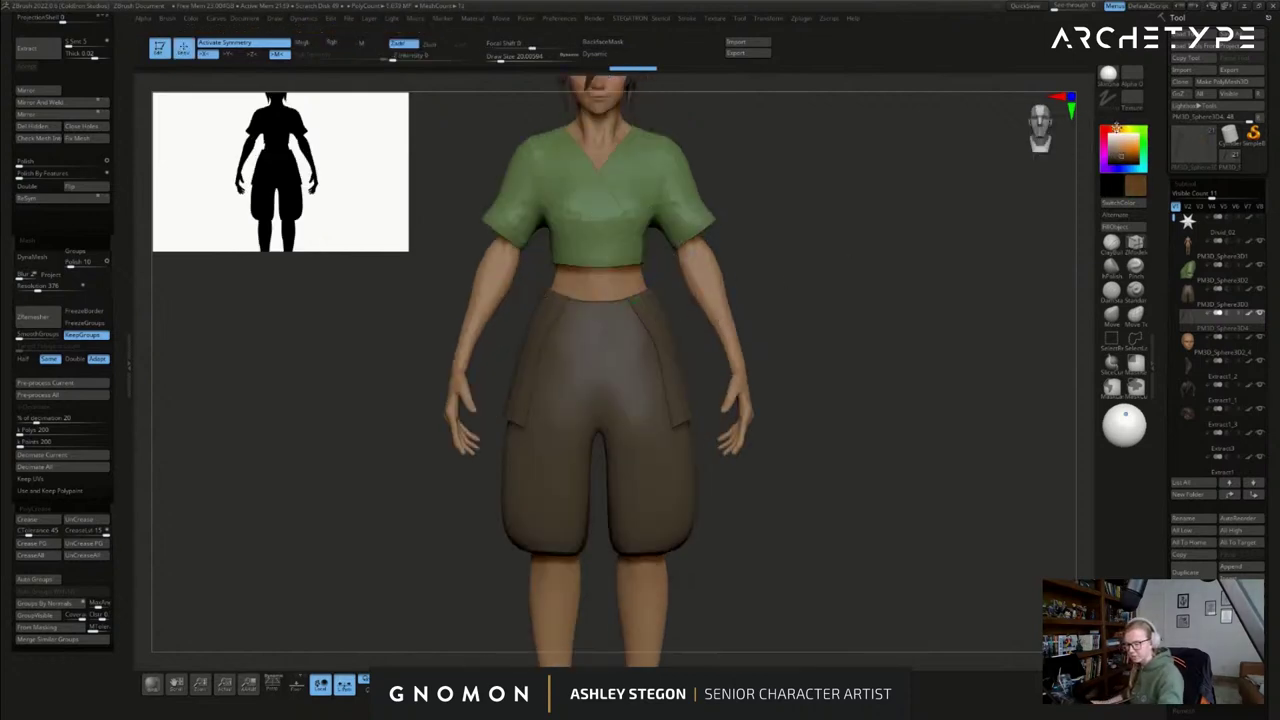
- Fill the hip panels with the brown color and nudge their rear lower edge with the Move brush
click(1122, 228)
mouse_move(1010, 258)
mouse_down()
mouse_move(866, 301)
mouse_move(926, 297)
mouse_up()
click(1115, 318)
key(s)
drag(834, 371, 844, 371)
drag(880, 371, 818, 372)
key(s)
drag(699, 407, 705, 408)
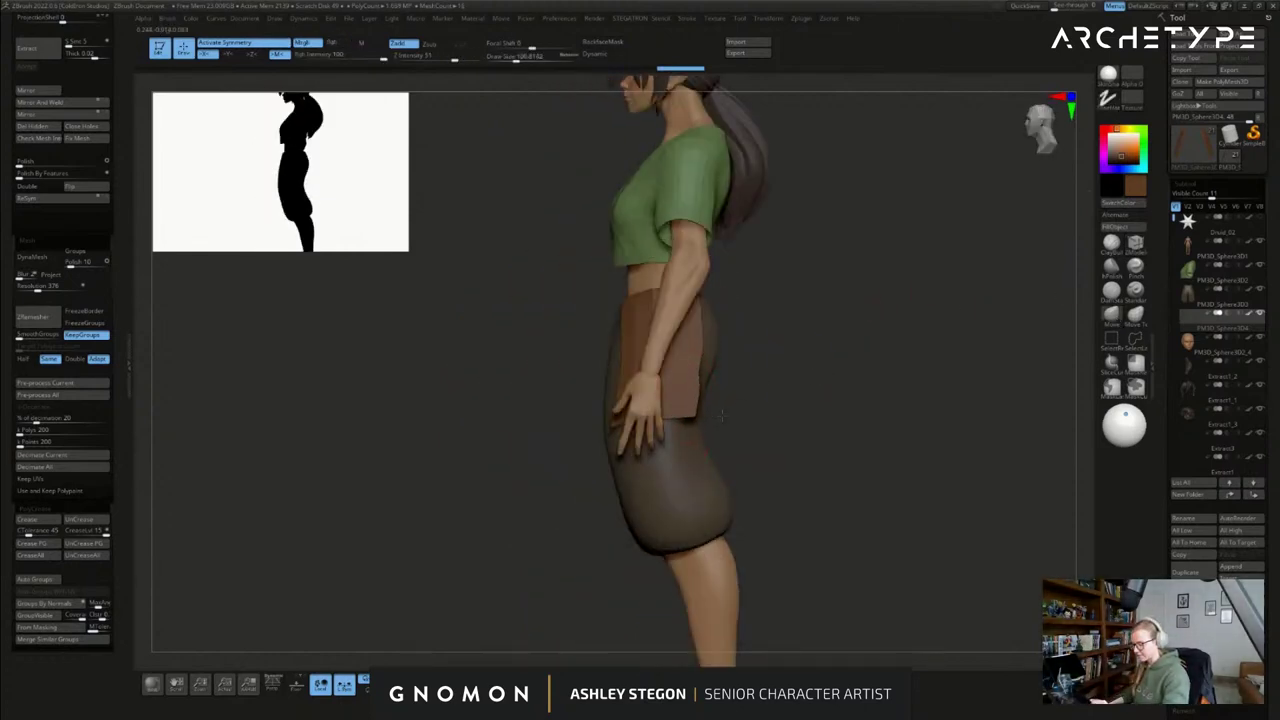
drag(785, 345, 840, 347)
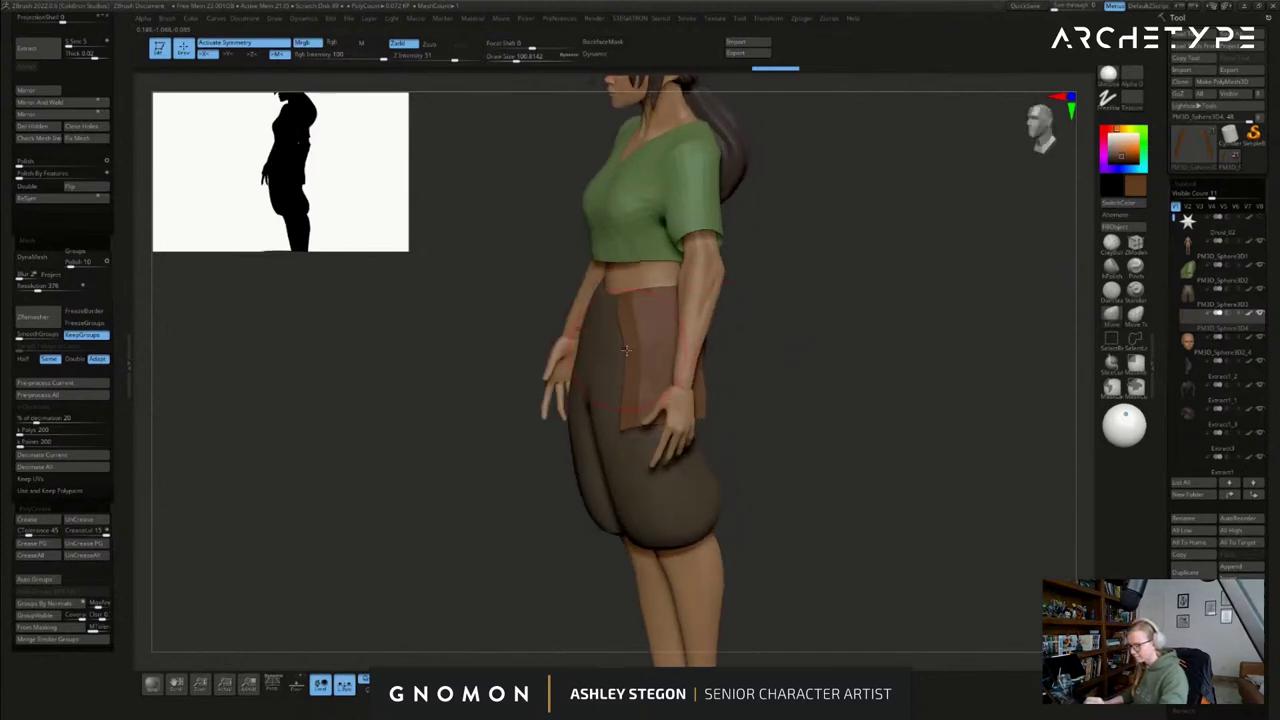
- Adjust the hip panels' front edge with the Move brush and turn on the polygon wireframe
right_drag(621, 347, 645, 348)
key(s)
mouse_move(626, 348)
mouse_down()
mouse_move(611, 327)
mouse_move(604, 348)
mouse_move(620, 371)
mouse_up()
key(shift+f)
key(s)
key(s)
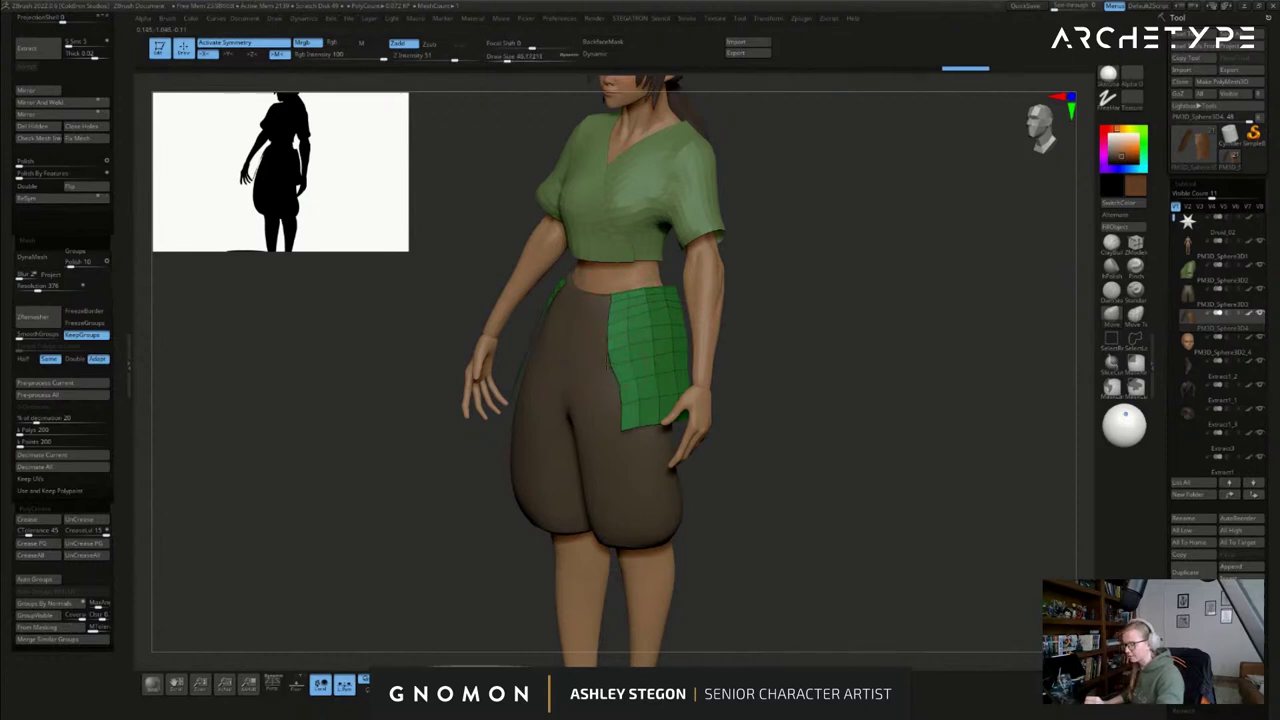
- Reshape the rear edge and lower back corner of the hip panels with the Move brush
mouse_move(635, 396)
right_down()
mouse_move(750, 356)
mouse_move(754, 368)
mouse_move(920, 370)
right_up()
key(s)
drag(750, 343, 760, 343)
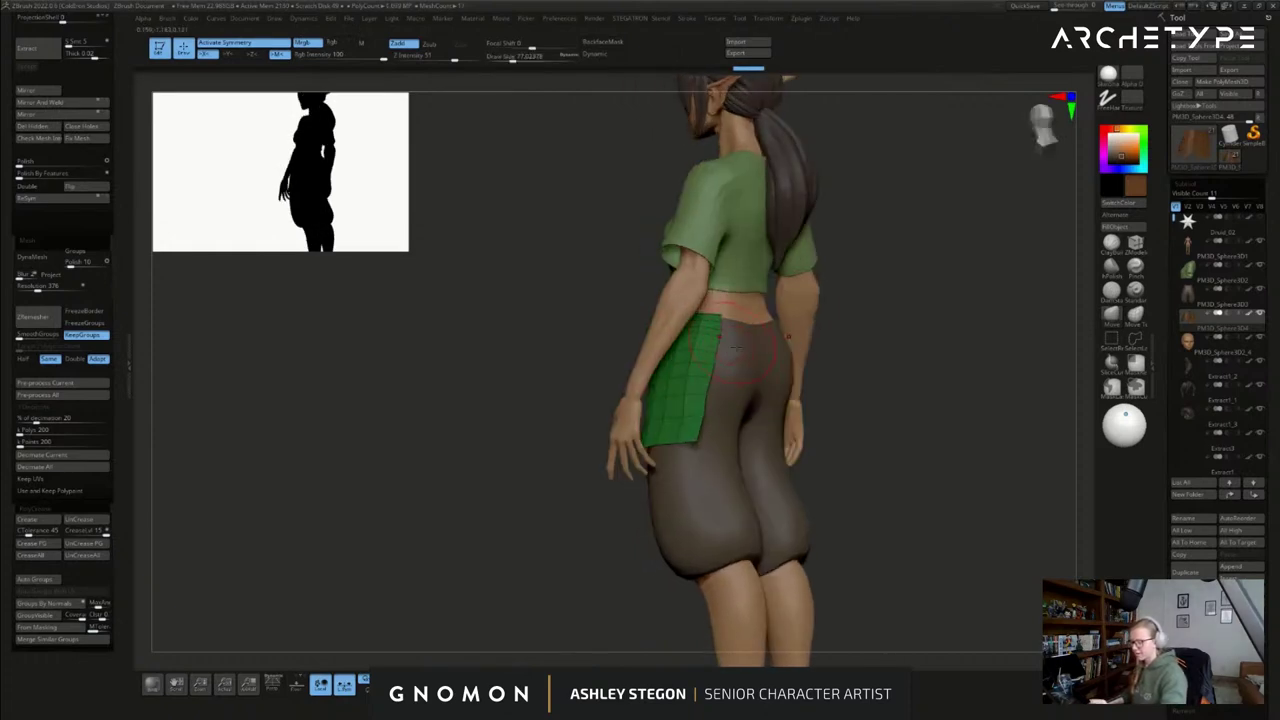
right_drag(765, 340, 721, 331)
right_drag(709, 382, 684, 402)
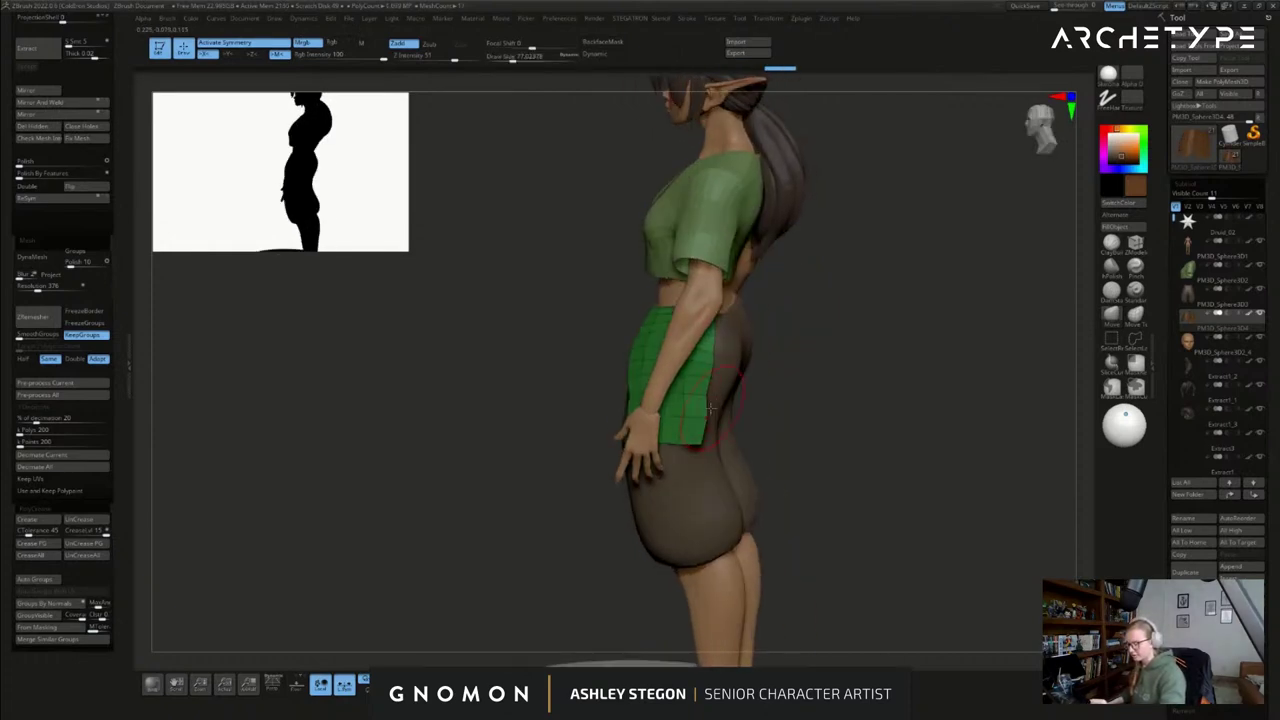
drag(695, 427, 687, 427)
right_drag(687, 427, 655, 440)
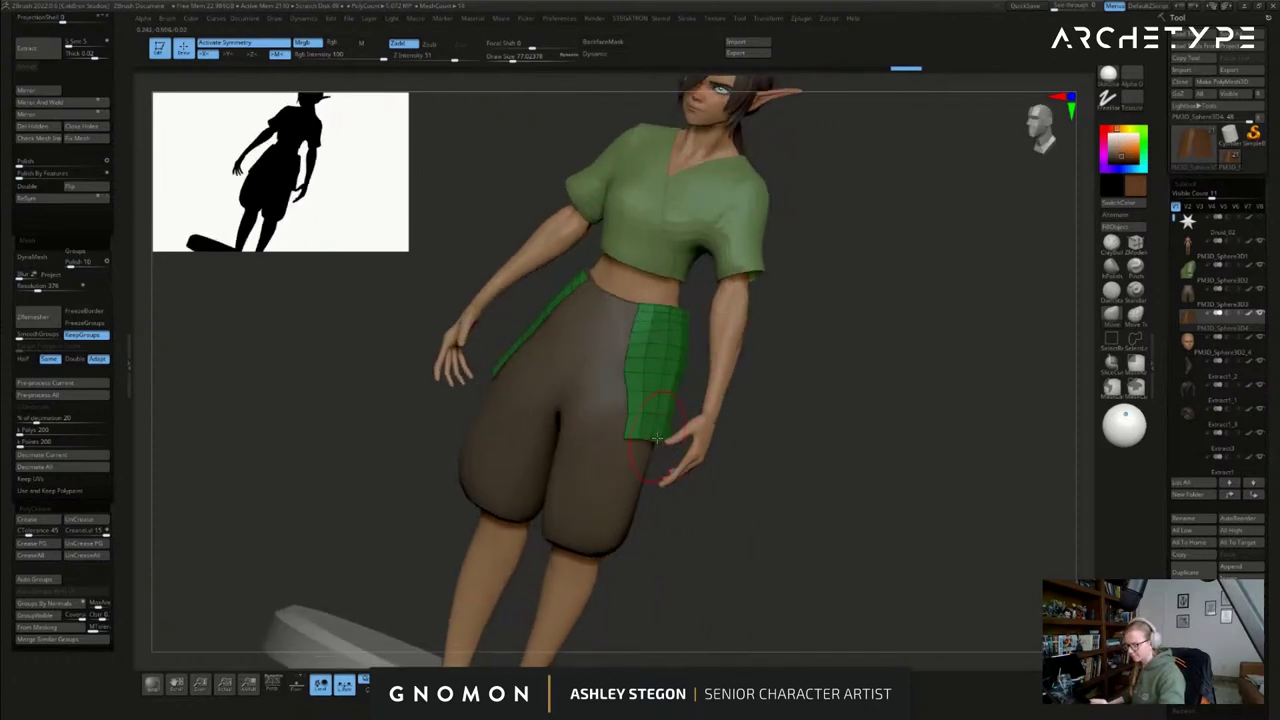
- Remove most of the horizontal edge loops from the hip panels with ZModeler to simplify their topology
click(1137, 246)
mouse_move(680, 375)
right_down()
mouse_move(664, 377)
mouse_move(661, 404)
right_up()
key(space)
click(655, 408)
alt+click(659, 438)
alt+click(674, 351)
alt+click(682, 330)
alt+click(689, 307)
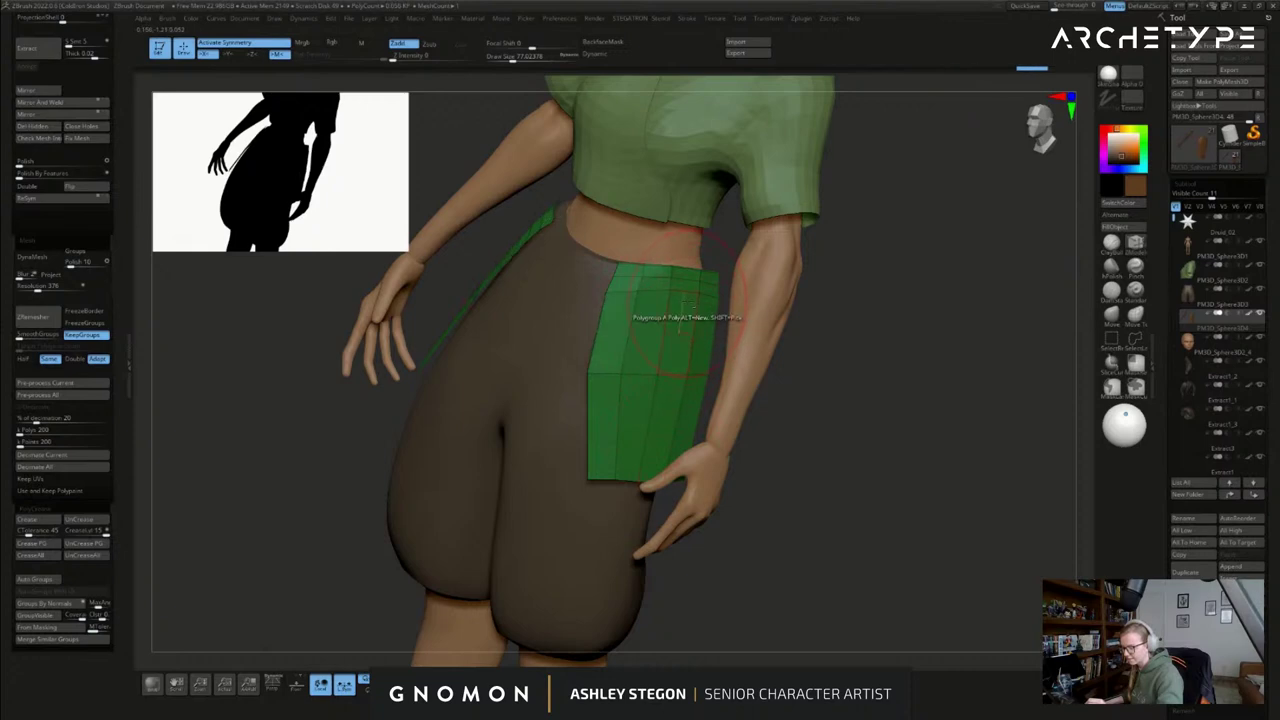
- Insert a horizontal edge loop just below the middle of the hip panels with ZModeler
right_drag(704, 374, 657, 385)
key(space)
click(600, 518)
click(614, 399)
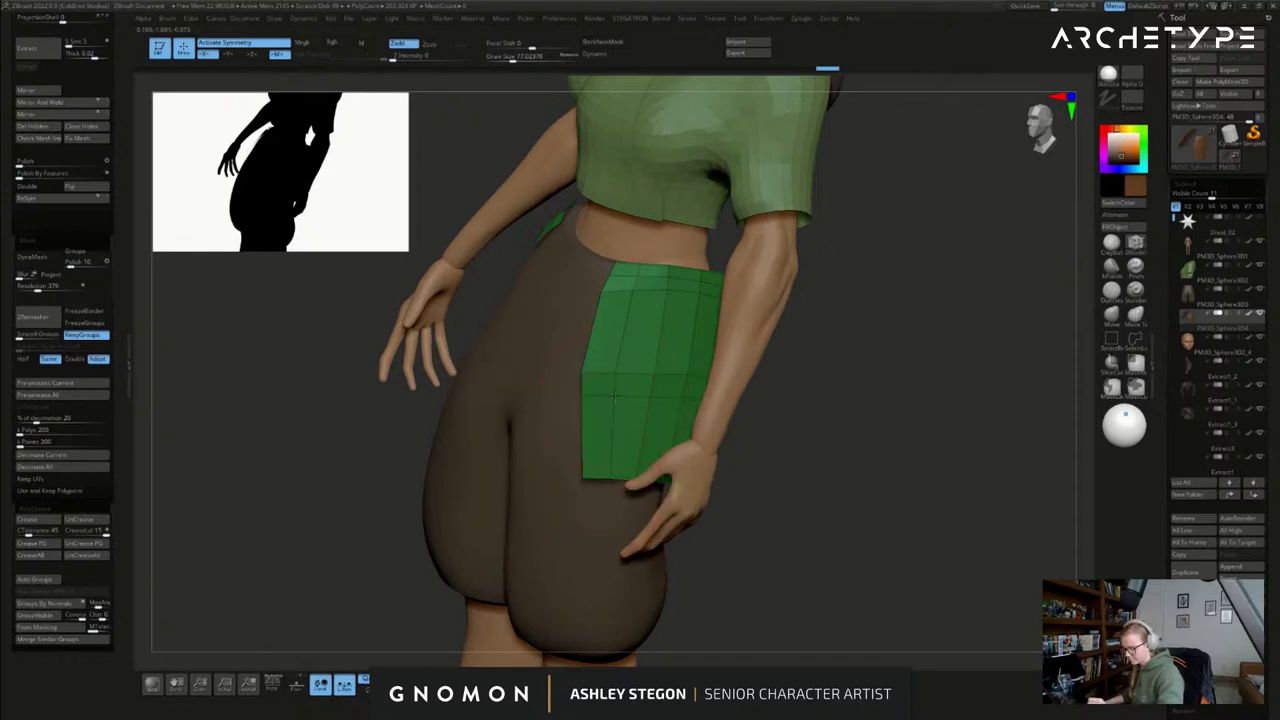
right_drag(642, 447, 686, 455)
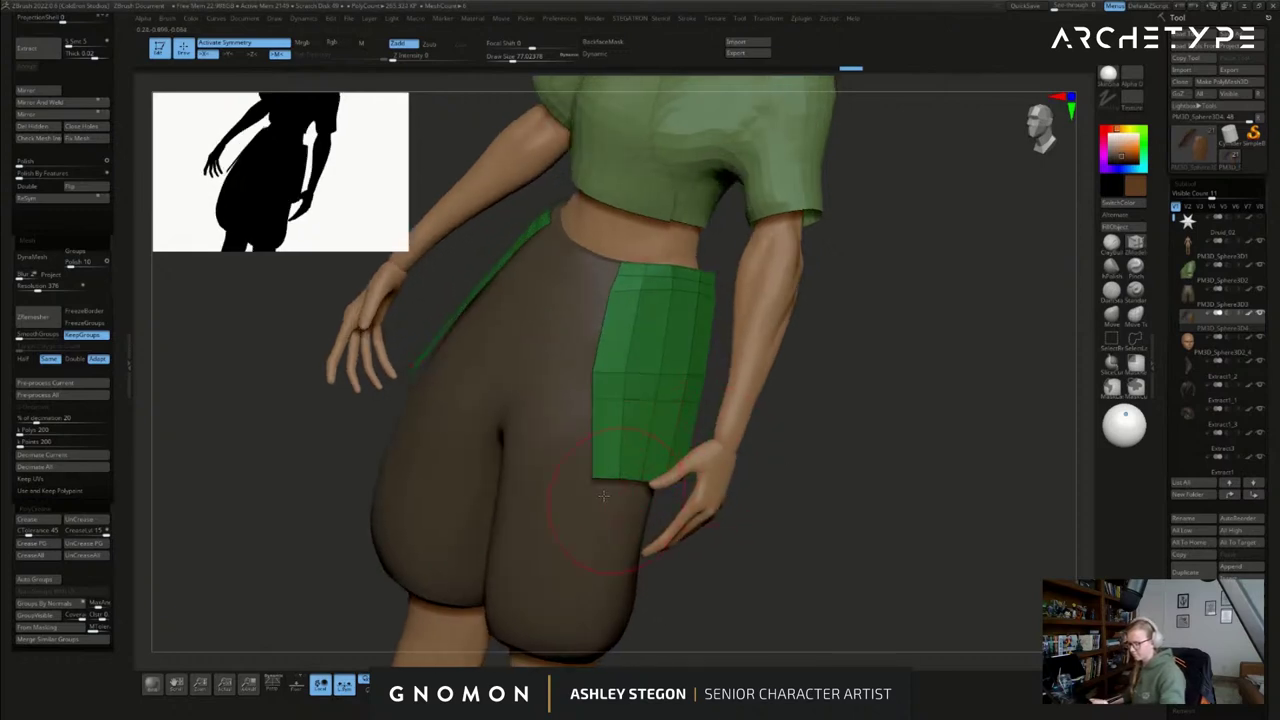
- Mask the upper part of the hip panels and use the gizmo to extend the lower part downward, narrow it and tilt its hem
mouse_move(700, 550)
ctrl+mouse_down()
mouse_move(634, 444)
mouse_move(581, 446)
ctrl+mouse_up()
key(w)
drag(669, 344, 664, 420)
right_drag(700, 366, 684, 360)
drag(684, 360, 630, 356)
right_drag(632, 360, 562, 374)
alt+drag(647, 414, 614, 612)
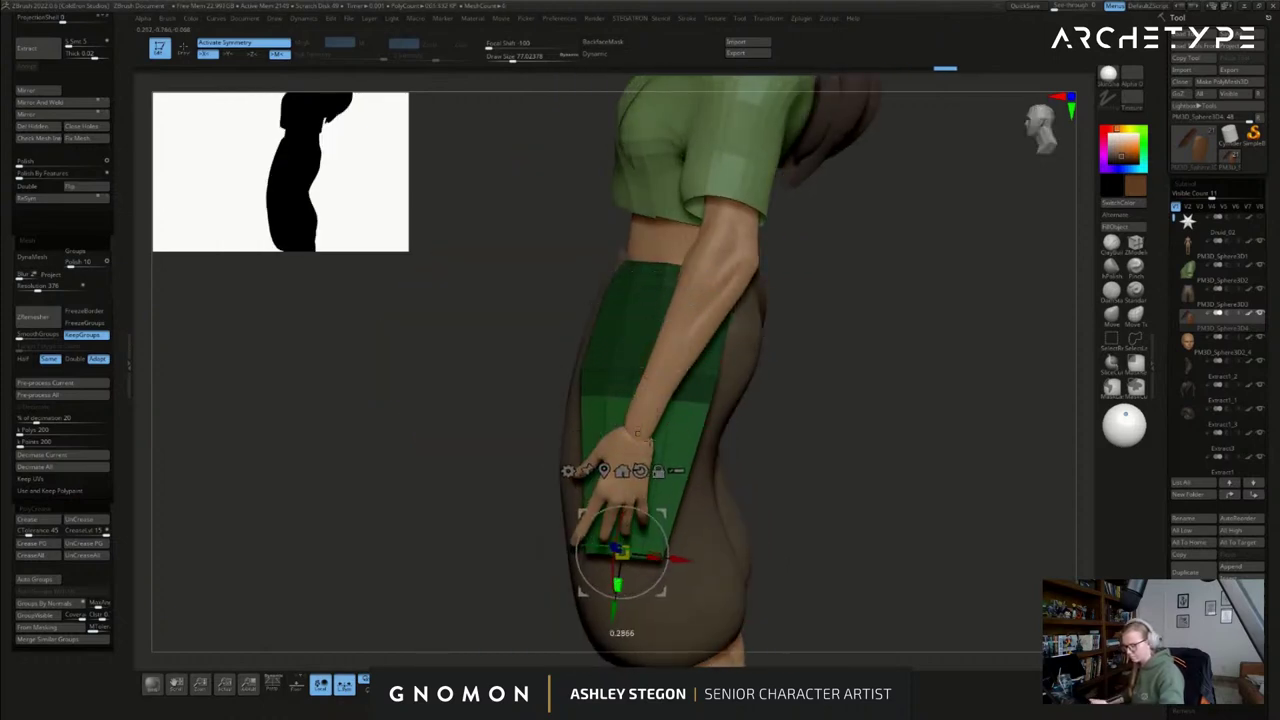
mouse_move(664, 550)
mouse_down()
mouse_move(659, 528)
mouse_move(661, 565)
mouse_up()
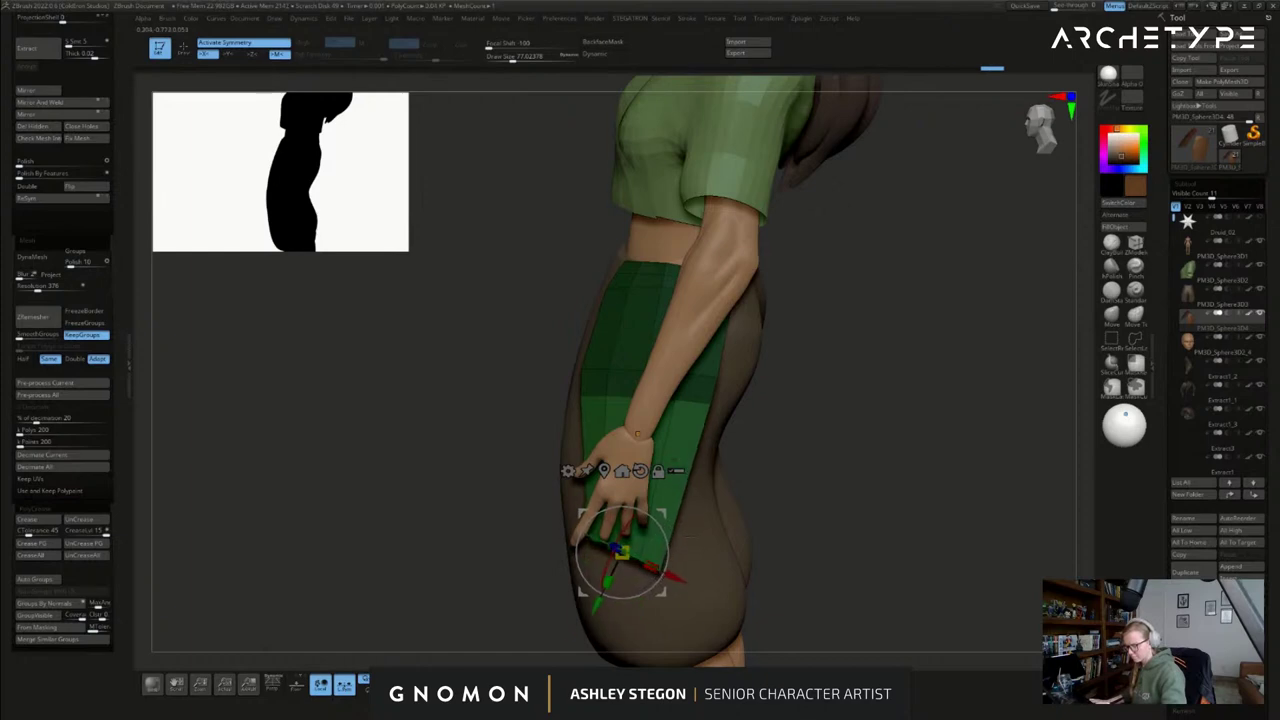
- Clear the mask from the hip panels and turn the character to the front view
key(q)
right_drag(690, 537, 757, 437)
ctrl+drag(757, 437, 777, 437)
right_drag(777, 437, 770, 448)
ctrl+drag(766, 456, 700, 390)
ctrl+drag(790, 440, 828, 476)
shift+right_drag(834, 480, 904, 450)
key(s)
drag(872, 477, 868, 477)
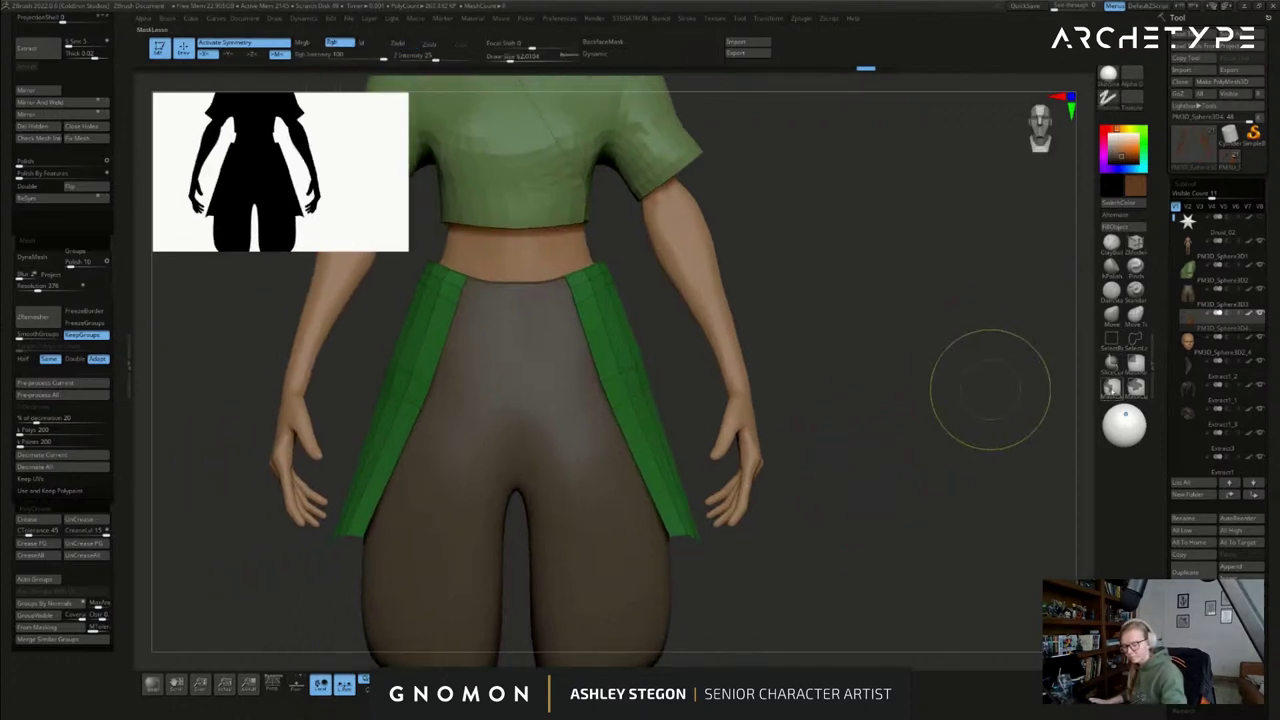
- Mask the upper half of the hip panels and reposition the lower half with the transform gizmo
key(s)
drag(680, 396, 690, 374)
mouse_move(694, 374)
right_down()
mouse_move(600, 392)
mouse_move(545, 420)
mouse_move(575, 412)
right_up()
key(w)
right_drag(660, 386, 674, 384)
click(648, 362)
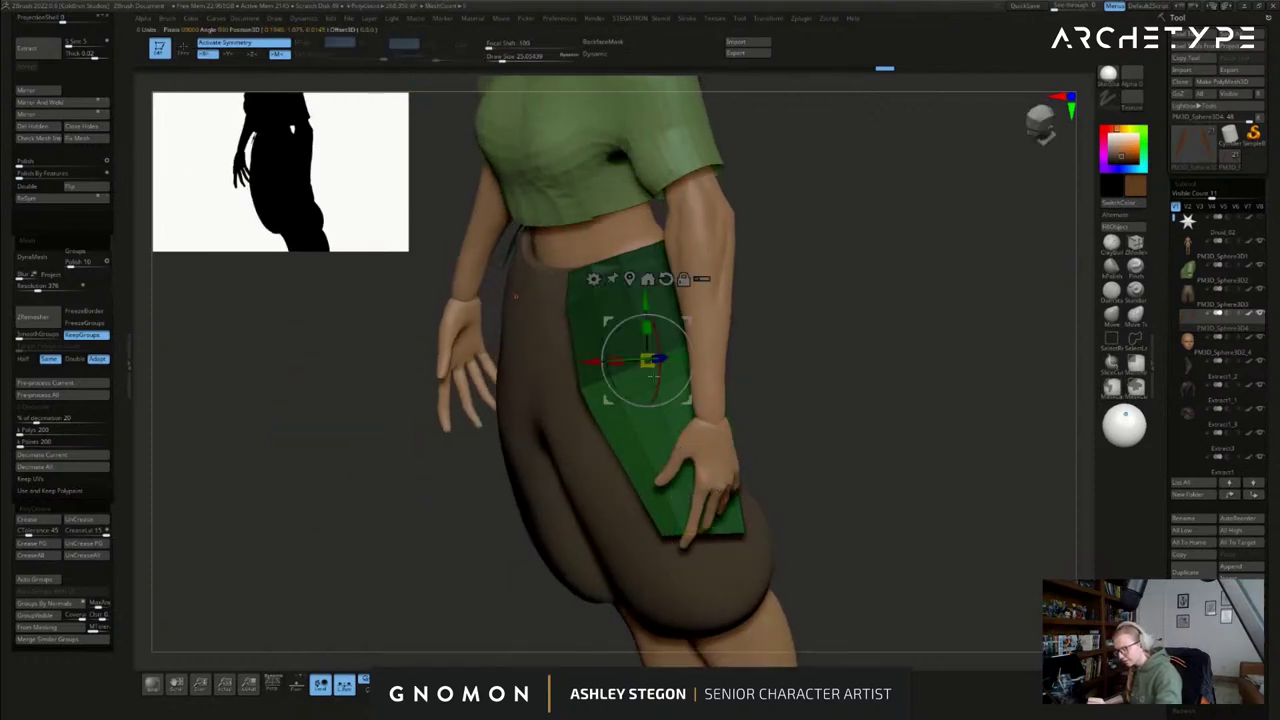
alt+drag(667, 418, 671, 432)
right_drag(652, 385, 684, 371)
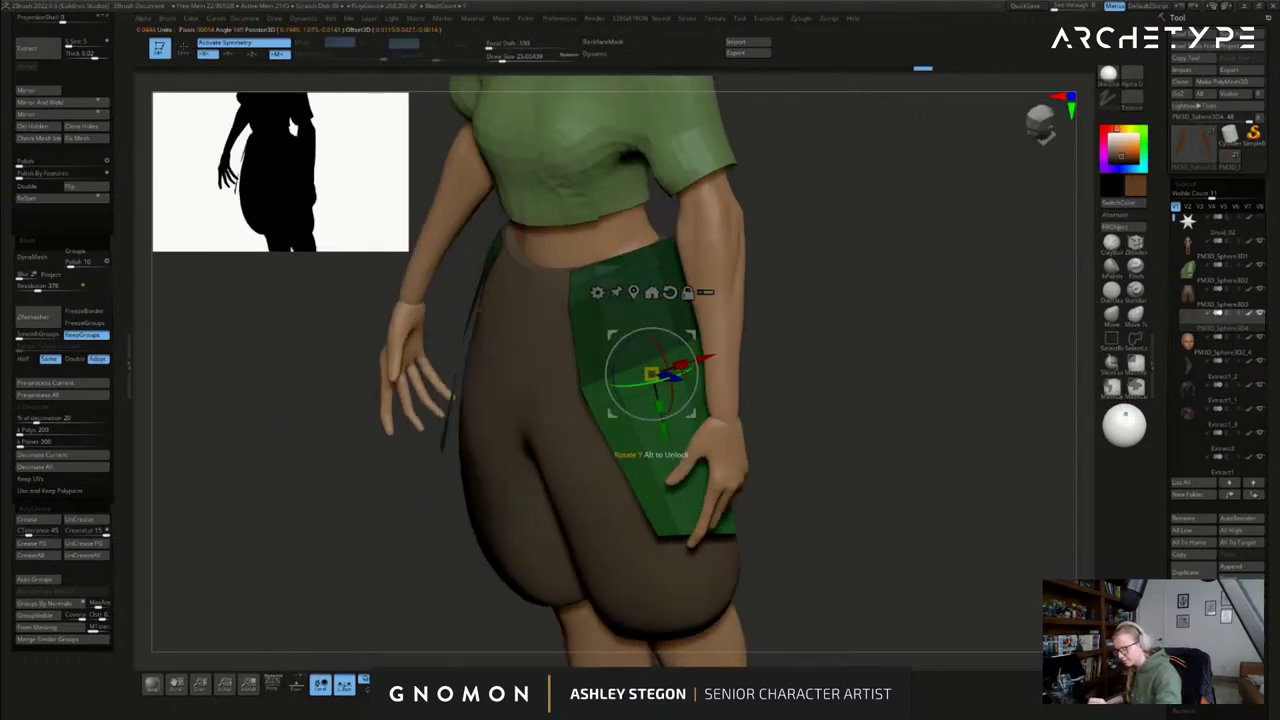
drag(677, 370, 674, 371)
mouse_move(674, 371)
right_down()
mouse_move(742, 372)
mouse_move(684, 376)
right_up()
drag(708, 358, 699, 368)
- Fine-tune the flare of the hip panels' lower half with the gizmo and clear the mask
right_drag(818, 320, 846, 330)
mouse_move(870, 520)
ctrl+right_down()
mouse_move(885, 488)
mouse_move(836, 466)
mouse_move(888, 466)
ctrl+right_up()
key(q)
mouse_move(925, 420)
right_down()
mouse_move(863, 437)
mouse_move(874, 437)
right_up()
key(w)
drag(740, 354, 746, 353)
key(q)
ctrl+right_drag(808, 337, 815, 348)
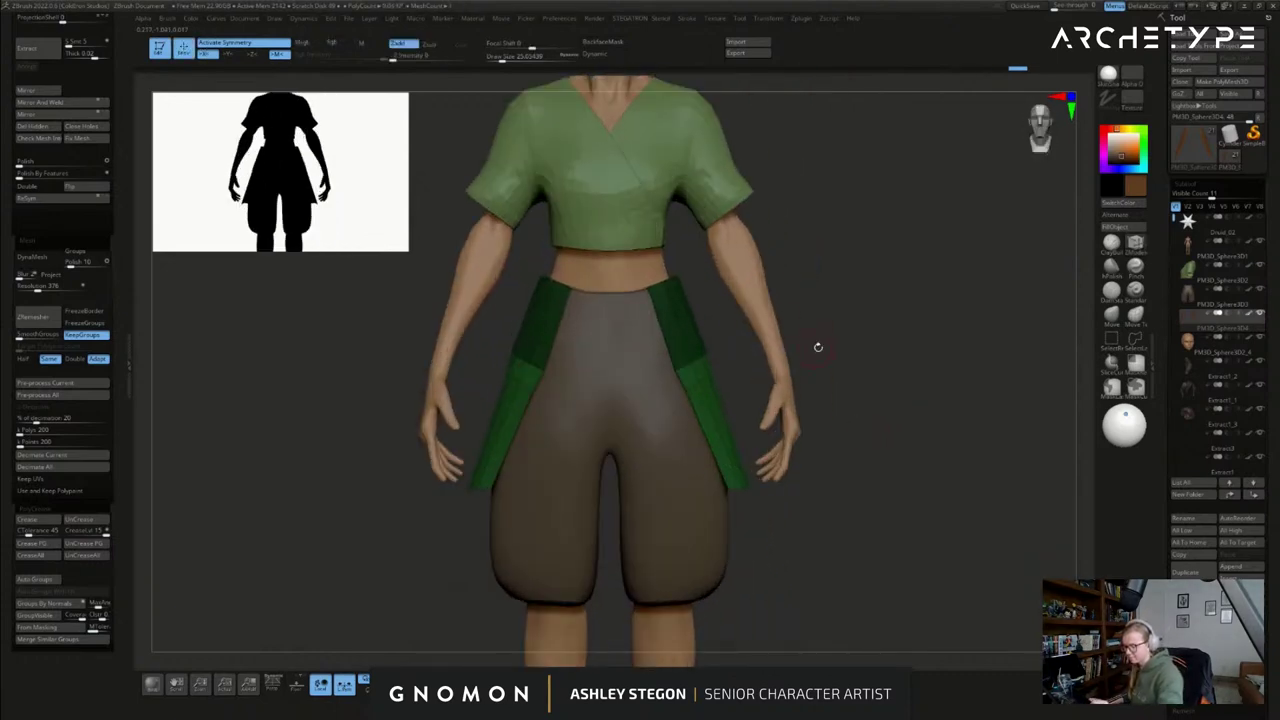
ctrl+drag(876, 356, 910, 392)
- Reshape the rear edge and upper back corner of the hip panels with the Move brush
mouse_move(900, 406)
right_down()
mouse_move(848, 410)
mouse_move(878, 412)
mouse_move(796, 391)
right_up()
click(1111, 315)
key(s)
drag(776, 371, 785, 369)
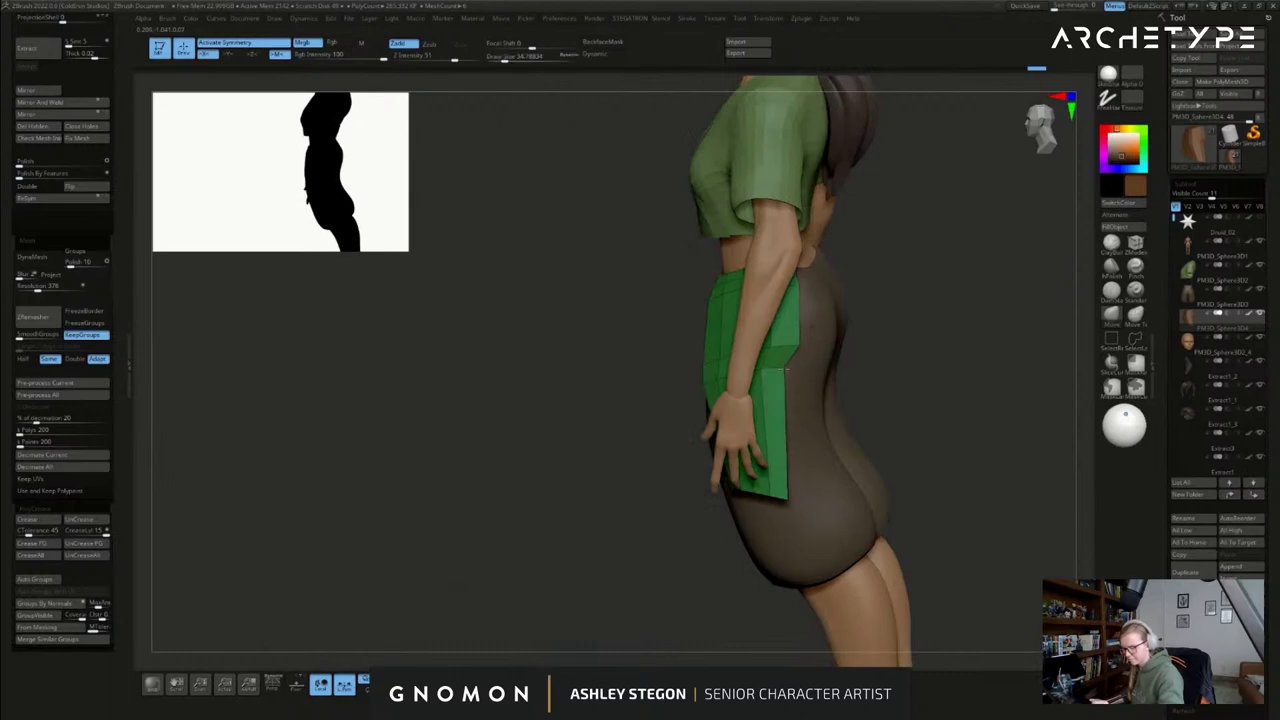
right_drag(802, 342, 765, 340)
key(s)
drag(807, 288, 805, 288)
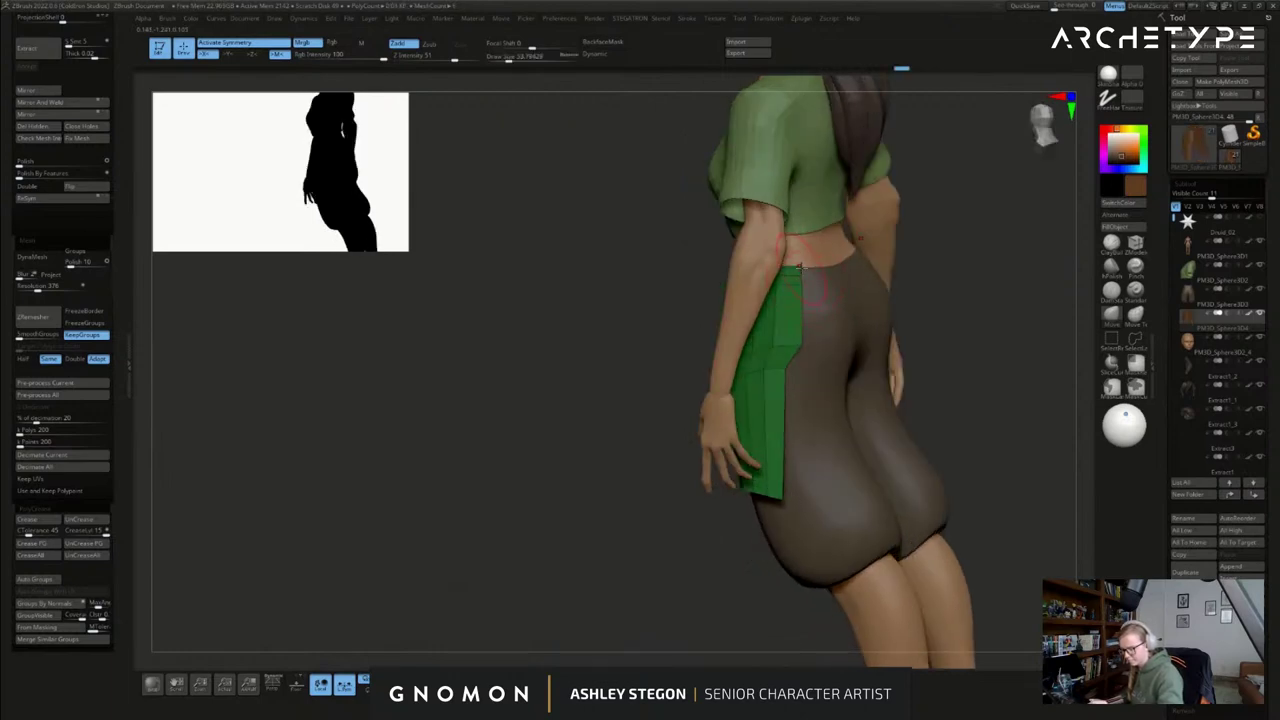
- Adjust the hip panels' outer contour against the pants in the front view with a larger Move brush
right_drag(762, 490, 832, 486)
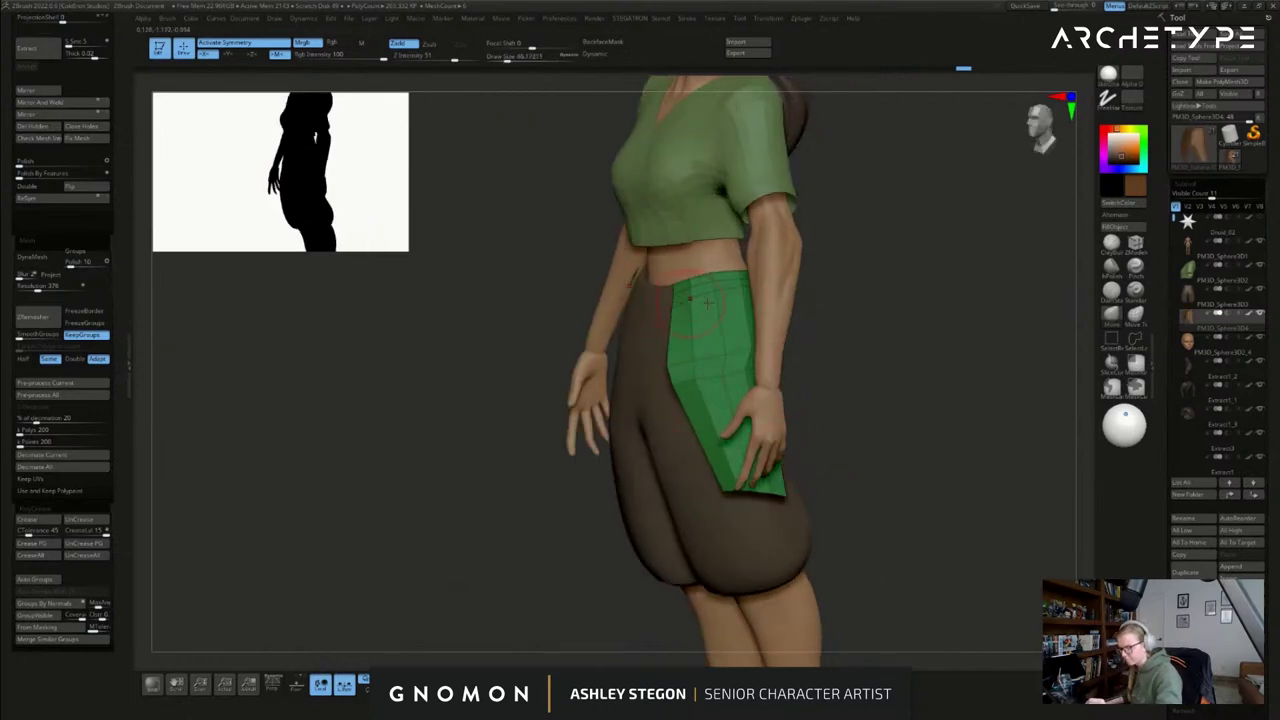
shift+right_drag(707, 302, 737, 283)
key(s)
drag(750, 340, 759, 340)
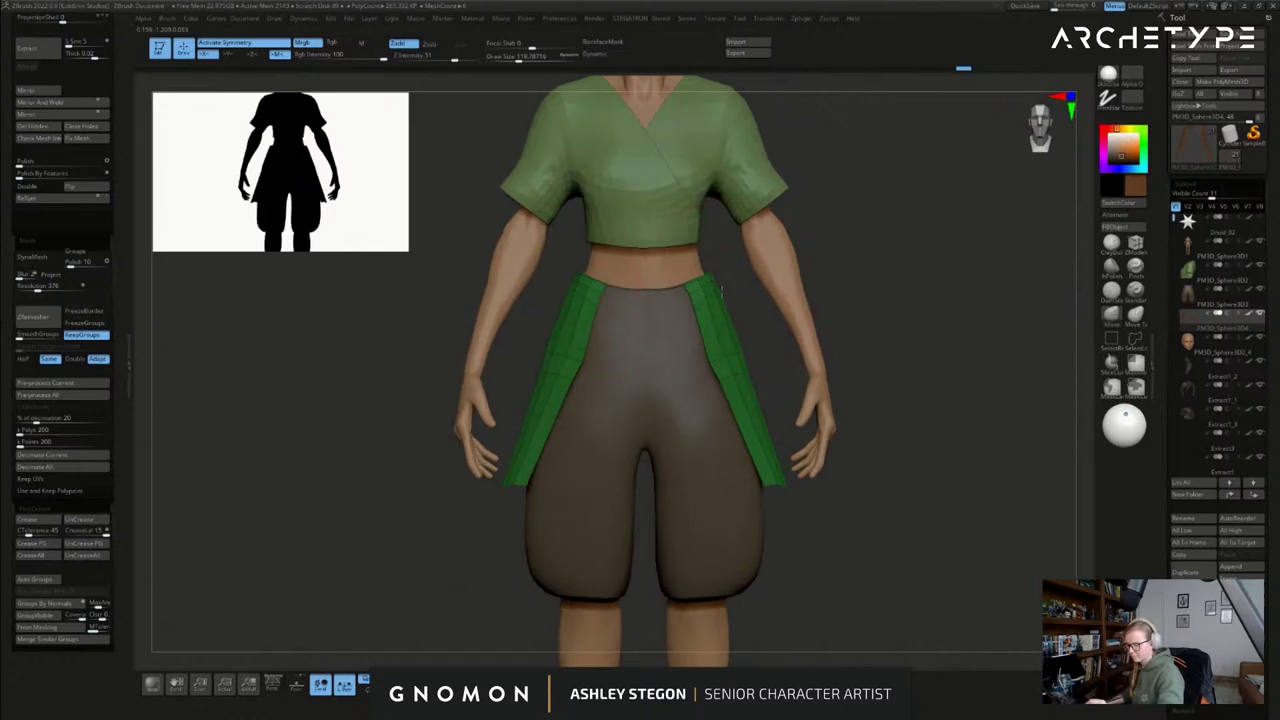
mouse_move(748, 314)
right_down()
mouse_move(660, 308)
mouse_move(752, 299)
mouse_move(765, 311)
right_up()
- Try to shift the hip panels outward from the waist with the transform gizmo and undo the change
key(w)
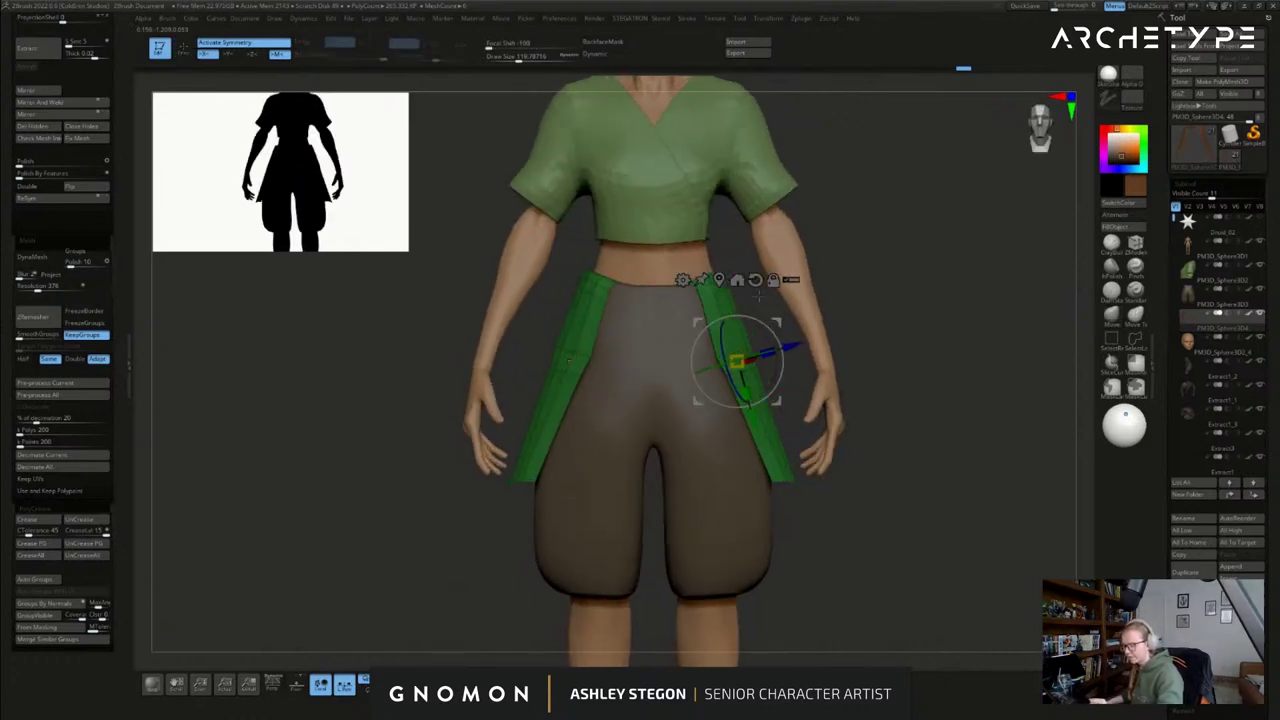
alt+drag(757, 421, 740, 355)
right_drag(748, 268, 792, 450)
alt+drag(768, 297, 768, 268)
right_drag(744, 246, 717, 230)
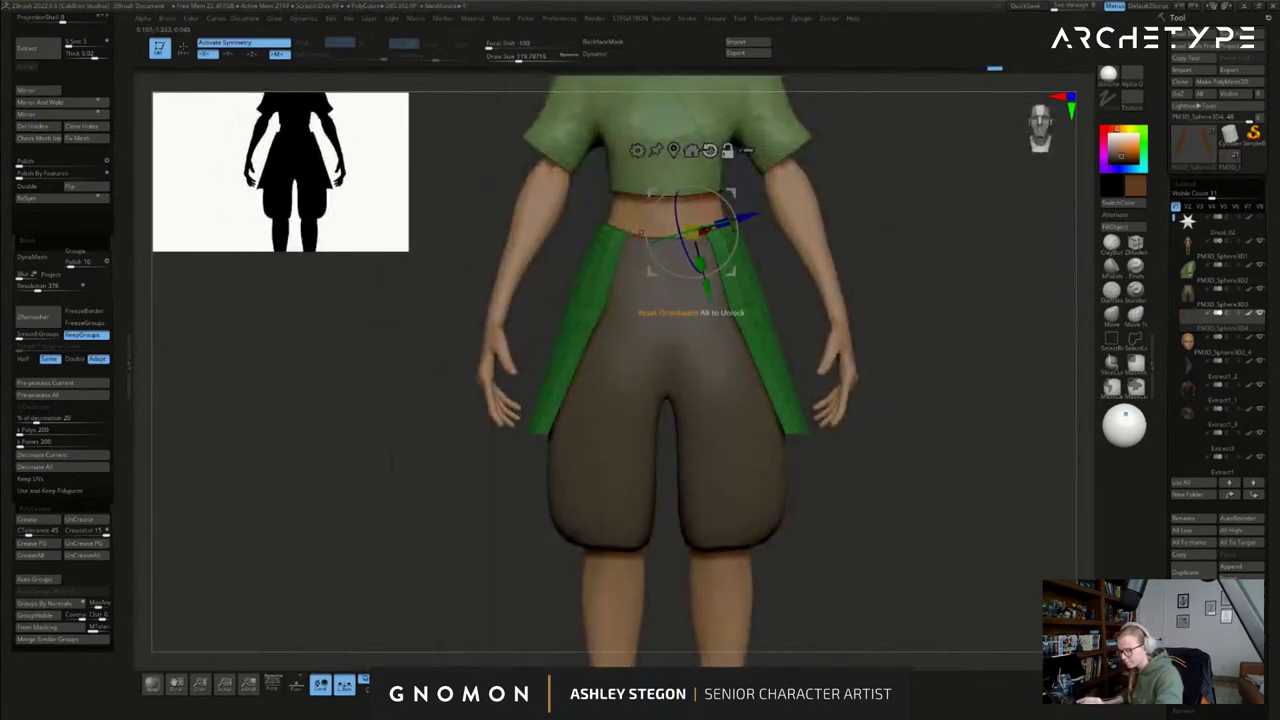
drag(718, 231, 768, 228)
right_drag(783, 250, 817, 254)
key(ctrl+z)
- Center the gizmo at the waist and rotate the hip panels about 12 degrees toward the front of the pants
alt+right_drag(830, 206, 773, 250)
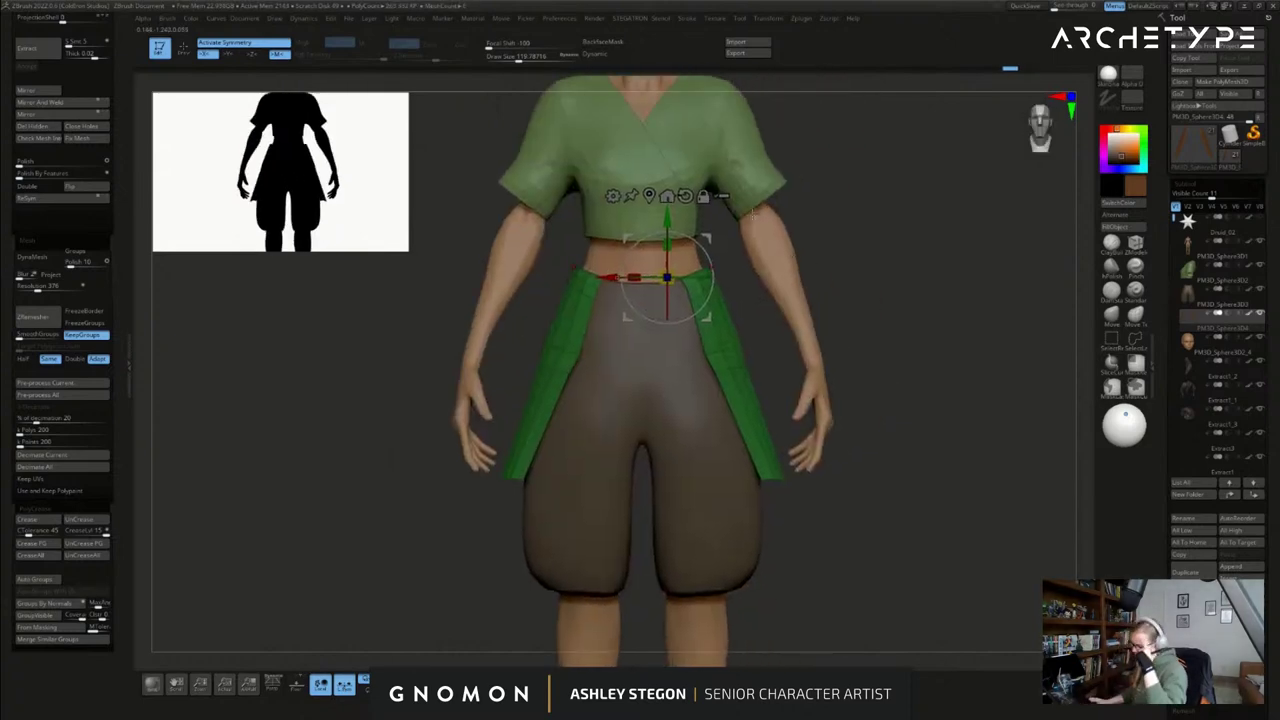
drag(704, 277, 691, 278)
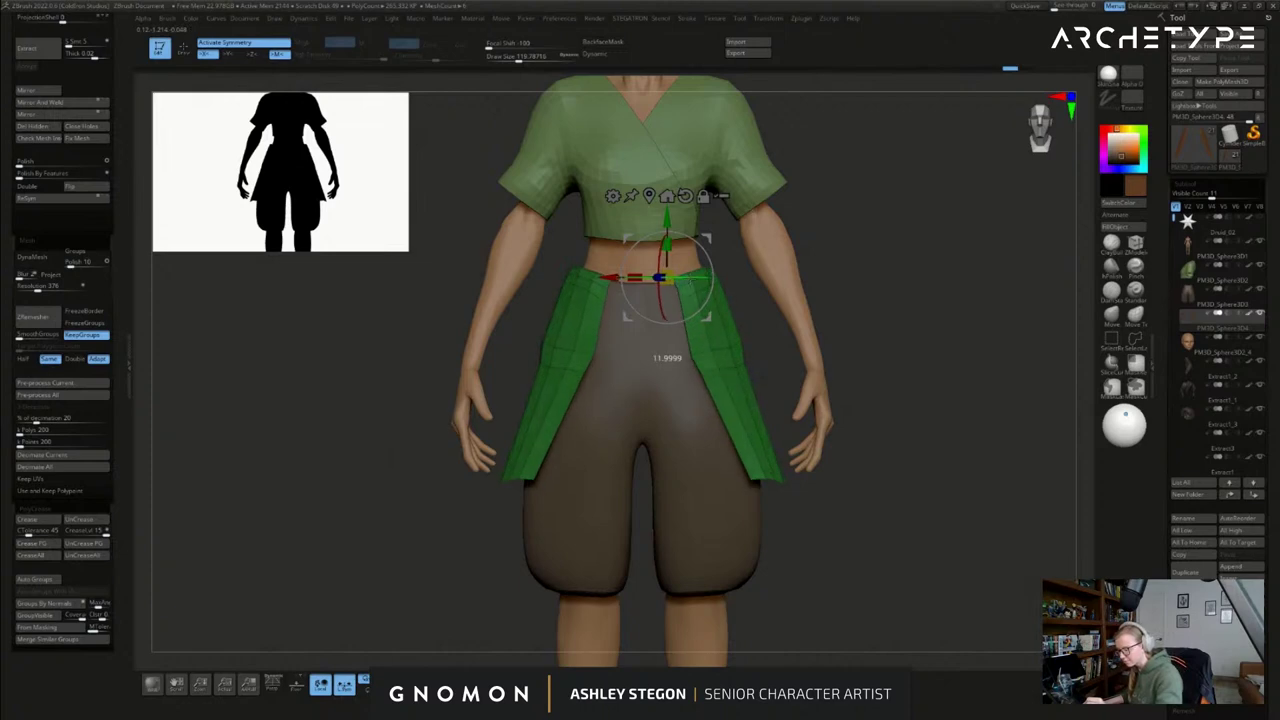
mouse_move(930, 268)
right_down()
mouse_move(787, 280)
mouse_move(932, 287)
mouse_move(881, 280)
right_up()
key(q)
mouse_move(913, 450)
right_down()
mouse_move(916, 461)
mouse_move(871, 437)
mouse_move(853, 492)
right_up()
key(s)
key(w)
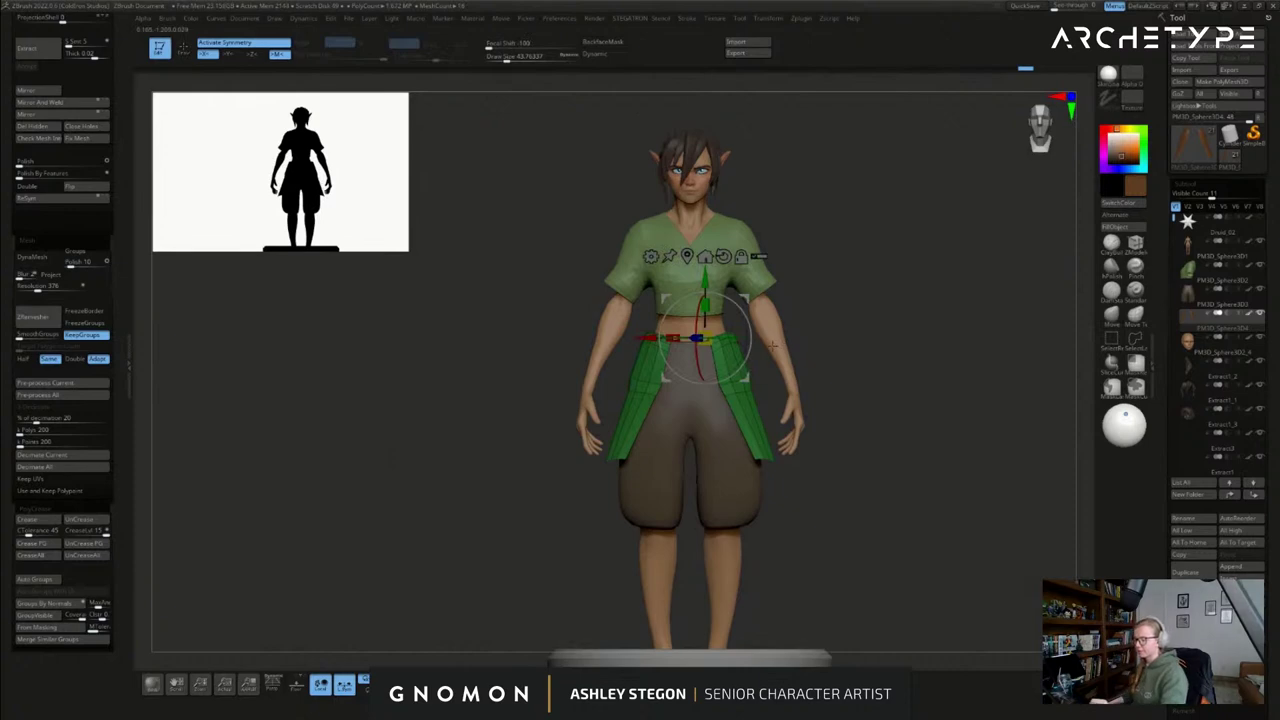
- Rotate and reposition the hip panels around the waist so they hang edge-on along the outer hips in front view
right_drag(773, 346, 744, 352)
drag(741, 344, 757, 339)
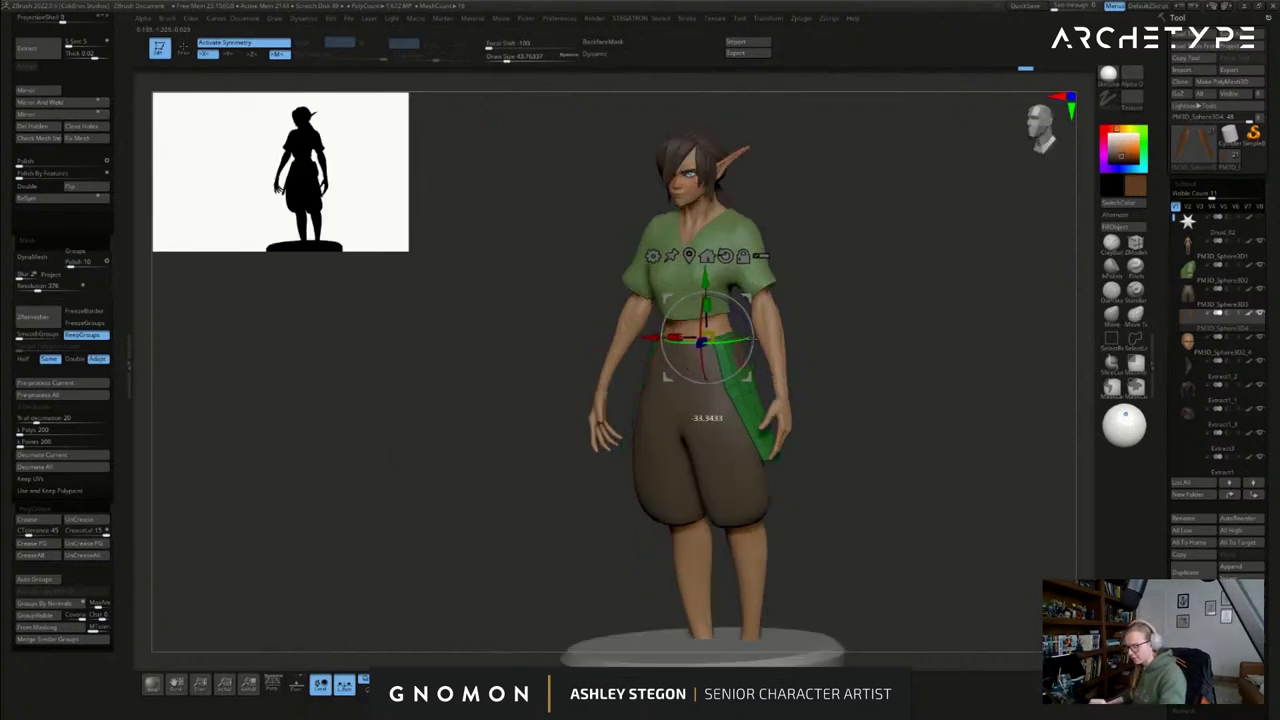
click(680, 336)
drag(838, 372, 850, 455)
alt+click(707, 340)
alt+click(681, 337)
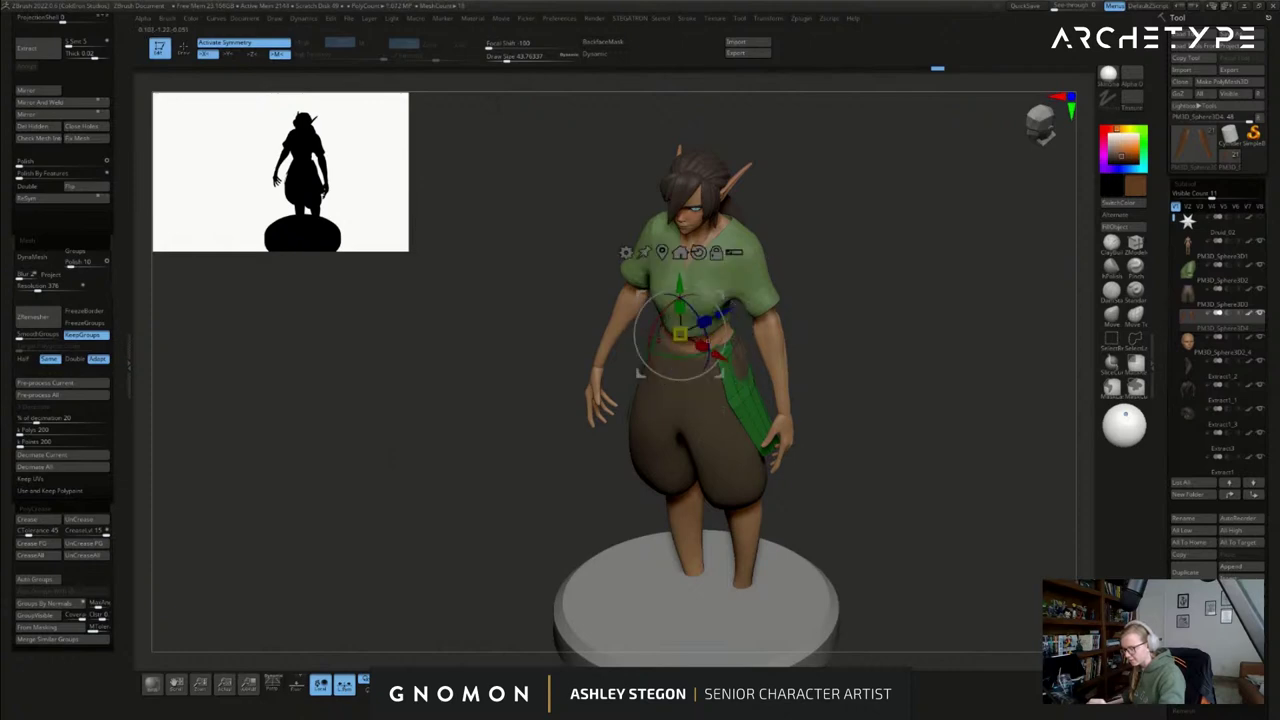
ctrl+right_drag(690, 385, 690, 440)
drag(704, 351, 664, 338)
alt+click(724, 338)
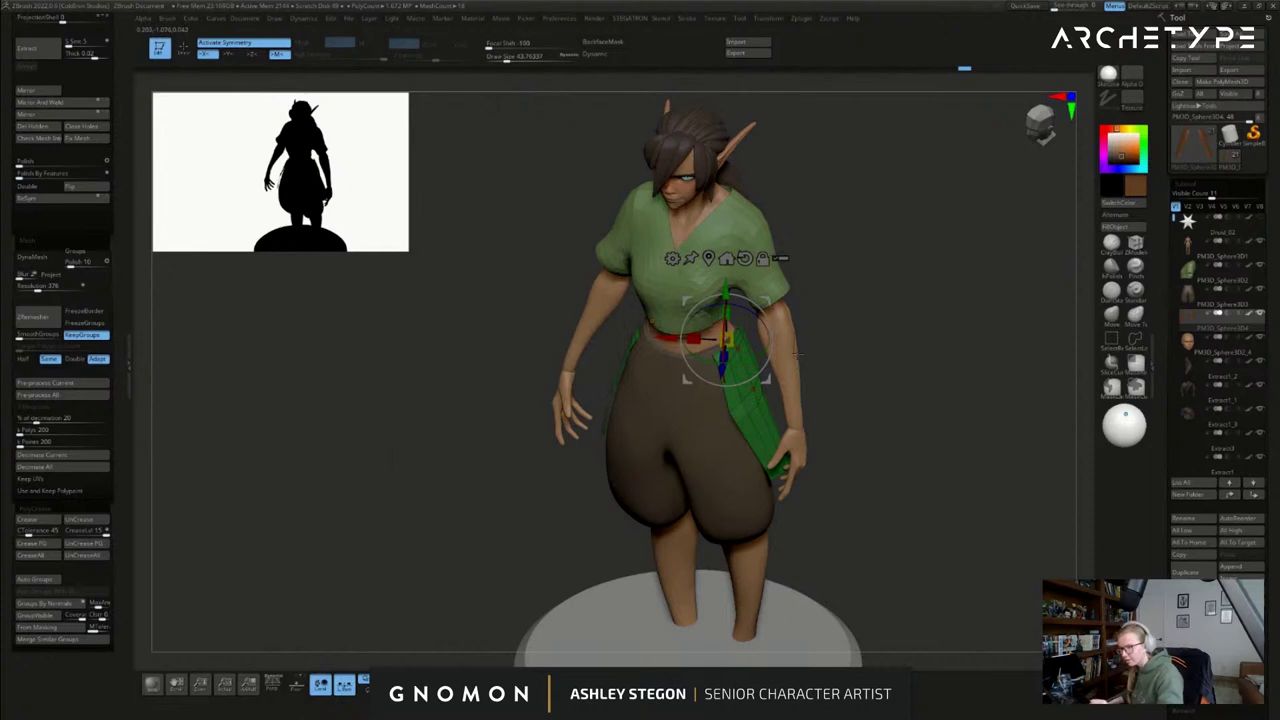
drag(832, 378, 828, 312)
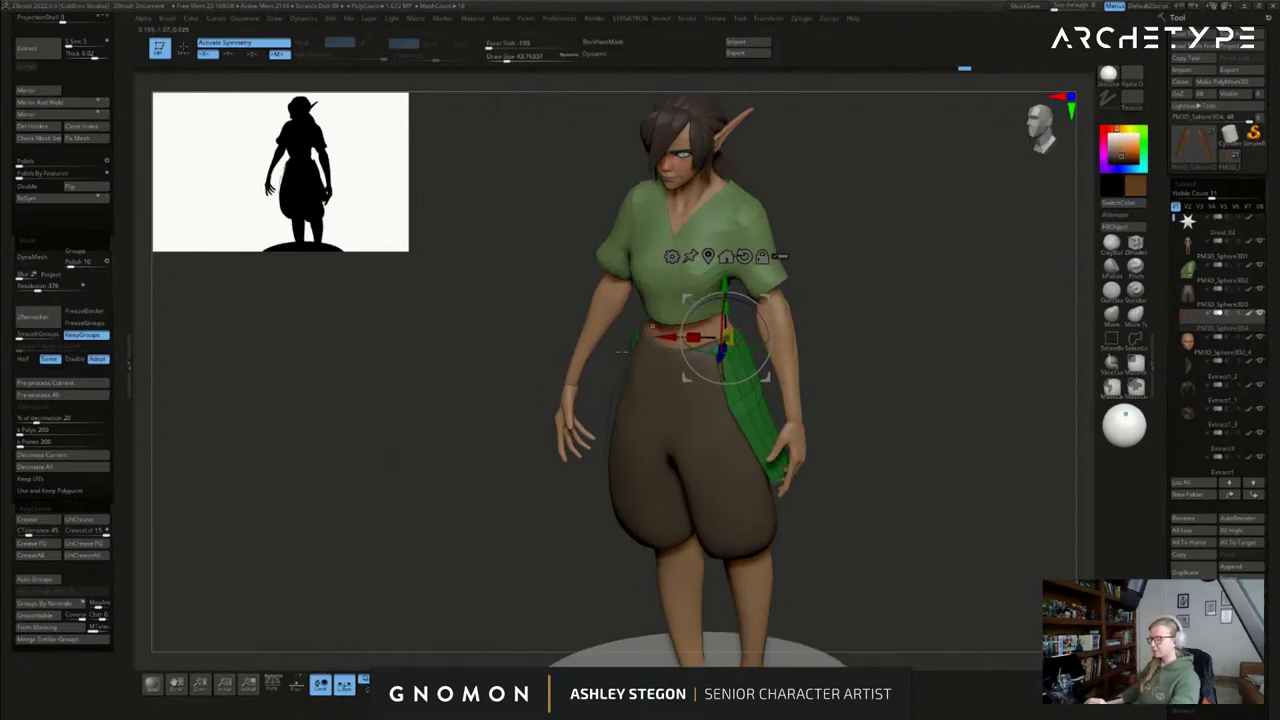
shift+right_drag(789, 411, 780, 368)
key(q)
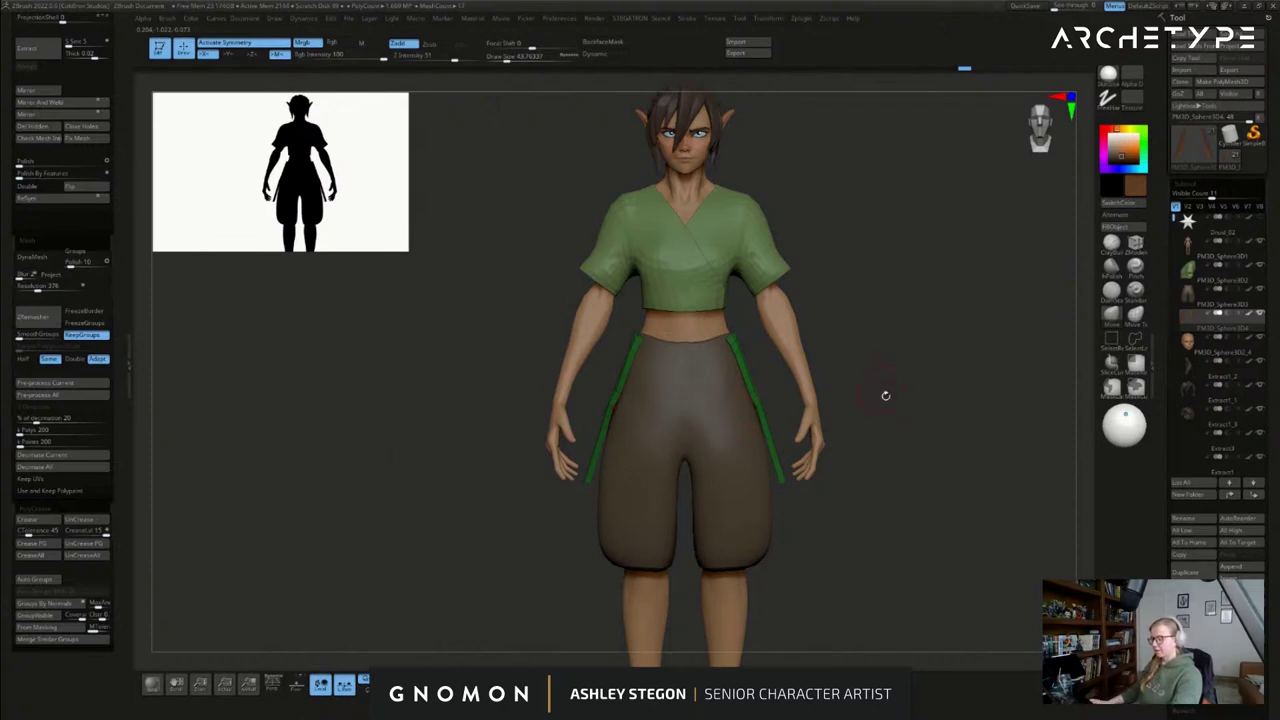
- Toggle dynamic subdivision and the wireframe to compare the hip panels' smoothed and low-poly shapes
key(shift+f)
key(shift+f)
mouse_move(906, 520)
mouse_down()
mouse_move(884, 528)
mouse_move(891, 514)
mouse_up()
key(shift+f)
key(shift+f)
key(d)
key(shift+f)
key(shift+f)
key(shift+d)
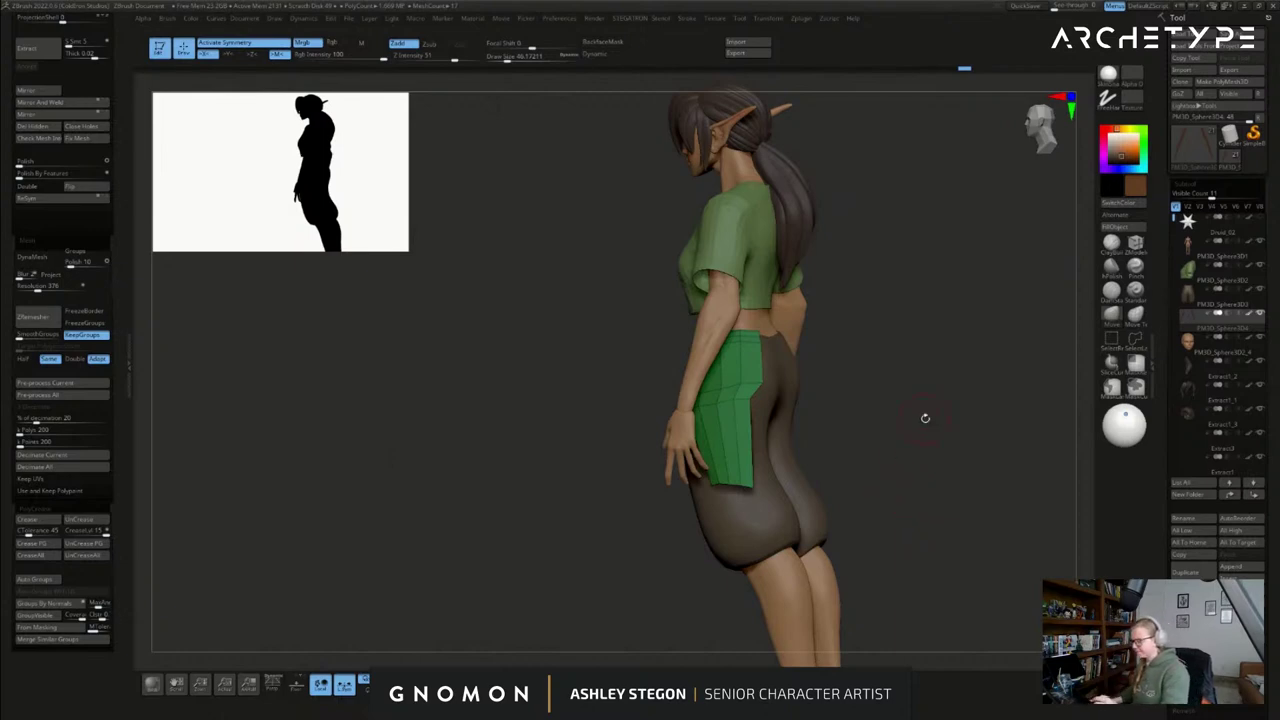
key(s)
drag(243, 523, 229, 506)
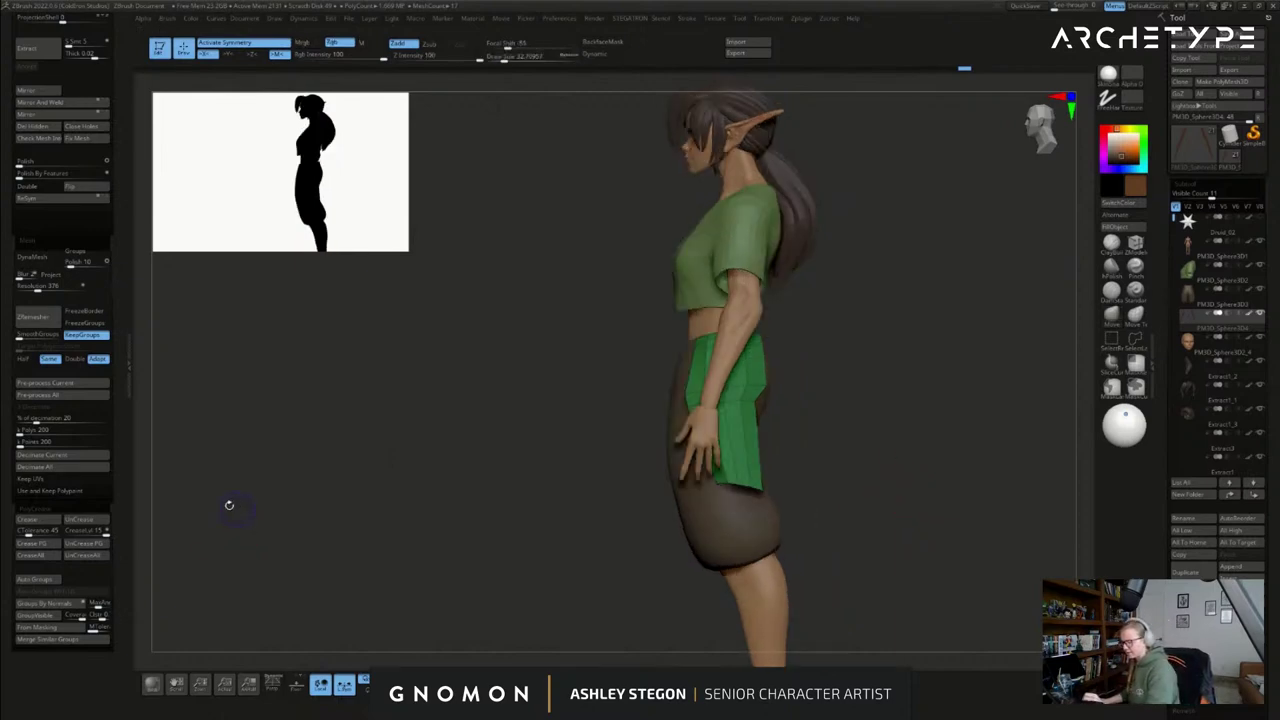
key(d)
key(shift+f)
key(shift+d)
key(shift+f)
- Examine the hip panels' shape from the side, back and front of the character
key(b)
key(z)
key(m)
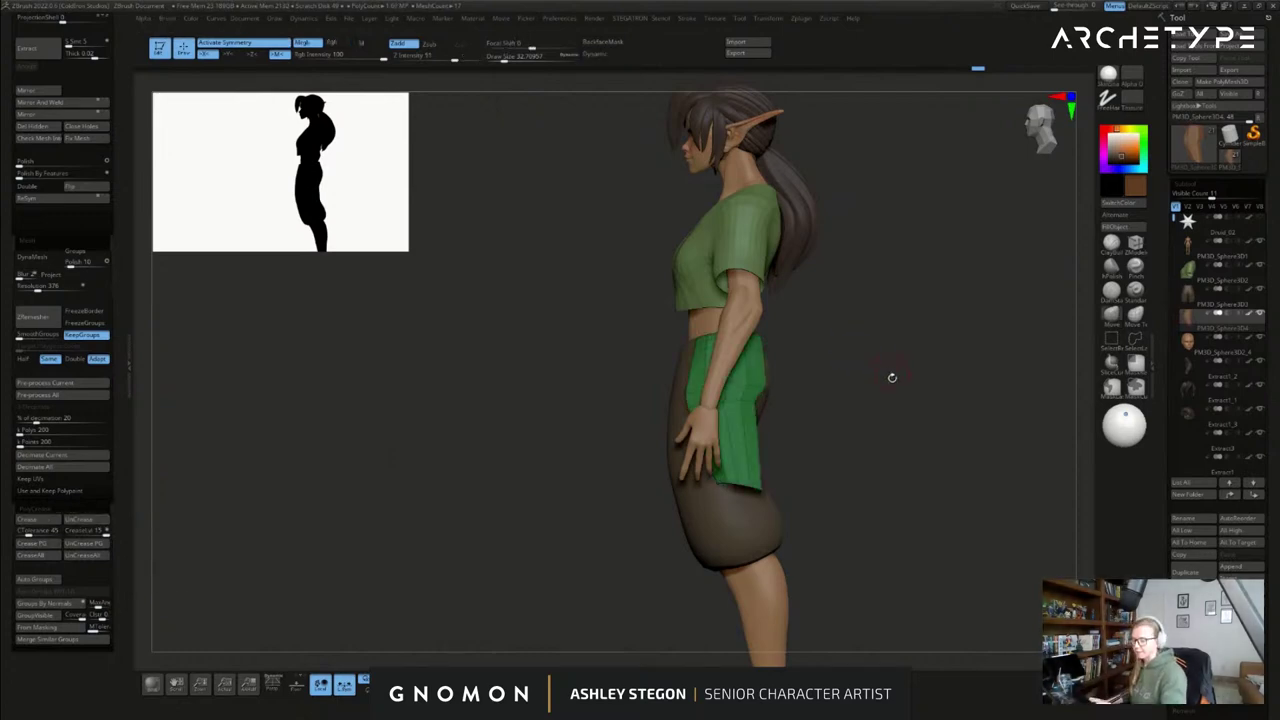
drag(891, 374, 870, 376)
right_drag(869, 376, 863, 389)
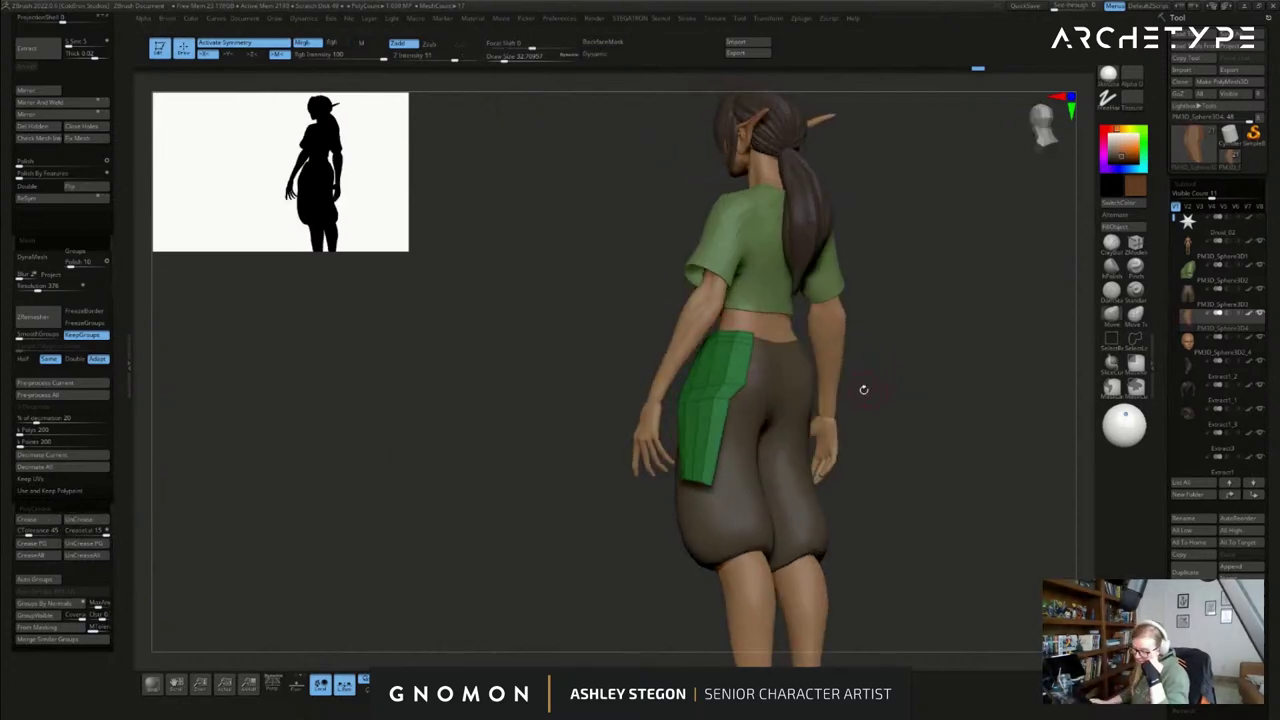
mouse_move(896, 358)
mouse_down()
mouse_move(917, 366)
mouse_move(901, 400)
mouse_move(929, 397)
mouse_move(931, 368)
mouse_move(893, 341)
mouse_up()
click(1112, 244)
key(s)
mouse_move(893, 288)
alt+mouse_down()
mouse_move(910, 405)
mouse_move(974, 311)
alt+mouse_up()
key(s)
key(s)
drag(973, 365, 970, 366)
drag(970, 370, 968, 376)
- Insert a Cylinder3D subtool among the character's costume pieces
key(shift+f)
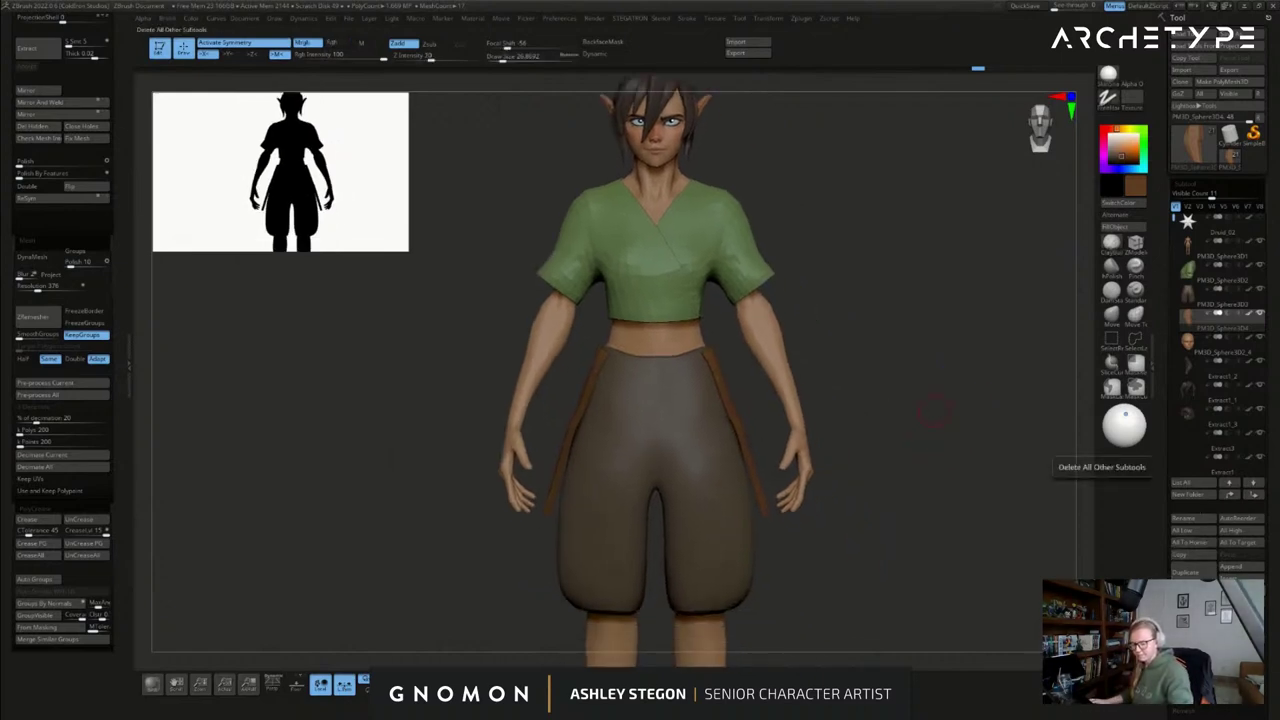
key(shift+f)
key(shift+f)
click(1233, 575)
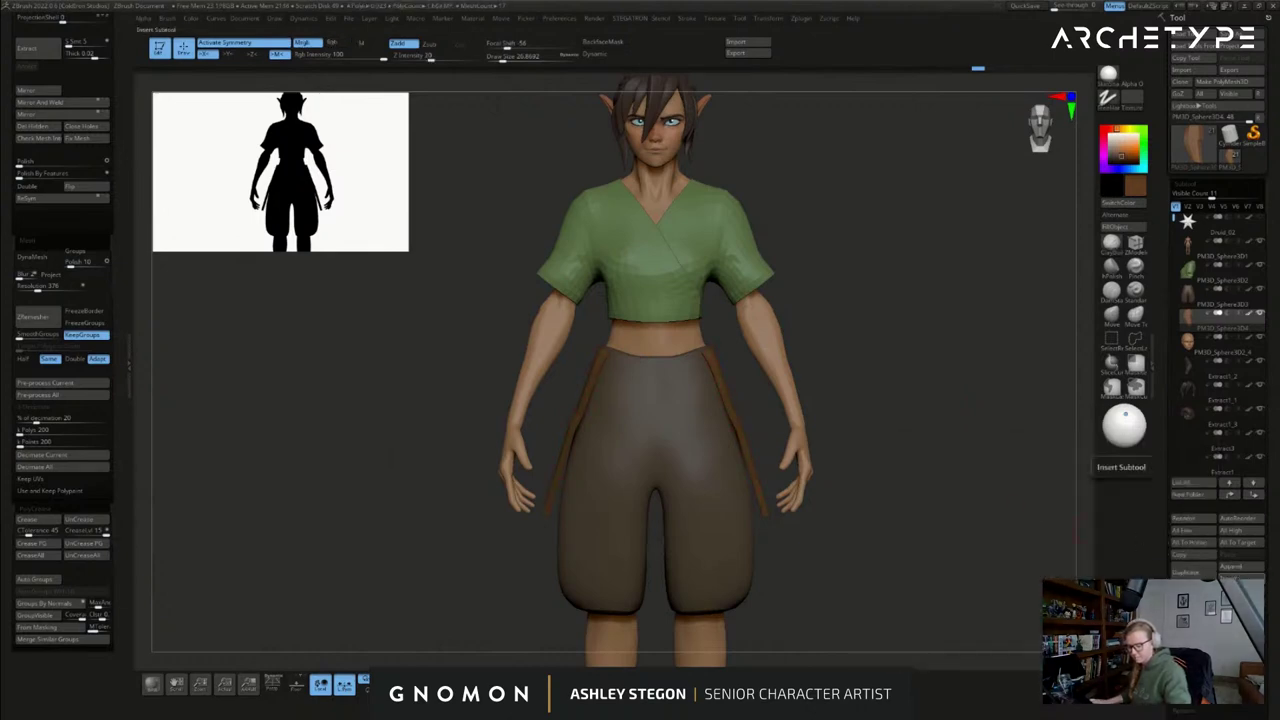
click(1233, 577)
mouse_move(993, 508)
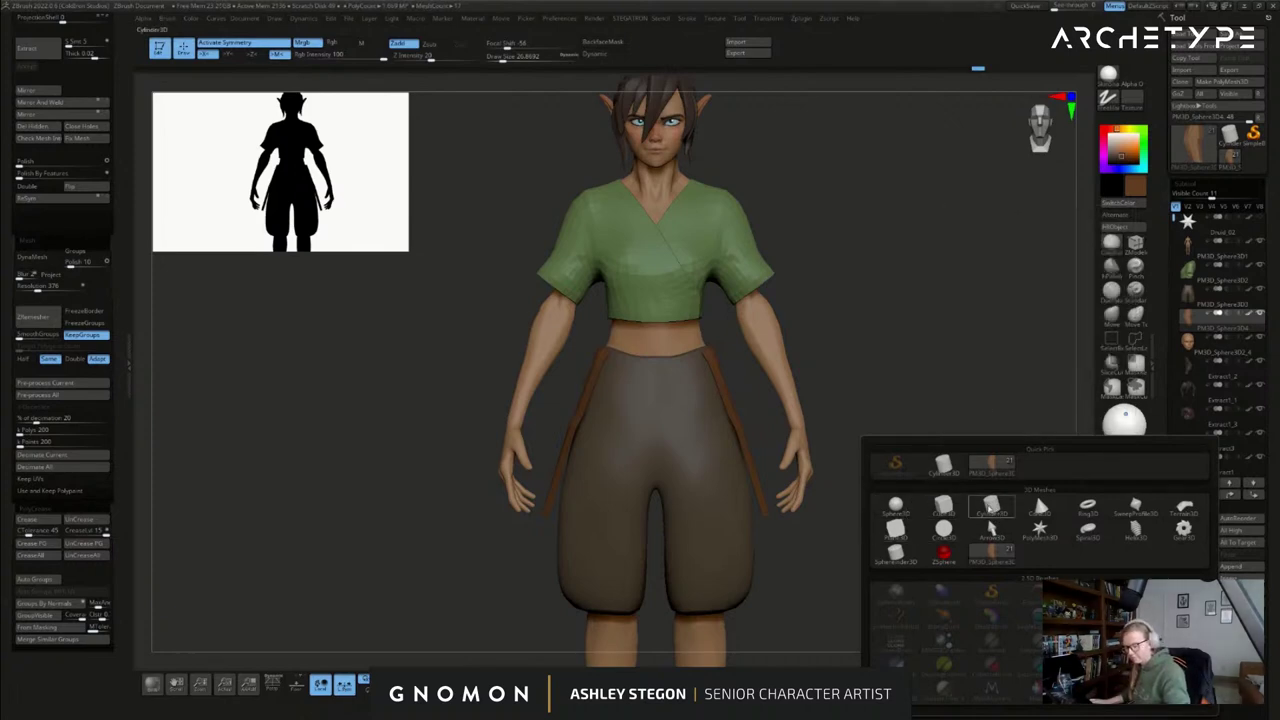
click(985, 507)
ctrl+right_drag(880, 532, 809, 211)
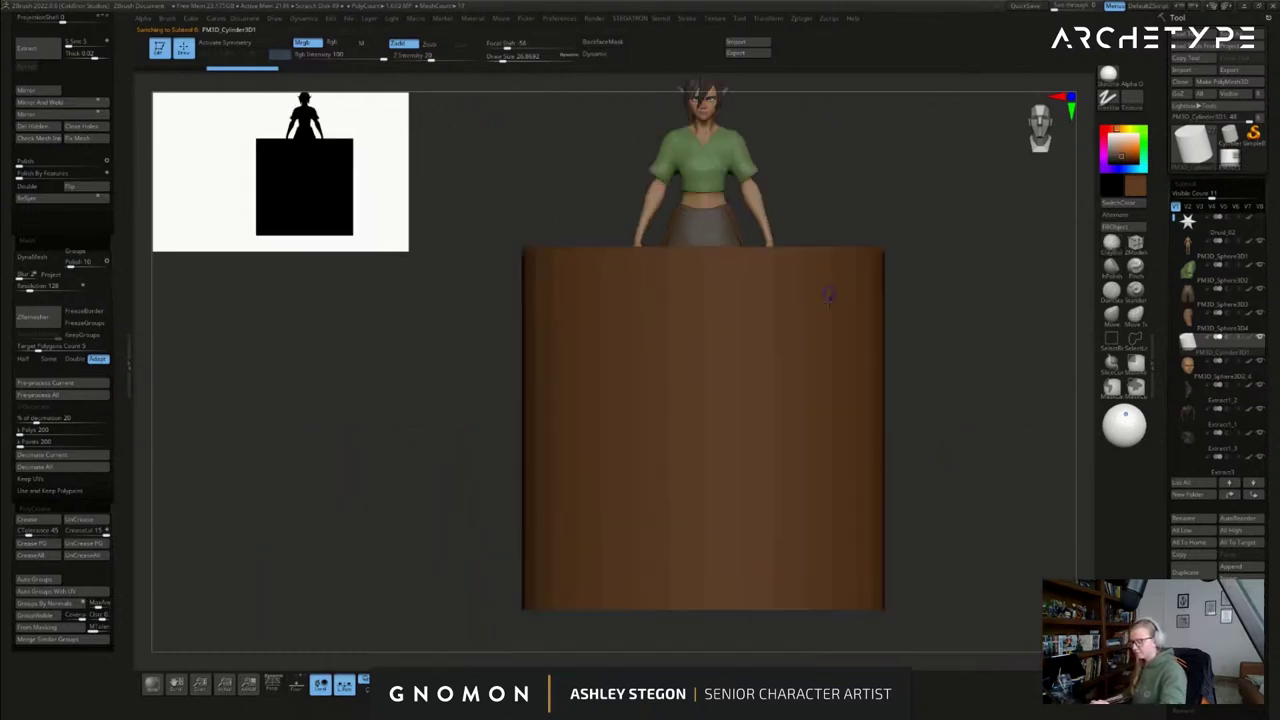
- Load the gizmo's Cylinder 3D primitive on the new cylinder and adjust its segments with the wireframe shown
key(shift+f)
key(w)
click(649, 346)
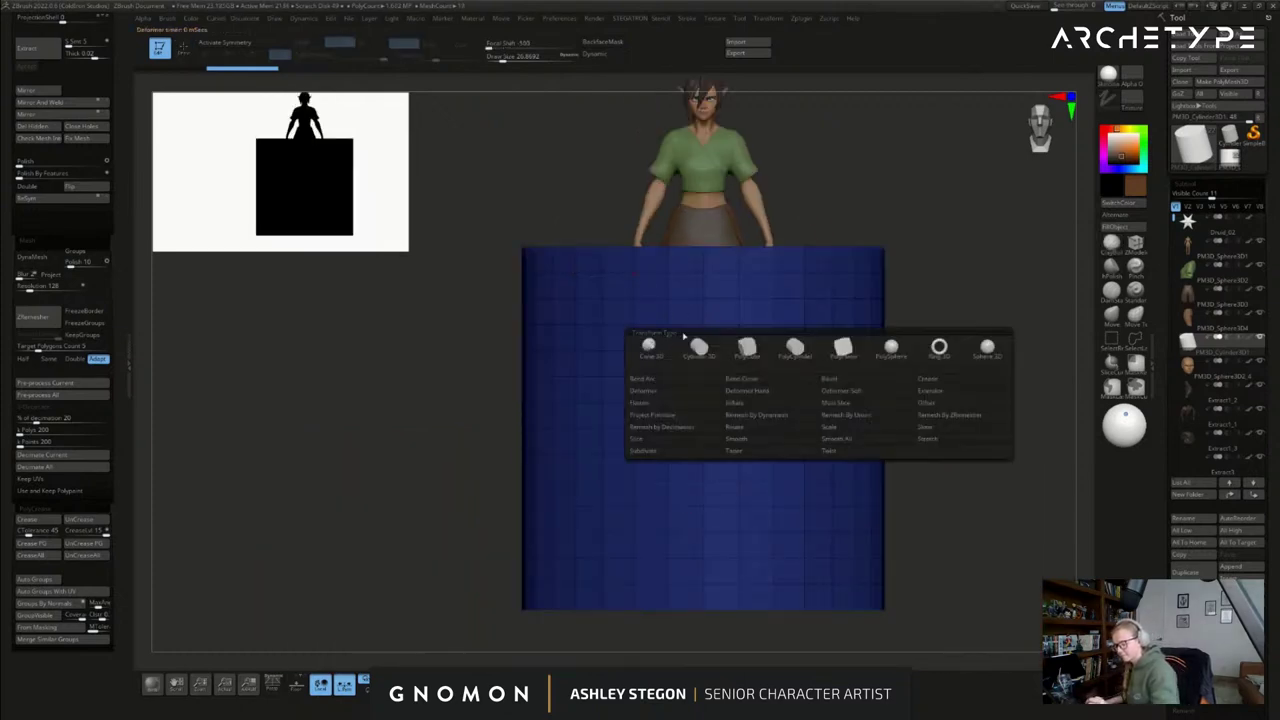
click(716, 353)
right_drag(722, 360, 741, 454)
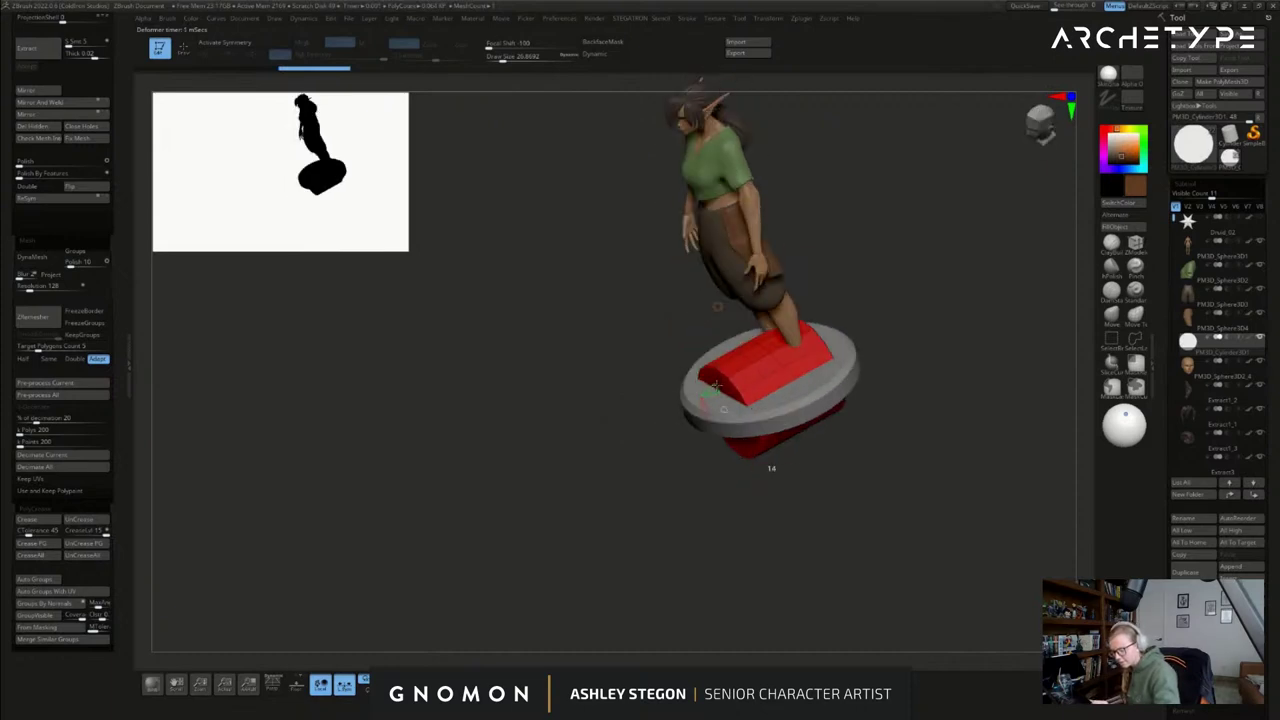
drag(724, 409, 725, 409)
right_drag(722, 390, 794, 374)
alt+right_drag(794, 374, 765, 422)
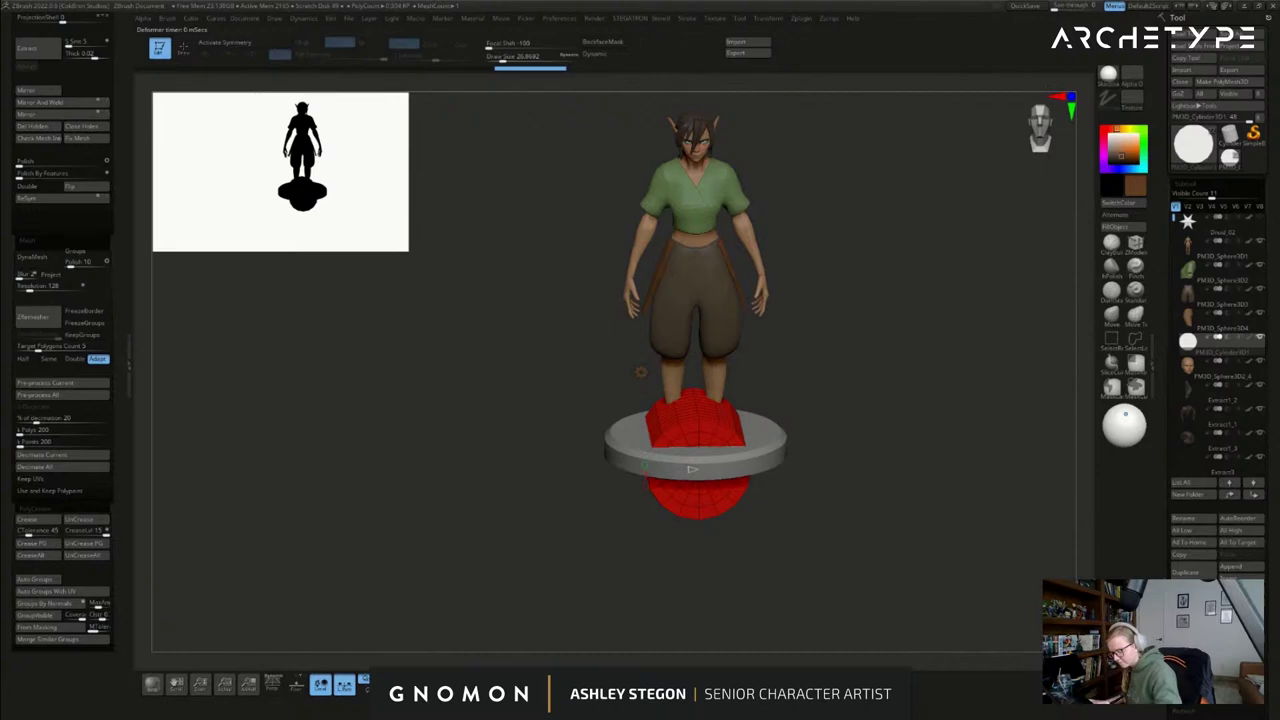
- Isolate the cylinder and load the gizmo's Cylinder 3D primitive on it again
key(alt+s)
ctrl+right_drag(632, 455, 650, 489)
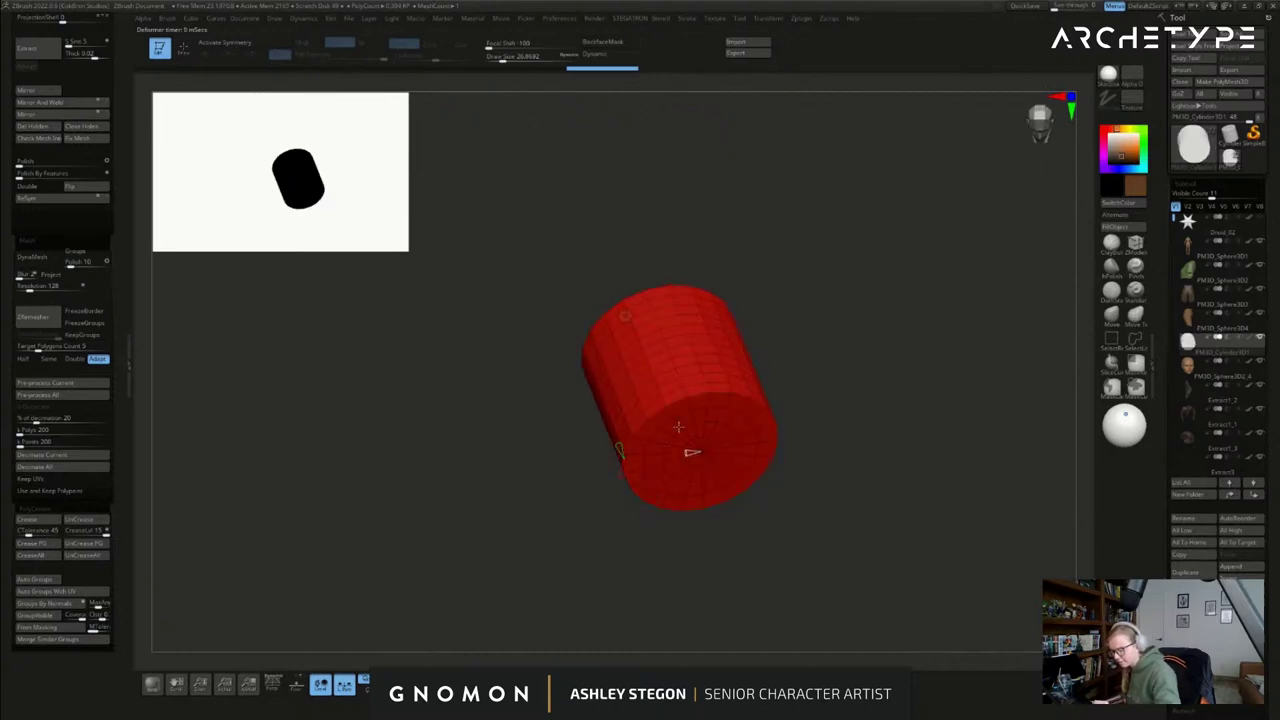
right_drag(661, 429, 687, 467)
drag(697, 447, 692, 448)
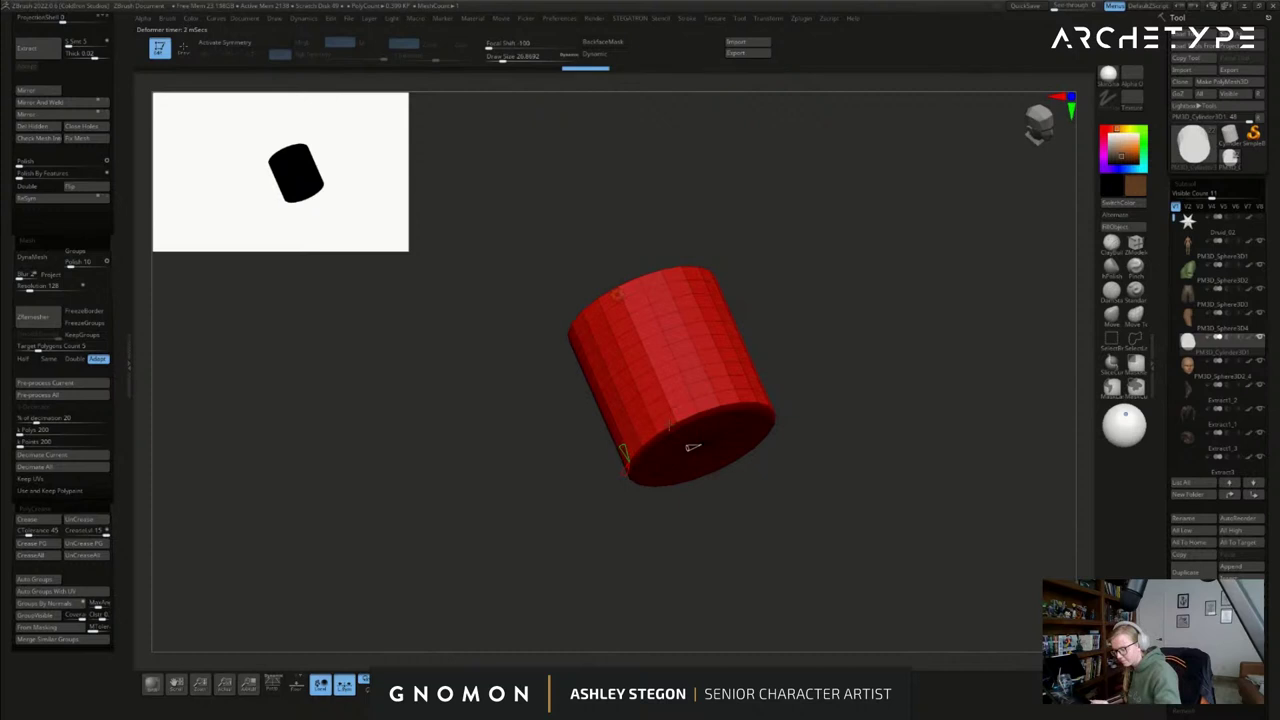
right_drag(692, 448, 682, 424)
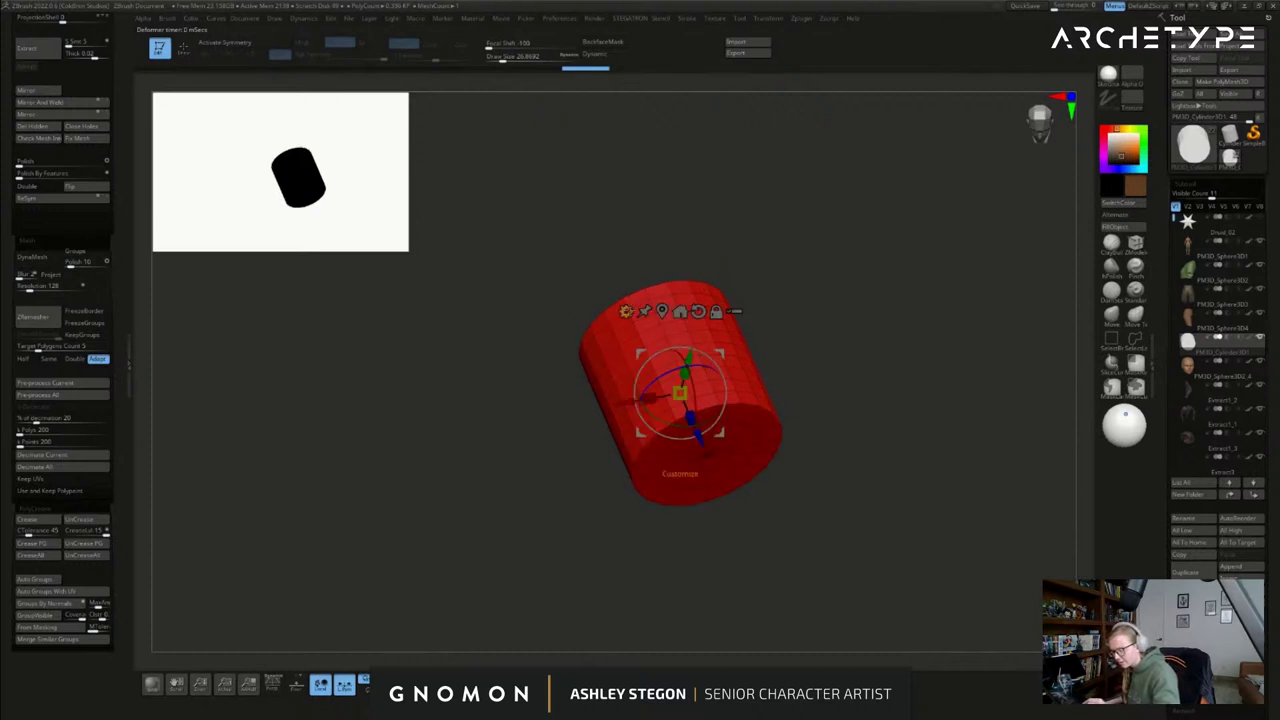
click(626, 311)
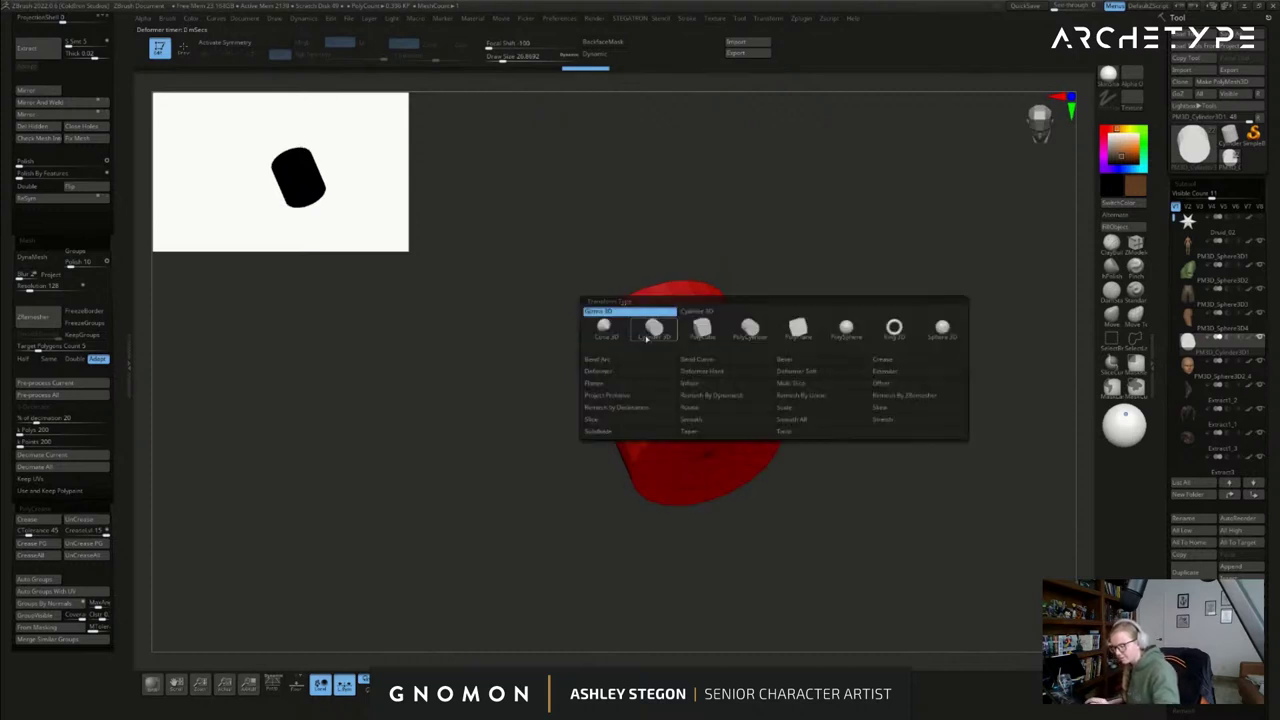
click(656, 330)
right_drag(767, 405, 775, 378)
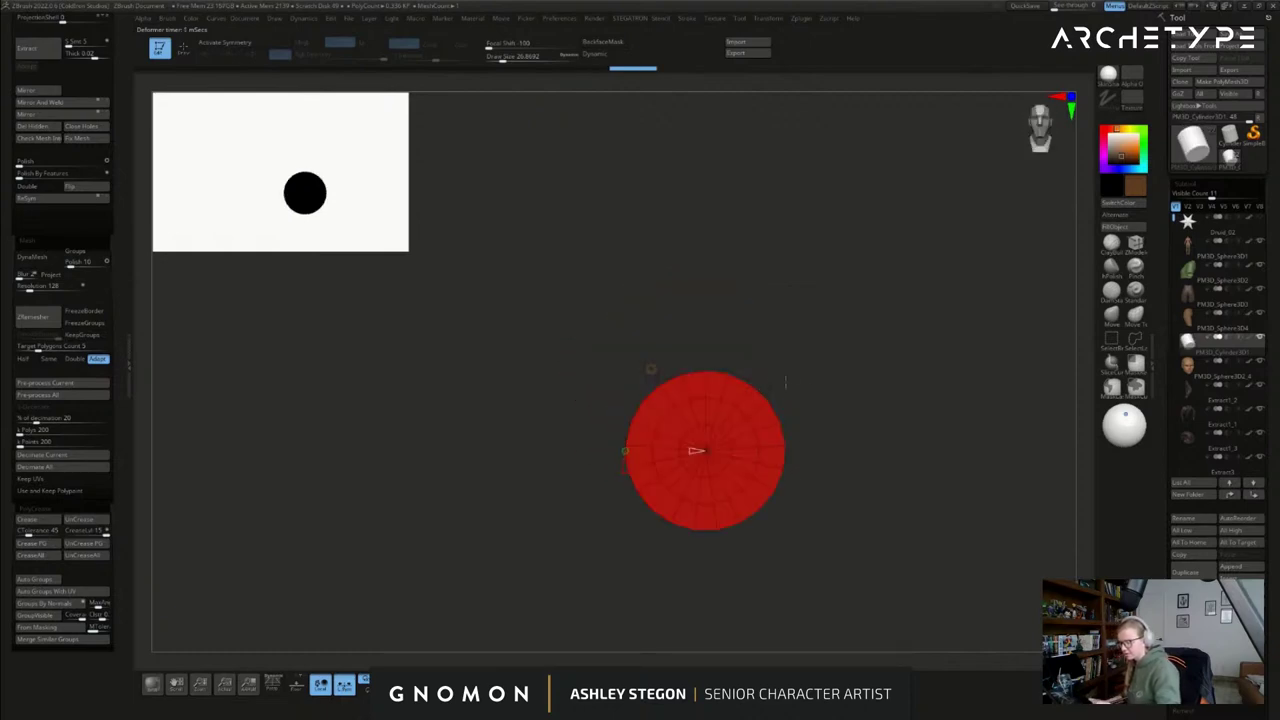
- Increase the parametric cylinder's divisions to a dense grid and leave the gizmo's primitive editing
key(q)
click(488, 684)
click(488, 684)
key(shift+f)
right_drag(674, 541, 711, 606)
key(shift+f)
key(w)
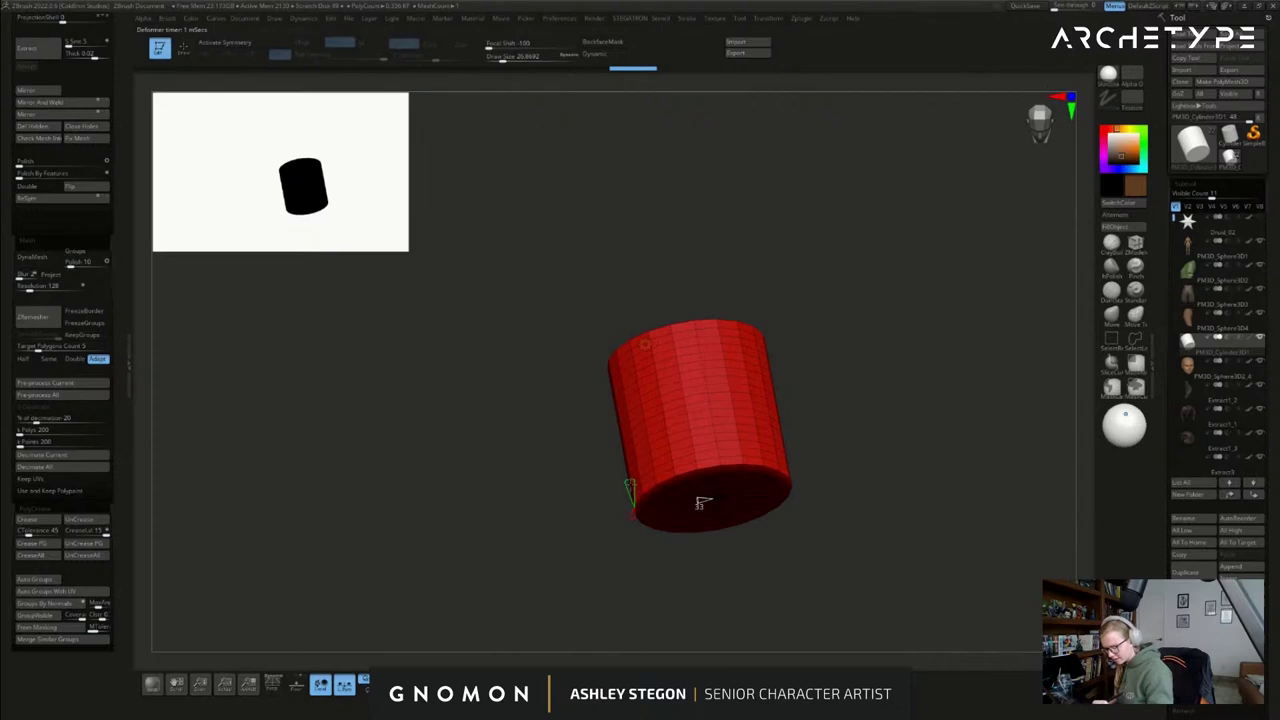
right_drag(662, 521, 677, 505)
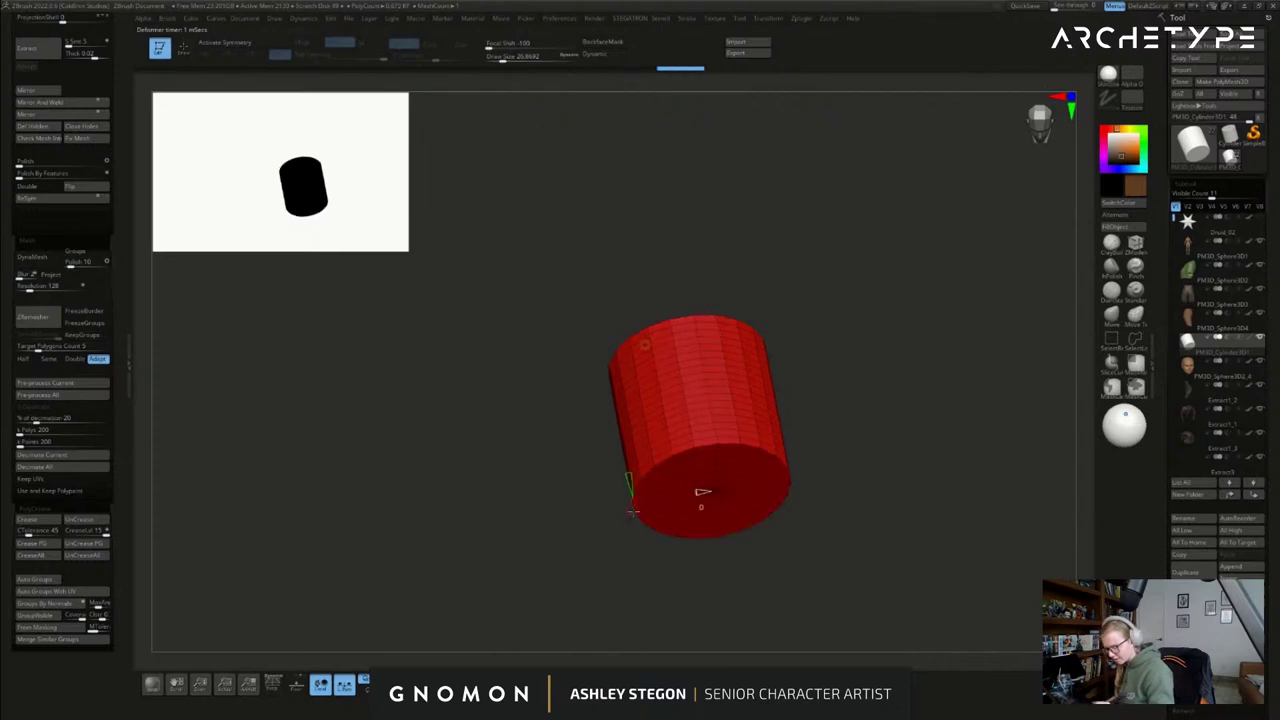
drag(632, 516, 628, 517)
key(q)
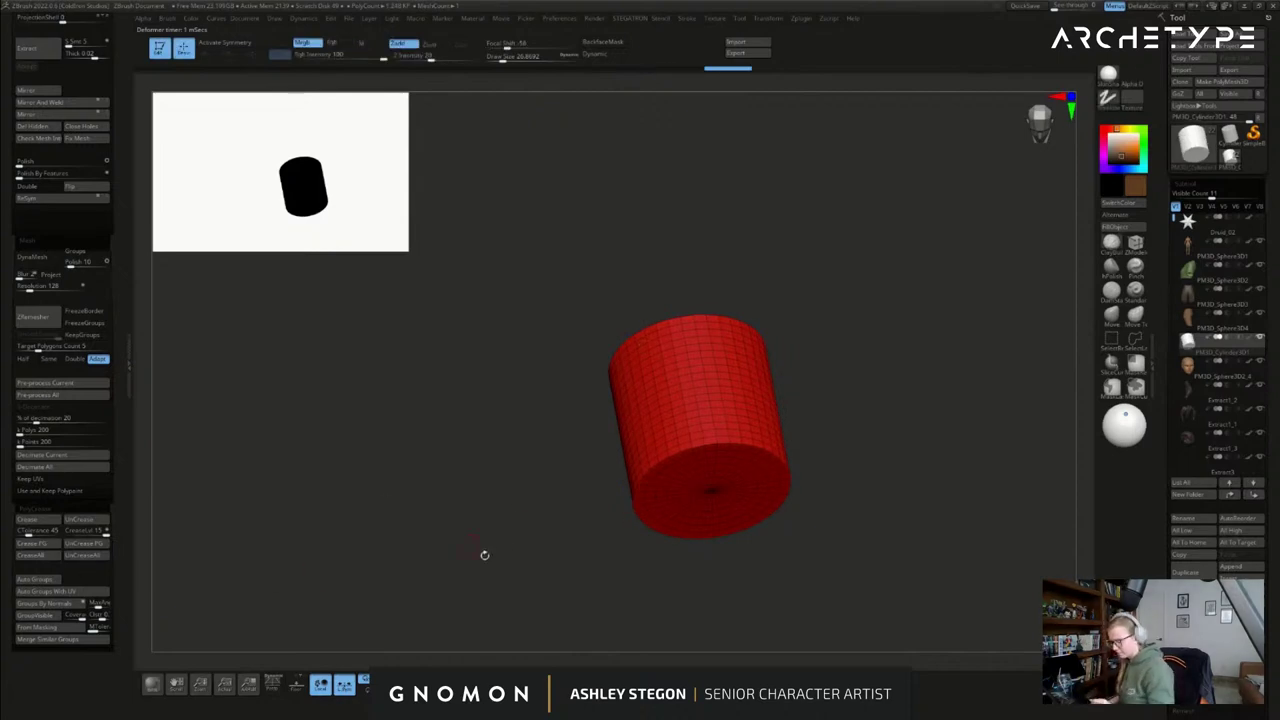
- Give the cylinder's caps and side wall separate polygroups, then delete the caps to leave an open tube
right_drag(472, 547, 482, 533)
click(516, 682)
drag(512, 658, 398, 637)
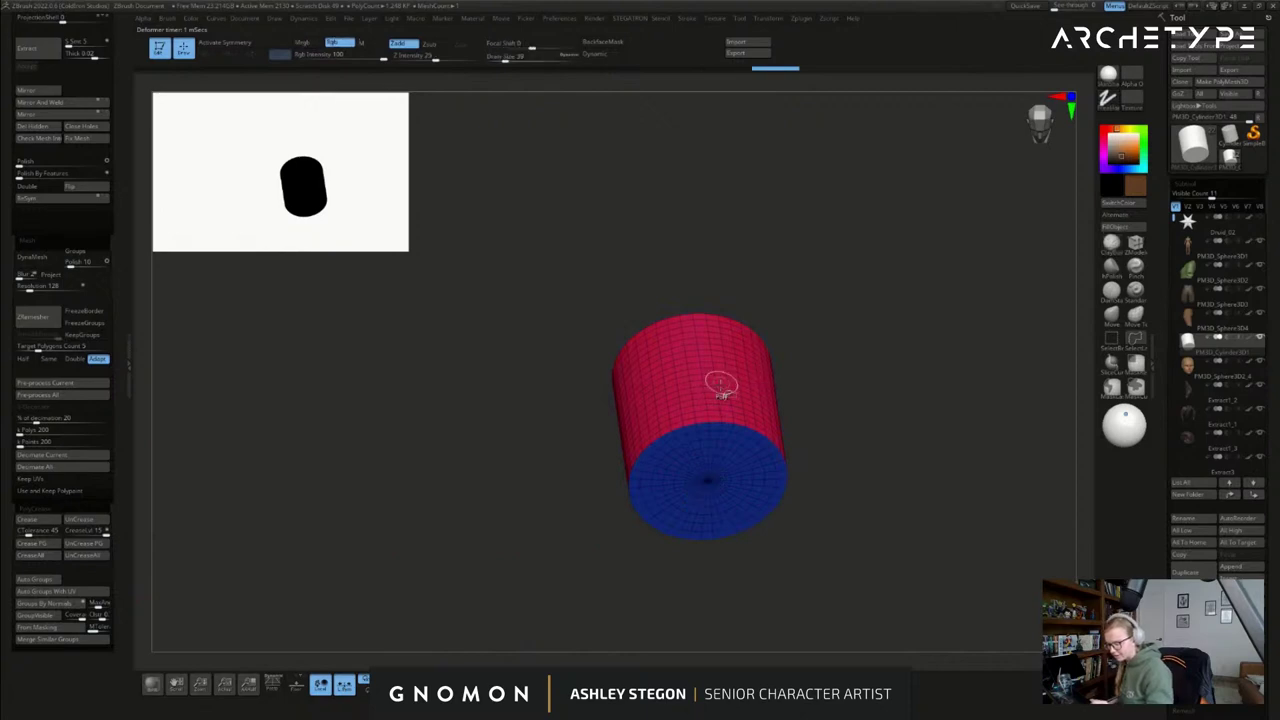
ctrl+shift+click(720, 388)
drag(797, 404, 802, 514)
click(57, 130)
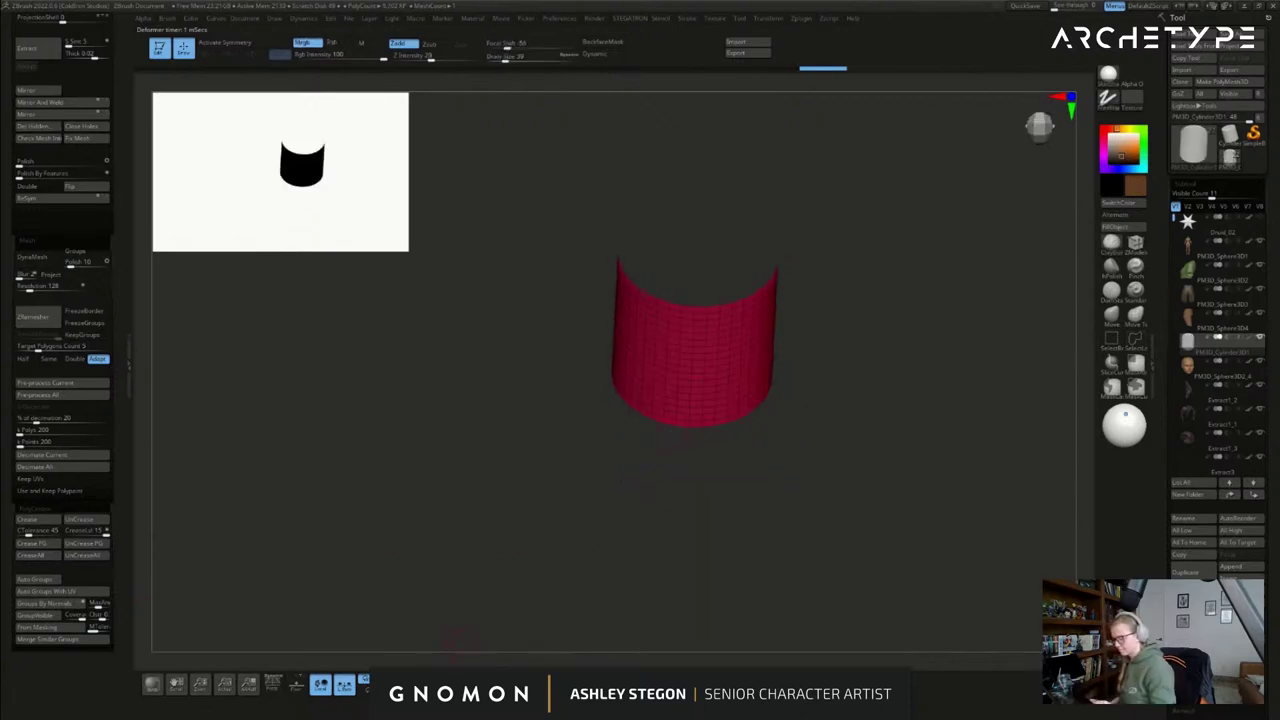
- Bring back the character and move and scale the open tube around the torso, between the chest and the hips
click(492, 684)
shift+drag(862, 560, 830, 410)
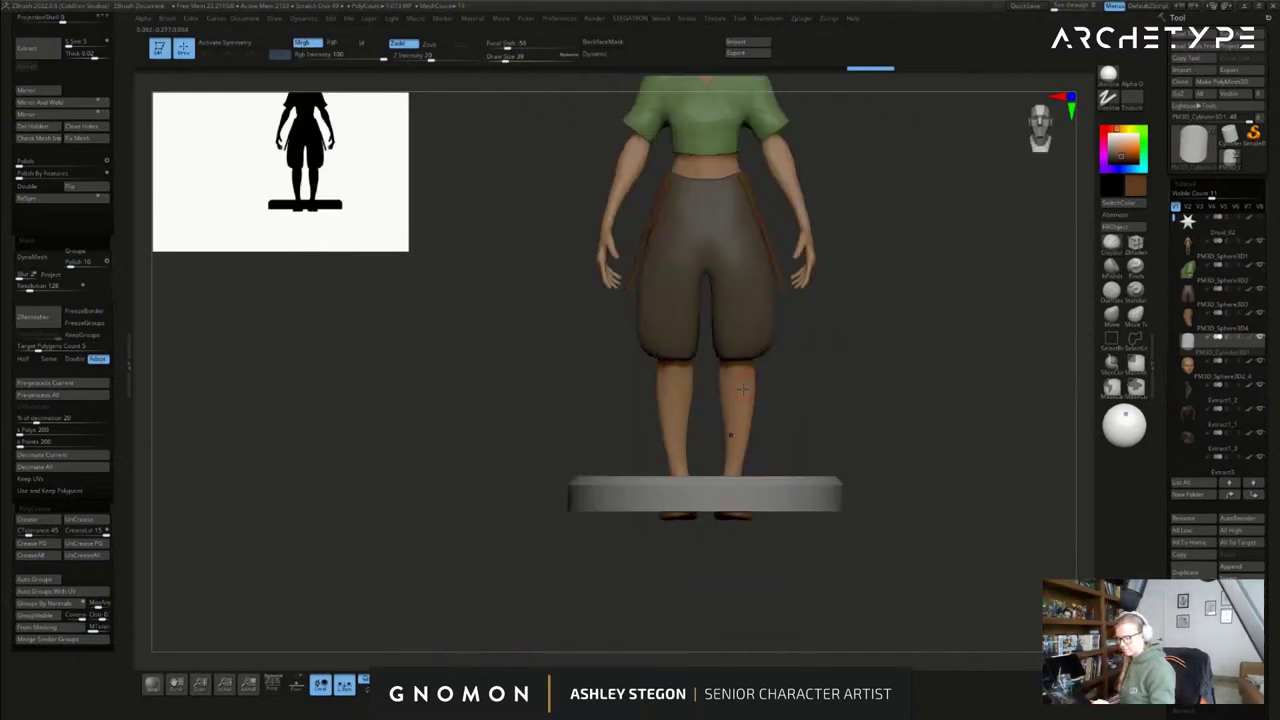
key(w)
drag(705, 478, 720, 226)
alt+drag(860, 330, 862, 480)
mouse_move(862, 480)
mouse_down()
mouse_move(862, 540)
mouse_move(860, 470)
mouse_up()
alt+drag(870, 470, 870, 580)
drag(706, 322, 664, 241)
alt+drag(834, 408, 822, 376)
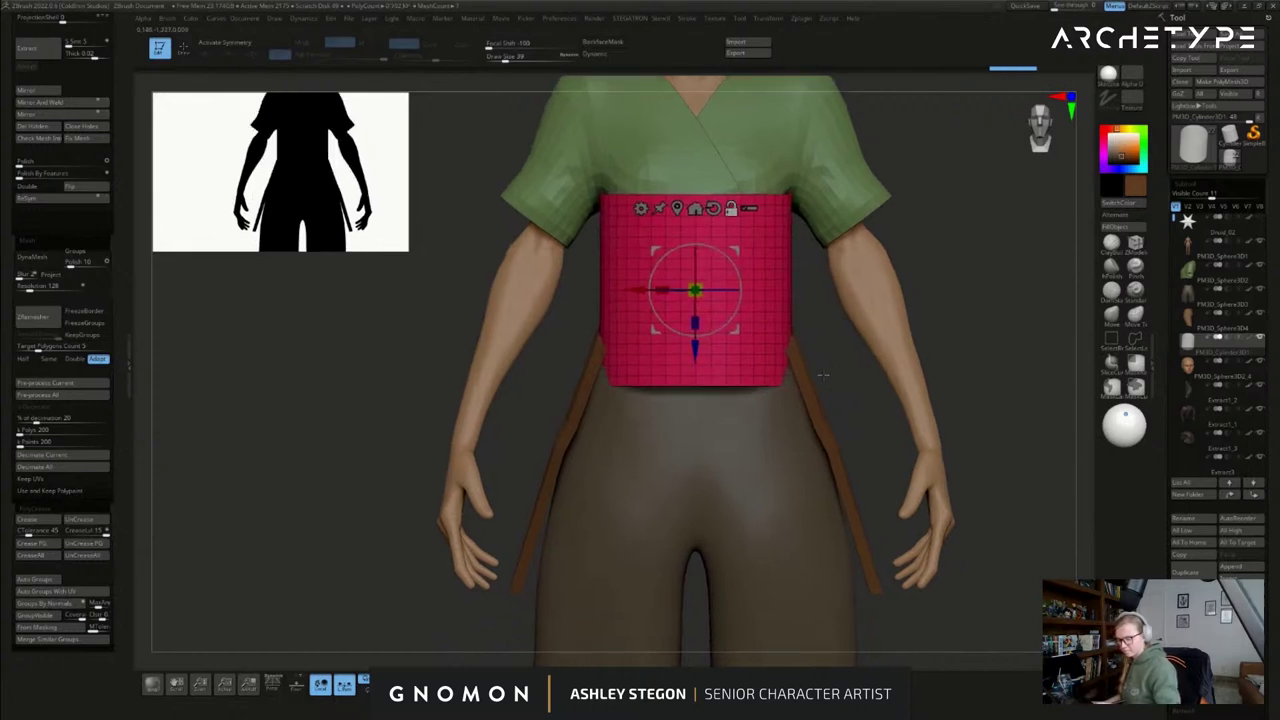
- Show only the base body with the tube and choose the Move brush for shaping it
click(1259, 337)
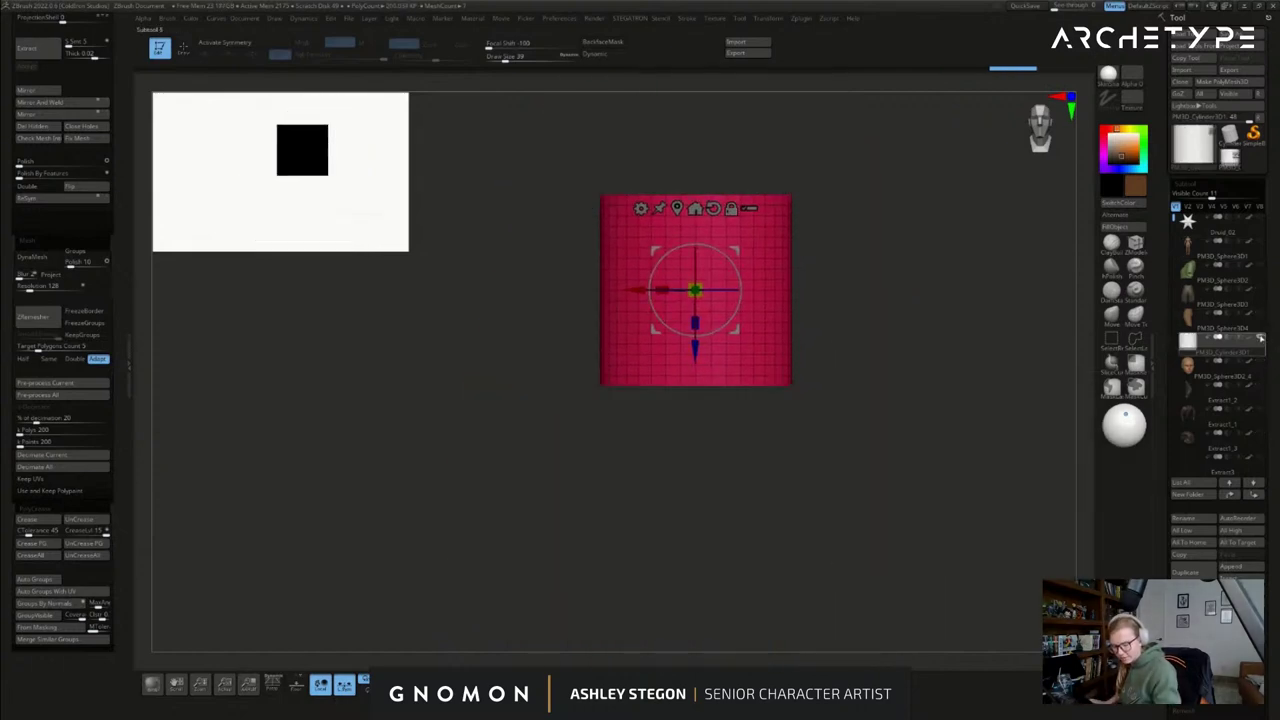
click(1258, 241)
key(q)
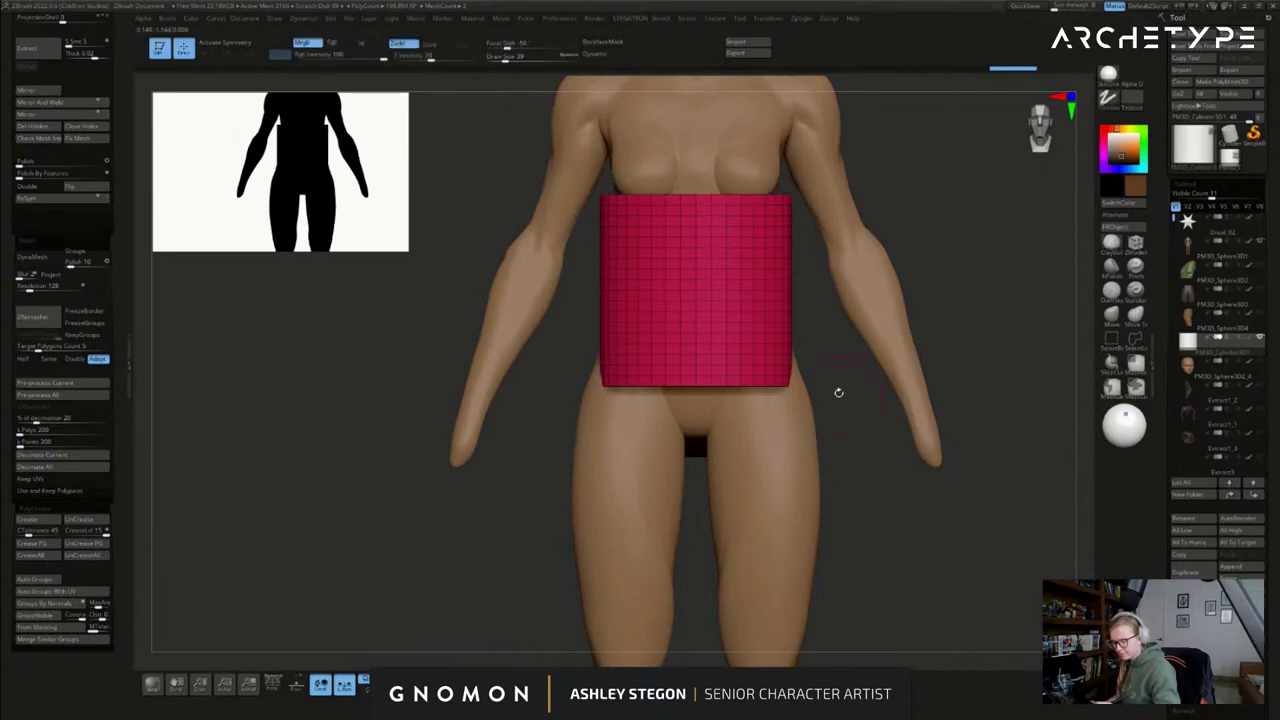
key(s)
drag(775, 374, 885, 376)
click(1111, 316)
- Fit the tube around the midriff with a large symmetrical Move brush, shaping its outline to the waist
drag(802, 360, 824, 358)
mouse_move(985, 375)
mouse_down()
mouse_move(860, 368)
mouse_move(878, 360)
mouse_move(894, 376)
mouse_up()
drag(888, 202, 916, 178)
mouse_move(645, 240)
mouse_down()
mouse_move(729, 243)
mouse_move(763, 226)
mouse_up()
key(s)
key(s)
drag(742, 350, 749, 369)
drag(975, 336, 845, 332)
drag(948, 364, 944, 357)
mouse_move(640, 335)
mouse_down()
mouse_move(948, 333)
mouse_move(921, 342)
mouse_move(900, 311)
mouse_up()
- Refine the tube's outline around the torso with different Move brush sizes, undoing the last stroke
key(s)
key(s)
drag(909, 369, 910, 360)
drag(830, 375, 830, 364)
key(s)
drag(929, 373, 937, 373)
mouse_move(910, 362)
mouse_down()
mouse_move(904, 318)
mouse_move(858, 310)
mouse_move(897, 336)
mouse_up()
key(ctrl+z)
key(s)
drag(975, 350, 924, 343)
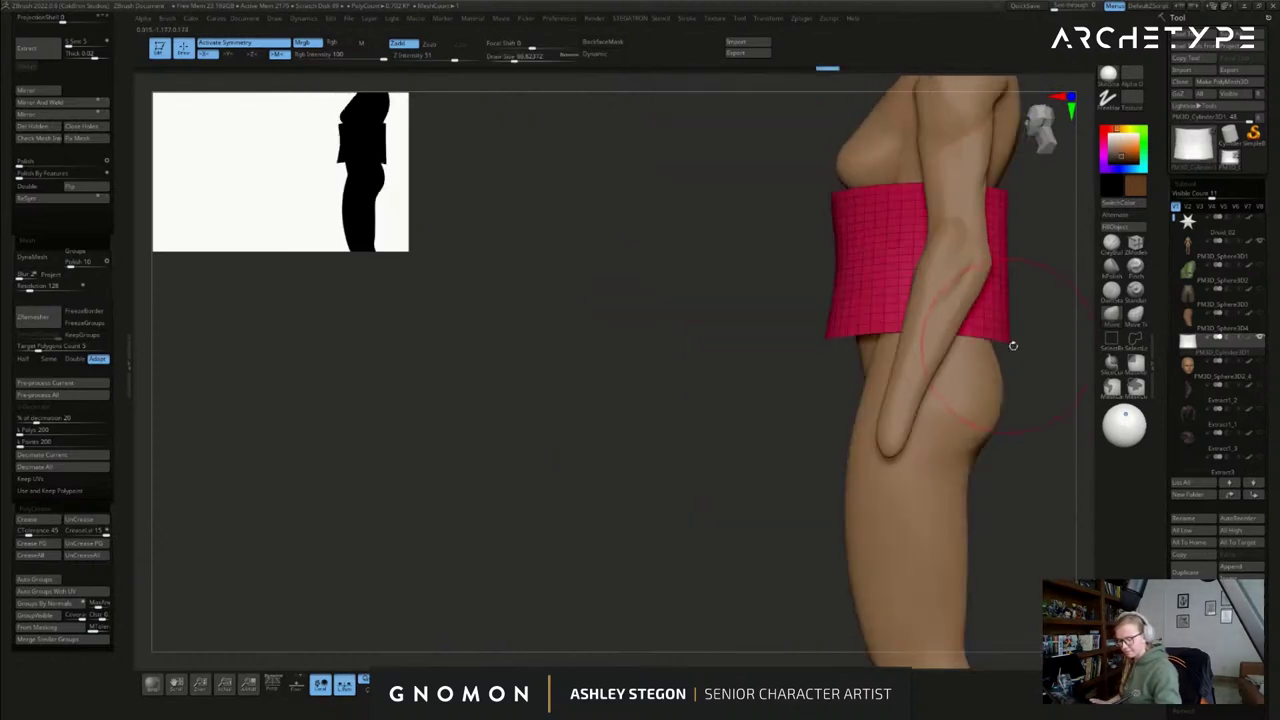
- Shape the tube's front and back in side view, drawing the middle in and flaring the lower back edge
drag(1001, 327, 1016, 325)
key(s)
drag(1007, 279, 994, 277)
drag(835, 260, 844, 259)
drag(842, 208, 851, 207)
drag(840, 300, 903, 303)
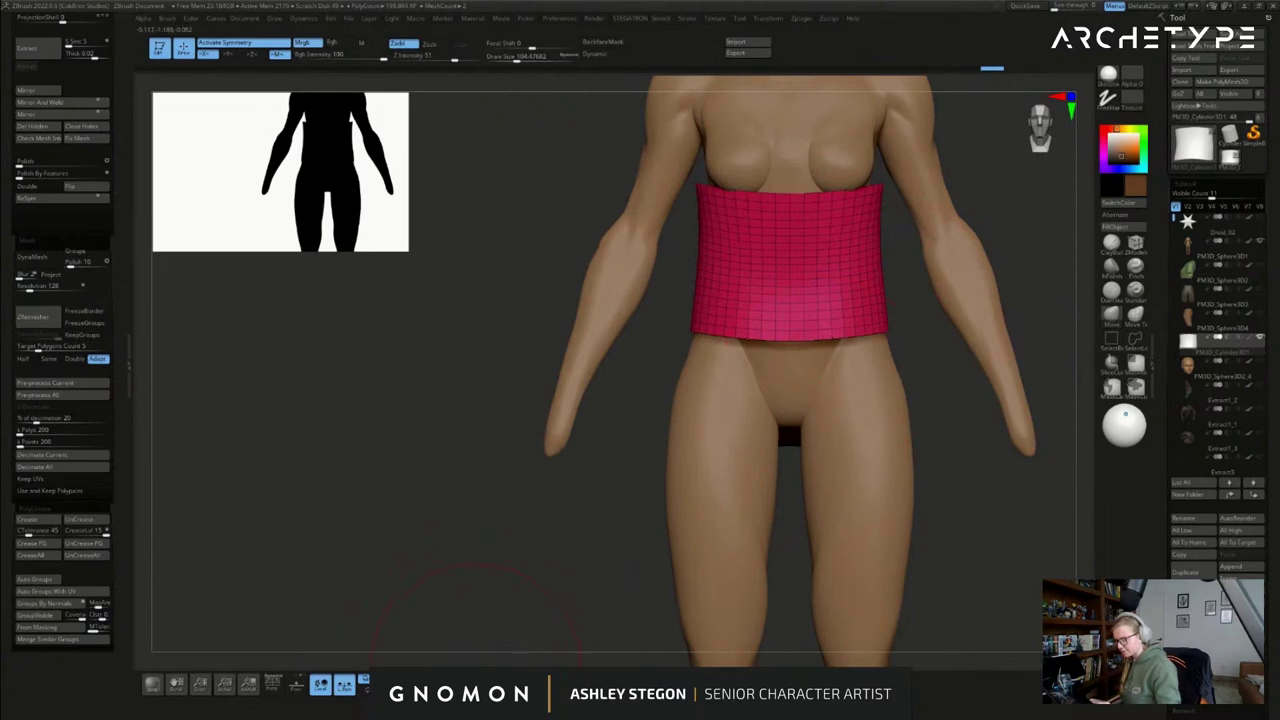
- Isolate the tube, show only its bottom row of polygons and grow the visible area upward by several rows
click(528, 684)
key(s)
drag(823, 428, 813, 428)
alt+drag(842, 432, 752, 453)
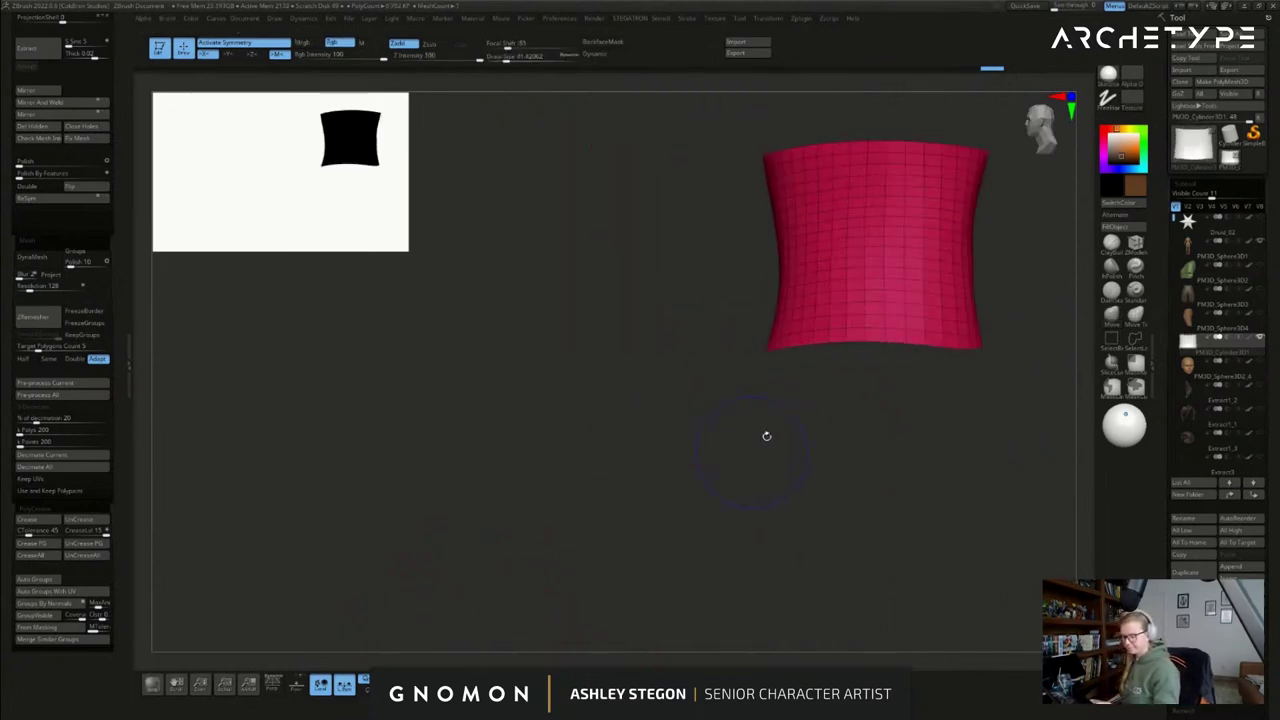
ctrl+shift+click(836, 341)
ctrl+shift+drag(834, 486, 841, 511)
ctrl+click(801, 519)
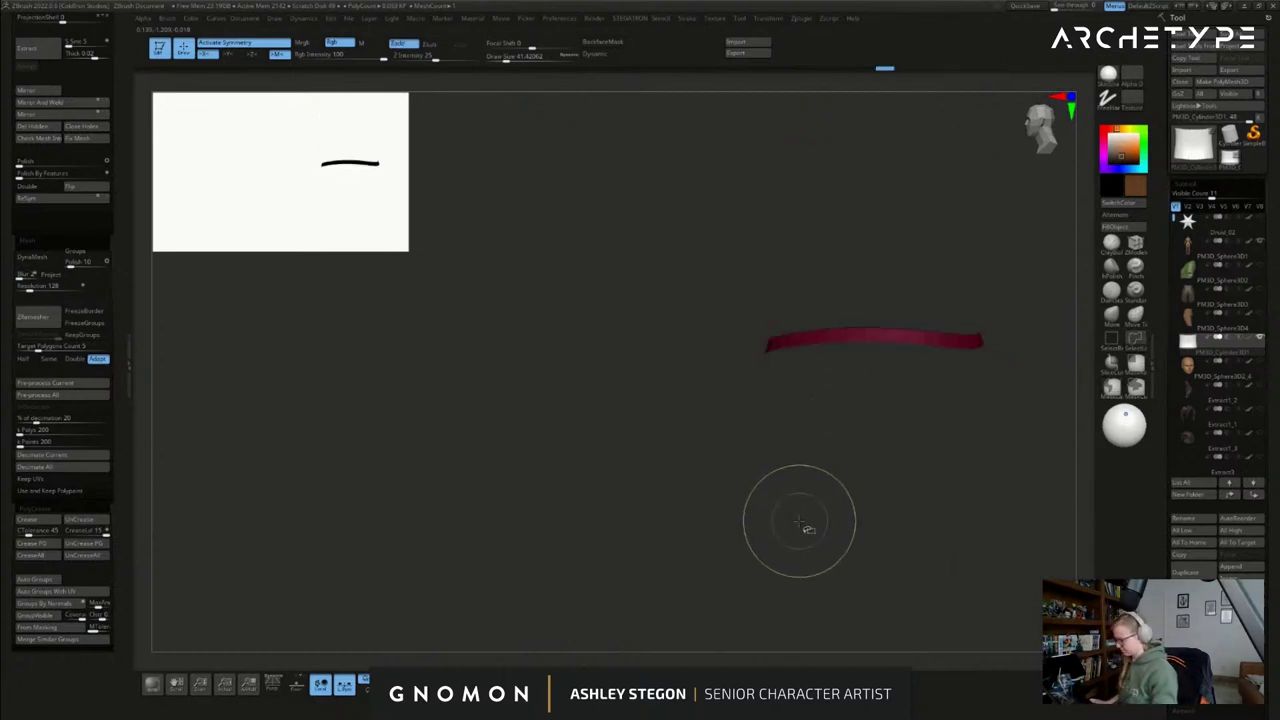
key(ctrl+shift+x)
key(ctrl+shift+x)
key(ctrl+shift+x)
key(ctrl+shift+x)
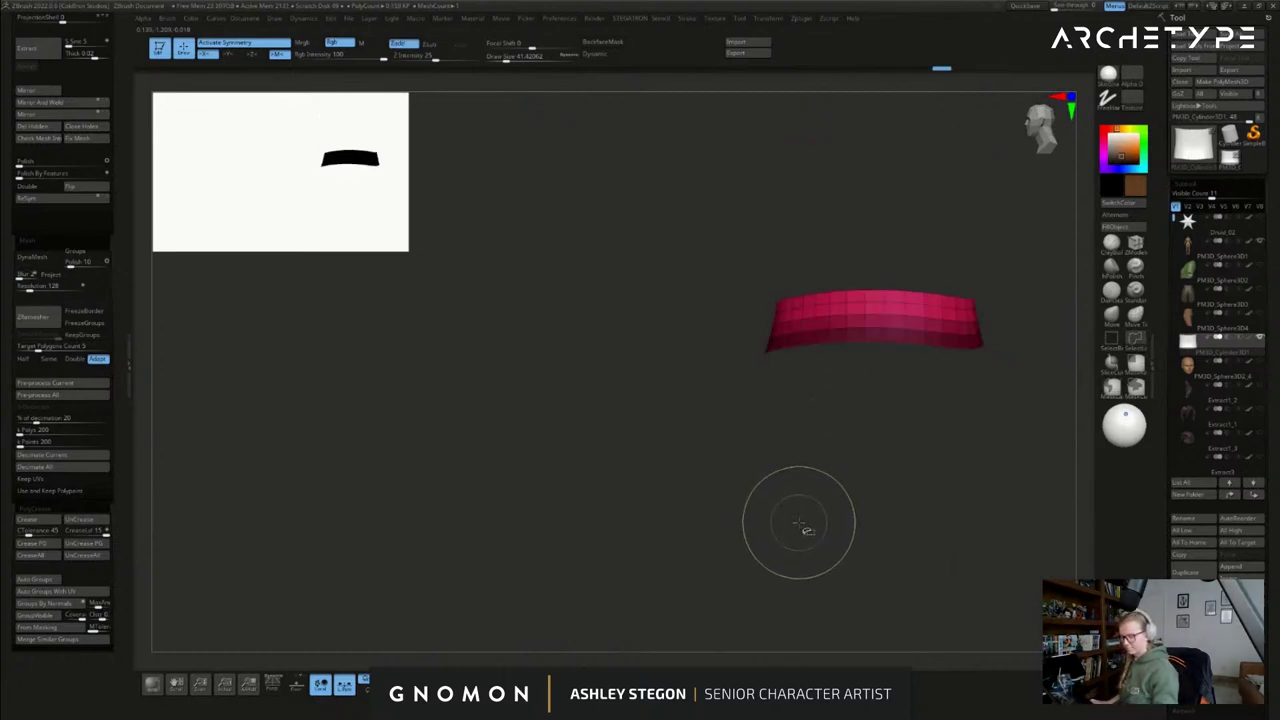
- Mask the tube's lower rows with a soft falloff, then unhide the rest of the tube and the body
ctrl+click(853, 448)
ctrl+click(896, 333)
ctrl+click(896, 333)
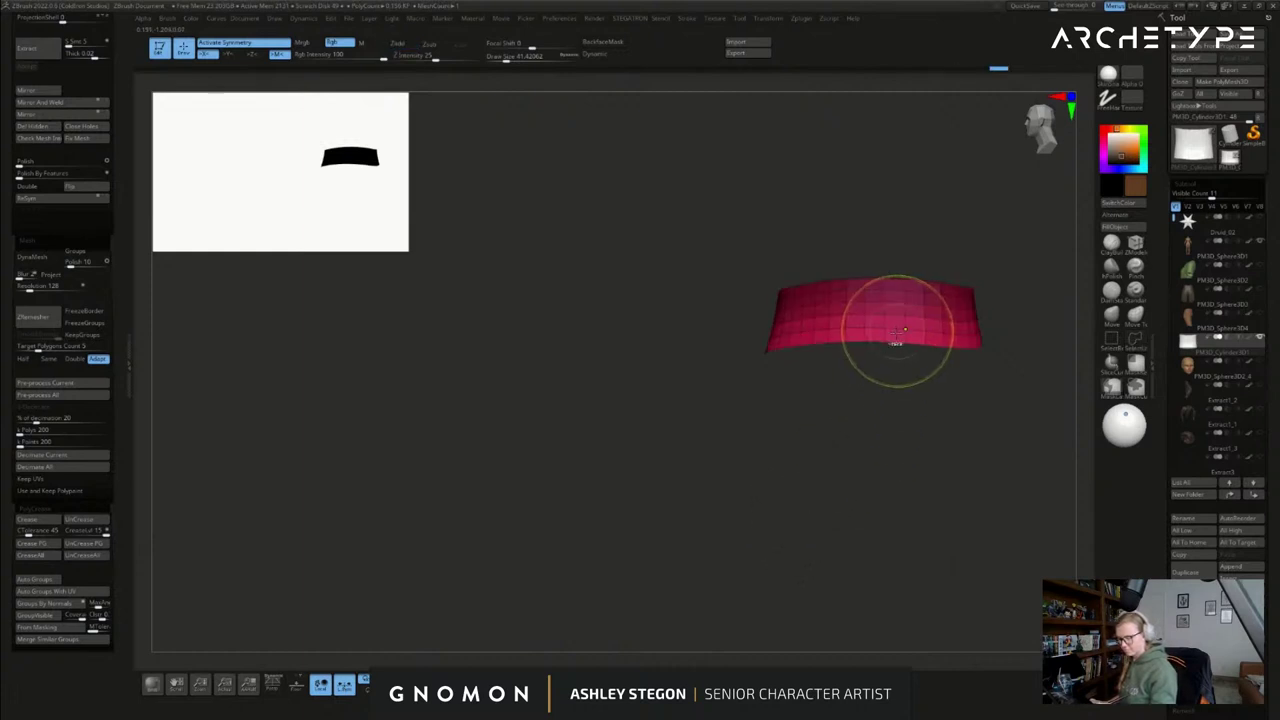
ctrl+shift+click(868, 432)
drag(858, 430, 812, 503)
key(ctrl+z)
ctrl+click(850, 447)
ctrl+shift+click(850, 450)
click(525, 684)
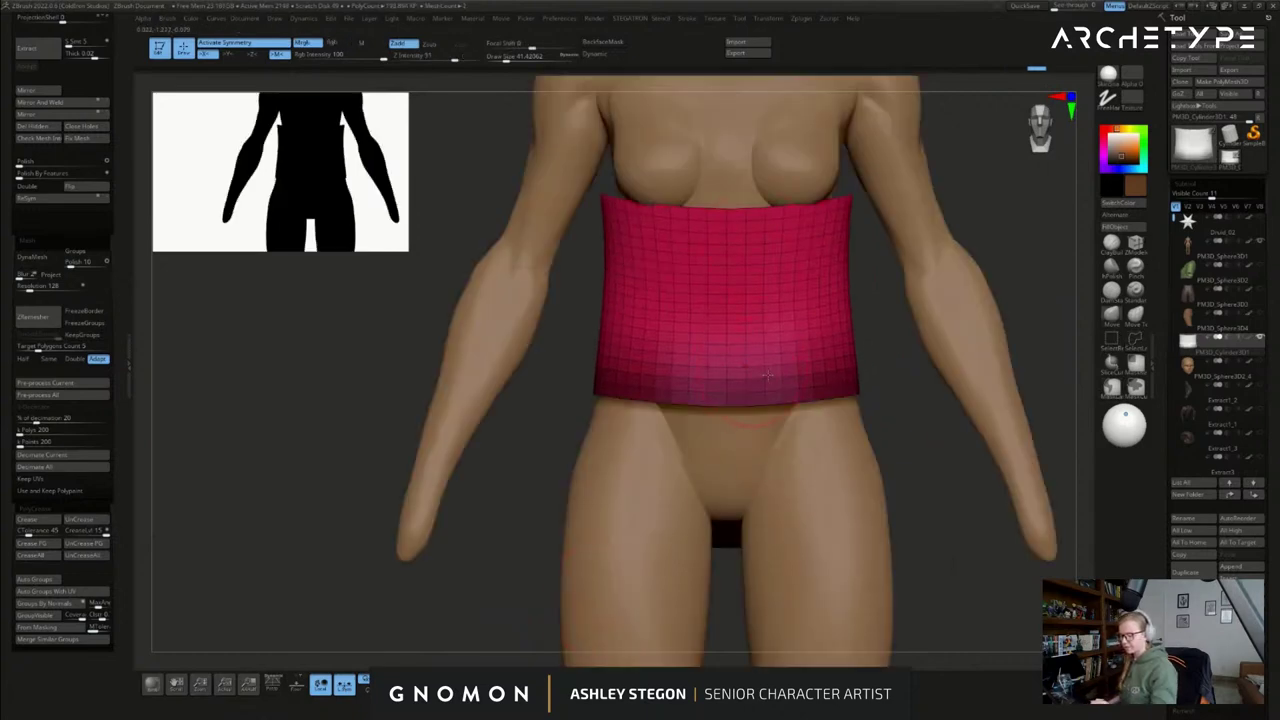
- Open the Dynamics settings and activate the collision volume for the cloth simulation
mouse_move(930, 430)
mouse_down()
mouse_move(1020, 418)
mouse_move(935, 428)
mouse_up()
alt+drag(510, 252, 484, 324)
drag(120, 201, 113, 324)
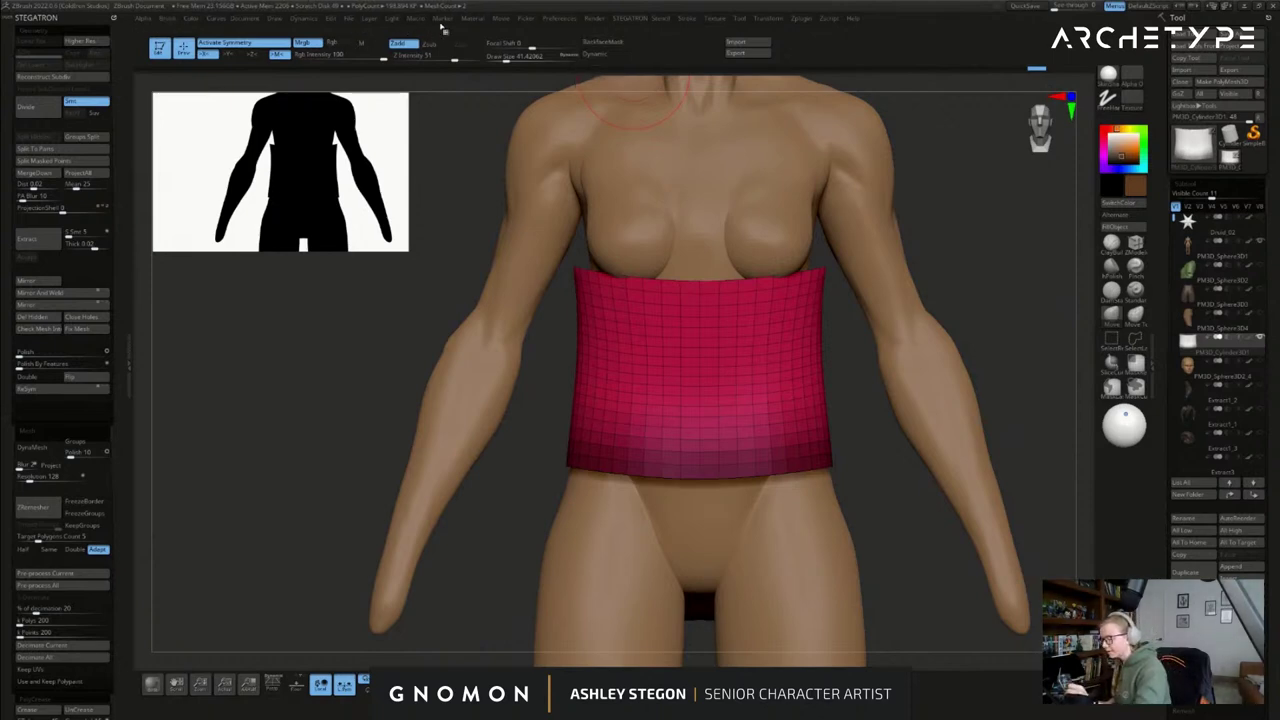
click(307, 22)
click(298, 22)
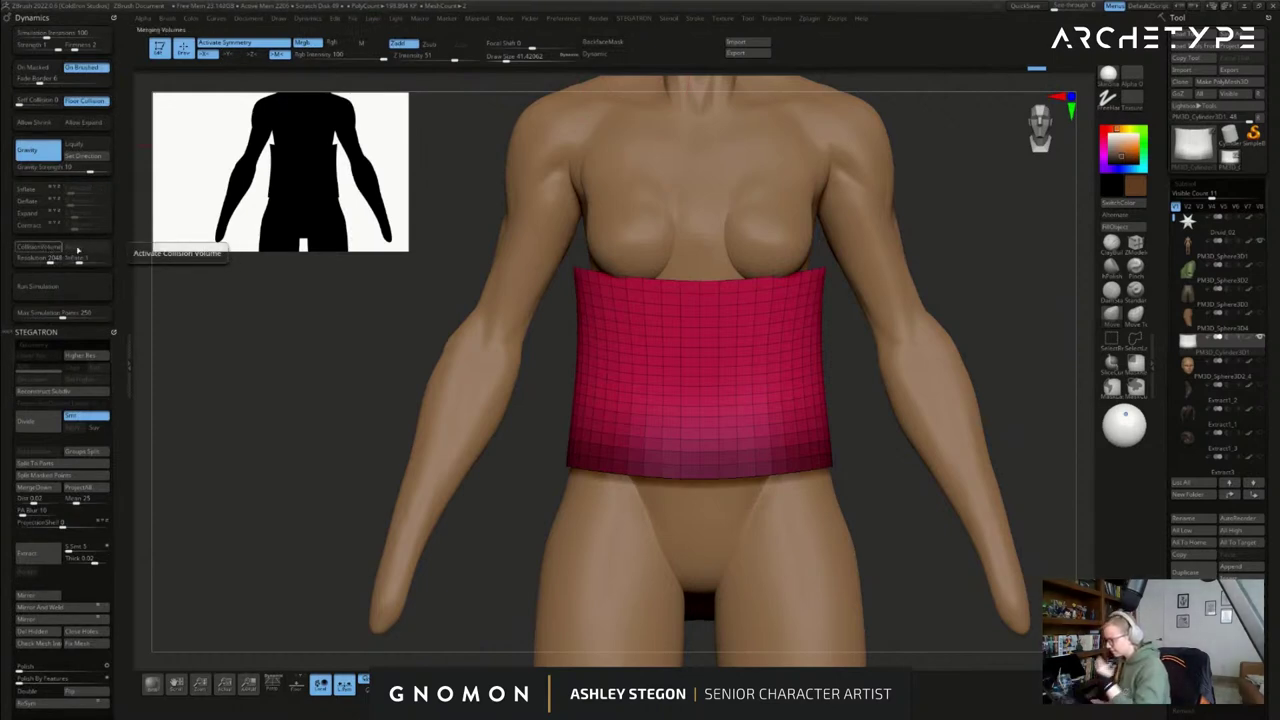
click(77, 250)
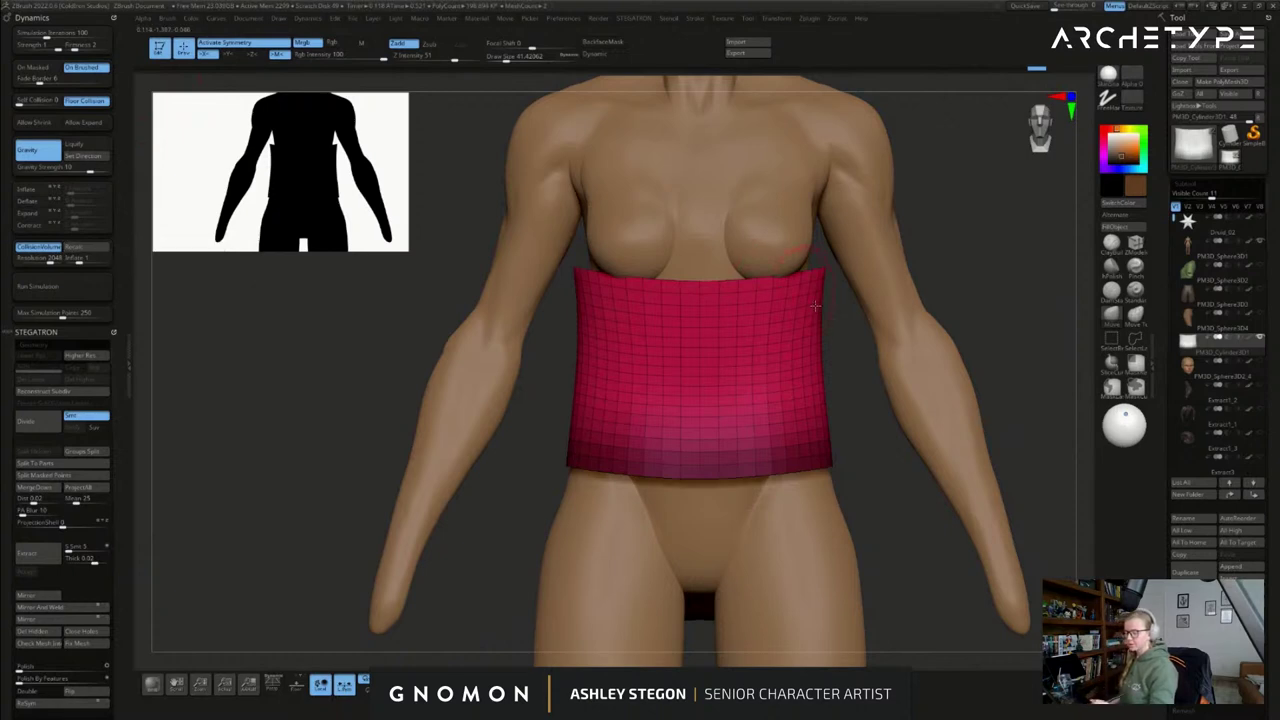
- Run the cloth simulation on the masked tube with gravity on, then undo it
alt+drag(975, 321, 820, 376)
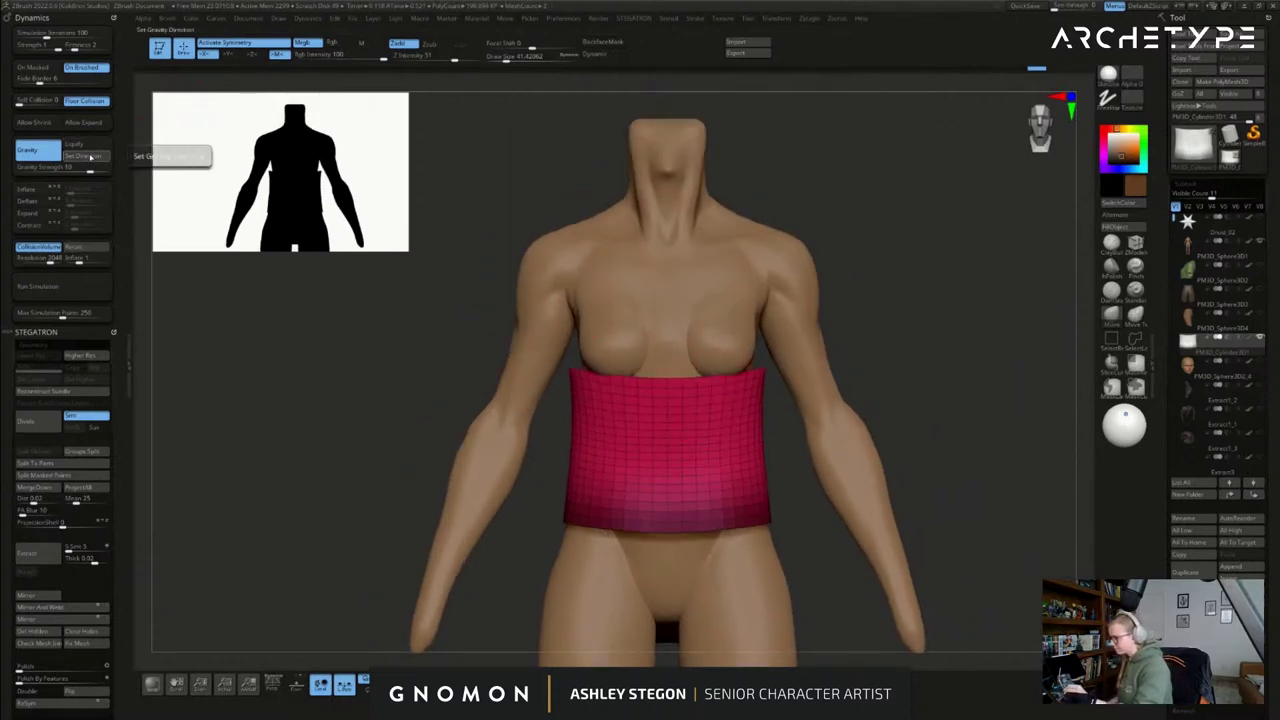
click(66, 290)
key(ctrl+z)
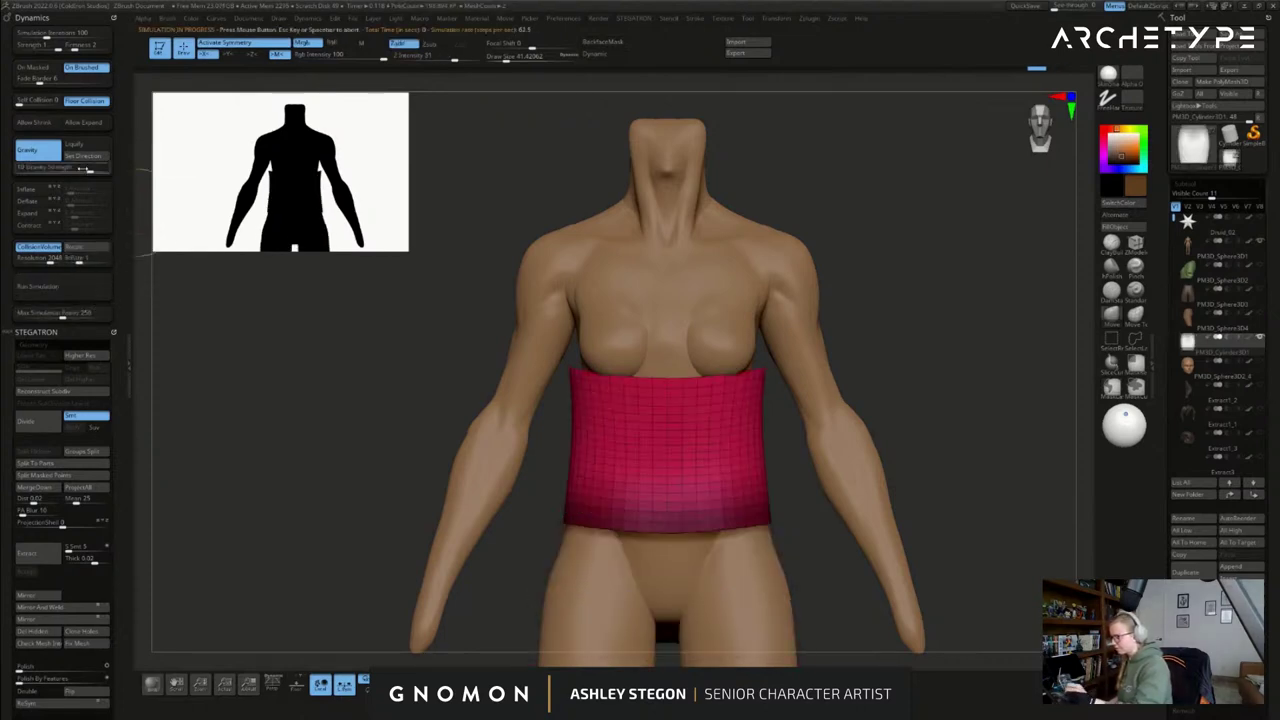
- Try the cloth simulation with a lower gravity strength and with gravity off, then undo the results
click(54, 169)
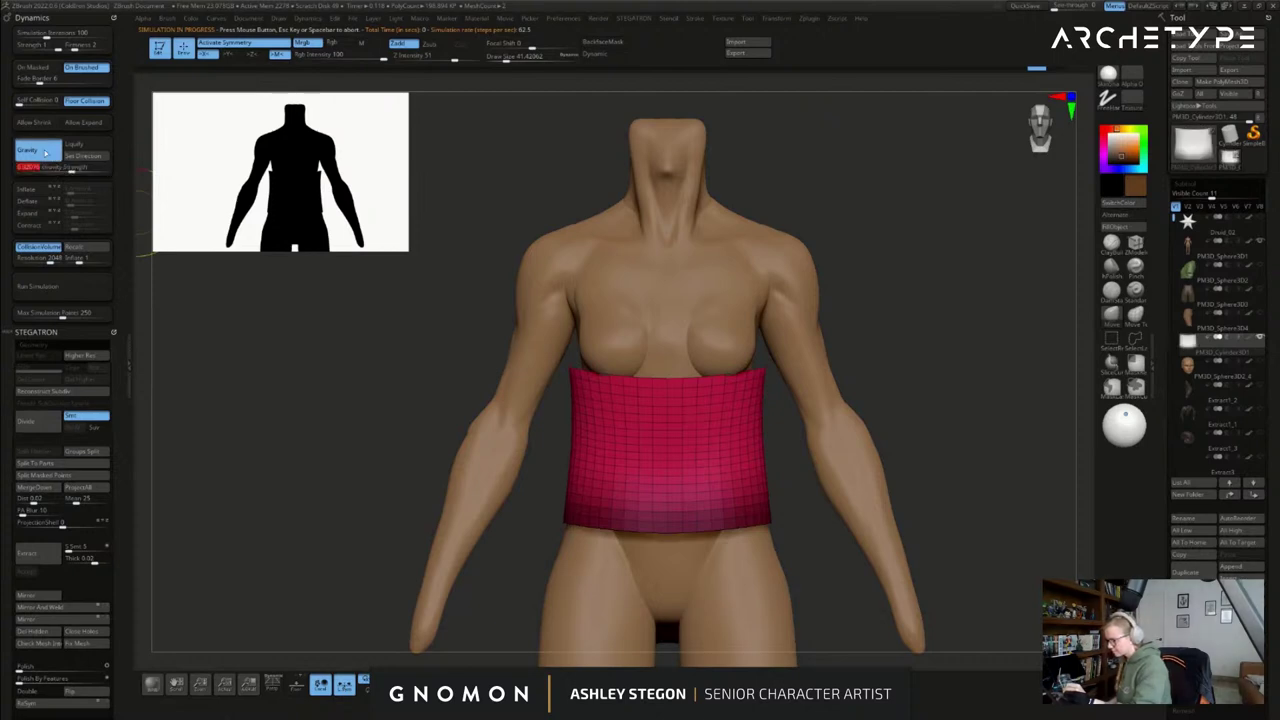
click(44, 153)
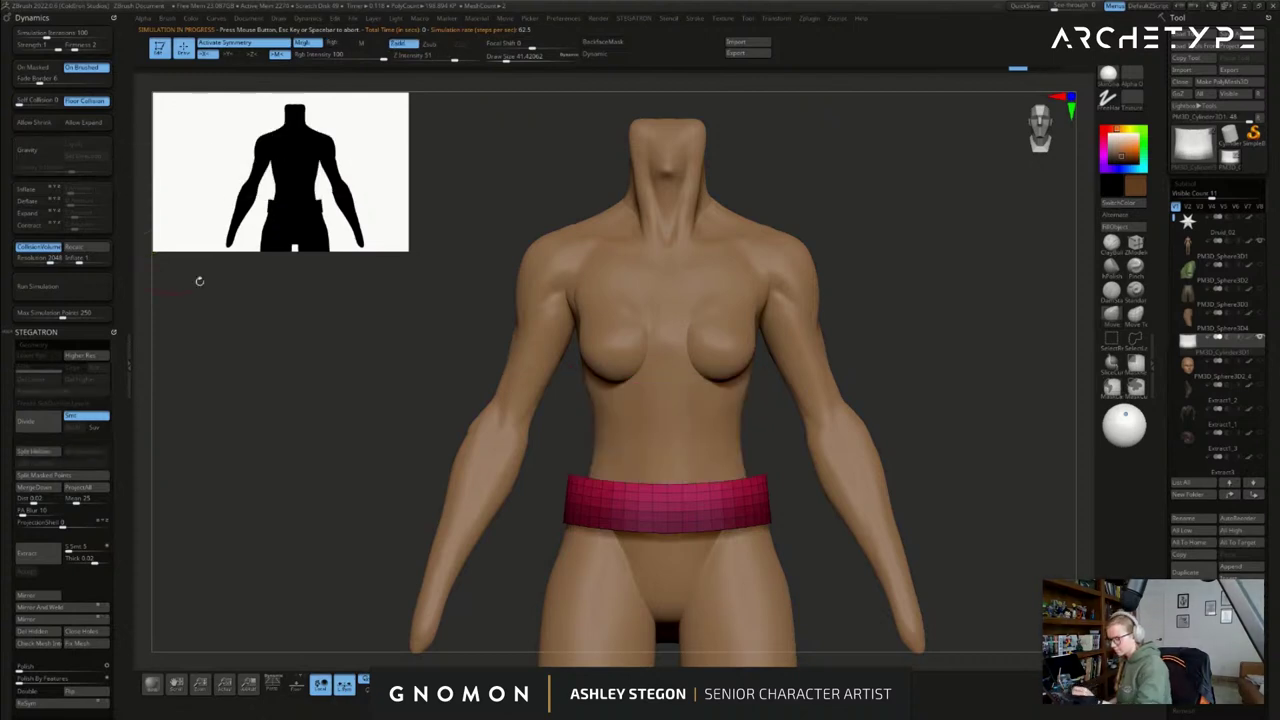
click(181, 260)
drag(268, 388, 205, 368)
key(ctrl+z)
key(ctrl+z)
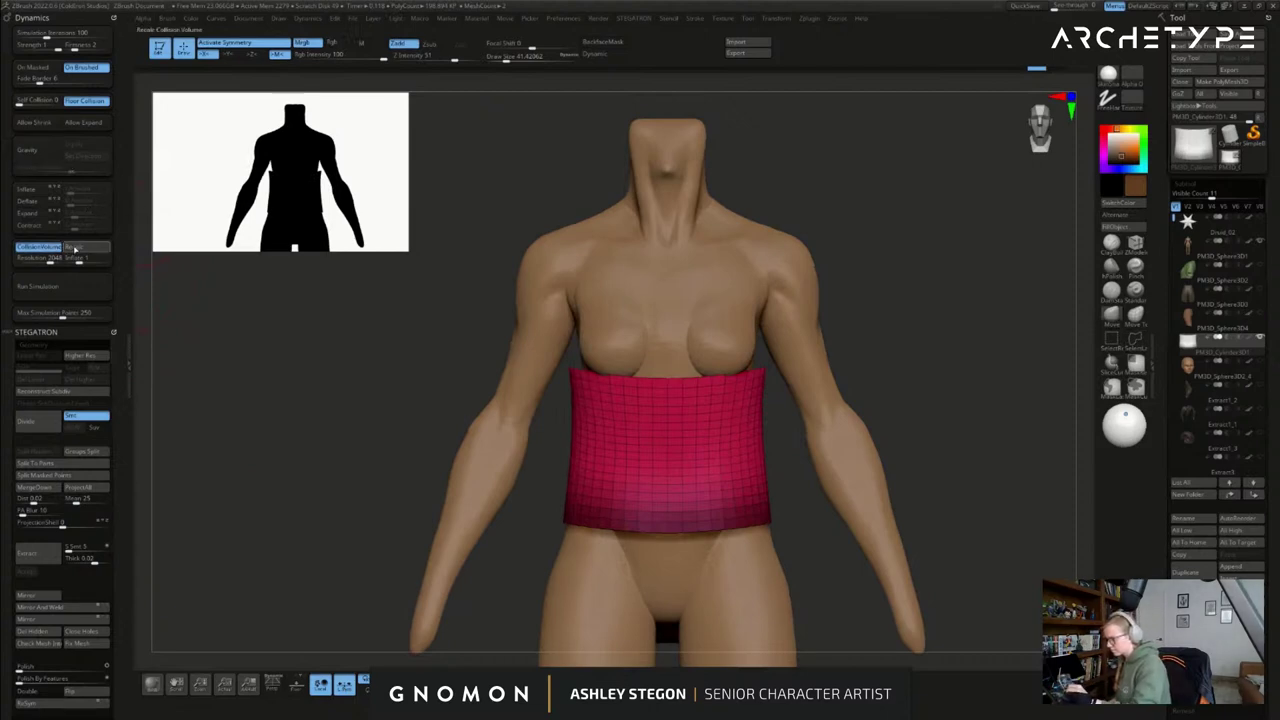
- Re-enable gravity, set its strength to about 3.9, test the cloth simulation on the tube and undo the result
key(s)
alt+drag(257, 365, 251, 384)
click(49, 157)
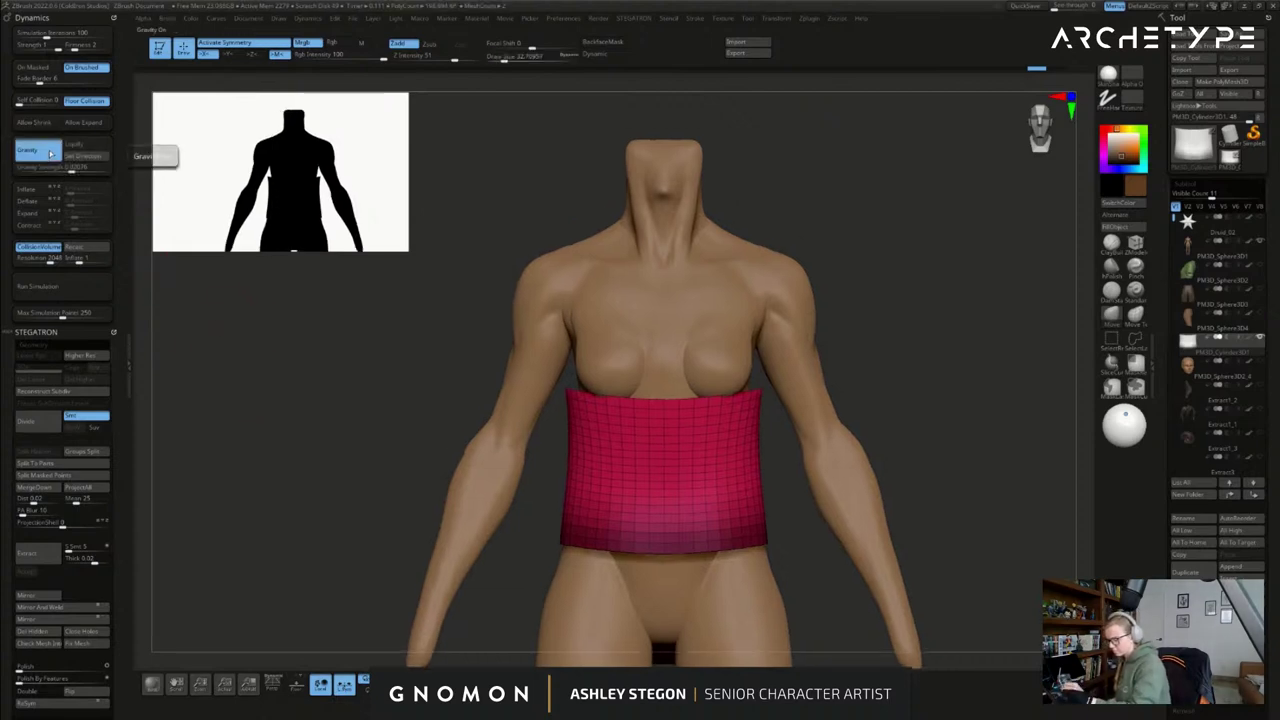
drag(71, 169, 76, 168)
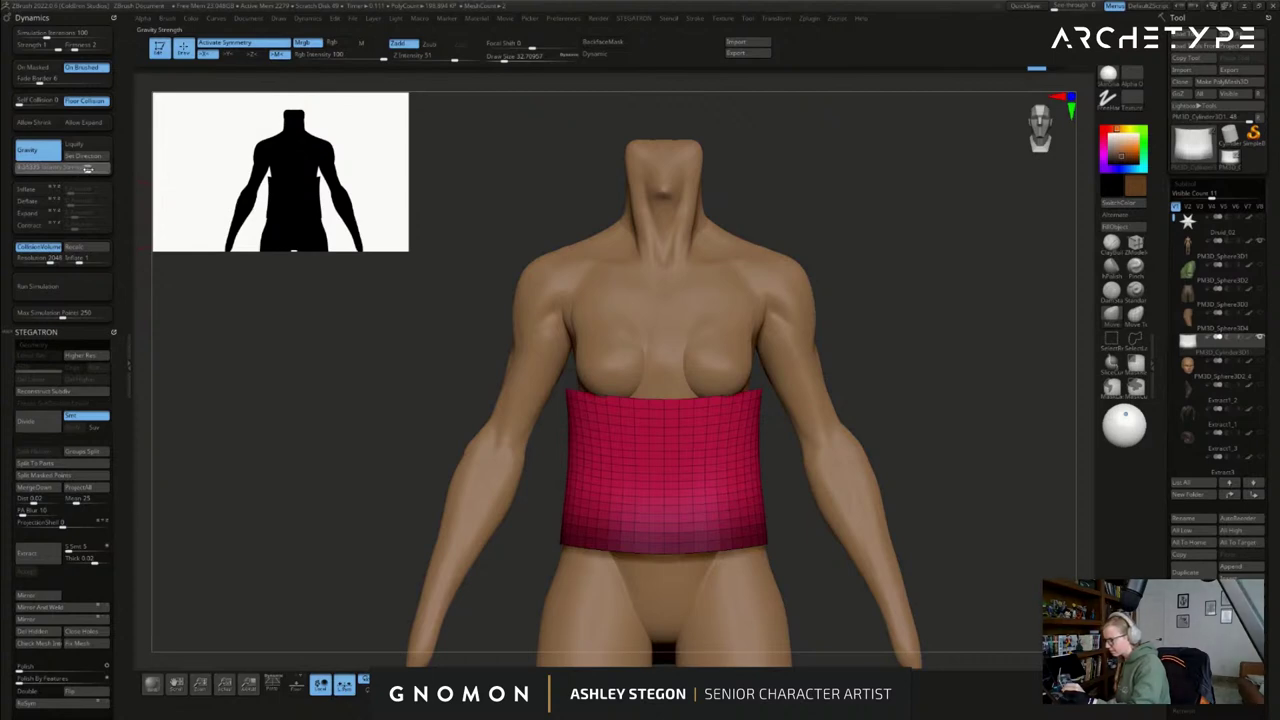
click(62, 287)
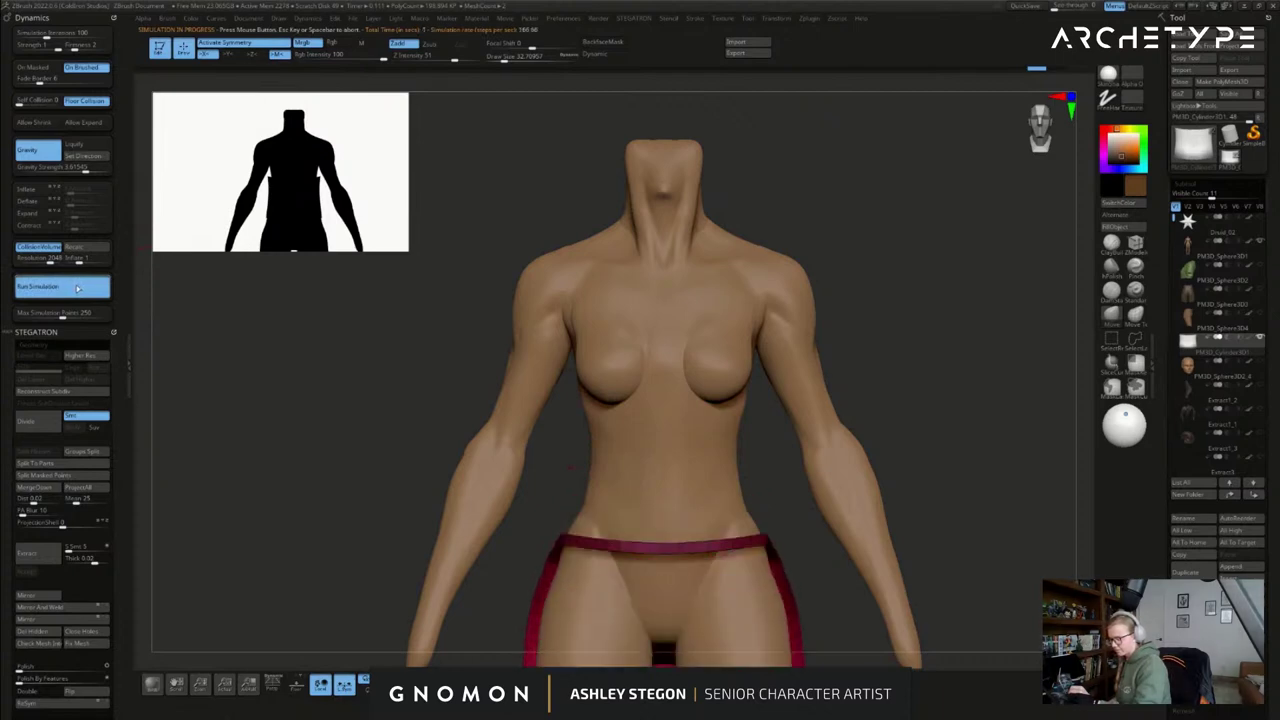
alt+drag(875, 443, 799, 310)
key(ctrl+z)
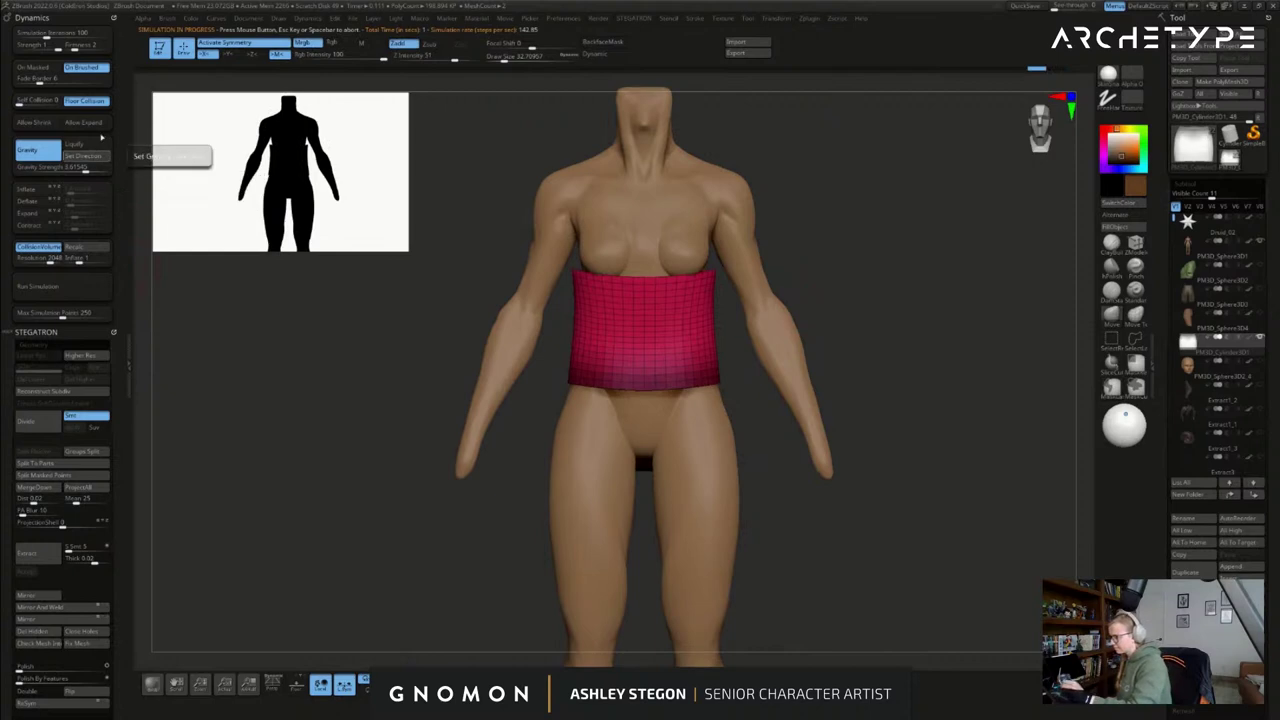
- Set the simulation iterations to 5, test the tube's cloth simulation again and undo the result
click(42, 36)
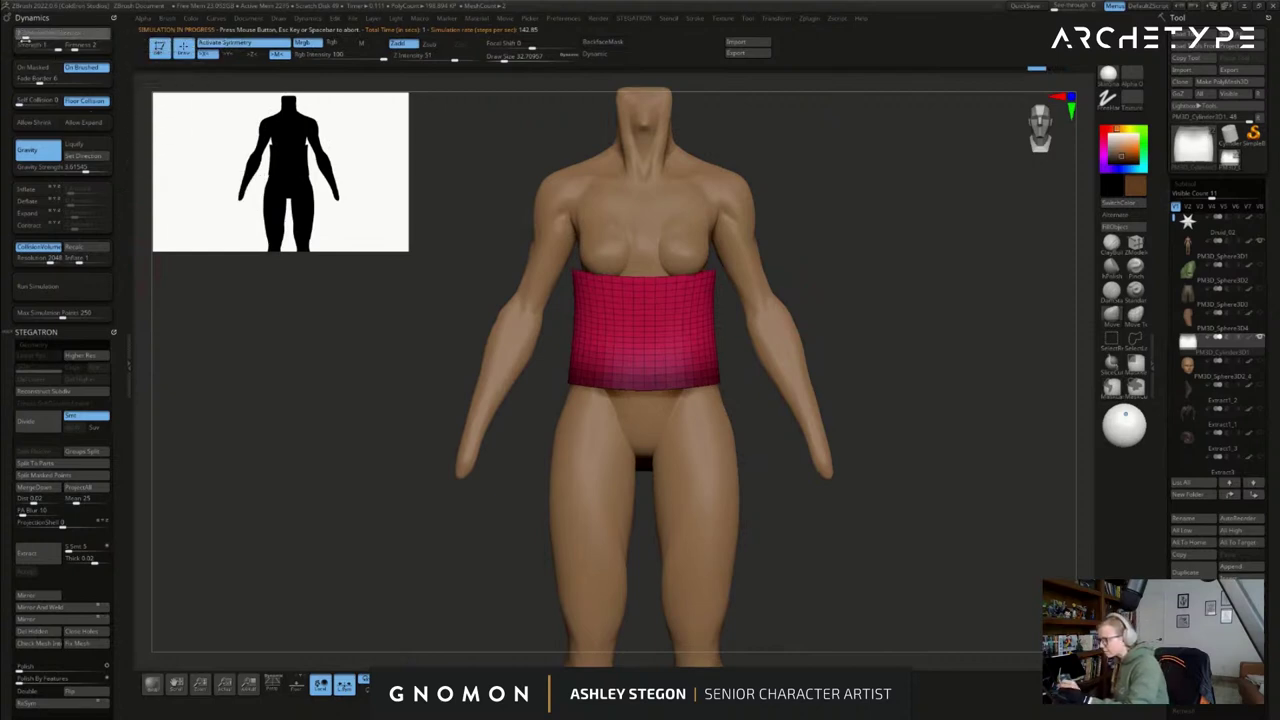
click(79, 285)
click(79, 283)
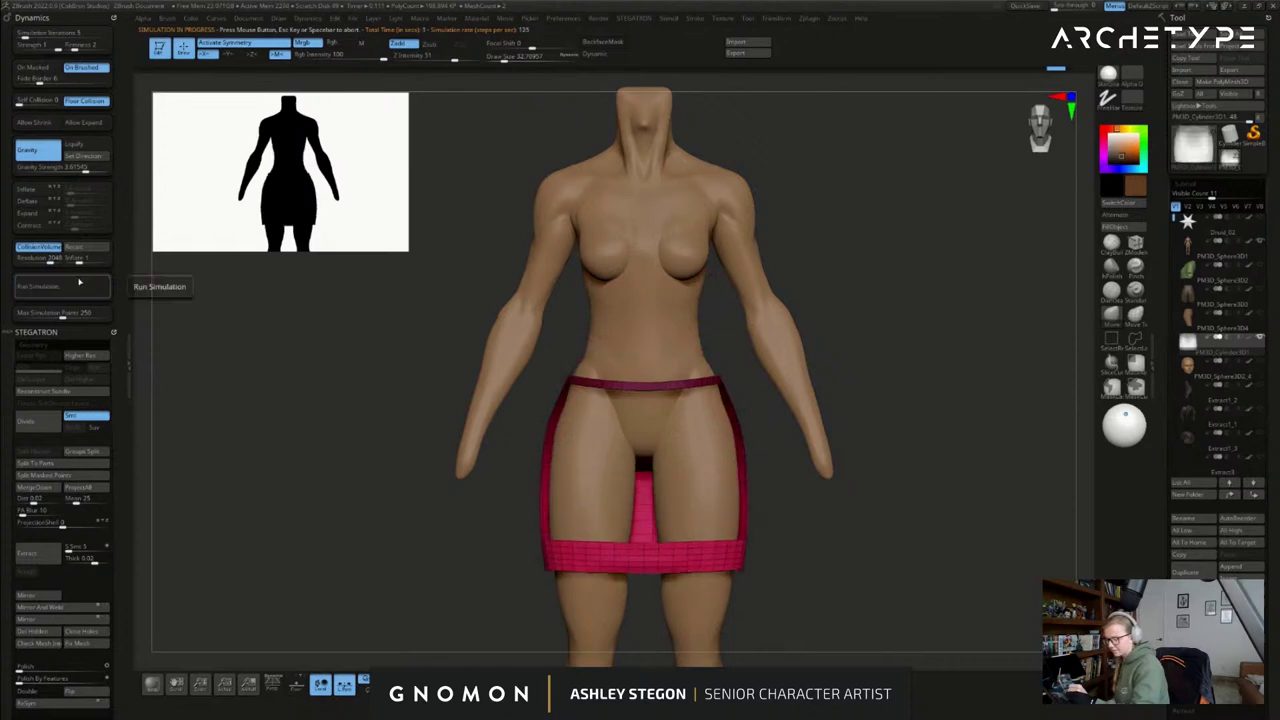
key(ctrl+z)
- Try stopping the tube's simulation partway through the collapse over several short runs, then undo back to the upright tube
click(82, 45)
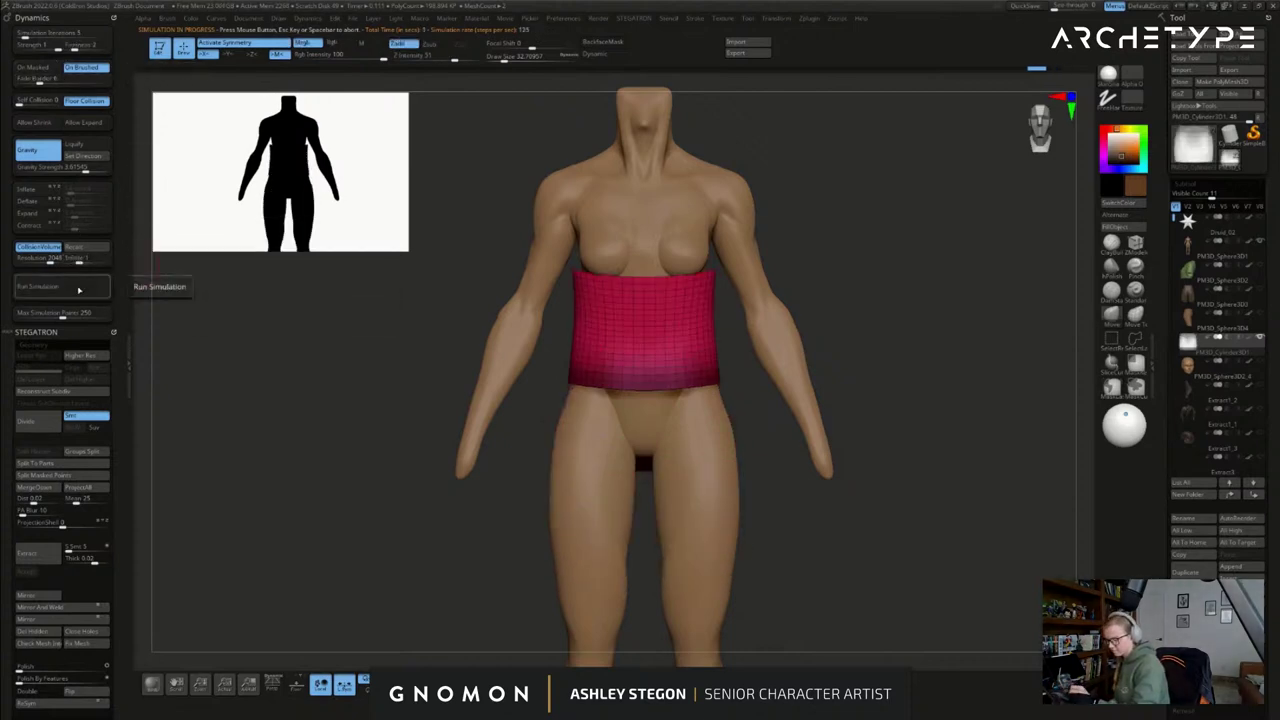
click(79, 290)
click(79, 291)
click(78, 292)
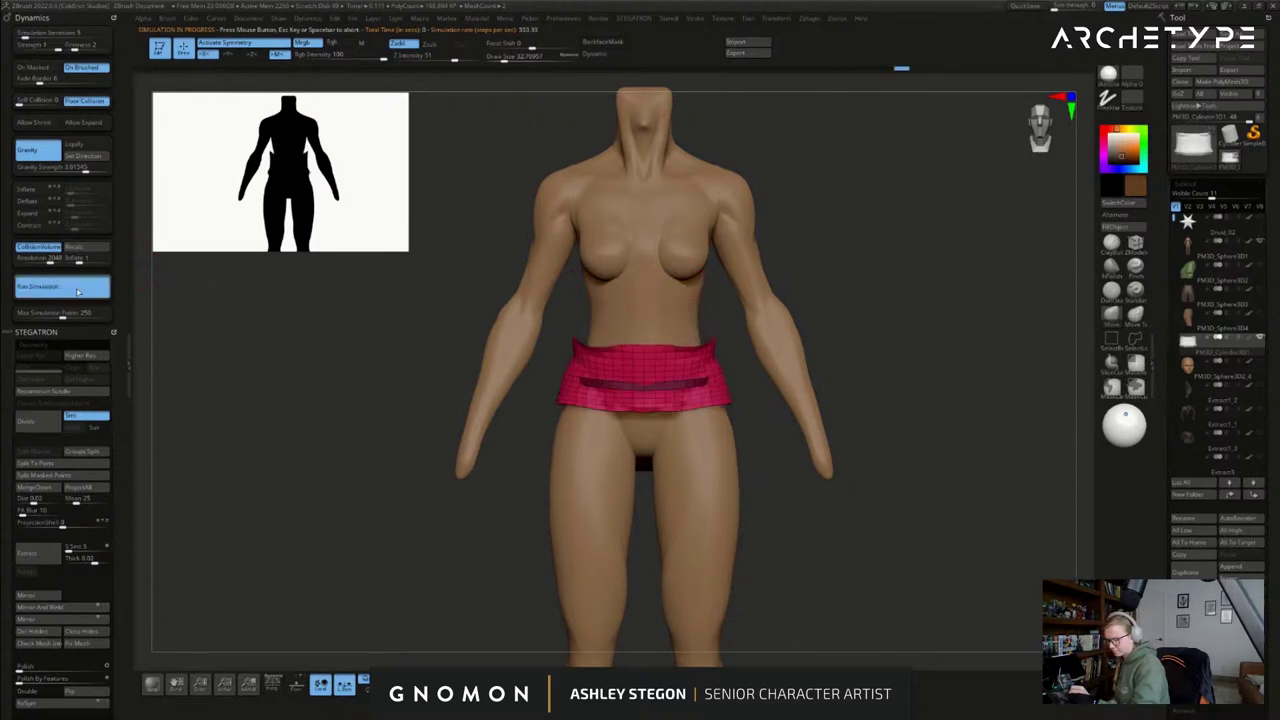
click(78, 291)
right_drag(570, 325, 656, 432)
key(ctrl+z)
key(ctrl+z)
key(ctrl+z)
ctrl+right_drag(737, 354, 713, 389)
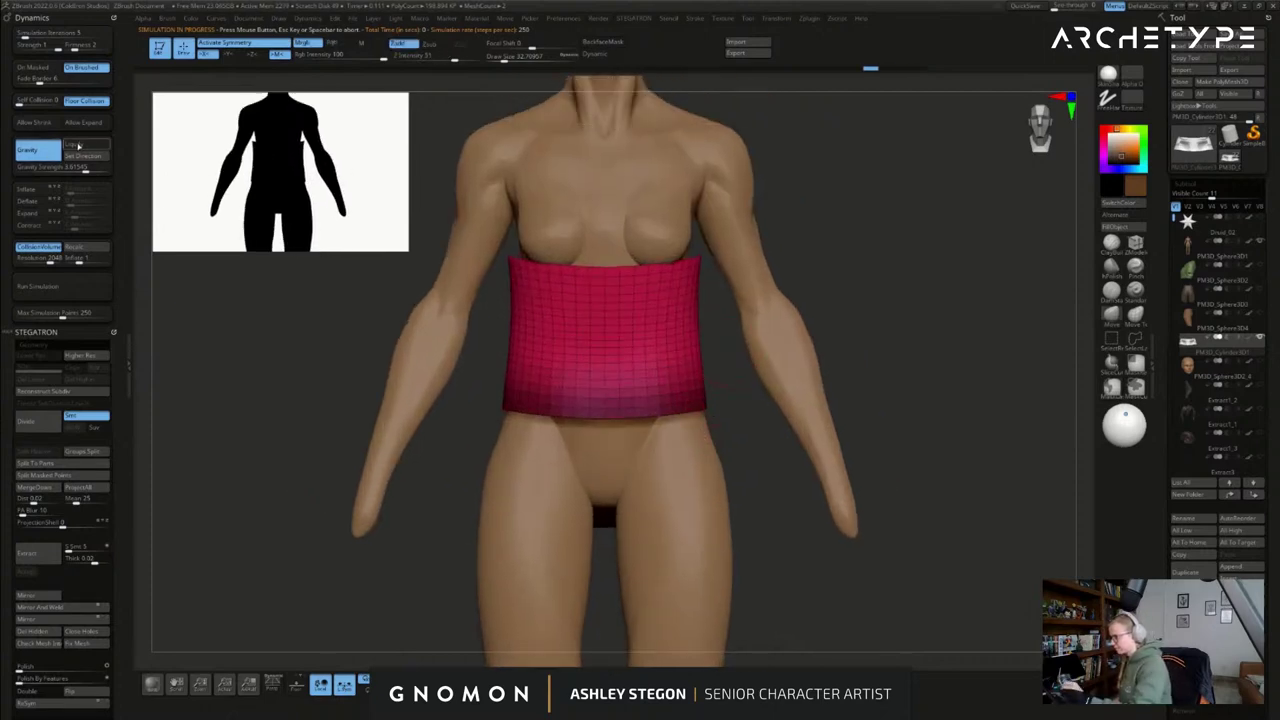
click(79, 146)
click(100, 148)
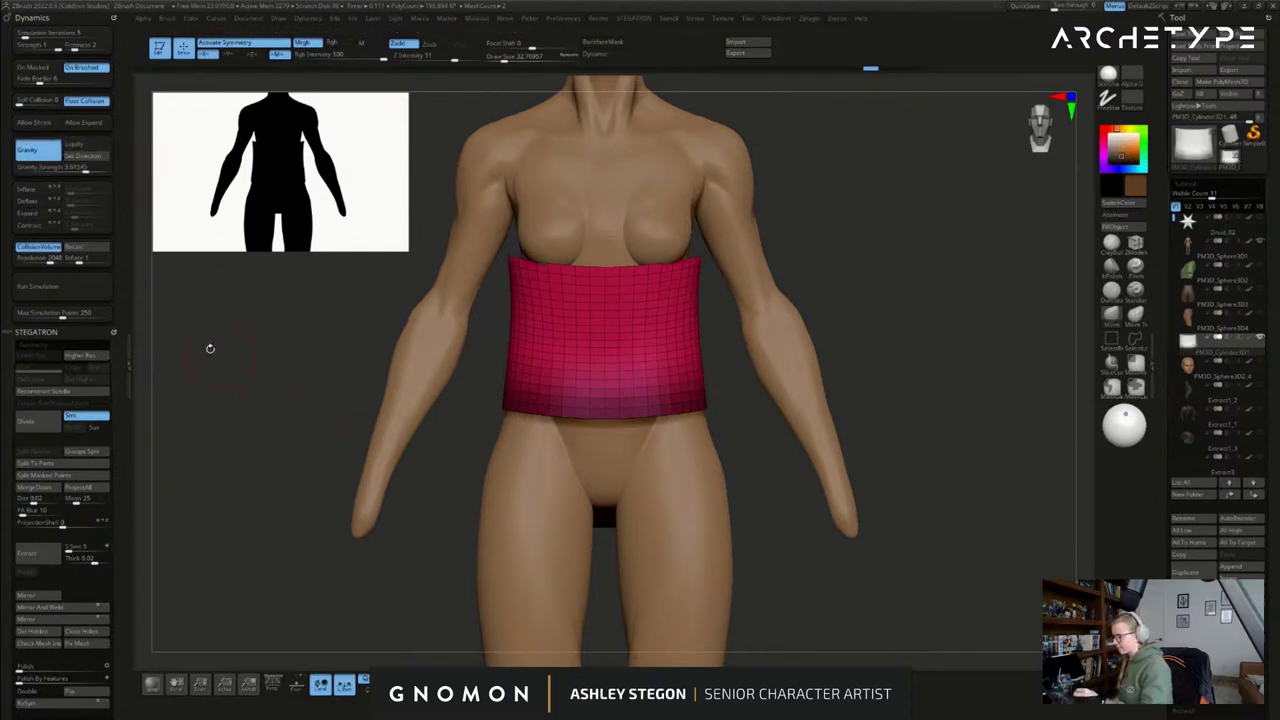
- Choose a cloth brush, enlarge it and pull the tube's upper front edge down towards the hips
key(b)
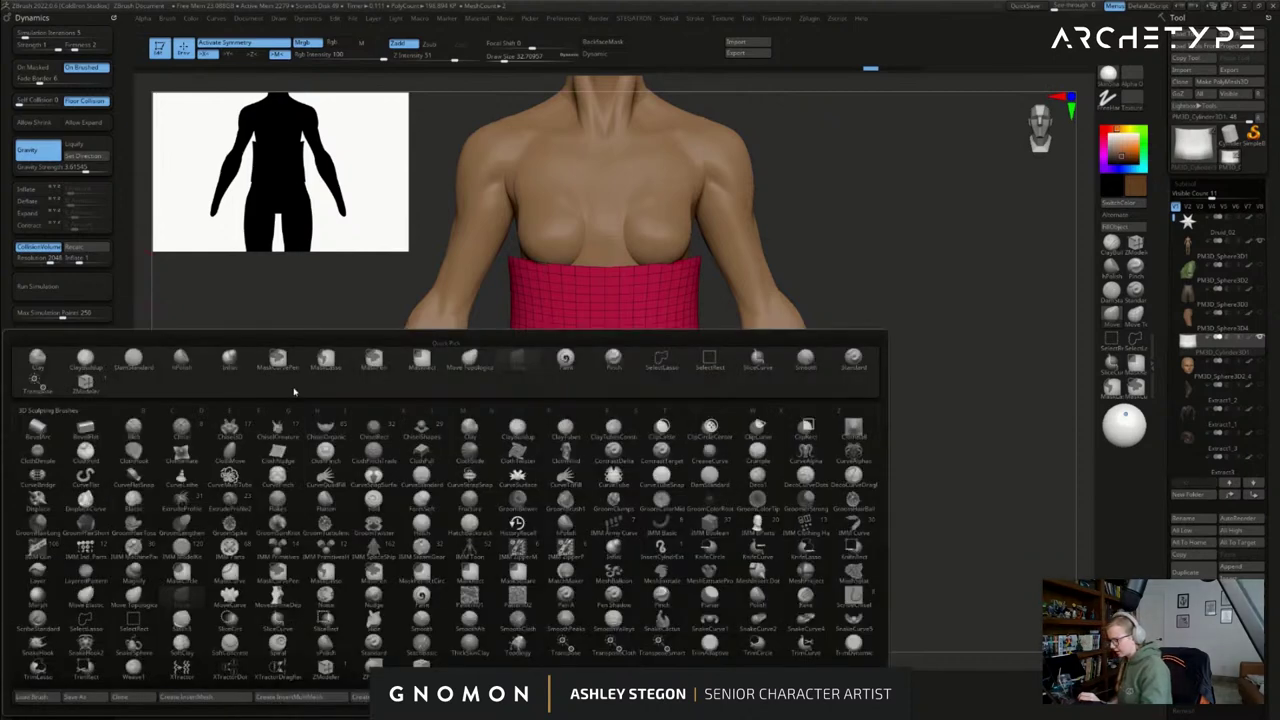
click(229, 455)
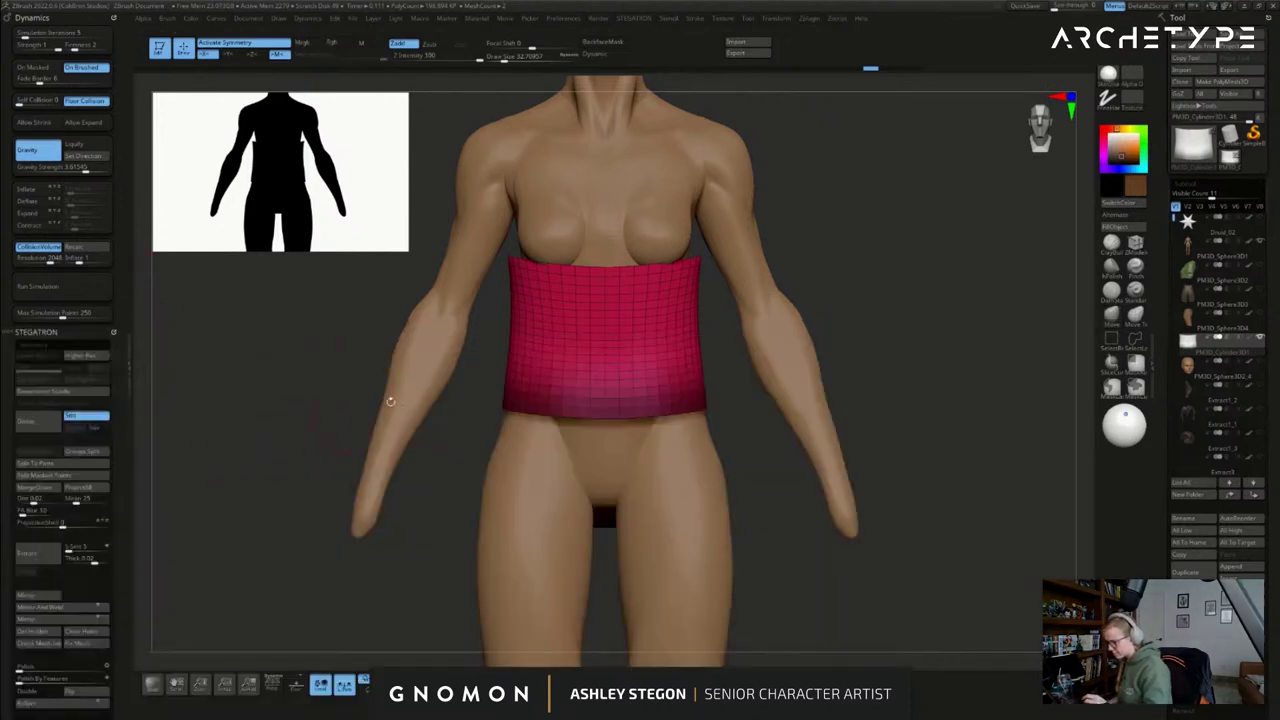
key(s)
drag(653, 325, 671, 326)
mouse_move(672, 264)
mouse_down()
mouse_move(672, 333)
mouse_move(686, 352)
mouse_move(669, 380)
mouse_move(673, 361)
mouse_move(641, 349)
mouse_up()
key(s)
key(s)
- Choose a cloth brush again and push the tube's front down into gathered folds around the hips
key(b)
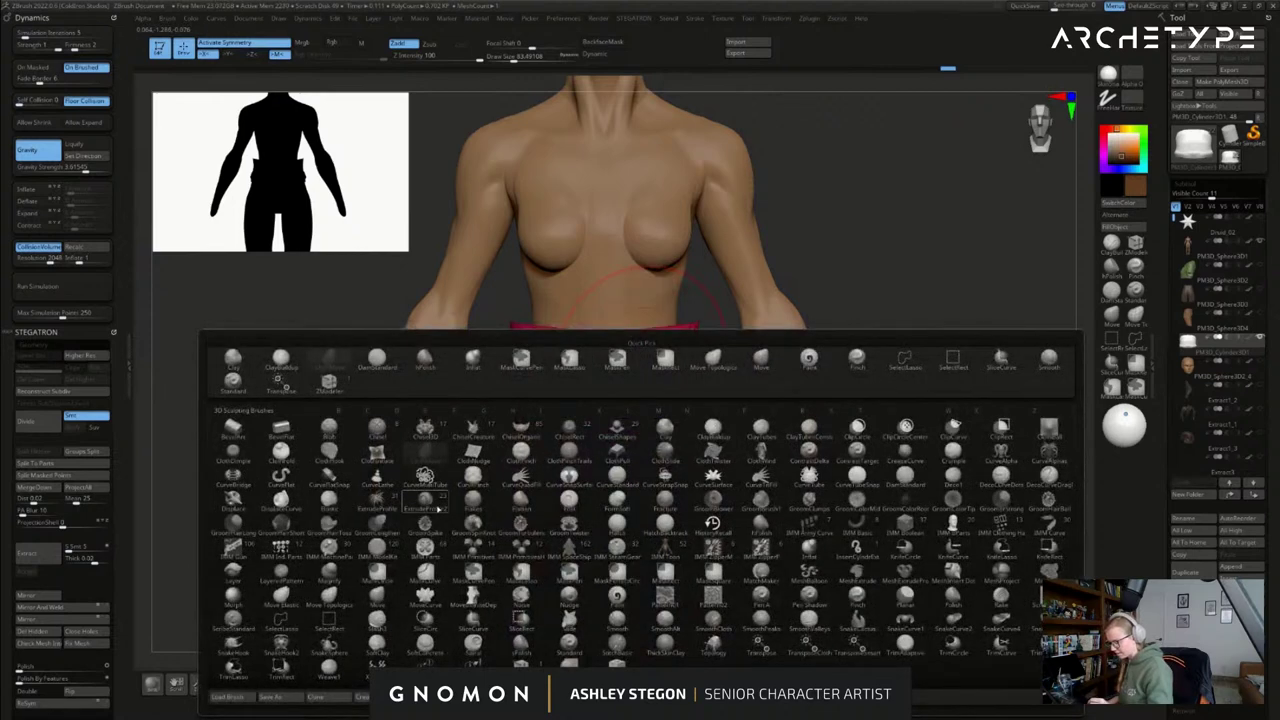
click(445, 473)
mouse_move(662, 345)
mouse_down()
mouse_move(665, 382)
mouse_move(738, 418)
mouse_move(651, 408)
mouse_up()
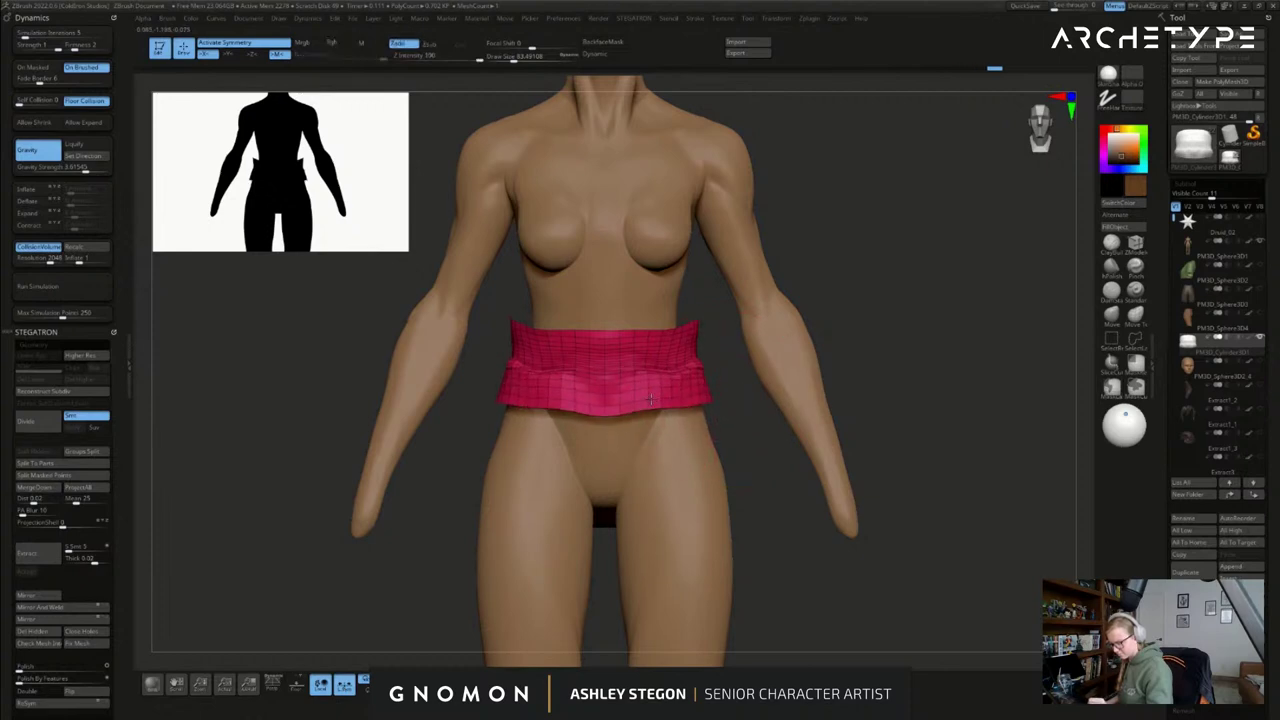
key(shift+f)
key(s)
drag(627, 348, 623, 348)
drag(632, 340, 633, 350)
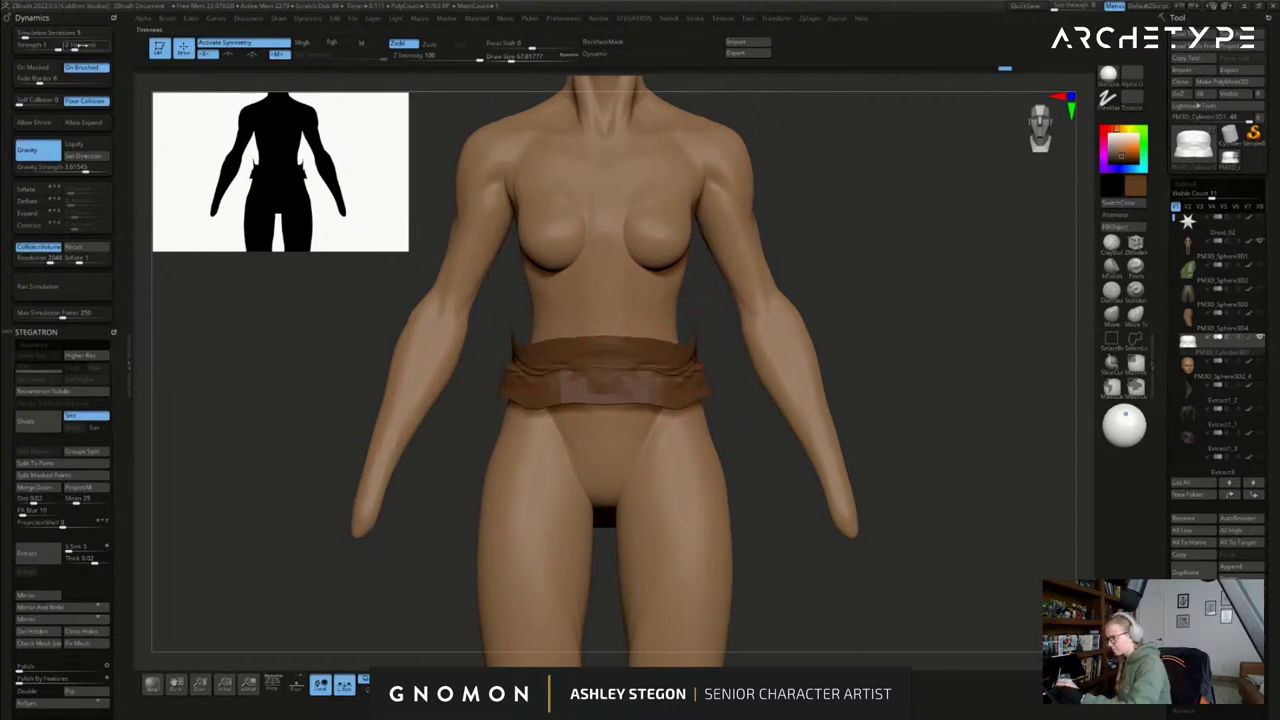
mouse_move(585, 347)
mouse_down()
mouse_move(626, 378)
mouse_move(602, 386)
mouse_move(626, 382)
mouse_move(620, 356)
mouse_move(635, 360)
mouse_move(640, 402)
mouse_up()
drag(745, 420, 680, 408)
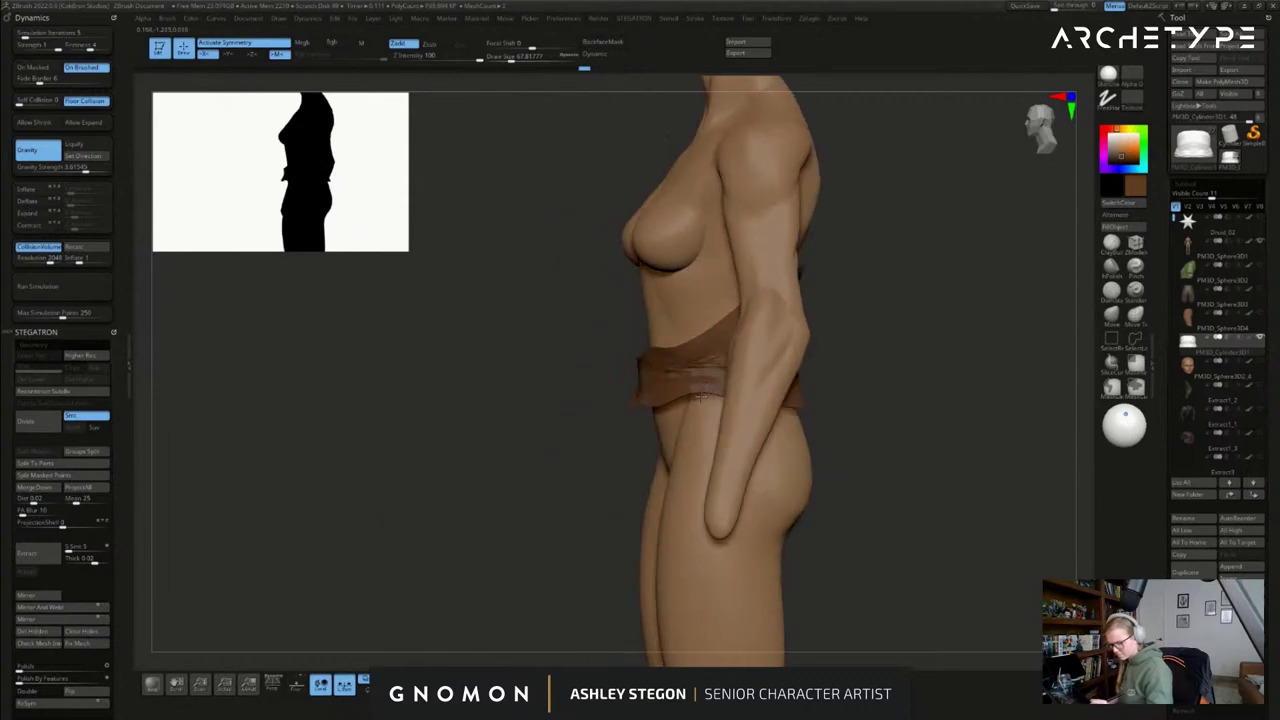
- Sculpt cloth folds along the sash's side and back, adjusting the brush size to suit
drag(808, 400, 735, 395)
shift+drag(850, 355, 770, 343)
key(s)
mouse_move(828, 288)
mouse_down()
mouse_move(822, 311)
mouse_move(871, 332)
mouse_up()
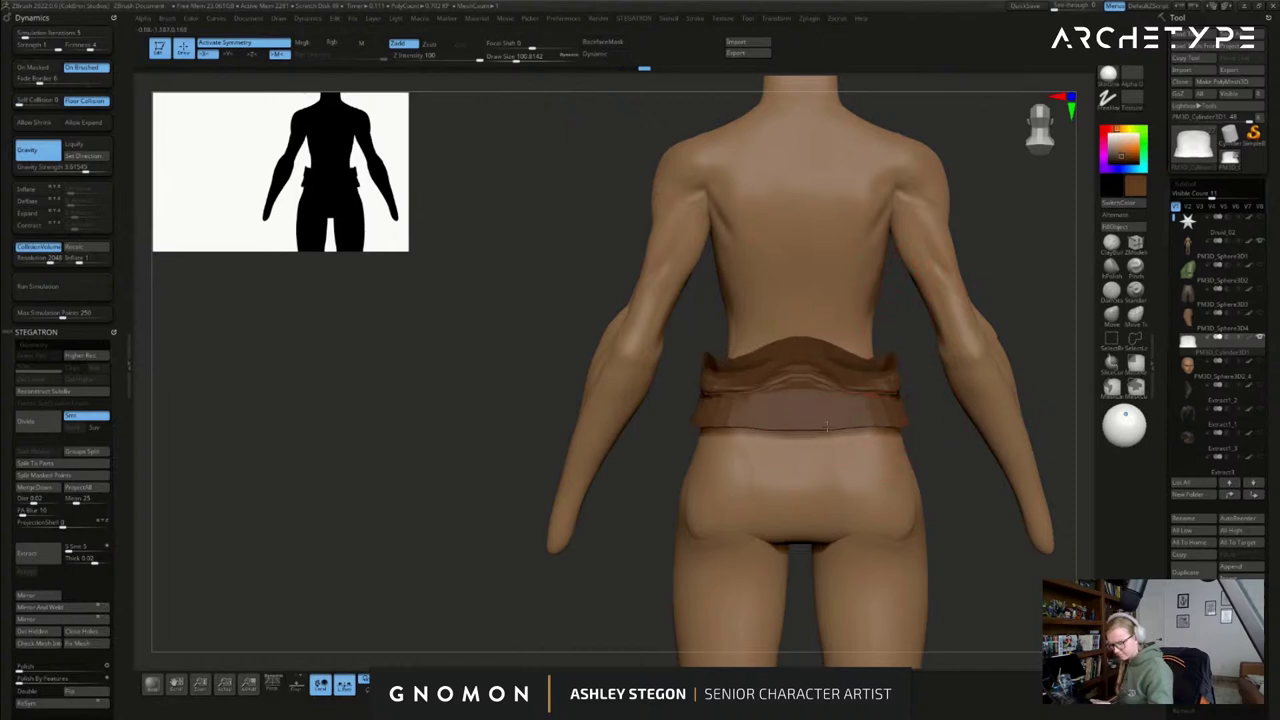
key(s)
drag(807, 415, 804, 415)
right_drag(800, 412, 862, 410)
mouse_move(793, 343)
mouse_down()
mouse_move(791, 371)
mouse_move(750, 404)
mouse_up()
mouse_move(748, 408)
right_down()
mouse_move(797, 414)
mouse_move(745, 408)
right_up()
- Subdivide the sash and rework its folds across the front and at the hip
key(shift+f)
key(d)
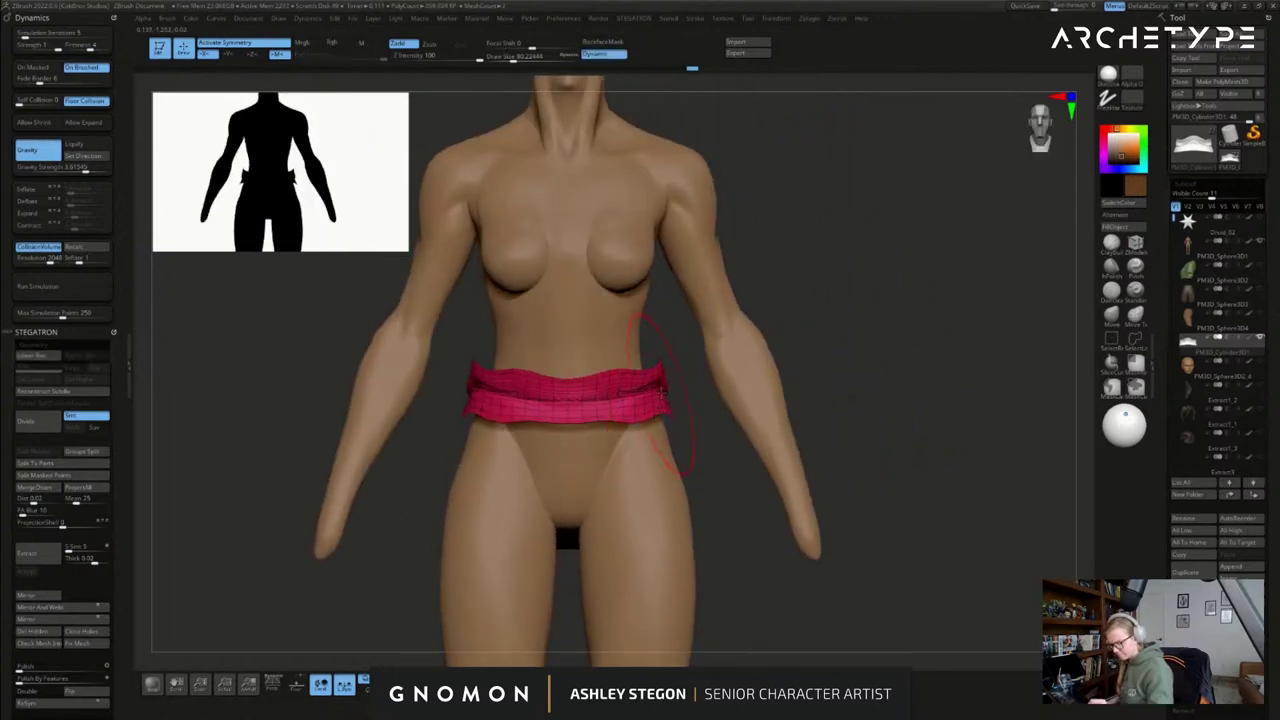
drag(645, 404, 646, 416)
right_drag(650, 416, 705, 418)
mouse_move(560, 412)
mouse_down()
mouse_move(566, 434)
mouse_move(550, 392)
mouse_up()
mouse_move(700, 408)
right_down()
mouse_move(655, 405)
mouse_move(694, 402)
right_up()
key(shift+f)
mouse_move(690, 402)
shift+mouse_down()
mouse_move(642, 419)
mouse_move(562, 416)
shift+mouse_up()
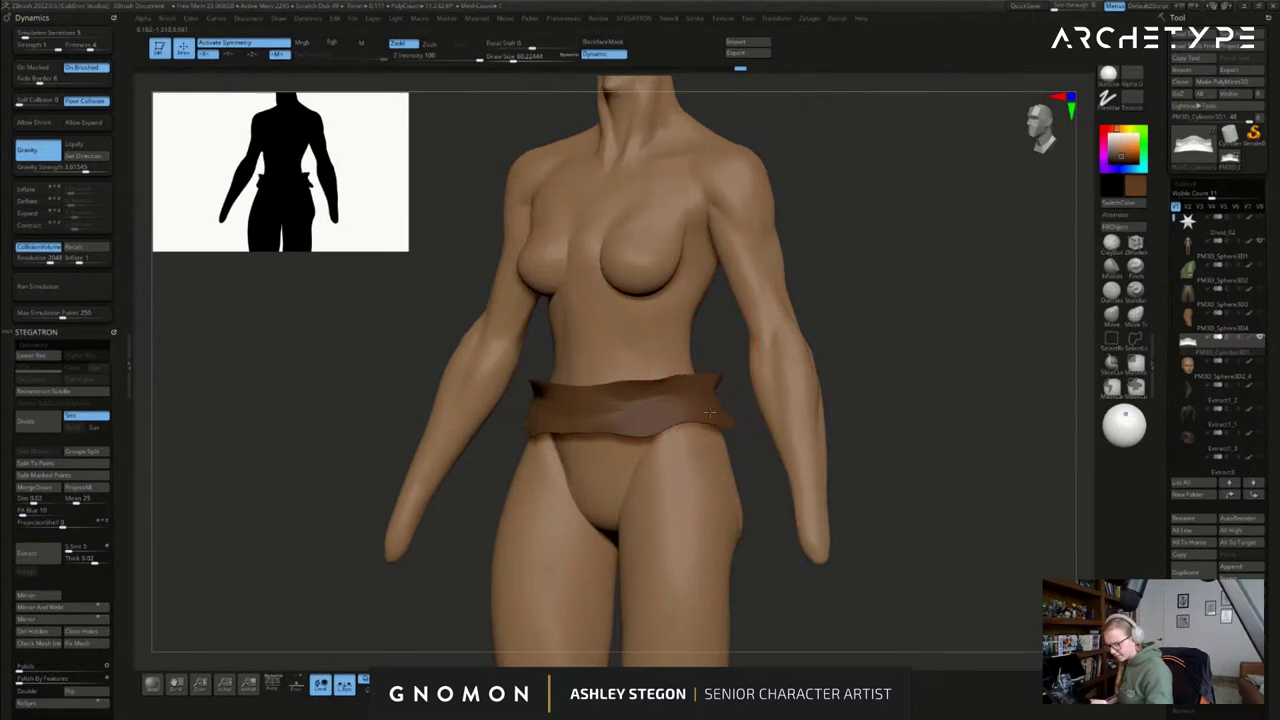
shift+drag(688, 414, 644, 427)
right_drag(572, 424, 700, 406)
- Adjust the sash's cloth folds where they wrap around the side of the hip
right_drag(774, 393, 781, 392)
mouse_move(796, 388)
mouse_down()
mouse_move(778, 370)
mouse_move(757, 373)
mouse_up()
right_drag(725, 391, 760, 388)
drag(786, 395, 788, 408)
key(shift+f)
mouse_move(786, 428)
right_down()
mouse_move(874, 411)
mouse_move(747, 405)
right_up()
key(shift+f)
- Undo the cloth sculpting and step back through the history to the plain, unmasked tube
key(ctrl+z)
key(ctrl+z)
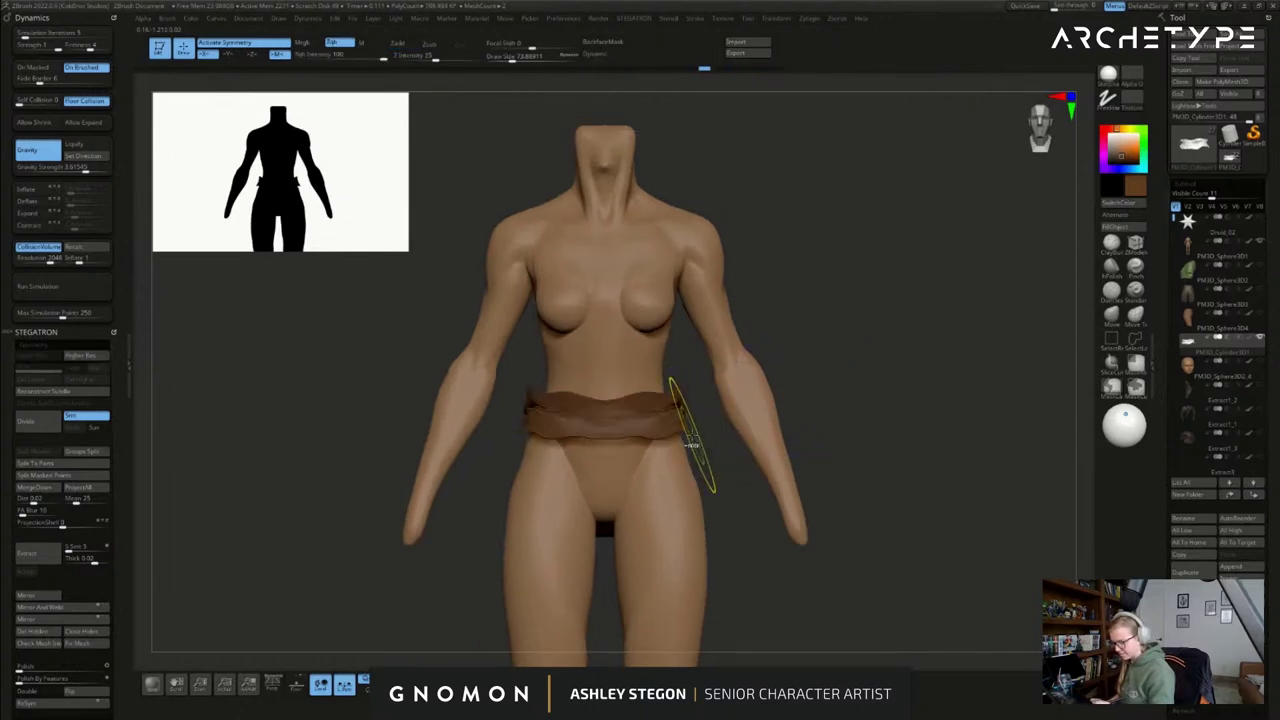
key(ctrl+z)
key(ctrl+z)
key(ctrl+z)
key(ctrl+z)
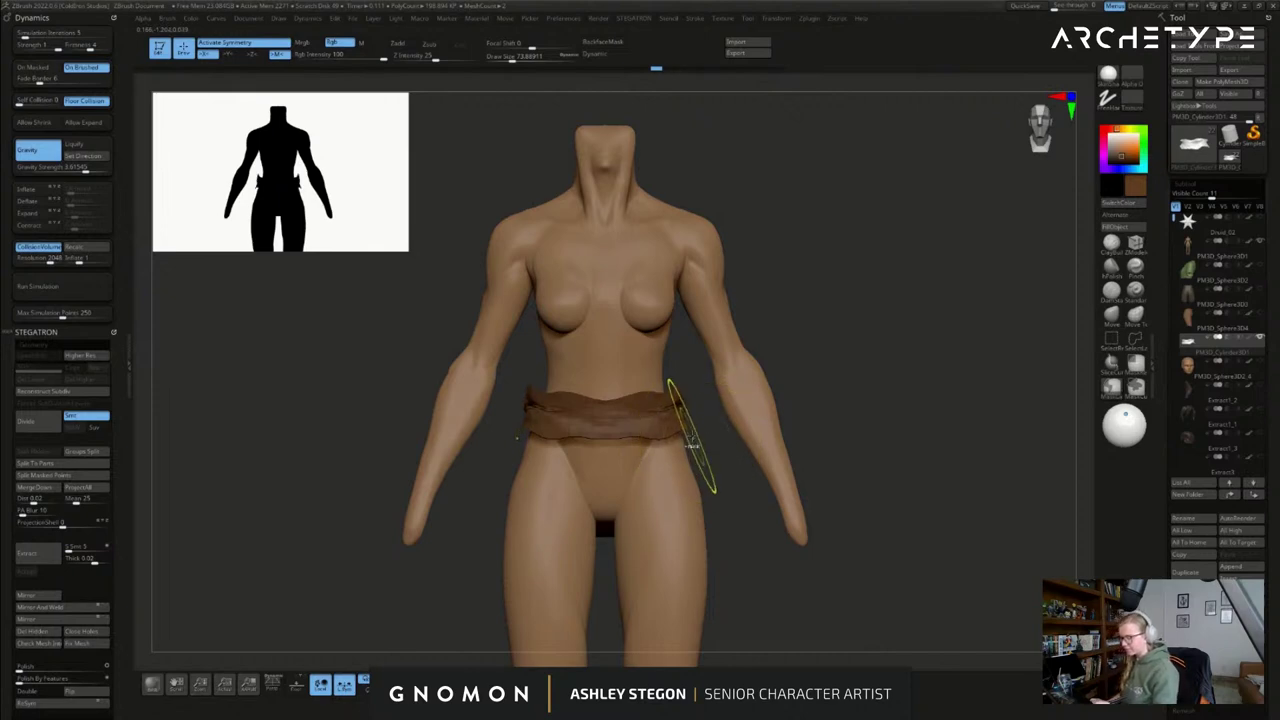
right_drag(709, 480, 691, 478)
key(shift+f)
key(ctrl+z)
key(ctrl+z)
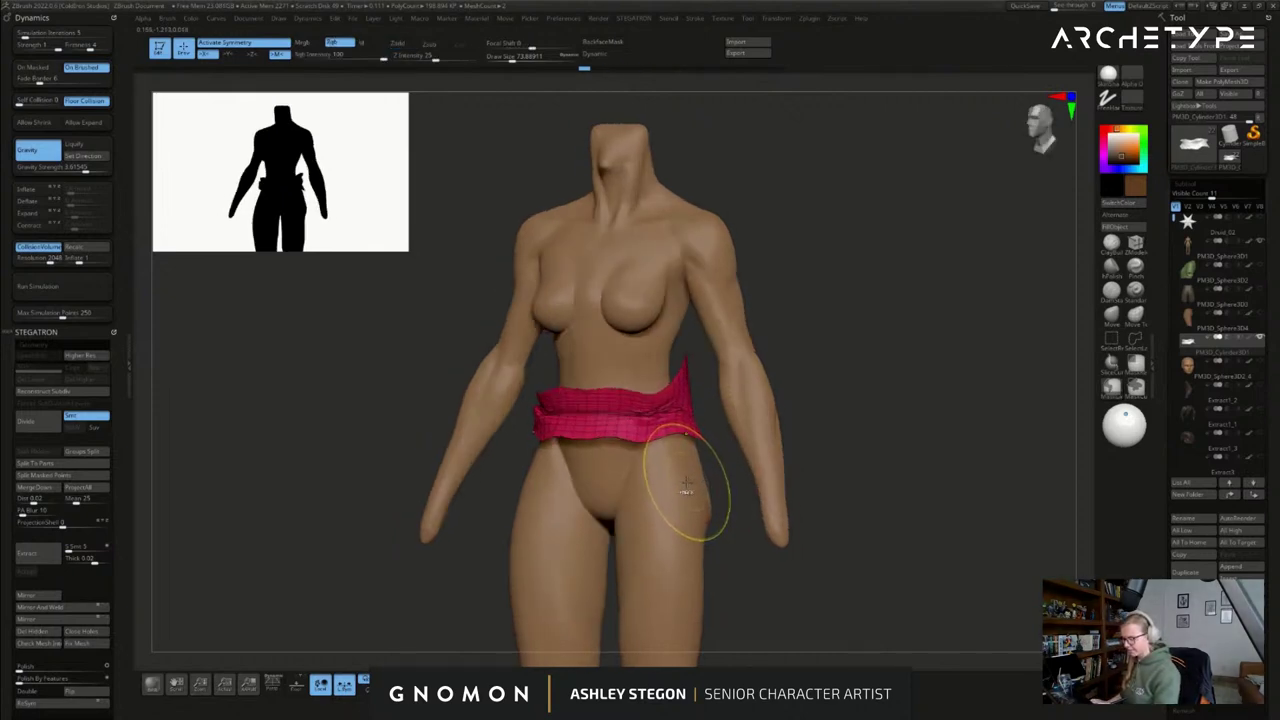
key(ctrl+z)
key(ctrl+z)
key(ctrl+z)
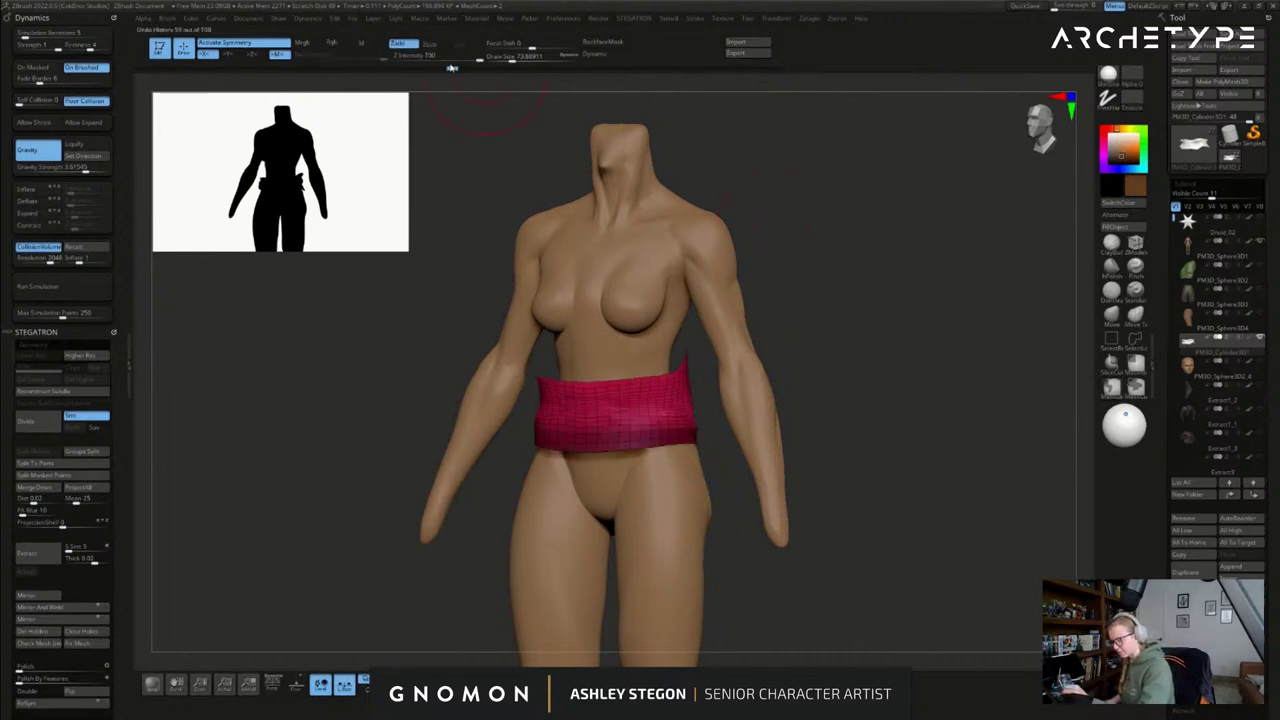
drag(425, 67, 342, 70)
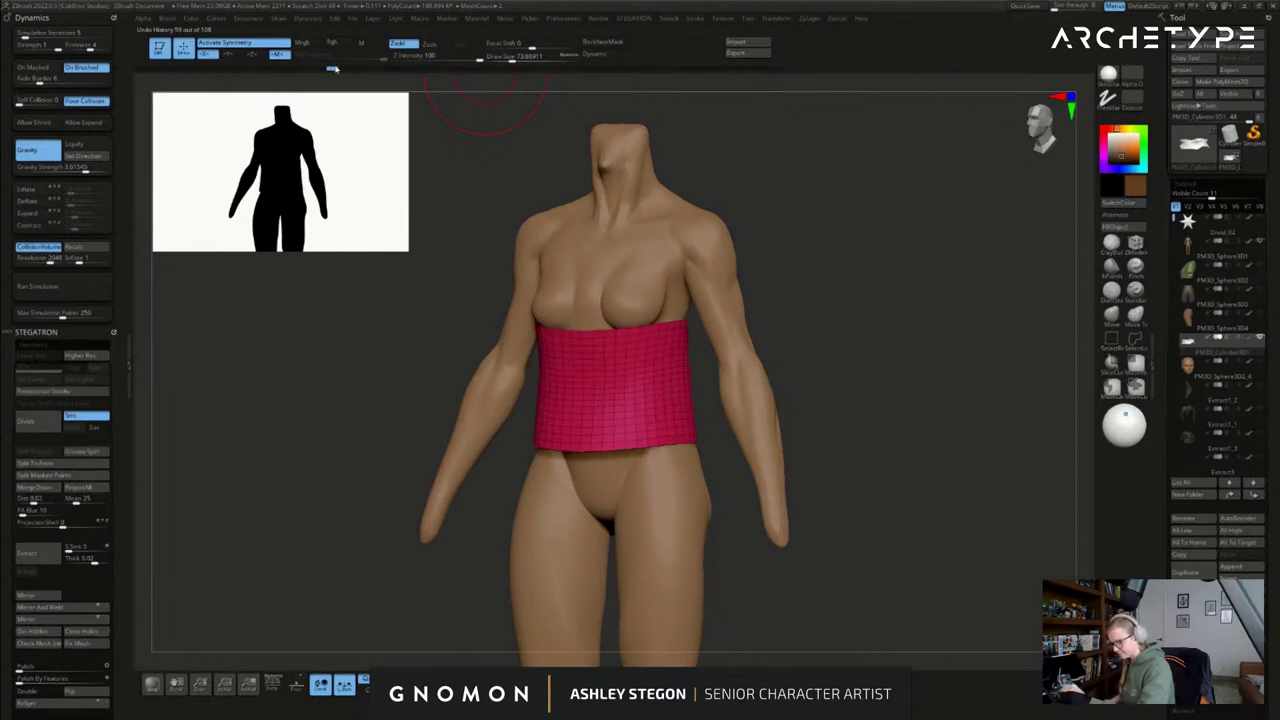
- Flatten the tube into a short band and fit its position and width around the hips
shift+drag(780, 343, 767, 346)
key(w)
drag(606, 432, 606, 408)
click(623, 409)
drag(605, 460, 605, 475)
right_drag(608, 474, 648, 506)
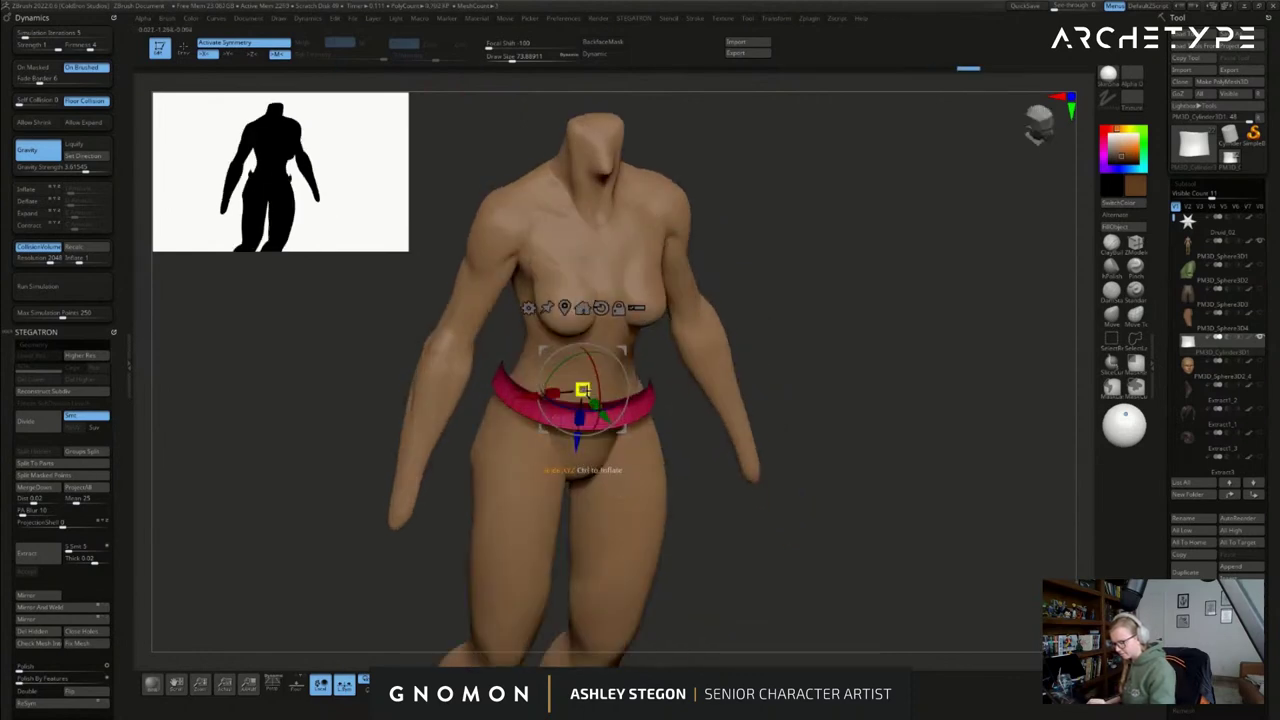
drag(584, 390, 579, 398)
key(q)
mouse_move(655, 390)
ctrl+right_down()
mouse_move(671, 449)
mouse_move(748, 388)
ctrl+right_up()
key(s)
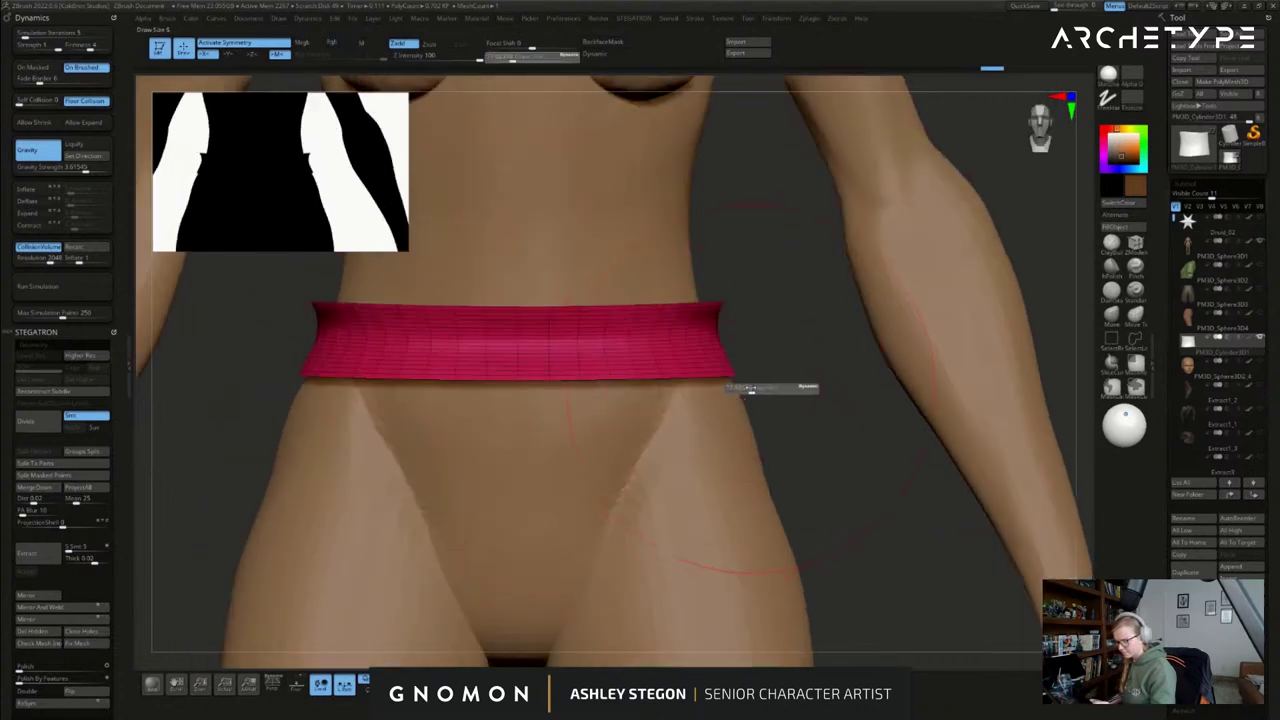
- Replace the band with an adjustable cylinder primitive and shape it into a low hollow ring around the waist
key(w)
click(463, 268)
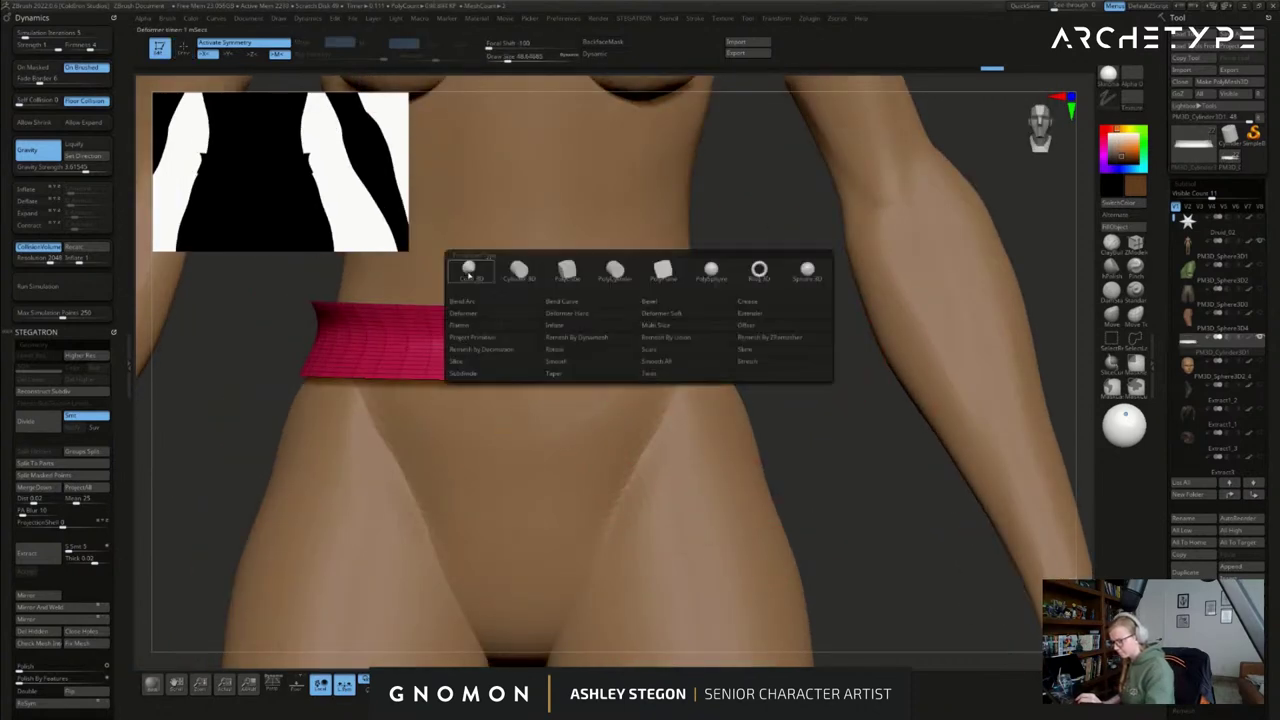
click(568, 268)
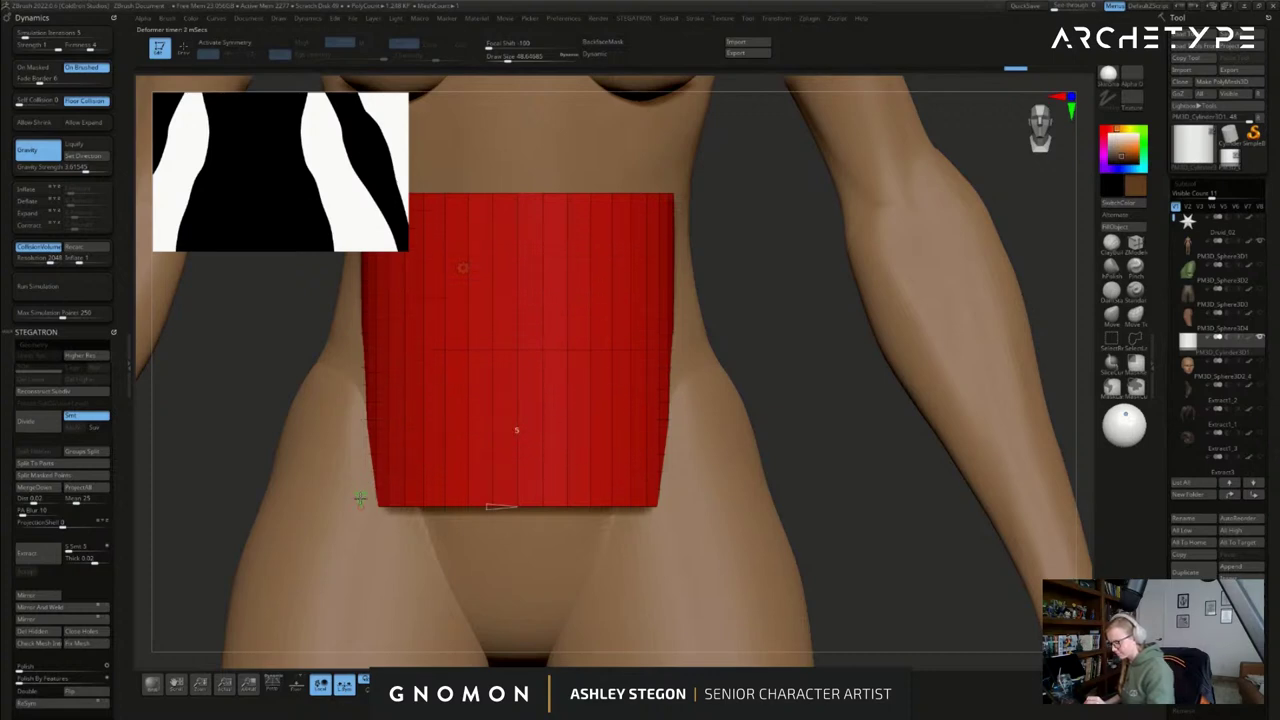
drag(517, 383, 470, 349)
ctrl+right_drag(490, 365, 586, 414)
drag(584, 414, 584, 373)
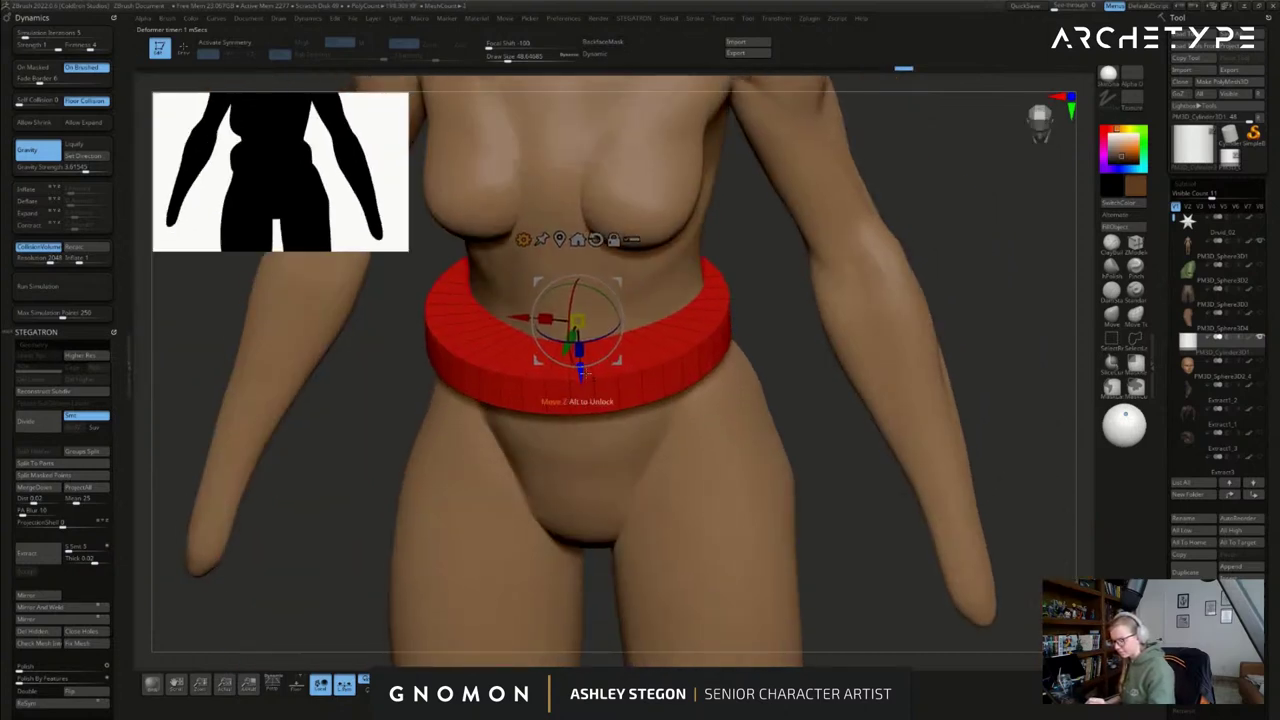
- Make the ring slimmer and reposition it around the waist, checking the fit from the side
right_drag(586, 372, 546, 384)
drag(631, 305, 618, 262)
drag(601, 338, 622, 283)
shift+right_drag(634, 304, 690, 283)
drag(585, 348, 546, 348)
right_drag(800, 360, 680, 366)
drag(573, 361, 528, 363)
right_drag(528, 363, 640, 350)
key(q)
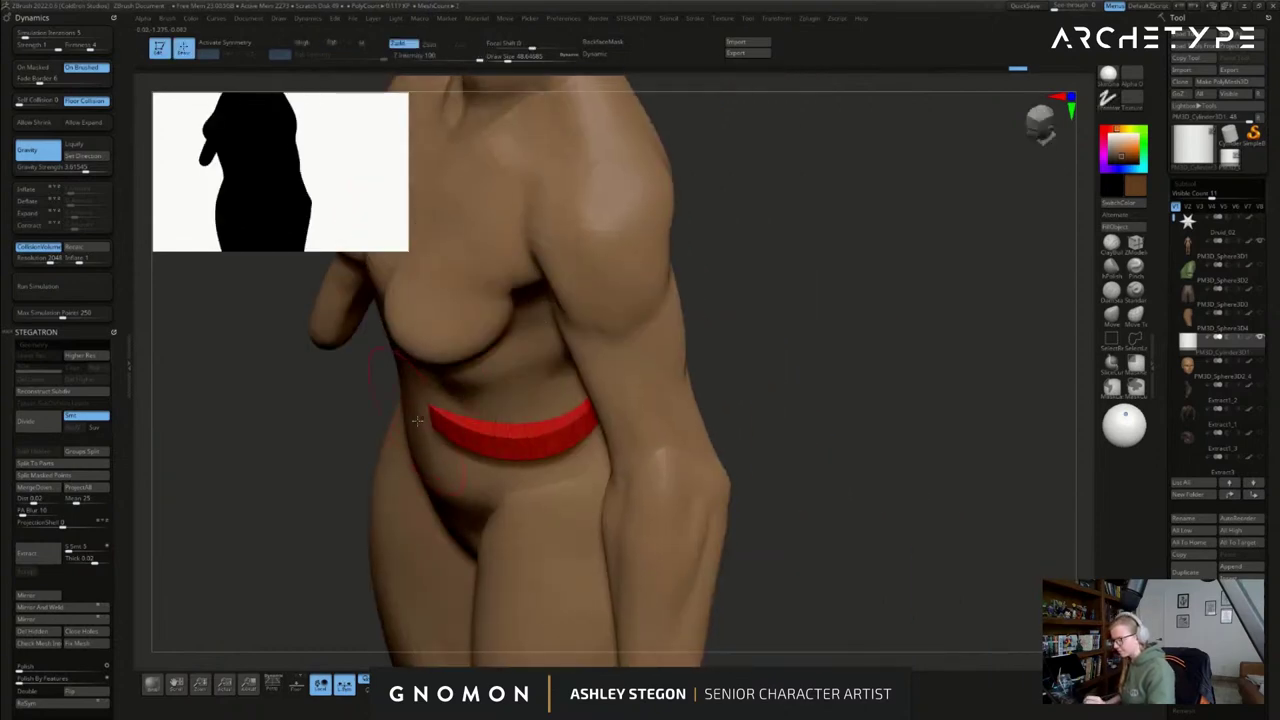
- Shape the front of the ring around the bare waist with the Move brush
click(1108, 326)
shift+right_drag(455, 461, 502, 441)
alt+drag(482, 428, 499, 461)
right_drag(499, 461, 504, 497)
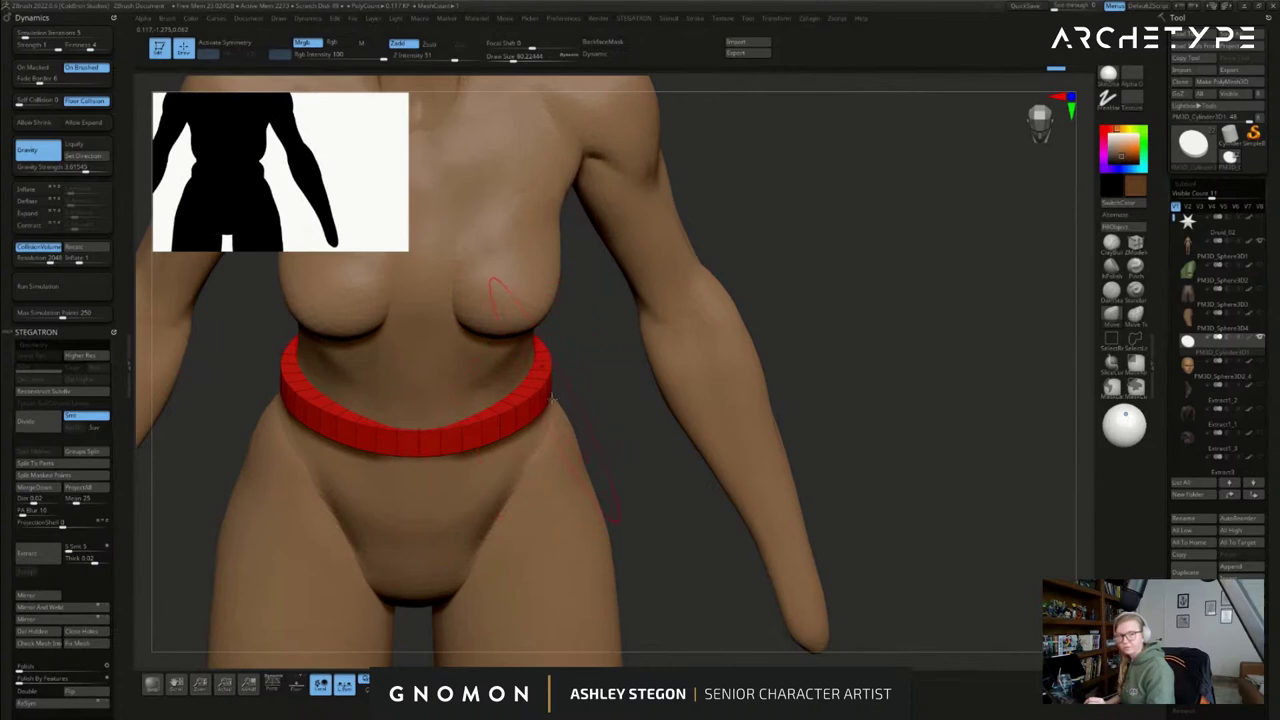
drag(428, 452, 432, 456)
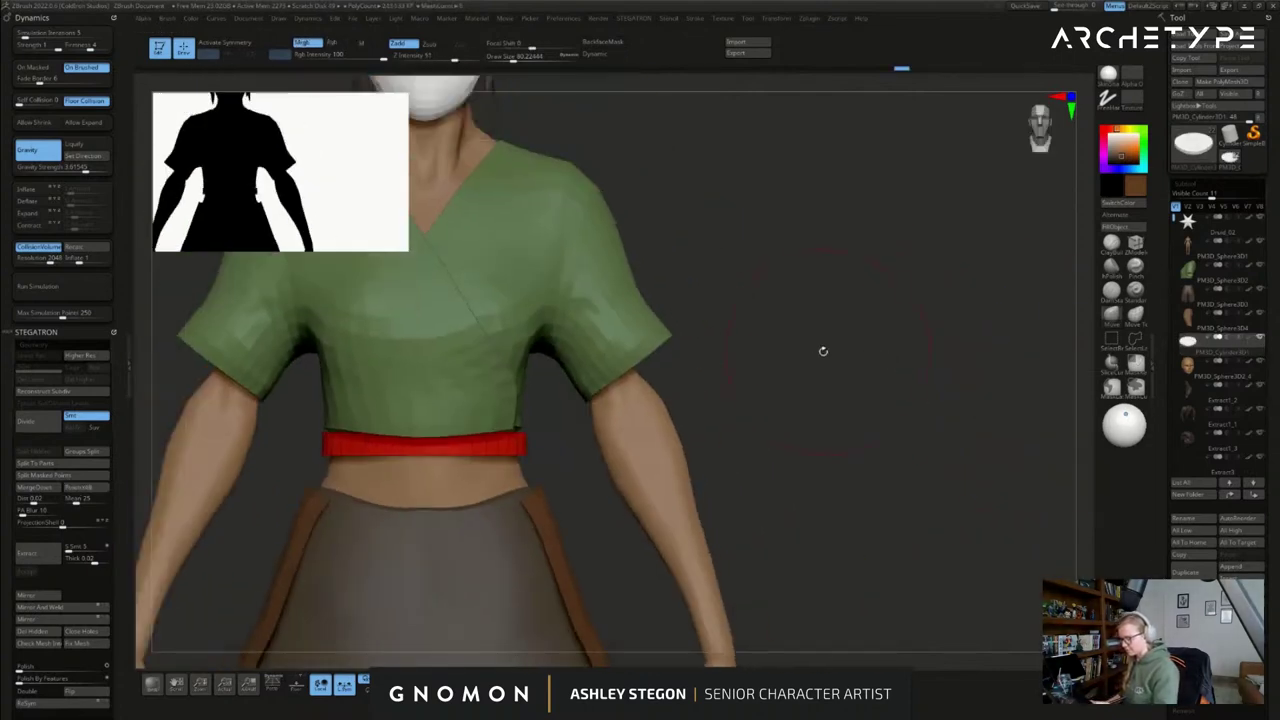
- Lower the ring to the top of the trousers, then enlarge and slightly tilt it to cover their waistline
alt+drag(823, 351, 783, 217)
key(w)
drag(499, 374, 500, 424)
drag(690, 330, 668, 385)
key(q)
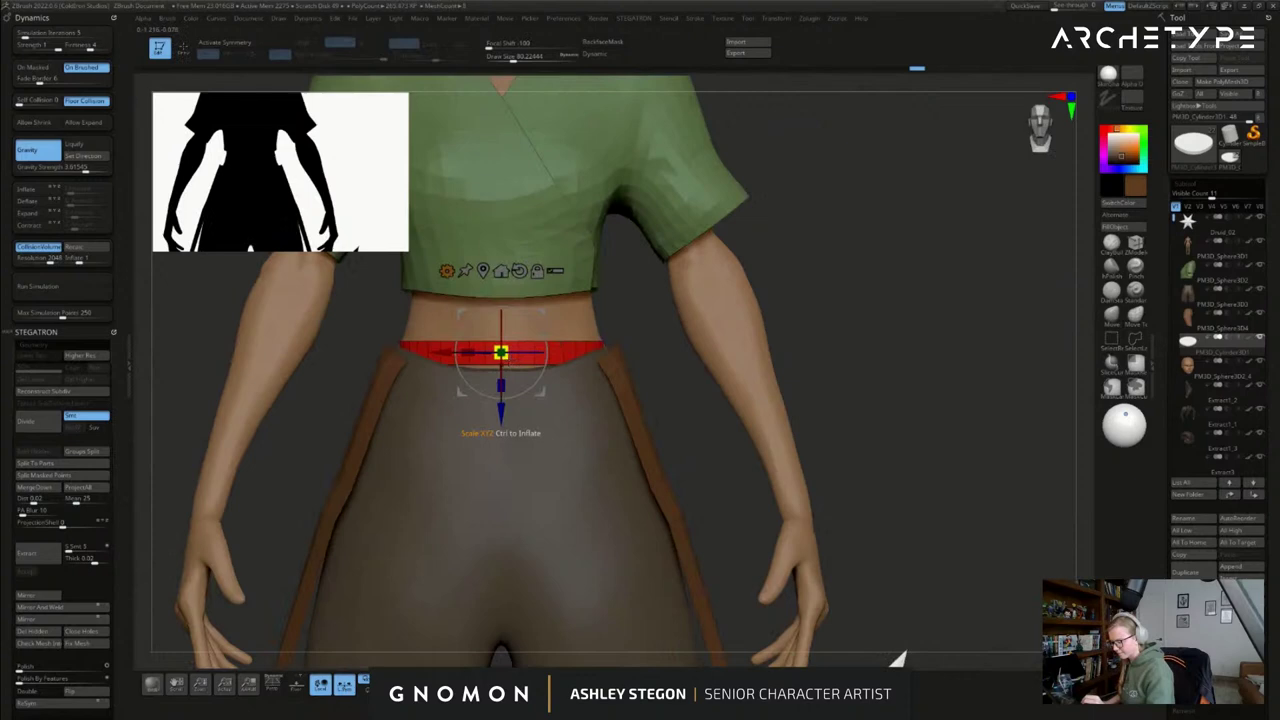
drag(500, 352, 522, 366)
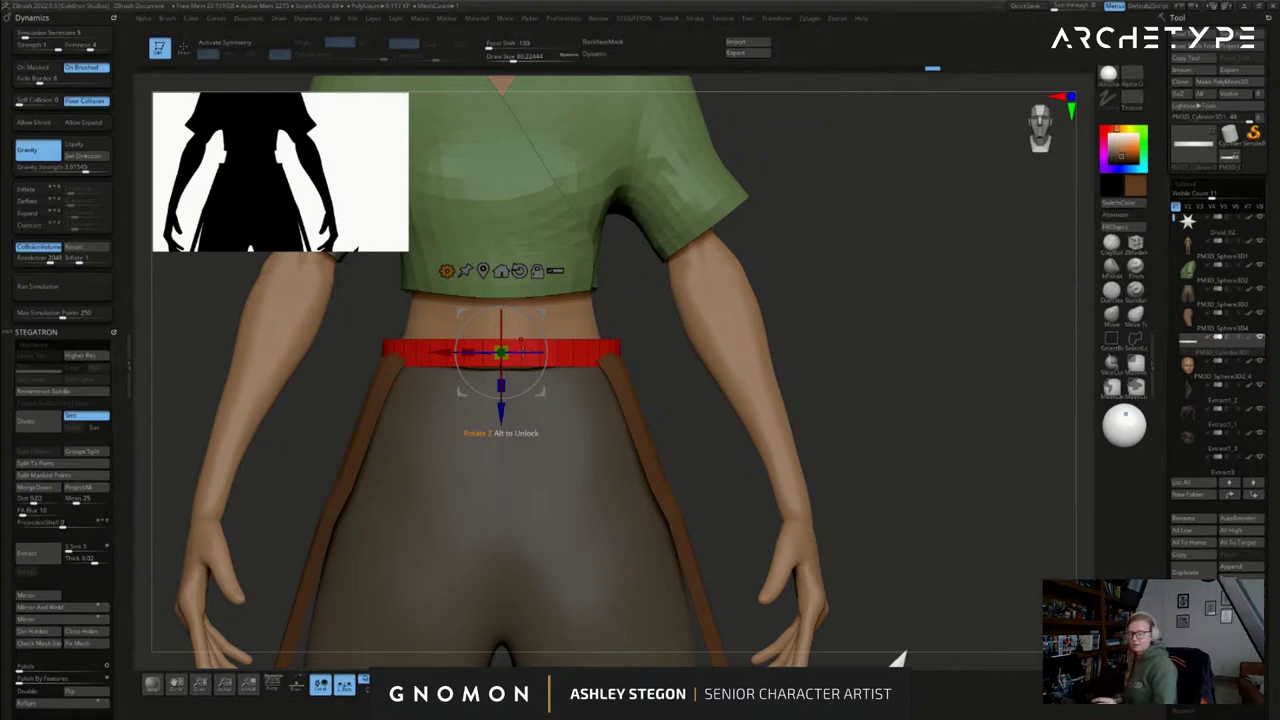
drag(661, 325, 666, 349)
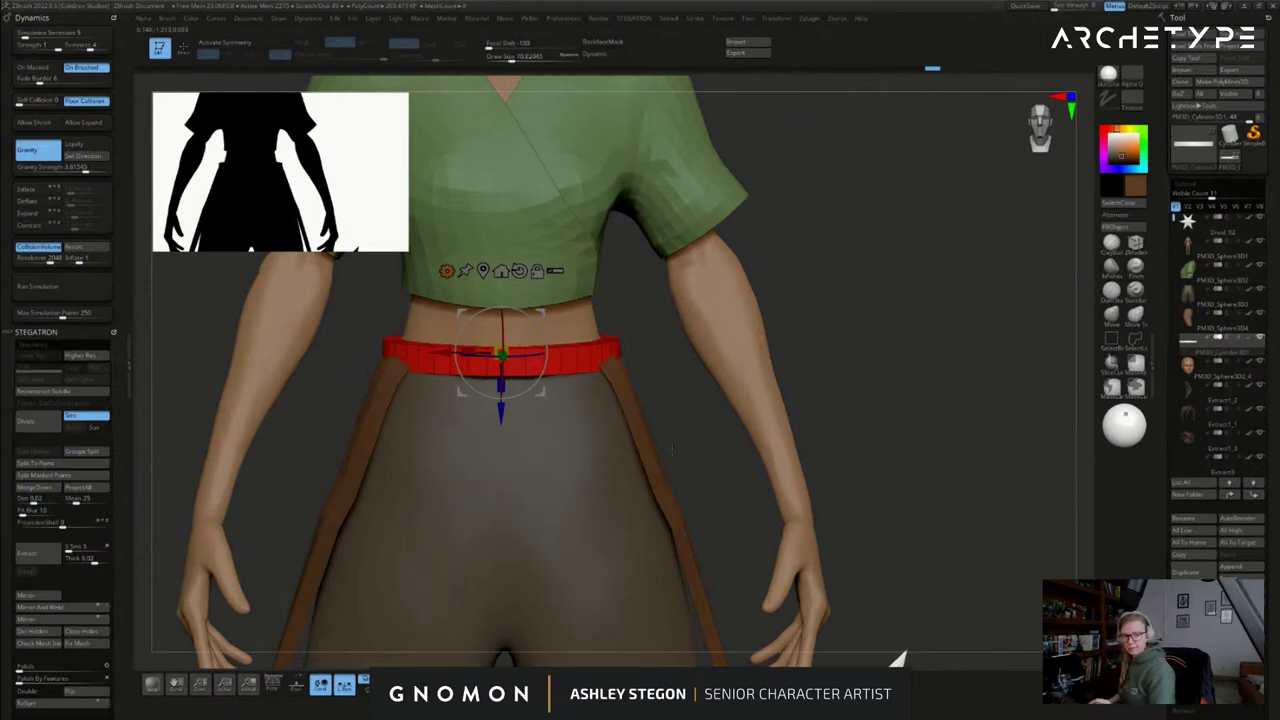
mouse_move(658, 394)
alt+mouse_down()
mouse_move(713, 444)
mouse_move(714, 482)
alt+mouse_up()
- Turn on X symmetry and try reshaping the back of the ring with a larger brush
key(q)
key(s)
mouse_move(645, 445)
mouse_down()
mouse_move(673, 434)
mouse_move(622, 454)
mouse_up()
key(x)
drag(780, 450, 560, 460)
drag(980, 660, 762, 390)
right_drag(800, 405, 660, 458)
alt+right_drag(761, 467, 667, 452)
key(s)
drag(661, 420, 665, 420)
drag(636, 424, 633, 416)
key(ctrl+z)
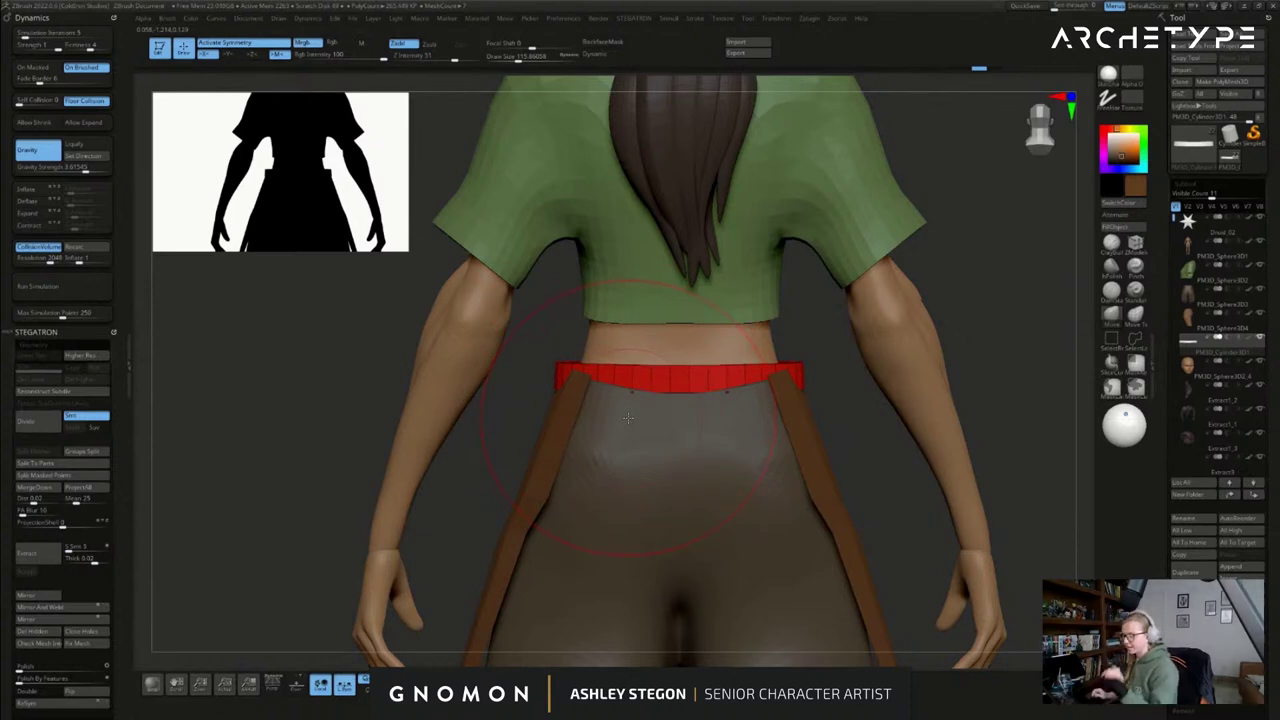
- Pull the back and sides of the ring into line with the trousers' waist, using symmetrical strokes
right_drag(632, 404, 643, 422)
drag(644, 419, 644, 413)
right_drag(644, 413, 636, 442)
key(s)
drag(692, 384, 689, 370)
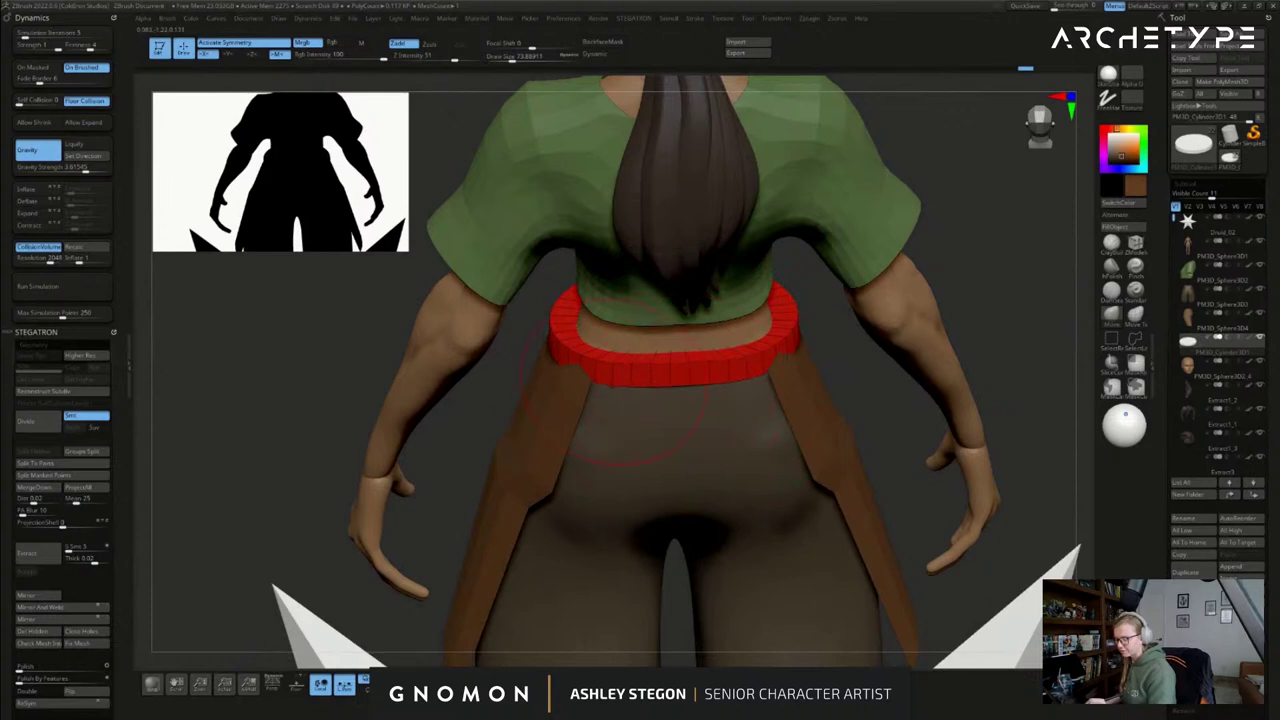
drag(557, 357, 560, 339)
mouse_move(560, 340)
right_down()
mouse_move(651, 360)
mouse_move(705, 345)
right_up()
right_drag(622, 373, 600, 350)
drag(627, 315, 606, 349)
key(s)
right_drag(607, 348, 650, 372)
drag(604, 314, 600, 315)
mouse_move(618, 366)
right_down()
mouse_move(592, 385)
mouse_move(594, 419)
mouse_move(587, 338)
right_up()
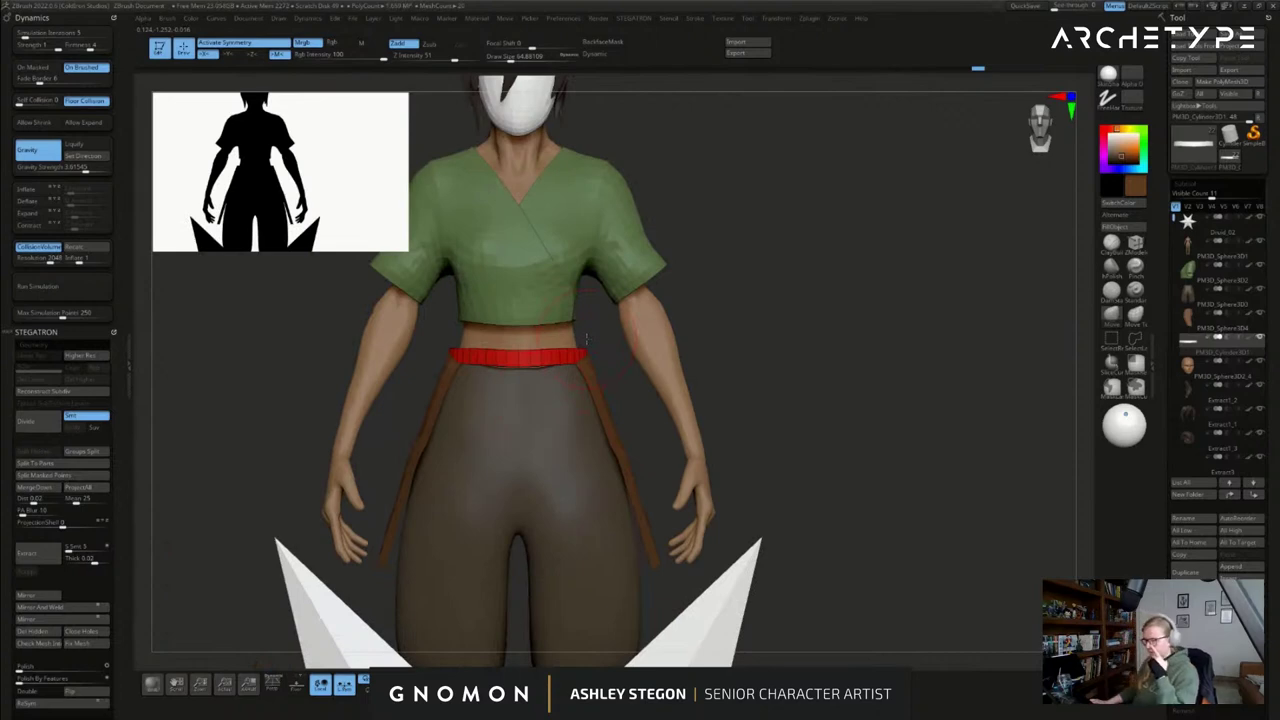
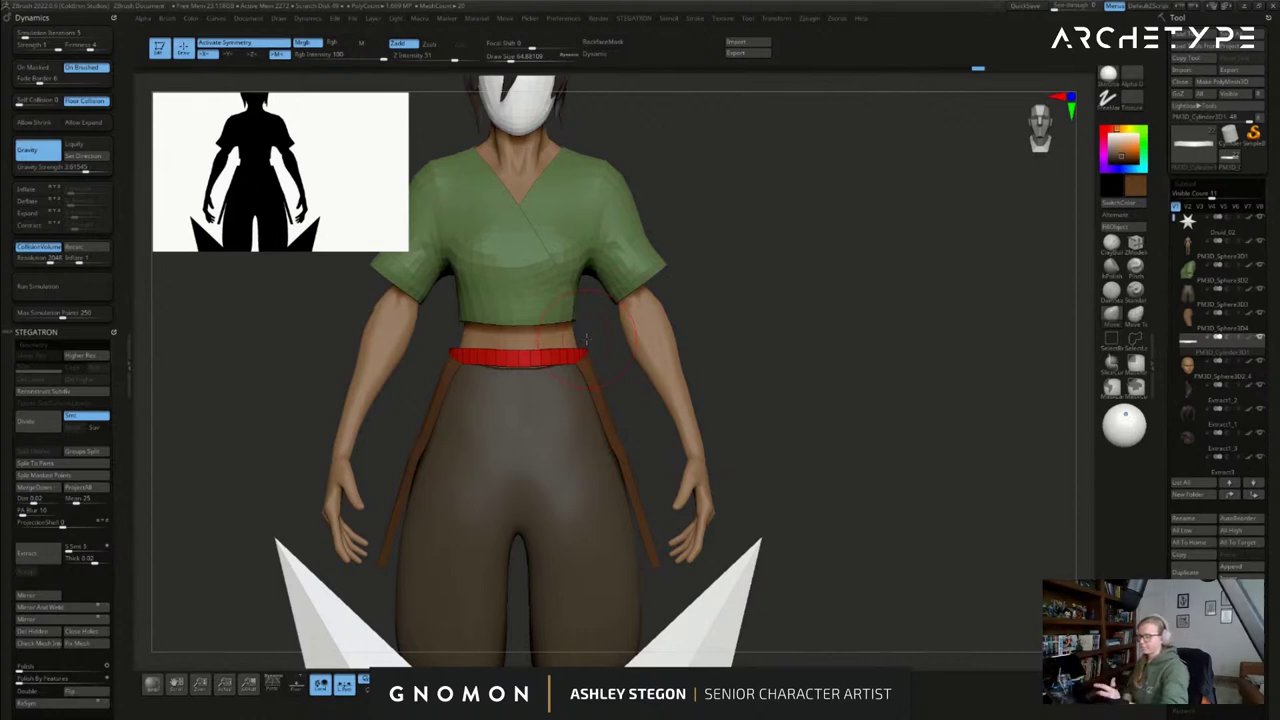
- Refine the front and side curves of the ring with a smaller brush so it hugs the hips
key(s)
drag(811, 430, 806, 430)
mouse_move(574, 350)
alt+right_down()
mouse_move(655, 360)
mouse_move(660, 322)
mouse_move(683, 405)
alt+right_up()
key(s)
click(683, 405)
key(x)
key(x)
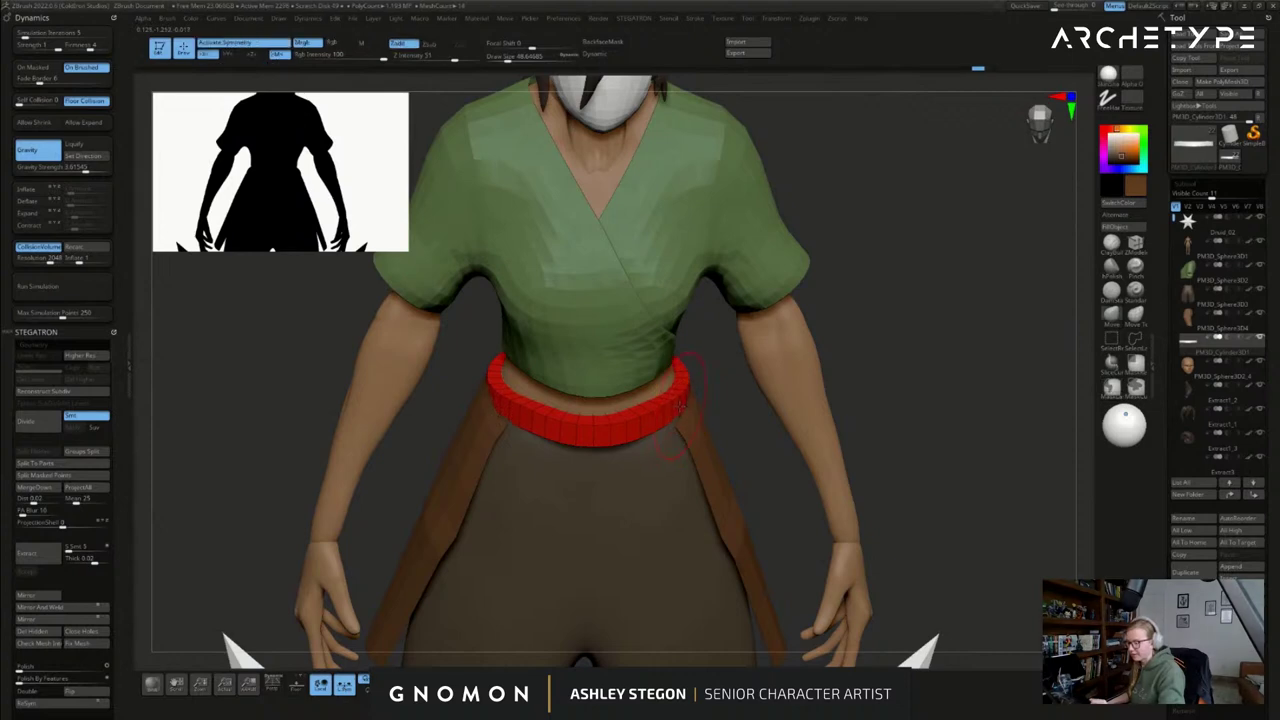
key(s)
click(680, 403)
mouse_move(683, 430)
mouse_down()
mouse_move(674, 424)
mouse_move(704, 391)
mouse_up()
mouse_move(935, 400)
mouse_down()
mouse_move(843, 412)
mouse_move(800, 400)
mouse_up()
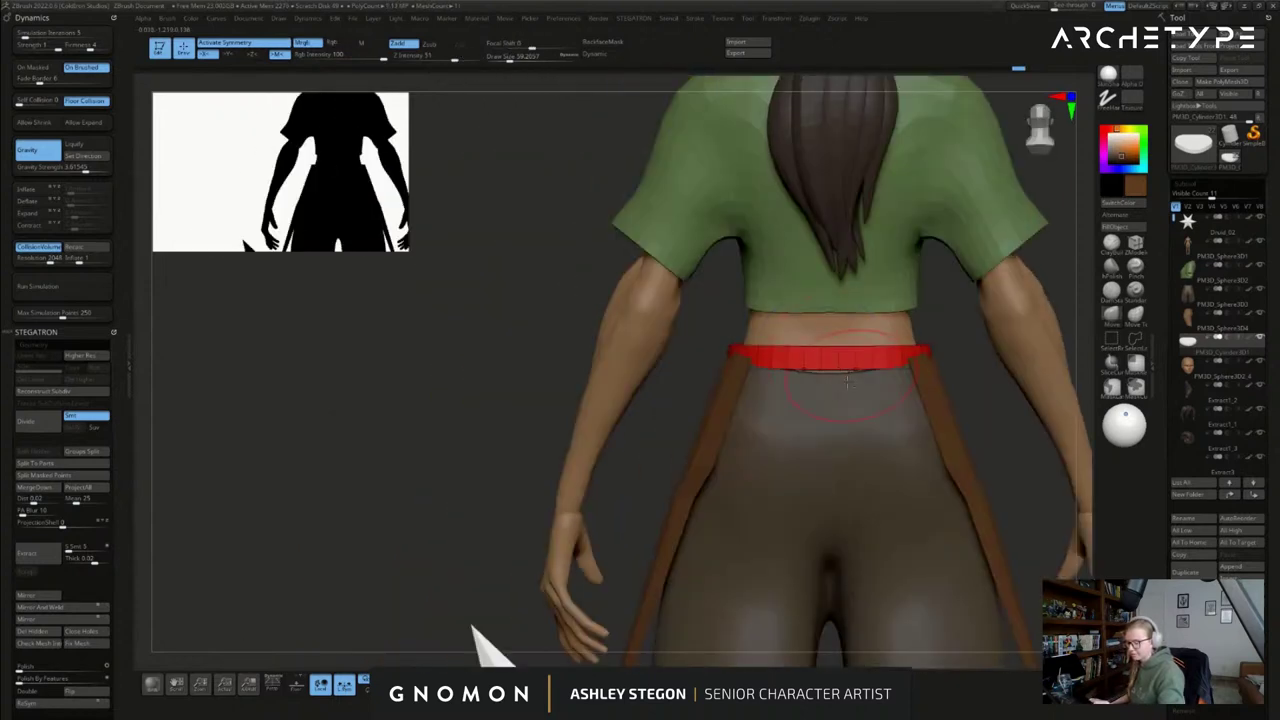
- Adjust the ring's lower back edge to cover the top of the trousers
alt+drag(947, 364, 840, 389)
right_drag(840, 388, 801, 388)
drag(807, 389, 799, 392)
right_drag(799, 350, 785, 396)
key(s)
click(767, 399)
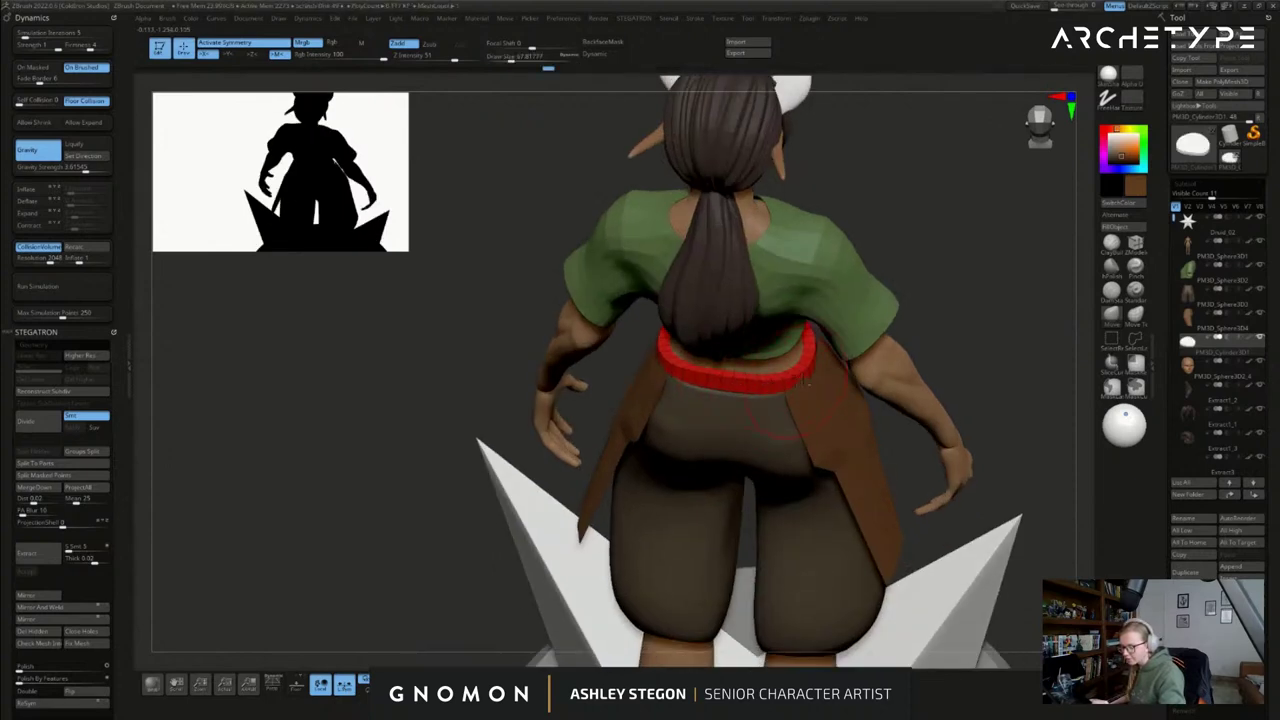
right_drag(813, 360, 846, 336)
drag(781, 358, 782, 364)
- Switch to the trousers, lower their subdivision level and reshape the waist to sit beneath the belt ring
alt+click(782, 364)
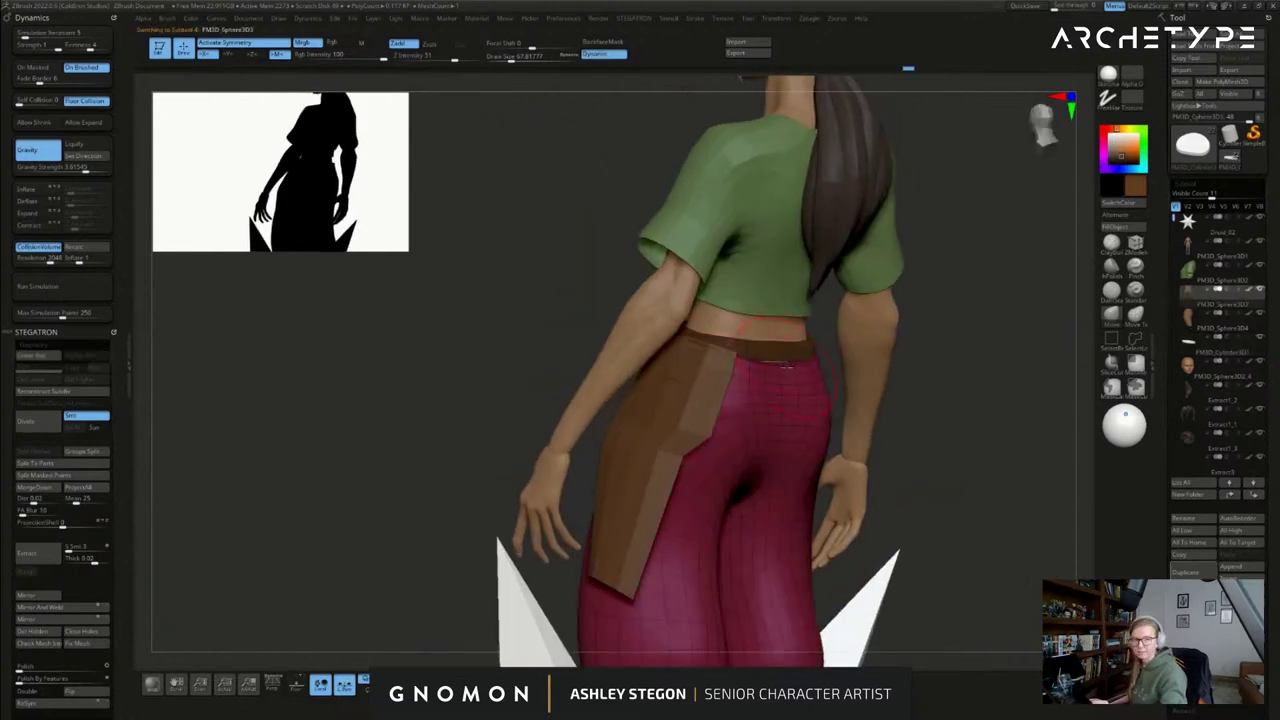
shift+right_drag(785, 373, 681, 388)
key(shift+d)
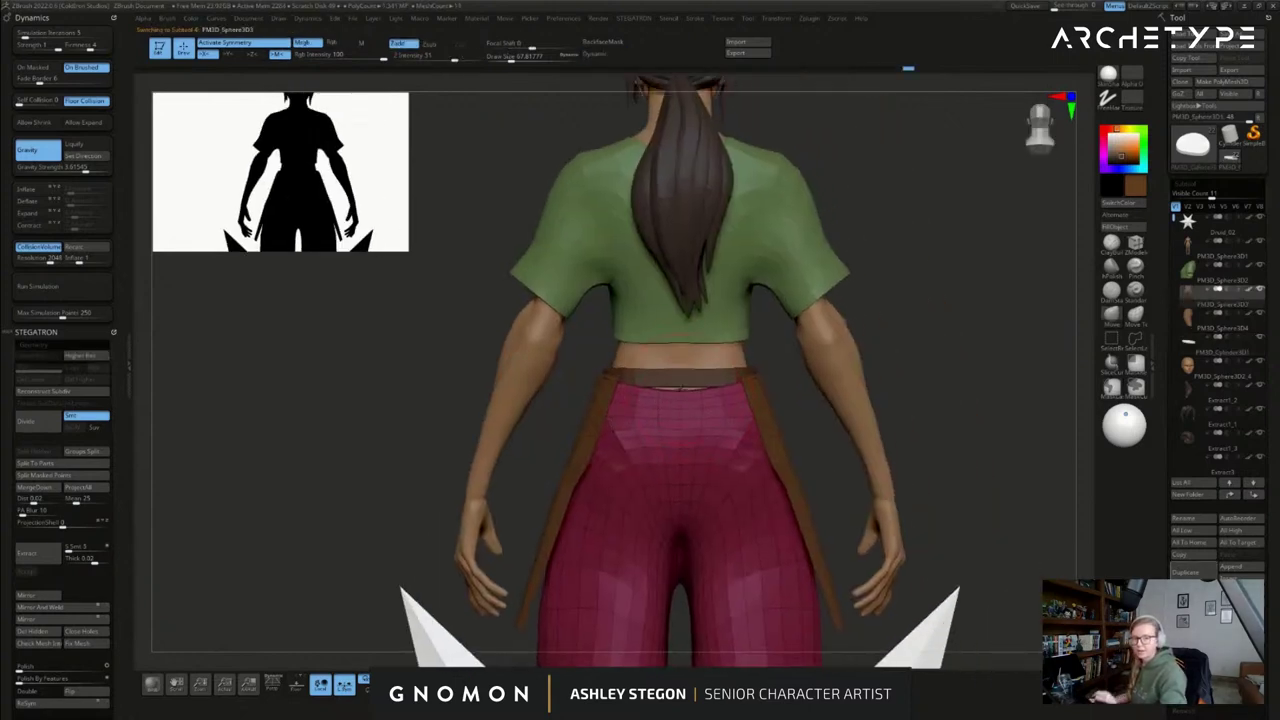
mouse_move(684, 436)
right_down()
mouse_move(834, 443)
mouse_move(763, 460)
mouse_move(768, 392)
right_up()
key(s)
drag(776, 388, 771, 389)
mouse_move(782, 391)
alt+right_down()
mouse_move(804, 403)
mouse_move(786, 384)
alt+right_up()
key(shift+f)
key(shift+f)
right_drag(735, 421, 723, 421)
mouse_move(722, 421)
mouse_down()
mouse_move(712, 411)
mouse_move(716, 421)
mouse_up()
key(s)
drag(716, 418, 741, 409)
key(s)
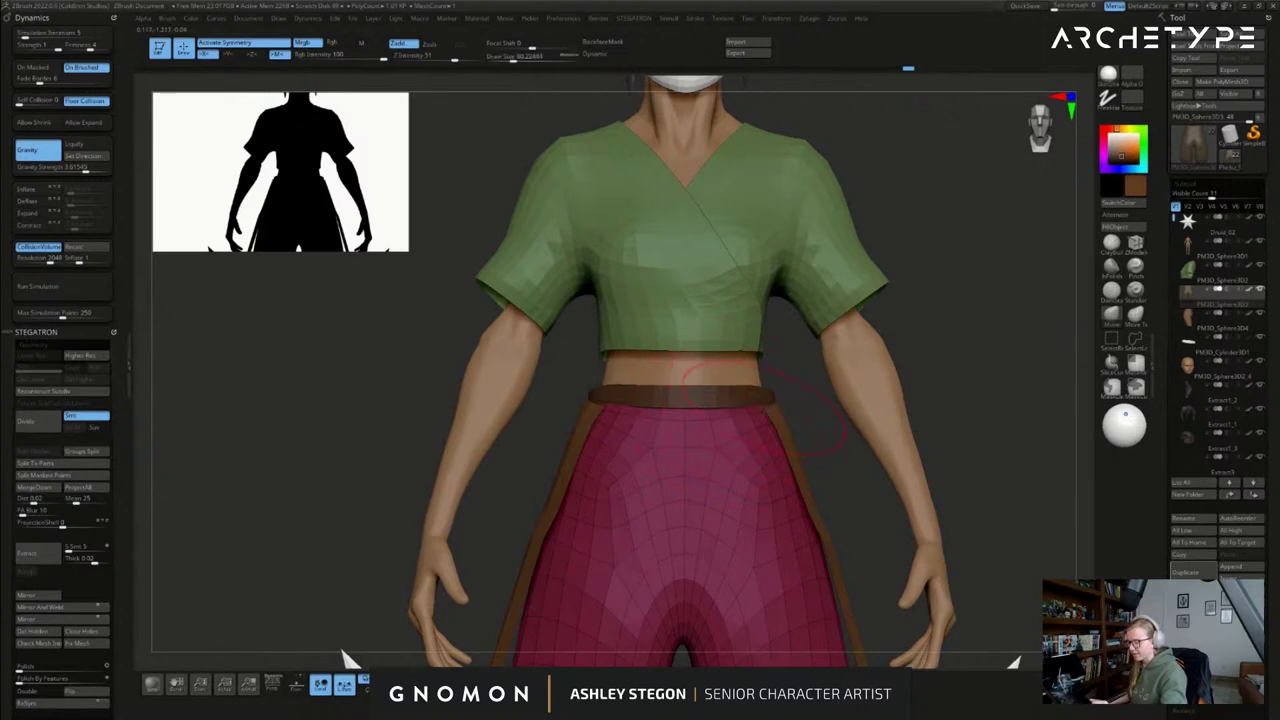
- Examine the costume's proportions and silhouette from the front, side and back
right_drag(772, 416, 823, 371)
key(shift+f)
ctrl+right_drag(943, 317, 914, 306)
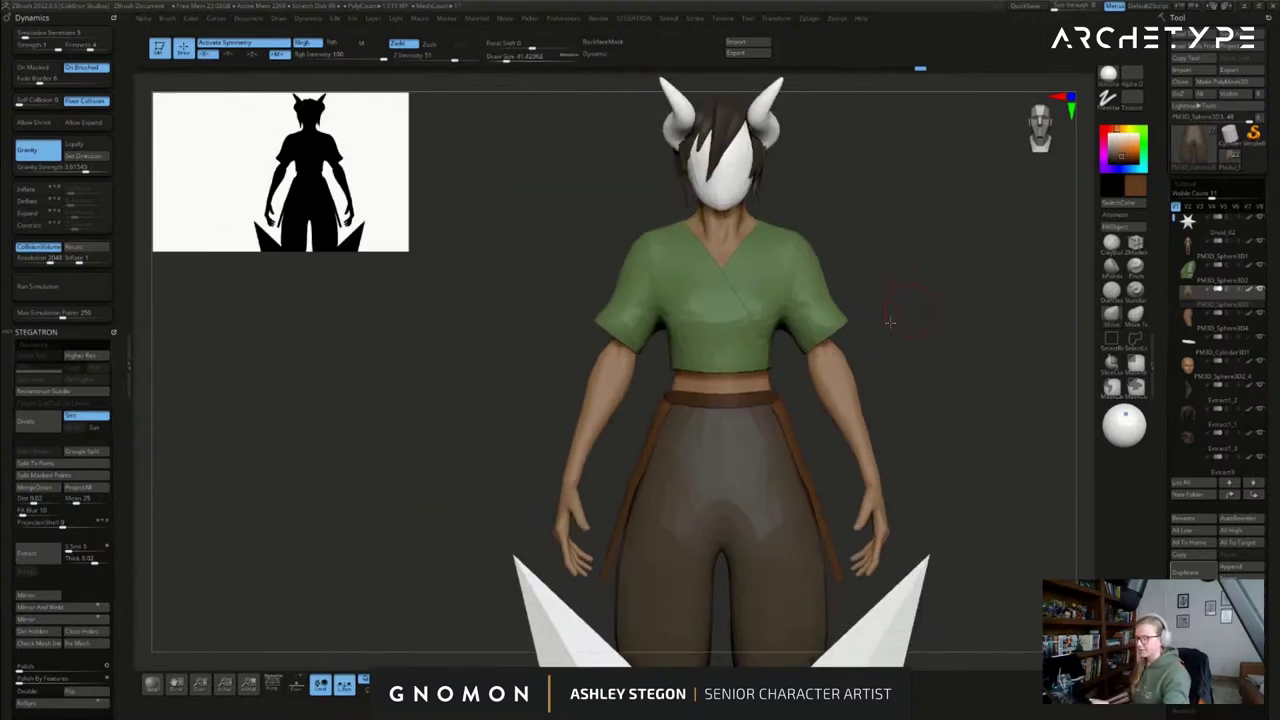
alt+drag(911, 310, 786, 350)
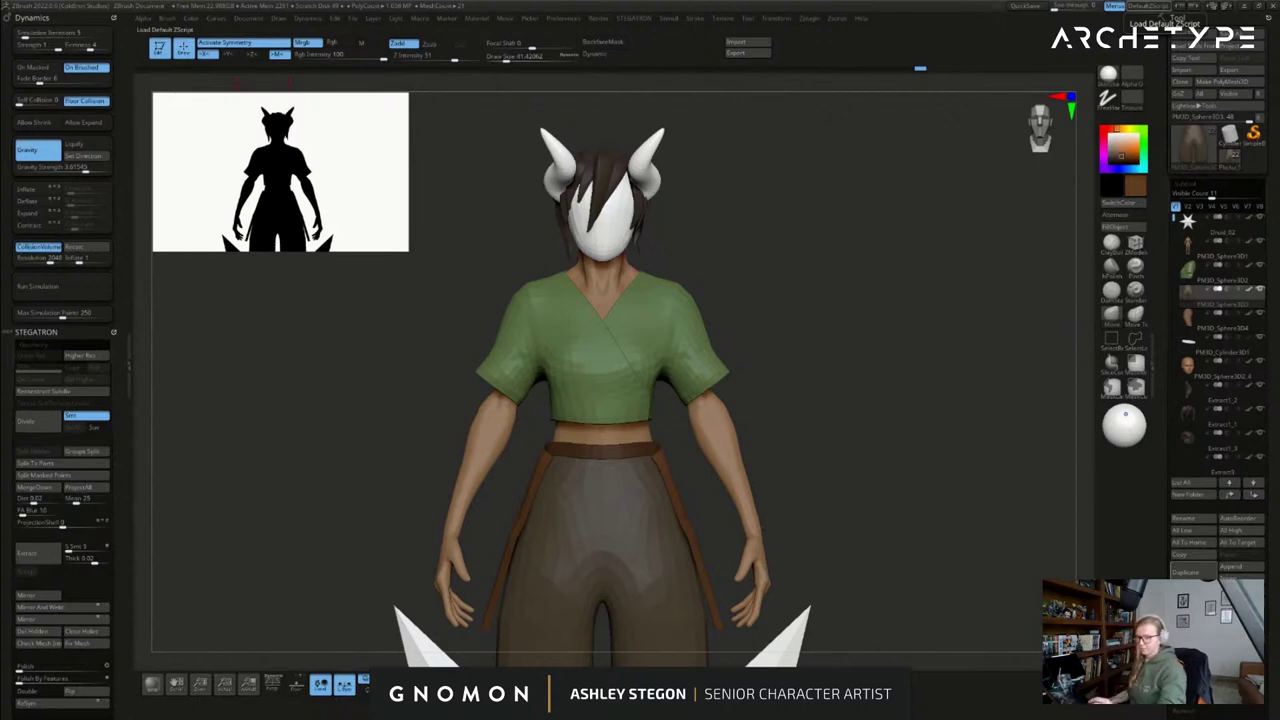
drag(857, 374, 907, 332)
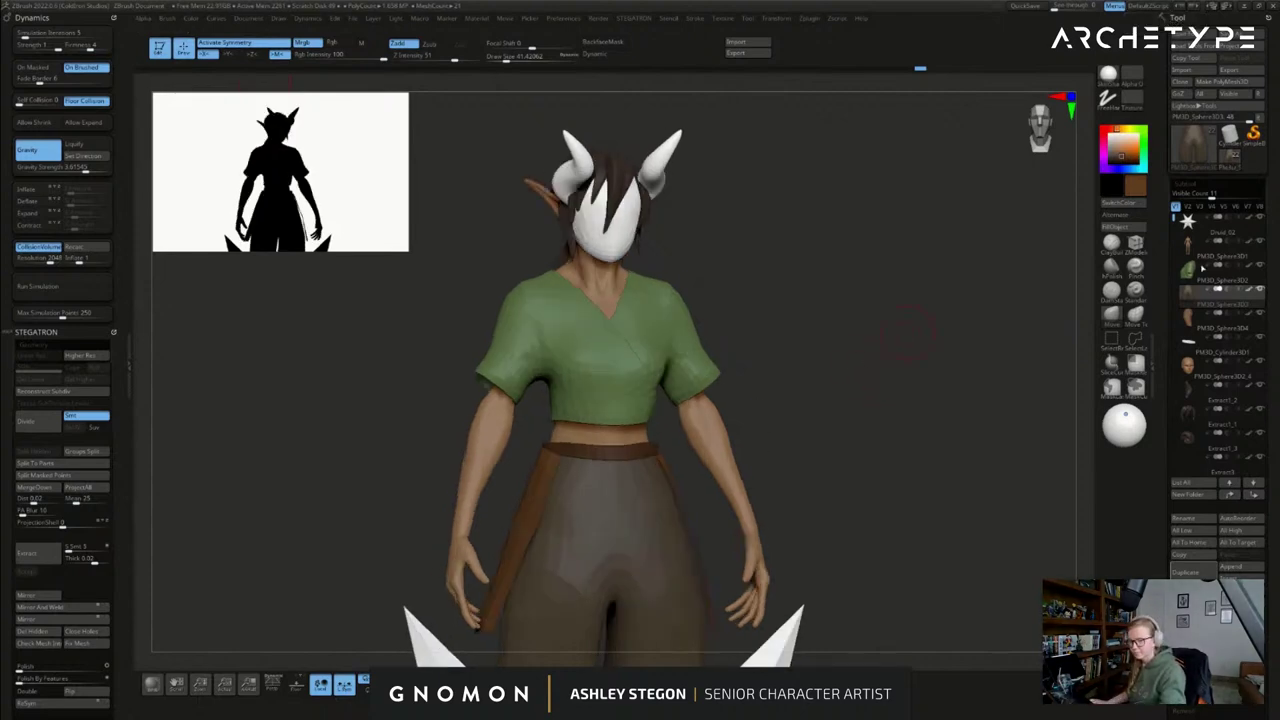
drag(1174, 218, 1174, 234)
key(s)
click(756, 354)
alt+right_drag(638, 223, 662, 304)
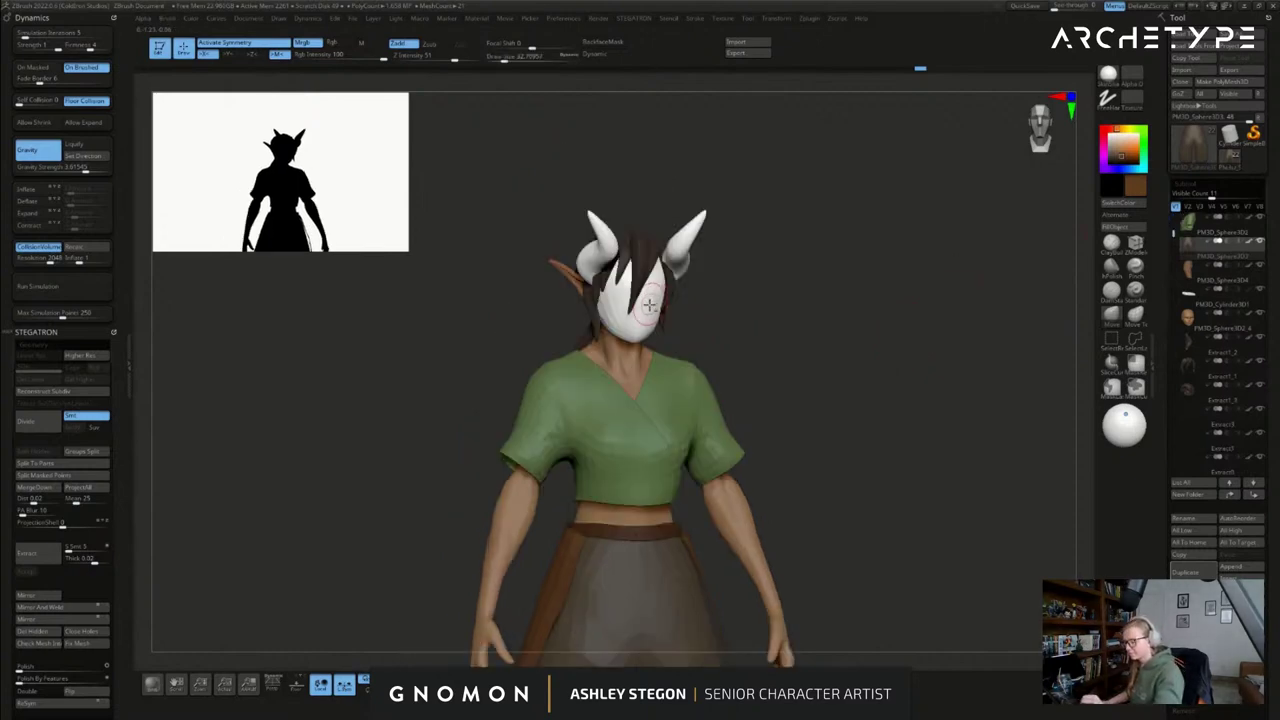
alt+click(652, 303)
shift+drag(713, 329, 757, 300)
key(ctrl+z)
key(ctrl+shift+z)
ctrl+right_drag(757, 320, 808, 346)
right_drag(703, 490, 699, 488)
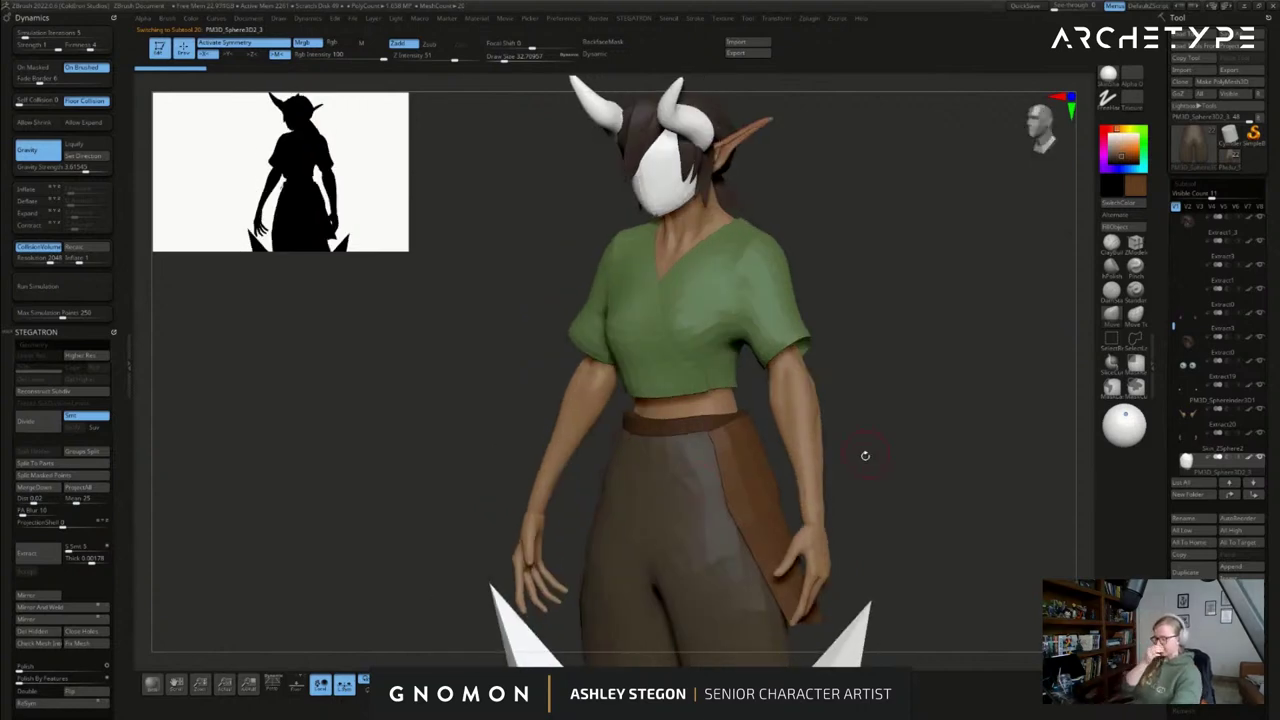
drag(863, 458, 846, 457)
drag(829, 390, 793, 421)
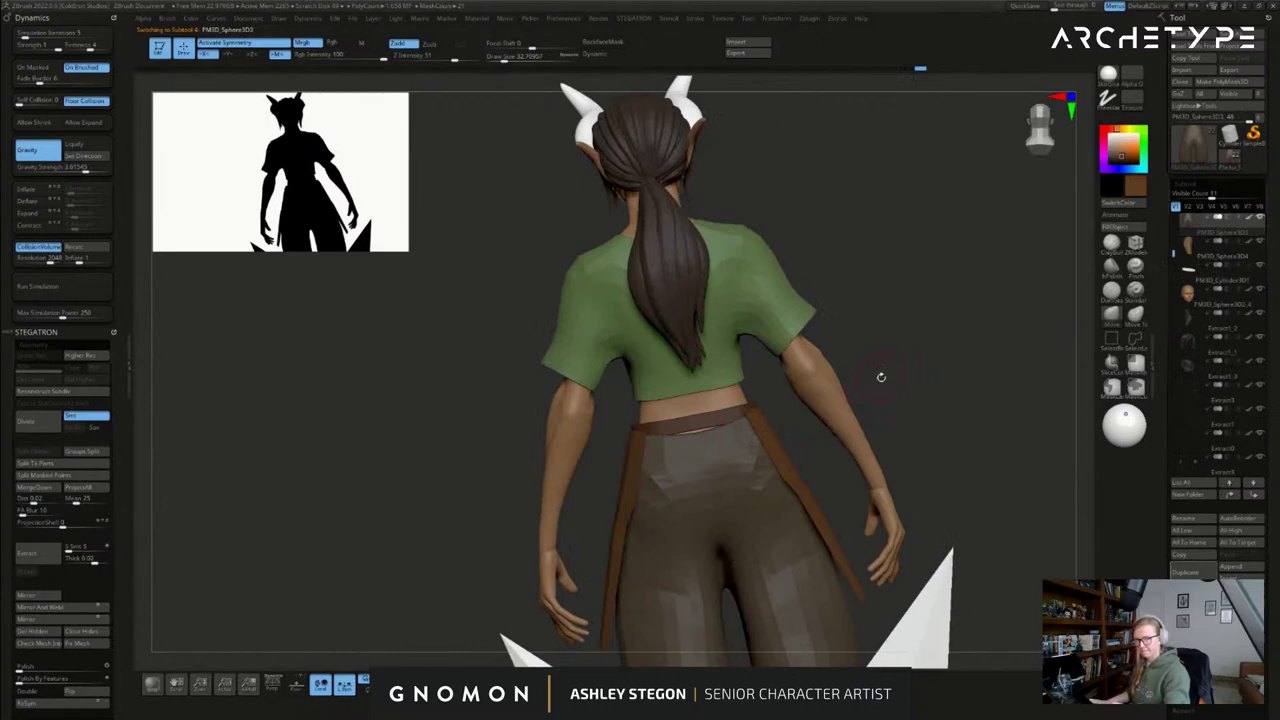
- Use the Move brush to adjust the back of the trousers' waist where it meets the belt
click(1111, 316)
key(shift+f)
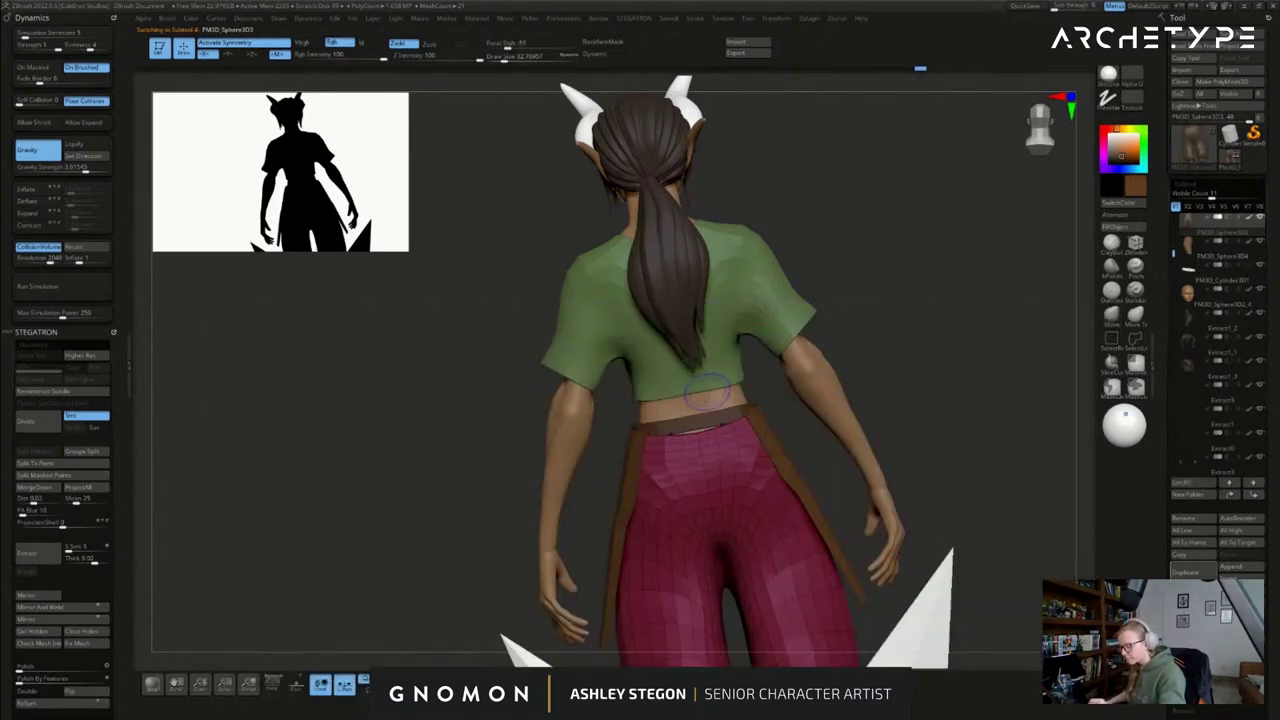
key(shift+f)
key(s)
drag(709, 440, 712, 432)
mouse_move(728, 420)
right_down()
mouse_move(738, 436)
mouse_move(714, 426)
right_up()
alt+click(704, 423)
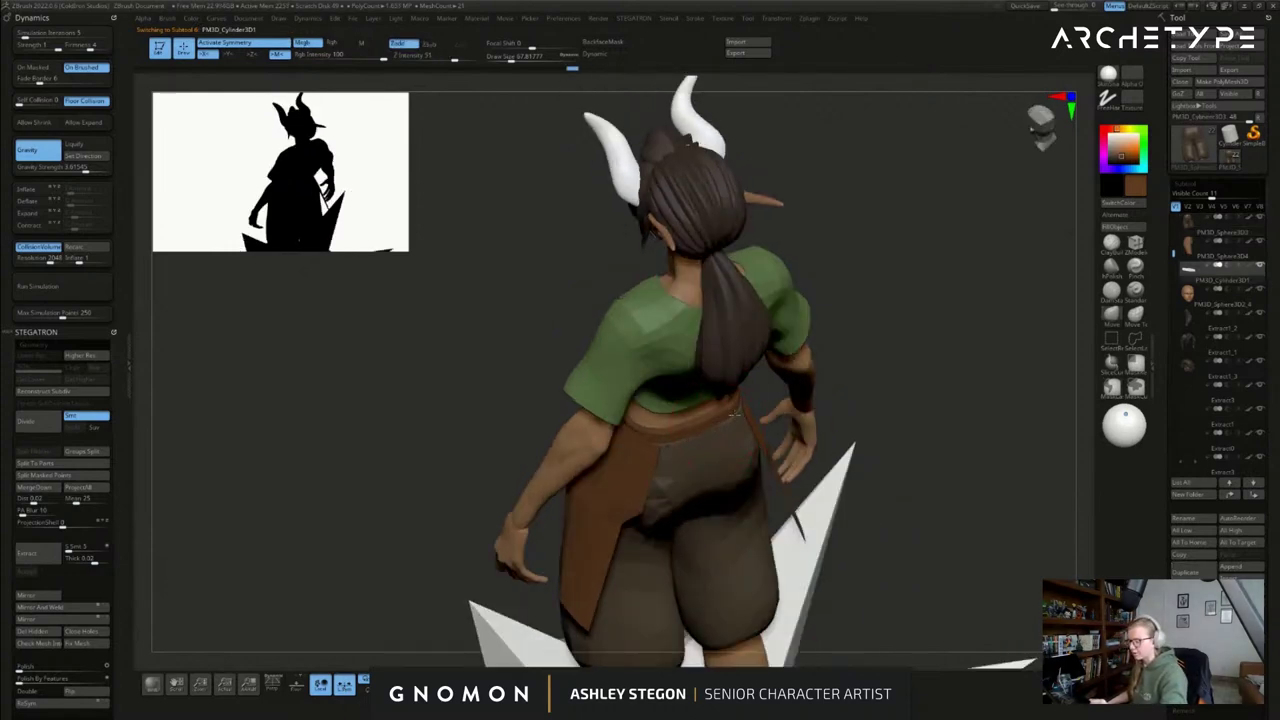
alt+click(732, 428)
shift+drag(839, 386, 848, 372)
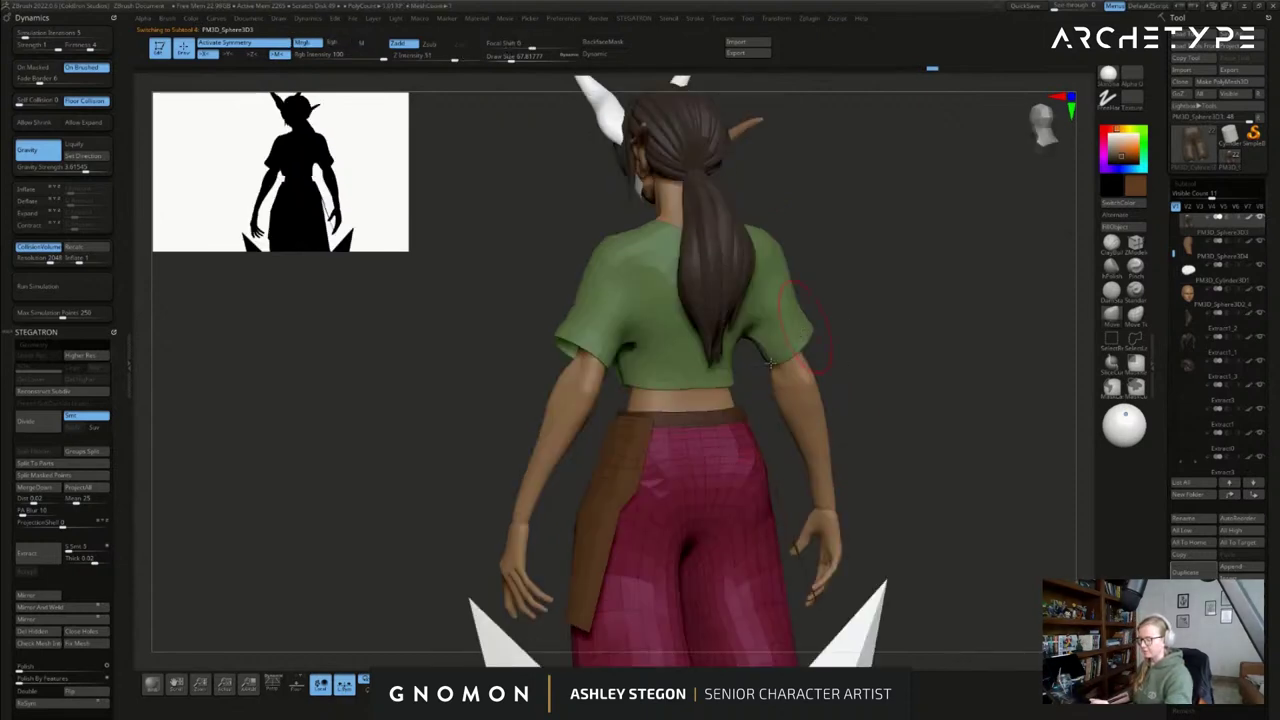
mouse_move(697, 440)
right_down()
mouse_move(775, 442)
mouse_move(697, 447)
mouse_move(797, 403)
right_up()
key(shift+f)
key(s)
drag(912, 413, 907, 412)
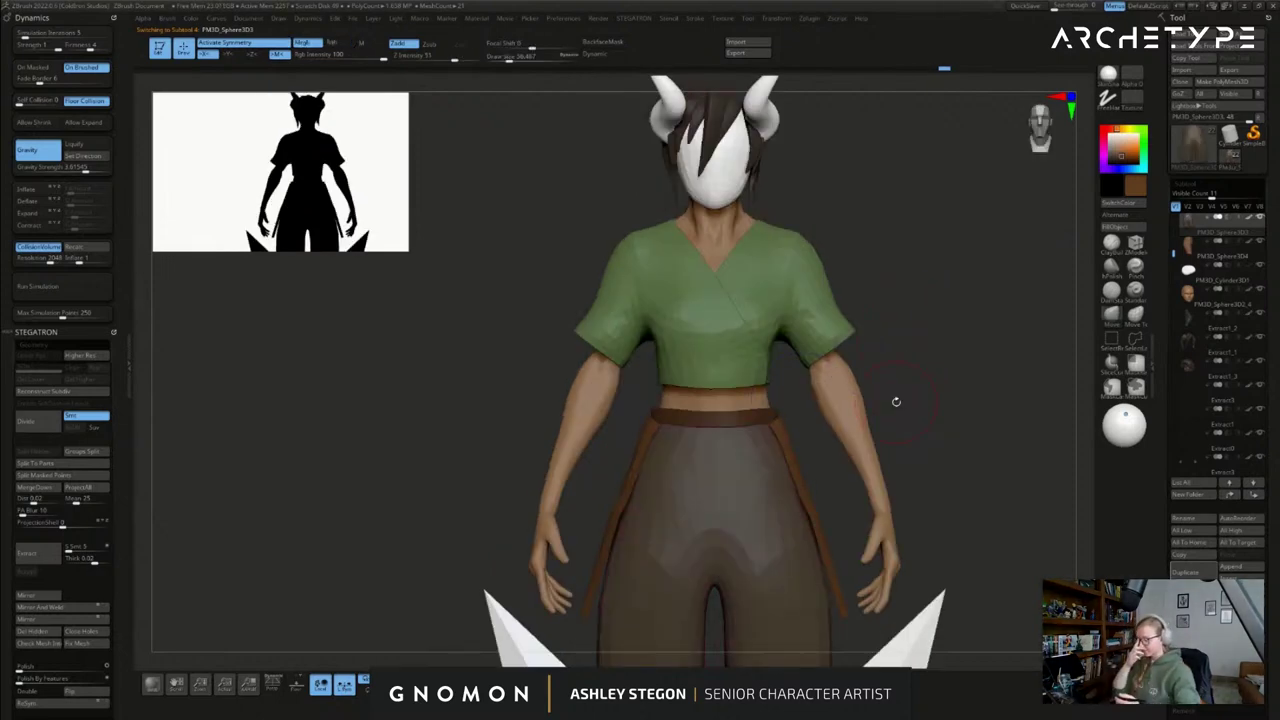
- Switch to the green shirt and adjust its lower hem and side with the Move brush
alt+click(776, 358)
key(shift+f)
key(shift+f)
key(s)
mouse_move(772, 366)
mouse_down()
mouse_move(779, 357)
mouse_move(776, 372)
mouse_move(790, 374)
mouse_up()
key(s)
right_drag(791, 374, 774, 370)
key(s)
drag(778, 368, 775, 368)
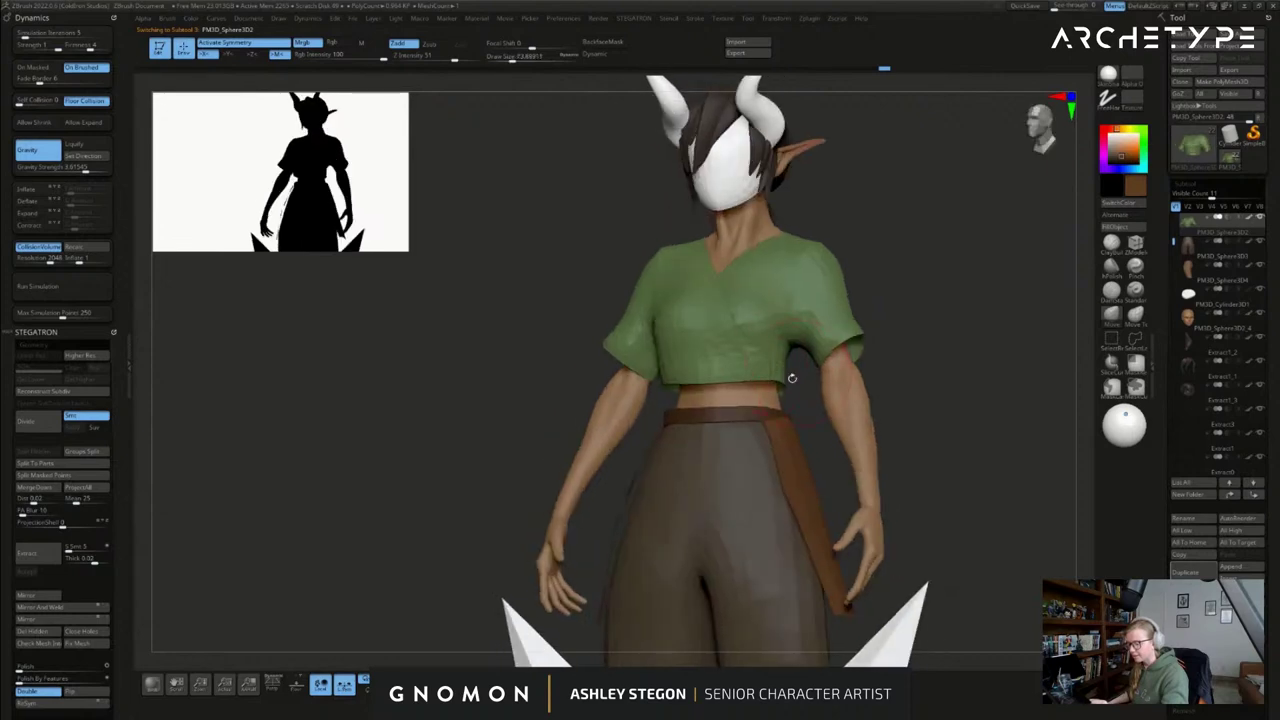
- Refine the shirt's back and shoulder shape from several angles
right_drag(797, 371, 735, 378)
drag(867, 337, 834, 373)
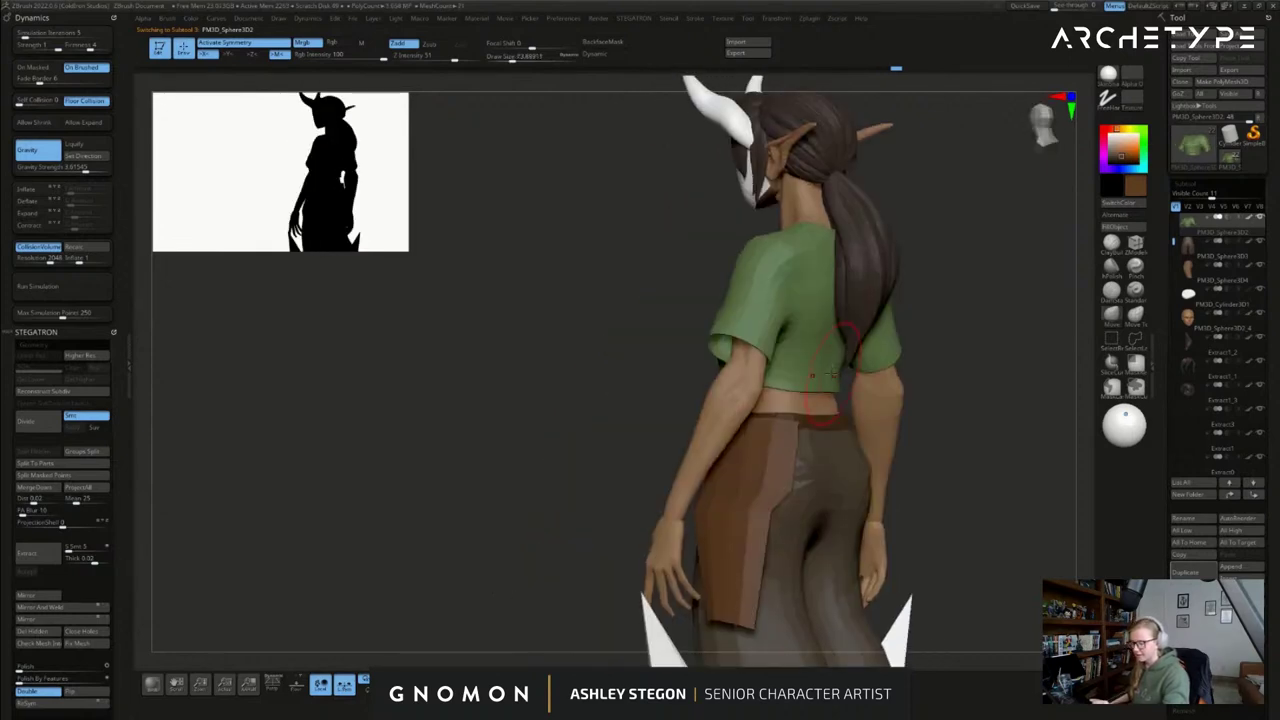
mouse_move(825, 379)
right_down()
mouse_move(887, 336)
mouse_move(811, 347)
right_up()
mouse_move(851, 317)
mouse_down()
mouse_move(864, 311)
mouse_move(873, 333)
mouse_up()
drag(830, 371, 820, 373)
alt+right_drag(839, 261, 799, 317)
key(s)
drag(802, 328, 788, 321)
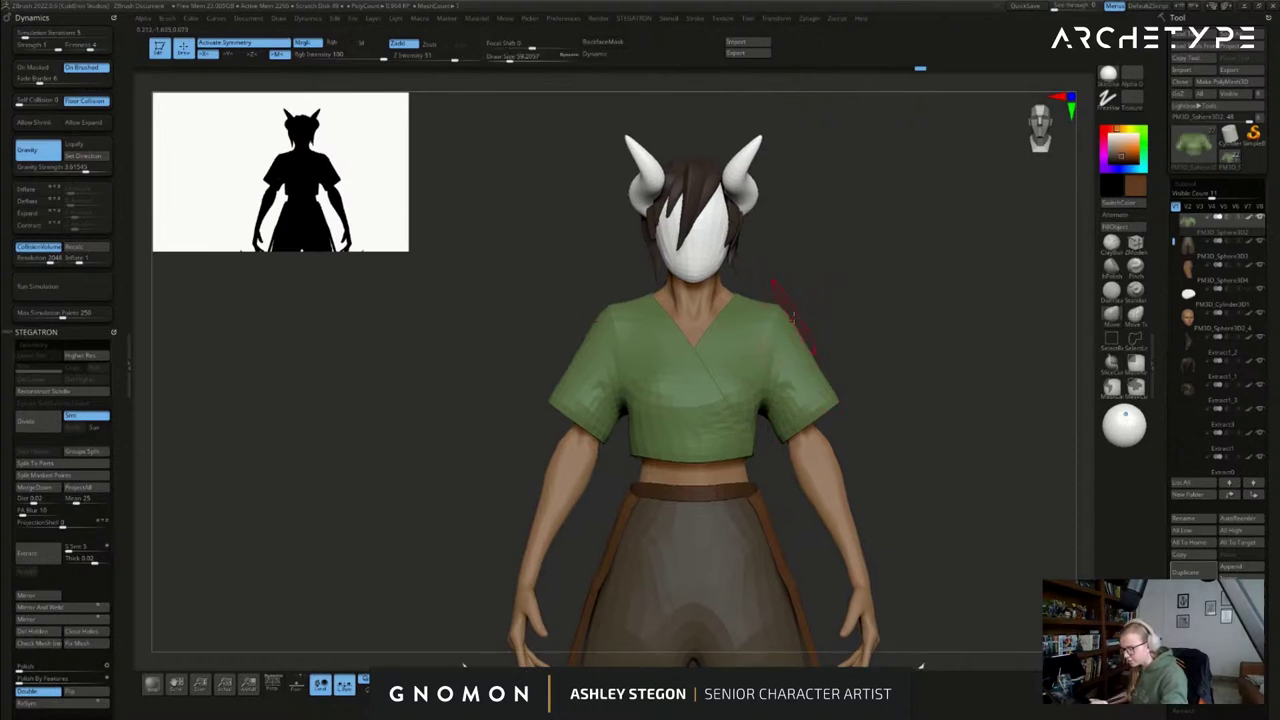
- Select the large star placeholder and scale it down to a tiny star below the character's base
alt+right_drag(877, 508, 842, 418)
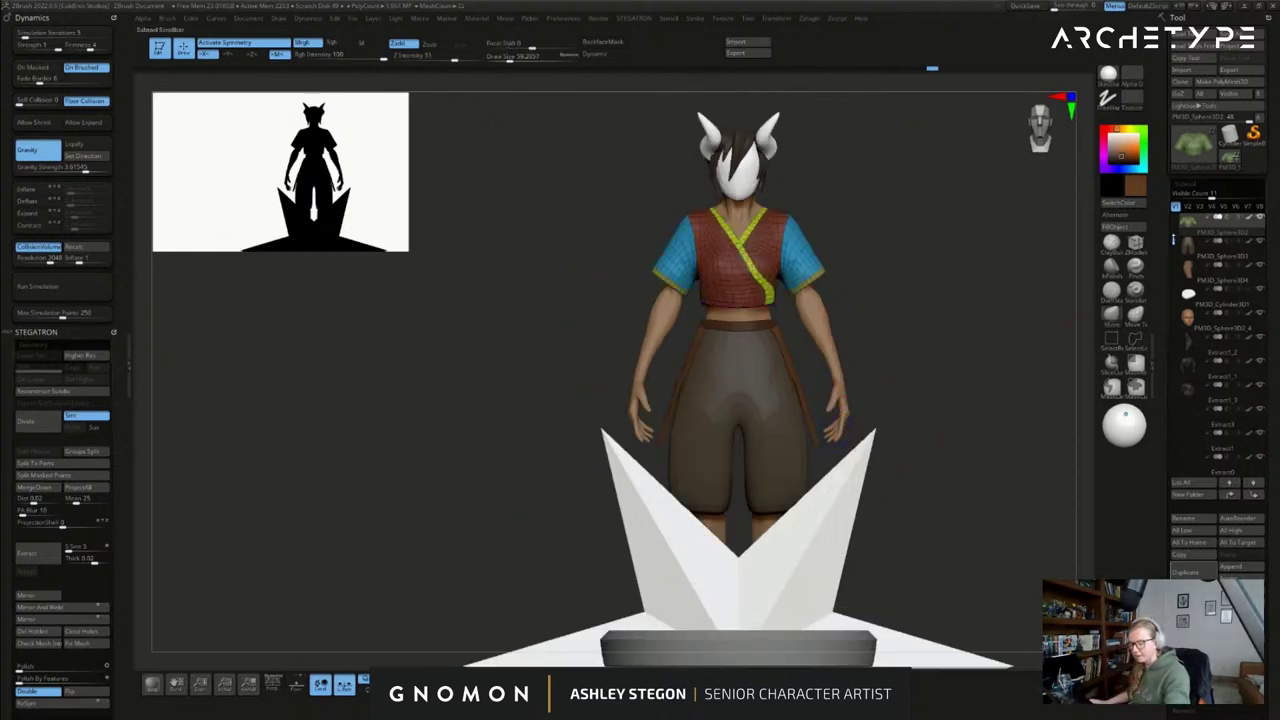
scroll(1158, 219, up, 2)
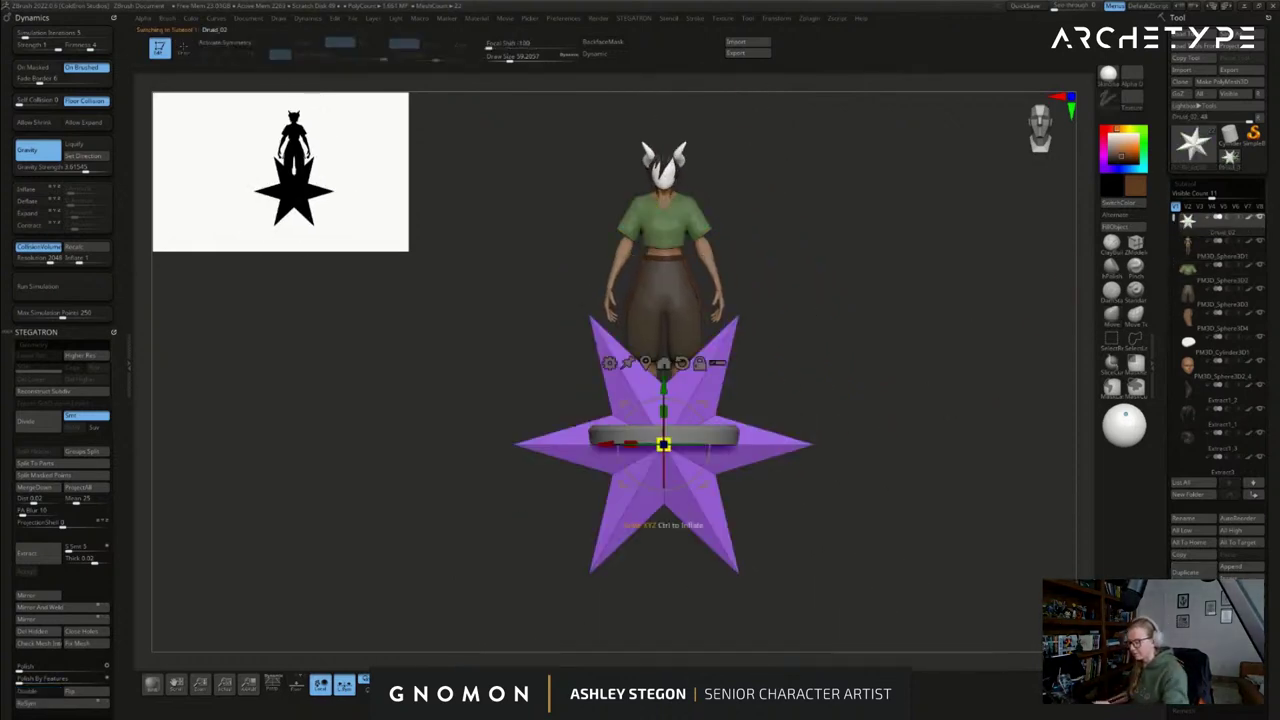
mouse_move(663, 444)
mouse_down()
mouse_move(664, 372)
mouse_move(666, 423)
mouse_up()
key(q)
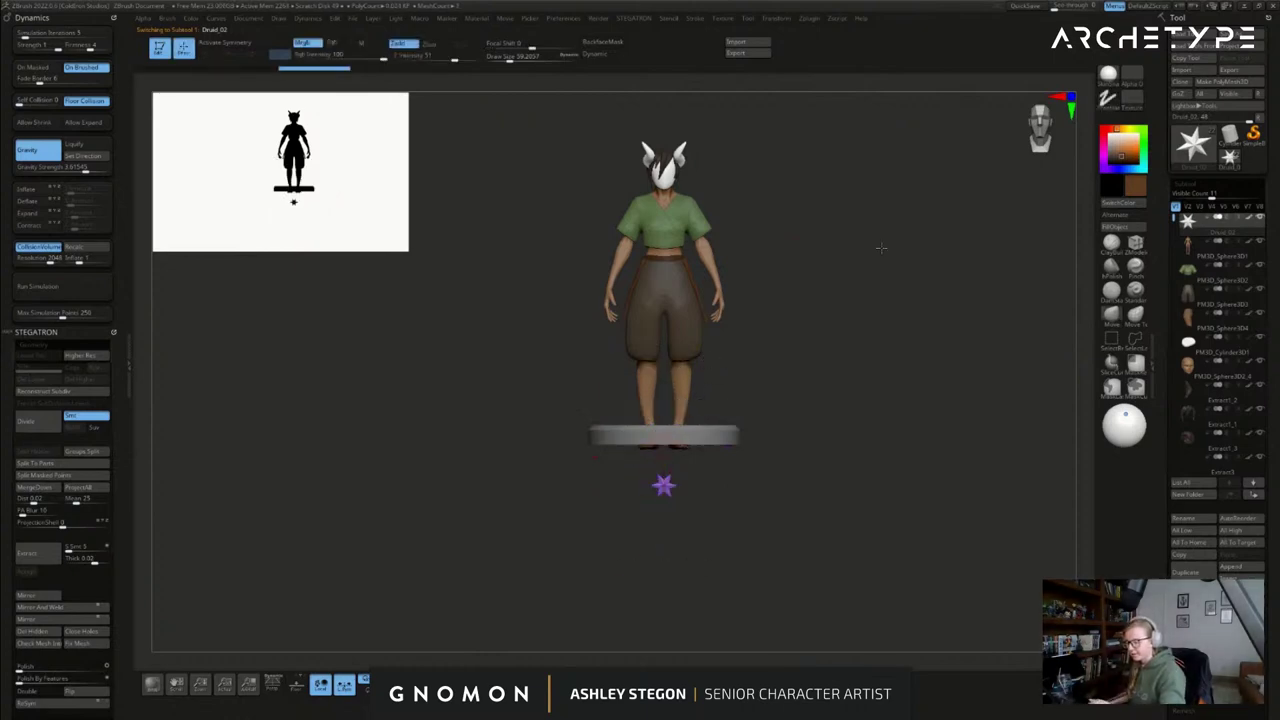
- Reselect the green shirt and insert a Sphere3D as a new subtool after it
alt+click(692, 214)
alt+drag(726, 209, 790, 690)
alt+right_drag(831, 310, 891, 367)
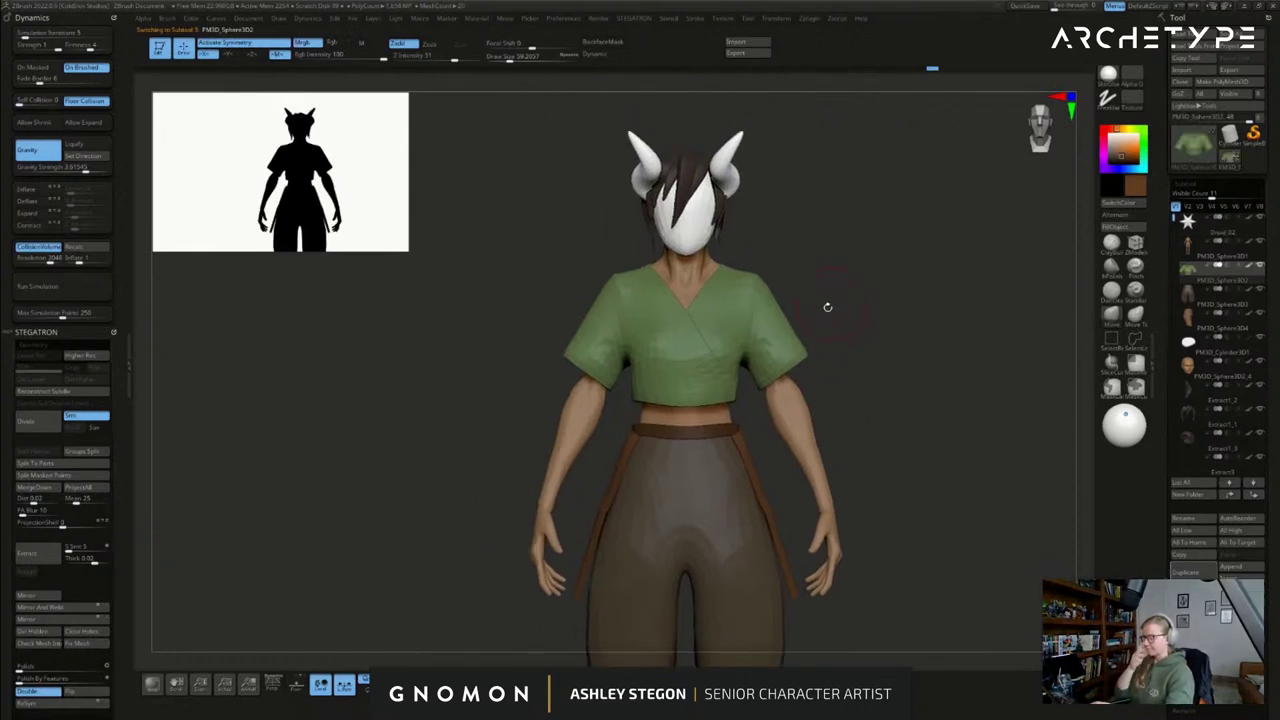
key(s)
drag(850, 366, 846, 366)
alt+right_drag(820, 334, 828, 372)
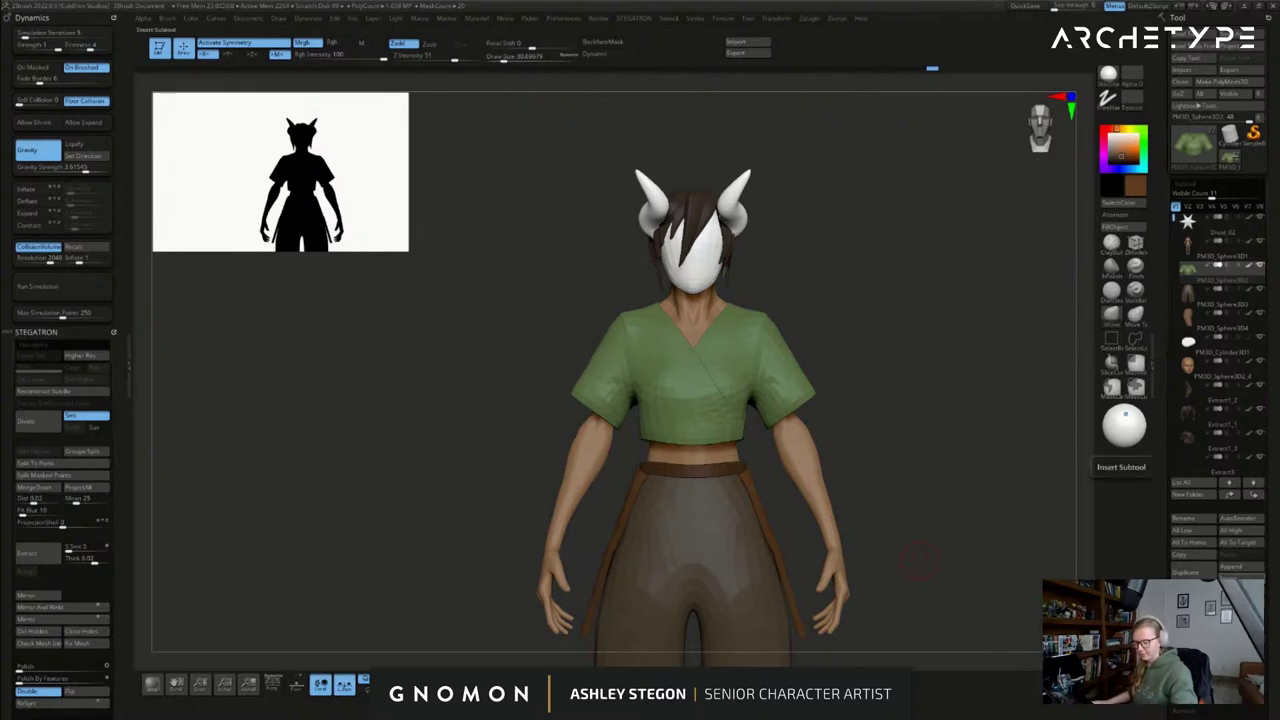
click(1238, 578)
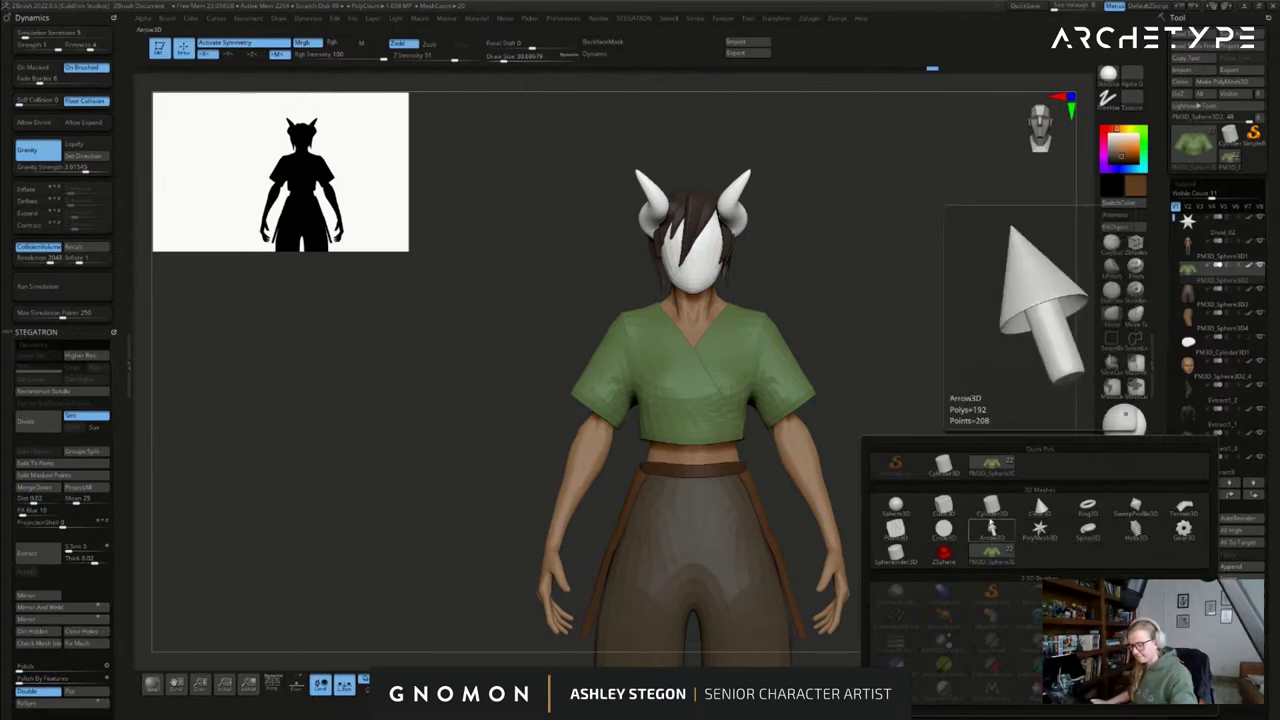
click(895, 507)
key(f)
alt+drag(831, 440, 791, 261)
key(f)
alt+drag(904, 434, 921, 431)
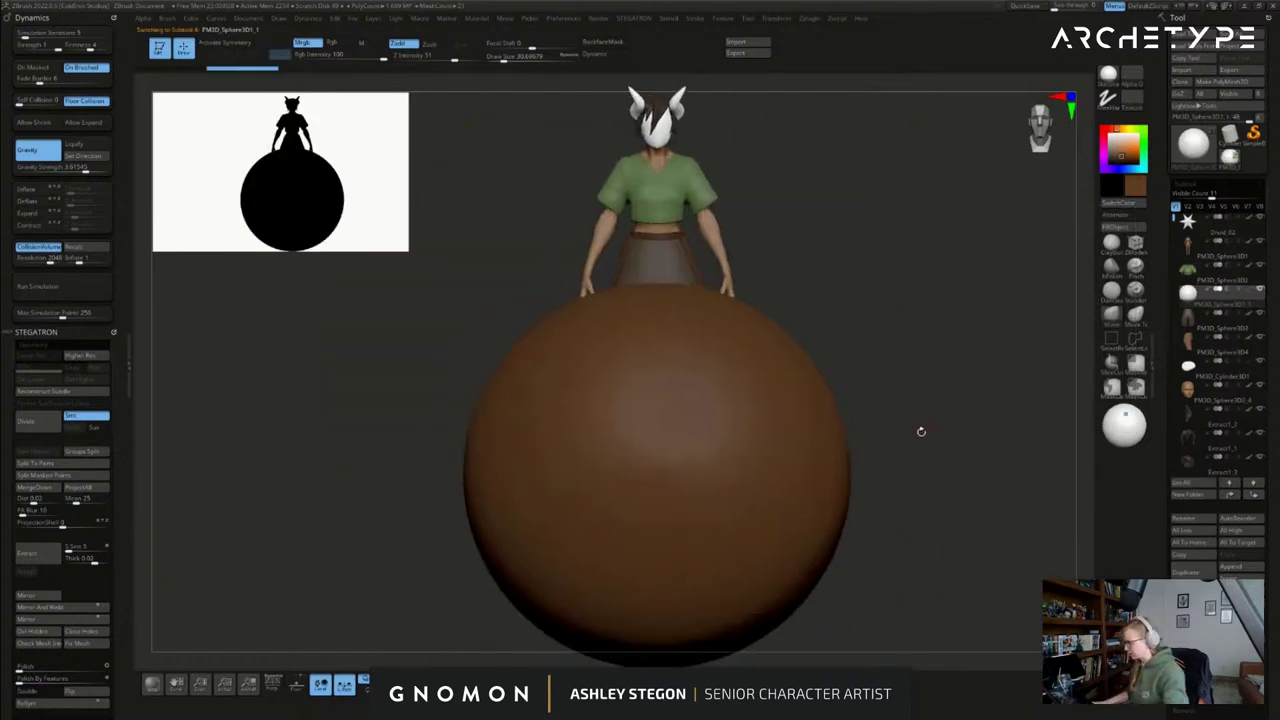
- Replace the large sphere with a cylinder primitive and open a round hole through its centre to form a thick tube
key(w)
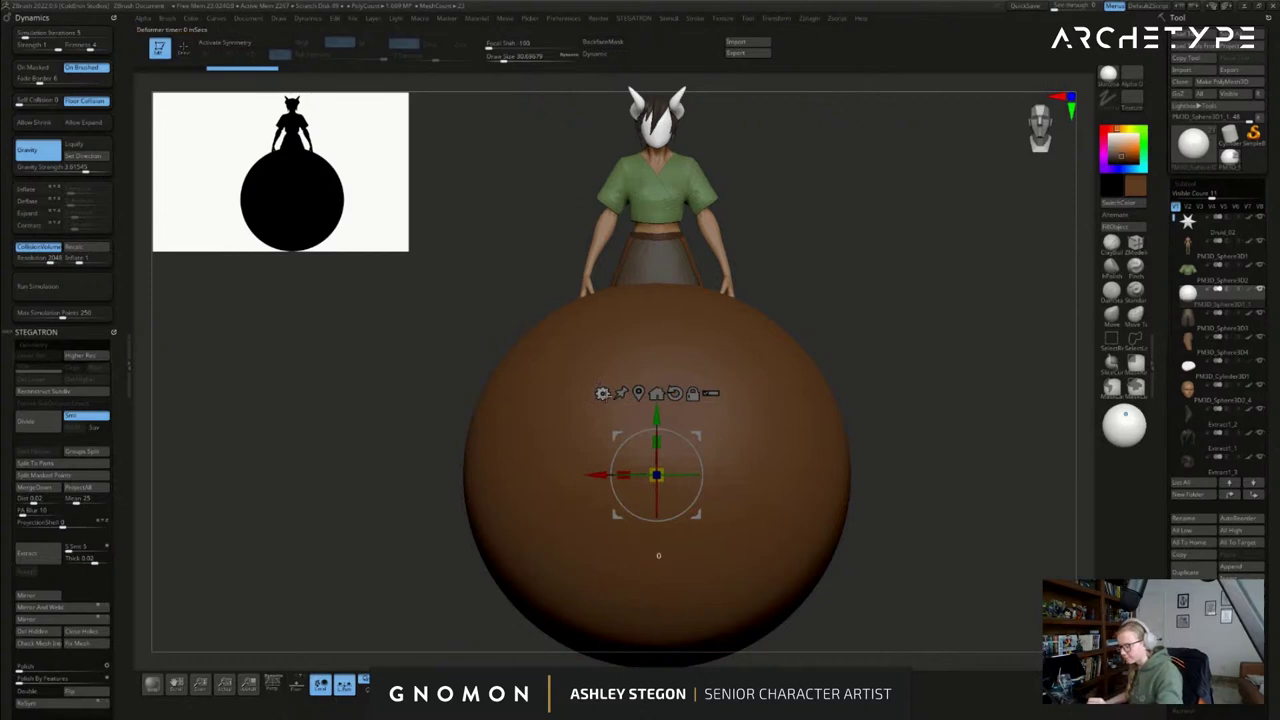
click(602, 392)
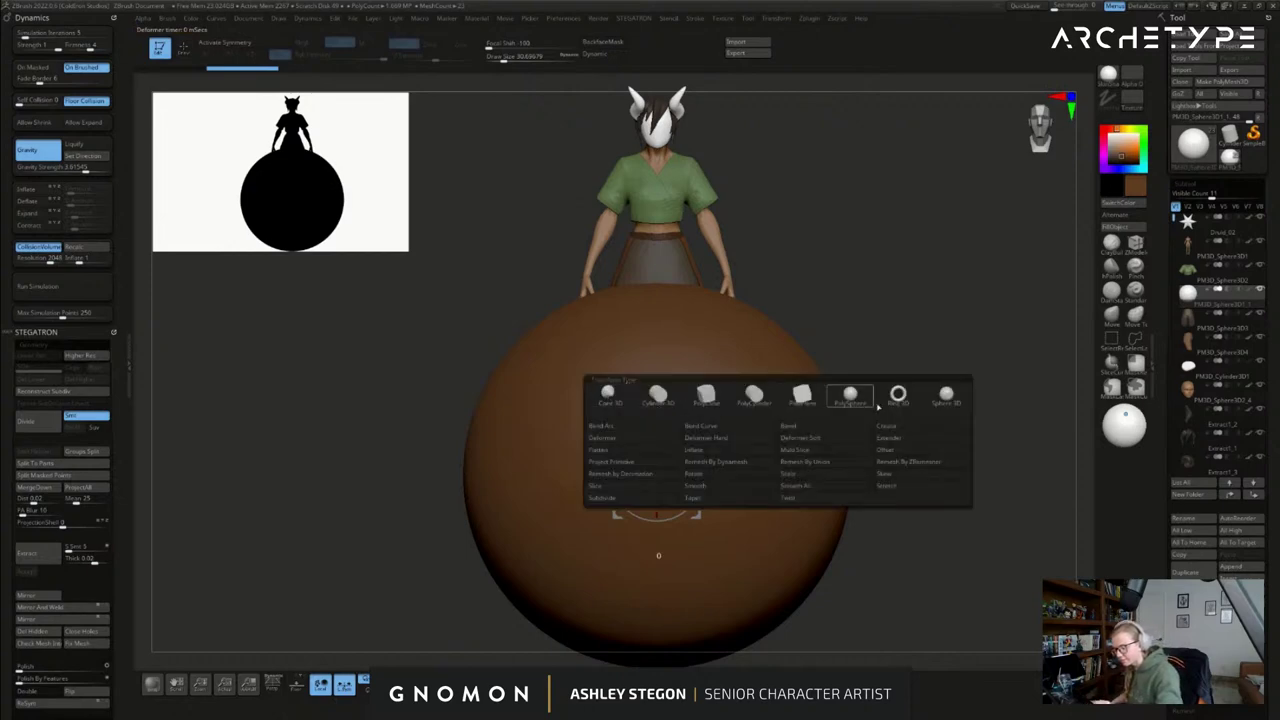
click(708, 394)
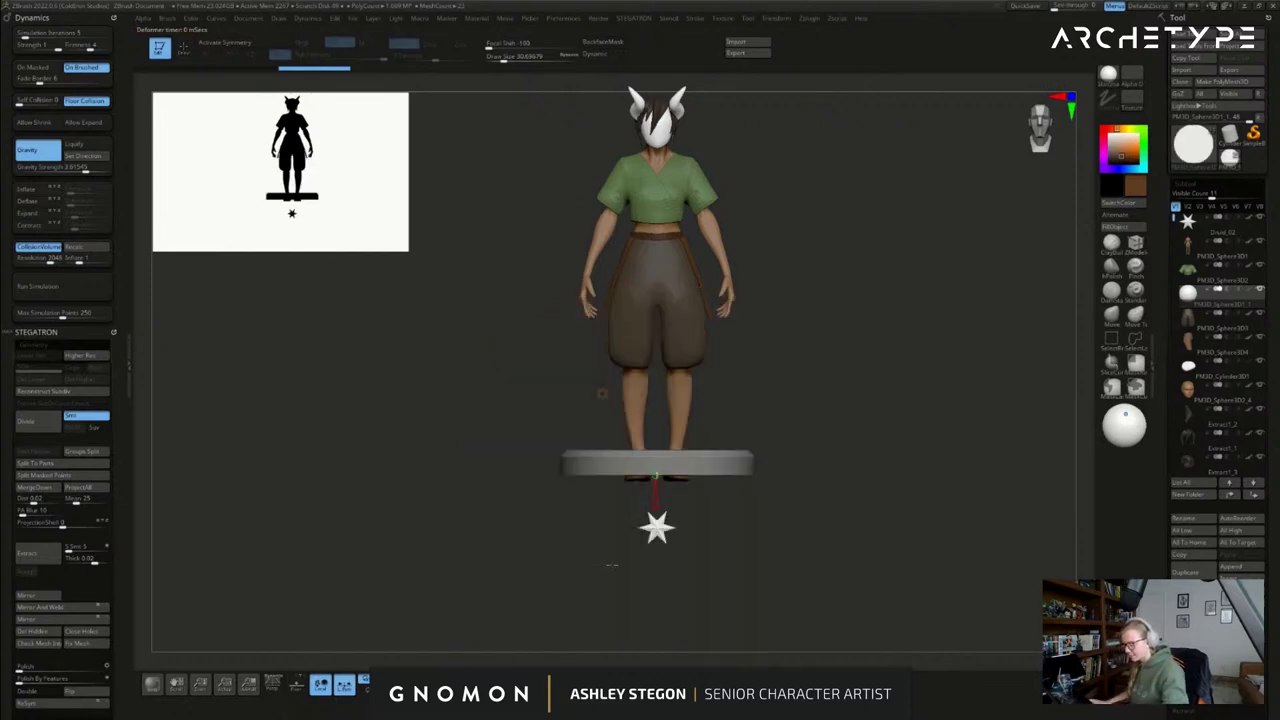
drag(655, 476, 652, 472)
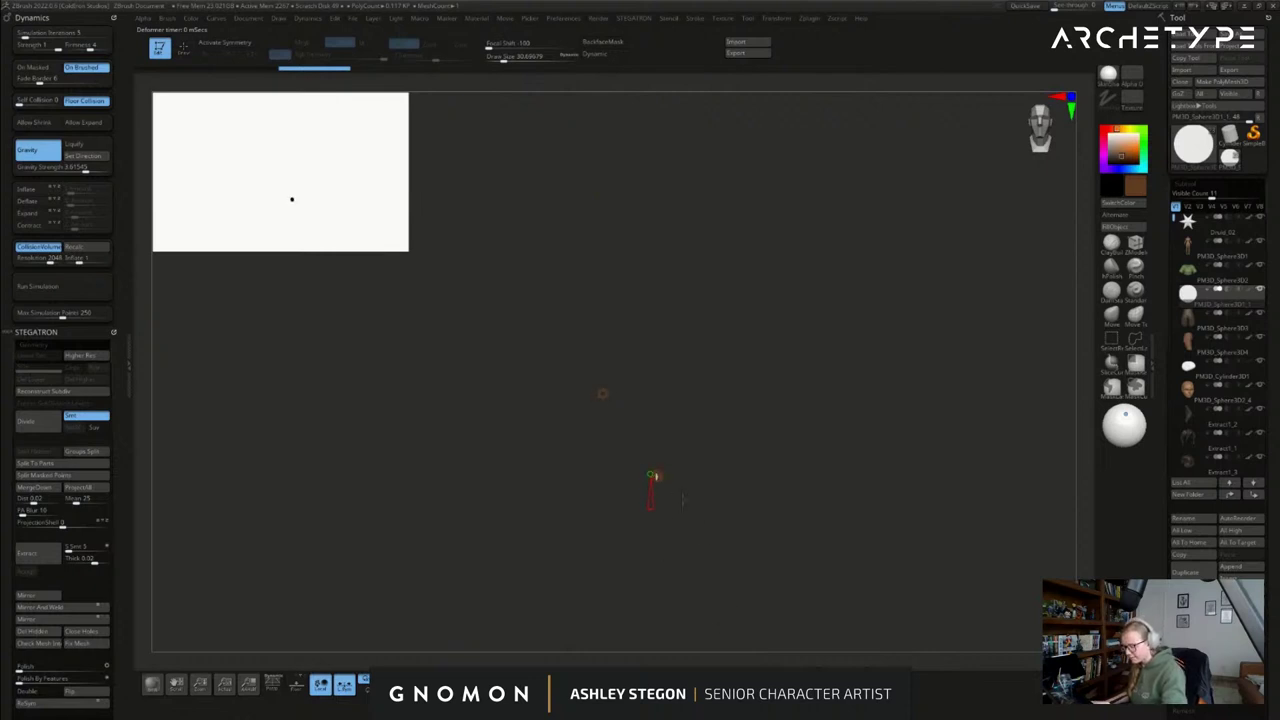
drag(654, 475, 652, 475)
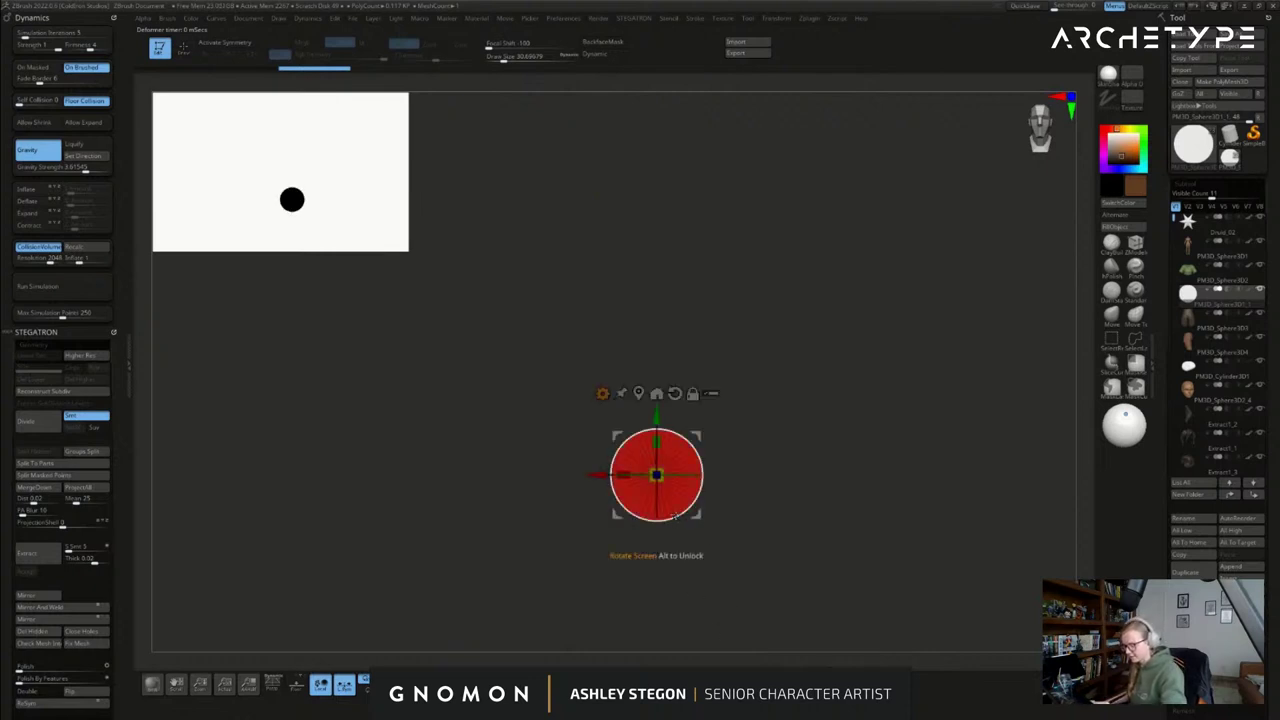
right_drag(680, 524, 681, 551)
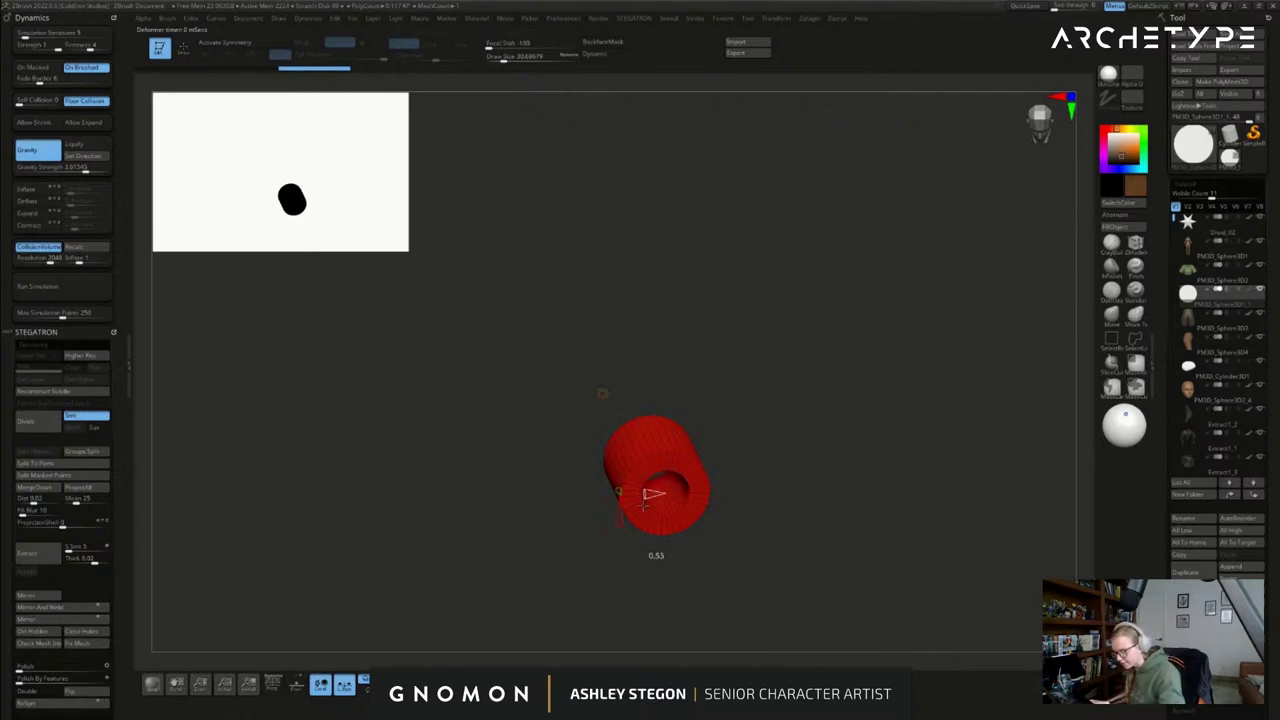
right_drag(700, 512, 599, 580)
- Show the full character, scale up the tube and raise it to the level of the head and chest
click(608, 685)
ctrl+right_drag(660, 545, 575, 640)
drag(656, 475, 714, 445)
drag(657, 475, 676, 463)
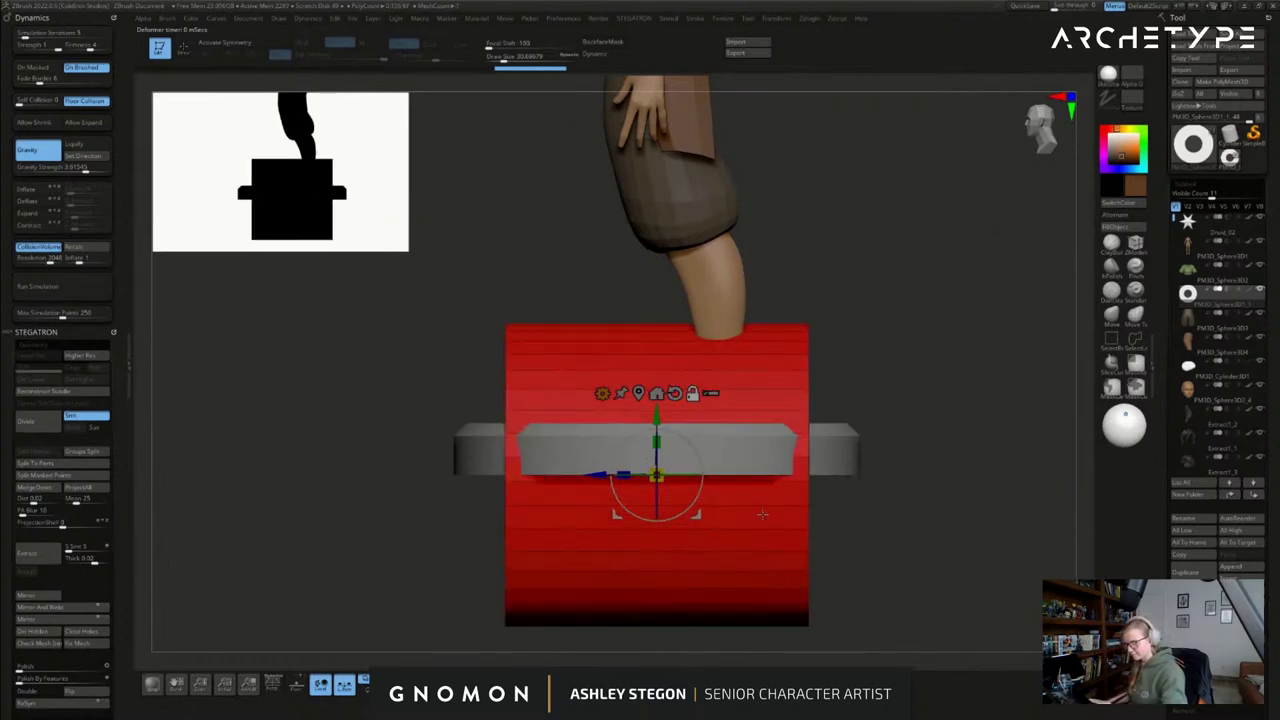
ctrl+right_drag(700, 500, 715, 560)
alt+right_drag(743, 490, 717, 534)
drag(757, 494, 801, 223)
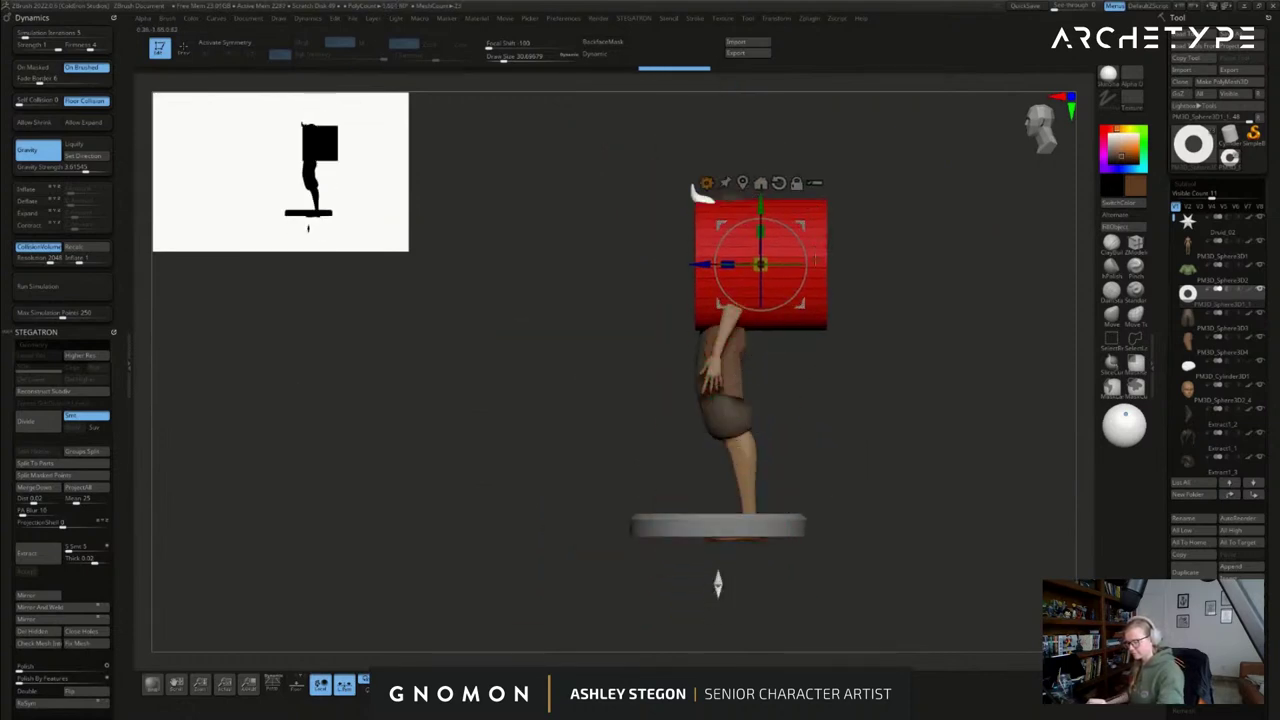
- Hide all of the tube except one flat ring-shaped end and delete the hidden geometry
mouse_move(847, 289)
shift+right_down()
mouse_move(878, 294)
mouse_move(812, 372)
mouse_move(834, 430)
shift+right_up()
key(q)
right_drag(842, 425, 708, 420)
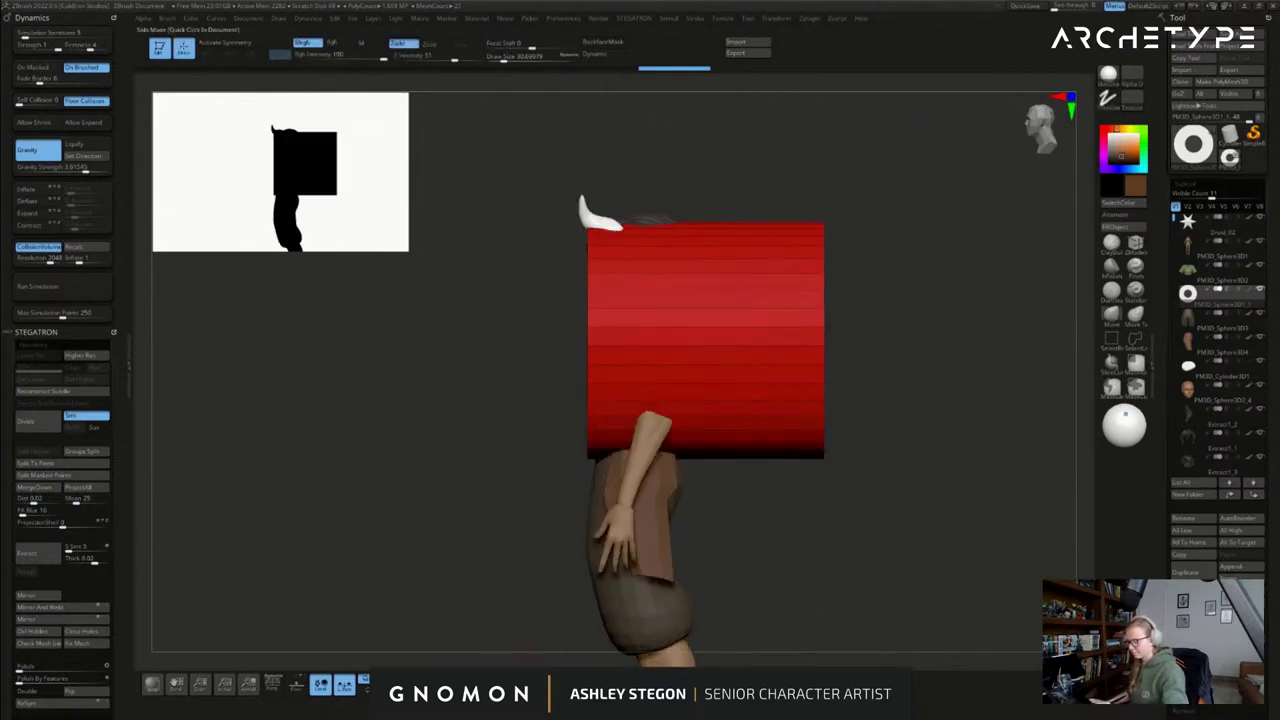
click(584, 685)
mouse_move(900, 451)
ctrl+alt+shift+mouse_down()
mouse_move(777, 177)
mouse_move(594, 543)
ctrl+alt+shift+mouse_up()
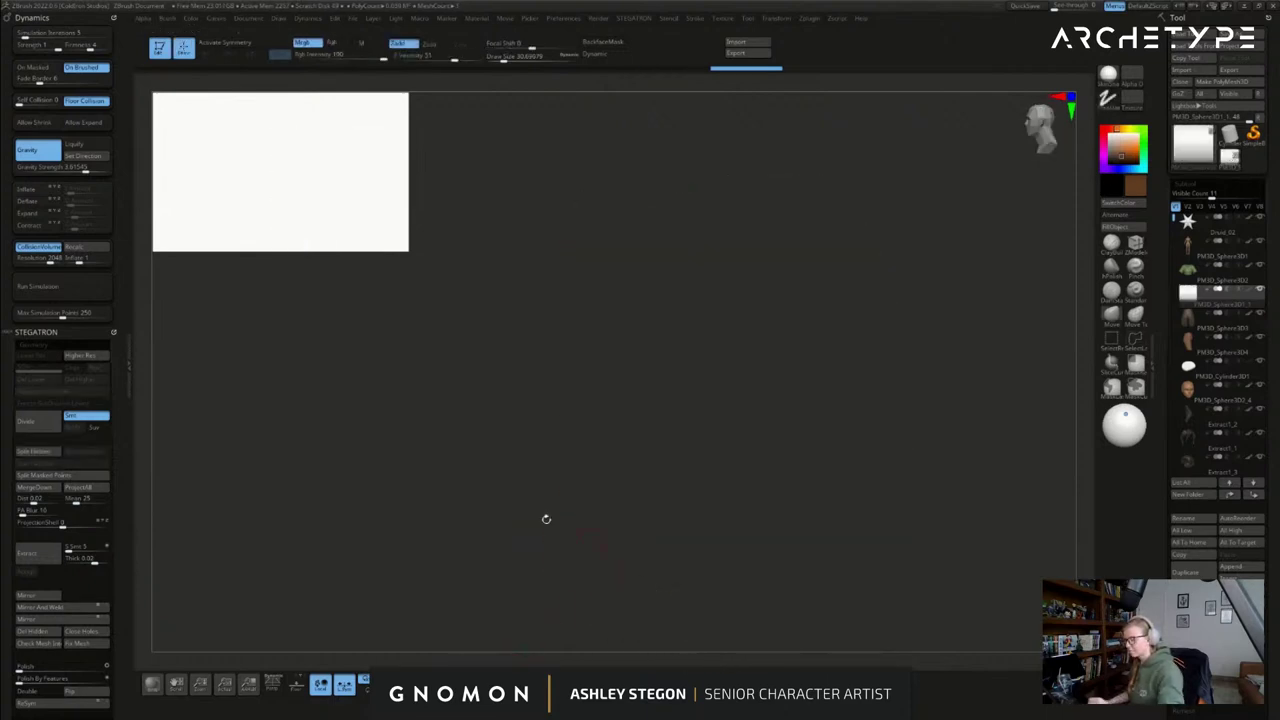
scroll(52, 586, down, 1)
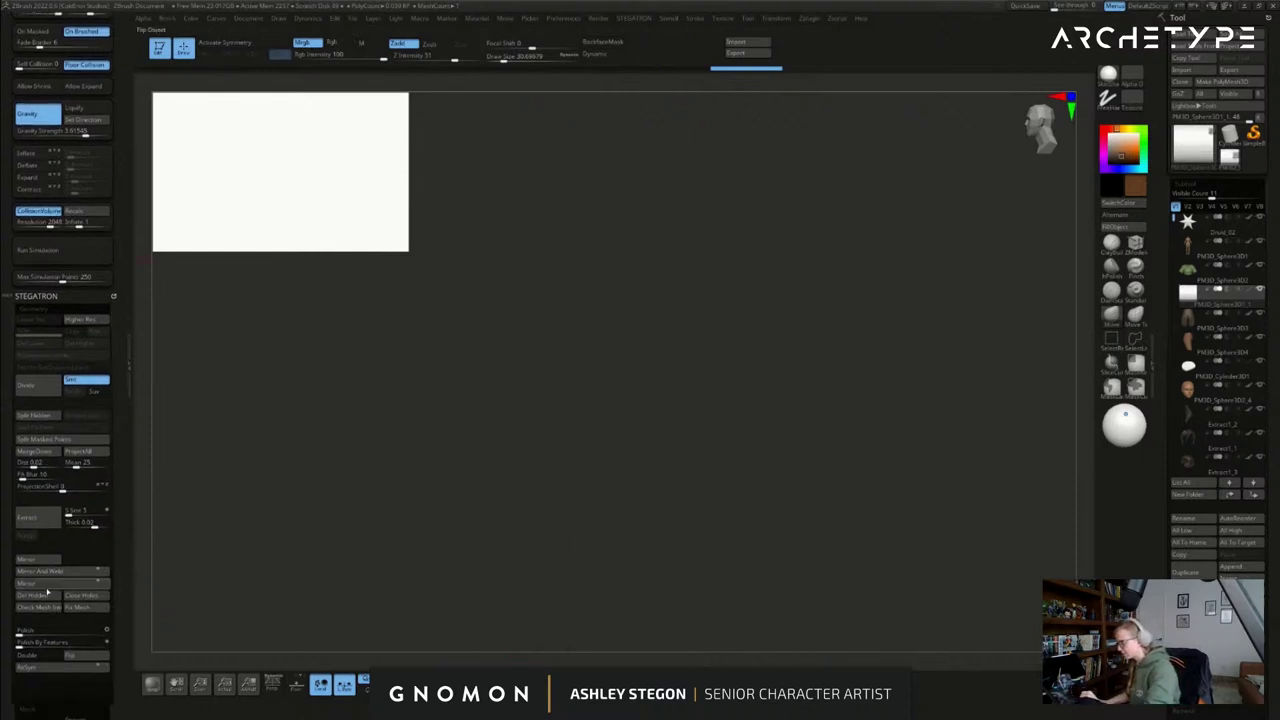
click(50, 597)
click(584, 685)
shift+right_drag(543, 626, 574, 608)
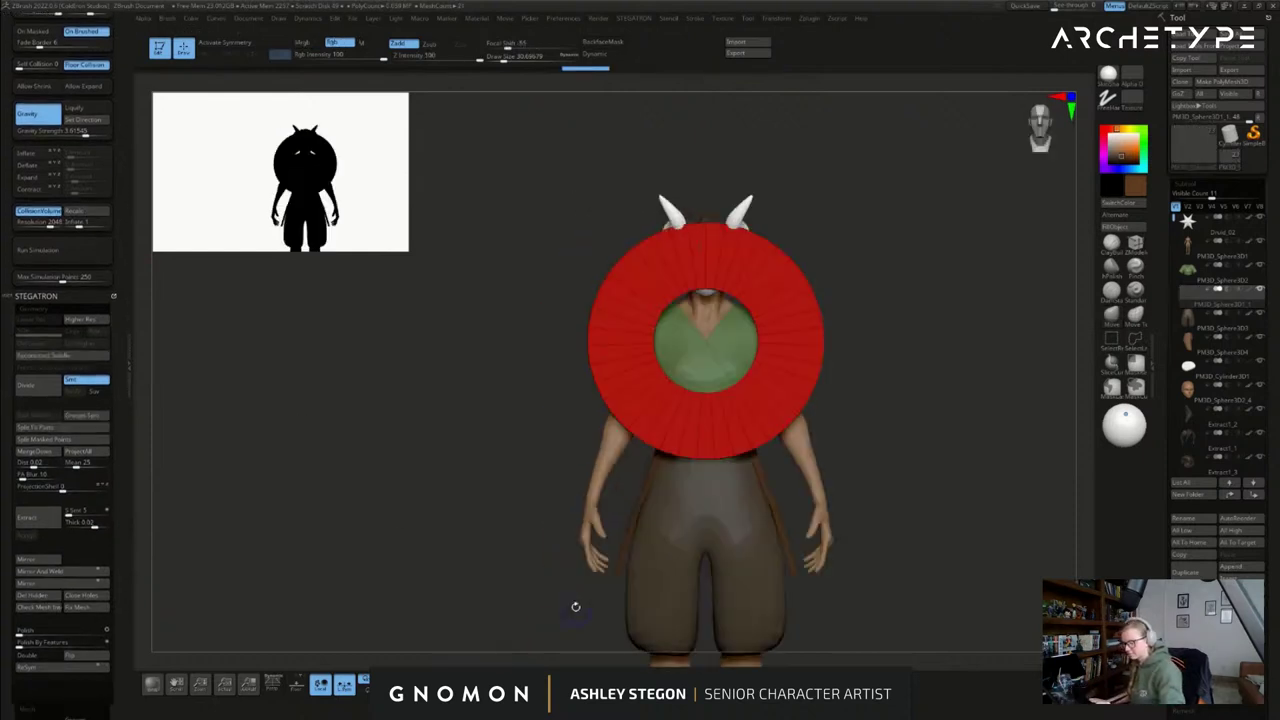
- Cut an opening in the ring's lower section by hiding its faces symmetrically and deleting the hidden geometry
key(ctrl+shift)
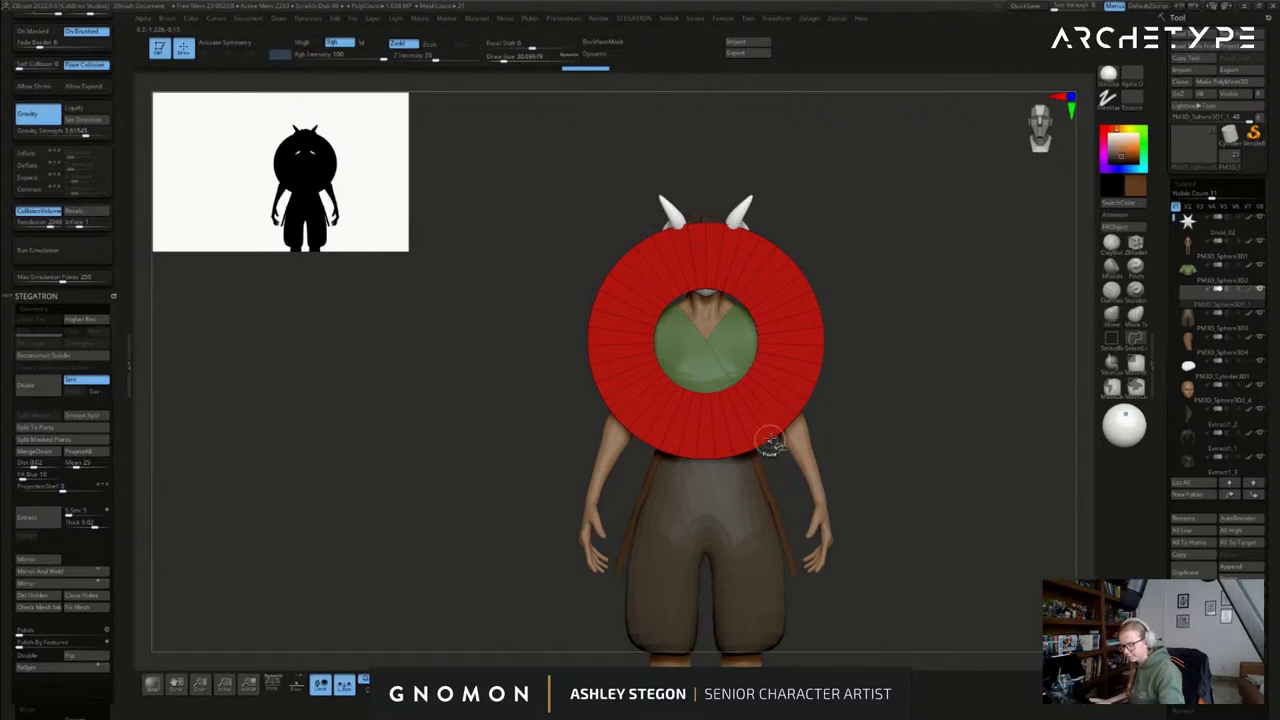
ctrl+right_drag(773, 453, 769, 460)
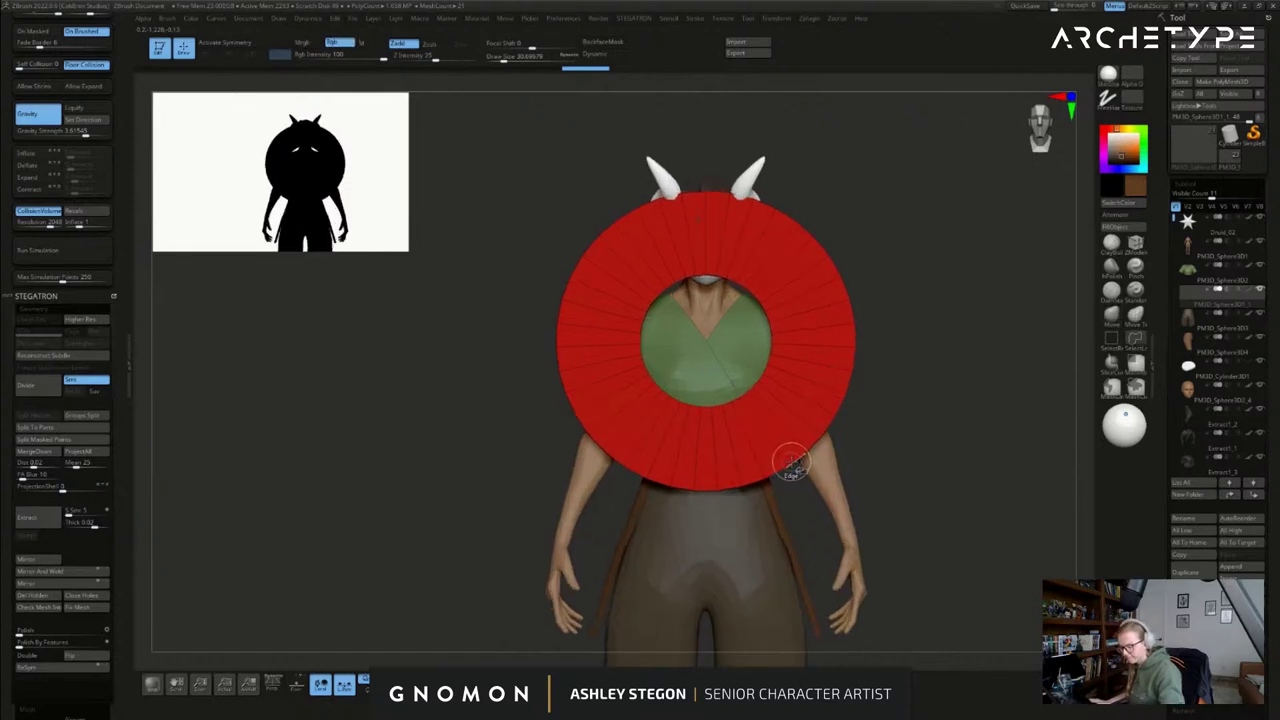
ctrl+shift+click(791, 462)
ctrl+shift+click(773, 473)
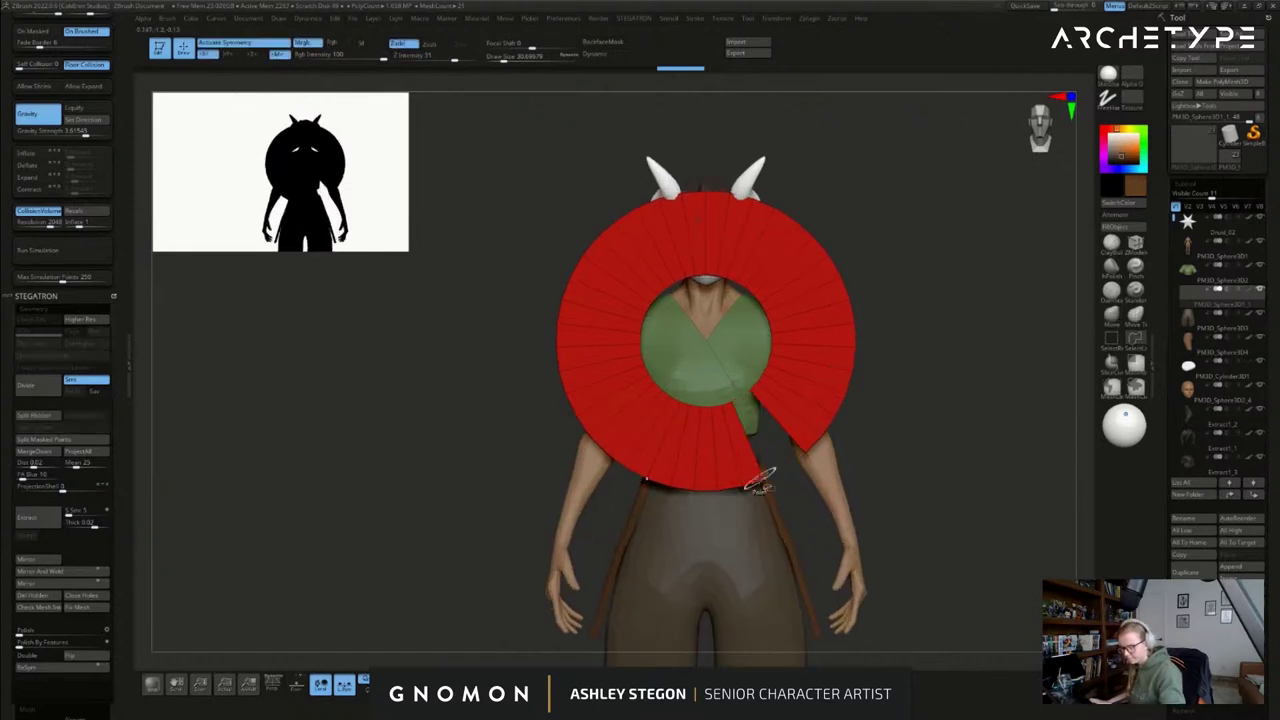
ctrl+shift+click(787, 478)
ctrl+shift+click(775, 475)
ctrl+shift+click(794, 463)
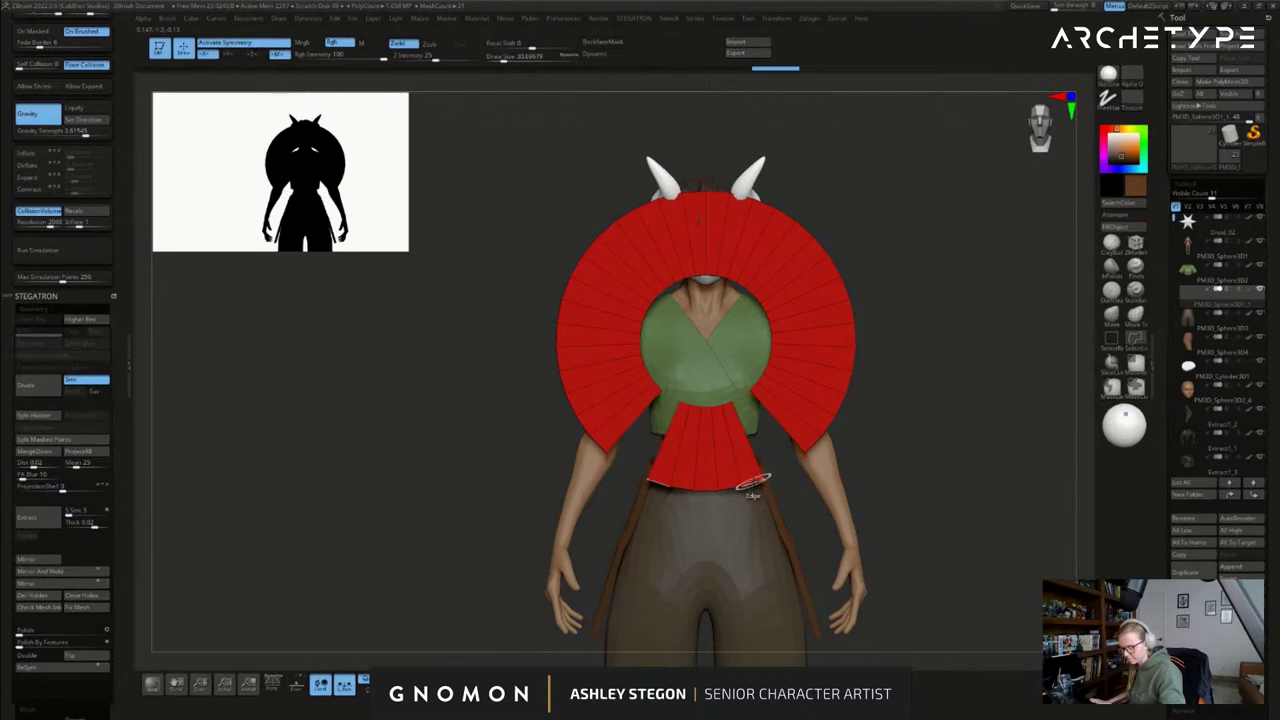
ctrl+shift+click(754, 485)
ctrl+shift+click(729, 489)
ctrl+shift+click(715, 481)
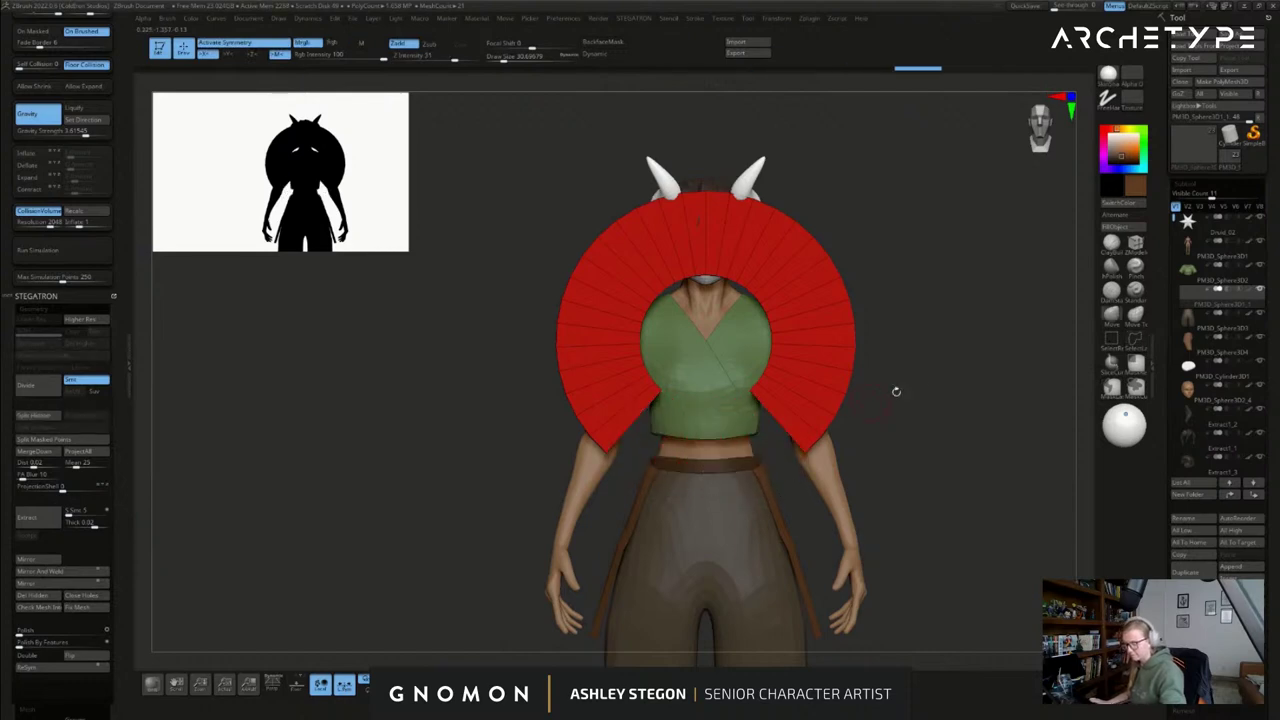
alt+drag(918, 374, 836, 438)
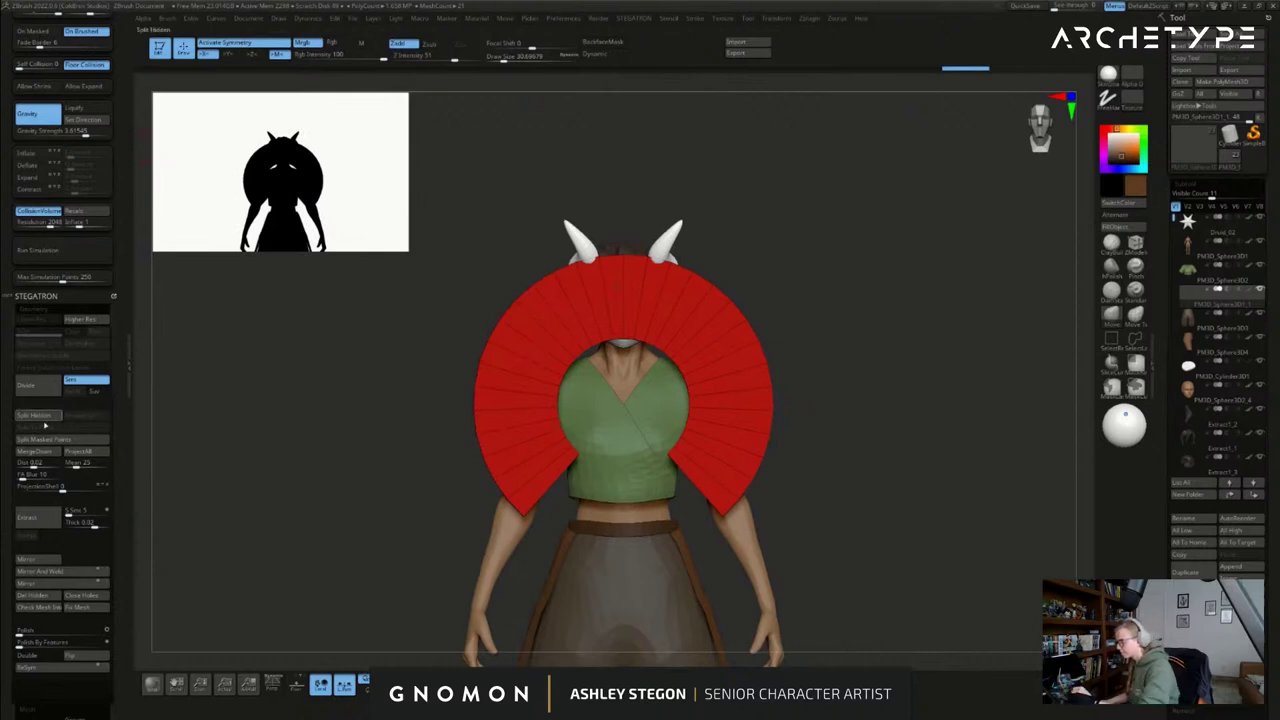
click(43, 599)
- Rotate the open ring to lie flat and position it around the character's neck with the opening facing forward
key(w)
drag(985, 415, 843, 376)
click(806, 323)
drag(842, 326, 893, 325)
shift+drag(862, 371, 946, 397)
drag(988, 306, 1042, 301)
key(ctrl+z)
key(ctrl+z)
drag(893, 401, 893, 335)
drag(990, 296, 1034, 340)
drag(925, 395, 879, 315)
mouse_move(1034, 300)
shift+mouse_down()
mouse_move(990, 262)
mouse_move(910, 320)
mouse_move(1030, 312)
mouse_move(967, 318)
mouse_move(1030, 400)
mouse_move(1030, 470)
mouse_move(983, 326)
shift+mouse_up()
- View the ring from above and widen its outer sides slightly with the Move brush, using symmetry
key(q)
key(shift+s)
mouse_move(751, 517)
alt+mouse_down()
mouse_move(738, 562)
mouse_move(828, 417)
mouse_move(604, 390)
mouse_move(709, 548)
alt+mouse_up()
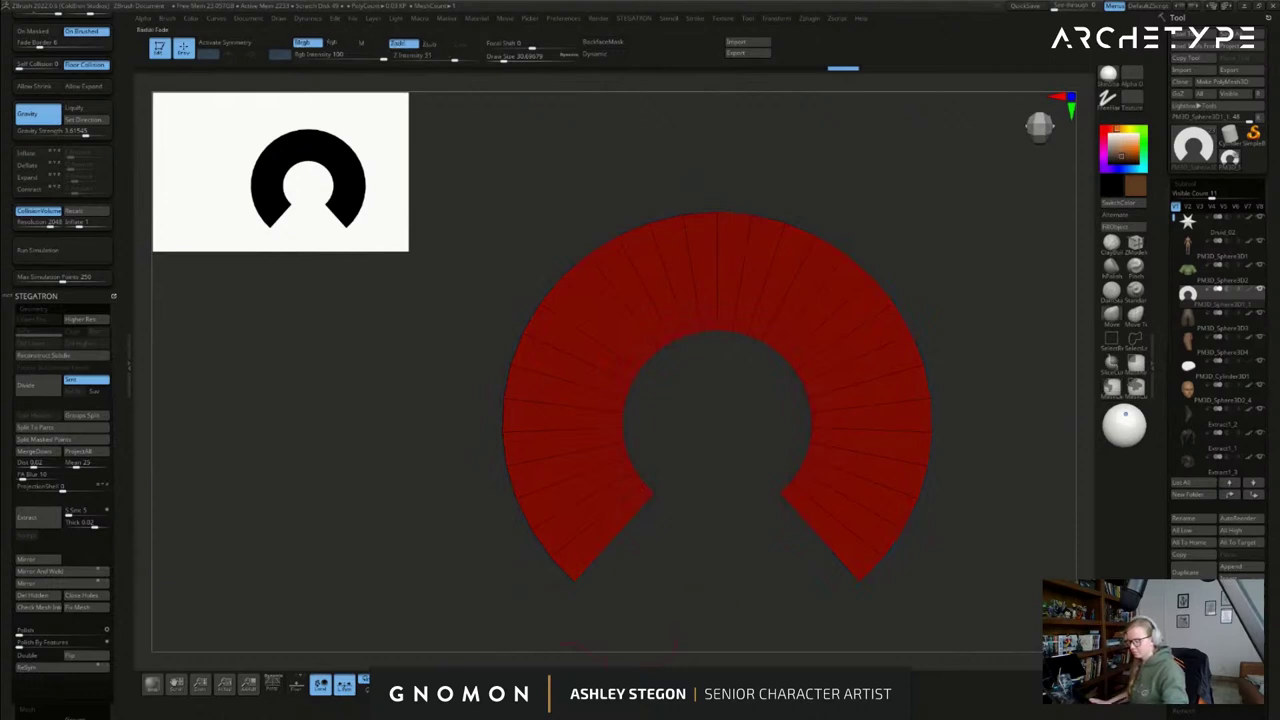
click(583, 684)
key(s)
drag(816, 473, 836, 473)
drag(932, 438, 939, 441)
key(ctrl+z)
key(x)
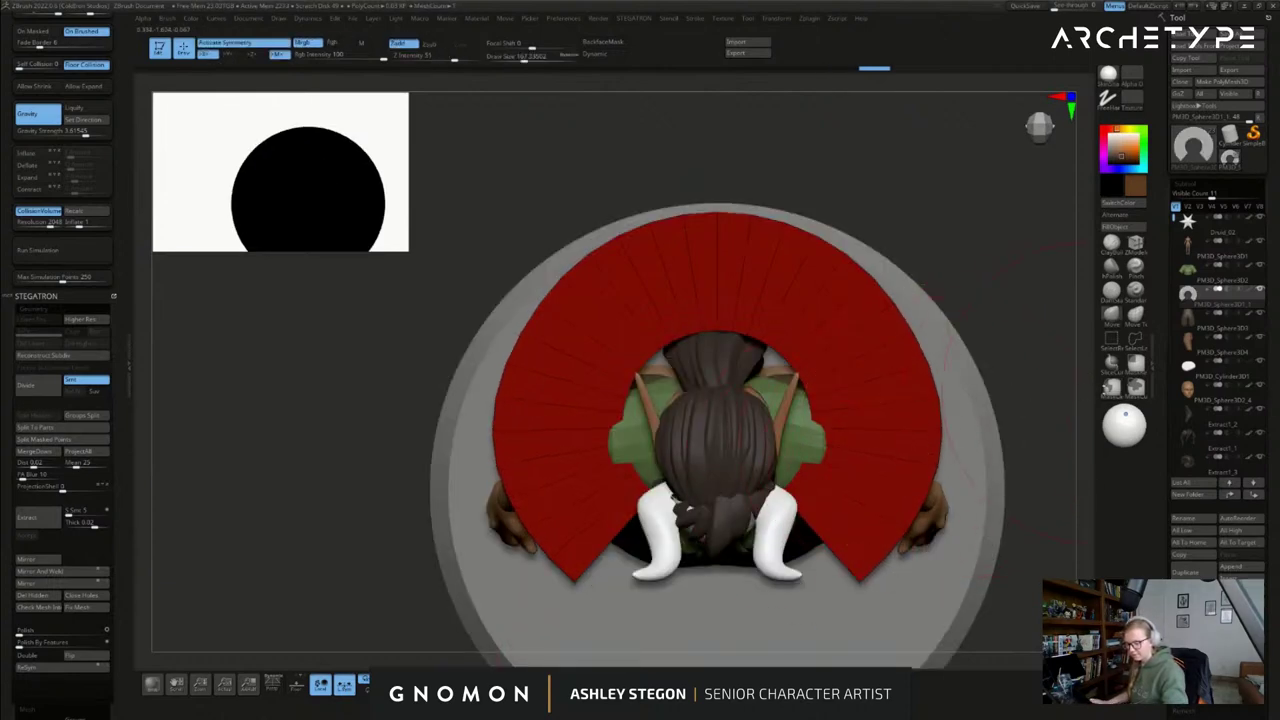
- Lower the ring and bend it down over the shoulders and back into a sloping cape
right_drag(905, 453, 906, 385)
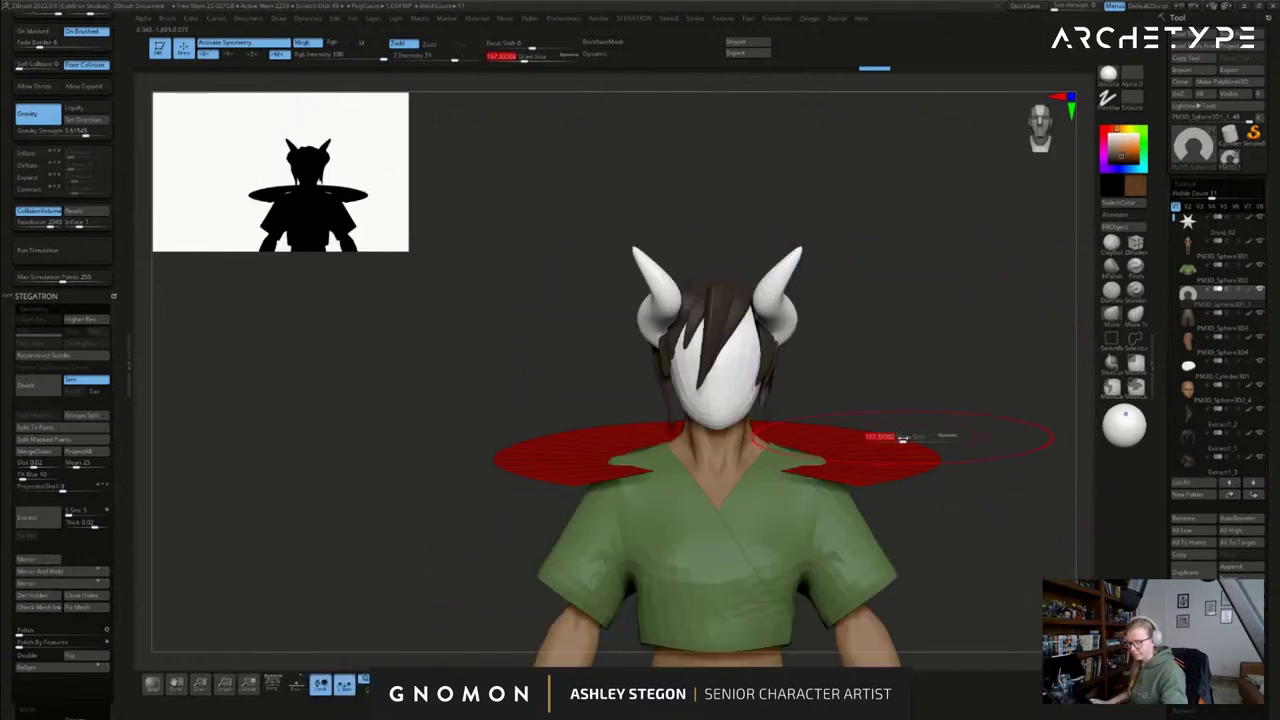
key(w)
drag(717, 394, 717, 493)
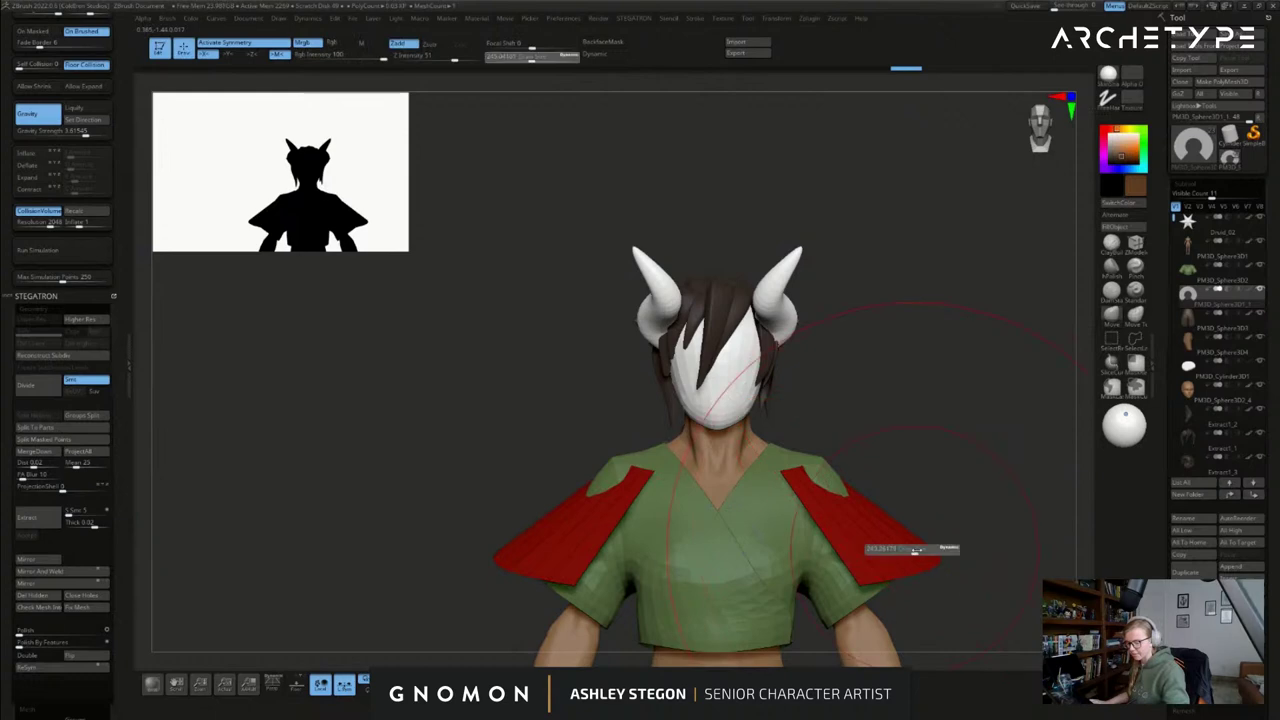
right_drag(908, 469, 1004, 476)
mouse_move(1004, 476)
mouse_down()
mouse_move(980, 438)
mouse_move(878, 652)
mouse_up()
drag(866, 500, 858, 536)
right_drag(990, 520, 890, 500)
mouse_move(1010, 540)
ctrl+right_down()
mouse_move(1010, 490)
mouse_move(949, 505)
mouse_move(1015, 500)
ctrl+right_up()
drag(945, 540, 982, 510)
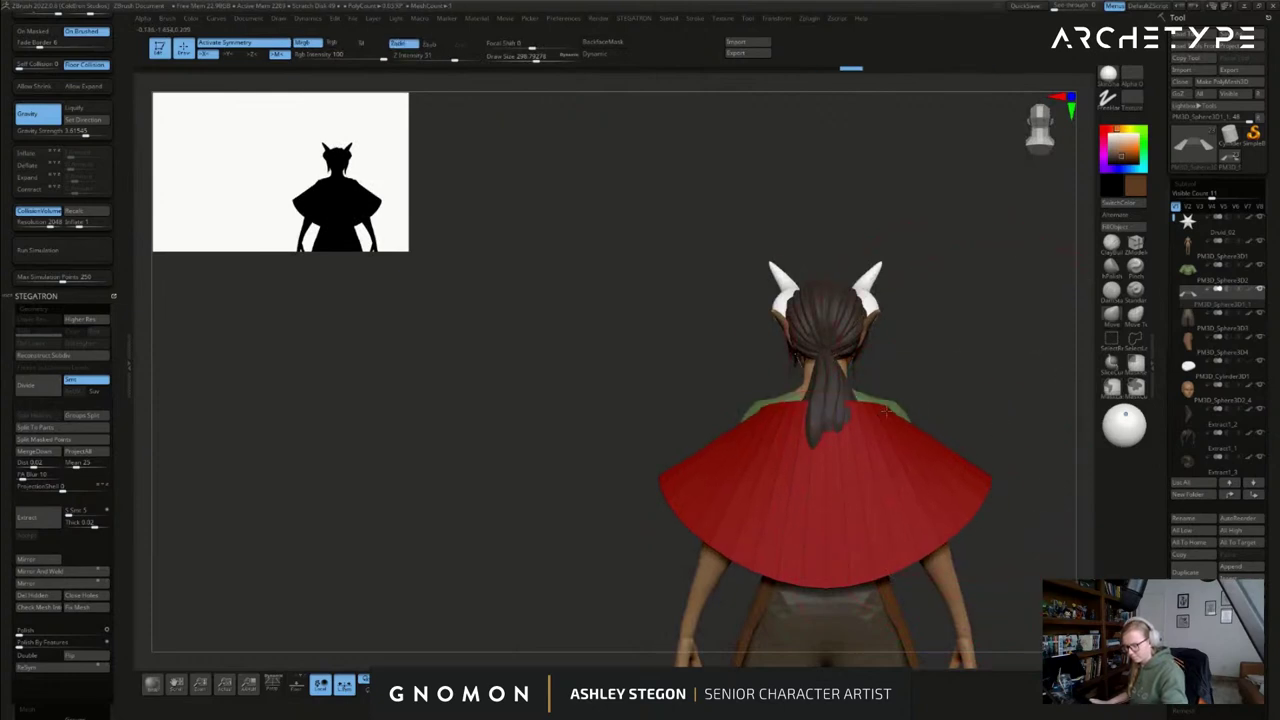
- Adjust the cape's neckline and shoulder area with the Move brush from the back, side and front
drag(882, 418, 884, 406)
right_drag(886, 360, 888, 405)
mouse_move(888, 405)
mouse_down()
mouse_move(892, 388)
mouse_move(845, 380)
mouse_up()
key(s)
mouse_move(845, 380)
right_down()
mouse_move(886, 464)
mouse_move(878, 418)
right_up()
key(s)
drag(878, 417, 874, 417)
right_drag(874, 417, 880, 364)
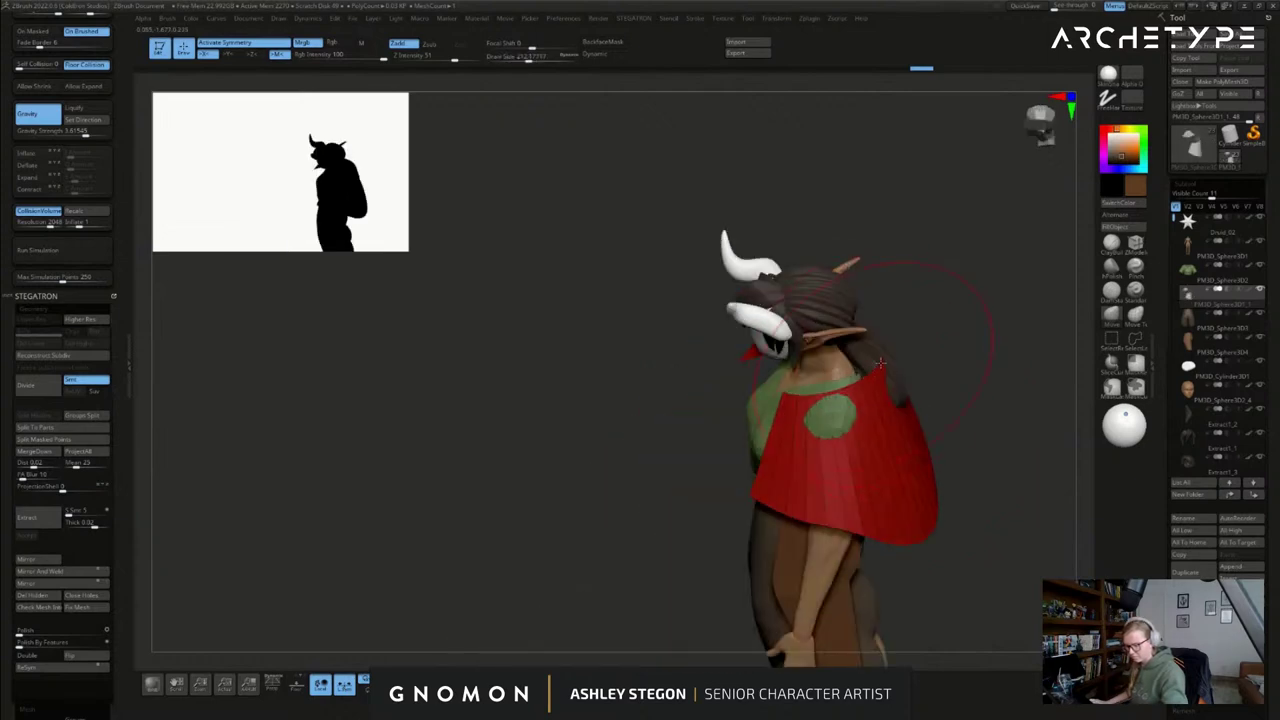
mouse_move(806, 417)
right_down()
mouse_move(894, 450)
mouse_move(885, 420)
mouse_move(815, 421)
right_up()
key(s)
drag(815, 421, 810, 421)
right_drag(810, 420, 843, 359)
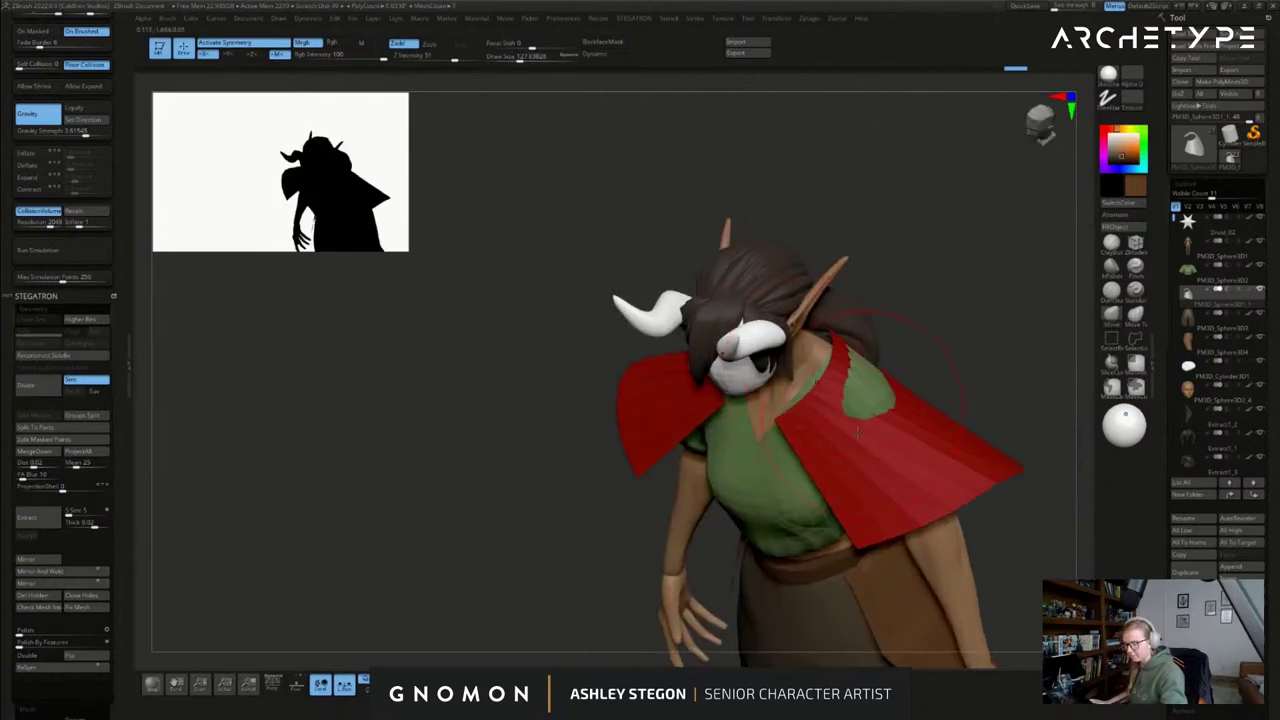
- Turn on double-sided display for the cape
shift+right_drag(884, 461, 994, 417)
alt+right_drag(1003, 468, 965, 448)
scroll(72, 558, down, 2)
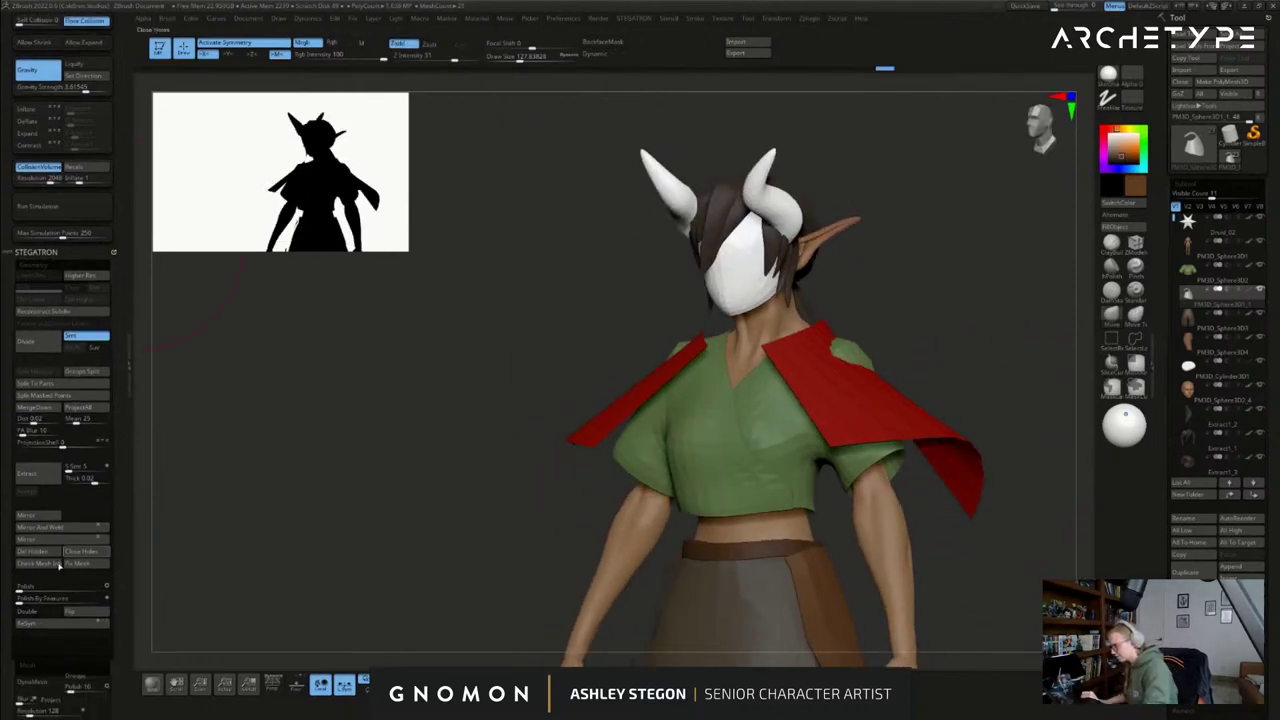
click(40, 610)
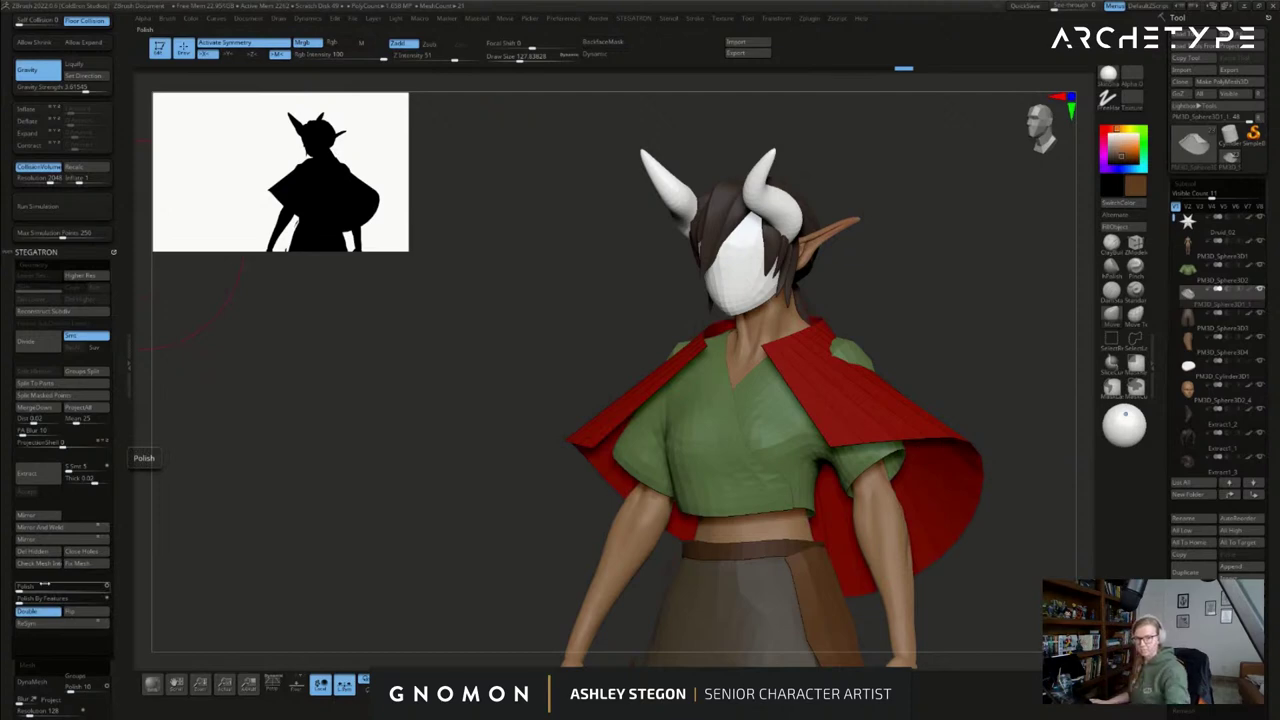
- Pull the cape's sides outward and lengthen its back hem with the Move brush
drag(1000, 404, 1050, 440)
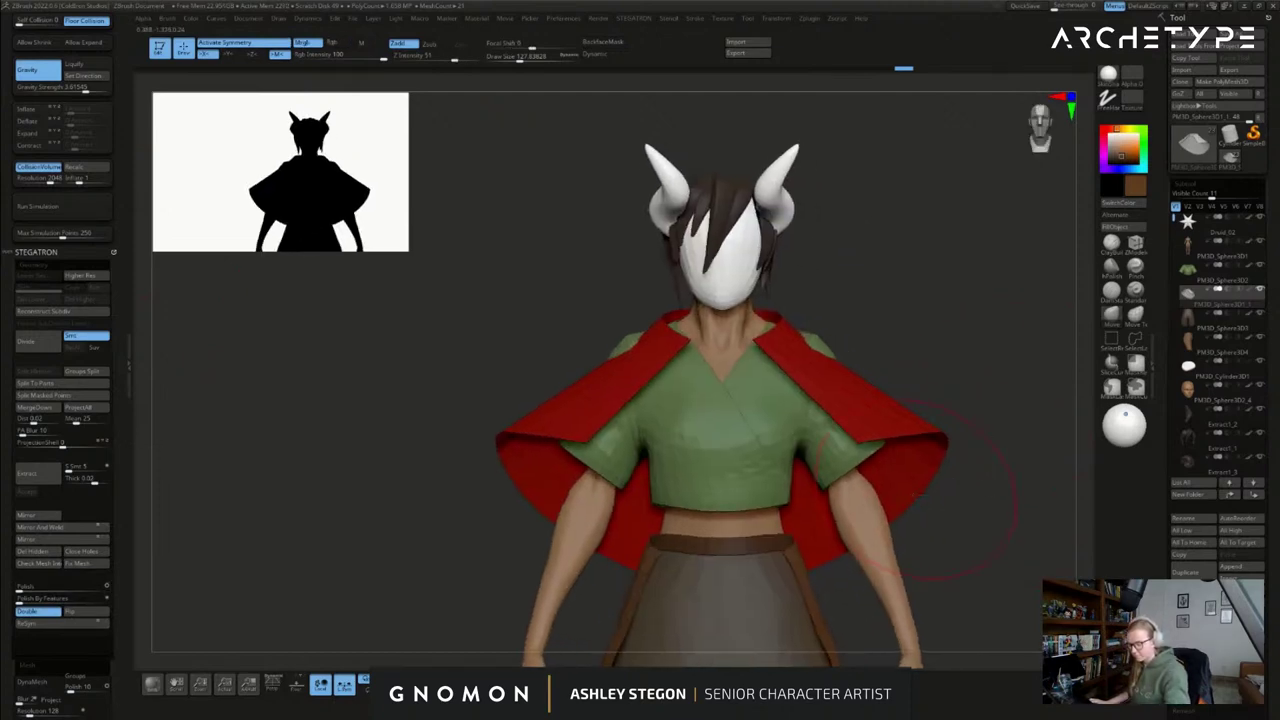
mouse_move(930, 516)
mouse_down()
mouse_move(857, 537)
mouse_move(820, 530)
mouse_up()
key(s)
drag(946, 466, 874, 532)
alt+drag(1010, 550, 928, 455)
mouse_move(852, 498)
mouse_down()
mouse_move(816, 524)
mouse_move(892, 495)
mouse_move(903, 507)
mouse_move(933, 479)
mouse_up()
key(s)
mouse_move(922, 482)
mouse_down()
mouse_move(964, 474)
mouse_move(970, 454)
mouse_move(901, 491)
mouse_move(957, 469)
mouse_up()
key(s)
alt+drag(934, 420, 1001, 482)
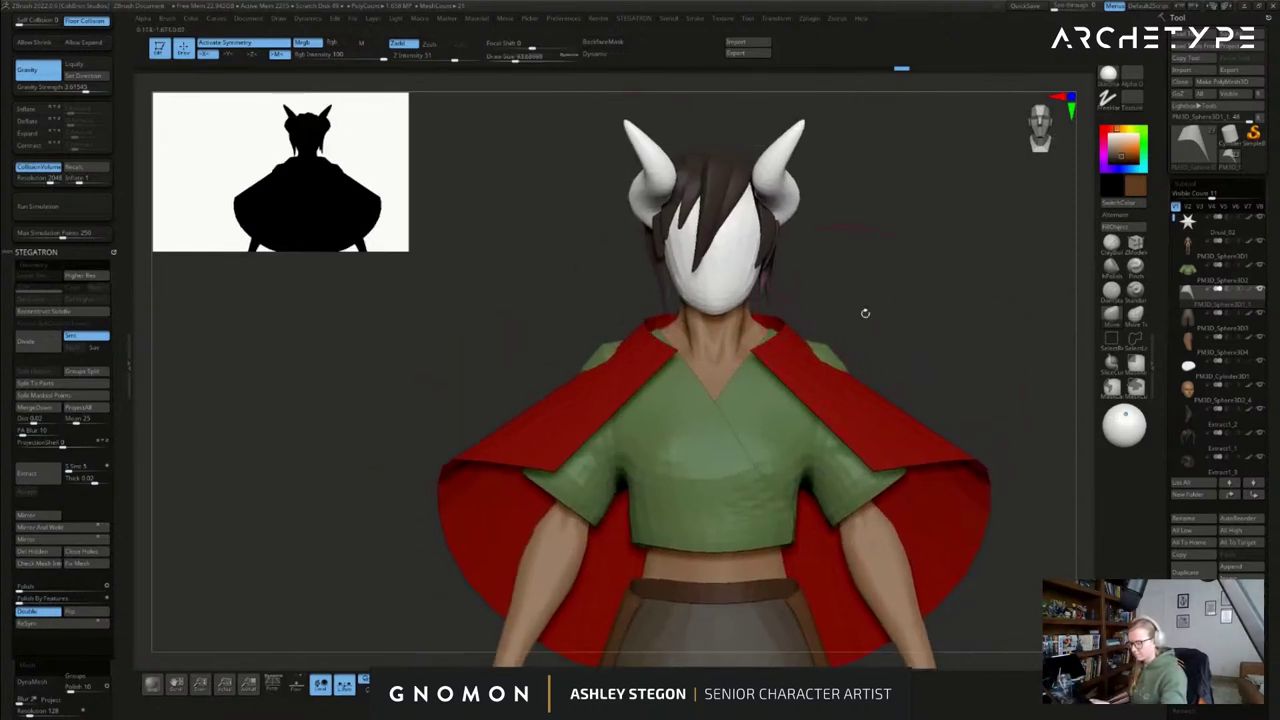
- Fit the cape's collar and upper back around the neck and shoulders from the side
ctrl+drag(868, 308, 890, 318)
mouse_move(806, 326)
mouse_down()
mouse_move(785, 332)
mouse_move(790, 372)
mouse_move(848, 320)
mouse_up()
mouse_move(958, 322)
mouse_down()
mouse_move(963, 283)
mouse_move(850, 334)
mouse_move(882, 342)
mouse_move(890, 365)
mouse_up()
key(s)
drag(750, 369, 756, 367)
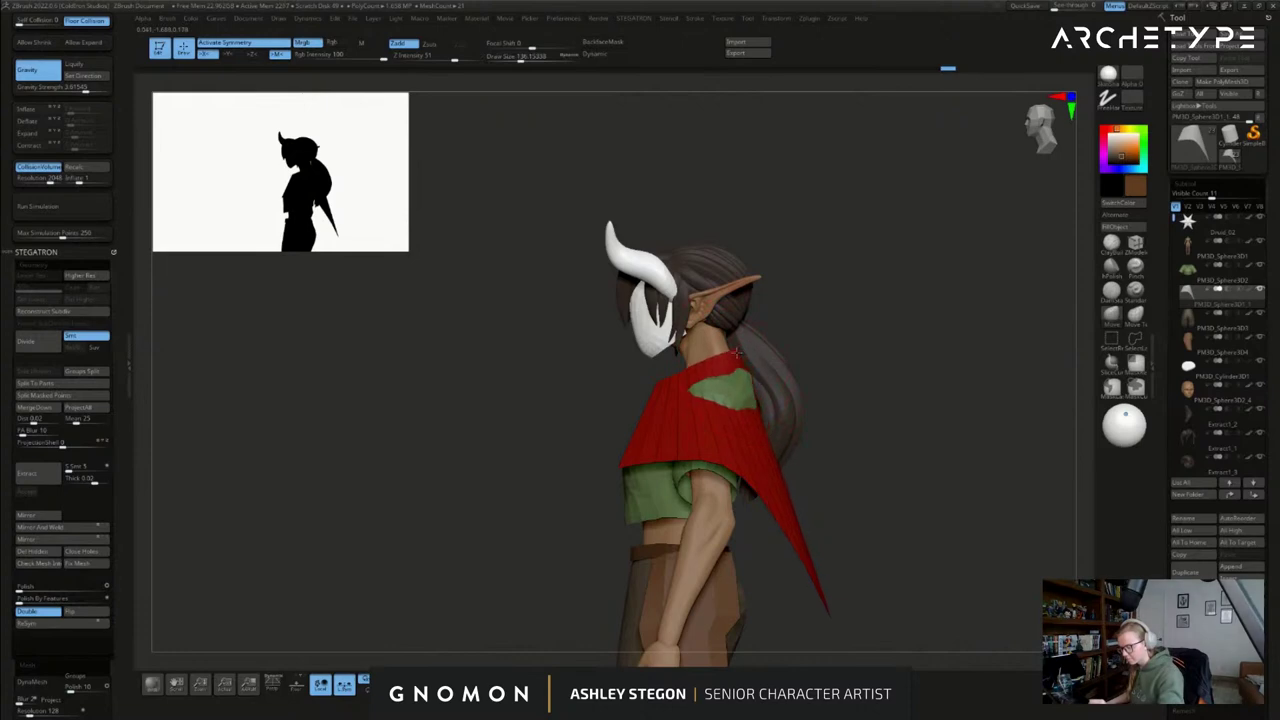
mouse_move(745, 364)
mouse_down()
mouse_move(844, 363)
mouse_move(871, 390)
mouse_up()
key(s)
click(817, 368)
key(s)
drag(883, 347, 822, 440)
mouse_move(890, 368)
mouse_down()
mouse_move(940, 270)
mouse_move(902, 341)
mouse_up()
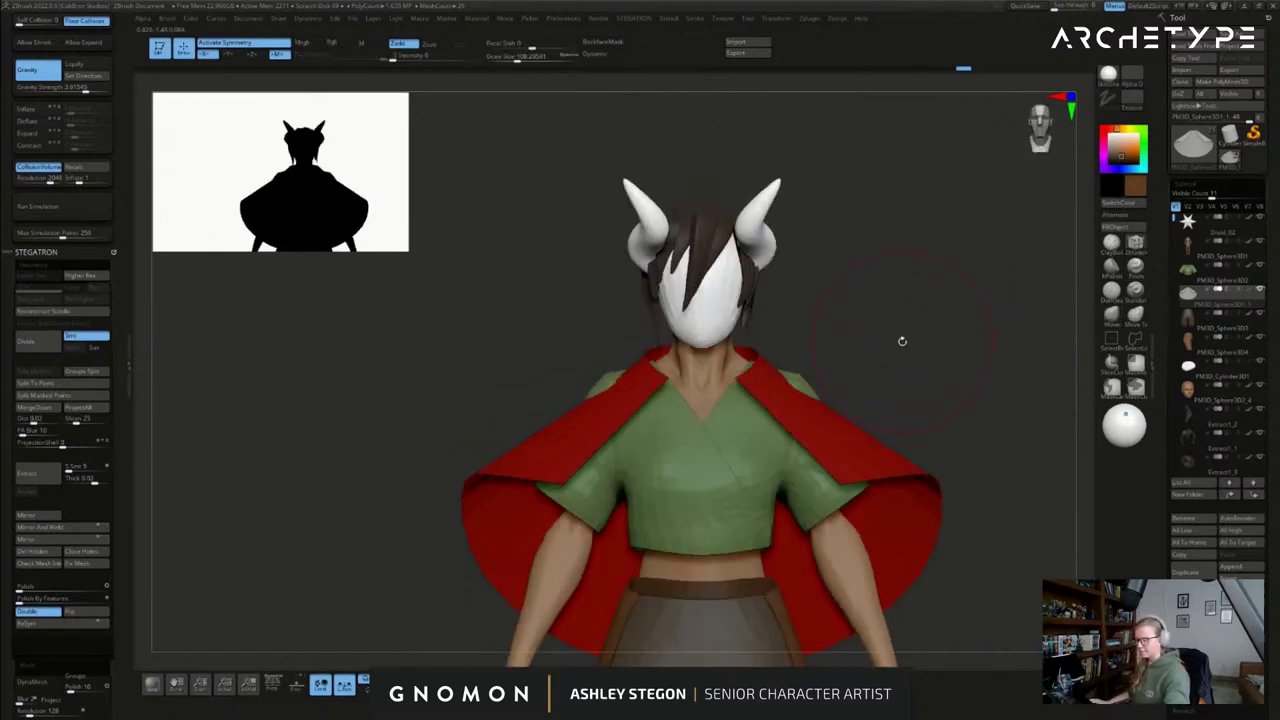
- Adjust the cape's outer side edges over the arms, undoing one unwanted stroke
drag(868, 472, 891, 511)
drag(956, 400, 938, 482)
key(ctrl+z)
key(s)
drag(938, 482, 945, 471)
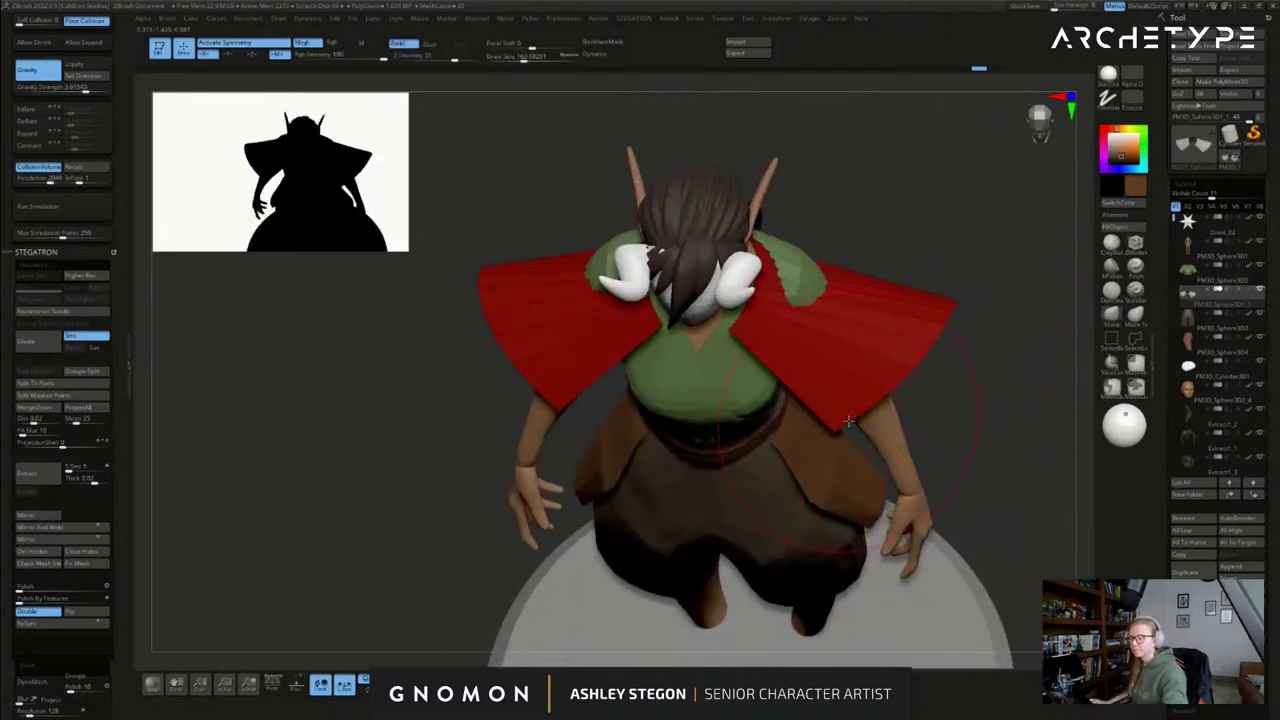
mouse_move(925, 352)
mouse_down()
mouse_move(940, 345)
mouse_move(930, 312)
mouse_up()
key(s)
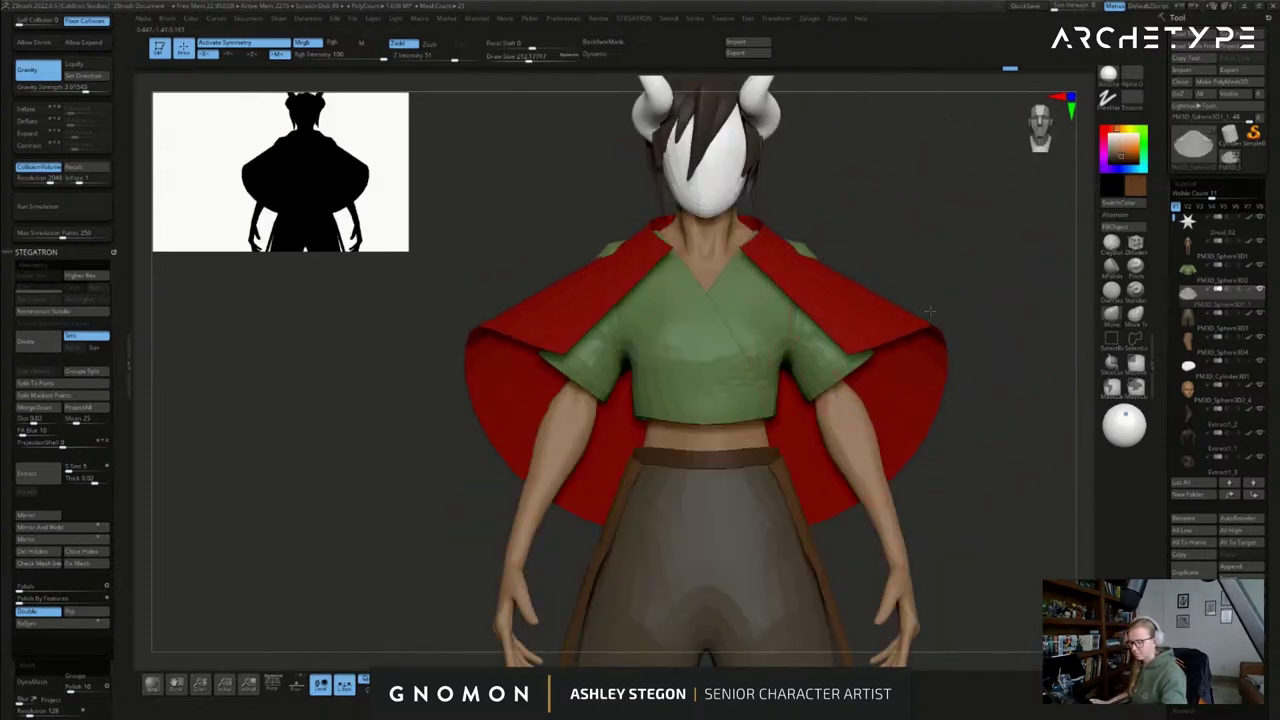
- Reshape the cape's front corners above the sleeves with the Move brush, adjusting the brush size between strokes
drag(860, 344, 856, 344)
drag(860, 352, 868, 356)
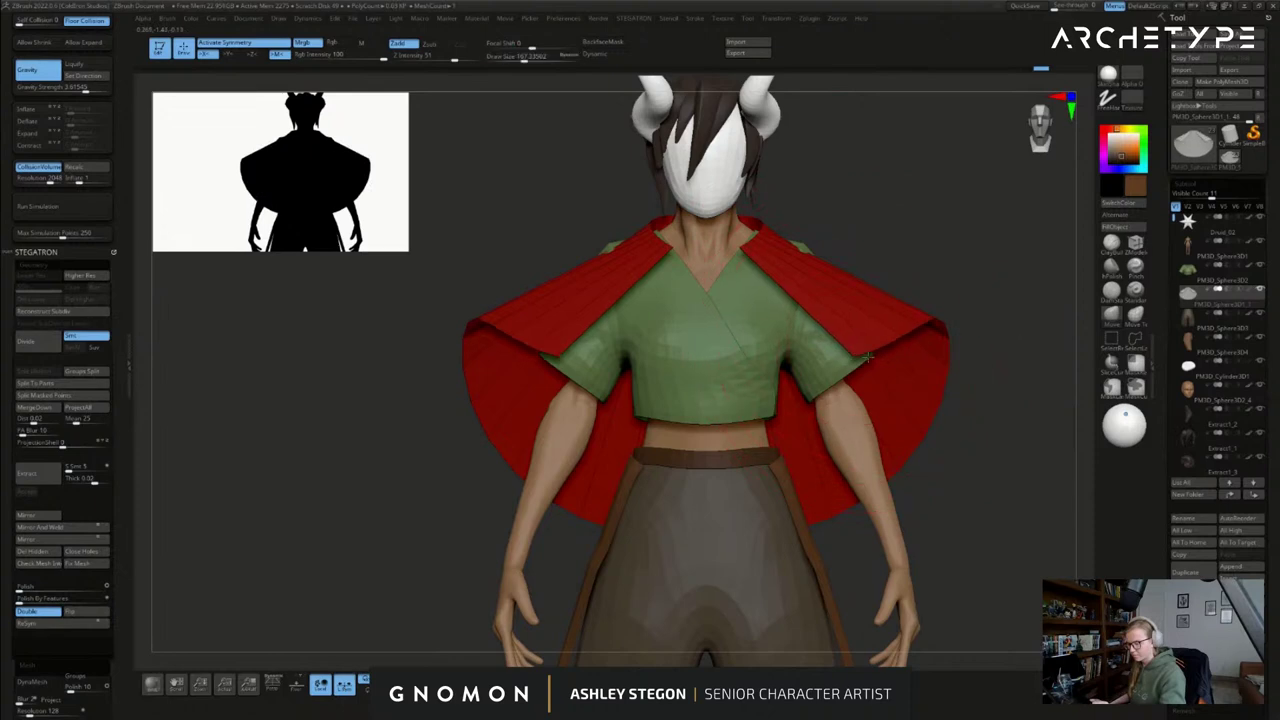
key(s)
drag(920, 321, 916, 321)
mouse_move(931, 306)
mouse_down()
mouse_move(897, 321)
mouse_move(872, 366)
mouse_up()
key(s)
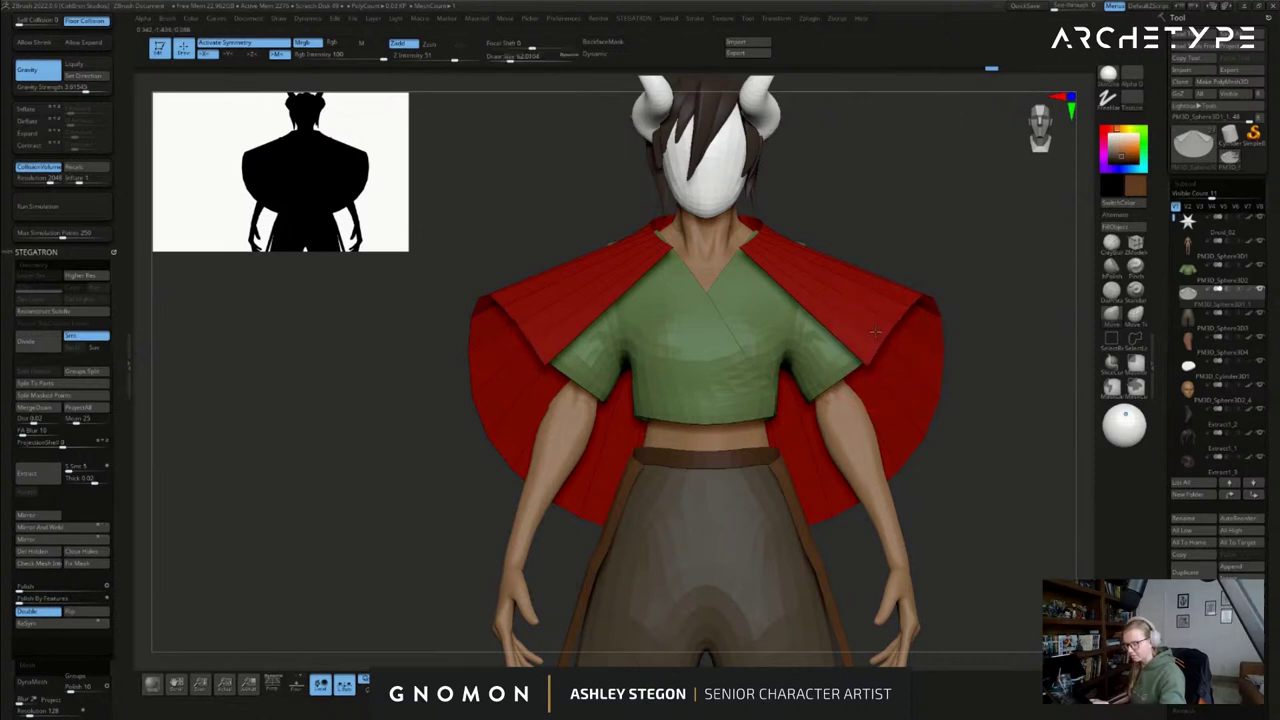
- Pull the cape's outer sides inward toward the arms to narrow its silhouette
mouse_move(966, 307)
mouse_down()
mouse_move(915, 325)
mouse_move(1005, 342)
mouse_move(949, 354)
mouse_move(978, 348)
mouse_move(940, 338)
mouse_up()
key(s)
mouse_move(953, 426)
mouse_down()
mouse_move(912, 422)
mouse_move(949, 427)
mouse_up()
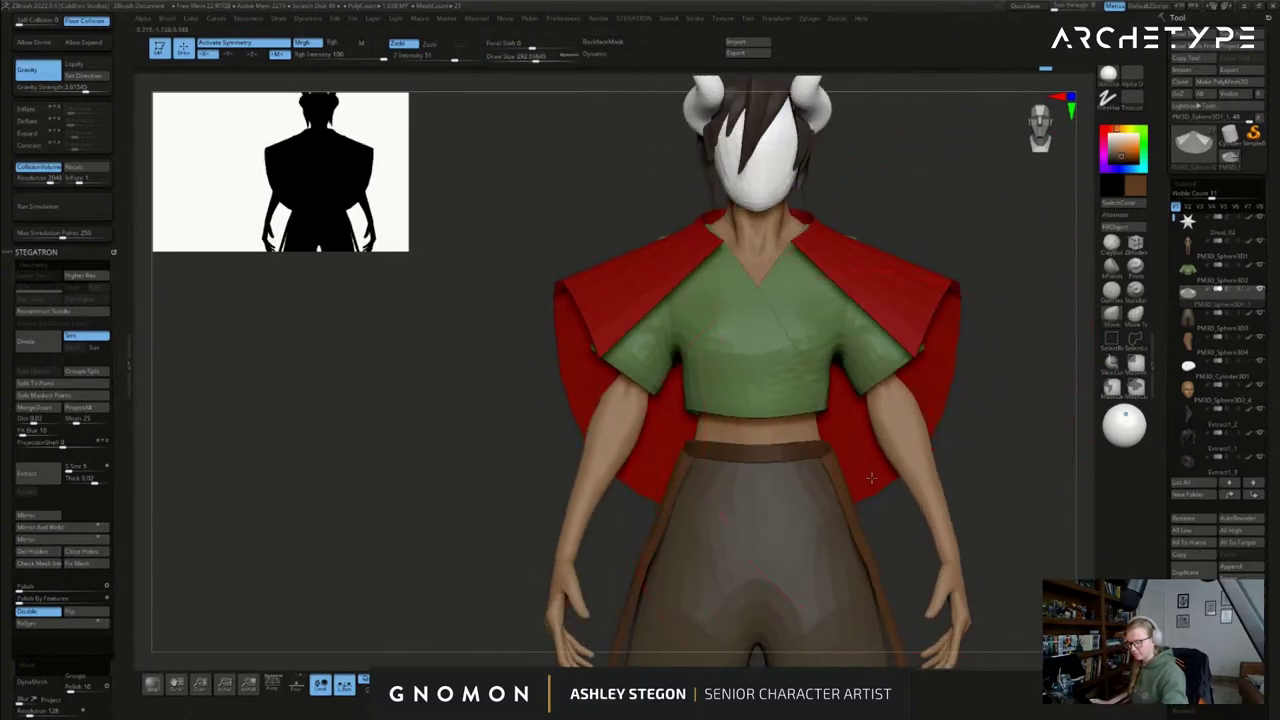
key(s)
mouse_move(950, 411)
mouse_down()
mouse_move(932, 411)
mouse_move(955, 398)
mouse_move(884, 328)
mouse_move(971, 401)
mouse_up()
mouse_move(971, 401)
ctrl+right_down()
mouse_move(1036, 464)
mouse_move(902, 461)
ctrl+right_up()
key(s)
drag(897, 461, 904, 461)
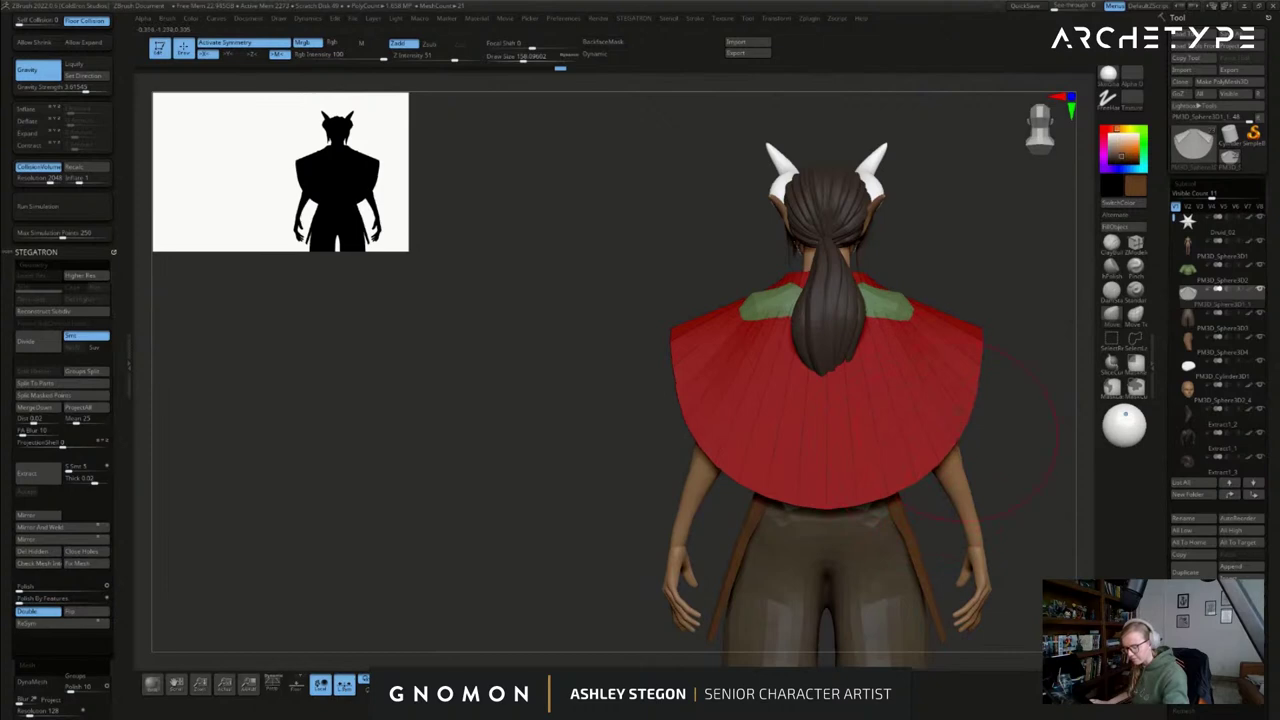
- Refine the cape's pointed front corners where they lie over the sleeve hems, using a smaller Move brush
mouse_move(922, 348)
right_down()
mouse_move(850, 354)
mouse_move(895, 393)
mouse_move(722, 435)
right_up()
mouse_move(722, 435)
right_down()
mouse_move(825, 415)
mouse_move(885, 350)
right_up()
key(s)
drag(923, 411, 913, 411)
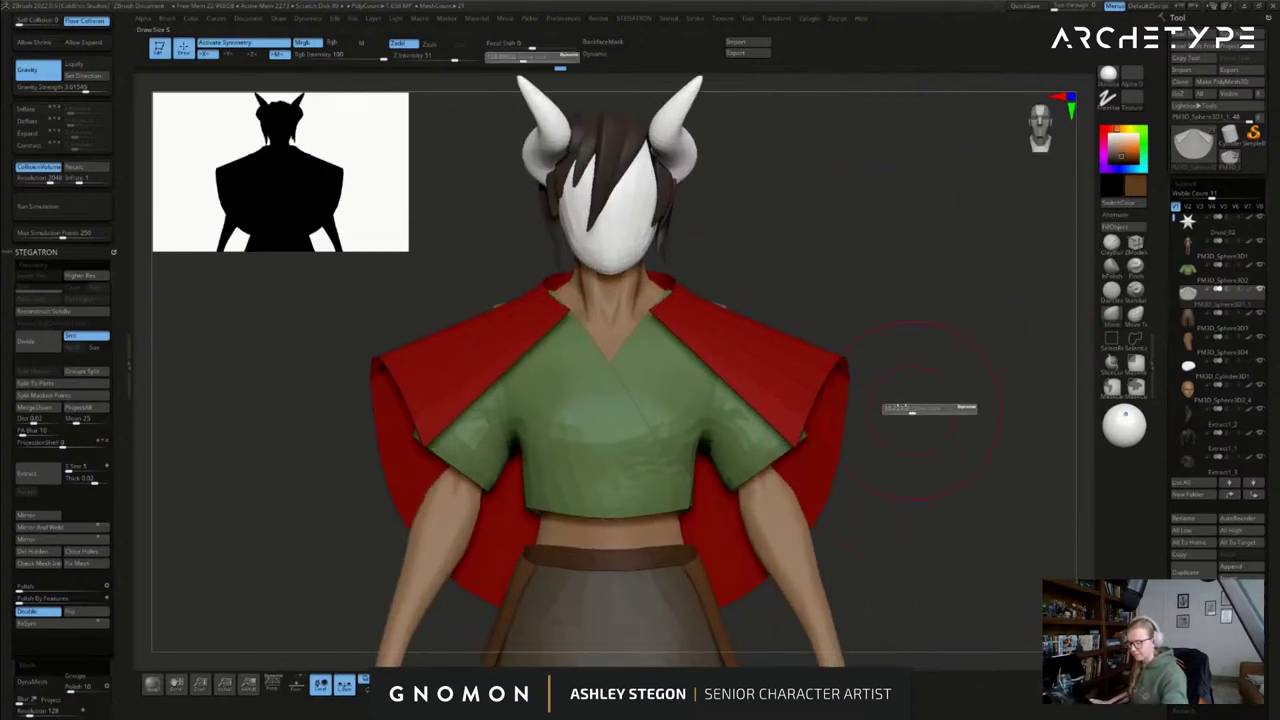
alt+right_drag(915, 334, 995, 359)
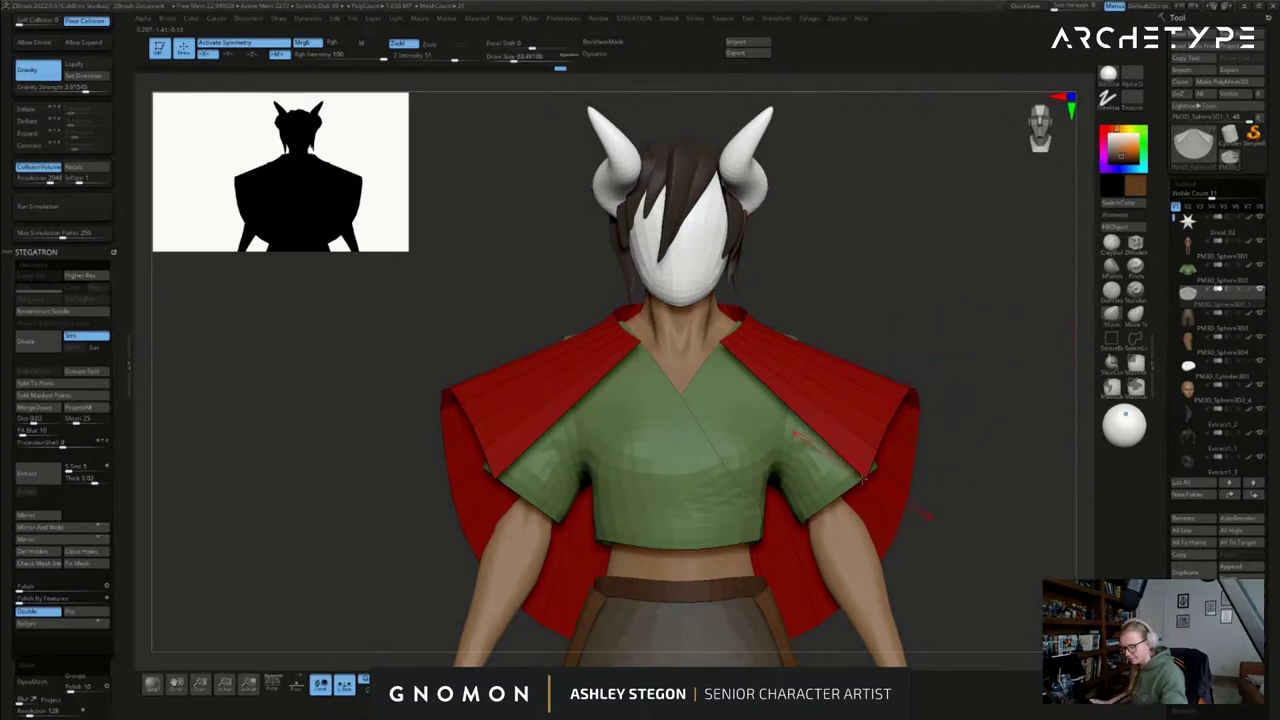
key(s)
drag(867, 449, 862, 449)
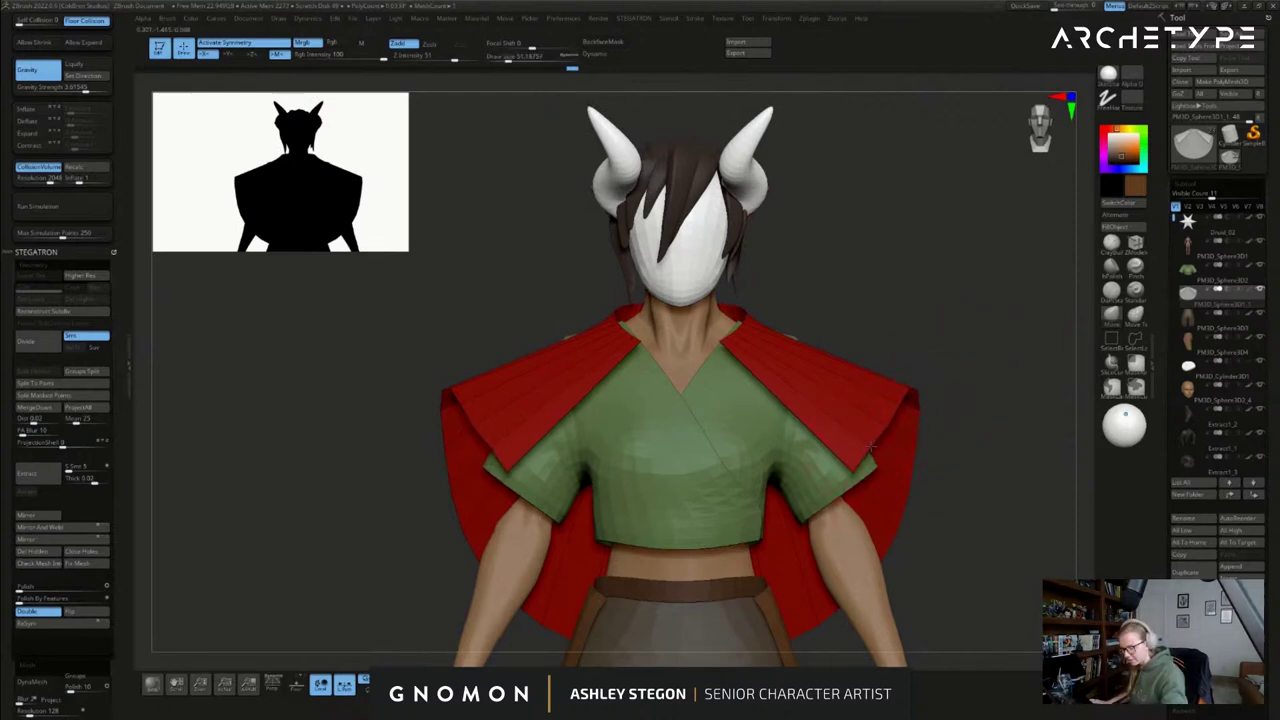
ctrl+right_drag(970, 364, 914, 426)
key(s)
drag(874, 467, 868, 467)
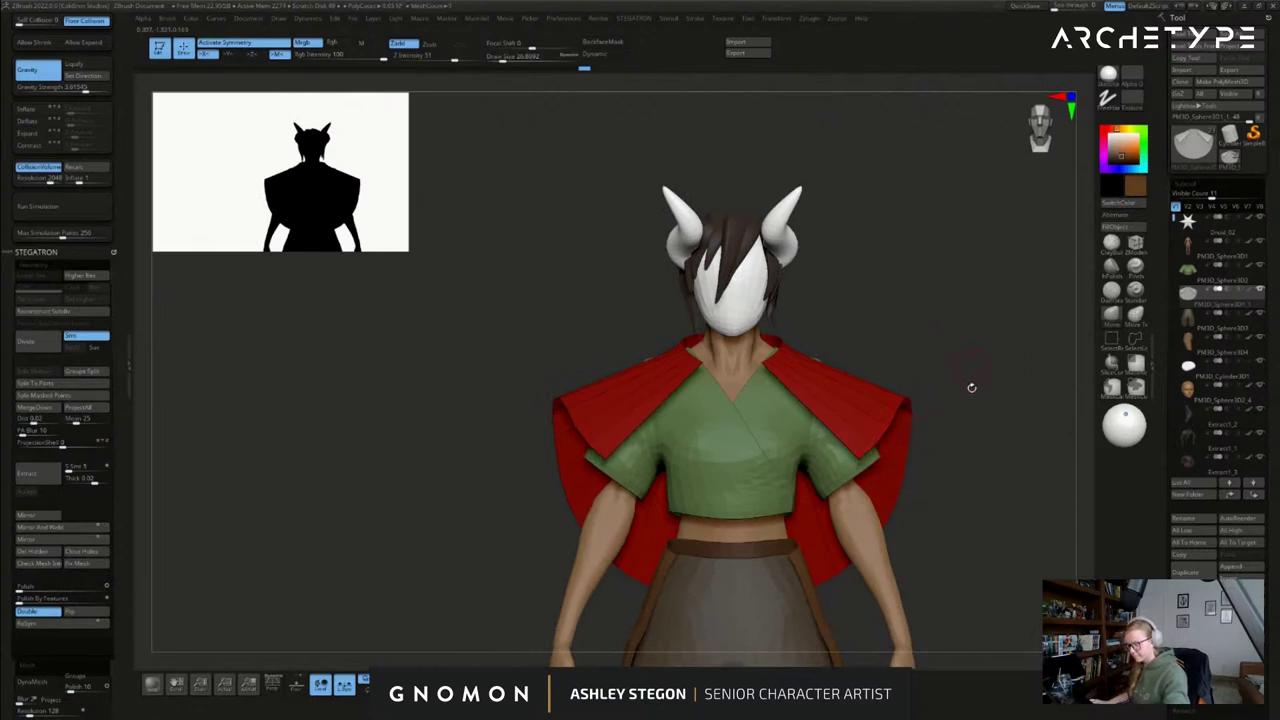
- Insert an edge loop around the cape's shoulder area with the ZModeler brush
right_drag(974, 369, 979, 386)
click(1135, 244)
ctrl+right_drag(846, 370, 821, 374)
click(821, 370)
ctrl+drag(957, 291, 972, 306)
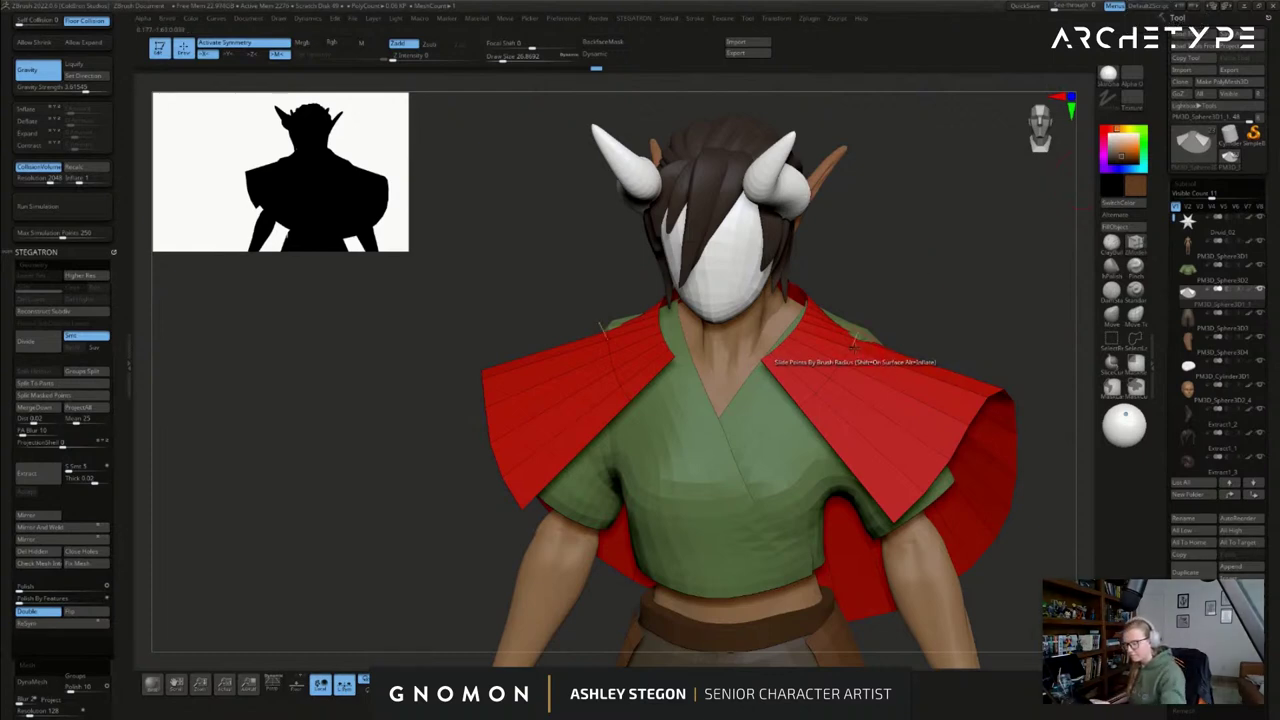
- Rework the cape's surface over the shoulder where the green shirt pokes through
click(1112, 291)
mouse_move(975, 255)
mouse_down()
mouse_move(940, 325)
mouse_move(863, 337)
mouse_up()
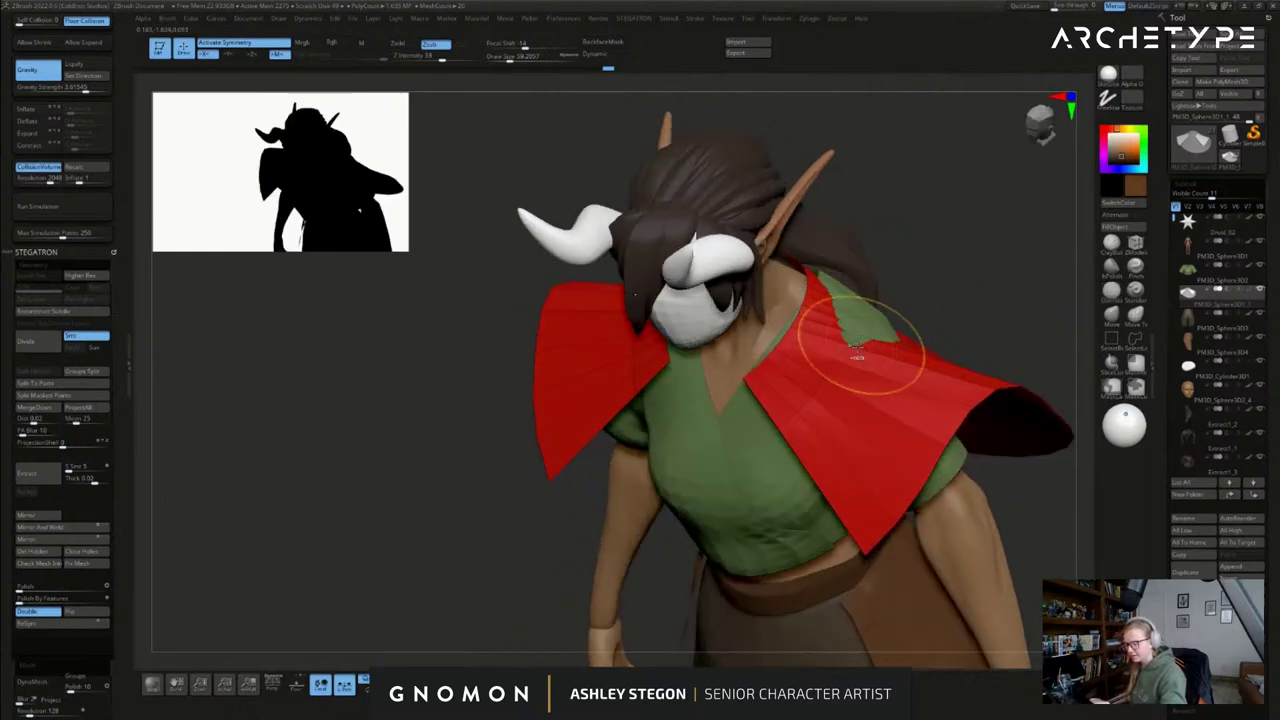
key(s)
drag(798, 408, 793, 409)
drag(841, 358, 883, 309)
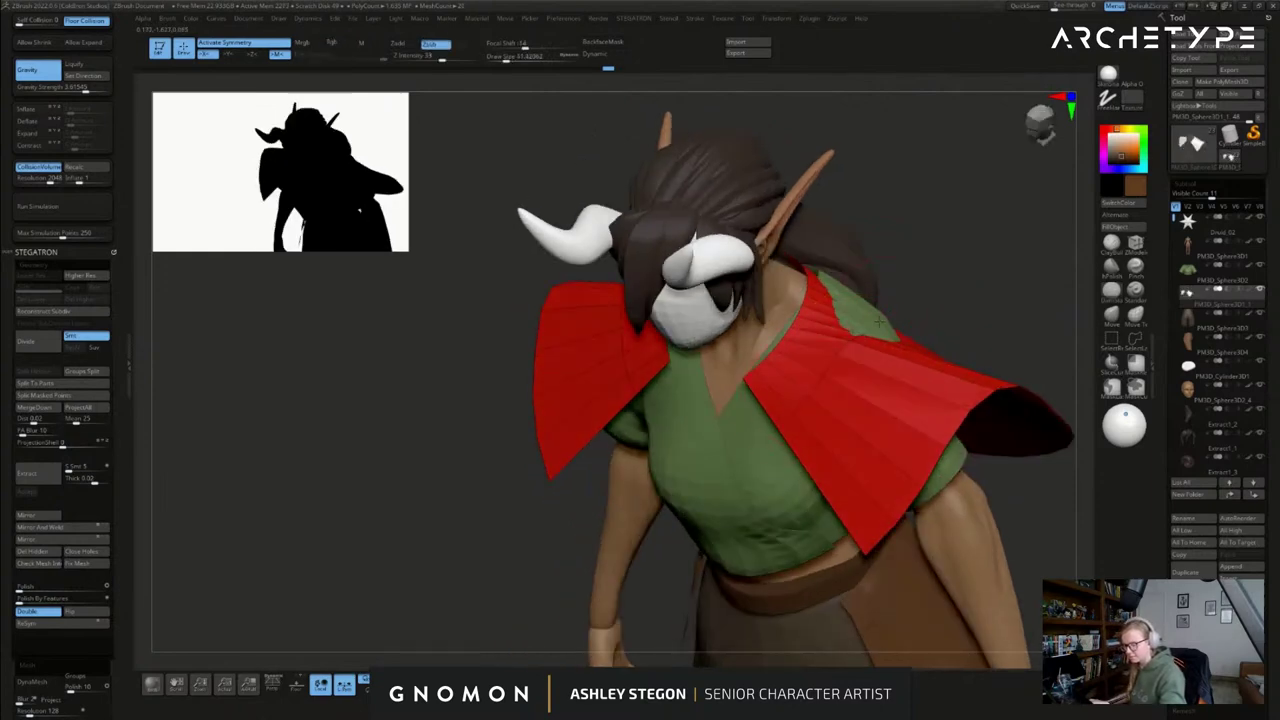
ctrl+right_drag(815, 370, 767, 428)
- Isolate the cape and examine the folds around its collar from several angles before showing the whole character again
click(524, 684)
drag(690, 461, 722, 570)
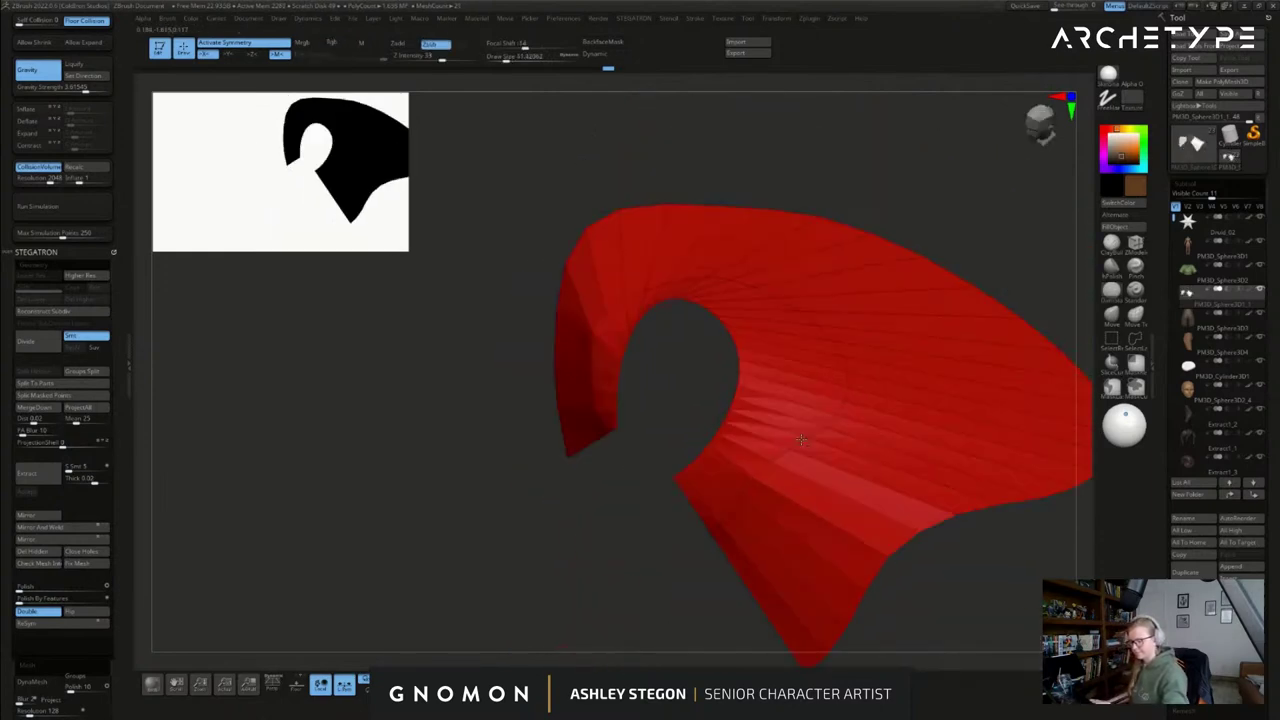
key(s)
drag(797, 443, 802, 444)
right_drag(820, 315, 779, 293)
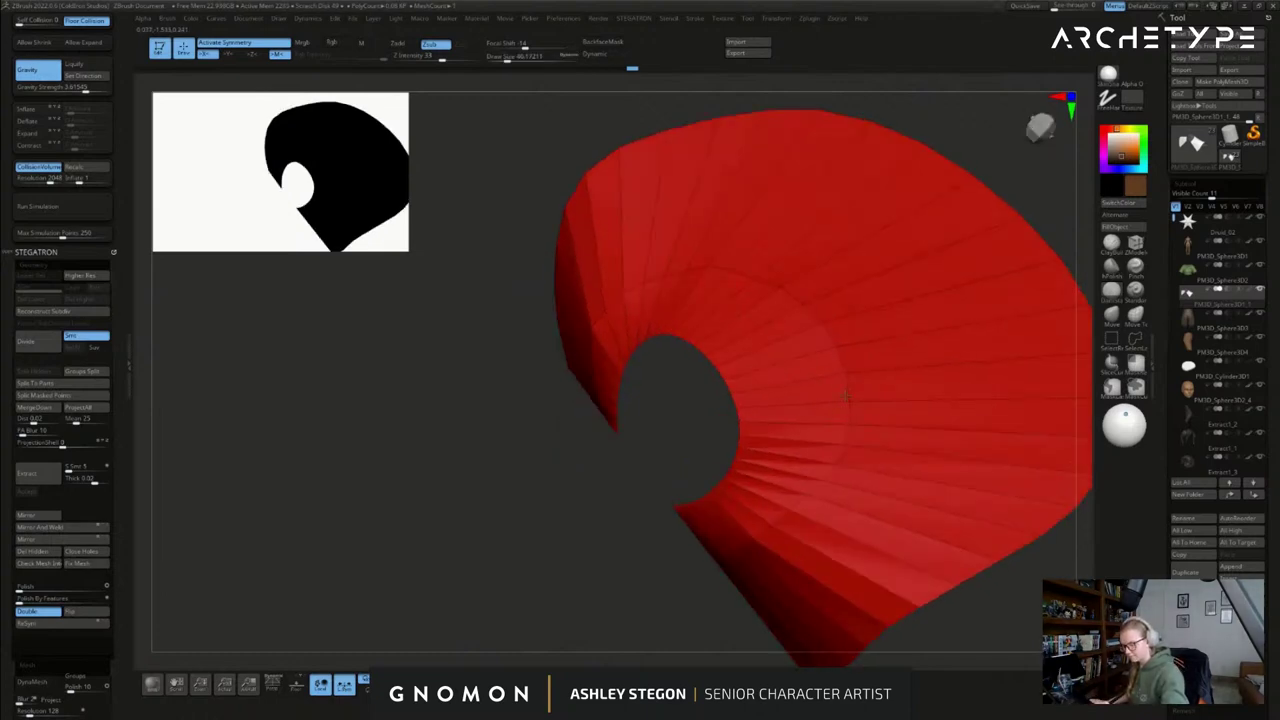
right_drag(843, 430, 872, 401)
right_drag(808, 490, 660, 390)
click(524, 684)
- Preview the cape with dynamic subdivision and crease its polygroup borders
key(d)
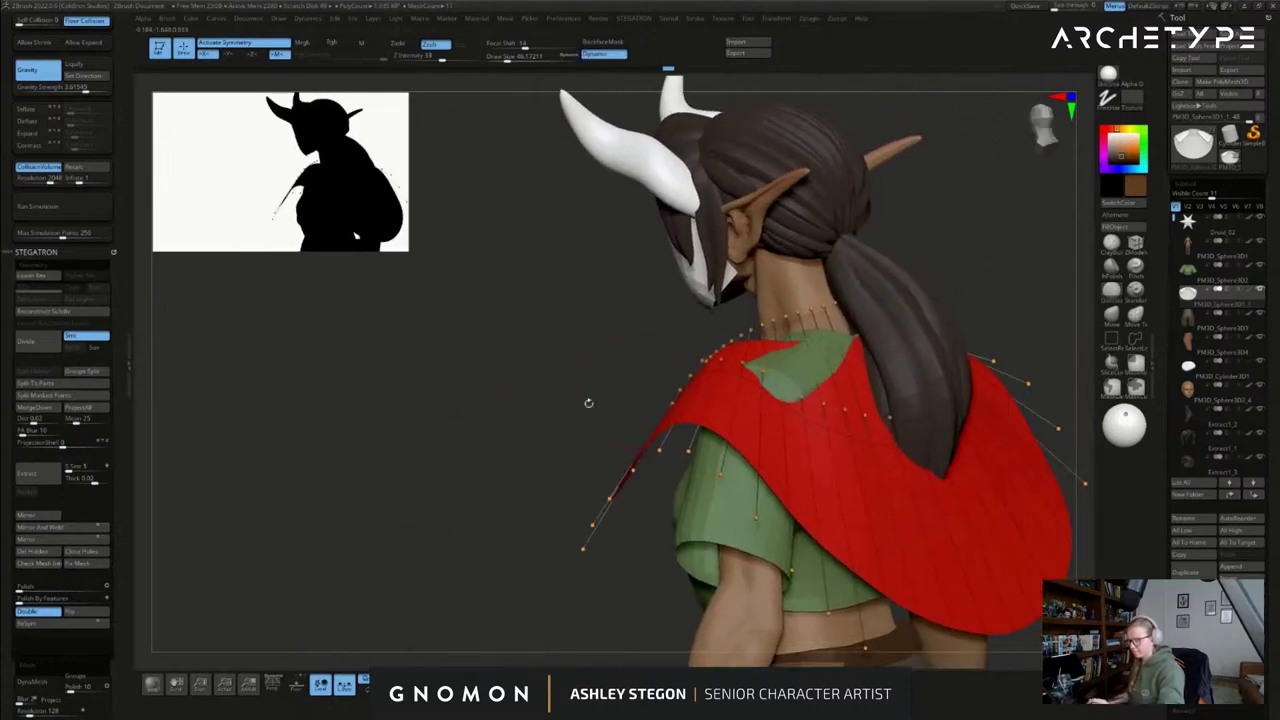
drag(119, 636, 116, 182)
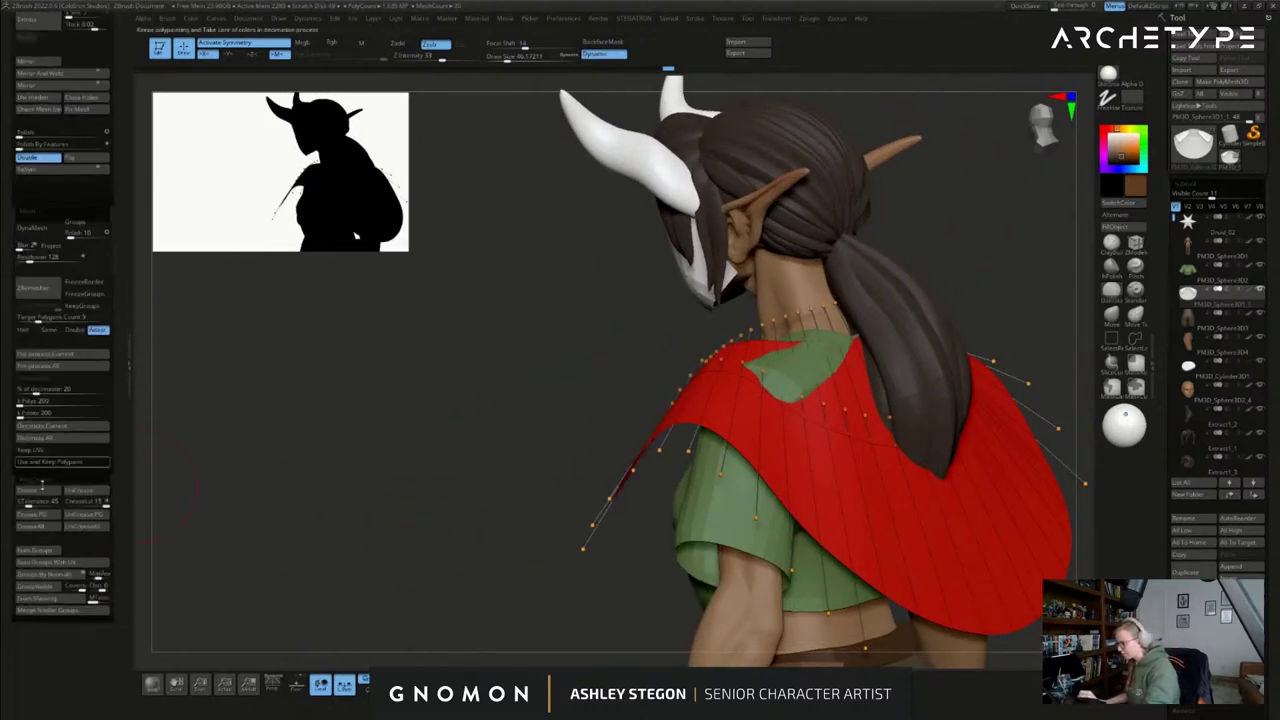
click(40, 513)
- Pull the cape over the exposed shirt shoulders and upper back with the Move brush, checking the polyframe
right_drag(872, 456, 1024, 377)
click(1113, 322)
right_drag(985, 318, 850, 368)
key(s)
key(s)
drag(727, 406, 730, 406)
drag(728, 408, 732, 391)
right_drag(985, 360, 863, 408)
key(shift+f)
key(shift+d)
key(shift+f)
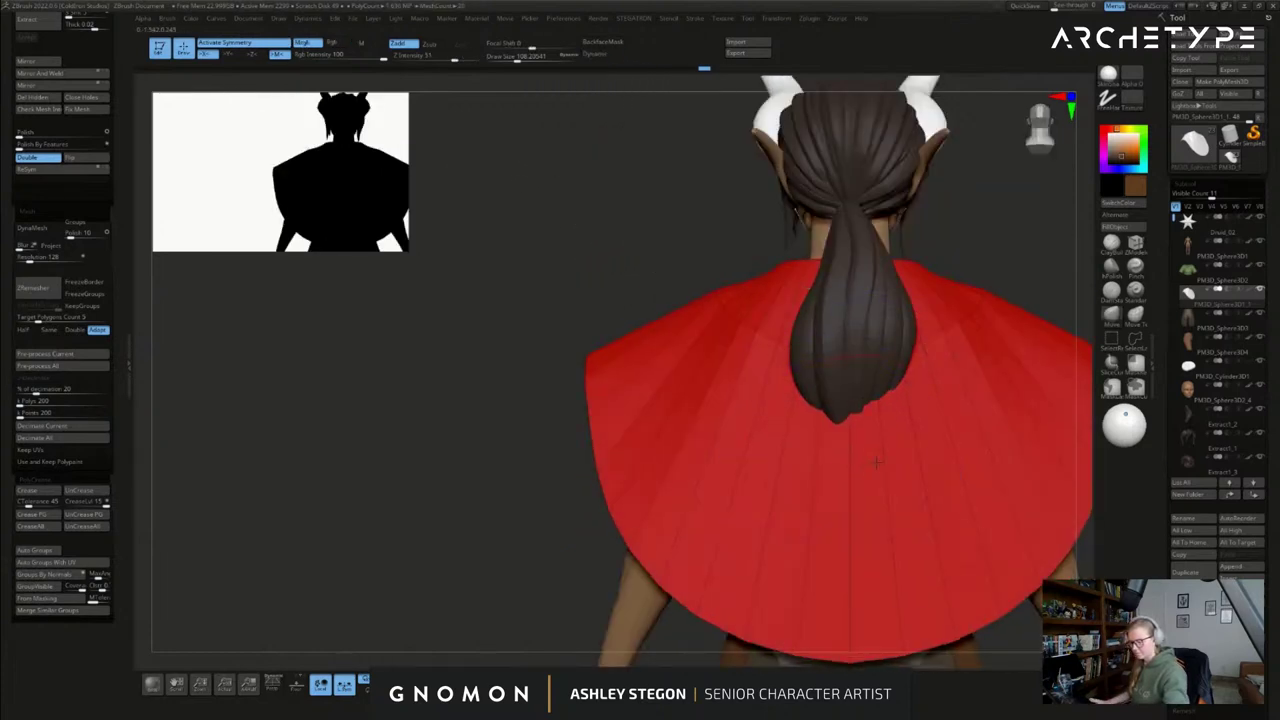
- Isolate the cape and insert an edge loop across its lower back with the ZModeler brush
right_drag(876, 462, 762, 466)
click(560, 684)
key(s)
drag(829, 397, 819, 397)
click(1135, 244)
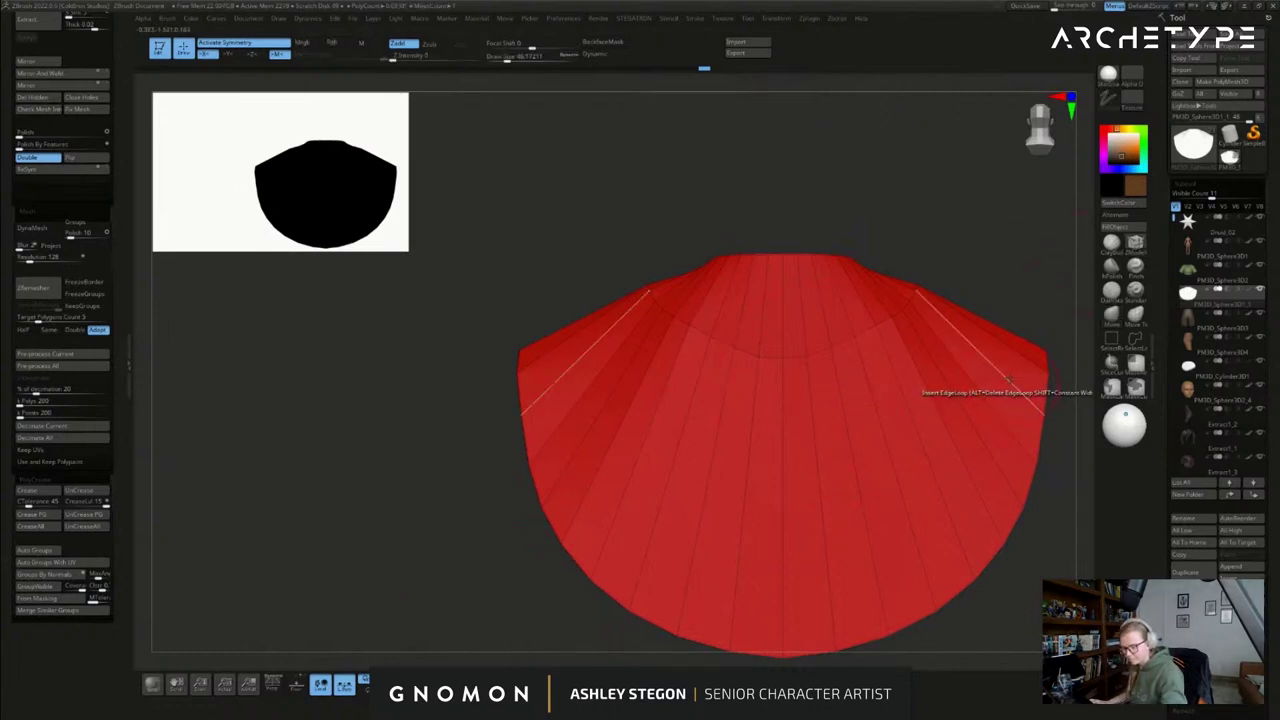
- Slide the cape's upper edge loop toward the collar with ZModeler, then restore the full character without polyframe
key(space)
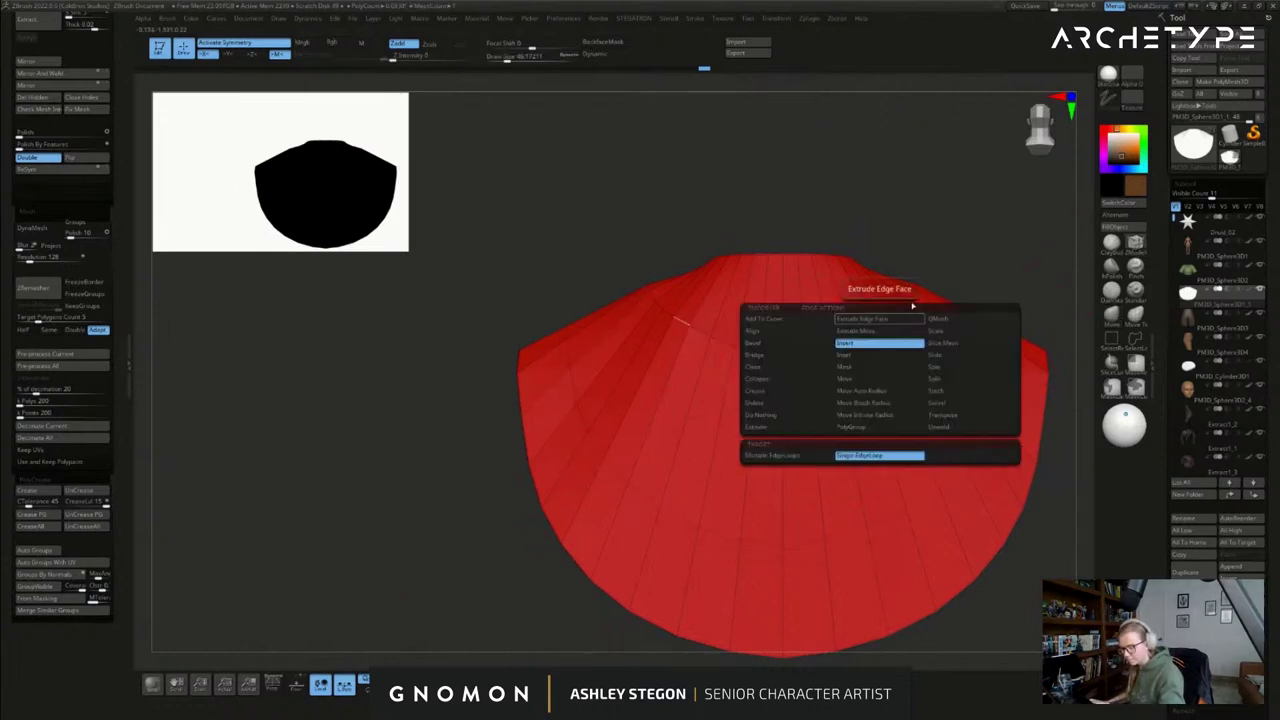
click(951, 358)
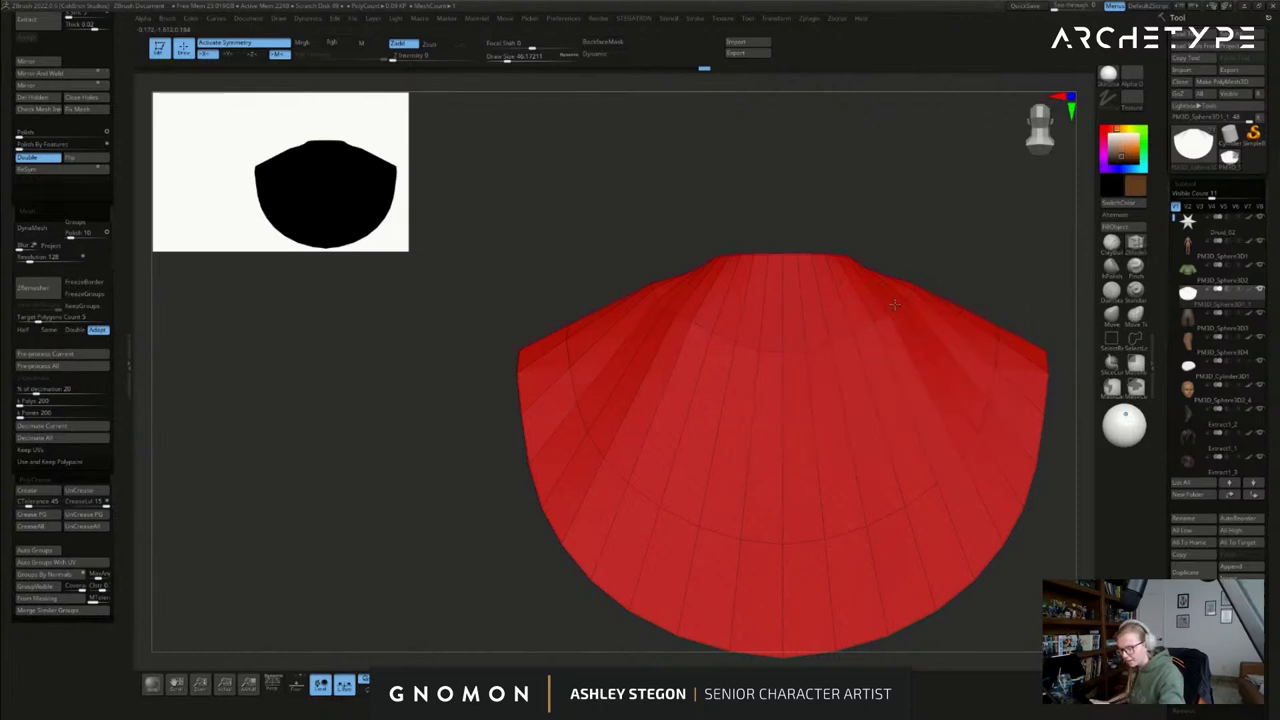
drag(886, 283, 886, 294)
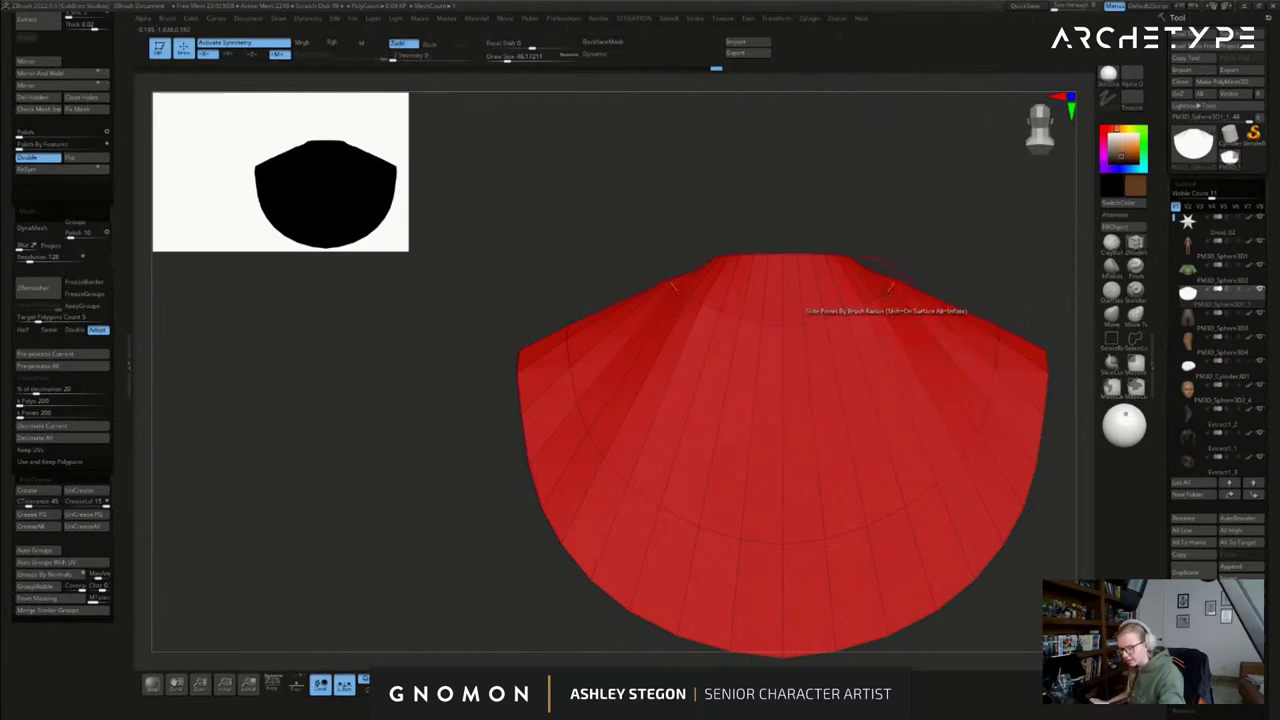
drag(882, 289, 892, 318)
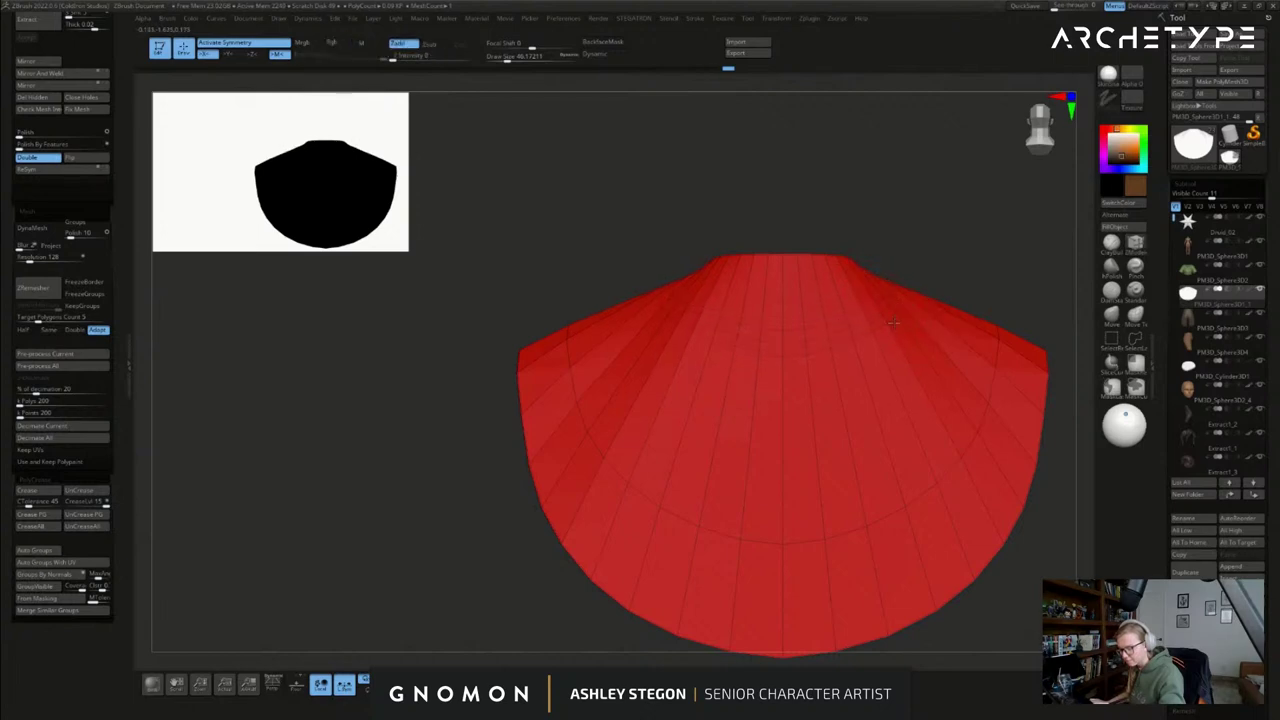
key(space)
click(934, 362)
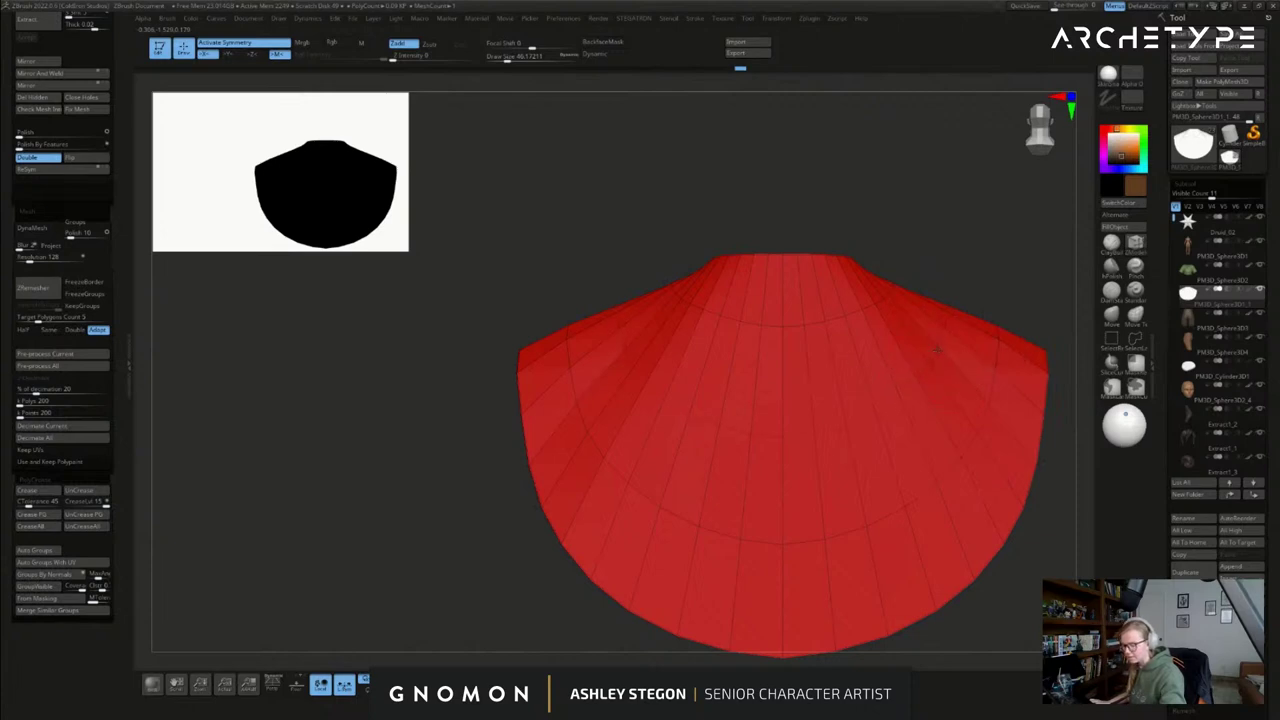
right_drag(991, 465, 682, 510)
key(shift+f)
click(590, 684)
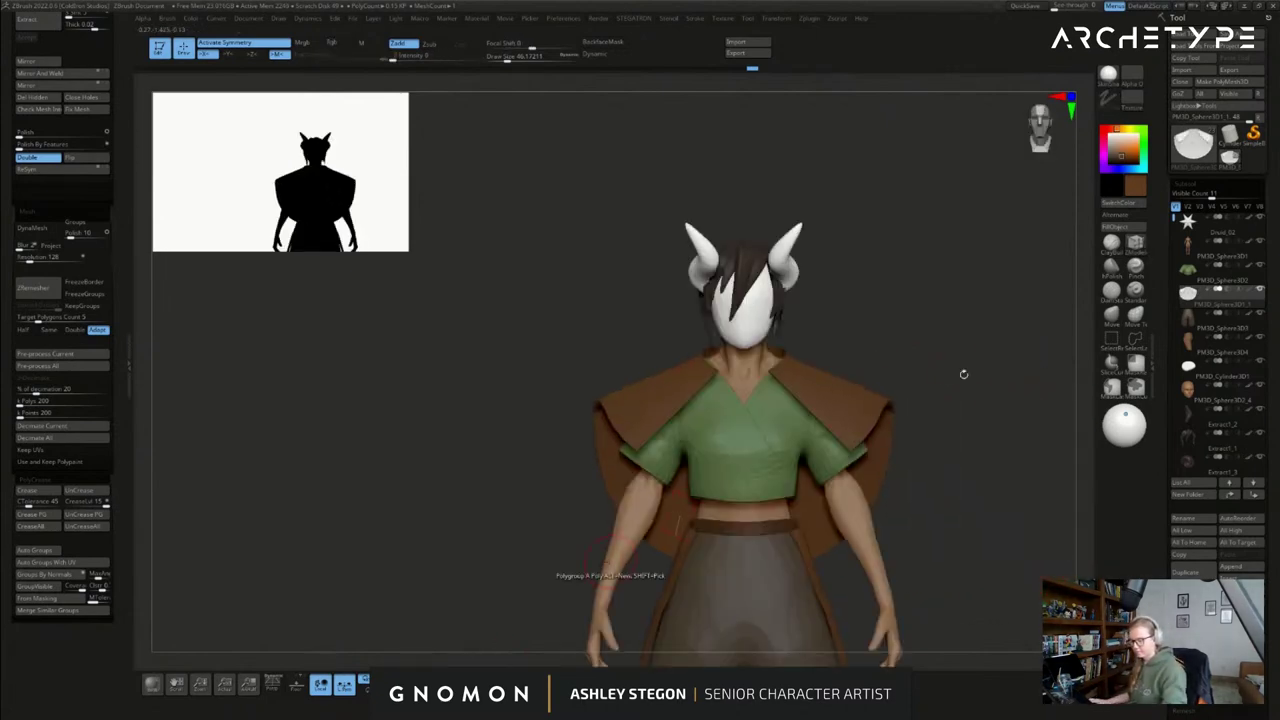
- Choose a mustard yellow and fill the cape with it
alt+right_drag(1052, 281, 1002, 281)
click(1125, 129)
drag(1121, 155, 1123, 152)
click(1125, 151)
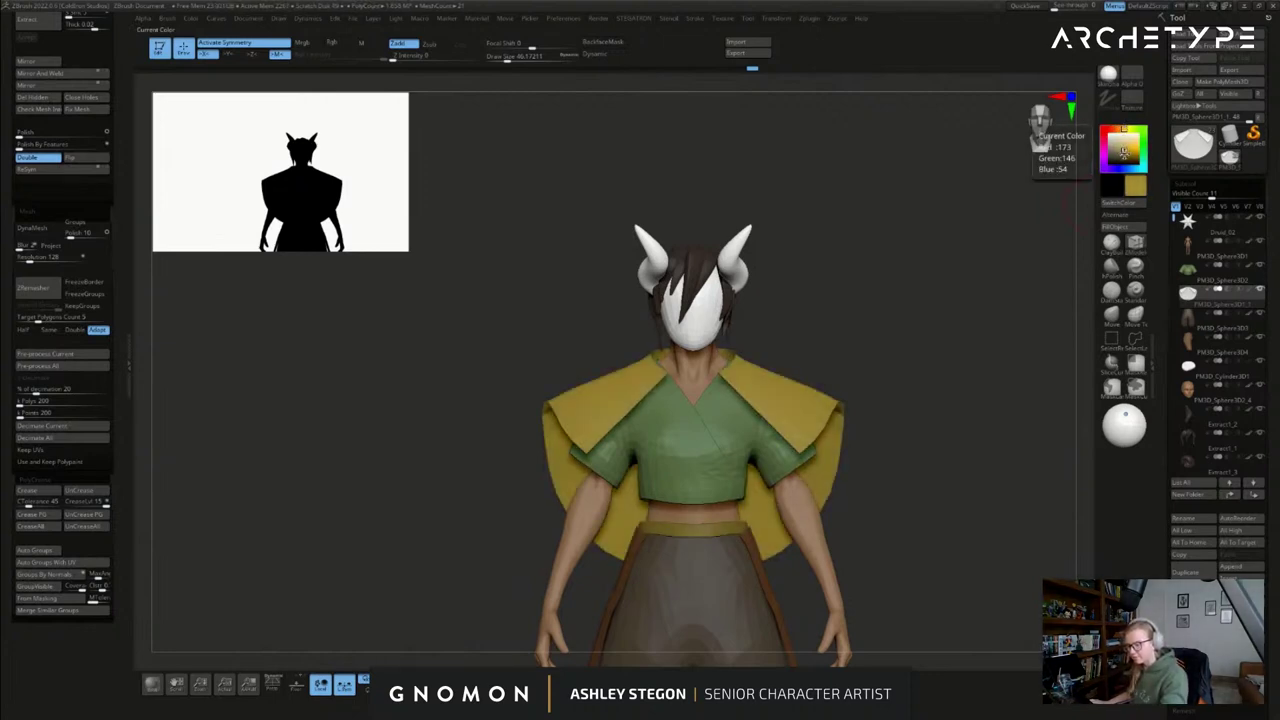
click(1125, 152)
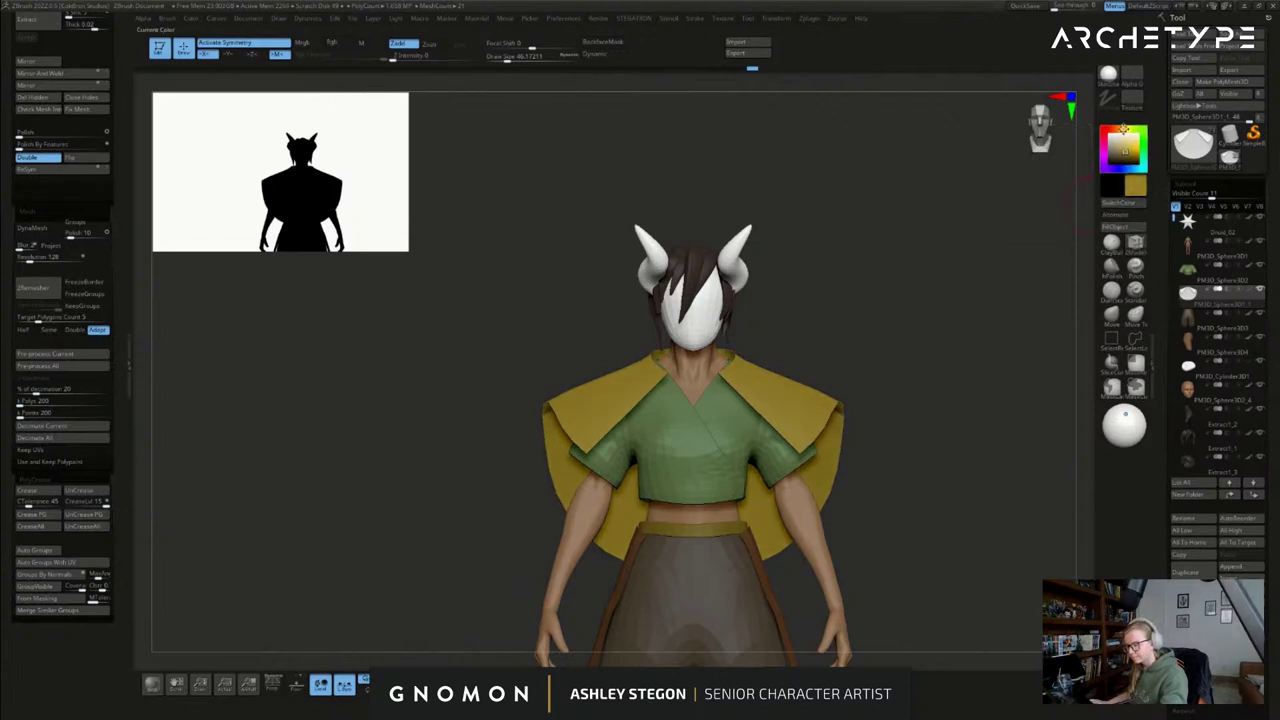
click(1122, 227)
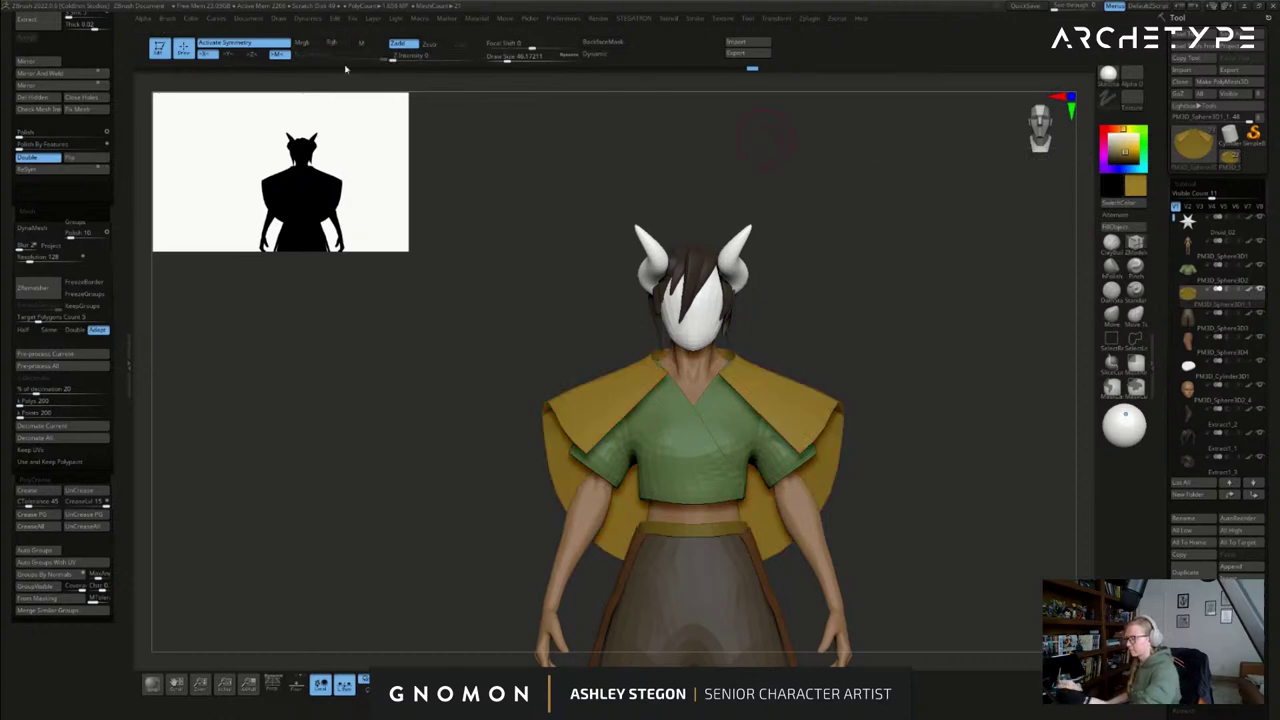
- Select the white face mask and fill it with dark red
alt+drag(905, 360, 850, 262)
alt+click(648, 211)
key(shift+f)
key(shift+f)
click(1105, 129)
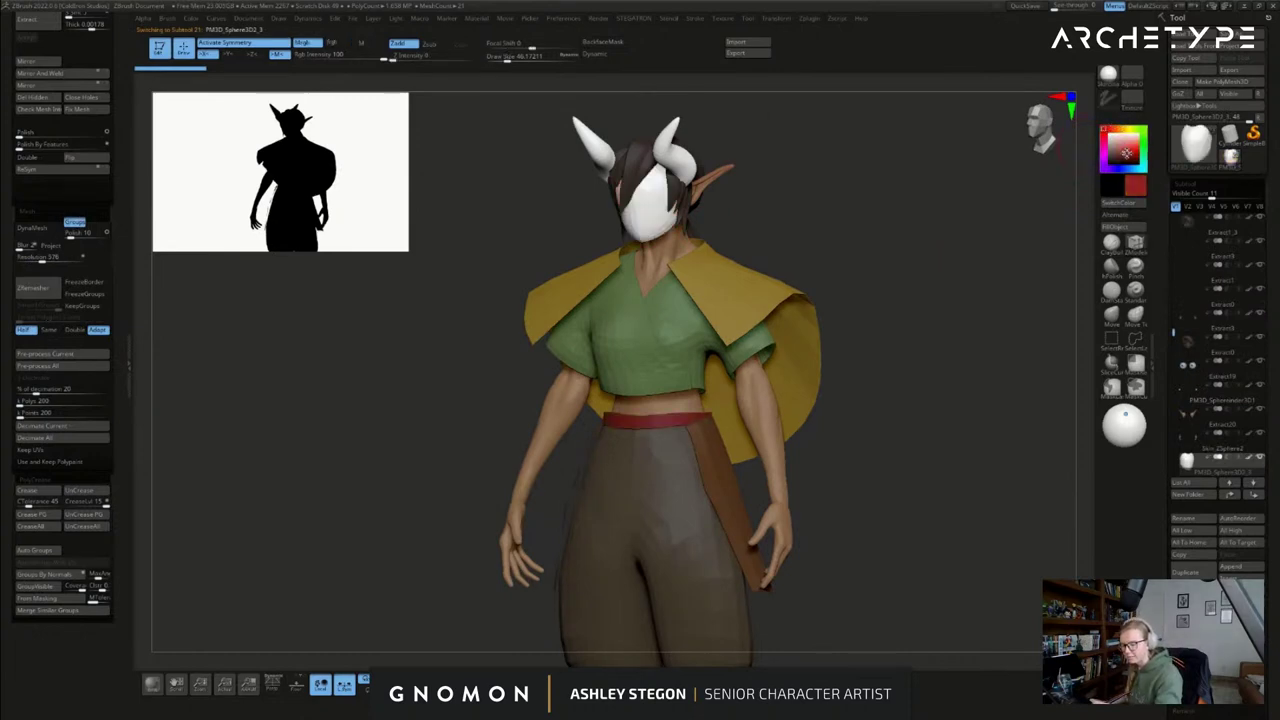
click(1110, 227)
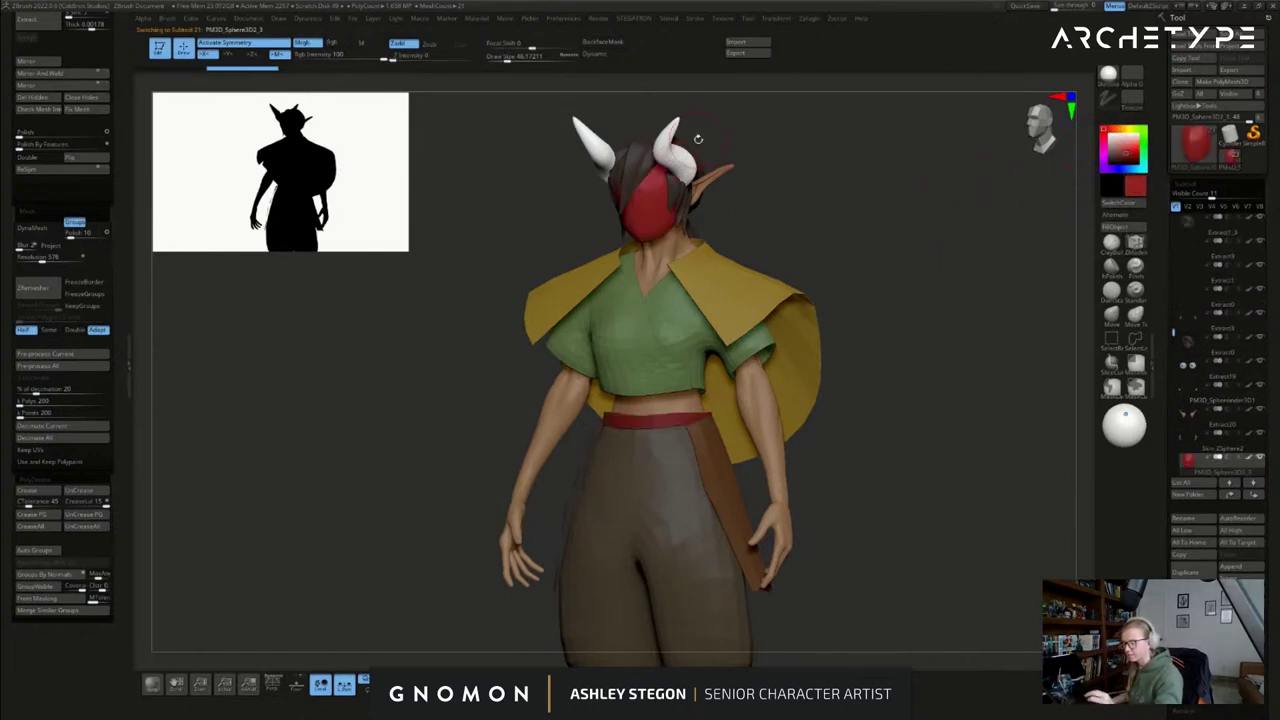
- Select the horns and fill them with the same dark red as the mask
alt+click(678, 166)
key(shift+f)
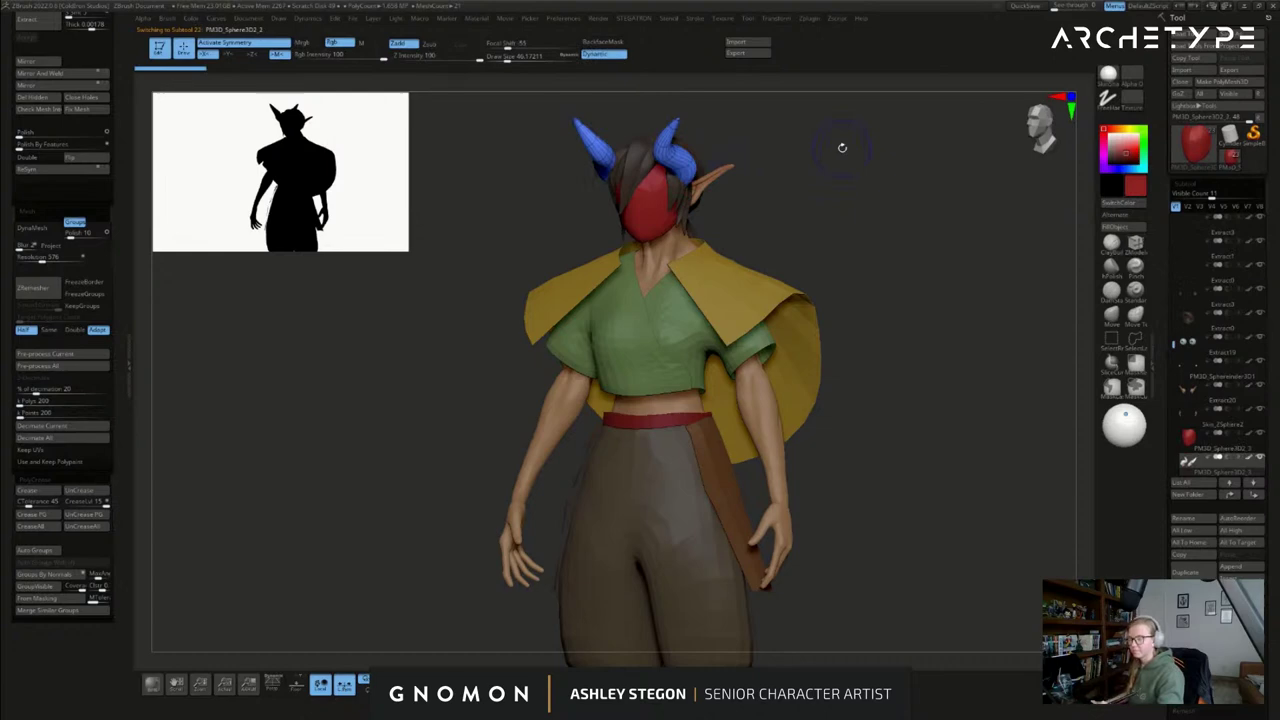
key(shift+f)
click(1120, 227)
- Select the waist belt and fill it with the same dark red, checking it from the front
shift+drag(923, 271, 962, 272)
alt+click(669, 416)
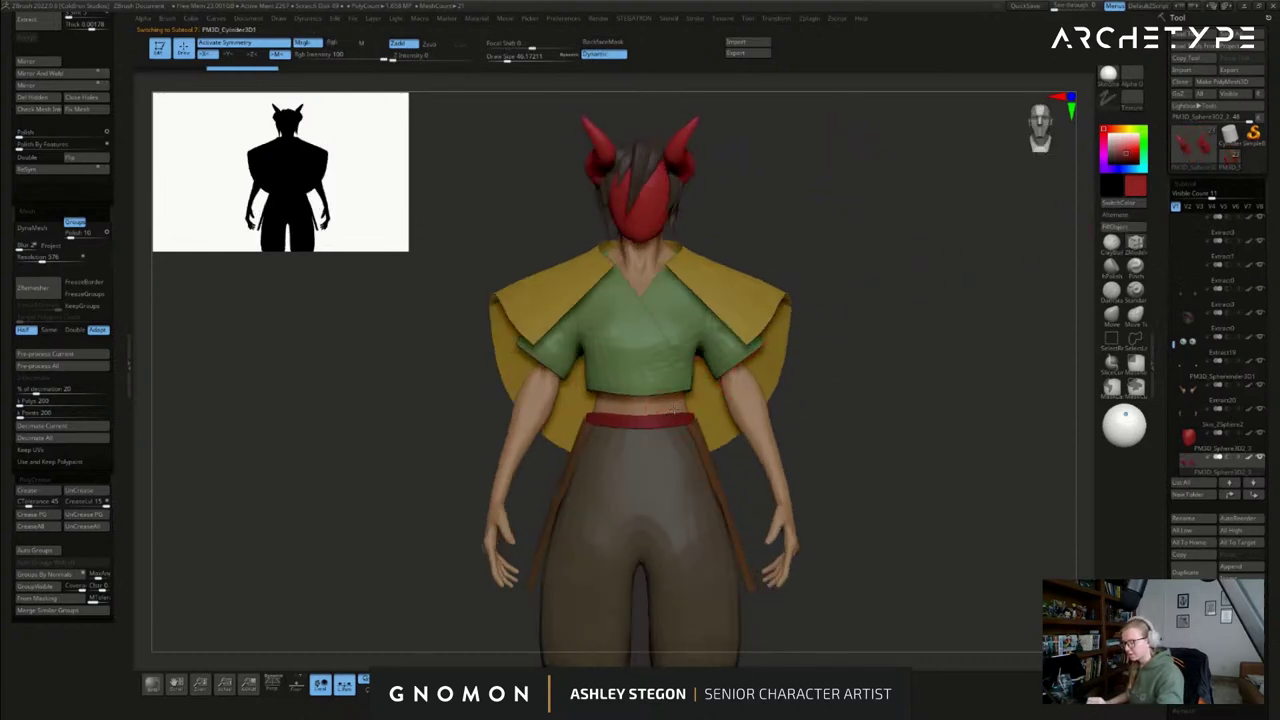
click(1117, 227)
key(shift+f)
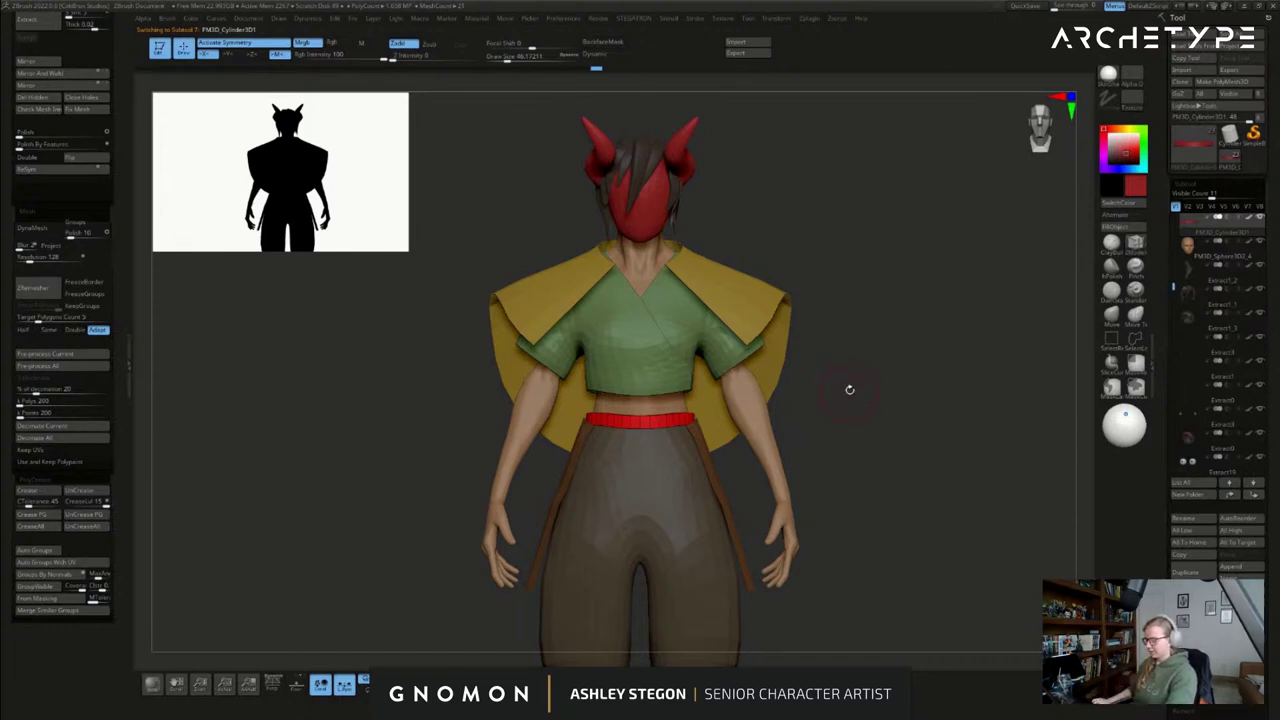
key(shift+f)
alt+drag(851, 427, 843, 396)
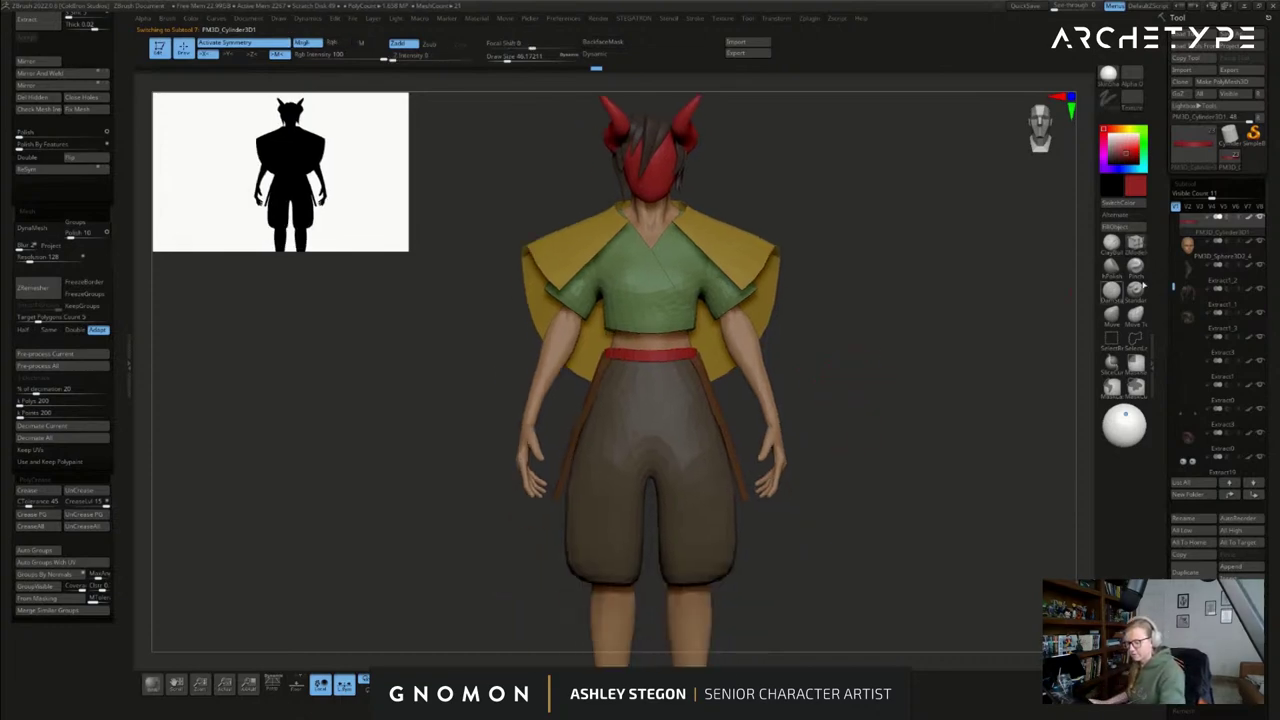
key(s)
drag(688, 362, 697, 362)
mouse_move(706, 348)
right_down()
mouse_move(695, 365)
mouse_move(702, 347)
mouse_move(745, 336)
right_up()
right_drag(862, 335, 866, 282)
mouse_move(874, 386)
alt+right_down()
mouse_move(871, 314)
mouse_move(874, 337)
alt+right_up()
key(s)
click(876, 326)
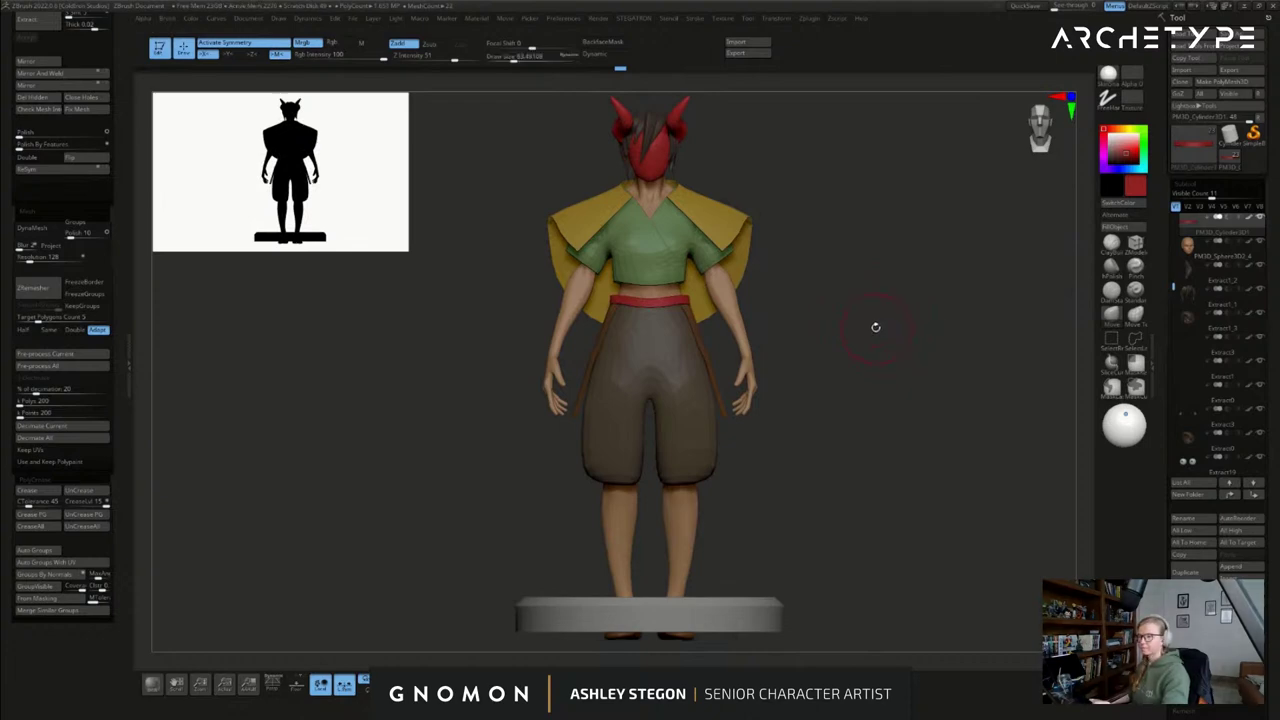
- Duplicate the waist belt and replace the copy with a flat PolyPlane
key(s)
click(713, 382)
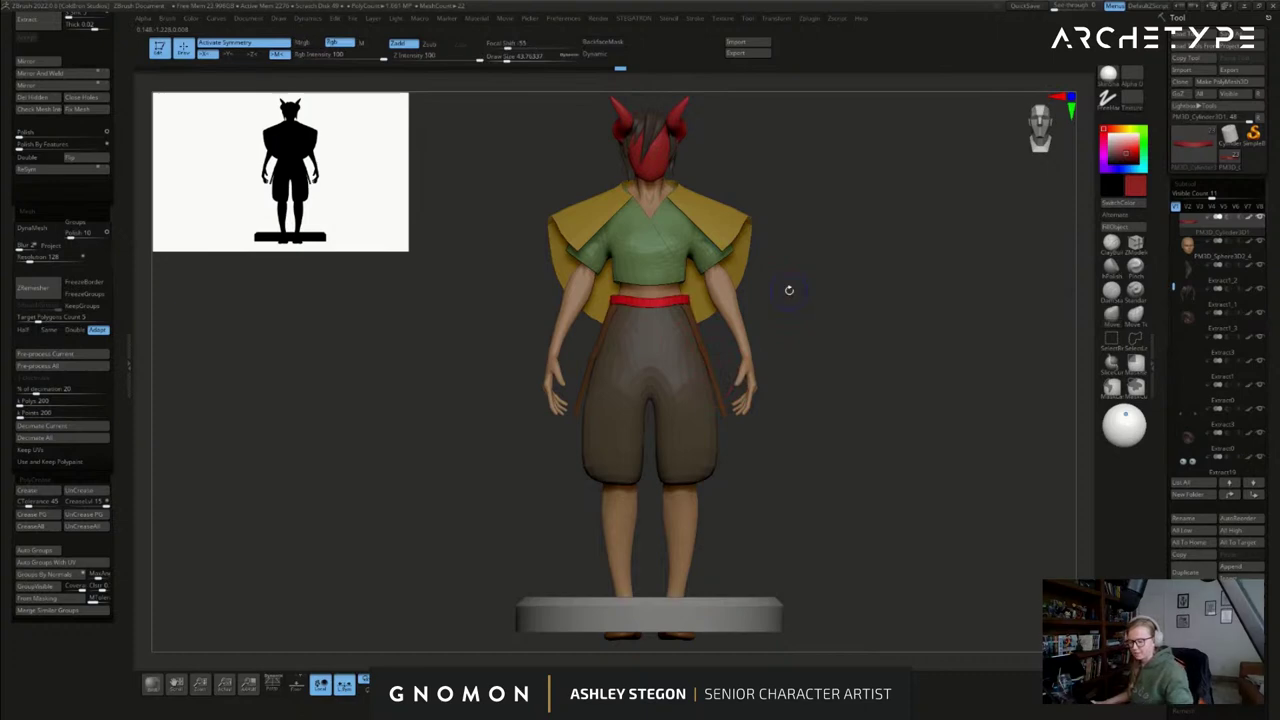
key(w)
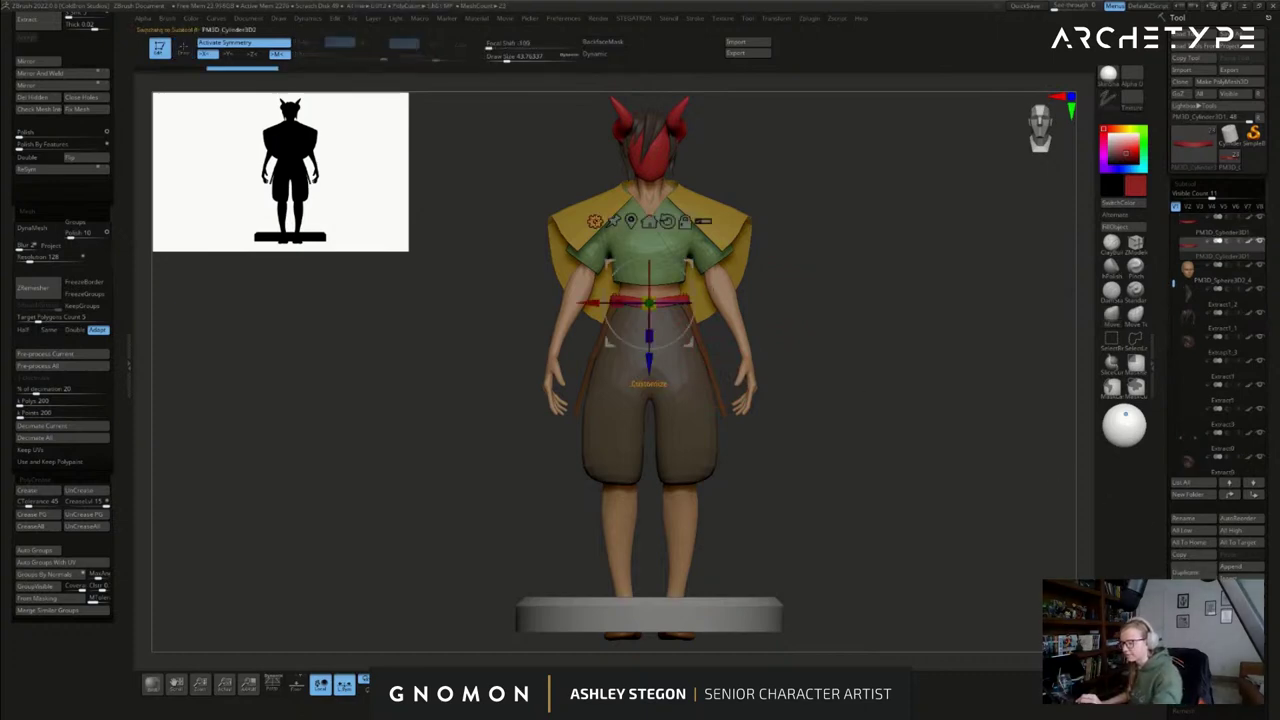
click(594, 221)
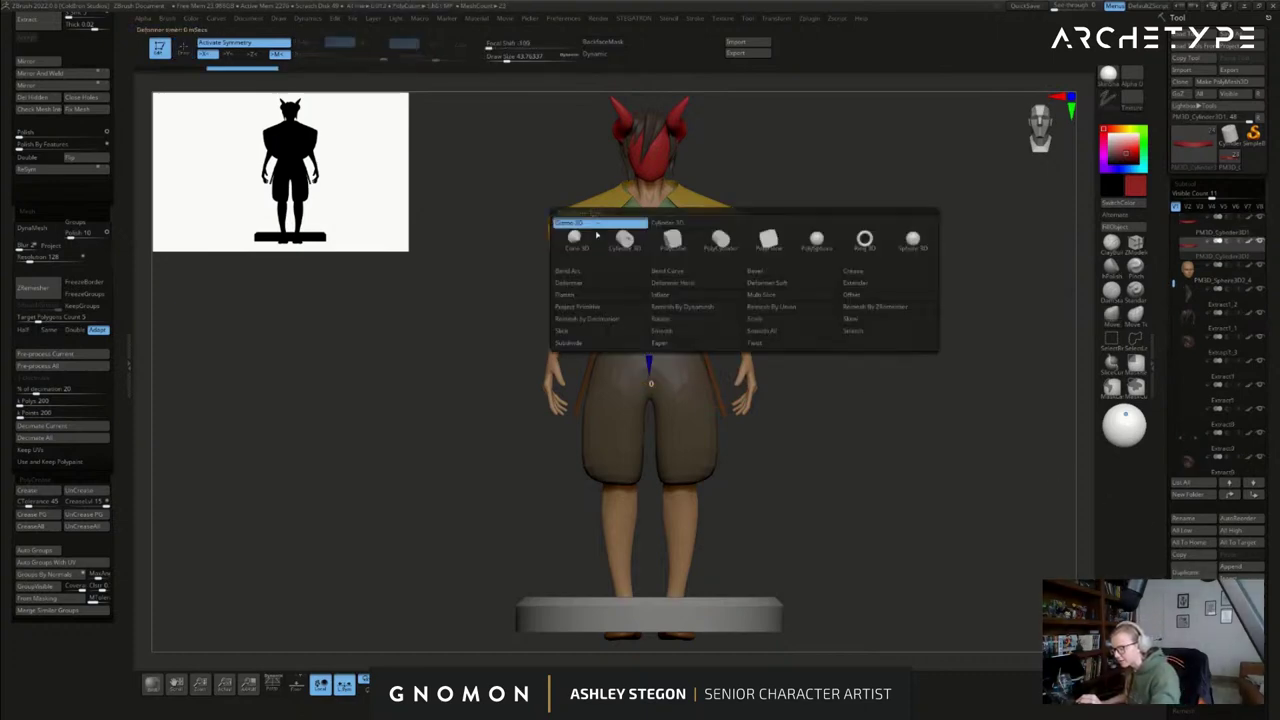
click(773, 250)
- Move the new plane in front of the waist and rotate it upright so it faces forward
shift+drag(797, 428, 780, 419)
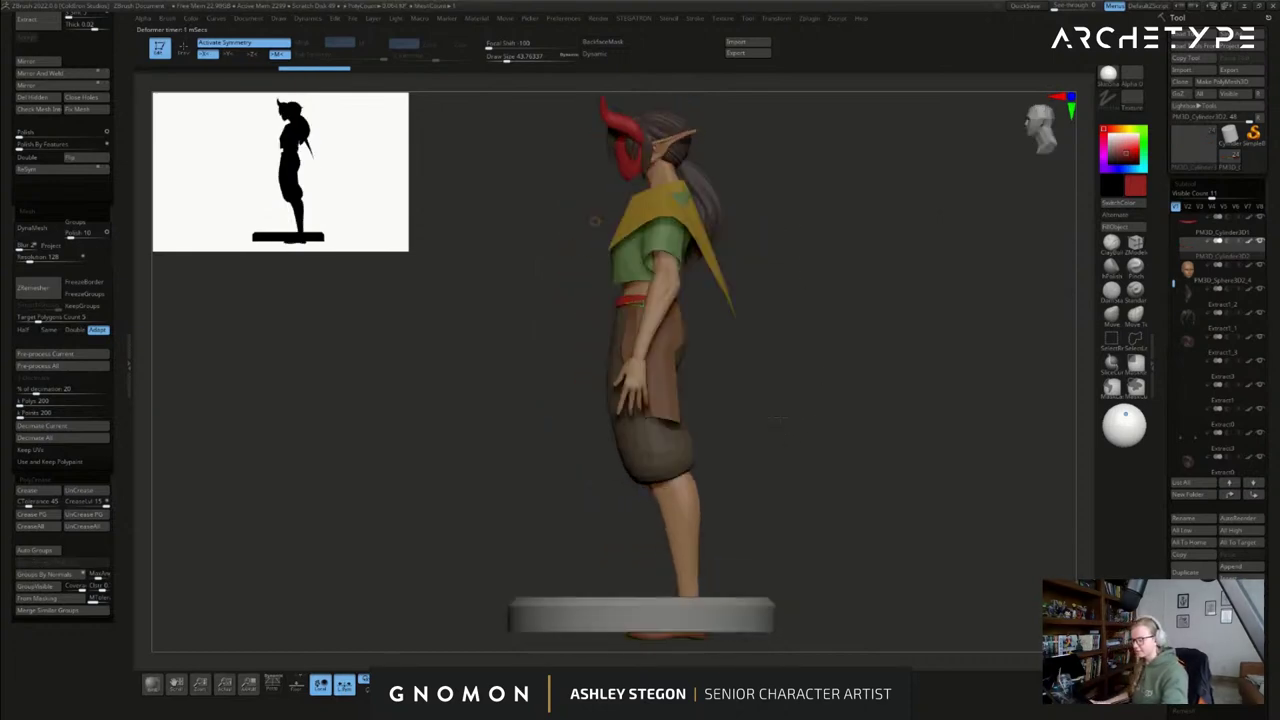
drag(588, 303, 529, 303)
drag(525, 240, 598, 285)
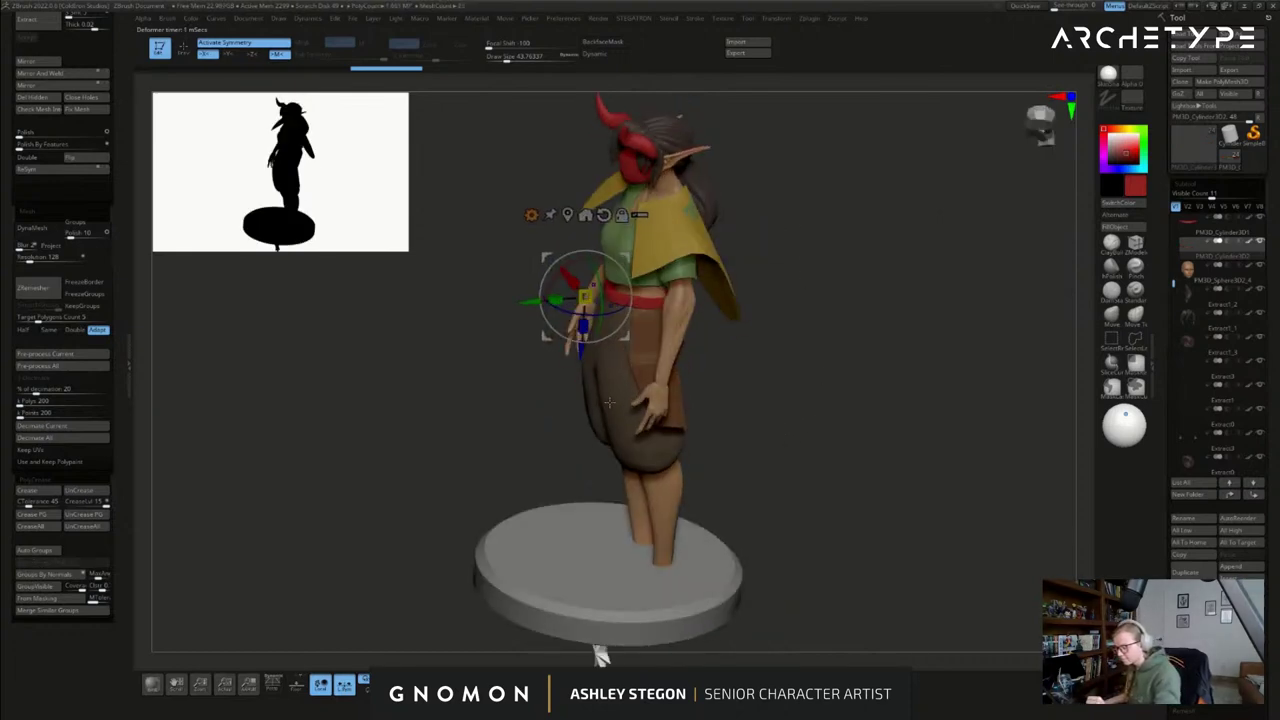
drag(594, 650, 537, 636)
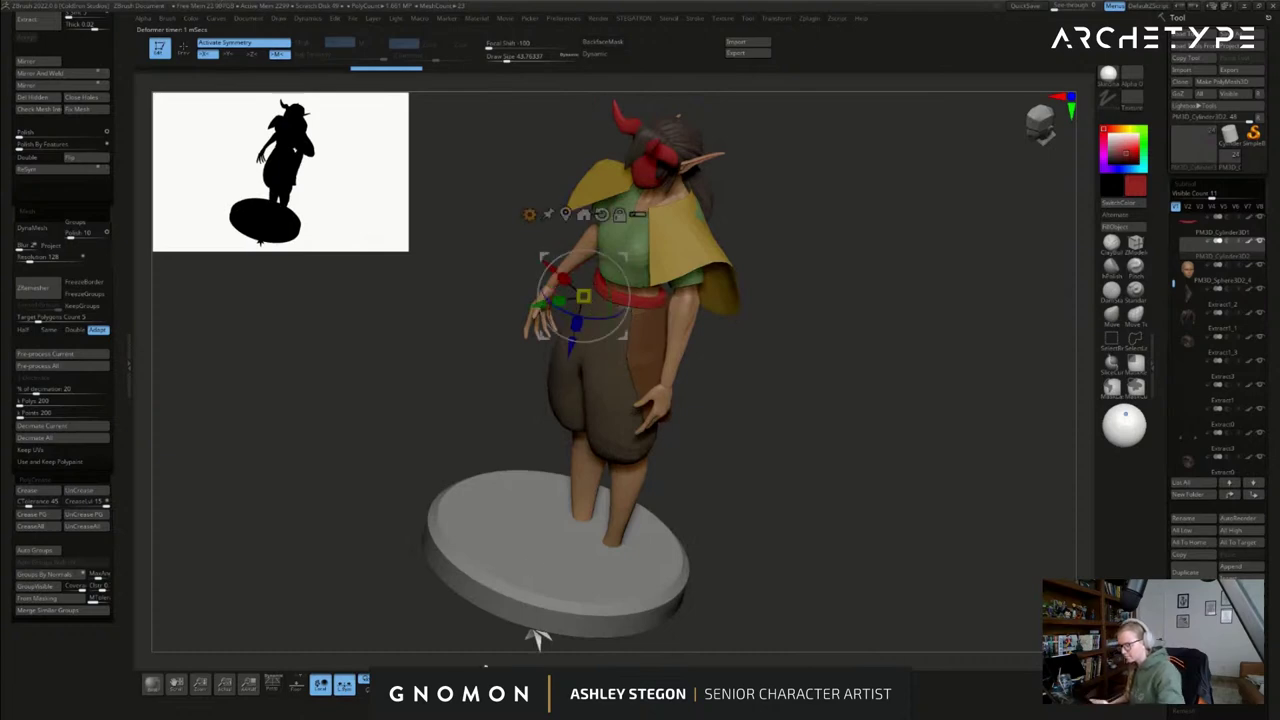
click(493, 641)
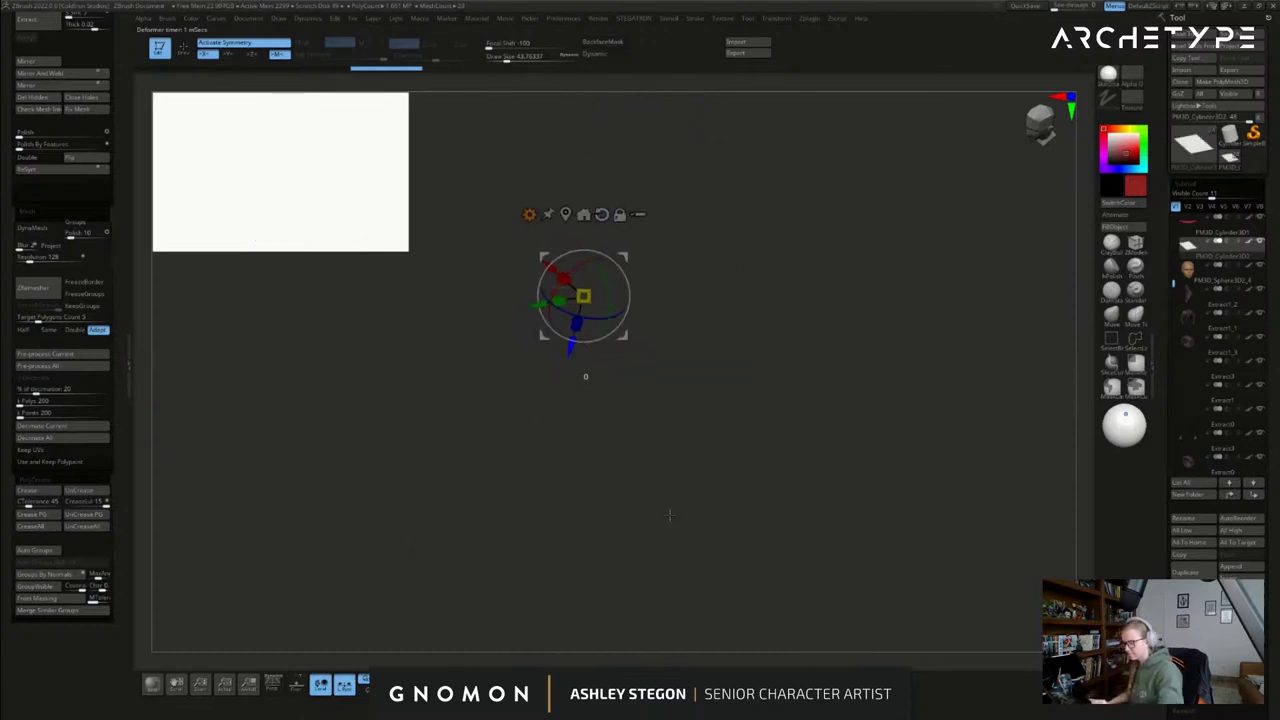
alt+drag(697, 488, 739, 425)
drag(771, 378, 780, 412)
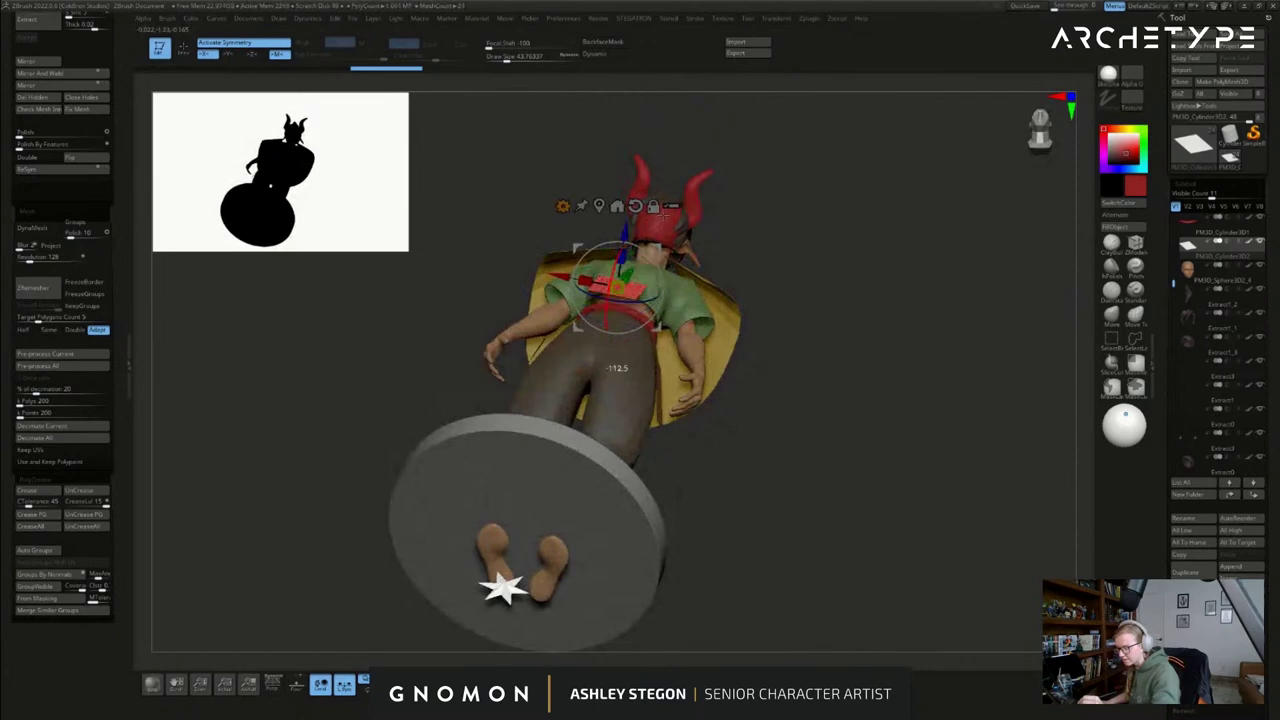
shift+drag(786, 296, 784, 340)
key(q)
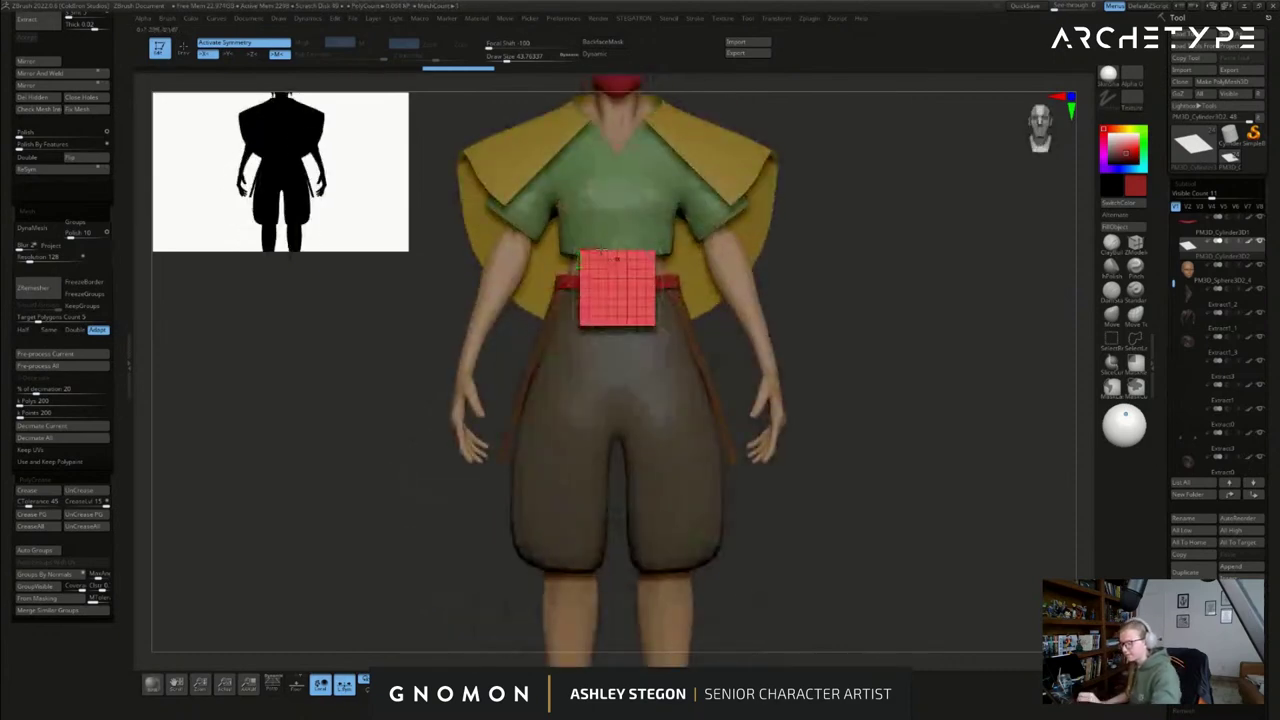
- Reshape the plane into a long, narrow cloth strip hanging from the belt and bring it against the front of the trousers
drag(588, 248, 624, 167)
key(w)
drag(618, 230, 622, 370)
drag(618, 381, 618, 407)
right_drag(720, 420, 633, 437)
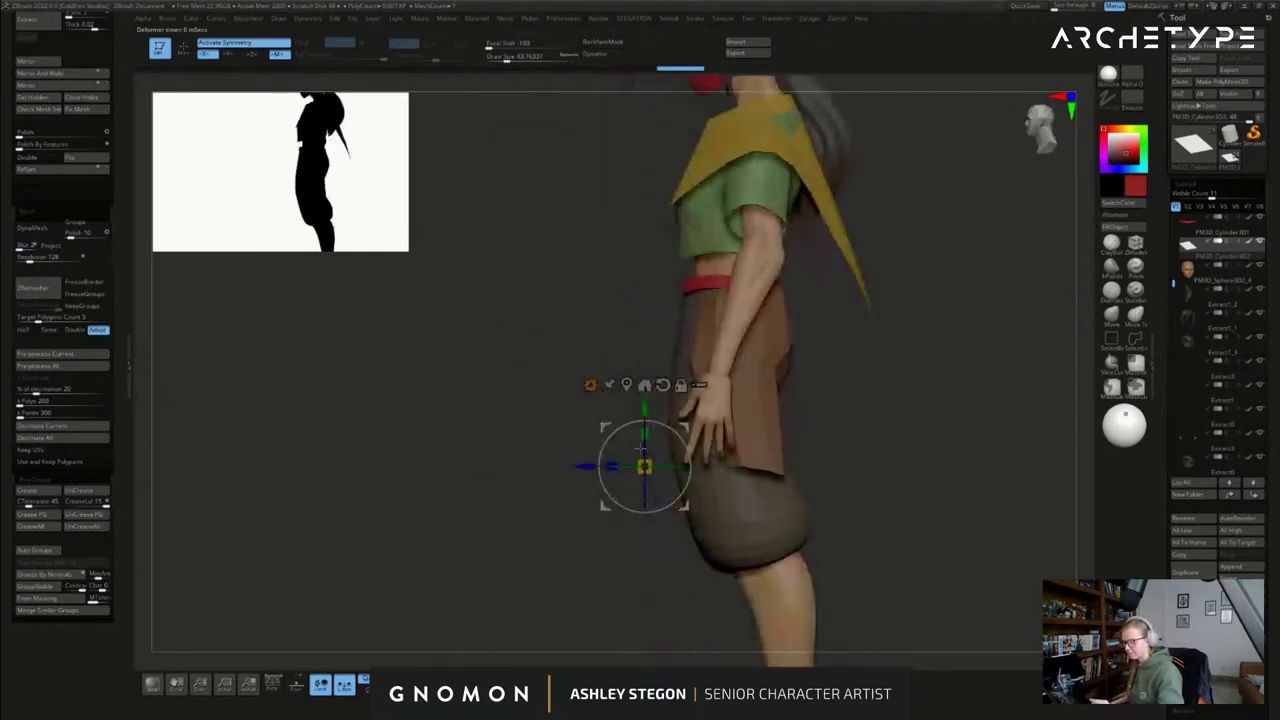
drag(578, 469, 604, 469)
right_drag(800, 438, 800, 358)
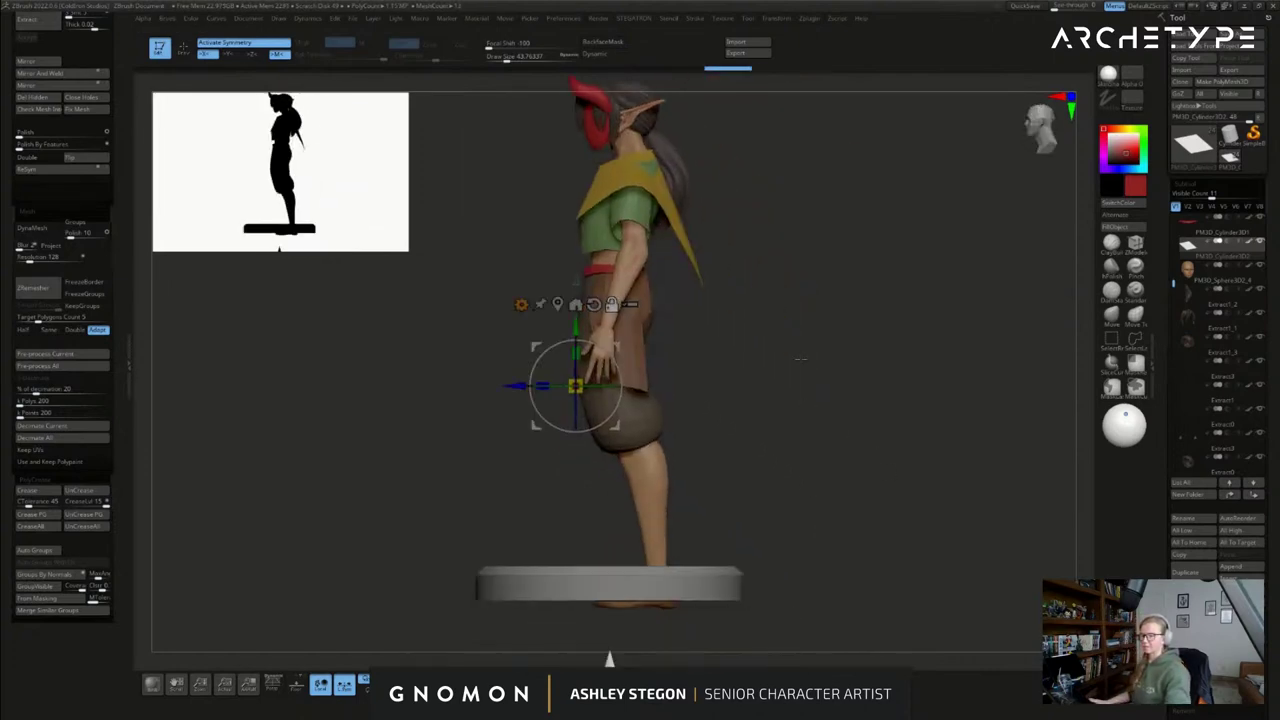
- Duplicate the front cloth strip, place the copy hanging behind the legs, and display it double-sided
click(1195, 567)
drag(508, 386, 604, 386)
right_drag(768, 372, 698, 402)
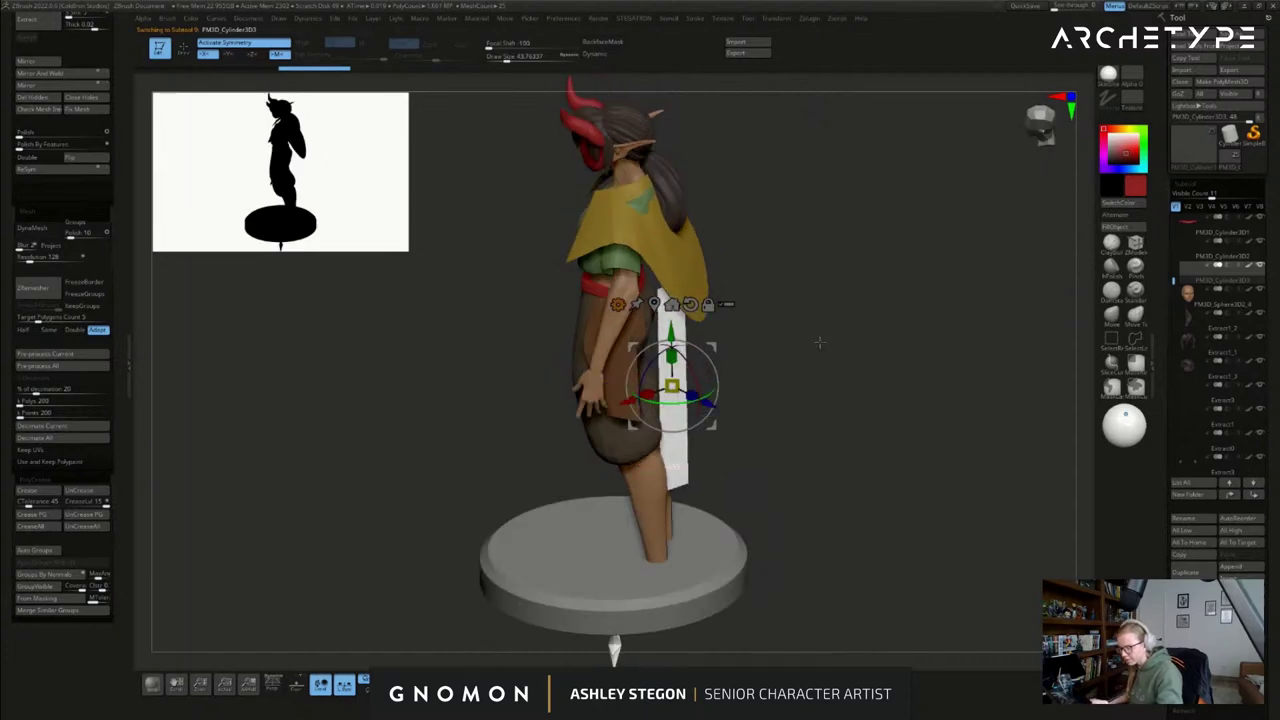
mouse_move(862, 329)
right_down()
mouse_move(800, 338)
mouse_move(862, 332)
right_up()
right_drag(740, 380, 713, 350)
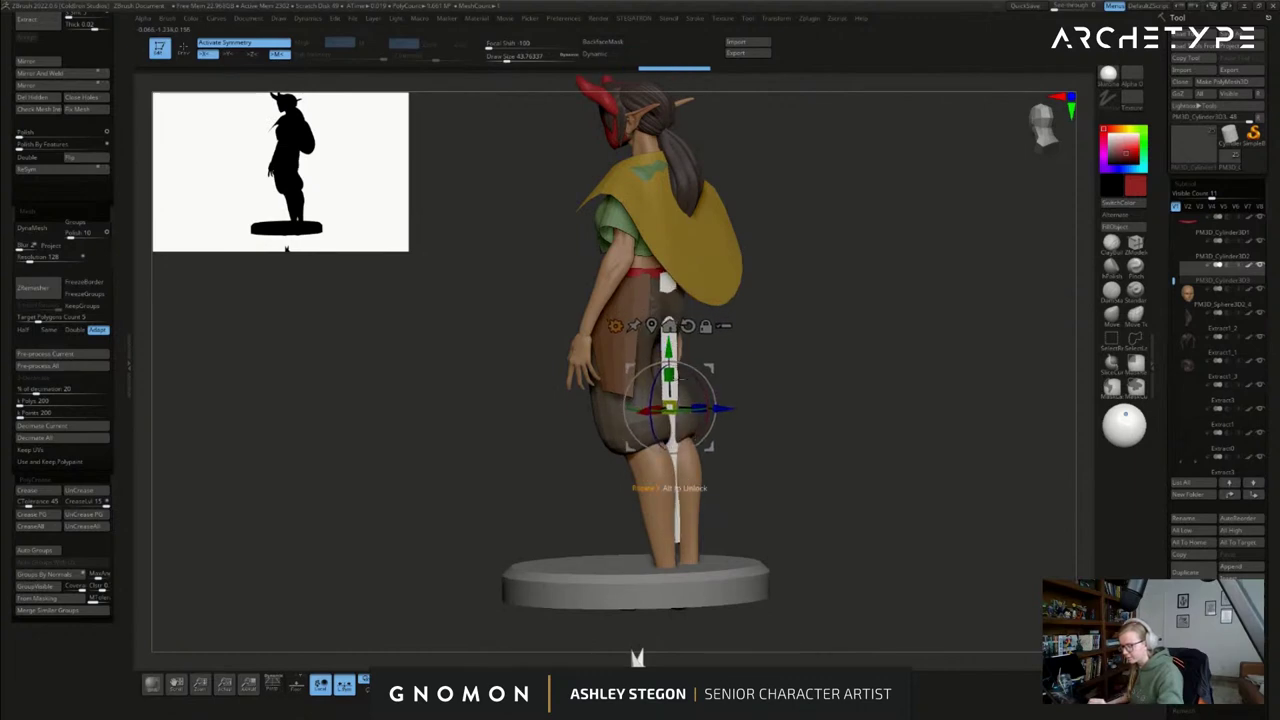
mouse_move(637, 657)
mouse_down()
mouse_move(679, 656)
mouse_move(633, 658)
mouse_move(645, 657)
mouse_up()
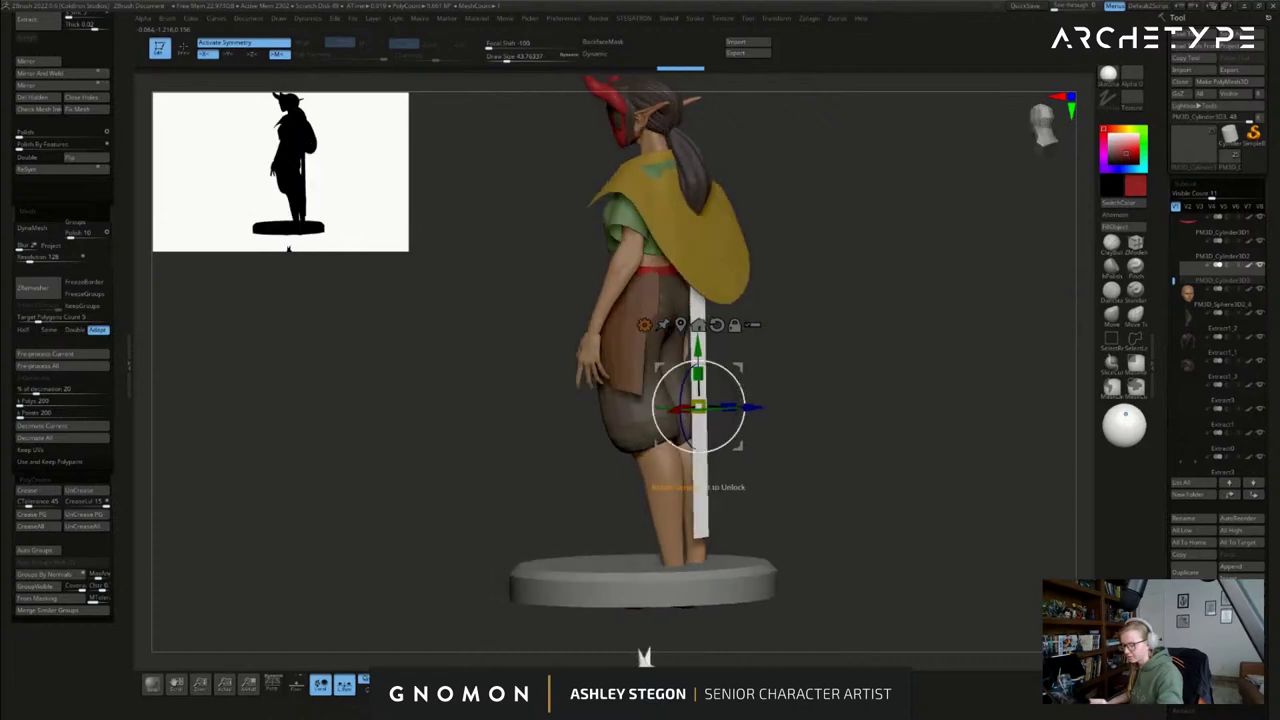
drag(727, 380, 890, 370)
click(38, 157)
drag(480, 420, 600, 428)
- Select the front cloth strip, choose a pale tan colour and fill the strip with it
key(q)
alt+click(705, 457)
drag(783, 409, 830, 405)
key(w)
mouse_move(672, 317)
alt+mouse_down()
mouse_move(671, 210)
mouse_move(673, 286)
mouse_move(677, 247)
alt+mouse_up()
mouse_move(930, 370)
shift+mouse_down()
mouse_move(835, 376)
mouse_move(861, 406)
mouse_move(909, 304)
shift+mouse_up()
key(q)
key(c)
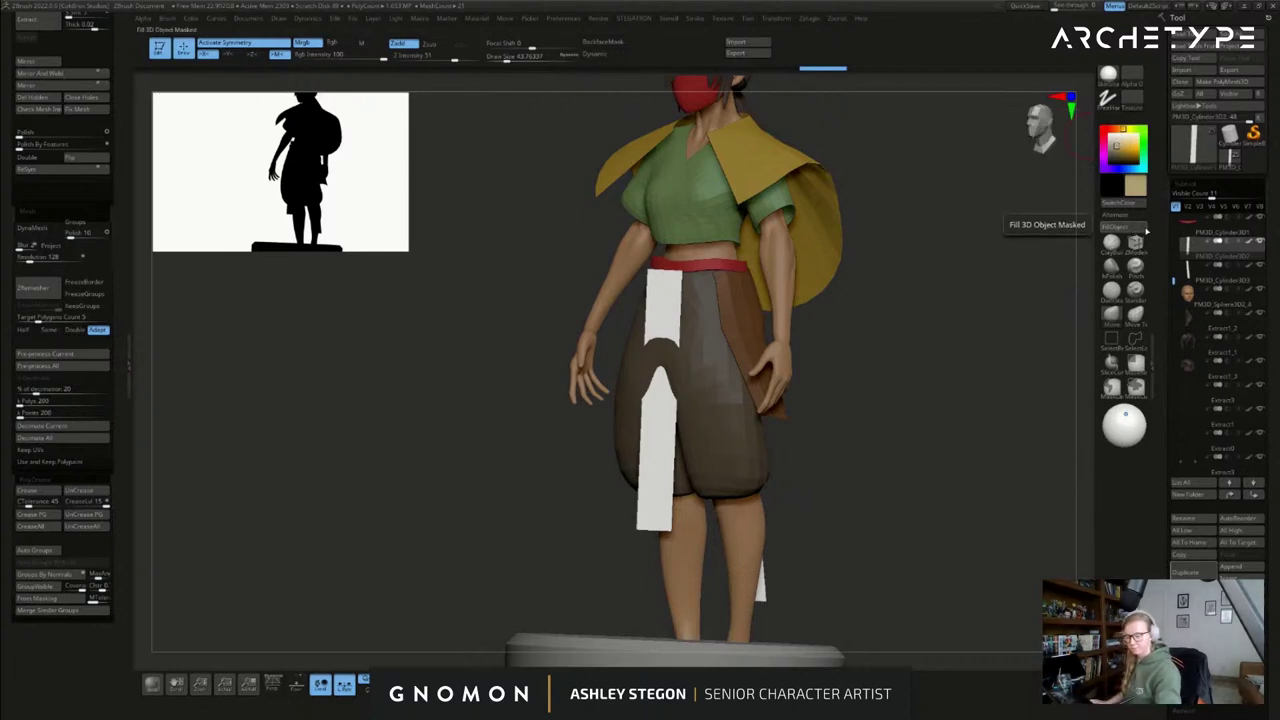
click(1134, 232)
- Select the back cloth strip and fill it with the same tan, checking both strips from the front
drag(942, 392, 818, 400)
alt+click(794, 448)
click(1114, 233)
drag(1040, 320, 1075, 300)
key(shift+f)
key(shift+f)
key(s)
drag(817, 341, 814, 341)
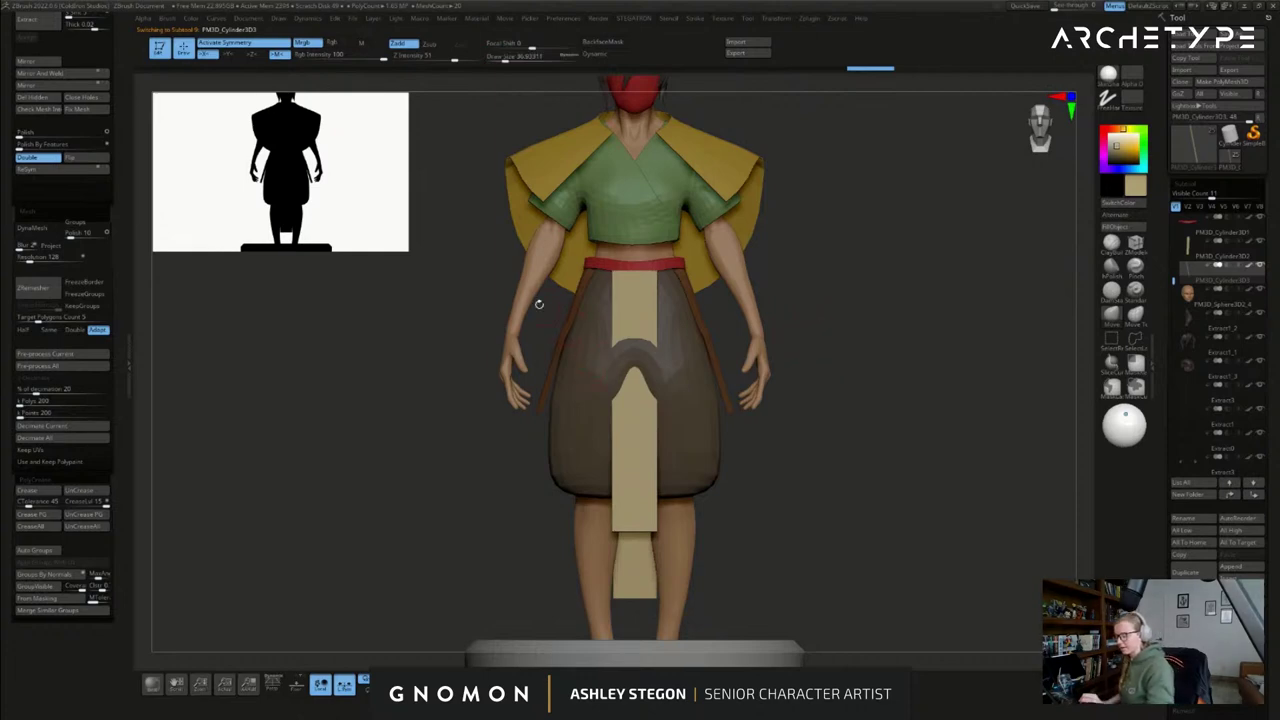
- Select the body and examine its polygroups and the forearms from the front and at an angle
alt+click(531, 290)
key(shift+f)
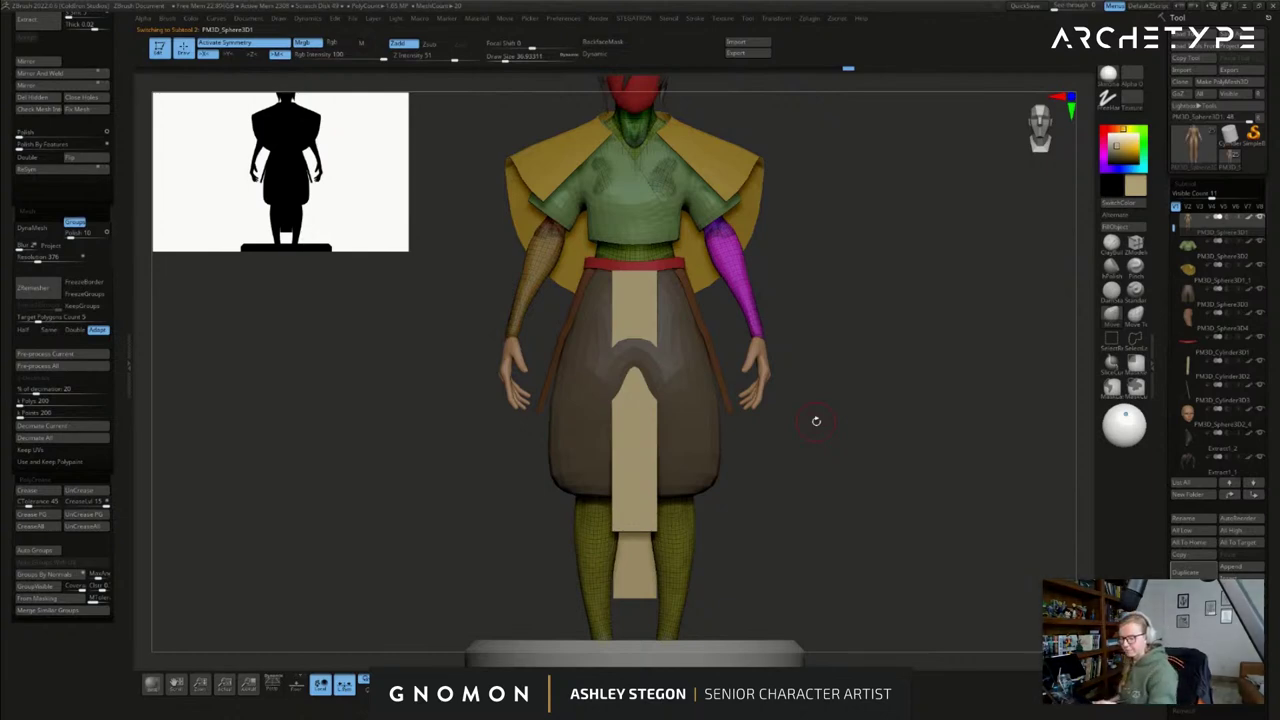
key(shift+f)
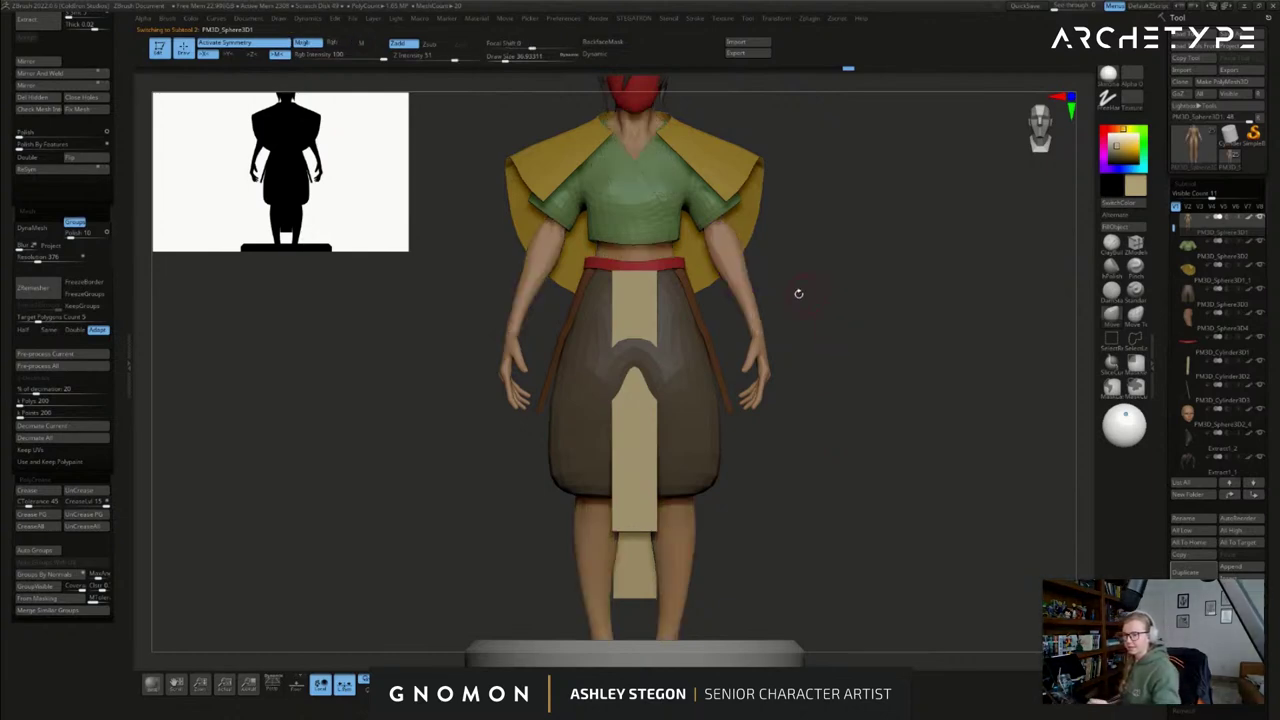
ctrl+right_drag(744, 301, 766, 328)
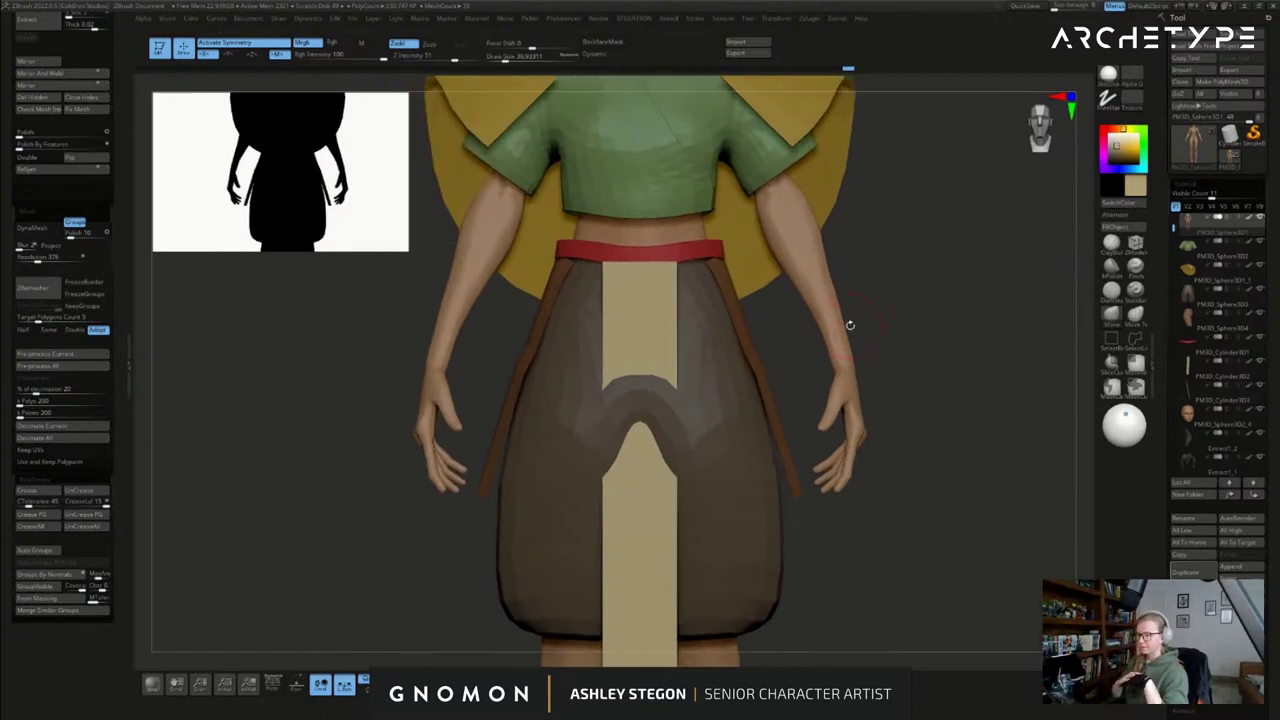
drag(946, 385, 790, 375)
key(shift+f)
key(shift+f)
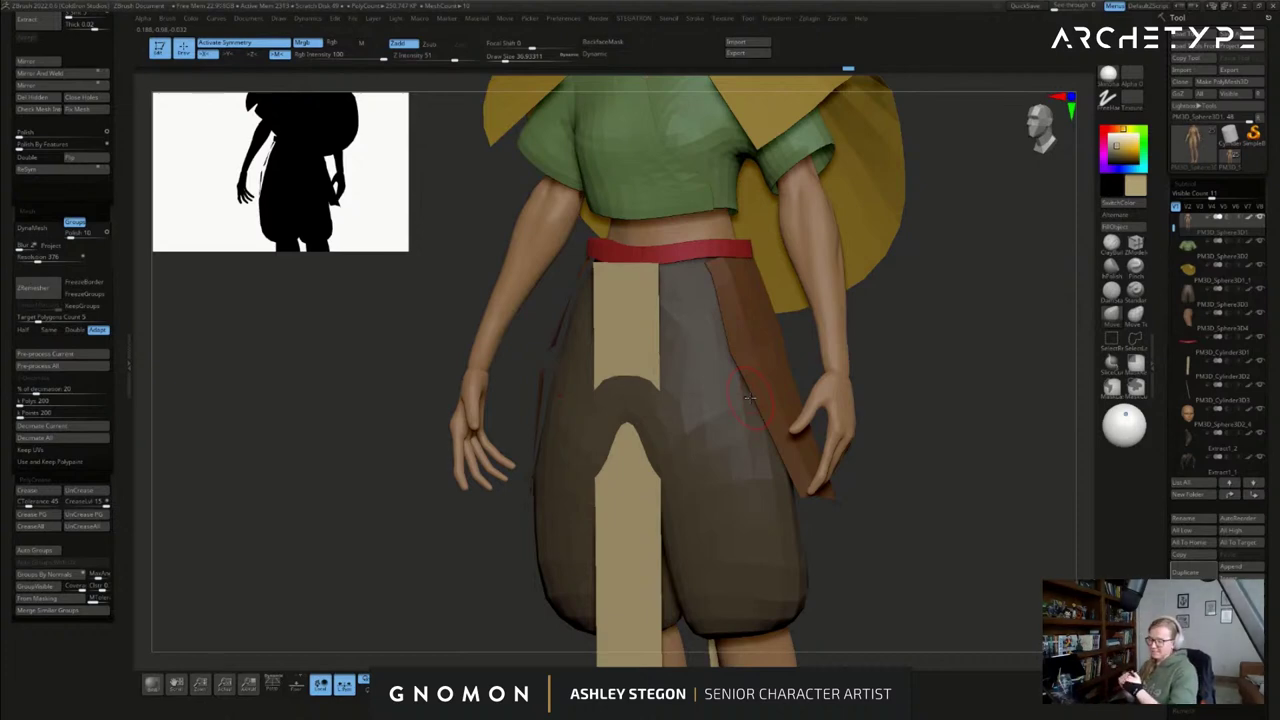
shift+drag(909, 465, 914, 464)
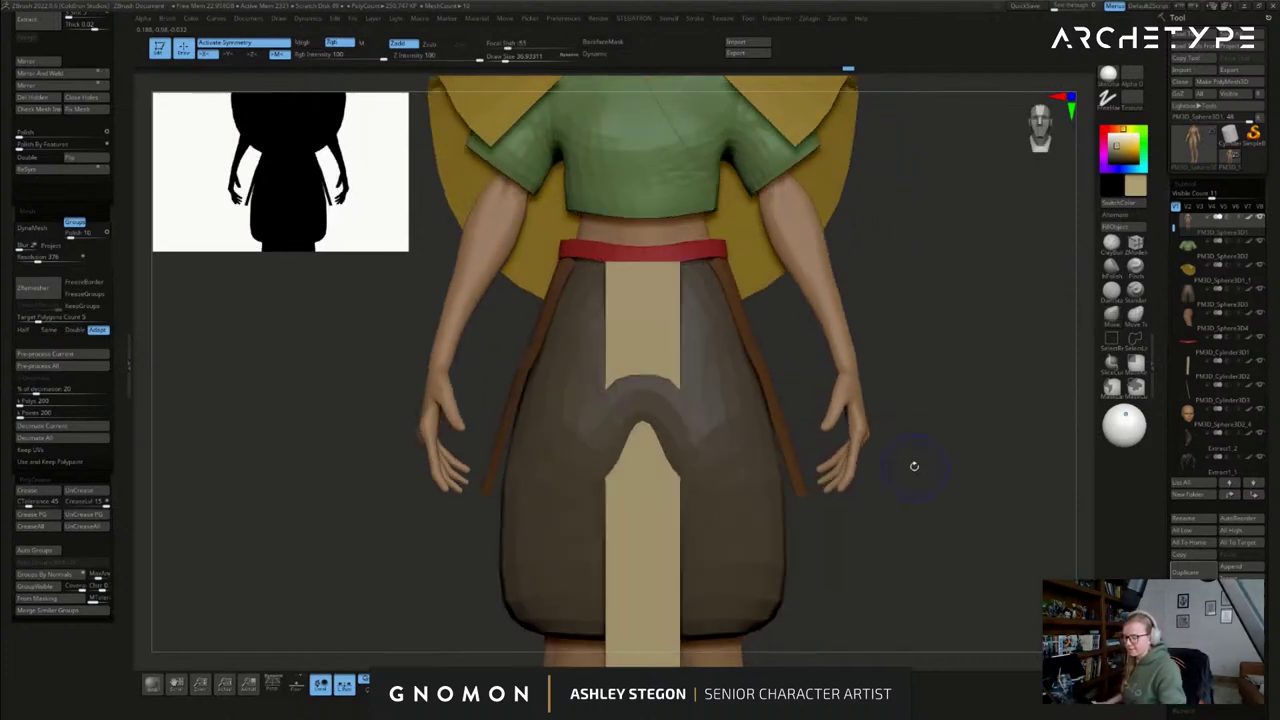
key(shift+f)
key(shift+f)
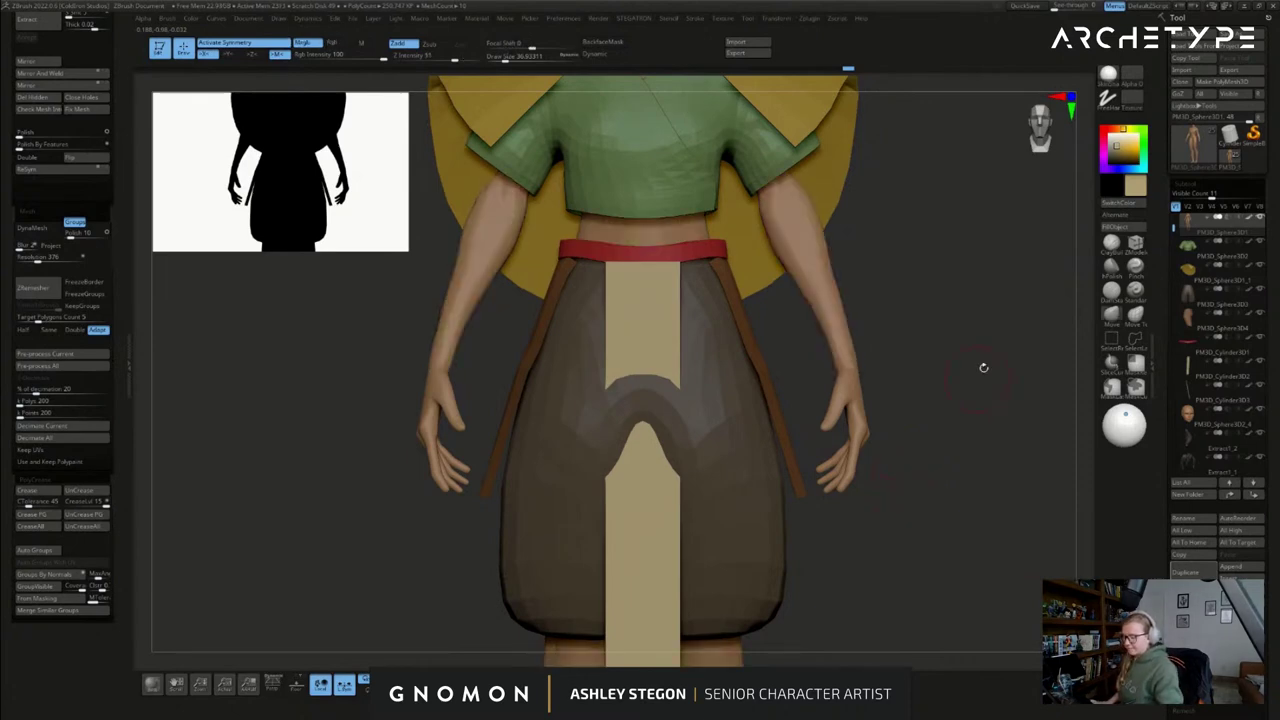
key(shift+f)
key(shift+f)
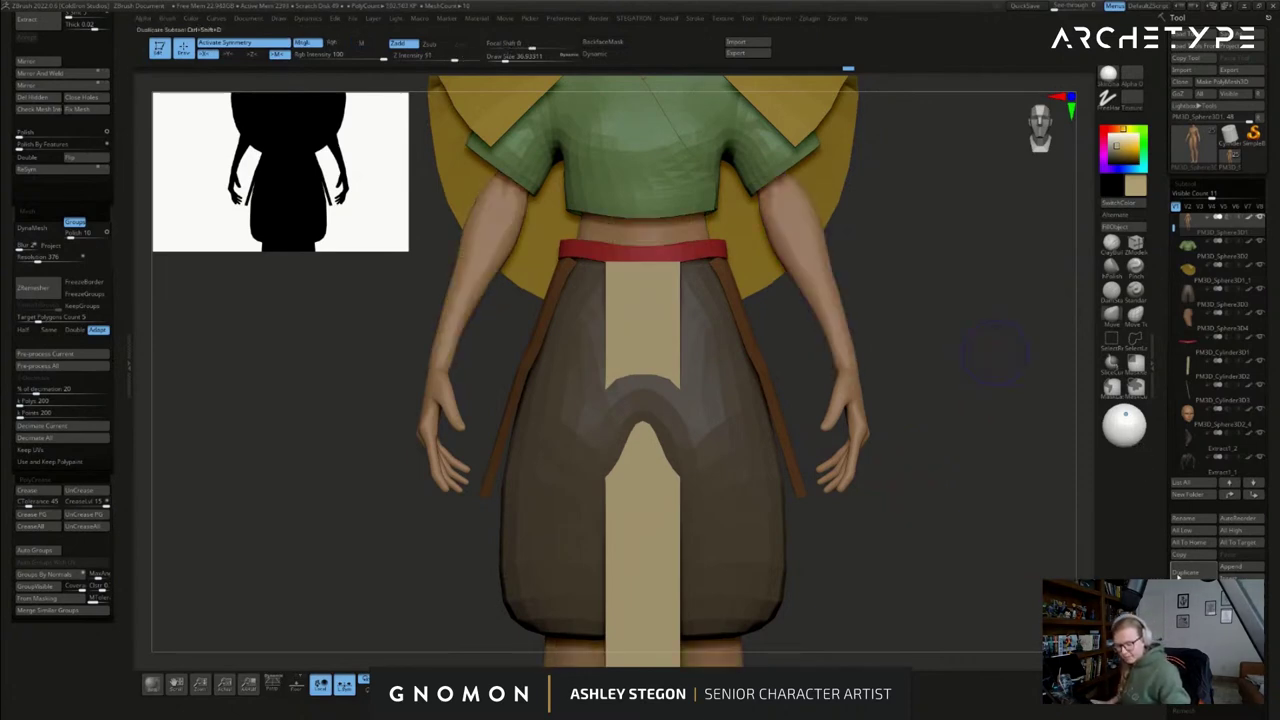
- Duplicate the body and show the copy alone with its polygroups visible
drag(1178, 580, 1180, 533)
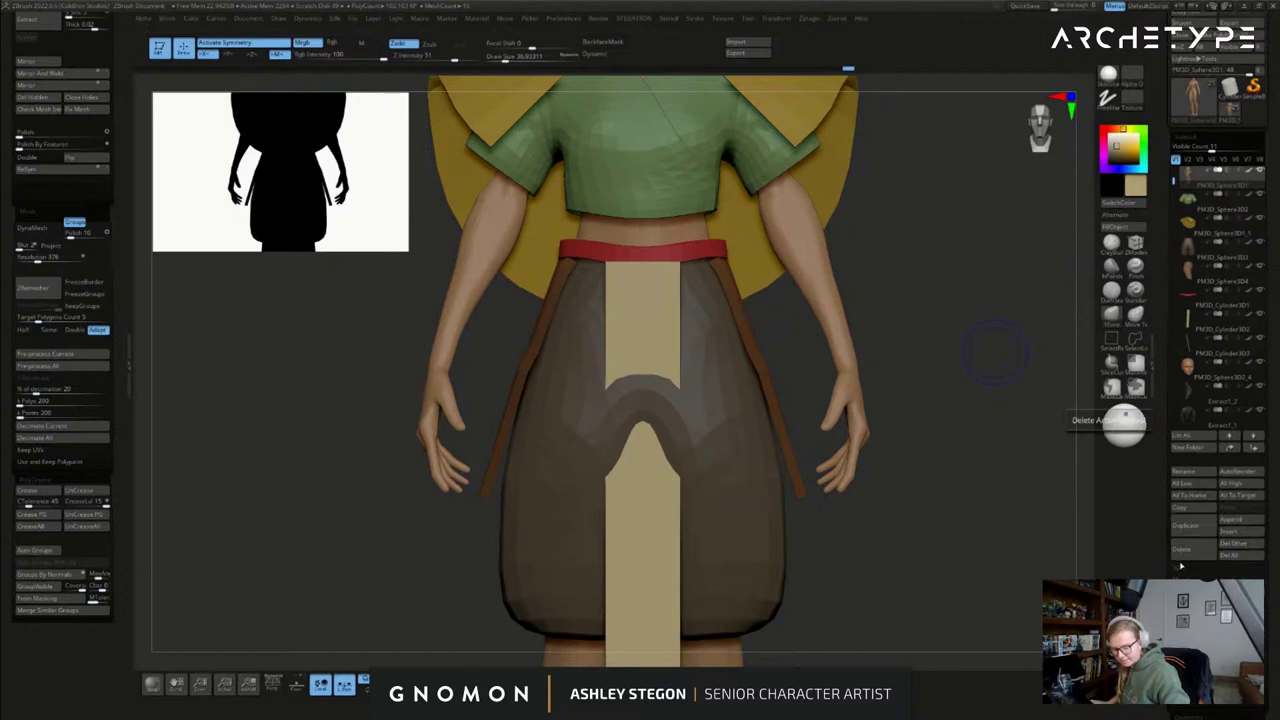
click(1186, 531)
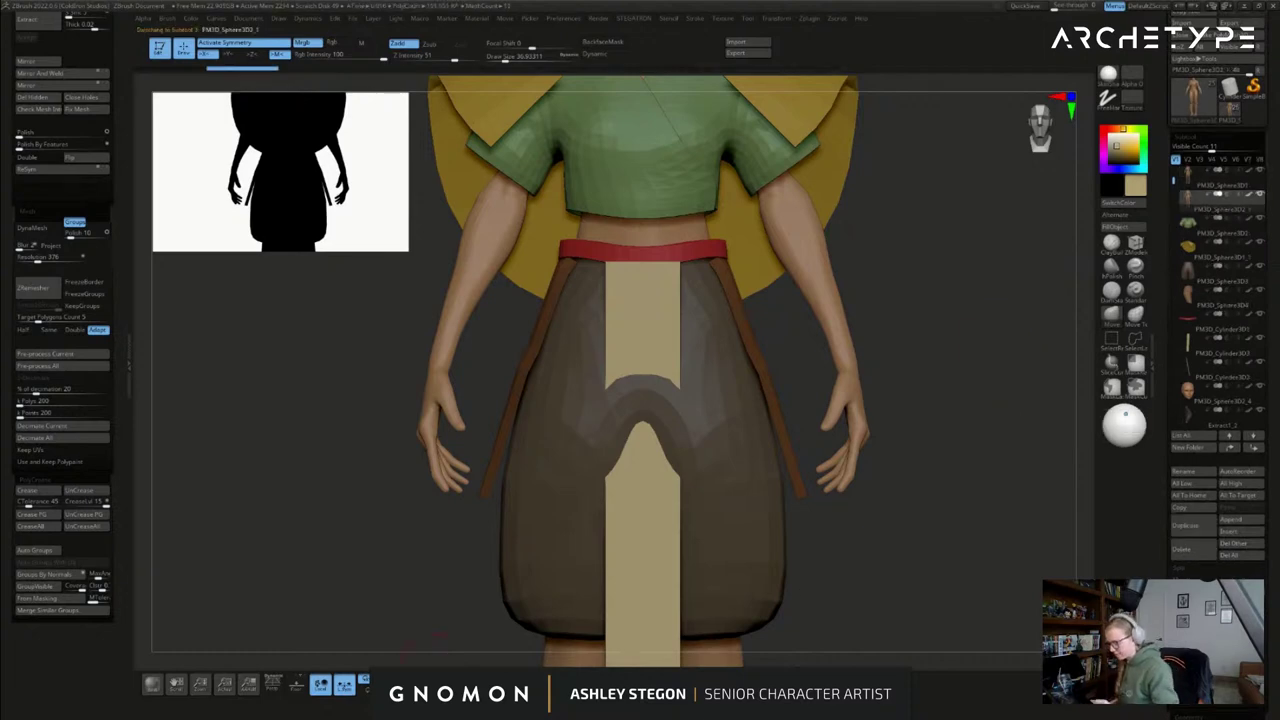
click(499, 682)
key(shift+f)
key(s)
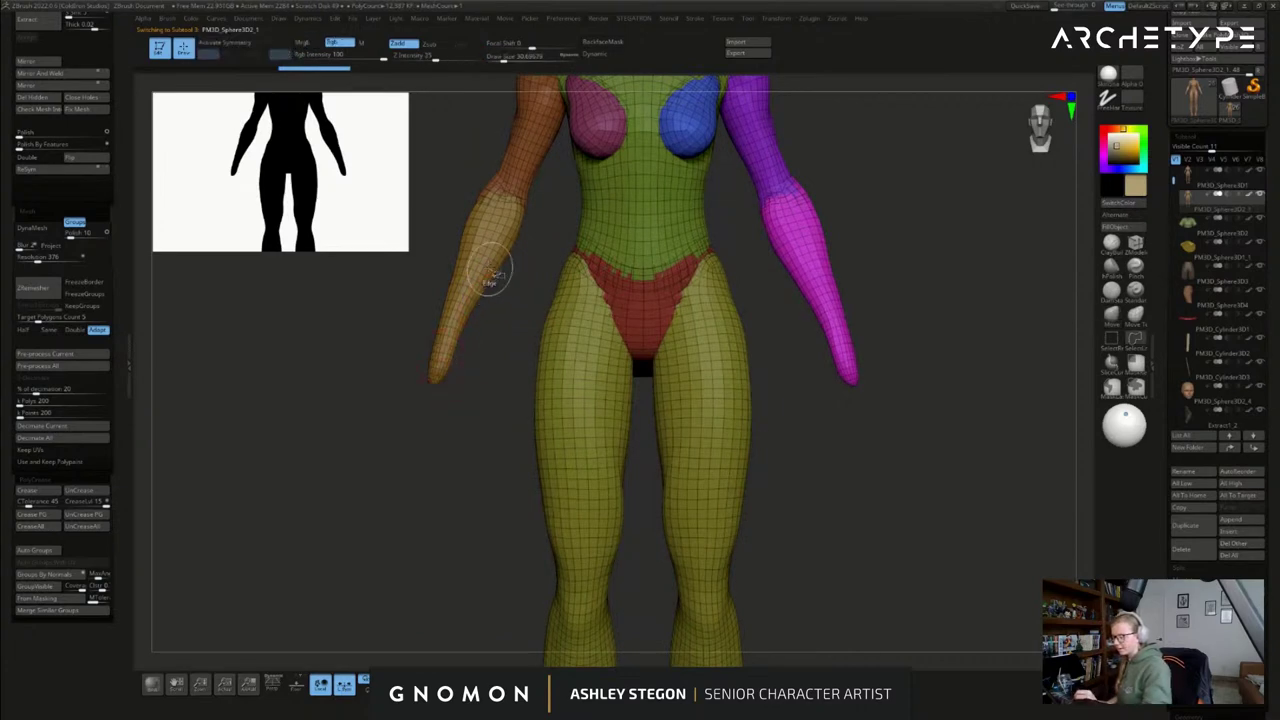
- Isolate one forearm polygroup, delete the hidden geometry and remove the higher subdivision levels
ctrl+shift+click(495, 285)
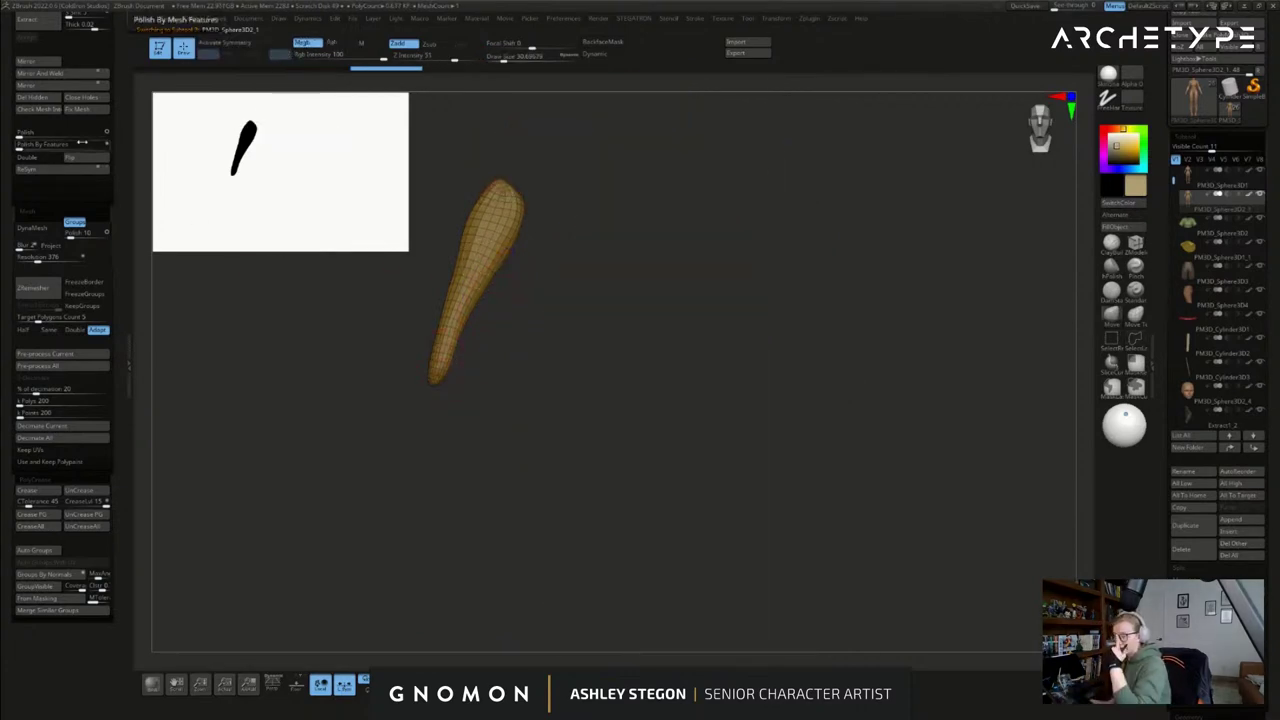
click(41, 98)
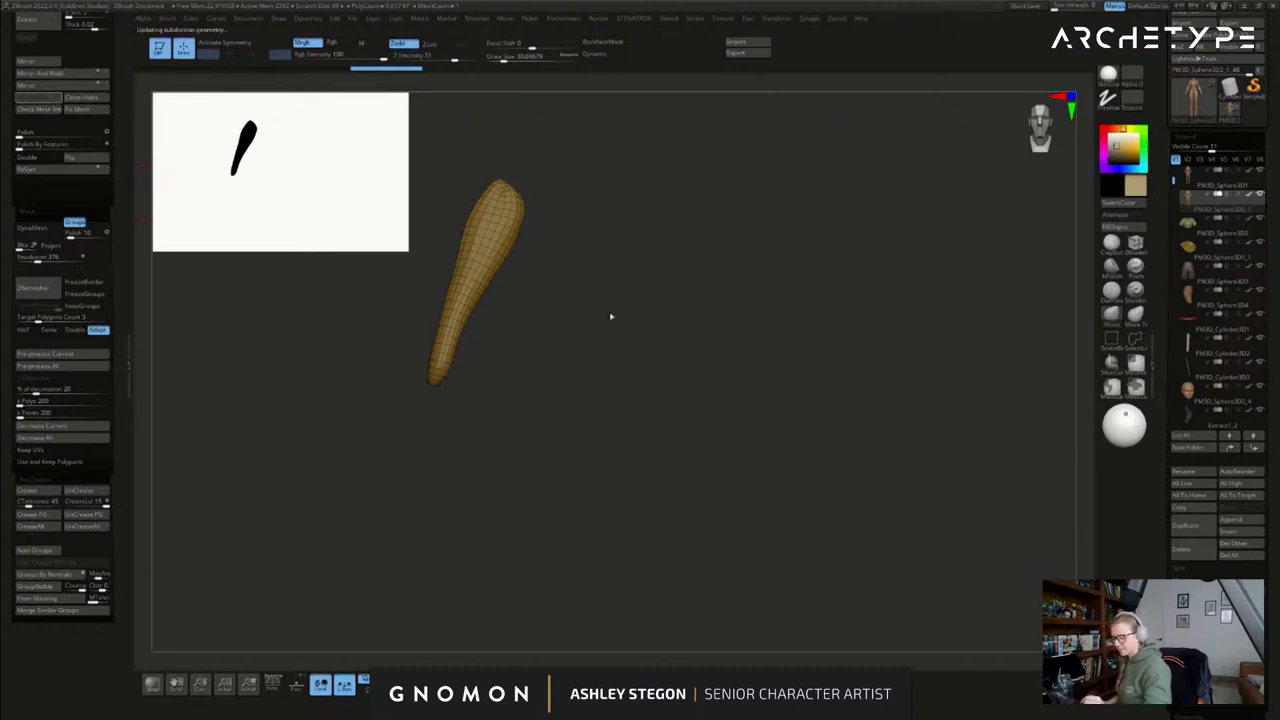
drag(121, 98, 123, 238)
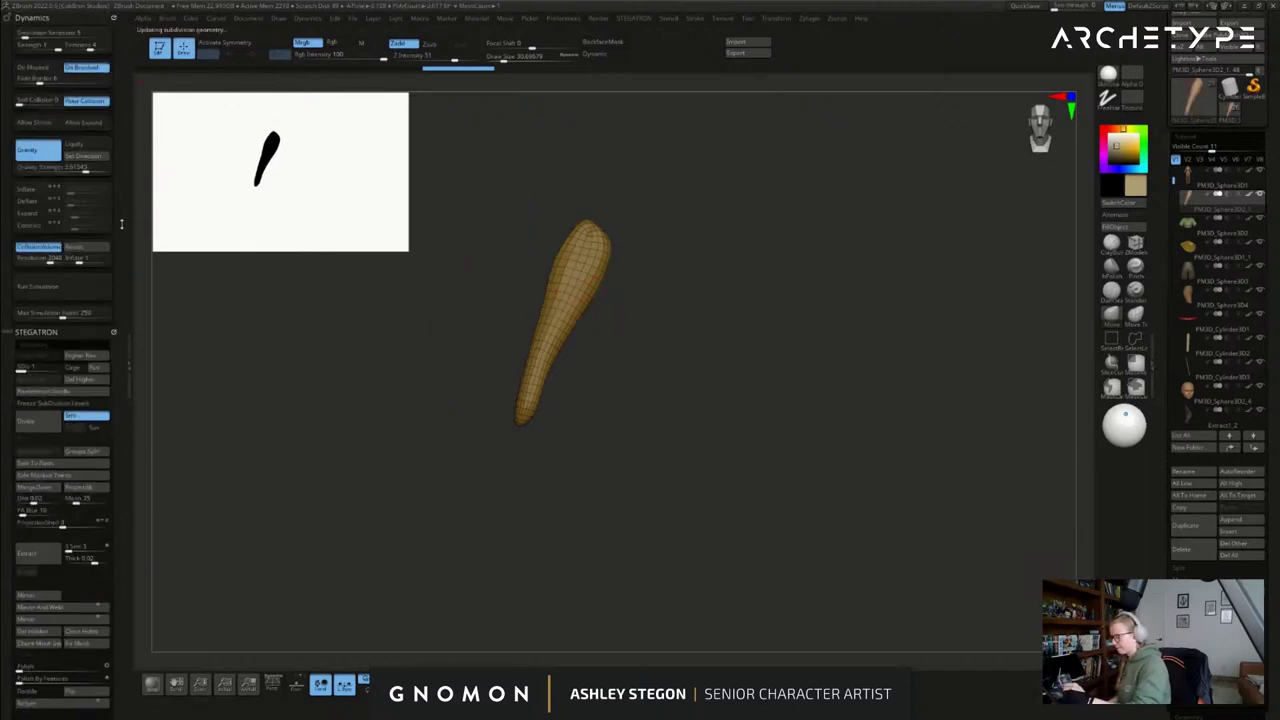
click(86, 380)
- Hide a polygon loop near the elbow and another near the wrist of the forearm piece, and try deleting the hidden loops
mouse_move(511, 293)
alt+mouse_down()
mouse_move(574, 273)
mouse_move(755, 316)
alt+mouse_up()
key(s)
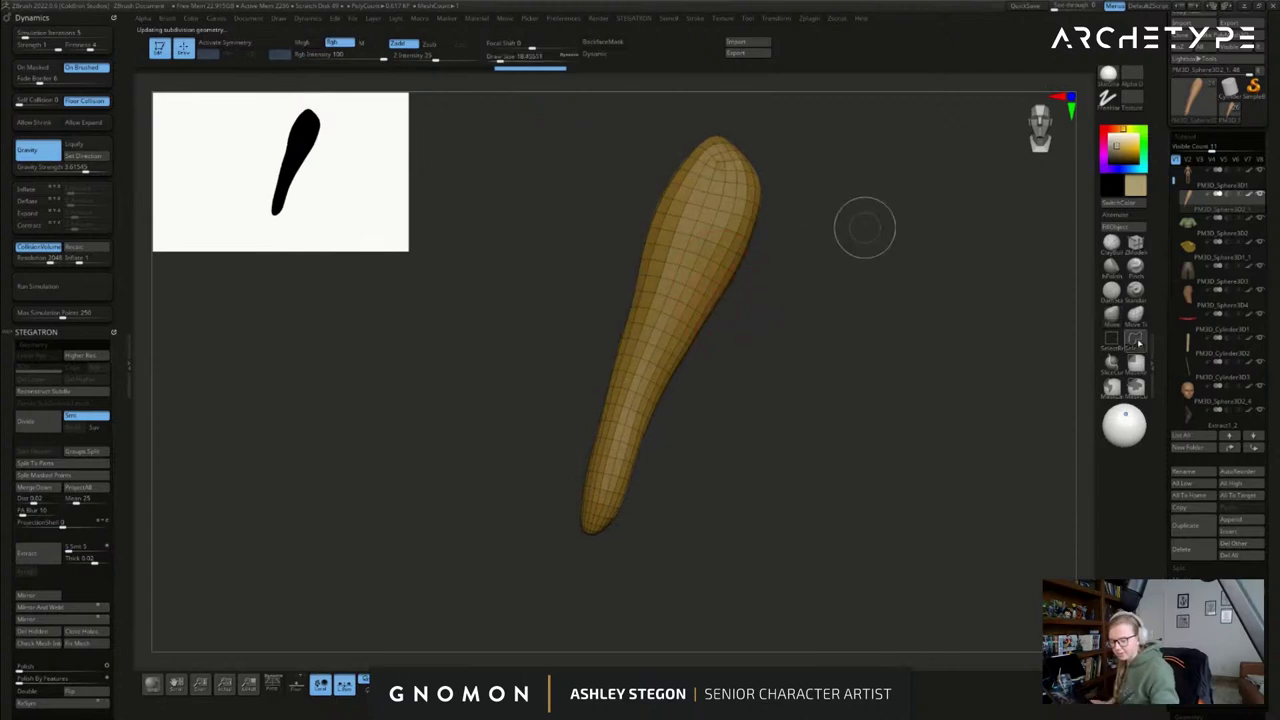
ctrl+shift+click(747, 192)
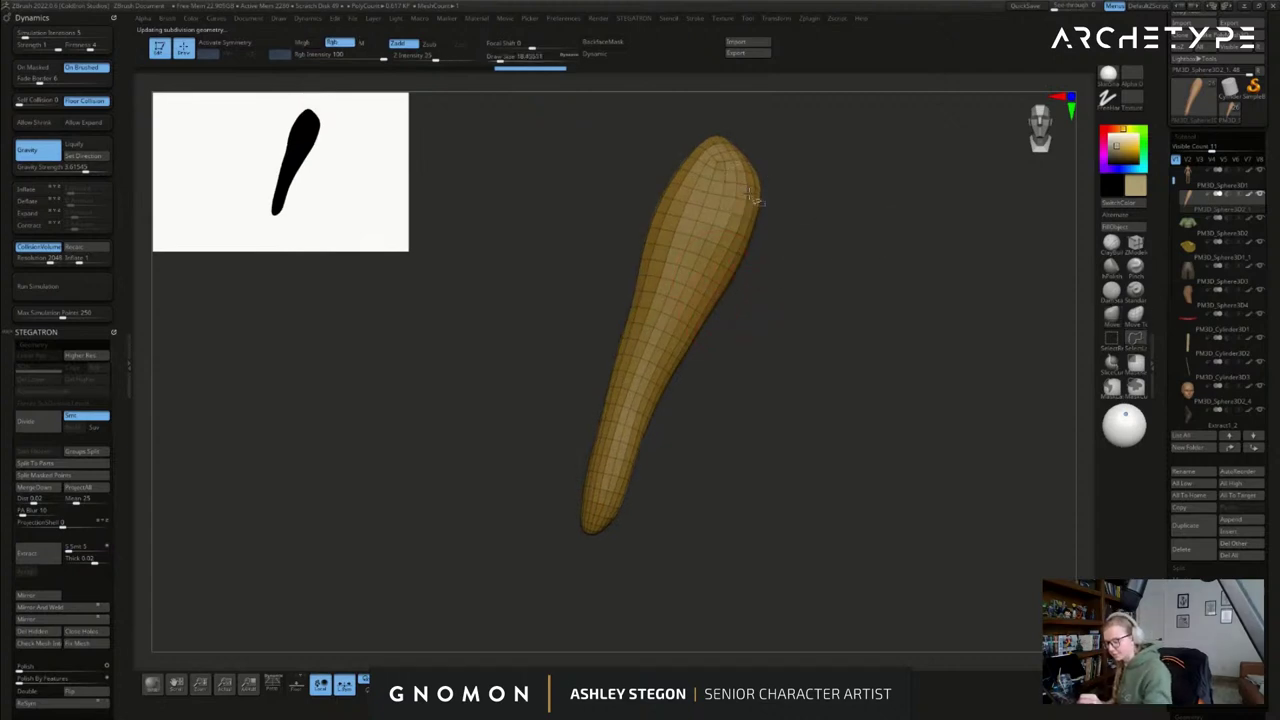
ctrl+shift+drag(622, 525, 637, 538)
ctrl+shift+click(606, 513)
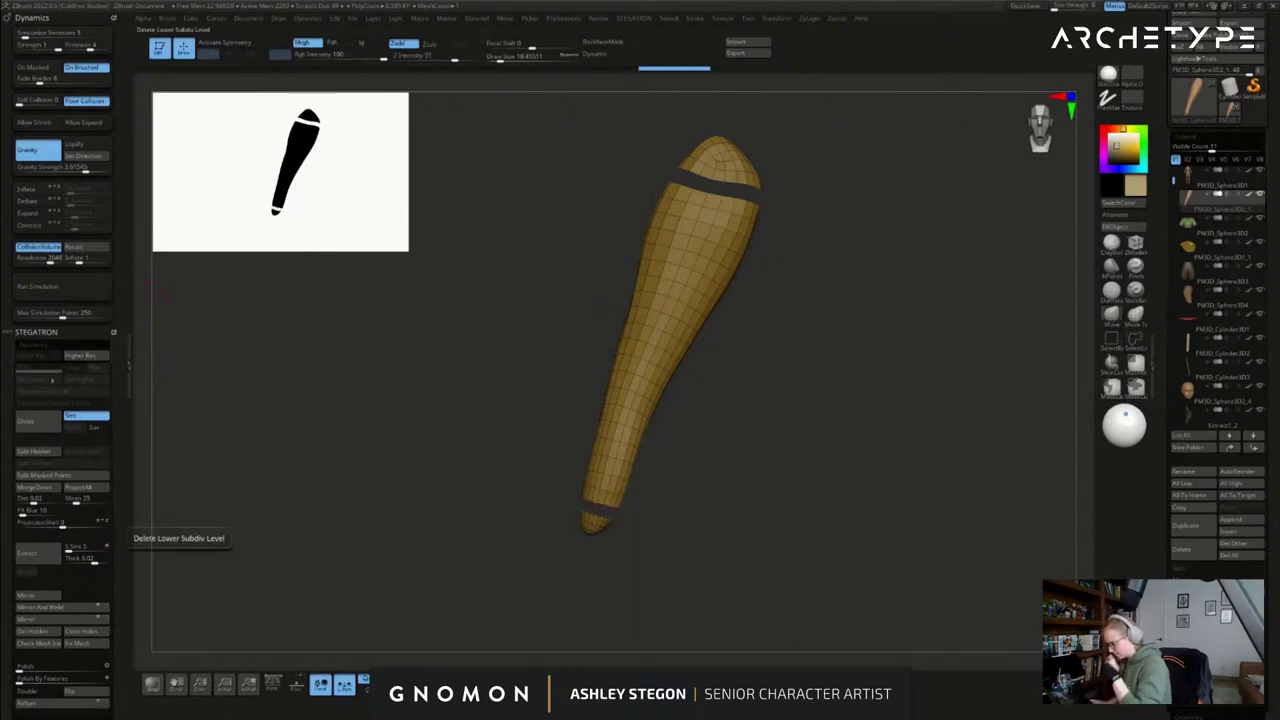
click(44, 632)
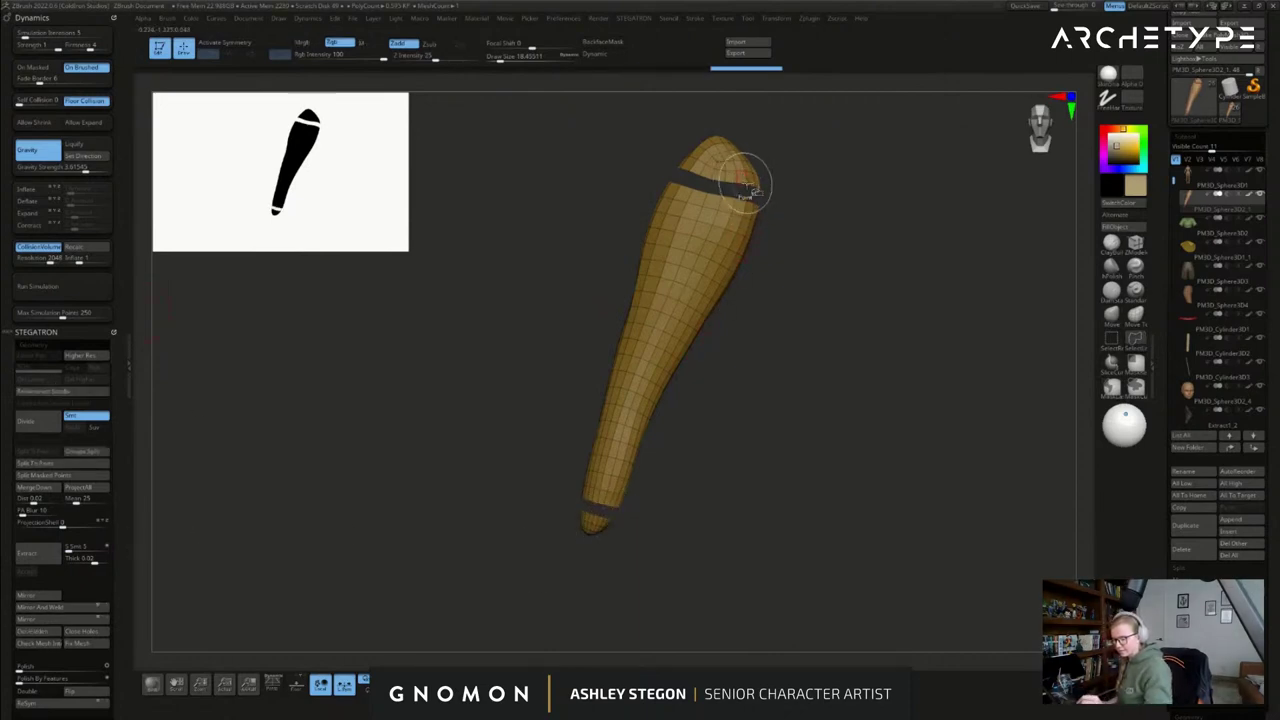
key(ctrl+z)
- Auto-group the separated forearm pieces and isolate the long middle section
drag(113, 581, 117, 500)
drag(115, 634, 114, 618)
click(45, 614)
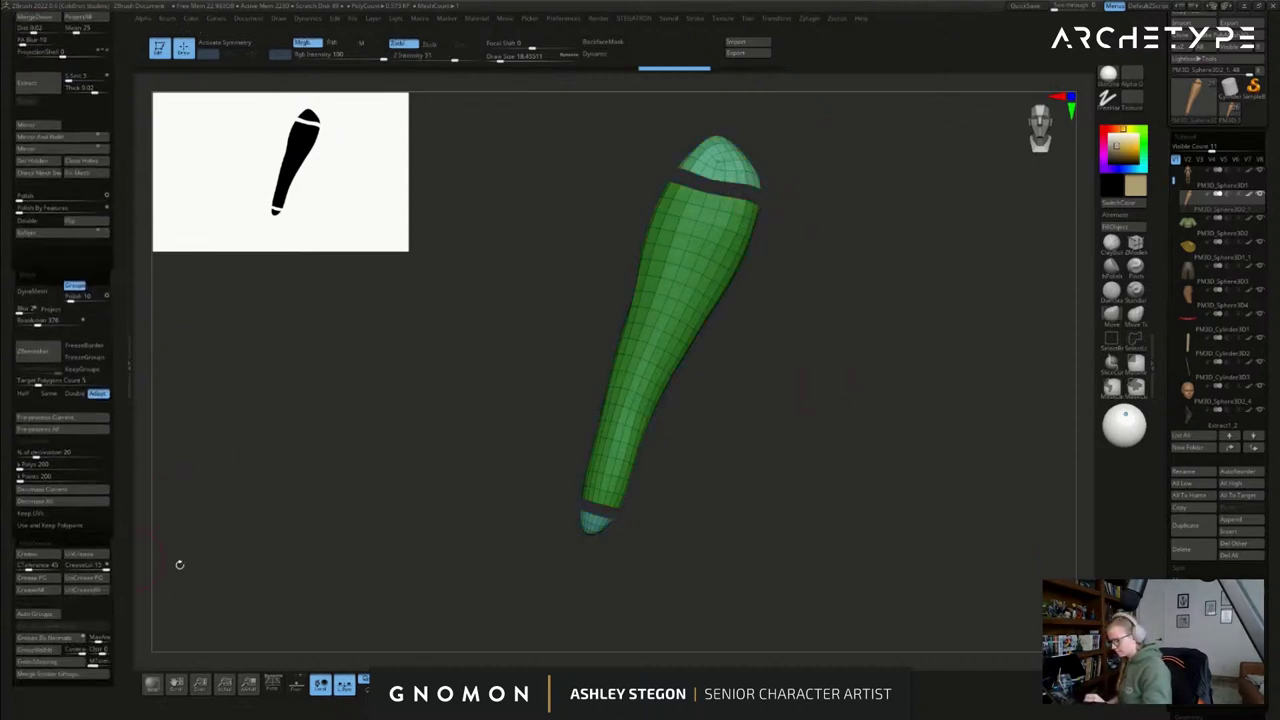
ctrl+shift+click(391, 486)
ctrl+shift+click(704, 272)
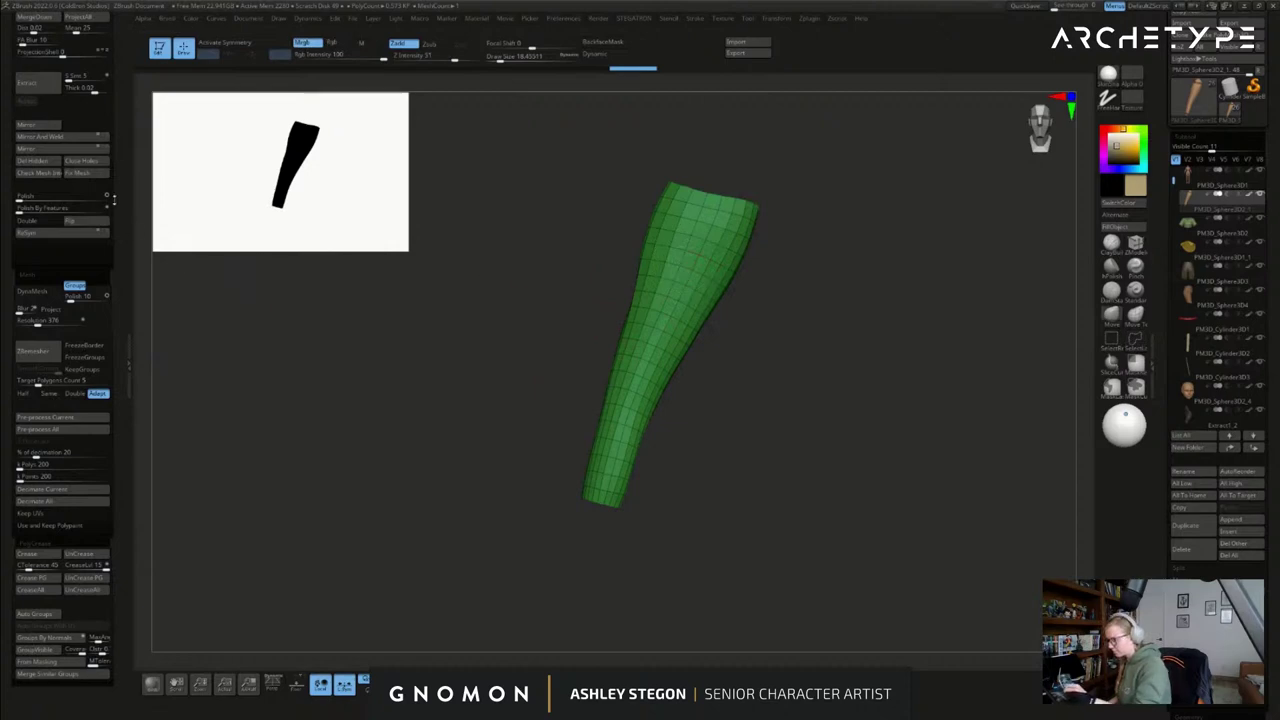
- Delete the hidden geometry around the isolated middle forearm piece
drag(116, 206, 116, 334)
click(40, 289)
mouse_move(480, 325)
mouse_down()
mouse_move(700, 322)
mouse_move(660, 317)
mouse_up()
key(b)
key(m)
key(v)
key(shift+f)
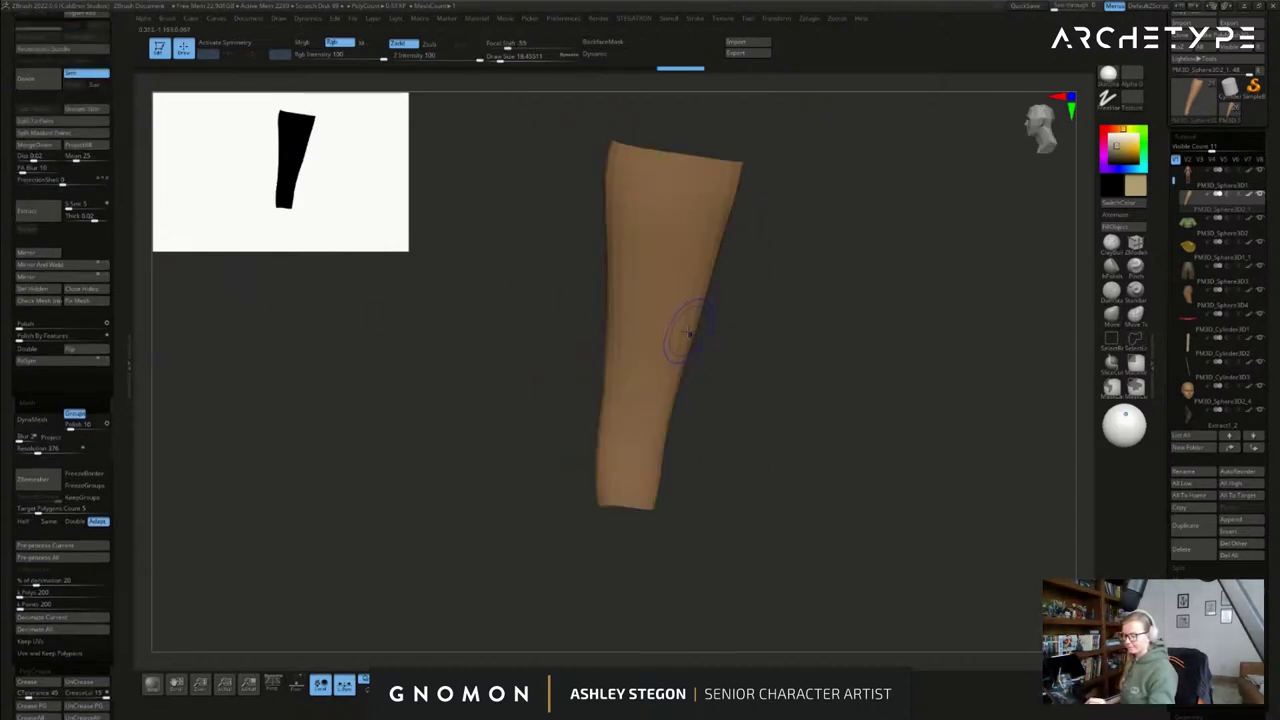
key(shift+f)
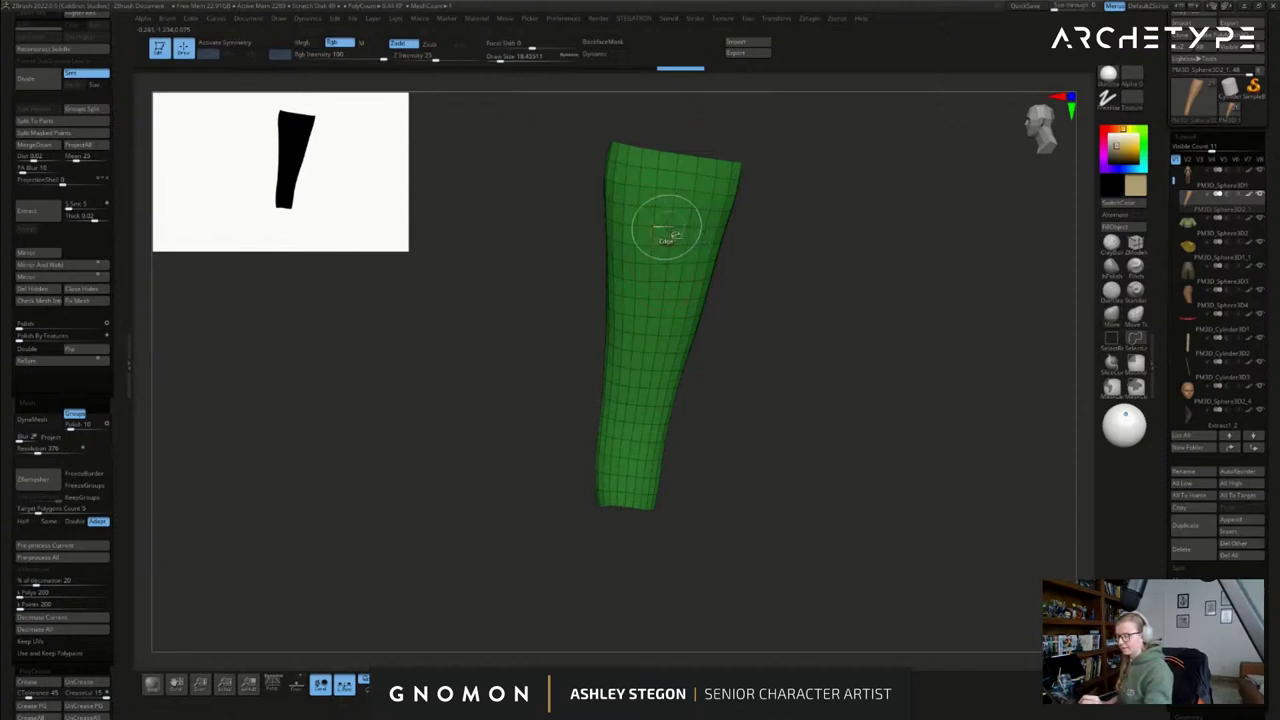
- Show the rest of the character around the forearm piece and turn off the polygroup wireframe
key(b)
key(m)
key(v)
click(442, 685)
drag(840, 395, 630, 375)
key(shift+f)
drag(640, 314, 612, 319)
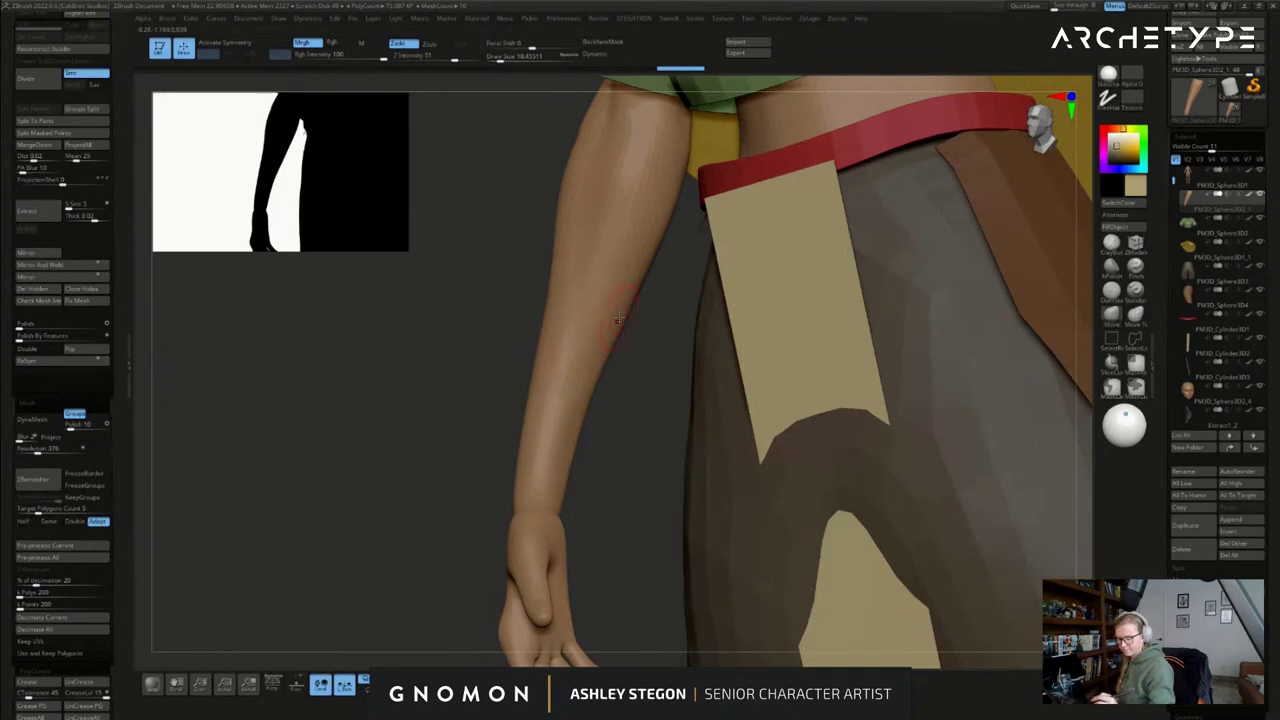
- Sample the shirt's green and fill the forearm piece with it
alt+right_drag(766, 191, 757, 237)
key(c)
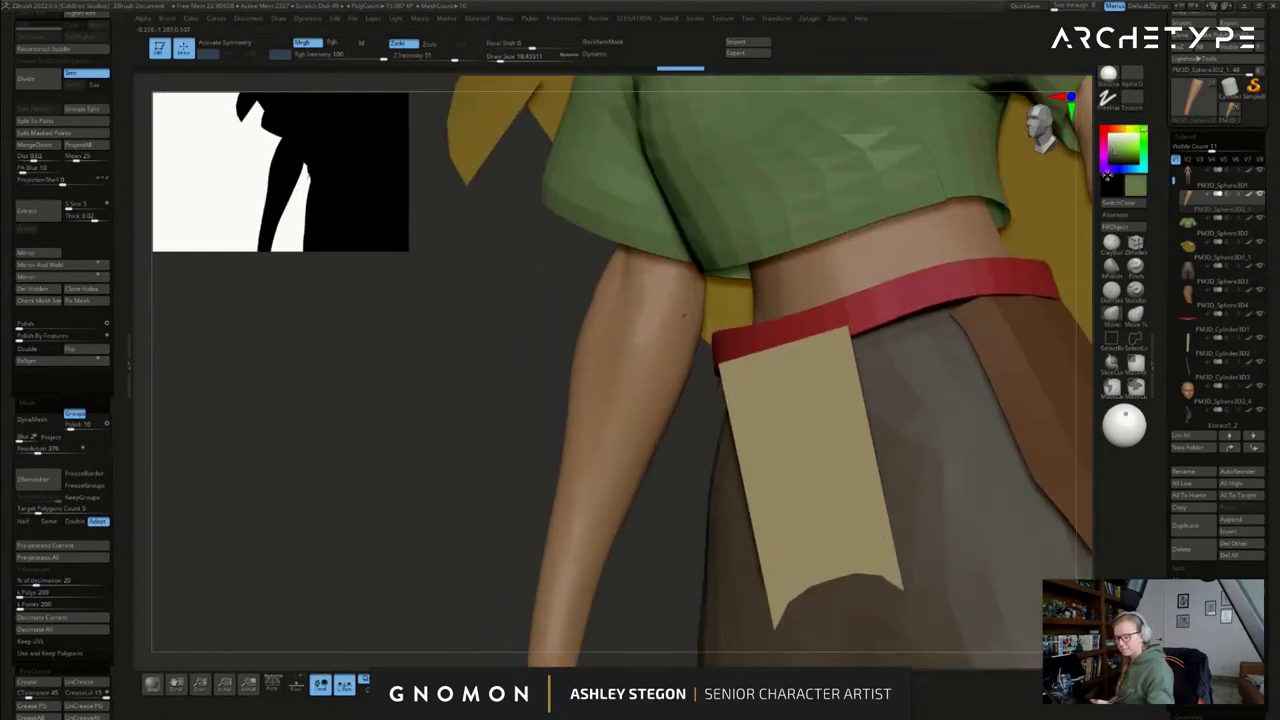
click(1122, 228)
alt+drag(674, 426, 703, 291)
- Inflate the green forearm piece slightly so it sits over the arm, and show its wireframe
drag(1162, 545, 1162, 392)
scroll(1205, 232, down, 10)
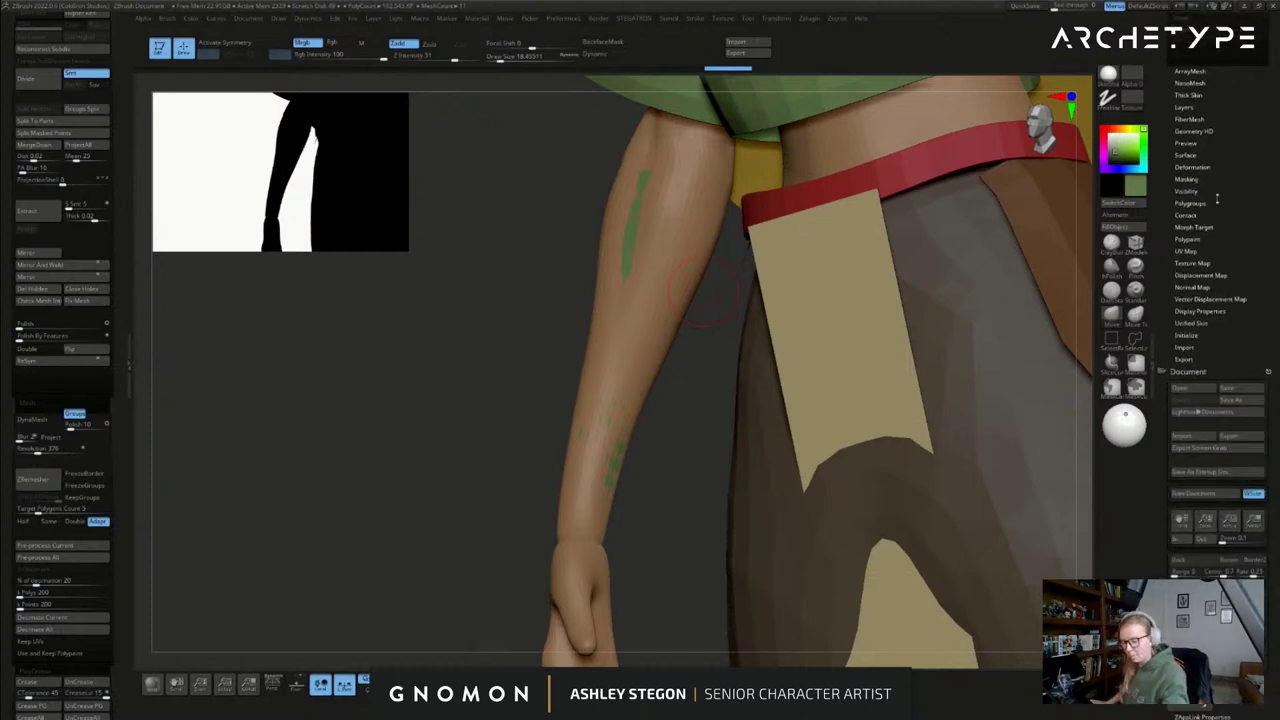
click(1196, 200)
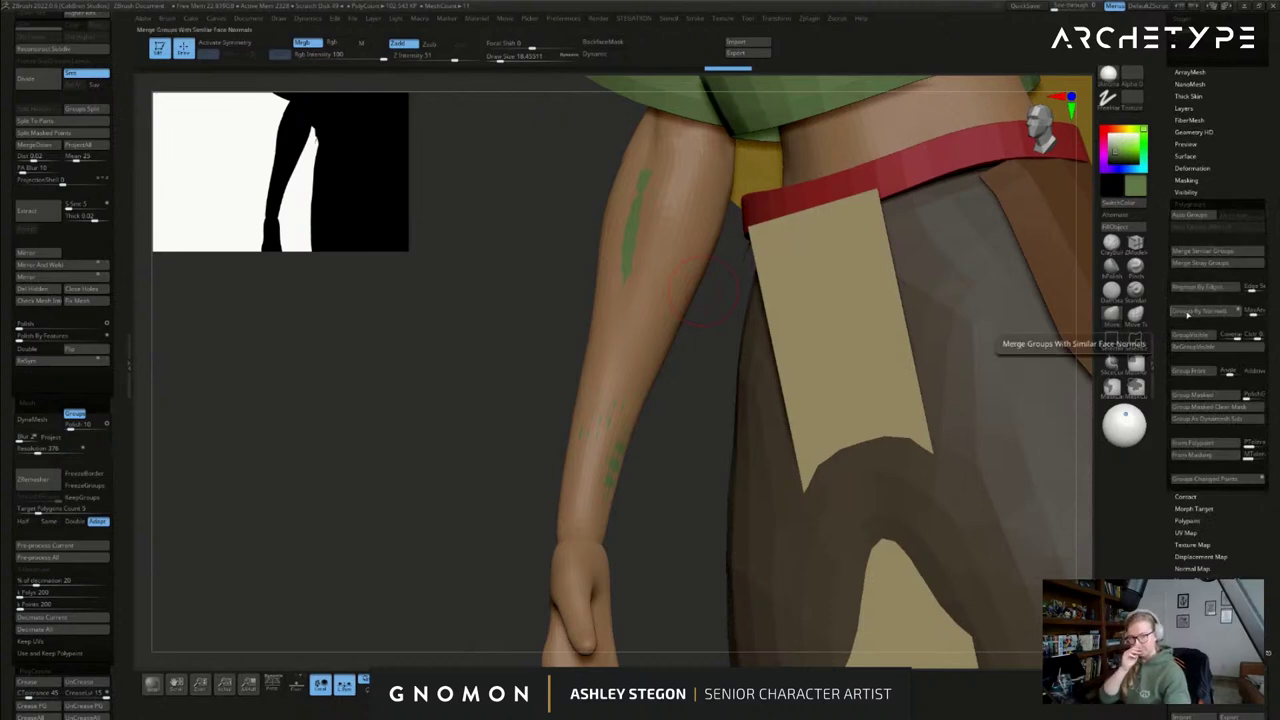
click(1187, 168)
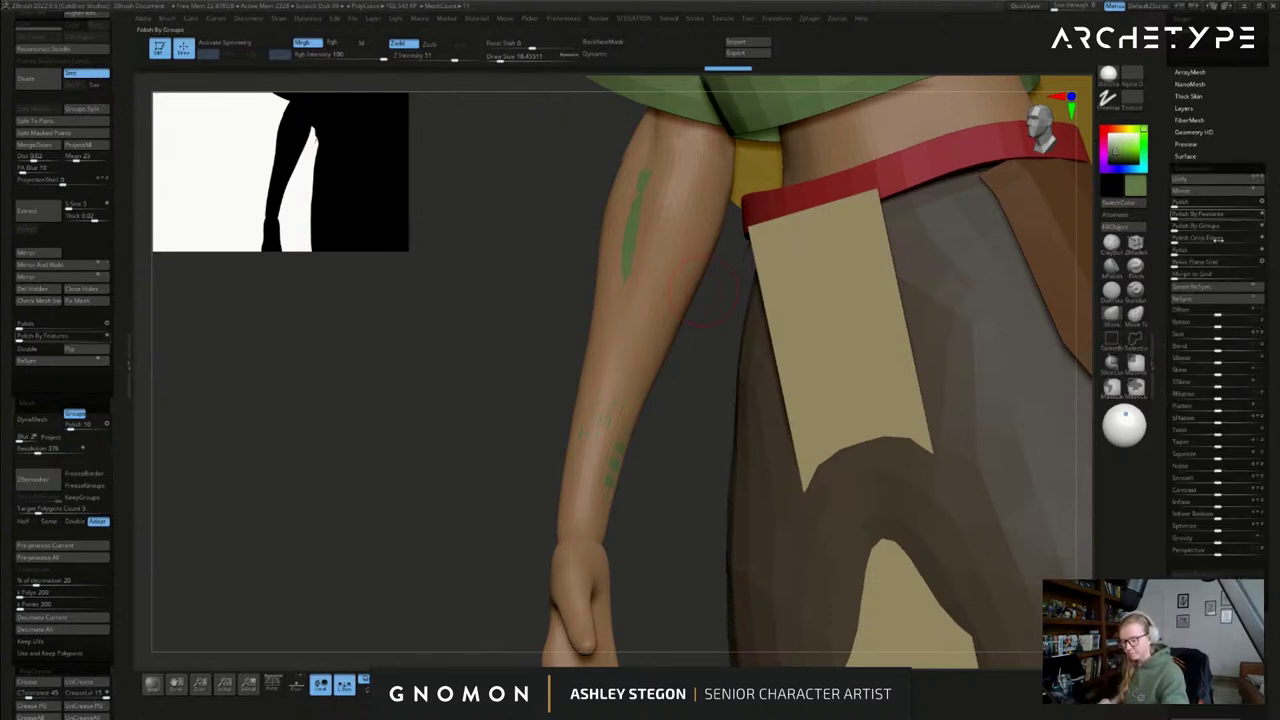
drag(1217, 504, 1218, 505)
drag(672, 412, 711, 385)
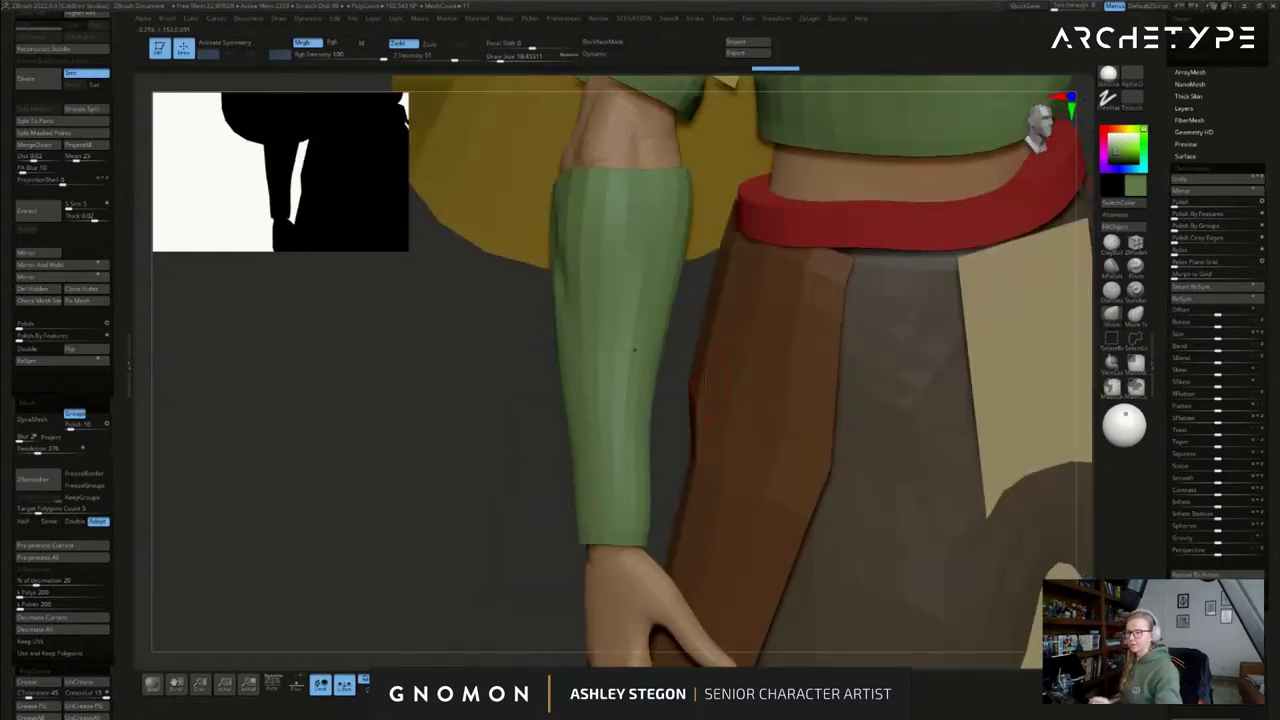
drag(678, 439, 648, 368)
key(shift+f)
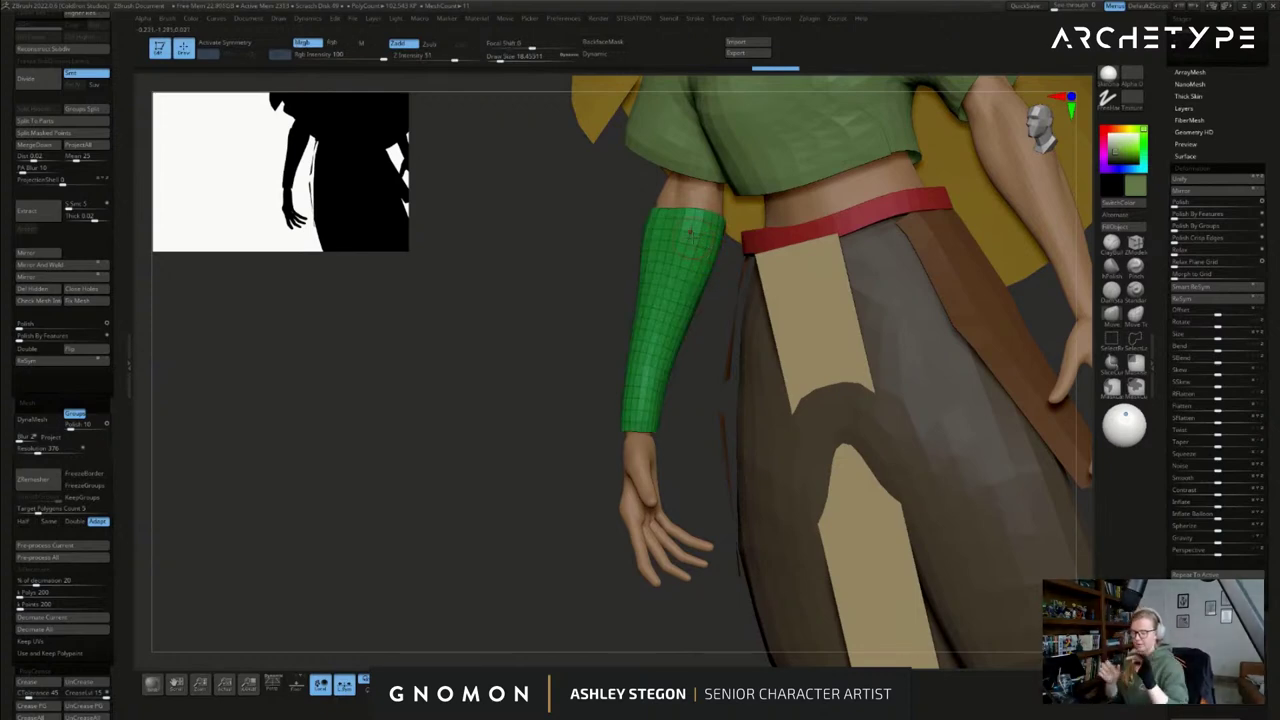
mouse_move(590, 316)
mouse_down()
mouse_move(748, 309)
mouse_move(734, 314)
mouse_move(761, 289)
mouse_move(788, 290)
mouse_move(775, 335)
mouse_up()
key(b)
key(z)
key(m)
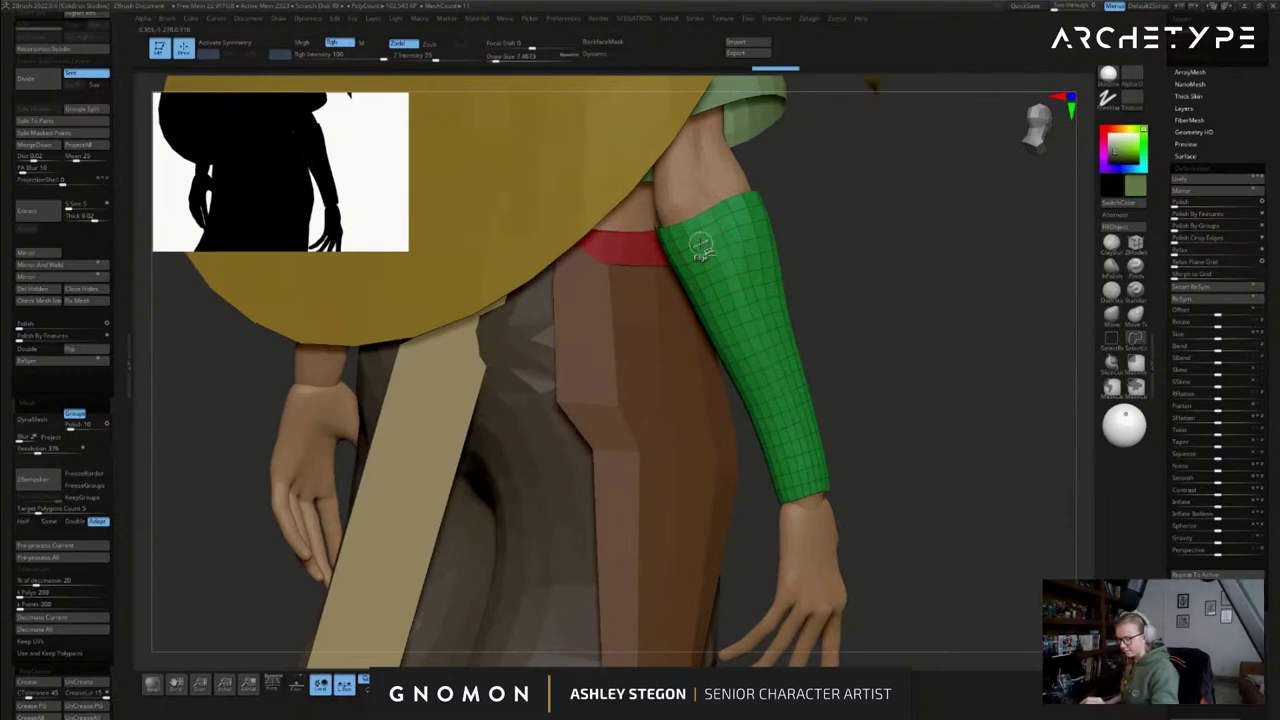
ctrl+right_drag(706, 236, 712, 260)
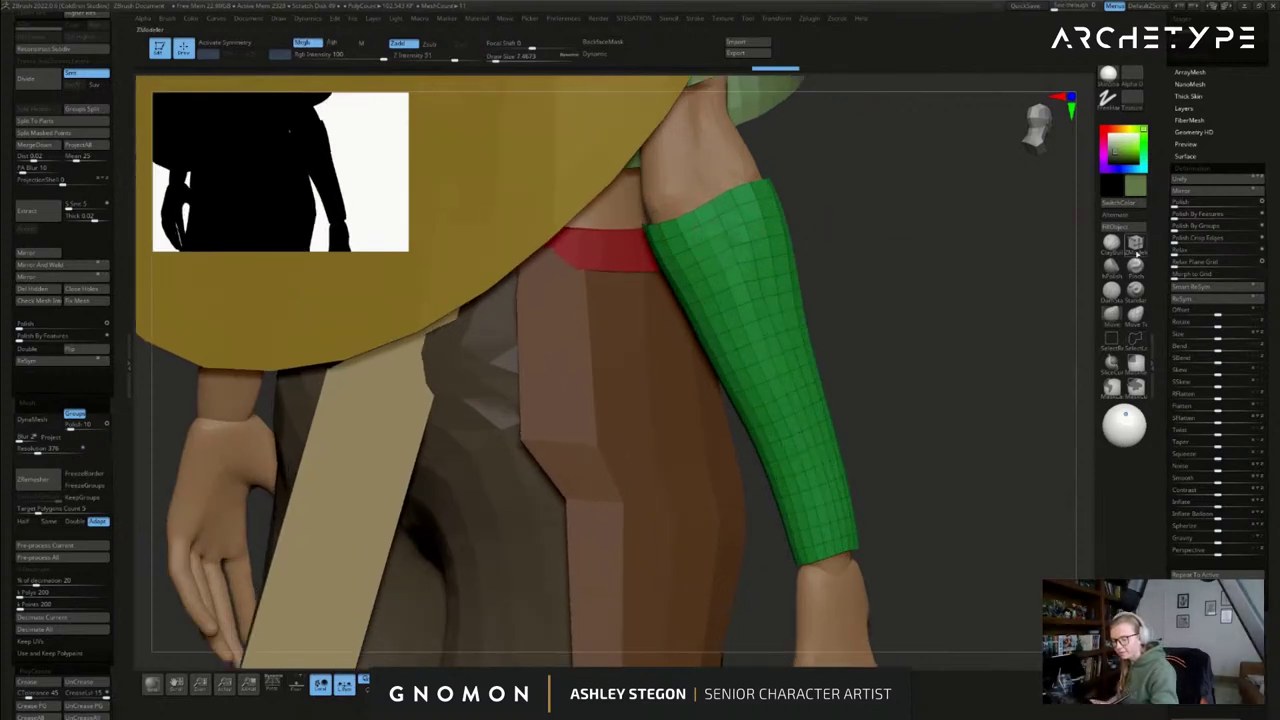
click(1137, 247)
key(space)
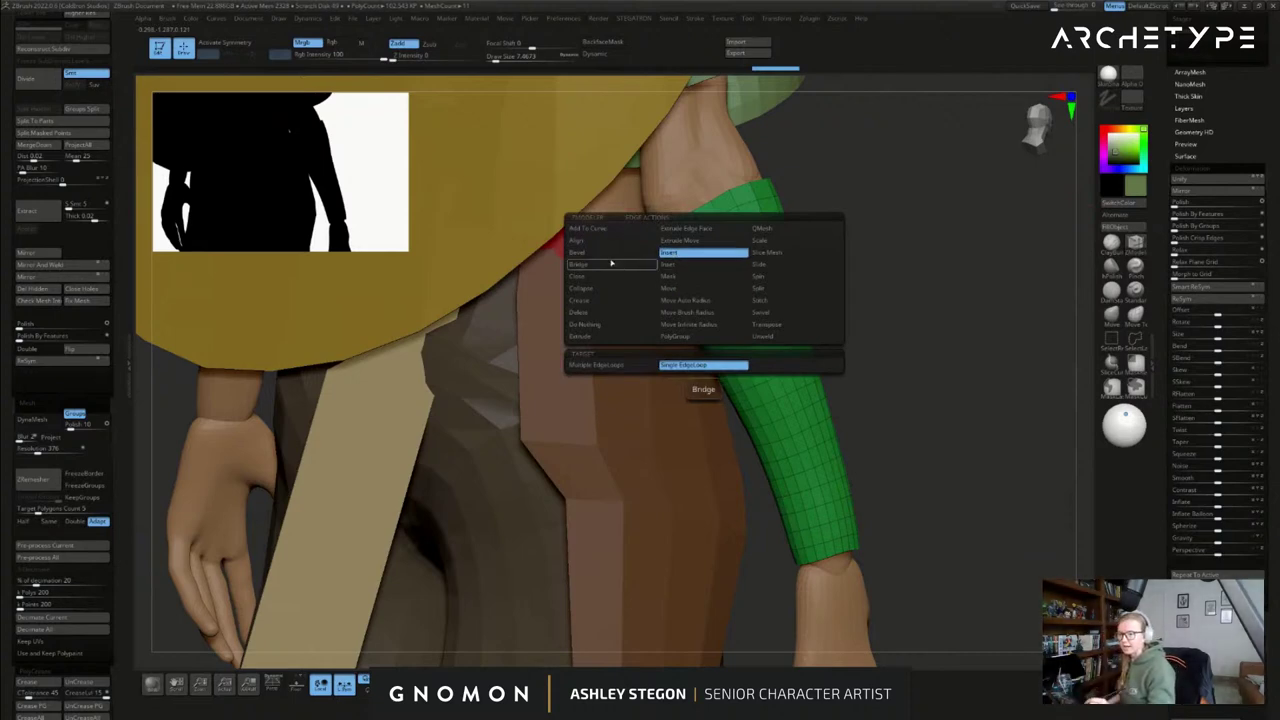
click(760, 288)
drag(854, 291, 922, 332)
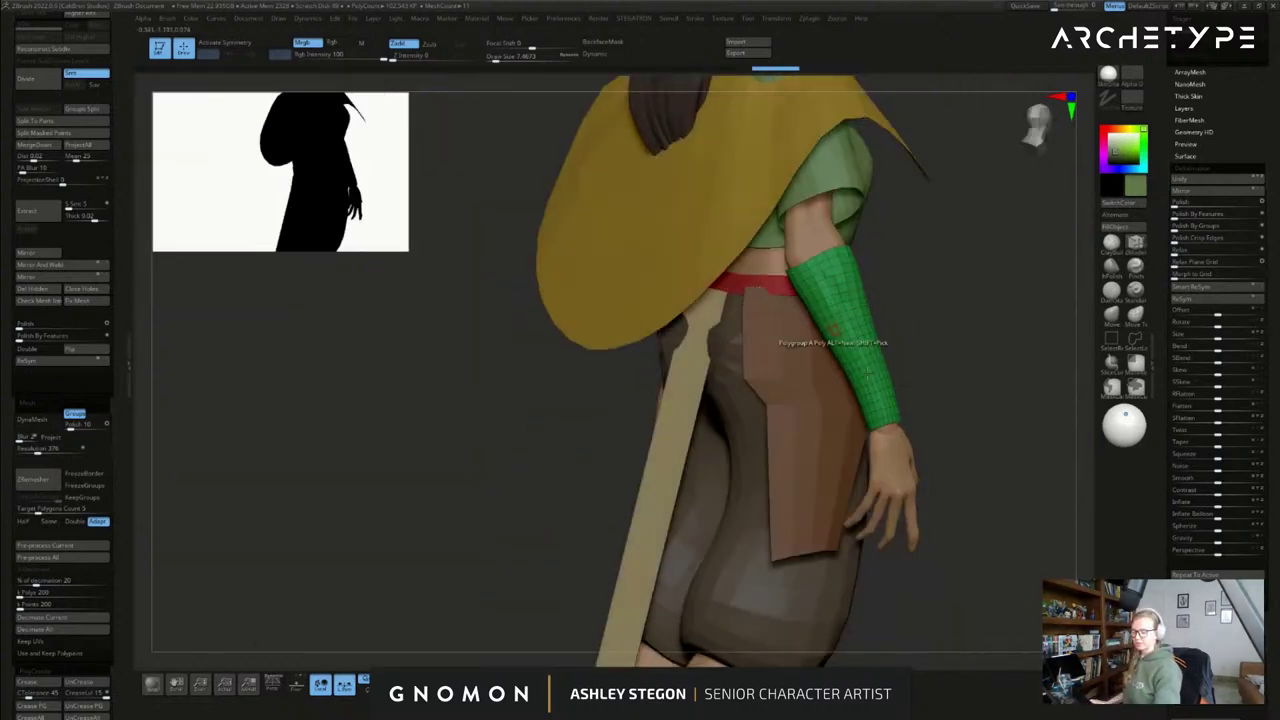
drag(858, 417, 732, 370)
drag(829, 355, 890, 320)
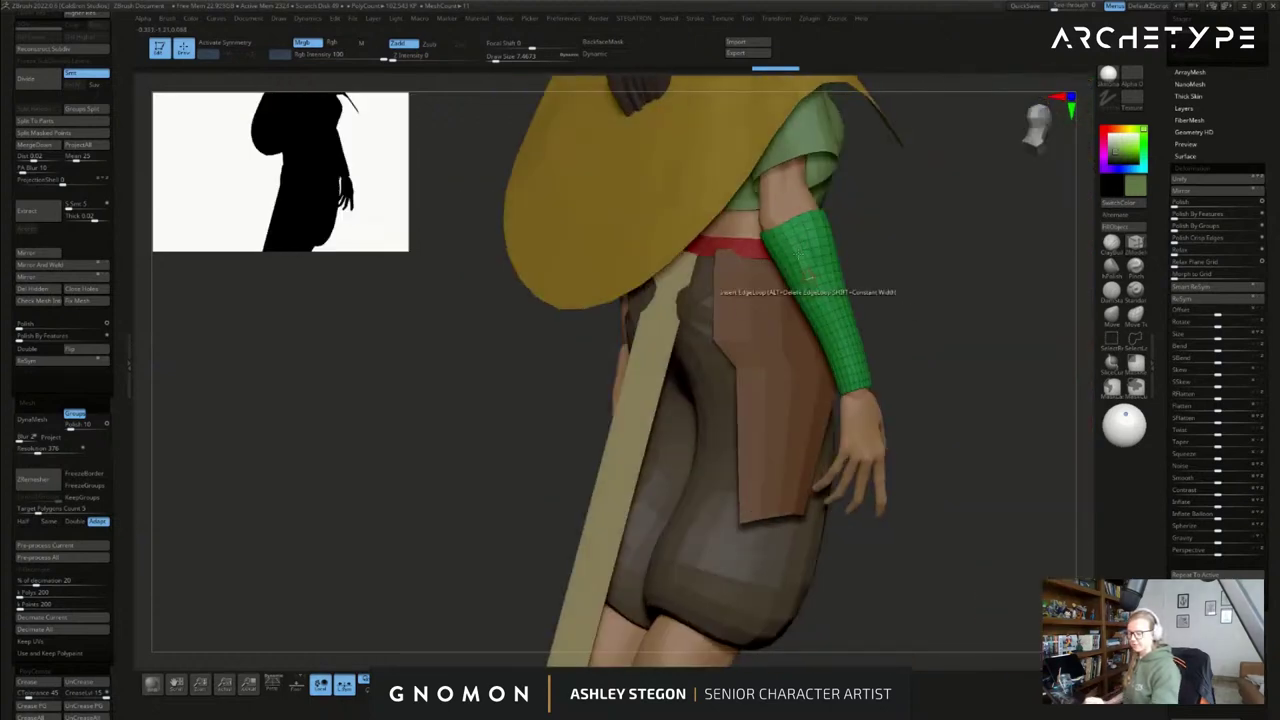
alt+right_drag(762, 240, 864, 312)
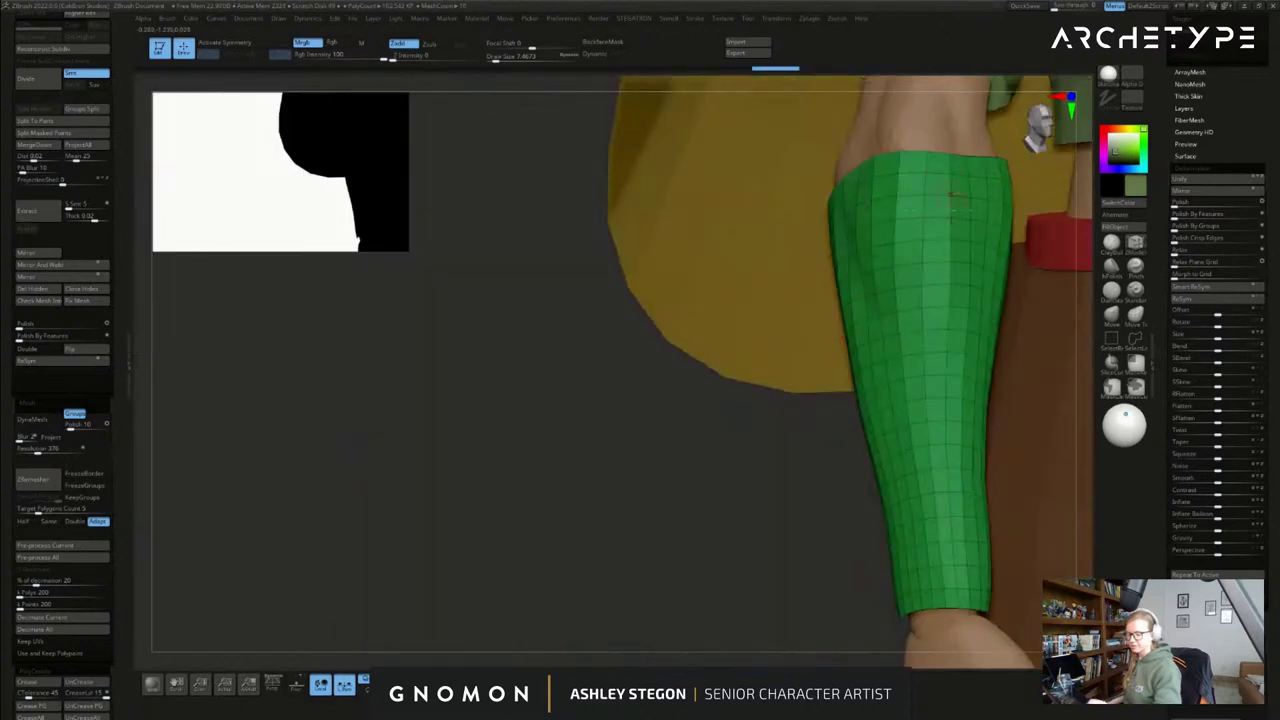
alt+right_drag(942, 560, 735, 225)
key(space)
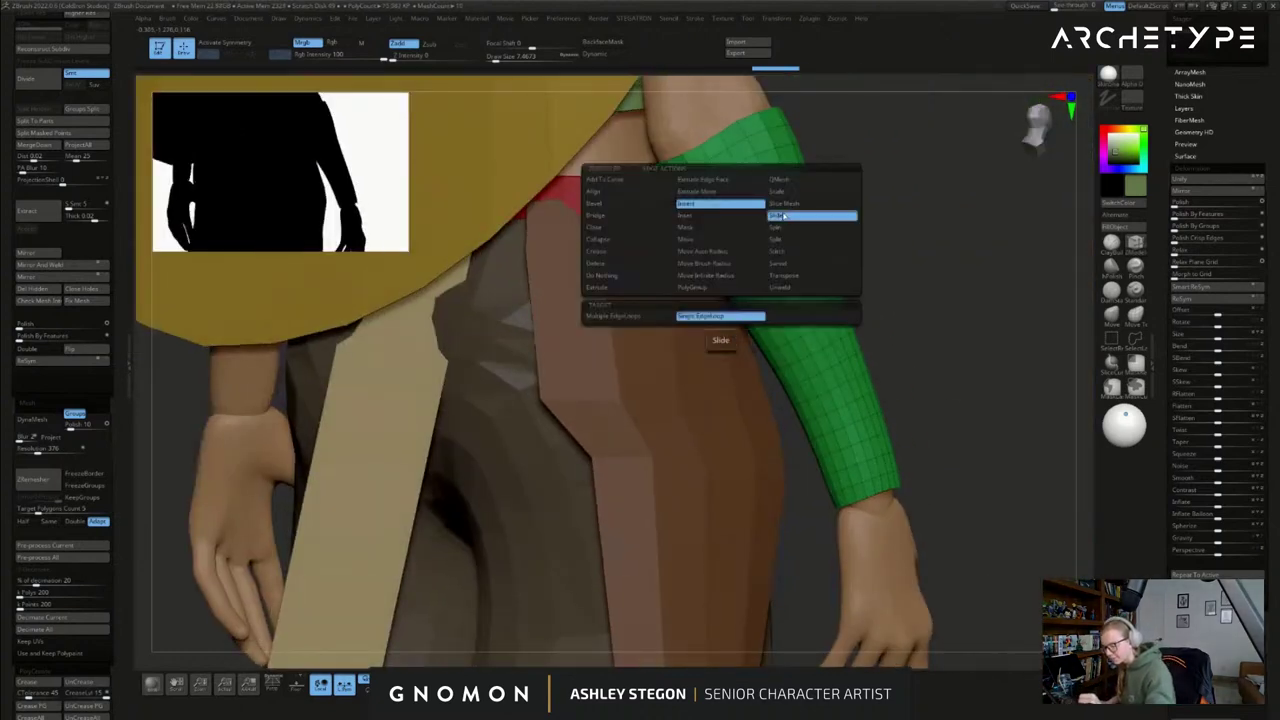
click(781, 216)
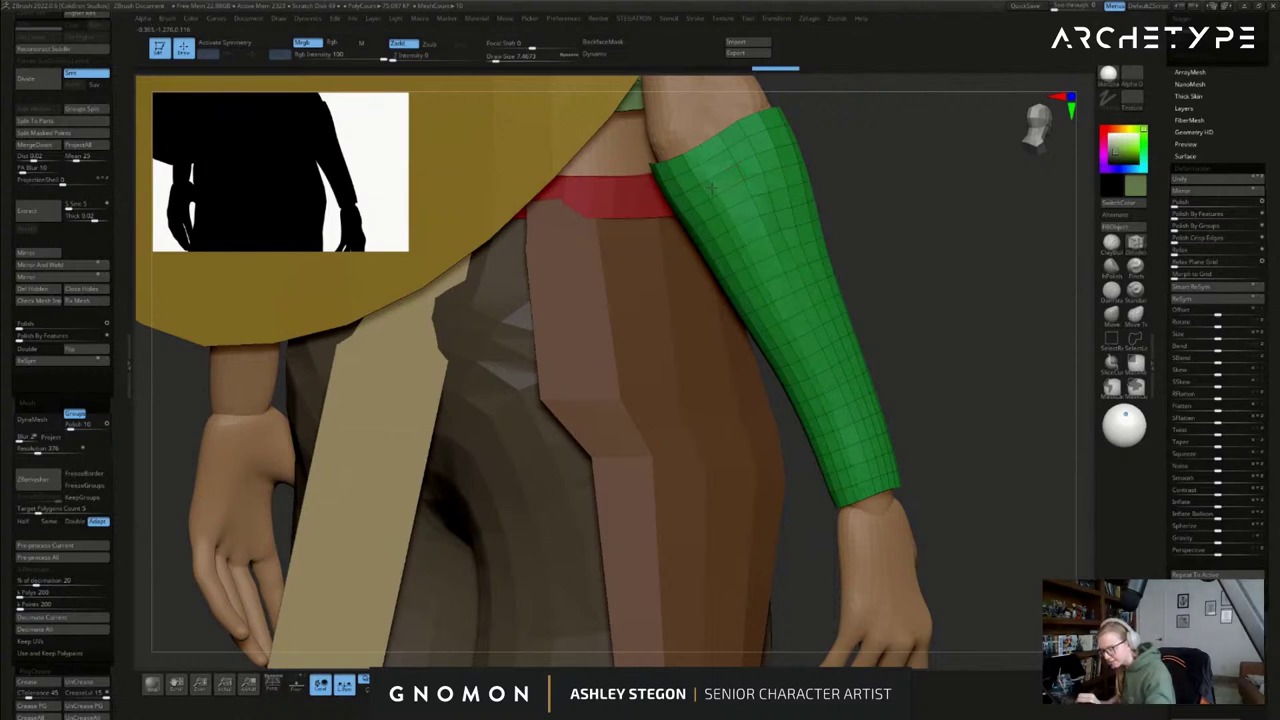
- Hide one lengthwise polygon loop of the forearm guard and delete it to leave an open seam
ctrl+right_drag(720, 194, 710, 145)
ctrl+shift+click(722, 222)
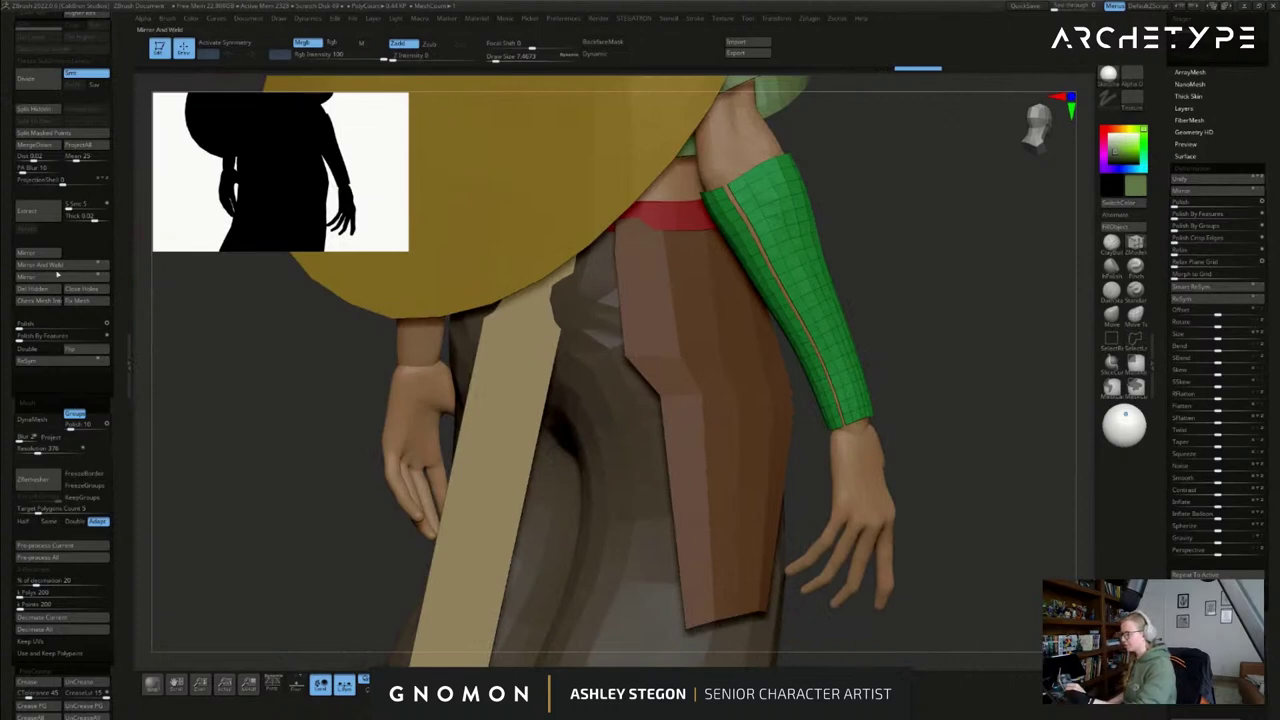
click(55, 297)
- Shape the wrist end of the forearm guard on the thumb side with the Move brush at varying sizes
right_drag(1050, 440, 960, 436)
mouse_move(1016, 375)
alt+right_down()
mouse_move(947, 334)
mouse_move(923, 403)
alt+right_up()
key(s)
drag(923, 403, 933, 403)
right_drag(984, 366, 948, 361)
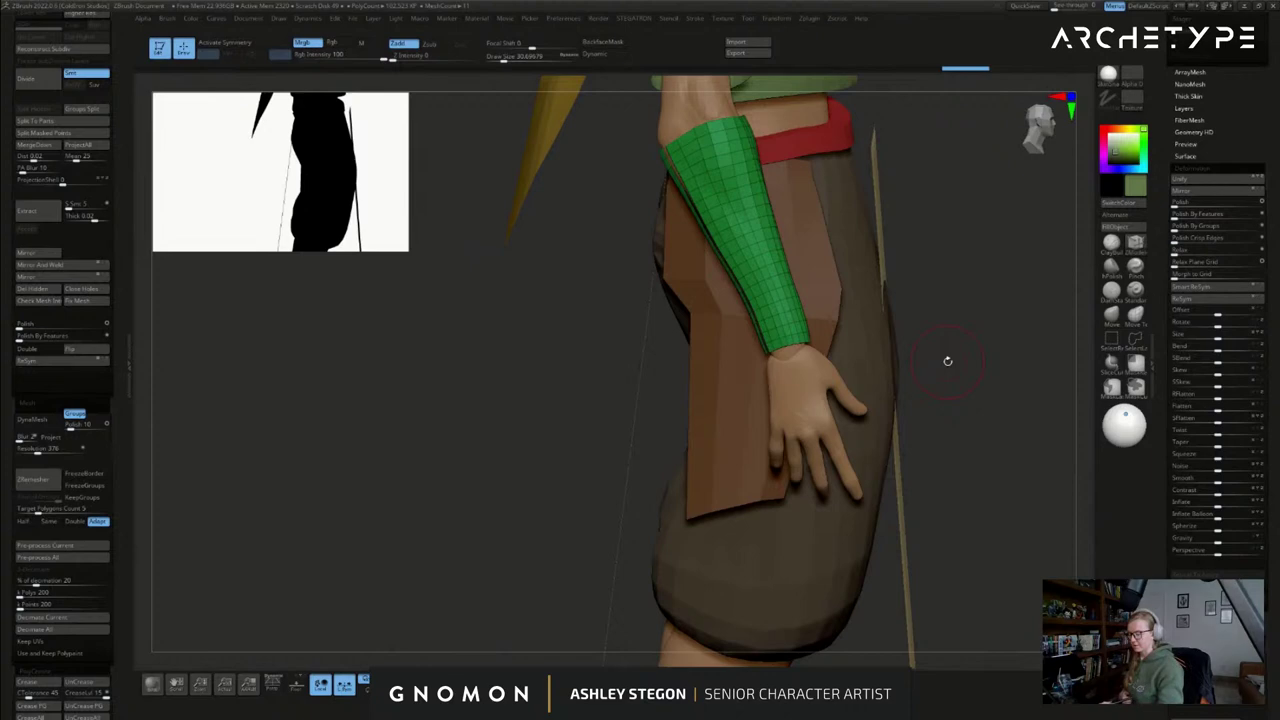
mouse_move(742, 320)
right_down()
mouse_move(806, 364)
mouse_move(812, 395)
mouse_move(747, 403)
mouse_move(794, 405)
mouse_move(812, 389)
mouse_move(766, 388)
mouse_move(806, 384)
right_up()
key(s)
click(1112, 316)
key(s)
click(800, 385)
mouse_move(788, 359)
mouse_down()
mouse_move(804, 364)
mouse_move(806, 349)
mouse_up()
mouse_move(806, 352)
right_down()
mouse_move(743, 393)
mouse_move(771, 377)
mouse_move(762, 358)
right_up()
key(s)
click(746, 381)
key(s)
click(770, 380)
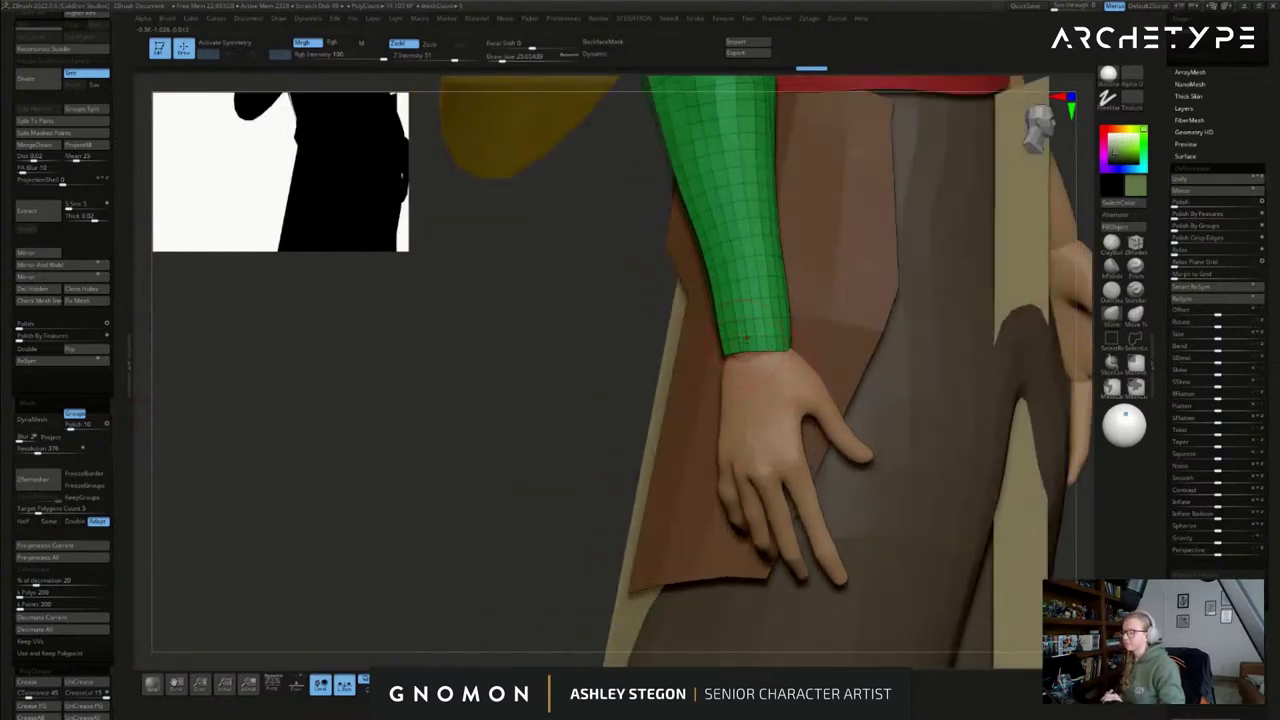
- Refine the guard's wrist edge around the back of the arm and beside the open seam with the Move brush
right_drag(789, 358, 784, 355)
drag(787, 351, 784, 352)
right_drag(772, 354, 811, 347)
key(s)
click(800, 352)
drag(805, 350, 785, 358)
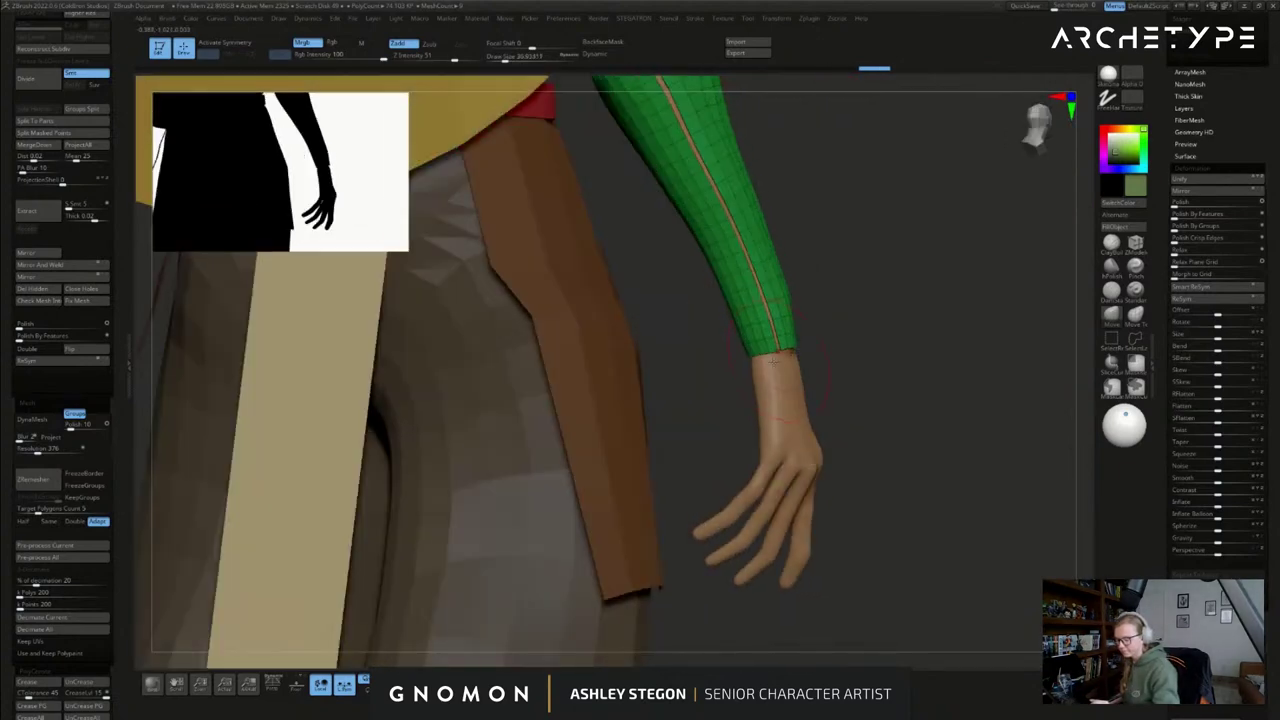
key(s)
click(765, 362)
right_drag(776, 364, 784, 358)
drag(799, 350, 805, 352)
right_drag(808, 353, 772, 357)
drag(802, 354, 804, 359)
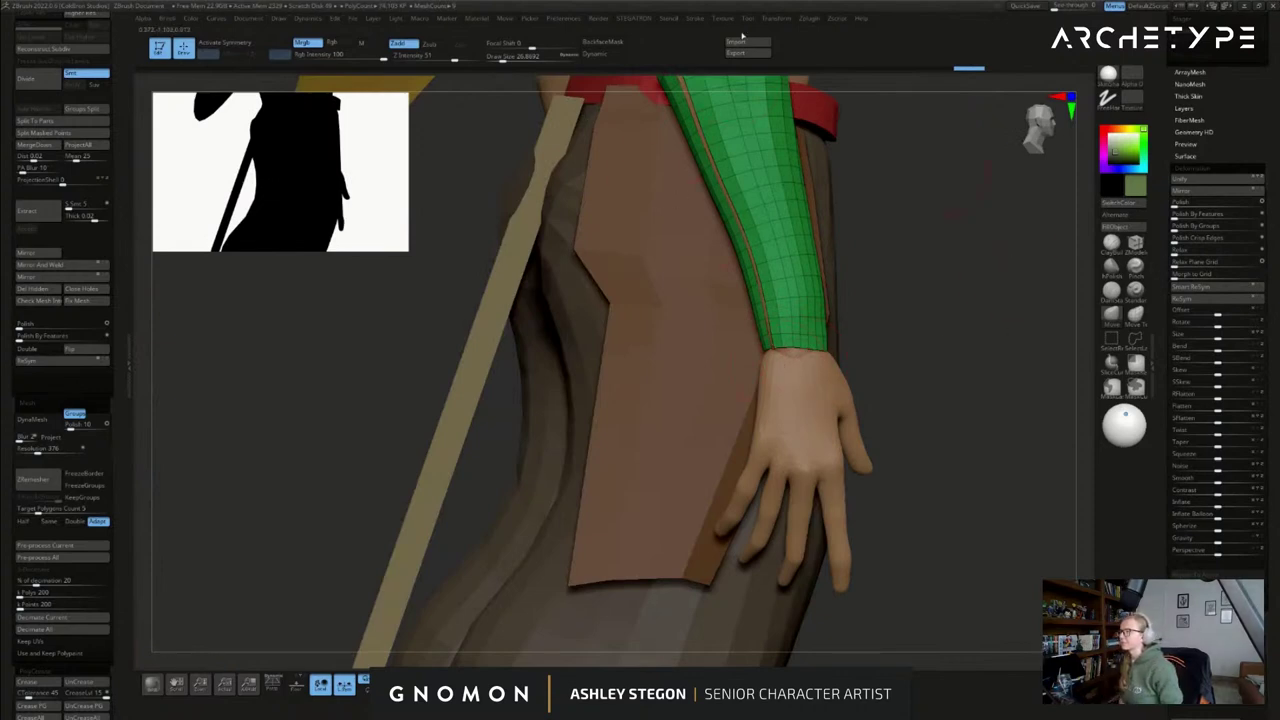
- Examine the bracer, samurai armour and straw cape images on the reference board
right_drag(290, 0, 414, 248)
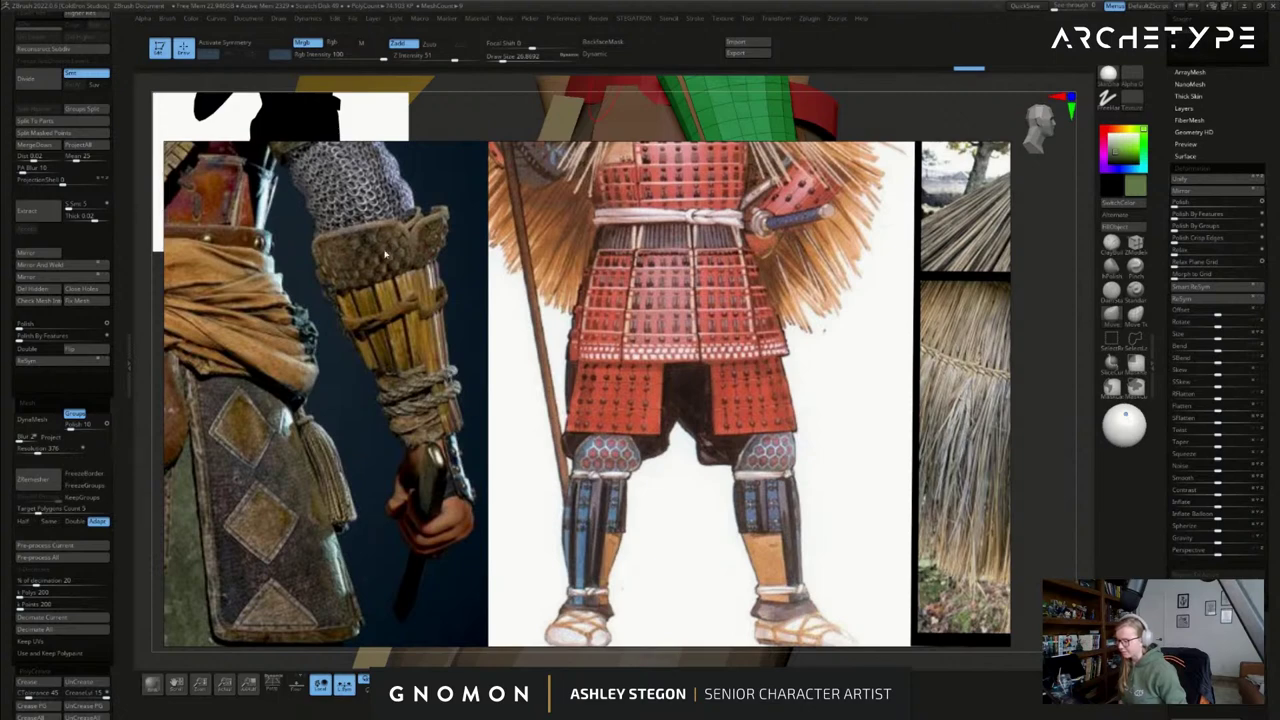
scroll(402, 264, down, 3)
scroll(540, 277, down, 2)
middle_drag(614, 268, 605, 331)
scroll(582, 276, up, 3)
scroll(598, 284, down, 1)
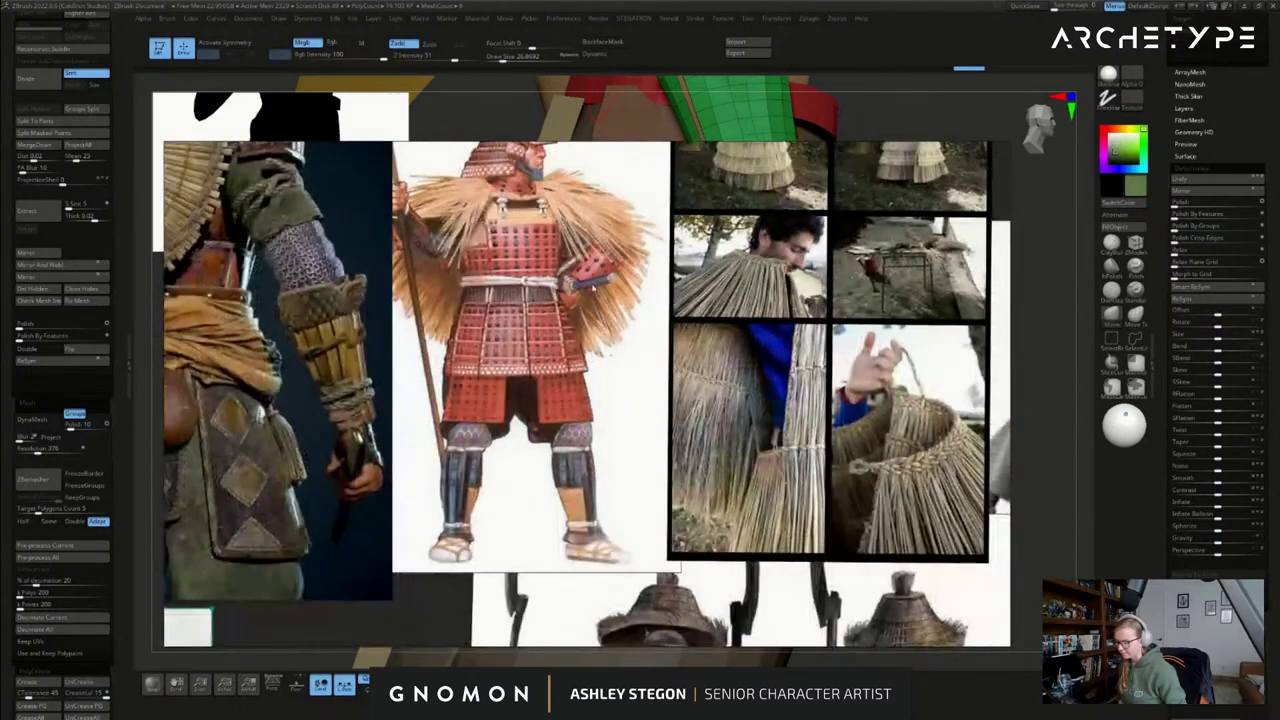
middle_drag(490, 265, 536, 275)
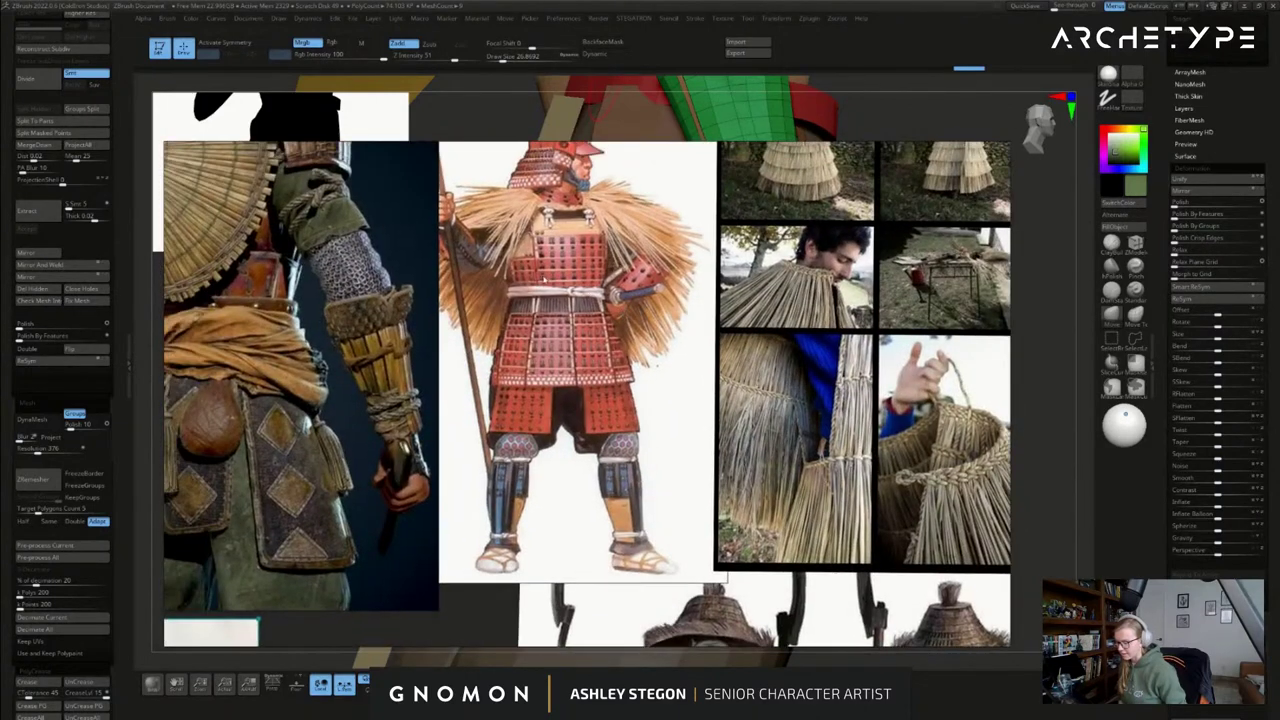
drag(543, 316, 555, 319)
scroll(520, 268, down, 5)
right_drag(680, 351, 580, 0)
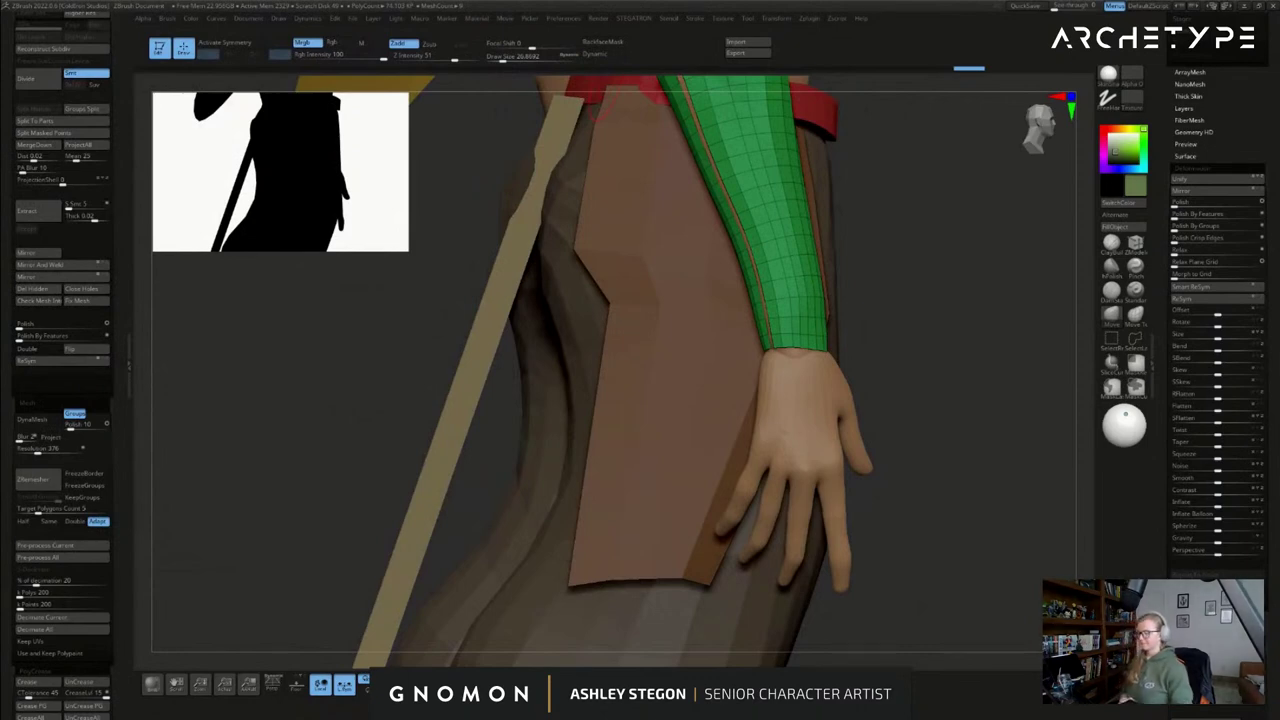
- Nudge the forearm guard's wrist edge above the back of the hand and adjust the brush size
drag(924, 386, 872, 376)
drag(810, 326, 820, 322)
mouse_move(946, 374)
alt+mouse_down()
mouse_move(902, 352)
mouse_move(857, 417)
mouse_move(871, 426)
mouse_move(790, 452)
mouse_move(798, 376)
mouse_move(822, 420)
alt+mouse_up()
mouse_move(717, 387)
mouse_down()
mouse_move(712, 375)
mouse_move(721, 386)
mouse_move(708, 387)
mouse_up()
key(s)
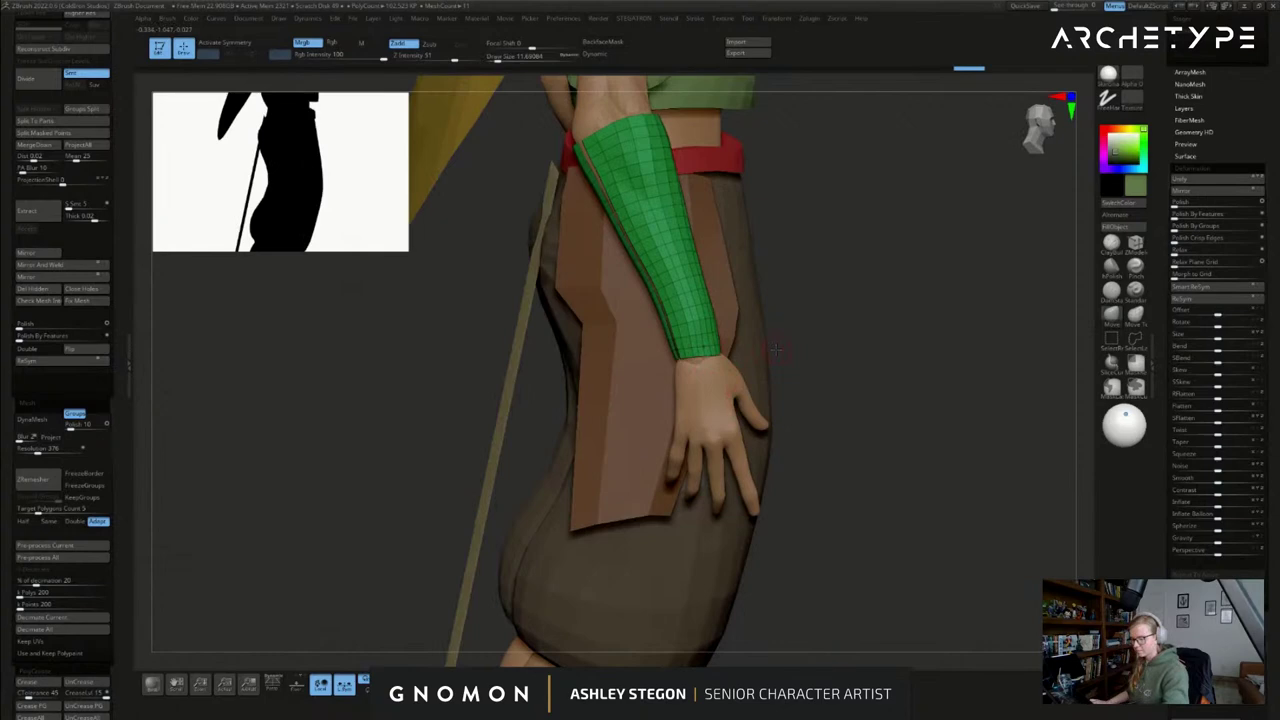
- Duplicate the forearm guard and show the copy alone
drag(1162, 285, 1163, 645)
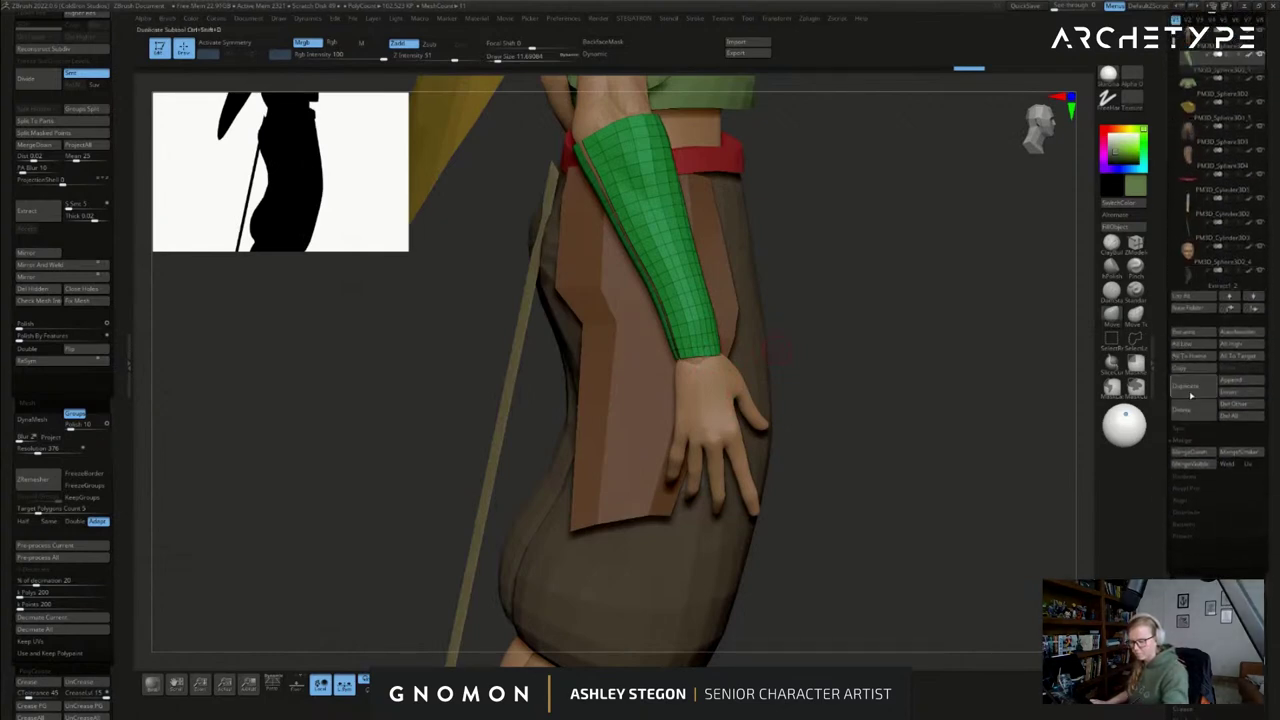
click(1193, 389)
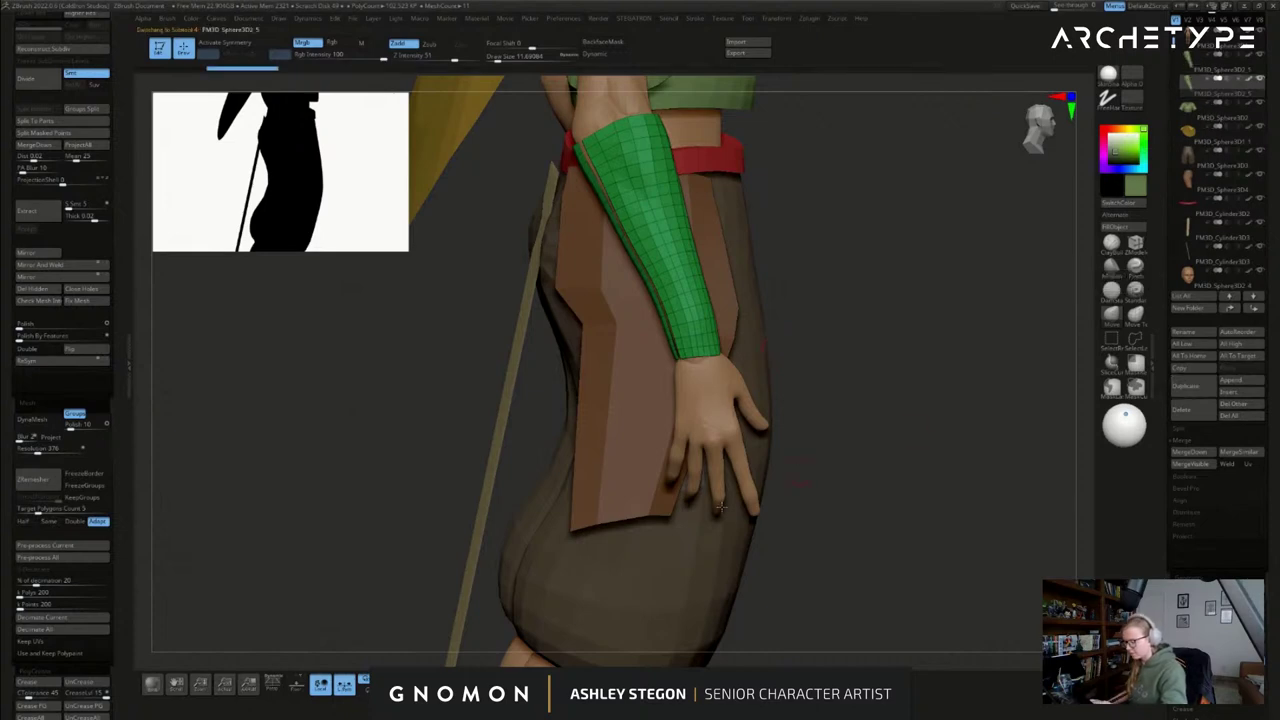
key(alt+s)
alt+drag(659, 432, 732, 380)
- Assign a rectangular block of polygons at the copy's wrist end to a new polygroup with ZModeler
click(1135, 242)
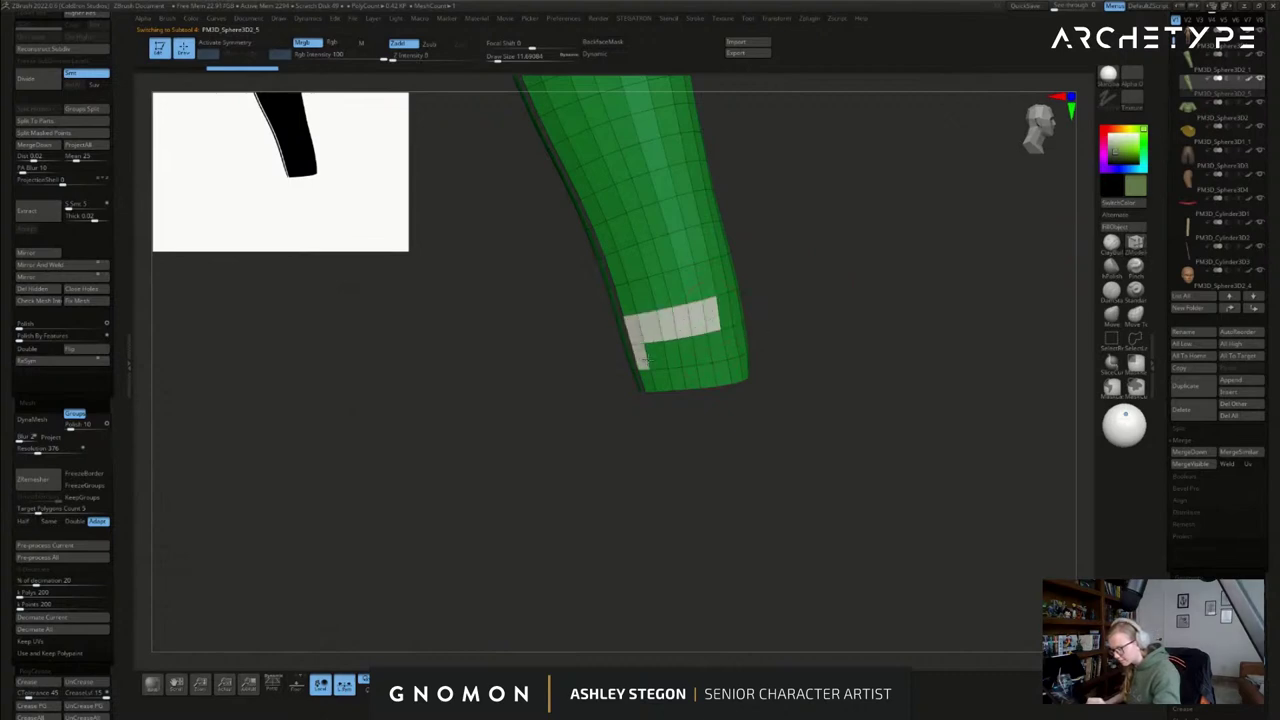
alt+drag(716, 377, 651, 380)
mouse_move(748, 345)
right_down()
mouse_move(720, 342)
mouse_move(732, 340)
right_up()
click(709, 317)
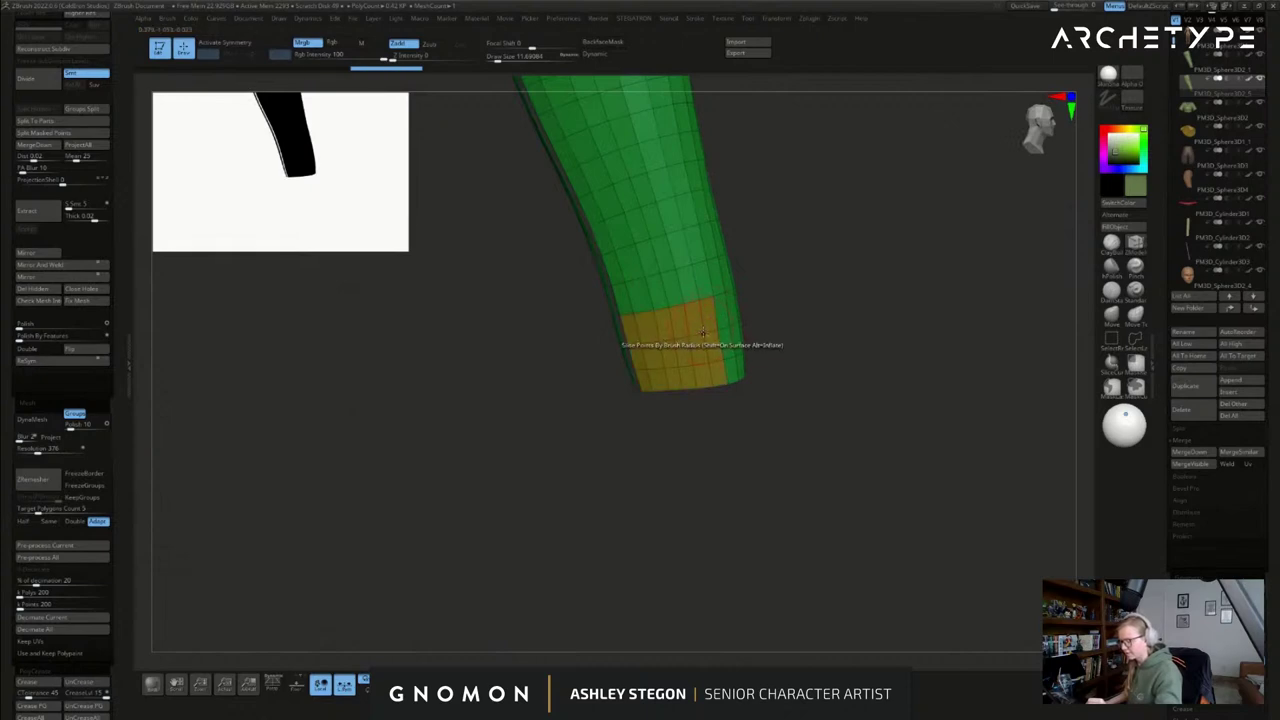
- Isolate the new wrist polygroup and delete the rest of the duplicated guard
ctrl+shift+click(706, 331)
click(49, 298)
click(85, 304)
click(55, 289)
click(504, 684)
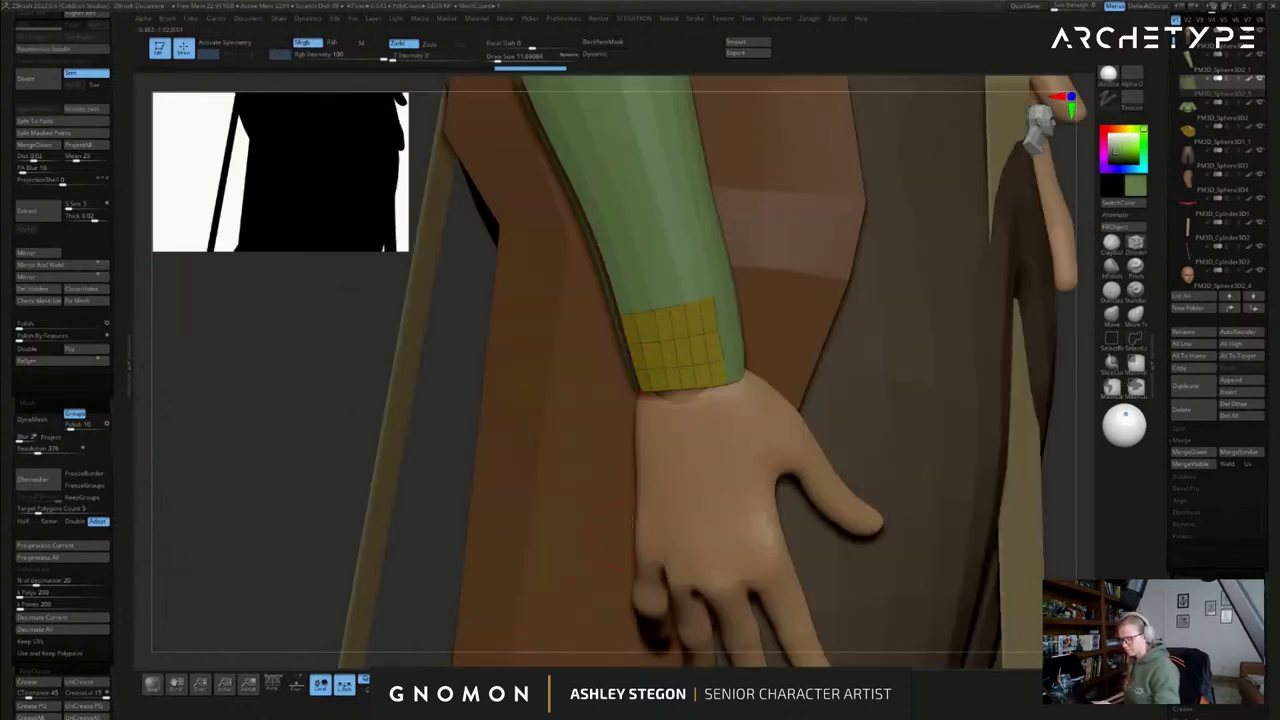
click(504, 684)
- Move the yellow patch down over the back of the hand and enlarge it
key(w)
click(673, 348)
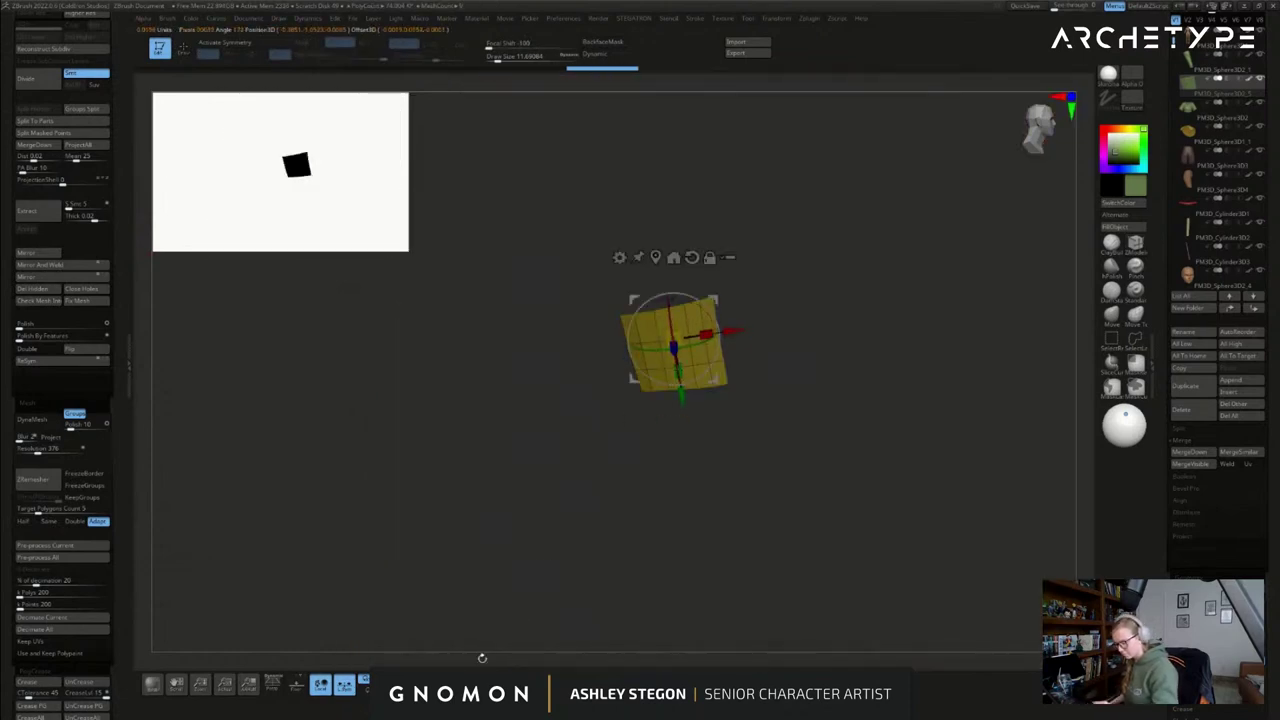
click(624, 576)
ctrl+right_drag(624, 576, 660, 515)
drag(674, 412, 677, 470)
drag(671, 418, 698, 418)
right_drag(720, 440, 717, 430)
drag(700, 415, 674, 398)
key(q)
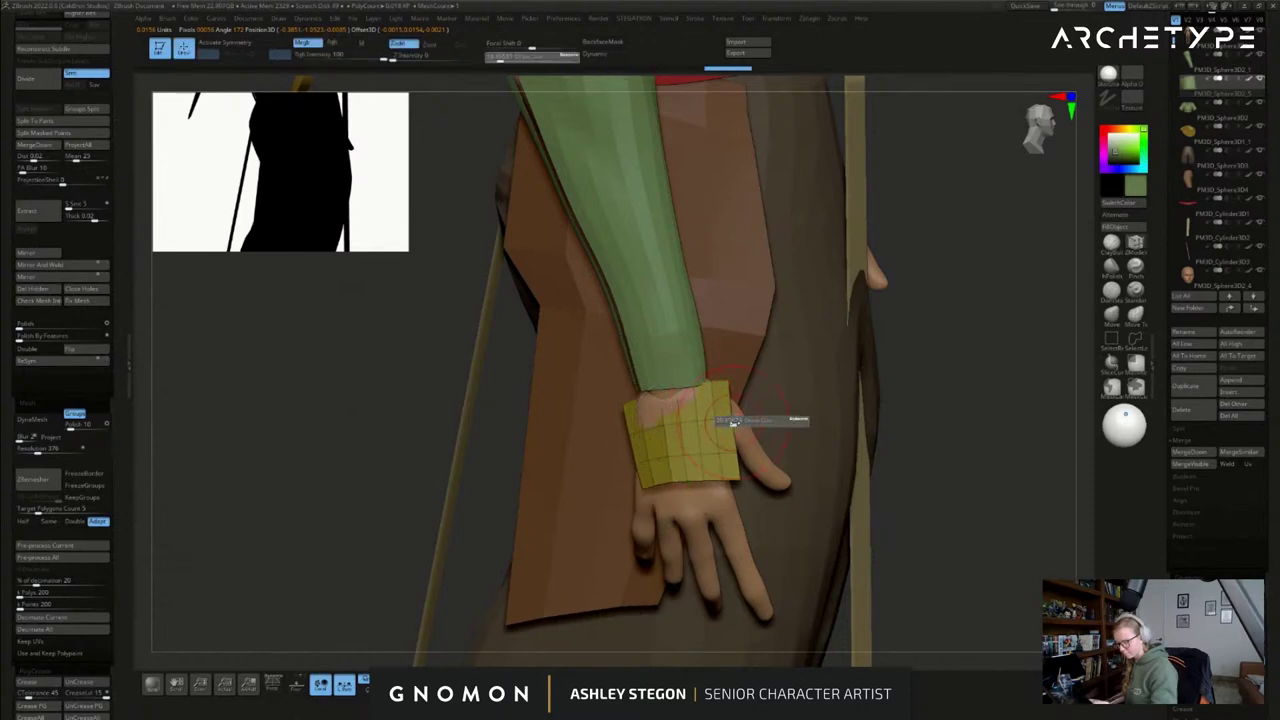
click(1112, 321)
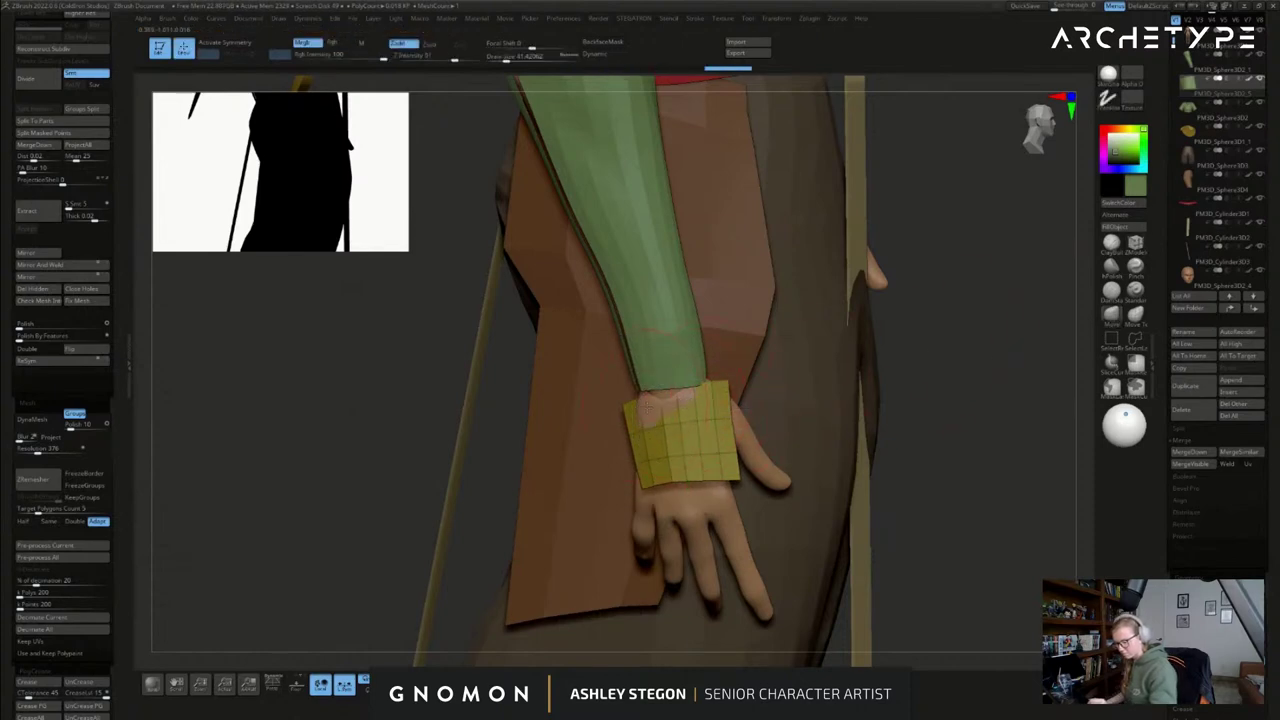
- Pull the yellow patch's edges with the Move brush so it wraps around the back and side of the hand
right_drag(674, 401, 659, 412)
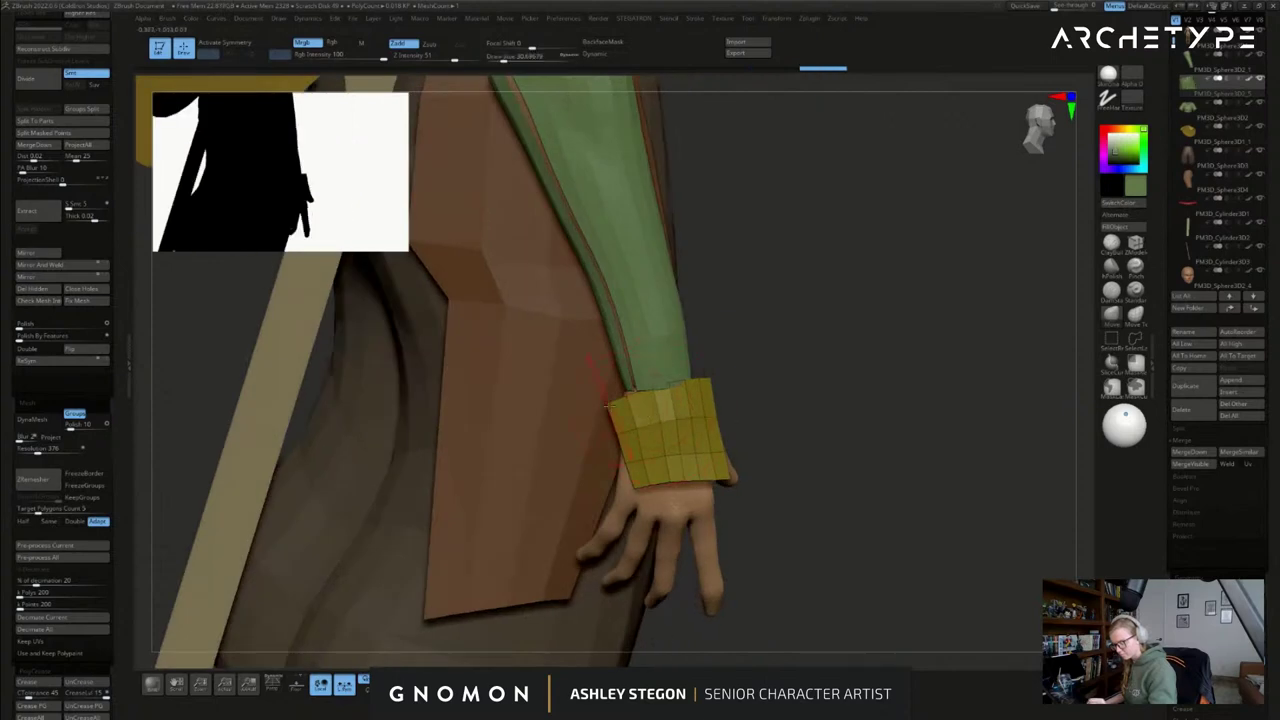
drag(629, 447, 620, 435)
drag(670, 487, 673, 490)
mouse_move(687, 458)
right_down()
mouse_move(684, 478)
mouse_move(707, 388)
mouse_move(700, 424)
mouse_move(722, 440)
mouse_move(706, 480)
right_up()
key(])
key(s)
drag(703, 482, 715, 482)
mouse_move(680, 483)
right_down()
mouse_move(757, 471)
mouse_move(723, 446)
right_up()
drag(723, 446, 729, 446)
right_drag(732, 456, 767, 453)
- Reposition the hand plate against the wrist and push its edges in to follow the hand
key(w)
drag(757, 393, 760, 399)
key(q)
right_drag(783, 449, 718, 464)
key(s)
drag(765, 462, 757, 462)
drag(754, 453, 758, 466)
drag(743, 385, 741, 388)
- Hide the polygon wireframe and fill the hand plate with brown
key(shift+f)
mouse_move(790, 430)
ctrl+right_down()
mouse_move(816, 392)
mouse_move(782, 376)
ctrl+right_up()
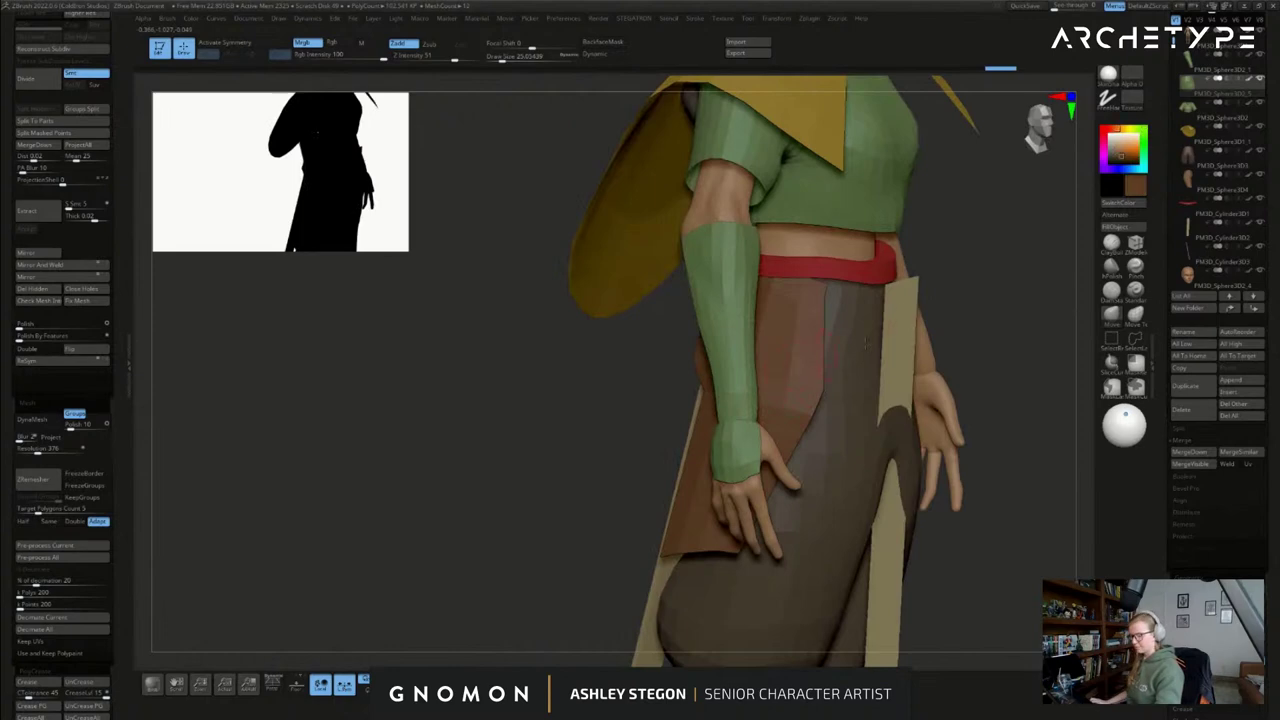
click(1117, 228)
ctrl+right_drag(893, 492, 890, 455)
right_drag(890, 455, 733, 399)
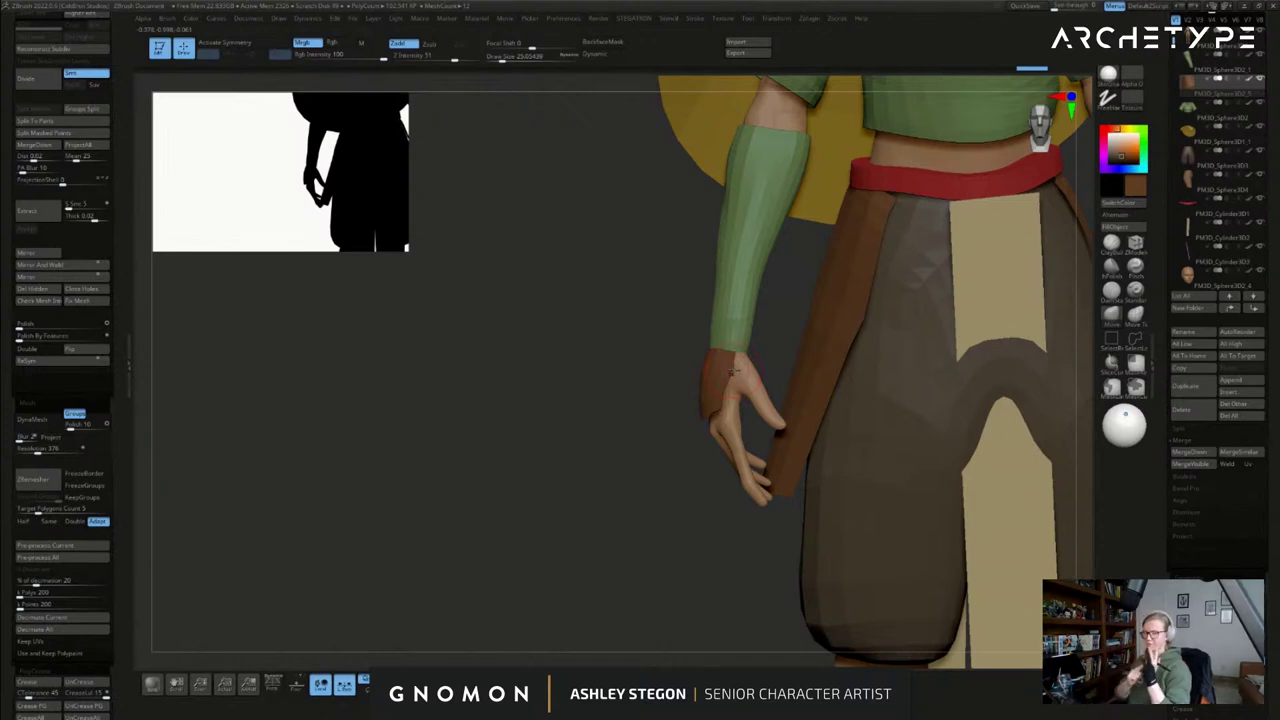
- Nudge the brown hand plate into place under the forearm guard and adjust its wrist edge
right_drag(733, 372, 701, 455)
key(w)
drag(652, 394, 654, 393)
mouse_move(745, 388)
right_down()
mouse_move(772, 328)
mouse_move(752, 374)
mouse_move(783, 394)
right_up()
key(q)
key(s)
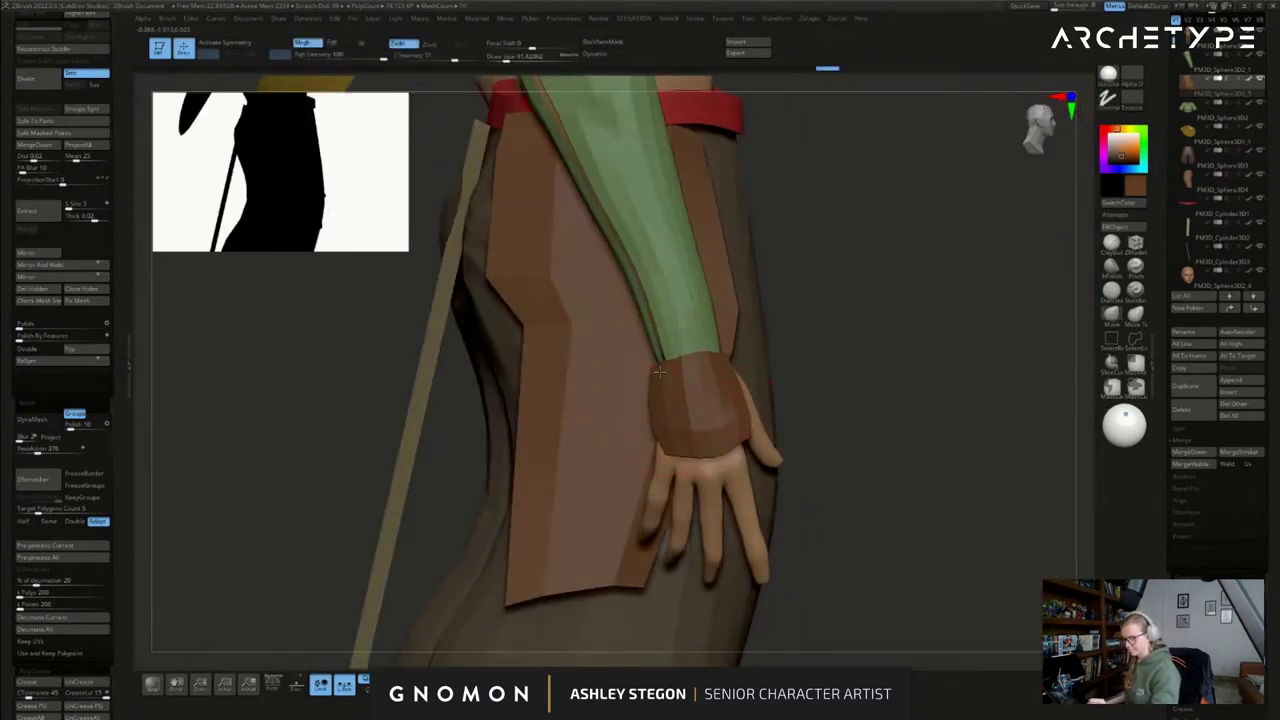
drag(985, 343, 992, 272)
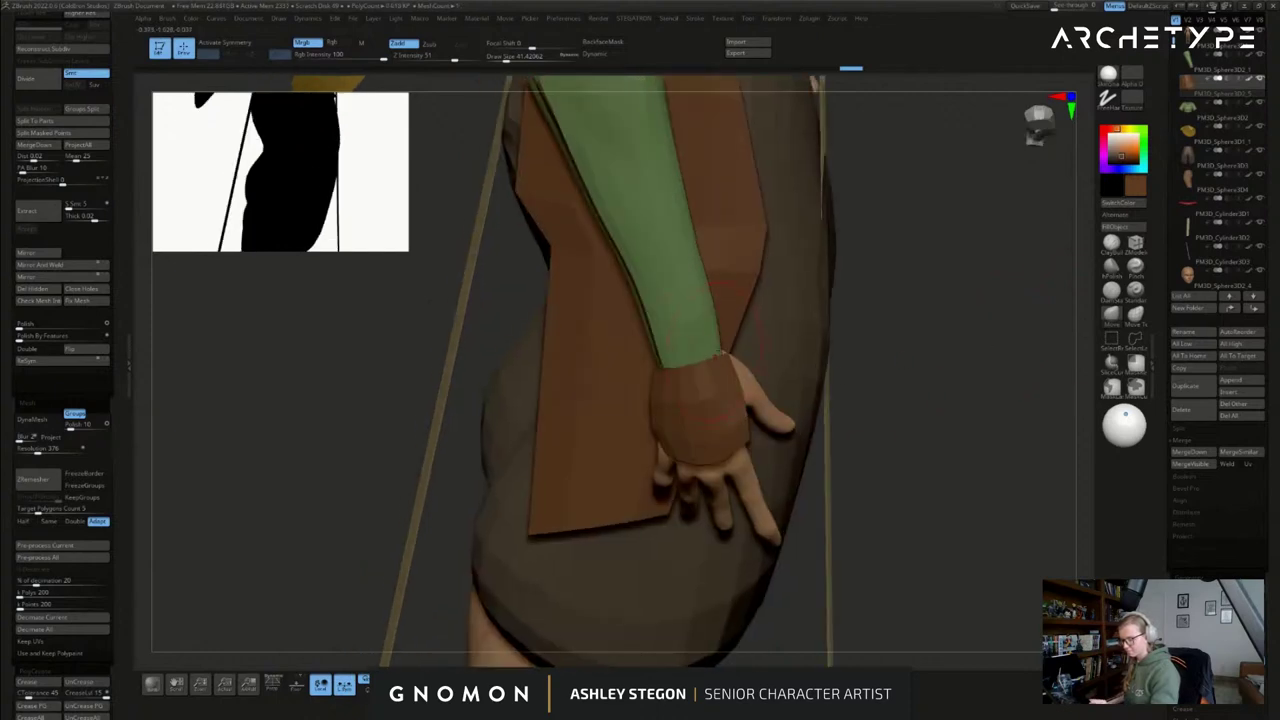
- Refine the brown hand plate's outline around the side of the hand with a resized Move brush
right_drag(742, 381, 651, 376)
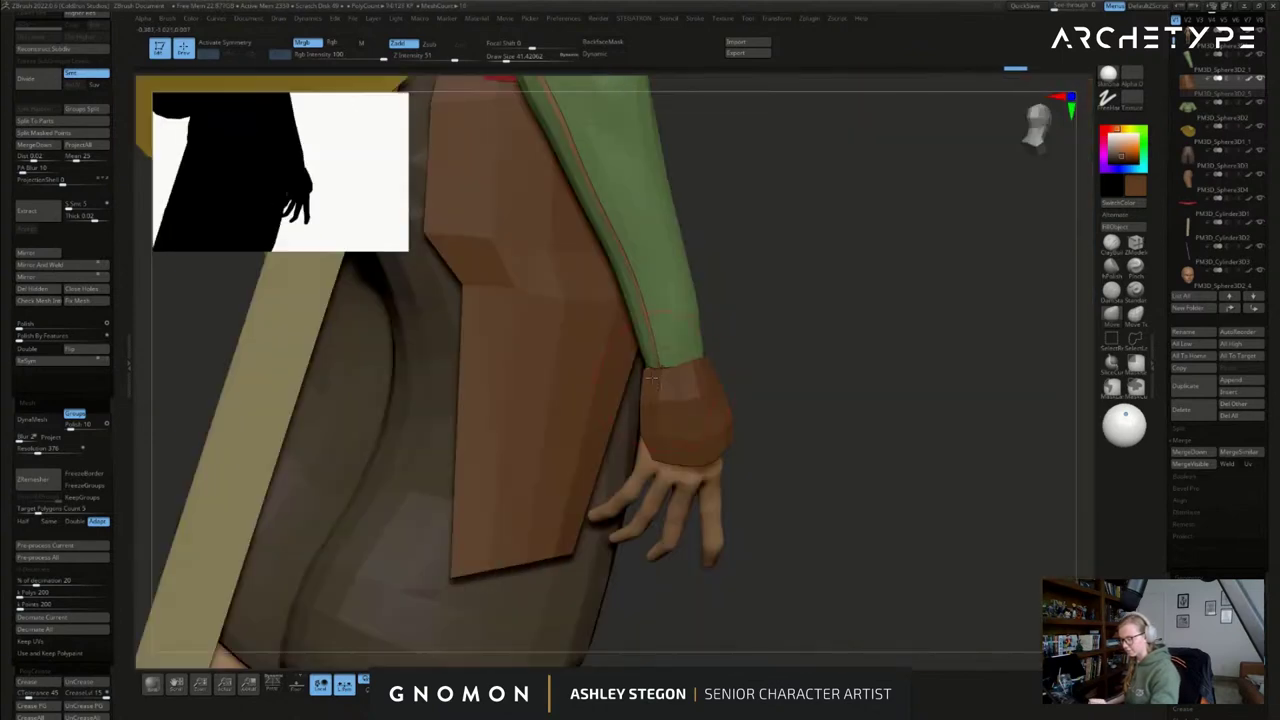
right_drag(645, 437, 684, 440)
key(s)
drag(736, 451, 726, 451)
mouse_move(726, 451)
right_down()
mouse_move(764, 352)
mouse_move(854, 380)
mouse_move(770, 450)
mouse_move(662, 492)
mouse_move(595, 497)
right_up()
- Examine the costumed figure from the front and at an angle to judge its overall proportions
key(s)
click(876, 424)
mouse_move(879, 423)
right_down()
mouse_move(846, 422)
mouse_move(863, 388)
right_up()
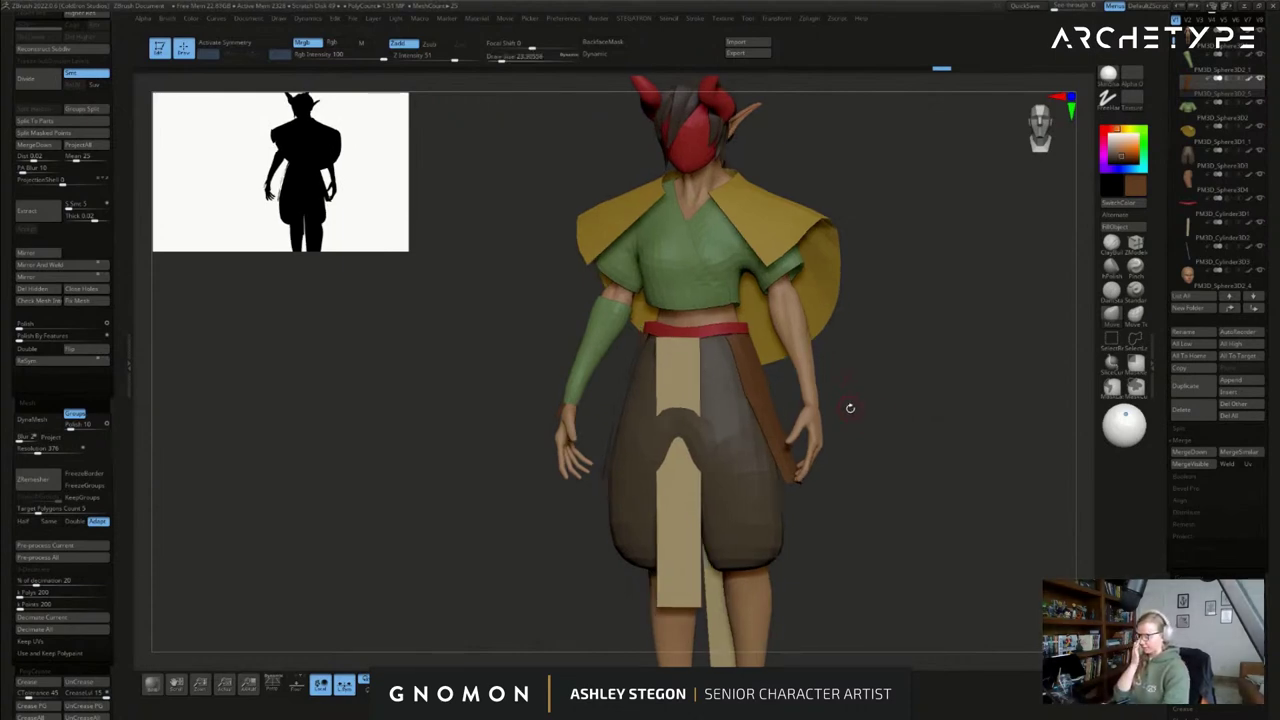
right_drag(852, 406, 860, 402)
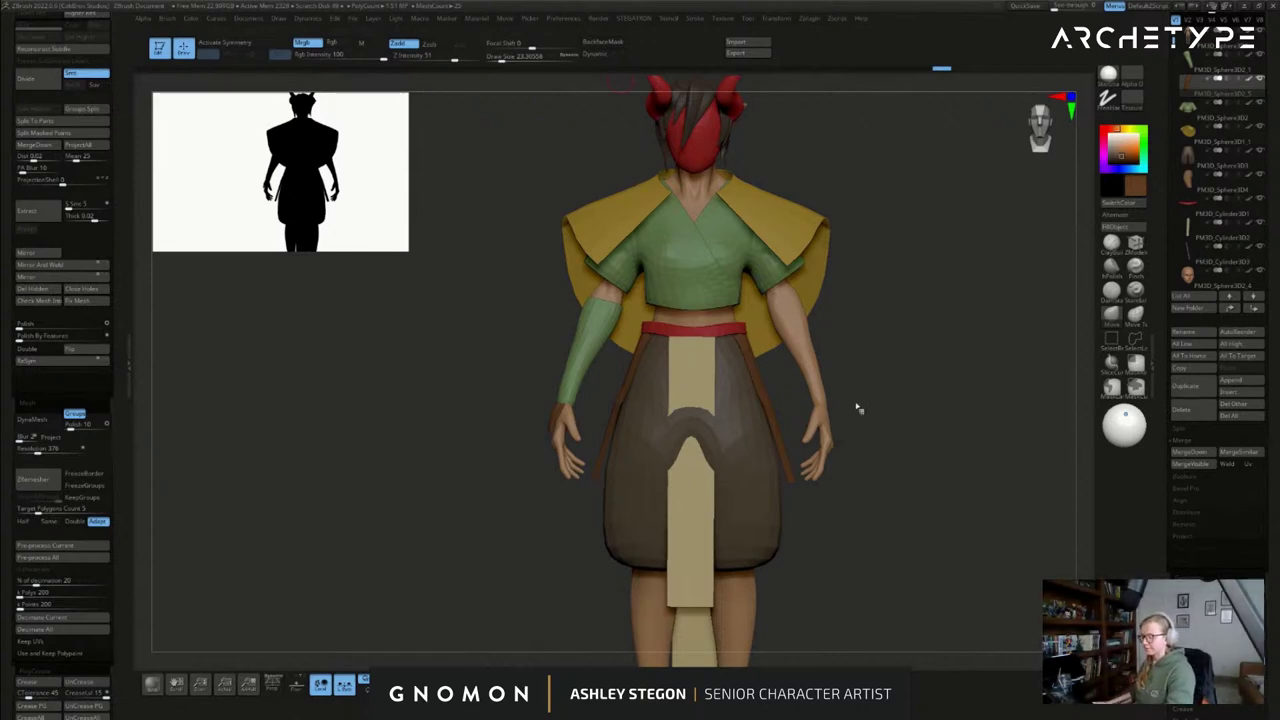
drag(884, 431, 808, 434)
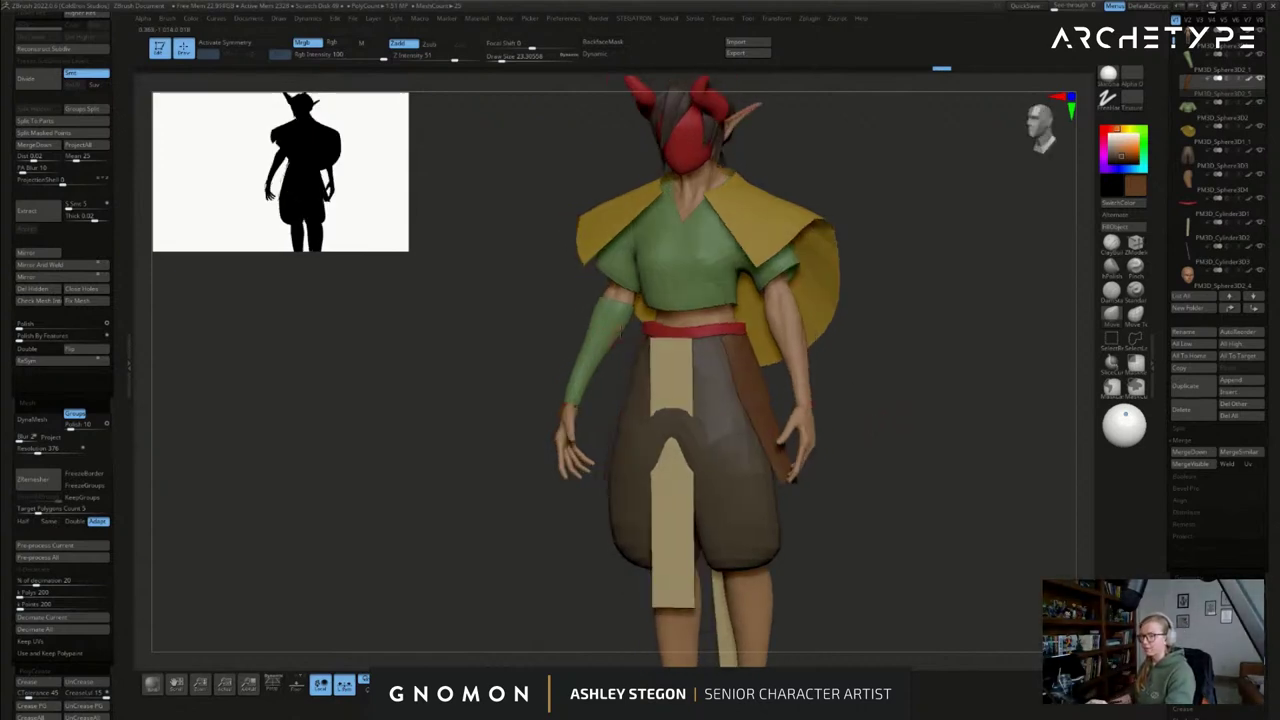
mouse_move(787, 385)
mouse_down()
mouse_move(818, 386)
mouse_move(810, 378)
mouse_up()
key(s)
click(838, 355)
- Duplicate the body mesh and show the copy alone at a lower subdivision level with its polygroups displayed
alt+click(806, 338)
alt+drag(852, 340, 808, 400)
key(shift+f)
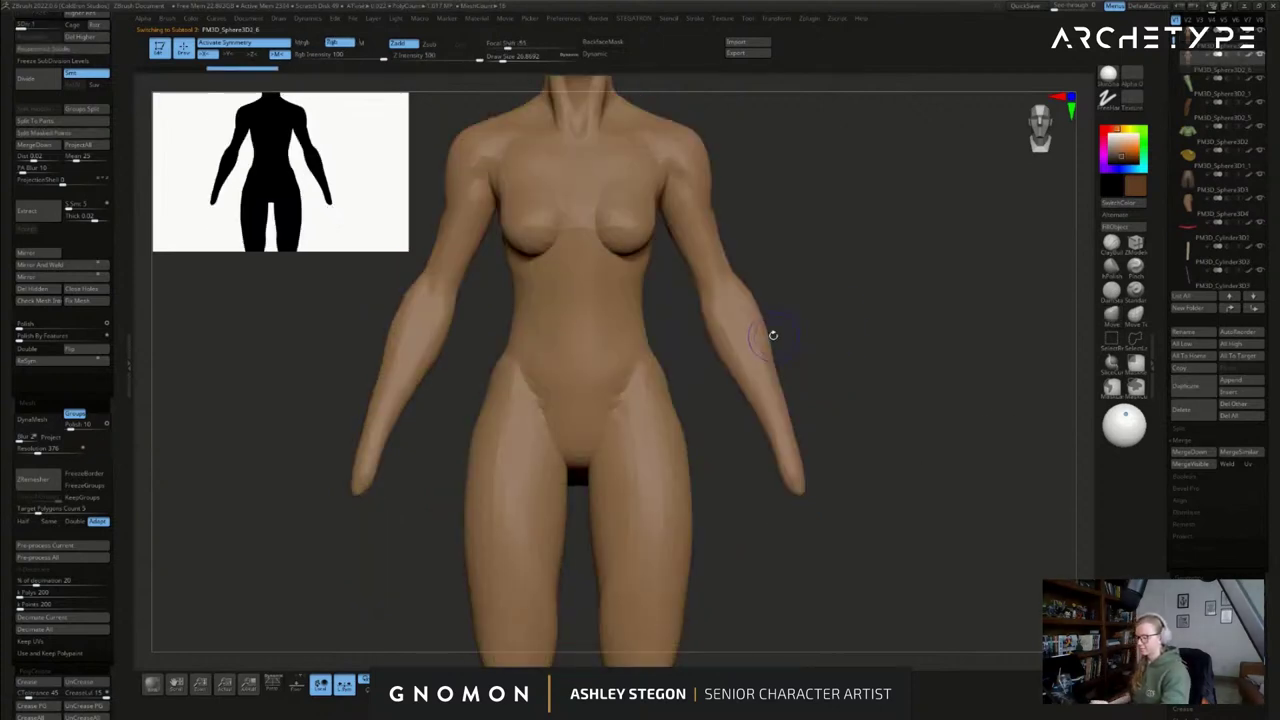
key(shift+f)
mouse_move(744, 330)
ctrl+right_down()
mouse_move(748, 345)
mouse_move(742, 330)
ctrl+right_up()
key(s)
key(x)
key(shift+d)
- Isolate two polygon loops just below the elbow of the unguarded forearm and delete the rest of the body copy
ctrl+shift+click(741, 323)
ctrl+shift+click(757, 352)
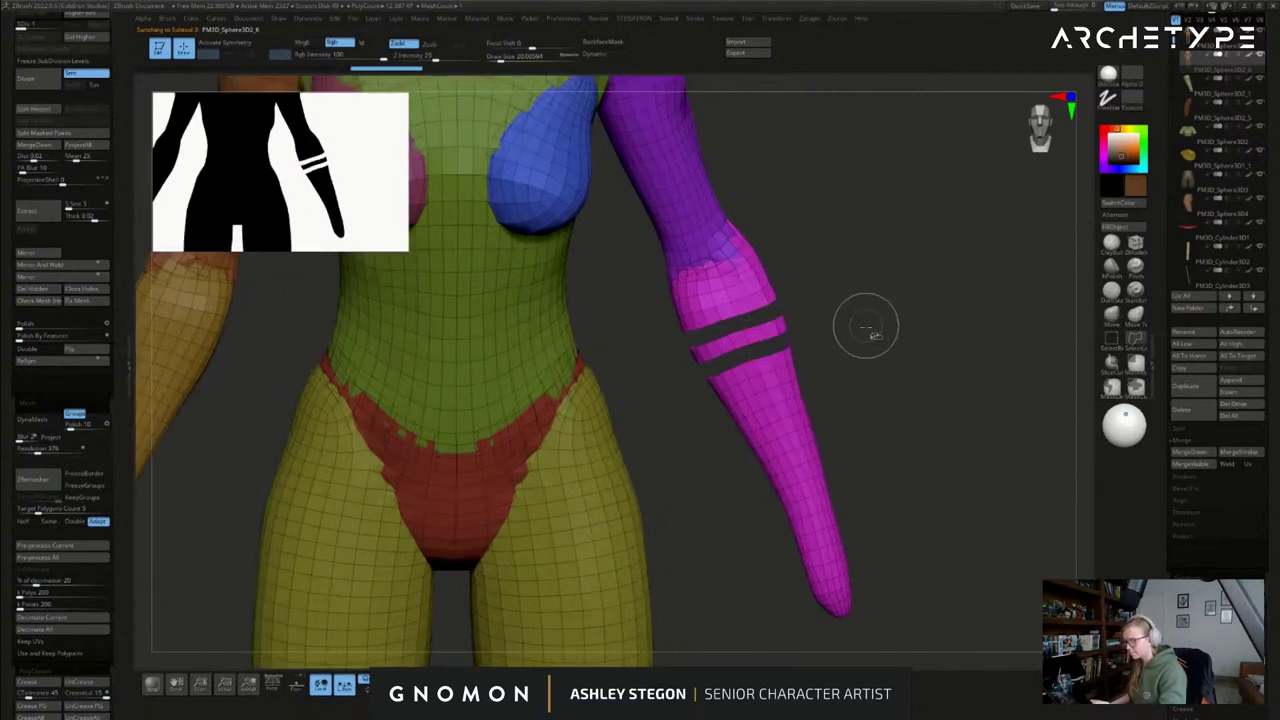
ctrl+shift+drag(922, 423, 850, 434)
click(82, 38)
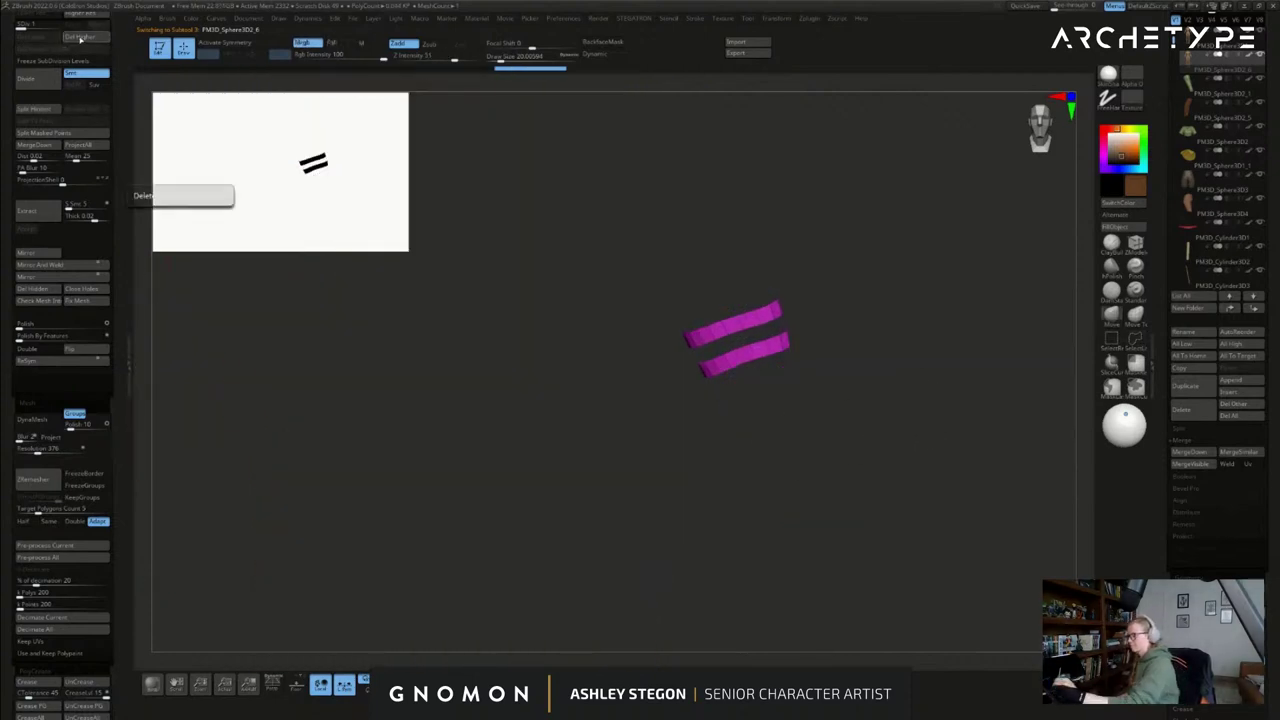
click(40, 288)
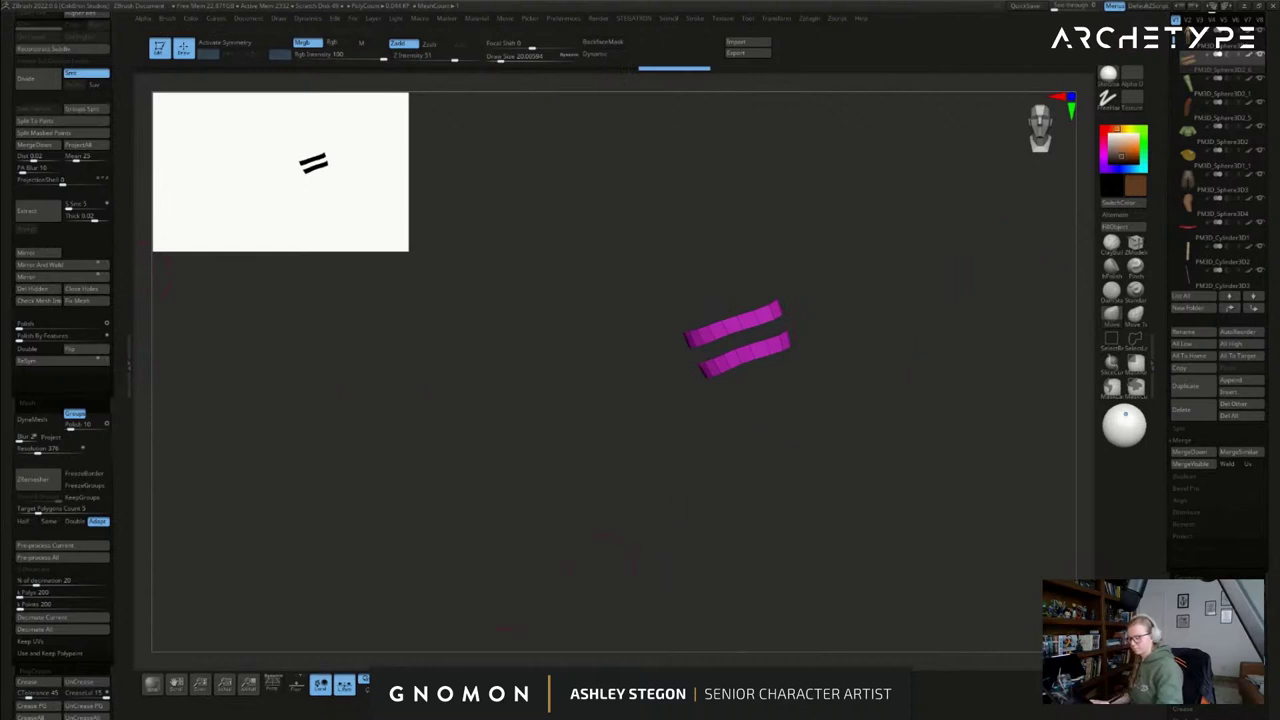
- Show the whole costume again and thicken the two forearm bands with ZModeler
click(494, 678)
click(1135, 245)
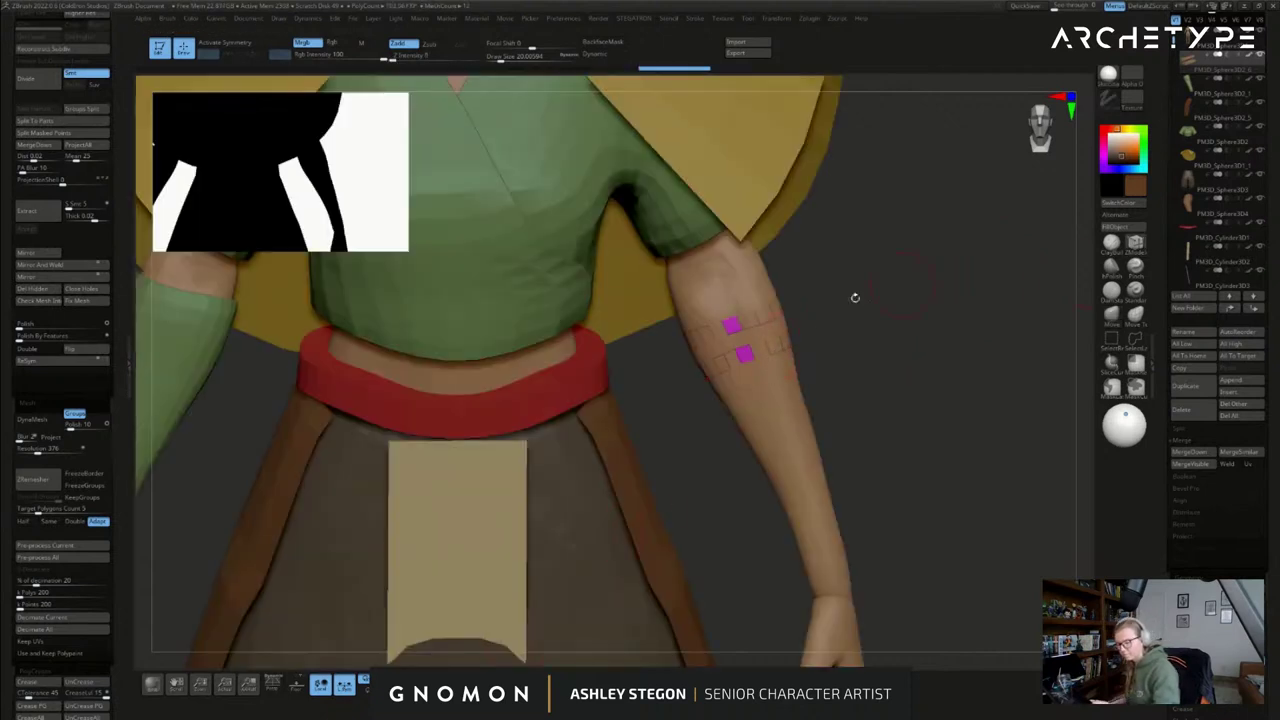
right_drag(777, 342, 783, 342)
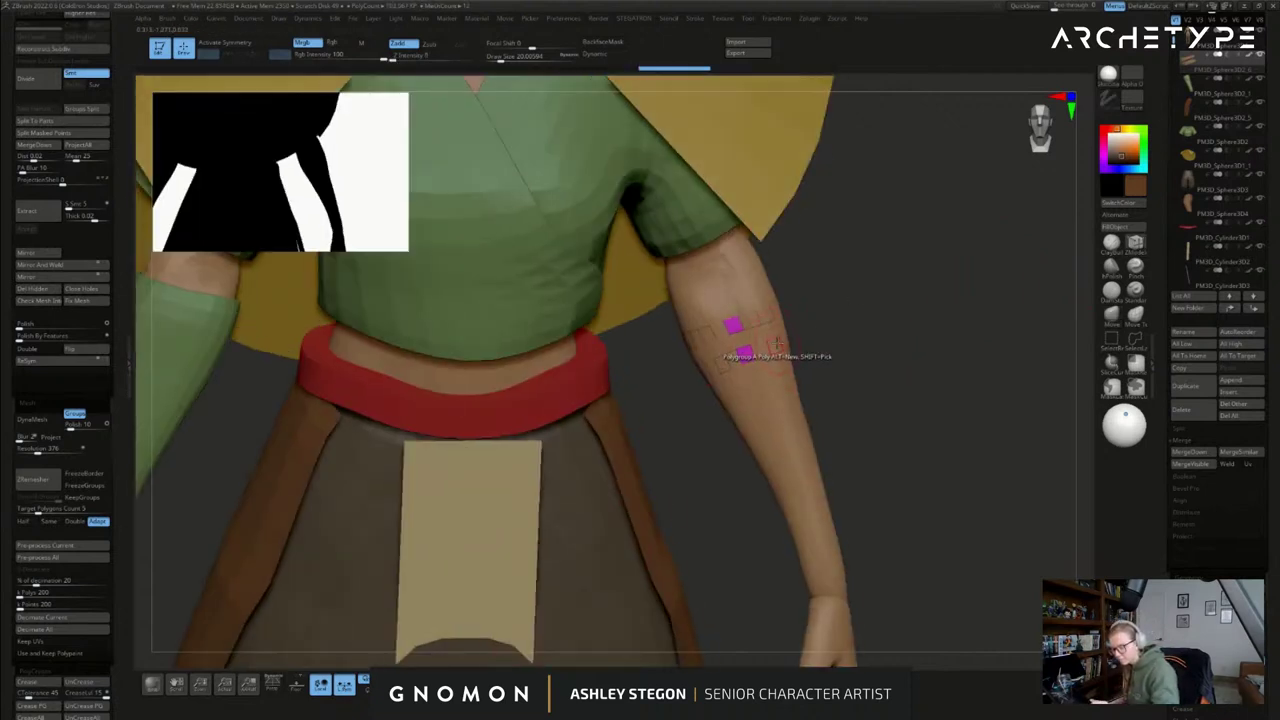
key(space)
click(674, 381)
click(862, 447)
drag(777, 340, 901, 431)
key(f)
key(shift+f)
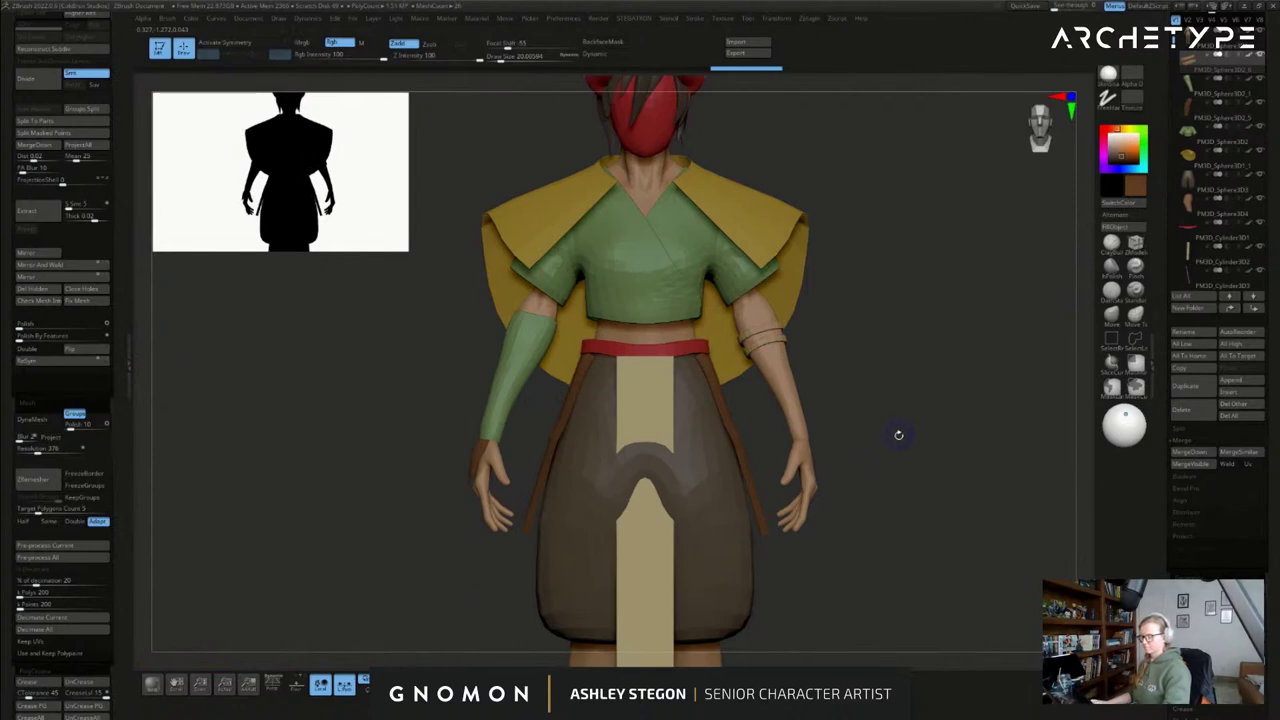
- Fill the two forearm bands with a dark grayish brown
mouse_move(886, 489)
alt+mouse_down()
mouse_move(875, 456)
mouse_move(899, 462)
mouse_move(897, 489)
mouse_move(903, 417)
mouse_move(948, 419)
mouse_move(923, 386)
alt+mouse_up()
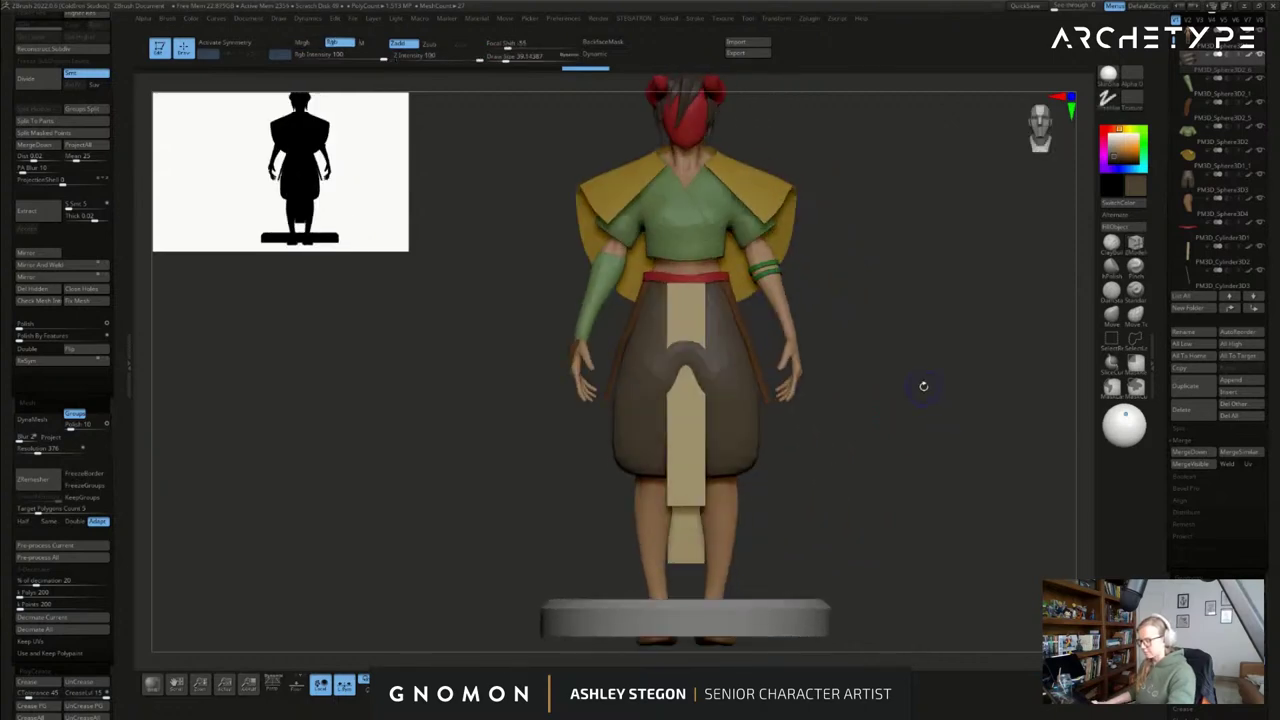
key(s)
click(883, 437)
alt+drag(886, 306, 889, 489)
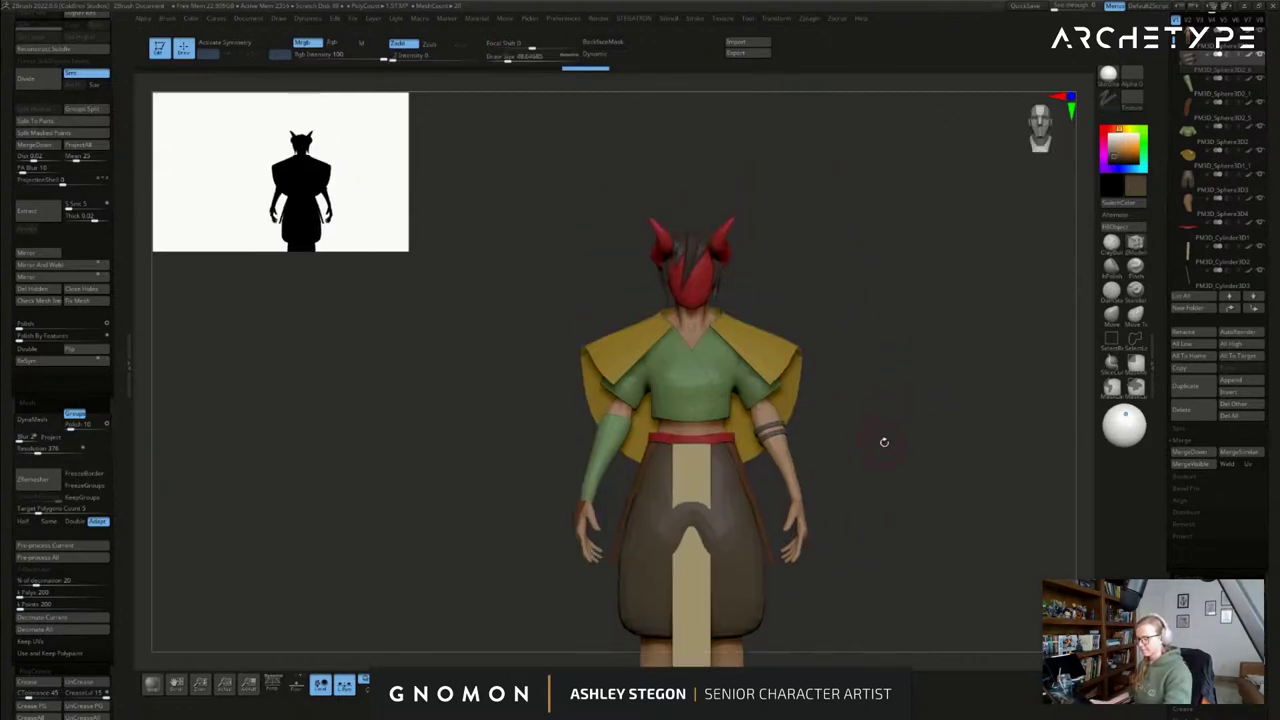
mouse_move(873, 389)
alt+mouse_down()
mouse_move(875, 298)
mouse_move(869, 387)
mouse_move(902, 425)
mouse_move(912, 324)
alt+mouse_up()
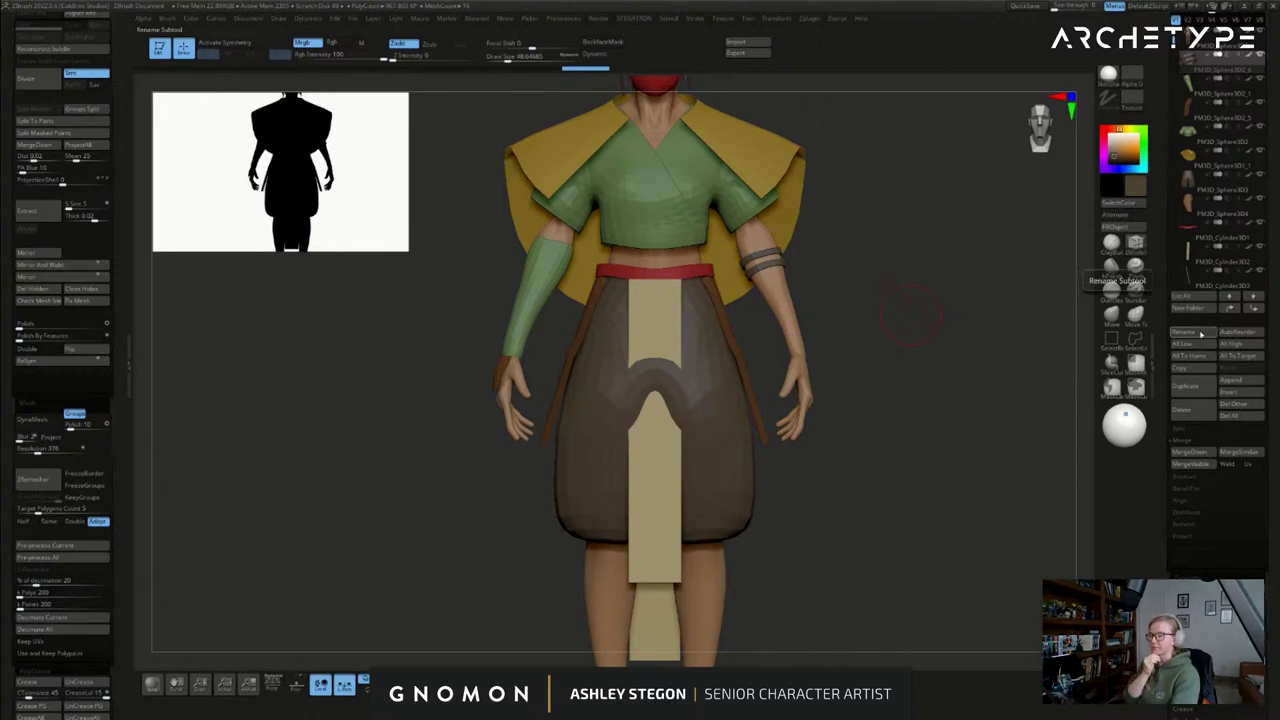
- Insert a ZSphere as a new subtool and scale it down in front of the pants
click(1238, 394)
click(946, 472)
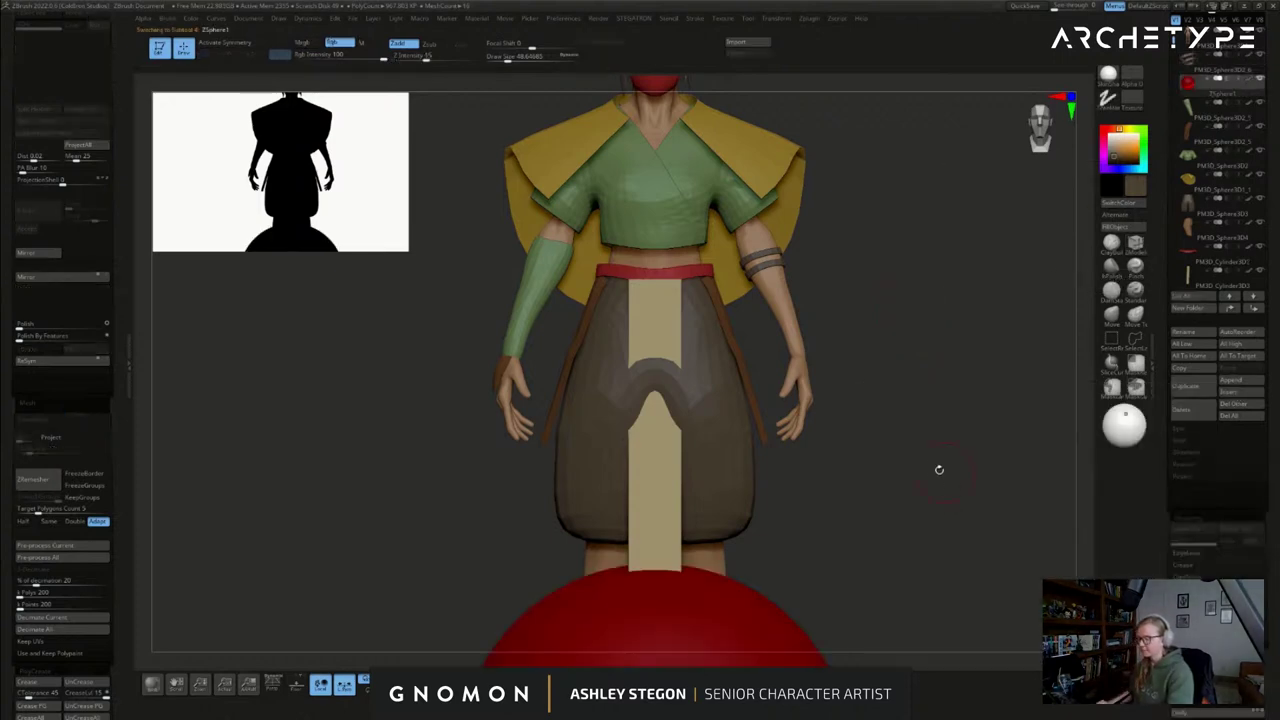
alt+drag(782, 575, 796, 372)
mouse_move(796, 372)
mouse_down()
mouse_move(733, 478)
mouse_move(732, 168)
mouse_up()
key(w)
mouse_move(780, 425)
alt+mouse_down()
mouse_move(777, 299)
mouse_move(789, 431)
alt+mouse_up()
ctrl+right_drag(789, 431, 778, 406)
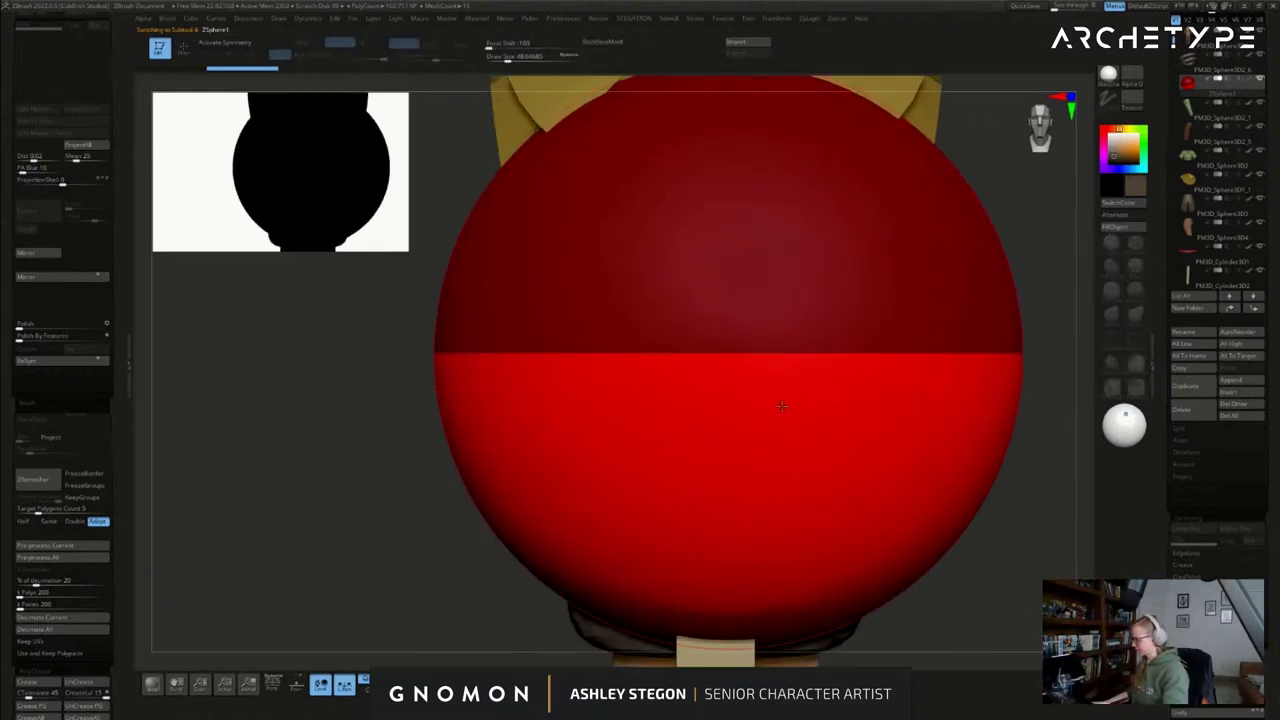
key(e)
drag(714, 276, 696, 206)
right_drag(822, 318, 747, 311)
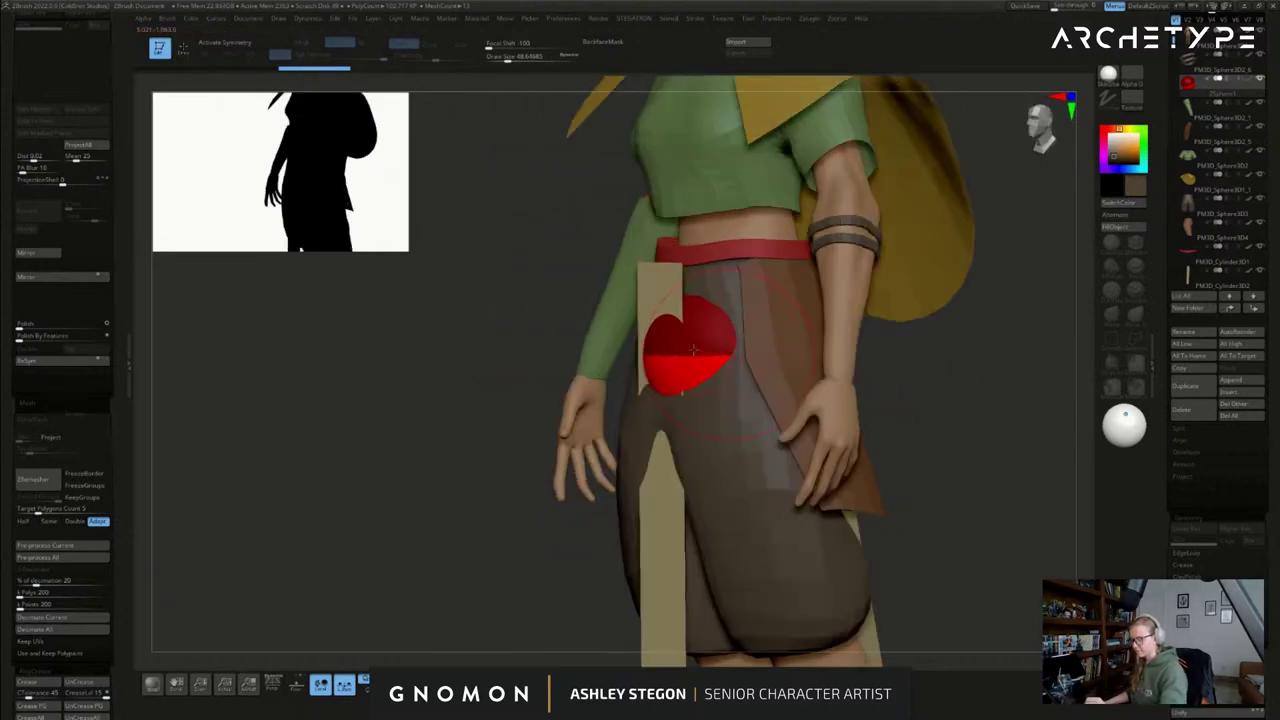
- Move the ZSphere to the front hip below the red belt on the guarded arm's side and shrink it further
key(w)
drag(693, 349, 615, 267)
right_drag(615, 267, 675, 273)
drag(673, 274, 605, 188)
key(e)
key(e)
drag(669, 279, 667, 265)
drag(676, 313, 660, 301)
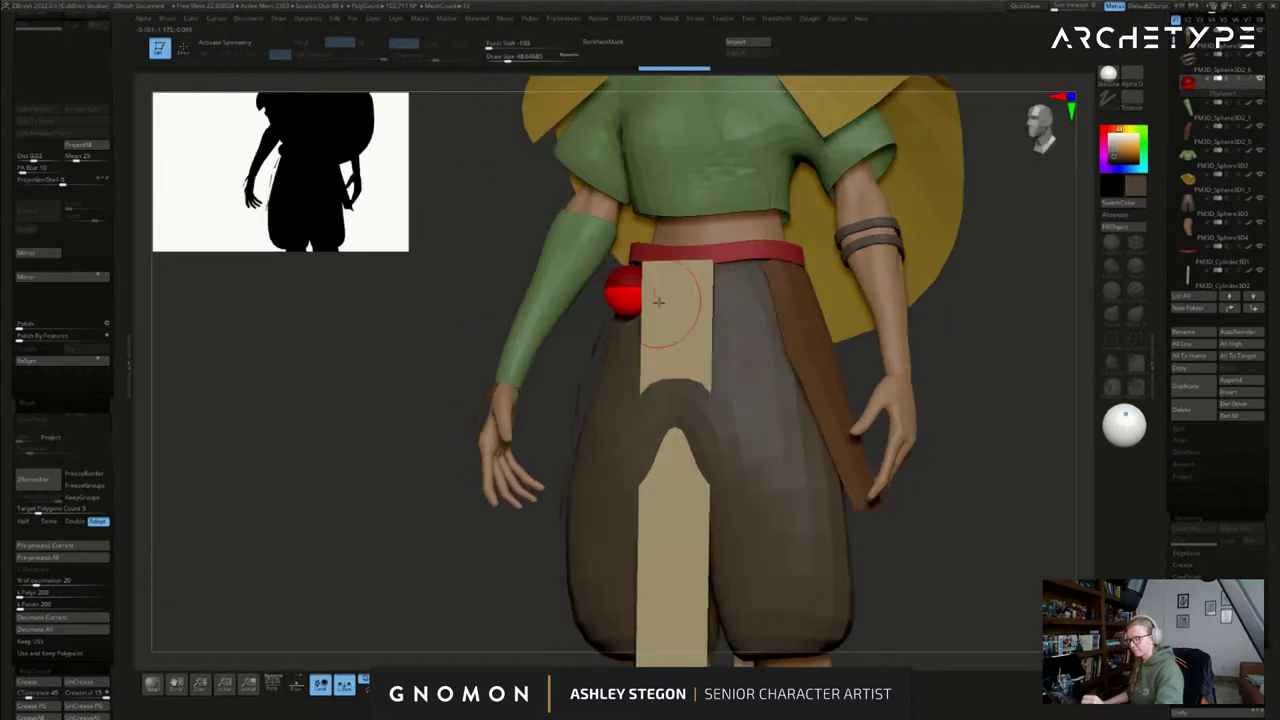
key(q)
key(w)
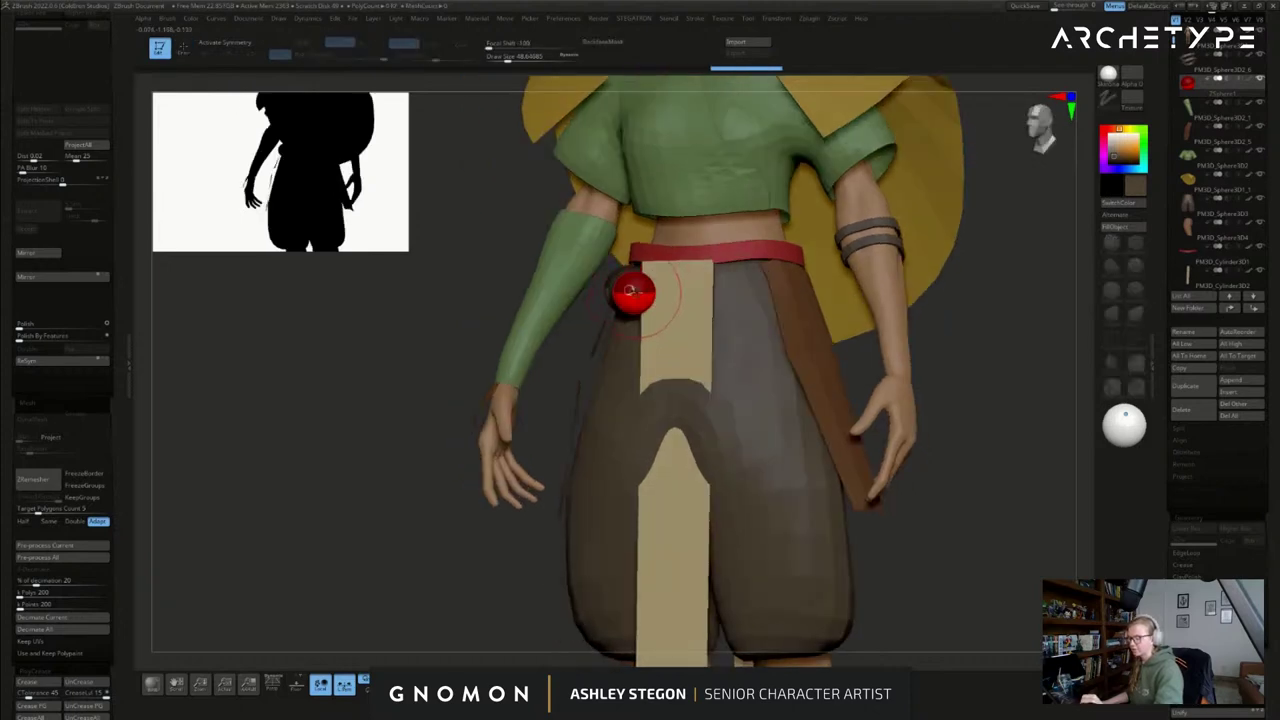
- Extend a second ZSphere from the first across the front to the opposite hip and isolate the chain
drag(738, 376, 634, 289)
right_drag(634, 292, 704, 324)
key(s)
drag(705, 324, 699, 324)
mouse_move(641, 292)
mouse_down()
mouse_move(787, 354)
mouse_move(804, 402)
mouse_up()
right_drag(804, 403, 430, 540)
click(574, 685)
drag(616, 418, 611, 419)
key(q)
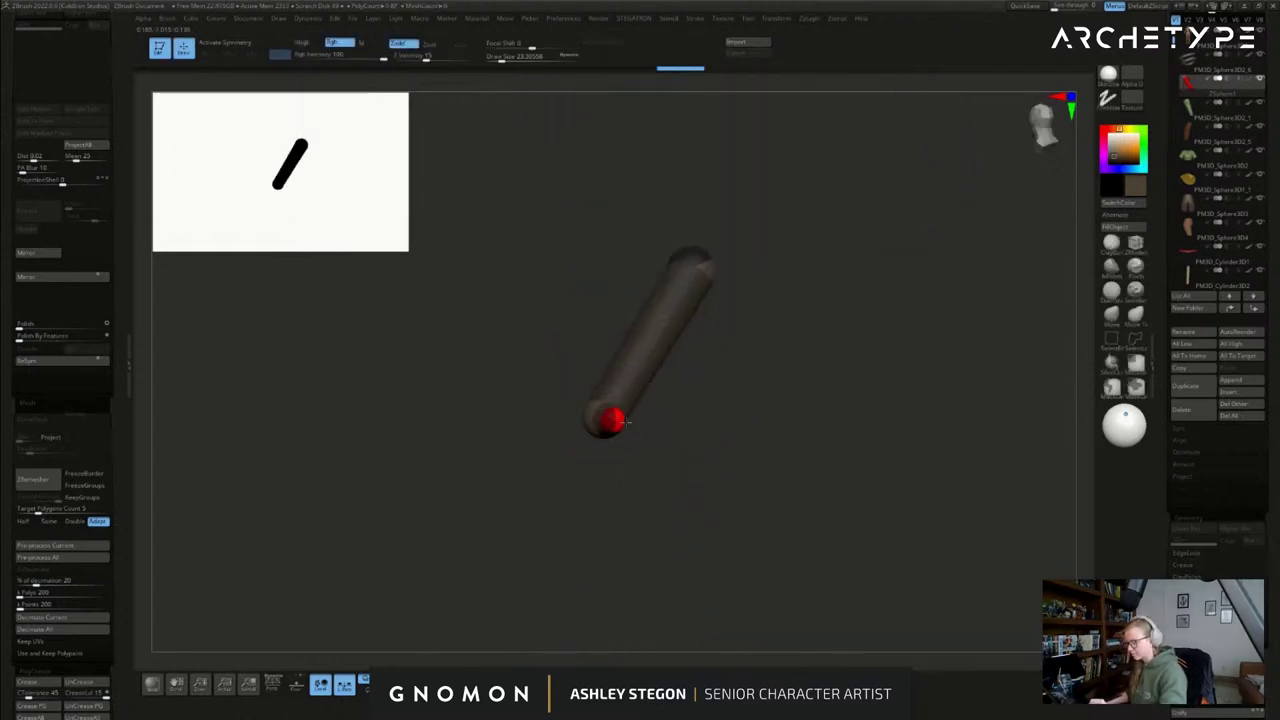
- Add a third ZSphere to the chain's end and move it around to the back hip on the banded arm's side
right_drag(641, 423, 697, 426)
key(w)
key(q)
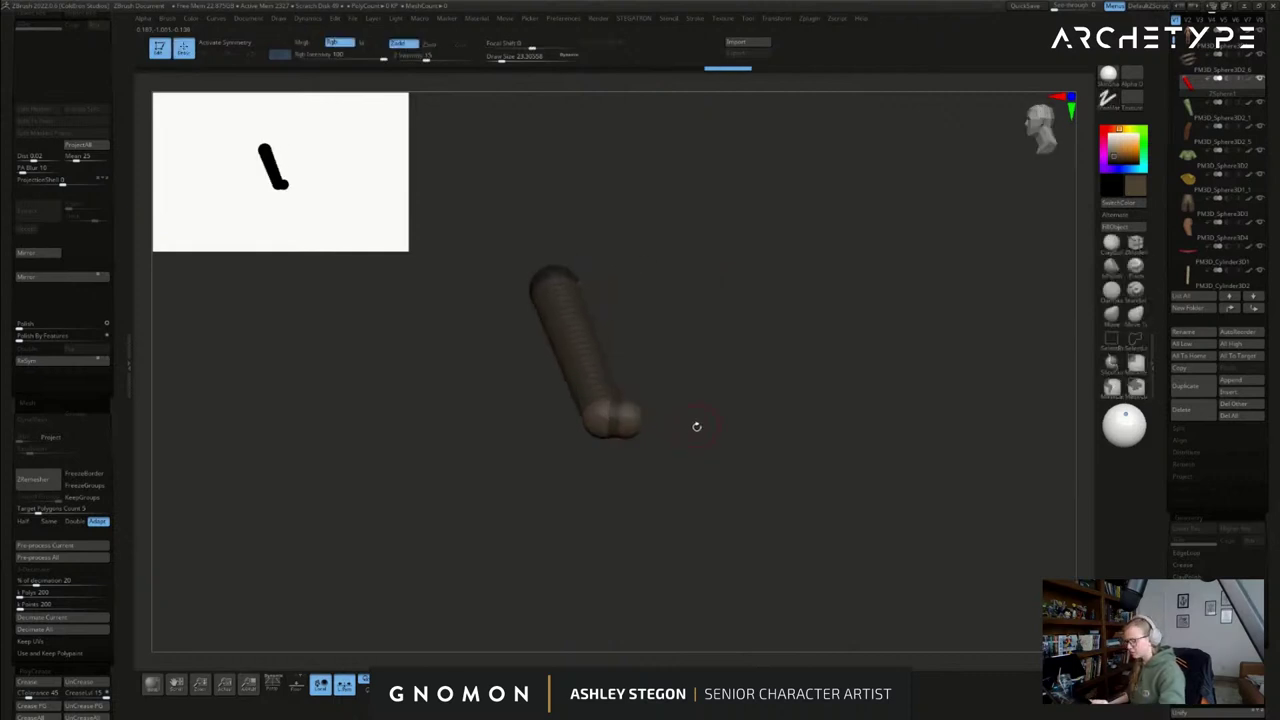
key(w)
key(s)
mouse_move(695, 431)
mouse_down()
mouse_move(711, 399)
mouse_move(771, 386)
mouse_up()
click(540, 684)
right_drag(812, 470, 722, 450)
drag(720, 412, 733, 393)
mouse_move(733, 393)
right_down()
mouse_move(746, 388)
mouse_move(724, 396)
right_up()
drag(705, 409, 690, 404)
alt+right_drag(825, 472, 717, 498)
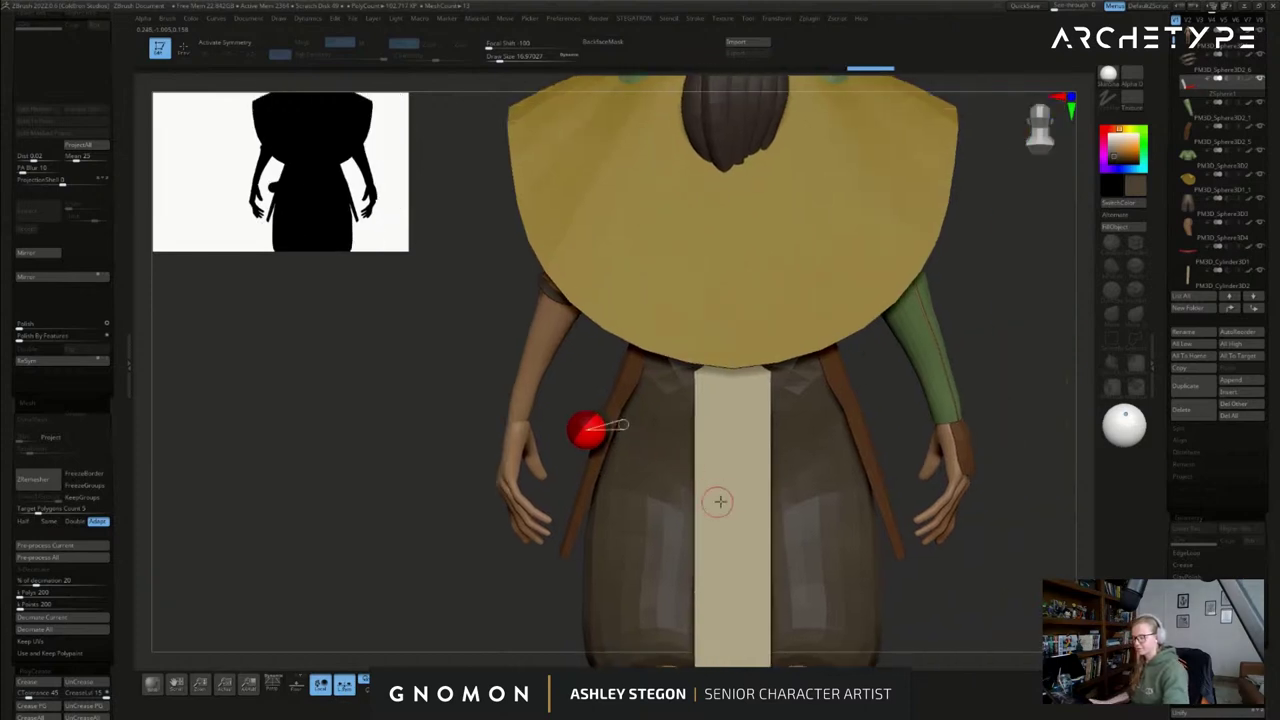
- Extend a fourth ZSphere across the back to the hip on the guarded arm's side
key(a)
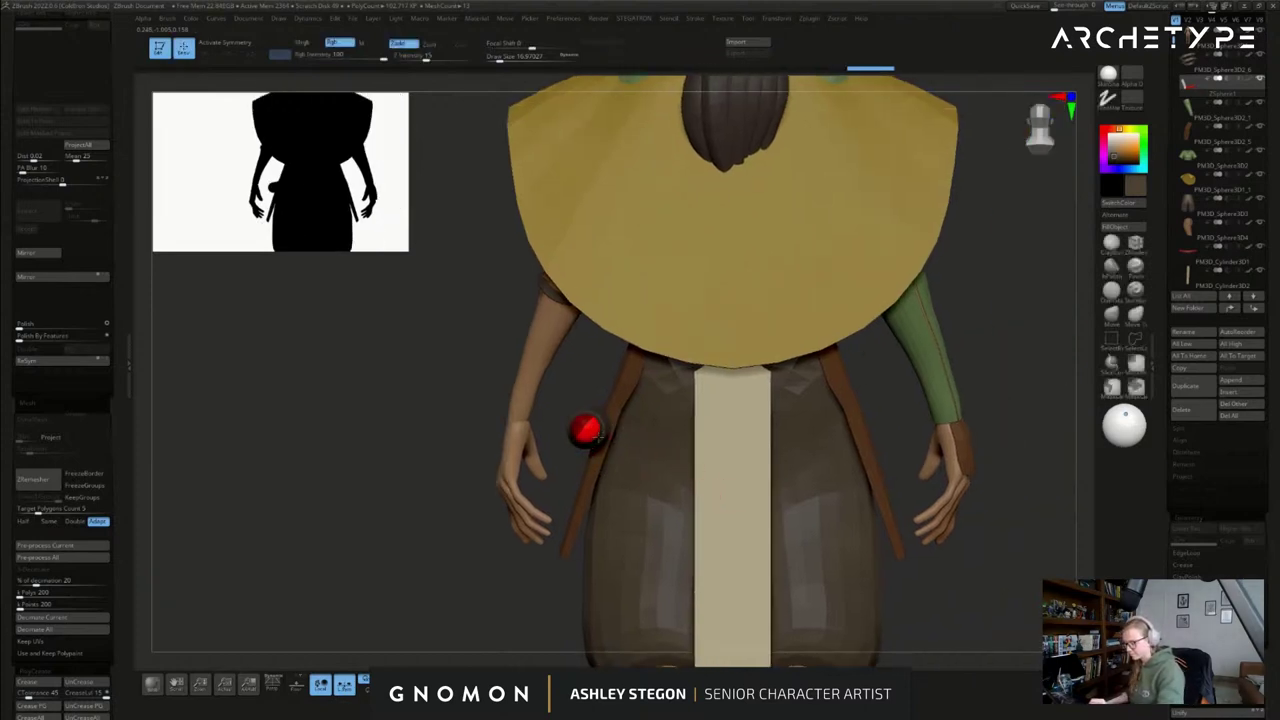
mouse_move(586, 430)
mouse_down()
mouse_move(872, 338)
mouse_move(853, 343)
mouse_up()
right_drag(853, 343, 790, 397)
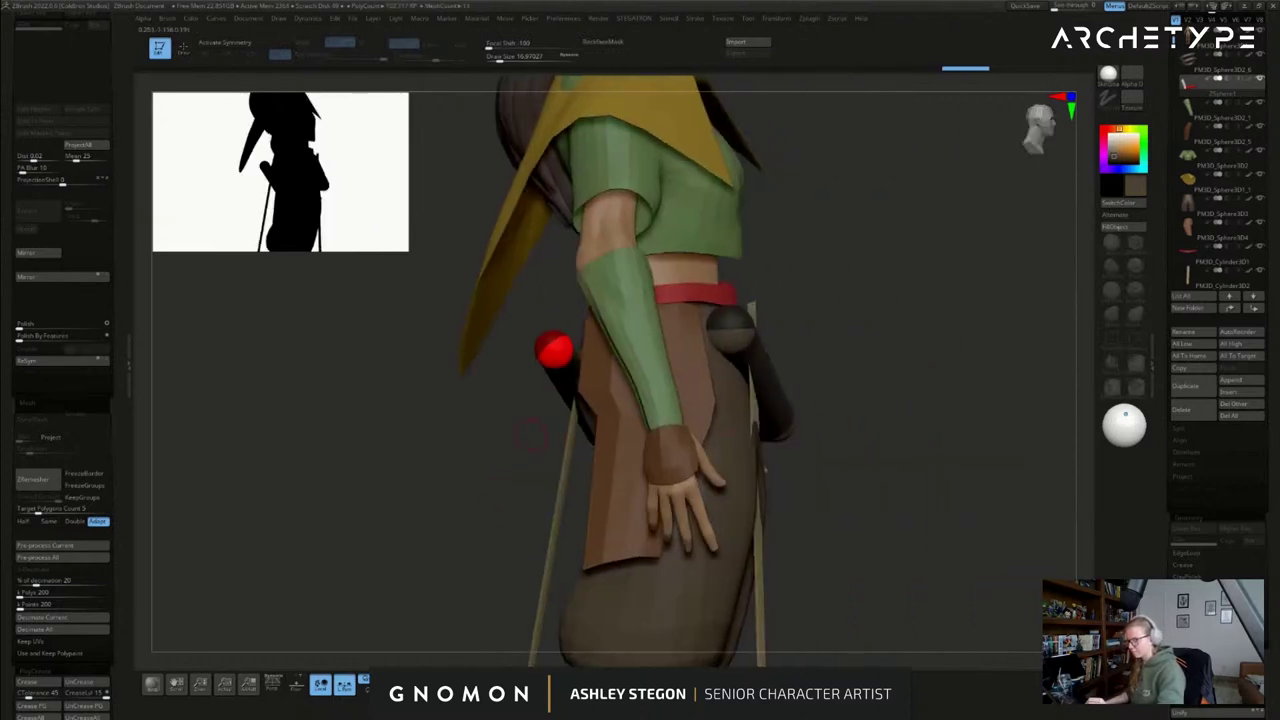
- Extend the ZSphere chain forward around the guarded side's hip until its end sits near the starting sphere
key(q)
key(w)
drag(578, 357, 713, 328)
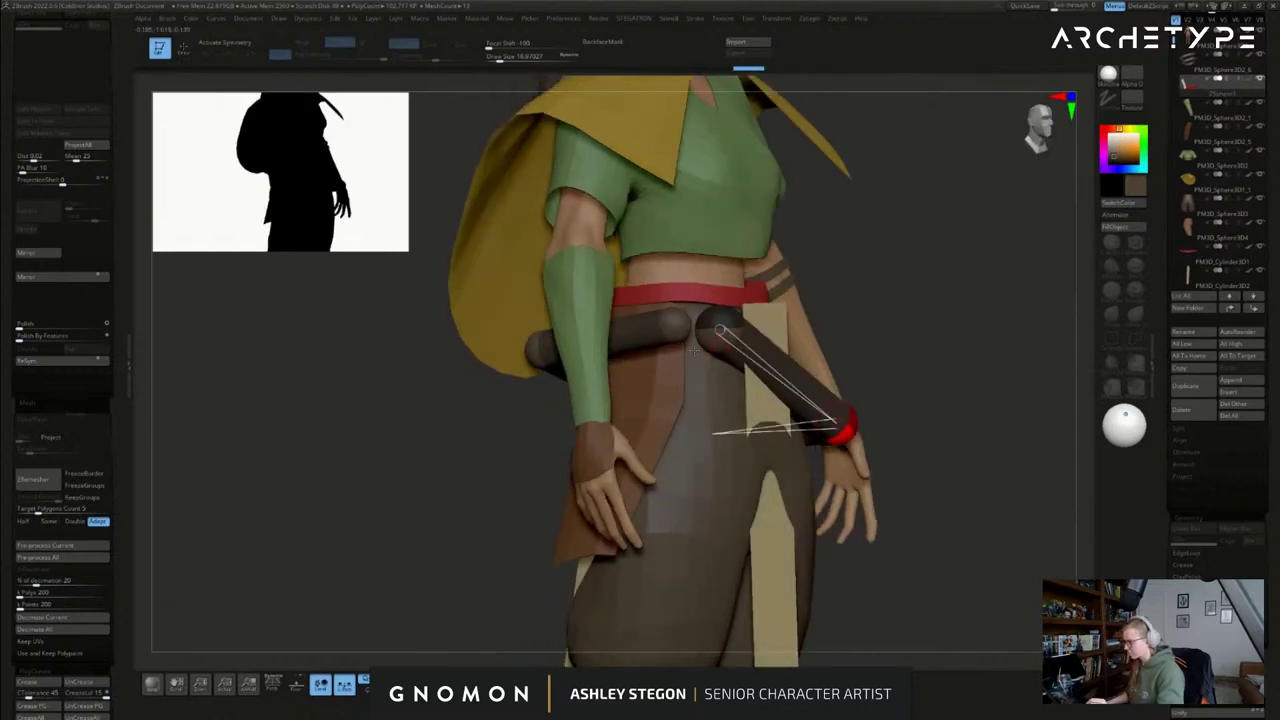
click(678, 330)
drag(699, 383, 704, 398)
drag(945, 440, 586, 650)
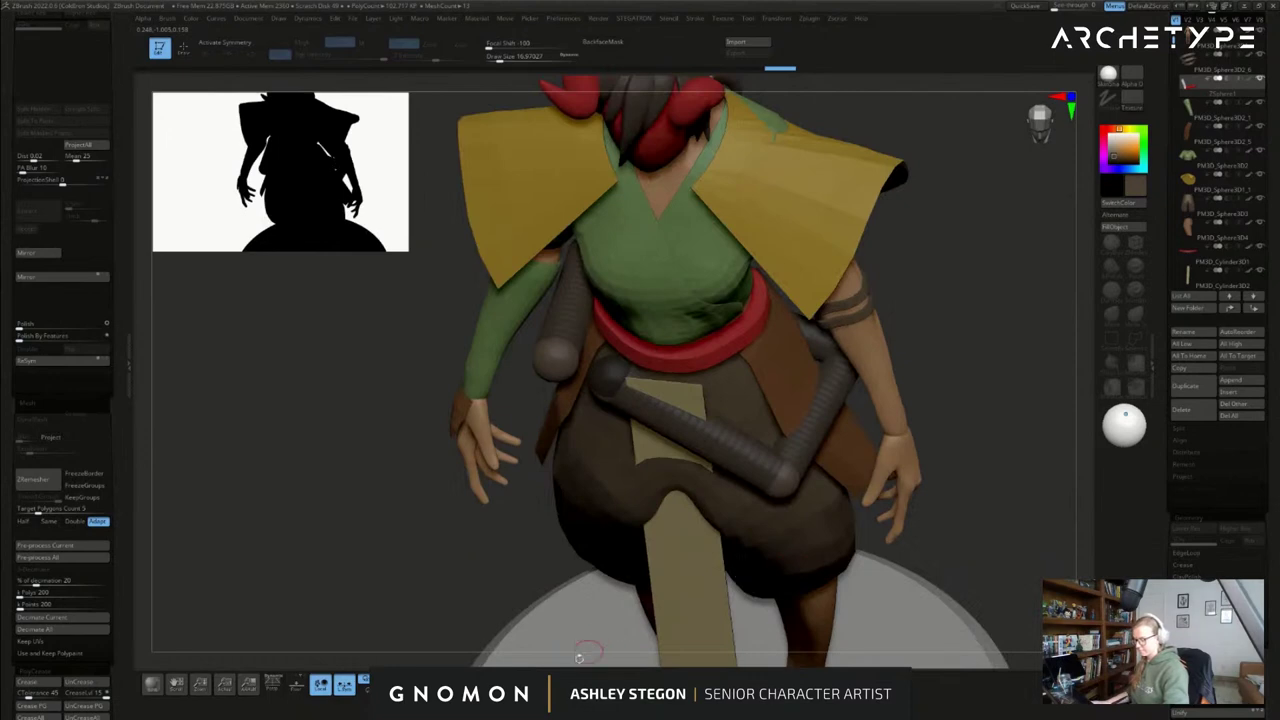
- Isolate the chain and insert six intermediate ZSpheres: two each on the front and back segments, one on each side
click(577, 684)
mouse_move(662, 638)
mouse_down()
mouse_move(731, 603)
mouse_move(859, 474)
mouse_up()
key(q)
click(810, 409)
click(744, 309)
click(655, 303)
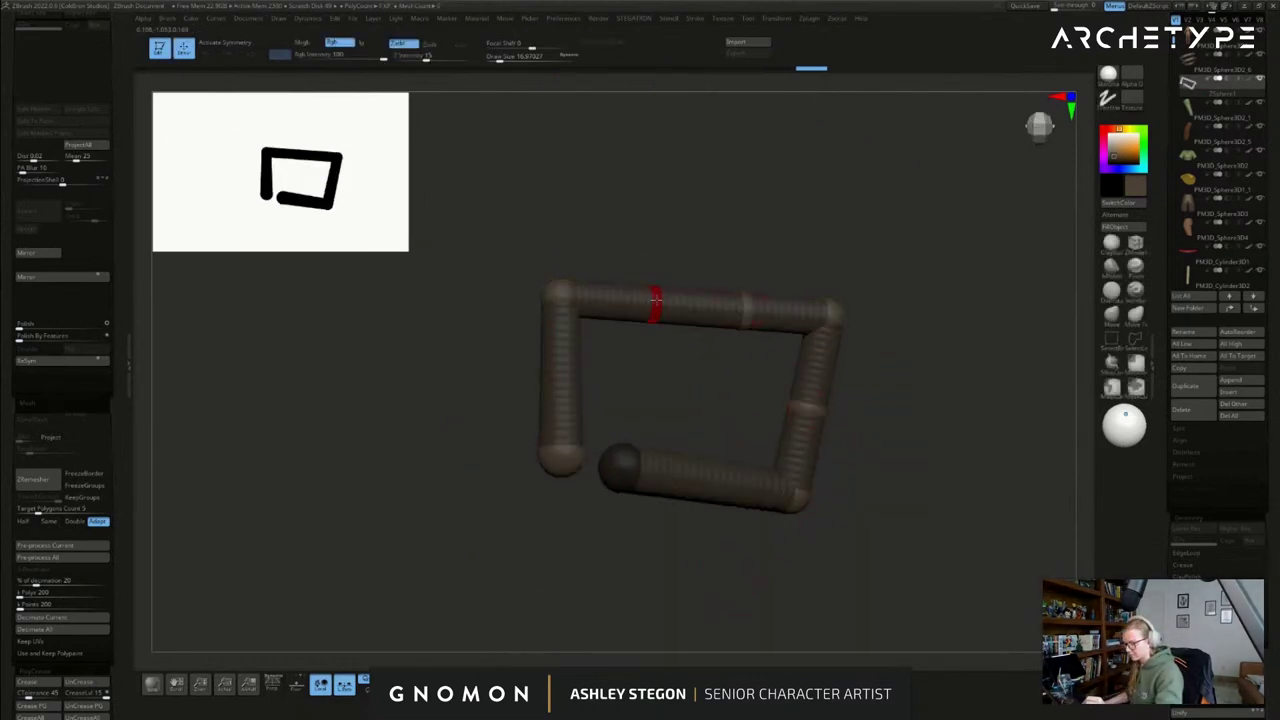
click(560, 375)
click(686, 477)
click(732, 481)
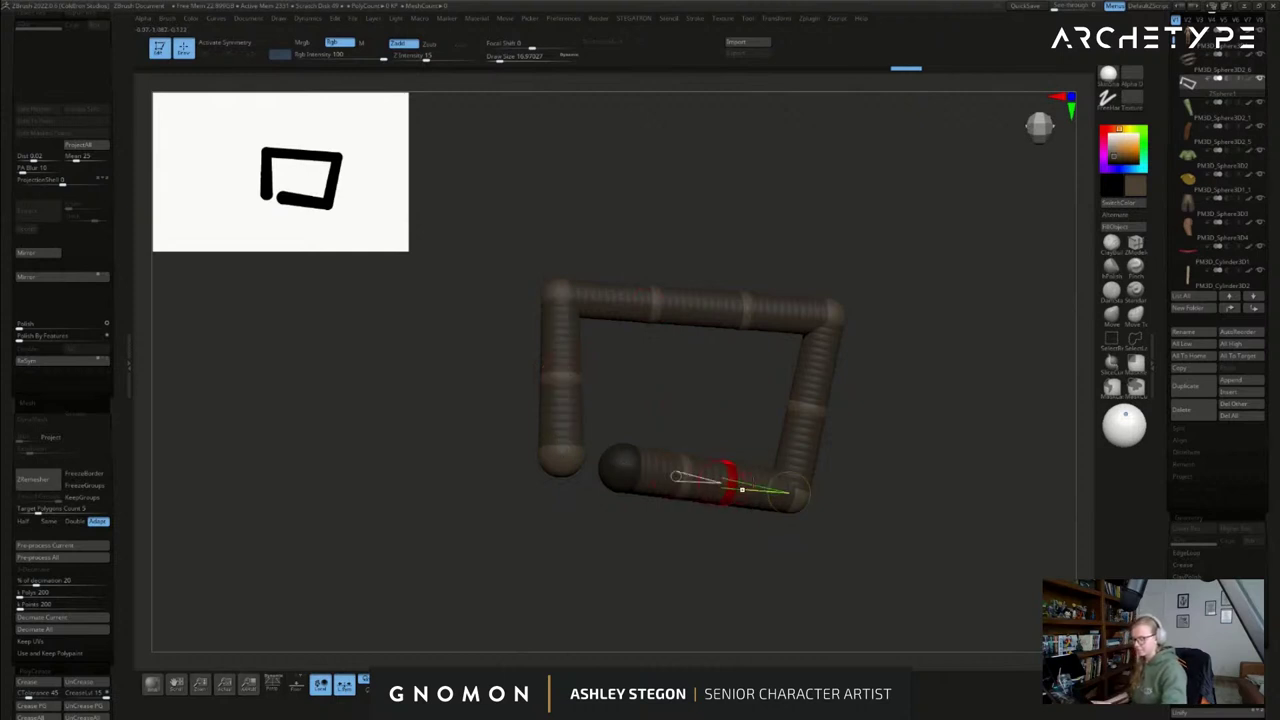
- Move the chain's joints to round the boxy loop into an oval, undoing the last unwanted moves
key(w)
drag(800, 413, 823, 410)
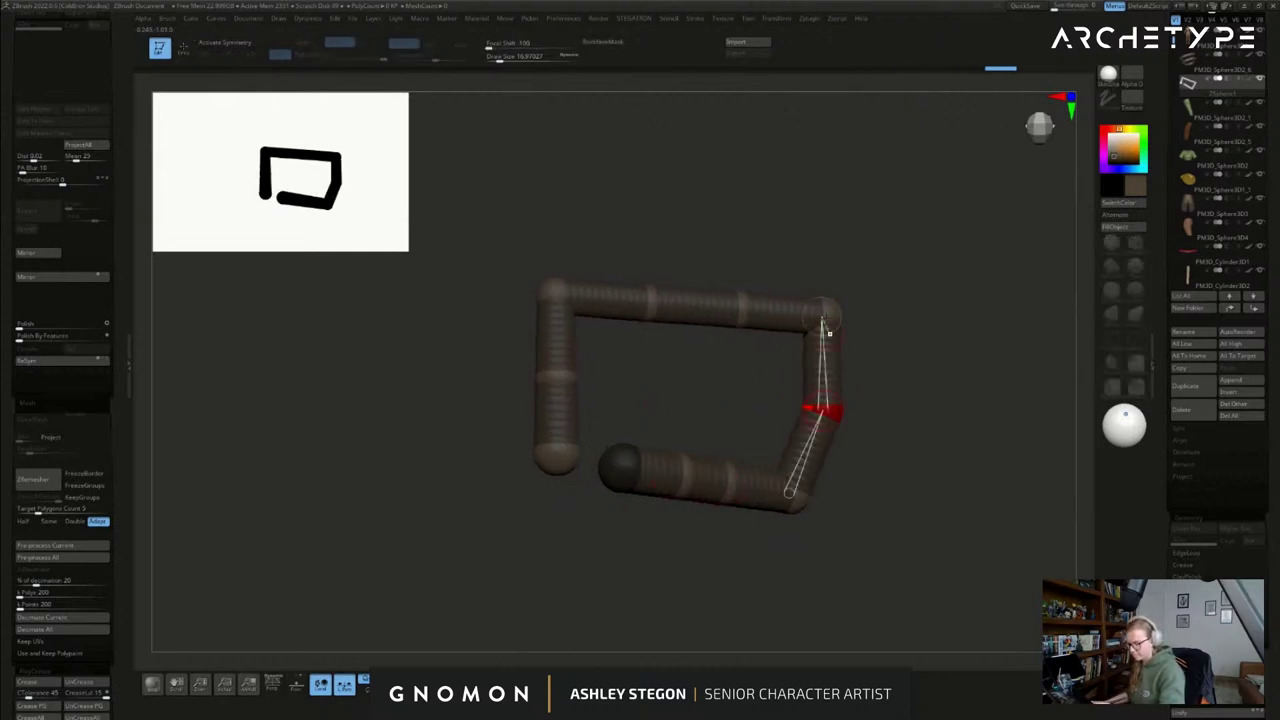
drag(829, 322, 817, 328)
drag(745, 310, 745, 305)
drag(652, 299, 654, 293)
drag(558, 289, 571, 306)
drag(556, 372, 558, 370)
drag(558, 445, 572, 449)
drag(677, 478, 789, 486)
key(ctrl+z)
key(ctrl+z)
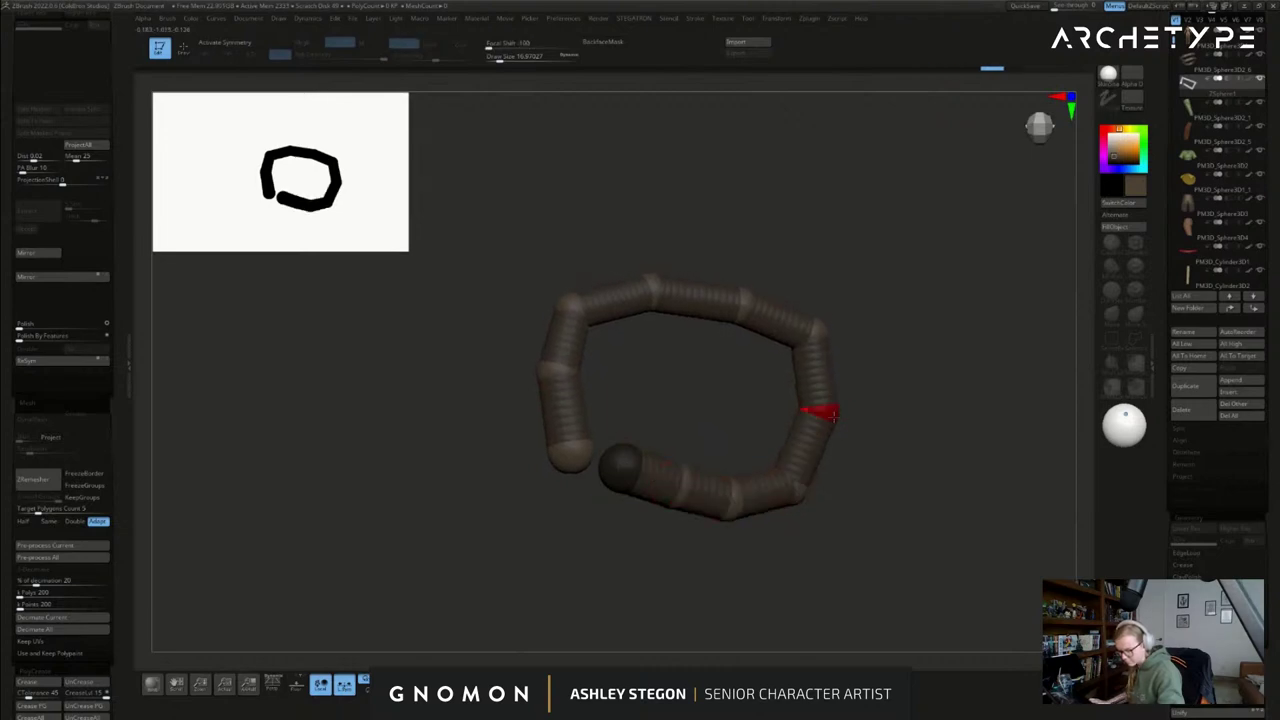
- Show the full character again and move the chain's joints at the guarded arm's hip and upper back to follow the body
click(566, 684)
right_drag(763, 563, 700, 375)
alt+right_drag(624, 352, 655, 350)
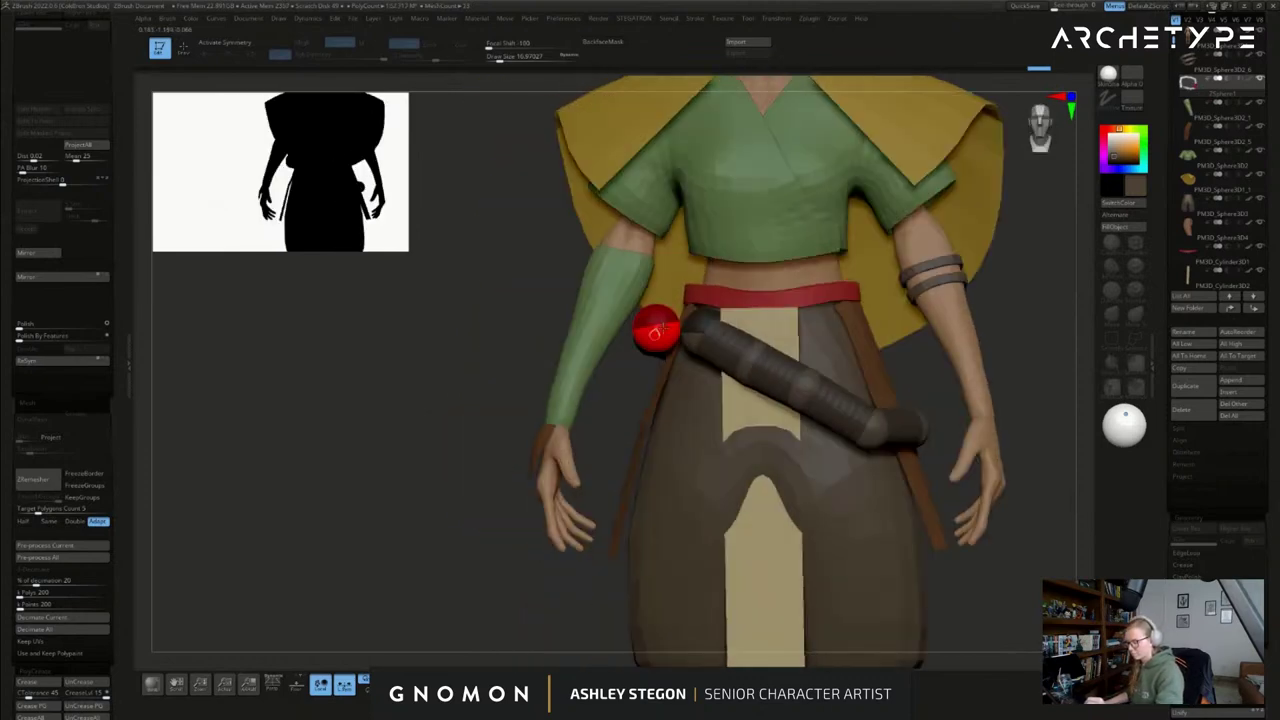
drag(663, 330, 685, 328)
right_drag(685, 328, 765, 320)
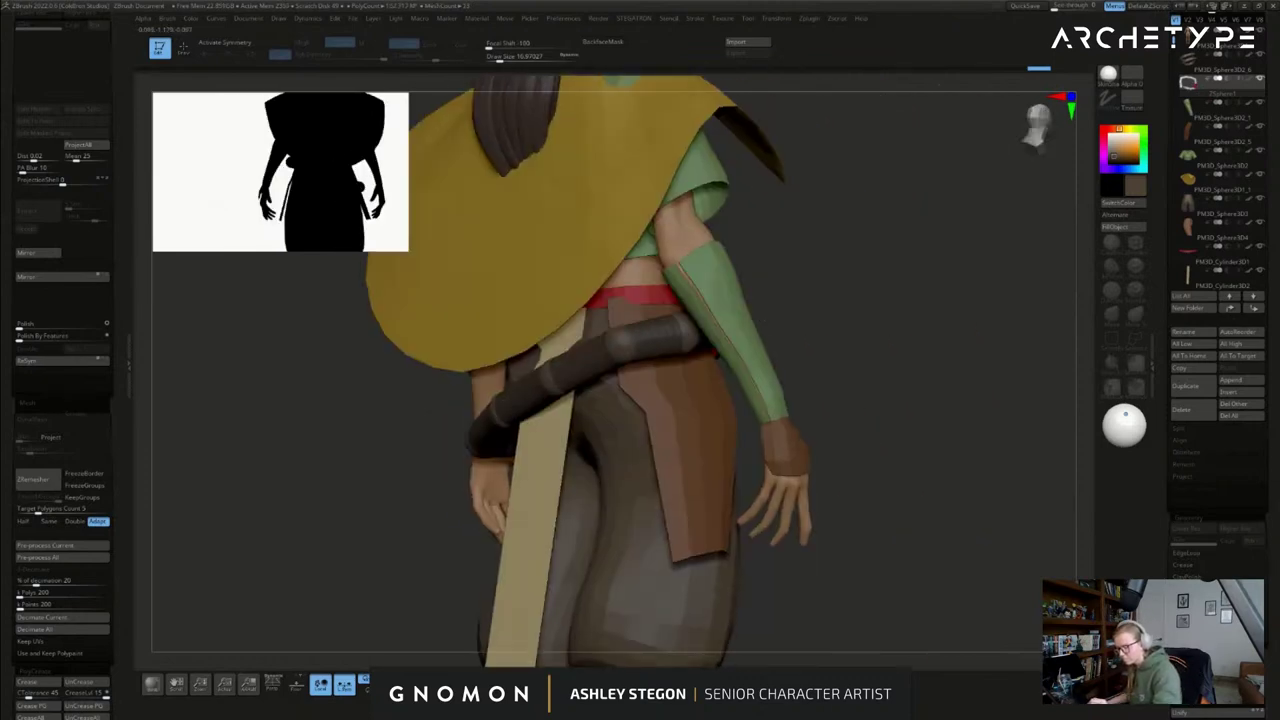
click(683, 337)
drag(651, 342, 632, 342)
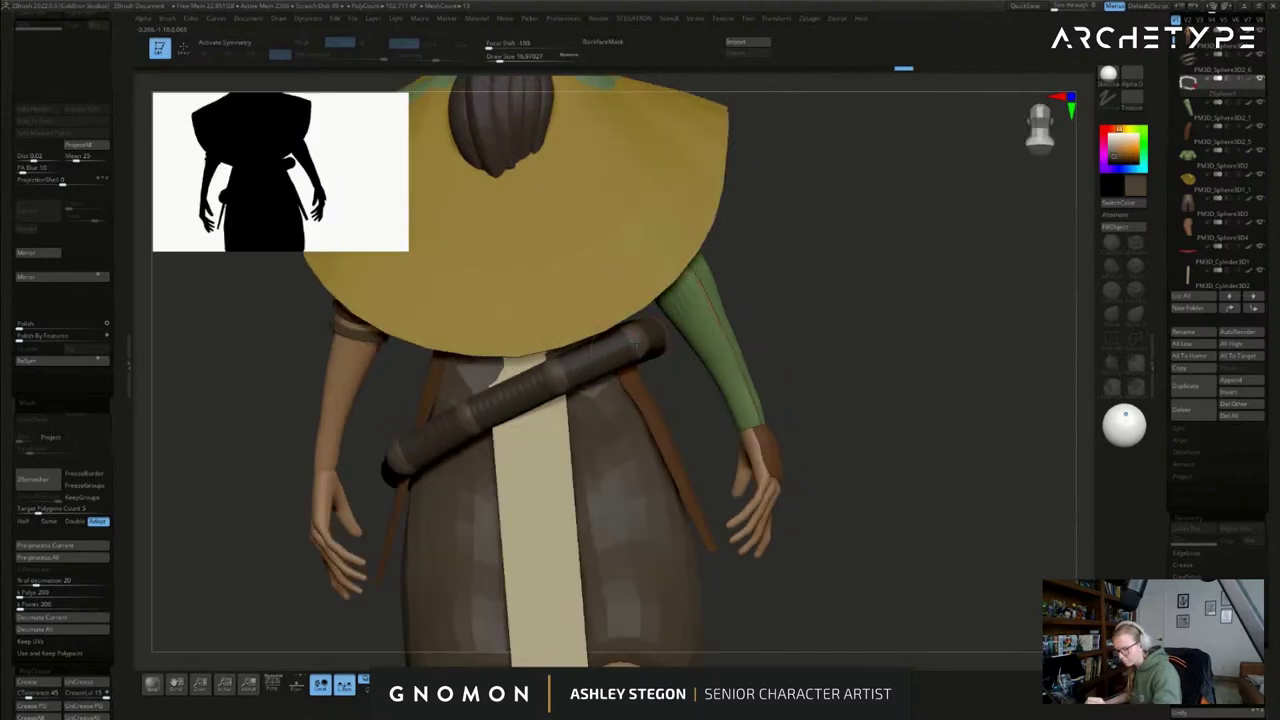
right_drag(647, 340, 721, 297)
mouse_move(719, 295)
mouse_down()
mouse_move(703, 312)
mouse_move(714, 303)
mouse_up()
- Reposition the ZSphere joints across the back and around the banded arm's side so the loop sits against the hips
right_drag(575, 328, 625, 336)
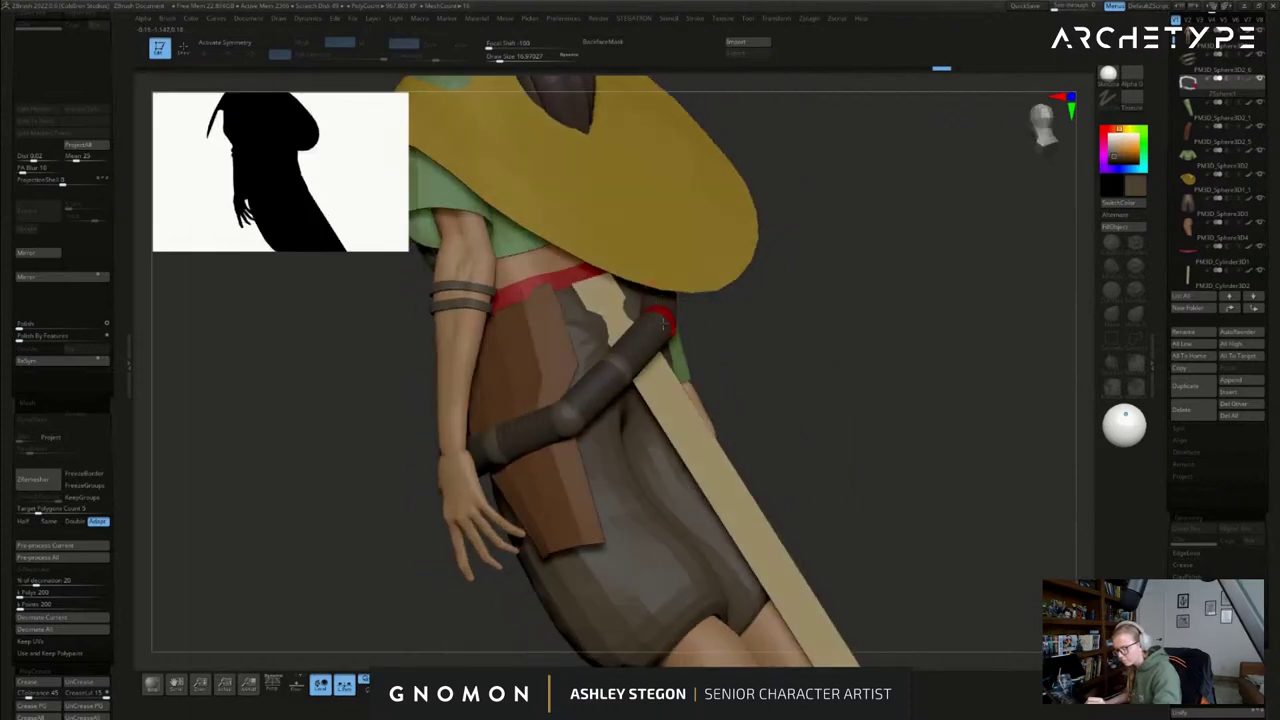
right_drag(634, 385, 668, 383)
drag(622, 365, 618, 362)
drag(595, 424, 588, 425)
right_drag(588, 425, 626, 434)
drag(535, 464, 540, 459)
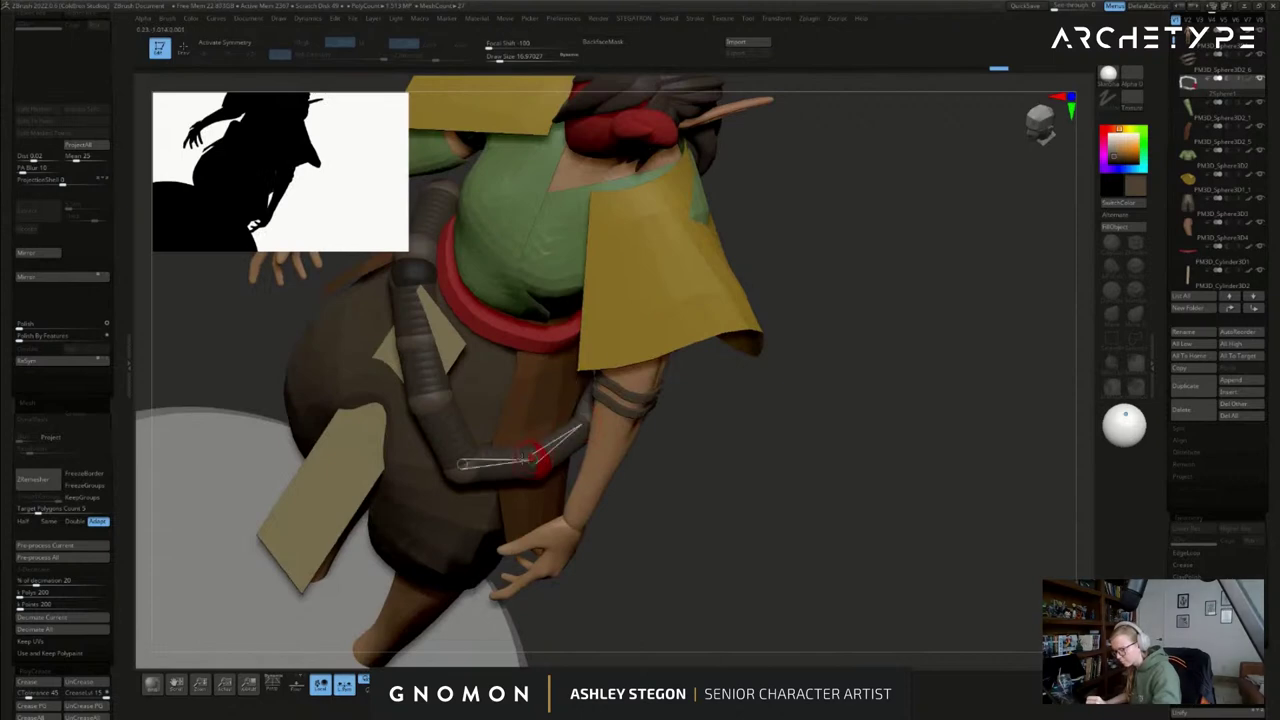
- Move the front joints from the banded arm's hip to the middle panel to smooth the loop's curve
drag(462, 466, 470, 462)
drag(432, 400, 435, 395)
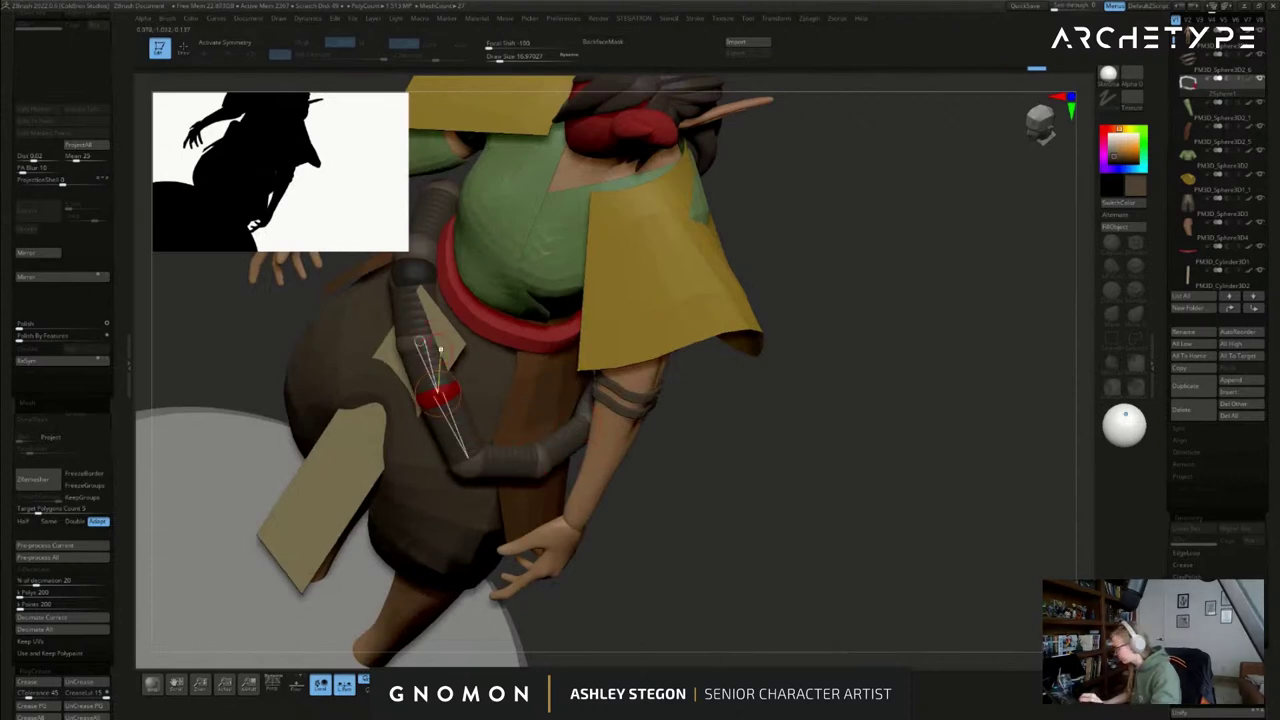
drag(464, 464, 468, 459)
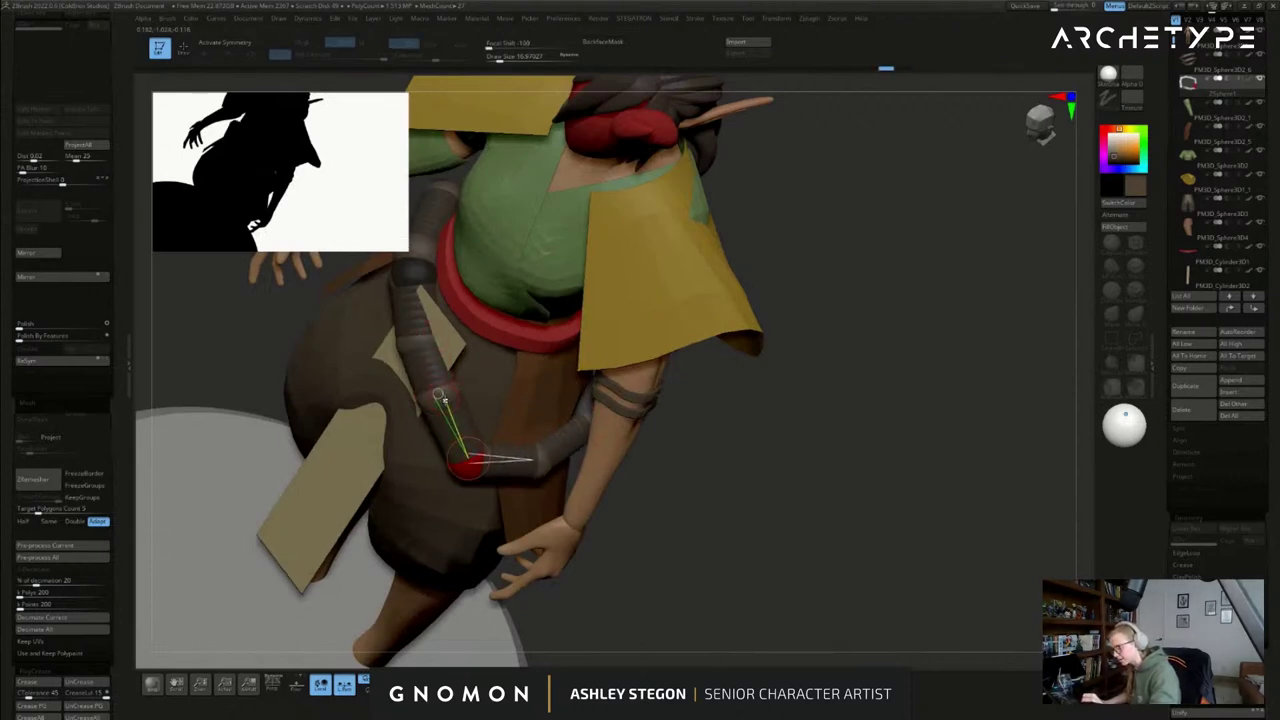
mouse_move(440, 395)
mouse_down()
mouse_move(452, 377)
mouse_move(422, 343)
mouse_up()
right_drag(440, 460, 726, 450)
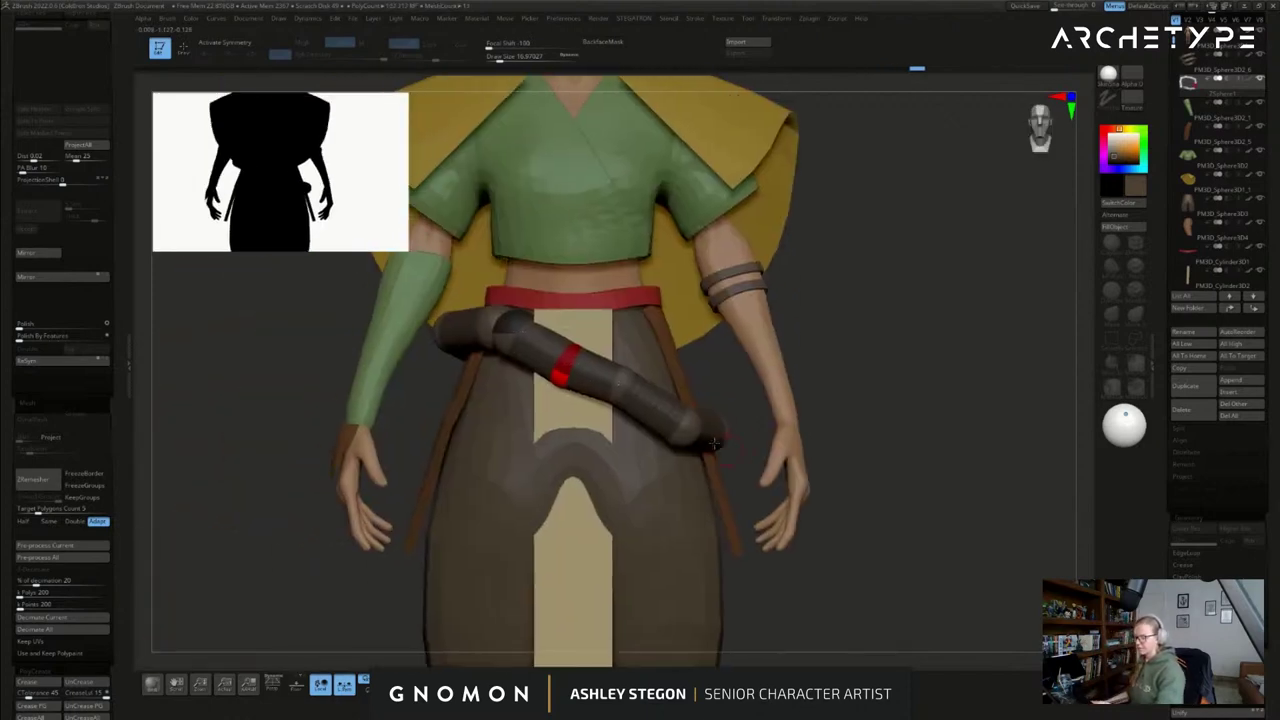
drag(623, 384, 615, 393)
- Adjust the joints at the guarded arm's front hip and along the front segment to even out the diagonal
right_drag(468, 345, 533, 340)
click(518, 332)
click(491, 312)
drag(491, 328, 421, 333)
drag(560, 385, 643, 365)
shift+drag(680, 440, 771, 486)
- Preview the skin of the ZSphere chain and isolate it to inspect the loop's surface
key(a)
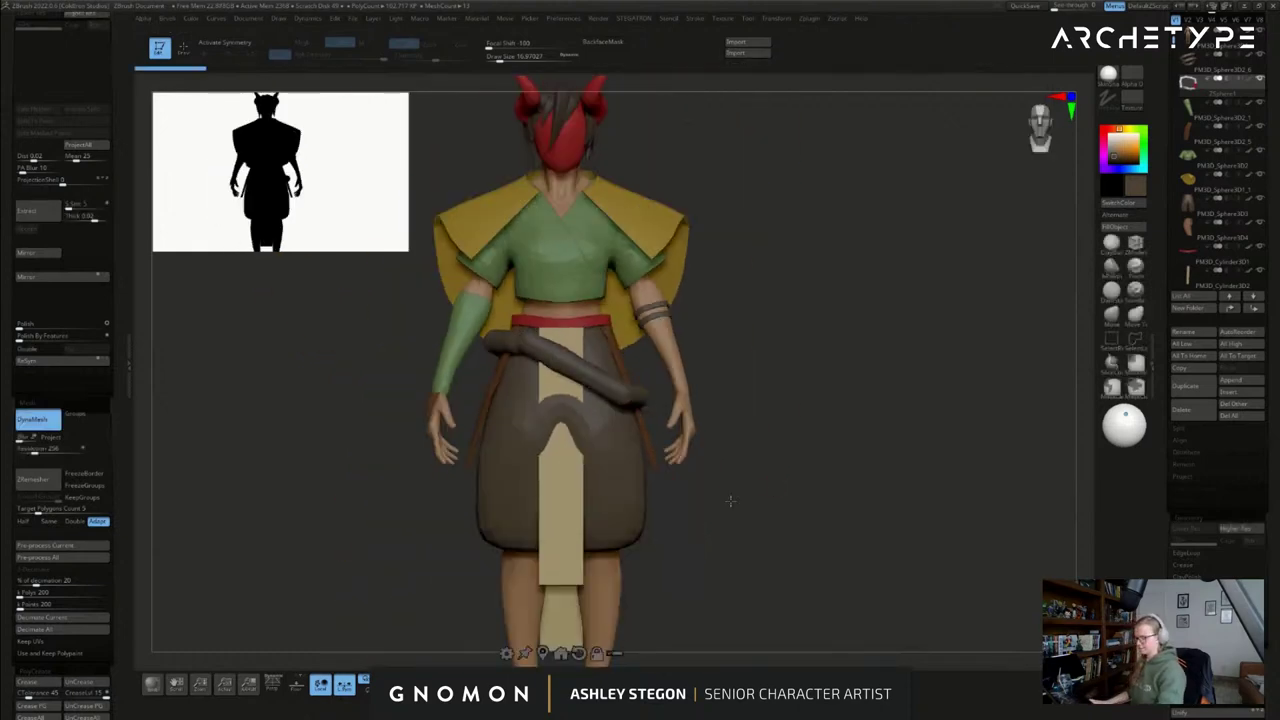
click(516, 682)
alt+drag(557, 591, 620, 500)
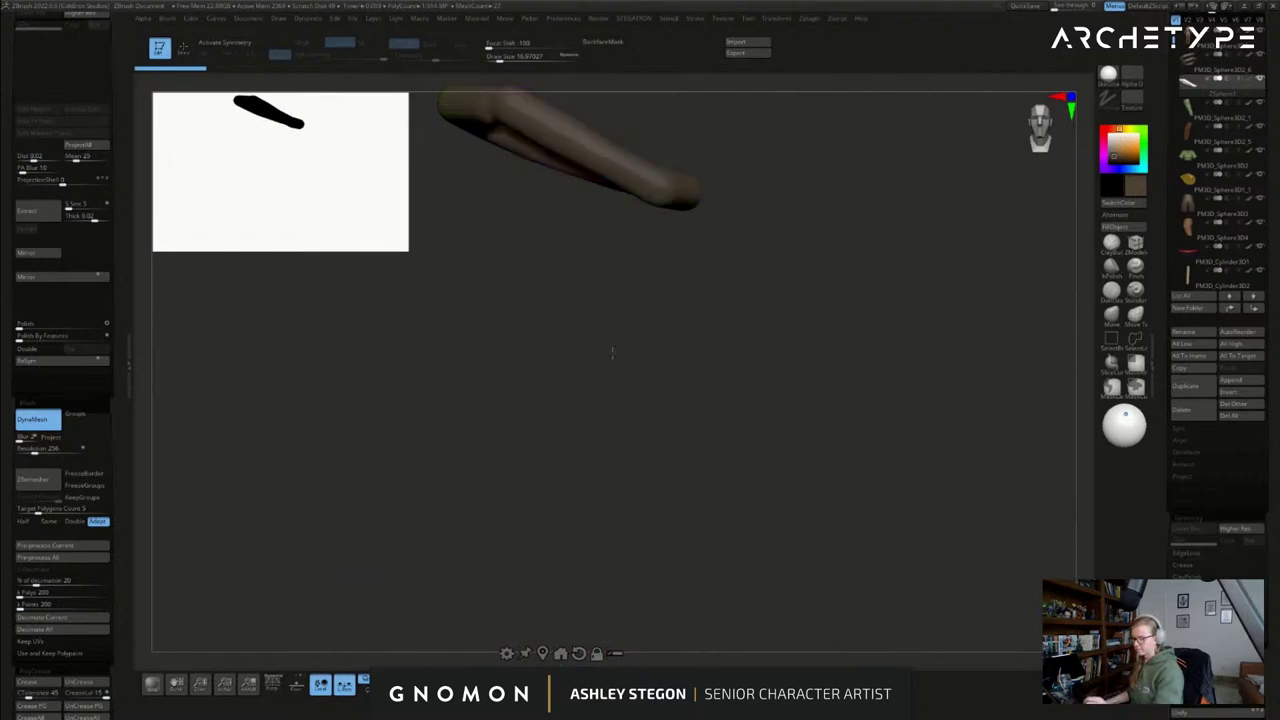
drag(609, 278, 702, 430)
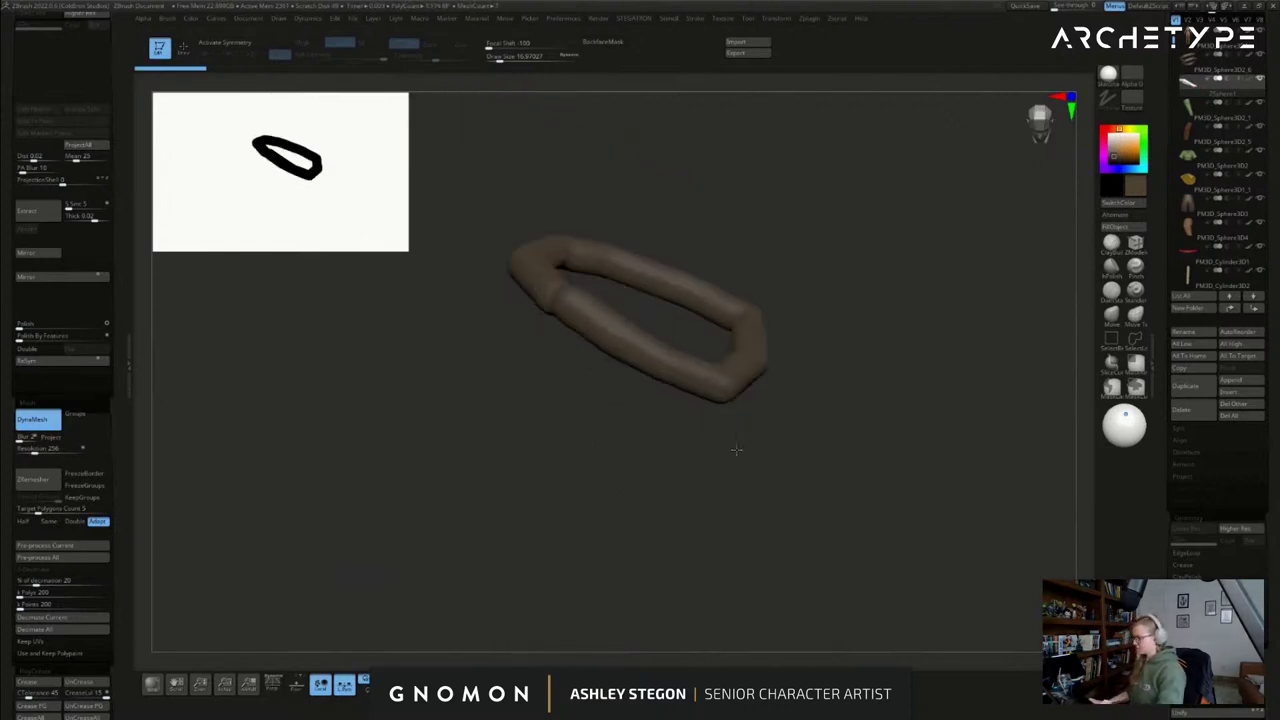
key(a)
- Set the Adaptive Skin DynaMesh resolution to 0 and preview the chain as a low-poly mesh
drag(1202, 703, 1202, 279)
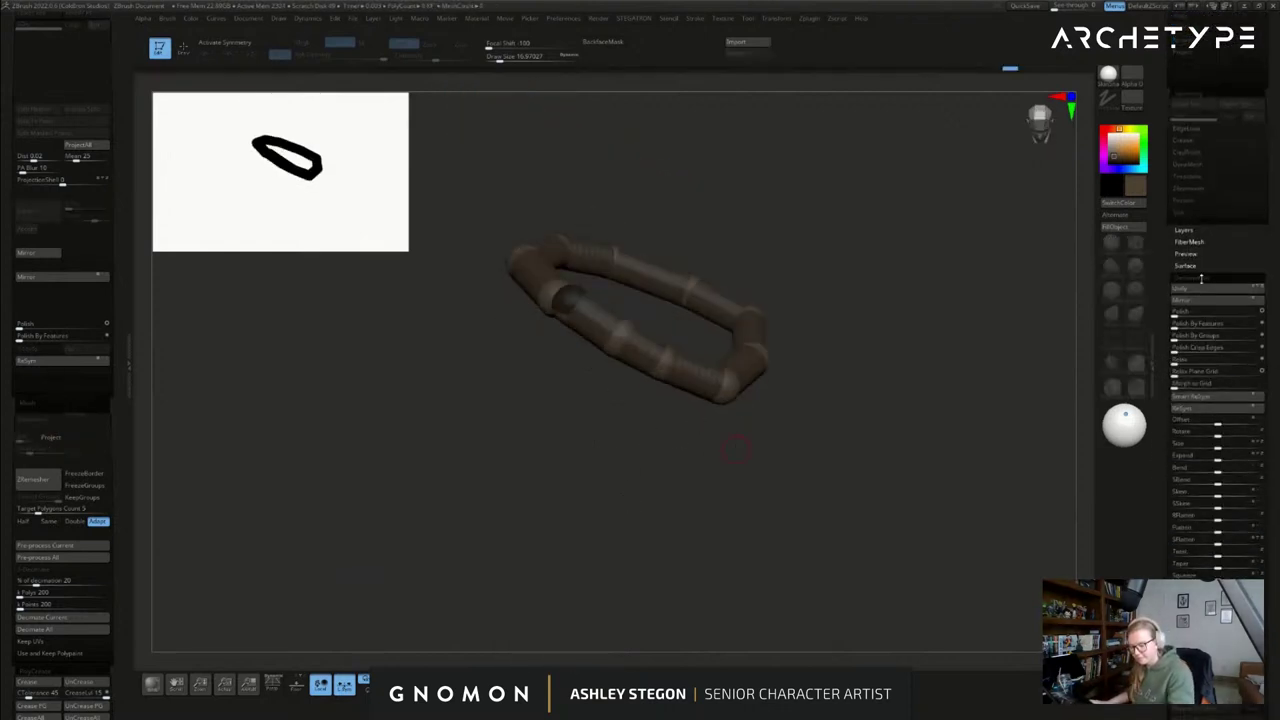
click(1201, 278)
drag(1162, 476, 1169, 364)
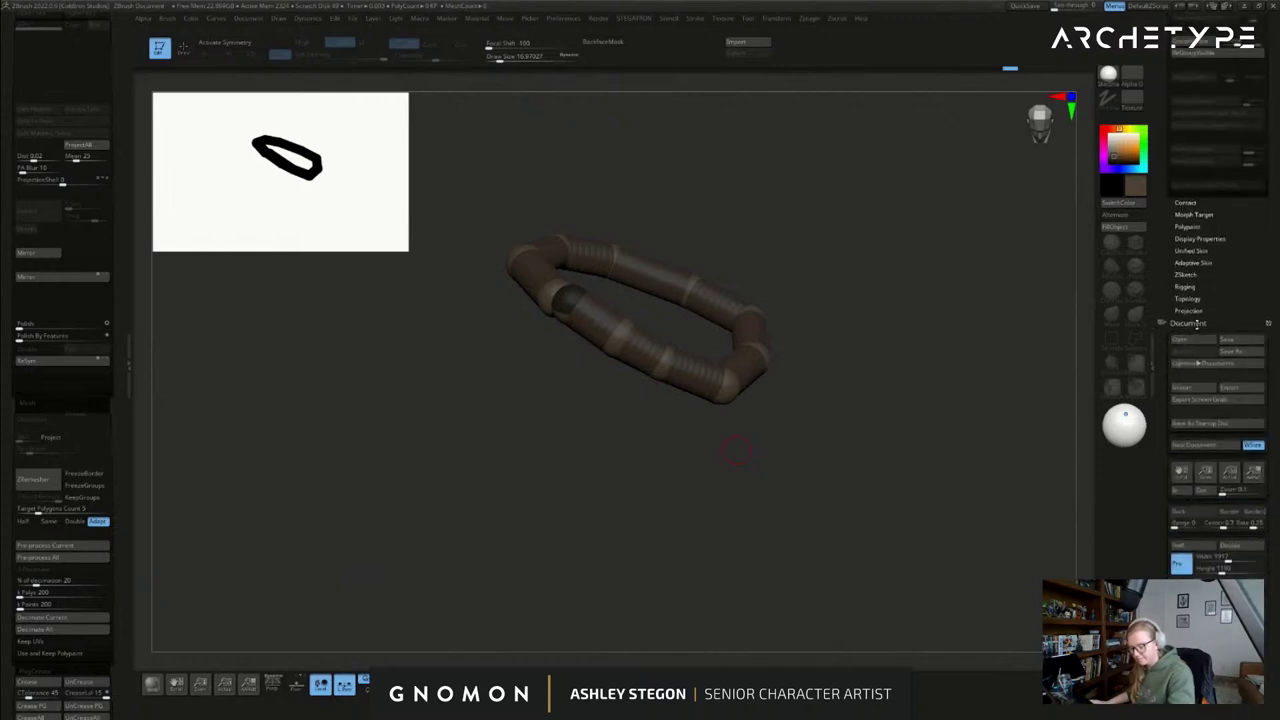
click(1188, 323)
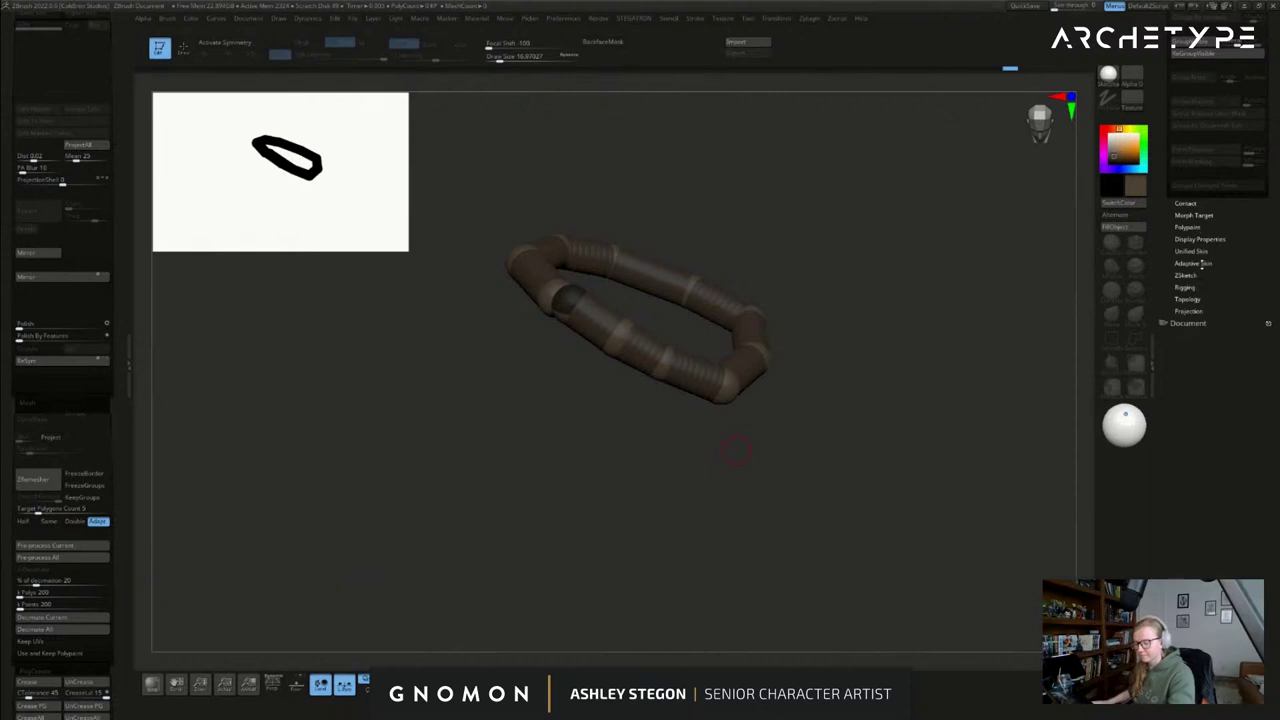
click(1195, 263)
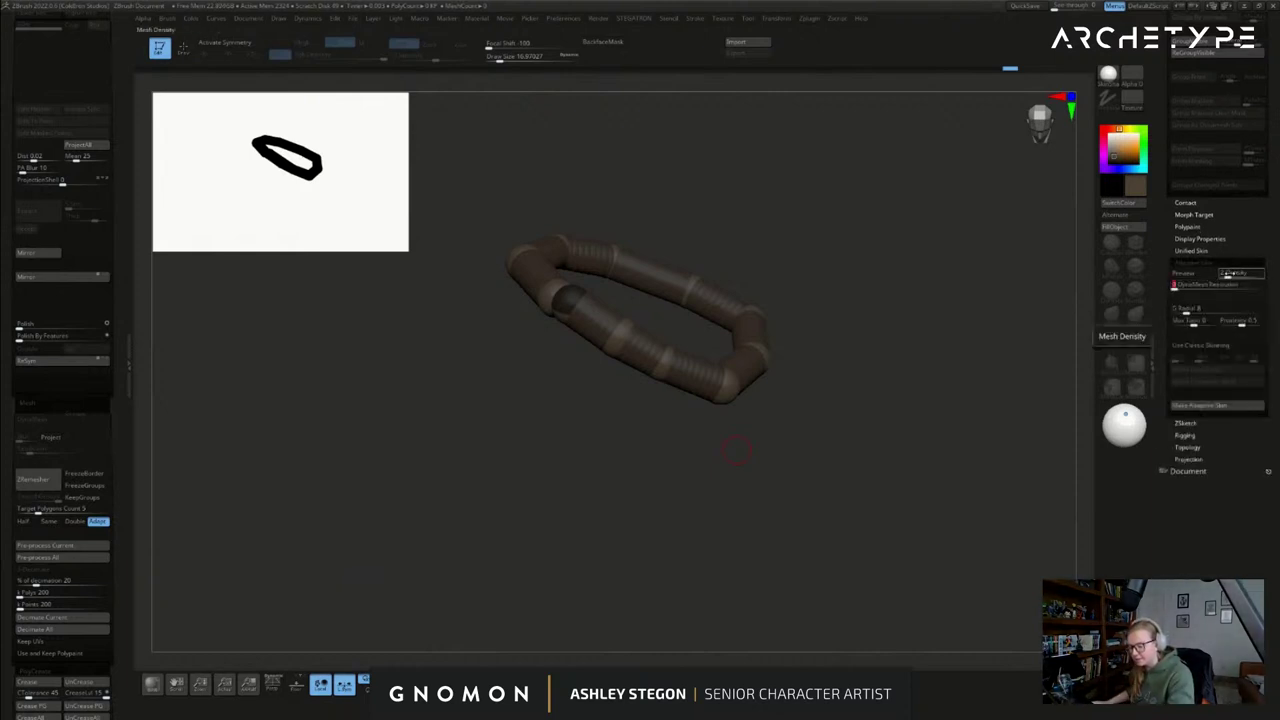
key(a)
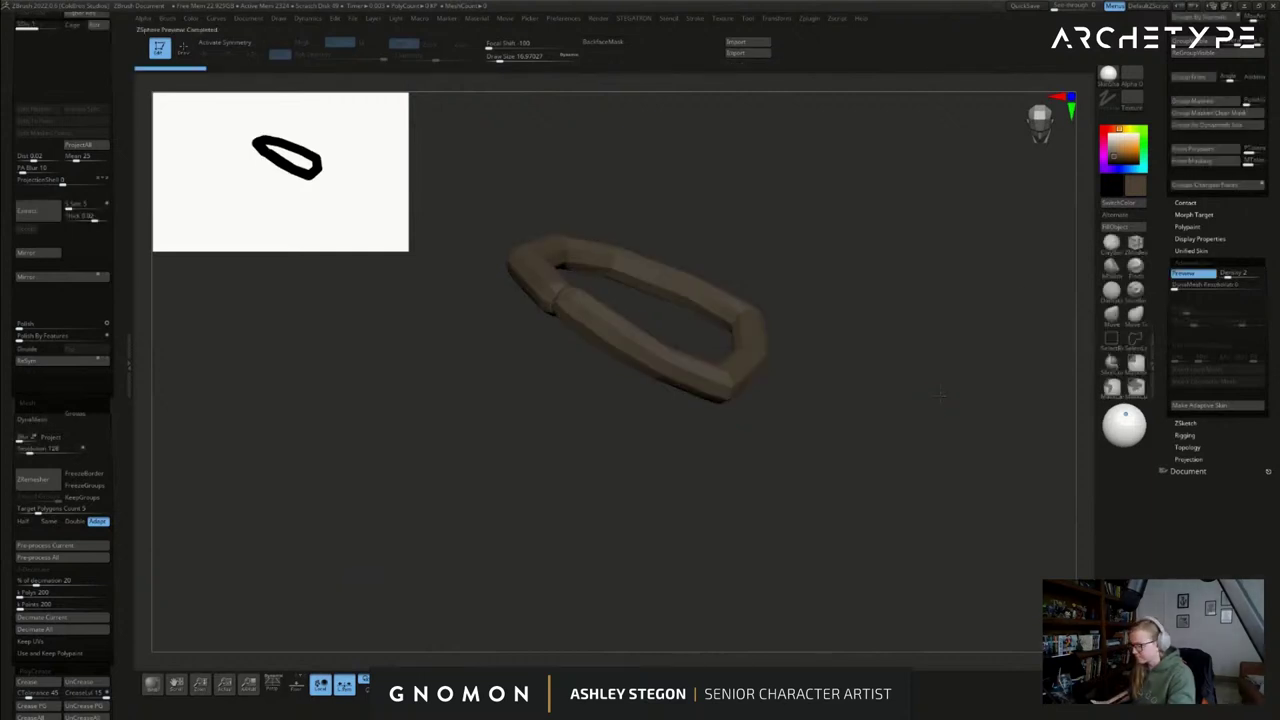
- Display the polyframe, set the Adaptive Skin density to 1 and preview the loop's topology
key(shift+f)
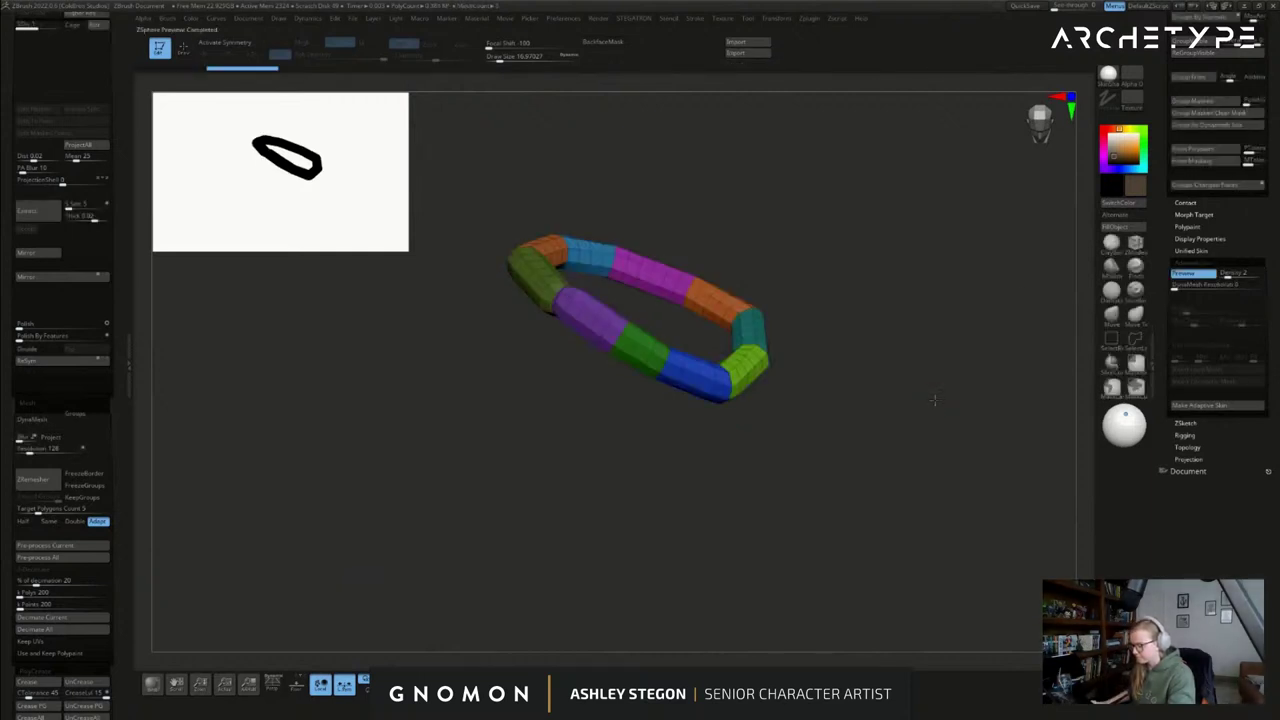
drag(815, 408, 854, 446)
key(a)
key(a)
drag(580, 393, 790, 610)
drag(684, 398, 822, 457)
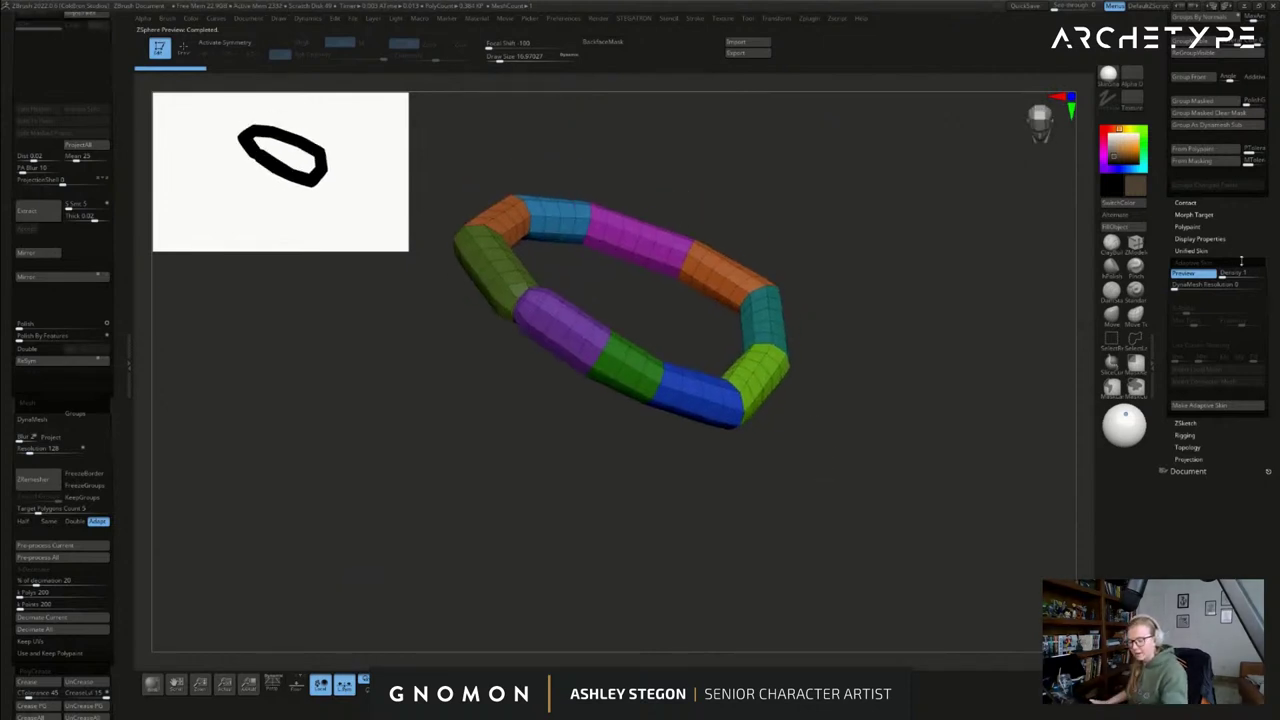
- Make an adaptive skin mesh from the ZSphere chain and insert it as a new subtool
scroll(1189, 393, up, 10)
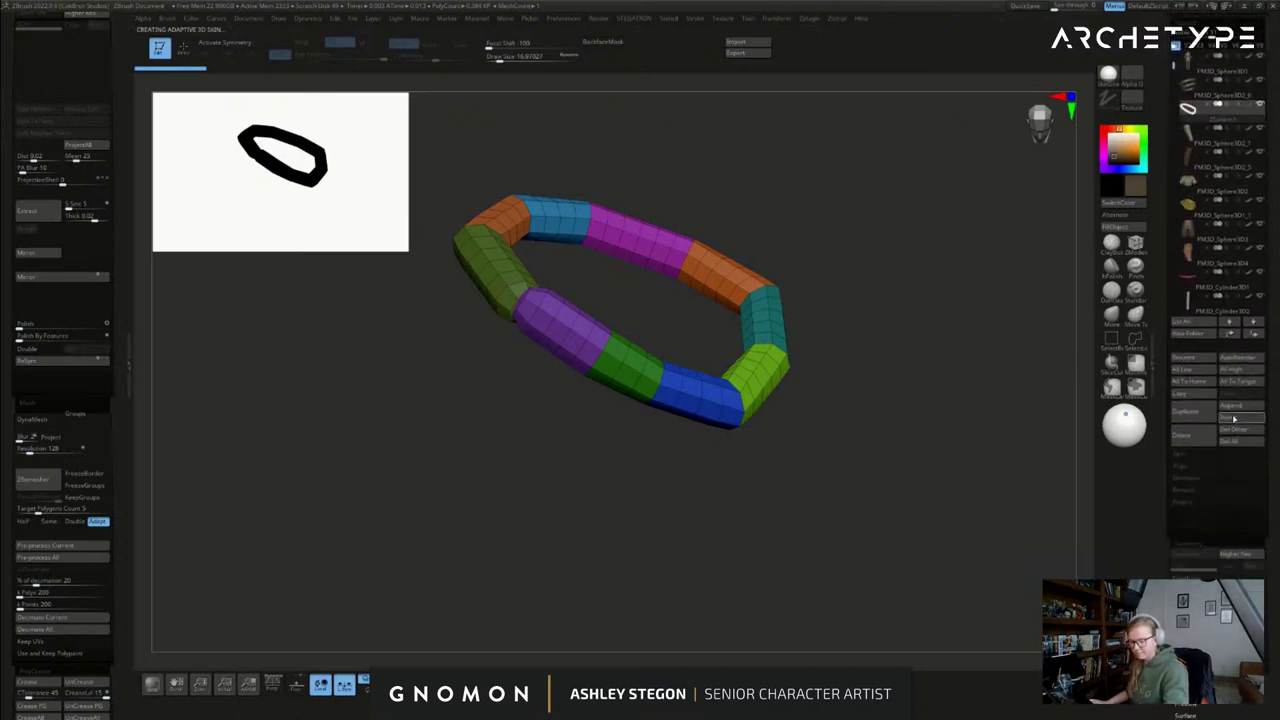
click(1234, 418)
click(944, 439)
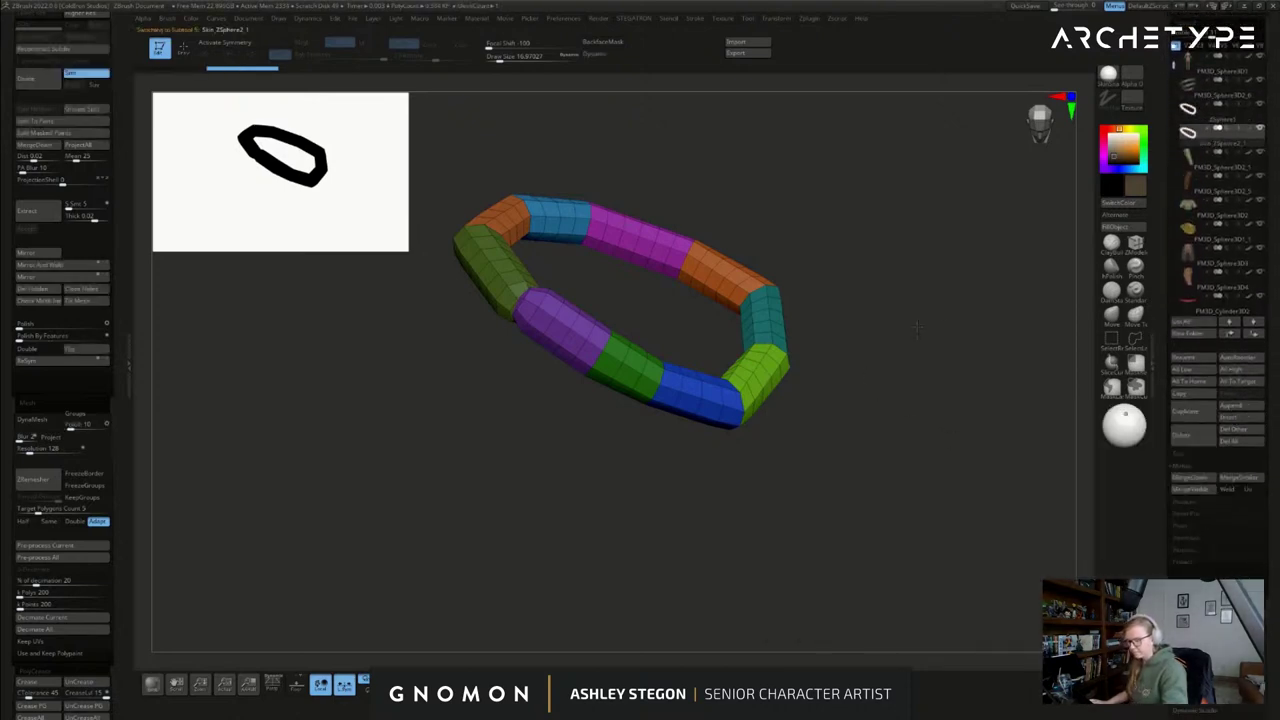
- Select the original ZSphere subtool with the full character shown and delete it, keeping only the skinned loop
click(1216, 112)
key(alt+shift+s)
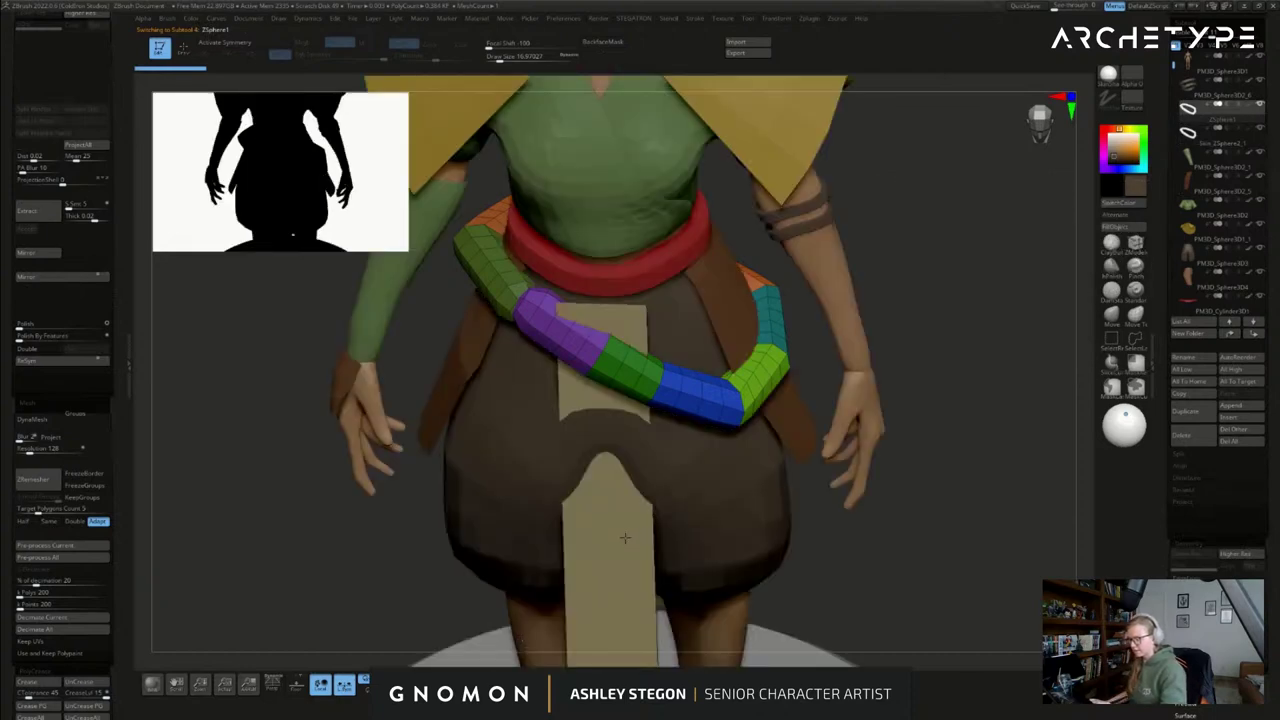
drag(628, 540, 745, 451)
click(1182, 435)
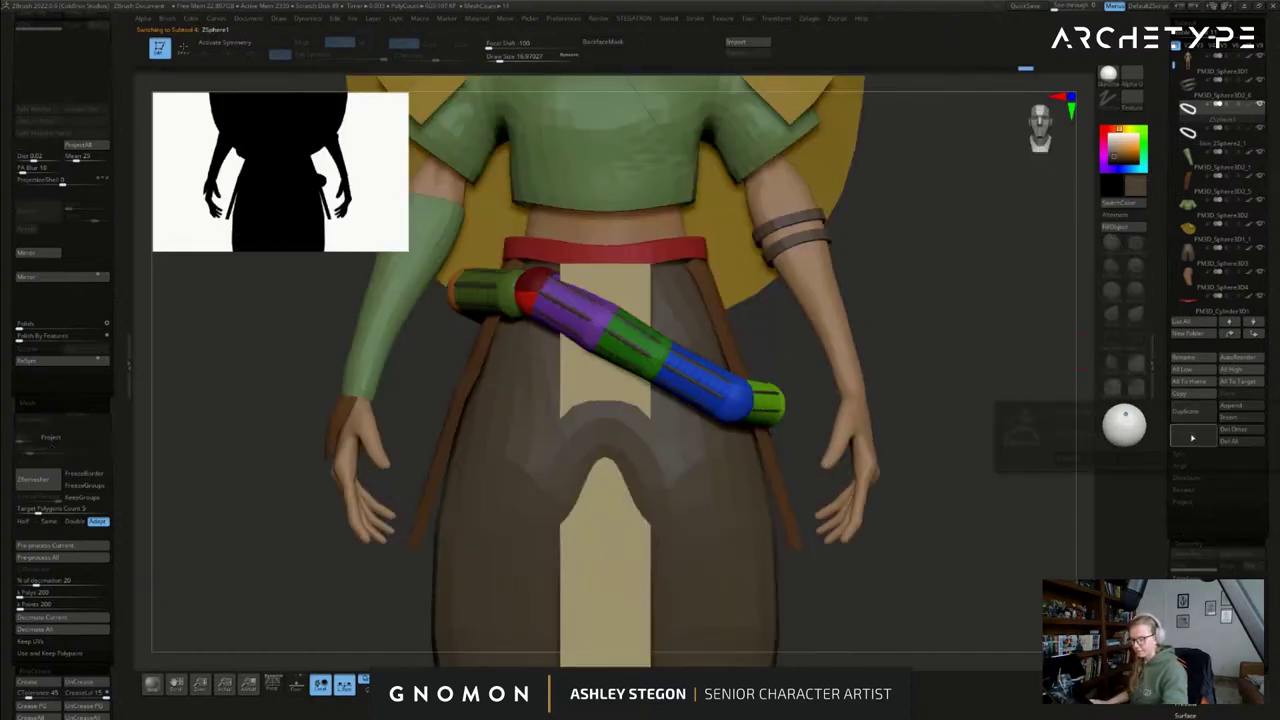
click(1101, 458)
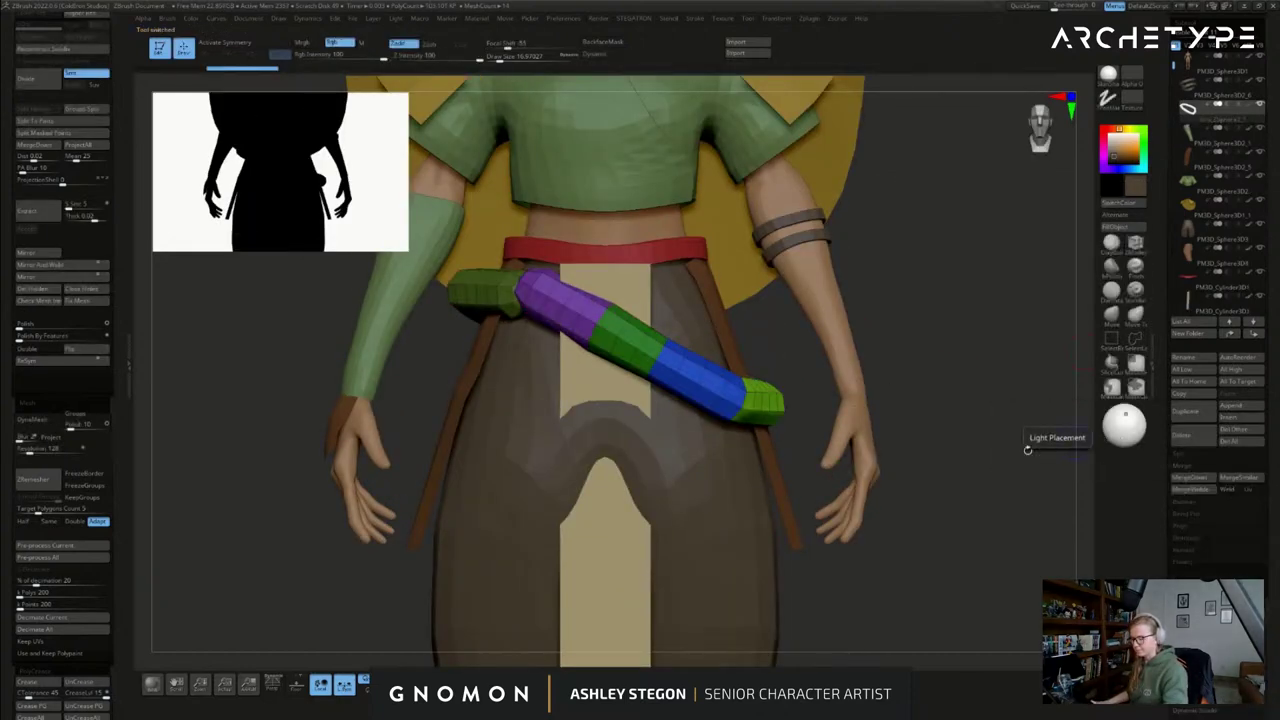
- Isolate the diagonal sash, adjust where its ends overlap with the Move Topological brush, and apply Polish
click(488, 685)
mouse_move(515, 373)
alt+mouse_down()
mouse_move(606, 466)
mouse_move(653, 584)
alt+mouse_up()
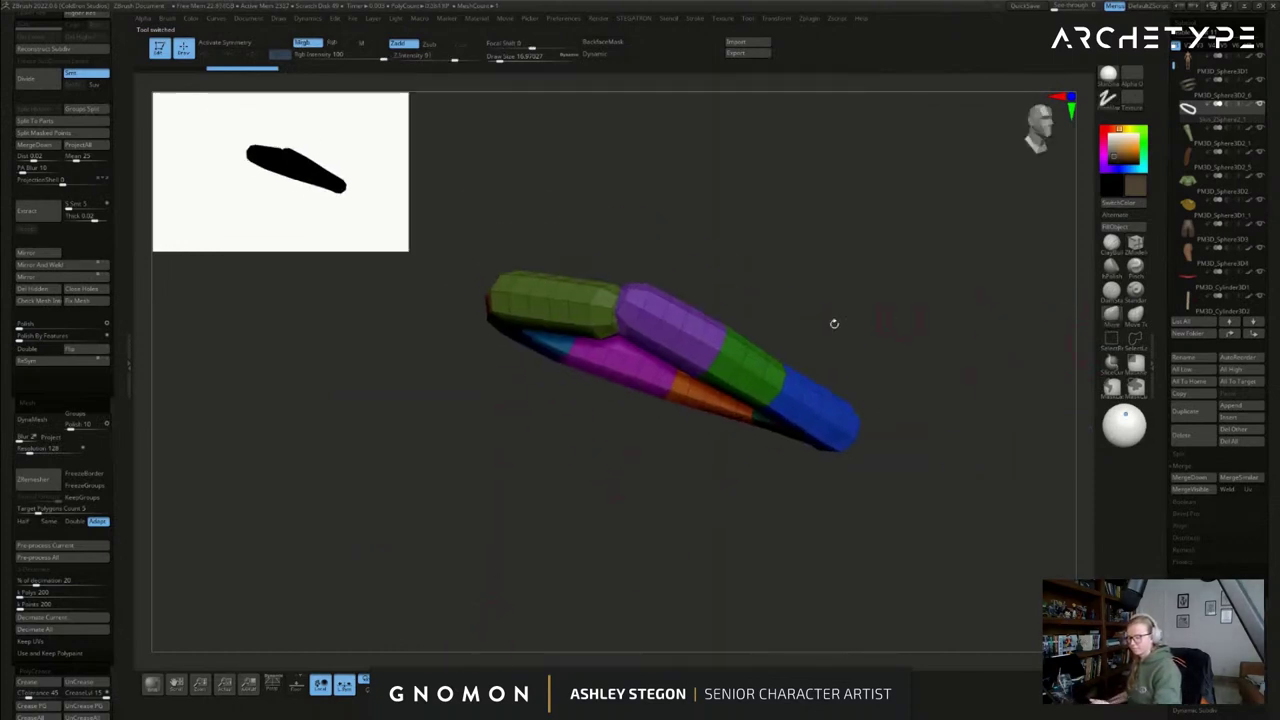
click(1133, 322)
key(s)
drag(613, 333, 620, 328)
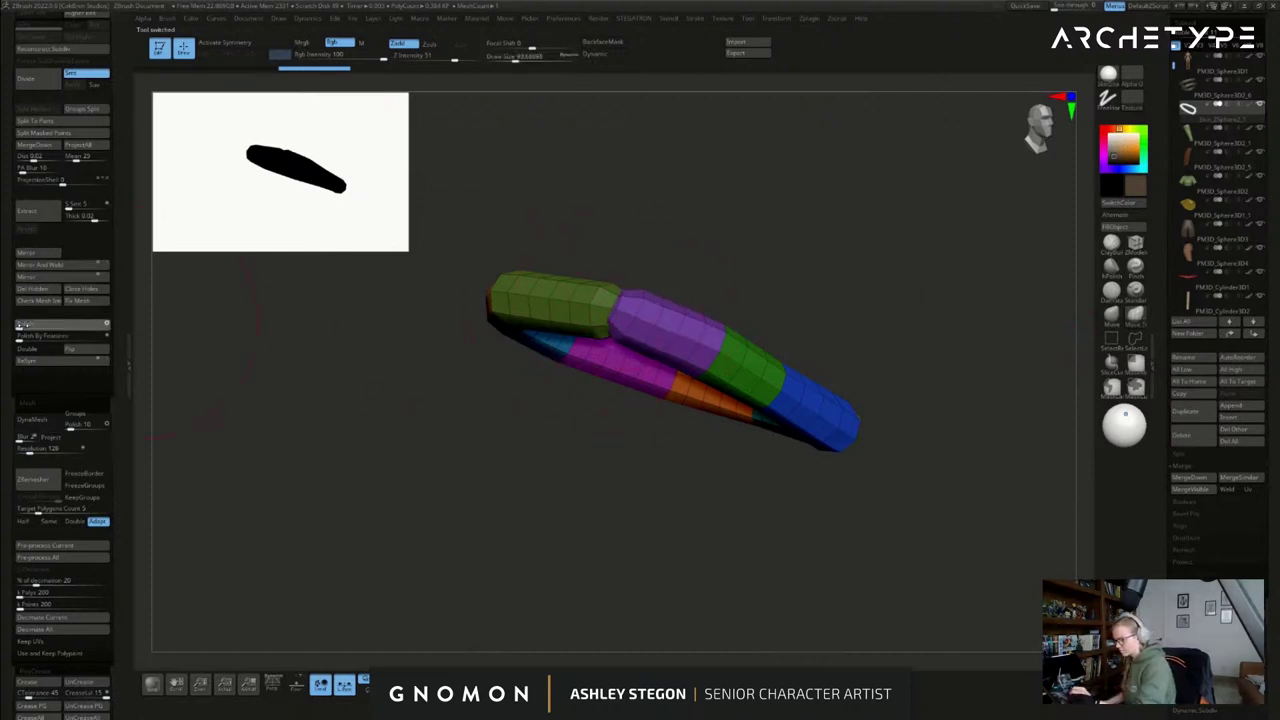
click(22, 324)
- Reshape the sash with a larger brush, show the whole character again, and fill the sash with red
drag(467, 457, 722, 488)
key(s)
drag(766, 345, 792, 306)
drag(771, 372, 777, 297)
key(shift+f)
click(560, 684)
alt+right_drag(665, 542, 581, 548)
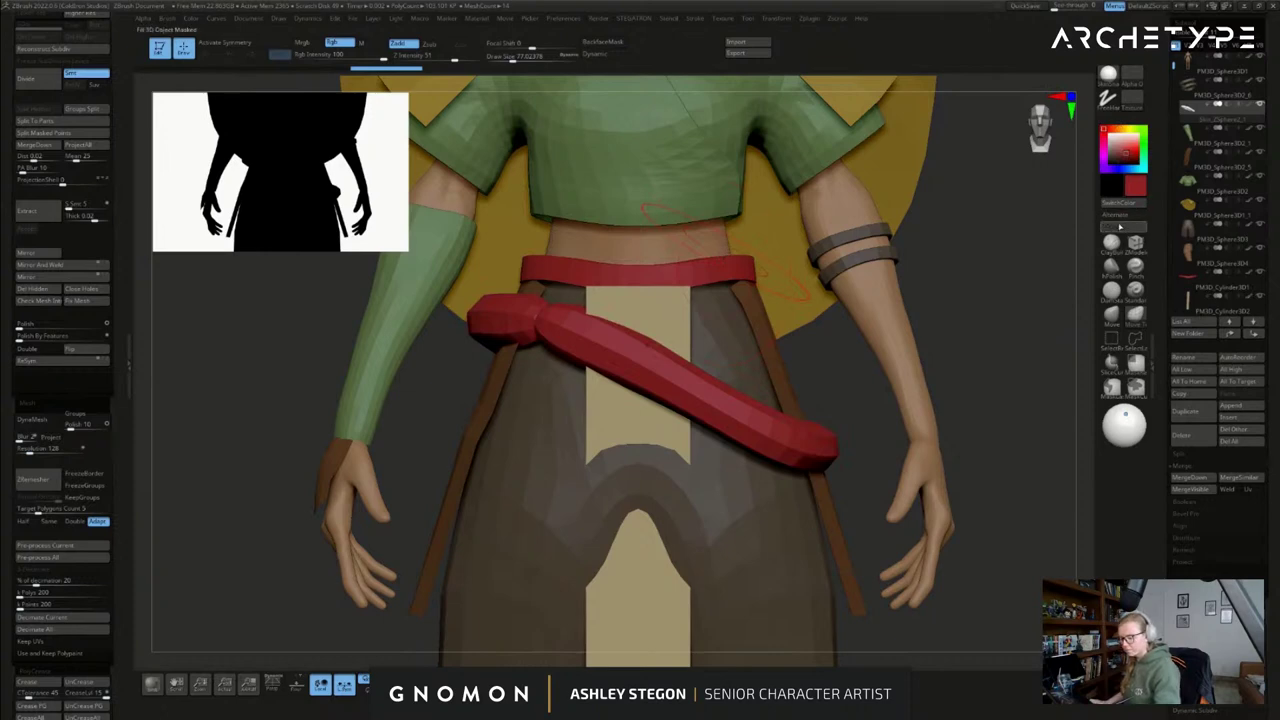
- Refine how the red sash wraps around the hips with the Move brush
key(s)
drag(965, 280, 966, 299)
drag(966, 300, 958, 343)
key(s)
alt+right_drag(563, 457, 637, 428)
key(s)
drag(640, 428, 637, 428)
right_drag(637, 428, 612, 500)
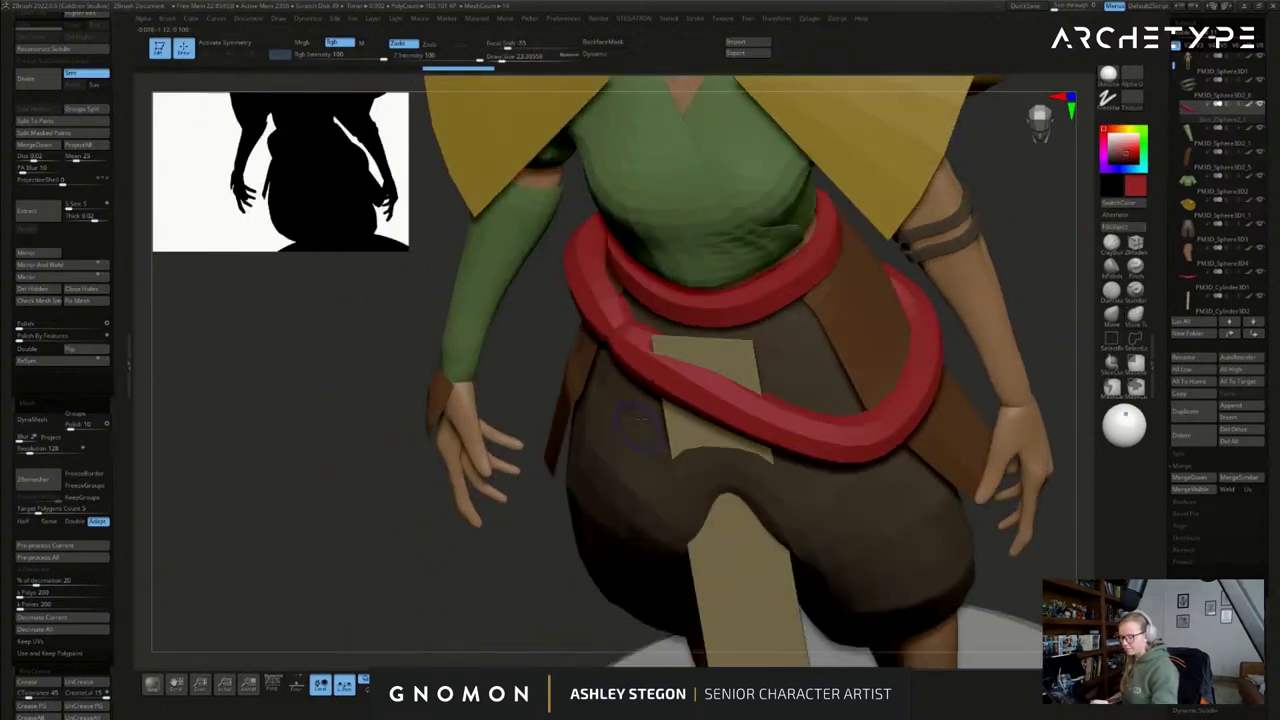
- Duplicate the red sash subtool and make the duplicate active for transforming
key(shift+f)
drag(972, 431, 963, 356)
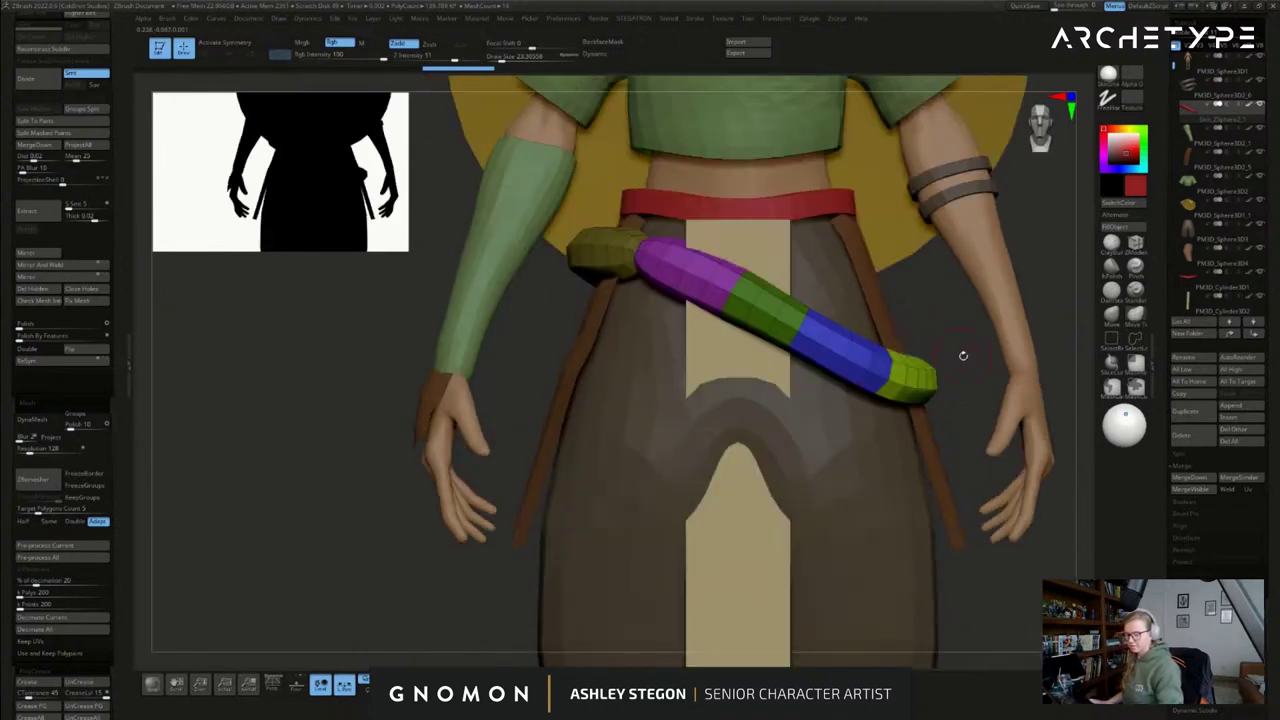
click(1187, 410)
key(Down)
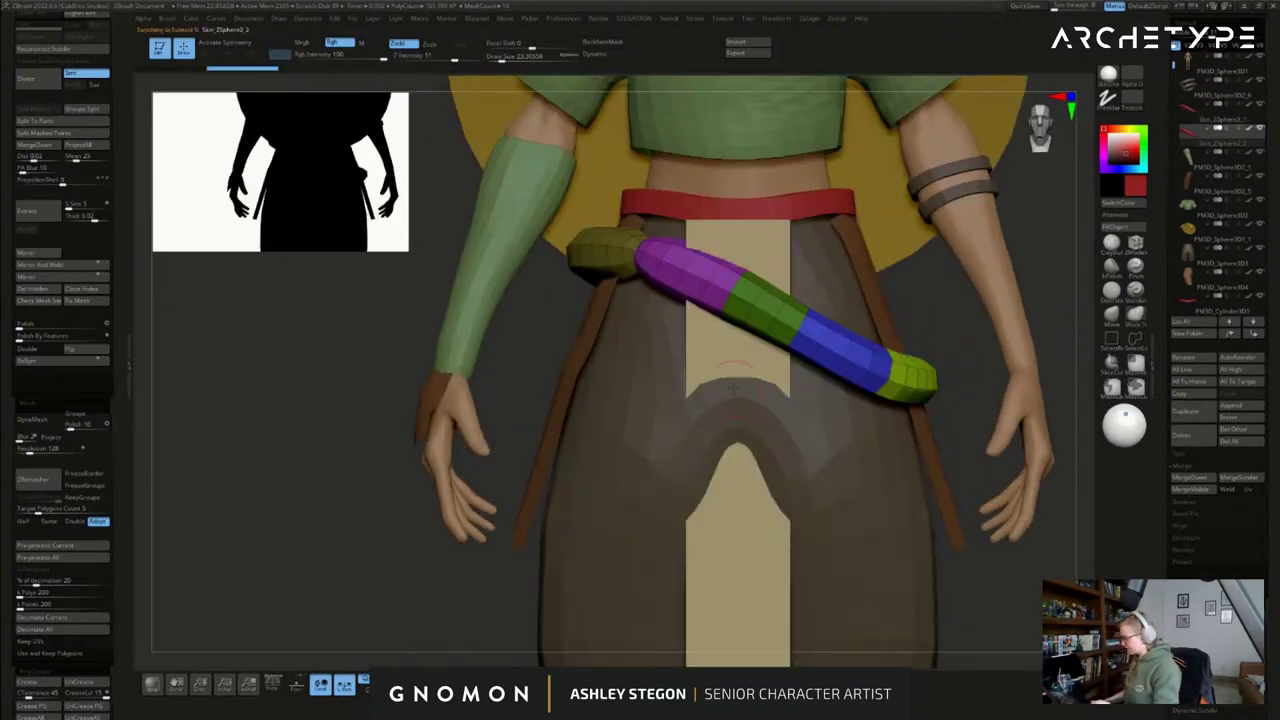
key(w)
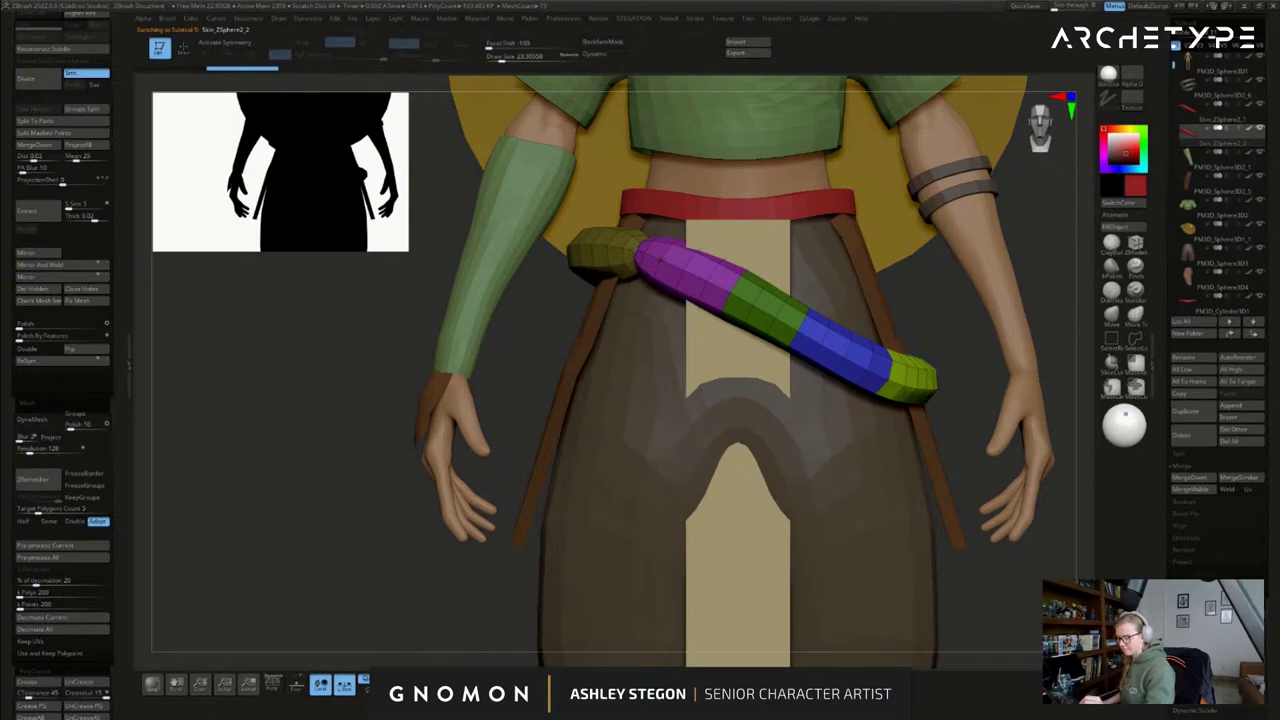
- Scale down the duplicated sash and rotate it into a small loop hanging from the sash's crossing on the hip
click(520, 685)
ctrl+drag(660, 259, 622, 304)
key(shift+s)
right_drag(655, 235, 683, 272)
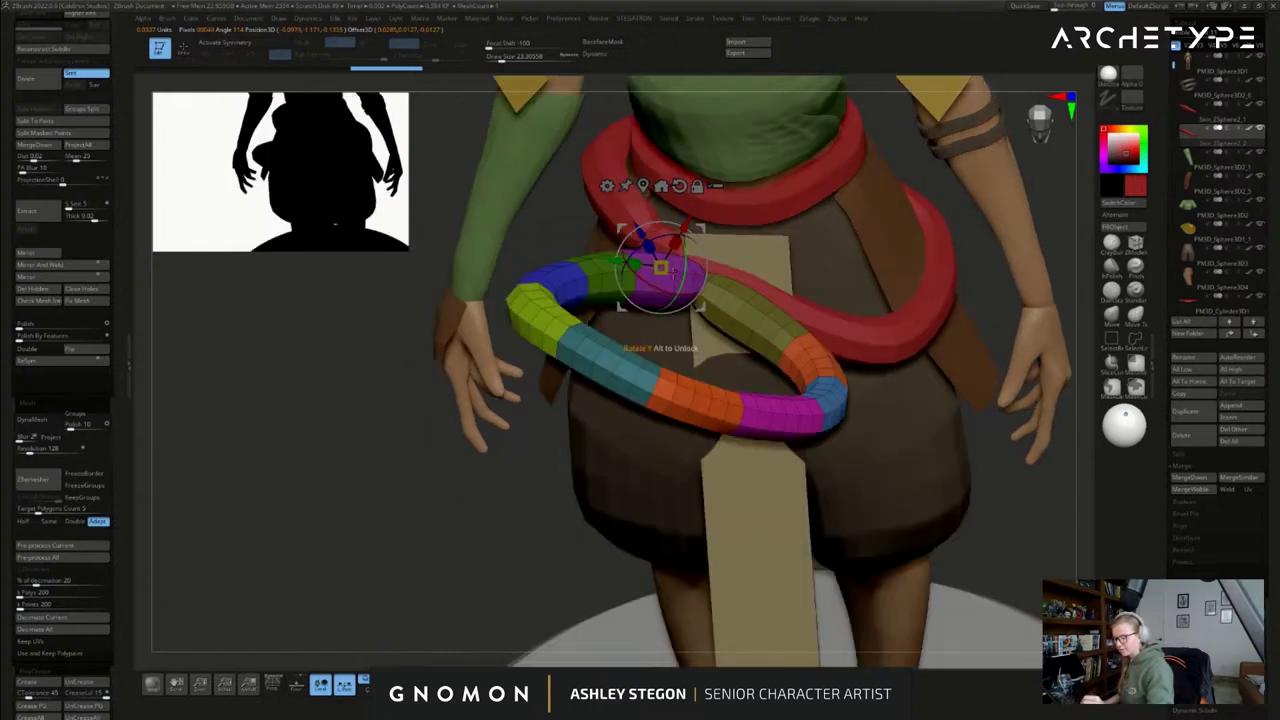
drag(681, 290, 668, 334)
drag(660, 267, 631, 292)
shift+right_drag(700, 302, 706, 232)
drag(704, 228, 669, 216)
shift+right_drag(690, 245, 679, 290)
- Thicken the small loop with the Inflate deformation
drag(1161, 418, 1145, 220)
click(1196, 35)
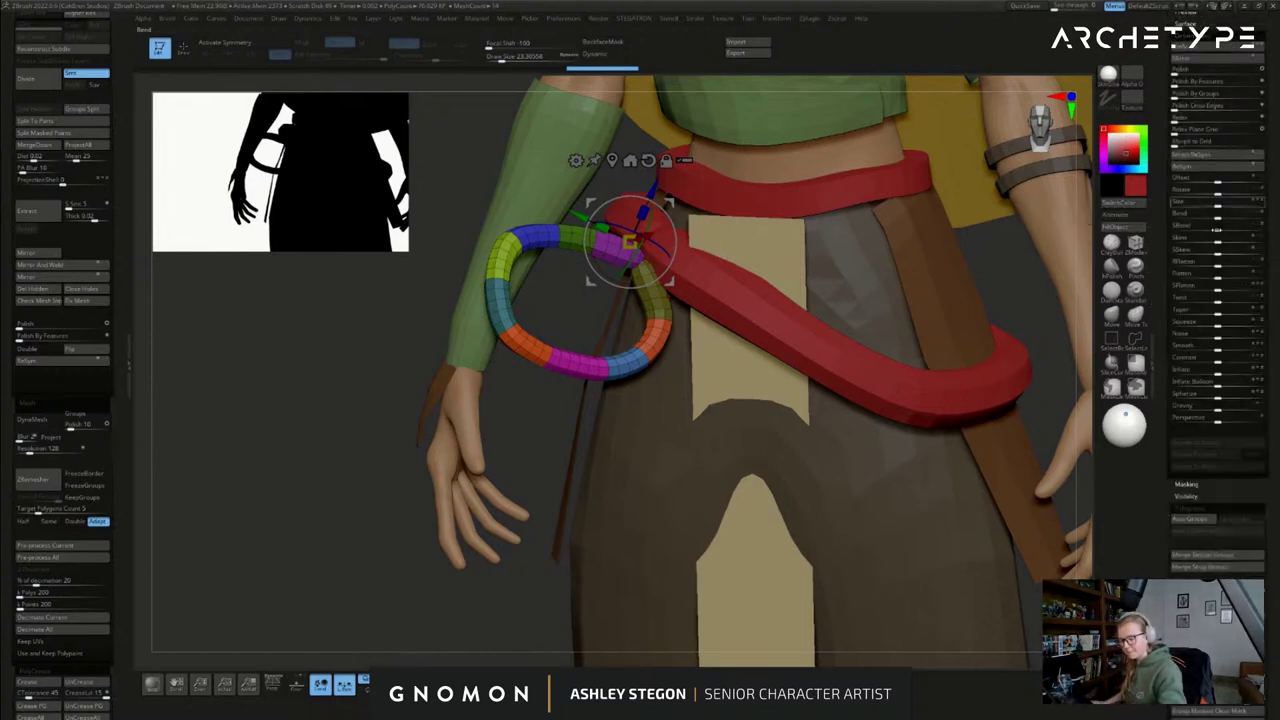
drag(1218, 374, 1227, 374)
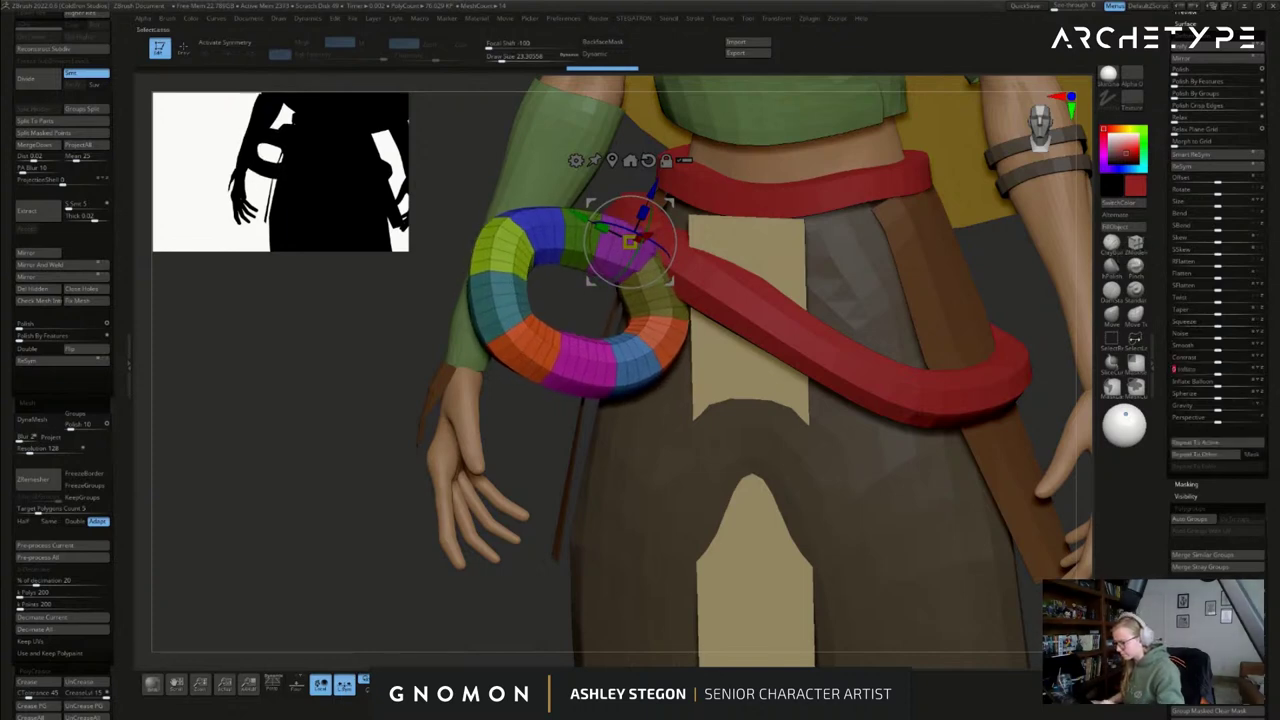
- Try to ZRemesh the loop at half density, and undo it
click(26, 521)
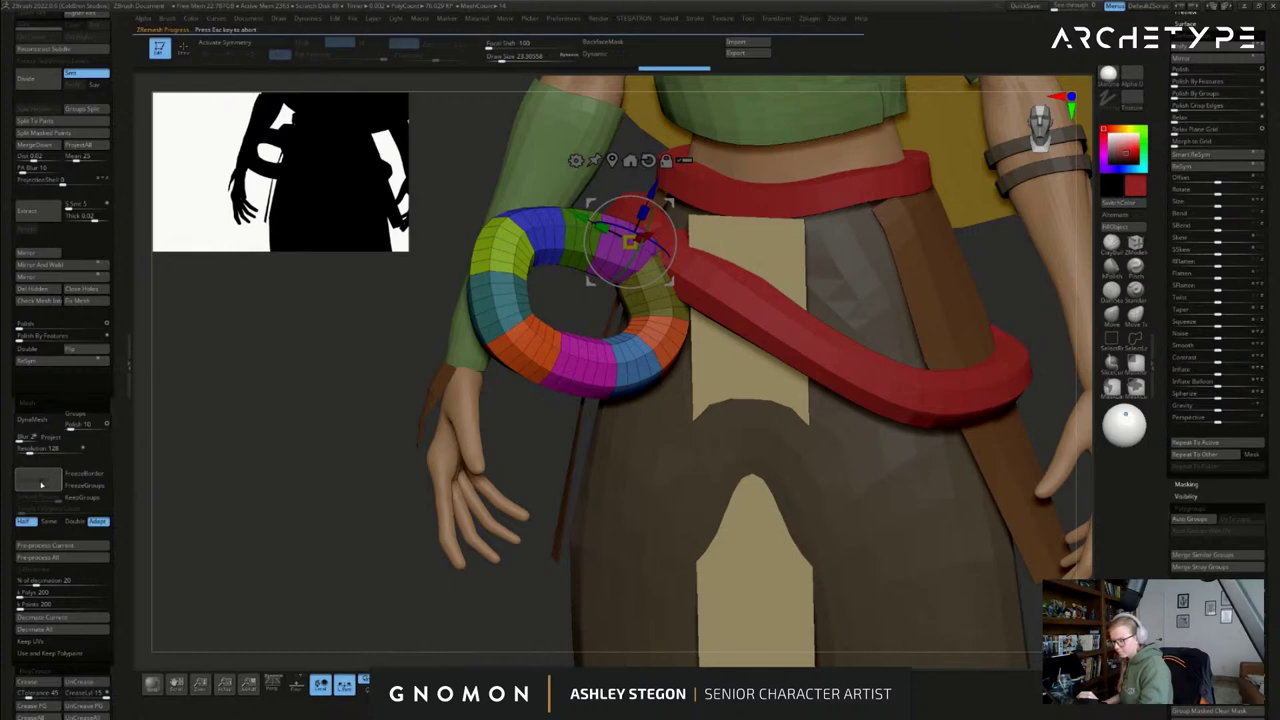
key(ctrl+z)
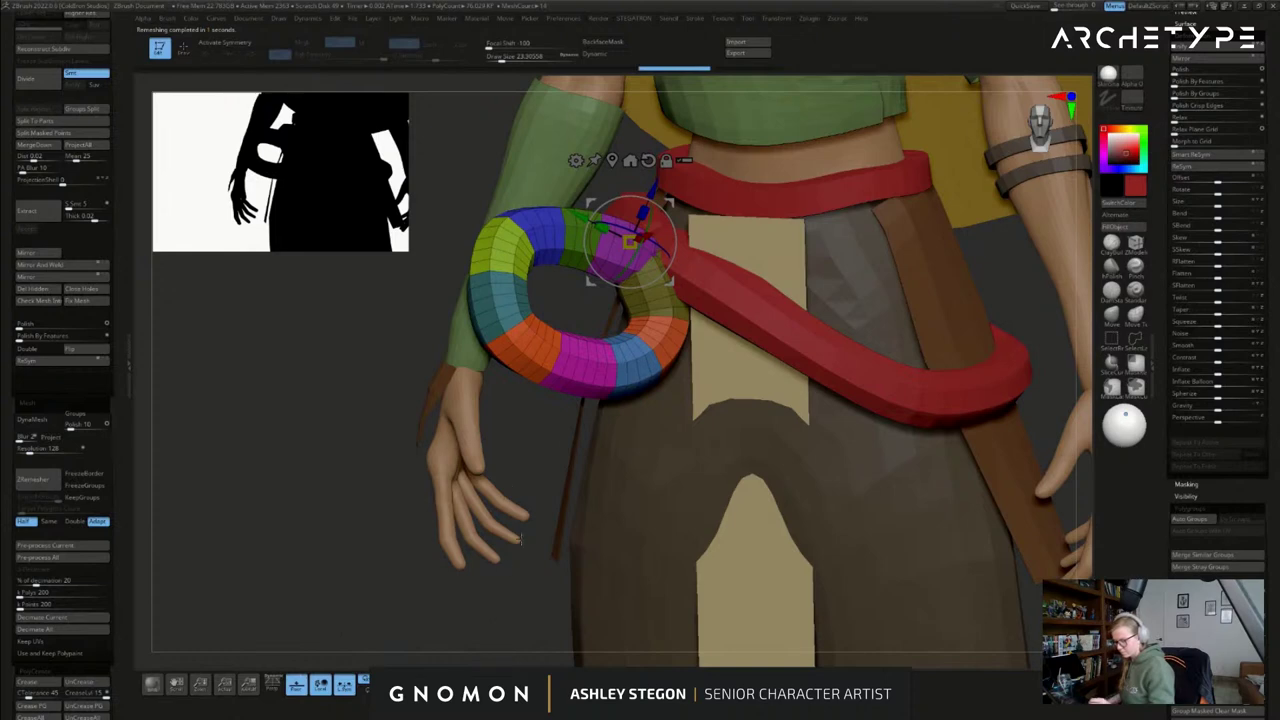
- Set ZModeler's edge action to EdgeLoop and delete surplus edge loops from the loop's olive and orange segments near the sash
key(q)
alt+drag(520, 539, 545, 645)
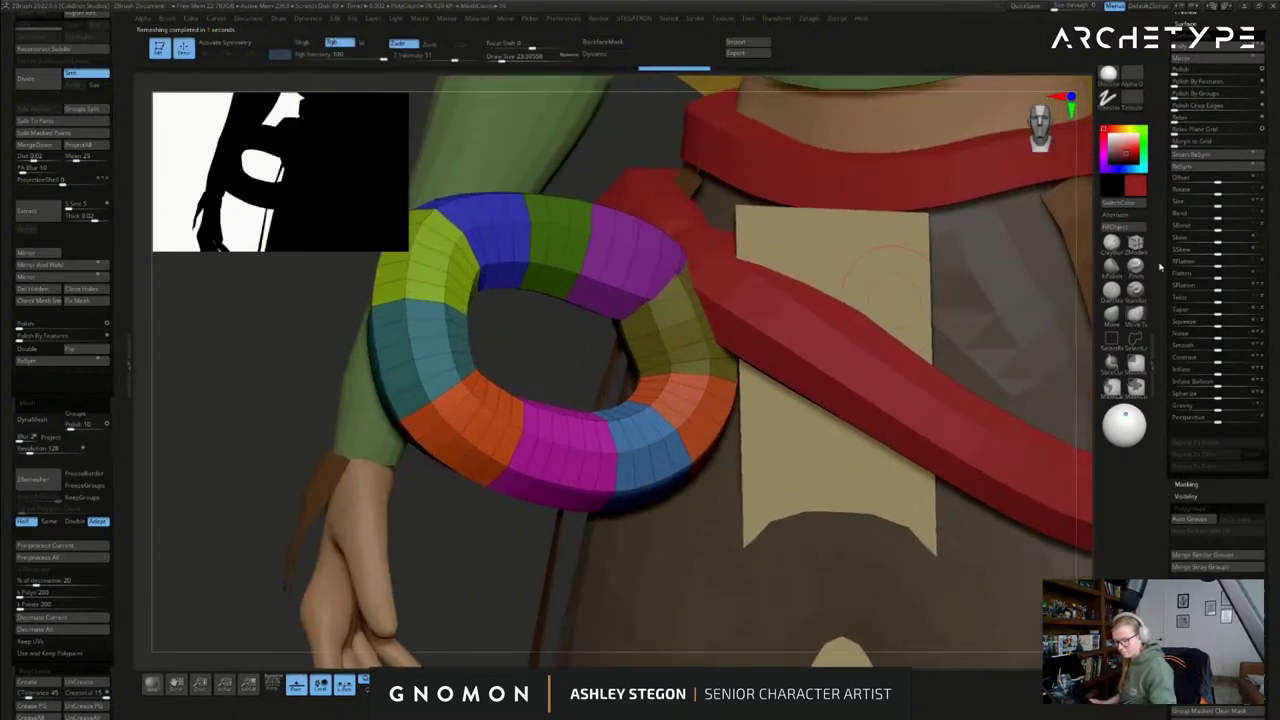
click(1135, 244)
key(space)
click(645, 367)
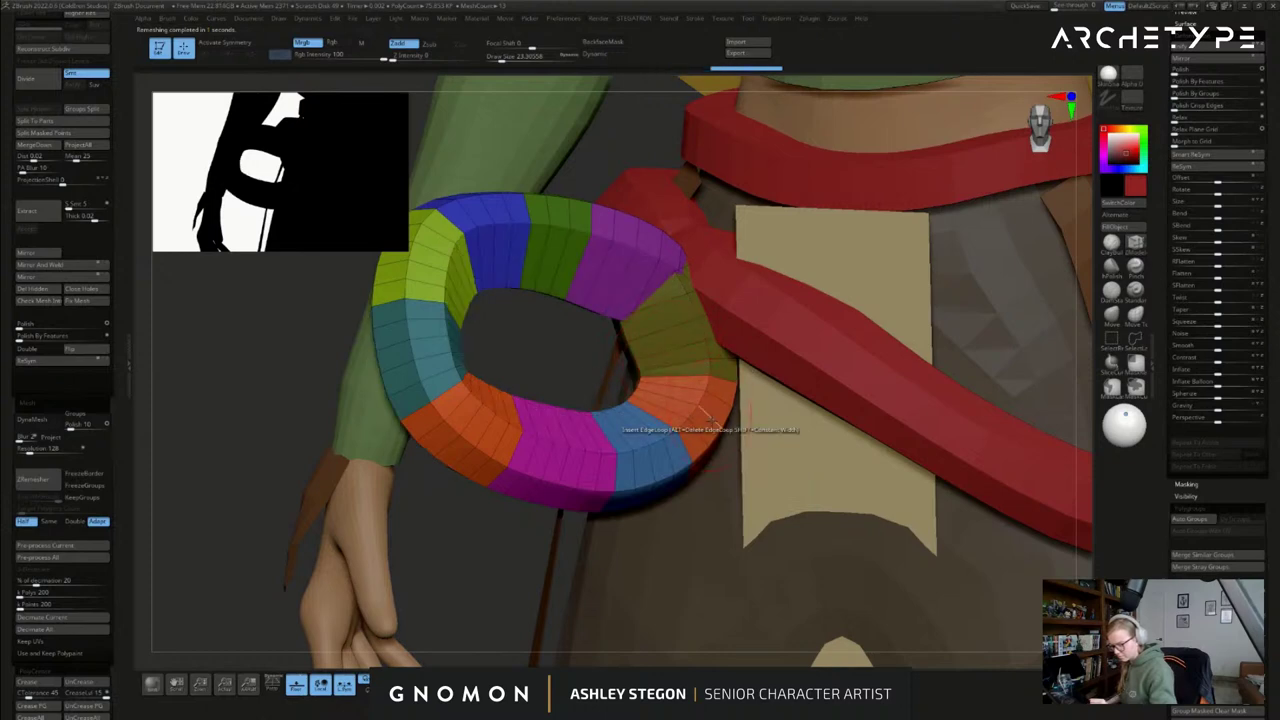
key(ctrl+z)
alt+click(690, 341)
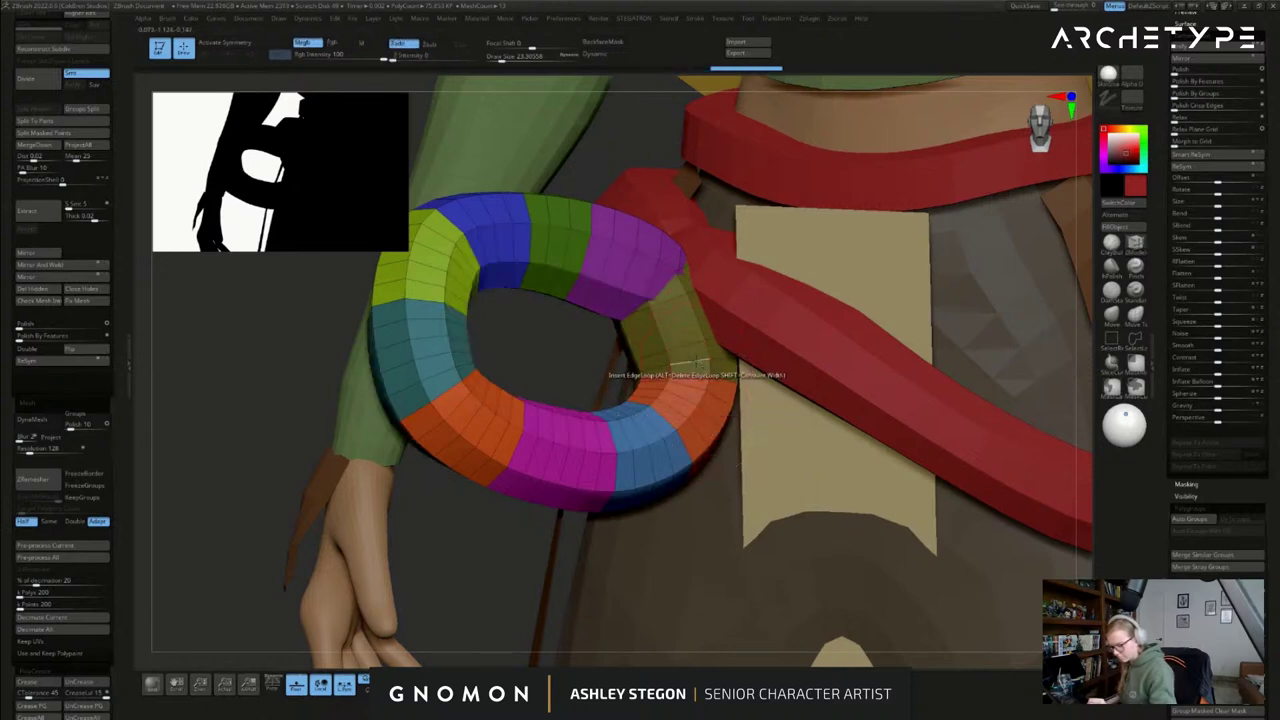
alt+click(694, 384)
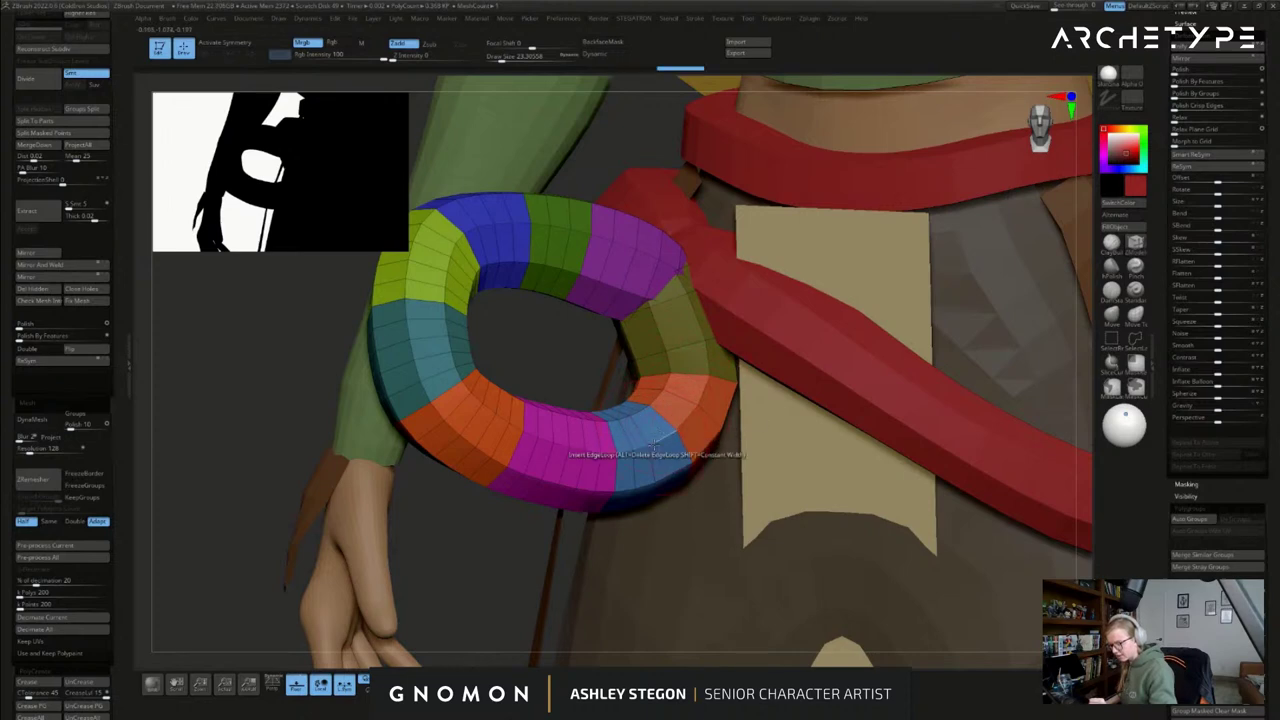
- Thin out the surplus edge loops around the rest of the small loop with ZModeler
right_drag(648, 460, 570, 440)
alt+click(645, 442)
alt+click(531, 438)
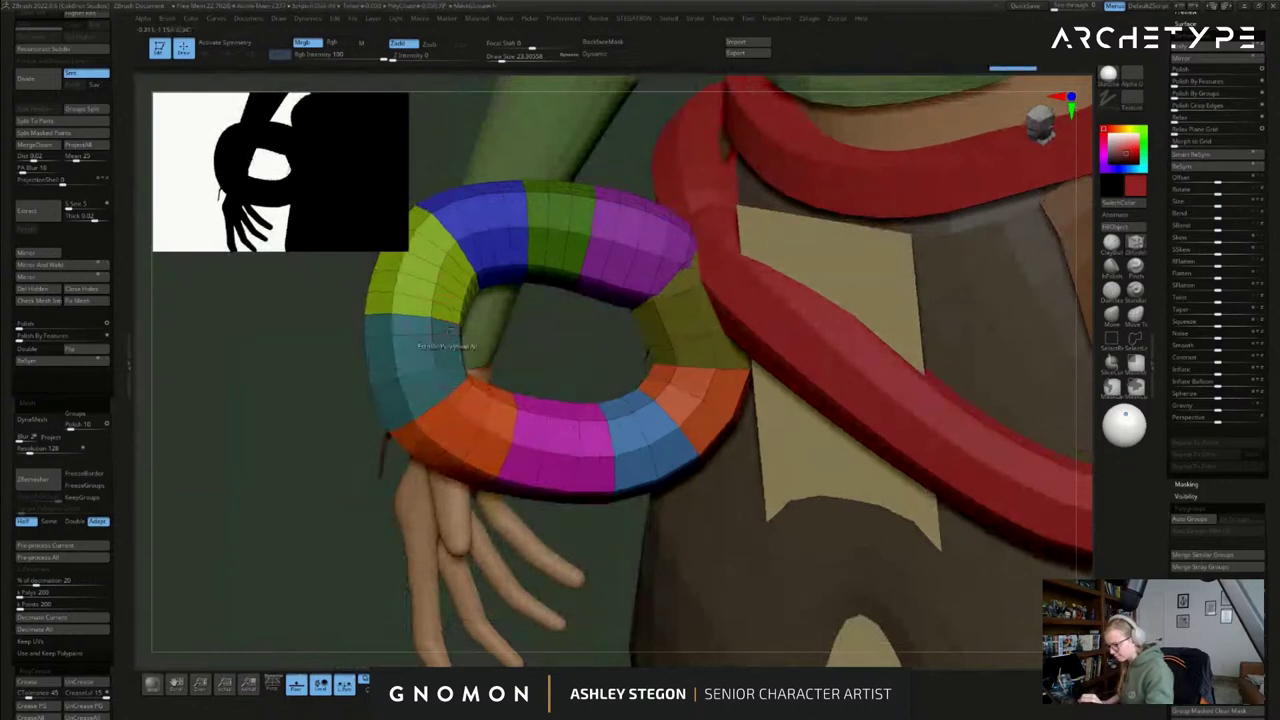
click(471, 260)
shift+click(495, 245)
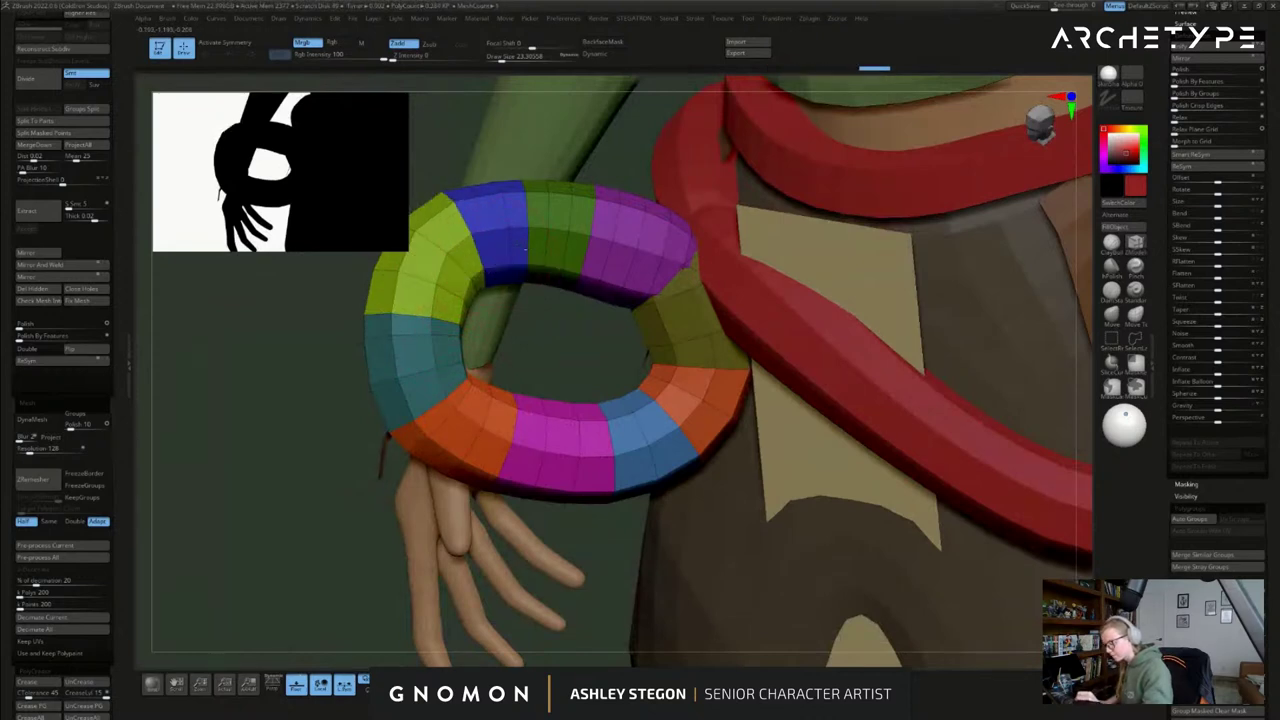
click(528, 241)
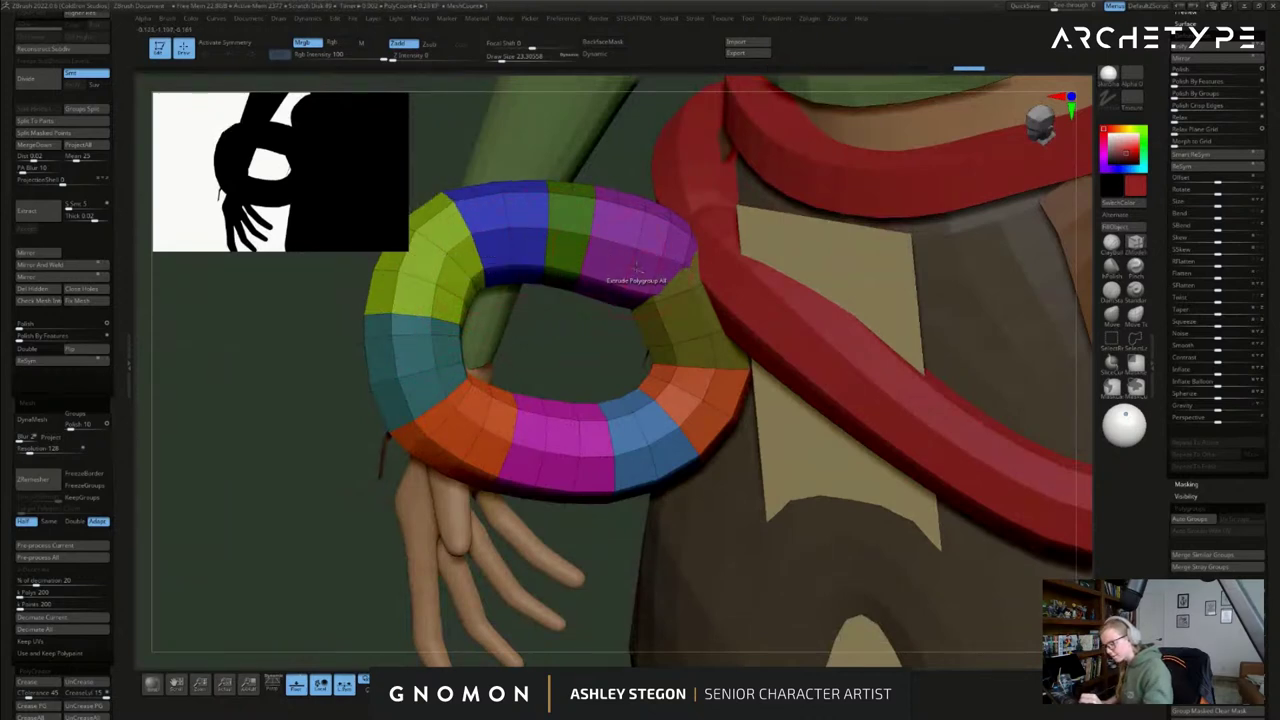
- Hide the polygroup display, and move and rotate the small loop against the sash's crossing
drag(775, 395, 718, 389)
key(shift+f)
key(w)
mouse_move(648, 350)
mouse_down()
mouse_move(631, 382)
mouse_move(616, 345)
mouse_up()
mouse_move(740, 348)
right_down()
mouse_move(668, 350)
mouse_move(715, 372)
right_up()
key(q)
key(w)
drag(672, 298, 672, 277)
right_drag(676, 292, 780, 328)
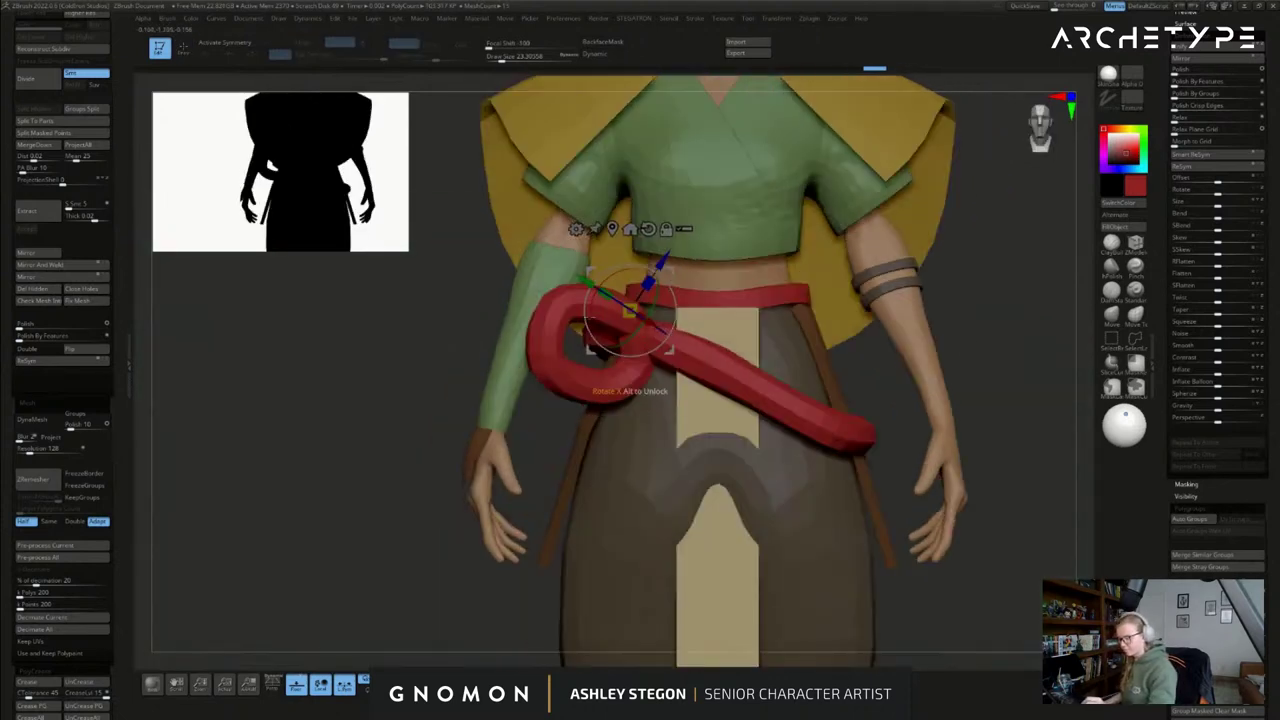
drag(601, 349, 604, 370)
- Reselect the small loop and rotate it so that it hangs outward from the hip
key(q)
alt+right_drag(625, 400, 777, 412)
alt+click(777, 414)
right_drag(745, 305, 676, 328)
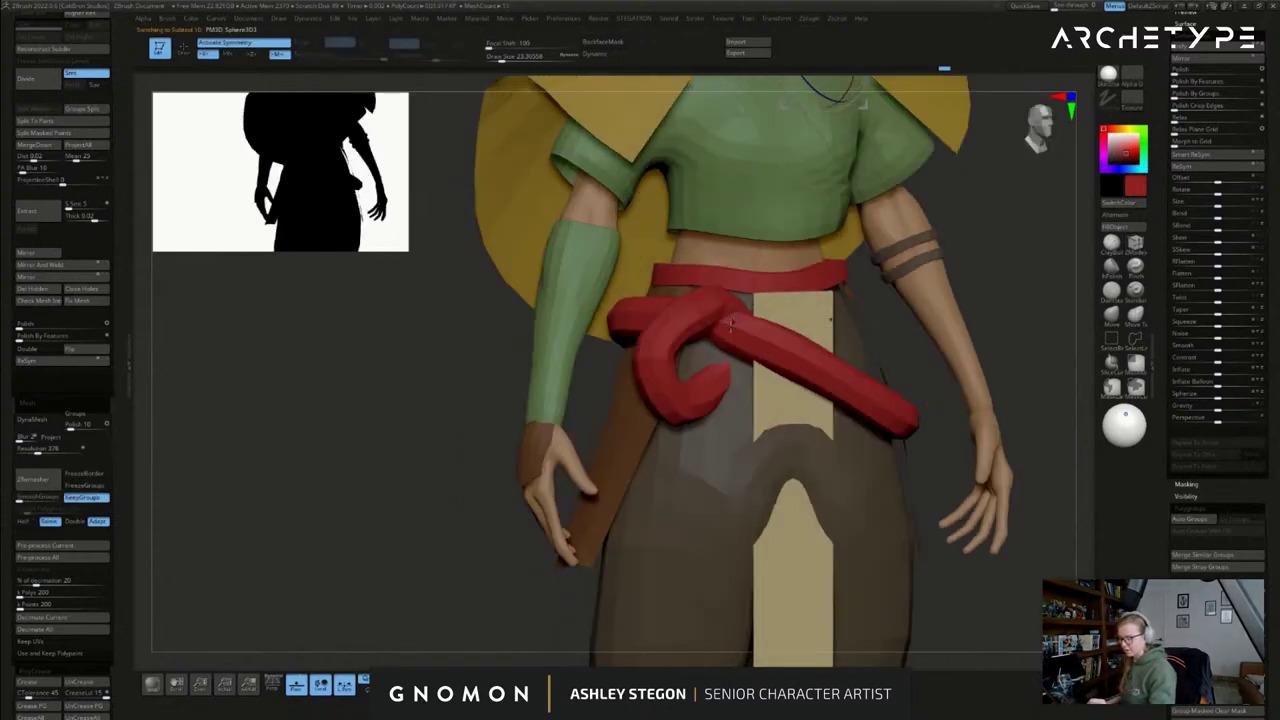
key(q)
key(shift+f)
key(shift+f)
alt+click(678, 328)
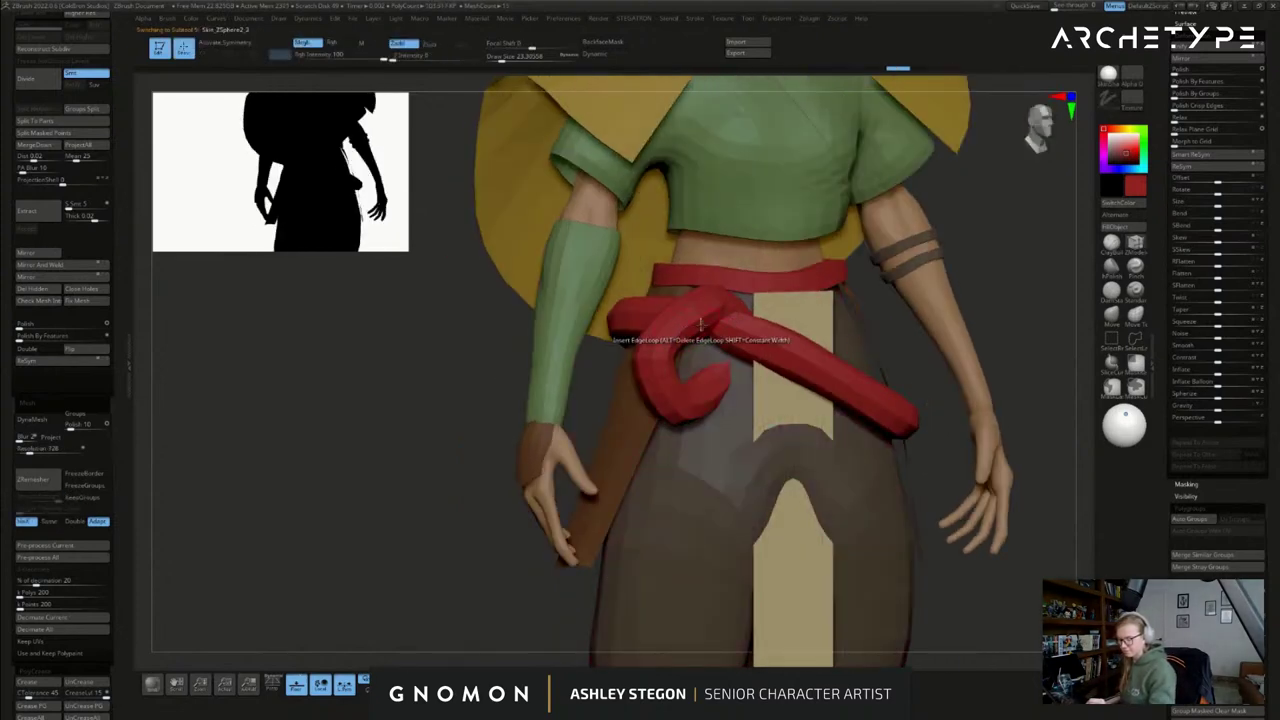
key(w)
drag(742, 336, 712, 359)
mouse_move(719, 320)
right_down()
mouse_move(778, 326)
mouse_move(740, 408)
right_up()
key(q)
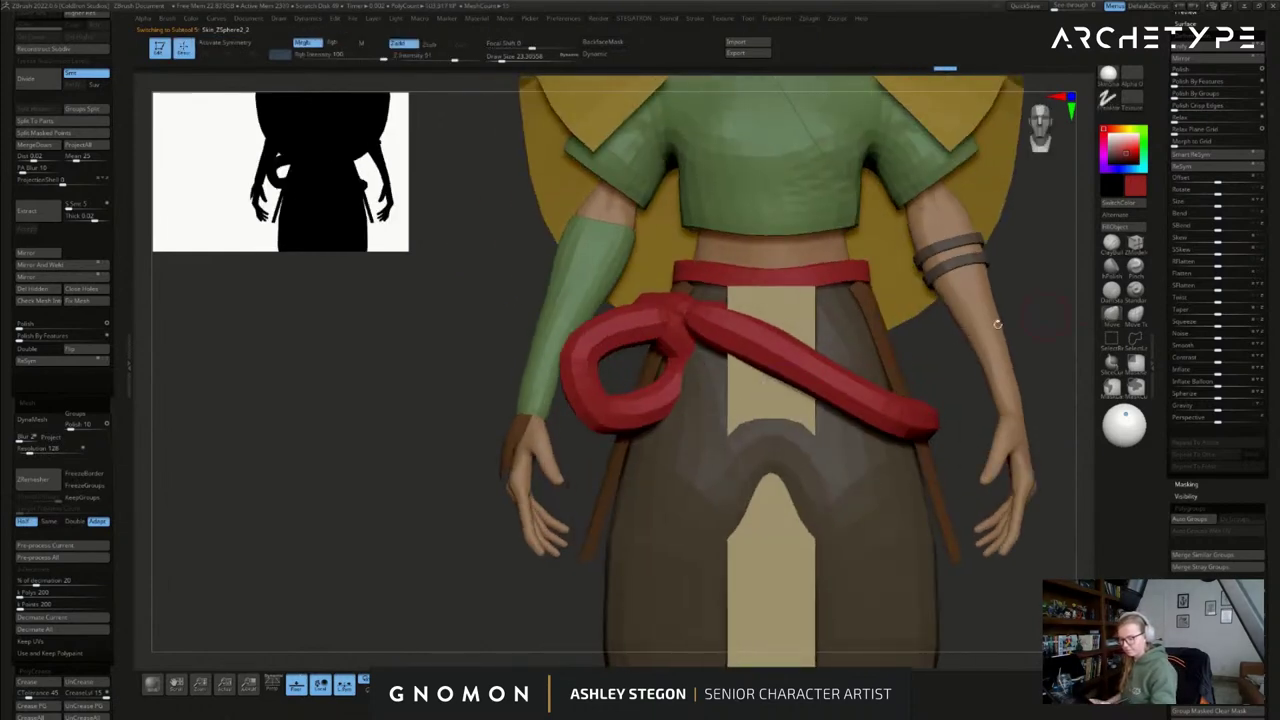
- Try to stretch the loop's lower end downward with a larger Move brush, and undo it
key(s)
drag(657, 430, 662, 430)
drag(638, 424, 632, 469)
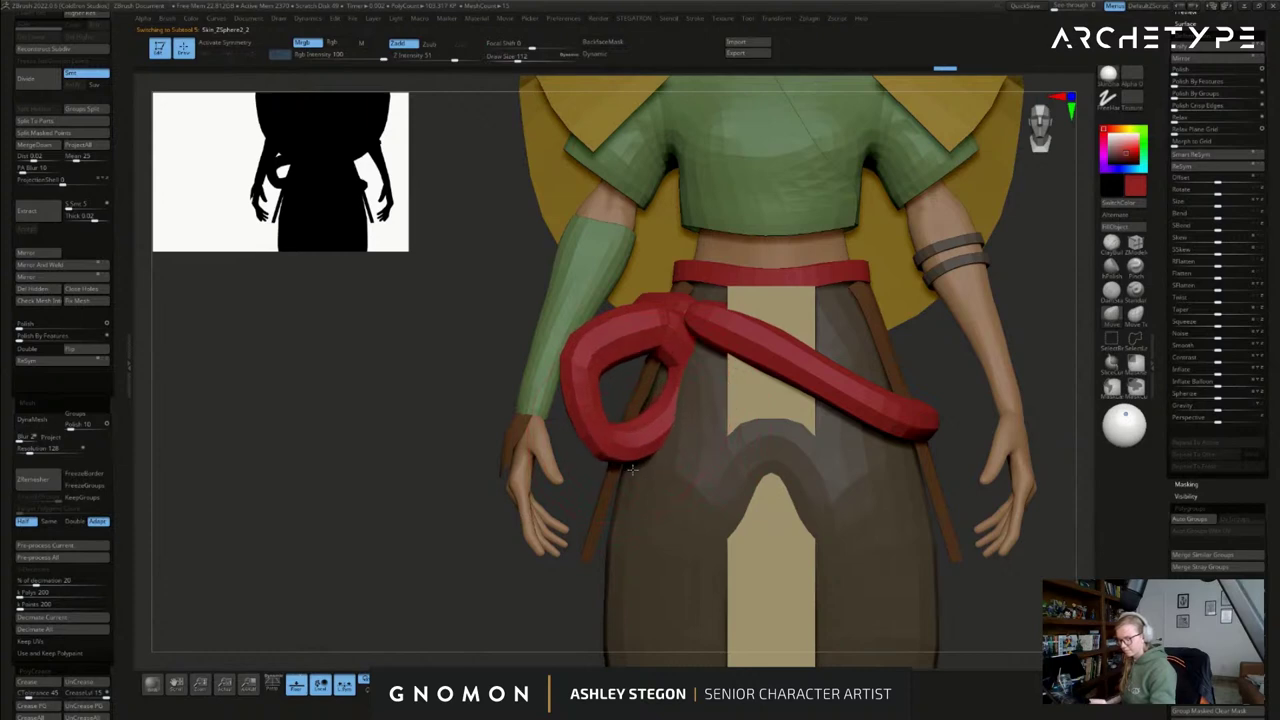
right_drag(596, 381, 562, 384)
key(ctrl+z)
- Reshape the small loop into a drooping teardrop that narrows toward the sash's crossing
click(1125, 318)
drag(578, 350, 576, 350)
drag(574, 346, 590, 354)
drag(616, 424, 617, 433)
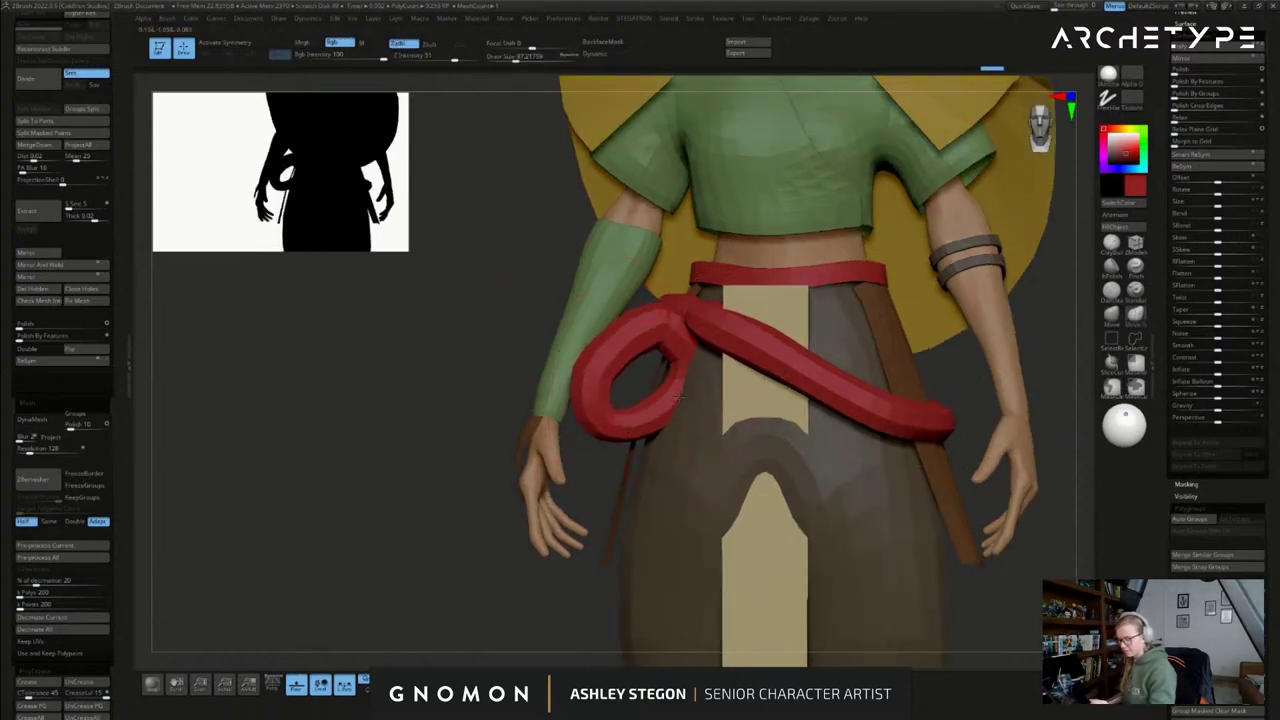
right_drag(677, 398, 640, 395)
drag(666, 384, 656, 391)
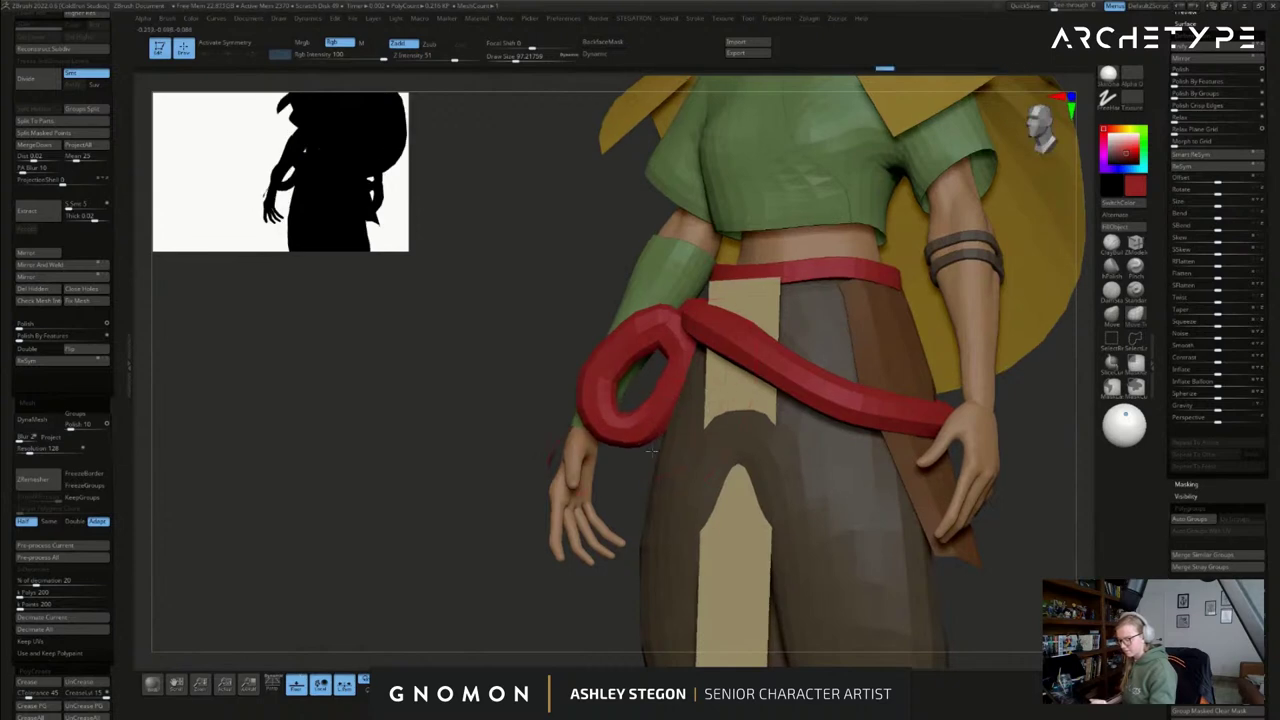
drag(640, 438, 641, 443)
right_drag(650, 448, 692, 442)
drag(676, 386, 670, 390)
right_drag(668, 334, 688, 327)
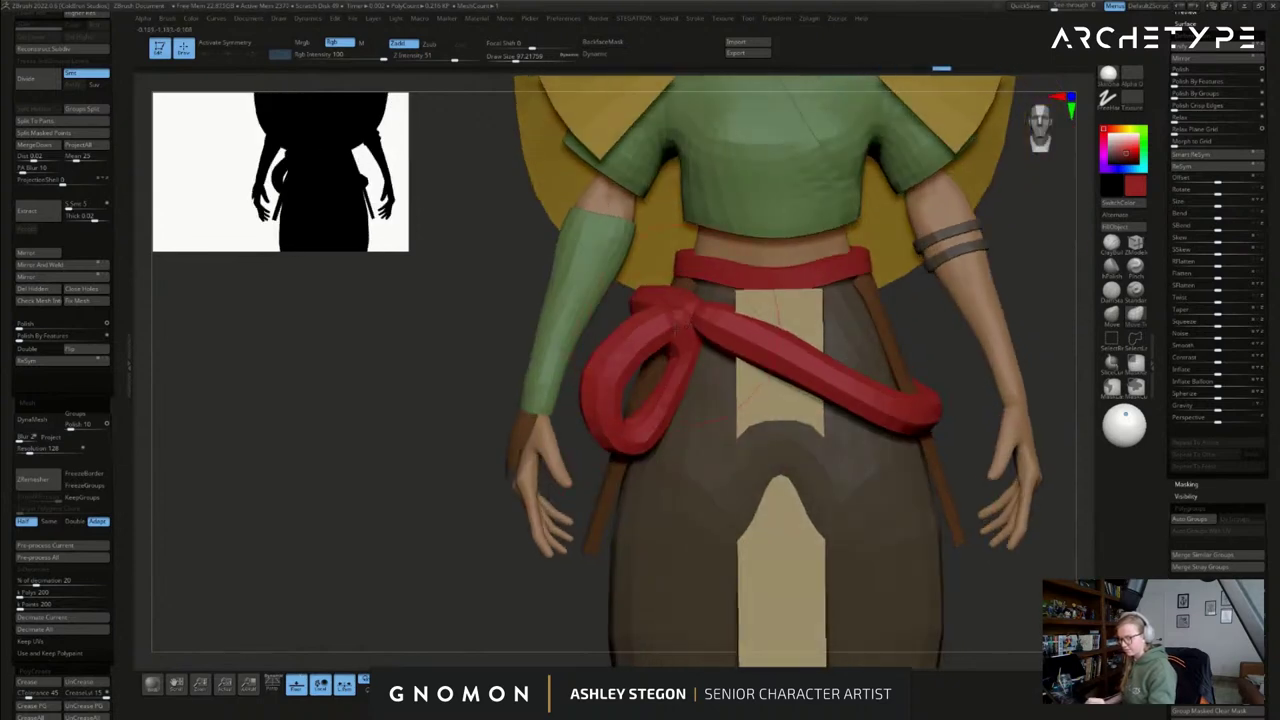
drag(683, 321, 690, 318)
- Pull the loop's narrow upper end into the sash's crossing with the Move brush
click(1113, 316)
mouse_move(678, 320)
right_down()
mouse_move(693, 317)
mouse_move(676, 314)
right_up()
drag(676, 314, 708, 312)
right_drag(708, 314, 732, 332)
right_drag(698, 398, 753, 401)
- Copy the teardrop loop within its own mesh and rotate the copy in front of the first loop
key(w)
drag(690, 326, 722, 330)
right_drag(722, 330, 698, 312)
drag(701, 300, 704, 307)
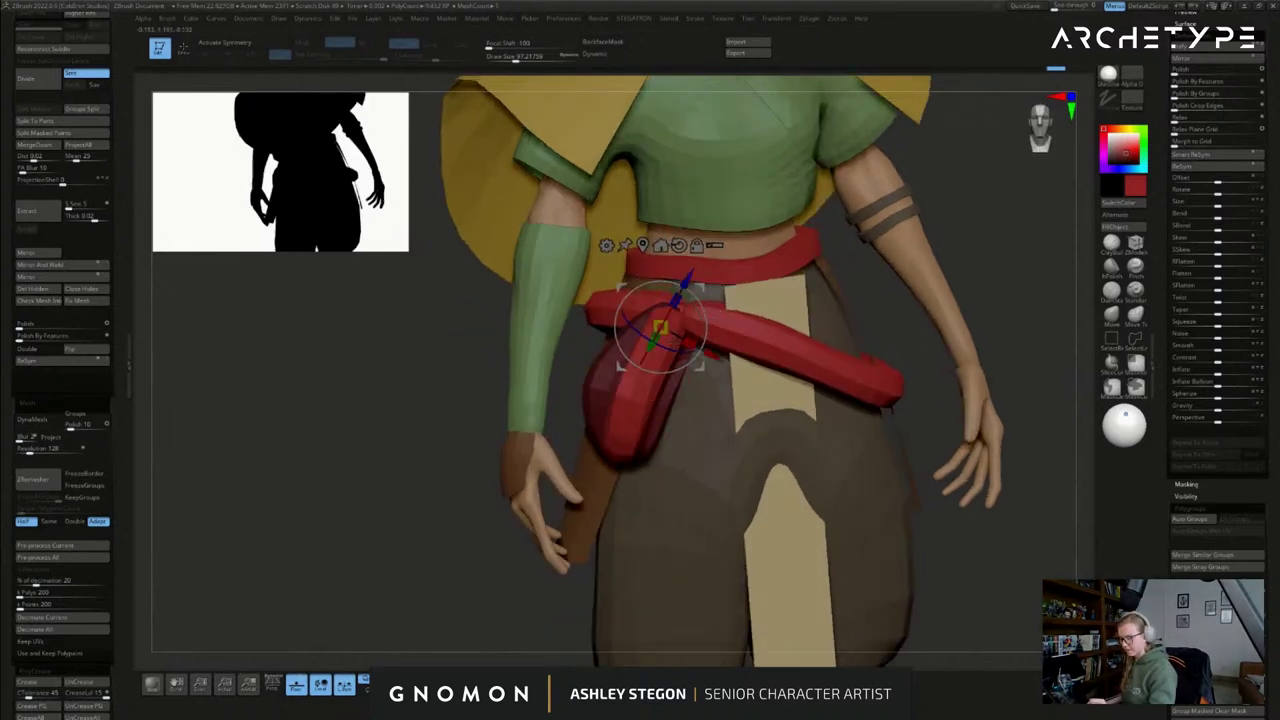
drag(717, 352, 717, 354)
drag(701, 366, 758, 390)
- Fine-tune the second loop's position and angle beside the first loop
drag(757, 330, 757, 350)
right_drag(757, 350, 735, 345)
alt+right_drag(758, 347, 679, 369)
drag(660, 367, 656, 371)
mouse_move(658, 370)
right_down()
mouse_move(677, 368)
mouse_move(680, 339)
right_up()
- Examine the full character and the bow's silhouette from a distance
mouse_move(867, 464)
right_down()
mouse_move(907, 465)
mouse_move(856, 465)
right_up()
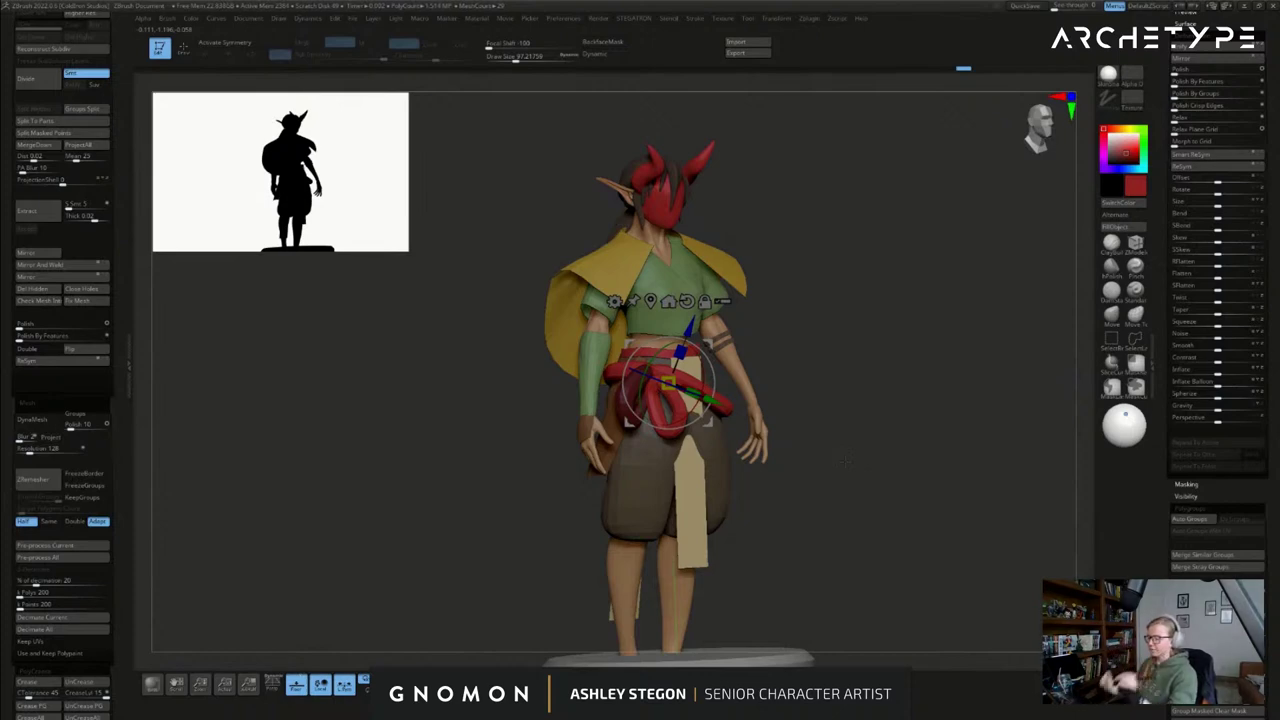
mouse_move(812, 446)
right_down()
mouse_move(793, 457)
mouse_move(769, 365)
right_up()
key(q)
mouse_move(894, 511)
ctrl+right_down()
mouse_move(846, 454)
mouse_move(803, 514)
mouse_move(818, 531)
mouse_move(834, 520)
mouse_move(866, 551)
mouse_move(911, 520)
ctrl+right_up()
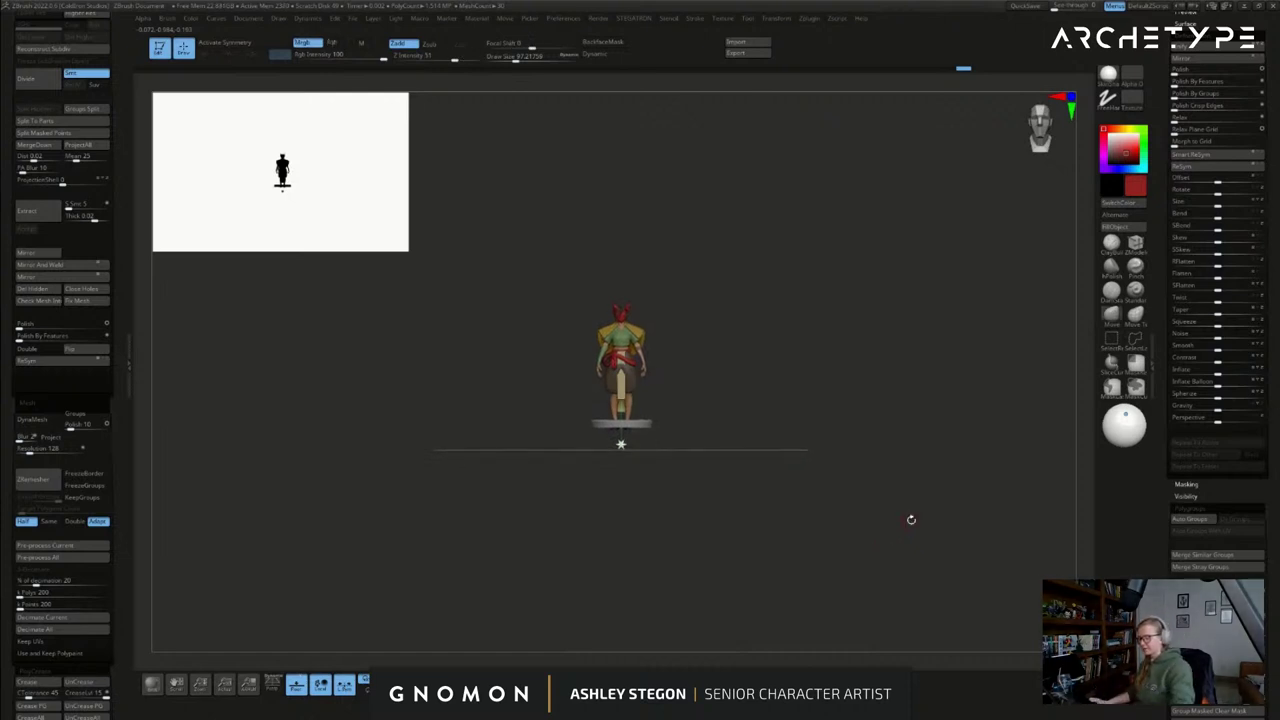
ctrl+right_drag(834, 510, 851, 514)
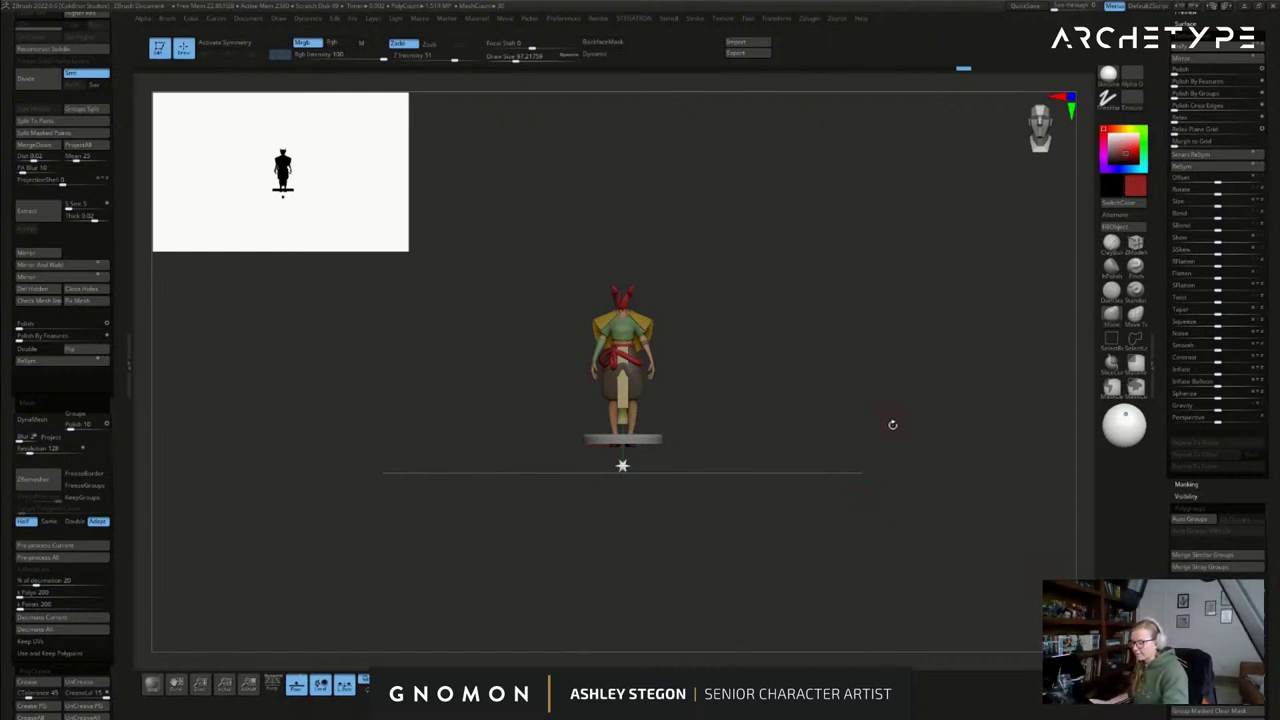
mouse_move(837, 426)
mouse_down()
mouse_move(790, 424)
mouse_move(858, 422)
mouse_move(765, 443)
mouse_move(832, 415)
mouse_move(912, 416)
mouse_move(871, 426)
mouse_move(885, 461)
mouse_move(880, 429)
mouse_up()
alt+drag(703, 406, 661, 412)
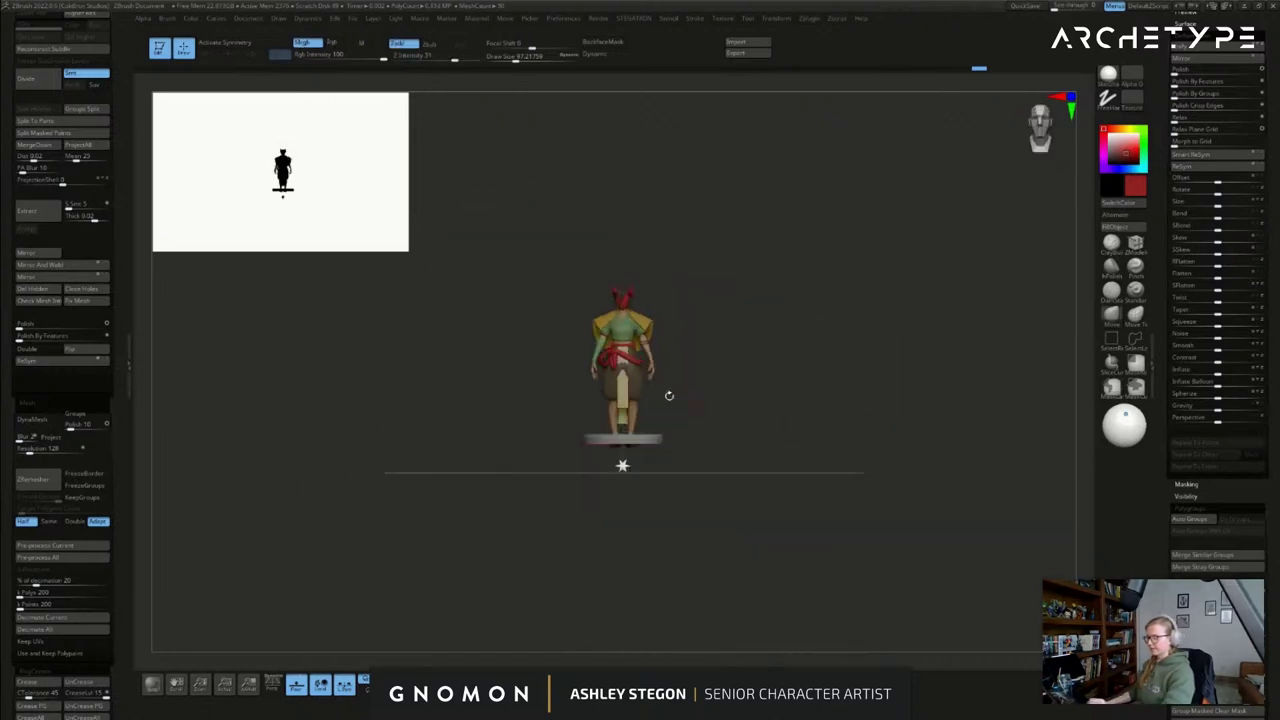
right_drag(661, 412, 690, 445)
- Reposition and rotate the unmasked bow loop so that it hangs beside the masked one at the hip
mouse_move(610, 370)
right_down()
mouse_move(650, 362)
mouse_move(672, 335)
right_up()
key(w)
alt+drag(688, 370, 649, 354)
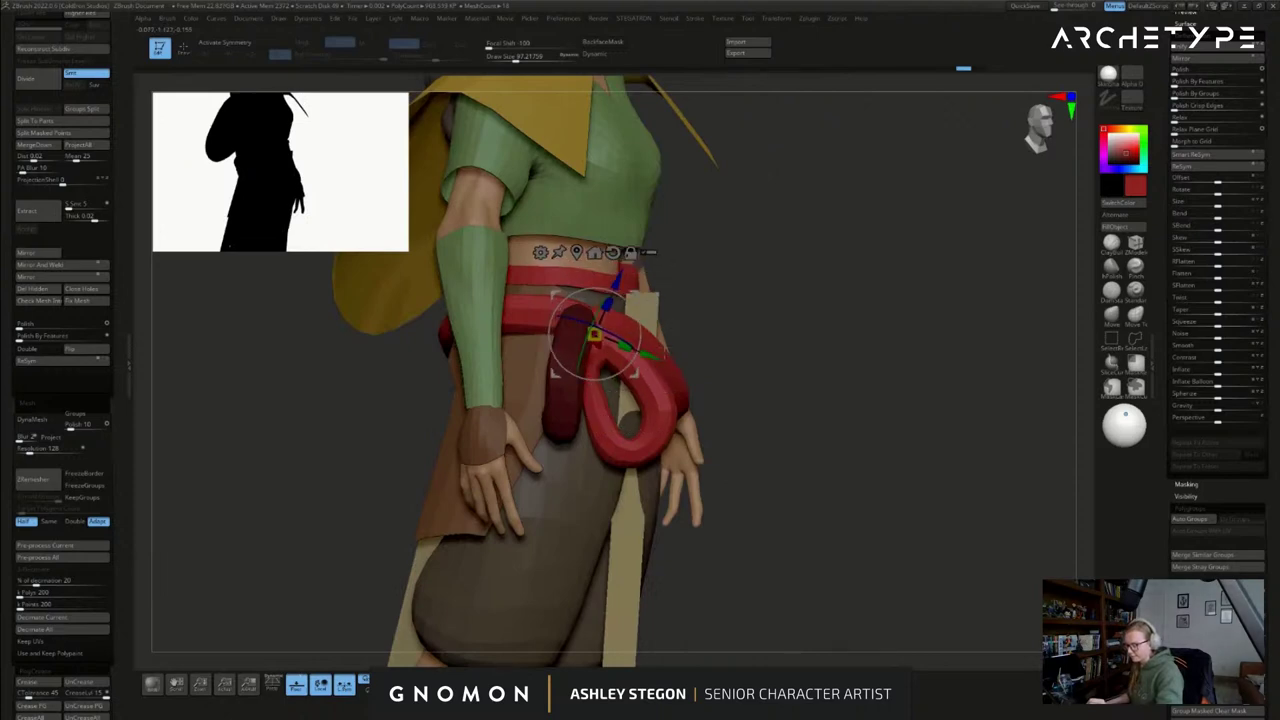
right_drag(649, 354, 590, 385)
alt+drag(631, 370, 620, 358)
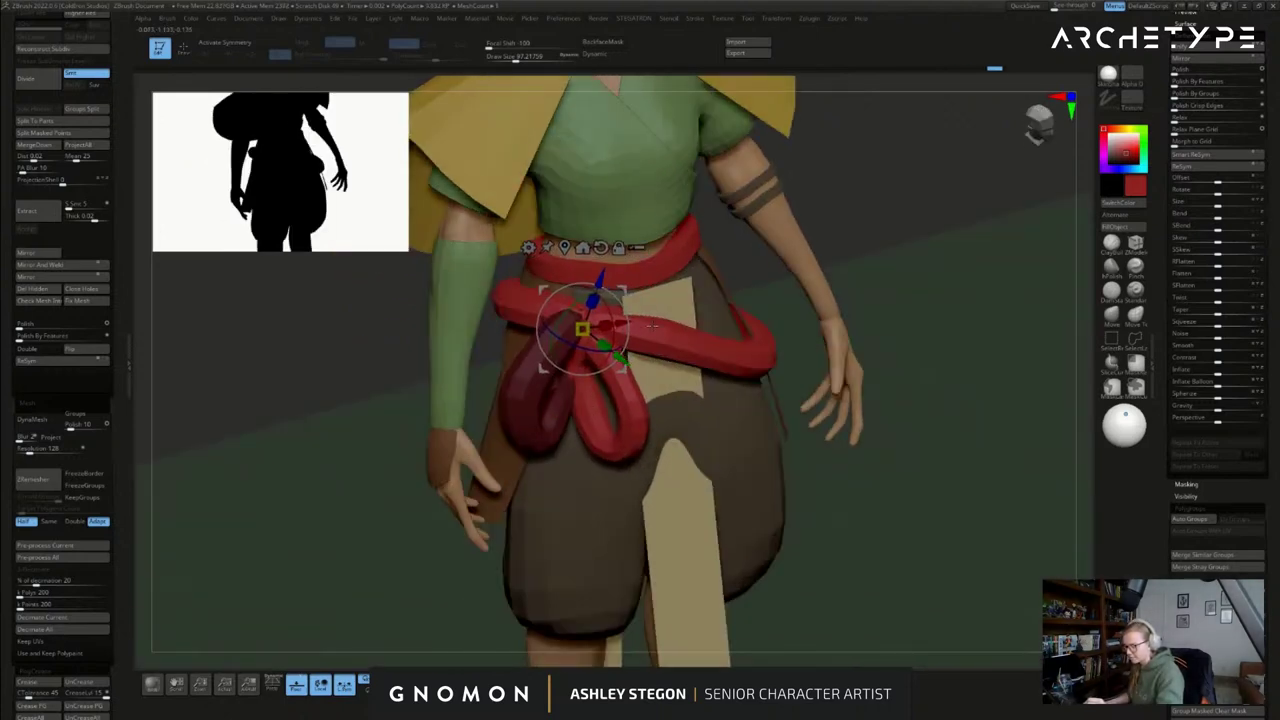
shift+right_drag(612, 340, 646, 310)
drag(640, 308, 637, 300)
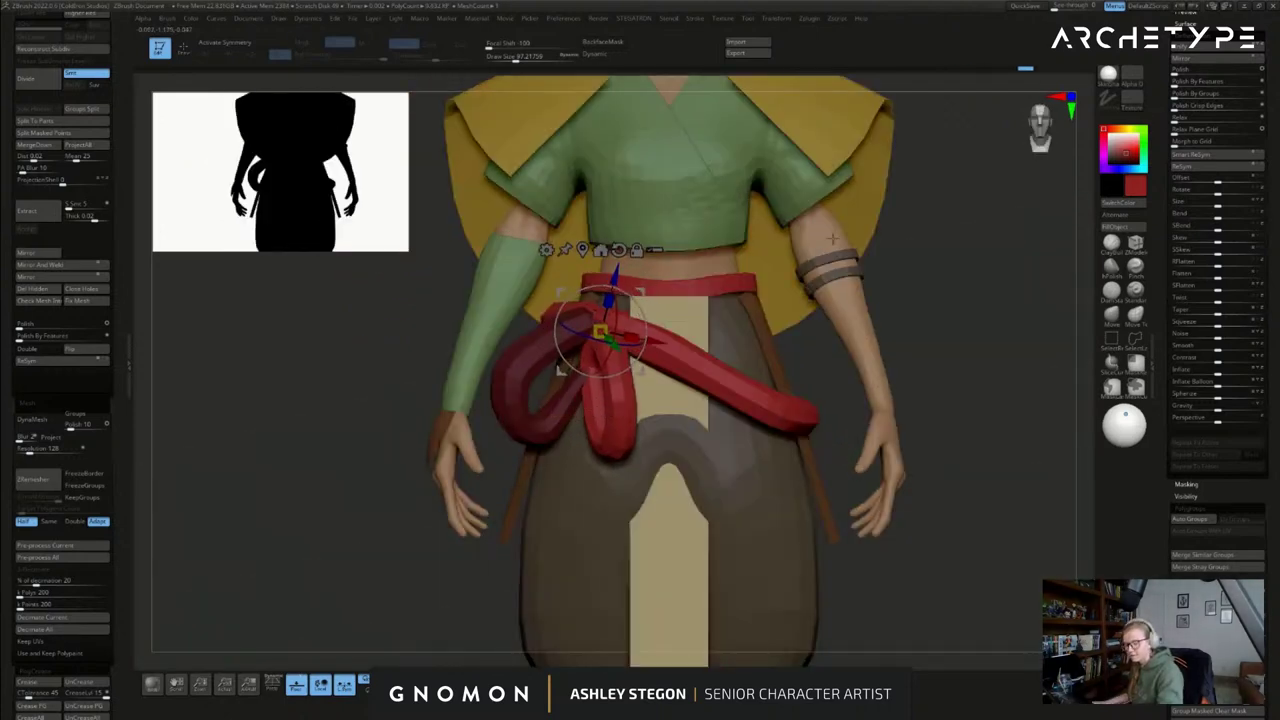
- Reshape the unmasked bow loop with the Move Topological brush so that it opens into a drooping teardrop beside the masked loop
key(q)
click(1135, 313)
key(s)
click(592, 375)
drag(588, 355, 594, 354)
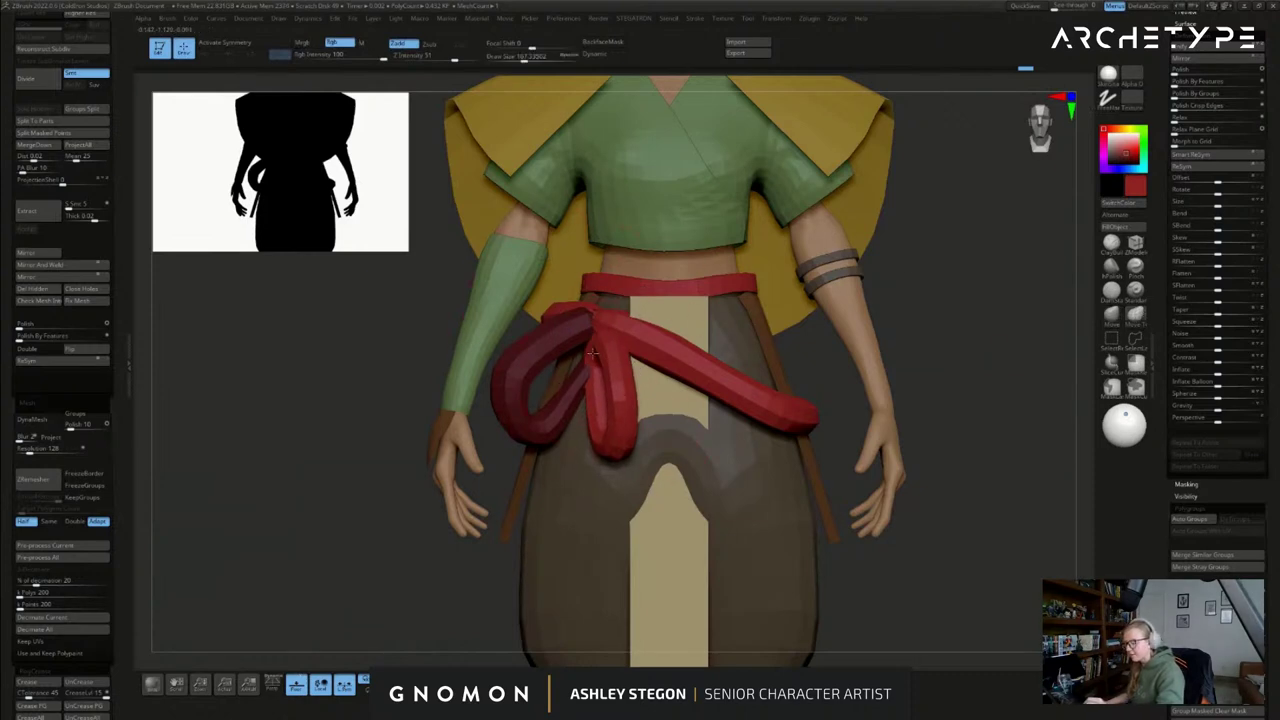
right_drag(767, 317, 782, 320)
key(s)
click(622, 350)
right_drag(590, 322, 605, 328)
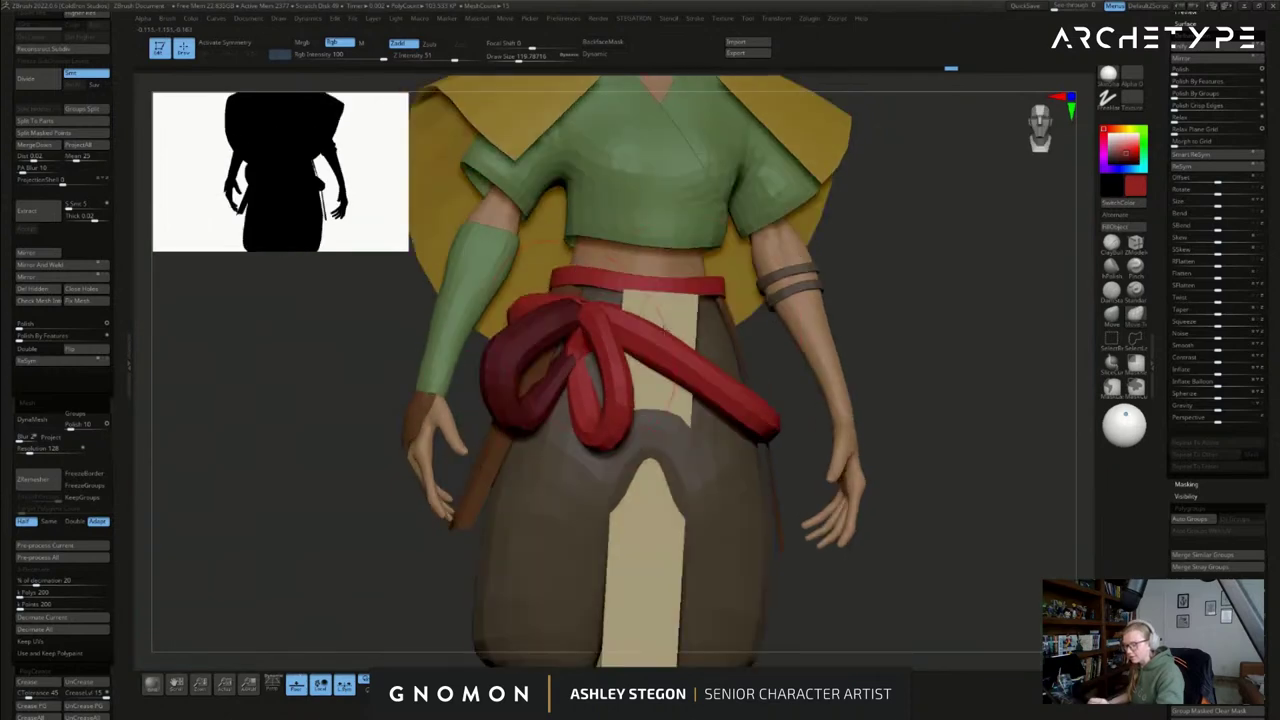
- Adjust the curve and depth of the loop hanging in front of the shorts with the Move brush
click(1113, 318)
right_drag(575, 358, 612, 362)
drag(590, 362, 600, 366)
mouse_move(600, 366)
right_down()
mouse_move(620, 366)
mouse_move(625, 382)
mouse_move(628, 343)
right_up()
key(s)
click(606, 388)
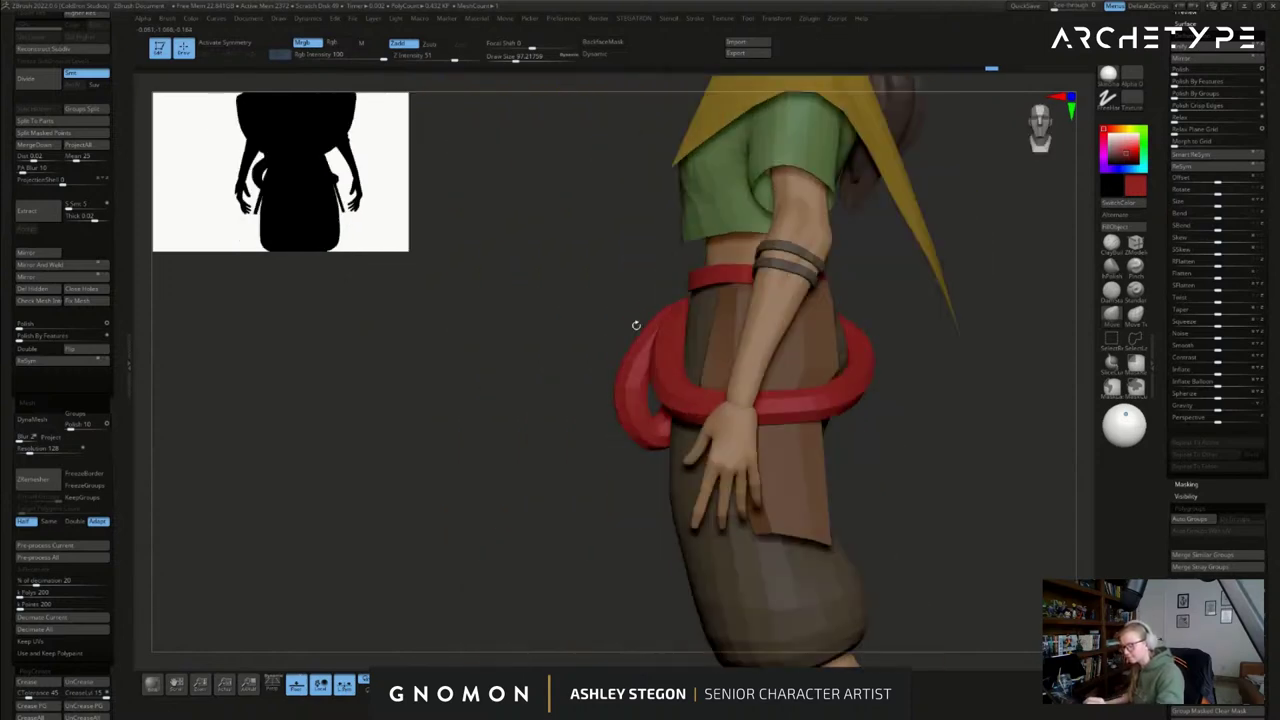
- Reshape the outer bow loop and balance the spacing of both loops where they meet at the sash
key(s)
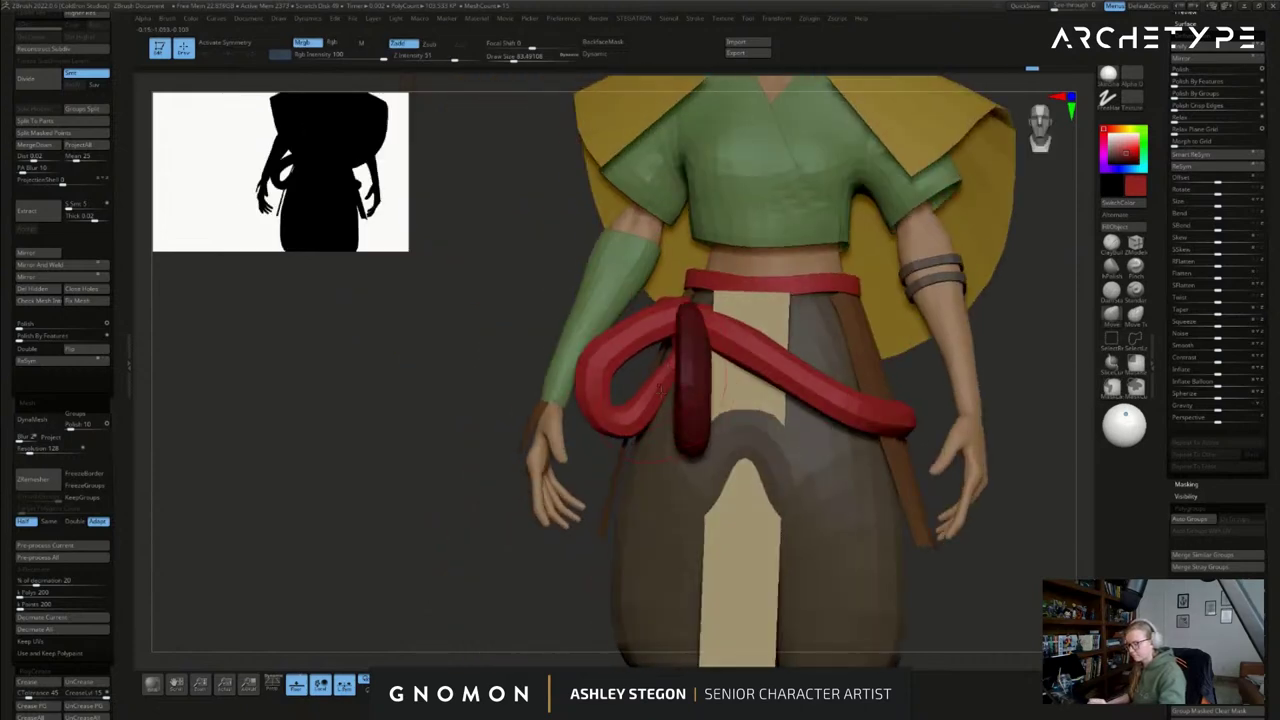
right_drag(660, 389, 590, 428)
drag(601, 377, 614, 384)
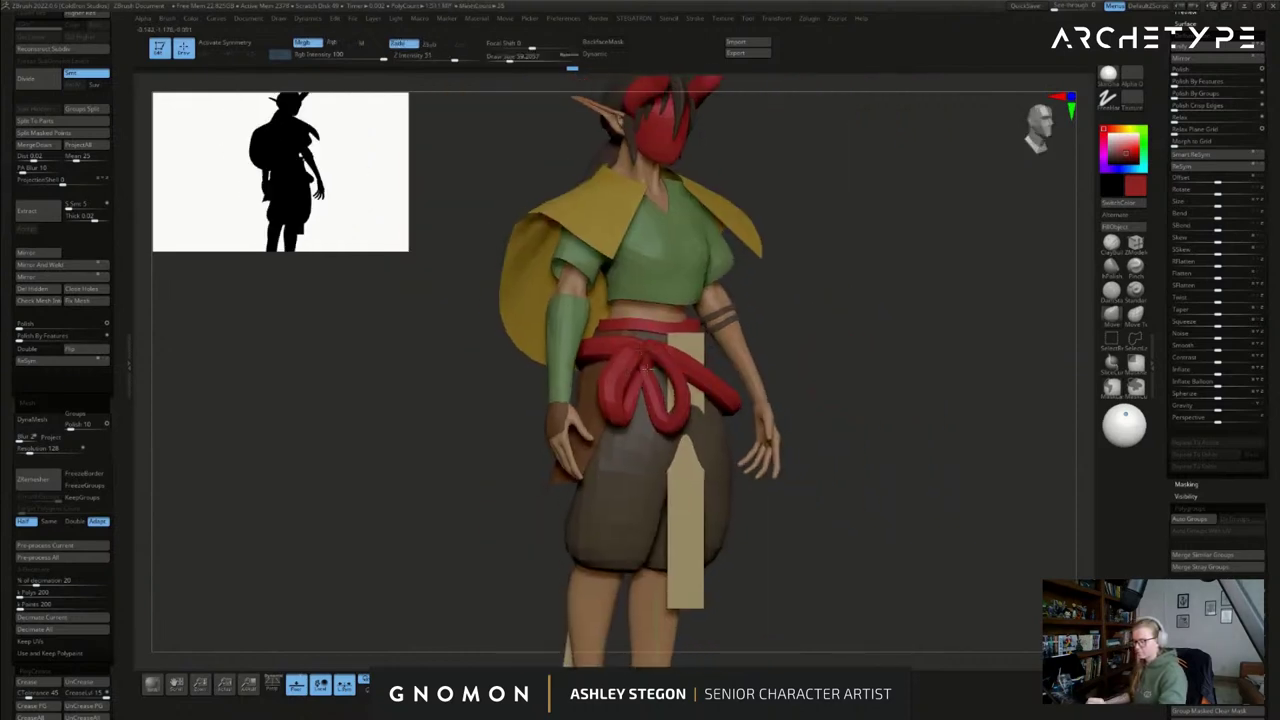
ctrl+right_drag(645, 368, 690, 378)
right_drag(690, 378, 649, 384)
key(s)
drag(649, 384, 645, 384)
- Duplicate the bow loops' subtool and replace the duplicate's mesh with a cylinder primitive
drag(1163, 432, 1163, 700)
drag(1163, 385, 1163, 512)
click(1187, 448)
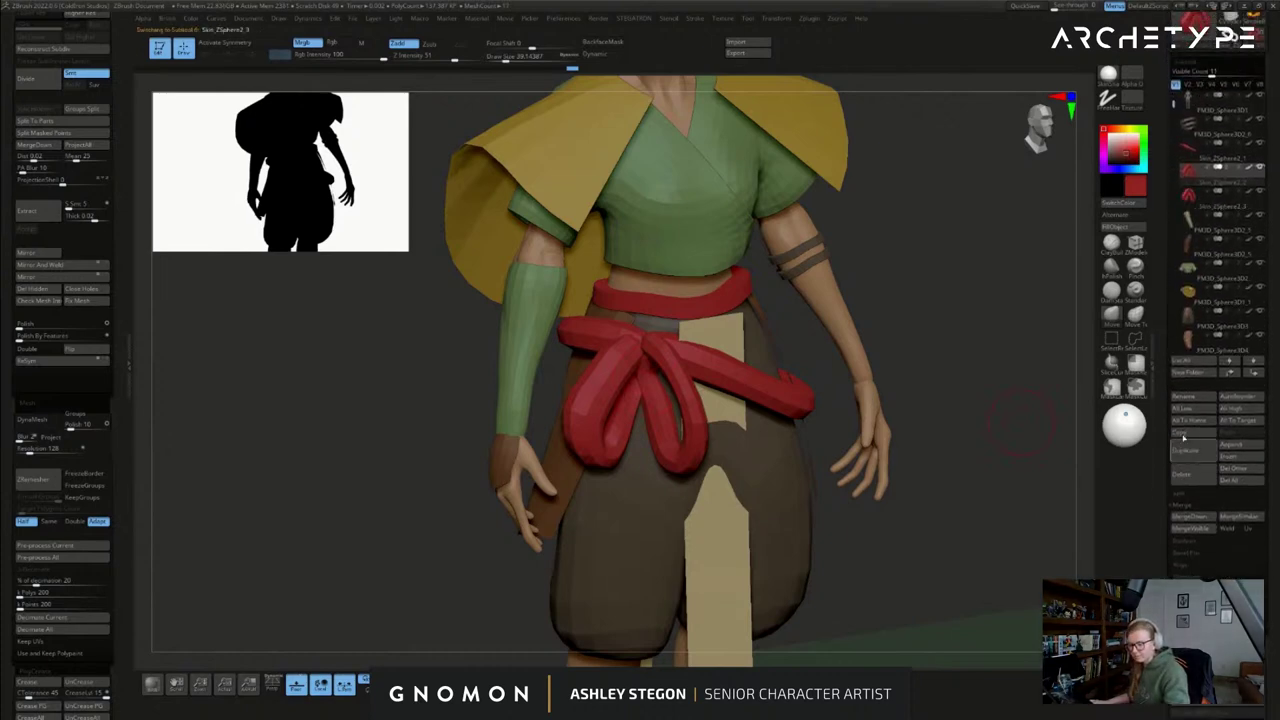
click(1203, 198)
key(w)
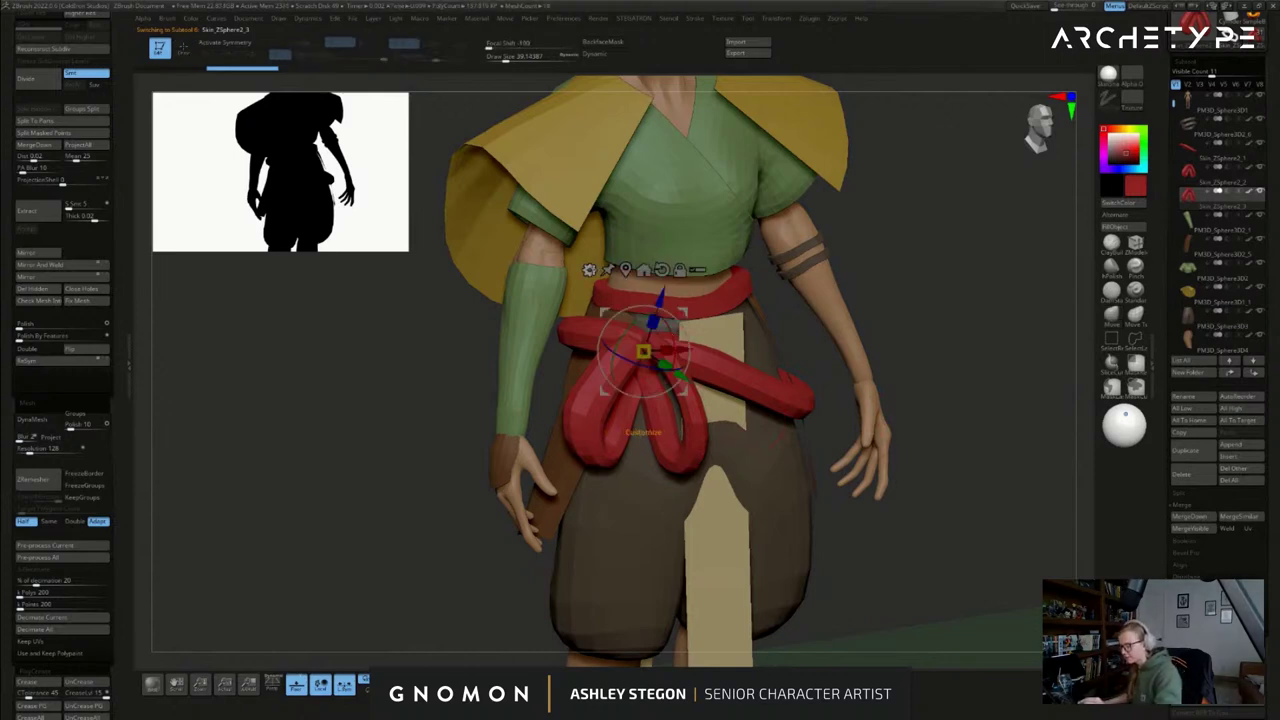
click(590, 270)
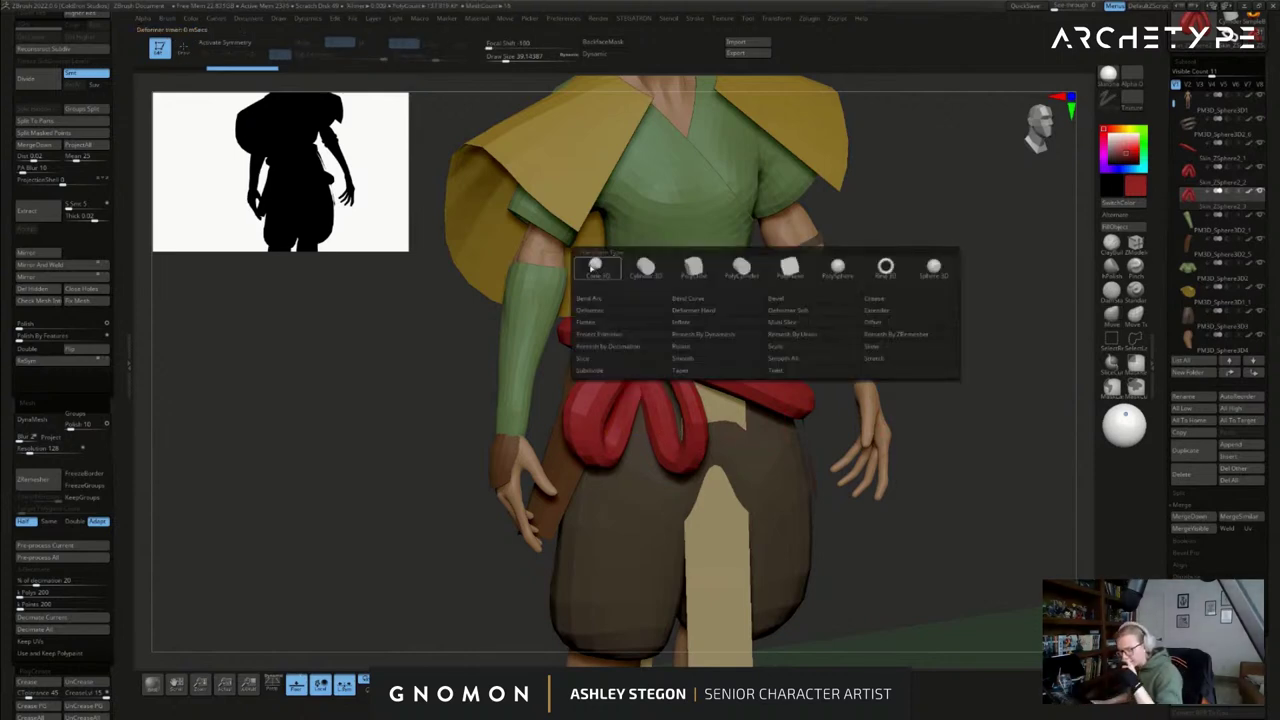
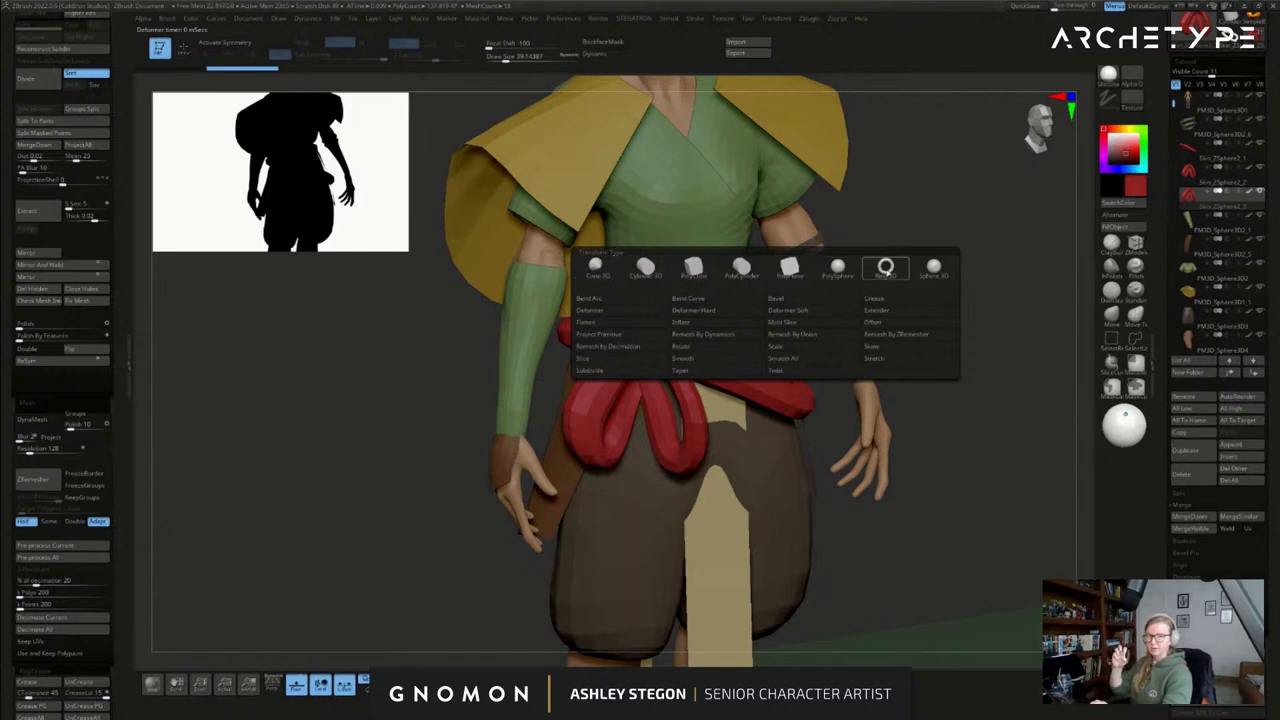
click(646, 268)
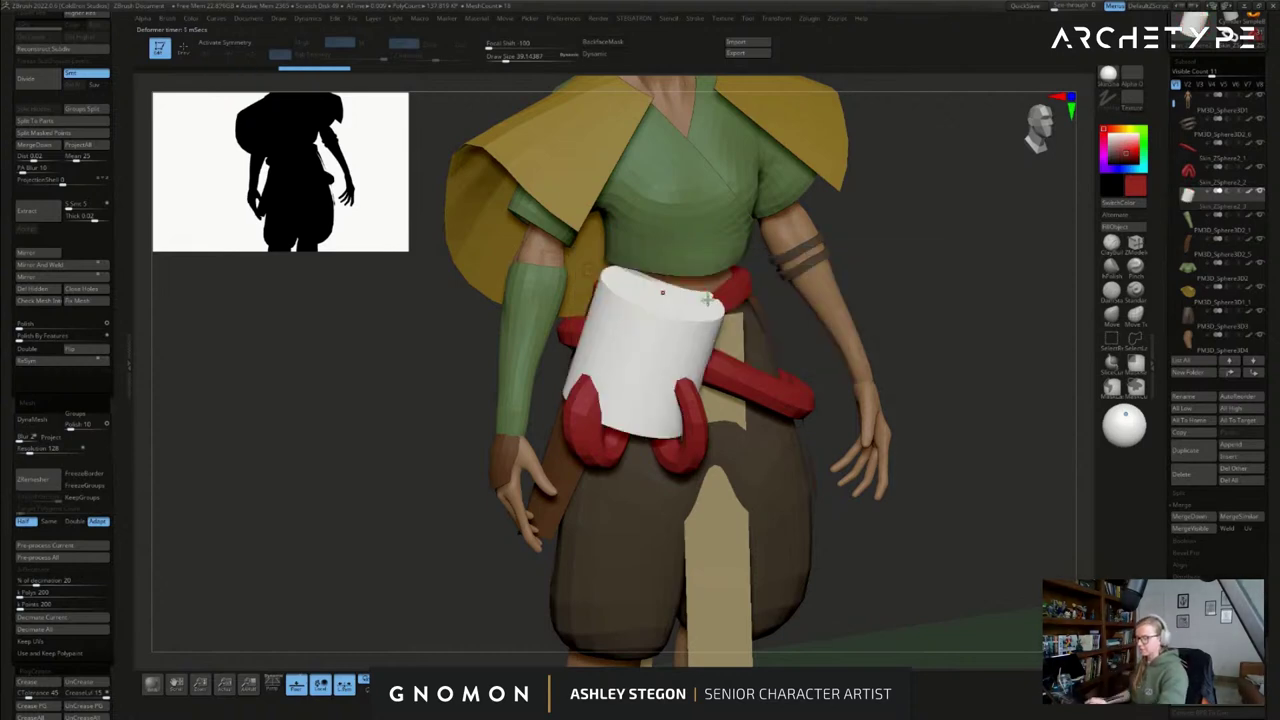
- Fill the cylinder with red, then shrink and rotate it over the point where the bow loops meet
click(1118, 228)
ctrl+right_drag(731, 378, 675, 350)
key(w)
mouse_move(615, 338)
mouse_down()
mouse_move(607, 367)
mouse_move(610, 356)
mouse_move(637, 389)
mouse_move(580, 347)
mouse_move(609, 367)
mouse_up()
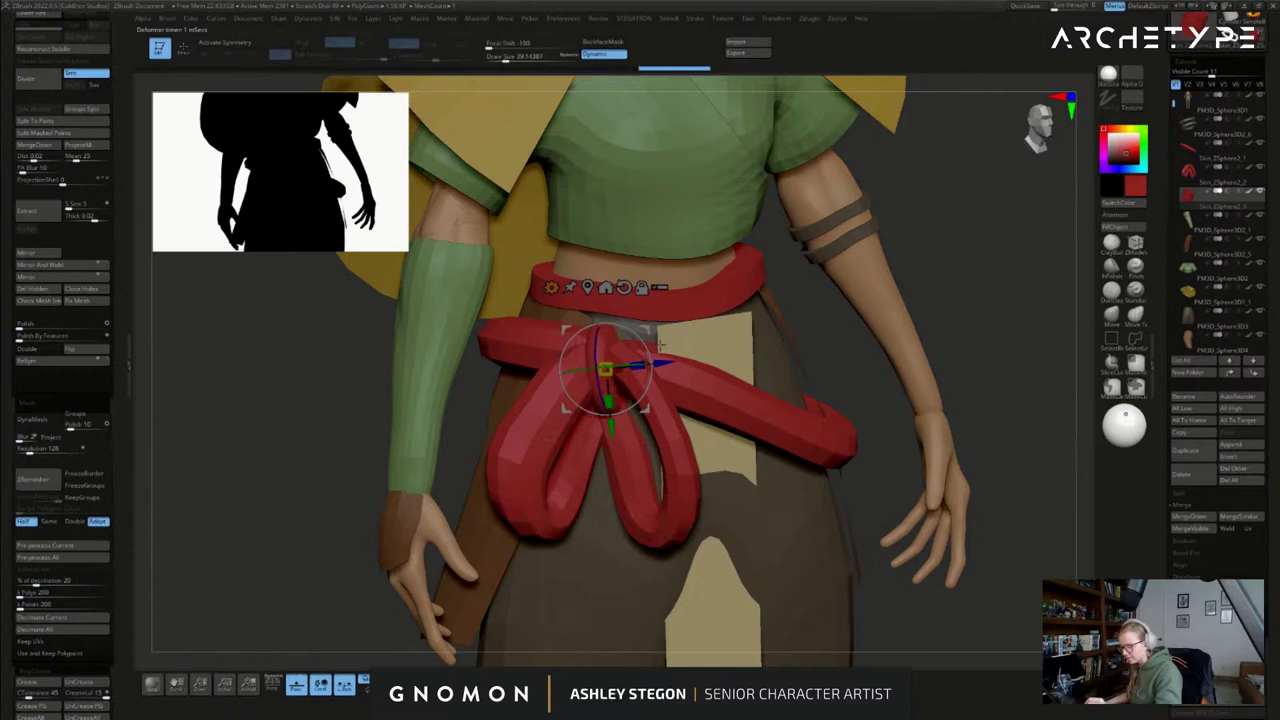
- Copy the knot piece within its own mesh and angle the copy beside the masked original
key(q)
right_drag(690, 335, 610, 384)
key(w)
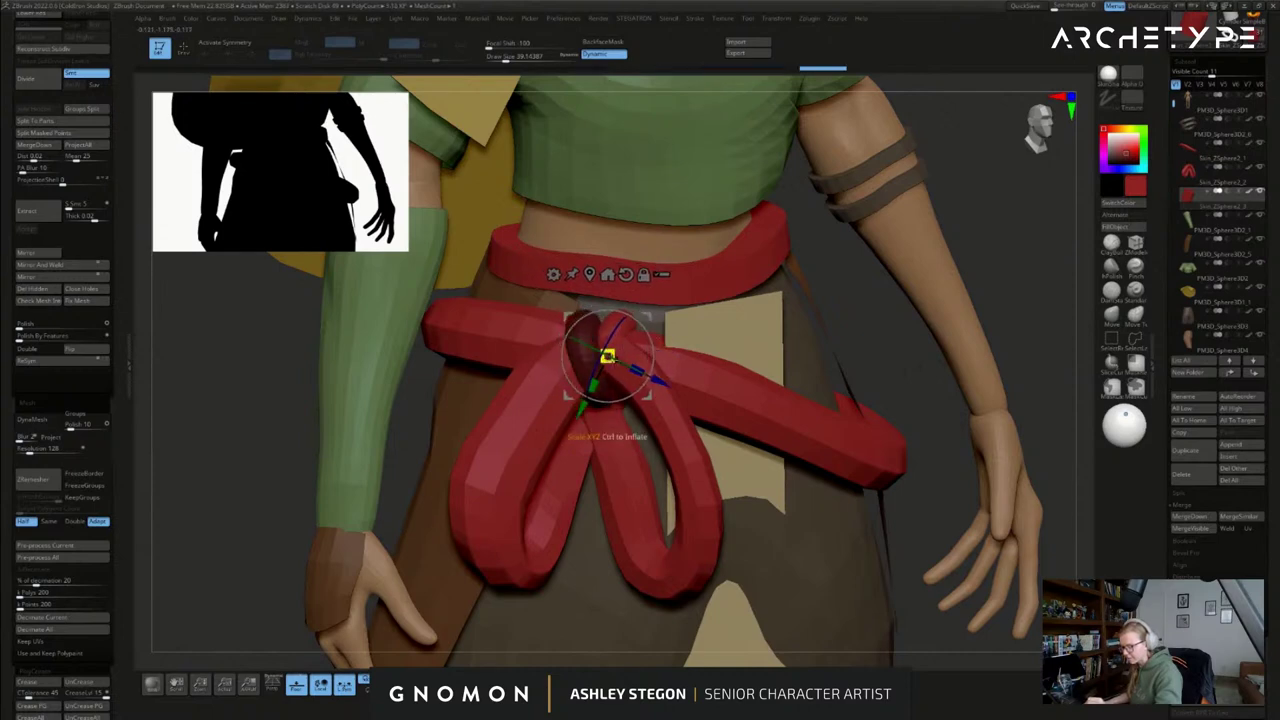
mouse_move(623, 352)
right_down()
mouse_move(682, 313)
mouse_move(835, 308)
right_up()
key(q)
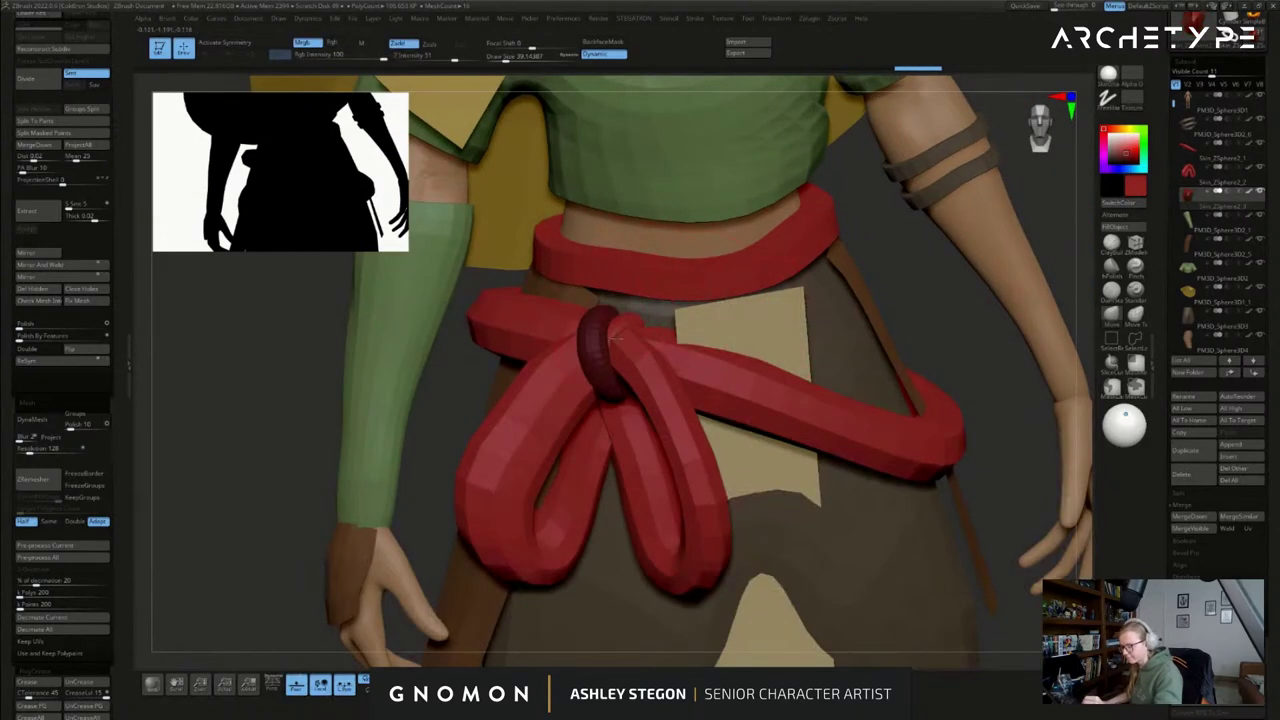
- Reshape the smaller unmasked knot piece over the loop's upper end with the Move brush and invert the mask
right_drag(640, 331, 634, 342)
key(s)
drag(634, 342, 642, 342)
drag(642, 335, 634, 325)
mouse_move(640, 332)
right_down()
mouse_move(680, 345)
mouse_move(617, 378)
mouse_move(572, 374)
mouse_move(668, 380)
mouse_move(672, 330)
right_up()
ctrl+click(897, 396)
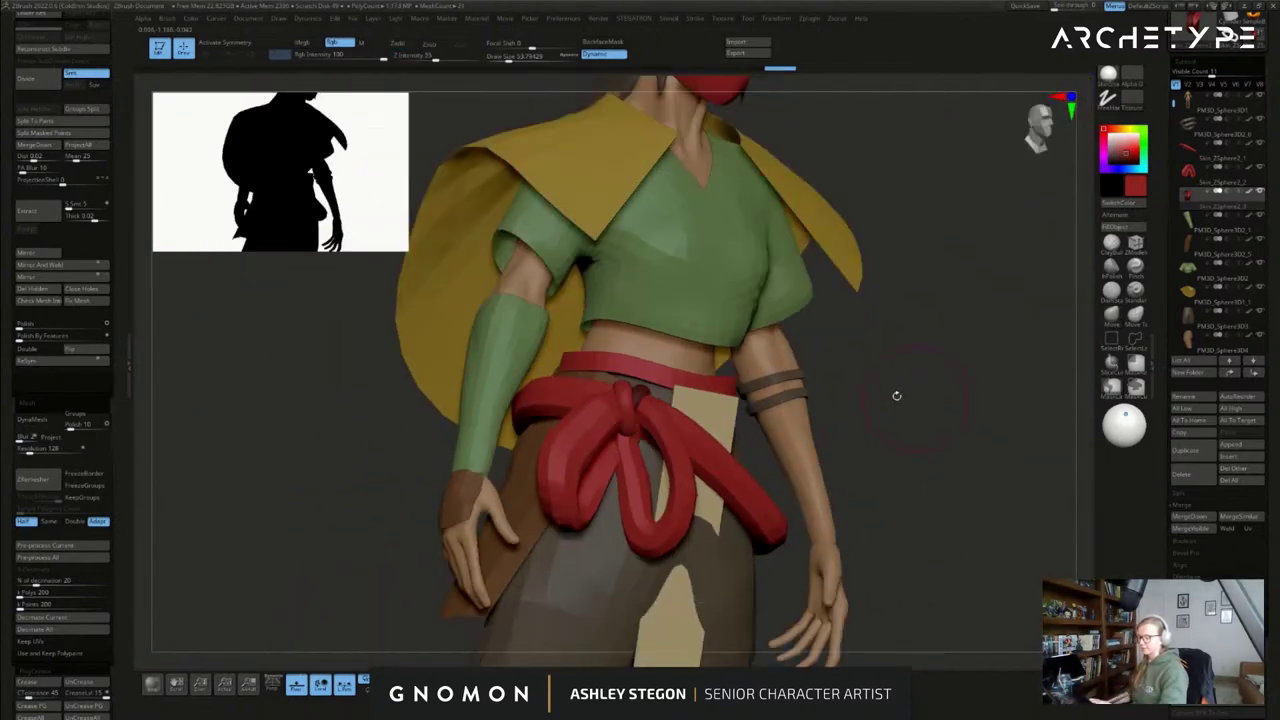
- Pull the main knot piece around the gathered upper ends of the loops with the Move brush
drag(640, 394, 650, 388)
mouse_move(700, 388)
right_down()
mouse_move(645, 390)
mouse_move(690, 370)
right_up()
mouse_move(596, 384)
right_down()
mouse_move(658, 386)
mouse_move(660, 398)
right_up()
key(s)
drag(660, 398, 640, 396)
- Thicken the bow's knot with the Inflate brush and invert the mask between its two pieces
key(b)
key(i)
key(n)
right_drag(699, 330, 673, 360)
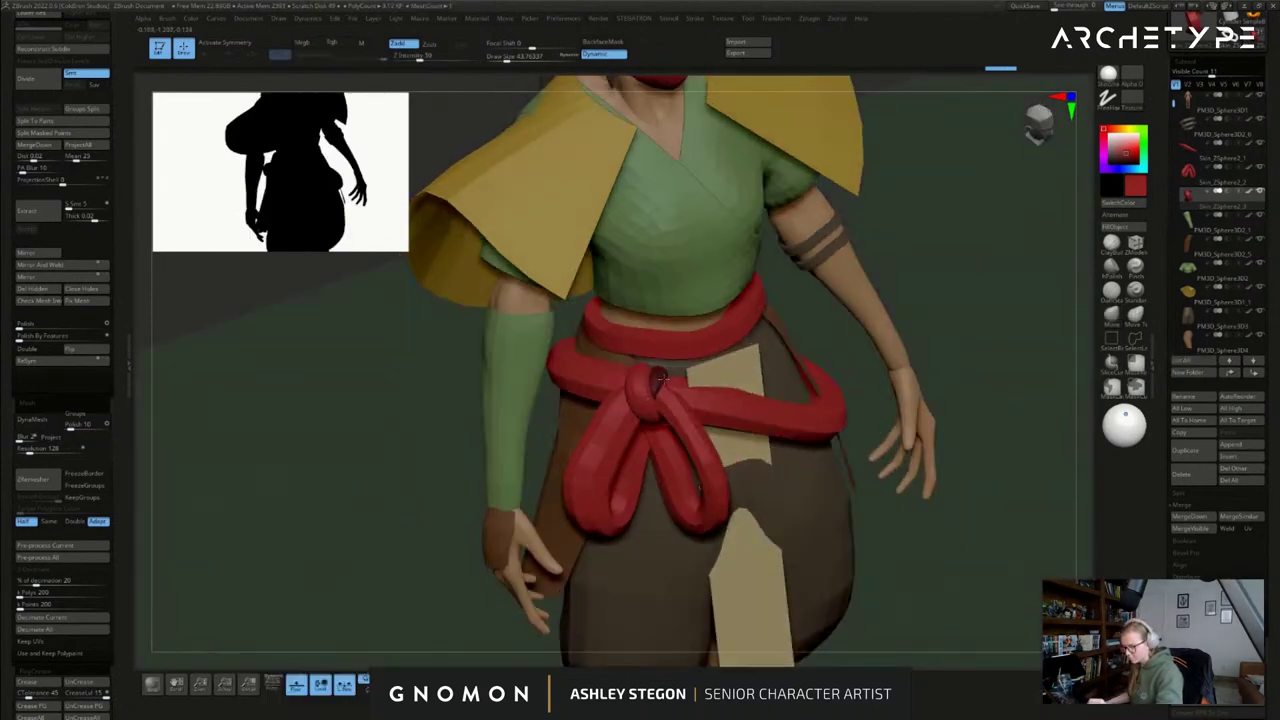
ctrl+click(917, 283)
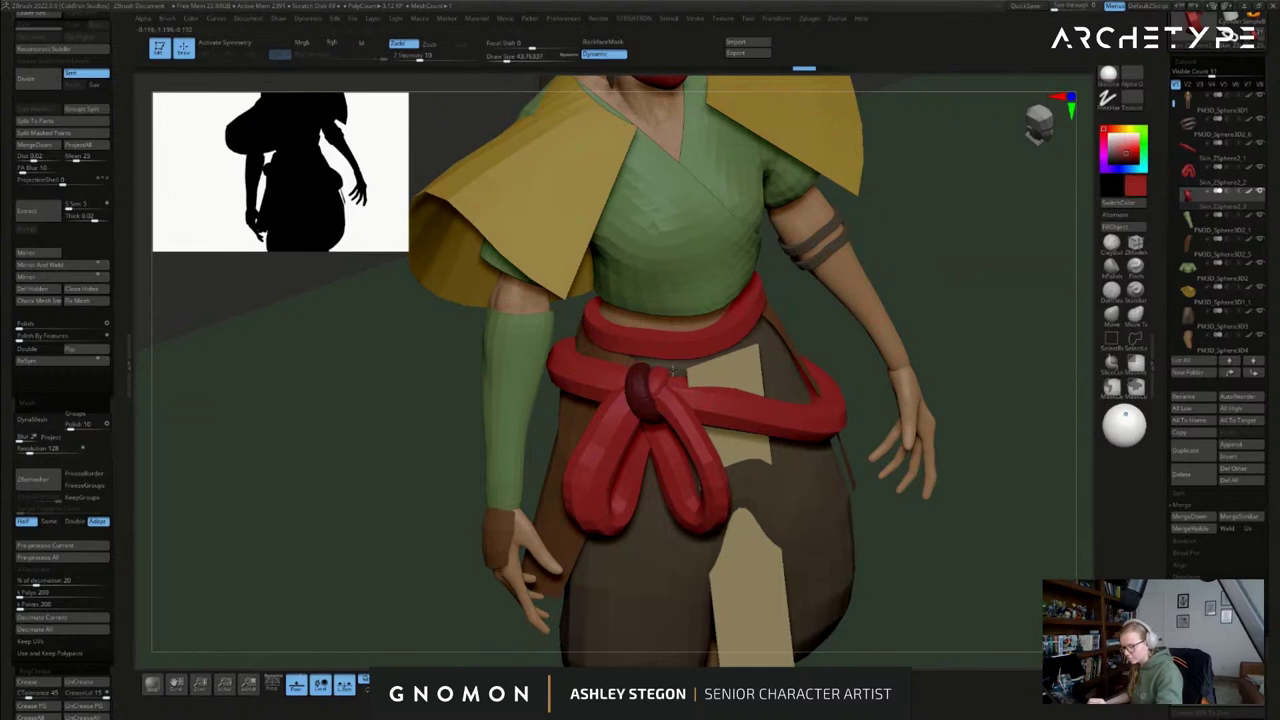
right_drag(688, 377, 749, 318)
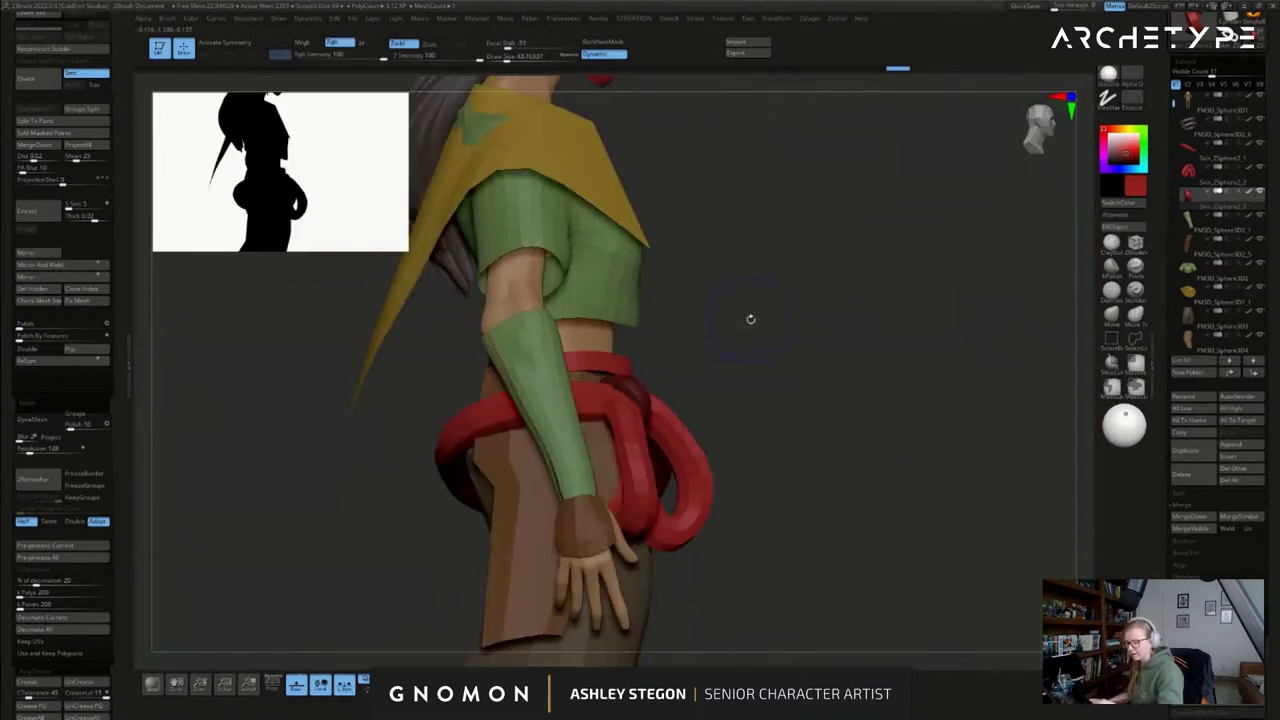
- Refine the knot's shape against the loops and sash with the Move brush, checking the sash from the side and back
click(1111, 315)
right_drag(640, 374, 535, 386)
key(bracketright)
right_drag(612, 396, 652, 410)
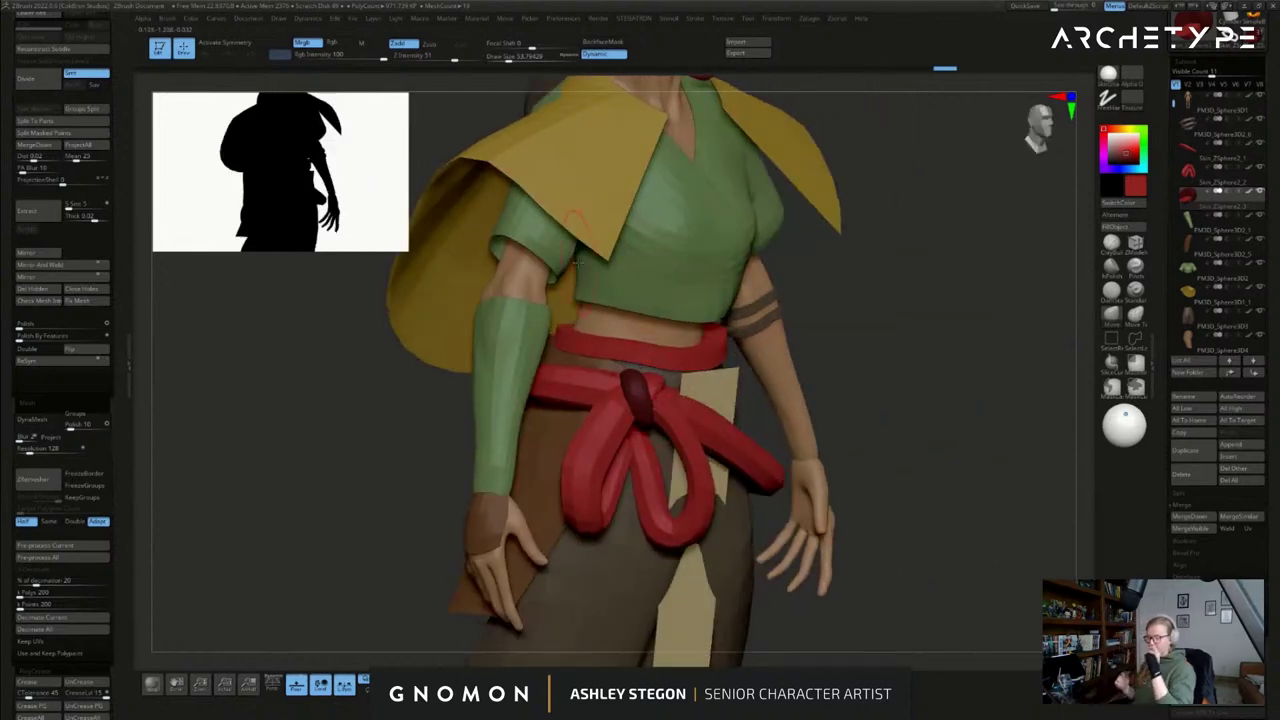
right_drag(535, 399, 610, 330)
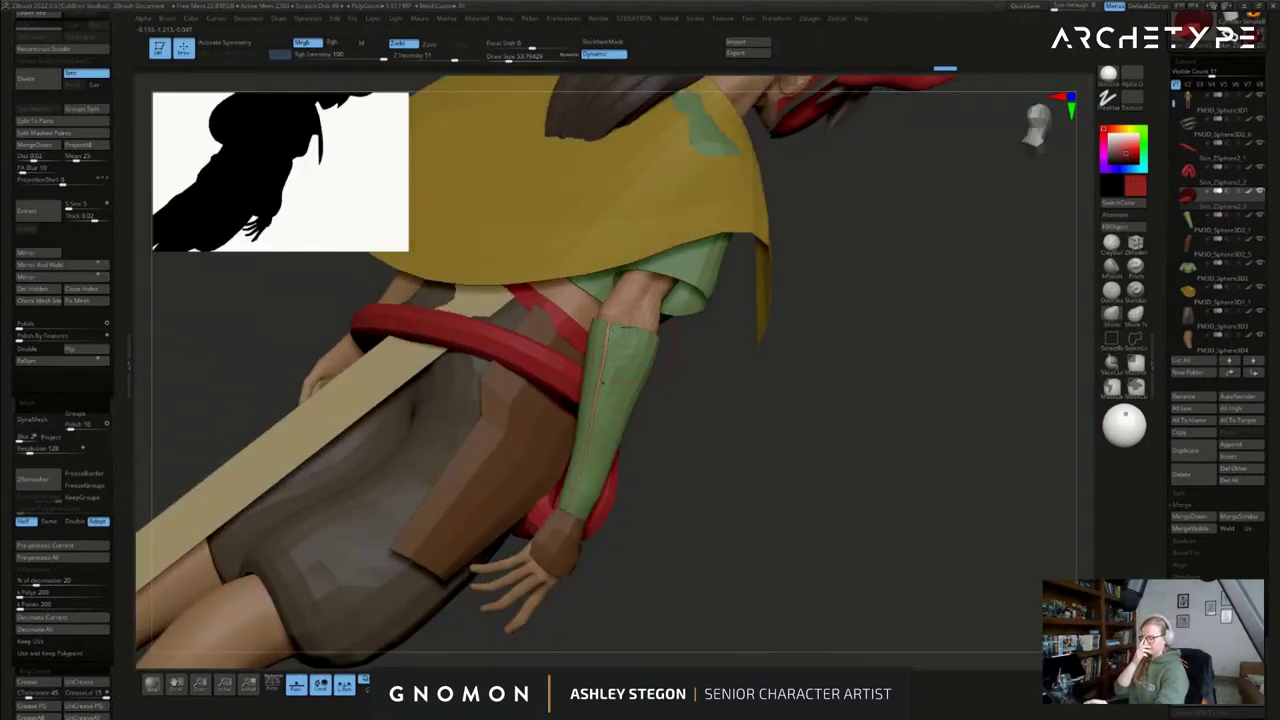
right_drag(632, 366, 633, 373)
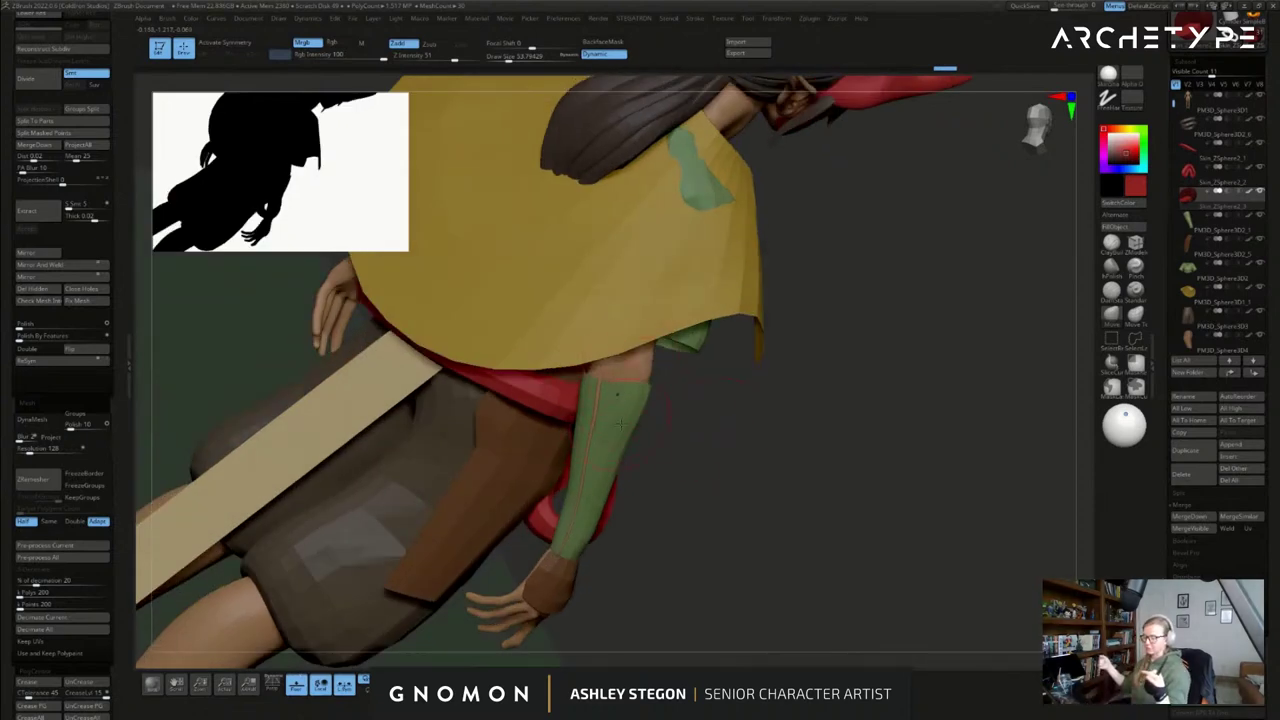
drag(807, 519, 650, 445)
key(s)
drag(717, 411, 711, 409)
- Select the cream front cloth strip, mirror and weld it, and insert edge loops across its length
alt+right_drag(707, 406, 736, 334)
alt+click(751, 425)
click(1123, 227)
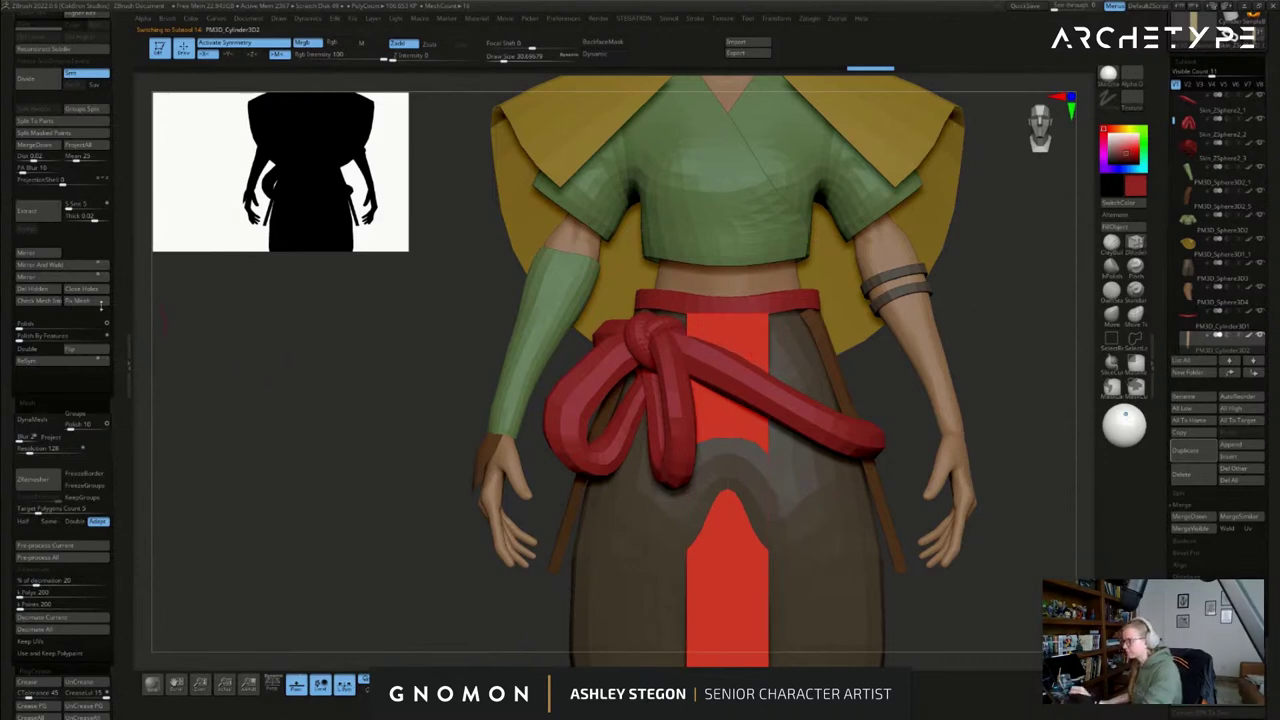
click(64, 267)
click(687, 362)
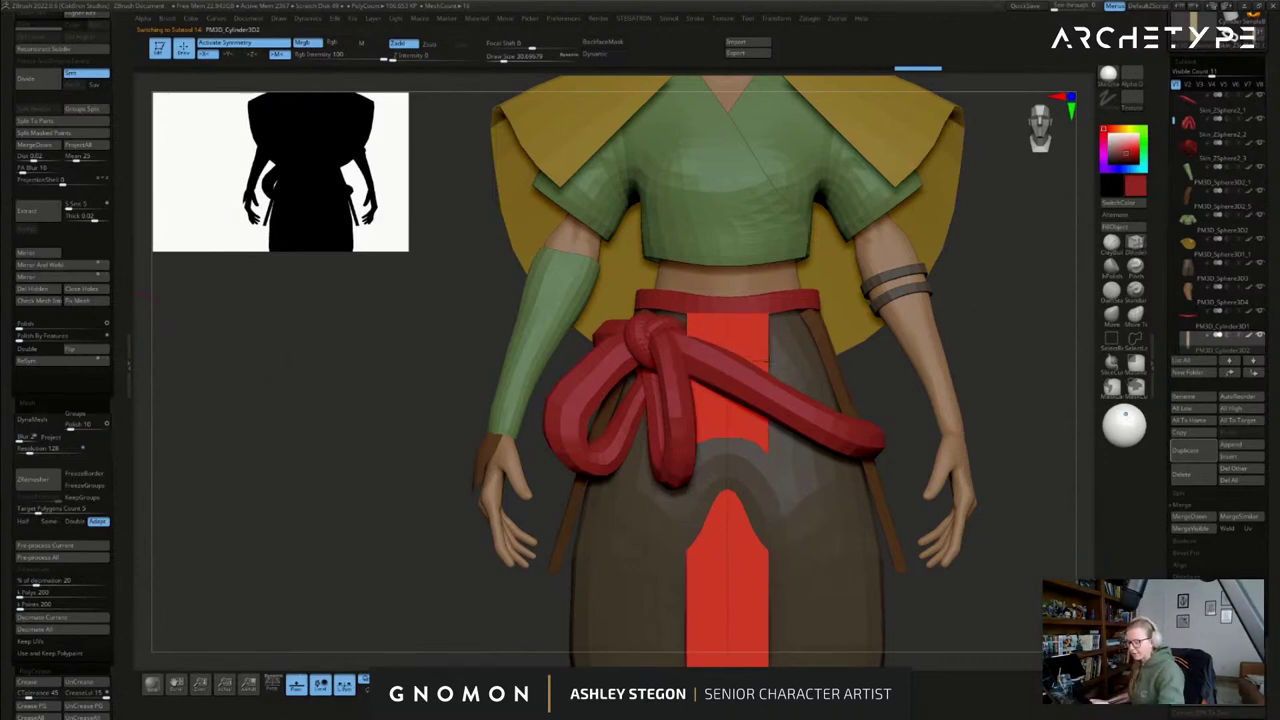
click(776, 493)
- Pull the front cloth strip forward with the Move brush so that it hangs over the shorts from waist to hem
ctrl+right_drag(776, 493, 776, 573)
alt+right_drag(776, 573, 751, 491)
click(1110, 317)
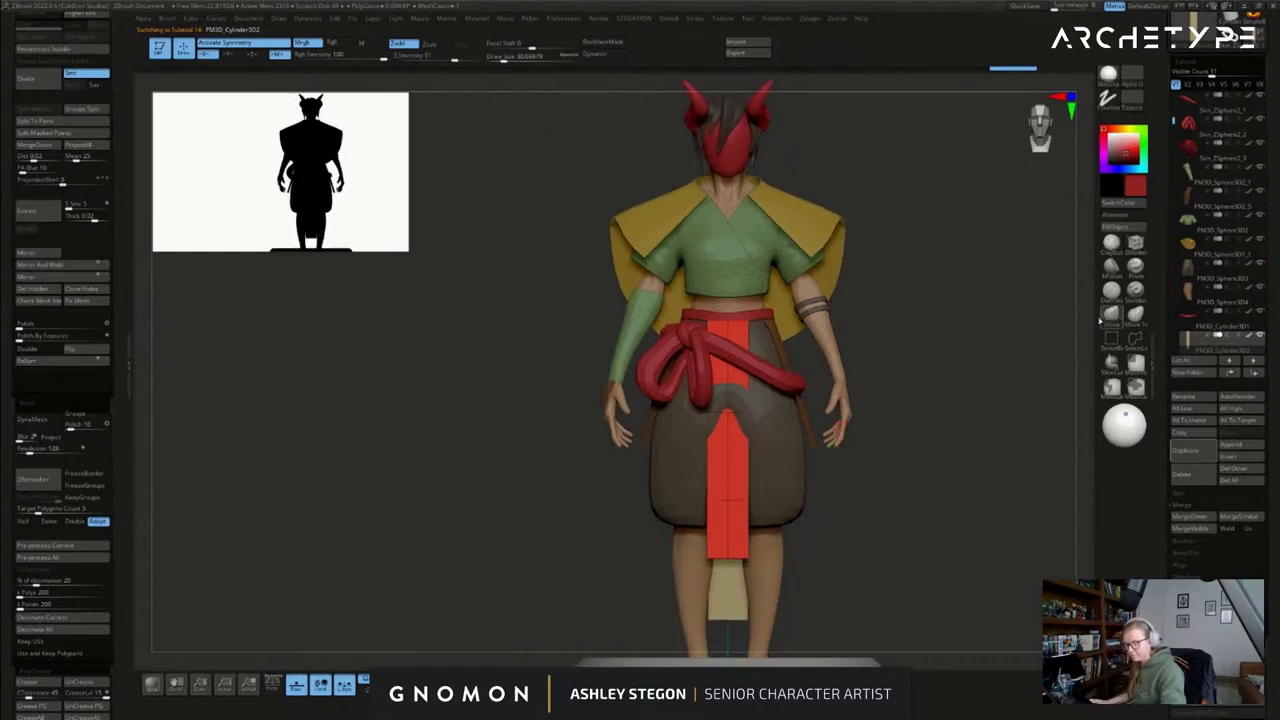
key(s)
mouse_move(756, 433)
mouse_down()
mouse_move(779, 433)
mouse_move(744, 446)
mouse_up()
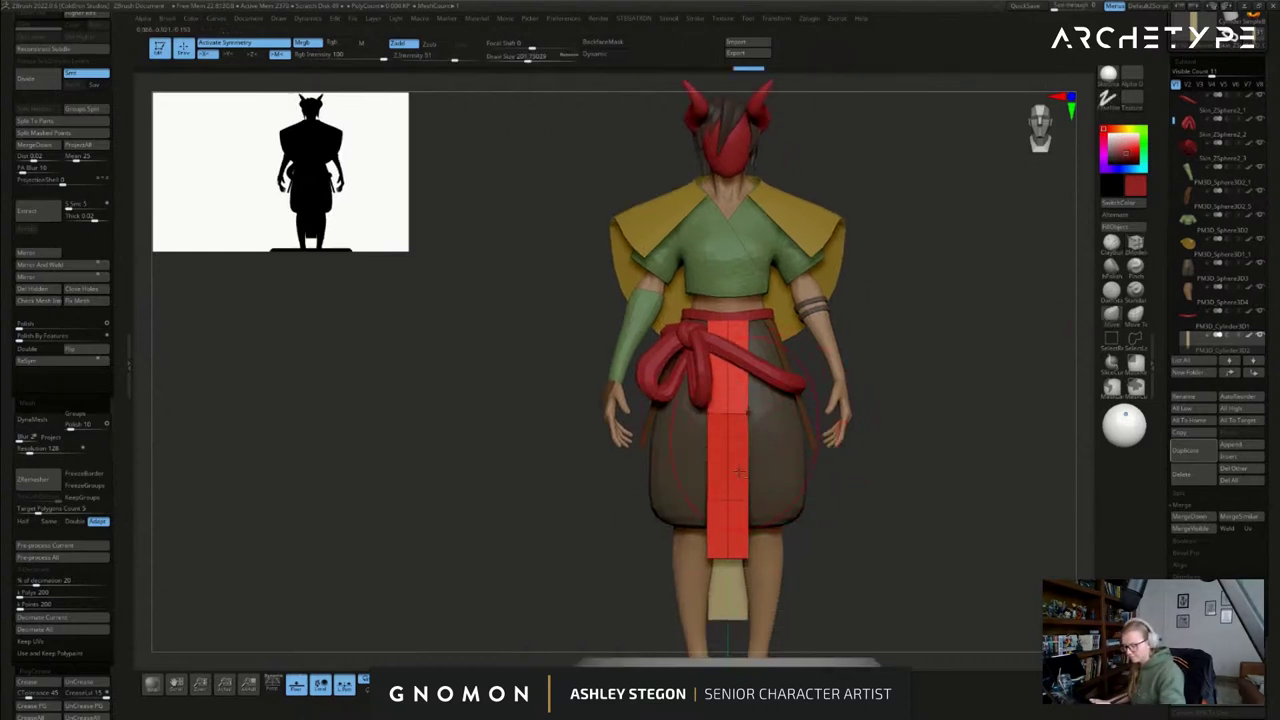
right_drag(737, 587, 590, 570)
key(s)
drag(768, 334, 763, 334)
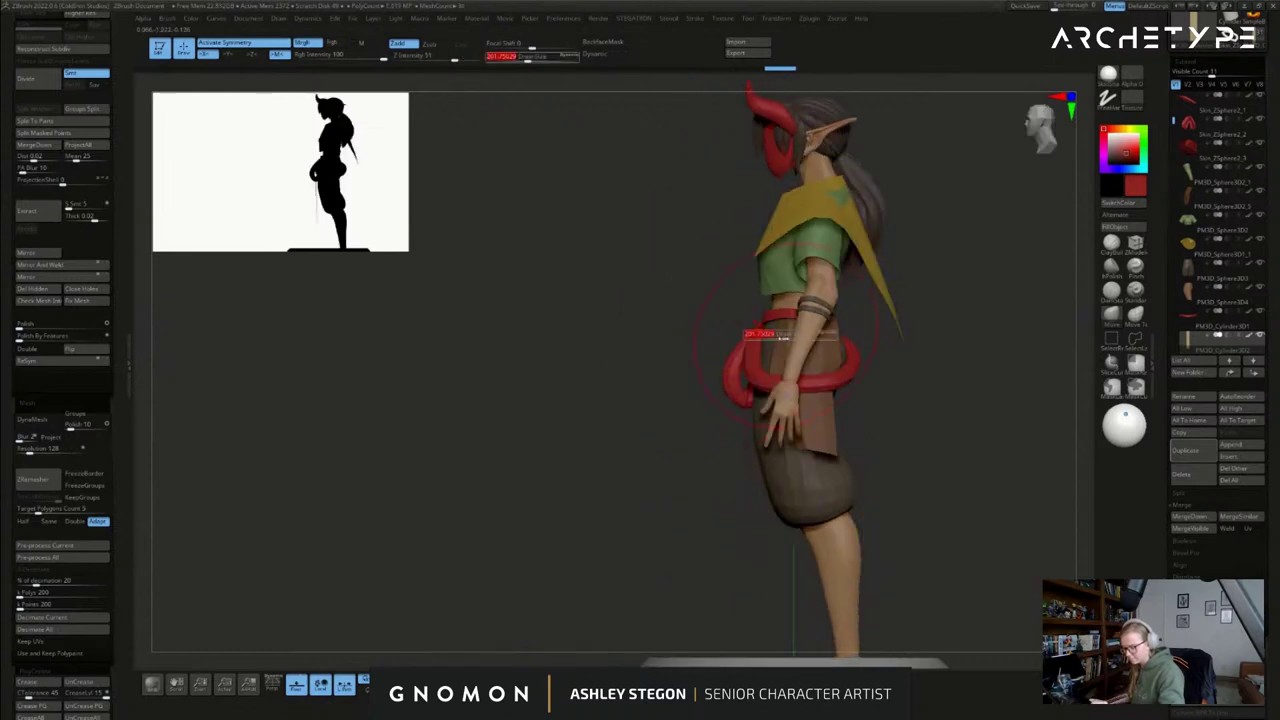
right_drag(771, 328, 745, 330)
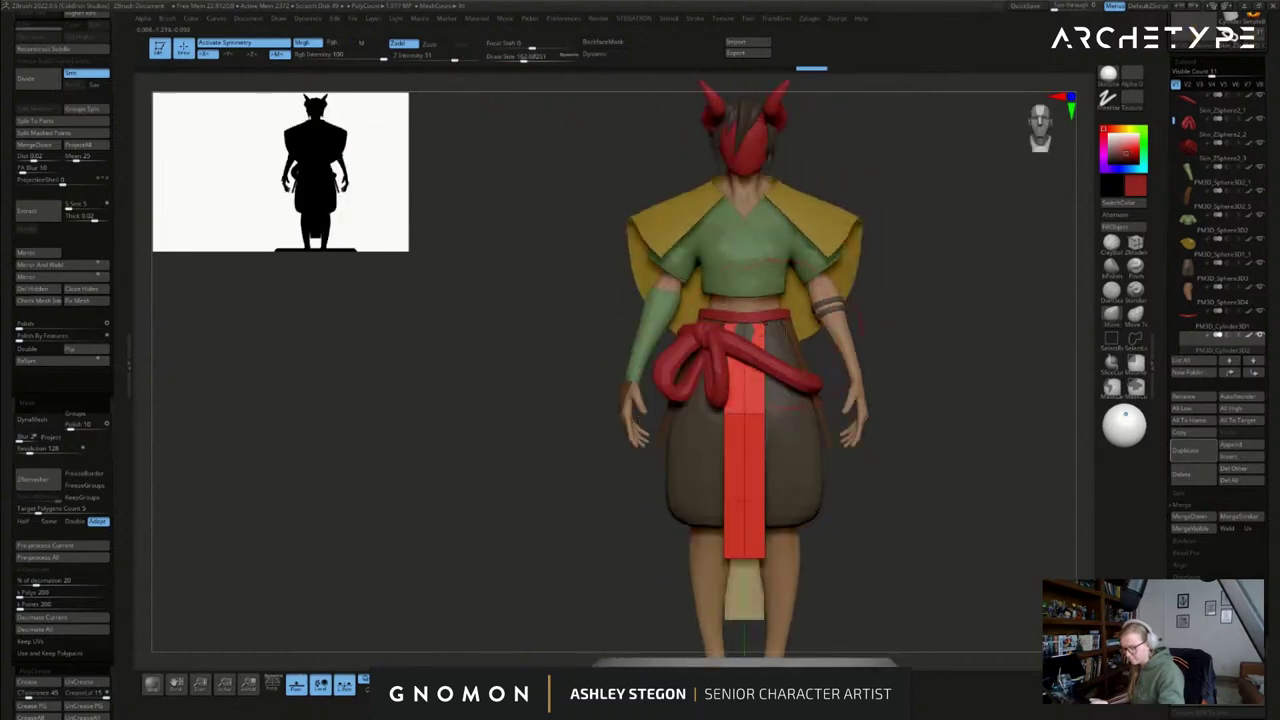
key(s)
drag(760, 325, 756, 325)
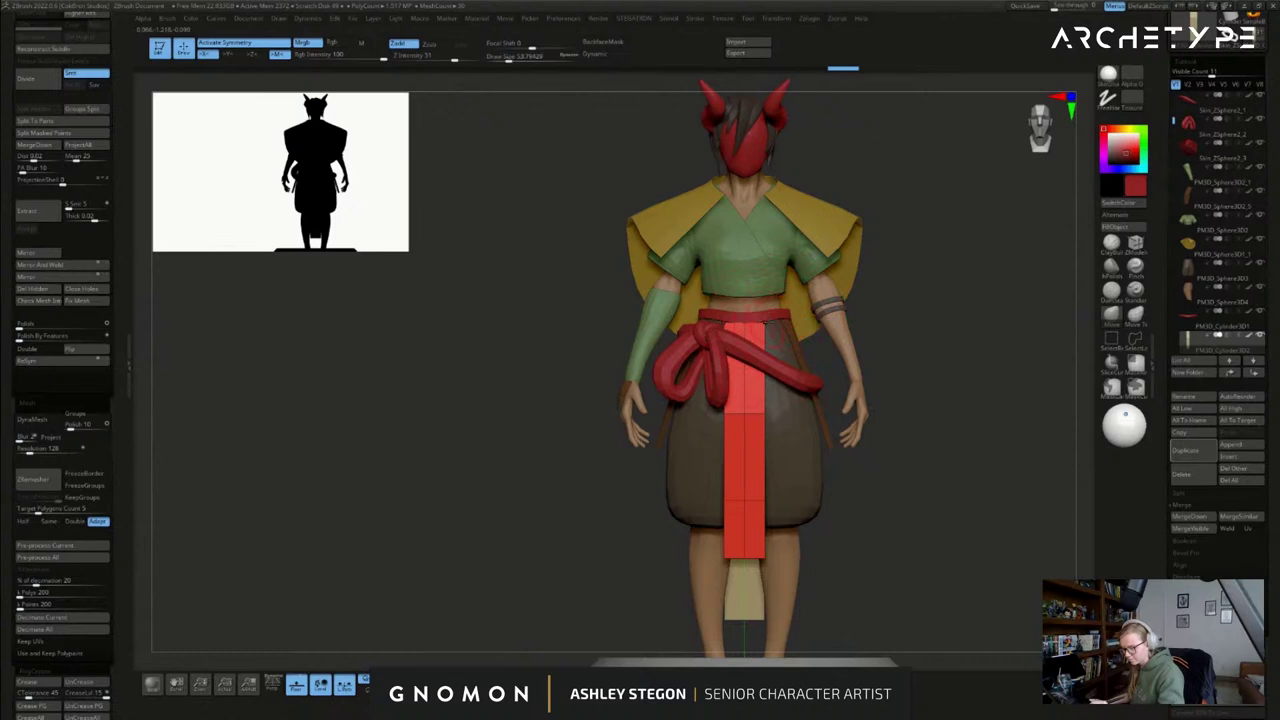
- Select the red waistband above the sash and extend it downward with the gizmo
ctrl+right_drag(777, 313, 741, 340)
mouse_move(770, 408)
alt+right_down()
mouse_move(788, 444)
mouse_move(758, 450)
mouse_move(748, 385)
mouse_move(760, 352)
mouse_move(790, 368)
alt+right_up()
click(1111, 315)
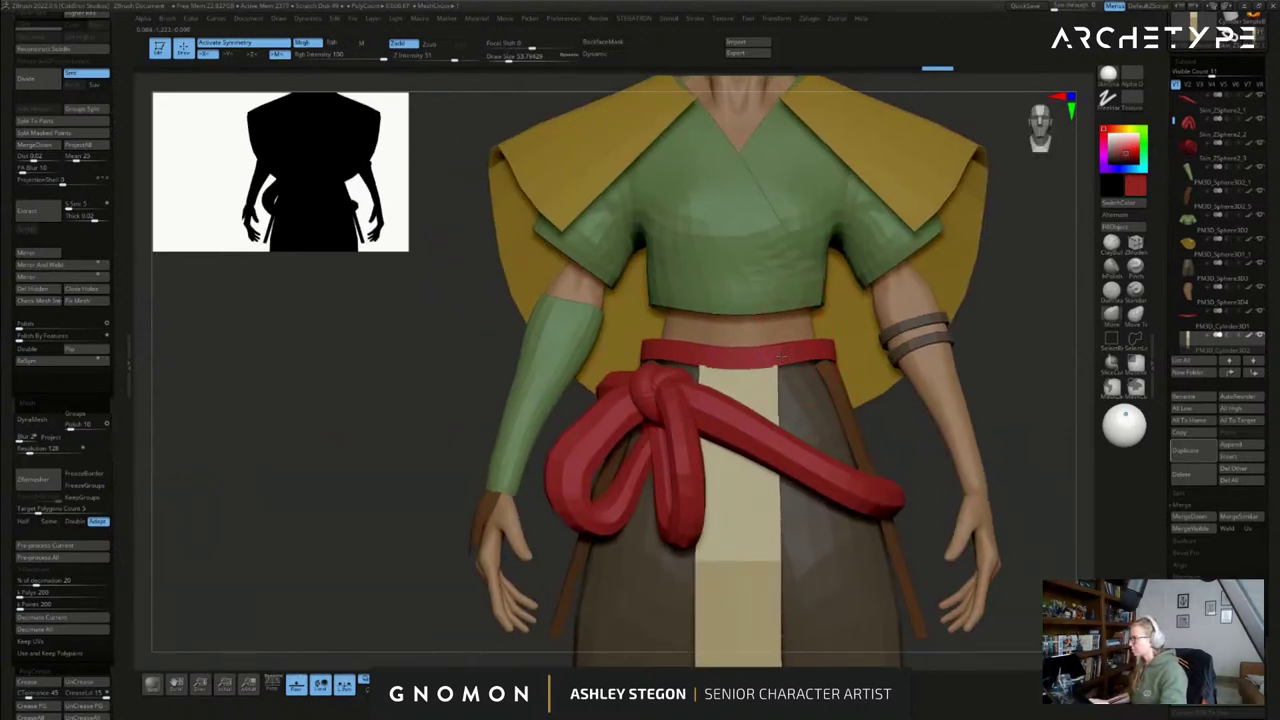
key(s)
drag(746, 424, 742, 424)
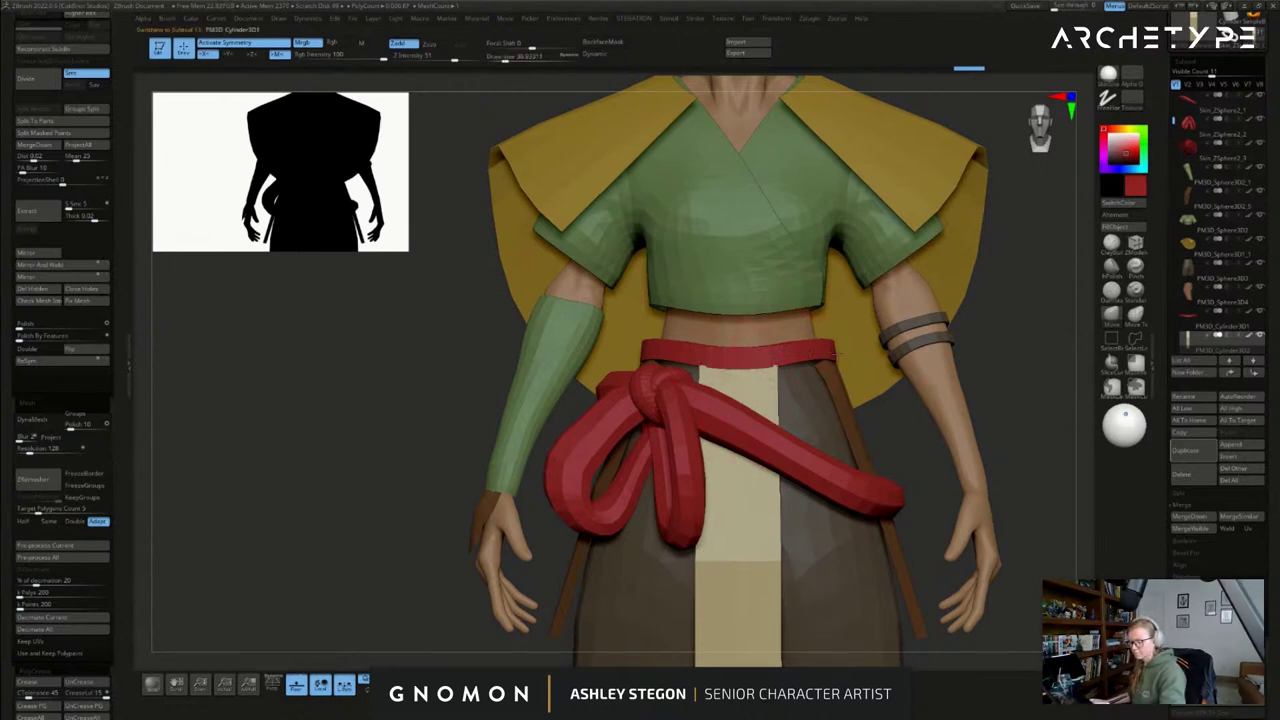
alt+click(832, 353)
mouse_move(836, 362)
right_down()
mouse_move(802, 373)
mouse_move(848, 358)
right_up()
key(w)
mouse_move(750, 383)
mouse_down()
mouse_move(765, 446)
mouse_move(752, 419)
mouse_move(752, 435)
mouse_up()
- Reshape the waistband into a broader belt with the Move brush and fill it with dark brown
key(q)
key(s)
drag(816, 402, 829, 403)
drag(805, 393, 812, 411)
key(shift+f)
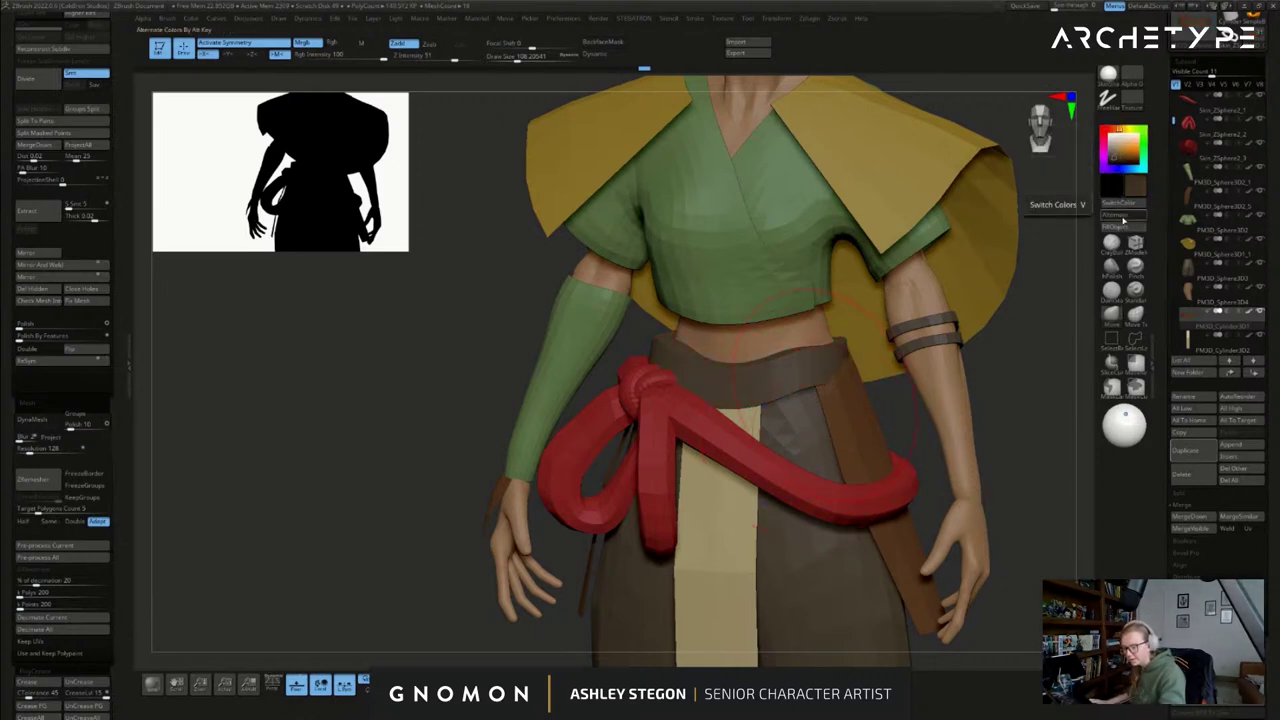
click(1117, 227)
shift+drag(1005, 385, 1045, 390)
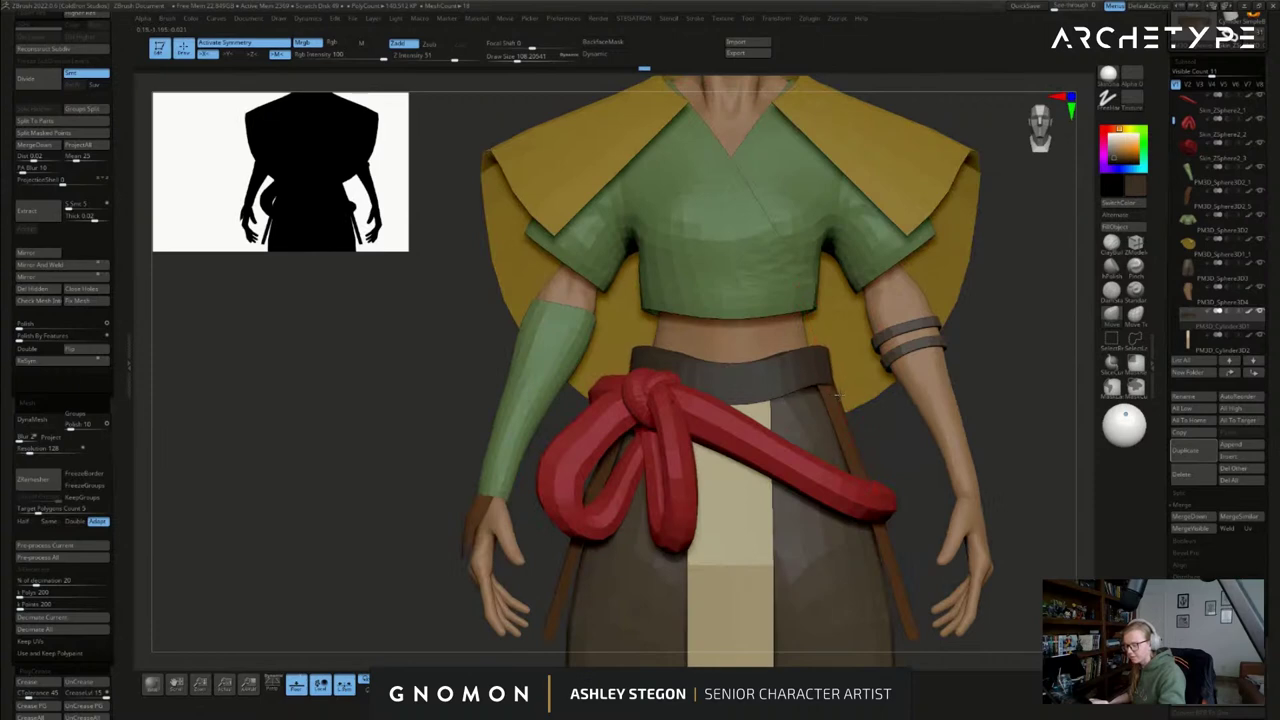
- Adjust the lower edge of the brown waistband over the front cloth strip with the Move brush
right_drag(838, 395, 793, 384)
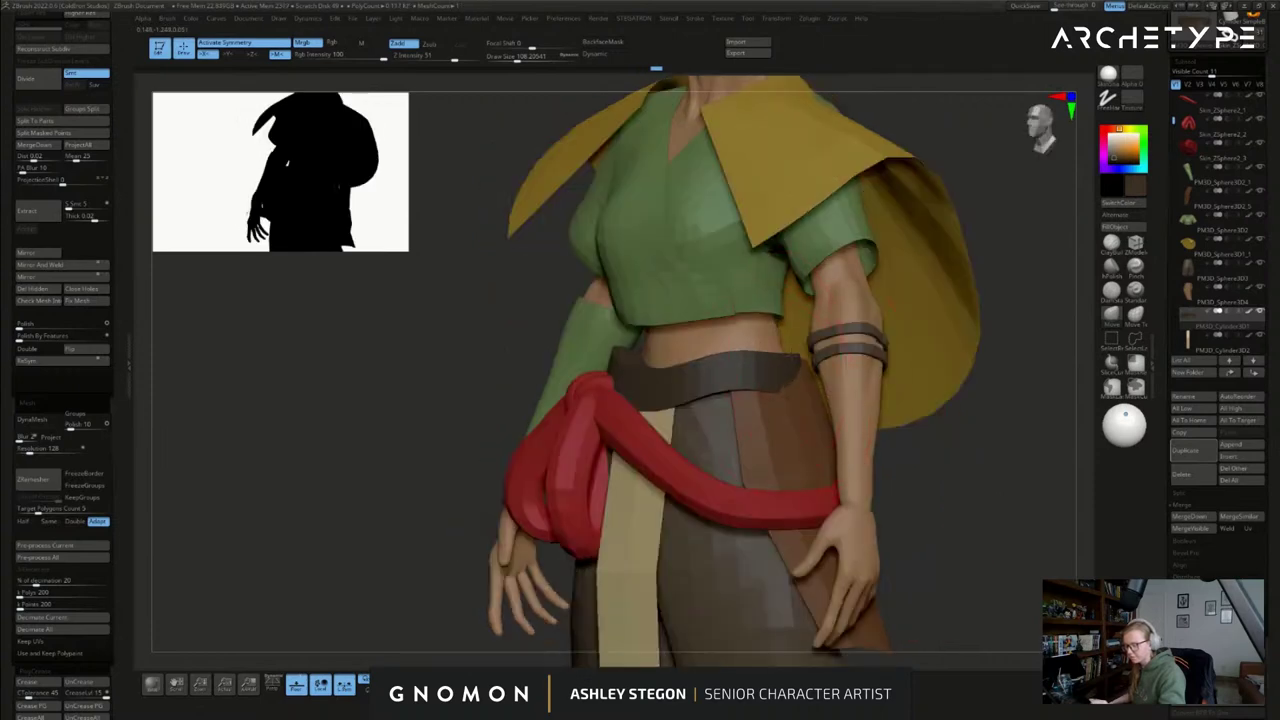
shift+right_drag(686, 370, 663, 371)
key(s)
drag(662, 371, 669, 409)
key(s)
right_drag(637, 356, 676, 366)
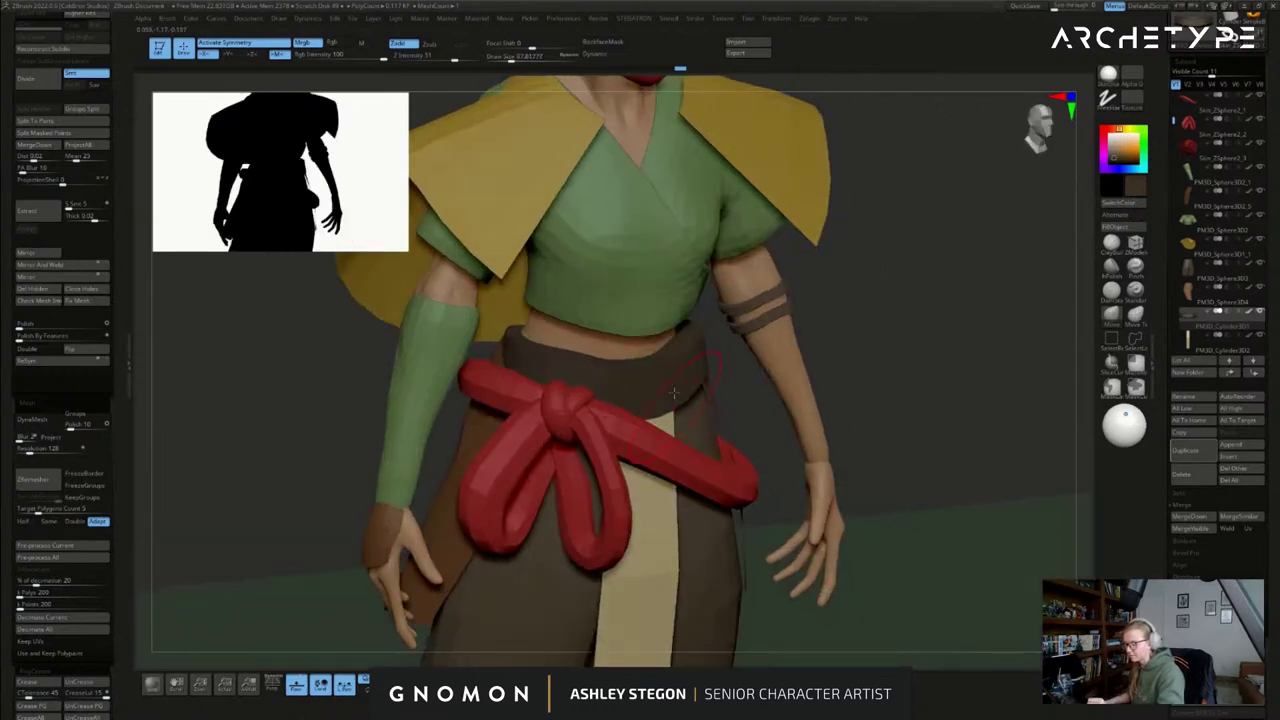
drag(676, 366, 656, 366)
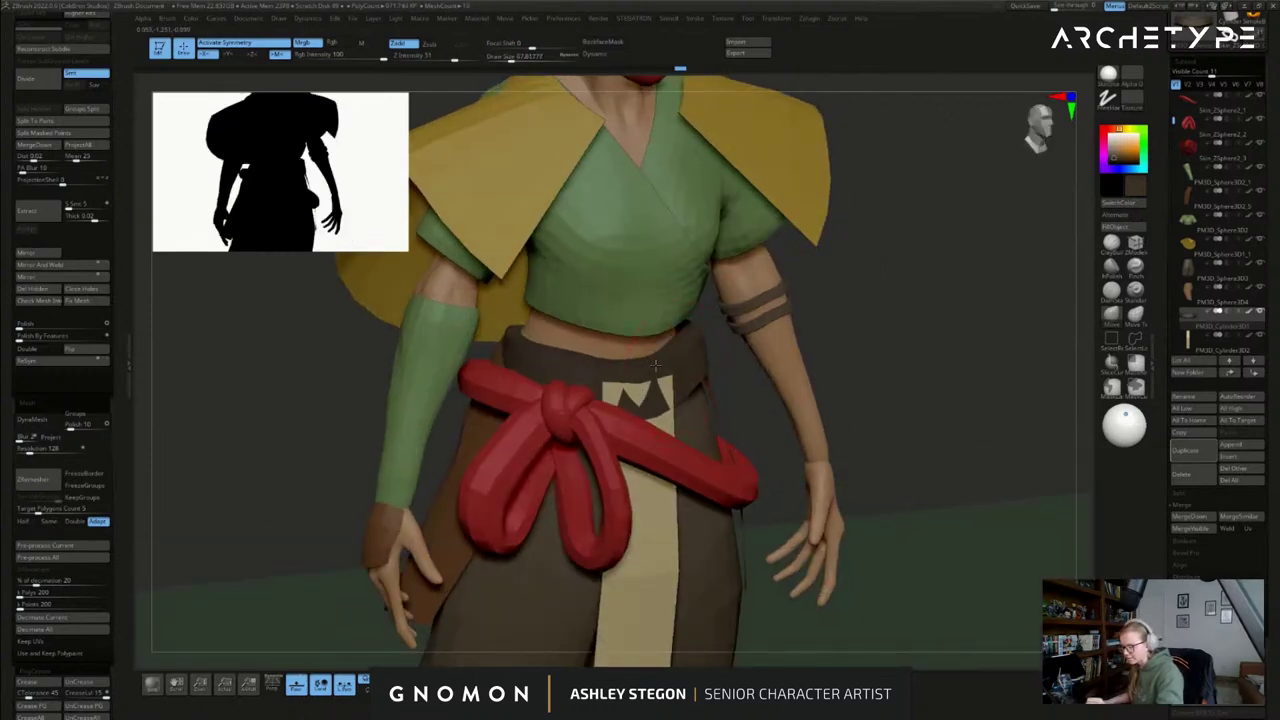
- Fit the waistband more closely around the hips with the Move brush, then select the neighbouring body subtool
right_drag(693, 350, 668, 370)
key(s)
drag(718, 323, 726, 313)
right_drag(765, 335, 771, 325)
mouse_move(841, 284)
mouse_down()
mouse_move(793, 295)
mouse_move(802, 301)
mouse_up()
mouse_move(802, 300)
right_down()
mouse_move(868, 328)
mouse_move(878, 318)
mouse_move(800, 328)
mouse_move(748, 360)
right_up()
alt+click(733, 353)
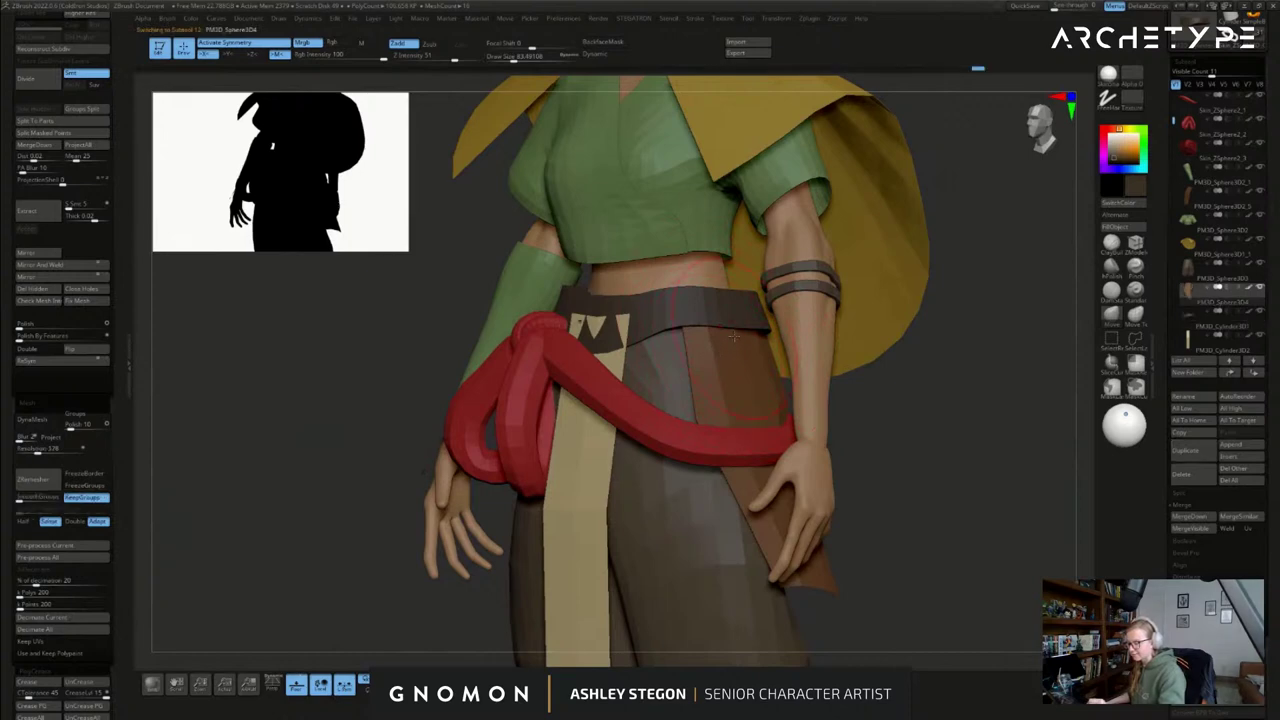
- Reposition the brown side flap beneath the waistband at the hip with the gizmo
key(w)
drag(720, 268, 719, 298)
right_drag(719, 298, 760, 298)
drag(755, 298, 750, 304)
drag(648, 343, 678, 343)
right_drag(860, 335, 767, 327)
drag(800, 342, 805, 341)
key(q)
key(w)
- Fine-tune the height and angle of the brown side flaps against the hips with the gizmo
right_drag(806, 341, 900, 338)
drag(795, 280, 795, 284)
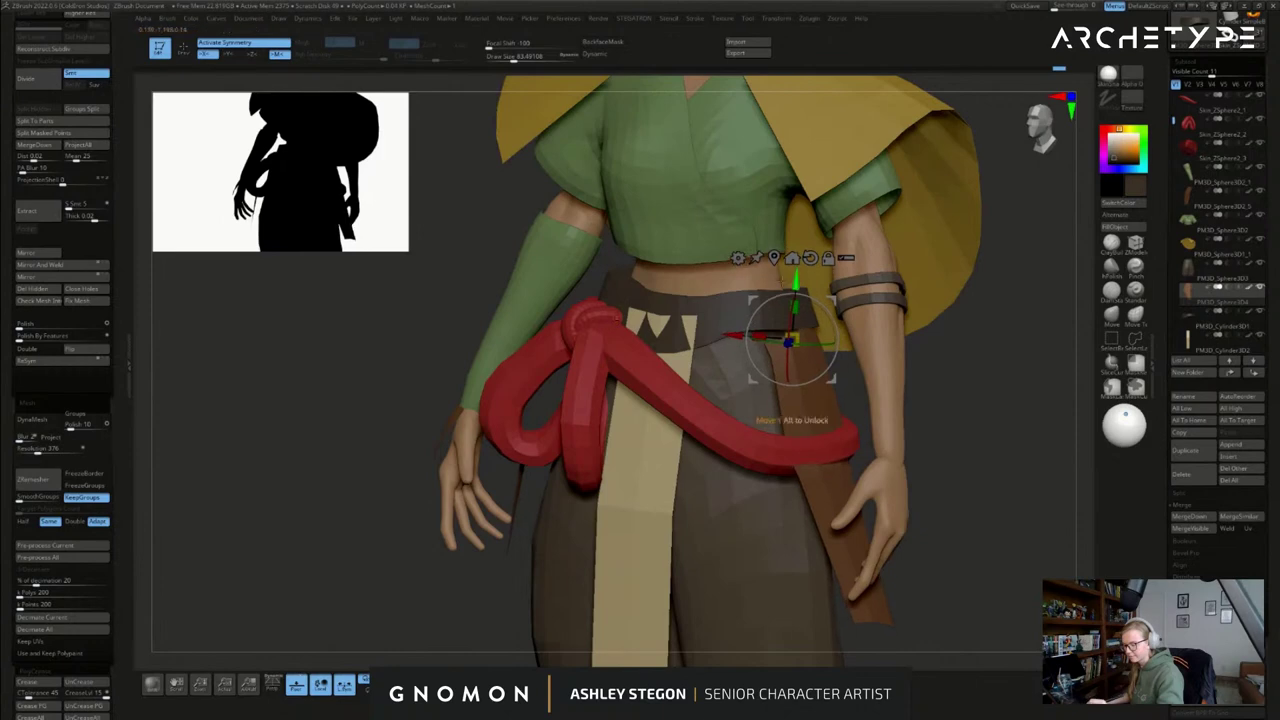
mouse_move(832, 346)
shift+right_down()
mouse_move(853, 320)
mouse_move(832, 326)
shift+right_up()
key(q)
key(w)
drag(858, 318, 857, 308)
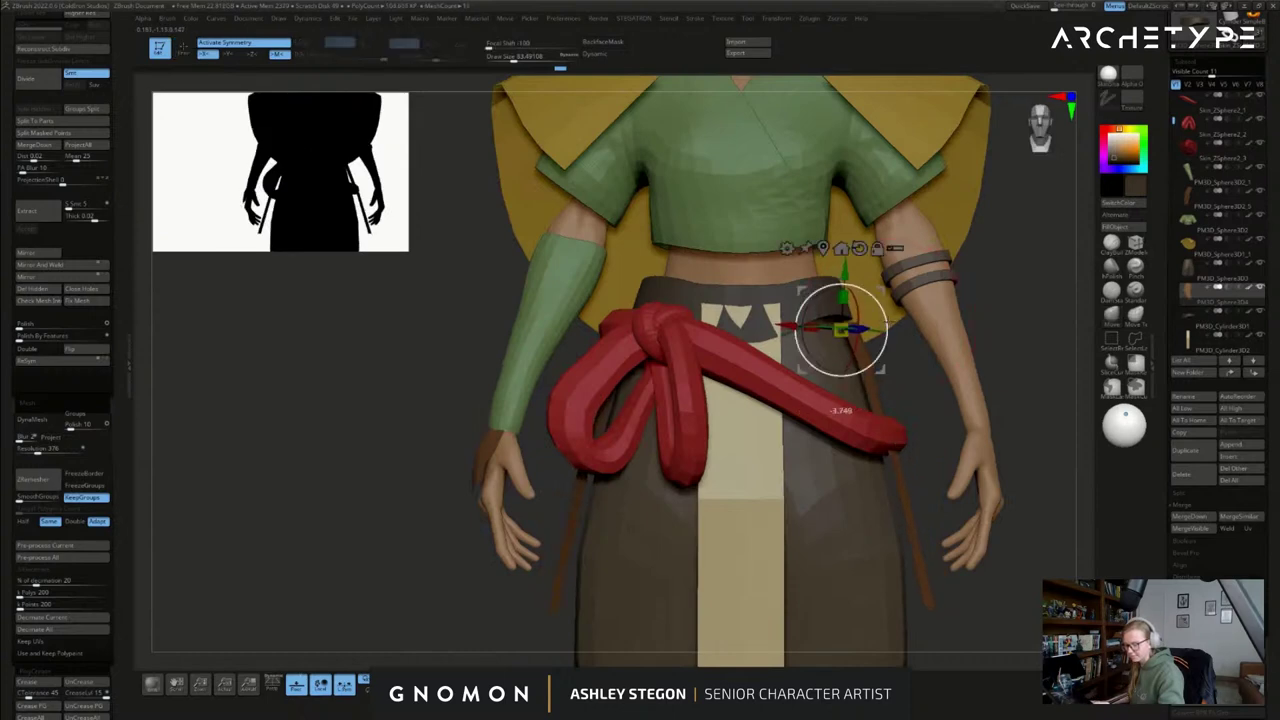
key(q)
- Select the red sash and refit its outer end around the hip with the Move brush
alt+right_drag(922, 480, 875, 465)
alt+click(848, 424)
key(s)
drag(848, 426, 855, 428)
right_drag(858, 428, 845, 430)
drag(845, 430, 852, 427)
right_drag(852, 427, 838, 426)
drag(800, 413, 799, 420)
mouse_move(975, 413)
right_down()
mouse_move(905, 405)
mouse_move(1041, 430)
mouse_move(1007, 416)
mouse_move(1086, 410)
right_up()
- Examine the whole figure's proportions and silhouette from the front and the side
key(shift+f)
key(shift+f)
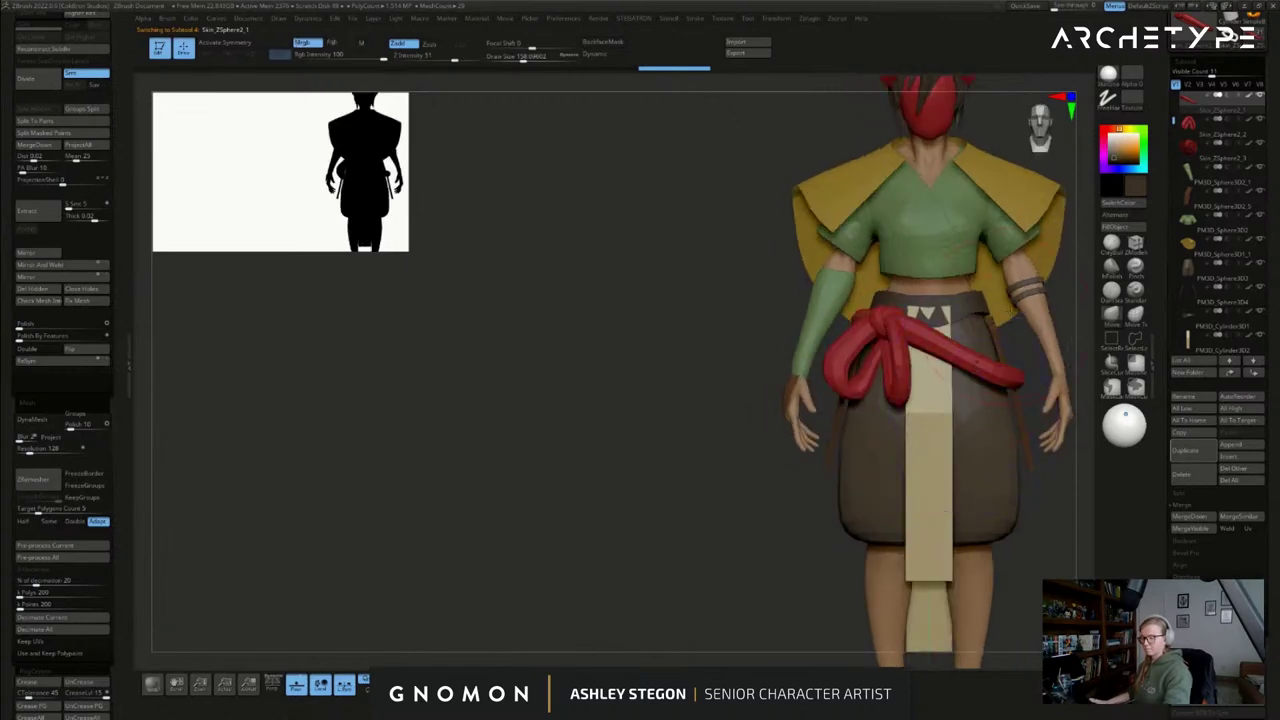
alt+right_drag(1086, 245, 844, 351)
key(s)
drag(845, 353, 834, 354)
ctrl+right_drag(887, 416, 777, 418)
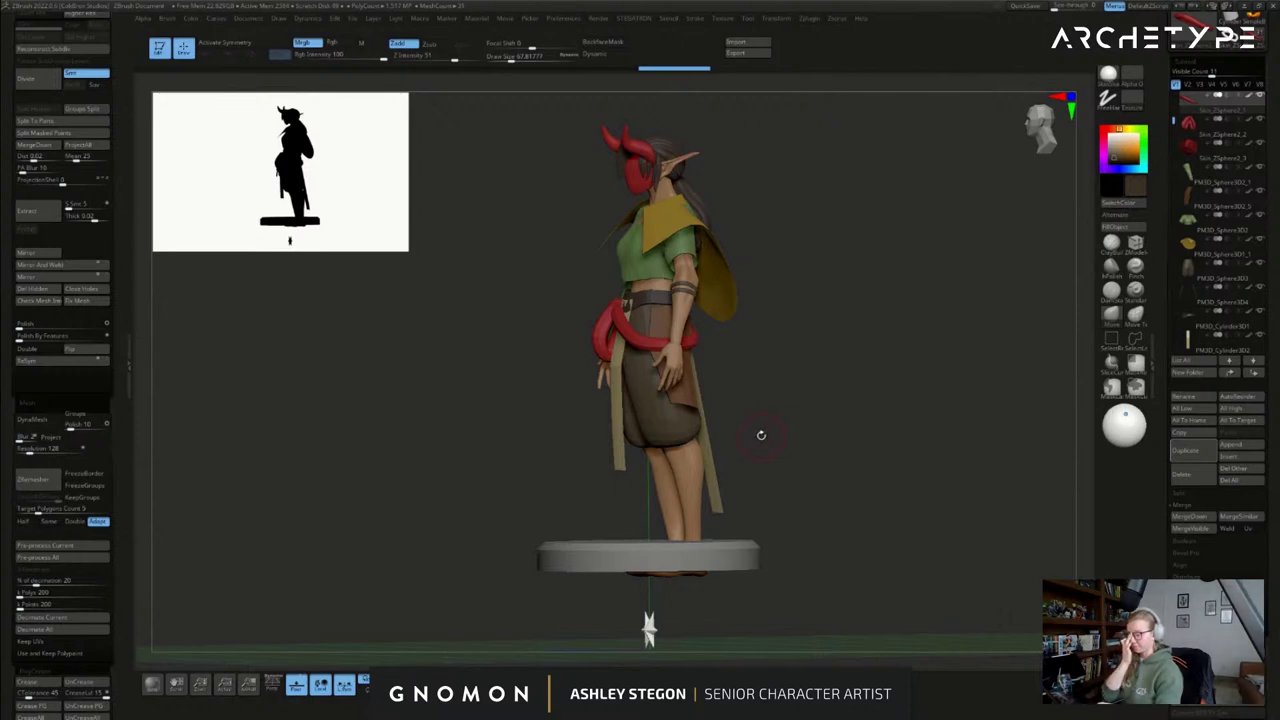
key(s)
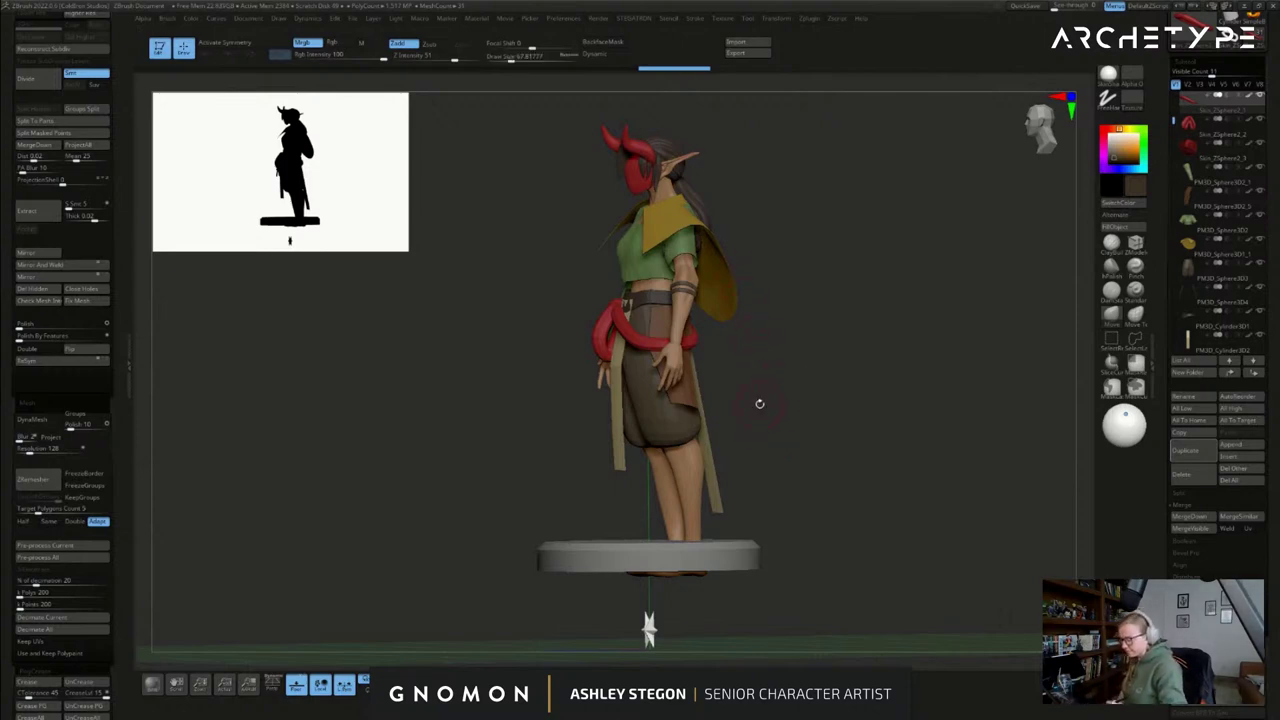
mouse_move(746, 426)
mouse_down()
mouse_move(759, 430)
mouse_move(748, 396)
mouse_move(755, 446)
mouse_up()
- Select the brown shorts subtool and append a Cylinder3D to the model
key(shift+f)
key(s)
shift+drag(866, 406, 810, 382)
alt+click(796, 378)
alt+drag(813, 426, 787, 368)
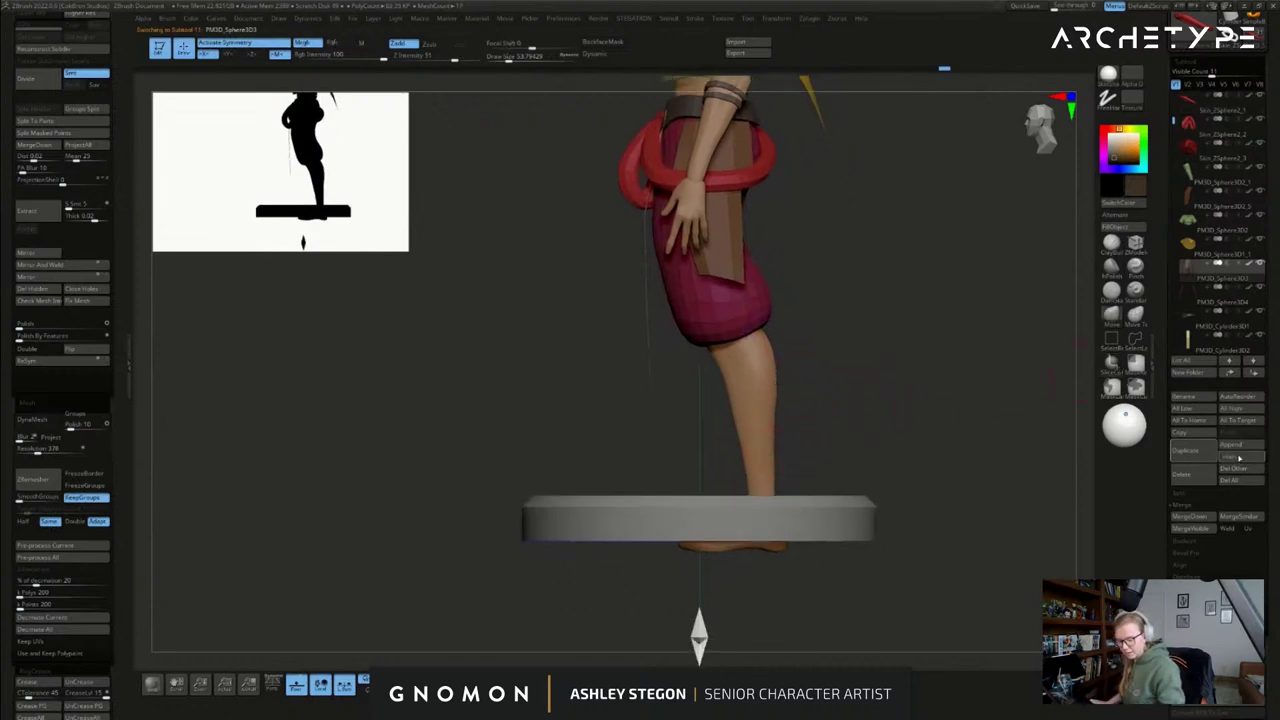
click(1236, 444)
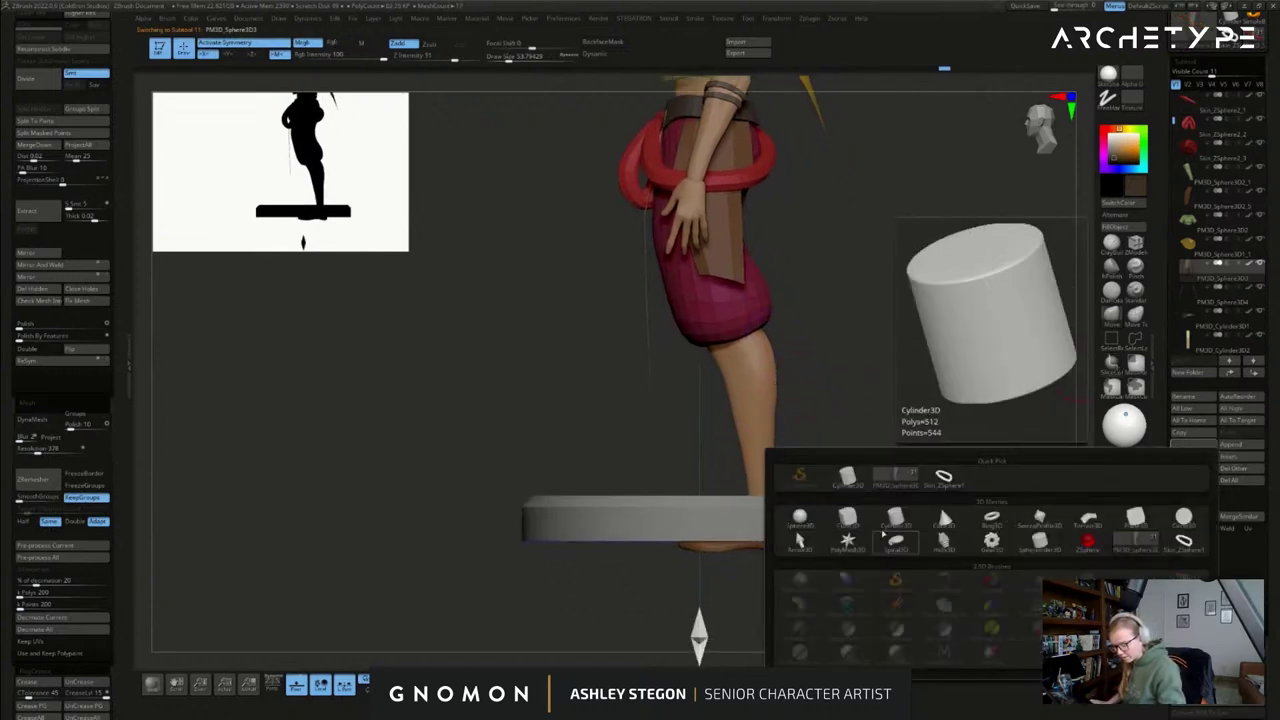
click(847, 517)
key(w)
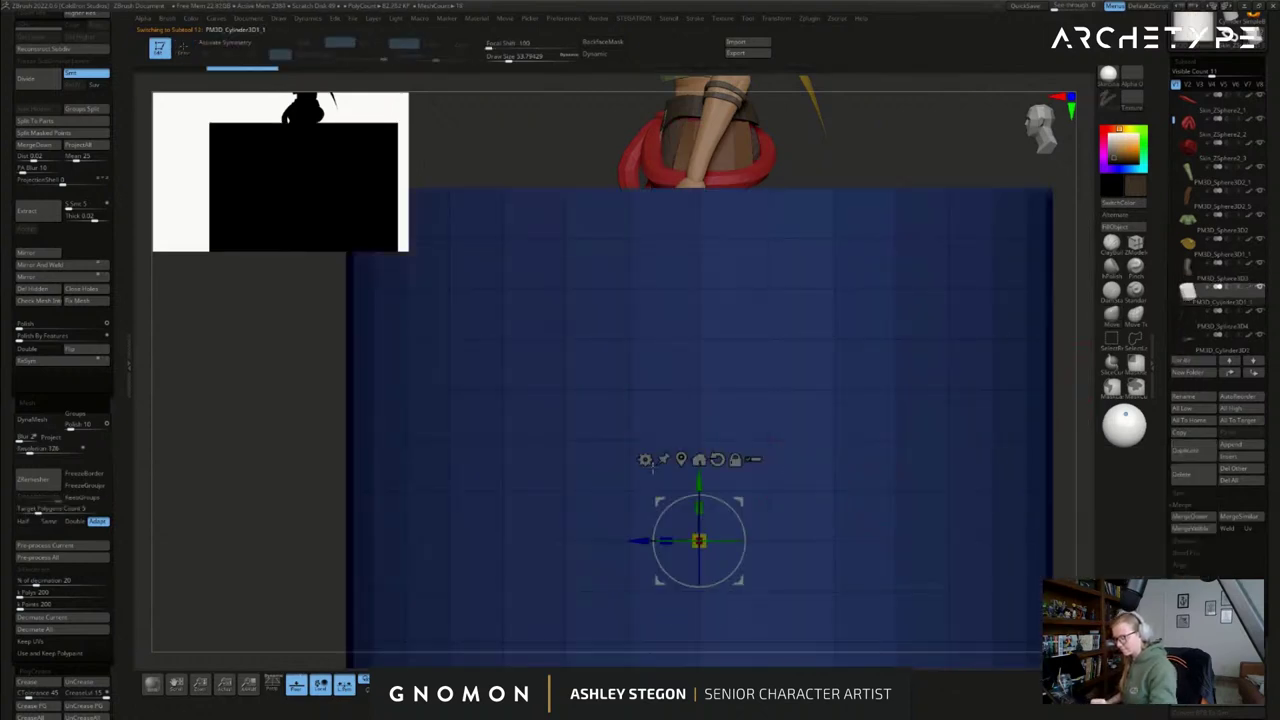
- Scale the new cylinder down and move it to the lower hem of the shorts
click(645, 459)
click(694, 461)
key(w)
shift+drag(739, 523, 720, 582)
drag(742, 506, 783, 321)
- Rotate and position the cylinder as a narrow cuff around one leg just below the shorts
shift+drag(830, 378, 950, 380)
drag(721, 361, 805, 366)
key(ctrl+z)
drag(664, 361, 722, 362)
mouse_move(829, 407)
mouse_down()
mouse_move(833, 455)
mouse_move(775, 425)
mouse_move(825, 378)
mouse_move(828, 331)
mouse_up()
drag(872, 400, 950, 412)
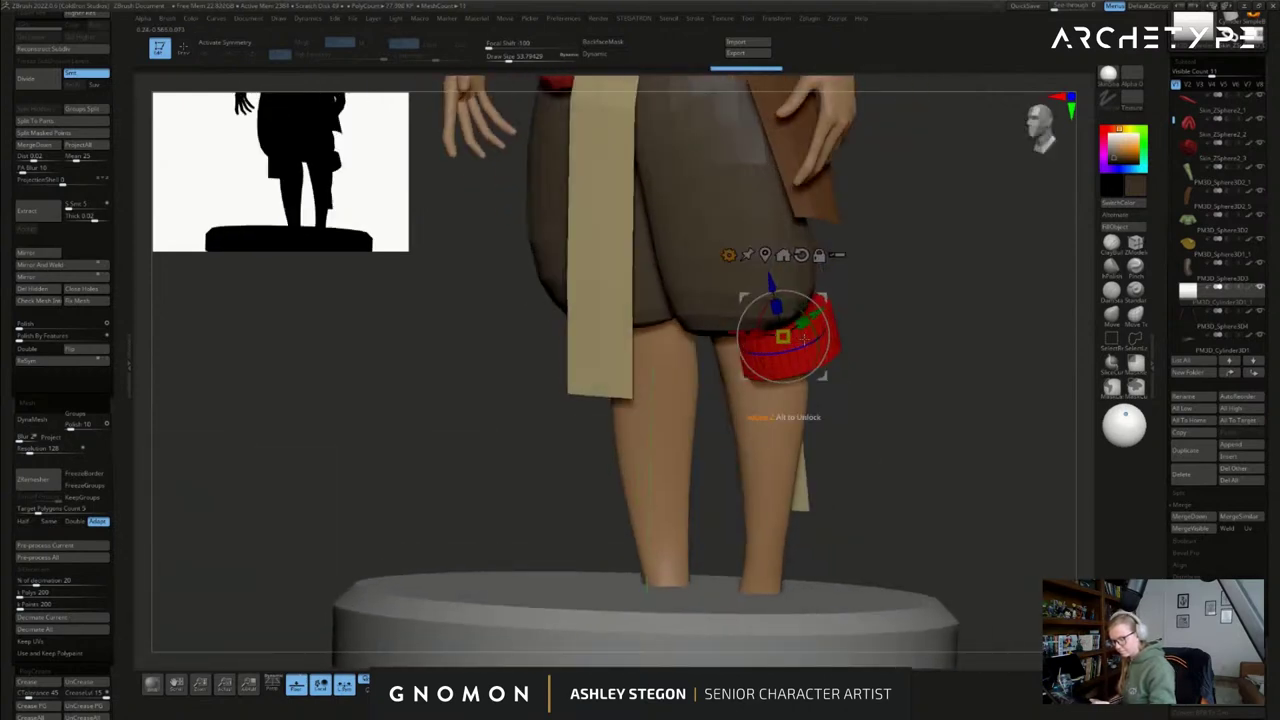
drag(732, 344, 775, 338)
drag(868, 400, 868, 340)
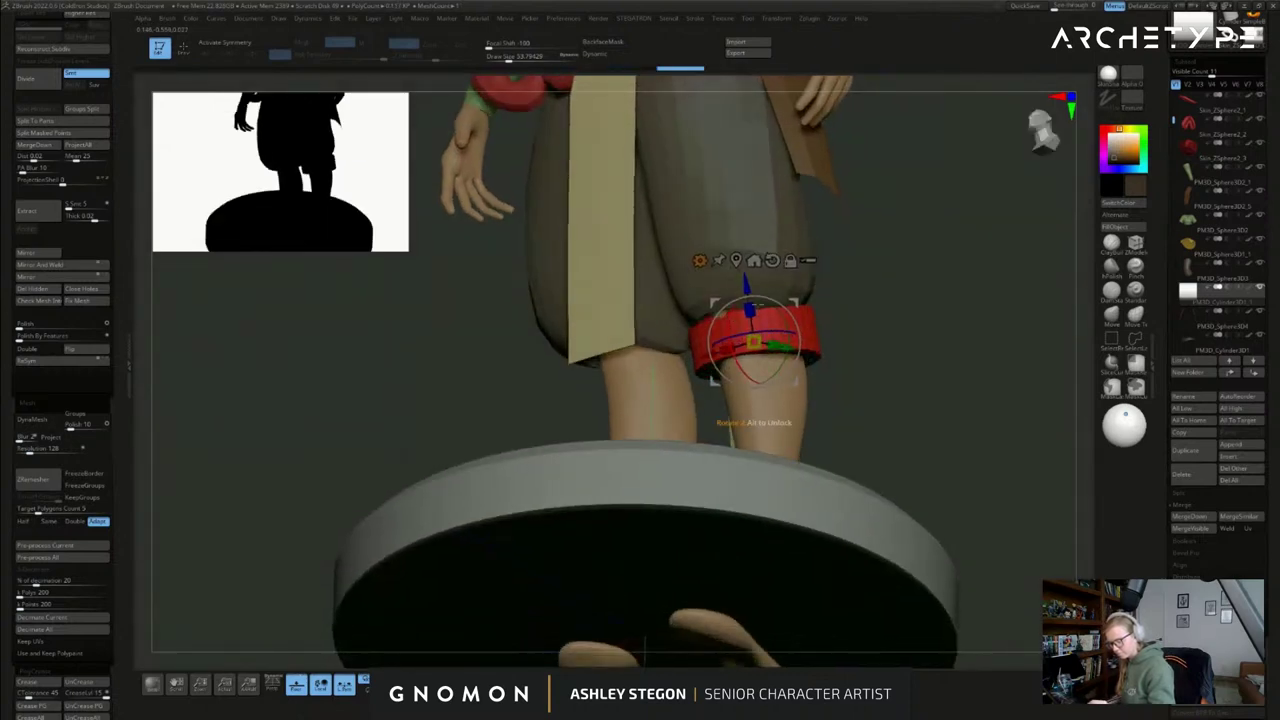
- Convert the leg cuff to DynaMesh at resolution 400
key(q)
drag(784, 357, 782, 360)
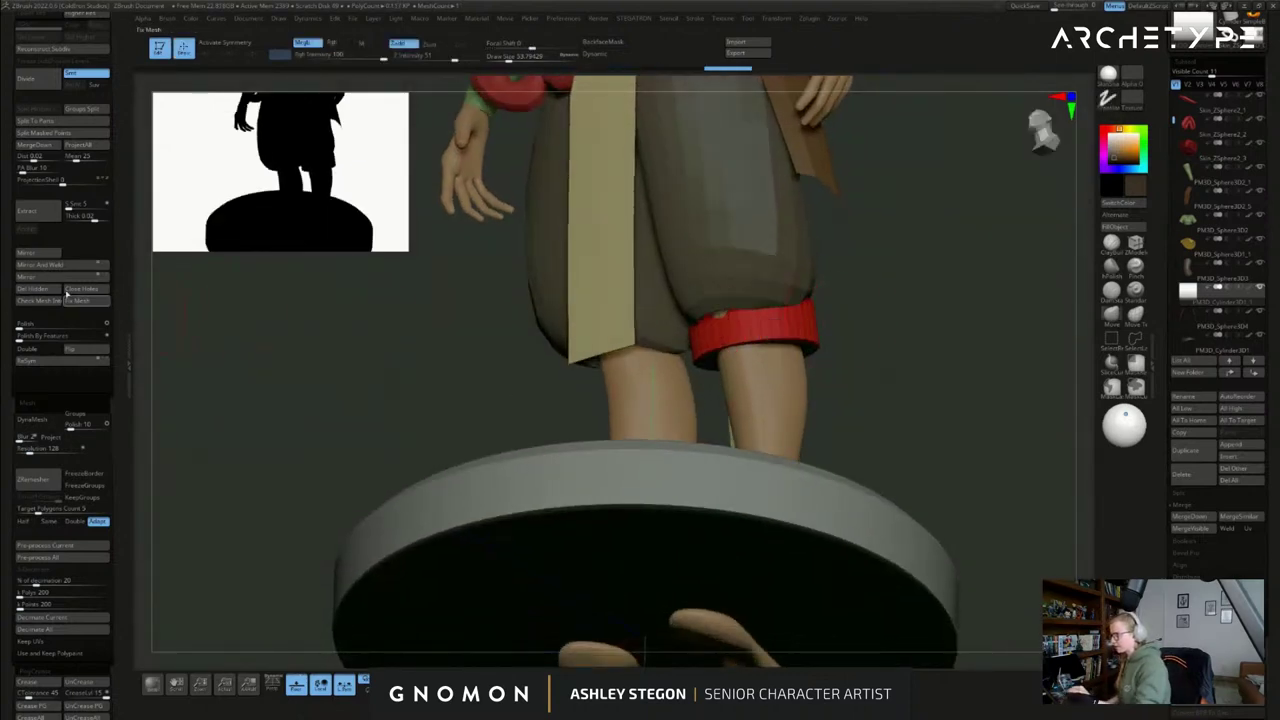
click(44, 420)
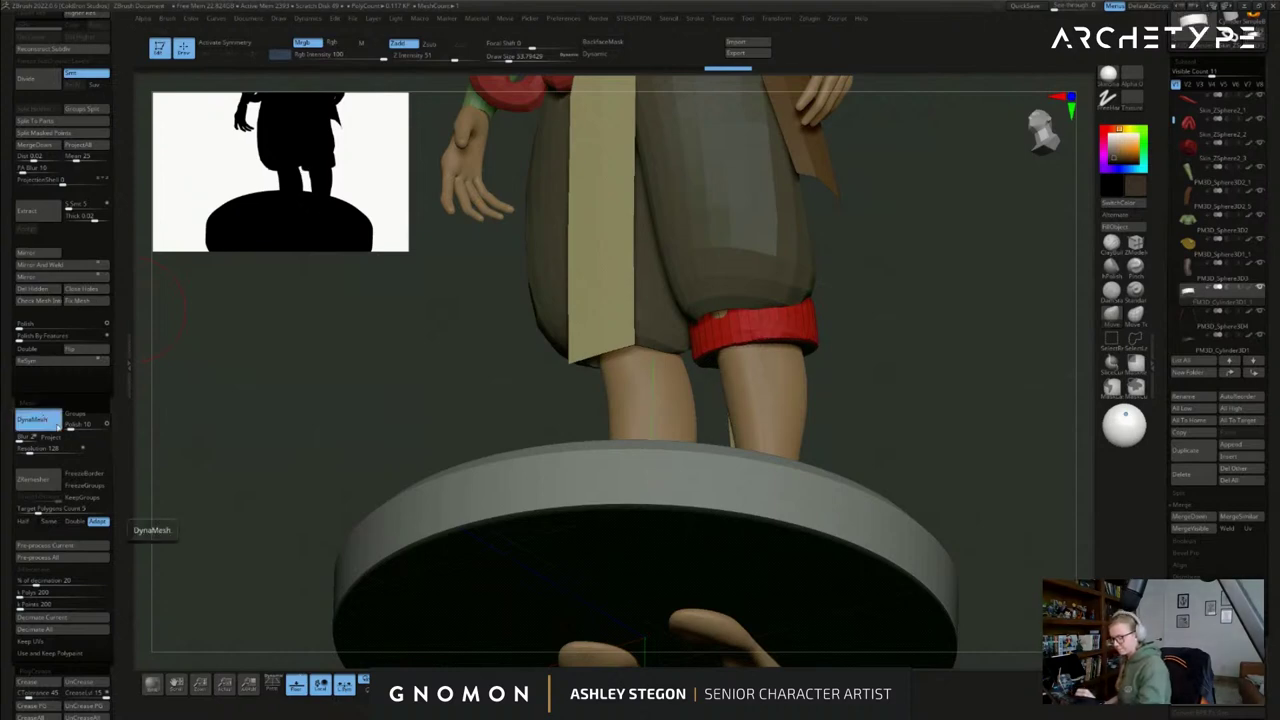
click(48, 449)
text(400)
key(Return)
click(44, 419)
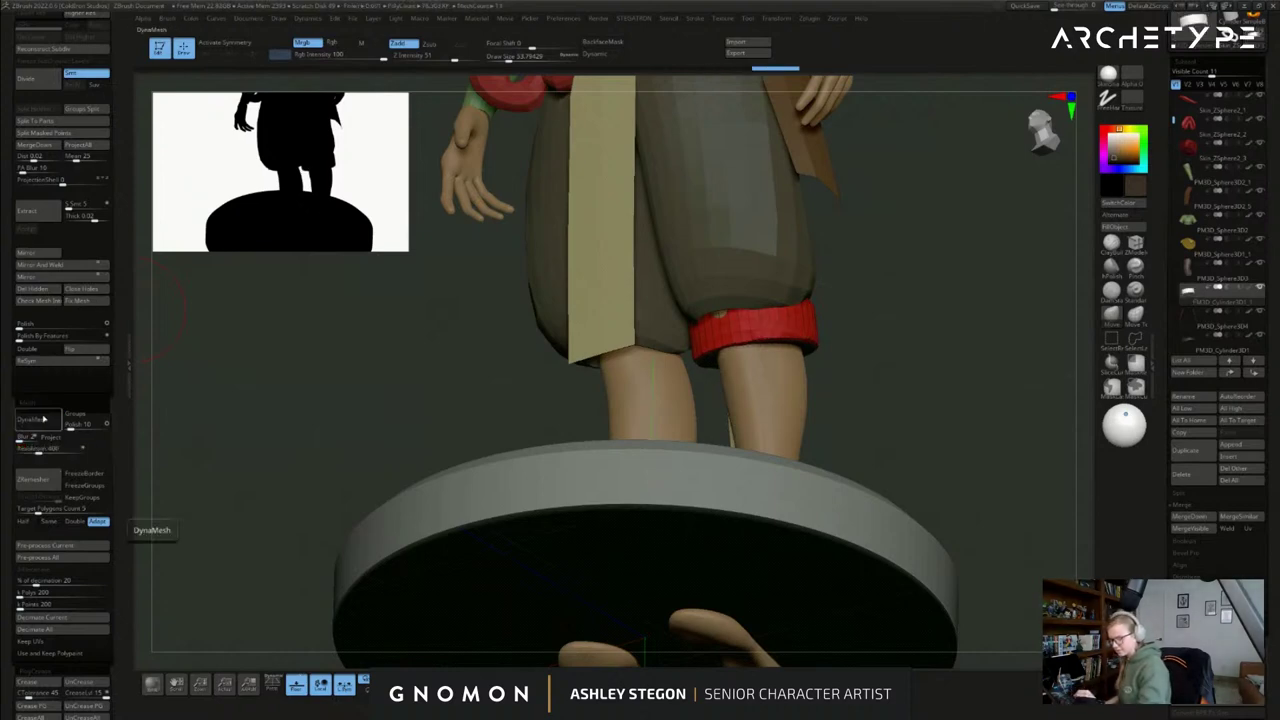
click(42, 420)
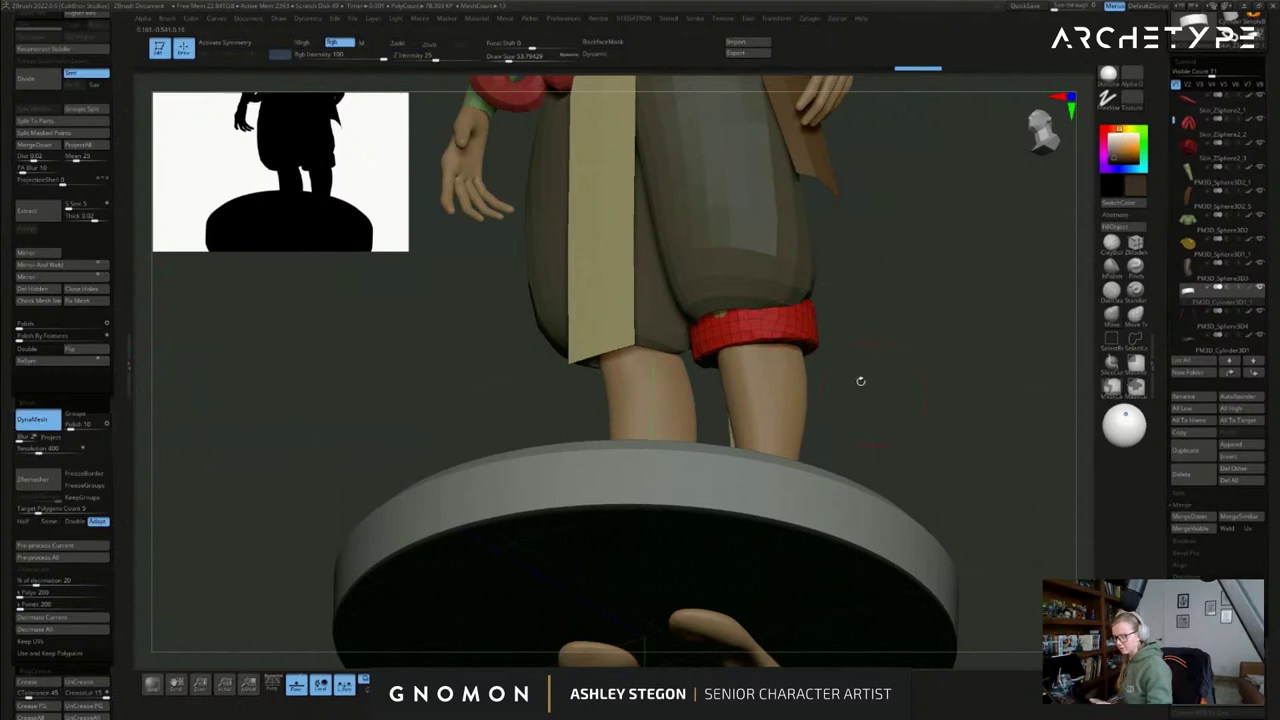
- Turn off perspective and isolate the cuff, facing its flat end
shift+drag(861, 381, 509, 606)
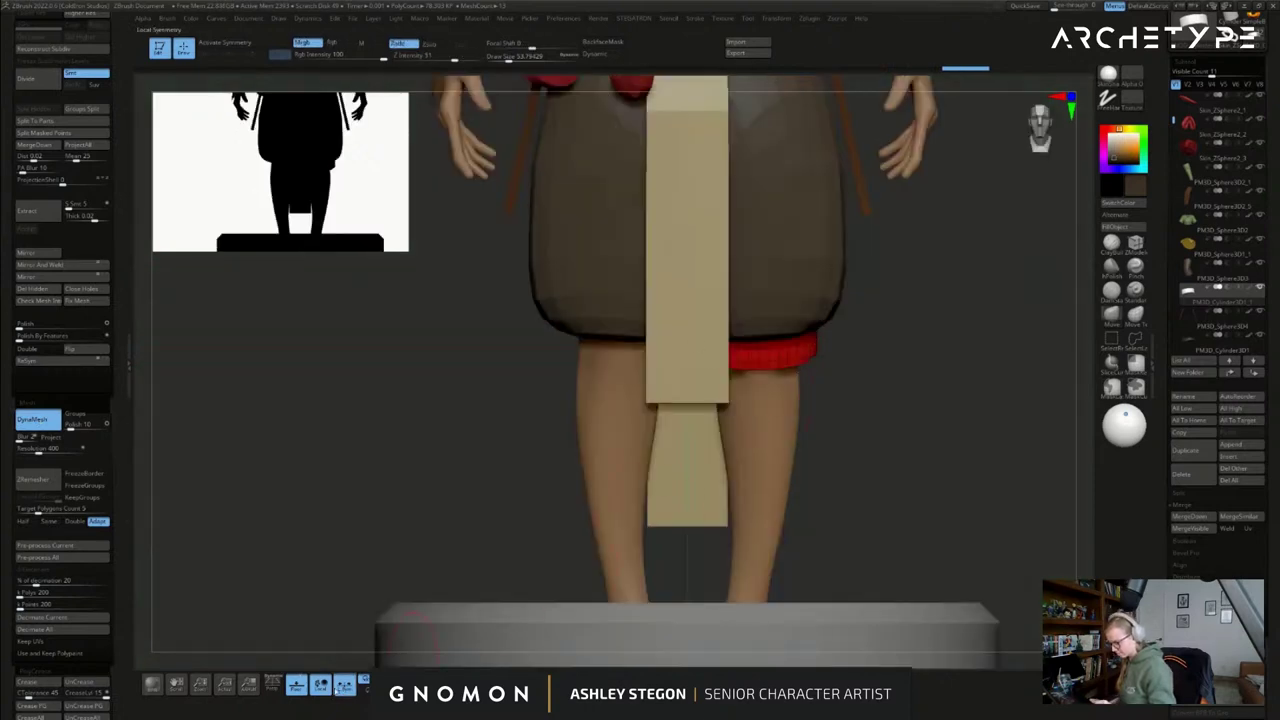
click(297, 686)
alt+drag(849, 481, 795, 444)
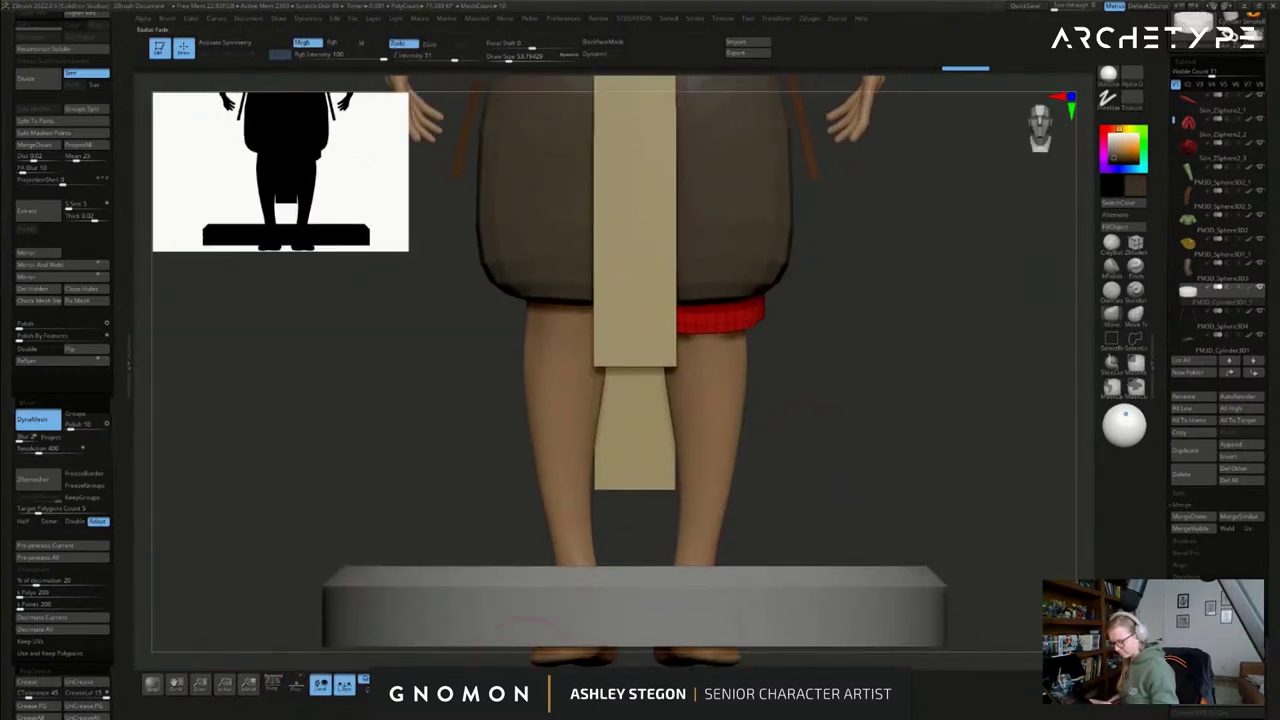
key(alt+s)
key(ctrl+z)
ctrl+drag(804, 356, 800, 353)
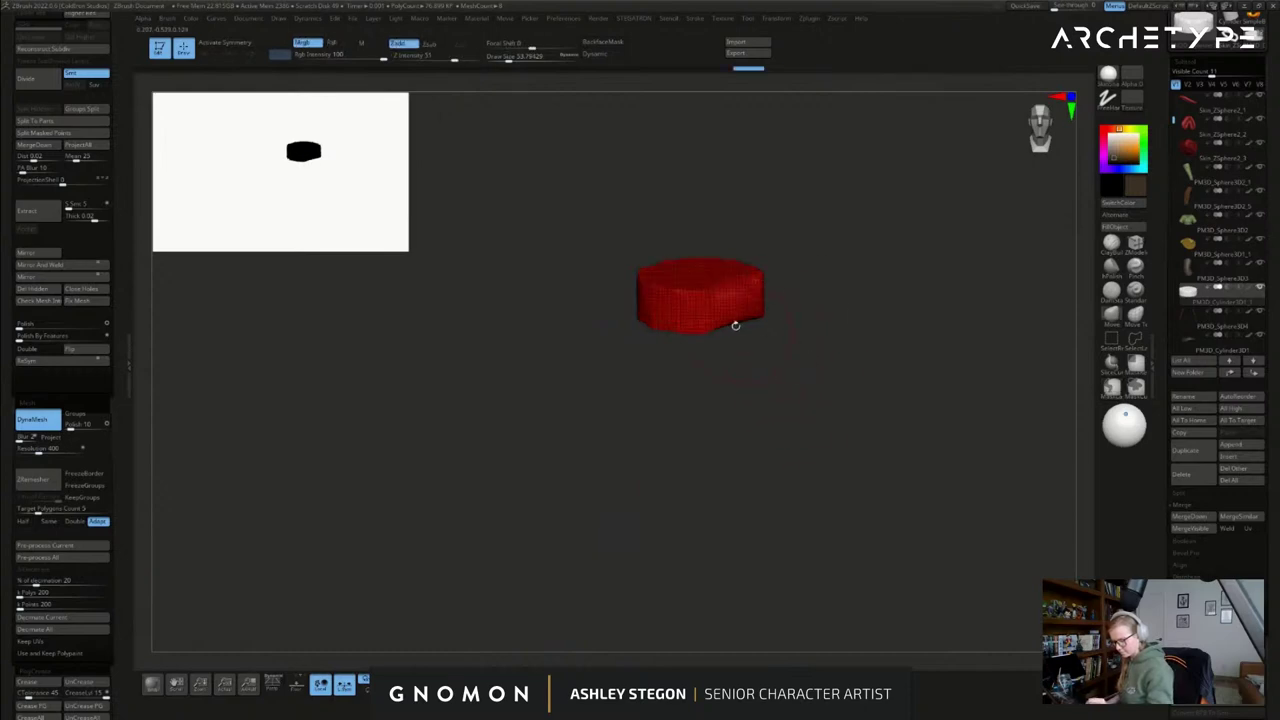
shift+drag(686, 306, 708, 304)
mouse_move(752, 342)
mouse_down()
mouse_move(749, 379)
mouse_move(764, 362)
mouse_up()
- Choose the Snake Hook brush and assign it the spotted Alpha 08
key(b)
key(s)
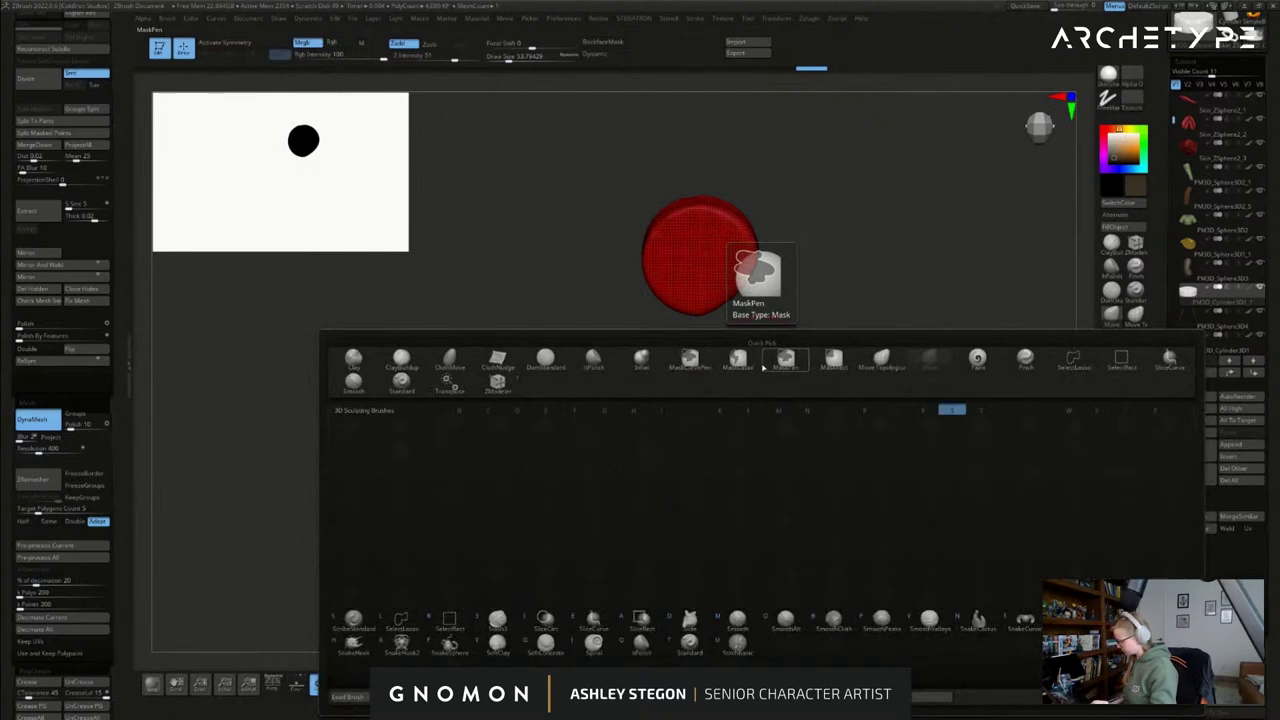
key(h)
click(735, 384)
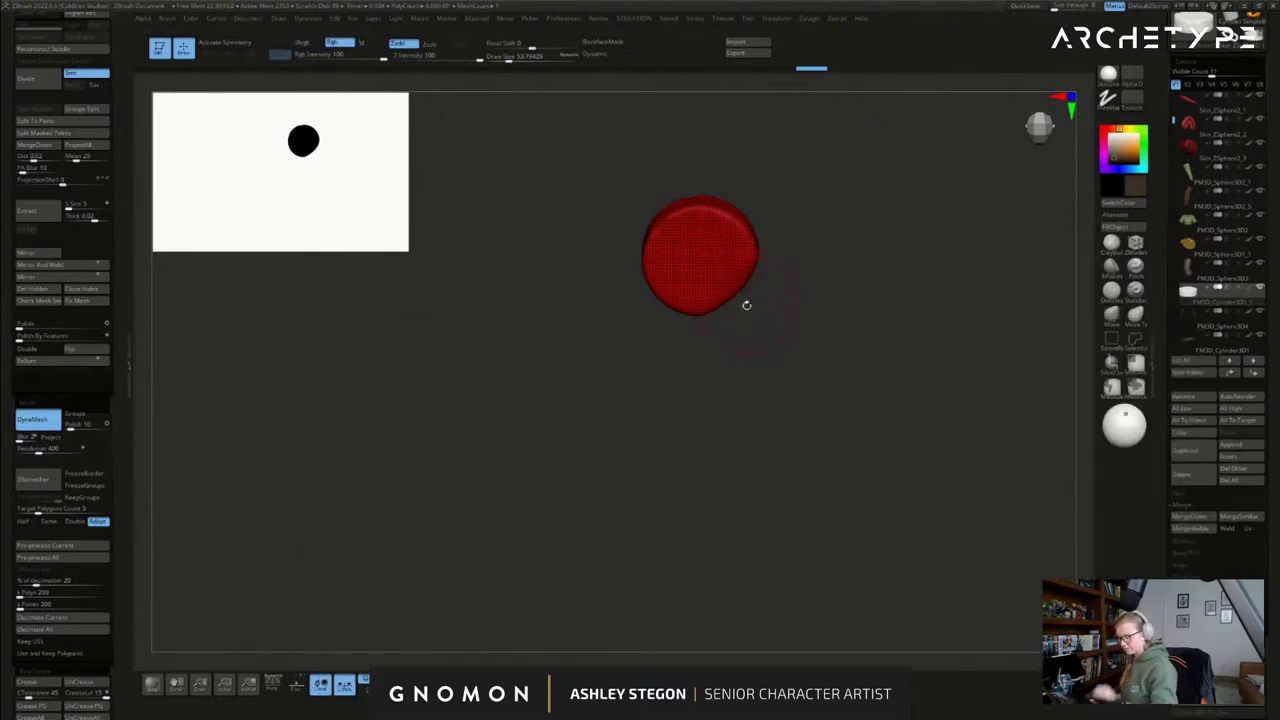
alt+drag(750, 307, 711, 329)
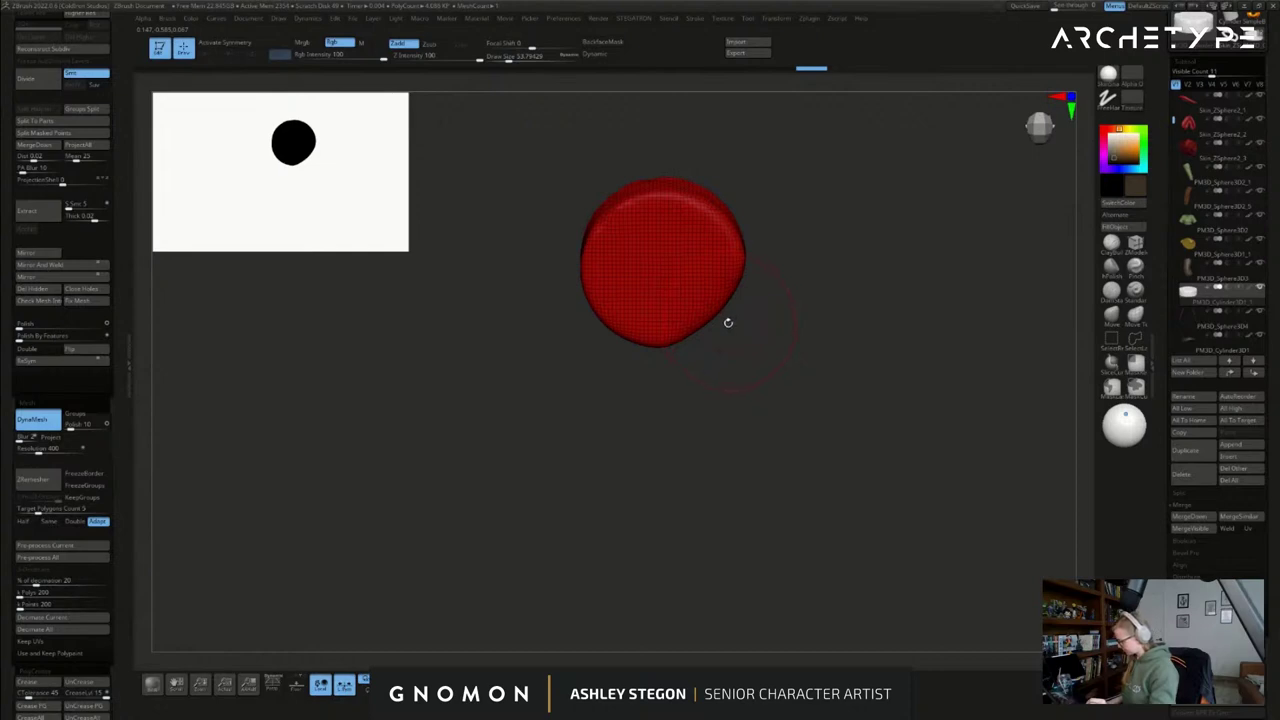
key(n)
key(s)
key(t)
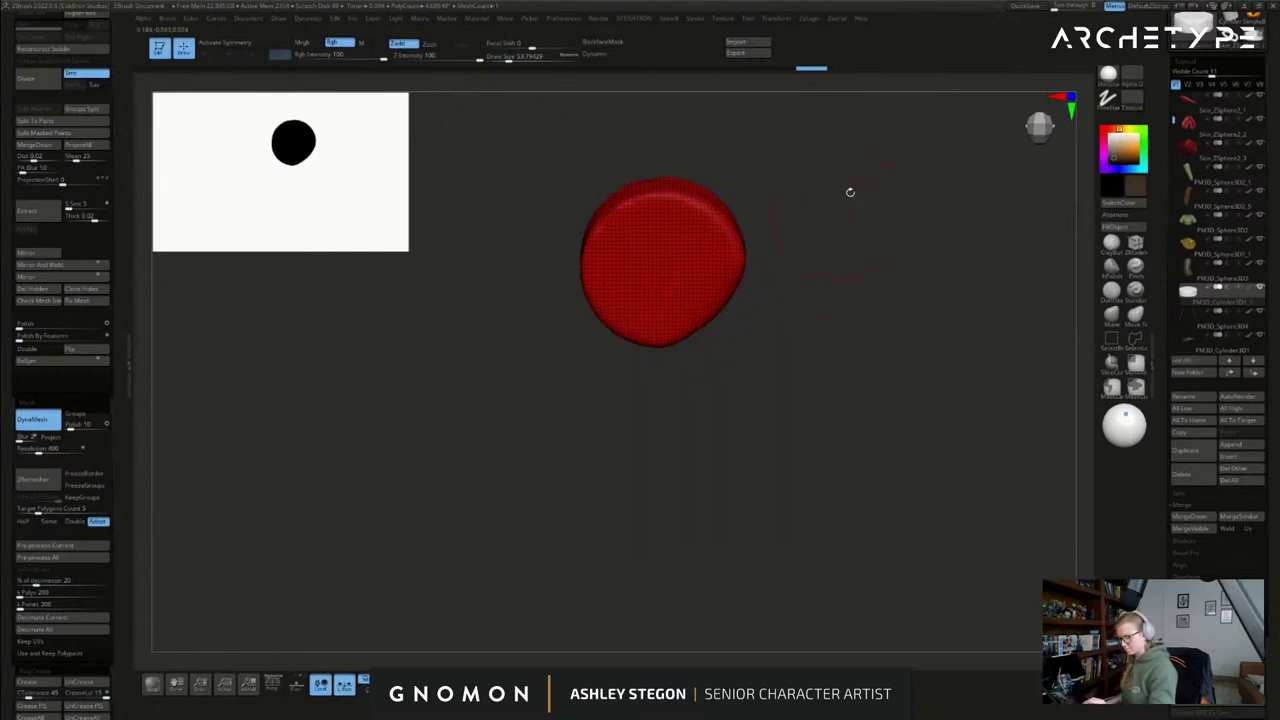
drag(711, 328, 735, 341)
key(ctrl+z)
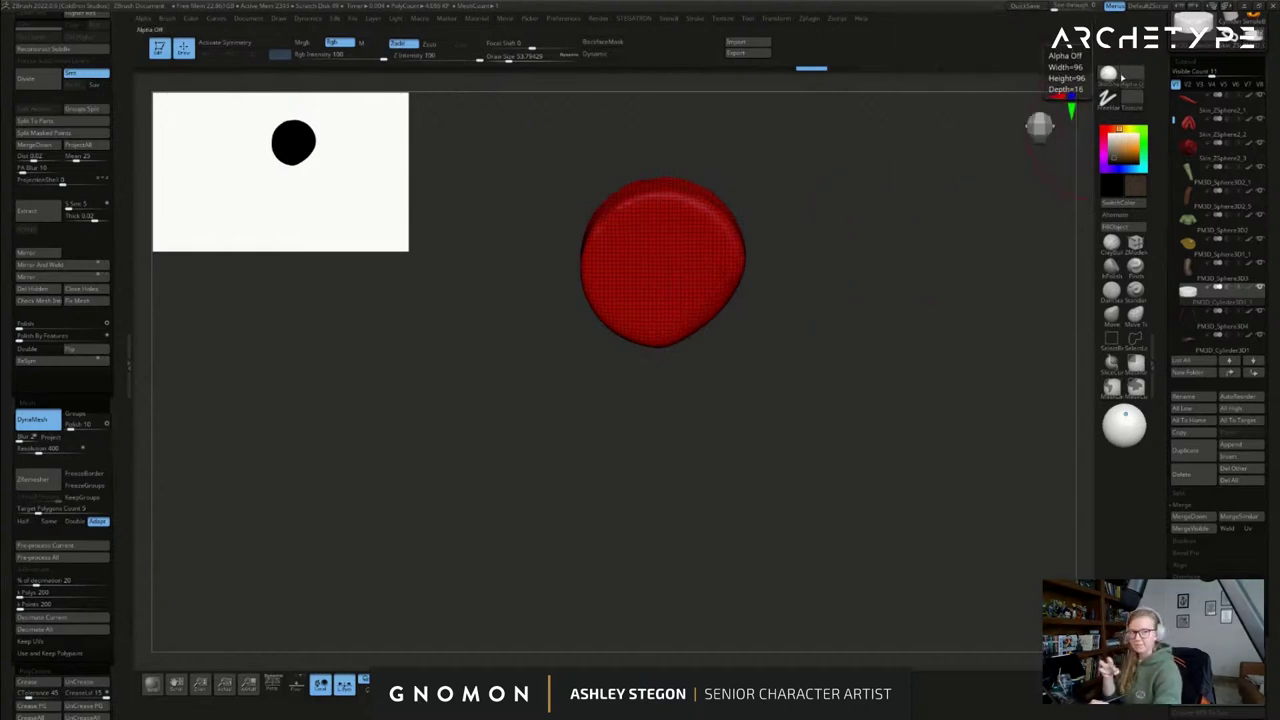
click(1136, 79)
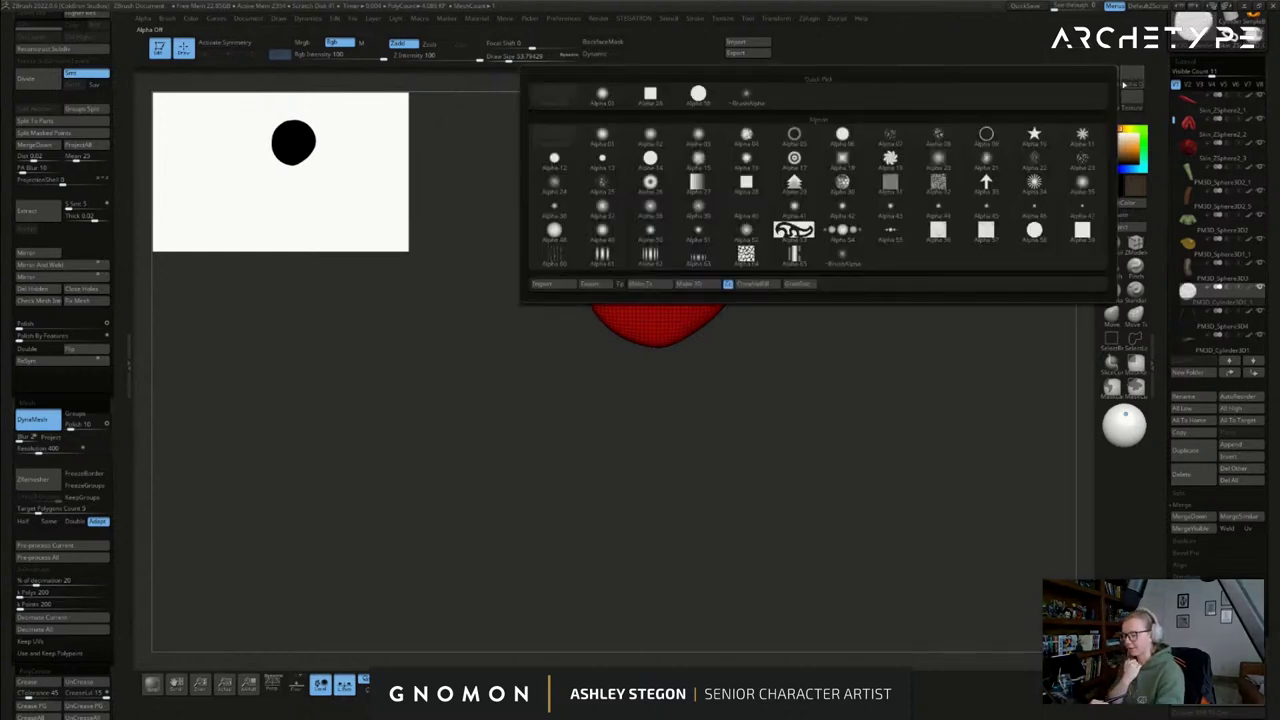
click(950, 137)
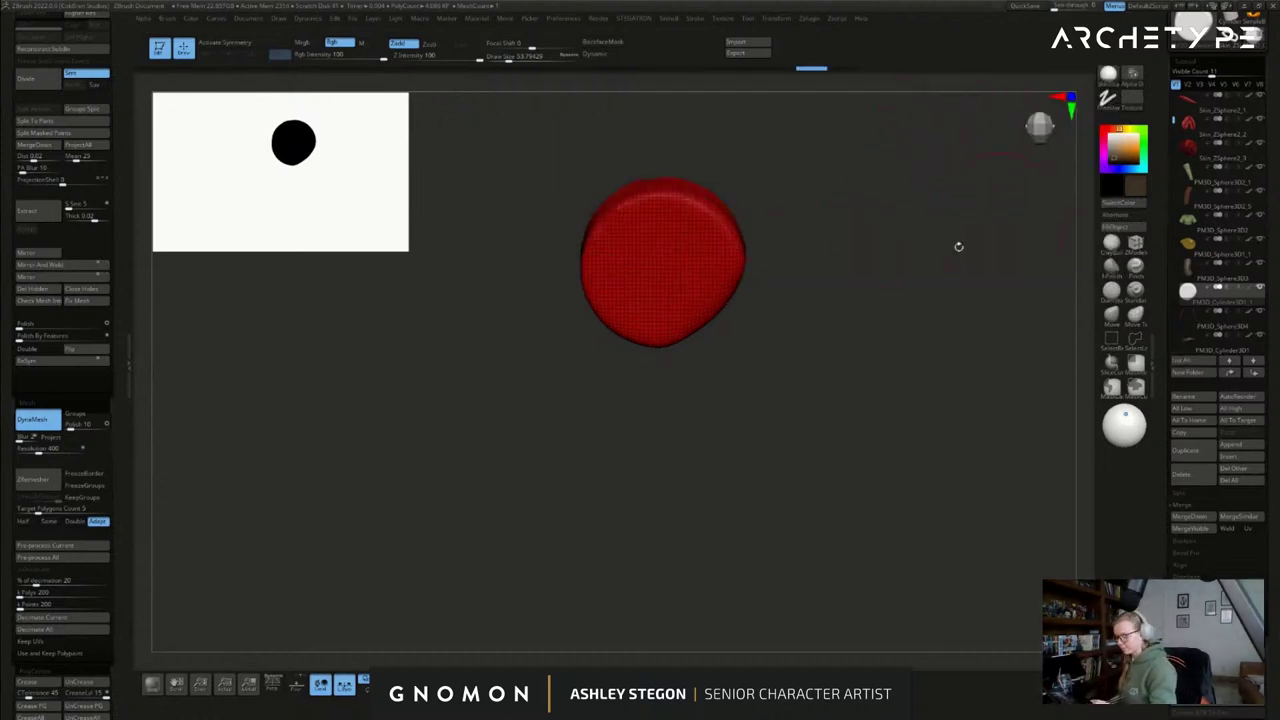
- Hide the cuff's wireframe and set the brush to a size of about 90 with focal shift -40
key(b)
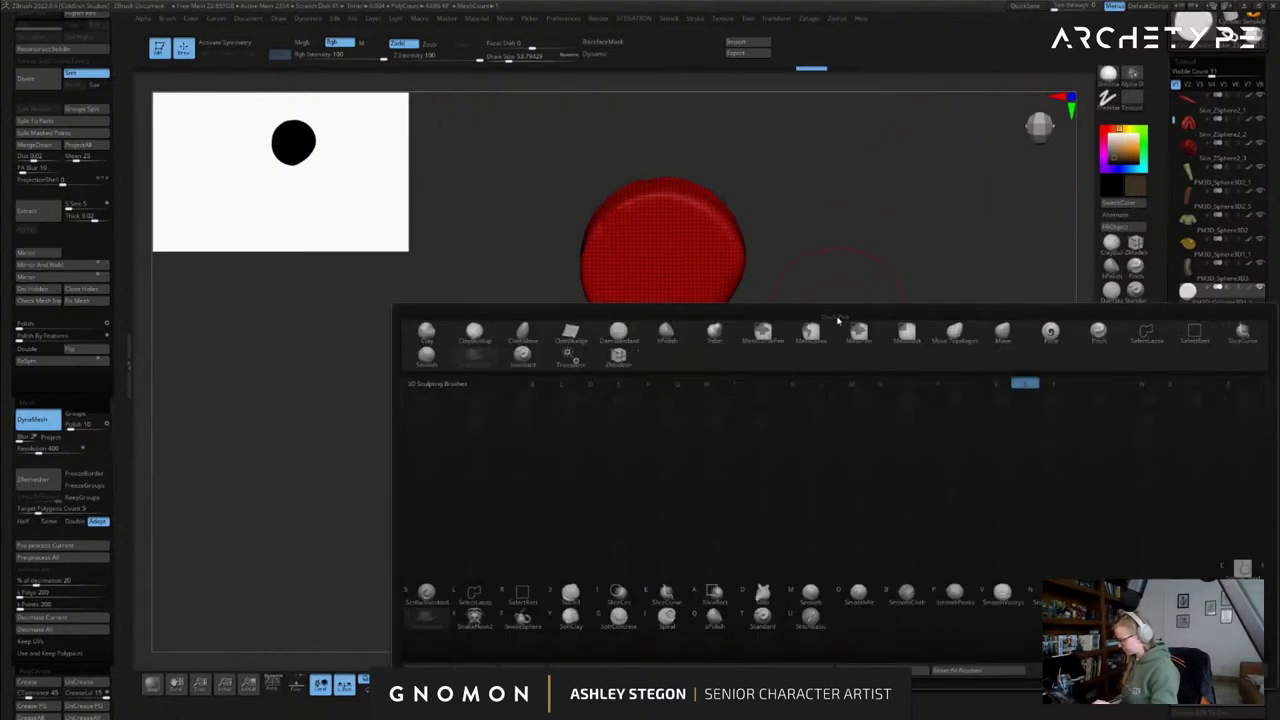
key(t)
mouse_move(711, 310)
mouse_down()
mouse_move(757, 308)
mouse_move(788, 249)
mouse_move(777, 354)
mouse_move(743, 337)
mouse_up()
key(shift+f)
key(s)
click(716, 318)
click(514, 46)
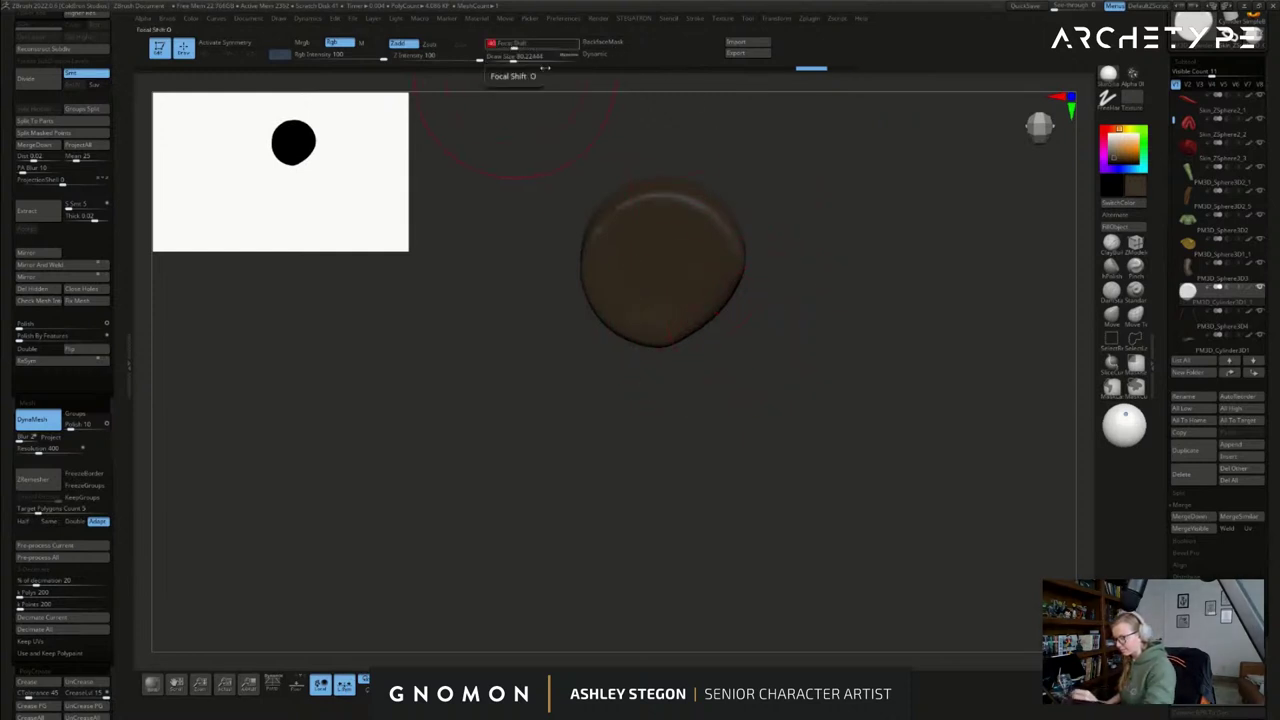
- Pull jagged spikes outward all around the cuff's rim with the Snake Hook brush and remesh it
mouse_move(715, 331)
mouse_down()
mouse_move(738, 290)
mouse_move(778, 316)
mouse_move(722, 340)
mouse_move(756, 322)
mouse_up()
mouse_move(738, 280)
mouse_down()
mouse_move(776, 262)
mouse_move(776, 226)
mouse_up()
mouse_move(720, 215)
mouse_down()
mouse_move(744, 190)
mouse_move(711, 131)
mouse_move(617, 165)
mouse_up()
mouse_move(586, 271)
mouse_down()
mouse_move(562, 276)
mouse_move(570, 318)
mouse_up()
mouse_move(618, 332)
mouse_down()
mouse_move(603, 356)
mouse_move(666, 385)
mouse_move(732, 356)
mouse_up()
ctrl+drag(848, 230, 868, 263)
key(s)
drag(741, 217, 737, 217)
shift+drag(735, 190, 662, 202)
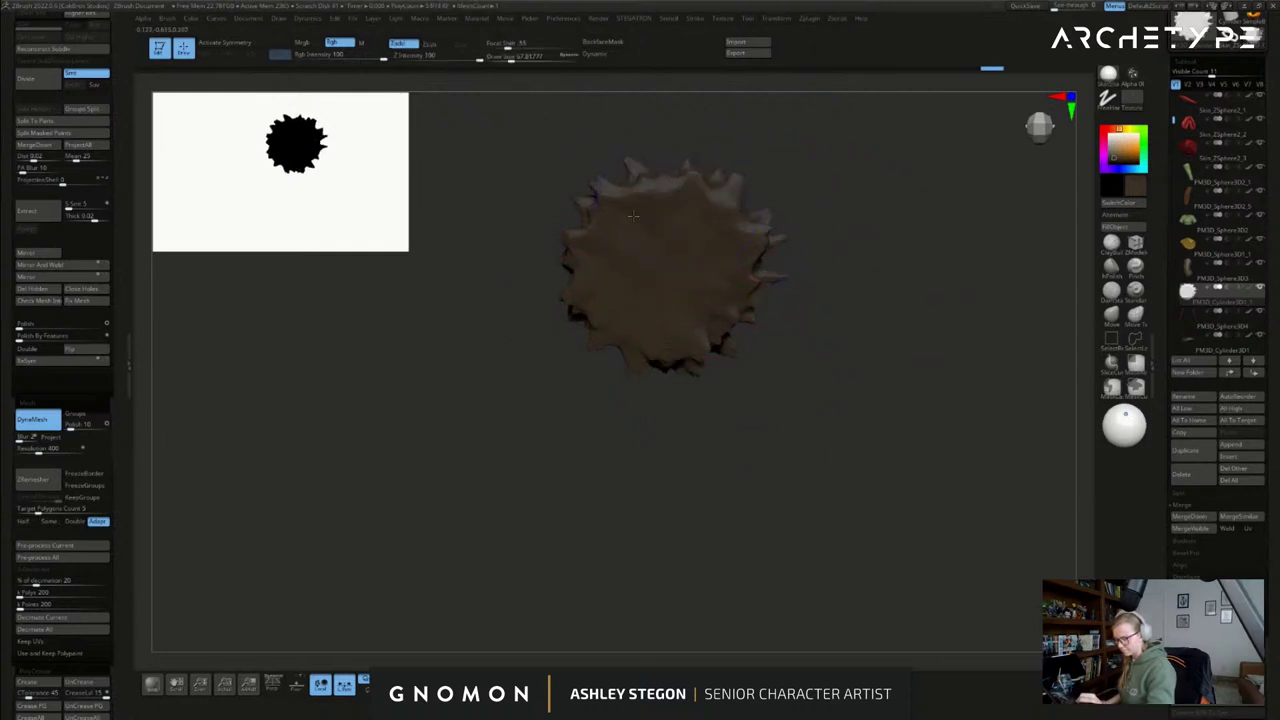
- Reduce the brush size to about 39 and pull small tufts downward along the cuff's side wall
right_drag(722, 294, 726, 204)
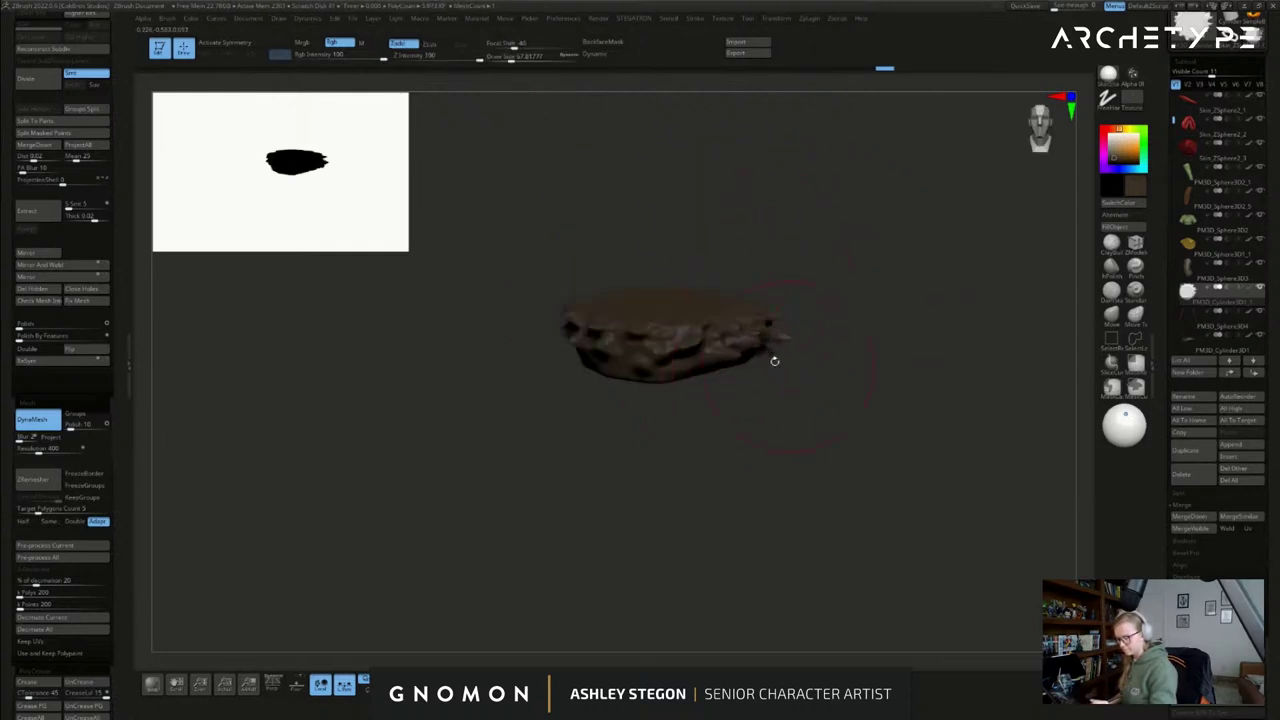
right_drag(789, 366, 757, 360)
key(s)
click(757, 361)
drag(680, 354, 694, 370)
right_drag(720, 387, 740, 397)
drag(680, 362, 692, 374)
right_drag(728, 395, 706, 387)
drag(648, 369, 662, 384)
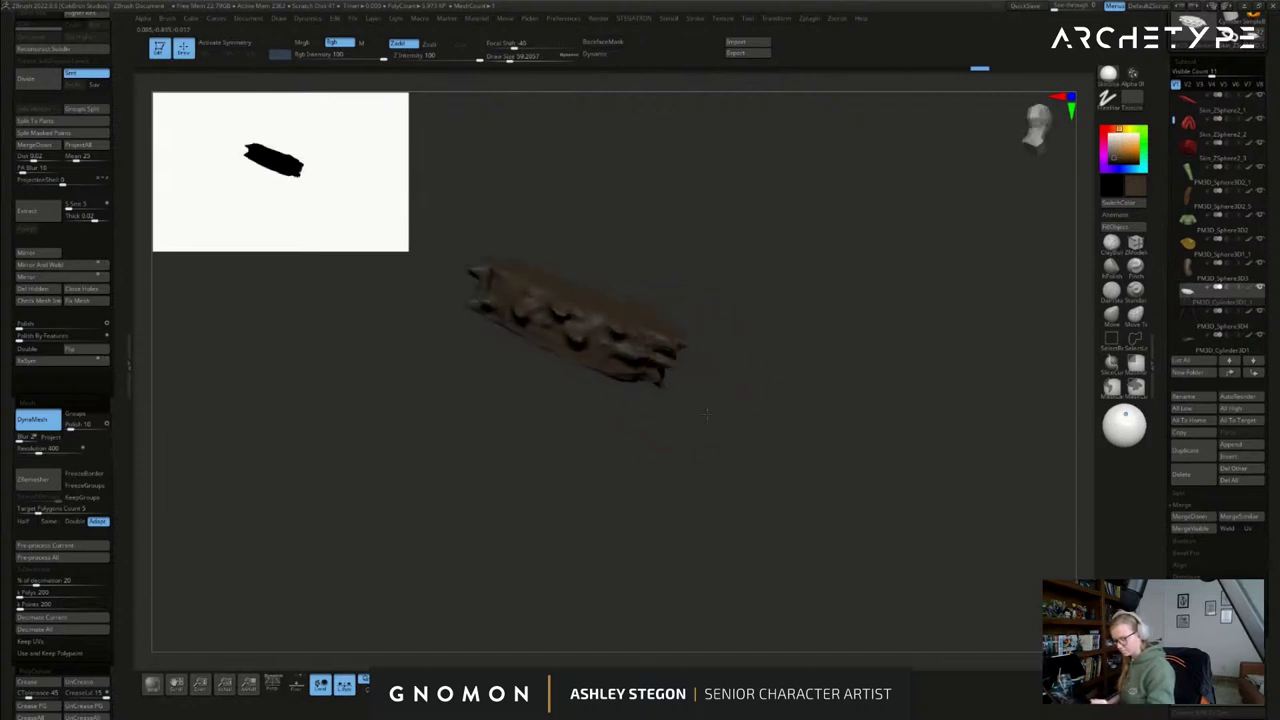
- Continue pulling fur-like tufts around the rest of the cuff's edge with the Snake Hook brush
right_drag(703, 406, 709, 404)
drag(650, 364, 658, 378)
right_drag(671, 409, 664, 398)
drag(646, 368, 656, 384)
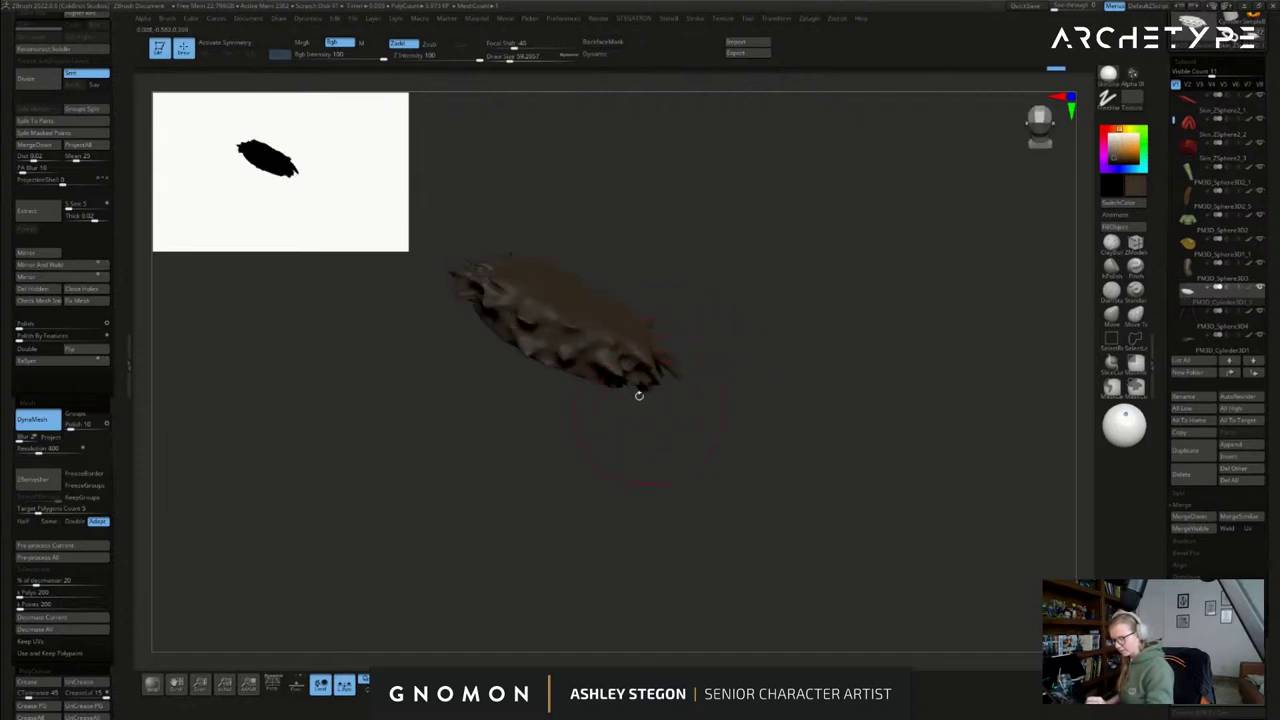
right_drag(651, 411, 612, 406)
drag(568, 374, 562, 396)
drag(530, 350, 518, 366)
mouse_move(471, 350)
right_down()
mouse_move(734, 392)
mouse_move(689, 360)
mouse_move(656, 284)
mouse_move(604, 254)
mouse_move(560, 276)
right_up()
drag(564, 274, 590, 246)
- Puff up the tufts all around the cuff with the Inflate brush and remesh it into chunky fur
key(b)
key(i)
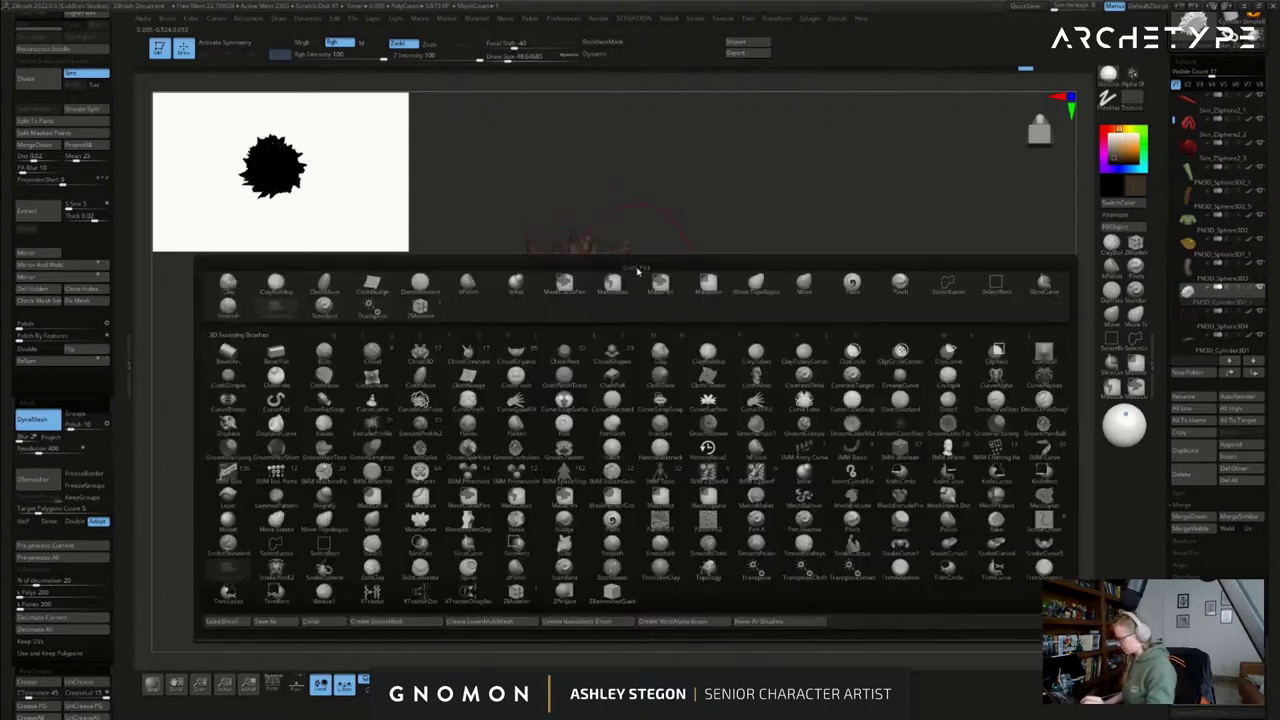
key(n)
right_drag(664, 352, 655, 341)
key(s)
drag(655, 341, 658, 341)
mouse_move(672, 302)
mouse_down()
mouse_move(684, 318)
mouse_move(645, 430)
mouse_move(590, 434)
mouse_up()
right_drag(590, 434, 622, 432)
mouse_move(622, 432)
mouse_down()
mouse_move(502, 408)
mouse_move(490, 388)
mouse_up()
right_drag(490, 388, 585, 354)
drag(566, 368, 542, 256)
alt+right_drag(521, 292, 598, 325)
drag(545, 256, 454, 292)
mouse_move(454, 292)
right_down()
mouse_move(590, 345)
mouse_move(645, 400)
right_up()
mouse_move(655, 500)
ctrl+right_down()
mouse_move(671, 443)
mouse_move(659, 375)
mouse_move(597, 382)
mouse_move(642, 424)
mouse_move(731, 440)
mouse_move(743, 463)
mouse_move(793, 490)
mouse_move(777, 469)
ctrl+right_up()
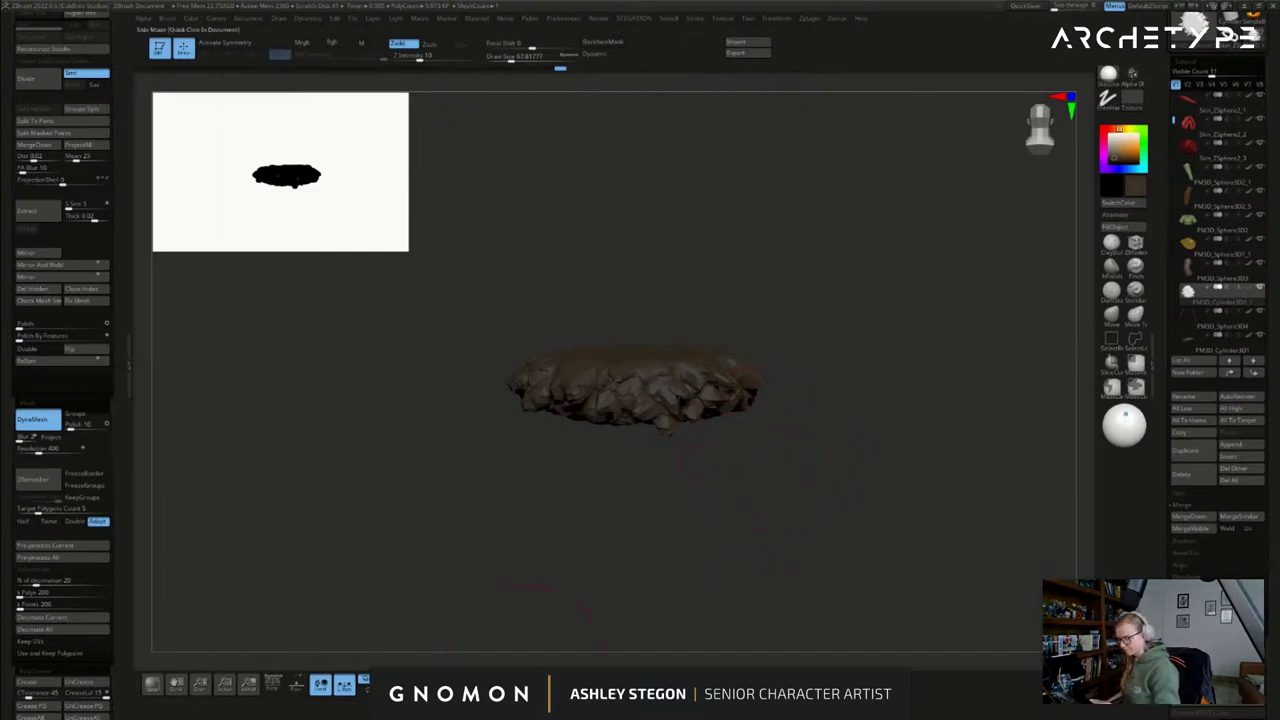
- Show the whole character again and recolour the fur cuff light beige
click(703, 526)
right_drag(603, 509, 759, 484)
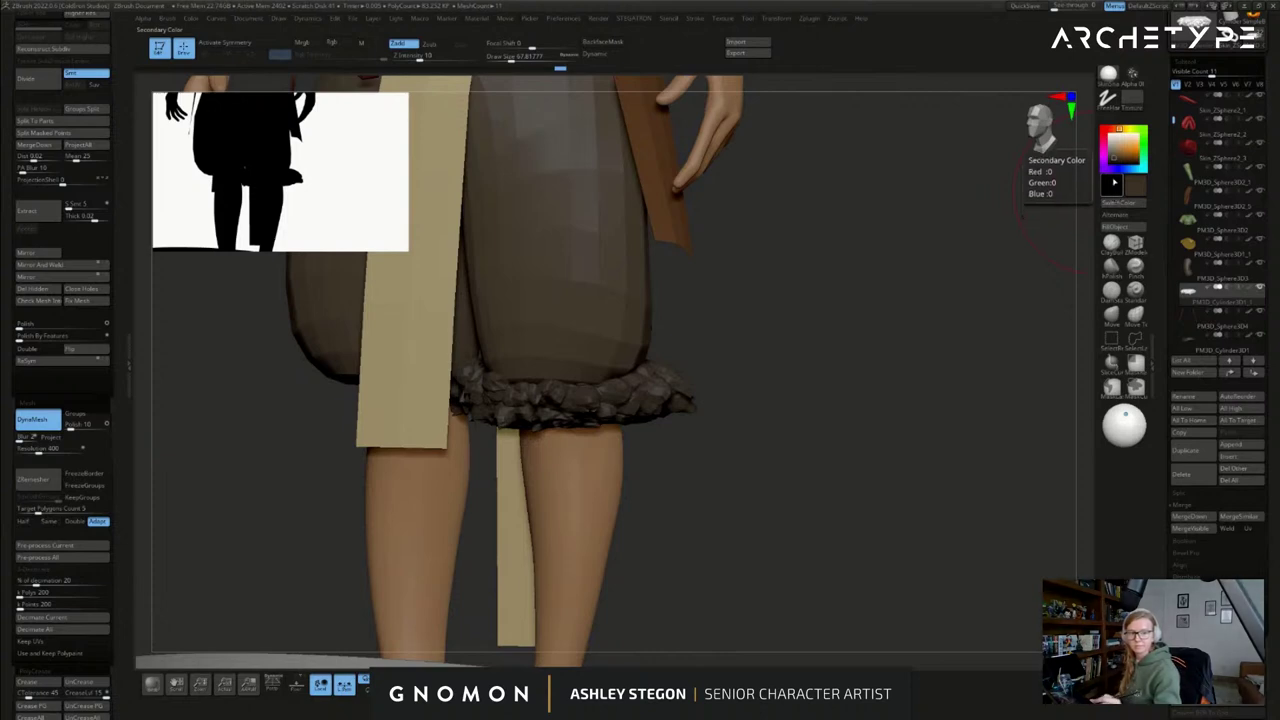
click(1115, 147)
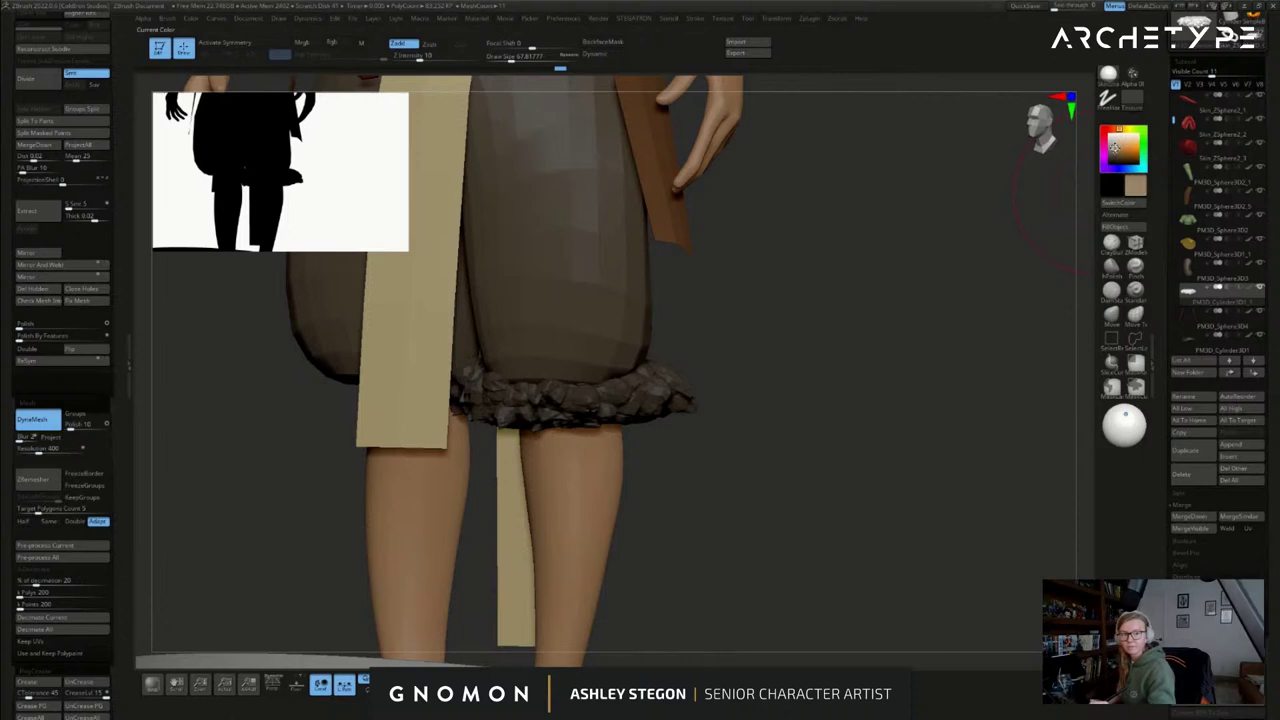
click(1115, 146)
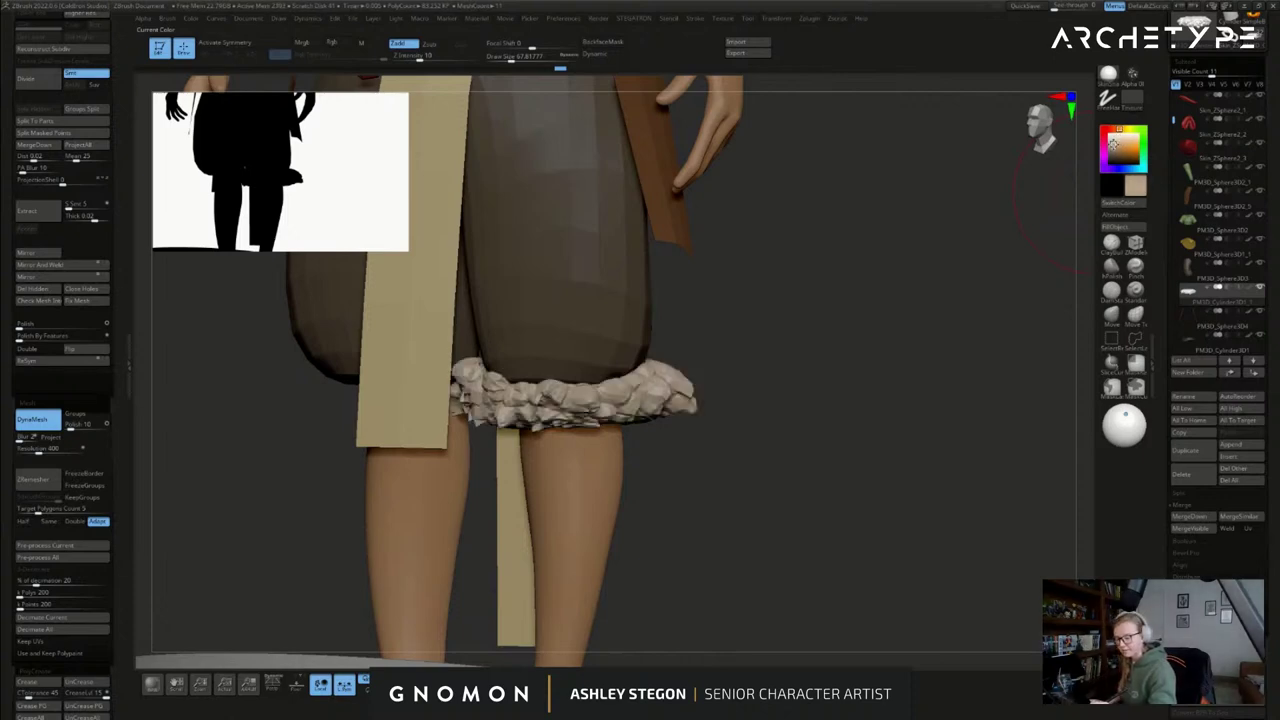
- Fill the fur cuff with the light beige, isolate it, undo the coarser remesh and DynaMesh it at resolution 704
click(1122, 227)
drag(848, 363, 573, 570)
click(548, 679)
drag(666, 514, 767, 521)
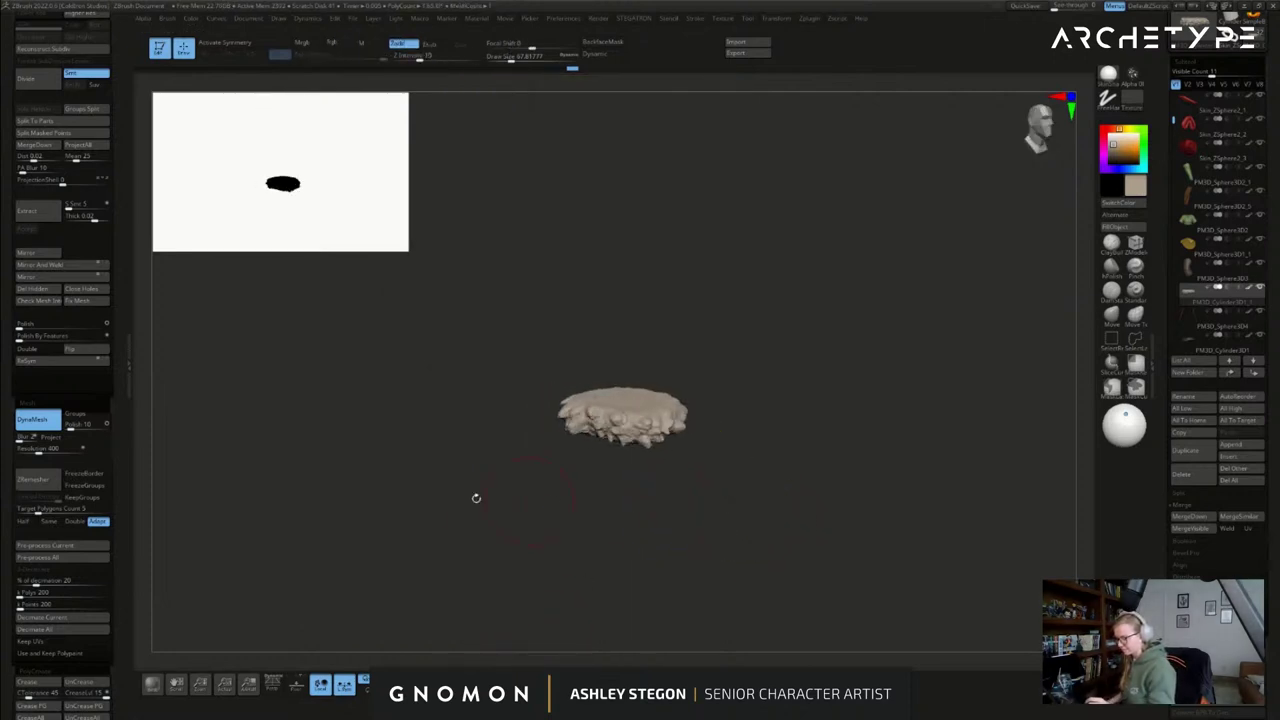
key(ctrl+z)
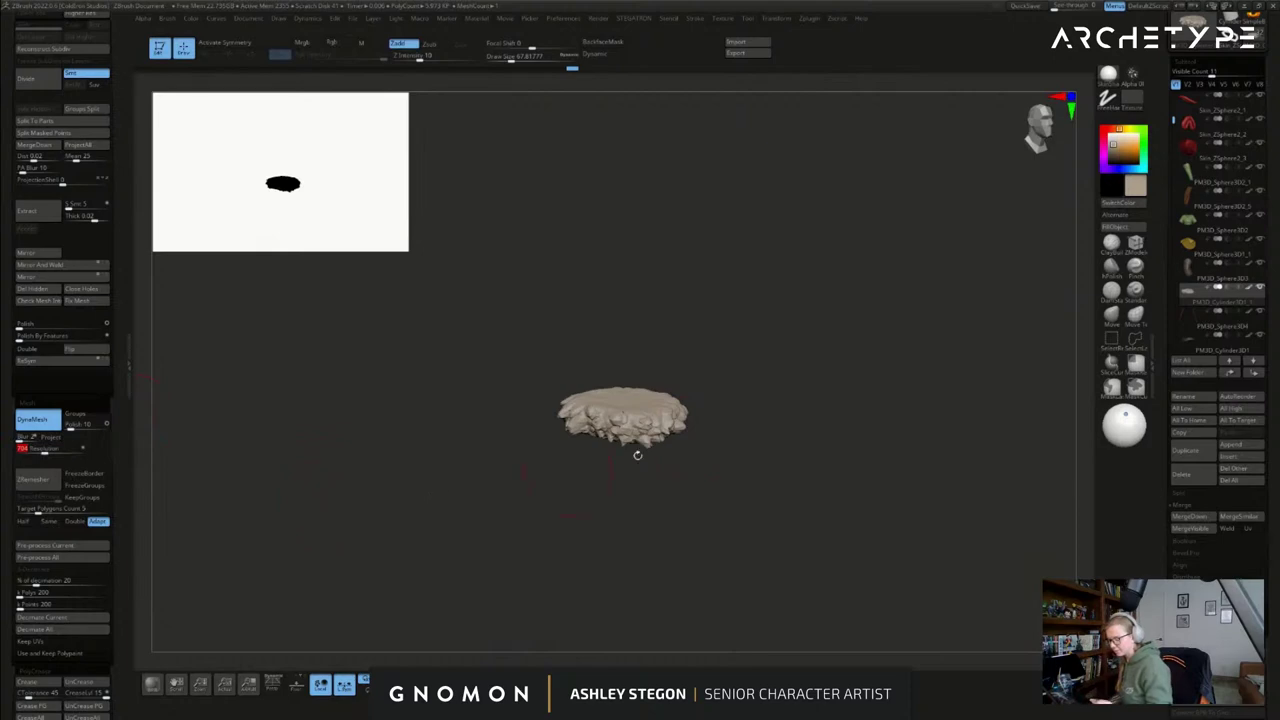
click(520, 685)
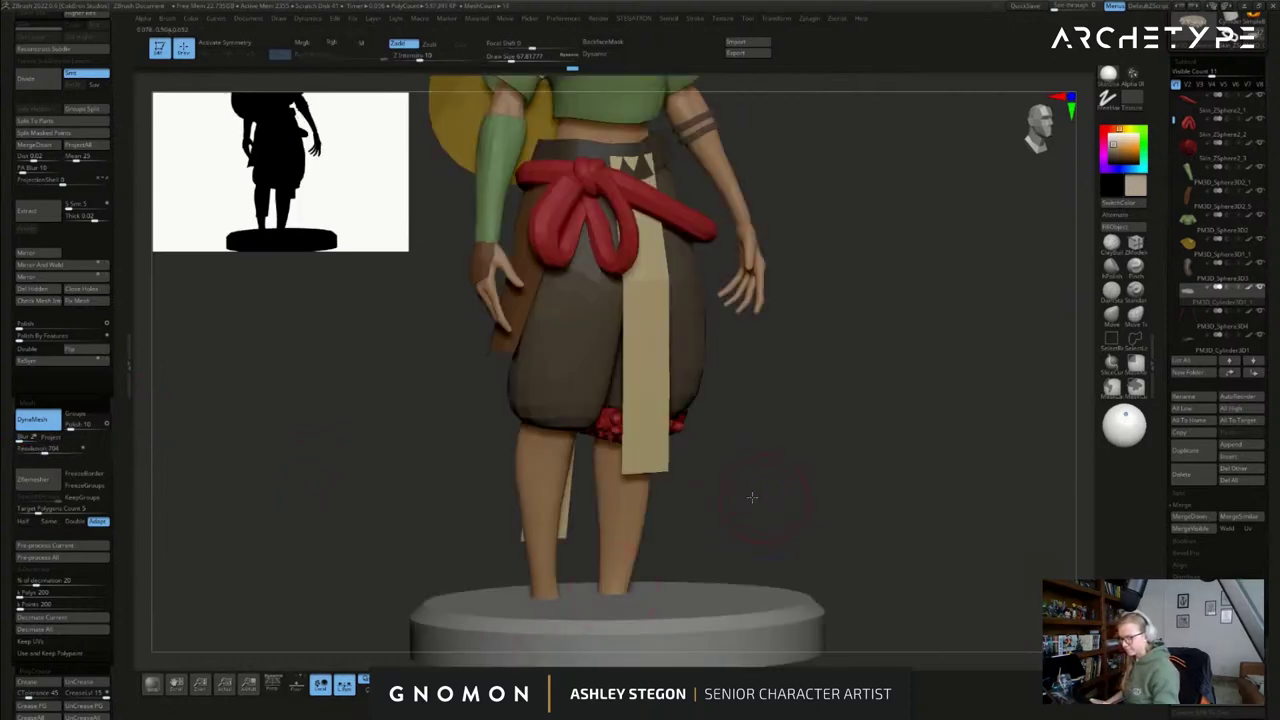
- Shift the fur cuff slightly downward along the leg with the Move gizmo
shift+drag(749, 494, 734, 489)
drag(760, 440, 800, 470)
key(w)
drag(626, 328, 633, 358)
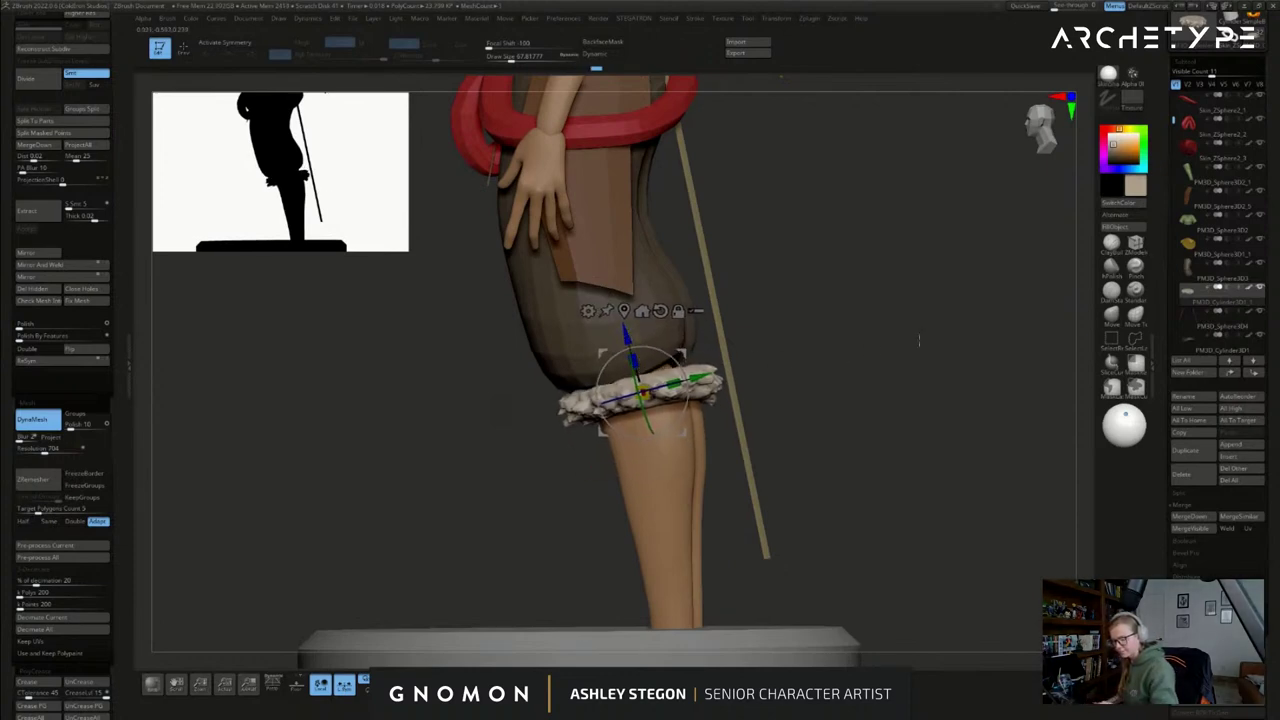
- Reshape the fur cuff's front and back edges with the Move brush so it follows the shorts' hem
key(q)
click(1111, 316)
drag(880, 335, 875, 385)
key(s)
mouse_move(682, 372)
mouse_down()
mouse_move(752, 312)
mouse_move(712, 385)
mouse_move(690, 371)
mouse_up()
key(s)
drag(765, 390, 910, 392)
key(s)
drag(640, 470, 664, 402)
key(s)
mouse_move(664, 402)
mouse_down()
mouse_move(708, 400)
mouse_move(704, 424)
mouse_up()
key(s)
drag(555, 372, 536, 382)
- Fit the back and inner side of the fur cuff to the leg with the Move brush
mouse_move(565, 435)
mouse_down()
mouse_move(570, 404)
mouse_move(672, 400)
mouse_move(765, 440)
mouse_move(800, 398)
mouse_up()
drag(745, 430, 735, 468)
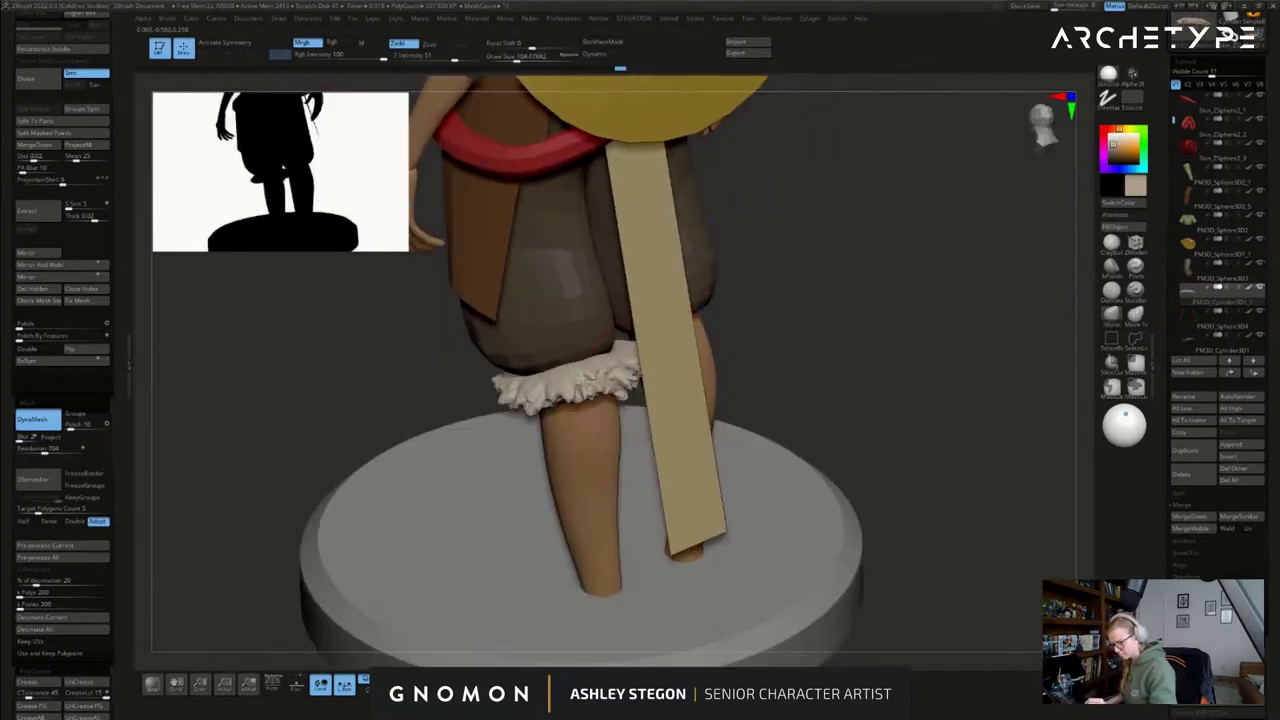
drag(632, 368, 625, 358)
mouse_move(715, 490)
mouse_down()
mouse_move(755, 500)
mouse_move(841, 446)
mouse_move(844, 466)
mouse_up()
key(s)
- Enlarge the brush to about 97 and adjust the cuff's rear edge in the side view
mouse_move(797, 425)
alt+mouse_down()
mouse_move(812, 542)
mouse_move(792, 526)
mouse_move(794, 586)
mouse_move(797, 569)
alt+mouse_up()
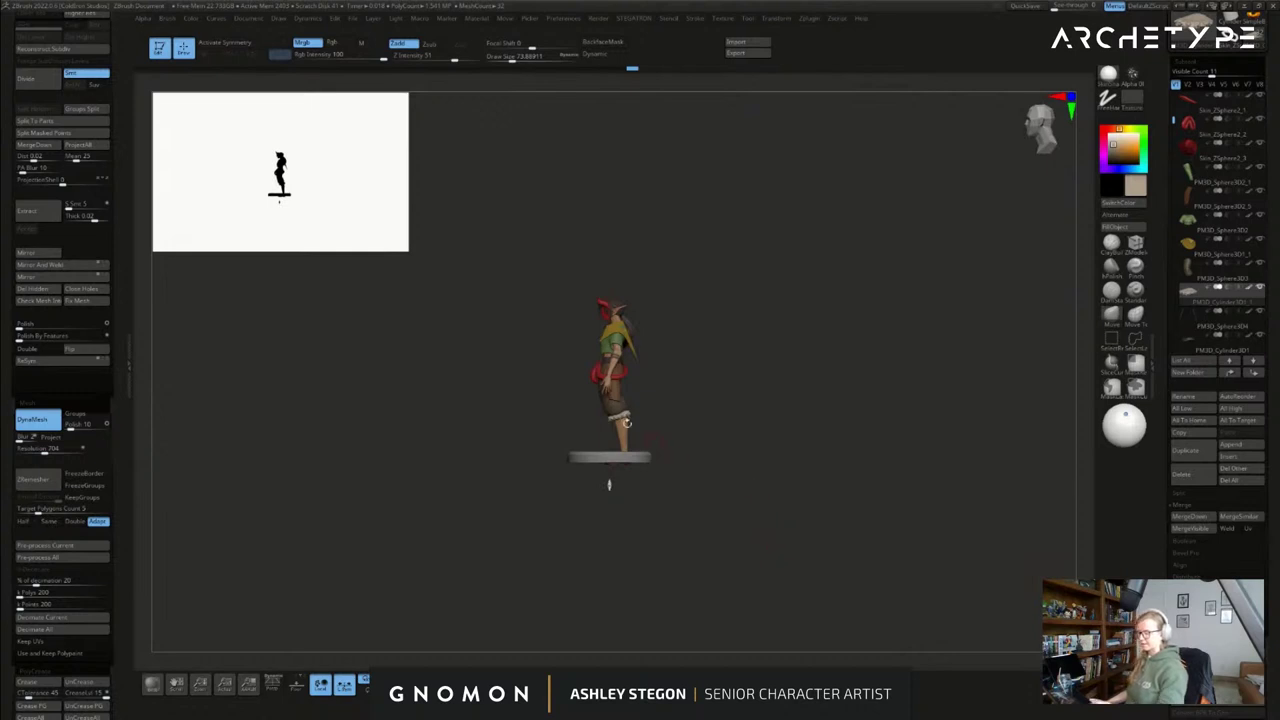
mouse_move(651, 424)
mouse_down()
mouse_move(679, 419)
mouse_move(646, 424)
mouse_up()
key(s)
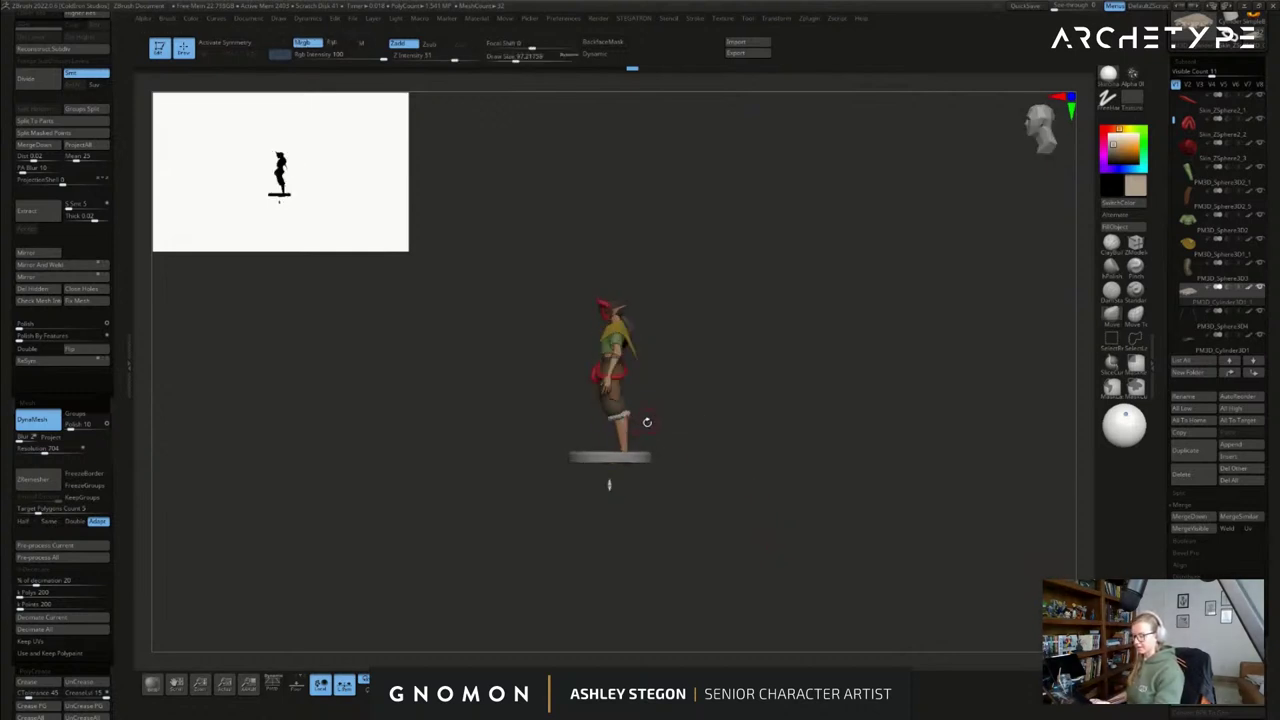
key(w)
key(q)
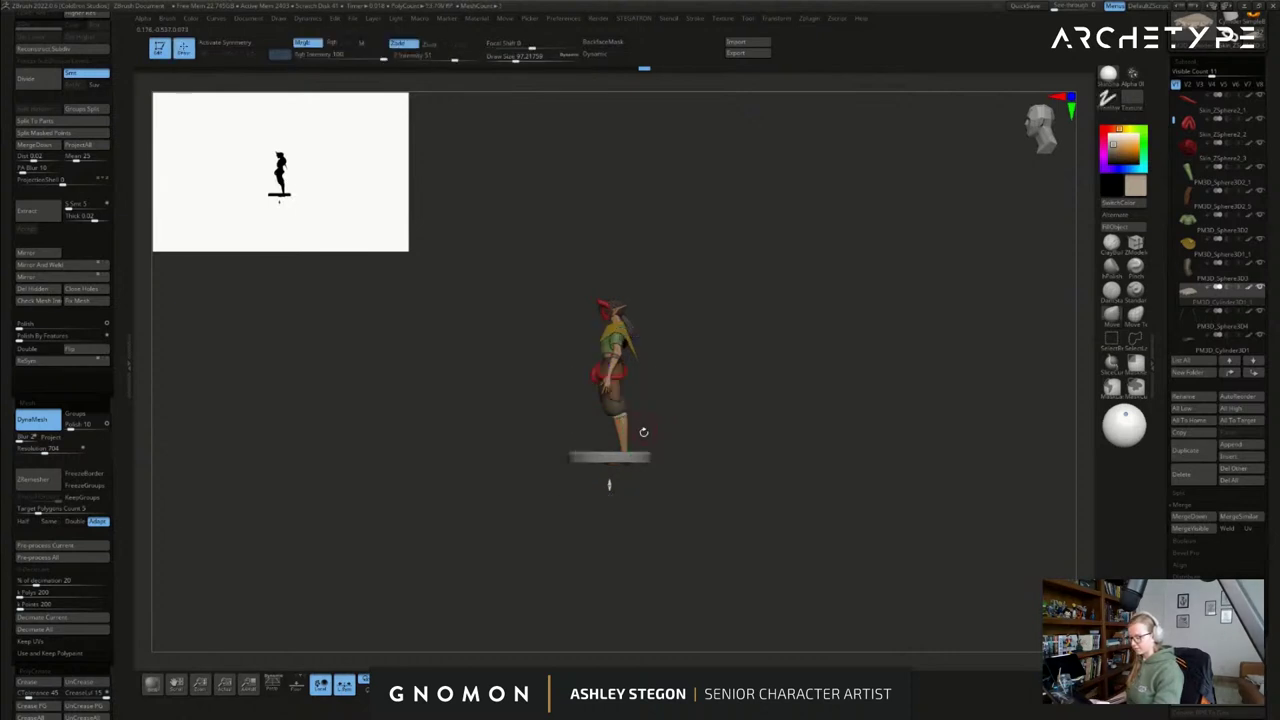
drag(652, 427, 700, 430)
alt+drag(690, 440, 590, 605)
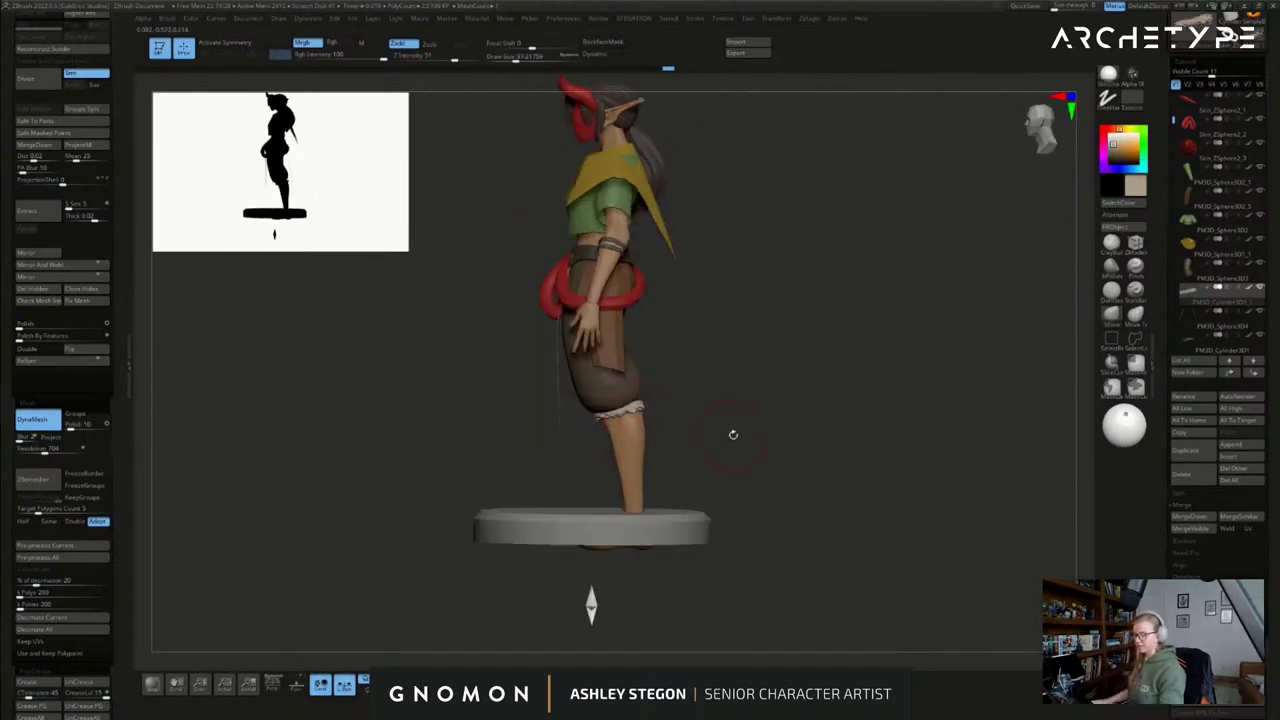
- Fine-tune the cuff's placement under the shorts with the Move gizmo, working from the side and front
alt+drag(852, 581, 749, 503)
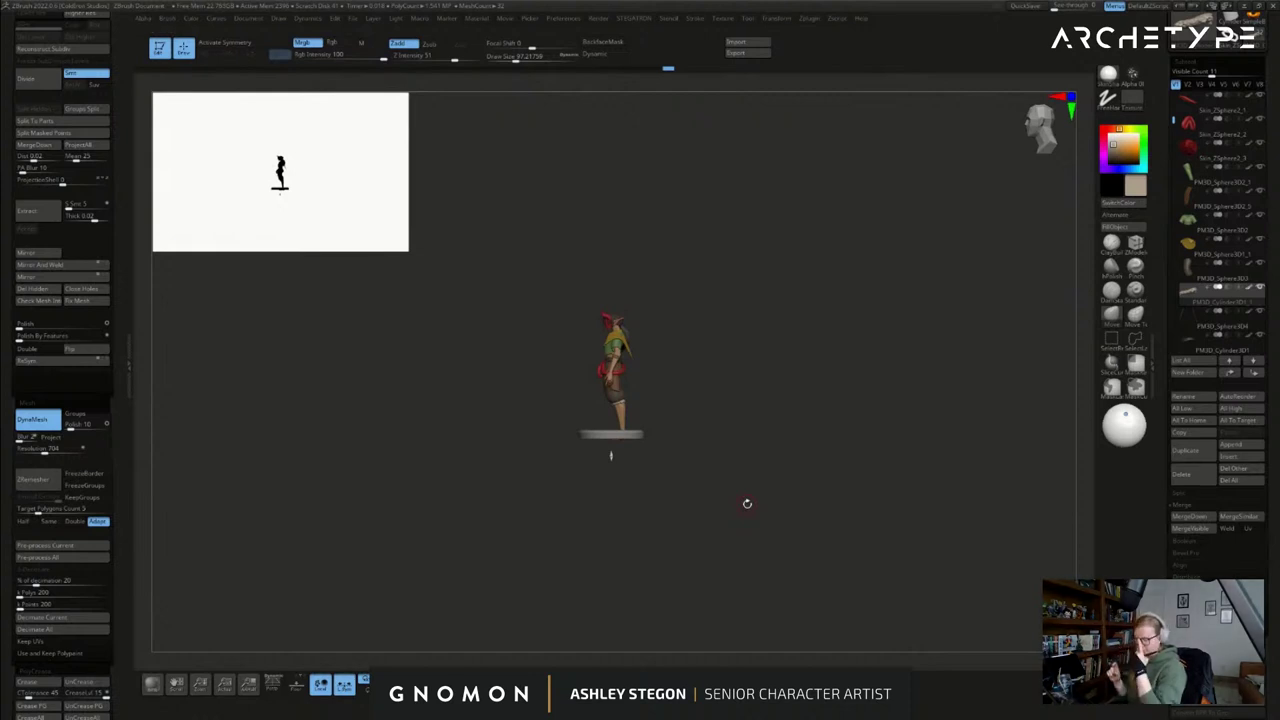
mouse_move(611, 455)
mouse_down()
mouse_move(674, 557)
mouse_move(610, 556)
mouse_up()
key(w)
mouse_move(612, 404)
mouse_down()
mouse_move(625, 400)
mouse_move(609, 360)
mouse_up()
mouse_move(668, 391)
mouse_down()
mouse_move(621, 415)
mouse_move(668, 387)
mouse_move(727, 381)
mouse_move(708, 399)
mouse_up()
key(q)
right_drag(708, 399, 689, 417)
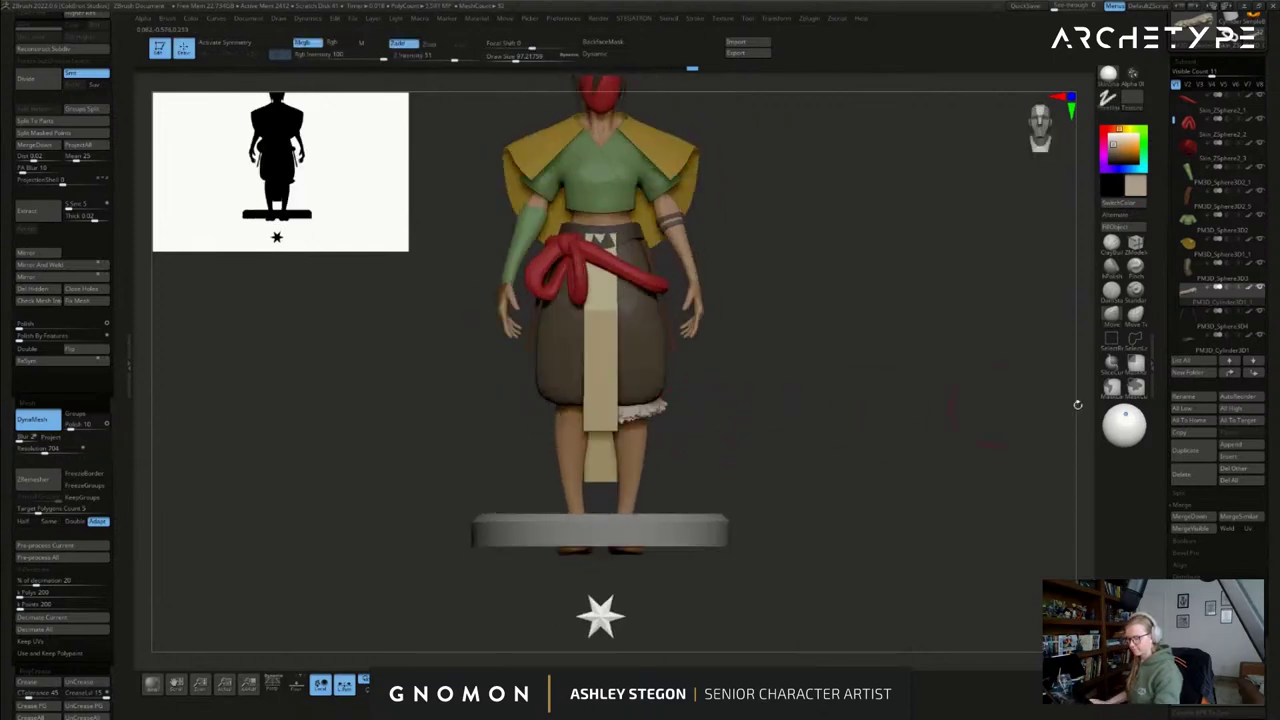
- Duplicate the fur cuff and mirror the copy onto the other leg
click(1193, 451)
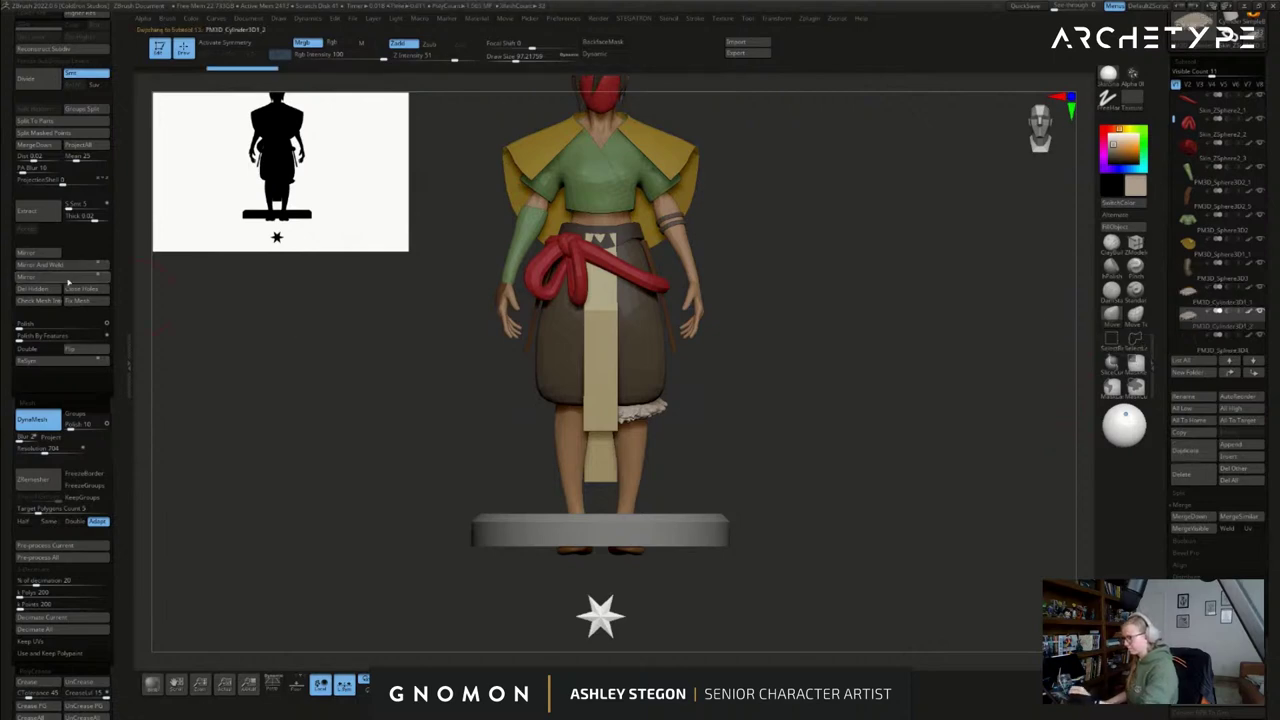
right_drag(526, 565, 805, 513)
mouse_move(683, 460)
mouse_down()
mouse_move(640, 395)
mouse_move(715, 400)
mouse_move(642, 412)
mouse_move(580, 400)
mouse_move(850, 380)
mouse_move(812, 404)
mouse_move(717, 409)
mouse_move(759, 437)
mouse_move(723, 443)
mouse_up()
key(s)
key(s)
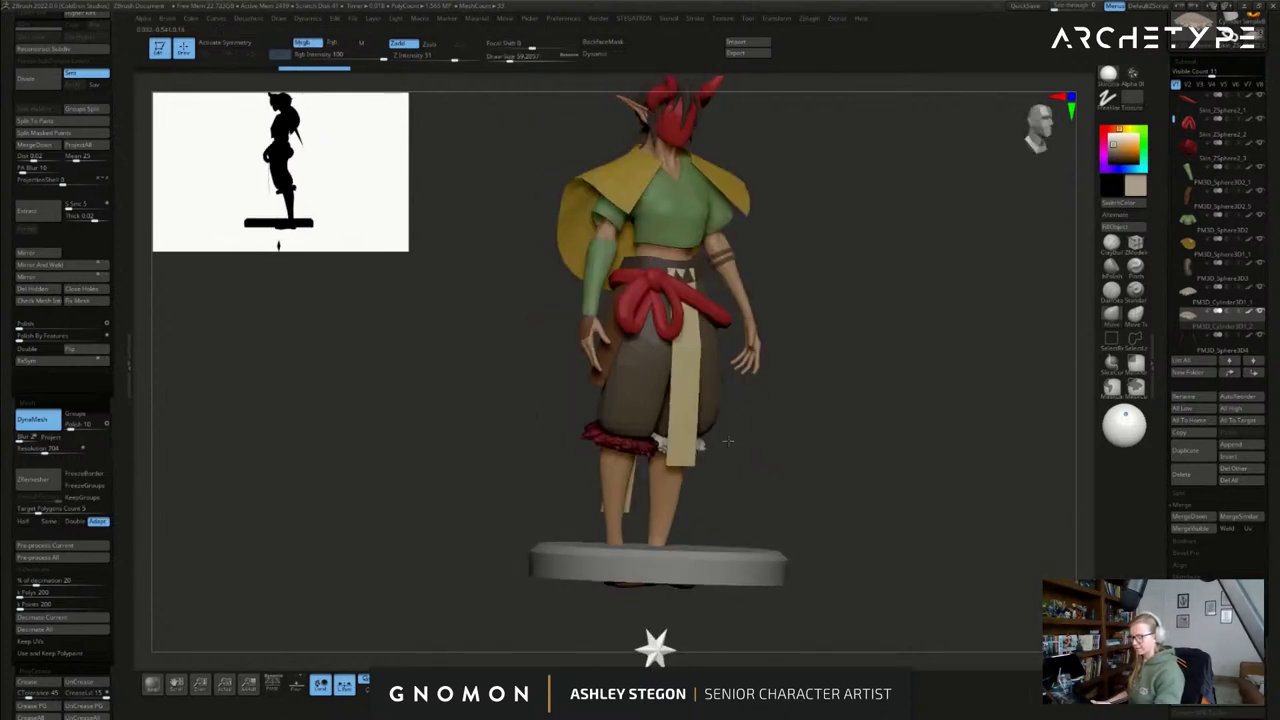
drag(628, 485, 631, 515)
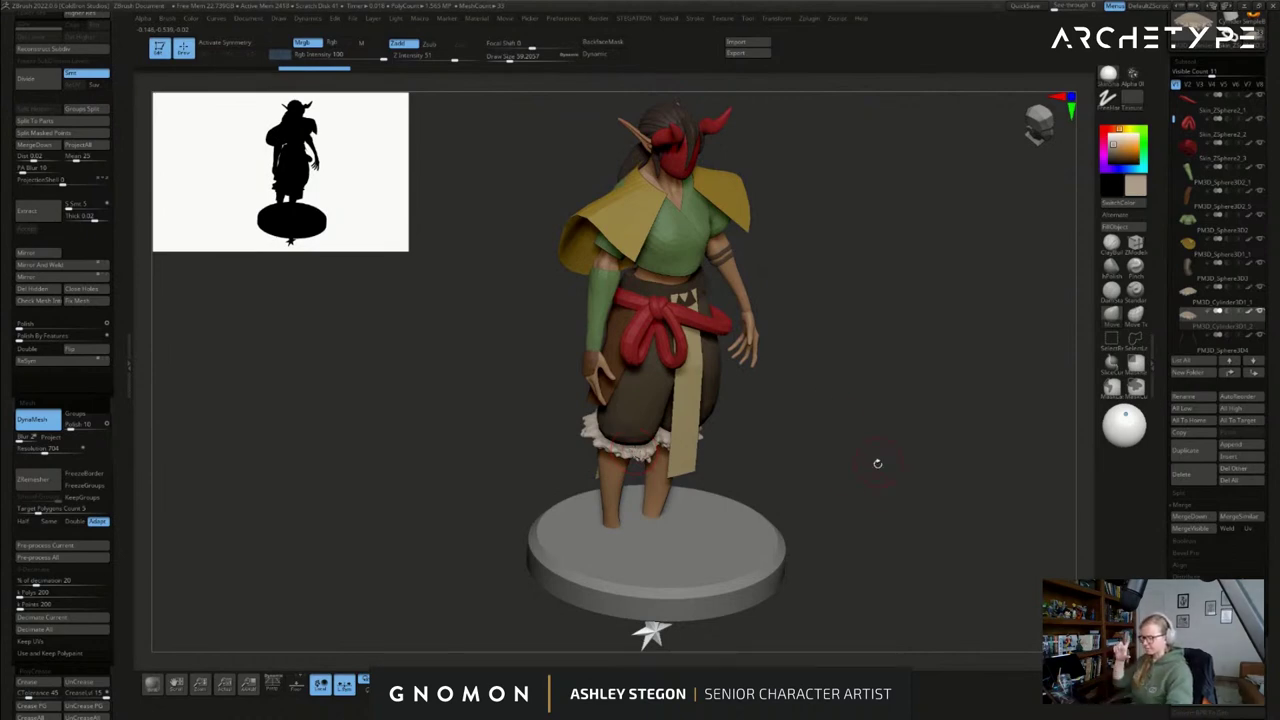
- Examine the whole character's silhouette from the front and both sides
mouse_move(879, 477)
mouse_down()
mouse_move(880, 444)
mouse_move(869, 445)
mouse_move(860, 484)
mouse_up()
key(f)
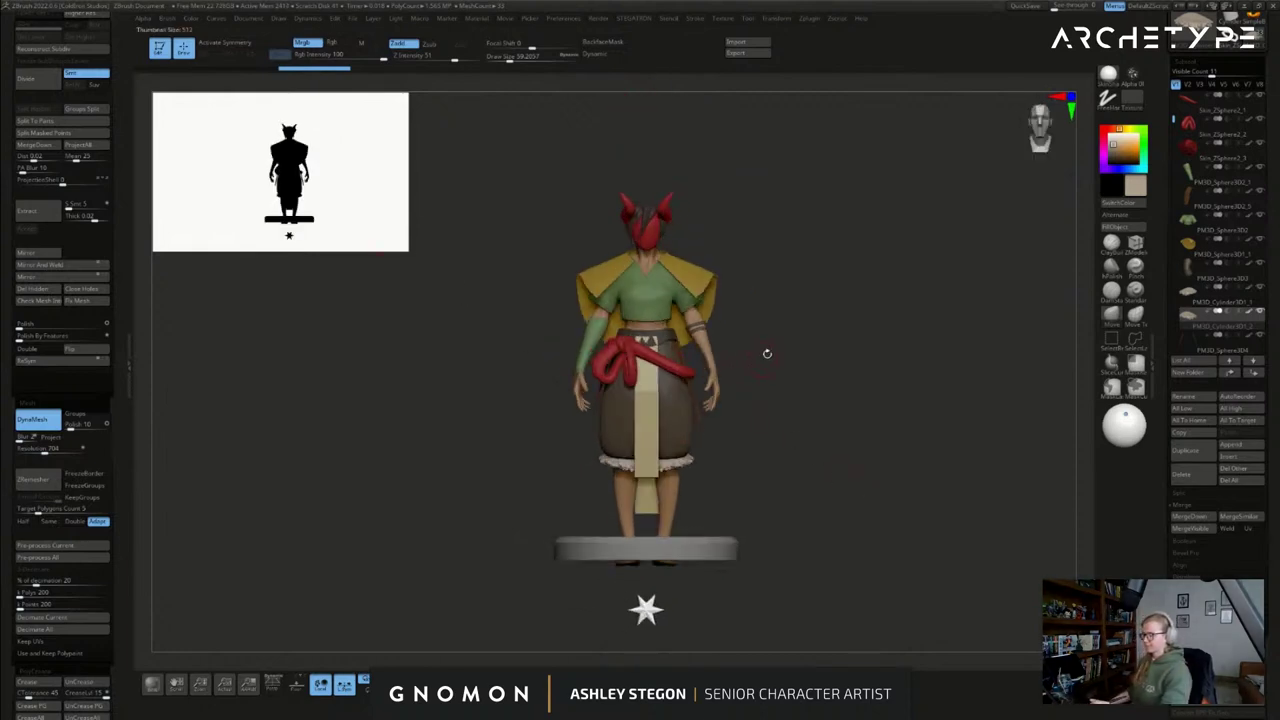
right_drag(841, 395, 866, 421)
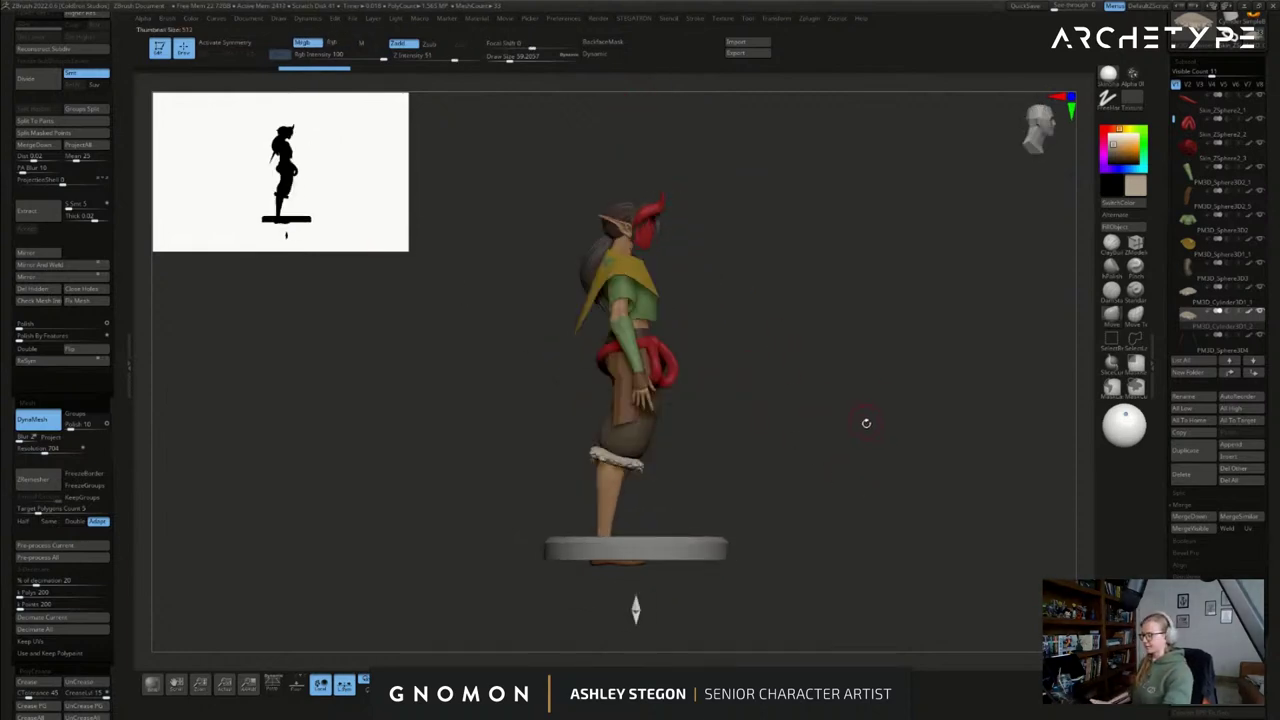
mouse_move(848, 425)
alt+mouse_down()
mouse_move(862, 440)
mouse_move(843, 440)
mouse_move(860, 434)
alt+mouse_up()
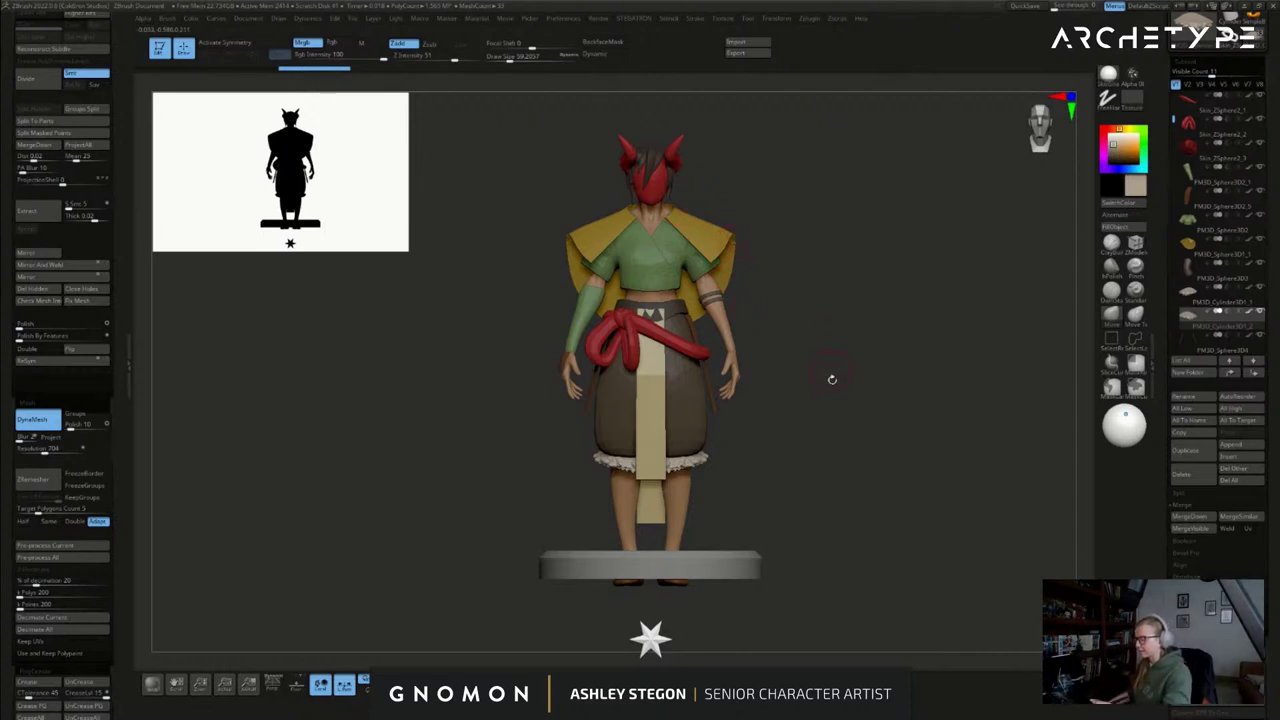
alt+drag(792, 461, 783, 437)
drag(776, 388, 867, 428)
right_drag(868, 431, 853, 429)
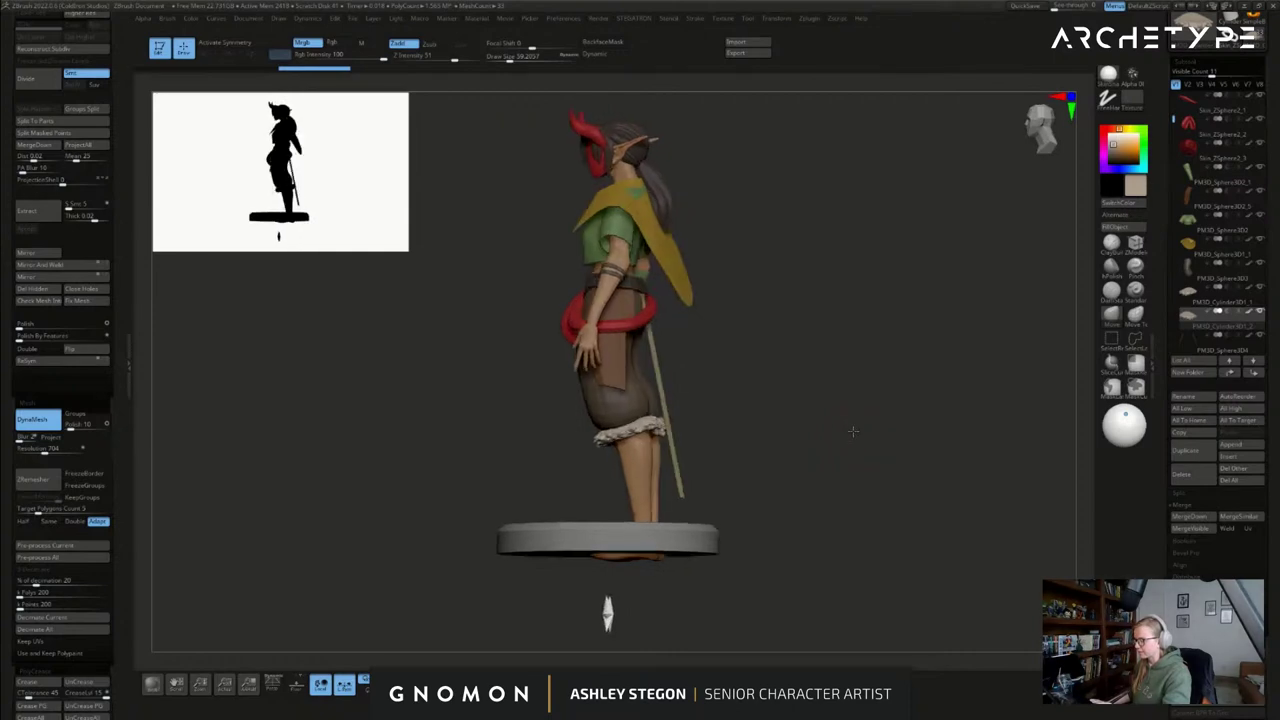
drag(851, 430, 860, 428)
- Select the sash around the waist, merge its polygroups into one and enlarge the brush to about 228
alt+click(654, 318)
click(1115, 328)
key(s)
drag(687, 337, 694, 337)
key(shift+f)
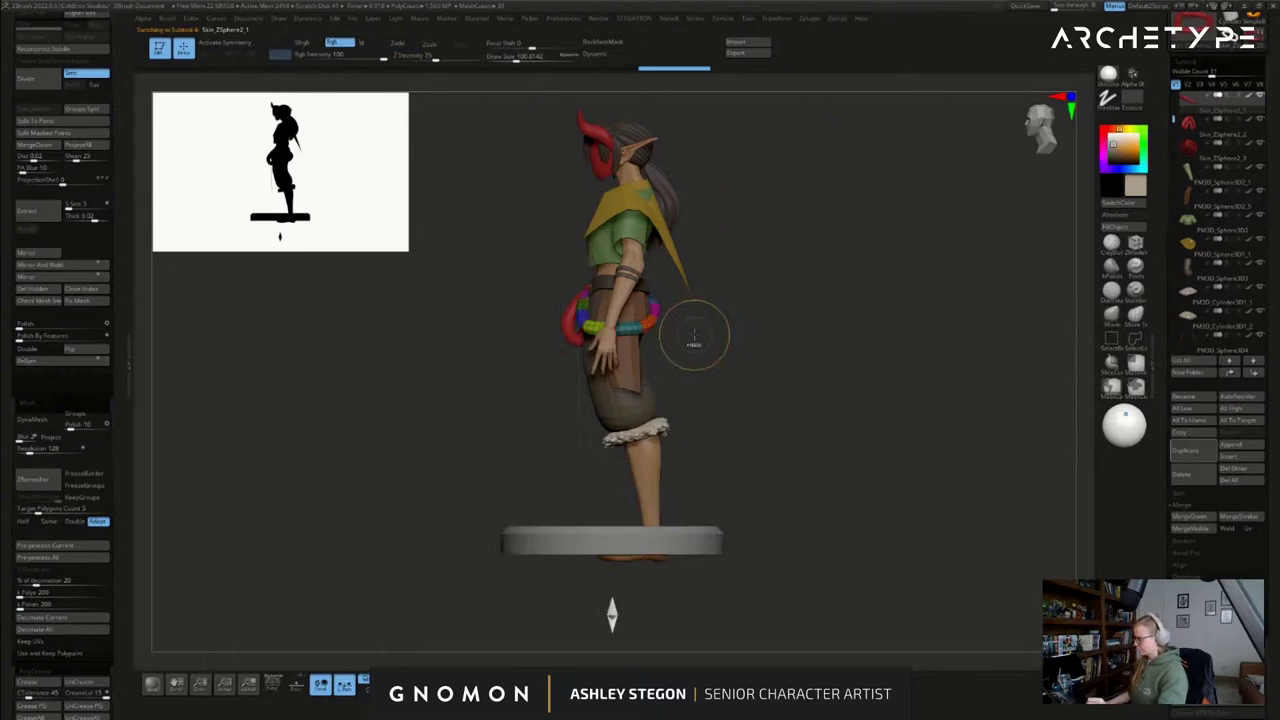
key(ctrl+w)
ctrl+right_drag(686, 320, 688, 330)
key(s)
drag(688, 331, 698, 331)
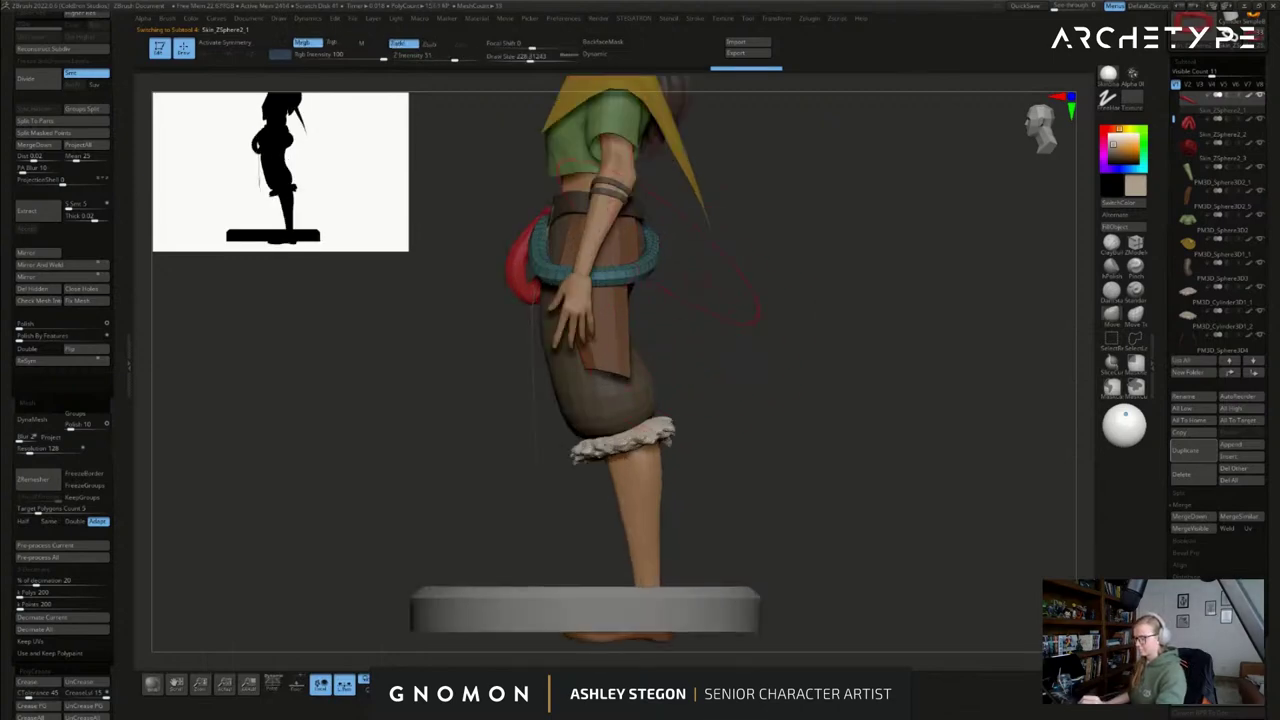
- Pull the sash's side loop lower over the hip and reshape its back with the Move brush
mouse_move(706, 283)
mouse_down()
mouse_move(682, 238)
mouse_move(632, 240)
mouse_move(641, 263)
mouse_move(652, 237)
mouse_move(678, 240)
mouse_up()
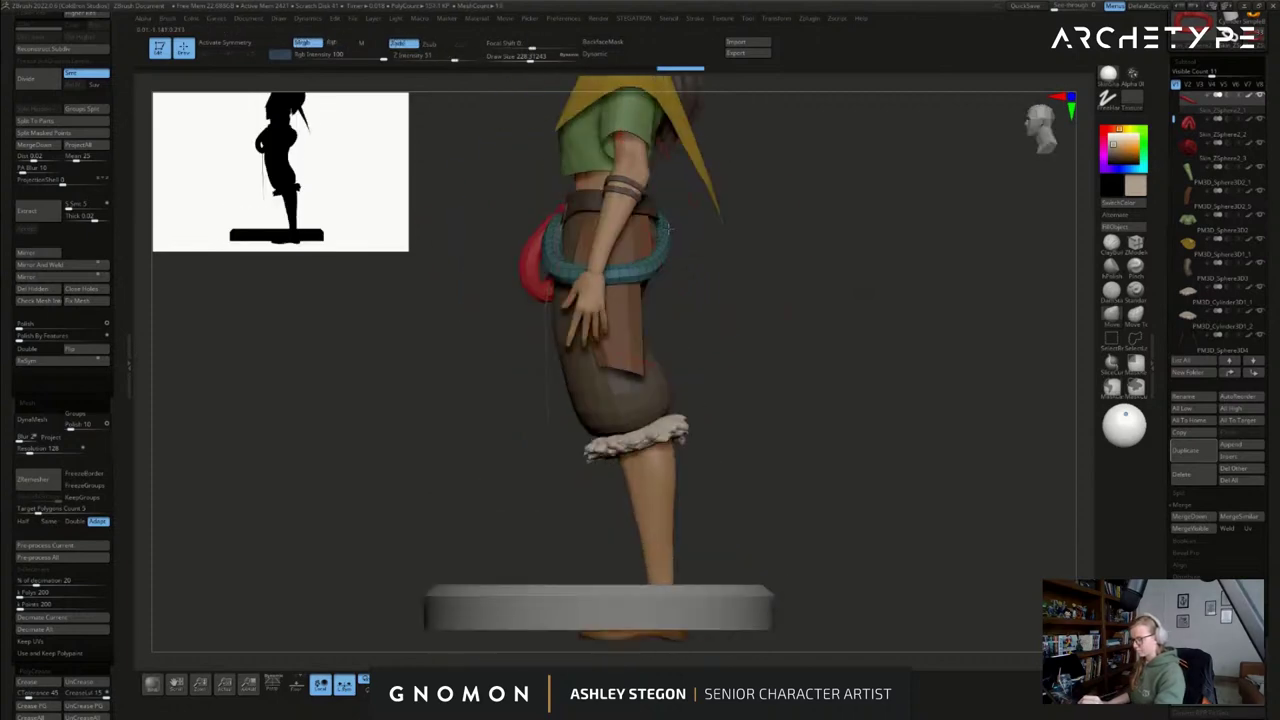
drag(613, 281, 613, 292)
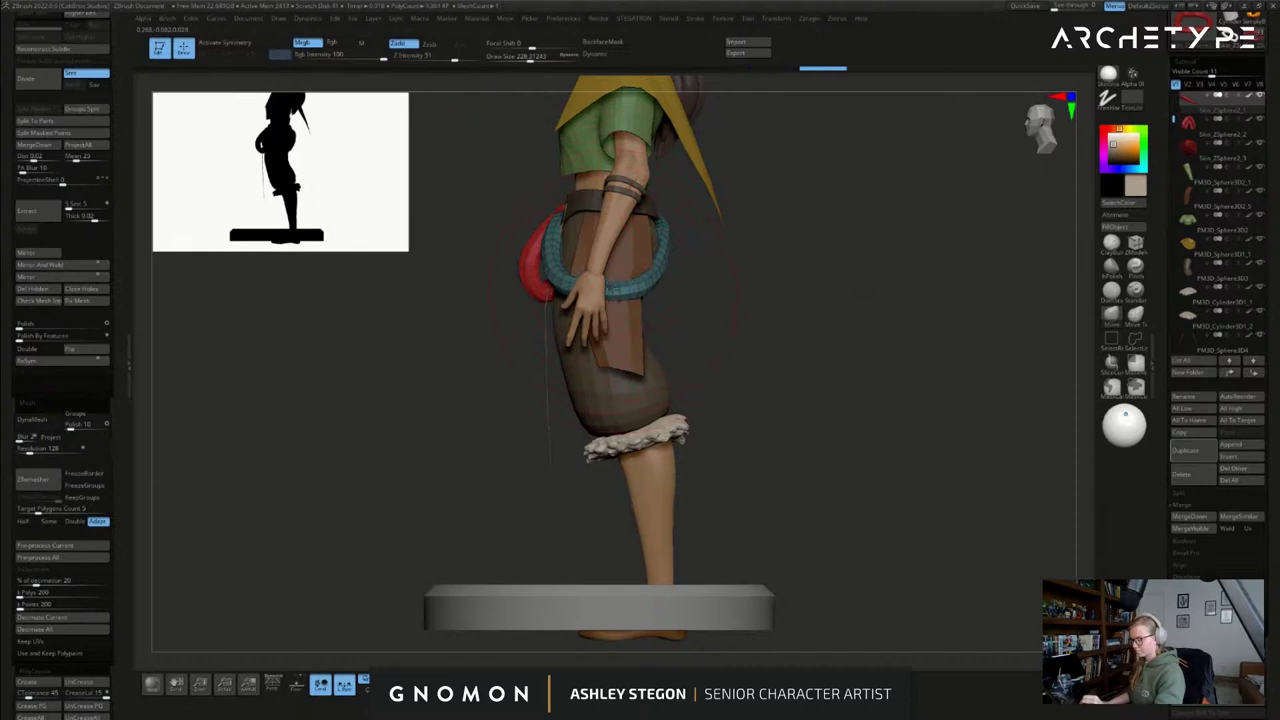
drag(661, 257, 664, 257)
right_drag(664, 257, 744, 257)
key(s)
drag(743, 259, 741, 265)
right_drag(741, 265, 862, 257)
key(s)
drag(730, 243, 688, 249)
mouse_move(688, 249)
right_down()
mouse_move(735, 254)
mouse_move(711, 232)
right_up()
- Refine the sash's drape from hip to knot with a smaller Move brush of about 145
key(s)
drag(711, 228, 708, 228)
drag(648, 283, 644, 281)
right_drag(648, 283, 790, 290)
key(bracketleft)
key(bracketleft)
drag(624, 286, 630, 289)
mouse_move(632, 292)
right_down()
mouse_move(804, 314)
mouse_move(860, 366)
right_up()
key(shift+f)
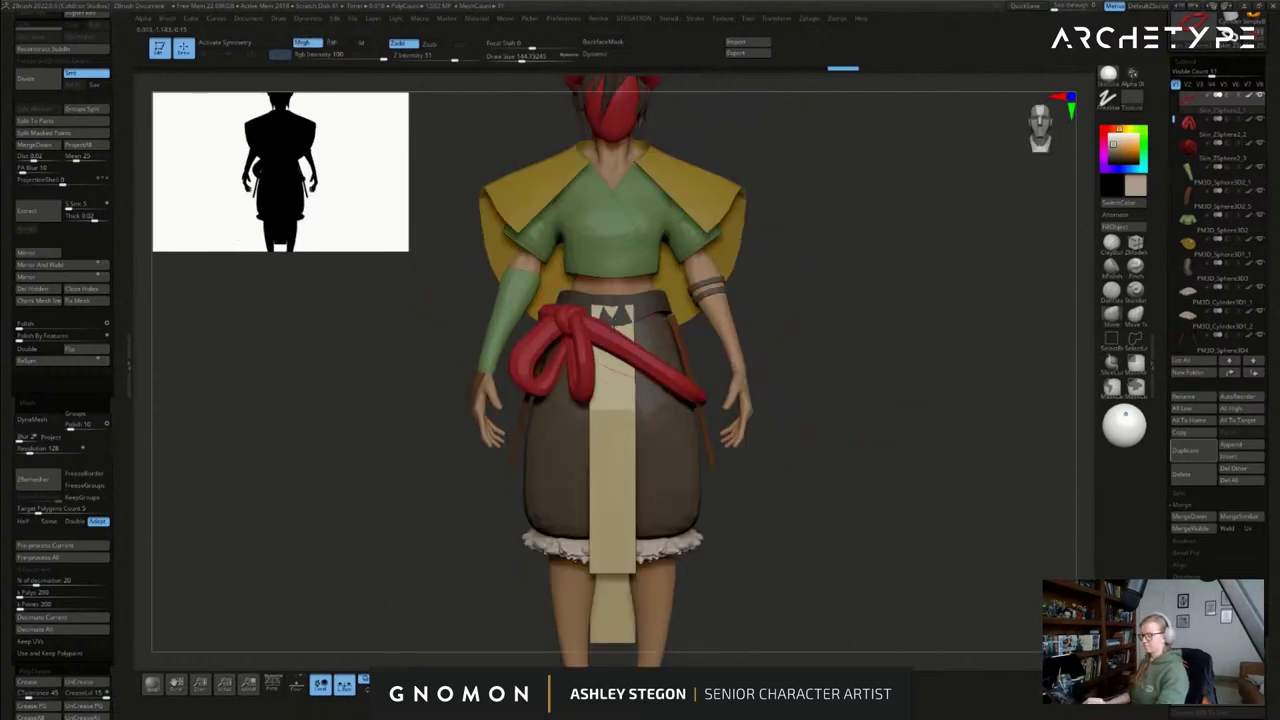
drag(601, 334, 608, 342)
- Duplicate the hair piece covering the back of the head and fill the copy with light beige
mouse_move(768, 270)
alt+right_down()
mouse_move(788, 284)
mouse_move(822, 374)
alt+right_up()
key(s)
drag(827, 373, 814, 373)
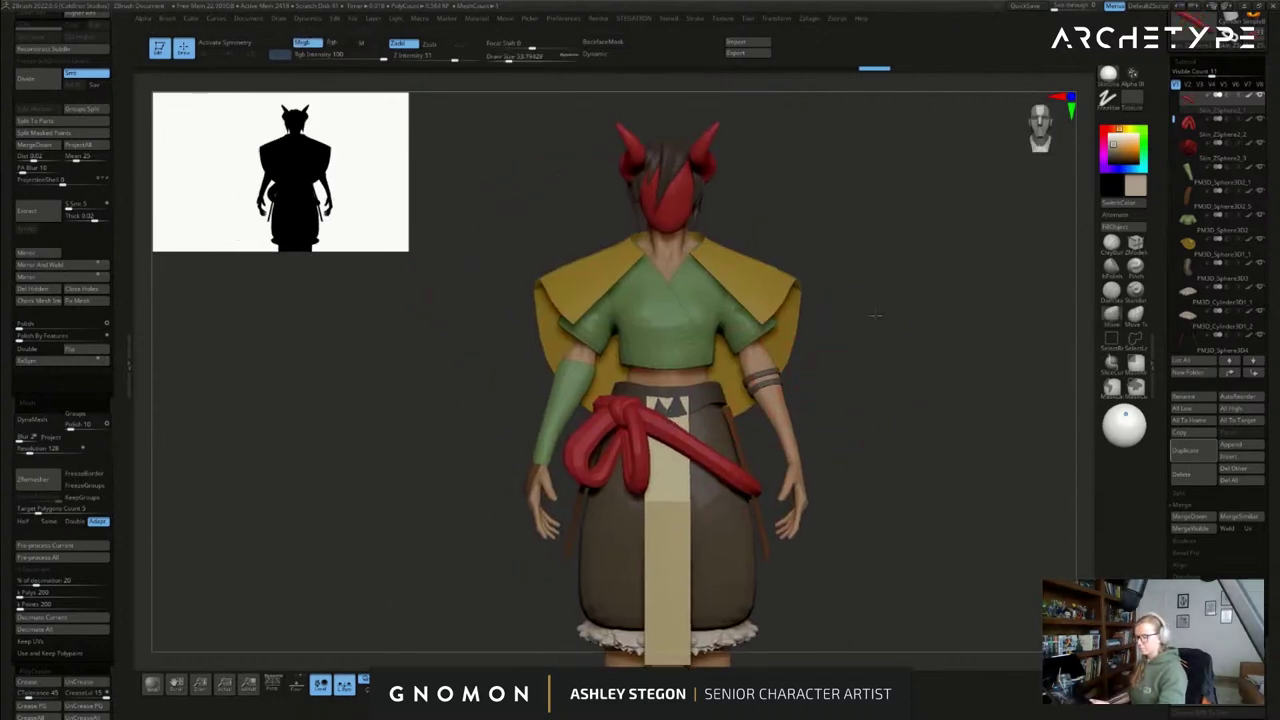
alt+right_drag(883, 260, 870, 325)
key(s)
drag(870, 325, 866, 325)
mouse_move(866, 325)
right_down()
mouse_move(783, 274)
mouse_move(806, 351)
mouse_move(773, 247)
right_up()
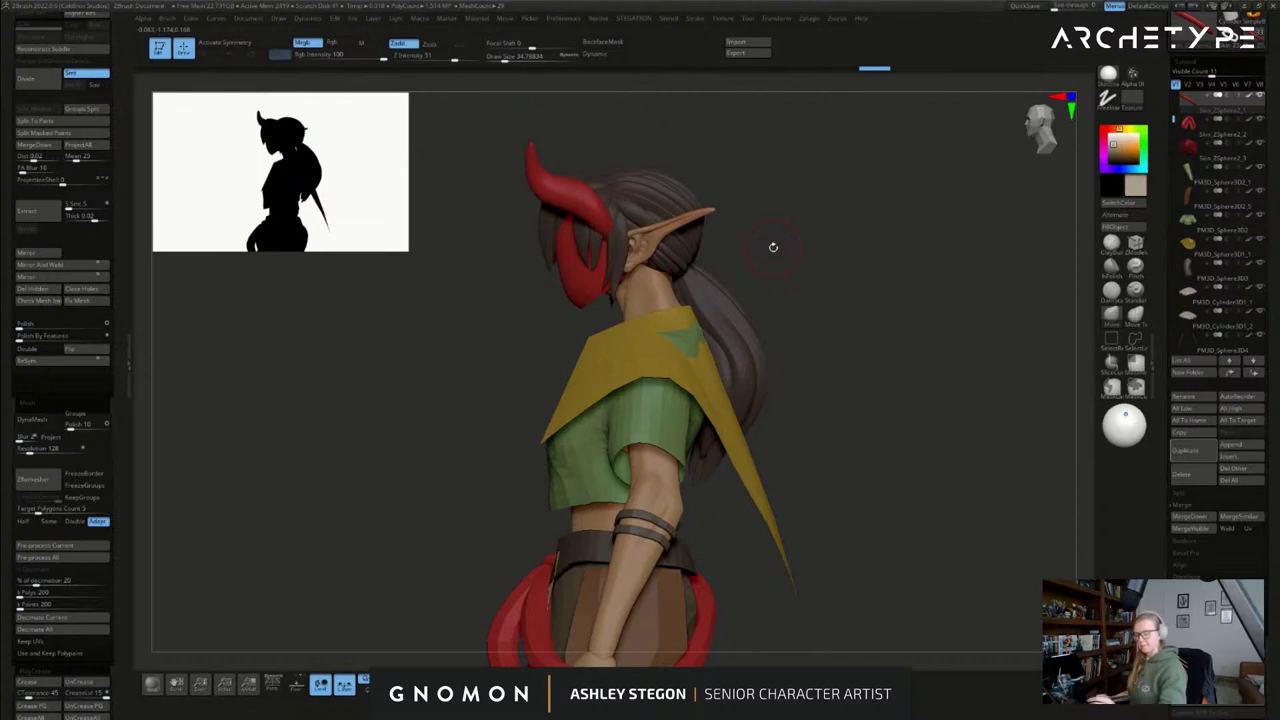
mouse_move(790, 240)
mouse_down()
mouse_move(680, 297)
mouse_move(785, 270)
mouse_up()
alt+click(668, 260)
key(shift+f)
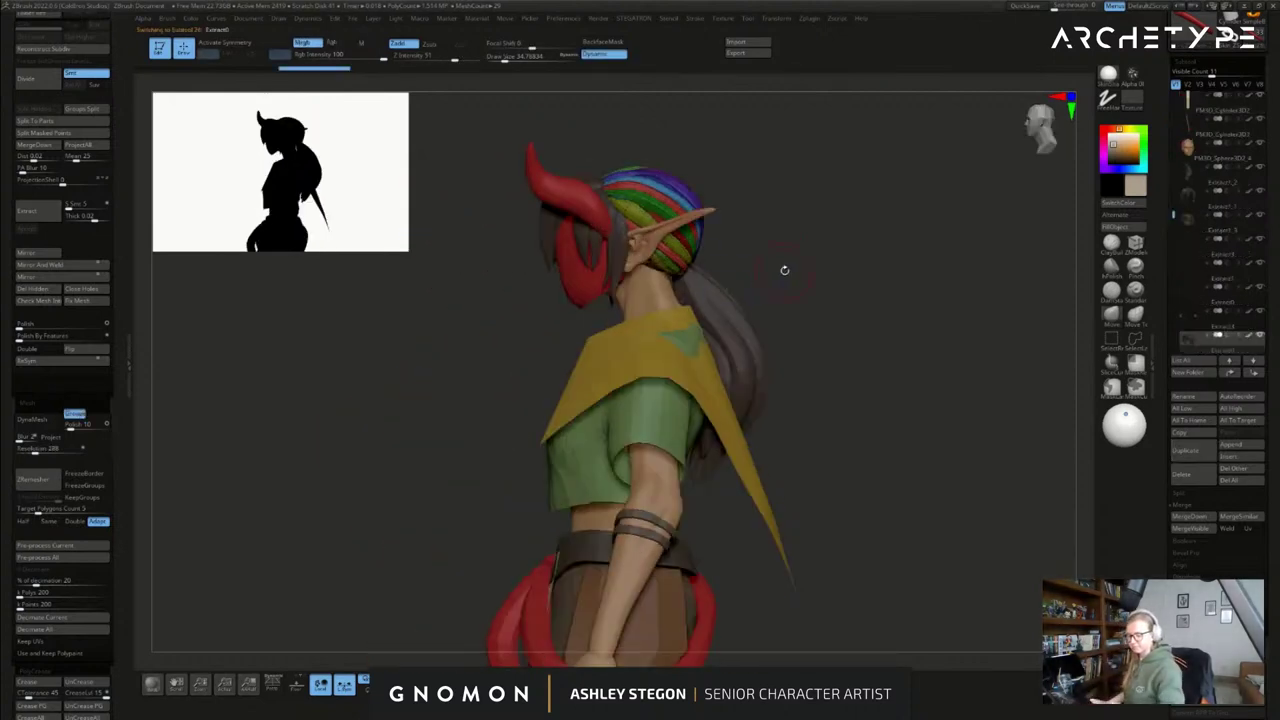
click(1188, 456)
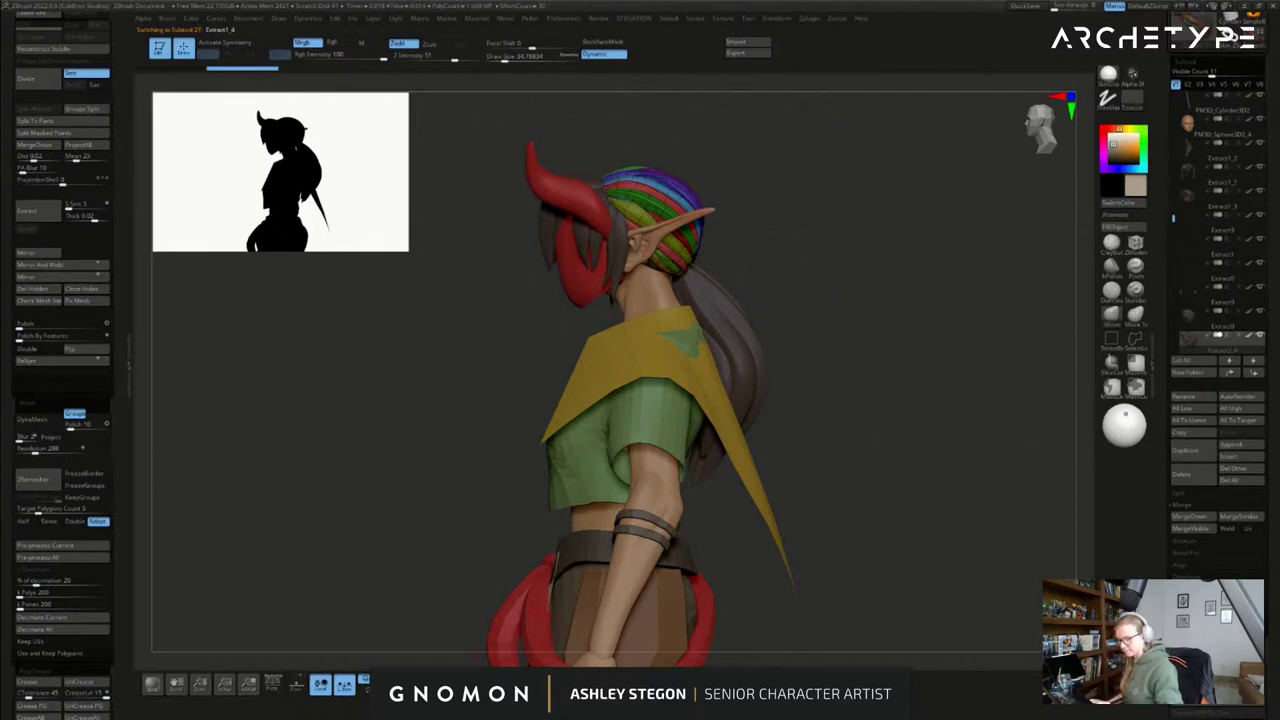
click(1116, 227)
key(shift+f)
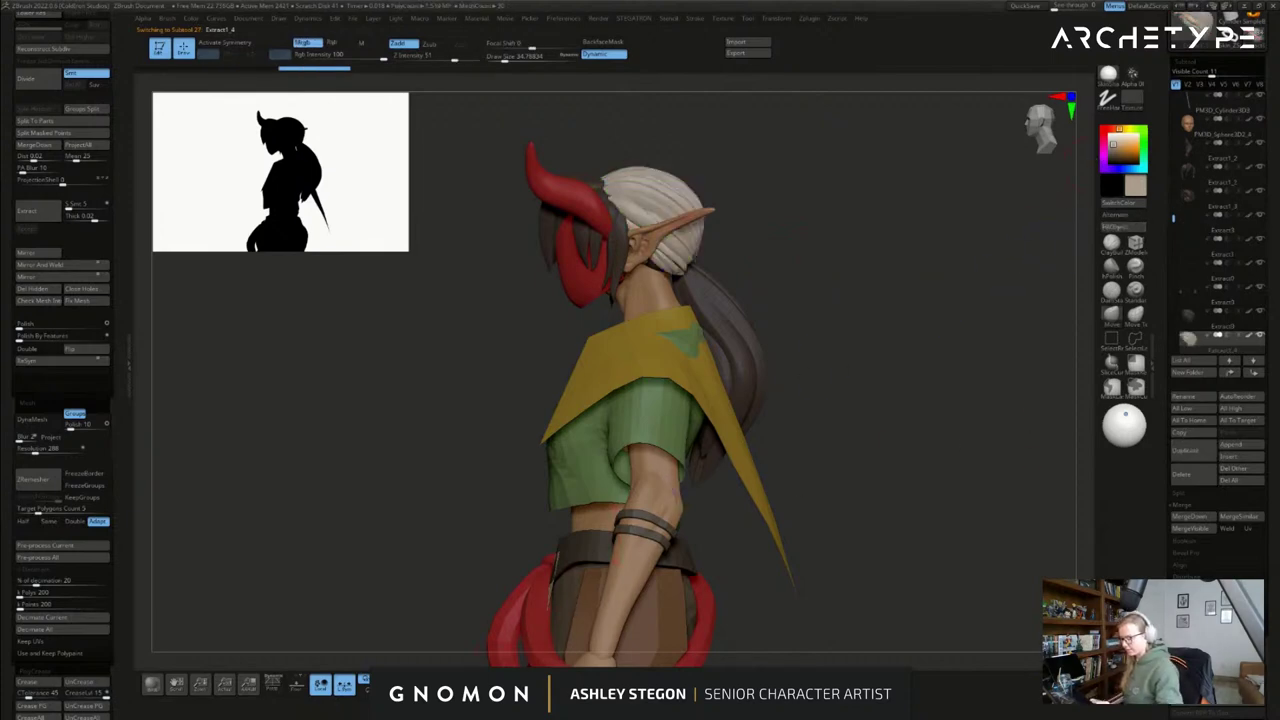
- Isolate the duplicated hair piece and DynaMesh it at resolution 288
click(510, 685)
click(48, 425)
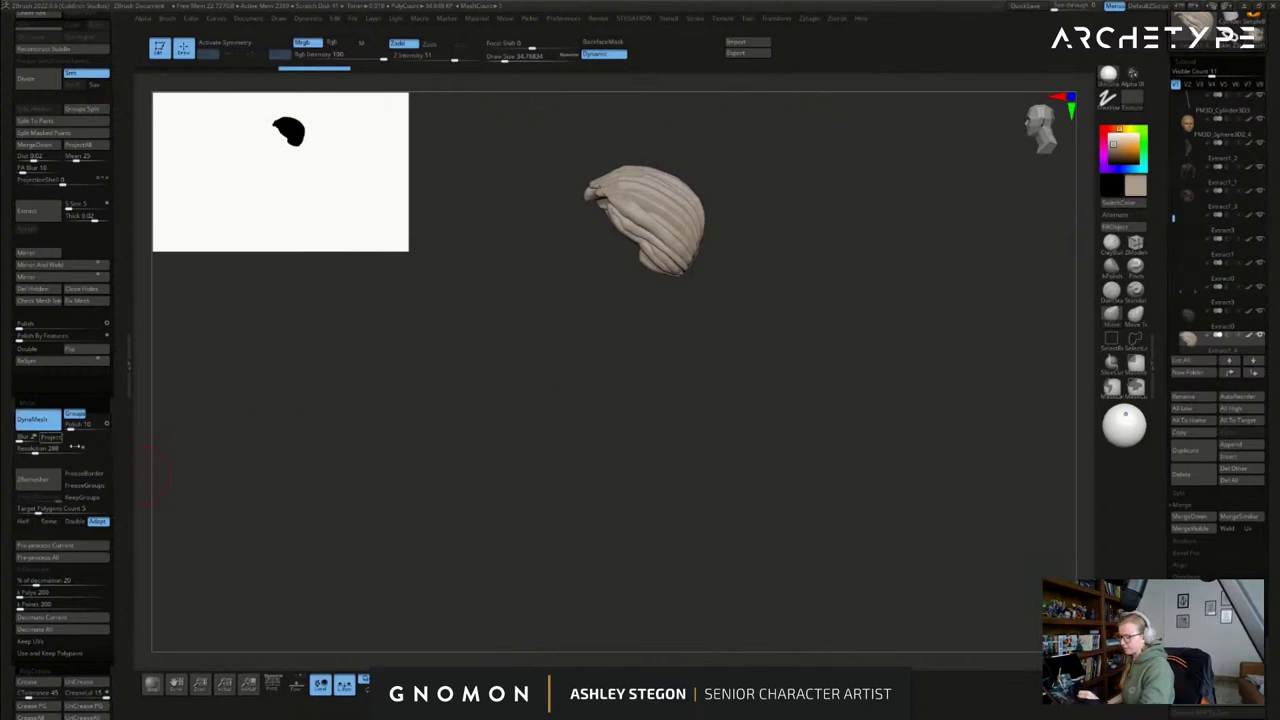
mouse_move(460, 613)
mouse_down()
mouse_move(508, 656)
mouse_move(474, 633)
mouse_up()
key(alt+shift+s)
- Inflate the beige hair piece with symmetry on, using a brush of about 108, and remesh it
key(b)
key(i)
key(n)
key(s)
mouse_move(629, 227)
mouse_down()
mouse_move(642, 226)
mouse_move(592, 183)
mouse_up()
mouse_move(860, 260)
mouse_down()
mouse_move(775, 255)
mouse_move(745, 225)
mouse_up()
key(ctrl+z)
key(x)
mouse_move(686, 196)
mouse_down()
mouse_move(688, 150)
mouse_move(670, 250)
mouse_up()
mouse_move(793, 218)
ctrl+mouse_down()
mouse_move(829, 260)
mouse_move(913, 217)
ctrl+mouse_up()
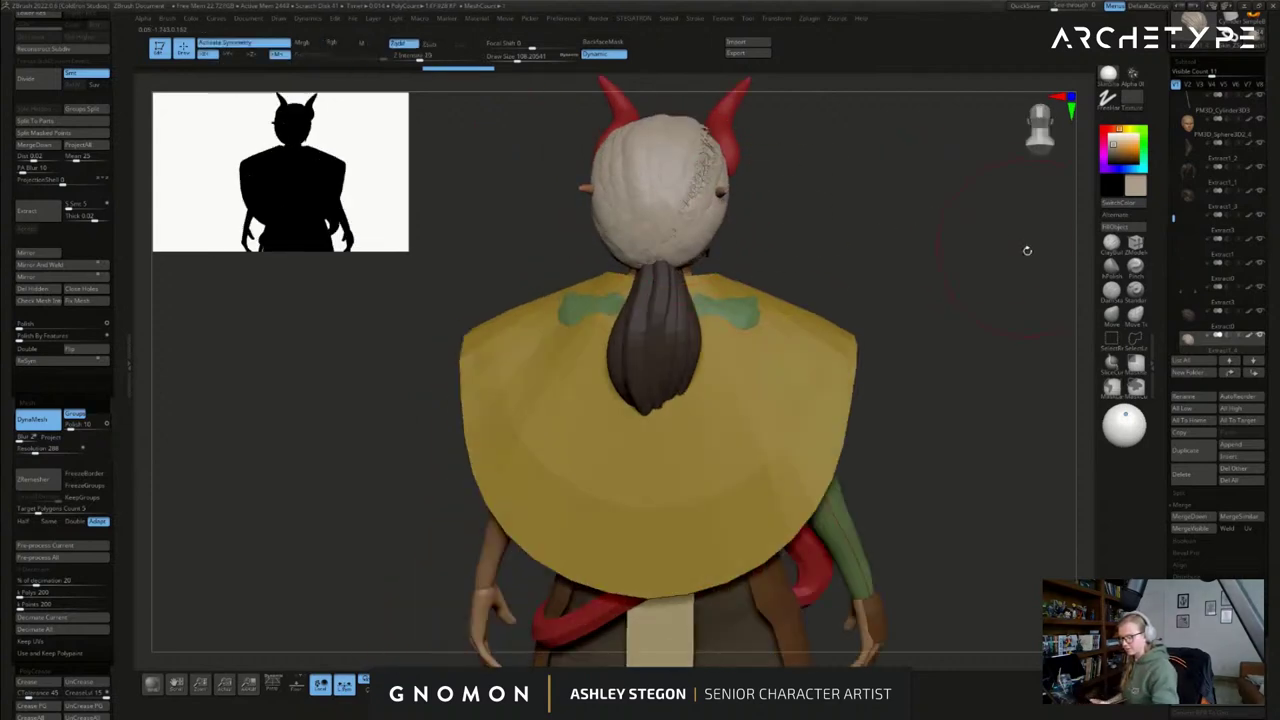
- Inflate the back of the beige hair further to fill its strand grooves and remesh it
key(ctrl+d)
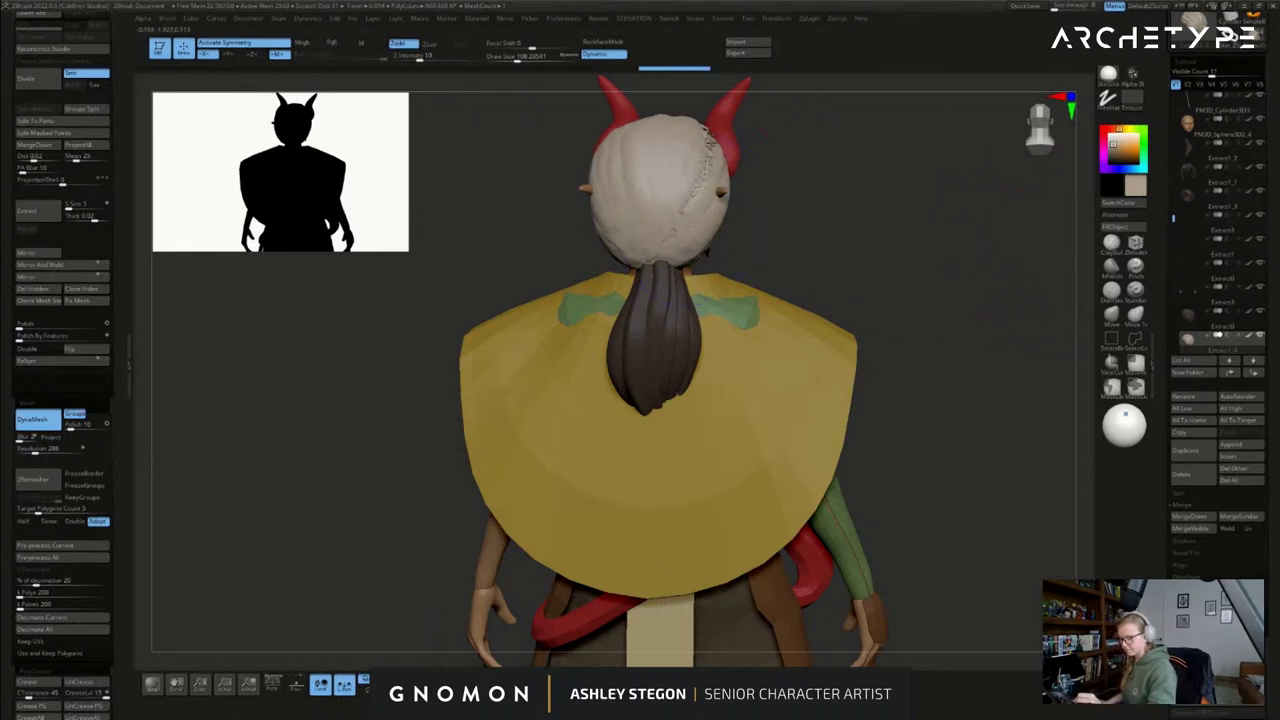
drag(675, 217, 684, 214)
mouse_move(778, 200)
ctrl+mouse_down()
mouse_move(800, 223)
mouse_move(787, 216)
ctrl+mouse_up()
click(621, 54)
ctrl+drag(757, 158, 774, 174)
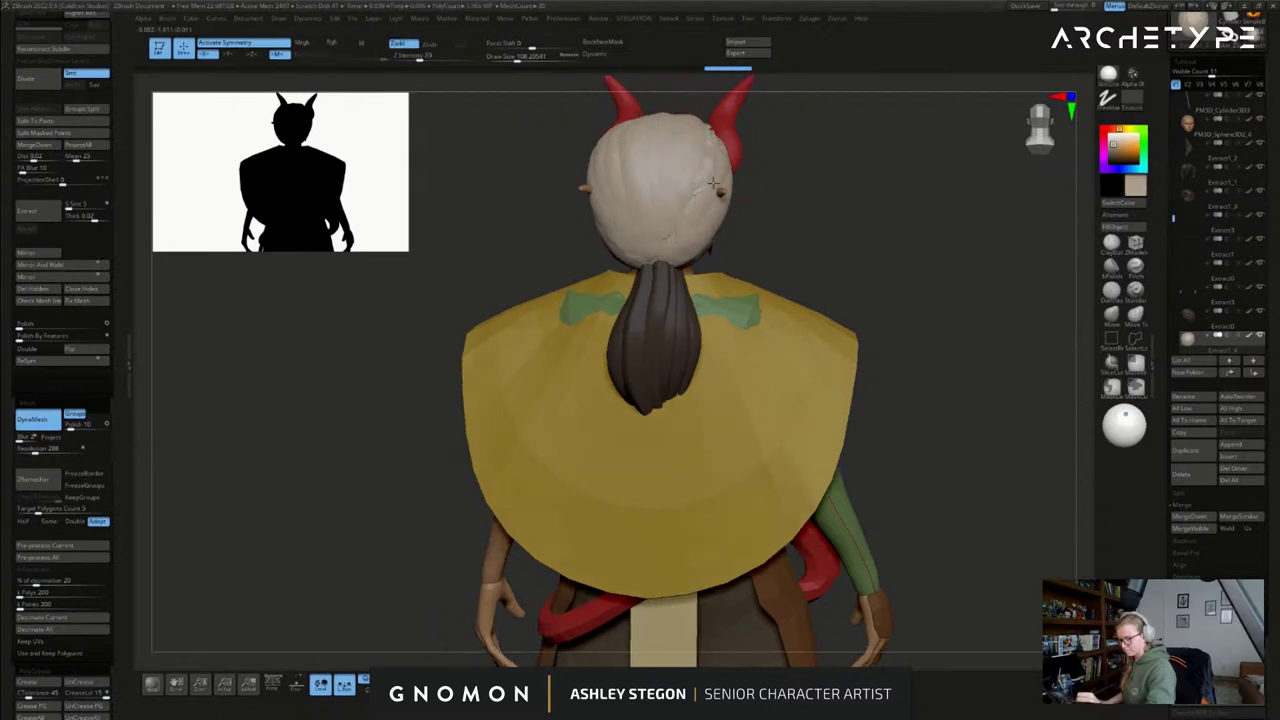
- Smooth away the remaining seams on the back of the beige hair, remeshing between strokes
right_drag(717, 166, 711, 163)
shift+drag(666, 248, 640, 240)
ctrl+drag(832, 182, 849, 203)
shift+drag(655, 150, 680, 190)
shift+right_drag(680, 205, 684, 234)
key(s)
drag(678, 250, 660, 264)
- Choose the Move brush, hide the dark front bangs and reselect the beige hair
mouse_move(700, 262)
right_down()
mouse_move(885, 272)
mouse_move(935, 298)
right_up()
click(1112, 316)
right_drag(677, 202, 822, 255)
alt+click(666, 200)
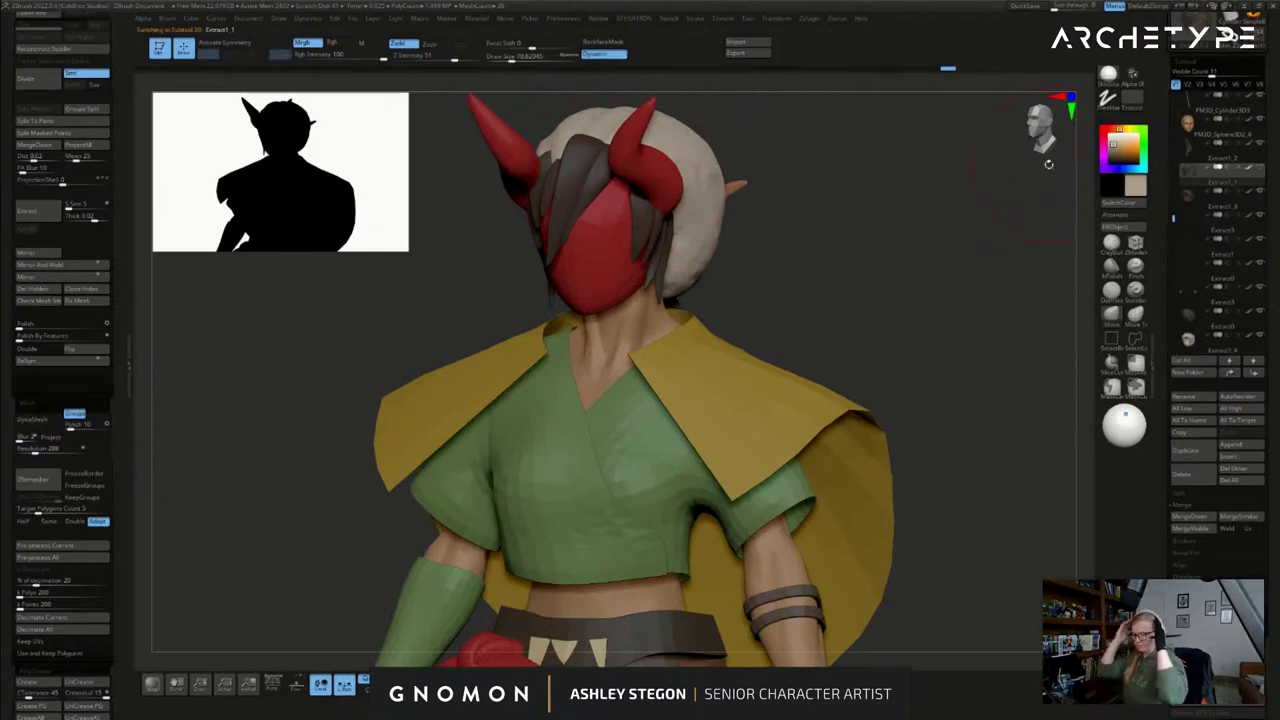
right_drag(717, 246, 746, 241)
alt+click(732, 253)
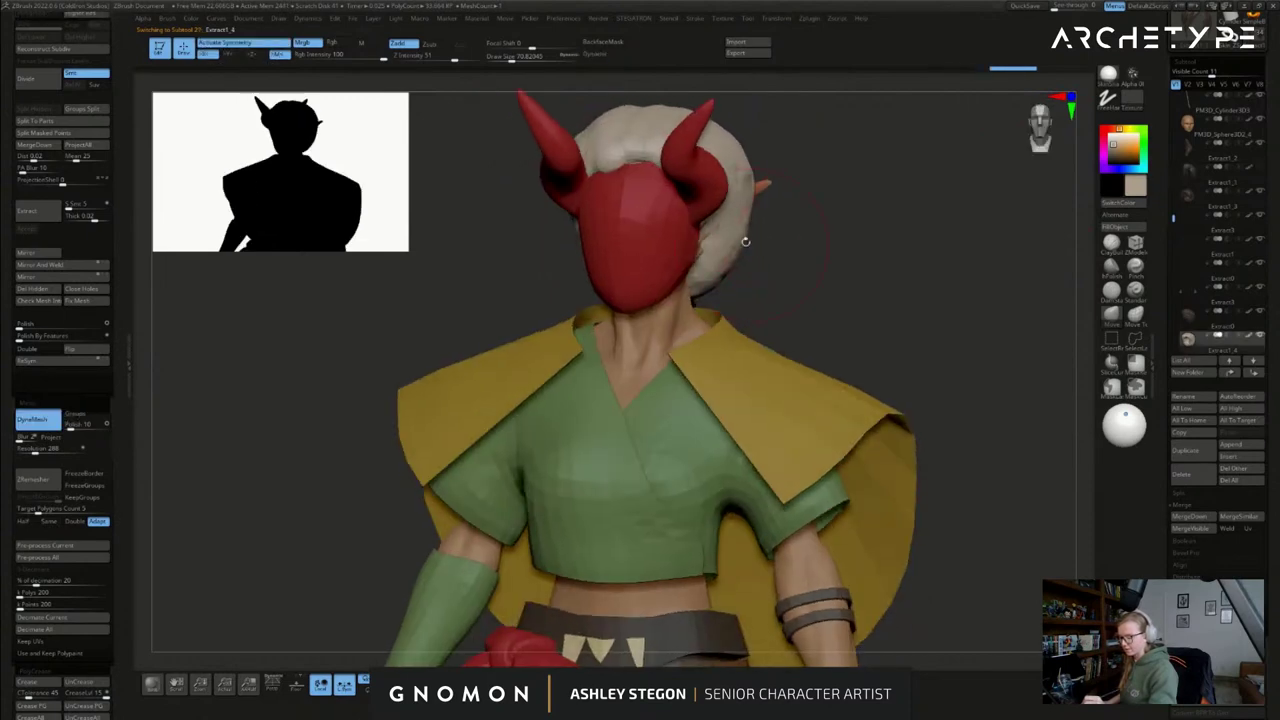
- Shape the beige hair around the head with the Move brush and apply Mirror And Weld
key(s)
drag(729, 247, 725, 248)
right_drag(732, 238, 706, 217)
drag(753, 201, 734, 206)
mouse_move(588, 143)
right_down()
mouse_move(633, 256)
mouse_move(631, 459)
right_up()
click(73, 267)
- Pull the beige hair outward and down behind the neck to build a fuller volume
right_drag(602, 258, 605, 285)
mouse_move(632, 247)
mouse_down()
mouse_move(634, 266)
mouse_move(638, 253)
mouse_up()
mouse_move(638, 253)
right_down()
mouse_move(622, 224)
mouse_move(572, 268)
mouse_move(520, 280)
right_up()
key(bracketright)
mouse_move(730, 275)
mouse_down()
mouse_move(768, 274)
mouse_move(752, 308)
mouse_up()
right_drag(740, 296, 664, 314)
drag(858, 338, 938, 374)
- Widen the hair's side volume with the Move brush and adjust its outline against the head
key(s)
mouse_move(946, 383)
right_down()
mouse_move(946, 442)
mouse_move(923, 414)
mouse_move(935, 372)
mouse_move(660, 289)
right_up()
drag(582, 278, 595, 272)
mouse_move(745, 306)
right_down()
mouse_move(700, 306)
mouse_move(714, 319)
right_up()
key(s)
drag(693, 302, 704, 302)
mouse_move(636, 276)
mouse_down()
mouse_move(674, 318)
mouse_move(678, 456)
mouse_move(614, 283)
mouse_move(632, 226)
mouse_move(547, 229)
mouse_up()
- Pull the beige hair outward and down the back with the Move brush to form a long, tapering mass
key(s)
key(s)
right_drag(580, 284, 615, 259)
key(s)
drag(615, 259, 663, 263)
right_drag(663, 263, 635, 263)
key(s)
drag(629, 235, 618, 235)
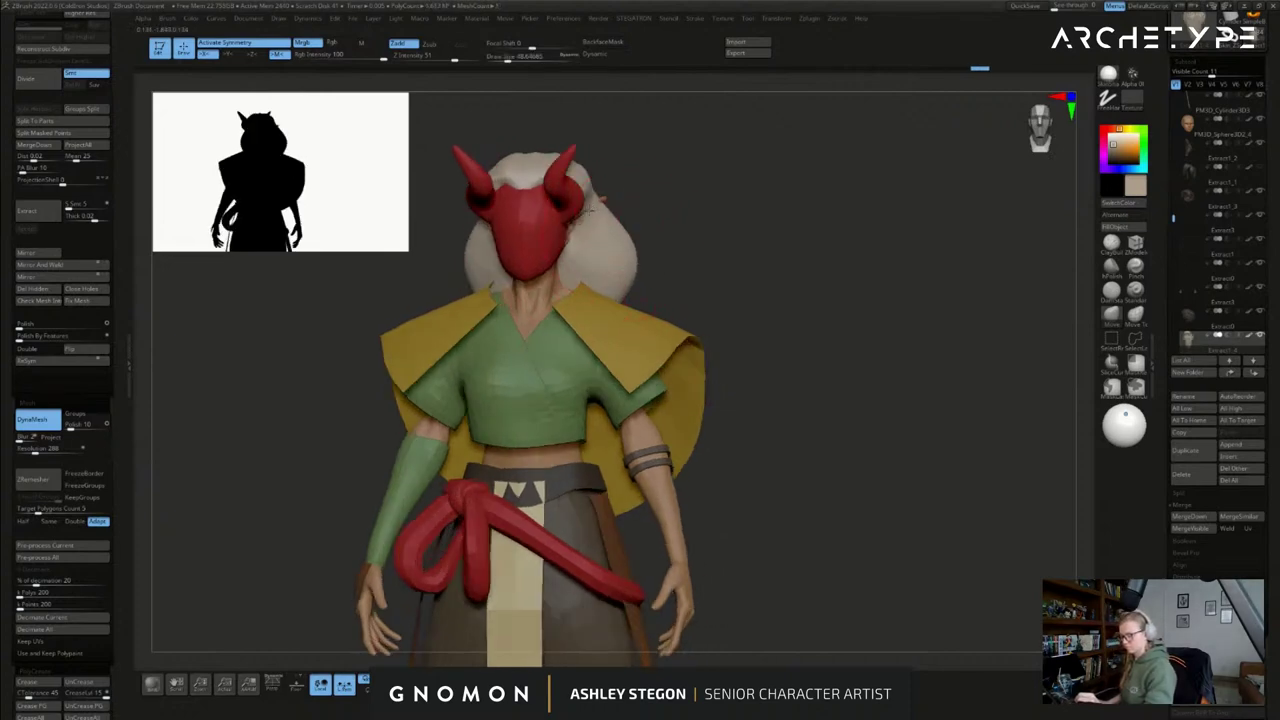
mouse_move(603, 206)
right_down()
mouse_move(581, 217)
mouse_move(641, 248)
mouse_move(636, 258)
mouse_move(705, 254)
mouse_move(717, 222)
mouse_move(658, 264)
mouse_move(593, 215)
mouse_move(655, 217)
mouse_move(662, 198)
mouse_move(648, 205)
right_up()
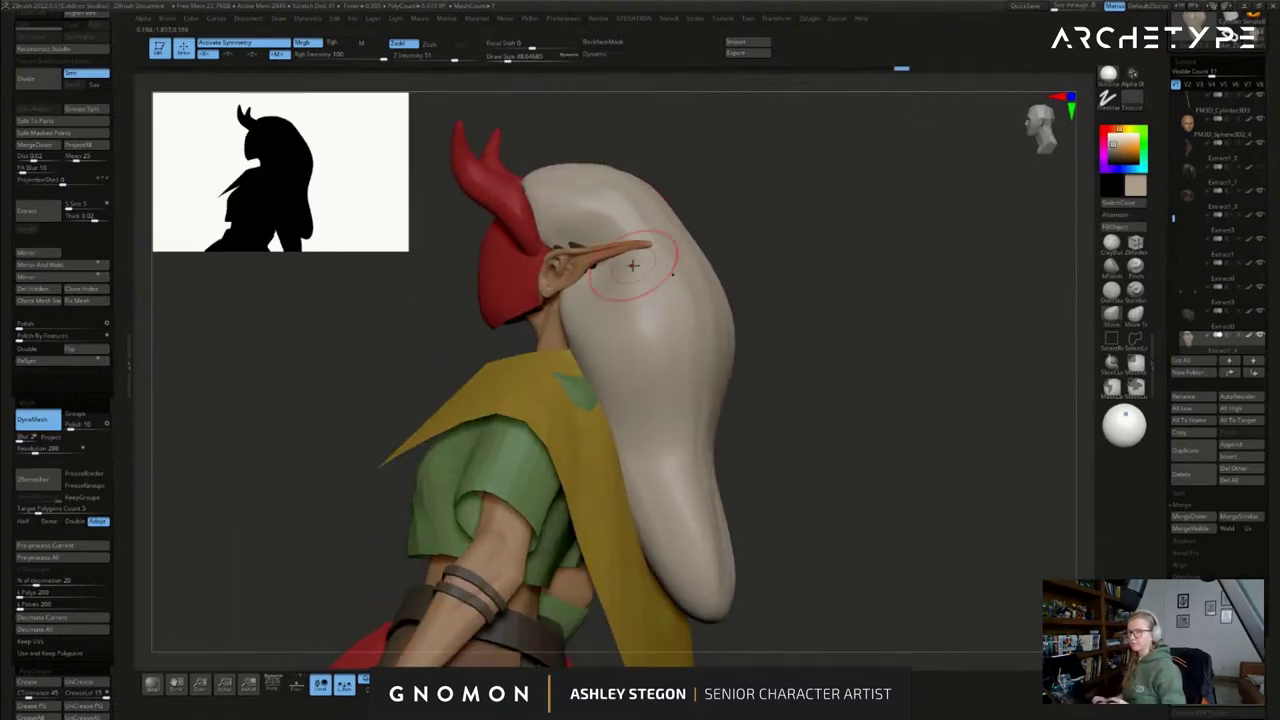
- Examine the hair, ears and overall silhouette of the horned character on the reference board
right_drag(686, 0, 691, 349)
scroll(688, 321, up, 4)
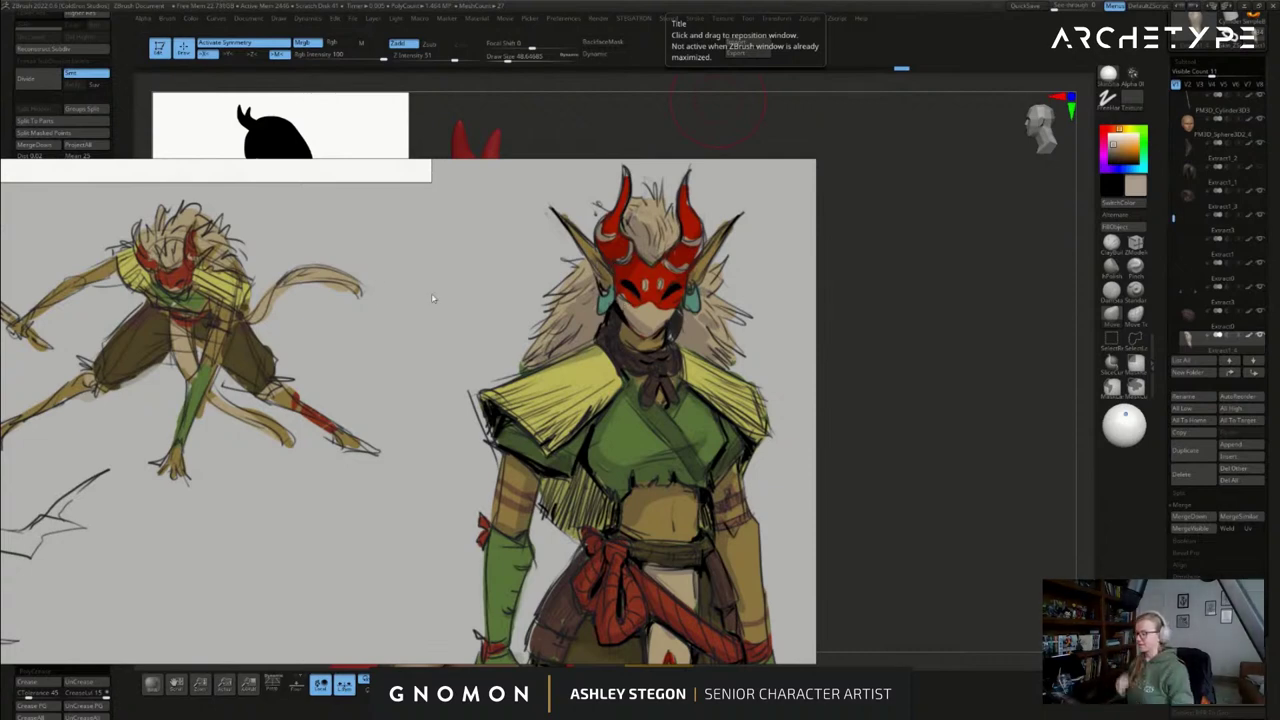
scroll(448, 341, down, 6)
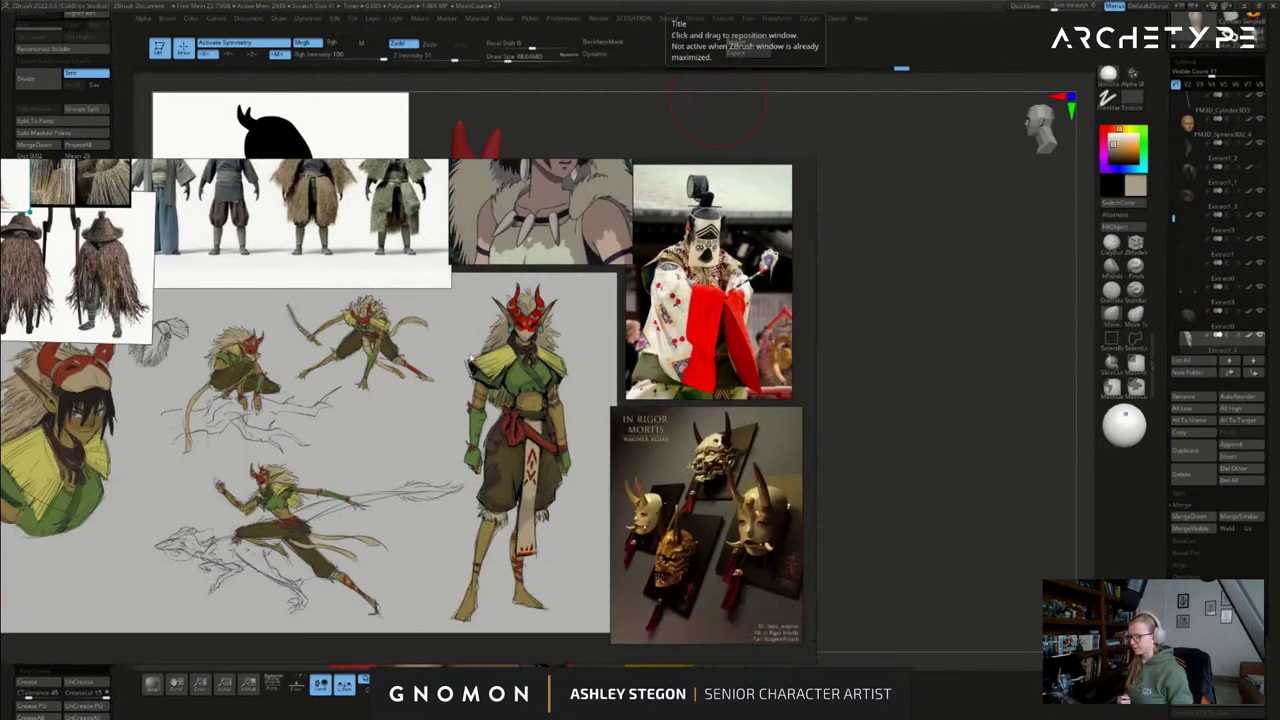
middle_drag(497, 378, 510, 377)
right_drag(510, 377, 546, 367)
scroll(539, 350, up, 4)
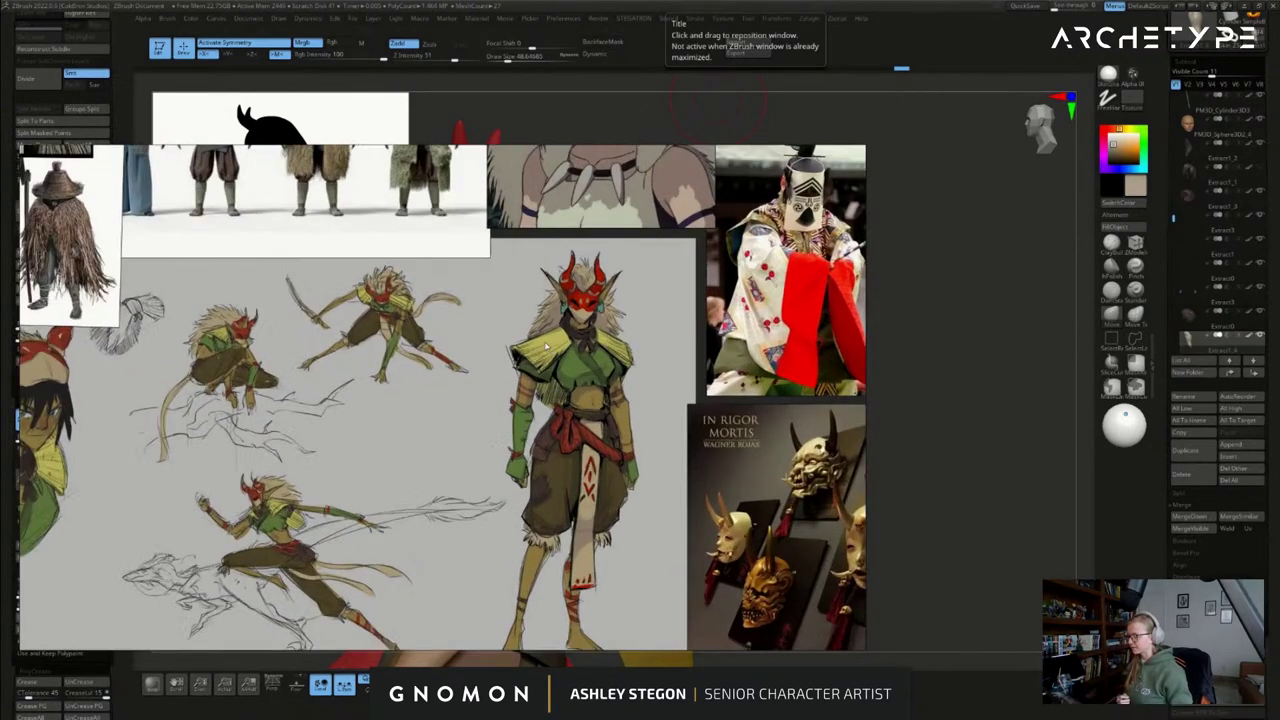
right_drag(350, 381, 708, 0)
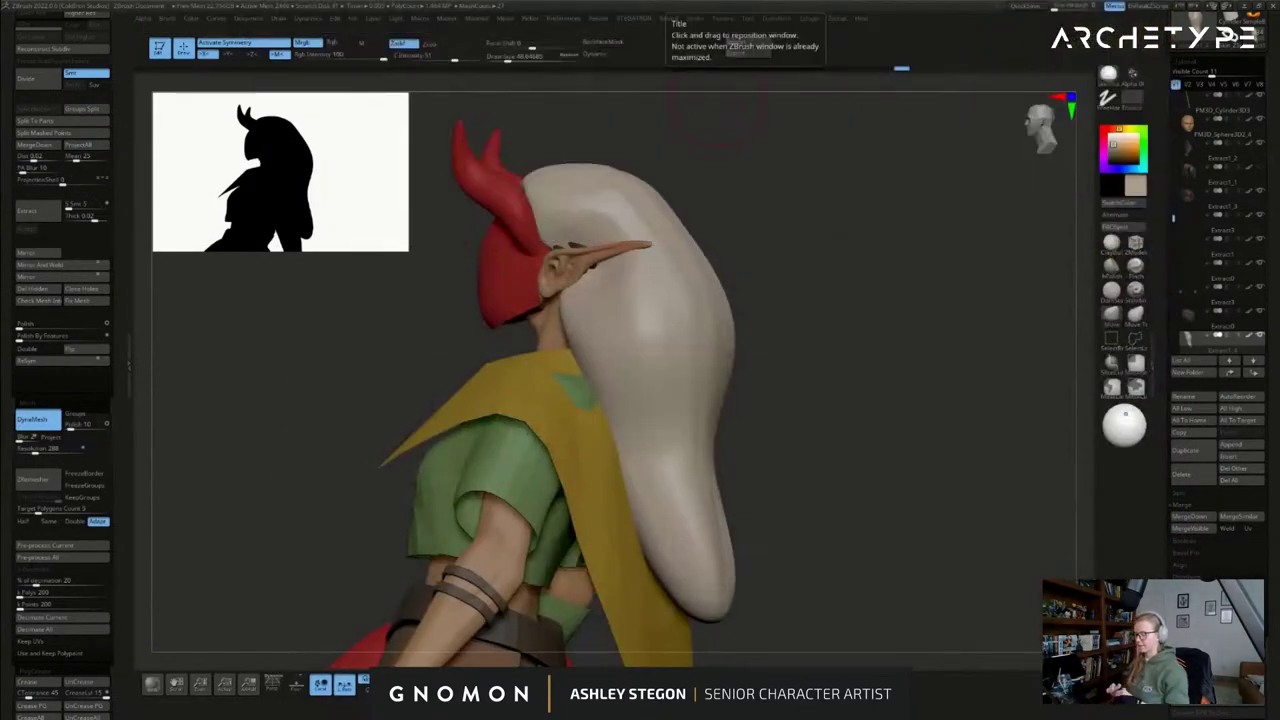
- Select the pointed ears and rotate them outward from the head with the transform gizmo
drag(834, 431, 664, 208)
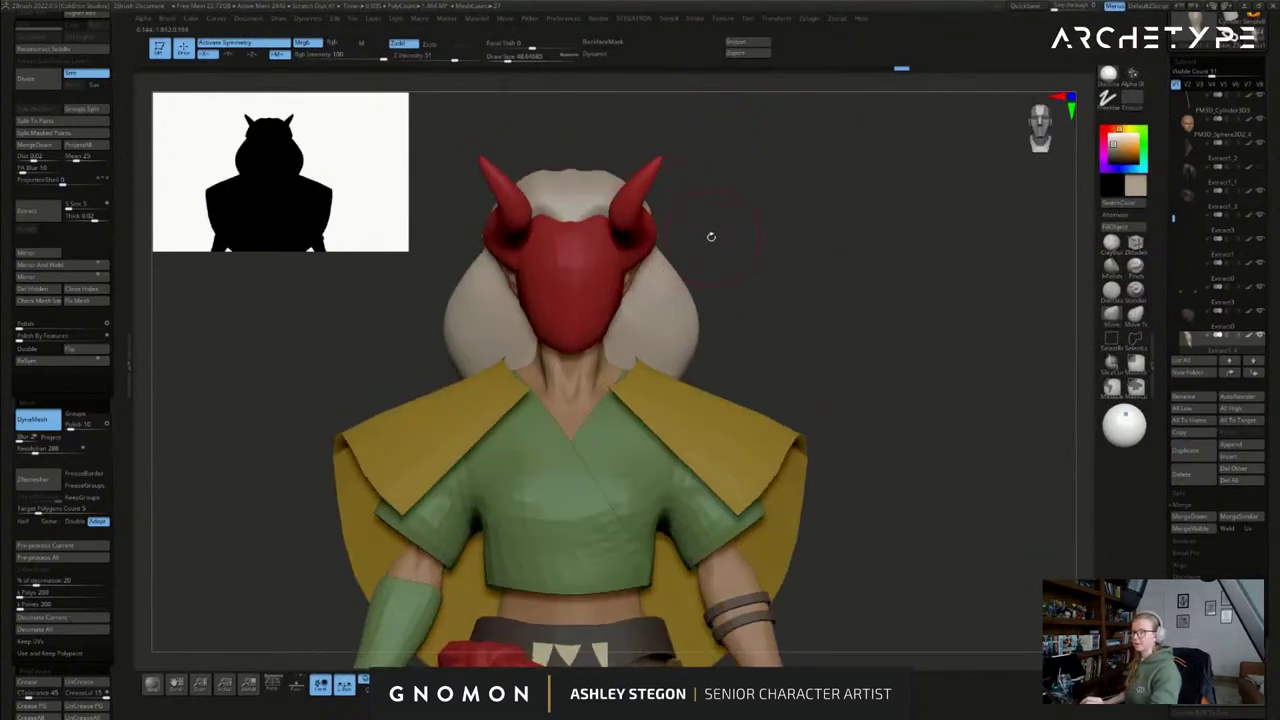
mouse_move(726, 257)
mouse_down()
mouse_move(671, 263)
mouse_move(698, 240)
mouse_move(686, 274)
mouse_move(664, 275)
mouse_up()
alt+click(612, 275)
mouse_move(732, 272)
shift+right_down()
mouse_move(682, 264)
mouse_move(752, 264)
mouse_move(735, 300)
shift+right_up()
key(shift+f)
right_drag(735, 300, 622, 294)
key(w)
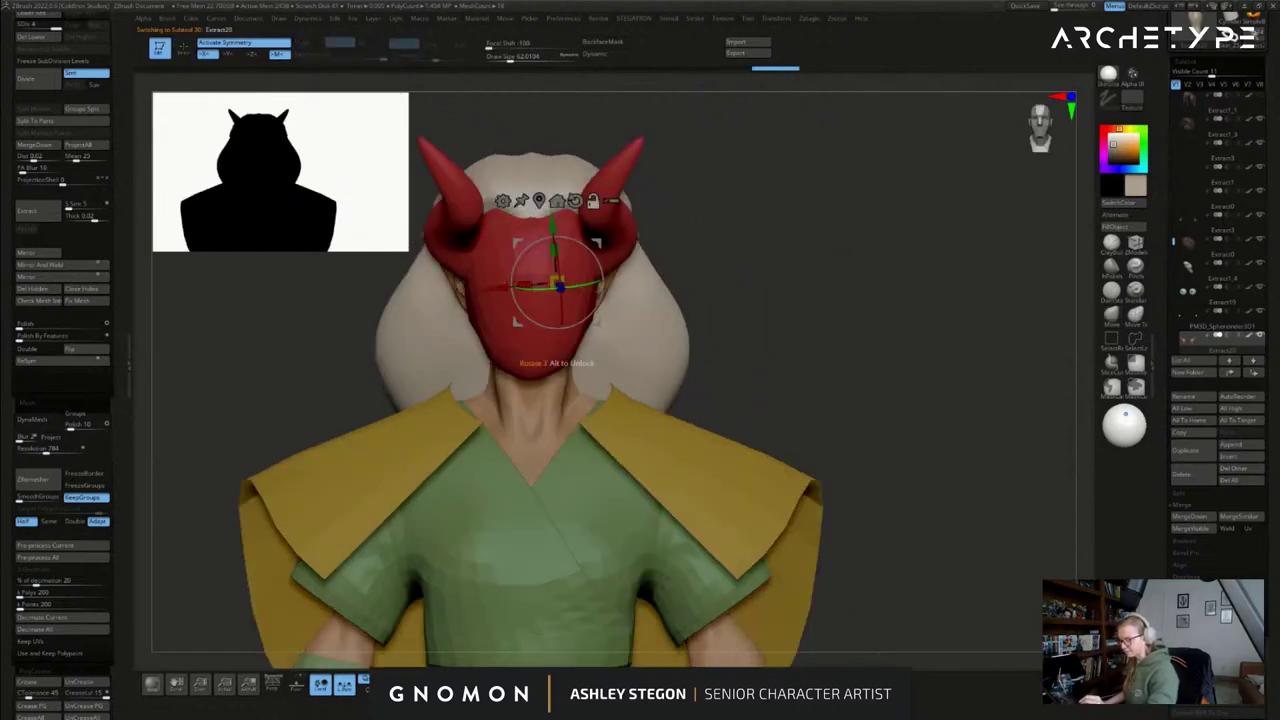
drag(630, 279, 598, 287)
mouse_move(697, 290)
right_down()
mouse_move(430, 284)
mouse_move(705, 288)
right_up()
drag(627, 240, 610, 245)
key(q)
mouse_move(664, 318)
ctrl+right_down()
mouse_move(652, 325)
mouse_move(685, 348)
mouse_move(625, 345)
ctrl+right_up()
key(w)
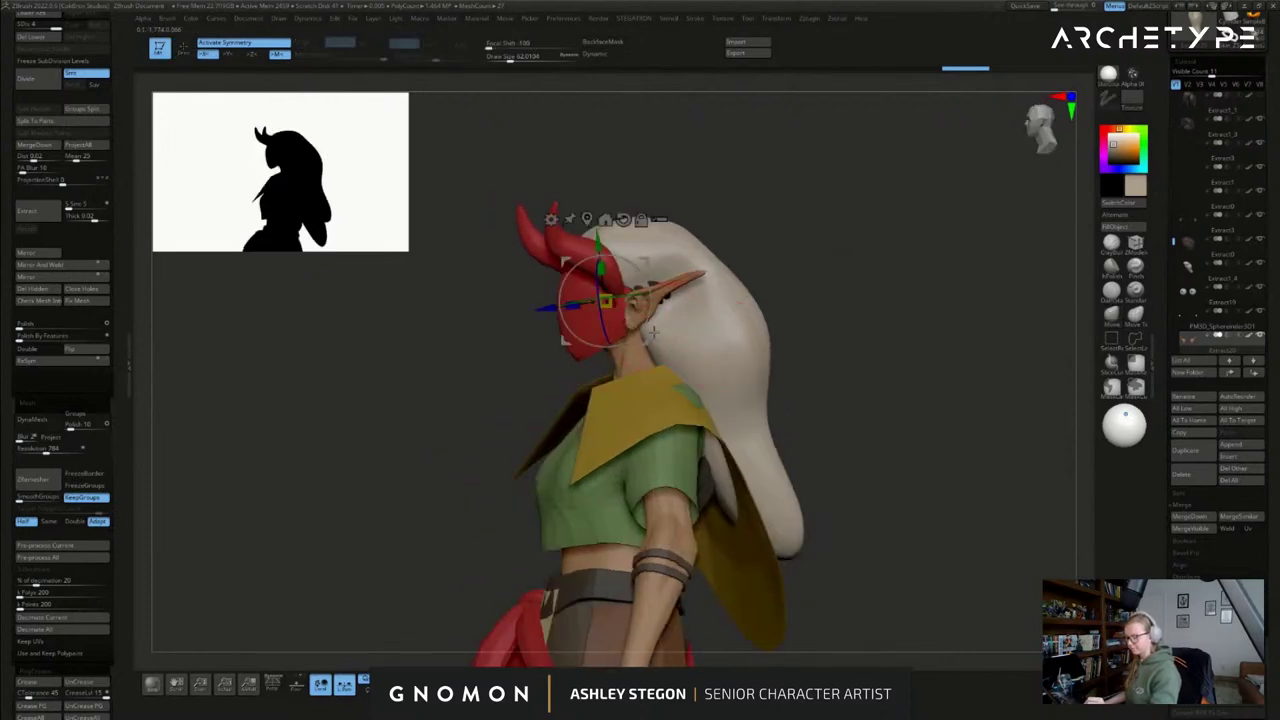
mouse_move(661, 318)
right_down()
mouse_move(686, 325)
mouse_move(690, 345)
mouse_move(706, 283)
right_up()
- Clear the mask and pull the ears outward with the Move brush so they project past the hair
key(q)
ctrl+click(724, 278)
ctrl+drag(725, 278, 731, 284)
key(s)
right_drag(723, 277, 727, 266)
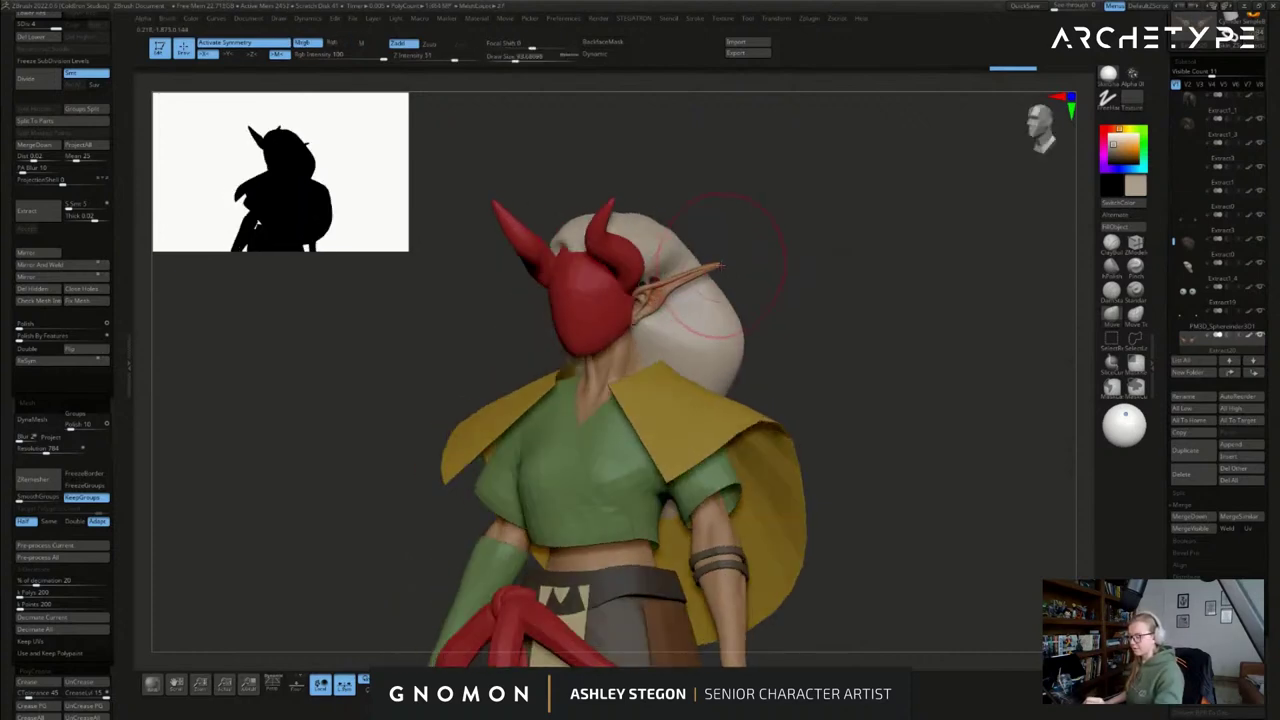
drag(730, 268, 735, 268)
mouse_move(719, 266)
right_down()
mouse_move(715, 283)
mouse_move(734, 263)
right_up()
key(s)
drag(721, 265, 710, 265)
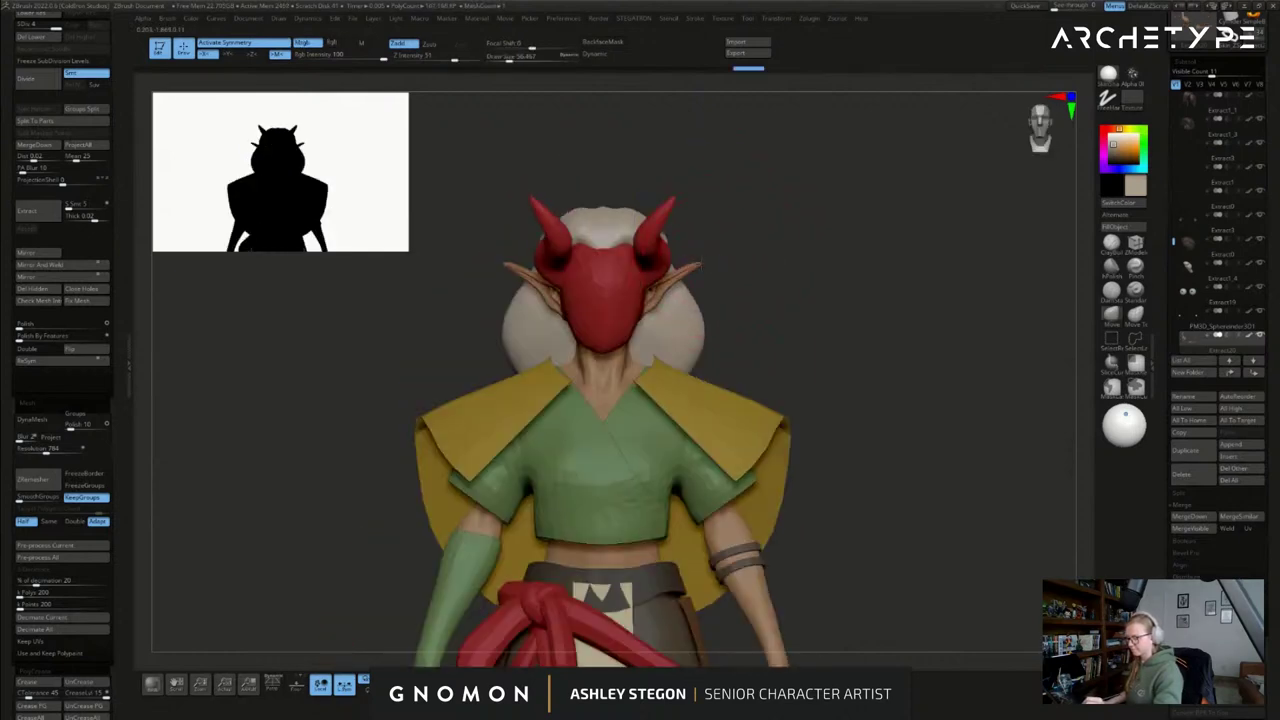
- Adjust the ears' angle against the head and hair using a smaller Move brush
right_drag(699, 265, 672, 272)
drag(692, 430, 702, 442)
right_drag(700, 330, 648, 306)
key(s)
drag(646, 306, 659, 307)
key(ctrl)
alt+click(634, 316)
key(s)
key(s)
key(s)
- Refine the ears' inner base beside the mask and extend their pointed tips
mouse_move(659, 306)
right_down()
mouse_move(626, 283)
mouse_move(648, 274)
right_up()
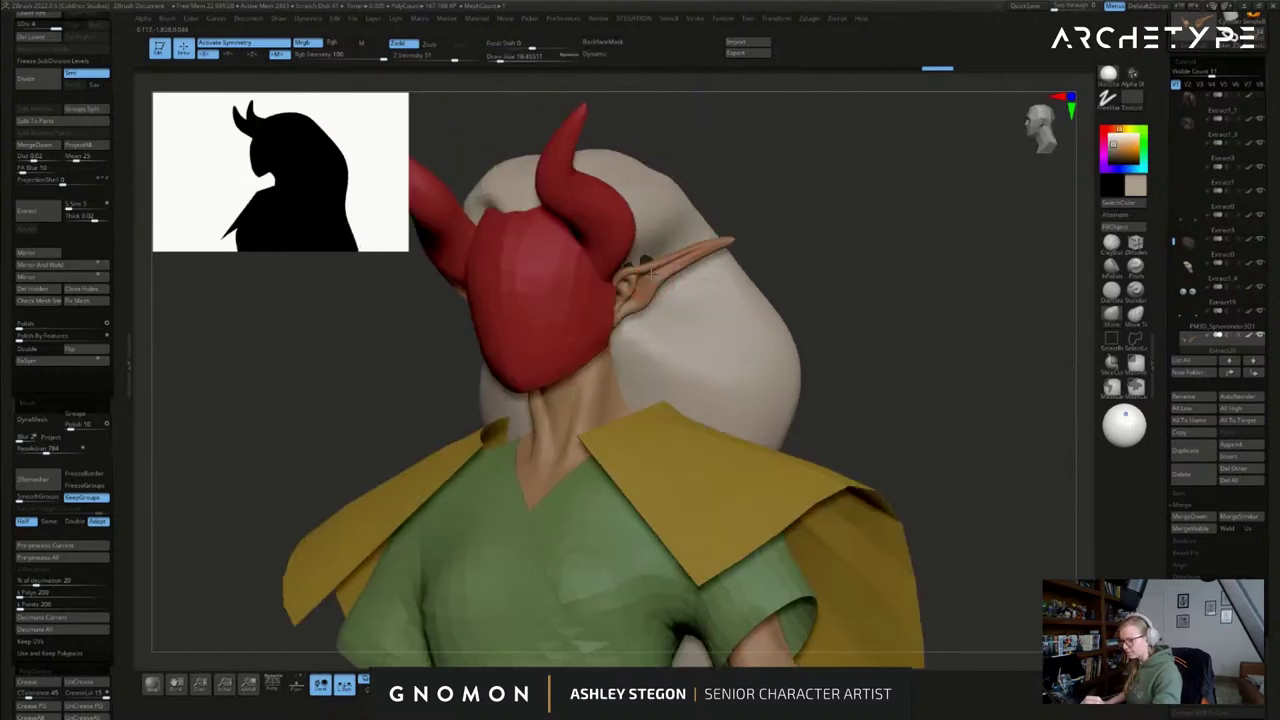
key(s)
drag(648, 272, 653, 271)
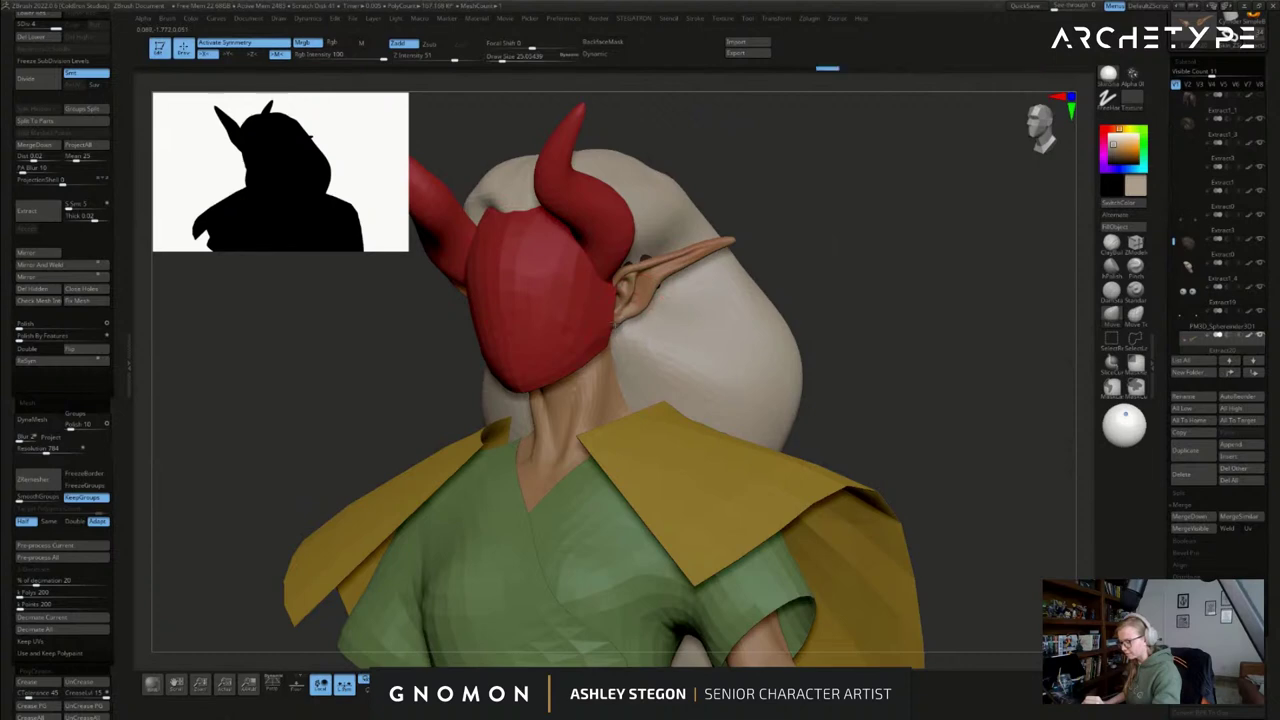
key(s)
drag(627, 316, 629, 320)
key(bracketright)
shift+right_drag(667, 287, 712, 254)
drag(734, 242, 738, 243)
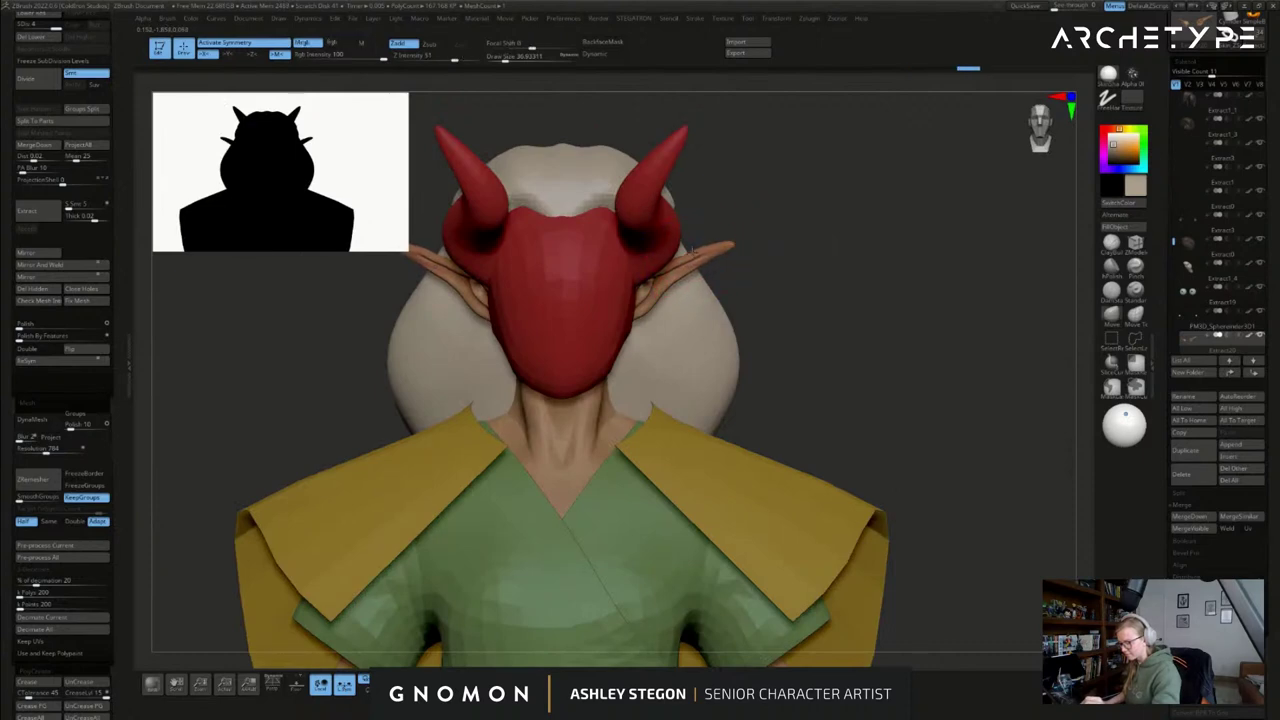
- Reselect the beige hair and reshape its front edge around the ears with an enlarged Move brush
ctrl+right_drag(775, 272, 701, 321)
alt+click(773, 285)
click(1111, 315)
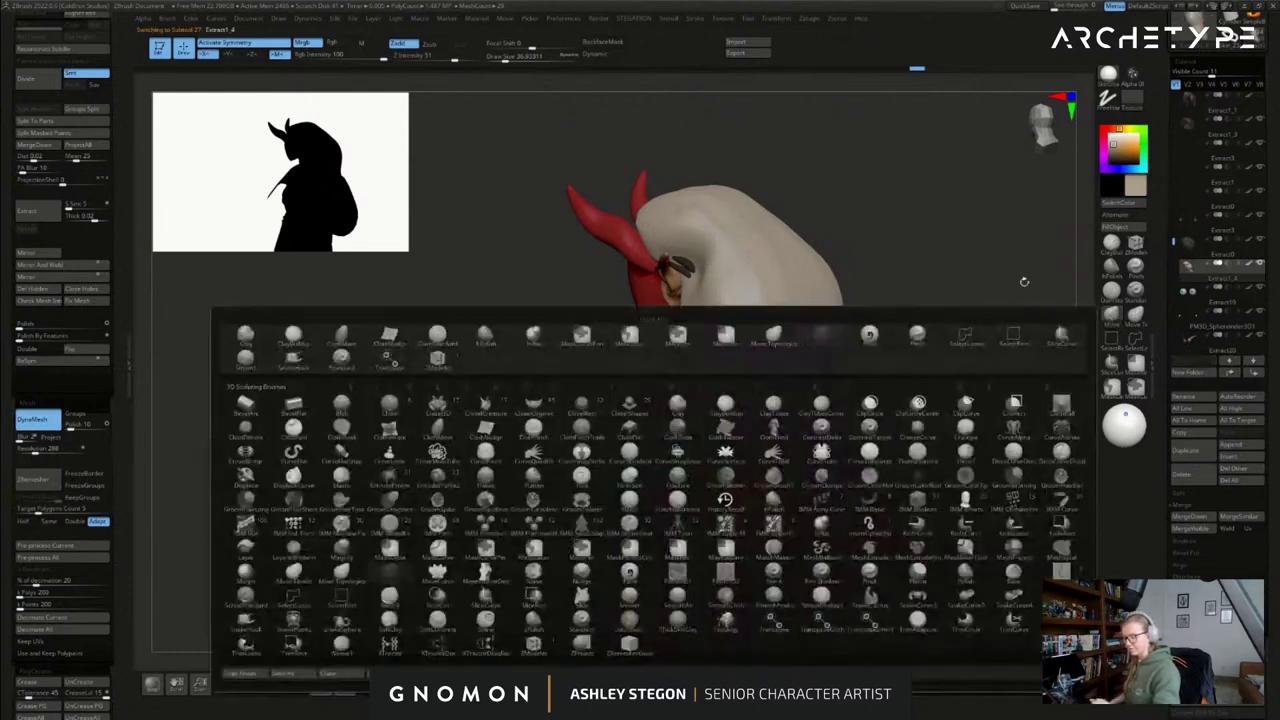
key(s)
click(697, 238)
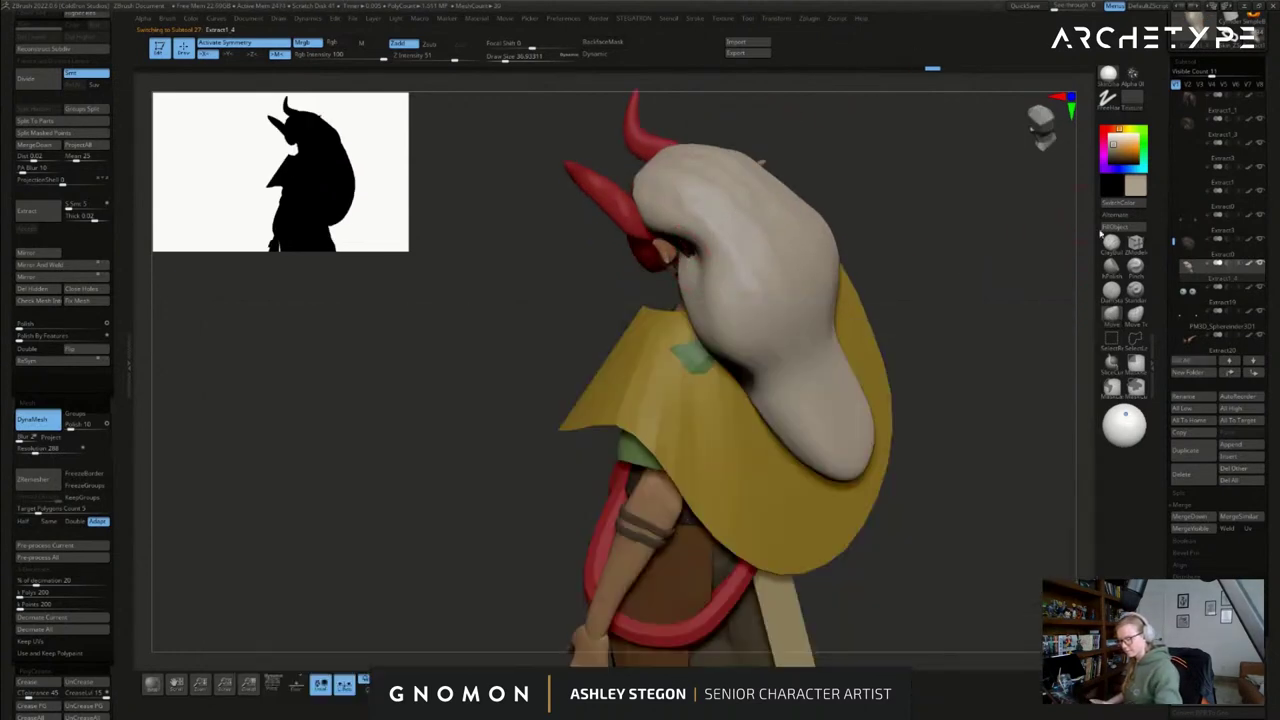
key(])
drag(708, 266, 684, 246)
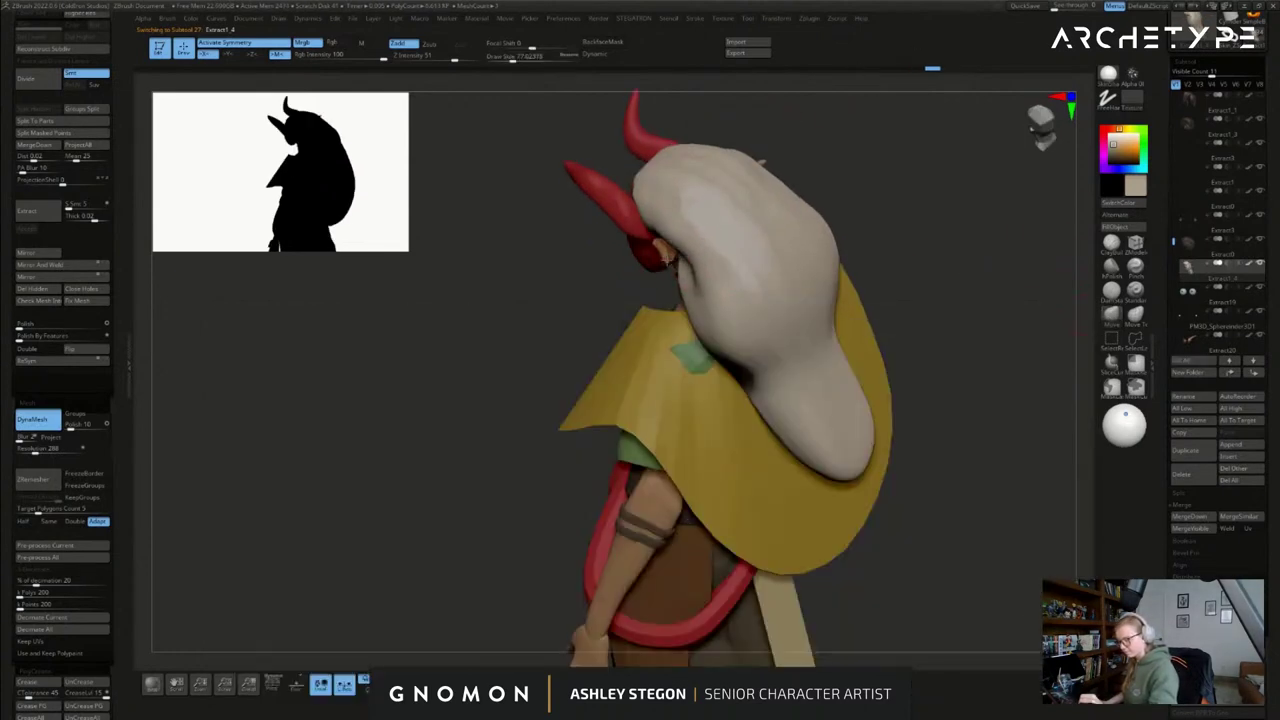
mouse_move(686, 265)
right_down()
mouse_move(687, 233)
mouse_move(800, 280)
mouse_move(860, 280)
right_up()
mouse_move(691, 278)
right_down()
mouse_move(728, 272)
mouse_move(650, 204)
right_up()
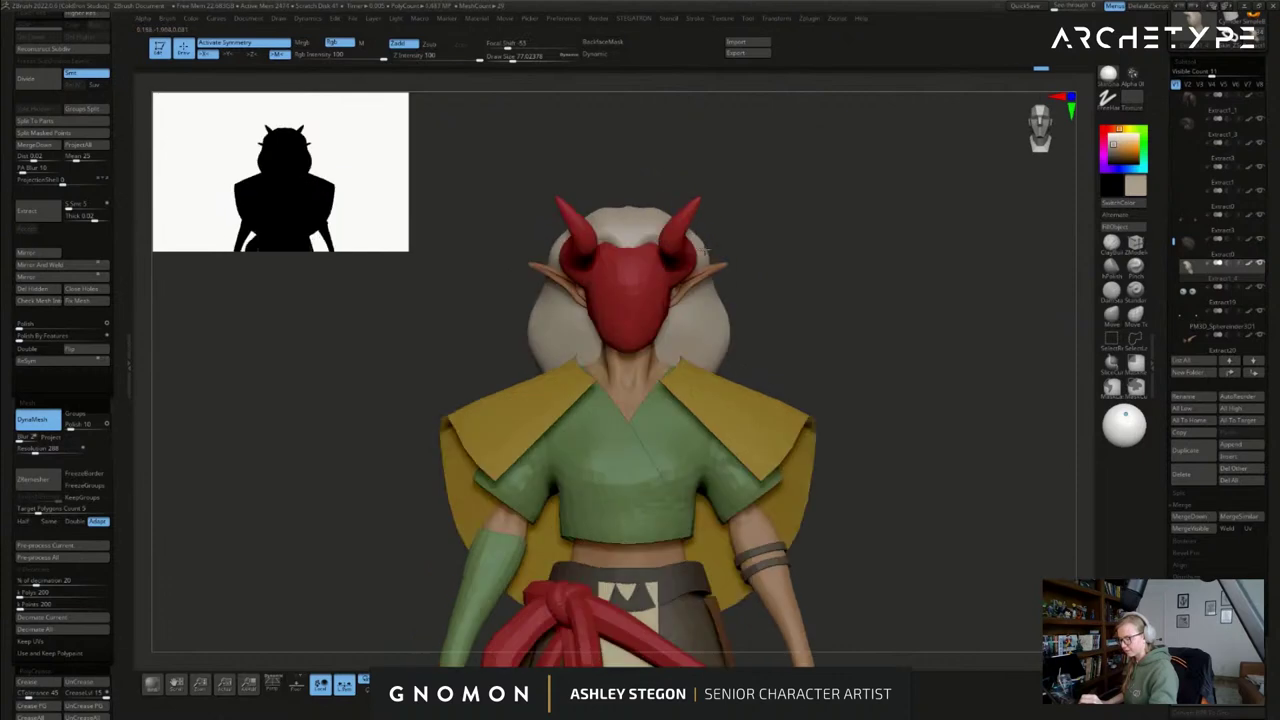
- Reshape the hair's side volume and pull its lower end into a tapered tip over the cape
right_drag(740, 366, 784, 374)
drag(777, 373, 801, 373)
ctrl+right_drag(829, 423, 799, 364)
key(s)
drag(780, 415, 785, 415)
drag(776, 424, 755, 433)
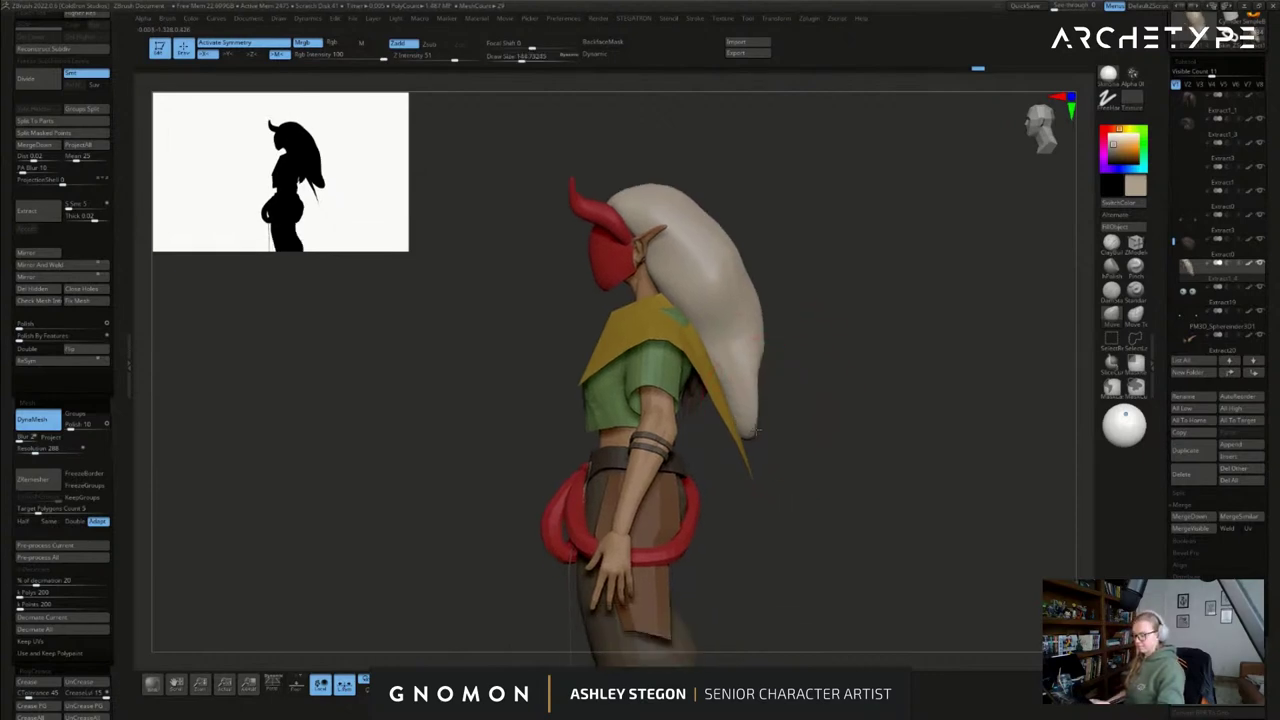
drag(733, 374, 725, 372)
mouse_move(794, 391)
right_down()
mouse_move(748, 396)
mouse_move(787, 402)
right_up()
key(s)
drag(787, 402, 770, 419)
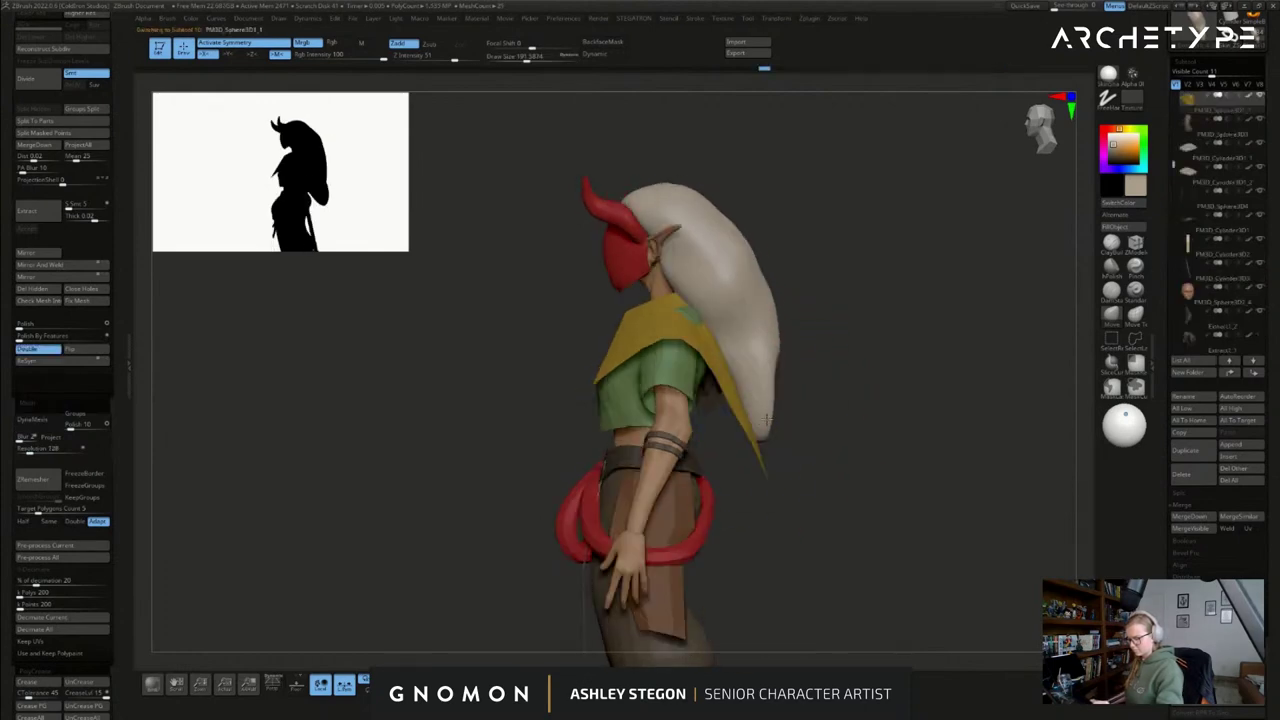
- Move the yellow cape's back hem and shoulder area inward, closer to the body
key(s)
drag(762, 475, 741, 491)
key(s)
mouse_move(734, 419)
mouse_down()
mouse_move(717, 418)
mouse_move(716, 380)
mouse_up()
key(s)
drag(697, 330, 685, 330)
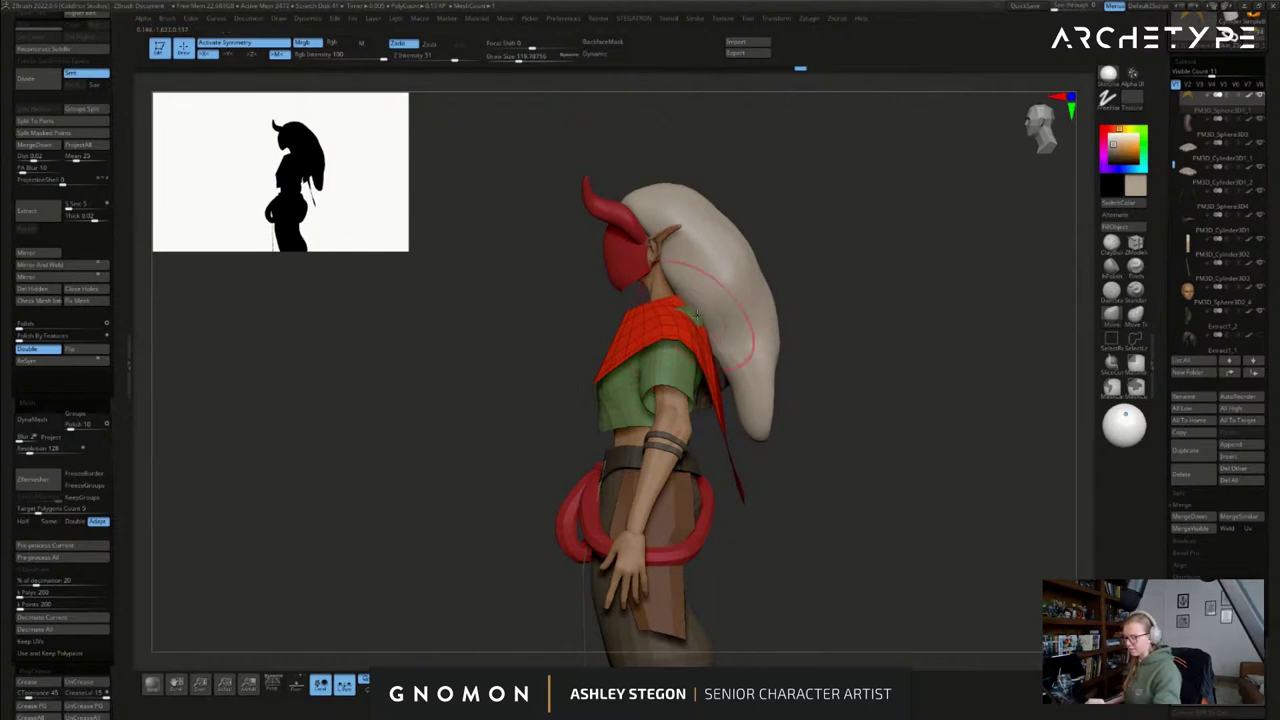
- Select the green top and tuck its back collar beneath the yellow cape
alt+click(698, 316)
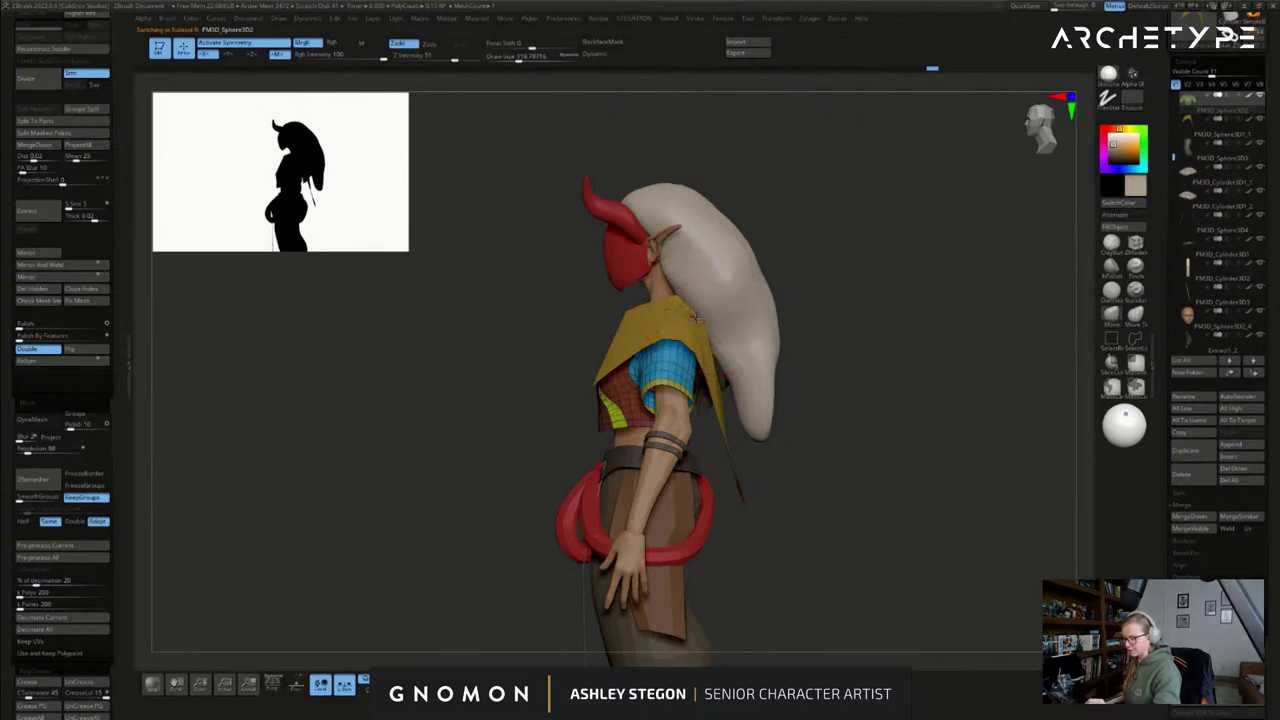
mouse_move(698, 322)
right_down()
mouse_move(758, 324)
mouse_move(719, 319)
right_up()
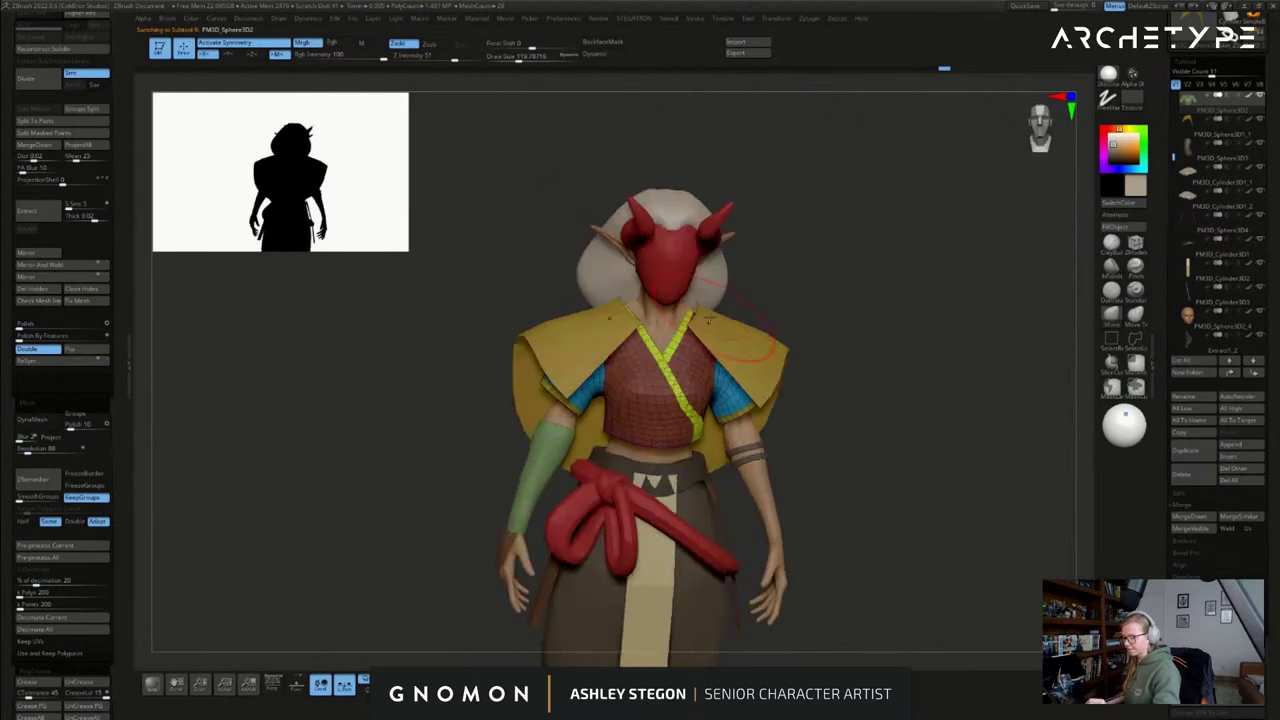
key(s)
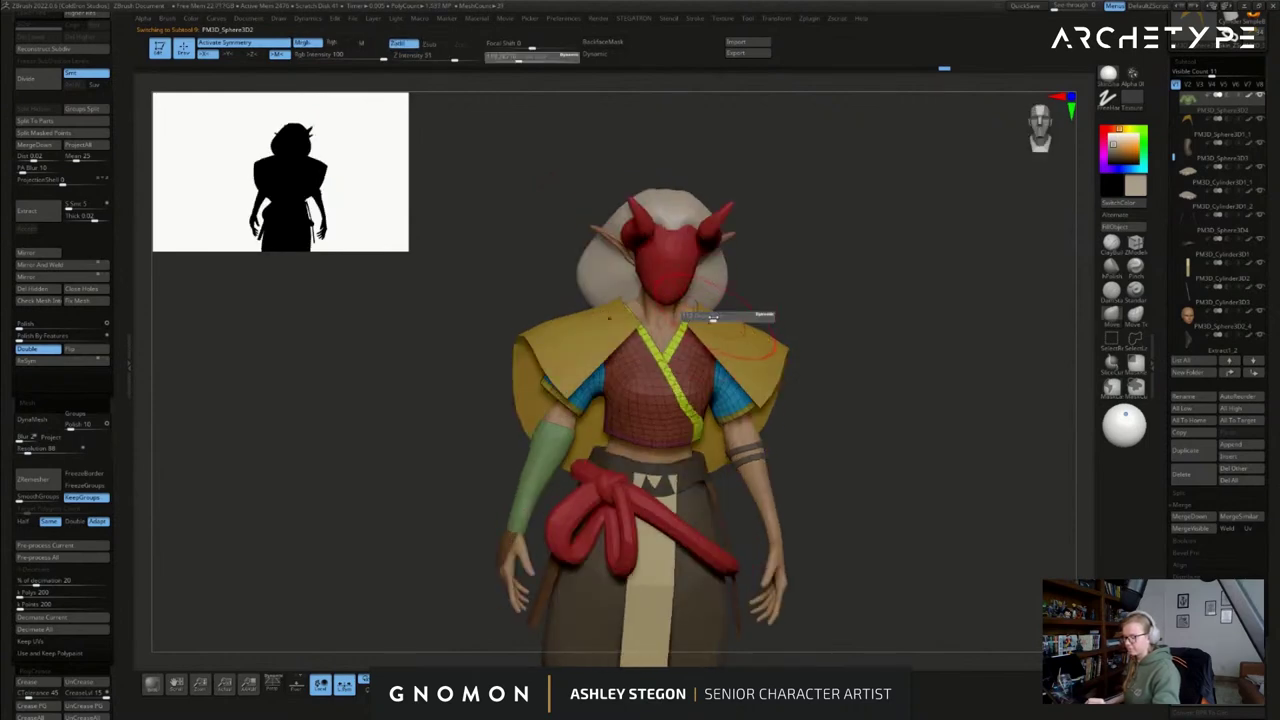
right_drag(740, 314, 640, 326)
right_drag(832, 356, 811, 378)
- Reselect the beige hair, choose the SnakeHook brush, dismiss the SculptrisPro note and reduce the brush size
alt+click(803, 390)
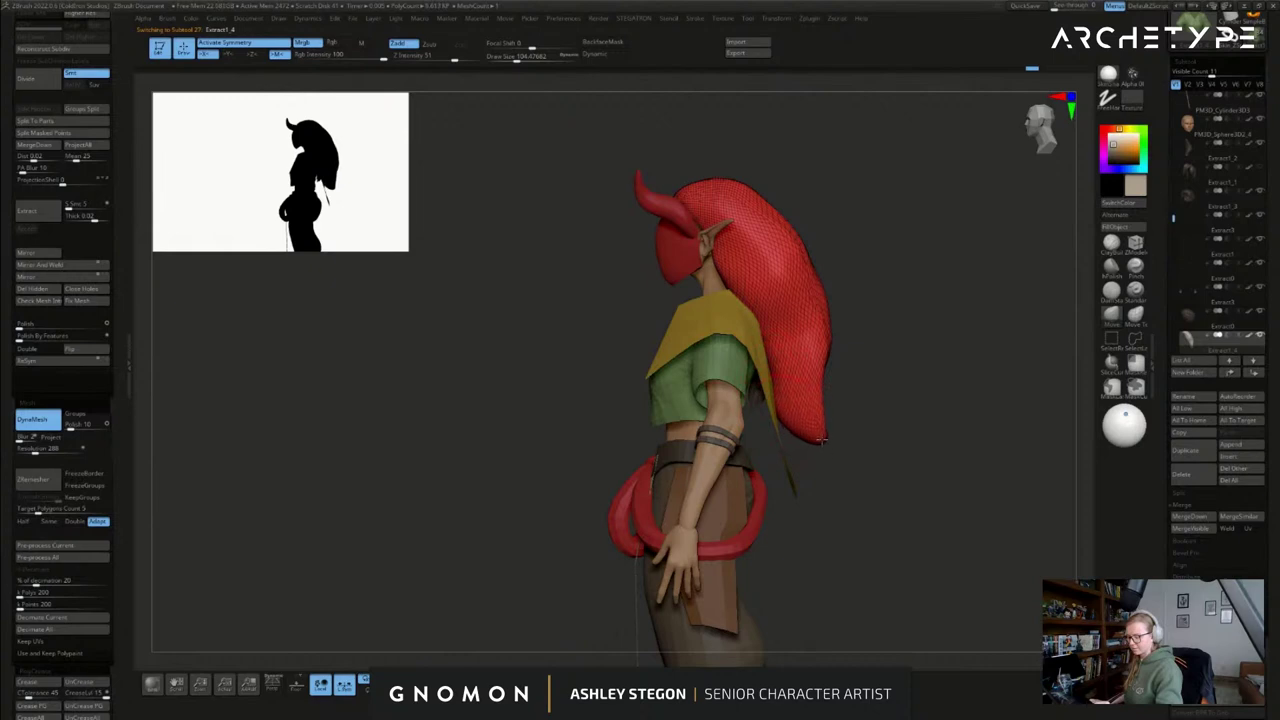
alt+right_drag(816, 130, 777, 180)
key(b)
key(s)
key(h)
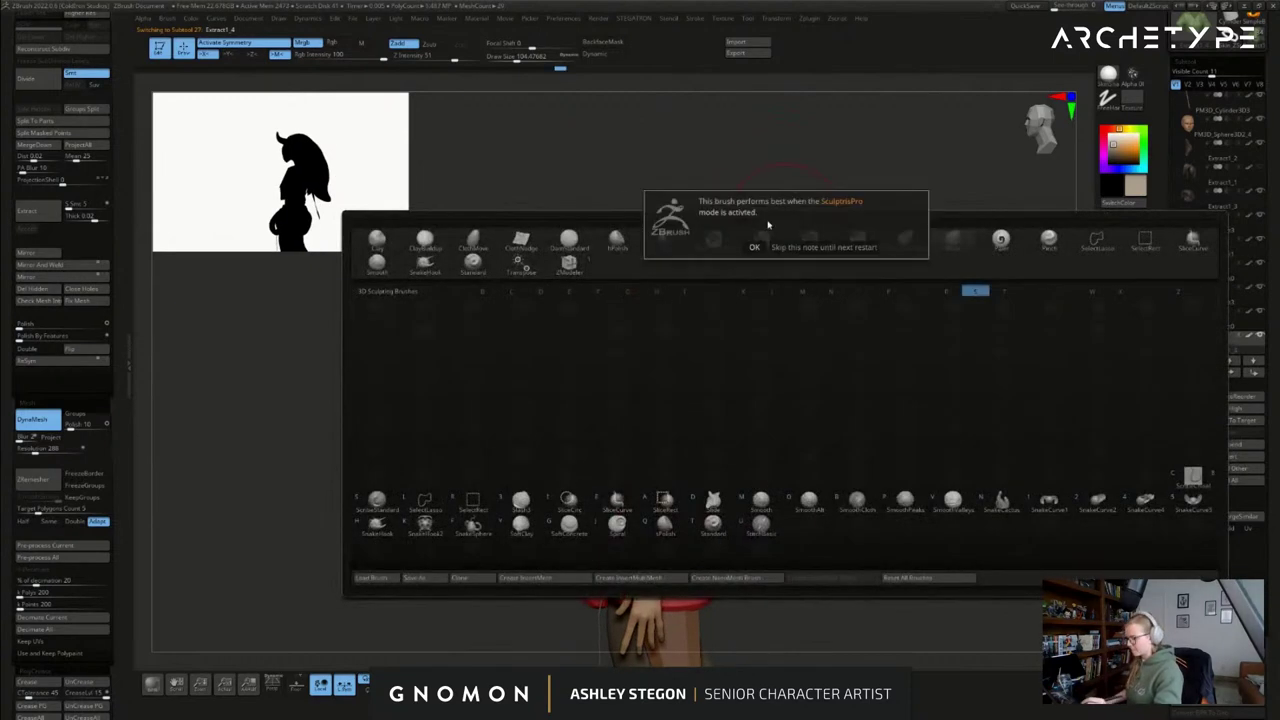
click(756, 244)
key(s)
drag(684, 245, 672, 245)
- Pull spiky tufts out of the hair across the top and sides of the head with SnakeHook
right_drag(688, 218, 752, 220)
drag(677, 248, 714, 221)
mouse_move(702, 262)
mouse_down()
mouse_move(721, 241)
mouse_move(741, 259)
mouse_up()
drag(738, 286, 760, 286)
right_drag(791, 302, 825, 320)
drag(718, 302, 740, 288)
drag(726, 290, 744, 277)
drag(735, 332, 762, 328)
right_drag(815, 325, 758, 325)
drag(764, 316, 788, 320)
right_drag(800, 328, 752, 332)
drag(756, 346, 781, 356)
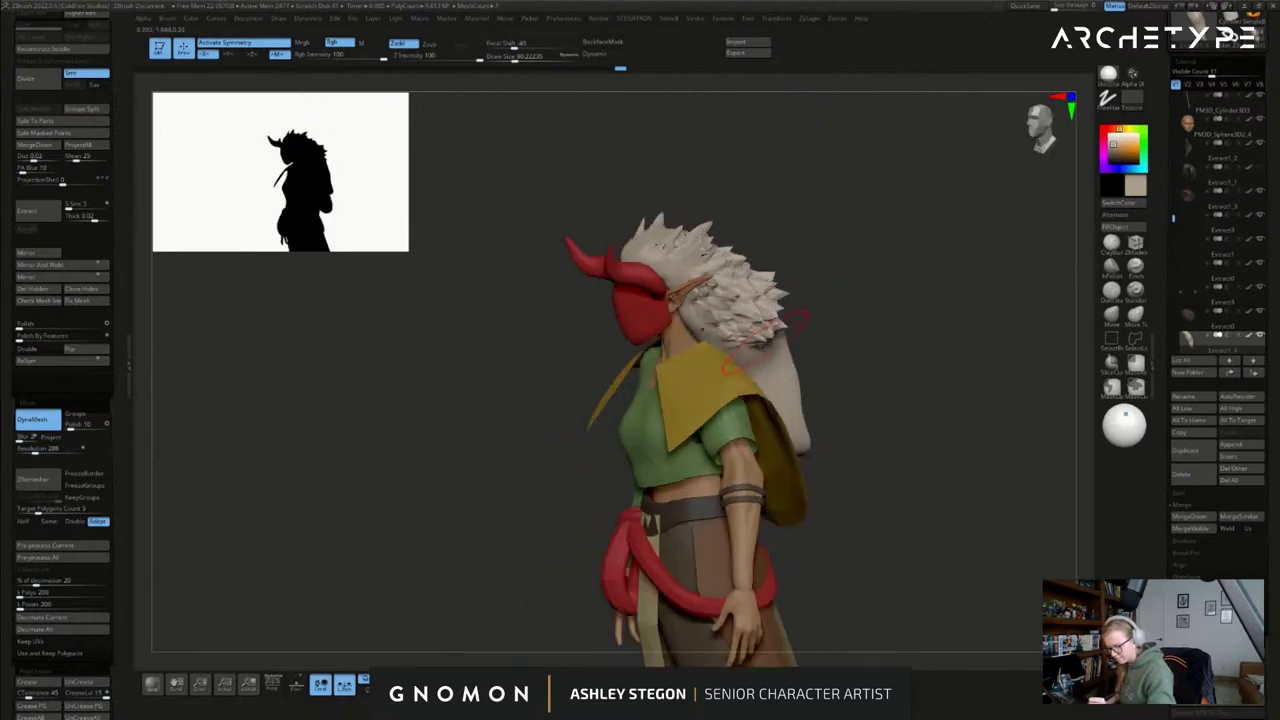
- Pull rows of spiky tufts from the crown down the hair's upper back and lower tail
right_drag(785, 356, 752, 430)
drag(685, 289, 732, 266)
right_drag(735, 285, 745, 355)
drag(730, 285, 772, 268)
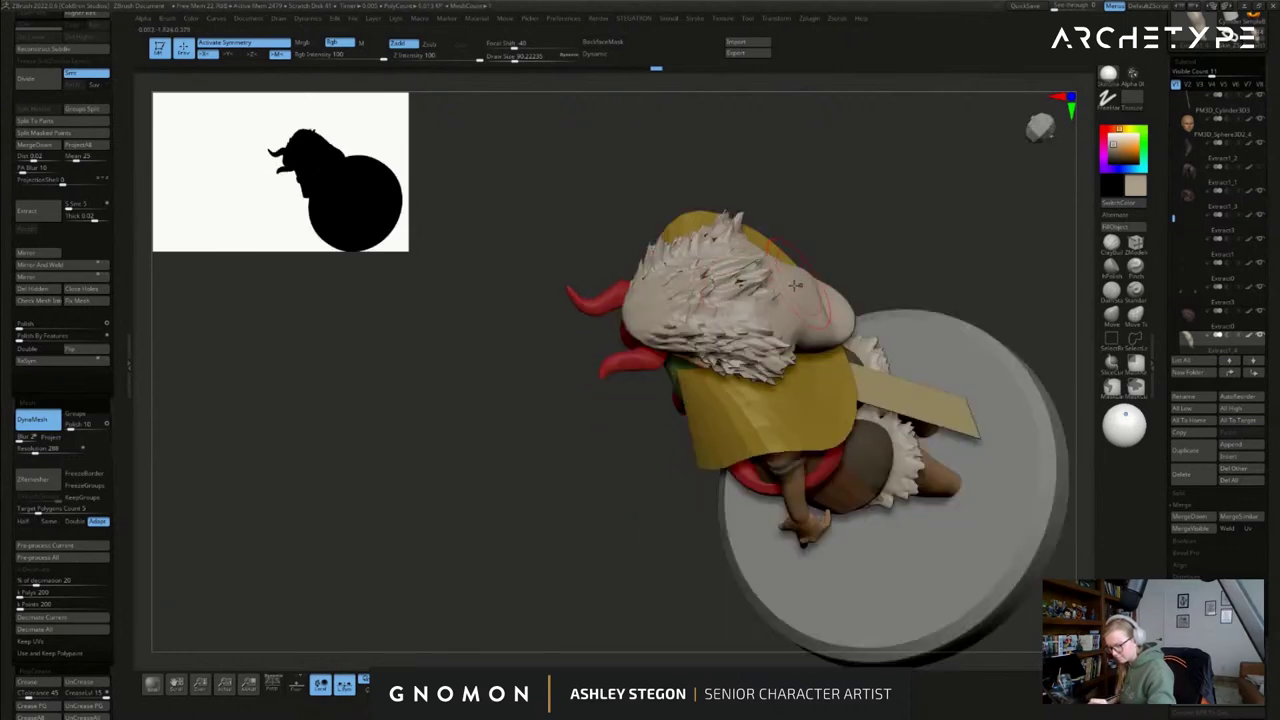
right_drag(795, 285, 824, 264)
drag(833, 287, 896, 304)
mouse_move(856, 306)
right_down()
mouse_move(789, 331)
mouse_move(830, 325)
right_up()
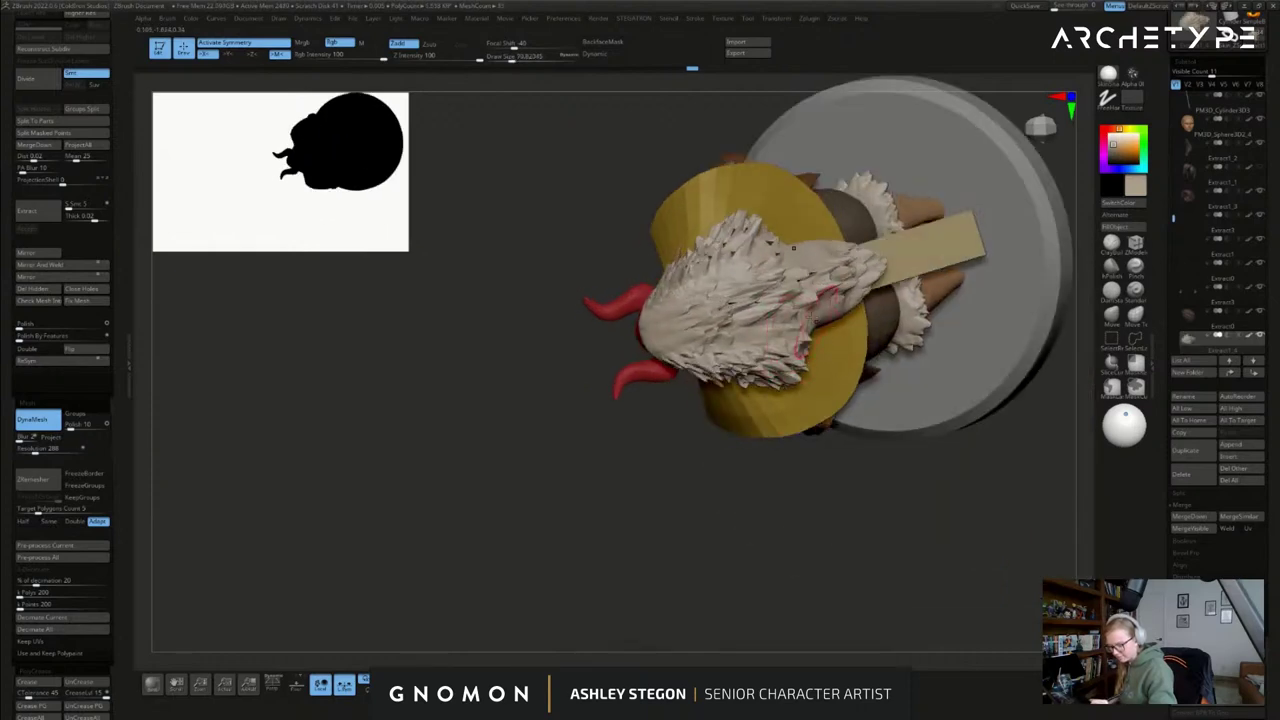
drag(850, 300, 868, 318)
- Fill the remaining smooth areas along the hair's lower back and edges with downward-pointing tufts
right_drag(866, 316, 838, 211)
right_drag(832, 362, 804, 415)
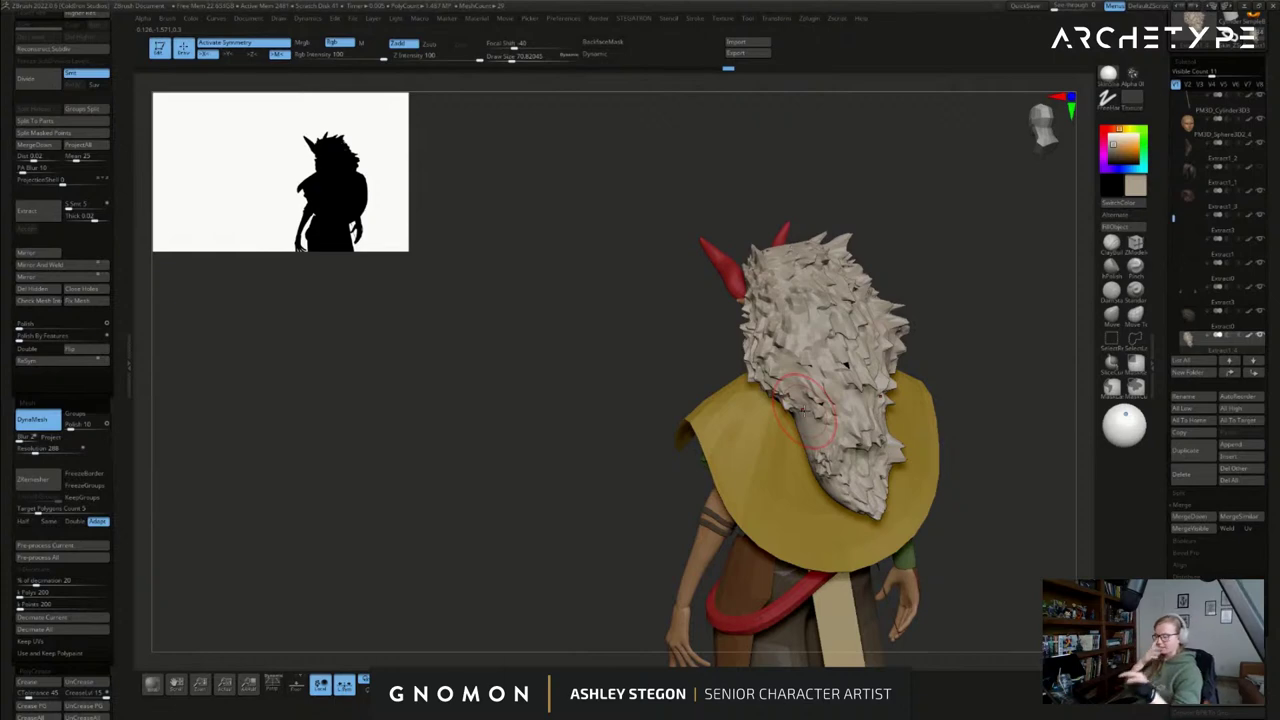
right_drag(836, 411, 820, 388)
drag(798, 385, 828, 466)
mouse_move(823, 435)
right_down()
mouse_move(842, 448)
mouse_move(838, 414)
right_up()
drag(842, 412, 828, 440)
right_drag(828, 440, 818, 389)
drag(786, 362, 746, 342)
- Pull smaller spikes from the hairline above the mask and the hair around the ears
mouse_move(744, 348)
right_down()
mouse_move(829, 274)
mouse_move(845, 285)
mouse_move(824, 334)
mouse_move(806, 212)
right_up()
key(s)
click(741, 245)
right_drag(741, 250, 730, 257)
mouse_move(727, 197)
right_down()
mouse_move(747, 221)
mouse_move(904, 220)
mouse_move(874, 240)
right_up()
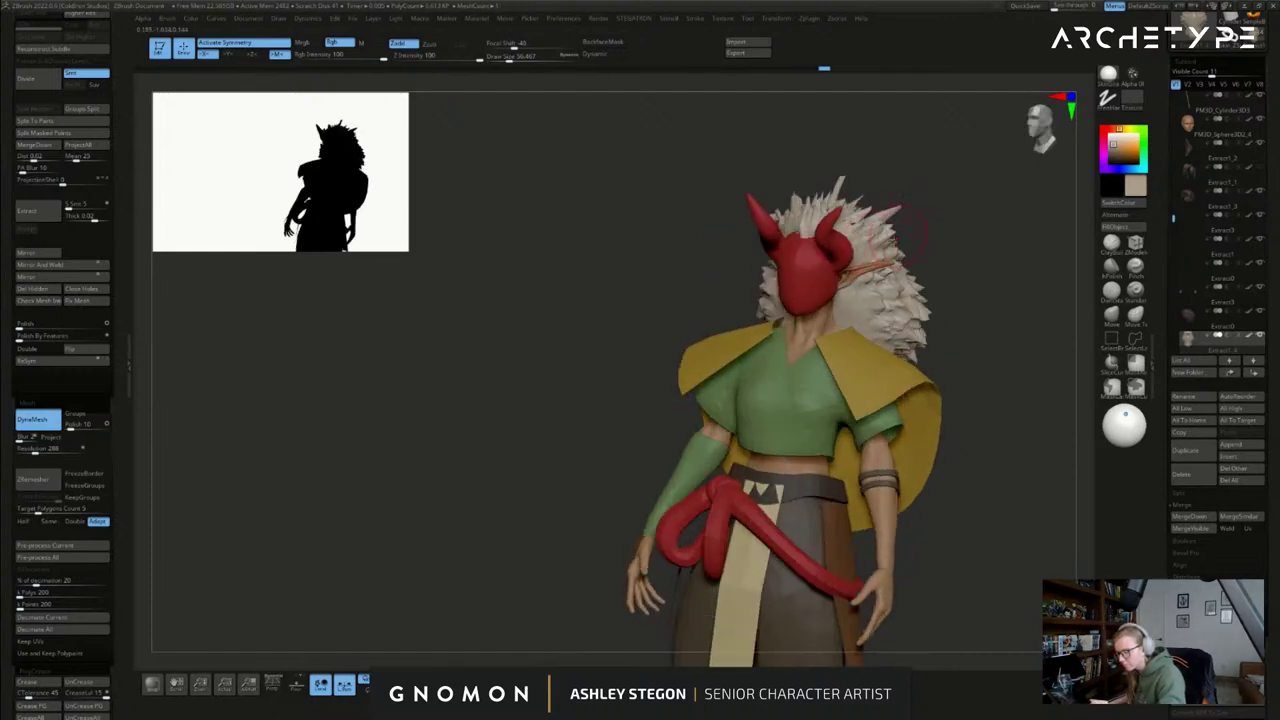
drag(865, 290, 880, 298)
mouse_move(880, 298)
right_down()
mouse_move(853, 342)
mouse_move(866, 345)
right_up()
- Draw longer spikes from the hair's side edge and the tail's tip over the cape
key(s)
drag(866, 345, 912, 325)
right_drag(912, 325, 715, 292)
right_drag(955, 390, 914, 378)
key(s)
mouse_move(914, 378)
mouse_down()
mouse_move(908, 402)
mouse_move(936, 440)
mouse_up()
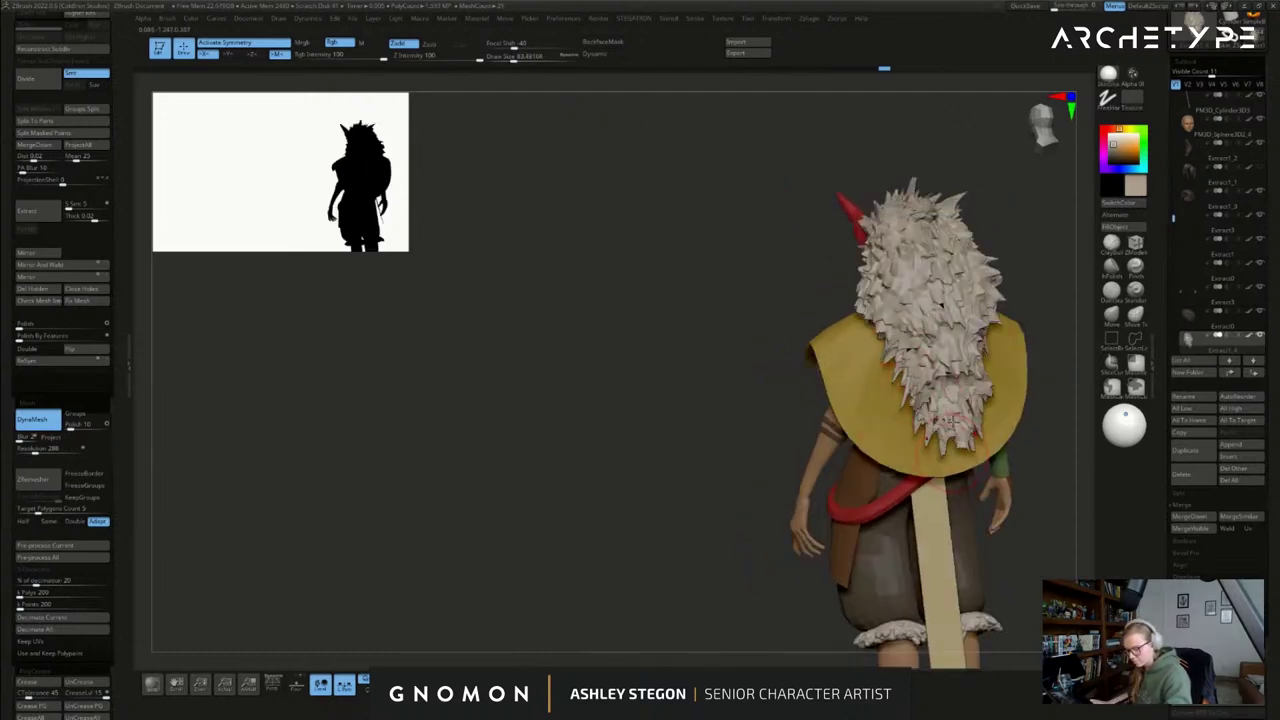
- Pull more spikes from the hair's lower back and along the side of its tail
right_drag(908, 410, 975, 382)
drag(960, 392, 952, 418)
right_drag(930, 408, 985, 396)
key(s)
drag(919, 397, 924, 397)
mouse_move(928, 372)
right_down()
mouse_move(909, 387)
mouse_move(912, 412)
right_up()
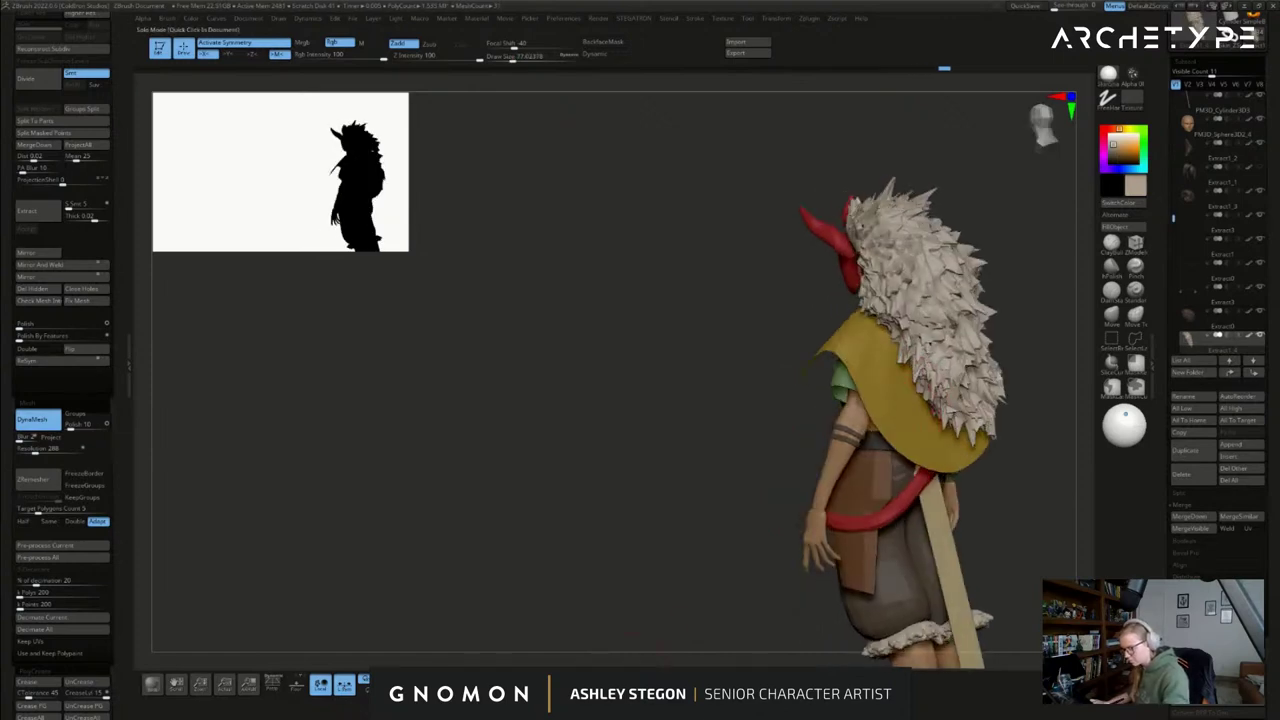
- Isolate the hair and pull spikes from its outer tail edge and the front edge near the face opening
click(757, 477)
right_drag(757, 477, 993, 352)
drag(986, 372, 998, 312)
drag(982, 400, 970, 428)
right_drag(985, 420, 940, 415)
key(s)
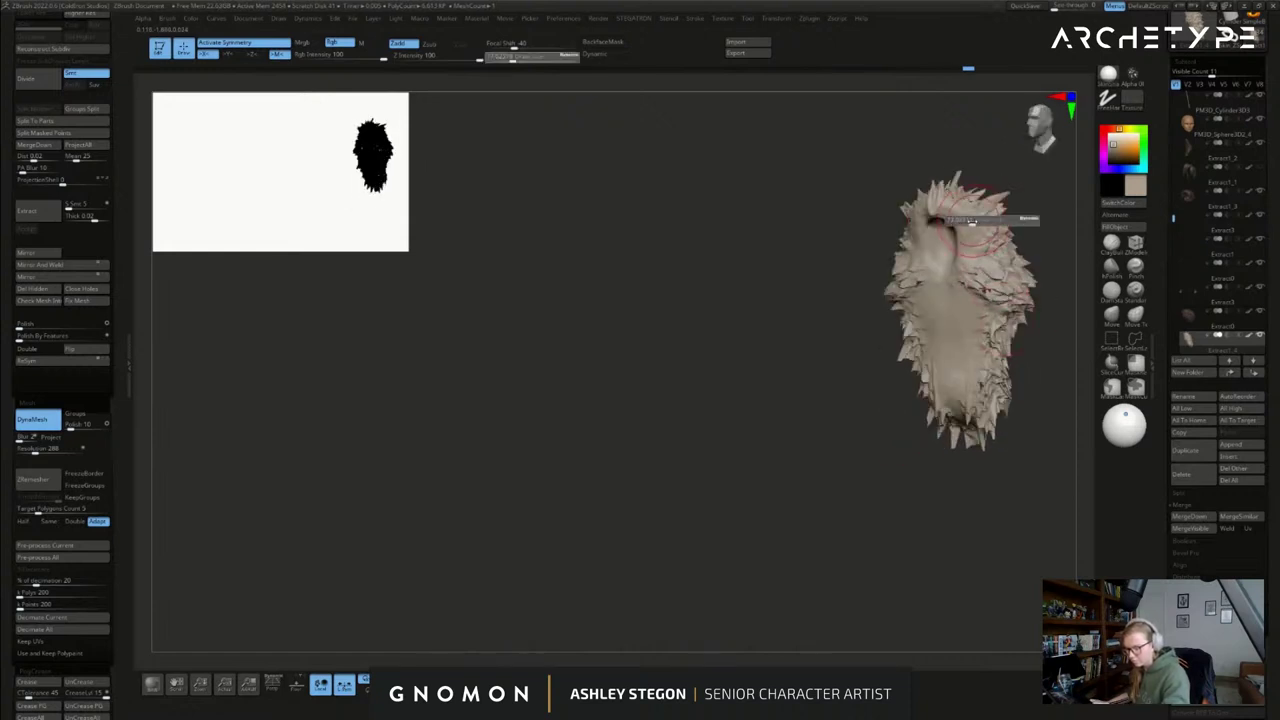
shift+right_drag(972, 219, 960, 215)
drag(986, 236, 978, 256)
alt+right_drag(978, 256, 915, 342)
- Add spikes of varying size around the isolated hair's borders and show the whole character again
right_drag(830, 383, 925, 390)
mouse_move(795, 404)
right_down()
mouse_move(916, 410)
mouse_move(928, 368)
mouse_move(871, 449)
mouse_move(831, 425)
mouse_move(826, 460)
right_up()
key(s)
drag(768, 396, 774, 456)
key(s)
right_drag(776, 303, 760, 346)
drag(768, 338, 780, 354)
click(545, 685)
- Thicken the tufts on the hair's crown, side and lower back with the Inflate brush
right_drag(733, 436, 867, 342)
key(b)
key(i)
key(n)
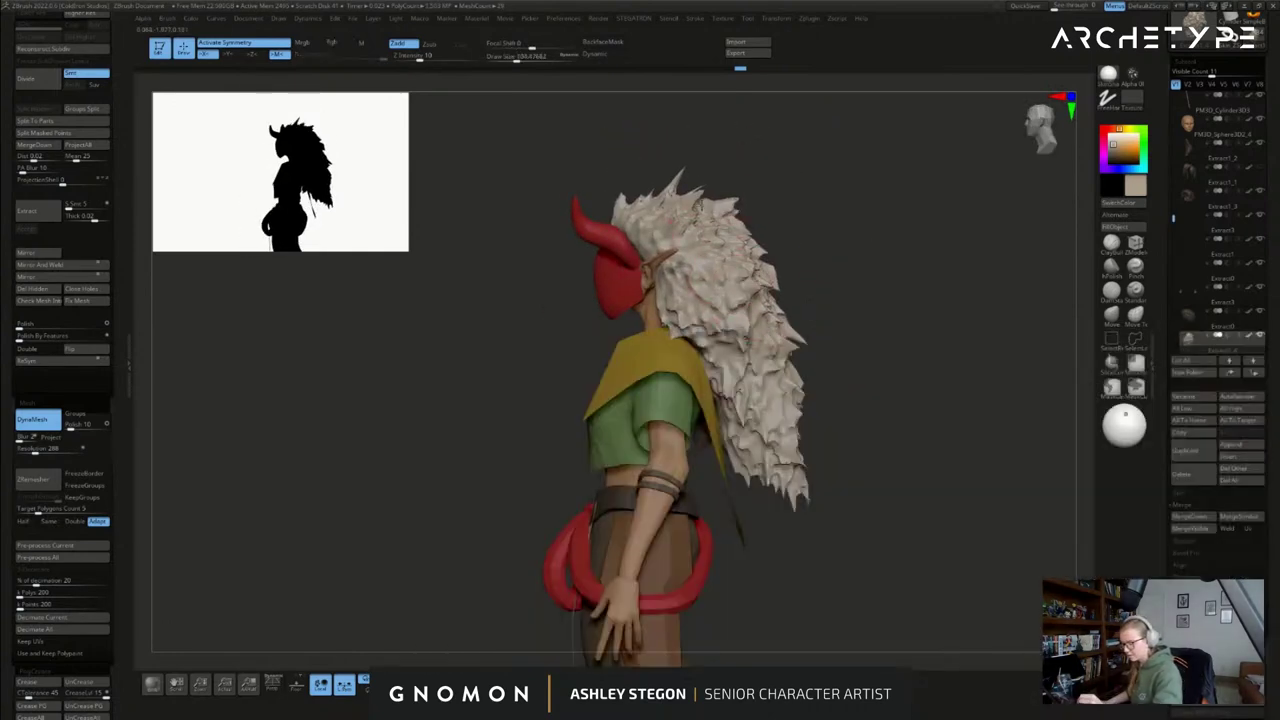
right_drag(690, 219, 692, 262)
drag(702, 204, 652, 215)
right_drag(702, 200, 746, 200)
drag(702, 200, 682, 180)
right_drag(760, 205, 702, 232)
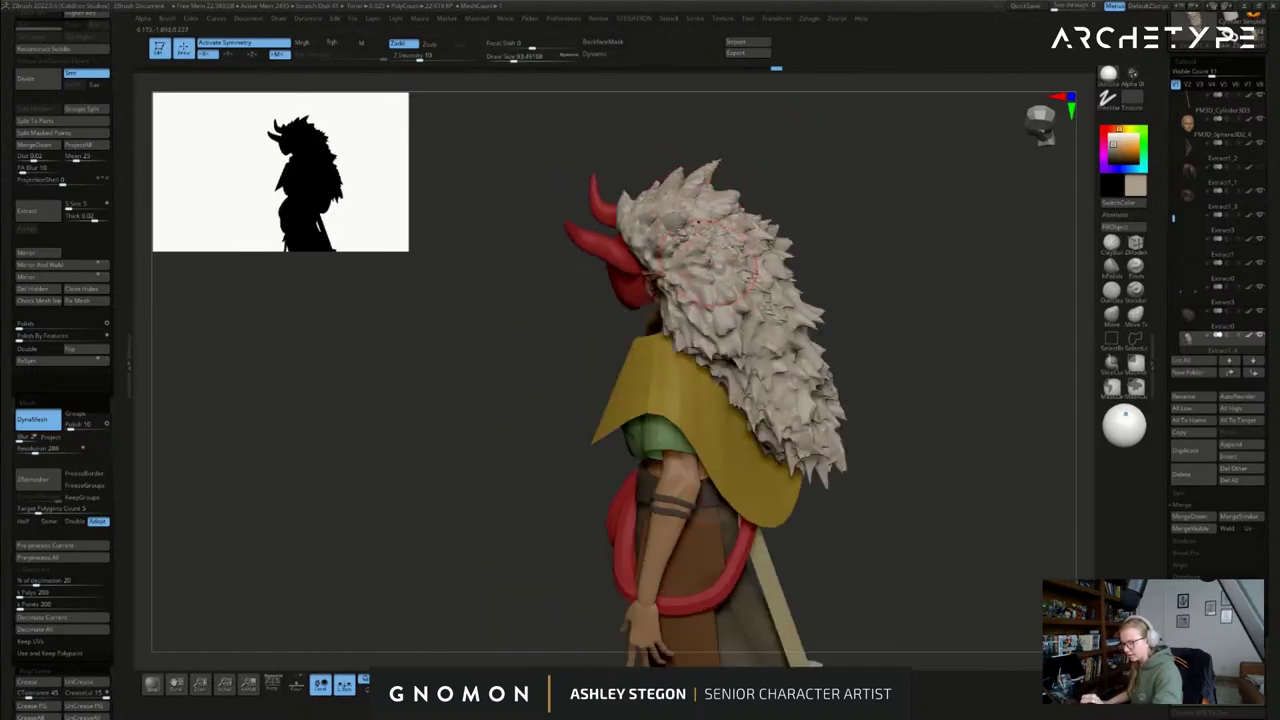
right_drag(793, 290, 769, 283)
drag(782, 292, 797, 362)
drag(795, 428, 793, 446)
- Inflate the tufts from behind the ear down the back to the tail with a resized brush
mouse_move(722, 330)
ctrl+right_down()
mouse_move(718, 428)
mouse_move(698, 330)
ctrl+right_up()
key(s)
mouse_move(706, 346)
mouse_down()
mouse_move(664, 354)
mouse_move(640, 330)
mouse_up()
mouse_move(660, 288)
mouse_down()
mouse_move(690, 364)
mouse_move(736, 422)
mouse_move(830, 490)
mouse_up()
right_drag(811, 405, 740, 425)
drag(812, 350, 842, 506)
right_drag(880, 480, 800, 450)
mouse_move(910, 264)
mouse_down()
mouse_move(897, 272)
mouse_move(898, 308)
mouse_up()
mouse_move(916, 231)
mouse_down()
mouse_move(923, 187)
mouse_move(946, 328)
mouse_up()
mouse_move(991, 334)
right_down()
mouse_move(945, 312)
mouse_move(910, 268)
right_up()
shift+right_drag(895, 207, 963, 214)
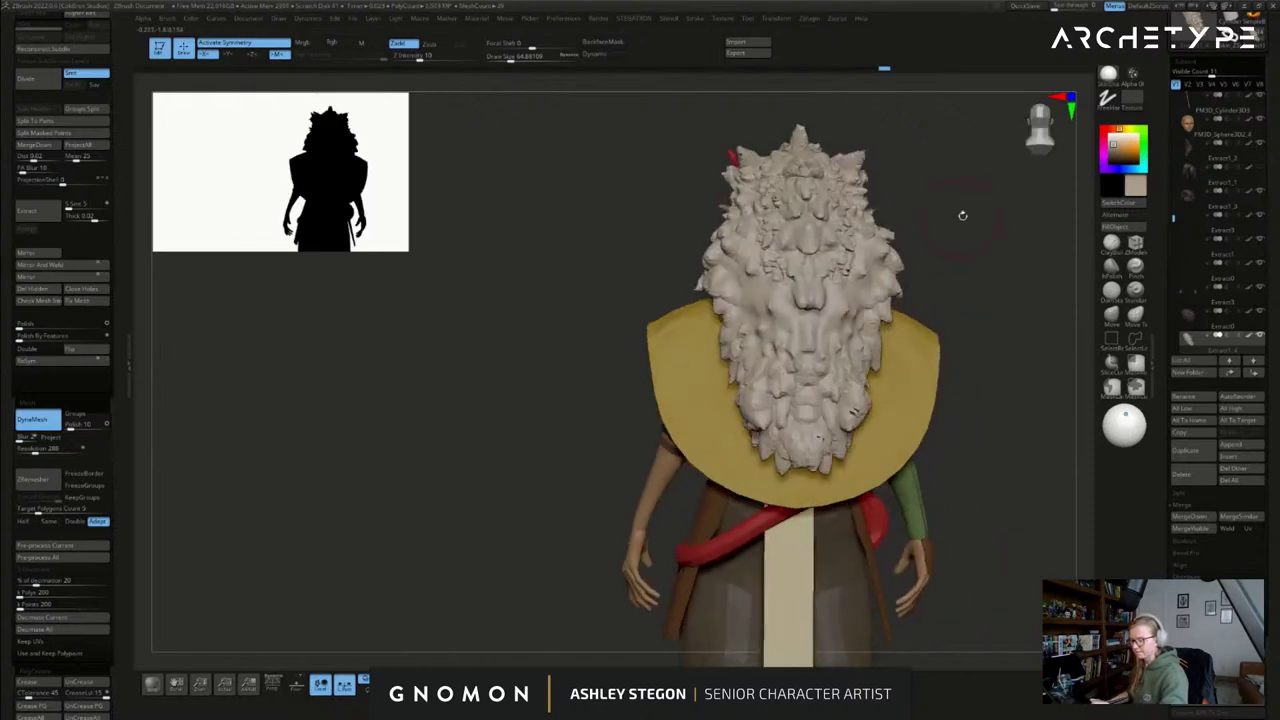
- Remesh the hair with DynaMesh at a higher resolution and close its holes
drag(35, 450, 37, 450)
ctrl+drag(312, 420, 323, 430)
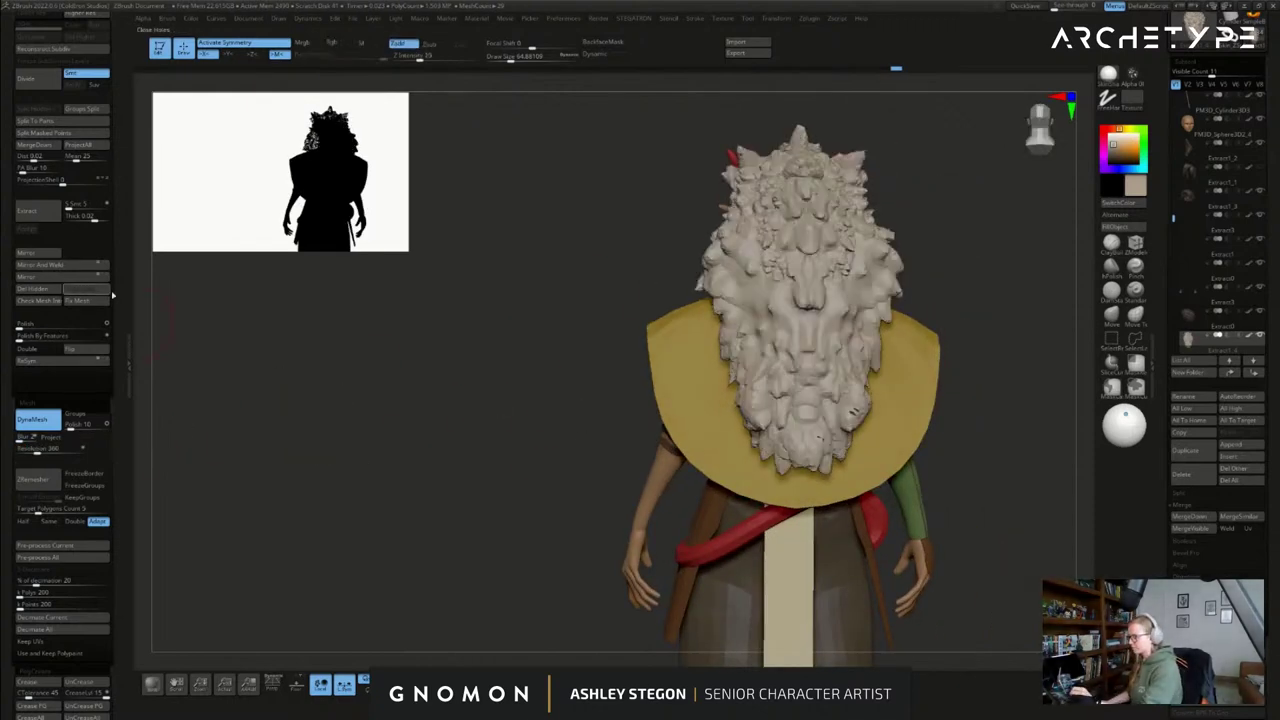
right_drag(737, 330, 897, 348)
- Carve creases between the hair tufts on the back and above the ear with the DamStandard brush
click(1111, 291)
key(s)
click(820, 345)
mouse_move(822, 335)
right_down()
mouse_move(836, 332)
mouse_move(828, 365)
right_up()
key(s)
click(741, 258)
right_drag(745, 258, 818, 264)
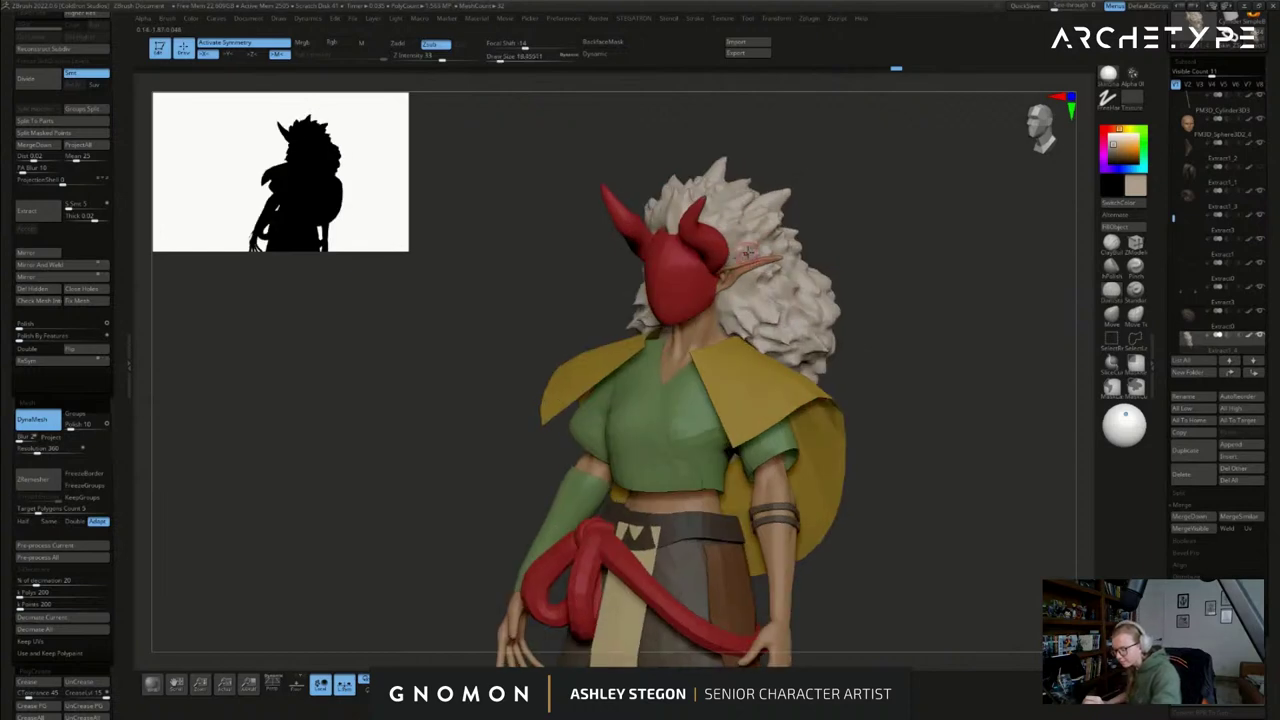
mouse_move(765, 205)
right_down()
mouse_move(744, 221)
mouse_move(772, 216)
mouse_move(746, 228)
mouse_move(774, 226)
right_up()
- Cut further grooves between the tufts on the hair's side and upper back
drag(798, 259, 808, 285)
mouse_move(864, 300)
right_down()
mouse_move(815, 300)
mouse_move(838, 310)
right_up()
key(s)
click(880, 311)
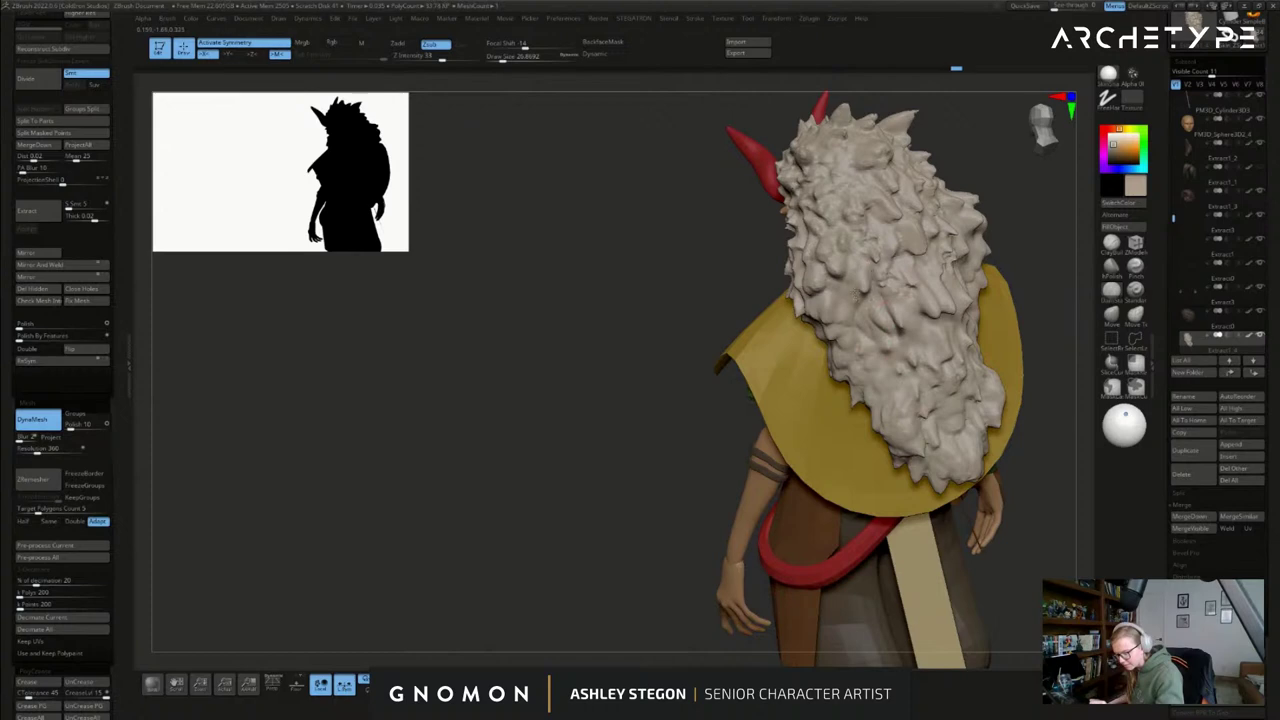
drag(847, 295, 850, 300)
mouse_move(990, 560)
right_down()
mouse_move(993, 590)
mouse_move(993, 393)
mouse_move(790, 444)
right_up()
mouse_move(950, 640)
right_down()
mouse_move(867, 575)
mouse_move(928, 571)
mouse_move(865, 540)
mouse_move(834, 560)
right_up()
ctrl+right_drag(834, 560, 914, 585)
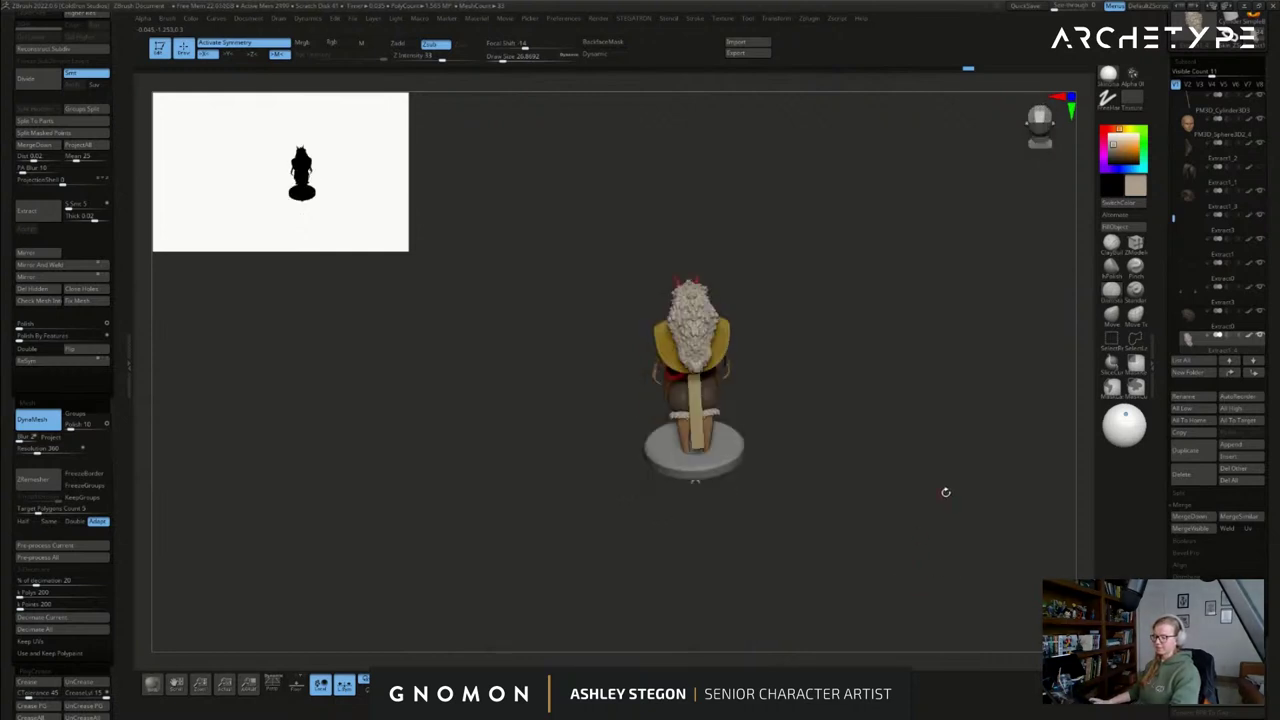
- Reposition the tufts above the forehead and along the crown's back with the Move brush
click(1116, 318)
ctrl+right_drag(697, 319, 697, 353)
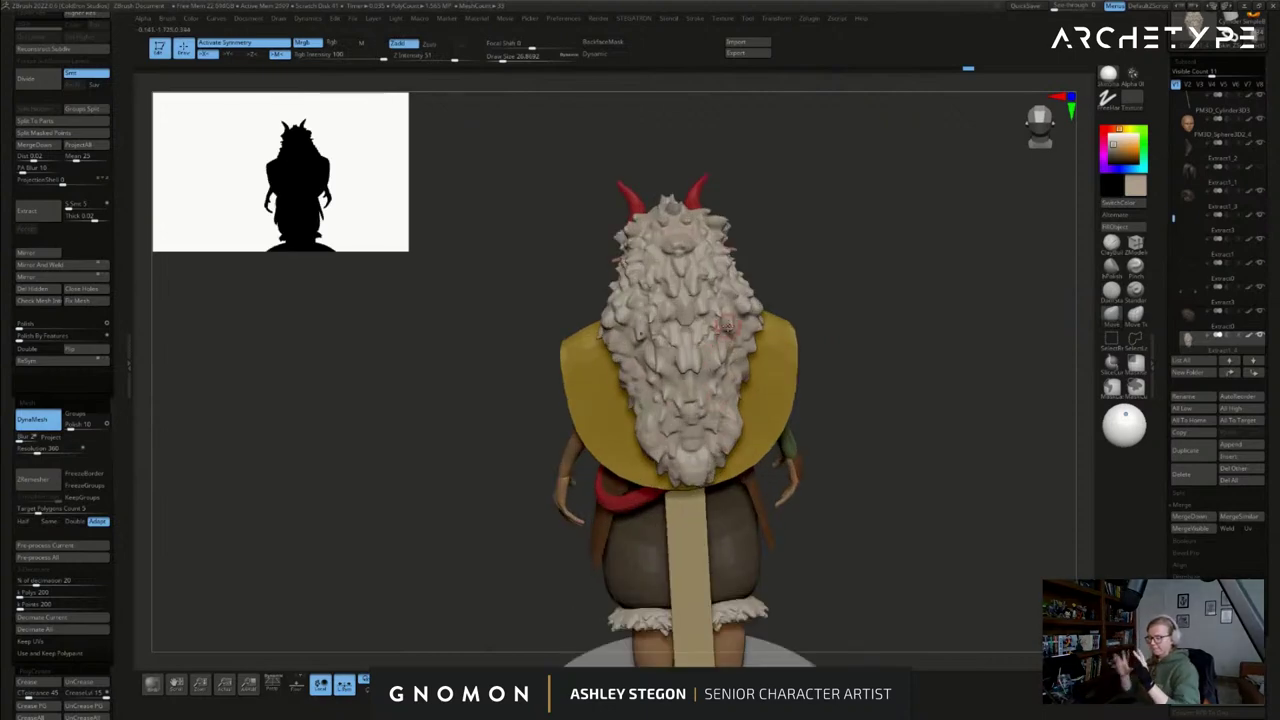
mouse_move(915, 487)
mouse_down()
mouse_move(949, 479)
mouse_move(957, 460)
mouse_up()
click(1111, 316)
alt+right_drag(614, 220, 625, 241)
key(])
key(])
drag(611, 261, 604, 264)
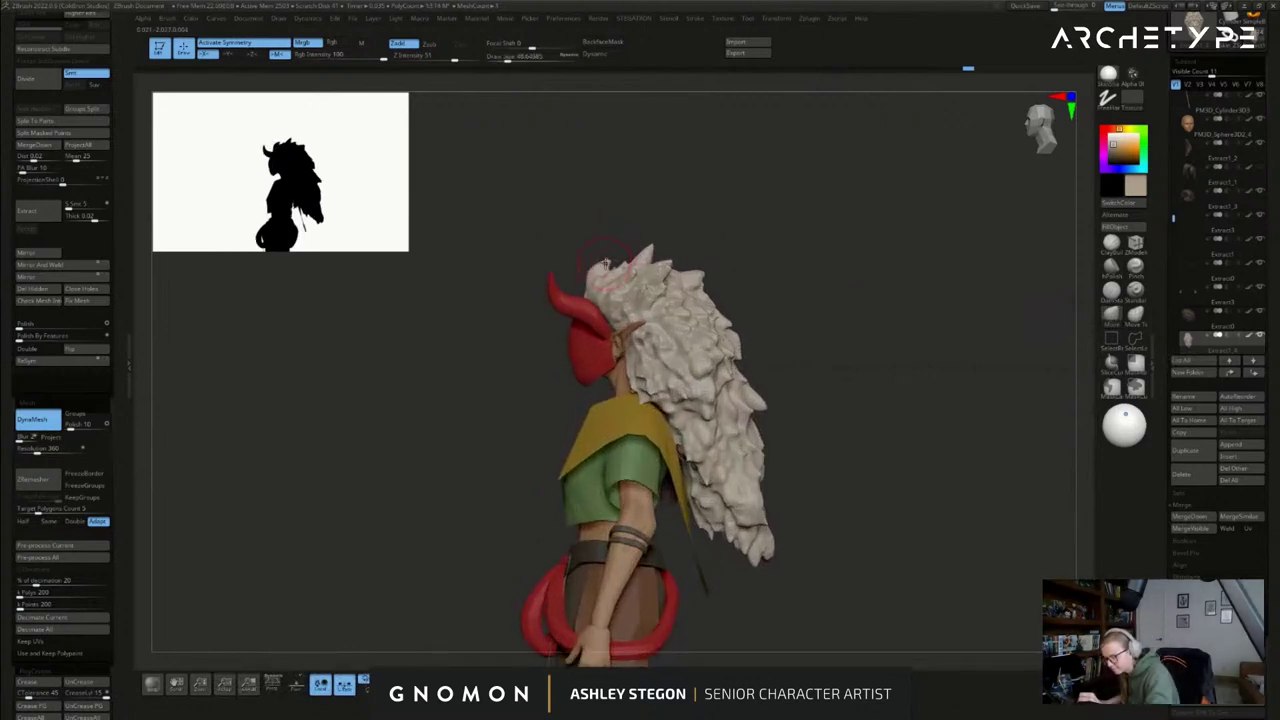
key(])
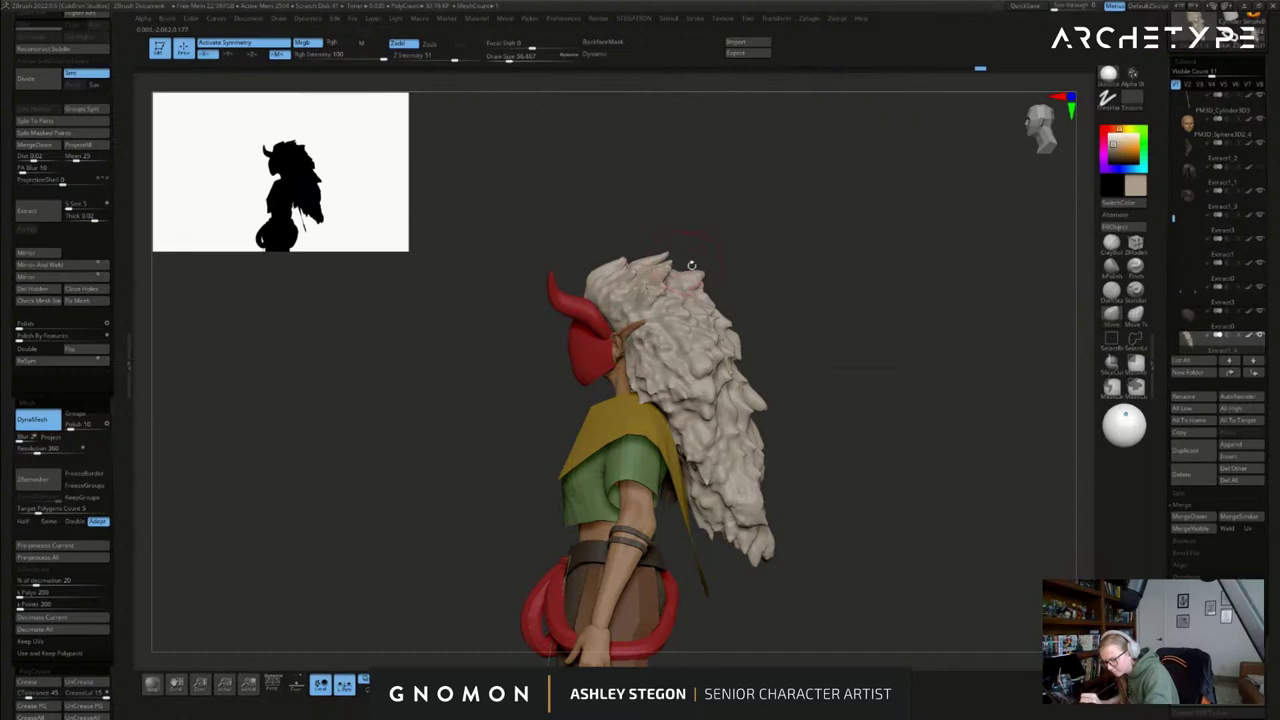
mouse_move(706, 271)
mouse_down()
mouse_move(719, 288)
mouse_move(702, 284)
mouse_up()
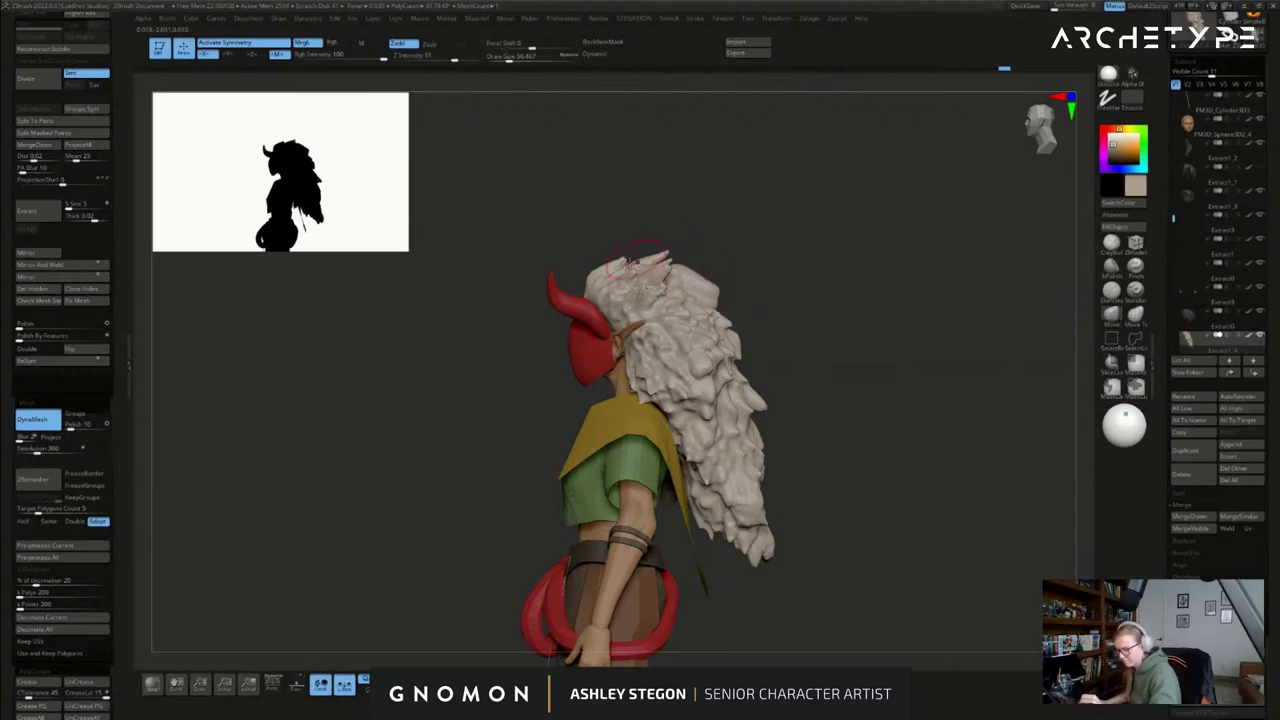
- Refine the hair's overall silhouette from the side and front with a larger Move brush
key(s)
mouse_move(597, 277)
mouse_down()
mouse_move(624, 258)
mouse_move(665, 258)
mouse_up()
drag(717, 294, 710, 293)
mouse_move(757, 399)
mouse_down()
mouse_move(806, 400)
mouse_move(872, 360)
mouse_move(832, 350)
mouse_up()
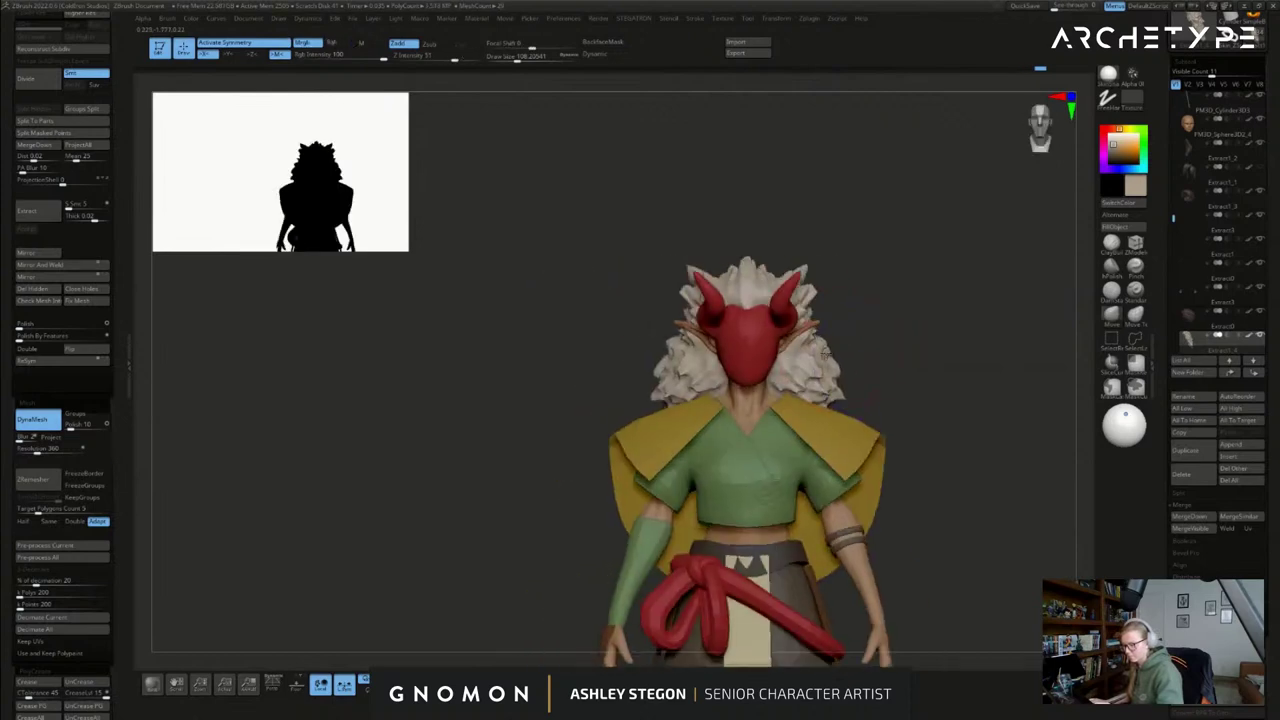
alt+drag(926, 414, 864, 320)
drag(786, 292, 770, 300)
drag(850, 325, 640, 345)
drag(758, 308, 746, 310)
mouse_move(850, 318)
mouse_down()
mouse_move(725, 307)
mouse_move(745, 309)
mouse_up()
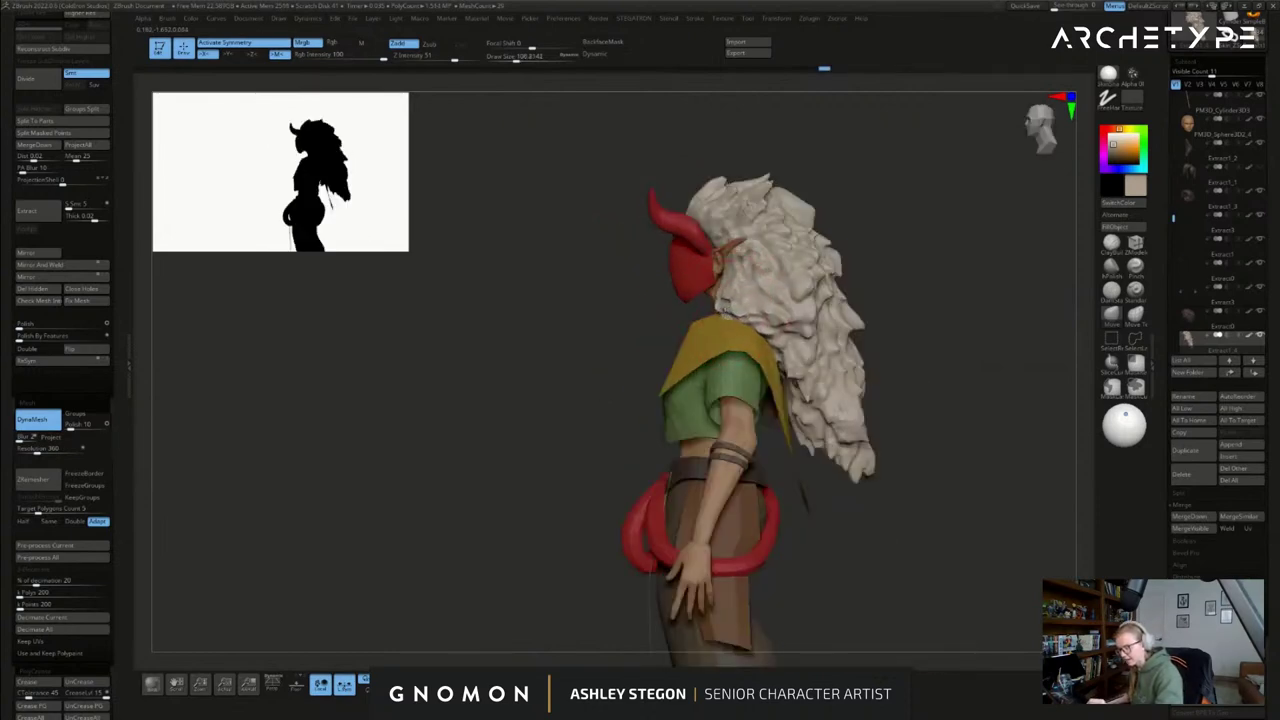
drag(648, 310, 749, 331)
key(s)
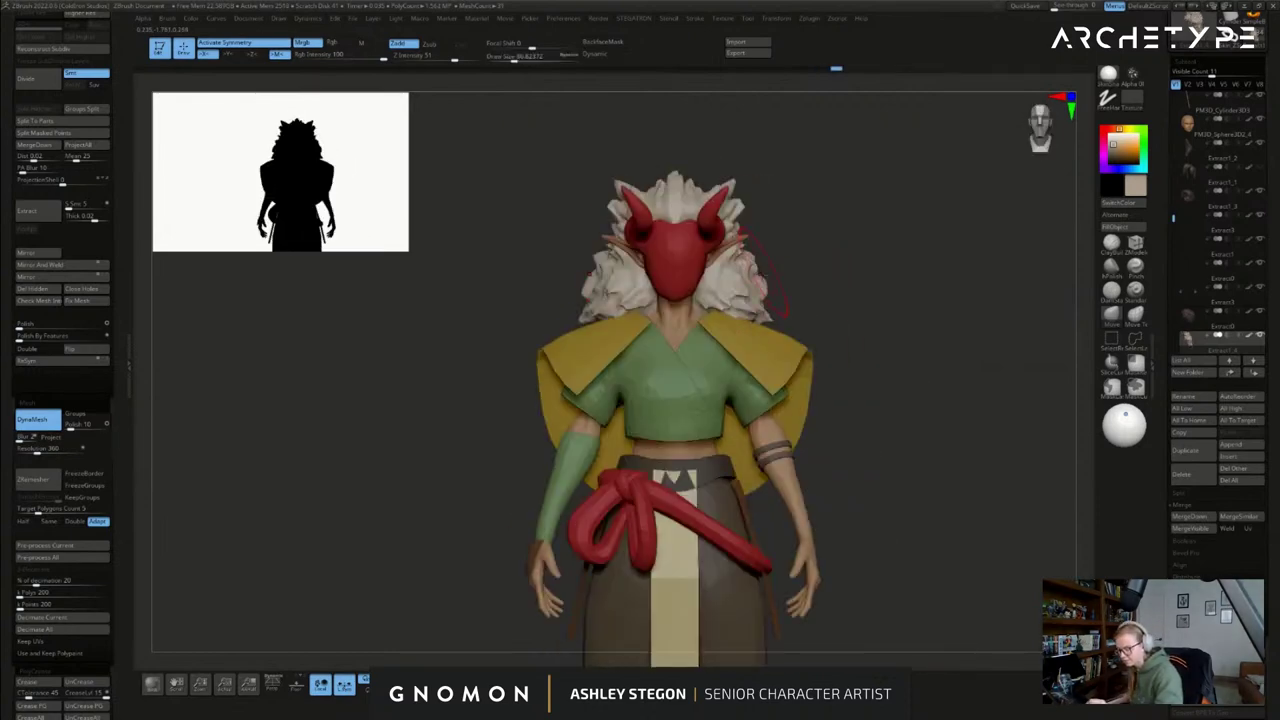
- Adjust the hair's overall mass with a greatly enlarged Move brush
right_drag(748, 308, 856, 310)
key(bracketright)
key(bracketright)
key(bracketright)
key(bracketright)
key(bracketright)
key(bracketright)
key(bracketright)
key(bracketright)
mouse_move(692, 371)
right_down()
mouse_move(745, 372)
mouse_move(690, 376)
right_up()
key(bracketright)
key(bracketright)
drag(594, 468, 604, 462)
ctrl+right_drag(810, 405, 862, 398)
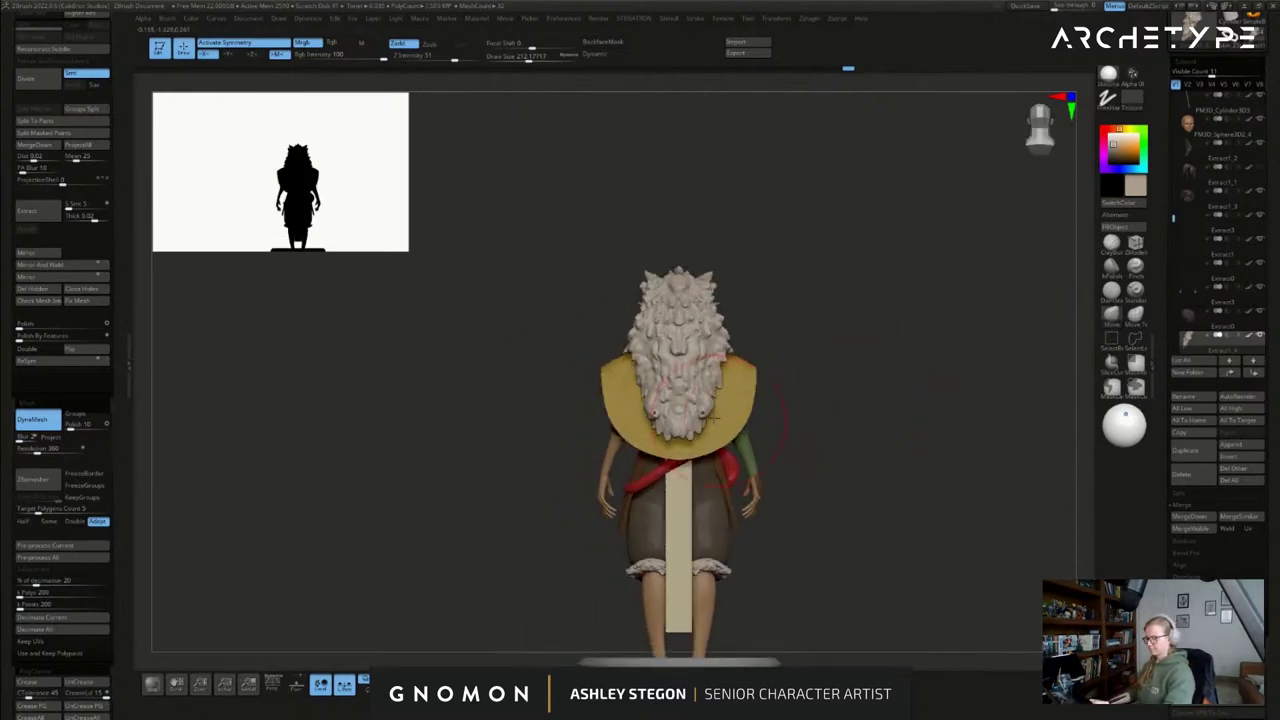
- Try stretching the hair's tail down past the cape to thigh length
key(s)
drag(706, 421, 708, 422)
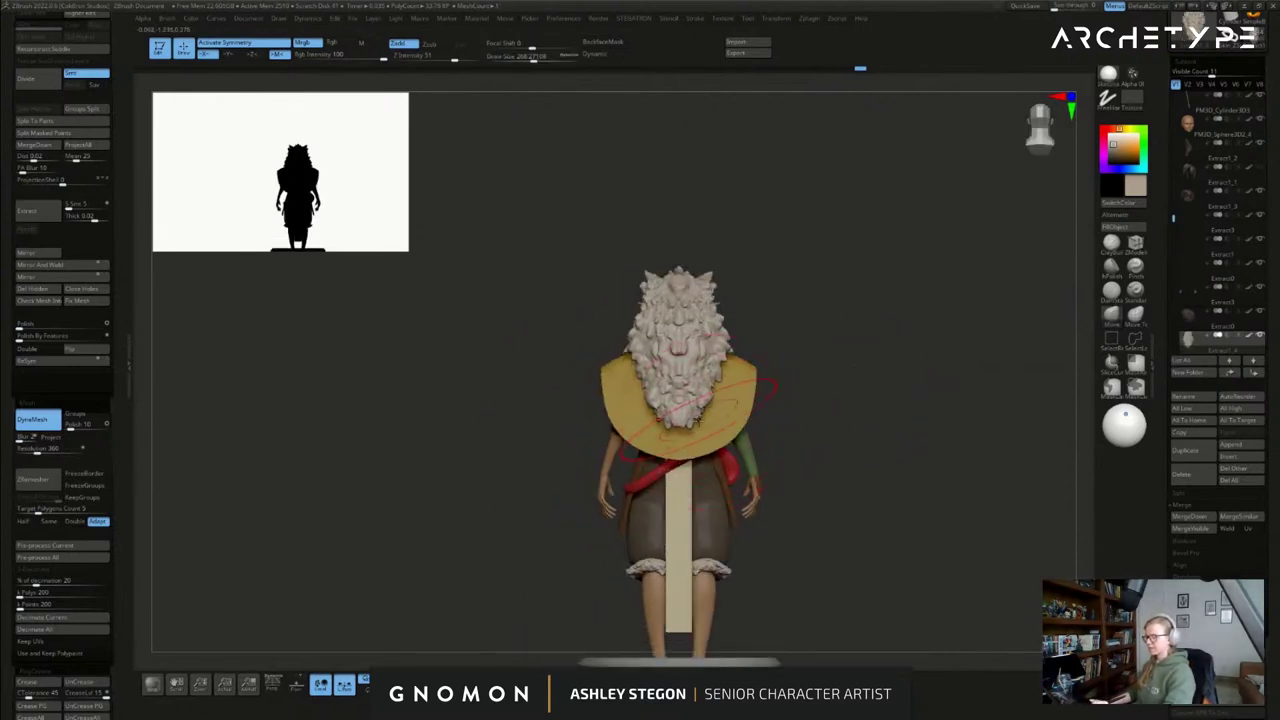
right_drag(800, 378, 884, 388)
drag(712, 422, 722, 506)
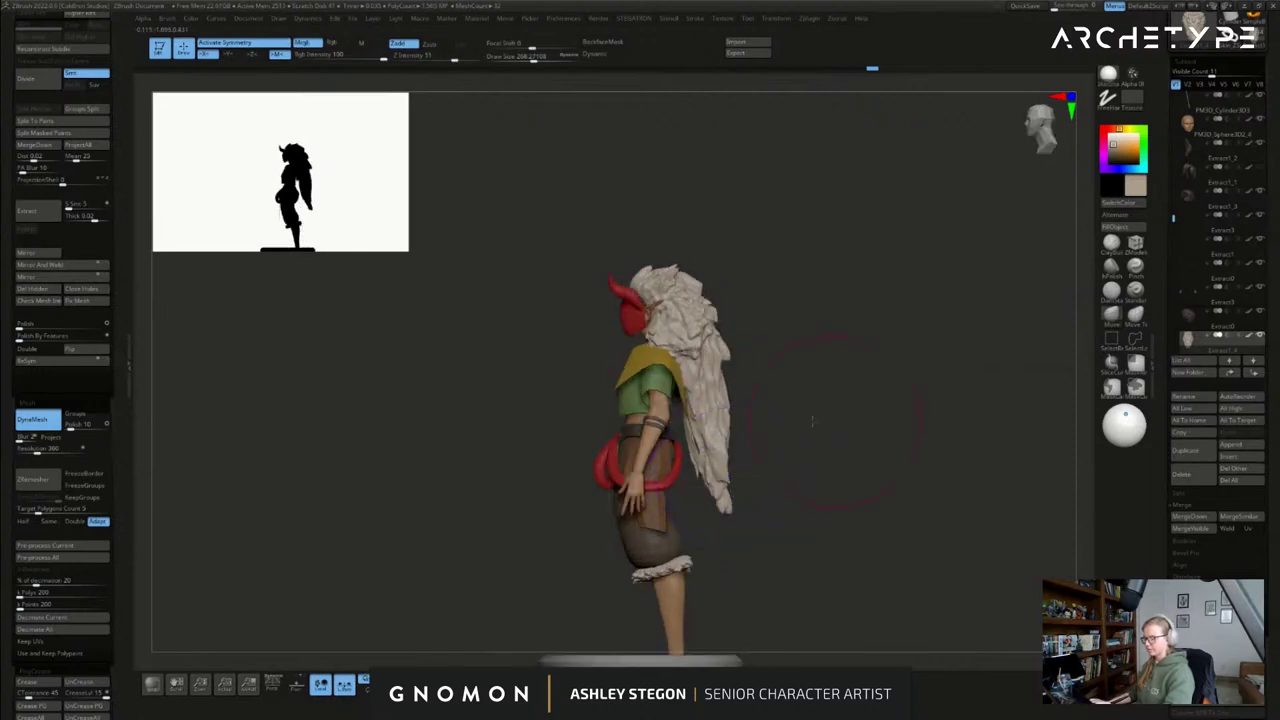
shift+right_drag(831, 420, 815, 420)
drag(769, 422, 779, 416)
drag(734, 494, 738, 522)
right_drag(762, 508, 842, 504)
drag(777, 524, 806, 520)
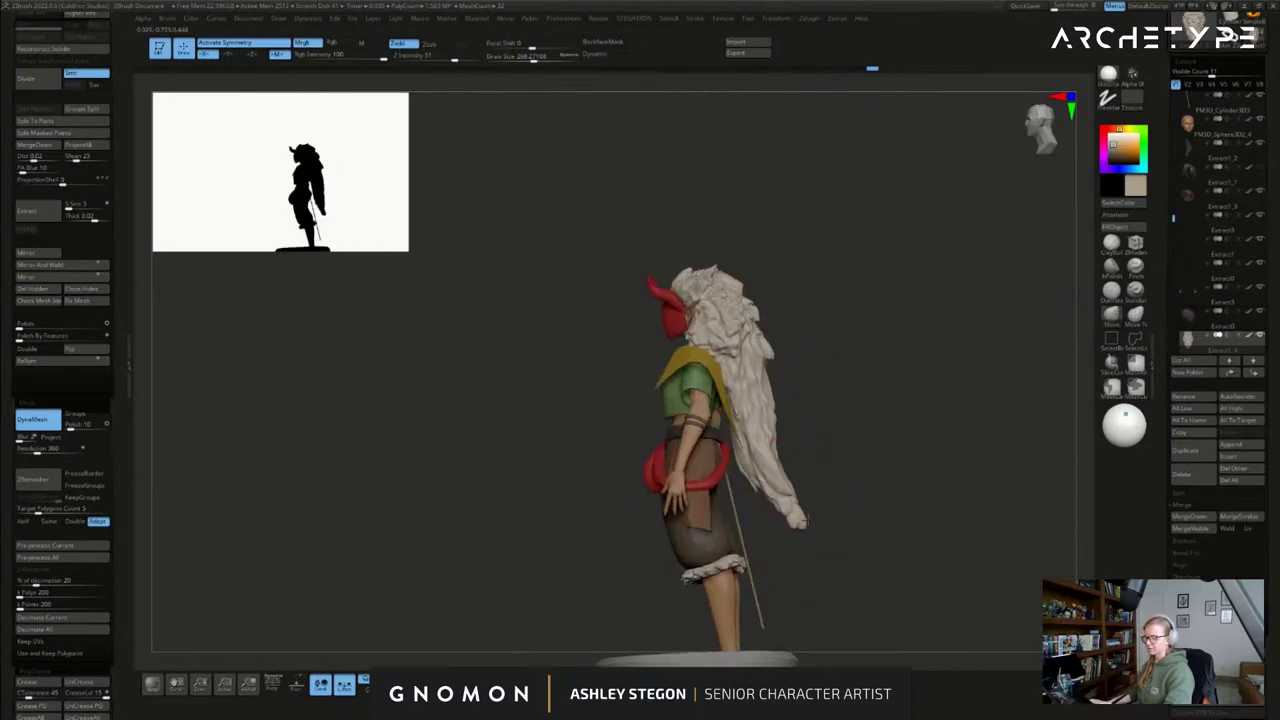
- Try extending the long tail down to the knees and evening out its width and surface
right_drag(757, 535, 753, 538)
right_drag(914, 484, 937, 510)
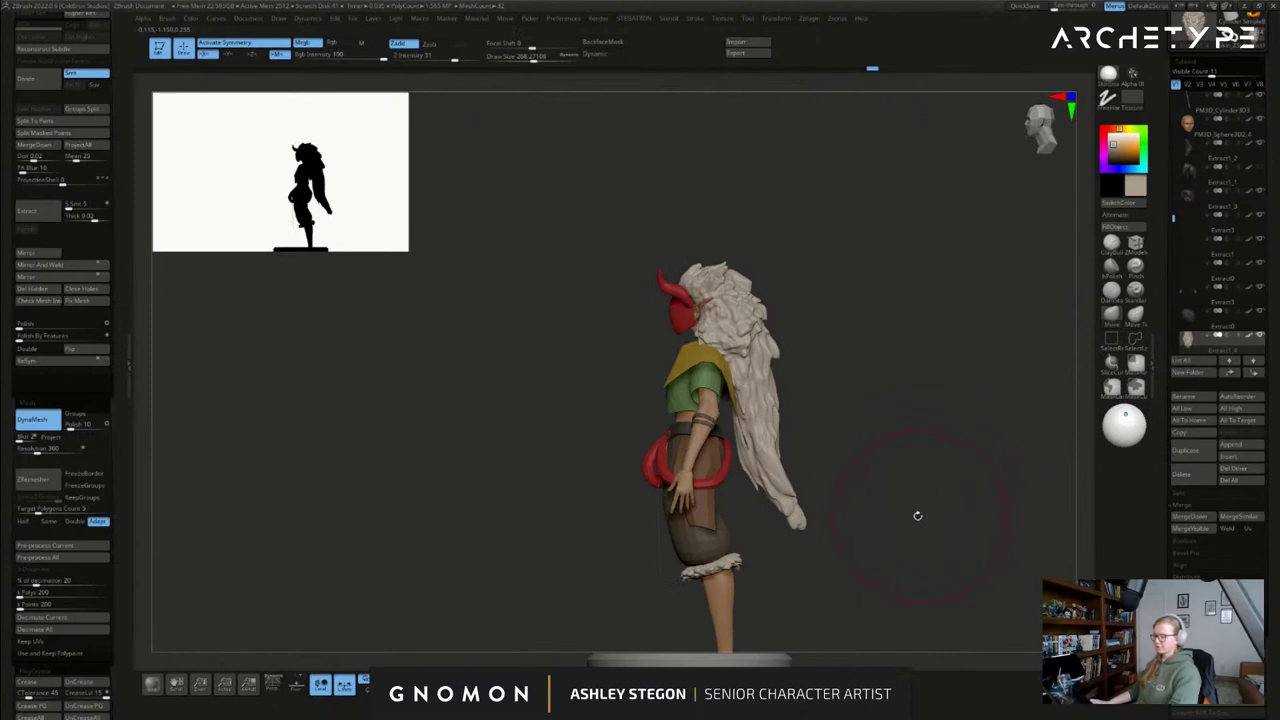
mouse_move(887, 519)
right_down()
mouse_move(840, 537)
mouse_move(862, 506)
right_up()
key(s)
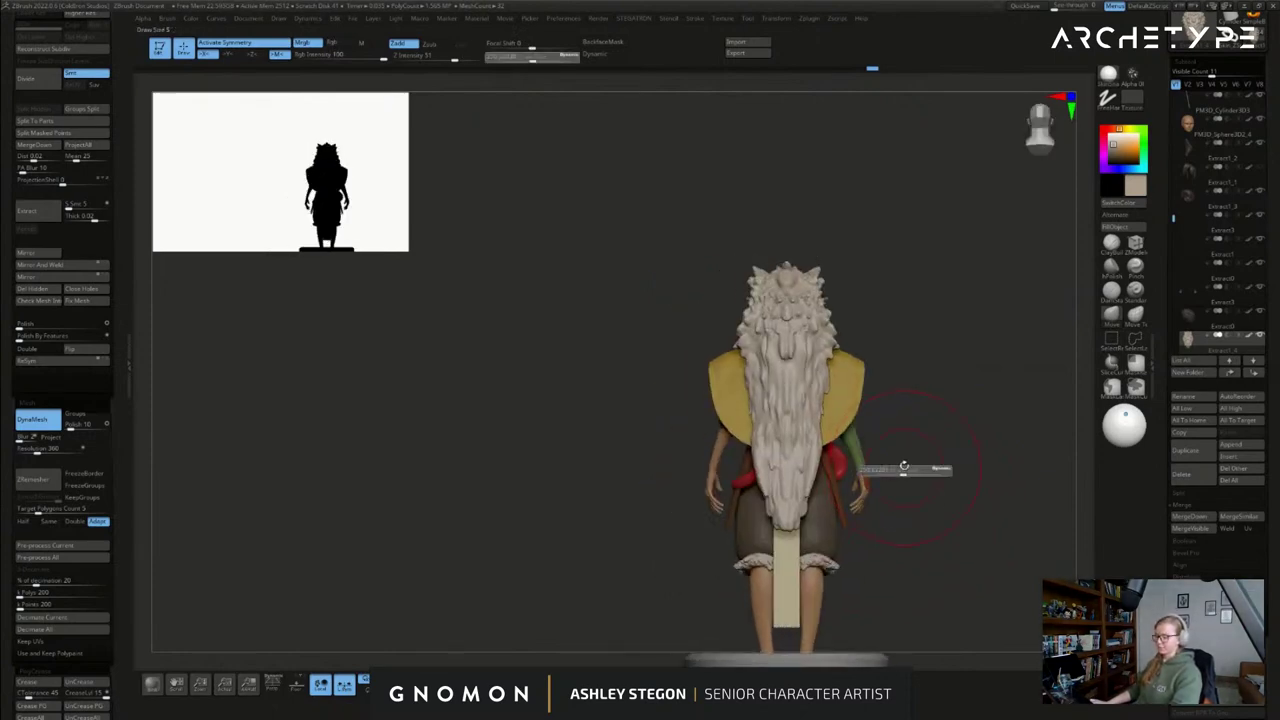
mouse_move(930, 471)
right_down()
mouse_move(906, 486)
mouse_move(955, 538)
right_up()
key(s)
drag(817, 534, 821, 534)
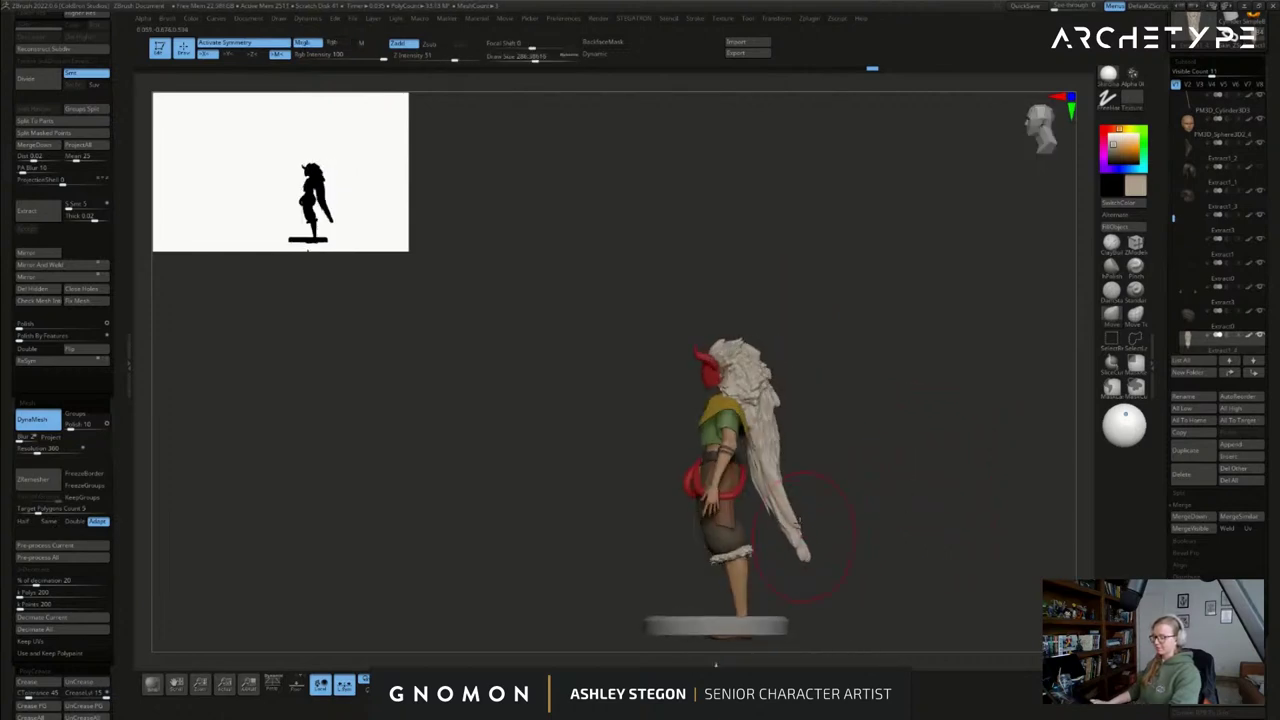
right_drag(784, 537, 740, 538)
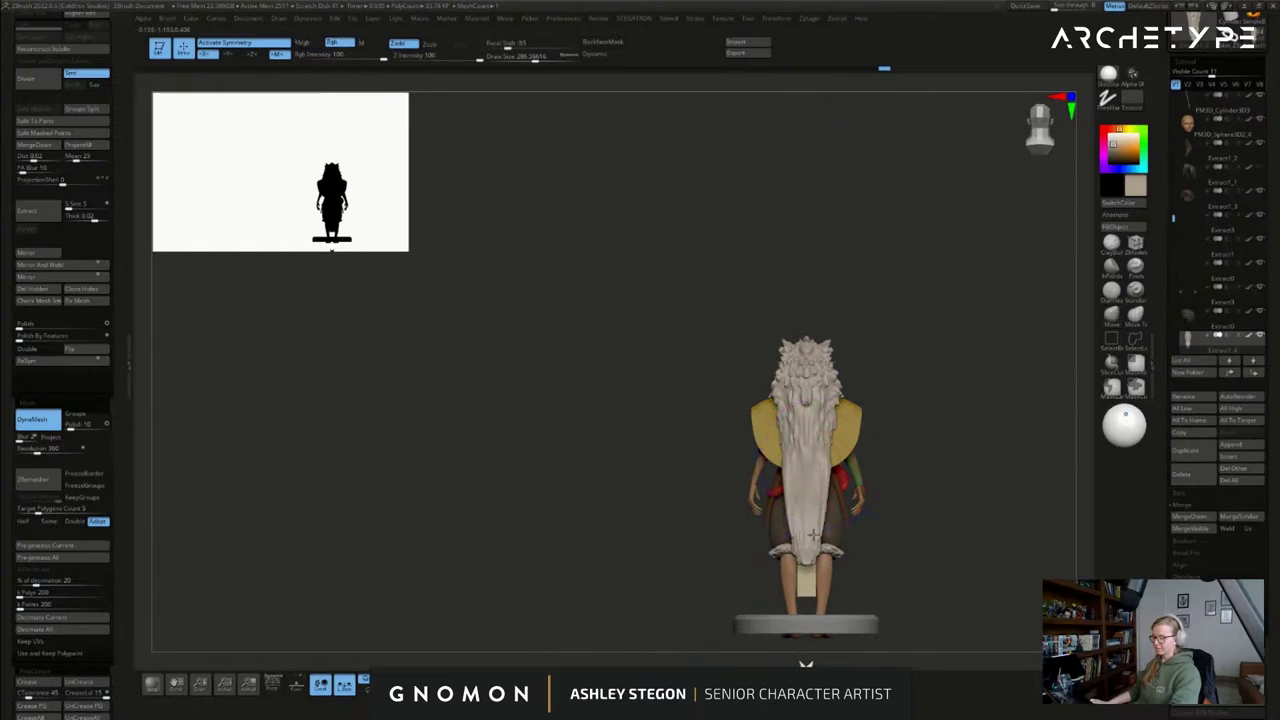
drag(827, 468, 837, 460)
mouse_move(852, 440)
right_down()
mouse_move(931, 427)
mouse_move(864, 446)
right_up()
mouse_move(863, 446)
mouse_down()
mouse_move(837, 438)
mouse_move(923, 446)
mouse_move(889, 473)
mouse_move(894, 494)
mouse_move(856, 489)
mouse_up()
- Undo the recent edits to the lengthened tail
key(s)
key(ctrl+z)
key(ctrl+z)
key(ctrl+z)
key(ctrl+z)
key(ctrl+z)
key(ctrl+z)
- Shape the hair's tail to about waist length with its tip curving outward
mouse_move(777, 465)
mouse_down()
mouse_move(828, 448)
mouse_move(785, 421)
mouse_move(779, 438)
mouse_move(773, 410)
mouse_up()
key(s)
key(s)
key(s)
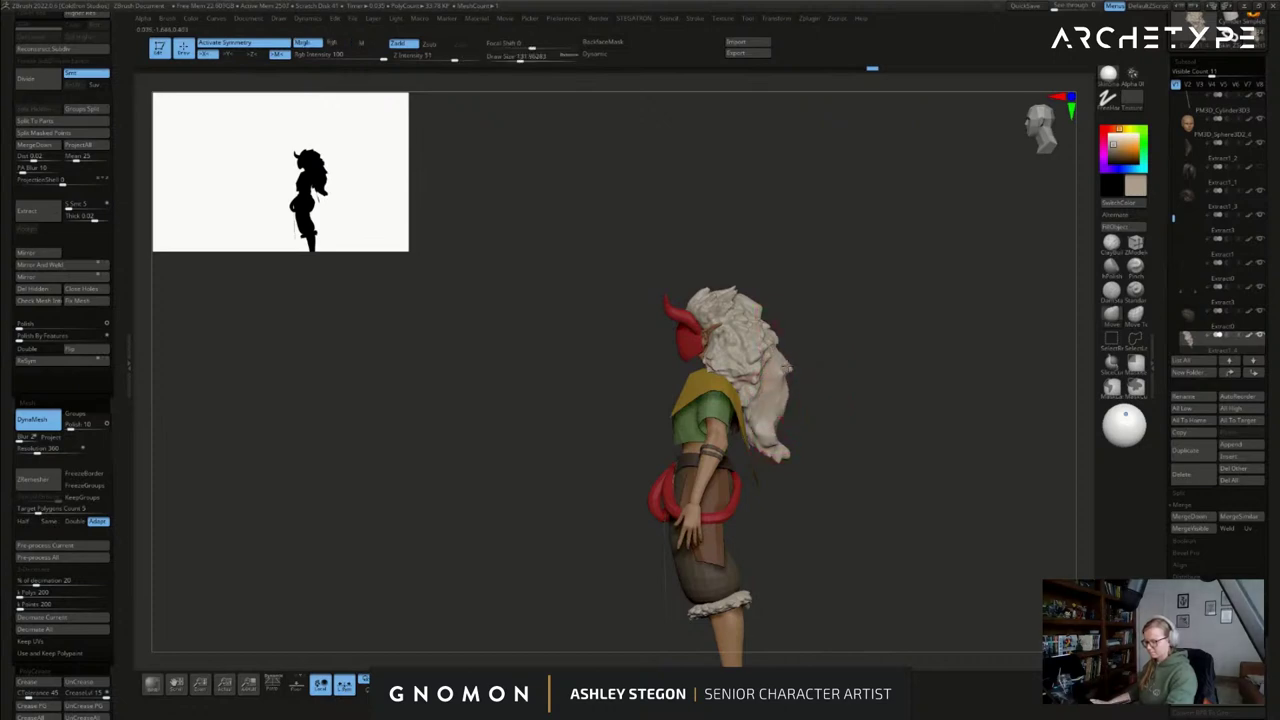
key(s)
drag(793, 460, 790, 458)
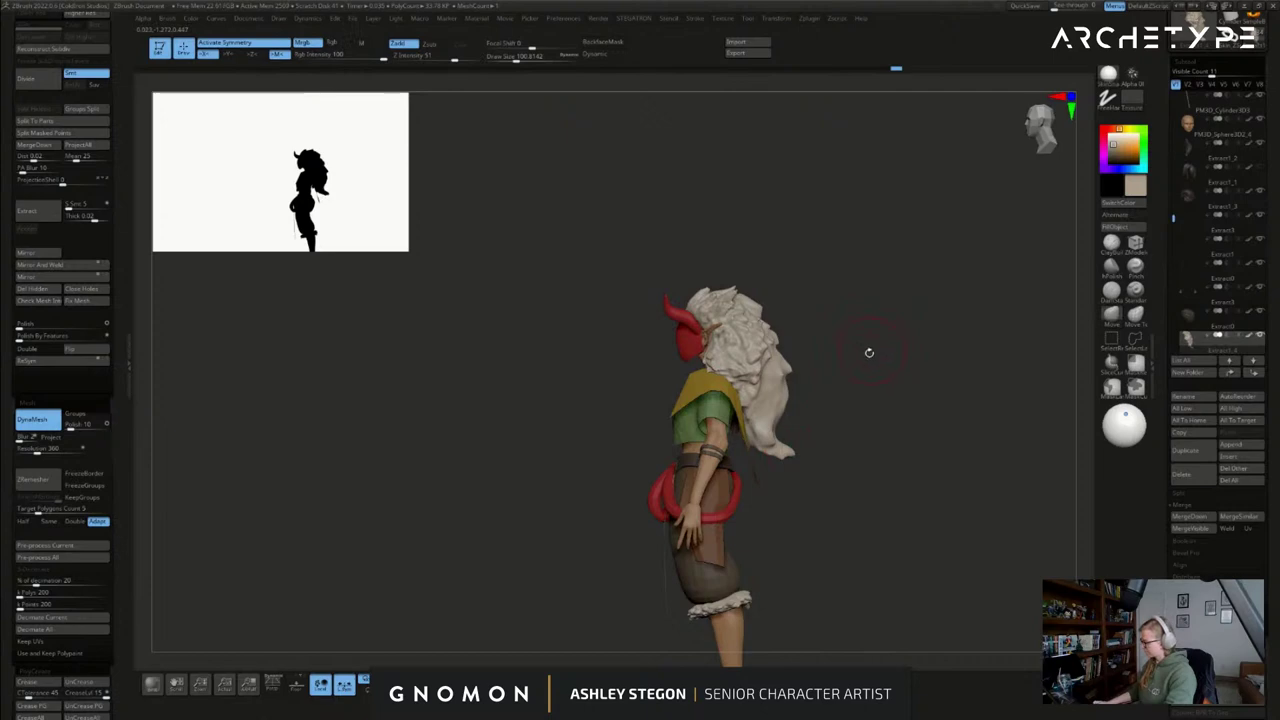
- Switch to the SnakeHook brush and pull small spikes over the hair's lower side and smooth tail
key(b)
key(s)
key(h)
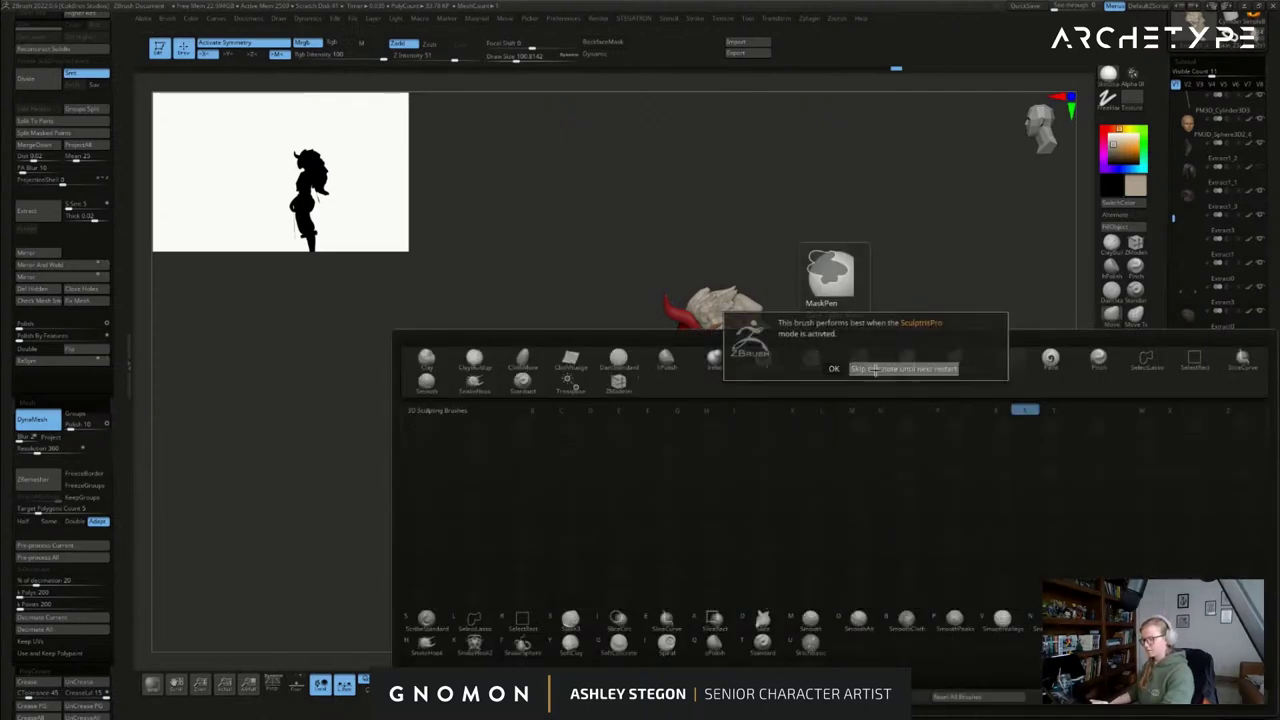
click(875, 370)
mouse_move(820, 300)
ctrl+right_down()
mouse_move(840, 340)
mouse_move(790, 343)
ctrl+right_up()
key(s)
drag(775, 343, 765, 343)
right_drag(765, 343, 759, 321)
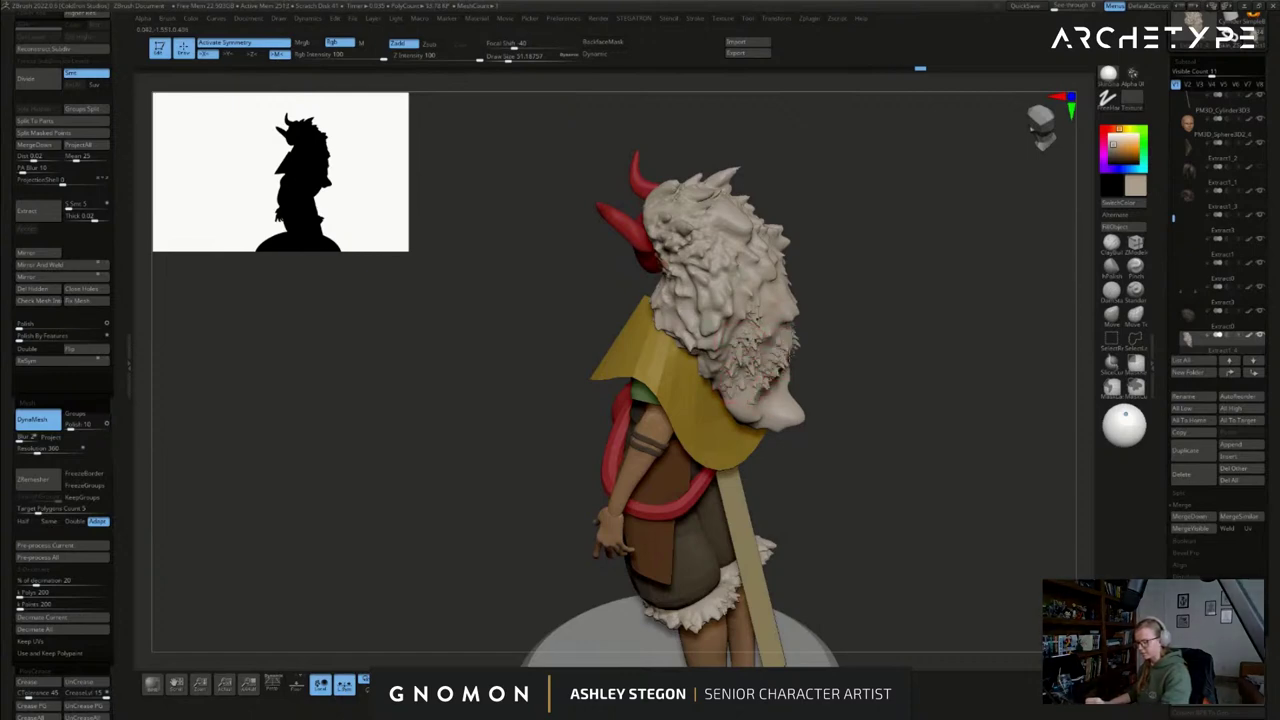
right_drag(762, 411, 743, 404)
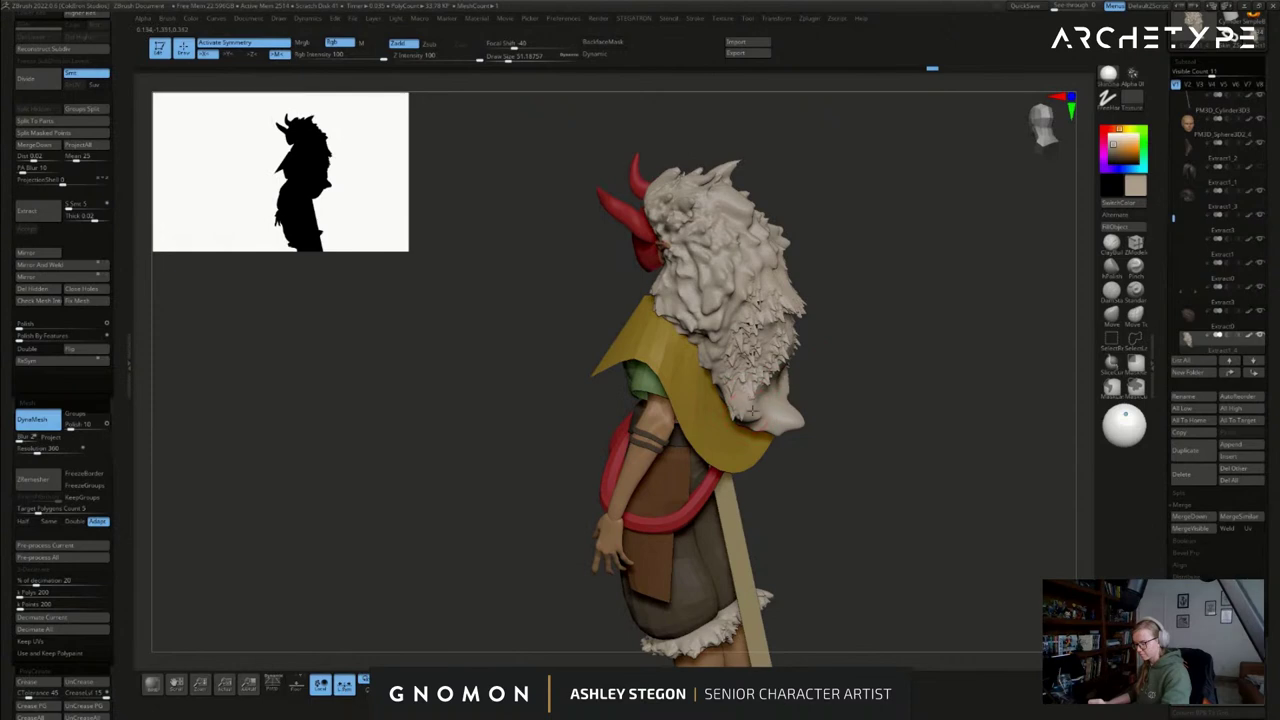
right_drag(805, 447, 789, 430)
mouse_move(811, 362)
right_down()
mouse_move(837, 350)
mouse_move(826, 366)
mouse_move(757, 374)
mouse_move(762, 398)
mouse_move(795, 296)
right_up()
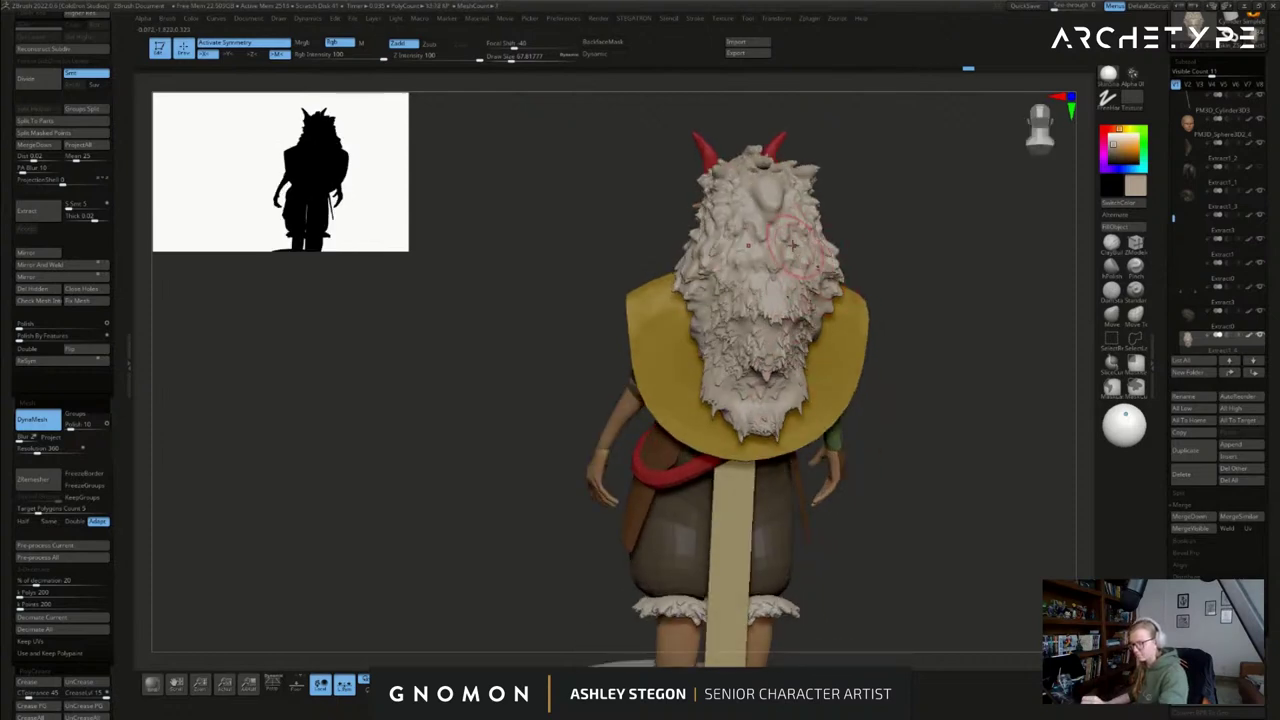
- Pull pointed tufts over the hair's upper back and the smooth areas of the crown
right_drag(786, 243, 797, 300)
drag(744, 250, 708, 243)
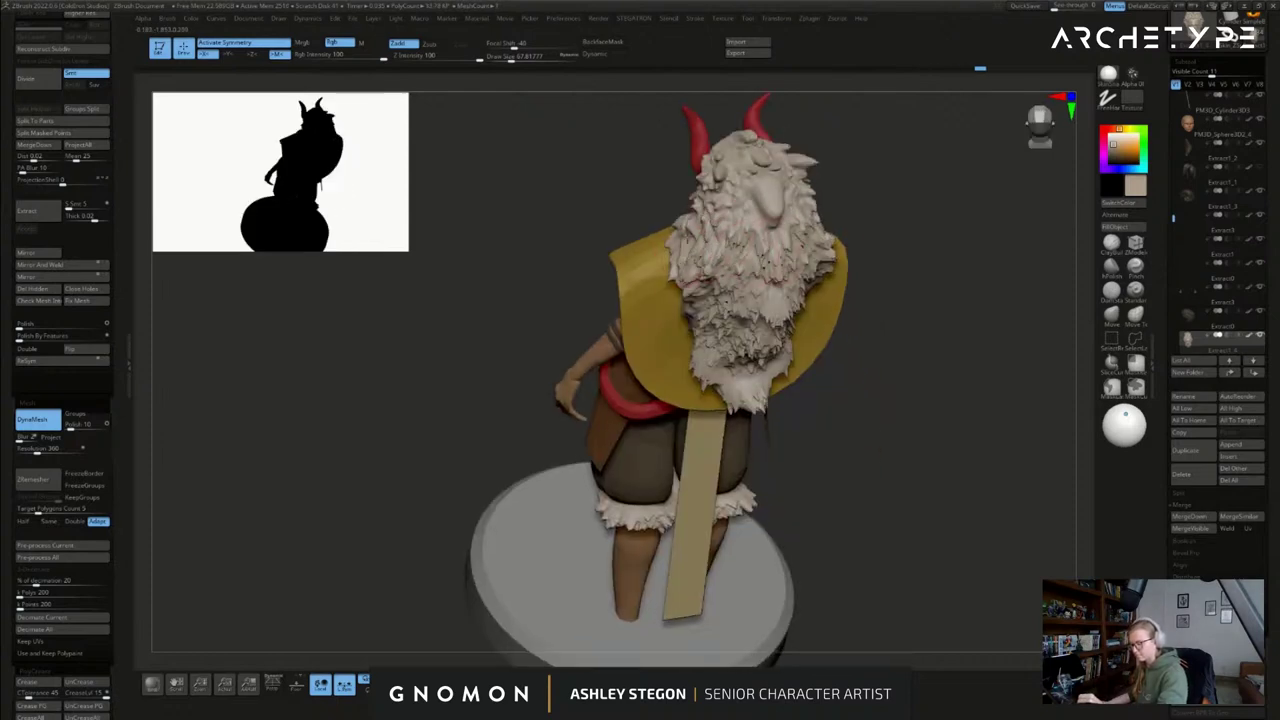
right_drag(708, 222, 722, 282)
drag(737, 226, 778, 172)
right_drag(768, 152, 762, 182)
drag(702, 193, 697, 212)
right_drag(697, 212, 722, 165)
mouse_move(735, 220)
right_down()
mouse_move(757, 271)
mouse_move(770, 400)
mouse_move(796, 396)
mouse_move(804, 423)
right_up()
mouse_move(839, 380)
alt+right_down()
mouse_move(789, 404)
mouse_move(808, 423)
mouse_move(740, 428)
alt+right_up()
- Pull spikes from the hair beside the face and from the hairline above the mask
drag(740, 428, 768, 406)
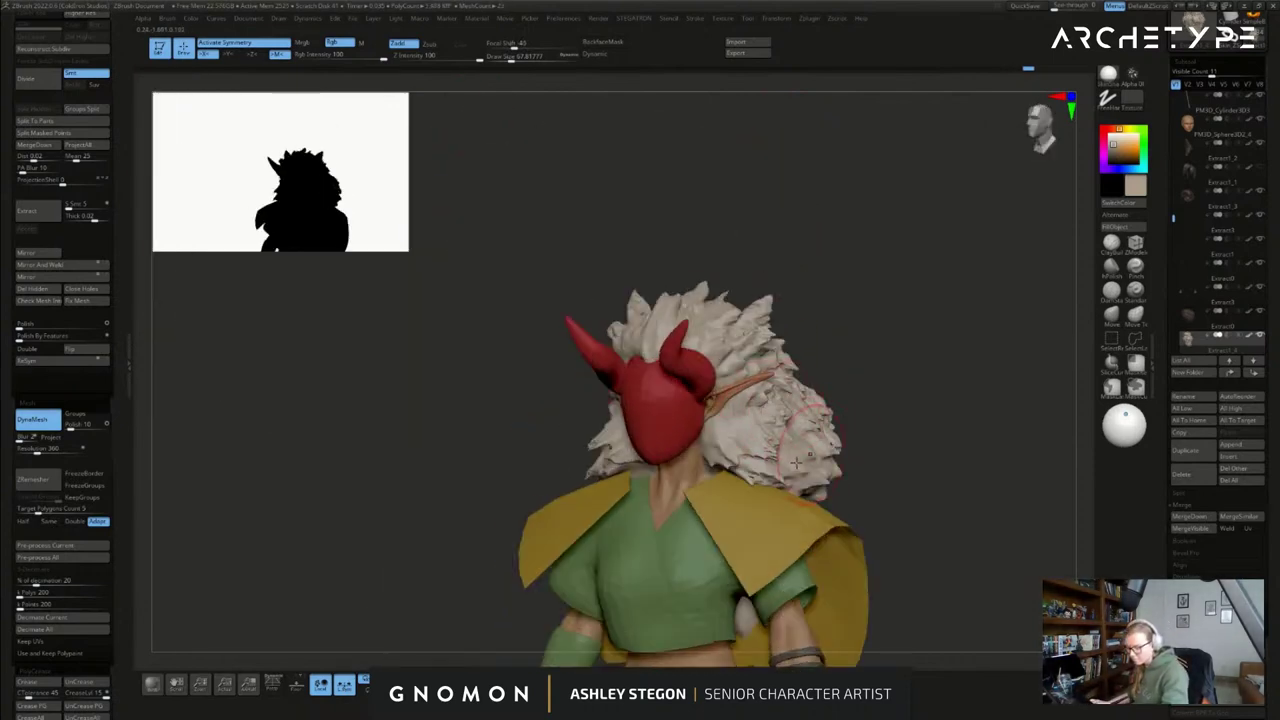
drag(808, 457, 828, 460)
right_drag(795, 442, 876, 436)
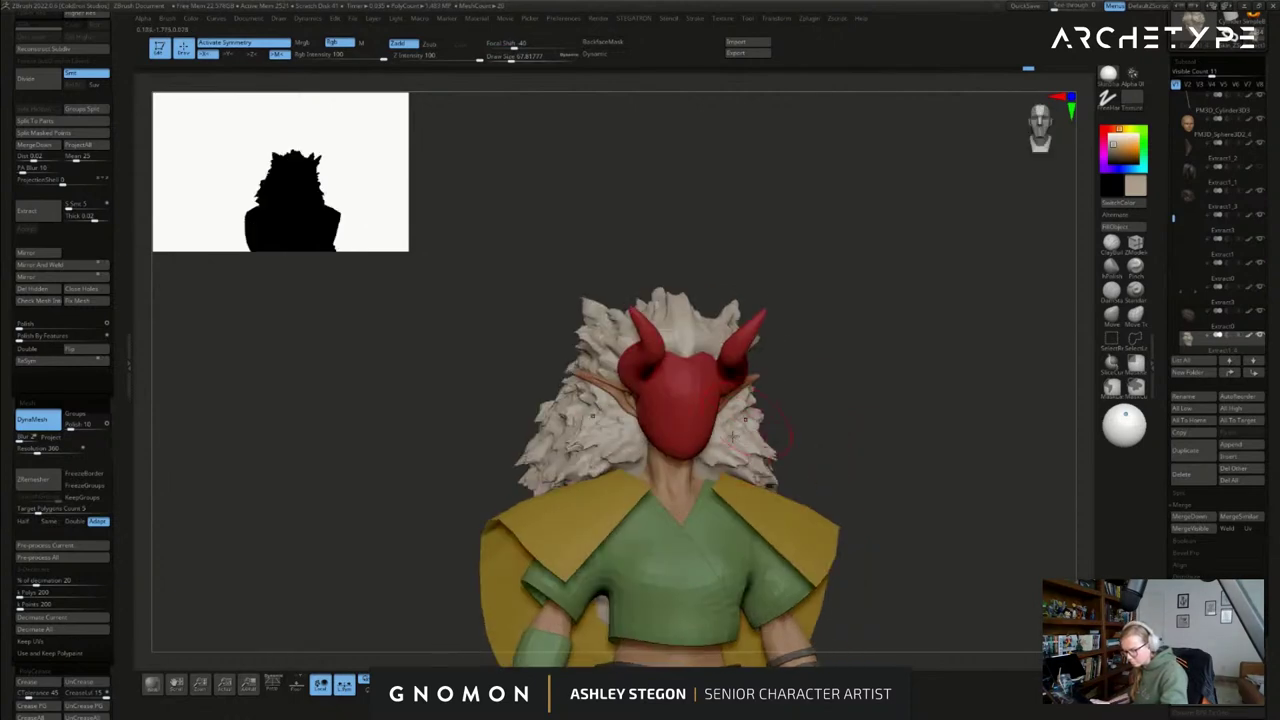
right_drag(787, 436, 708, 446)
drag(790, 400, 808, 424)
right_drag(760, 420, 778, 492)
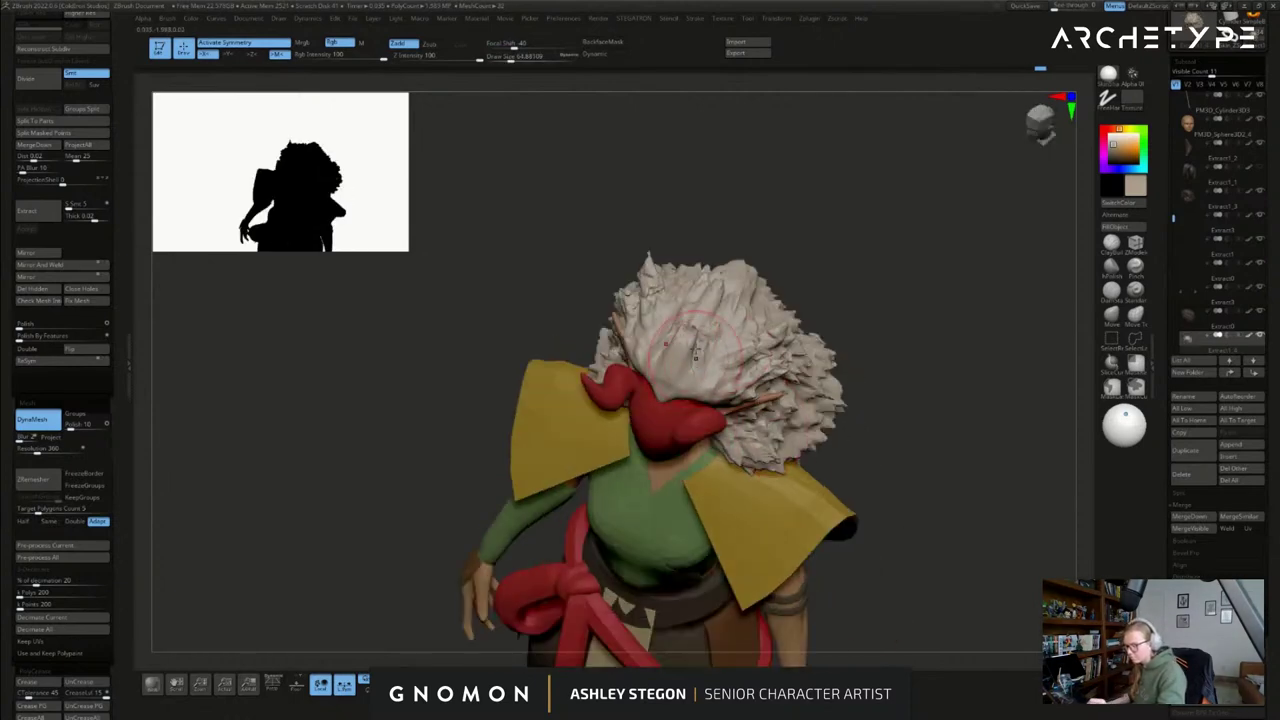
drag(738, 308, 744, 290)
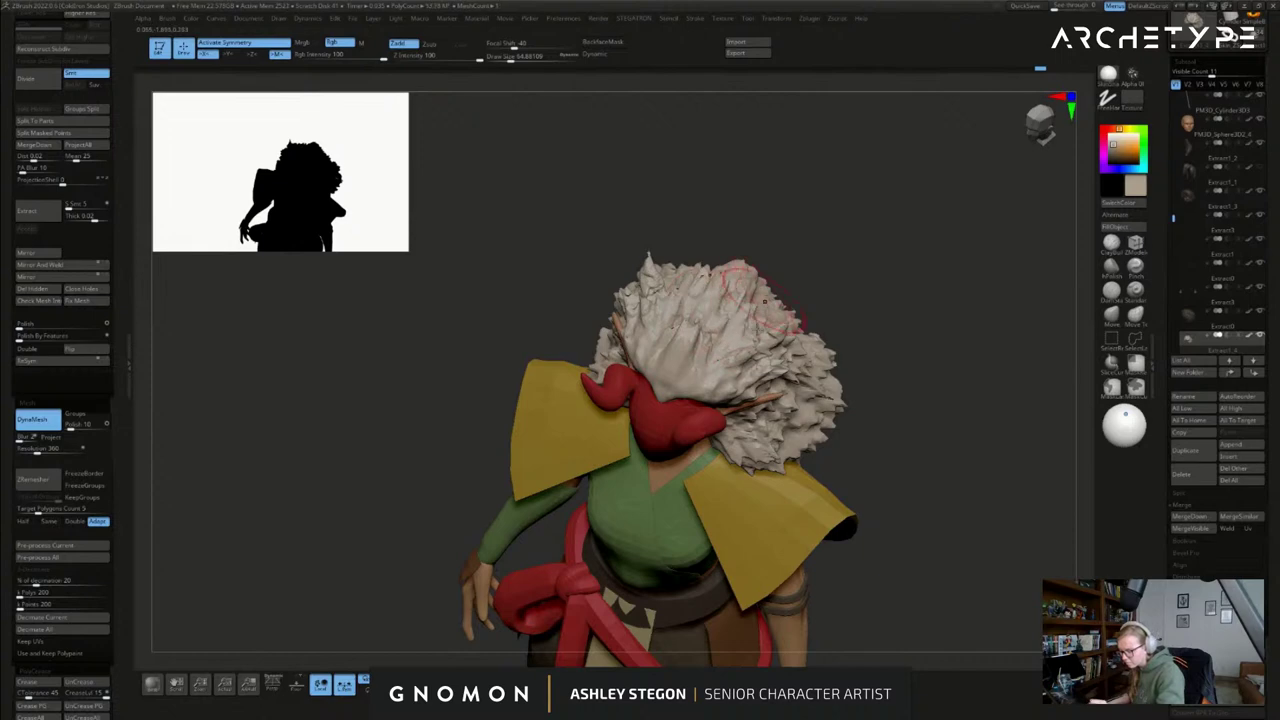
- Examine the spiky hair from above, the front and the side against the whole figure
right_drag(748, 294, 772, 362)
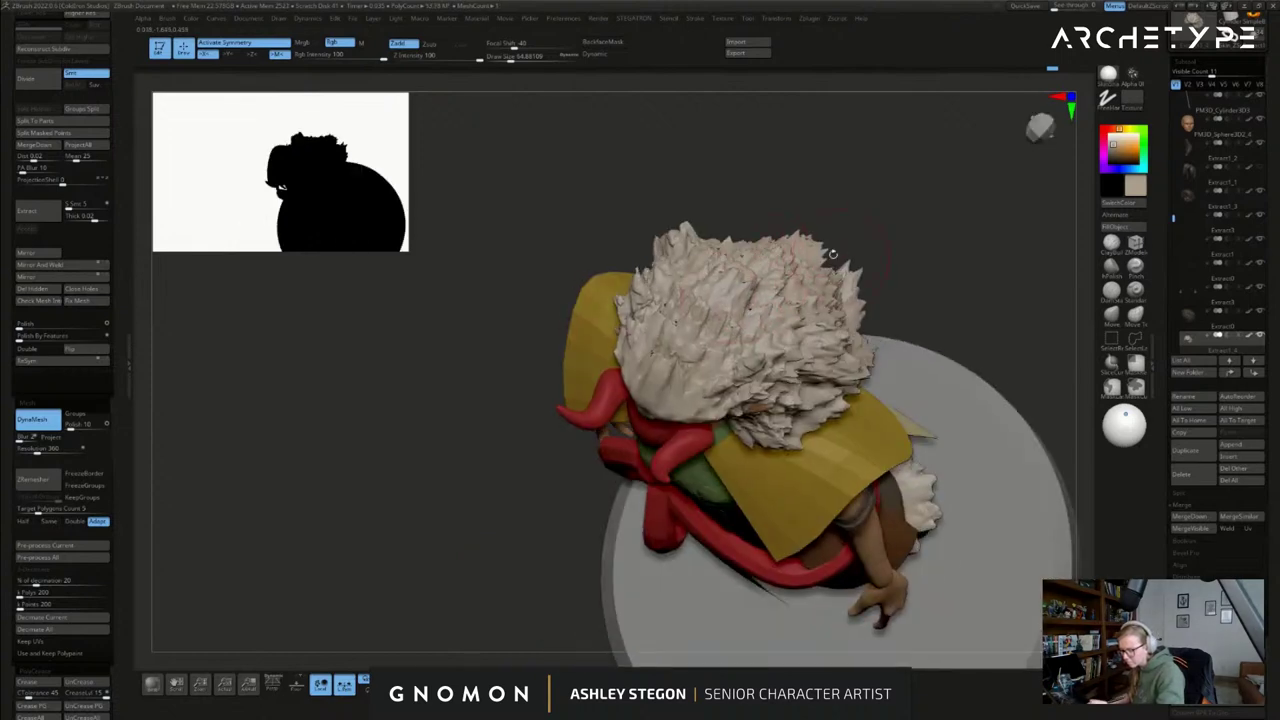
right_drag(833, 254, 812, 204)
drag(794, 276, 796, 252)
right_drag(802, 256, 927, 230)
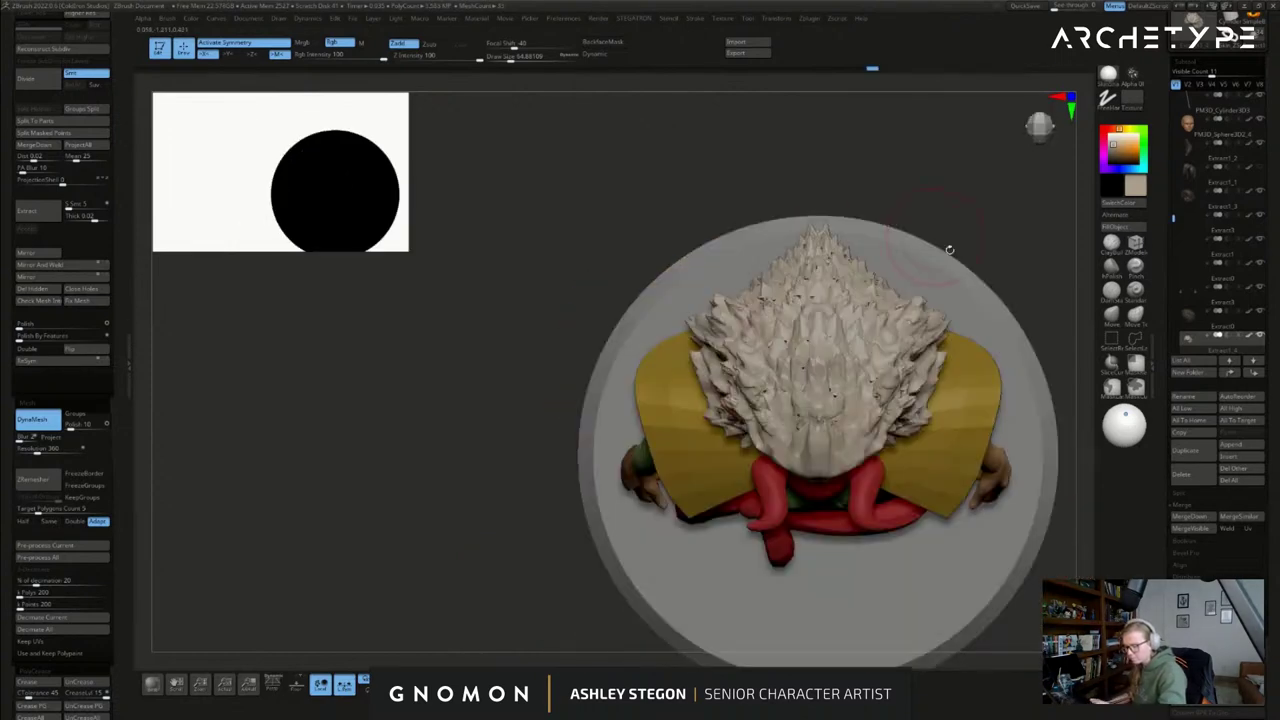
mouse_move(925, 382)
ctrl+right_down()
mouse_move(873, 450)
mouse_move(948, 349)
ctrl+right_up()
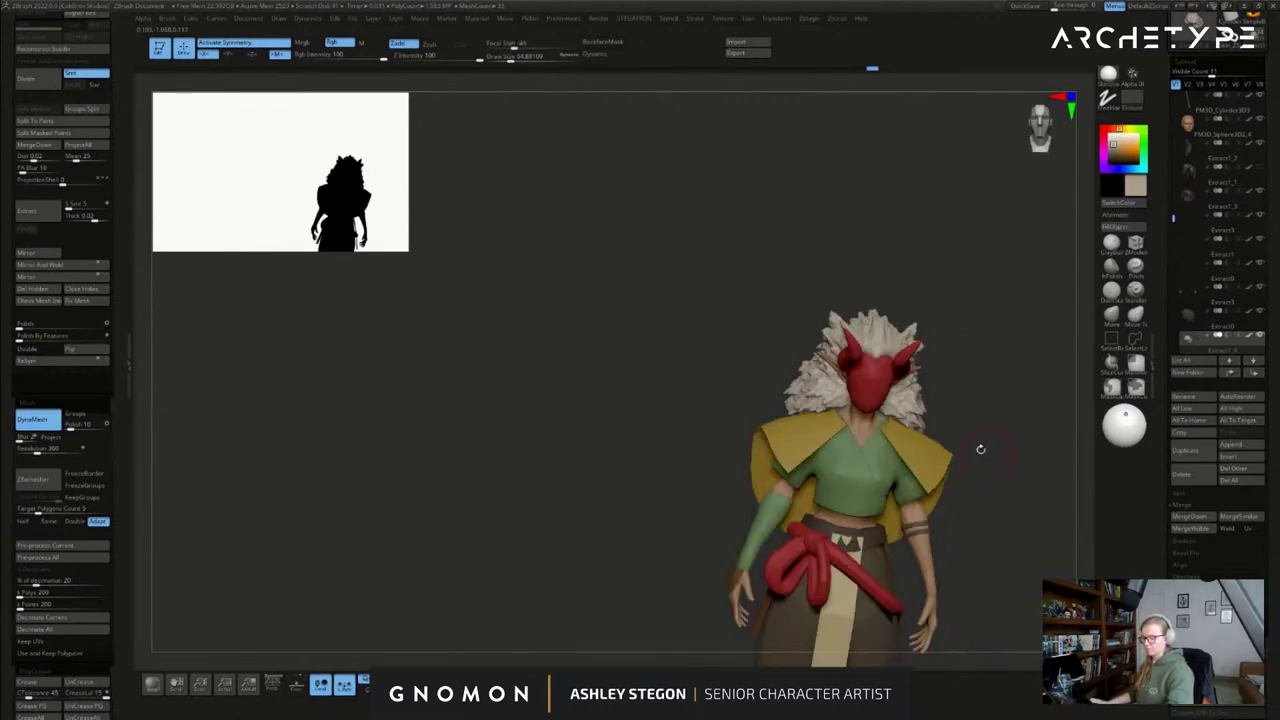
right_drag(980, 449, 930, 452)
drag(982, 452, 978, 481)
right_drag(982, 452, 900, 421)
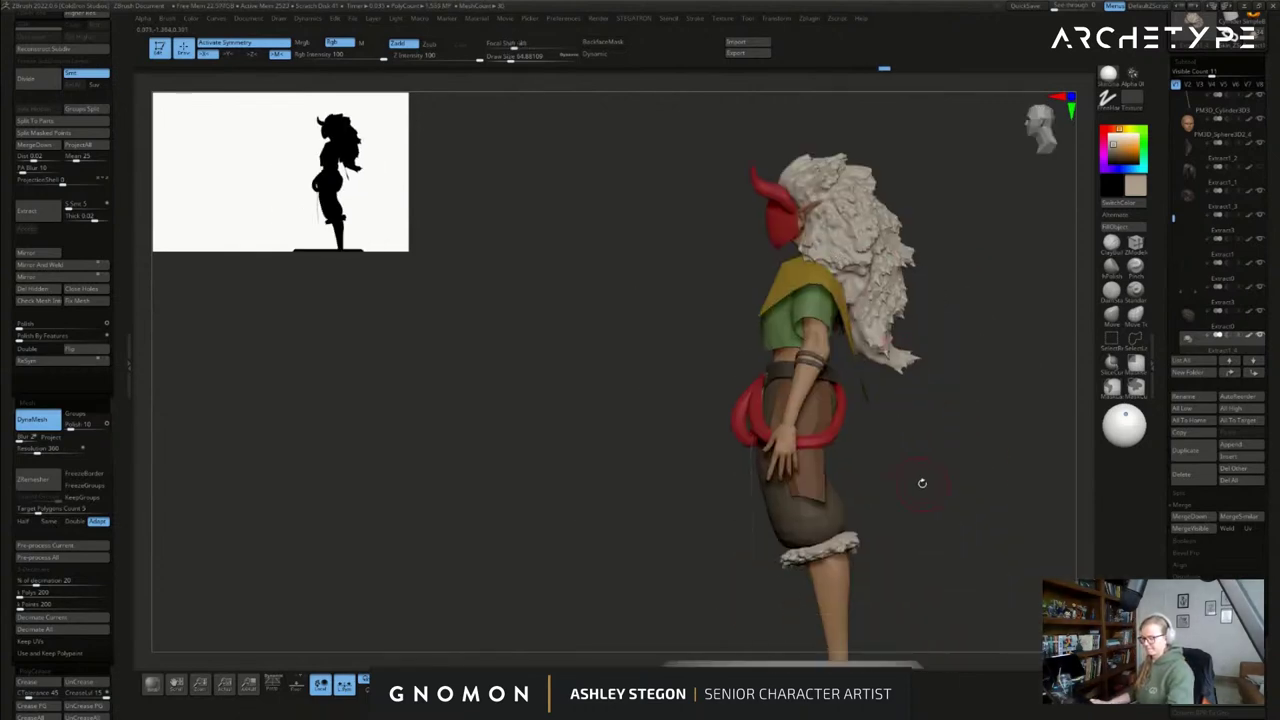
ctrl+right_drag(925, 477, 929, 449)
ctrl+right_drag(885, 343, 888, 376)
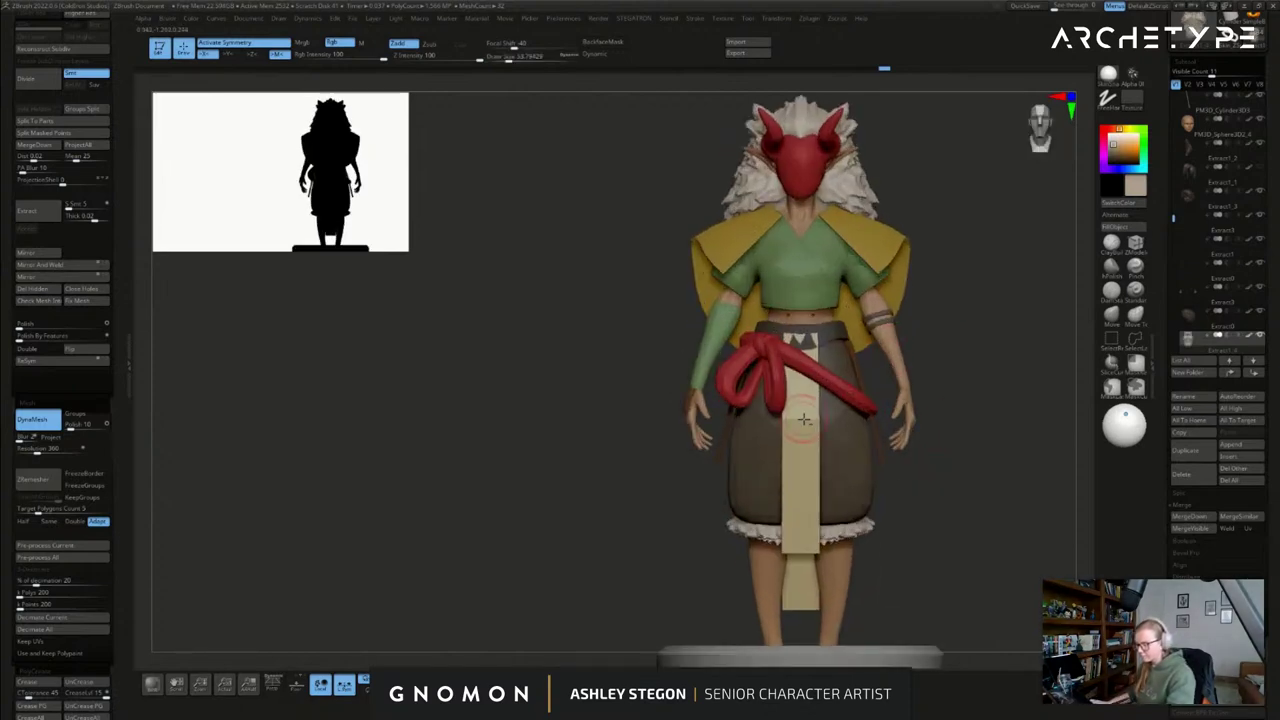
- Select the long beige panel on the skirt's front and switch to the Move brush
alt+click(801, 420)
click(1111, 315)
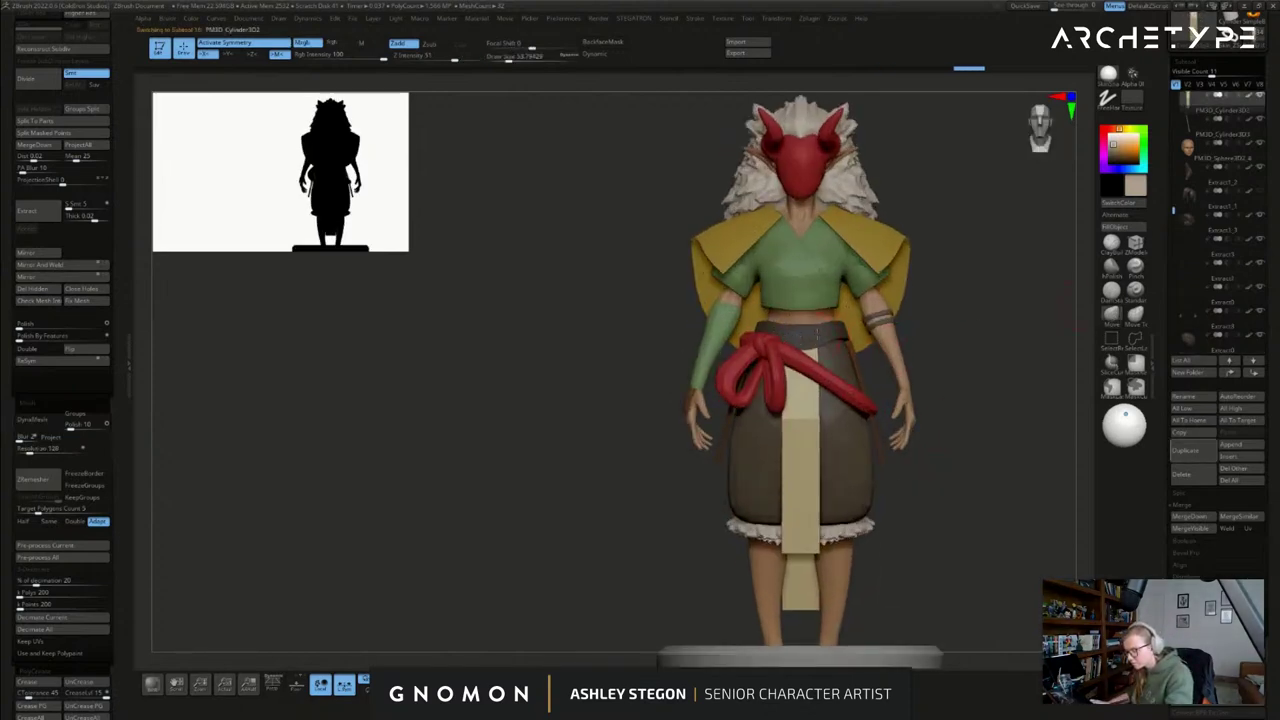
mouse_move(962, 319)
alt+right_down()
mouse_move(934, 423)
mouse_move(924, 324)
alt+right_up()
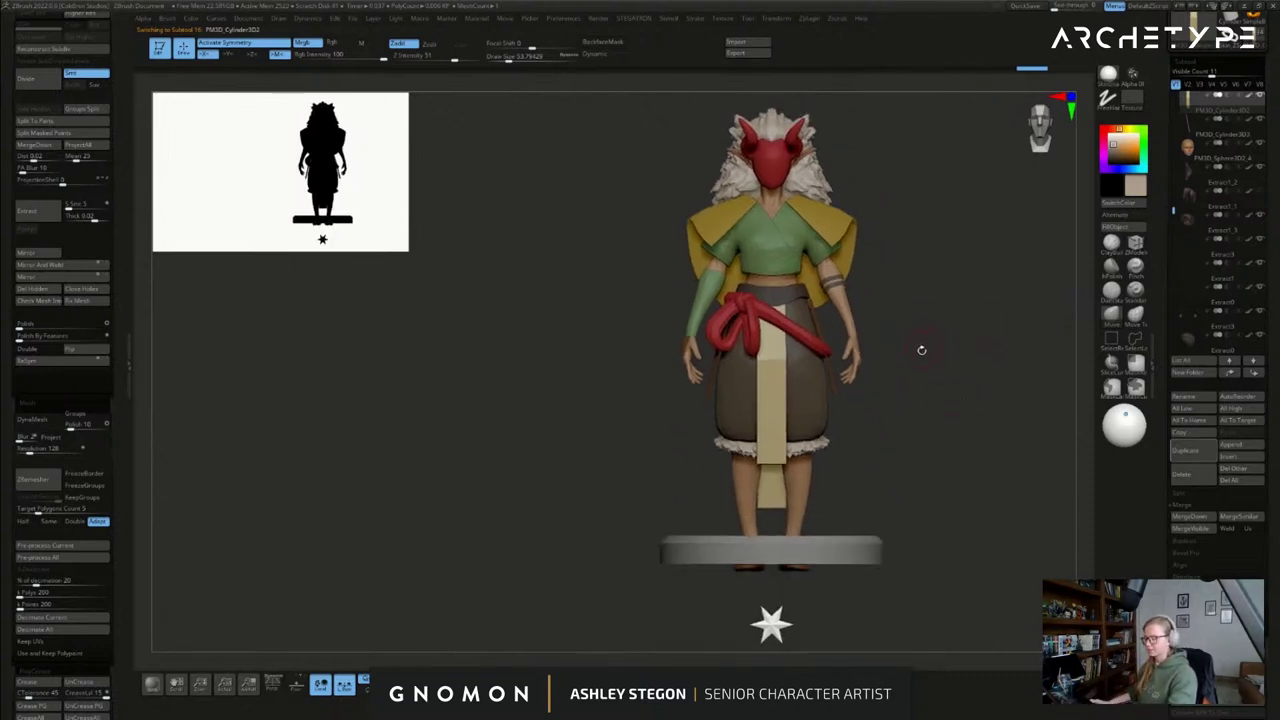
alt+right_drag(929, 534, 915, 579)
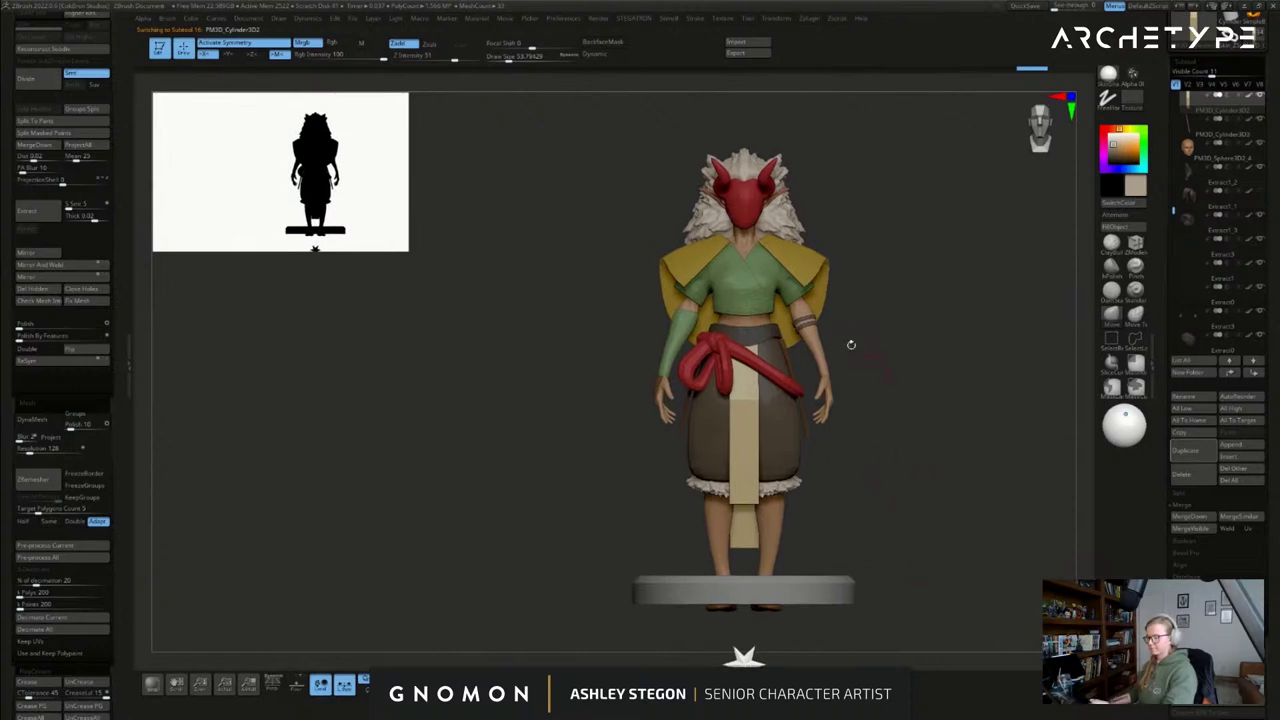
ctrl+right_drag(869, 369, 916, 506)
right_drag(916, 506, 860, 506)
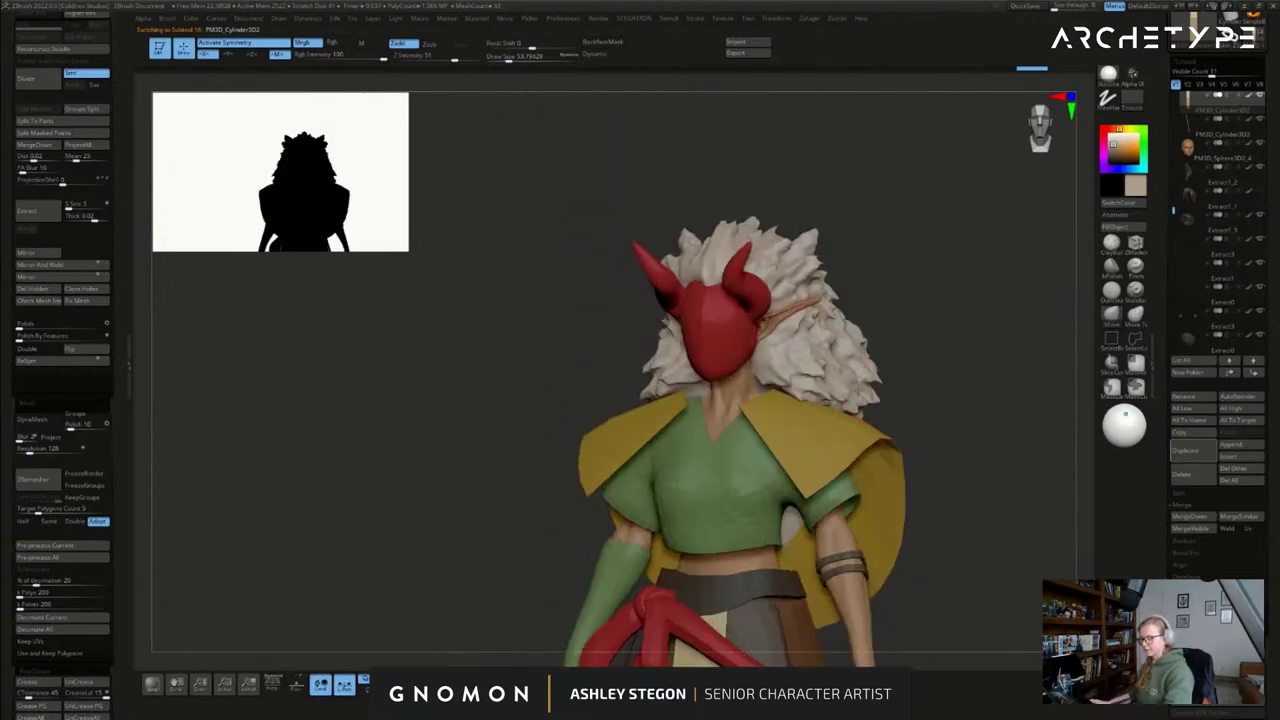
- Turn on the polygroup wireframe and make the yellow shoulder cape the active subtool
alt+click(742, 335)
key(shift+f)
right_drag(800, 358, 840, 328)
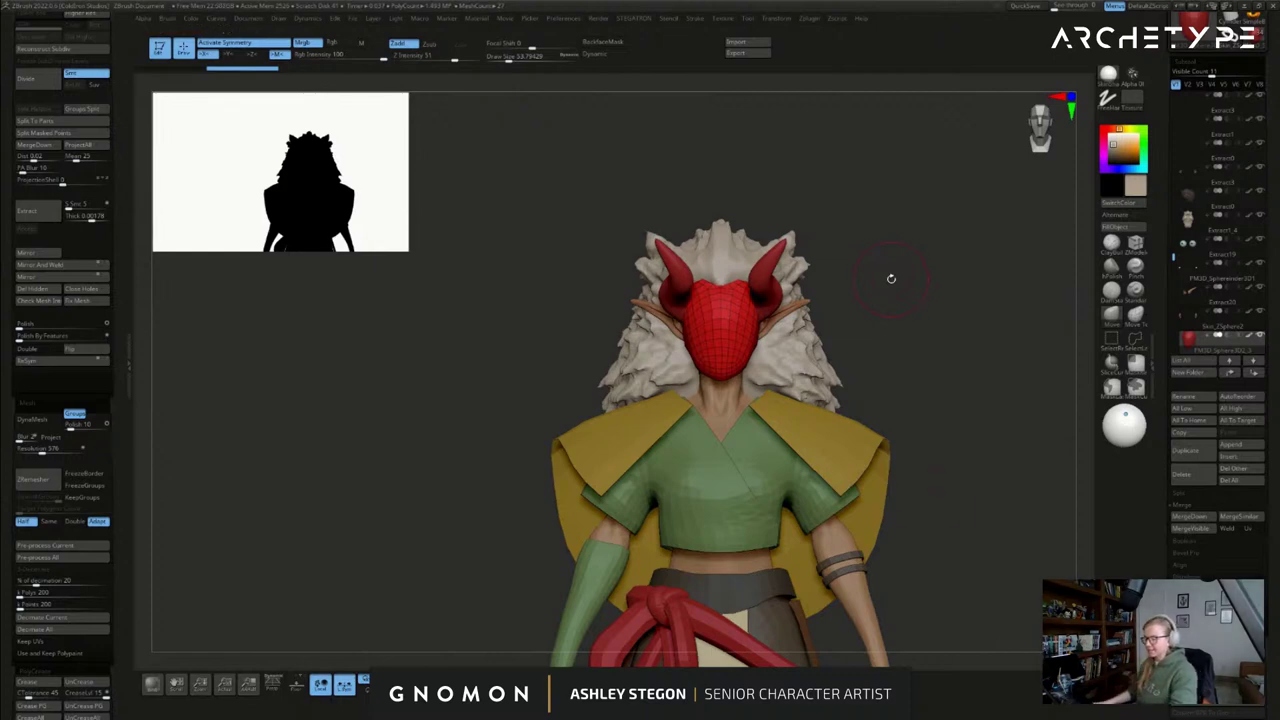
alt+drag(948, 575, 997, 503)
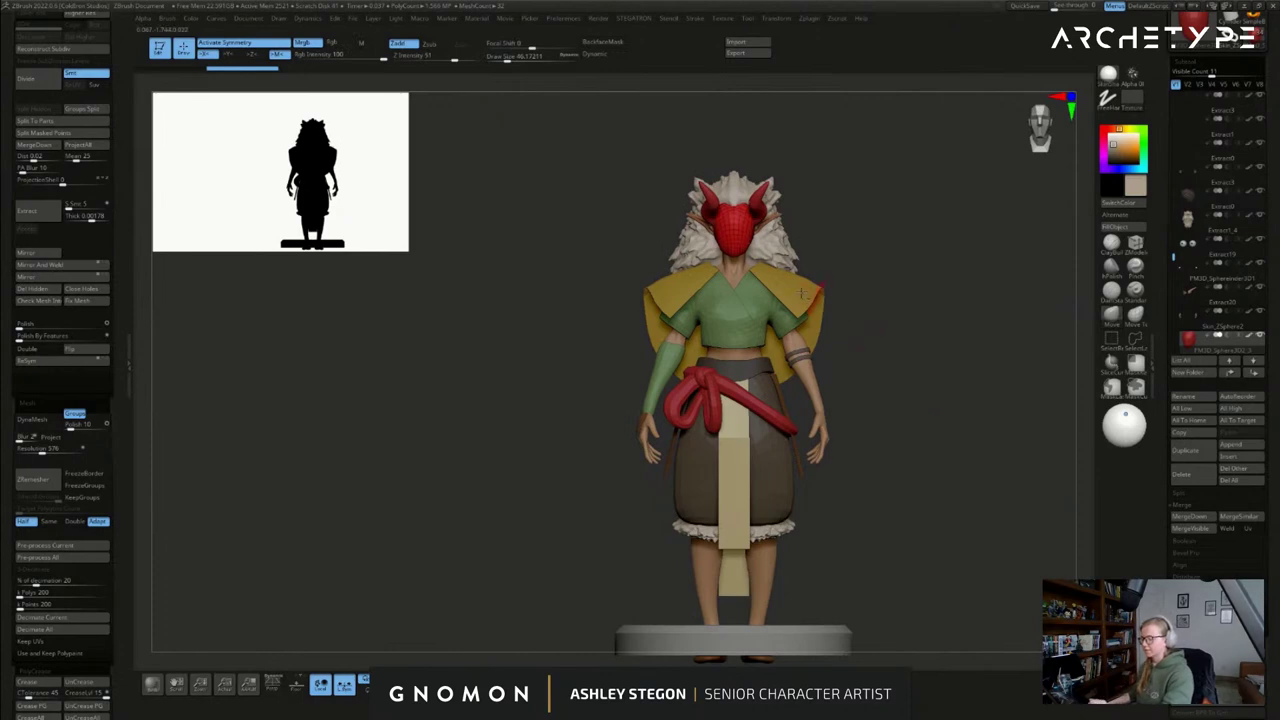
alt+click(817, 298)
mouse_move(872, 330)
alt+mouse_down()
mouse_move(955, 480)
mouse_move(970, 480)
alt+mouse_up()
key(s)
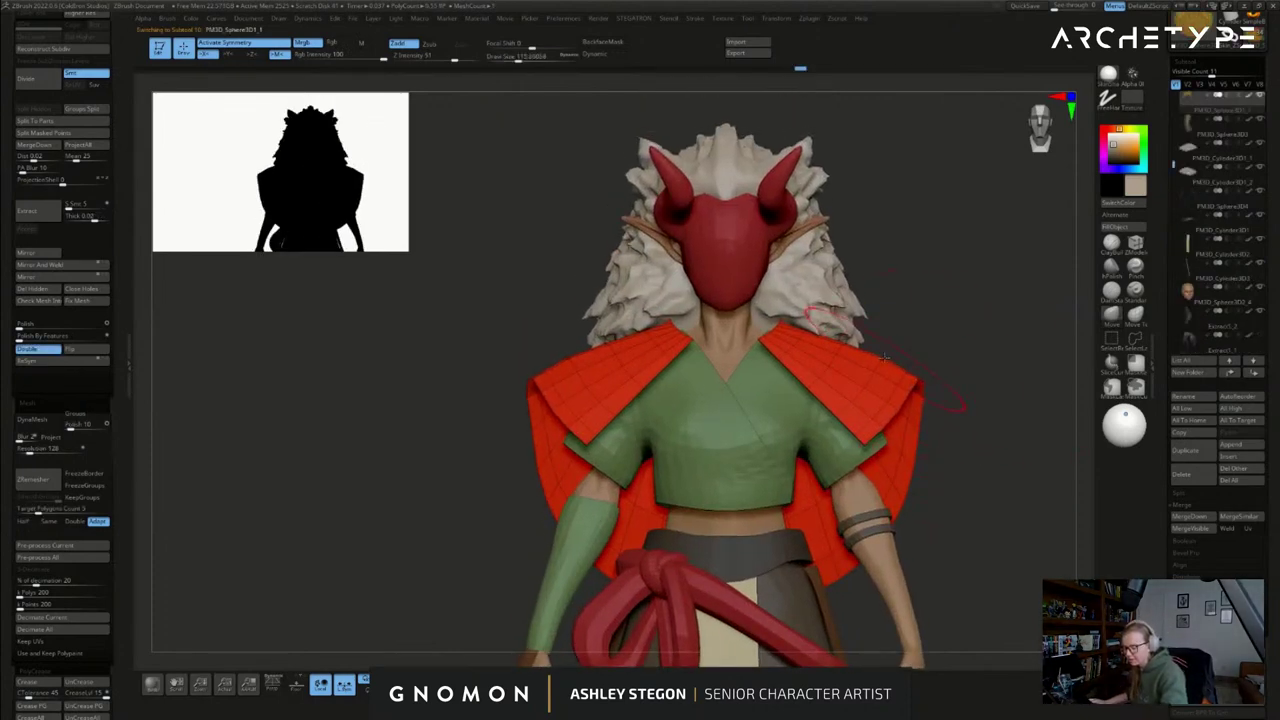
drag(920, 357, 930, 422)
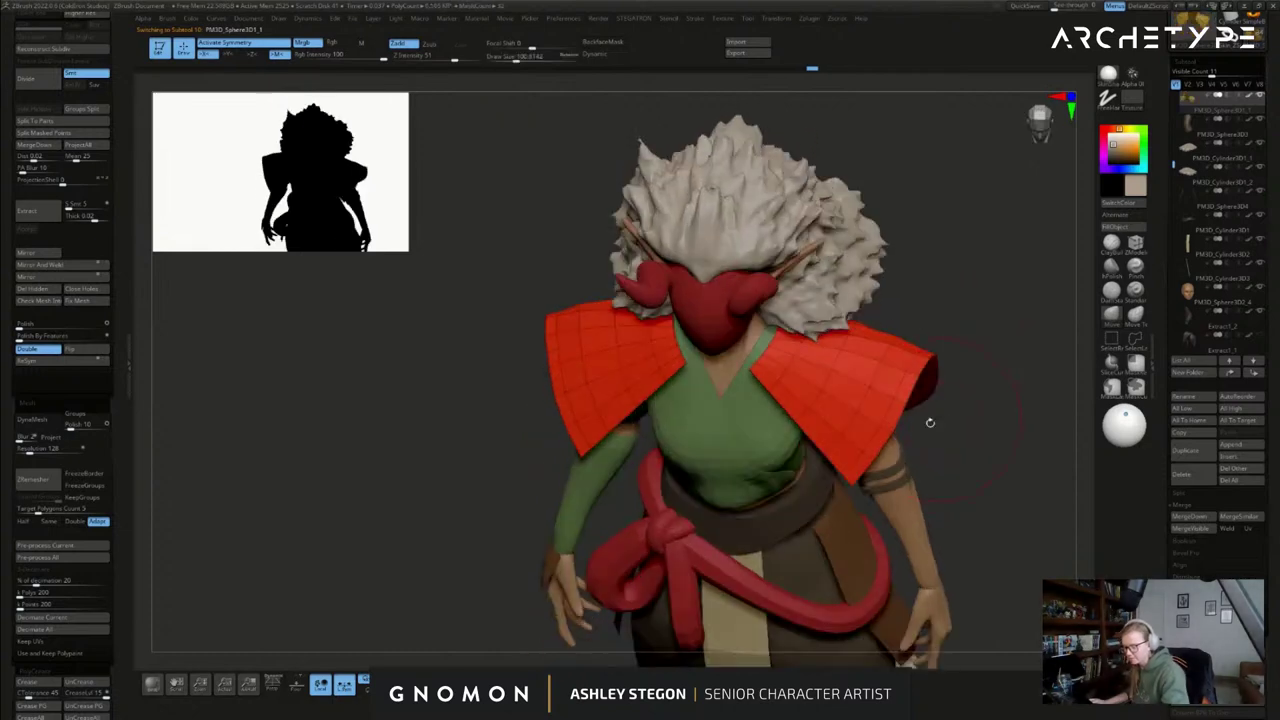
- Isolate the shoulder cape and set the brush's draw size to about 80
click(577, 685)
mouse_move(990, 490)
mouse_down()
mouse_move(995, 410)
mouse_move(897, 460)
mouse_move(896, 504)
mouse_move(871, 534)
mouse_up()
alt+drag(874, 446, 760, 472)
key(s)
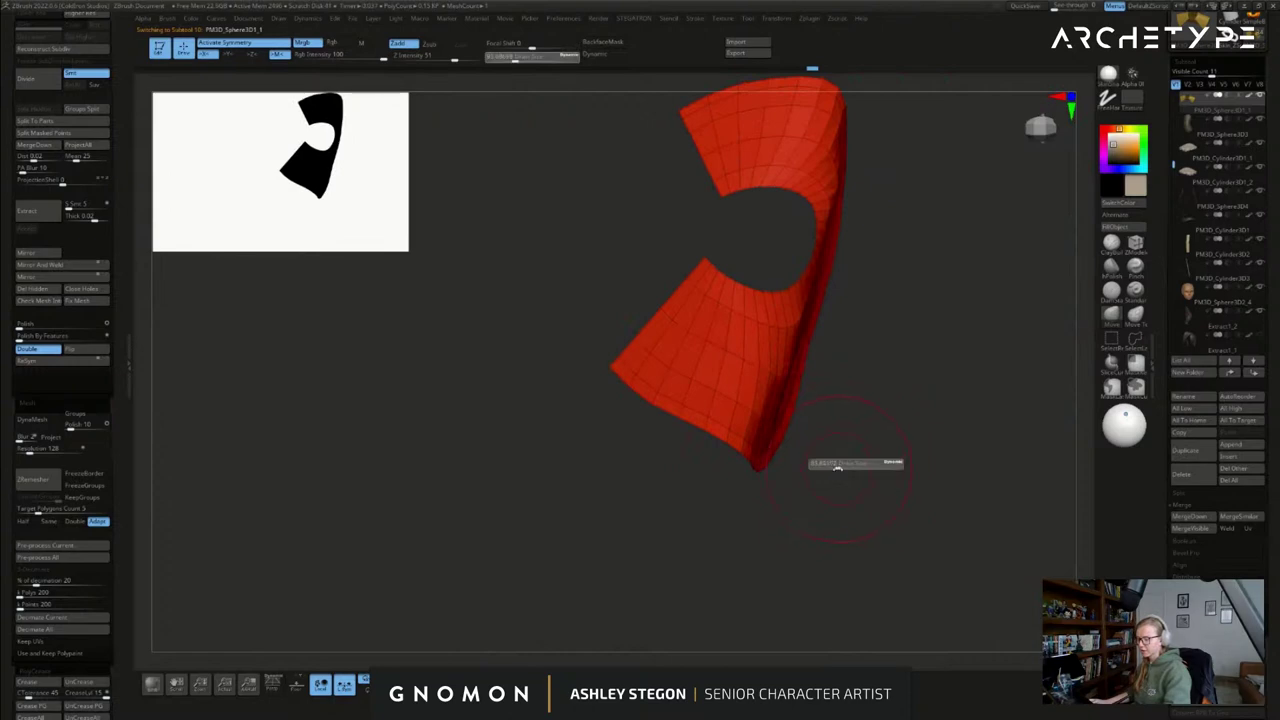
drag(841, 467, 837, 467)
drag(848, 470, 842, 389)
right_drag(842, 389, 871, 458)
drag(872, 458, 850, 420)
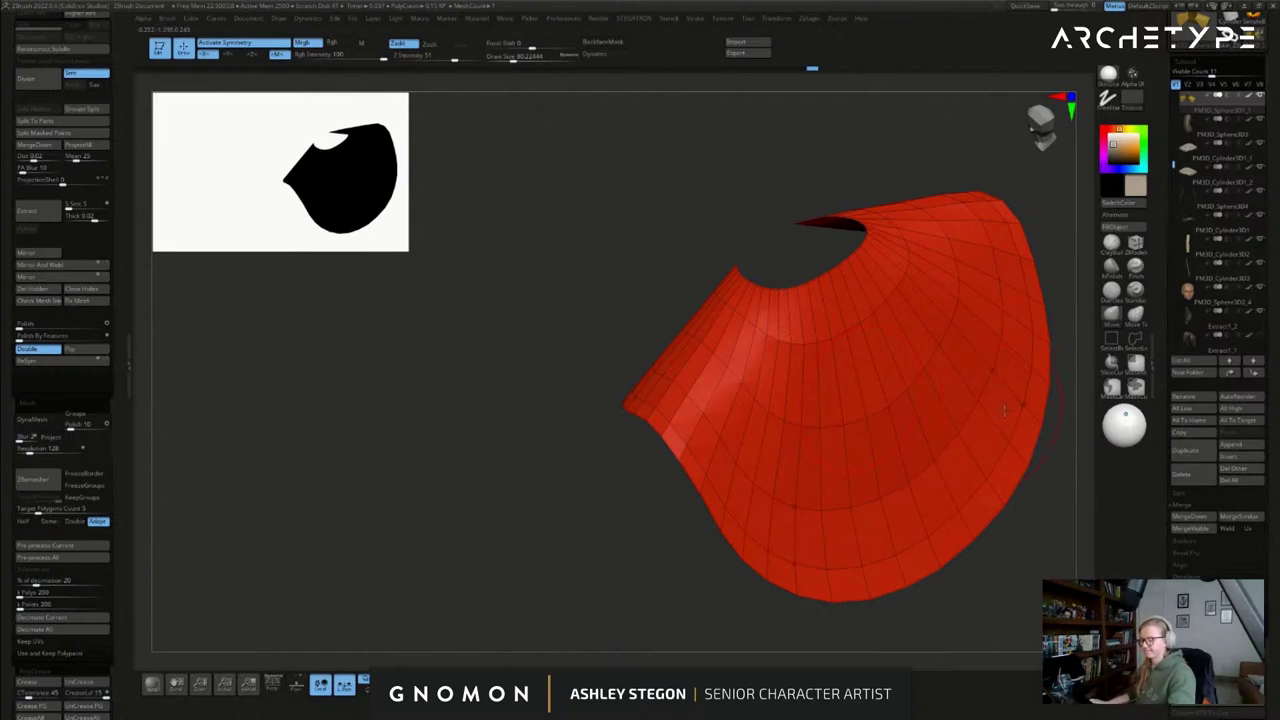
- Remove surplus edge loops across the cape with ZModeler and slide the remaining loops into more even spacing
key(space)
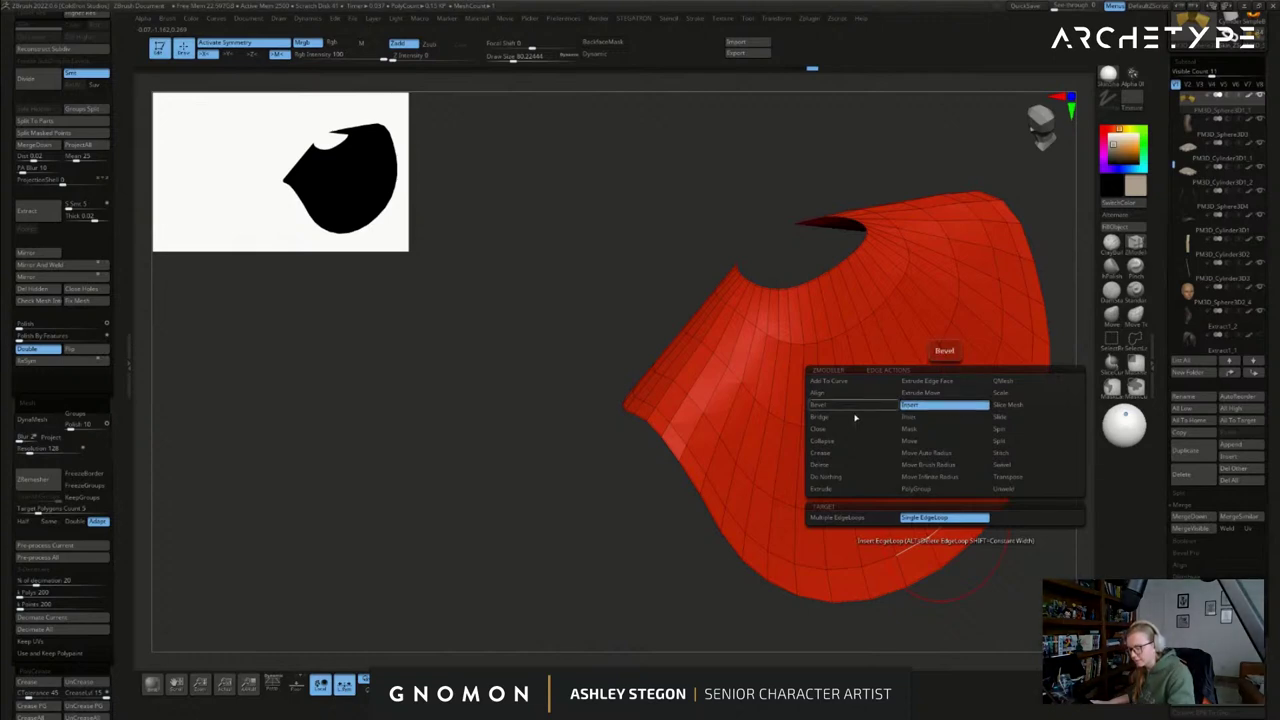
click(919, 408)
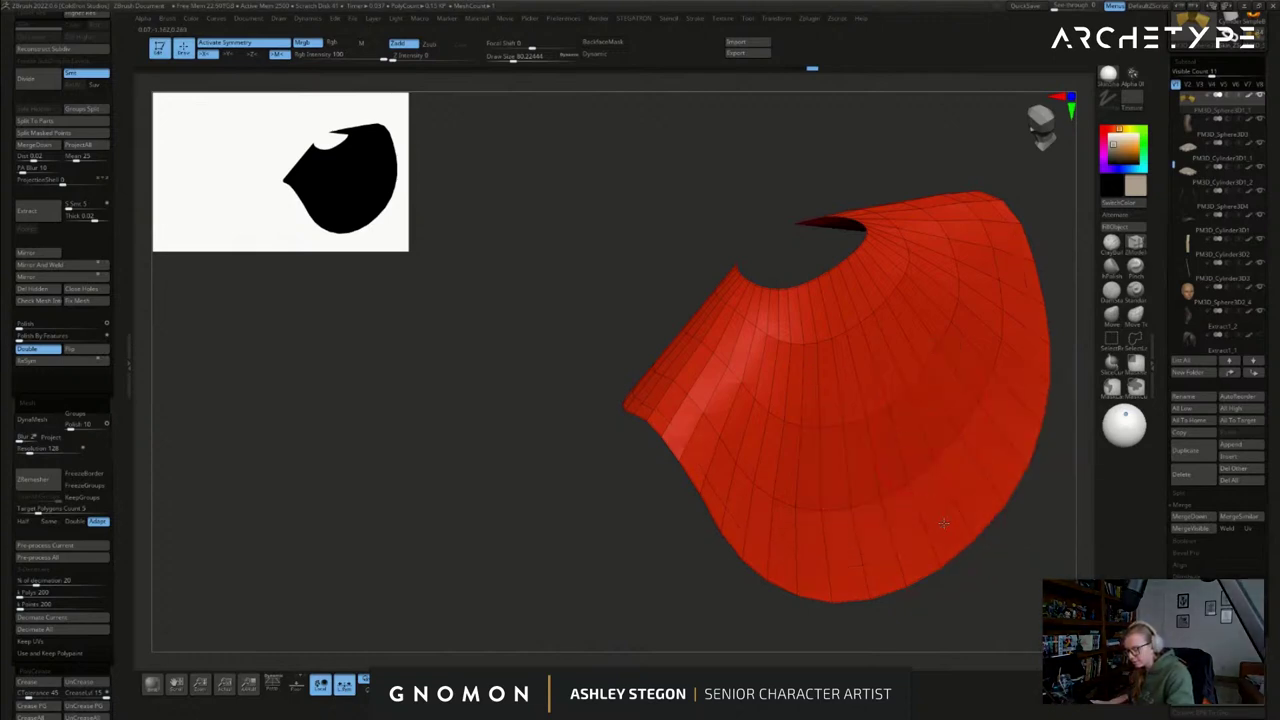
key(space)
click(991, 407)
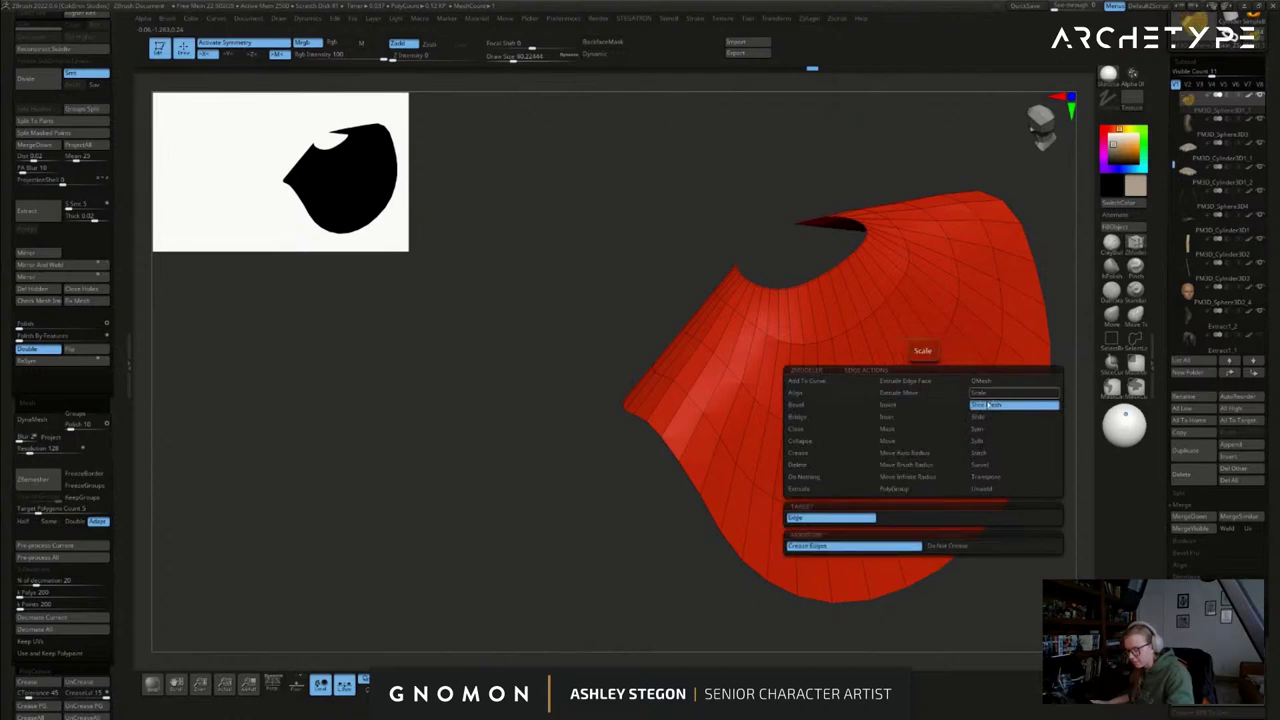
click(988, 417)
drag(935, 494, 868, 416)
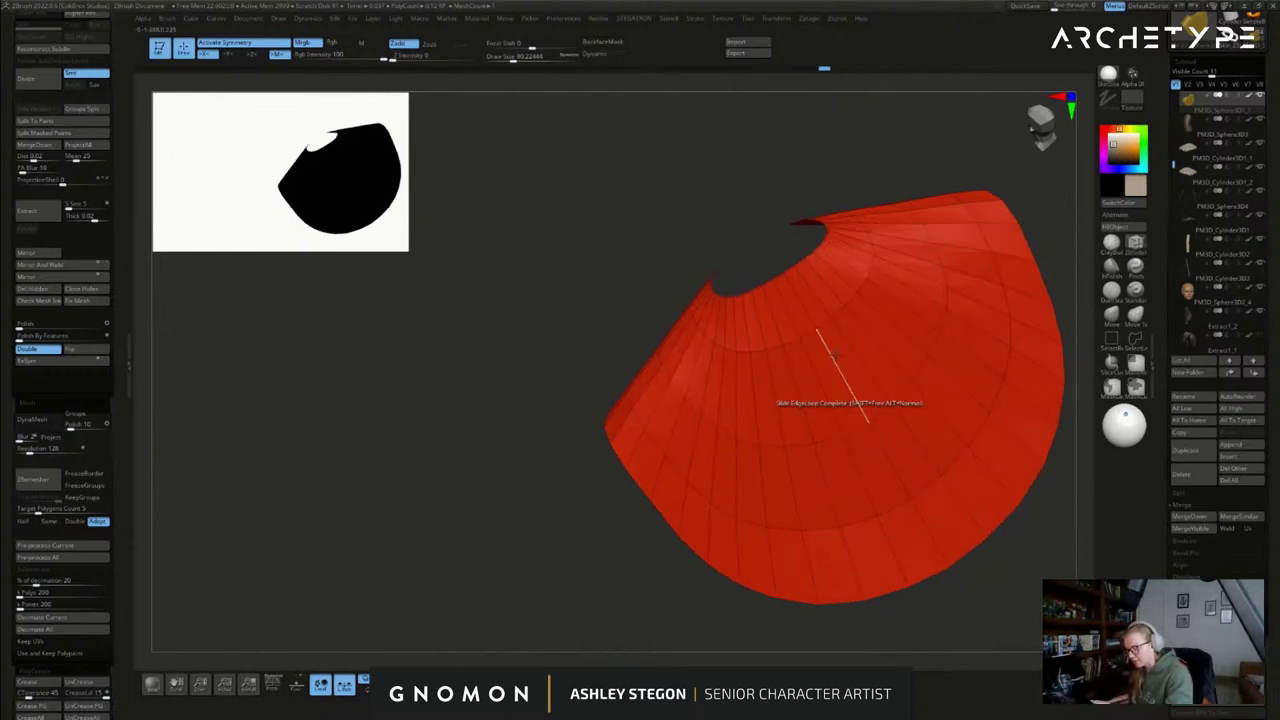
drag(819, 325, 821, 318)
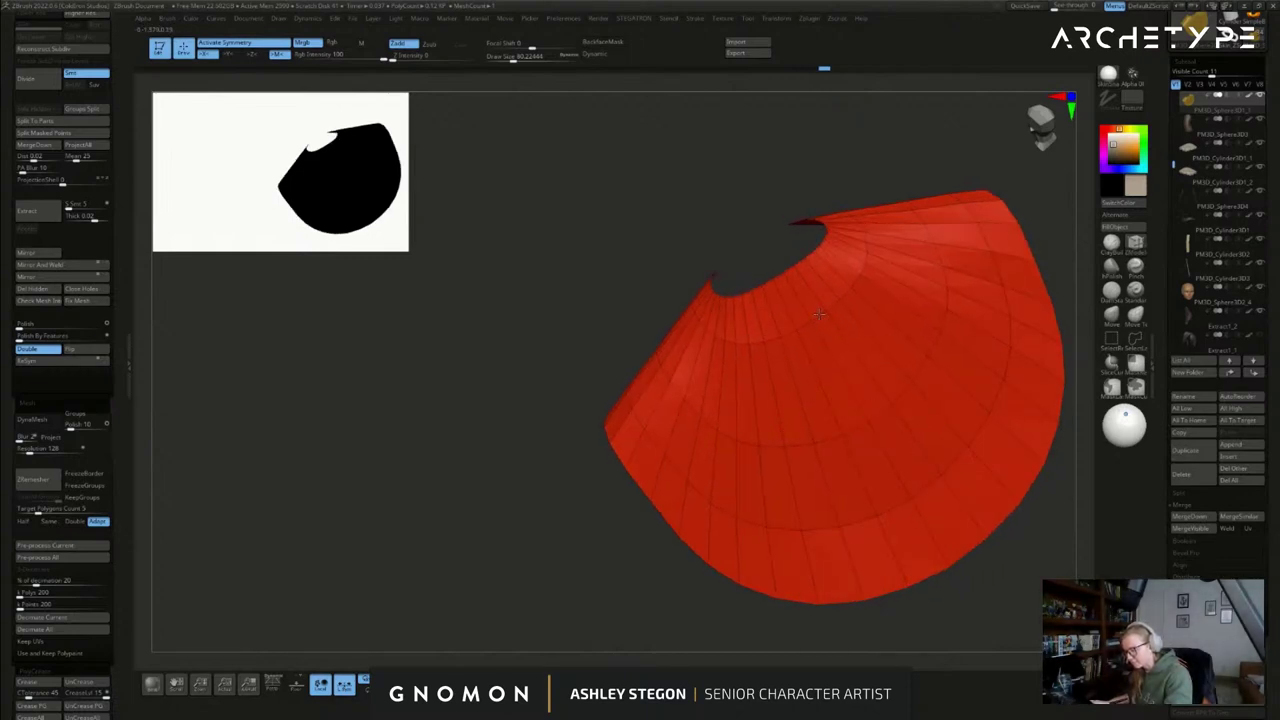
- Examine the isolated cape's topology and front flaps from above and from the front
right_drag(843, 361, 839, 490)
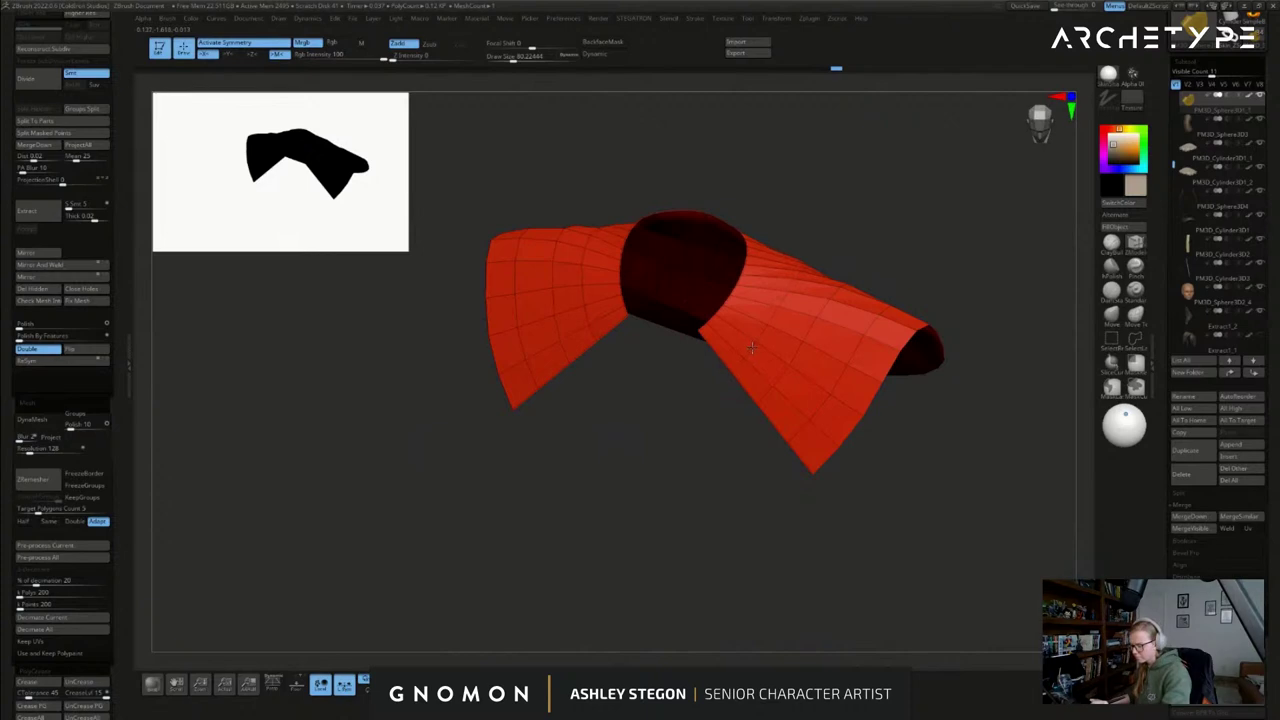
right_drag(851, 428, 843, 502)
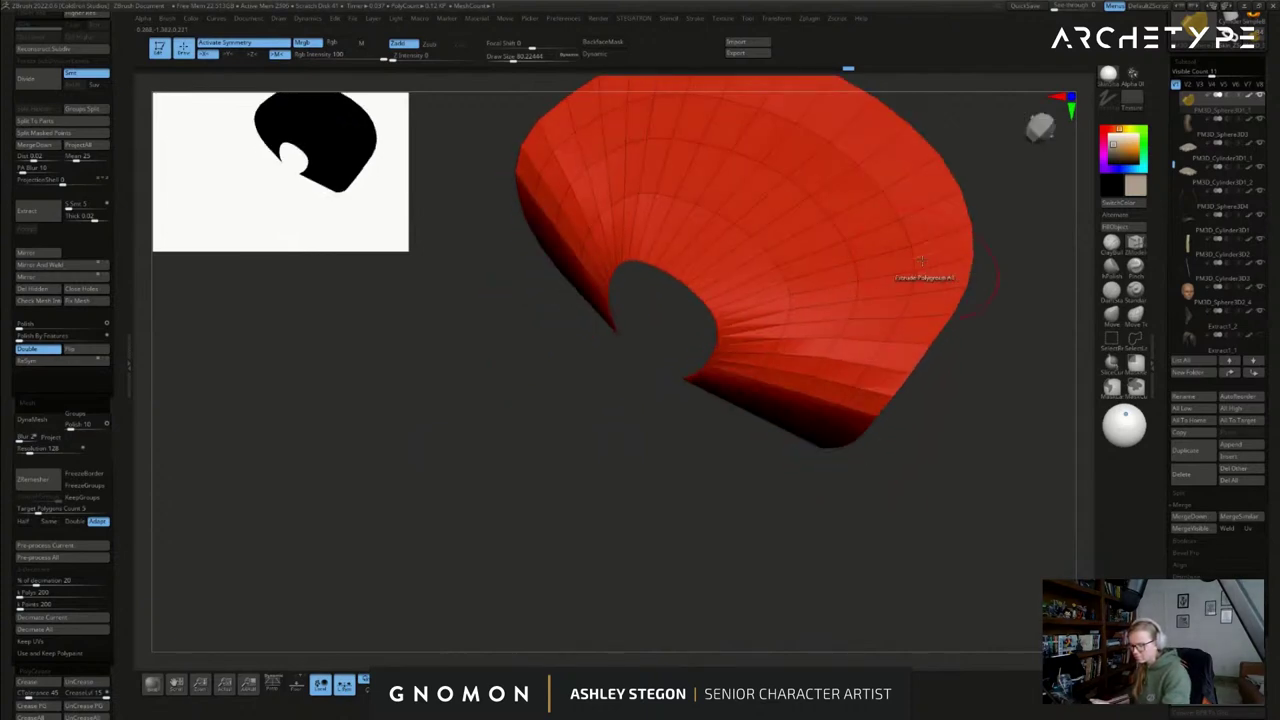
right_drag(925, 315, 929, 266)
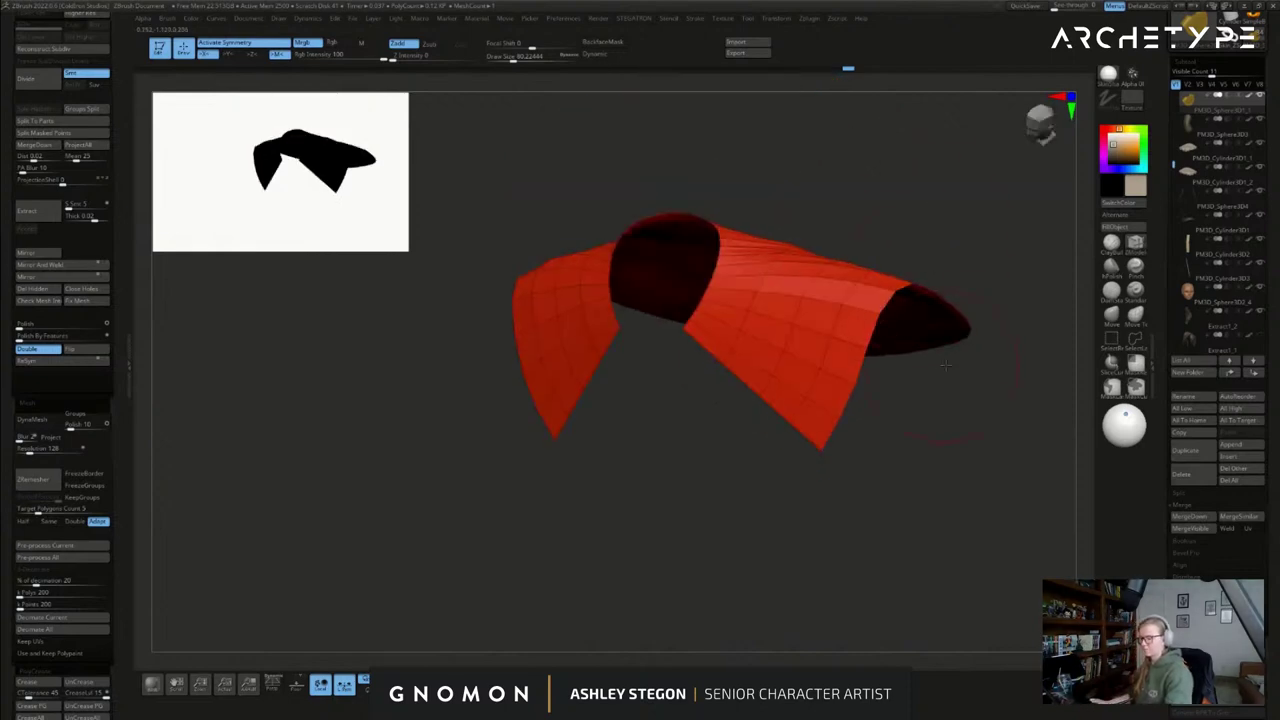
shift+right_drag(943, 366, 945, 400)
key(s)
mouse_move(950, 548)
right_down()
mouse_move(950, 602)
mouse_move(955, 437)
mouse_move(937, 511)
right_up()
key(s)
drag(939, 517, 935, 516)
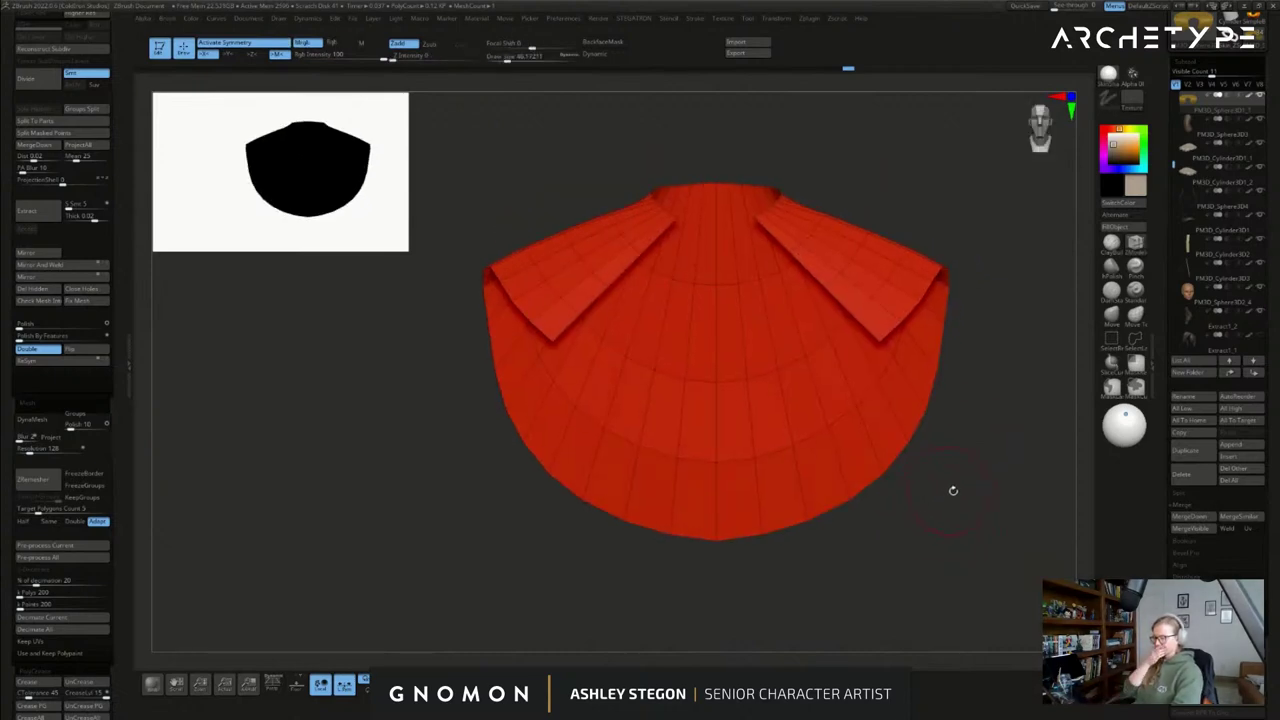
- Bring back the rest of the figure and examine the cape on the body from the front, side and back
right_drag(952, 490, 945, 504)
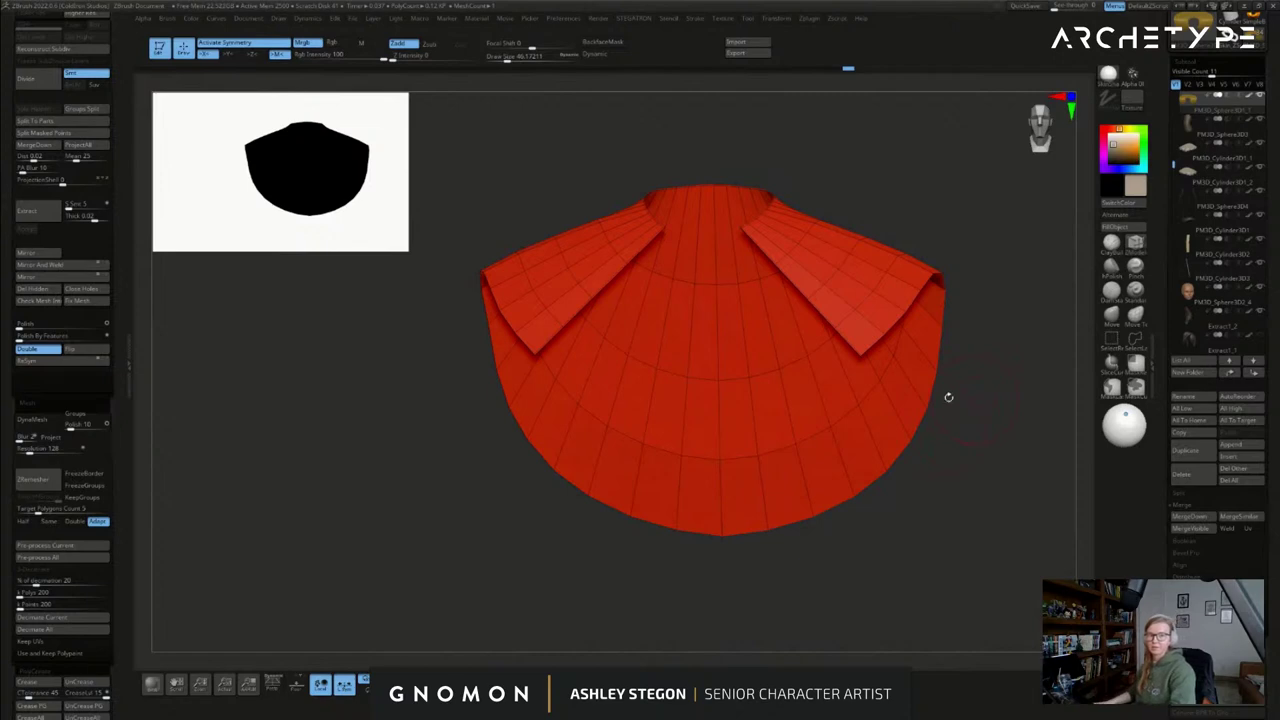
right_drag(941, 465, 901, 463)
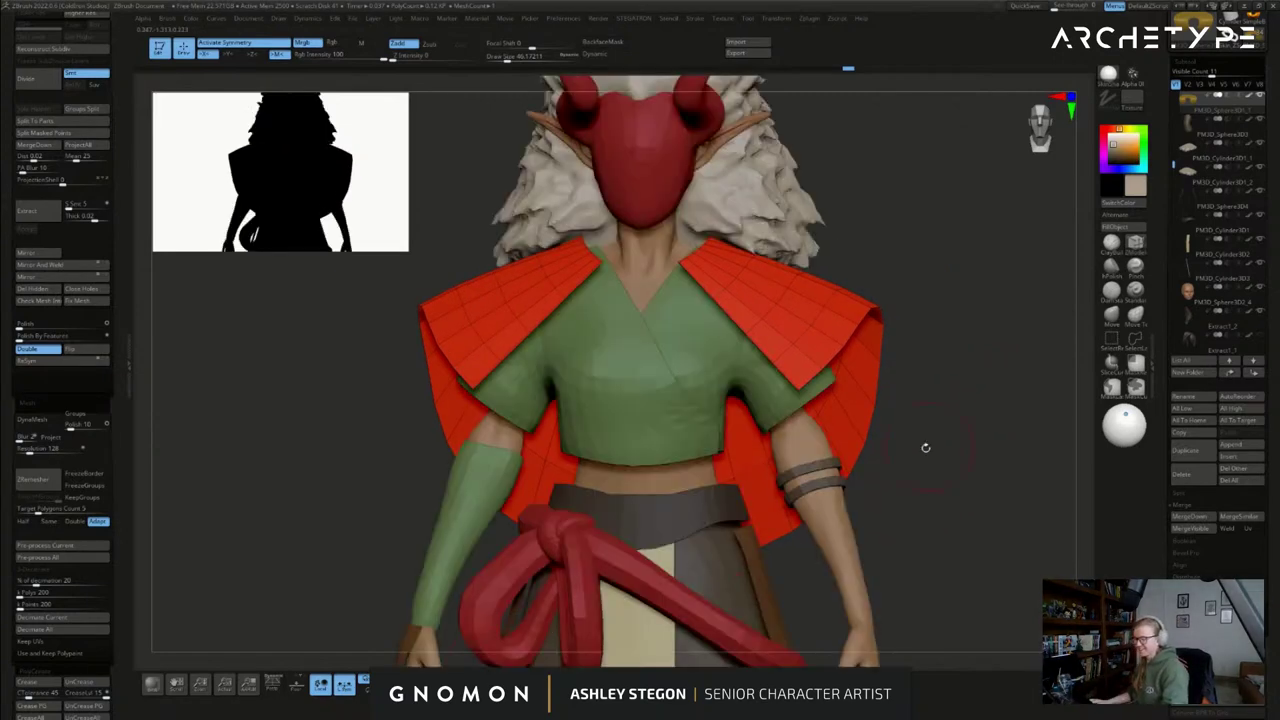
drag(923, 446, 974, 440)
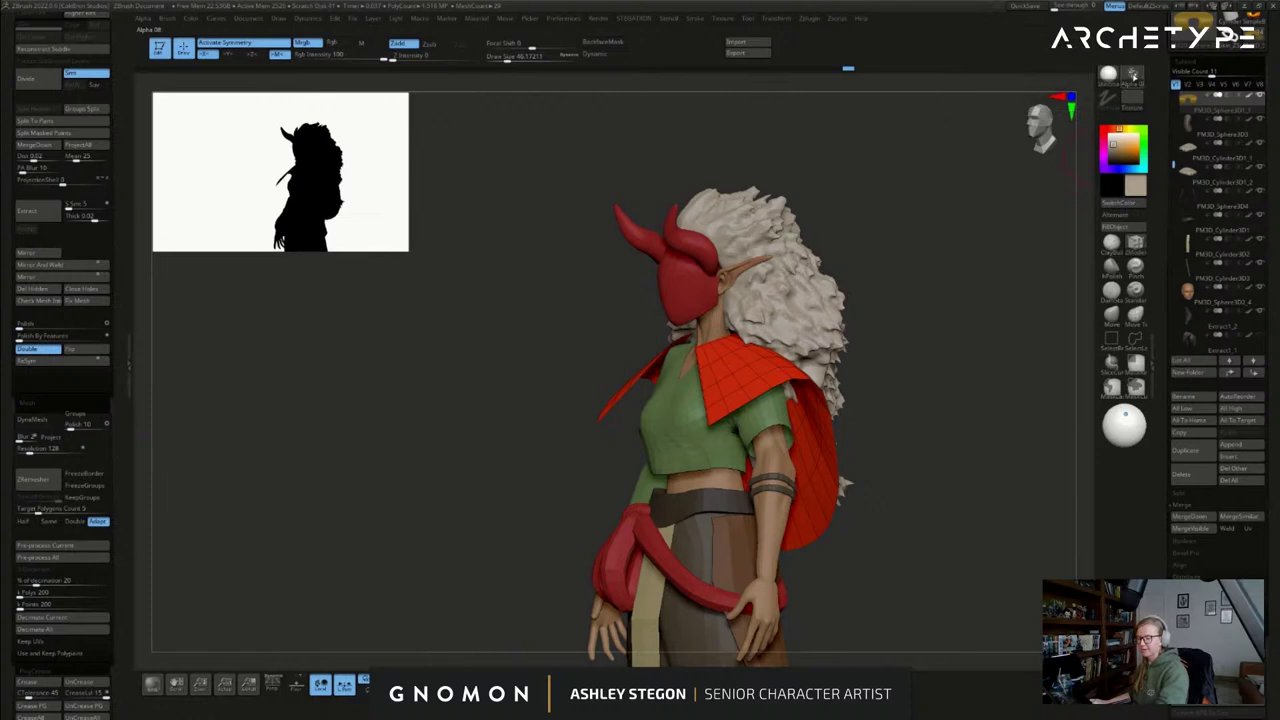
click(1133, 76)
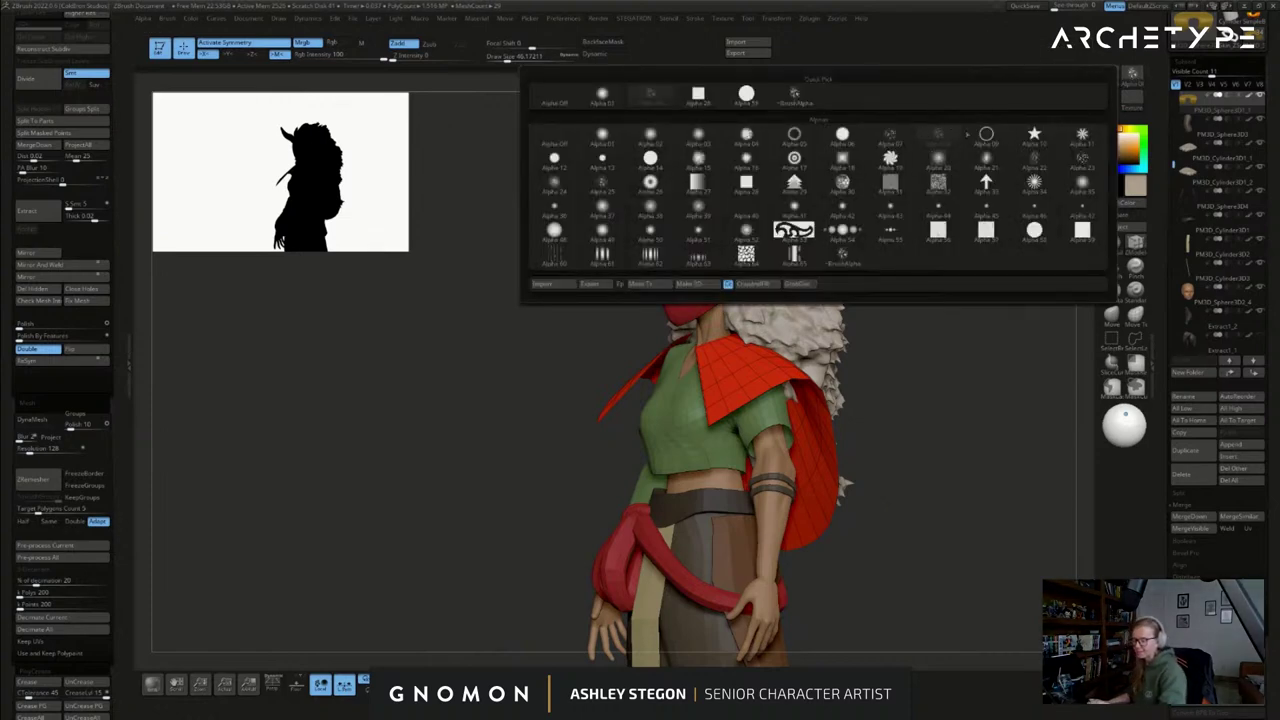
drag(936, 419, 830, 412)
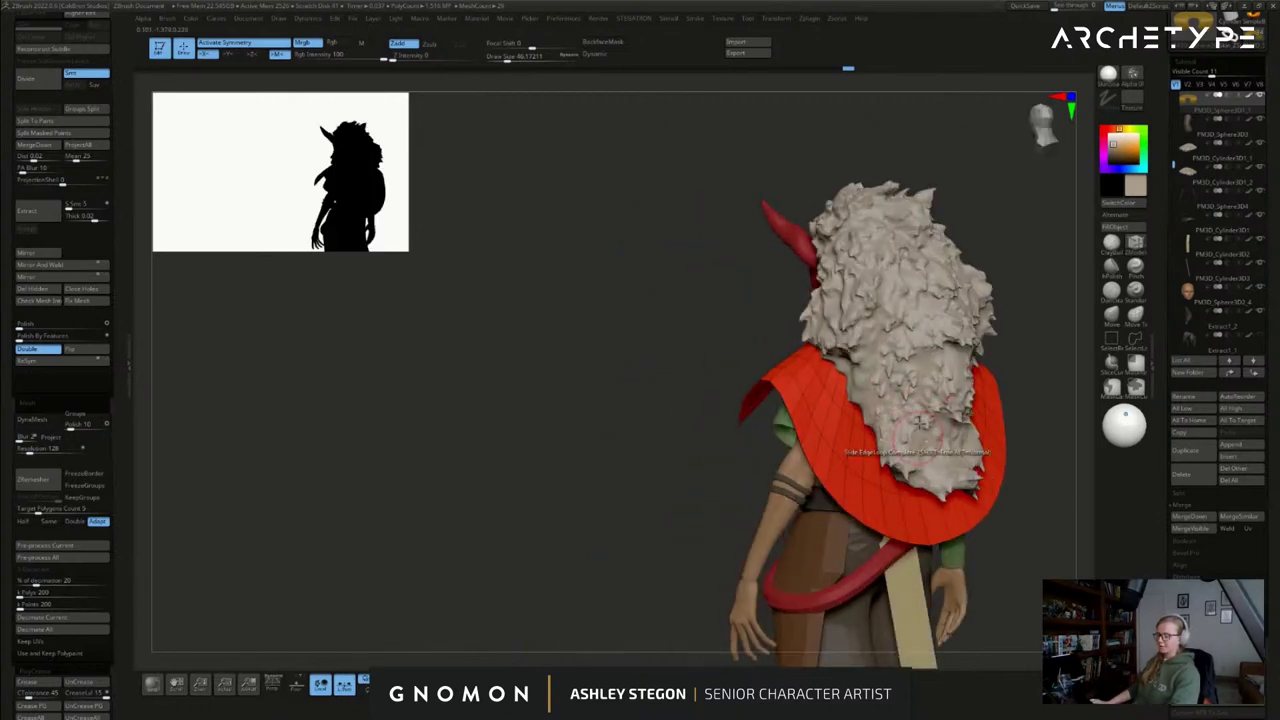
drag(950, 402, 1035, 368)
alt+drag(1052, 505, 957, 471)
alt+drag(955, 515, 915, 417)
- Set the brush's draw size to about 55 with the cape still selected
key(shift+f)
key(shift+f)
key(s)
drag(748, 388, 757, 387)
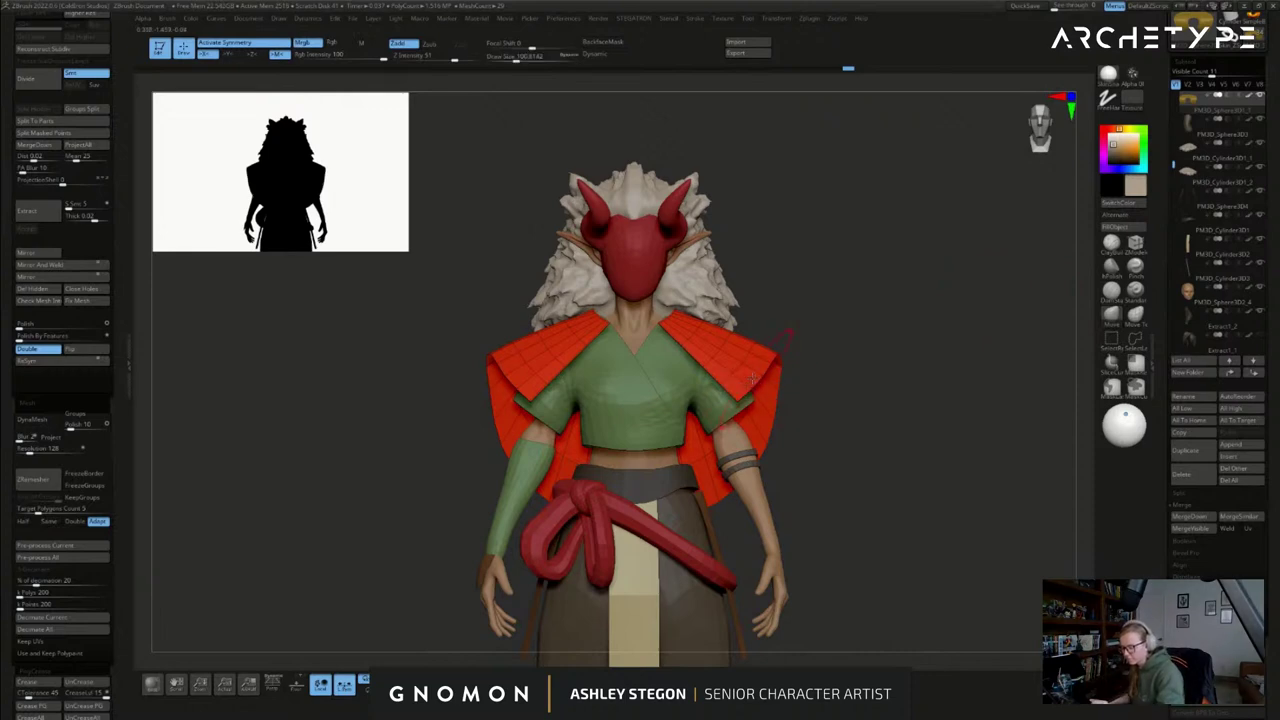
key(s)
drag(835, 411, 829, 411)
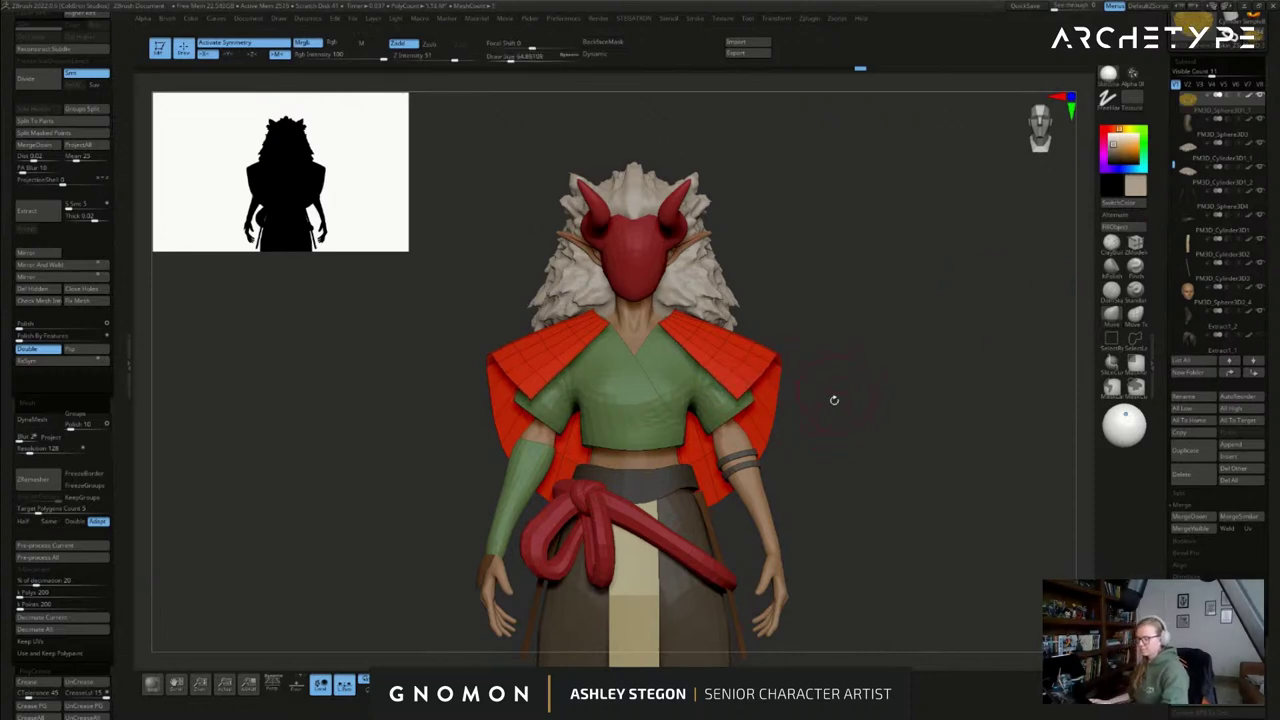
drag(950, 508, 640, 520)
alt+right_drag(922, 549, 974, 480)
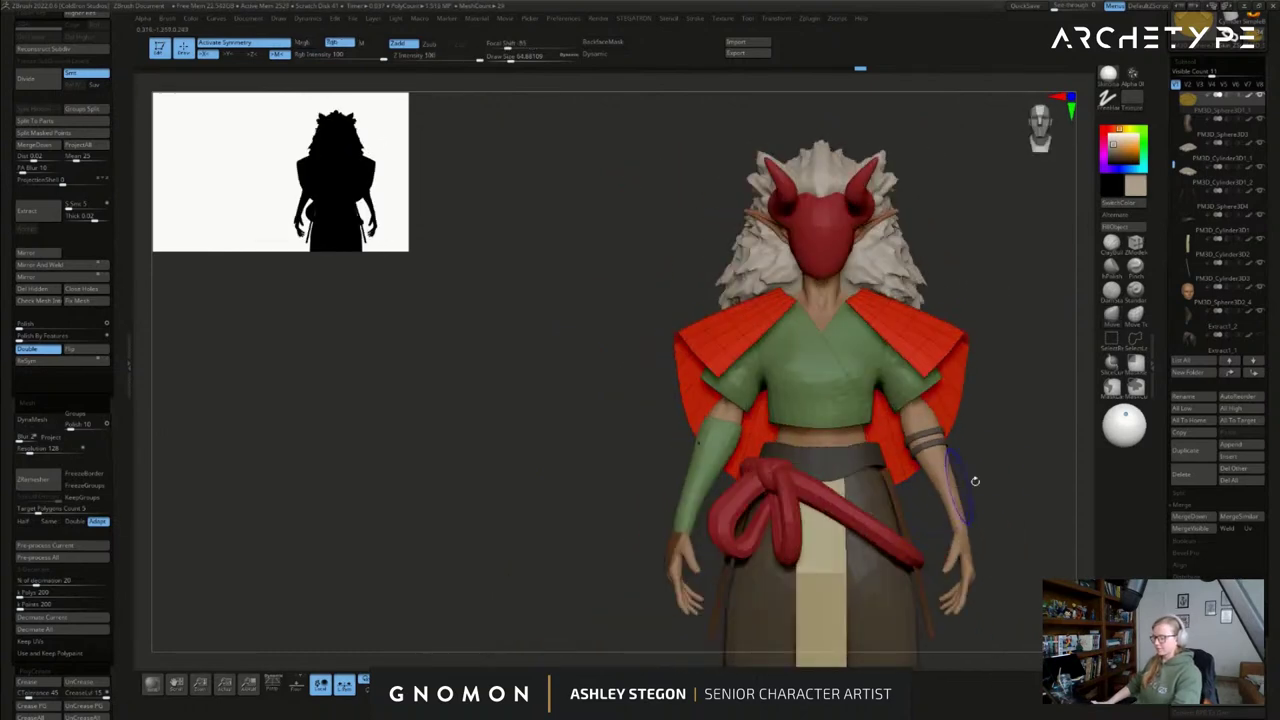
- Compare the cape in isolation and on the full figure, with the wireframe off and on
key(shift+f)
alt+right_drag(908, 440, 687, 373)
ctrl+right_drag(687, 373, 781, 437)
alt+right_drag(781, 437, 851, 423)
key(shift+f)
key(shift+f)
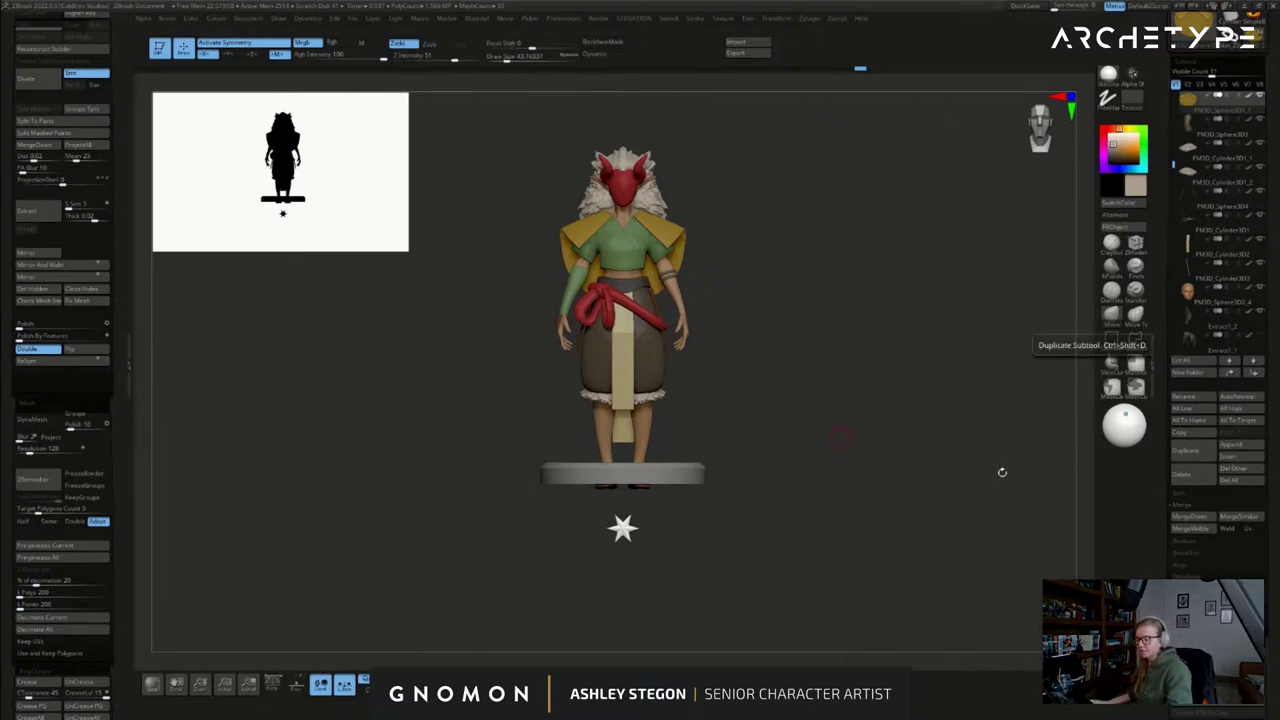
click(548, 684)
ctrl+right_drag(659, 229, 703, 351)
right_drag(590, 384, 774, 183)
key(shift+f)
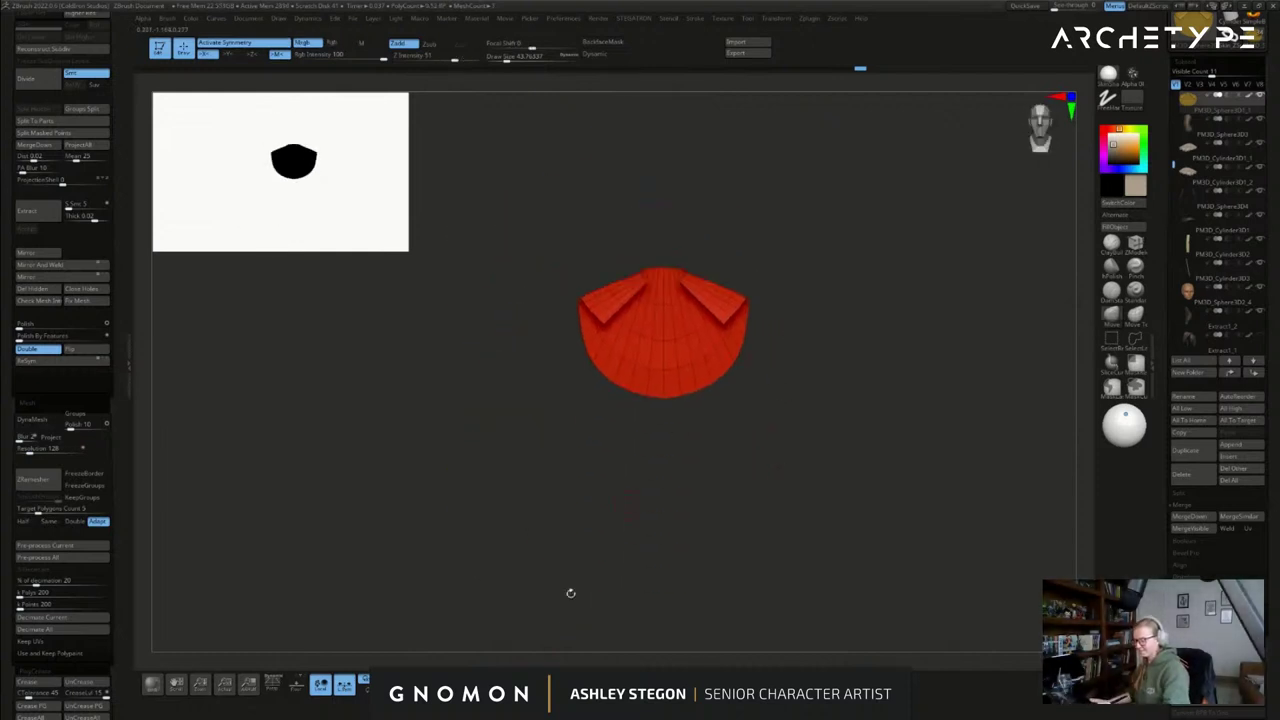
click(548, 684)
ctrl+right_drag(905, 575, 900, 451)
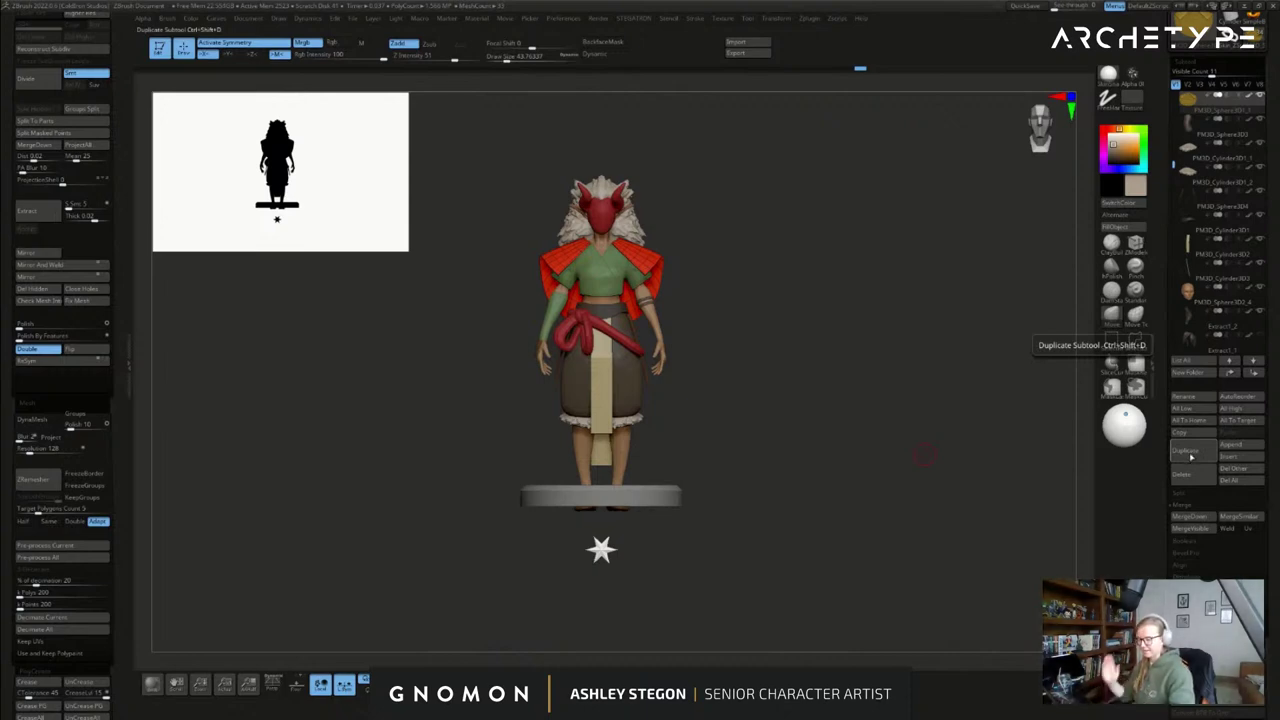
- Duplicate the cape subtool, isolate the copy and replace its mesh with a PolyCube primitive
click(1189, 452)
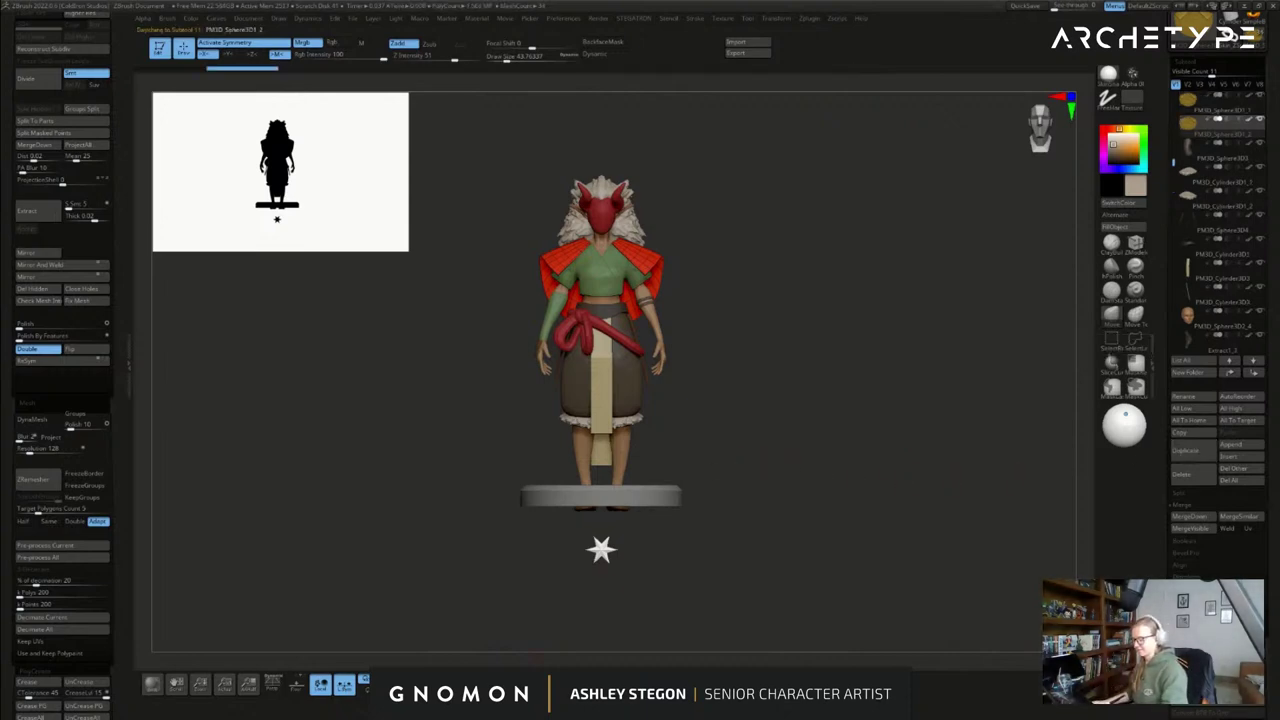
click(548, 684)
ctrl+right_drag(609, 441, 800, 580)
key(w)
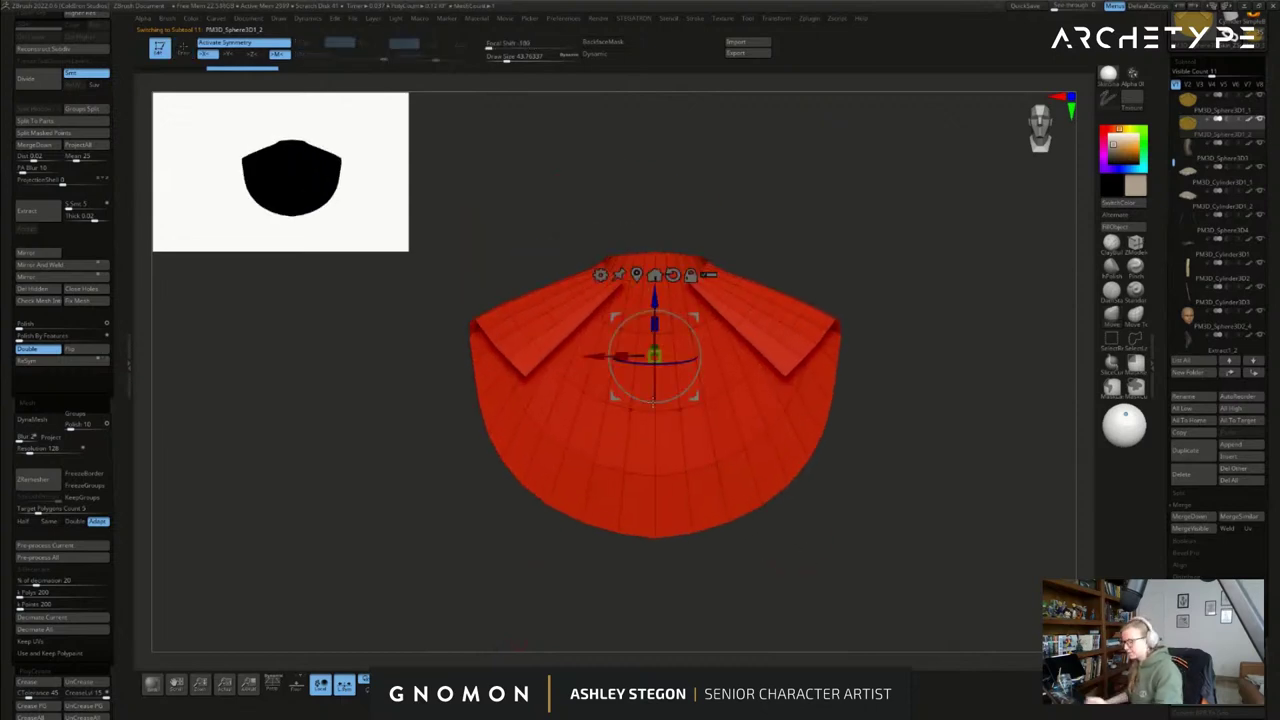
click(601, 275)
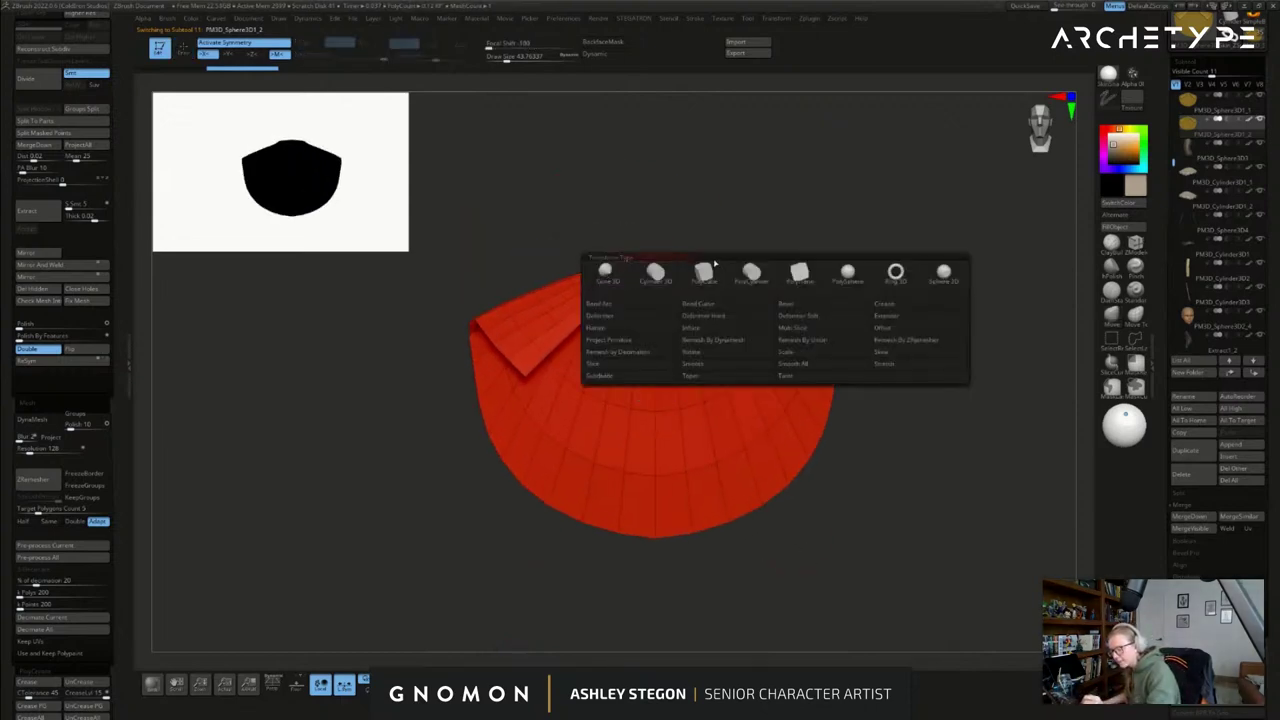
click(600, 274)
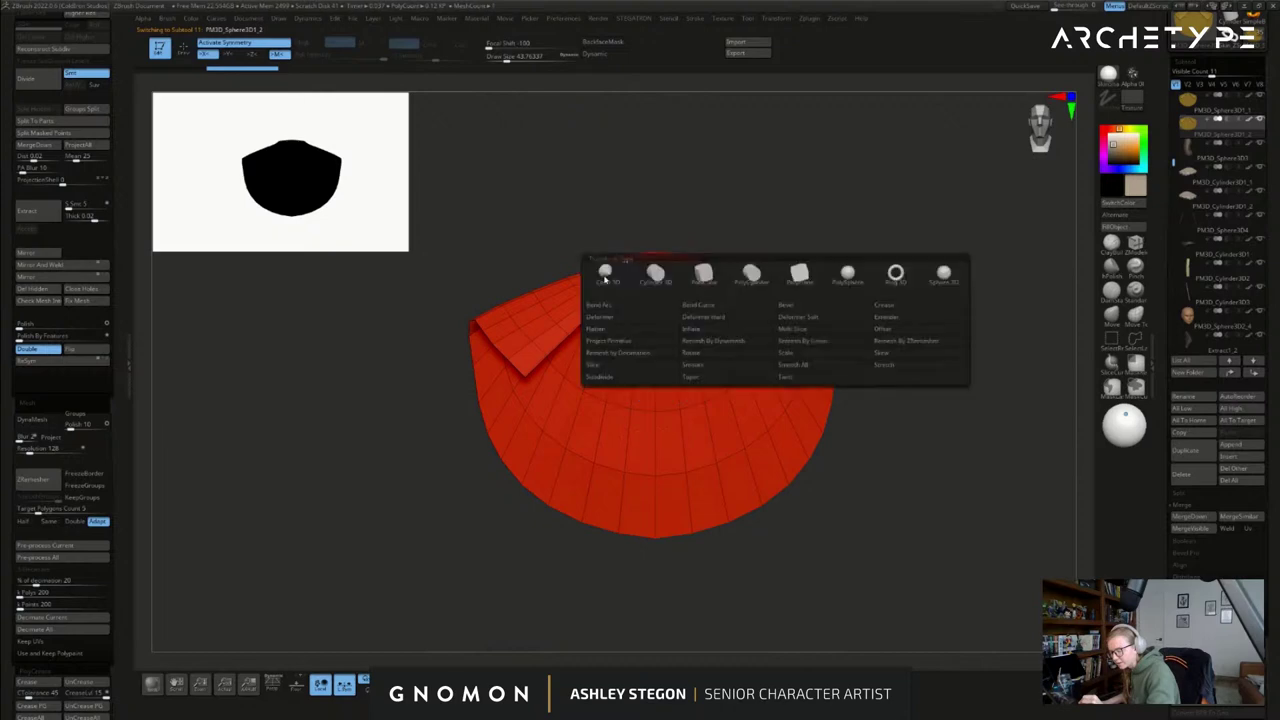
click(704, 276)
drag(757, 393, 651, 442)
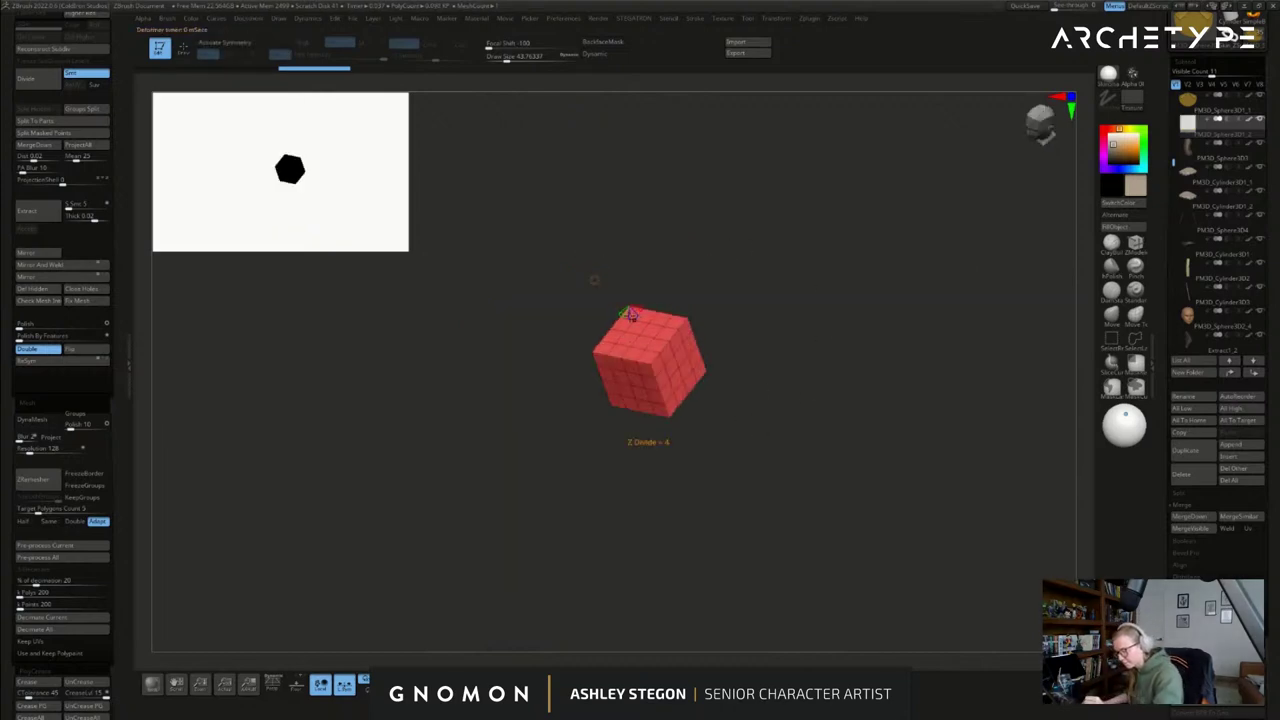
- Reduce the cube's divisions and stretch it into a tall, narrow strip
mouse_move(631, 312)
mouse_down()
mouse_move(641, 306)
mouse_move(632, 312)
mouse_move(664, 343)
mouse_move(650, 359)
mouse_up()
shift+right_drag(650, 359, 628, 400)
drag(627, 349, 641, 85)
drag(596, 381, 608, 381)
key(q)
mouse_move(750, 296)
alt+right_down()
mouse_move(789, 290)
mouse_move(791, 309)
alt+right_up()
key(shift+f)
shift+drag(791, 309, 766, 301)
key(shift+f)
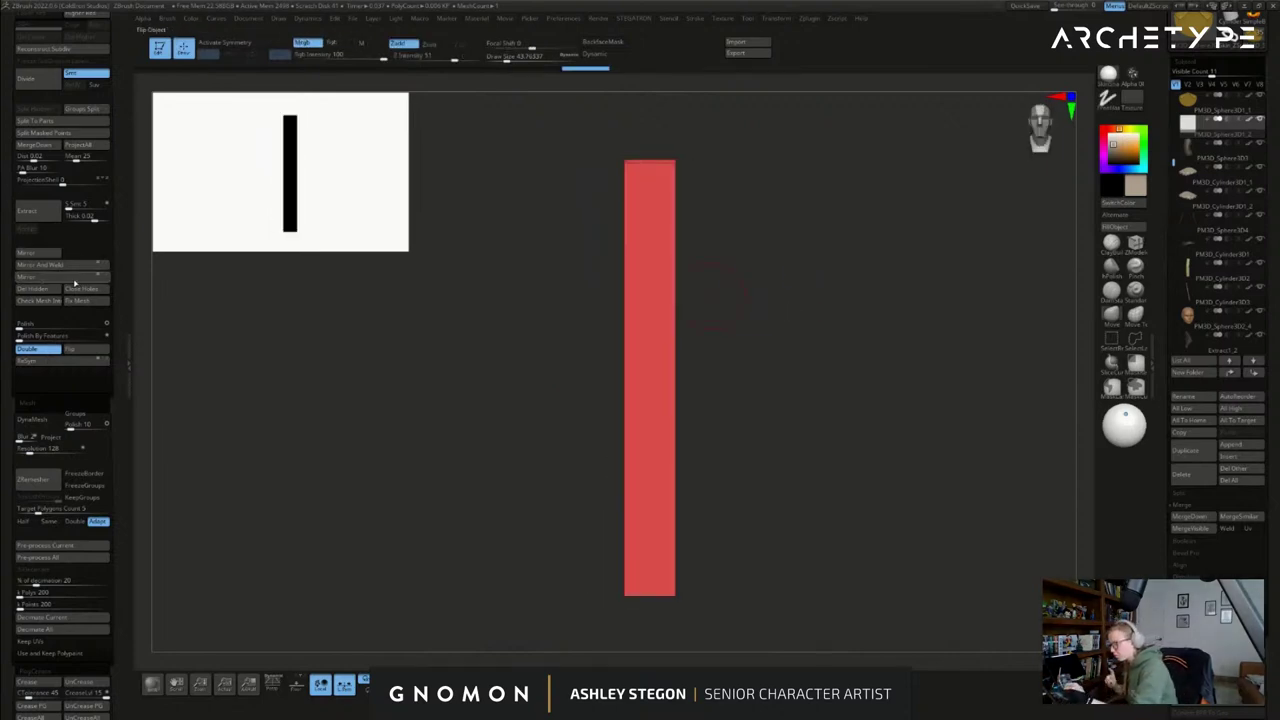
- Mirror and weld the strip across its centre and fill it with a light brown colour
click(92, 265)
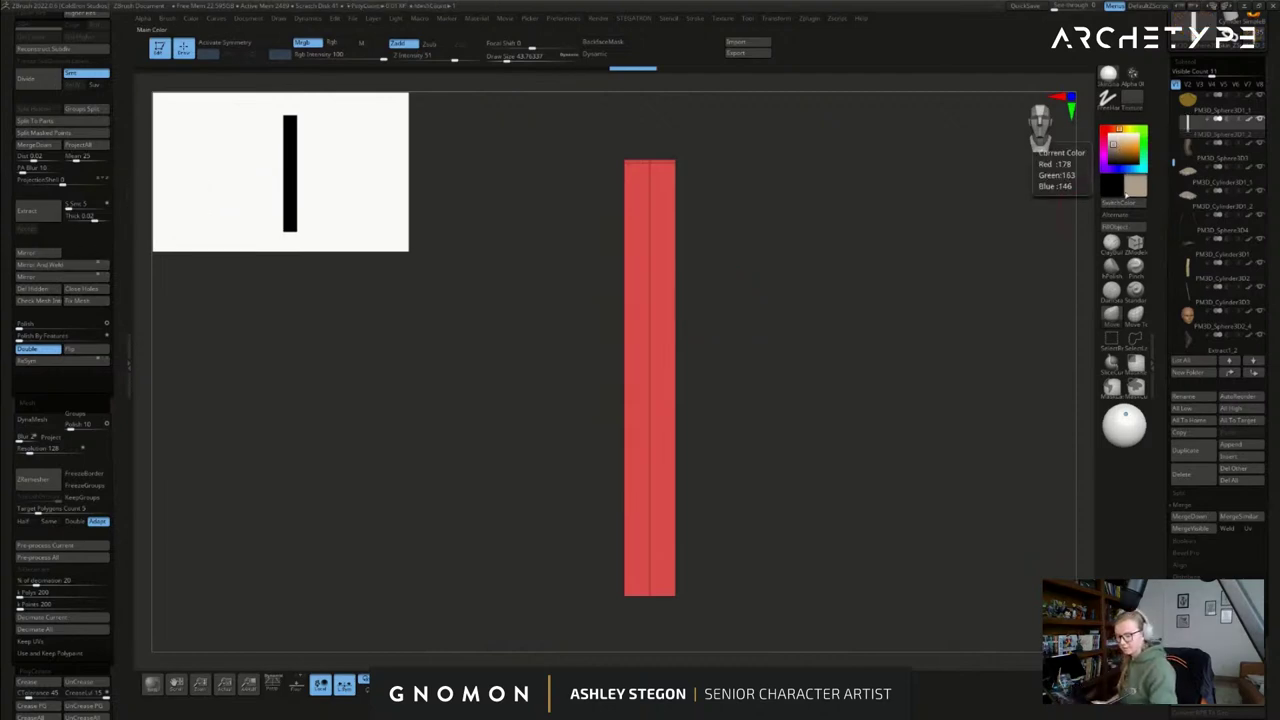
click(1121, 148)
click(1115, 227)
key(shift+f)
key(shift+f)
ctrl+right_drag(657, 242, 670, 217)
right_drag(670, 217, 674, 213)
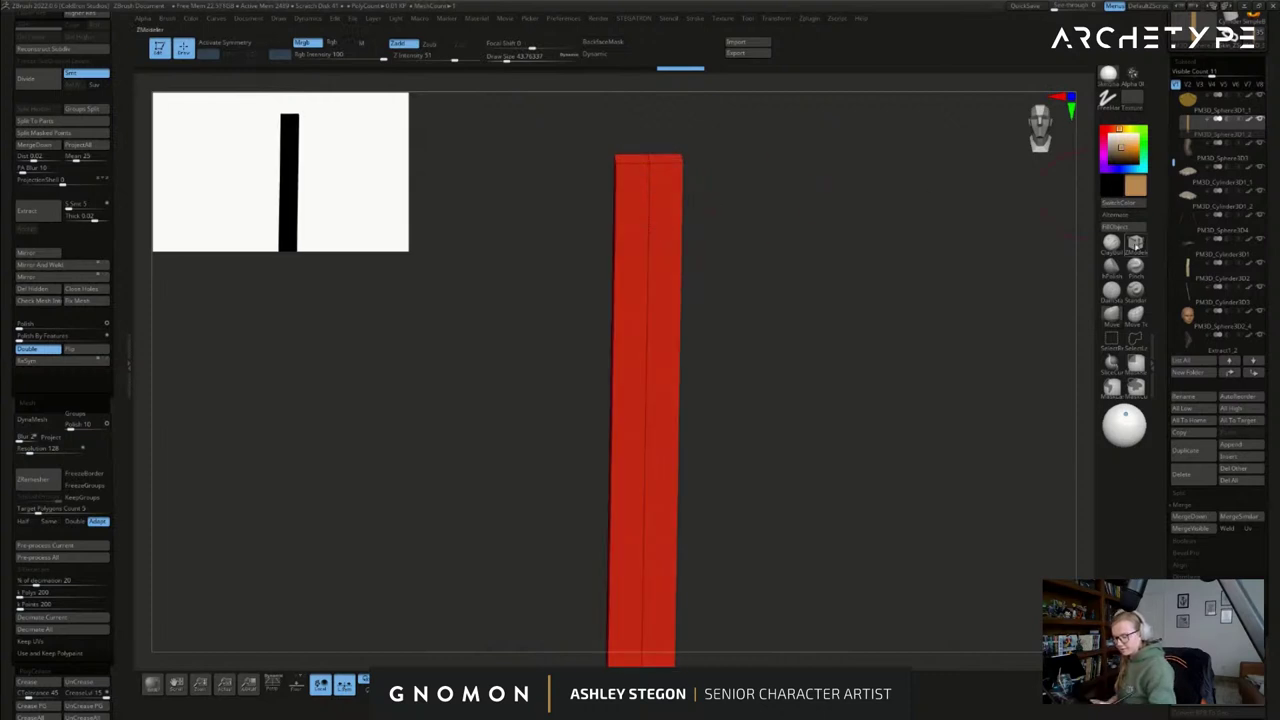
- Bevel the strip's complete centre edge loop into a band and inset that band, using a draw size of about 33
key(space)
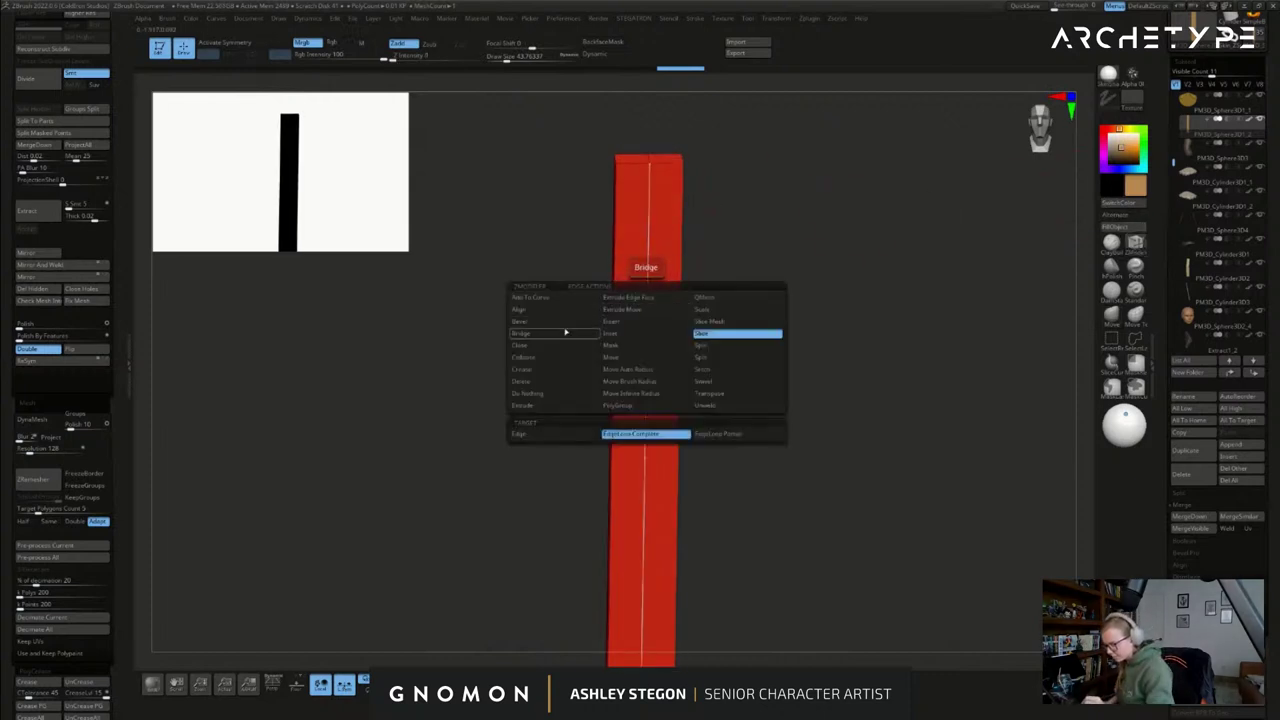
click(566, 332)
drag(647, 296, 653, 291)
right_drag(652, 300, 656, 312)
key(s)
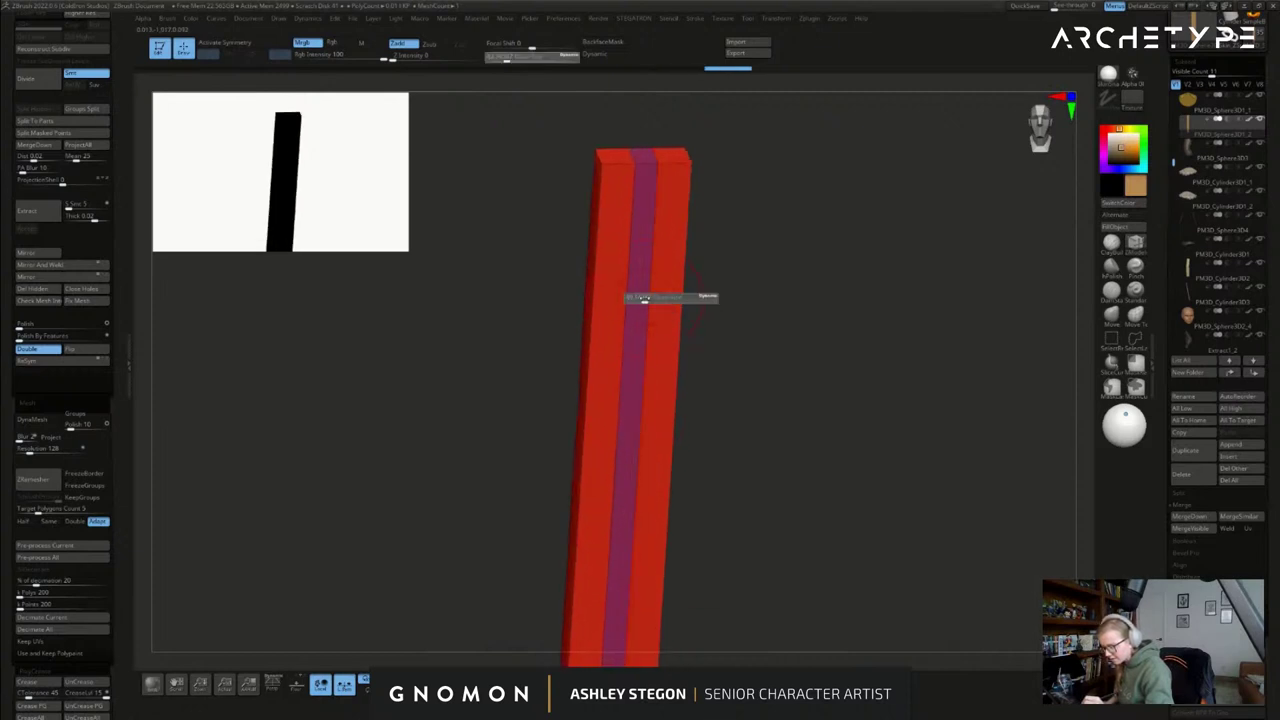
key(space)
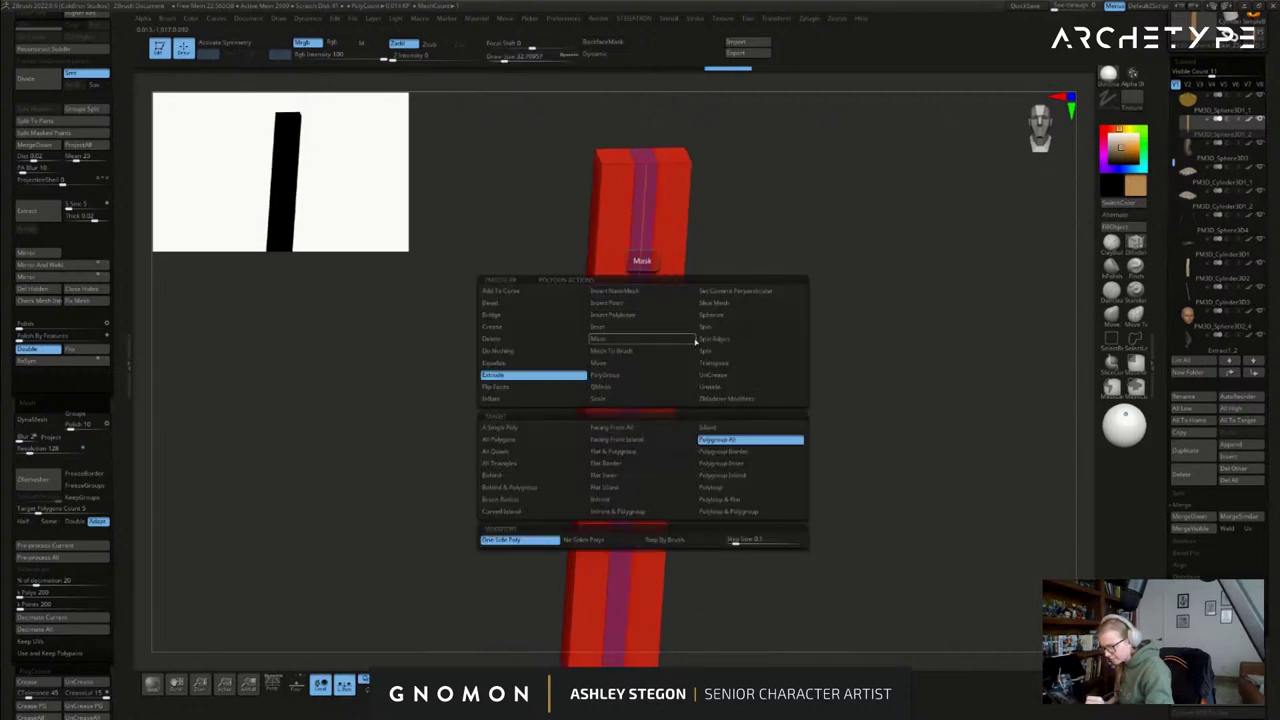
click(657, 327)
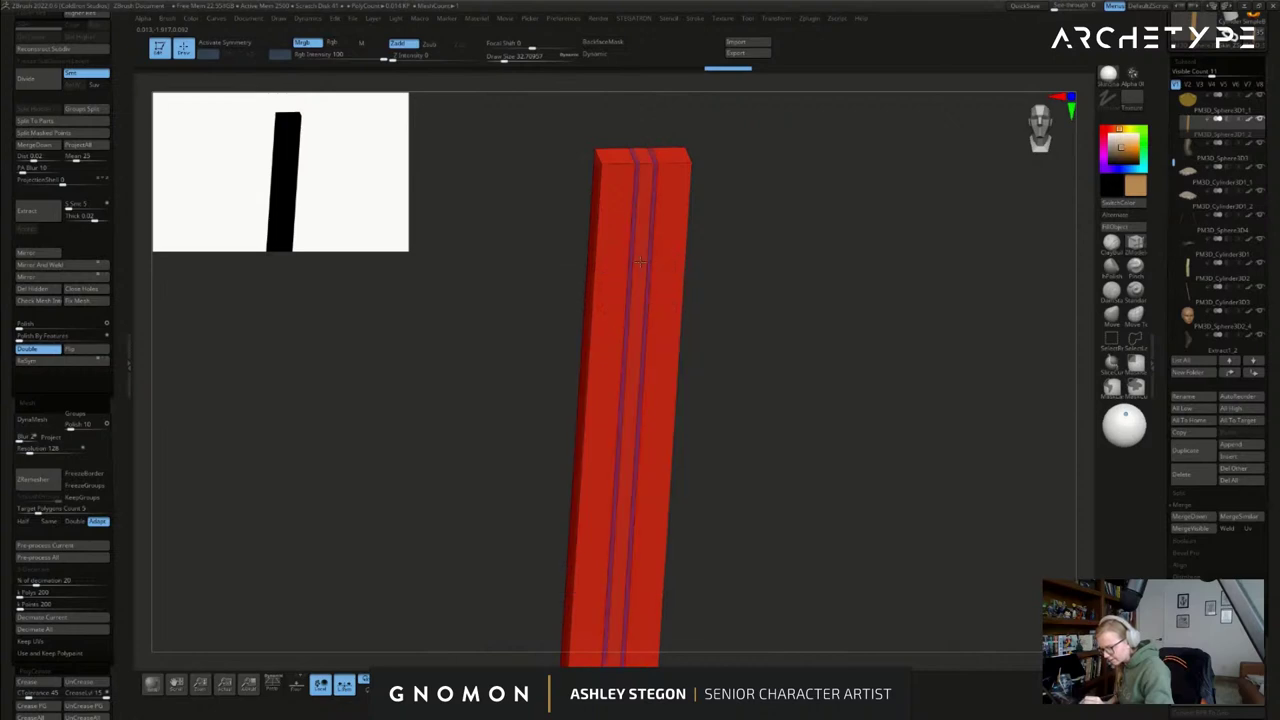
- Scale the inner band's polygroup inward to form a recessed centre groove and preview the strip smoothed
key(space)
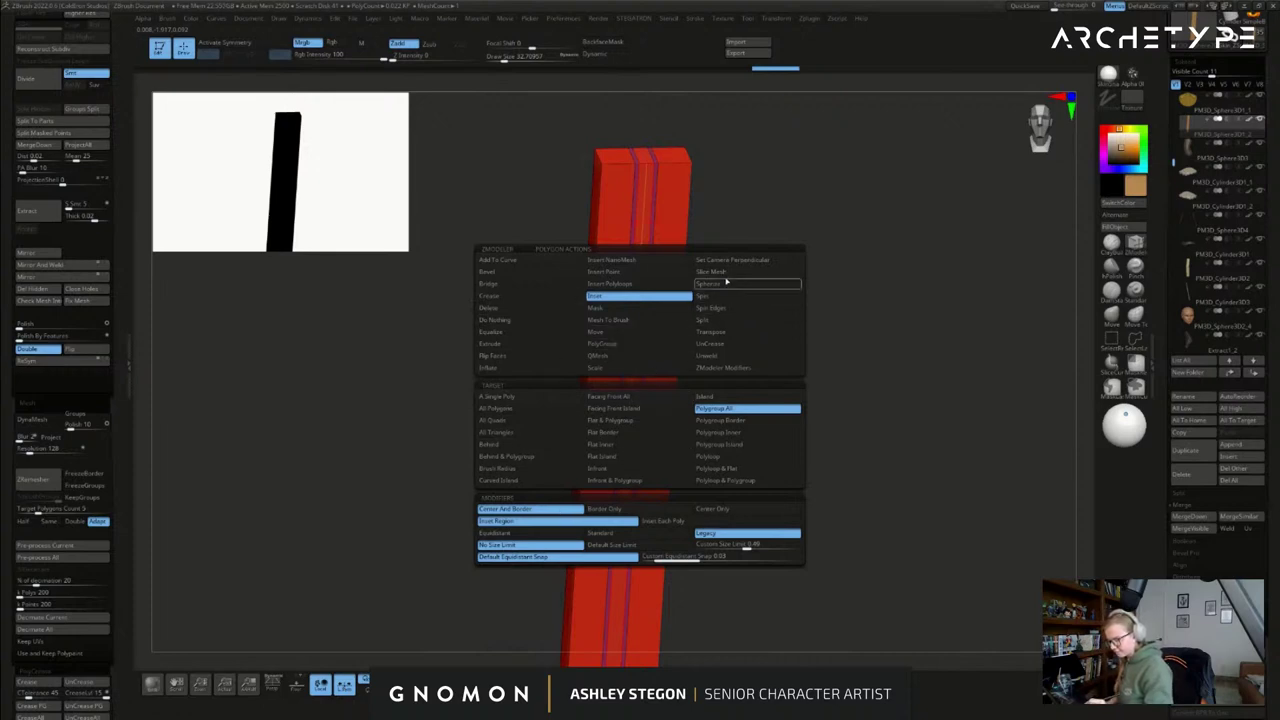
click(625, 366)
click(740, 408)
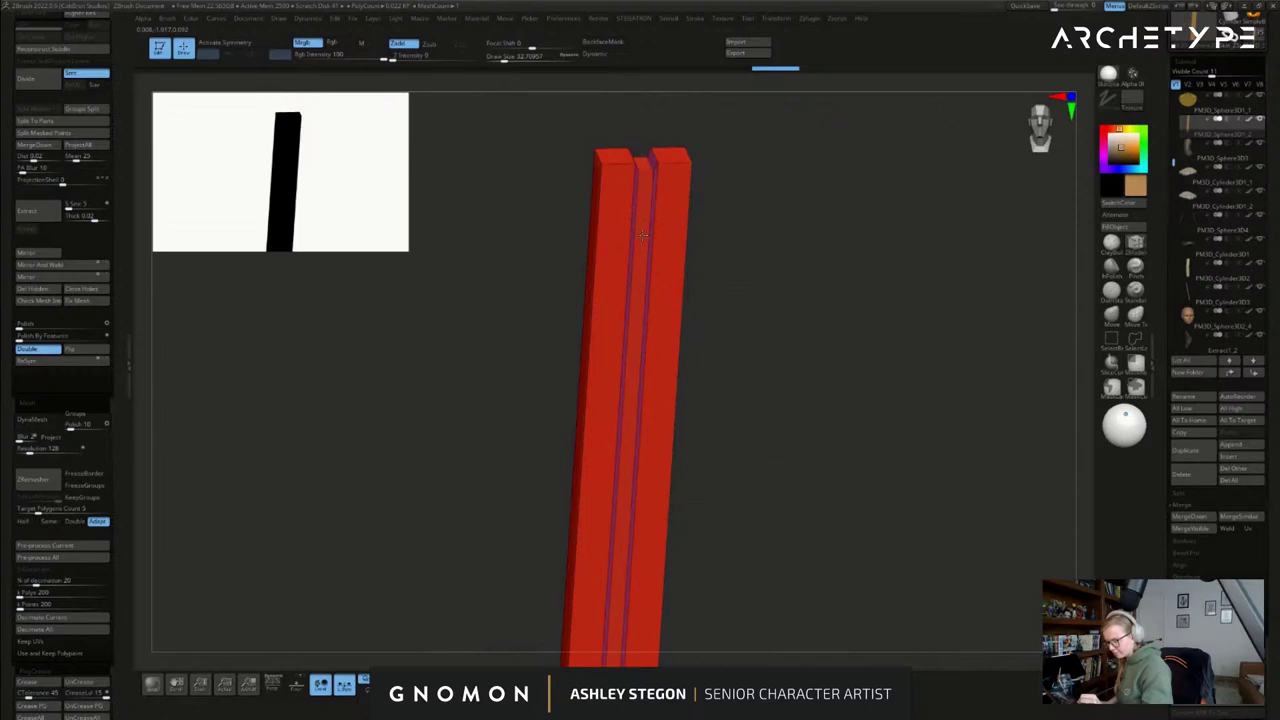
key(d)
key(shift+f)
key(shift+f)
key(shift+d)
shift+drag(746, 380, 676, 349)
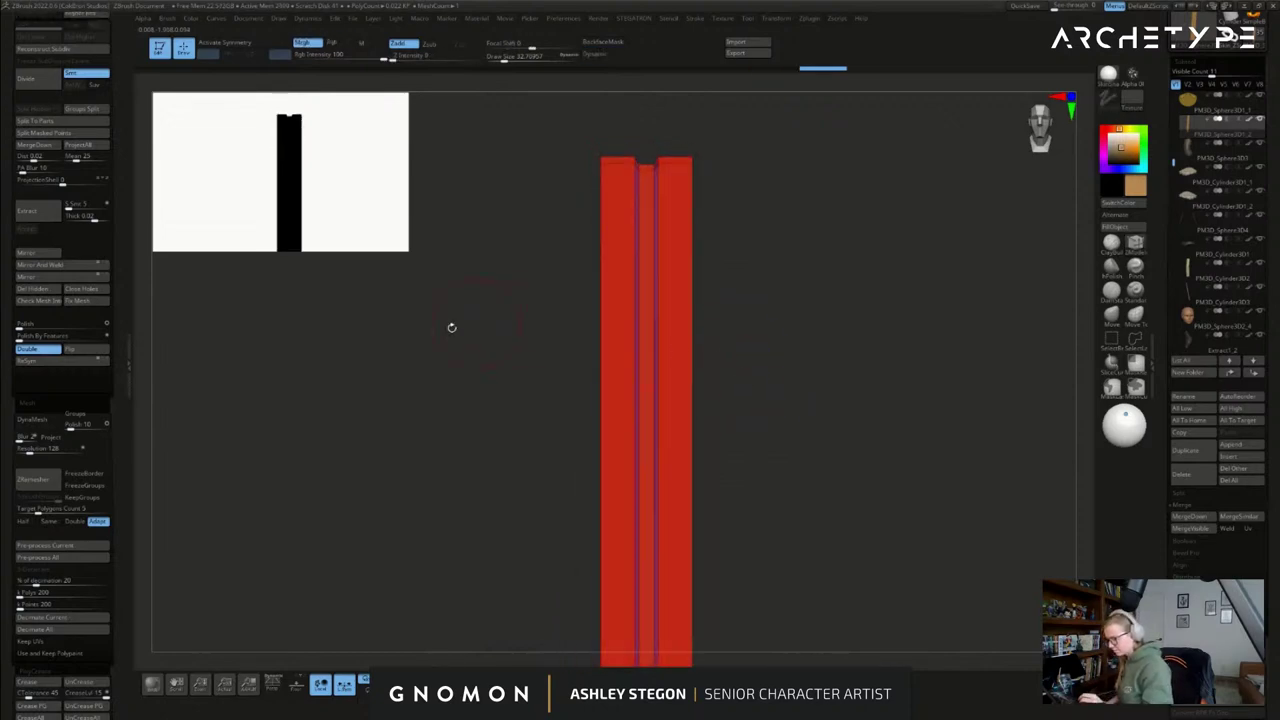
- Regroup the strip's faces by normals and crease the polygroup borders
drag(83, 452, 83, 242)
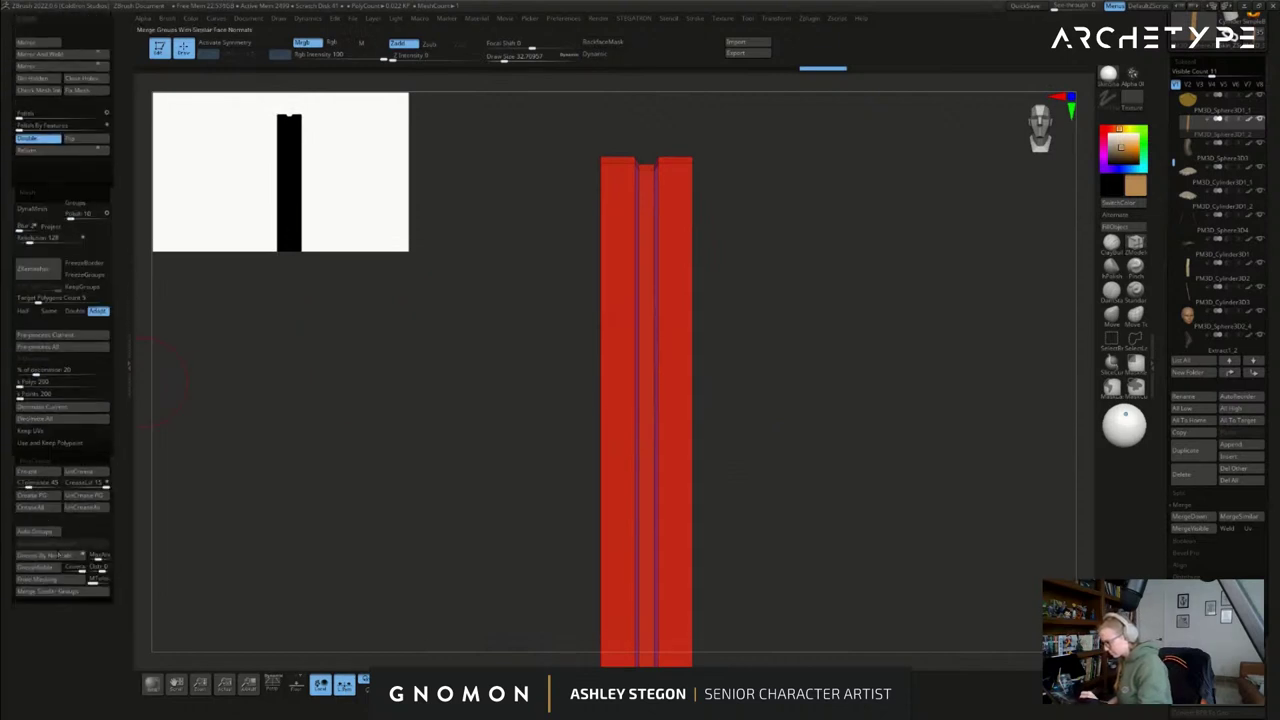
click(57, 553)
click(46, 496)
key(shift+f)
alt+drag(770, 412, 743, 423)
key(shift+f)
- Mirror and weld the strip and flatten its thickness
shift+drag(703, 357, 686, 355)
click(88, 55)
shift+drag(672, 180, 654, 409)
key(w)
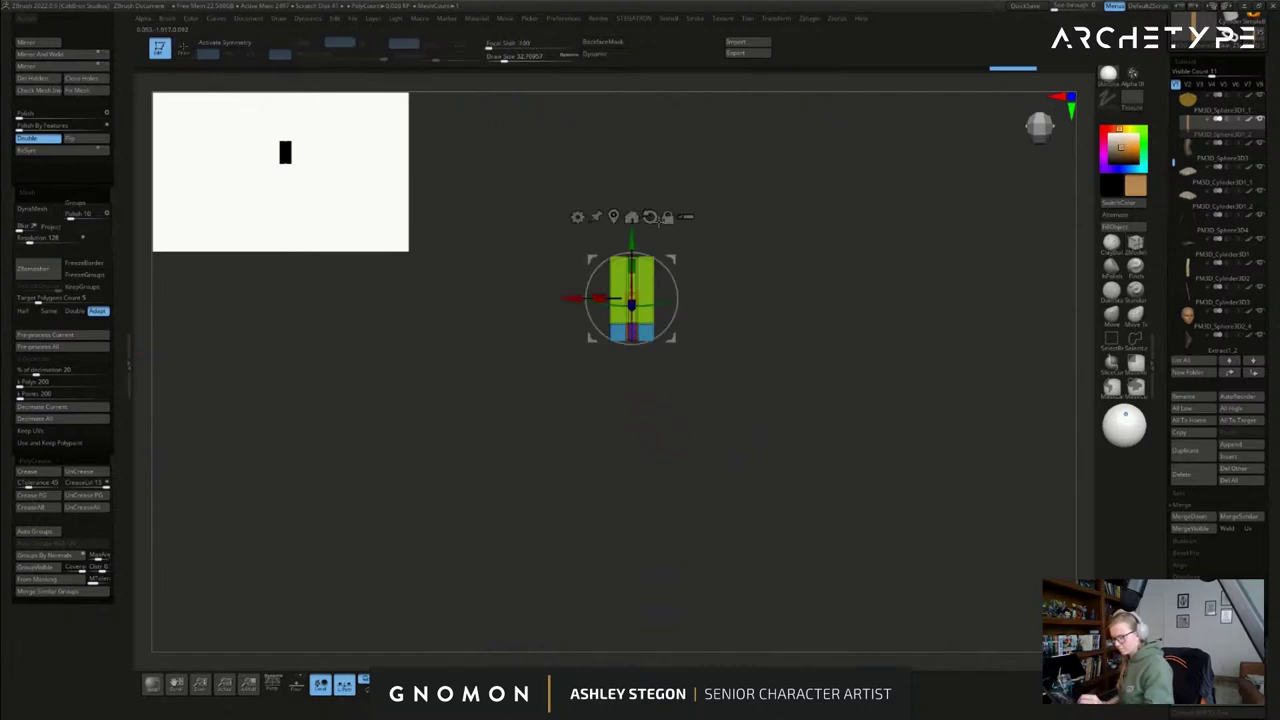
click(650, 217)
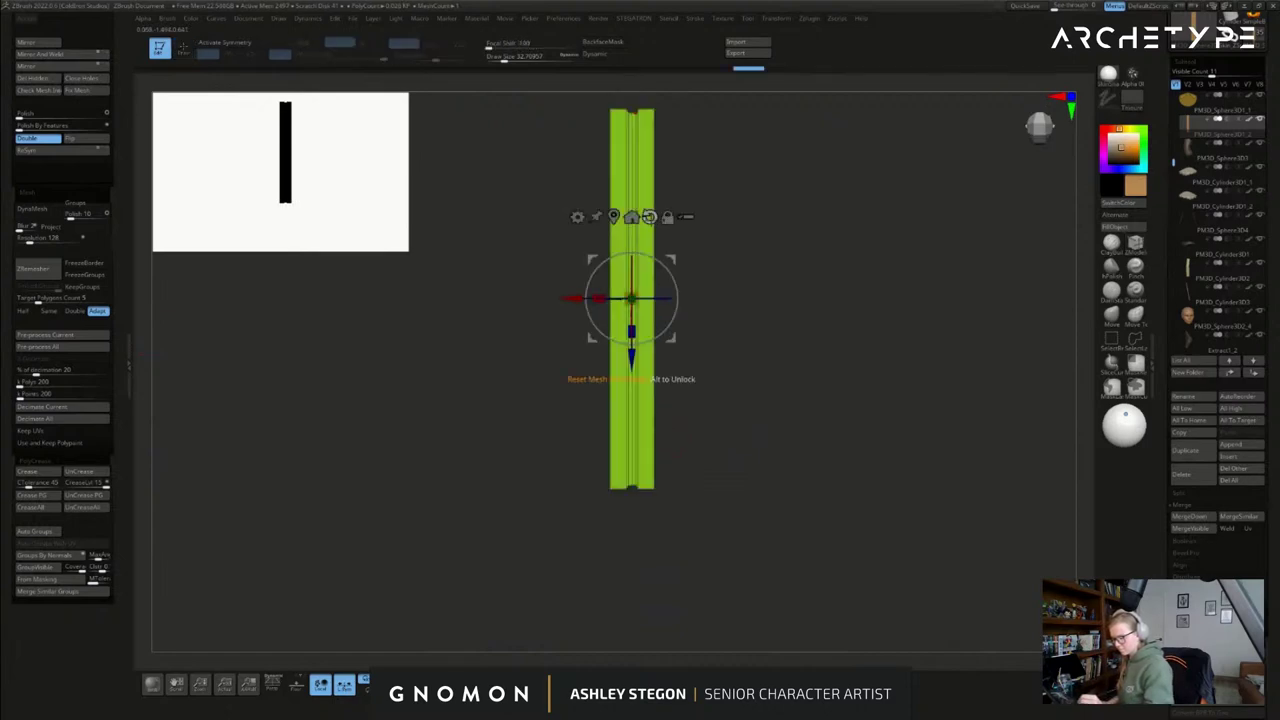
mouse_move(631, 318)
shift+mouse_down()
mouse_move(637, 228)
mouse_move(636, 243)
shift+mouse_up()
key(q)
alt+drag(647, 385, 660, 429)
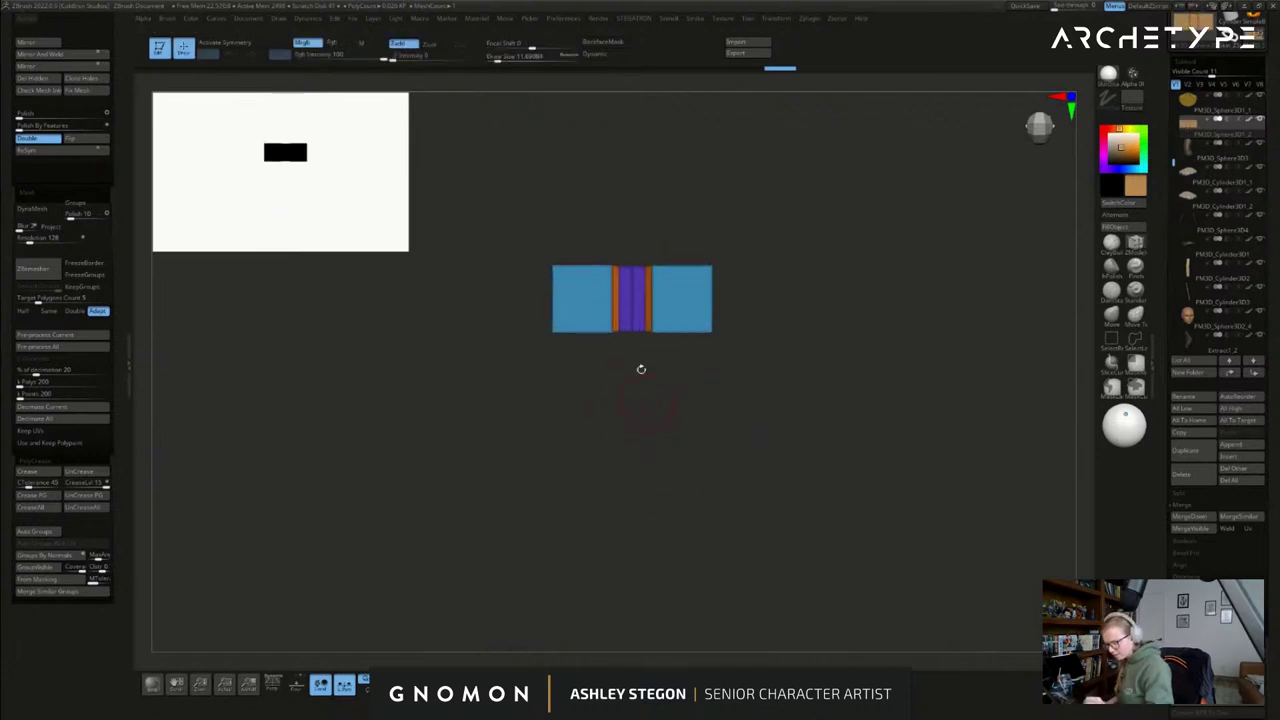
- Mask the strip's outer faces, scale the centre to about 0.66 in depth to deepen the groove, and clear the mask
key(ctrl)
ctrl+drag(638, 320, 622, 357)
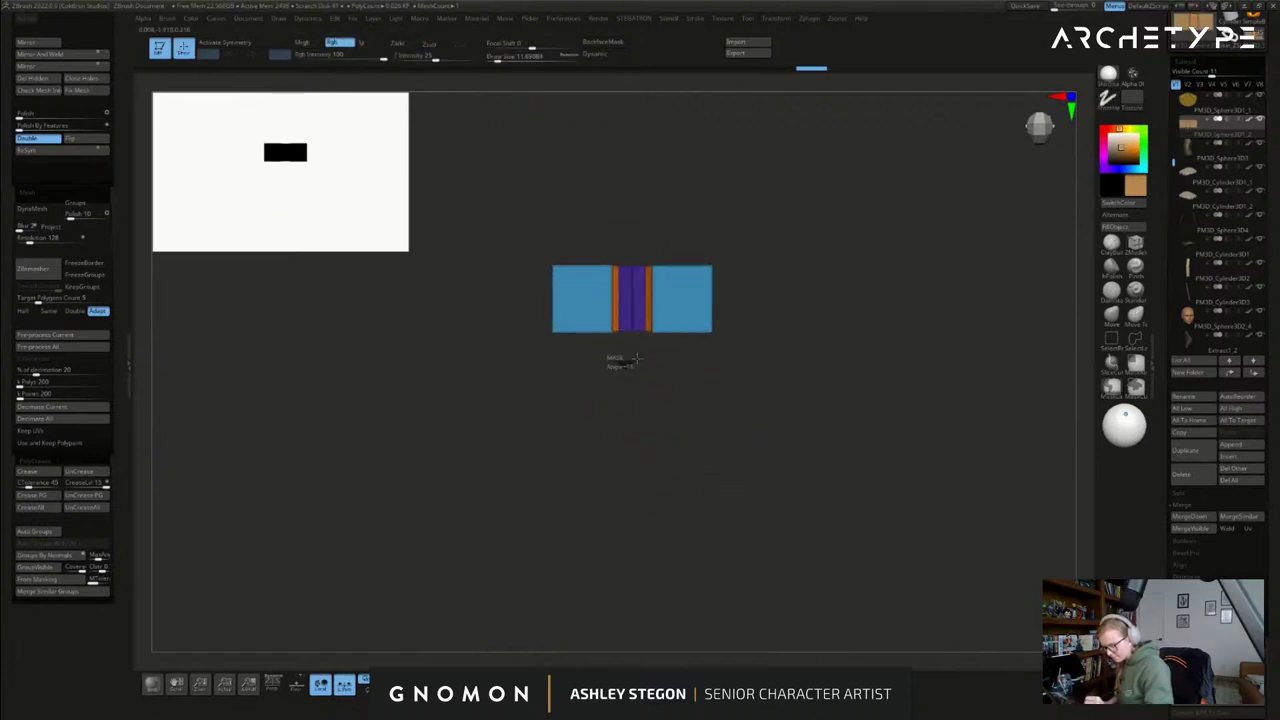
ctrl+drag(630, 245, 632, 243)
ctrl+drag(724, 226, 750, 256)
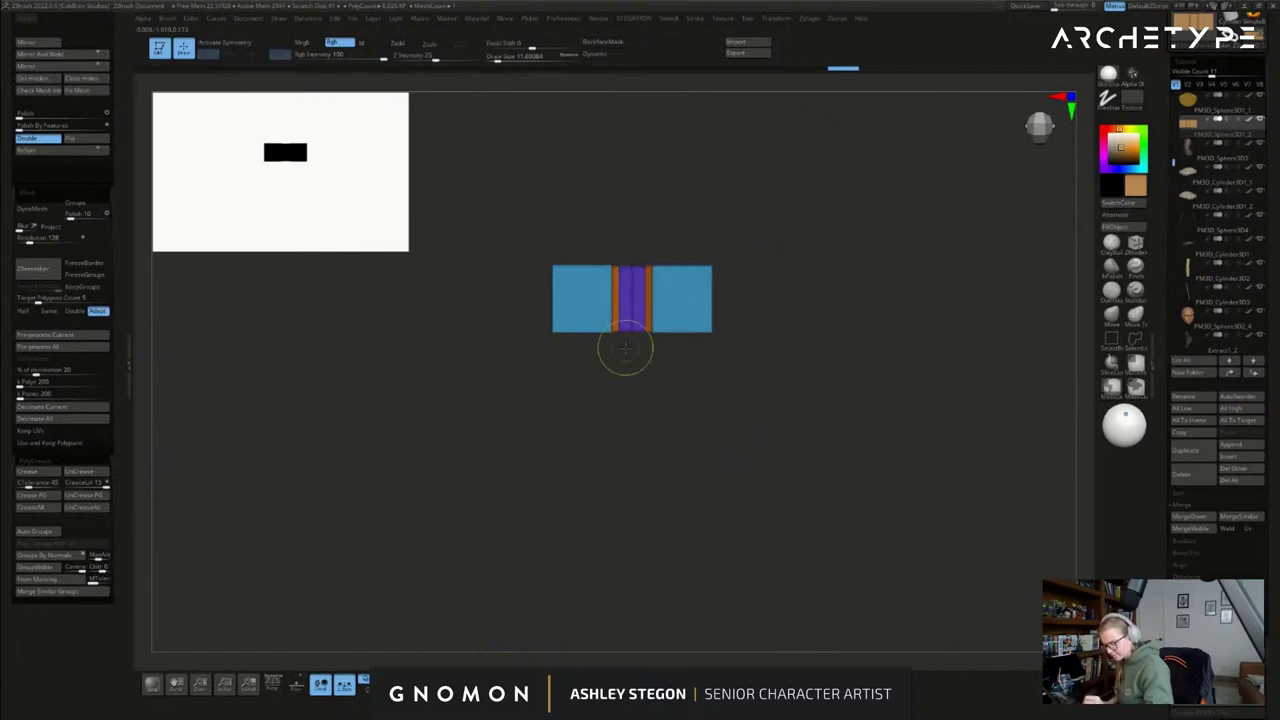
key(w)
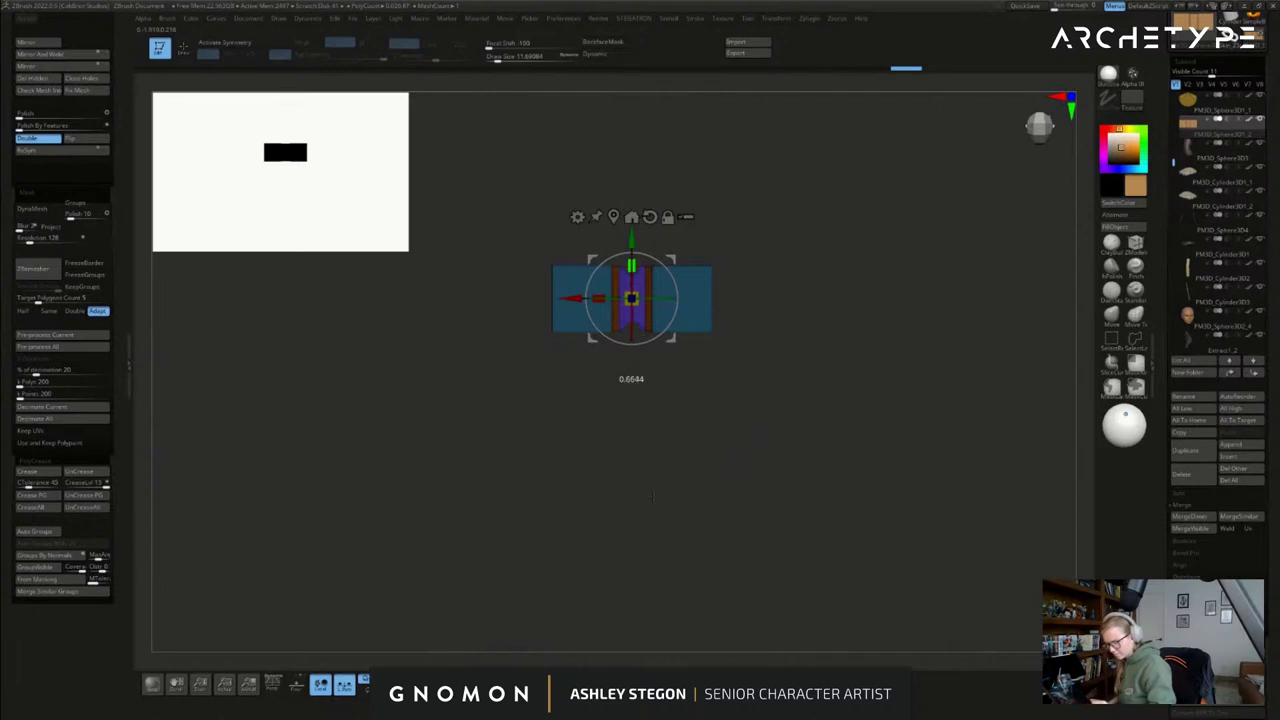
key(q)
mouse_move(786, 480)
ctrl+mouse_down()
mouse_move(791, 380)
mouse_move(669, 203)
mouse_move(646, 226)
mouse_move(697, 256)
mouse_move(728, 491)
mouse_move(754, 429)
mouse_move(752, 449)
ctrl+mouse_up()
key(shift+f)
key(shift+f)
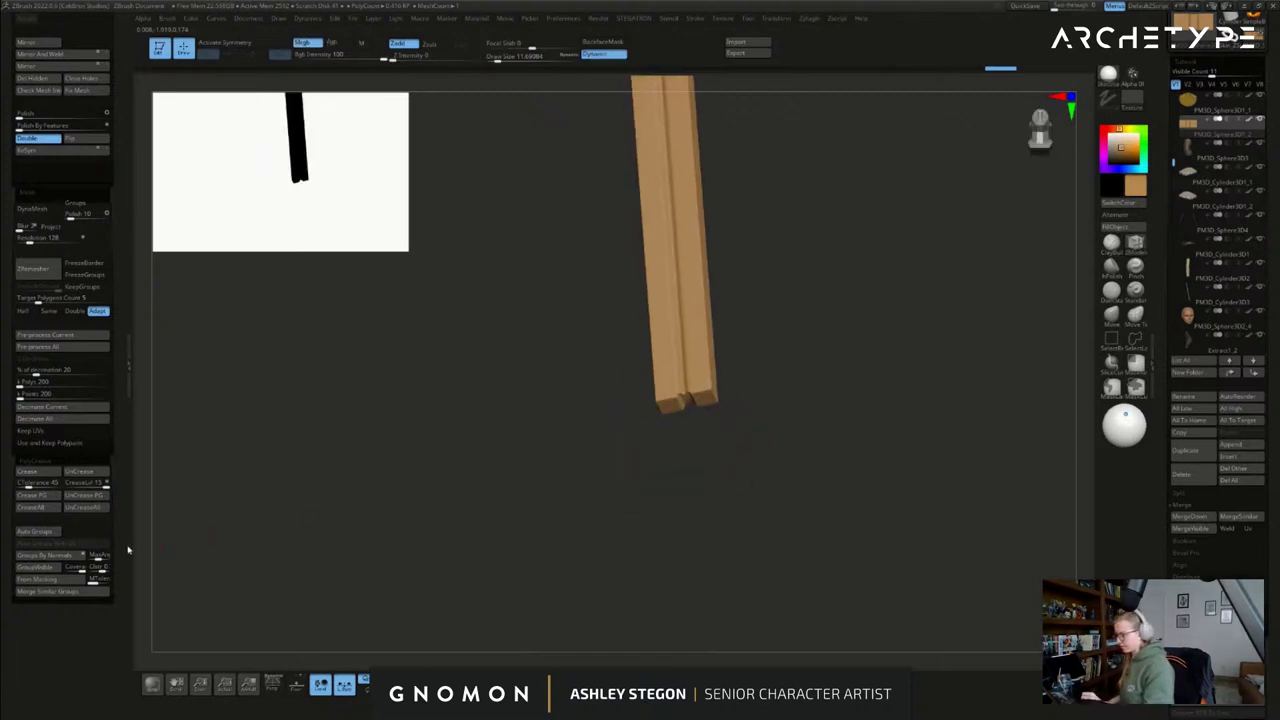
- Remove all creases from the grooved strip
click(86, 508)
shift+drag(520, 508, 591, 523)
key(shift+f)
key(shift+d)
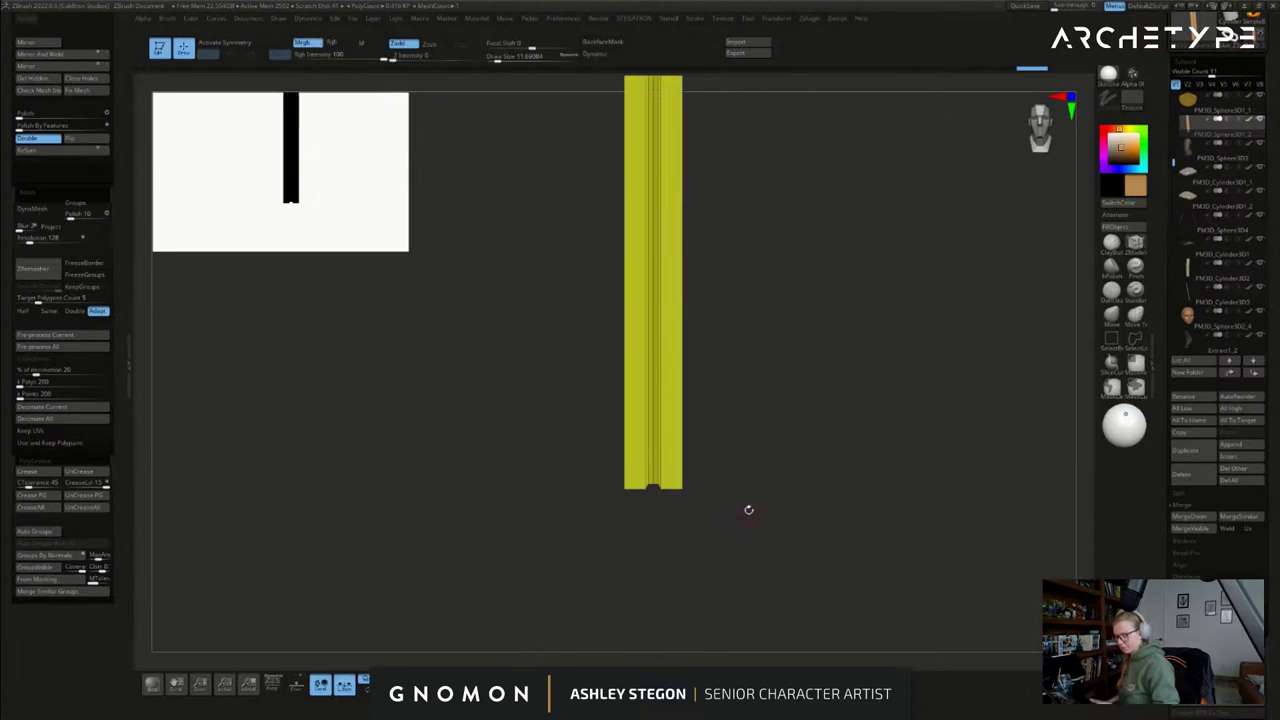
alt+drag(747, 515, 763, 464)
- Insert an edge loop near the strip's lower end with ZModeler and turn on the smoothed preview
key(b)
key(z)
key(m)
click(697, 397)
key(d)
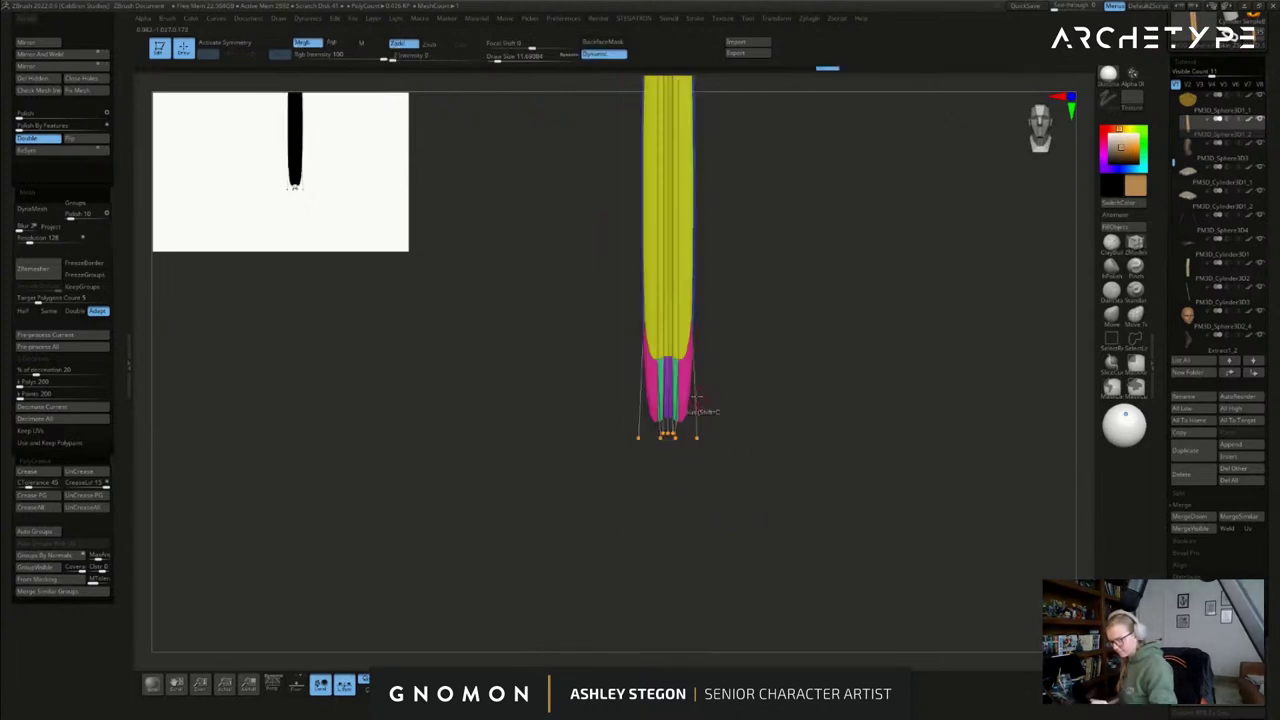
key(ctrl+z)
key(space)
click(689, 409)
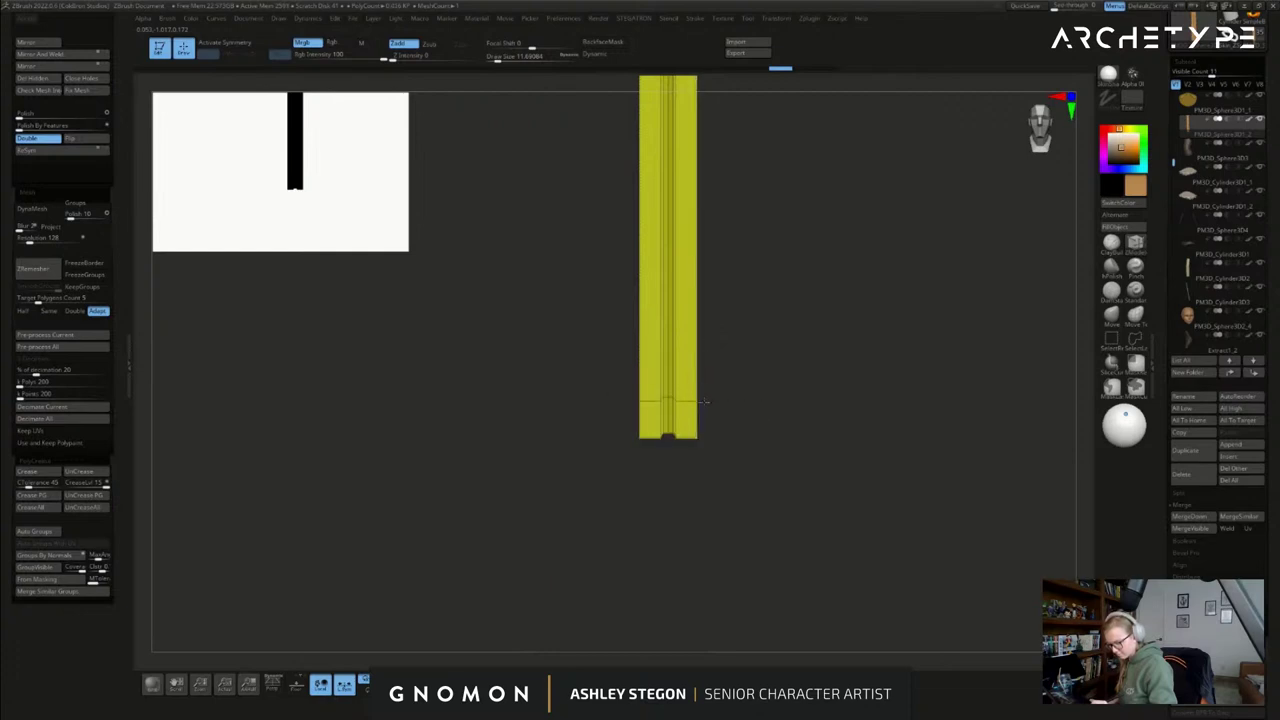
key(d)
- Uncrease all of the strip's edges again and check the rounding of its lower end
drag(743, 391, 729, 391)
key(shift+f)
key(shift+f)
key(shift+d)
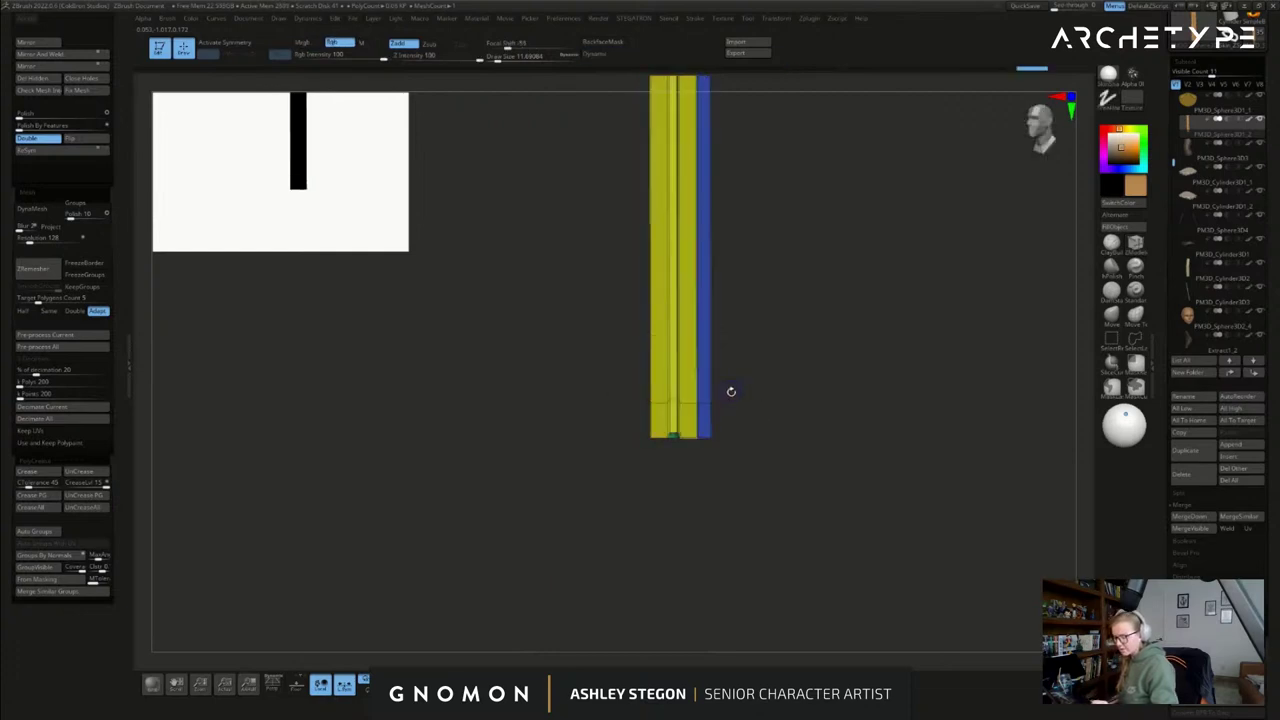
click(88, 507)
key(d)
shift+drag(341, 520, 650, 534)
key(shift+f)
- Insert an edge loop near the strip's upper end and turn on the smoothed preview
alt+drag(785, 350, 760, 377)
key(shift+f)
key(shift+d)
alt+drag(726, 328, 782, 309)
key(d)
key(shift+d)
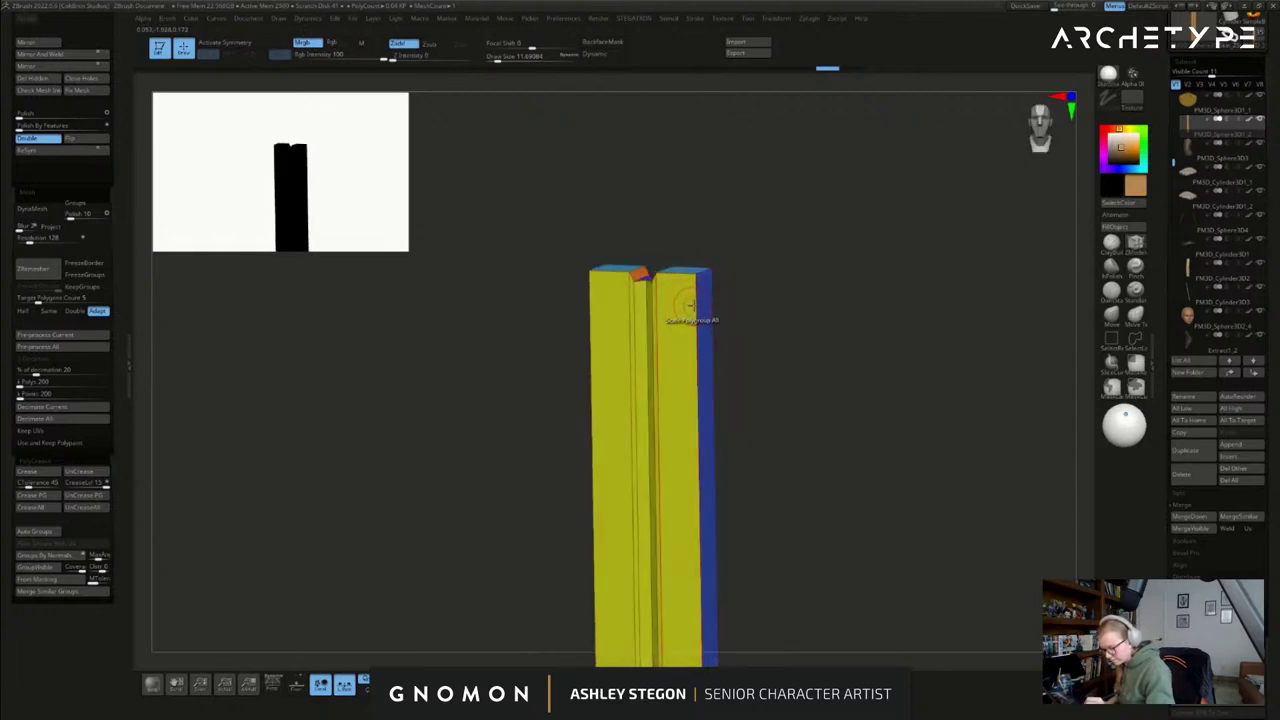
drag(682, 300, 674, 319)
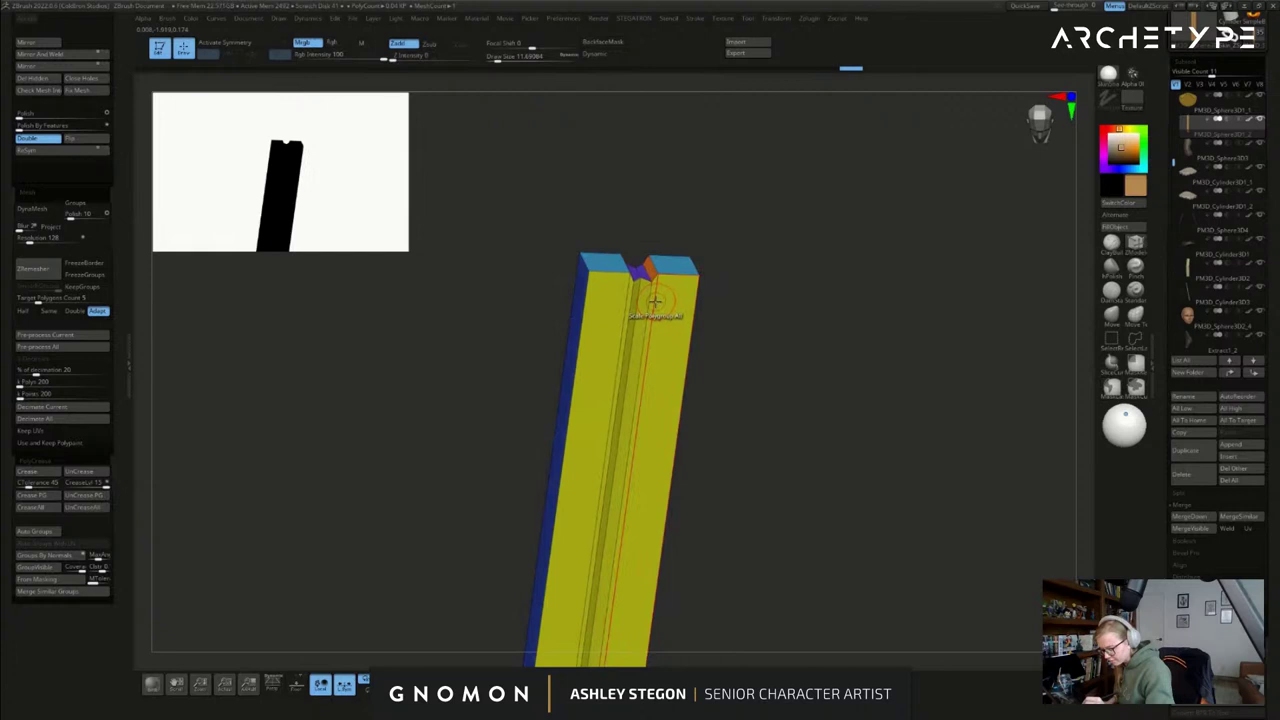
click(654, 304)
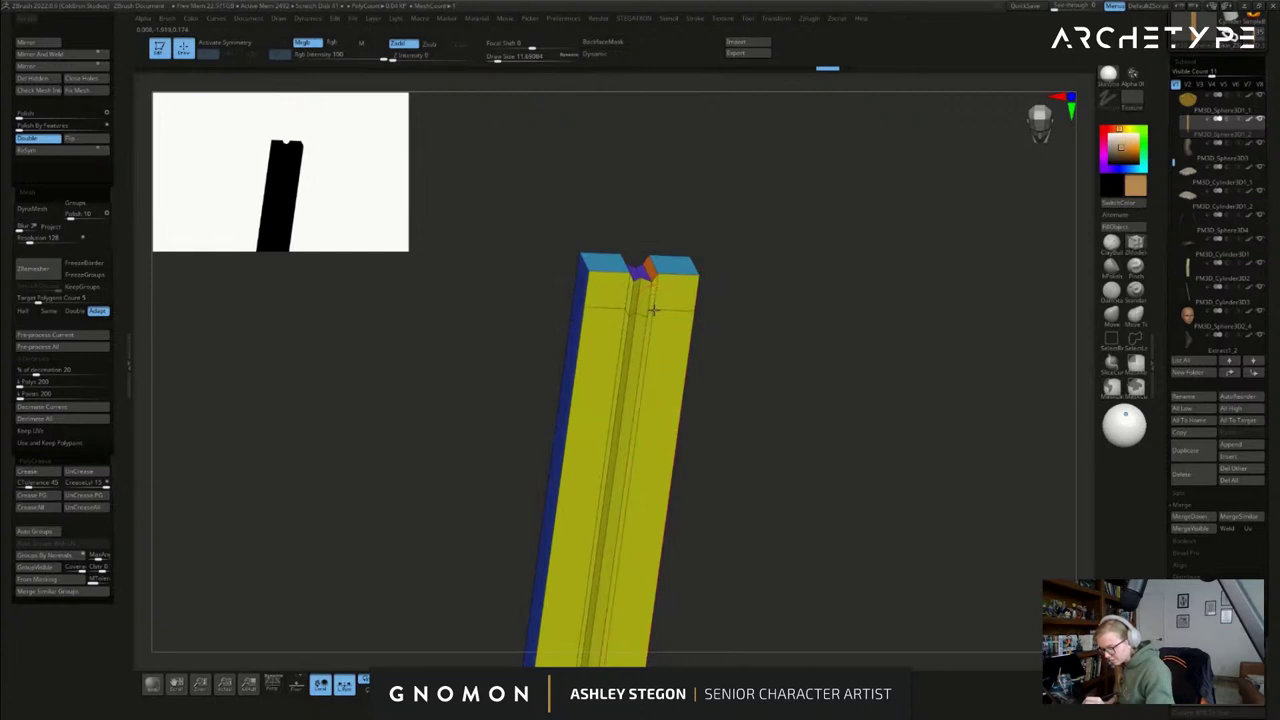
key(d)
- Examine the whole smoothed strip with and without its wireframe, checking the groove and both rounded ends
key(shift+f)
mouse_move(748, 417)
alt+mouse_down()
mouse_move(717, 423)
mouse_move(749, 404)
alt+mouse_up()
shift+drag(749, 404, 741, 462)
key(shift+f)
alt+drag(788, 520, 762, 440)
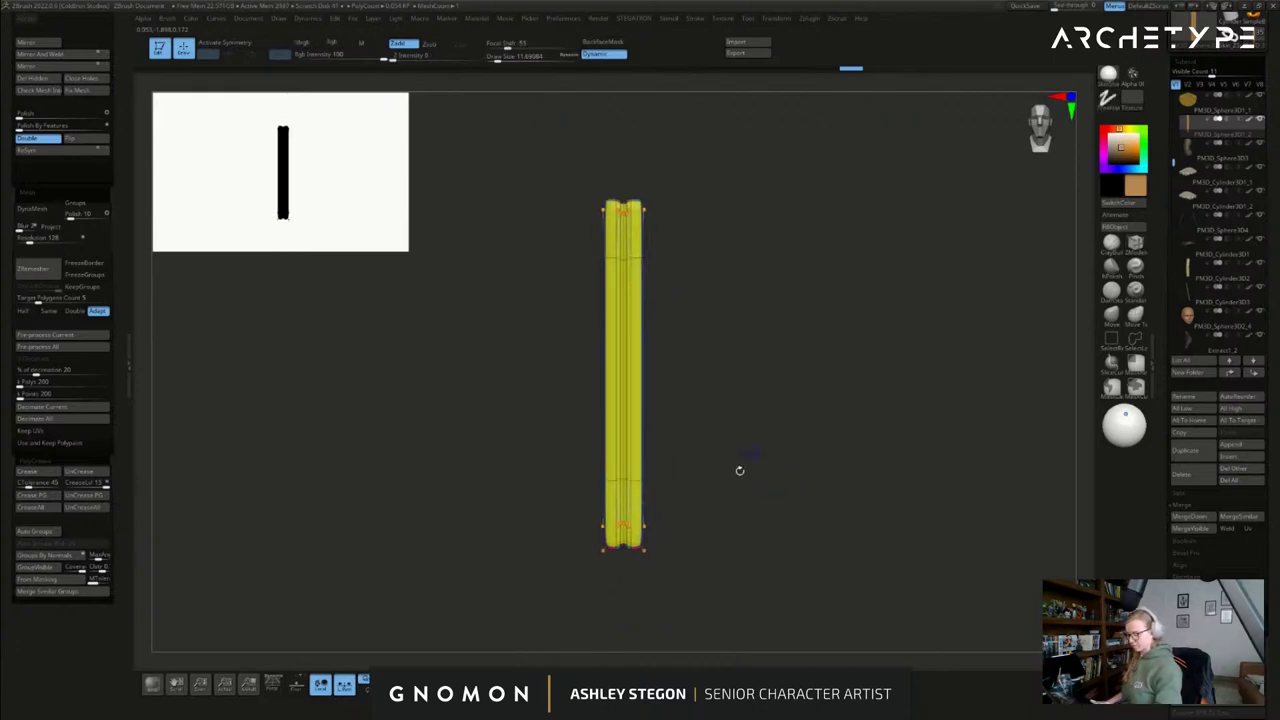
mouse_move(748, 530)
mouse_down()
mouse_move(783, 543)
mouse_move(733, 532)
mouse_up()
key(shift+f)
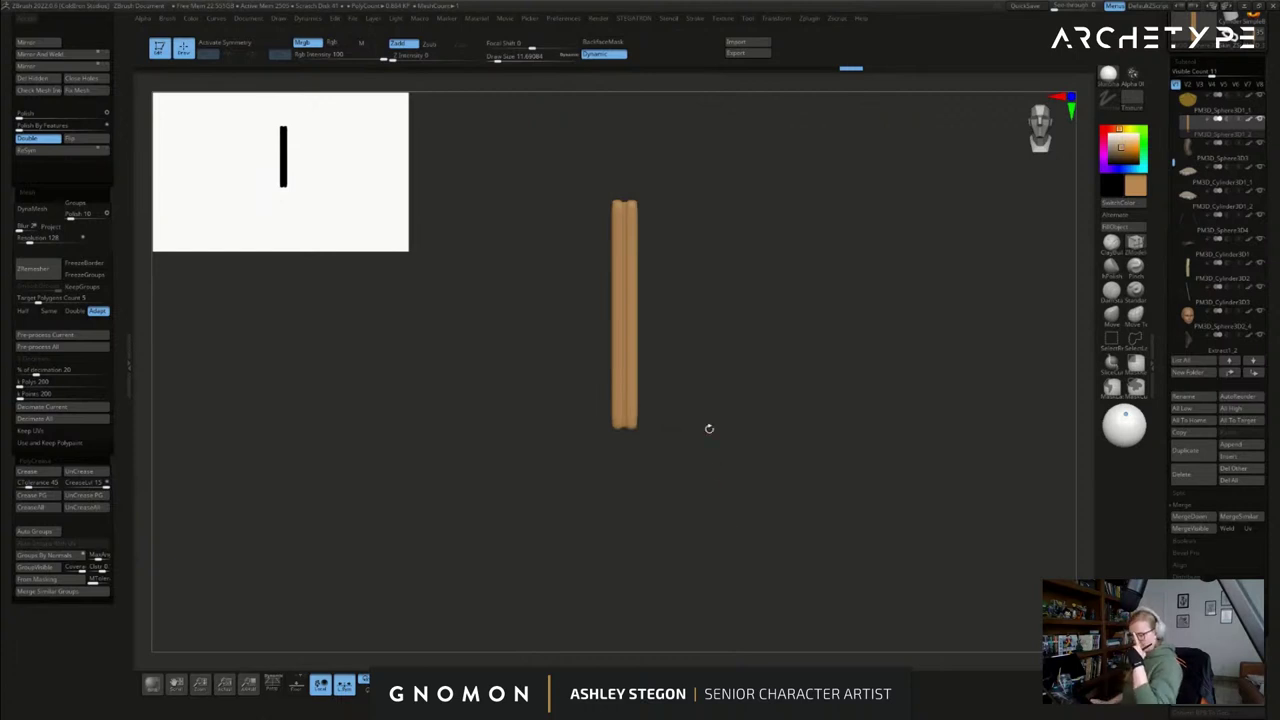
key(shift+f)
key(shift+f)
key(w)
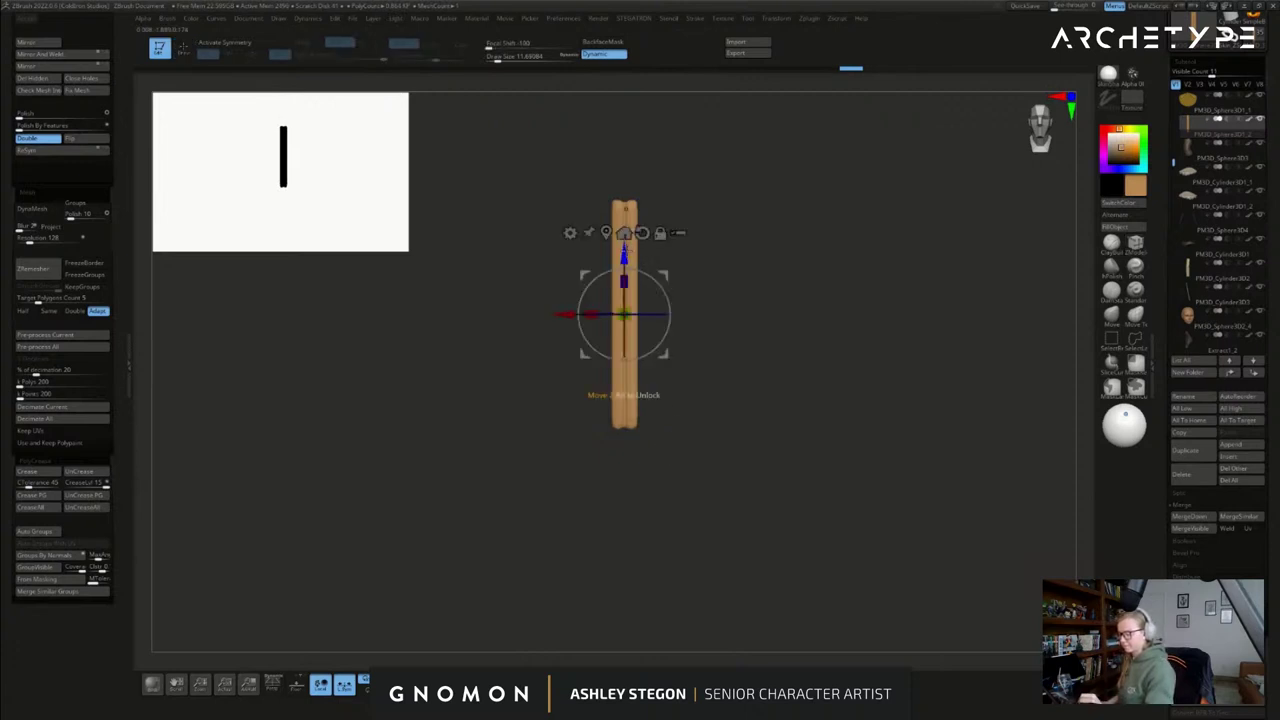
key(q)
alt+drag(737, 297, 745, 336)
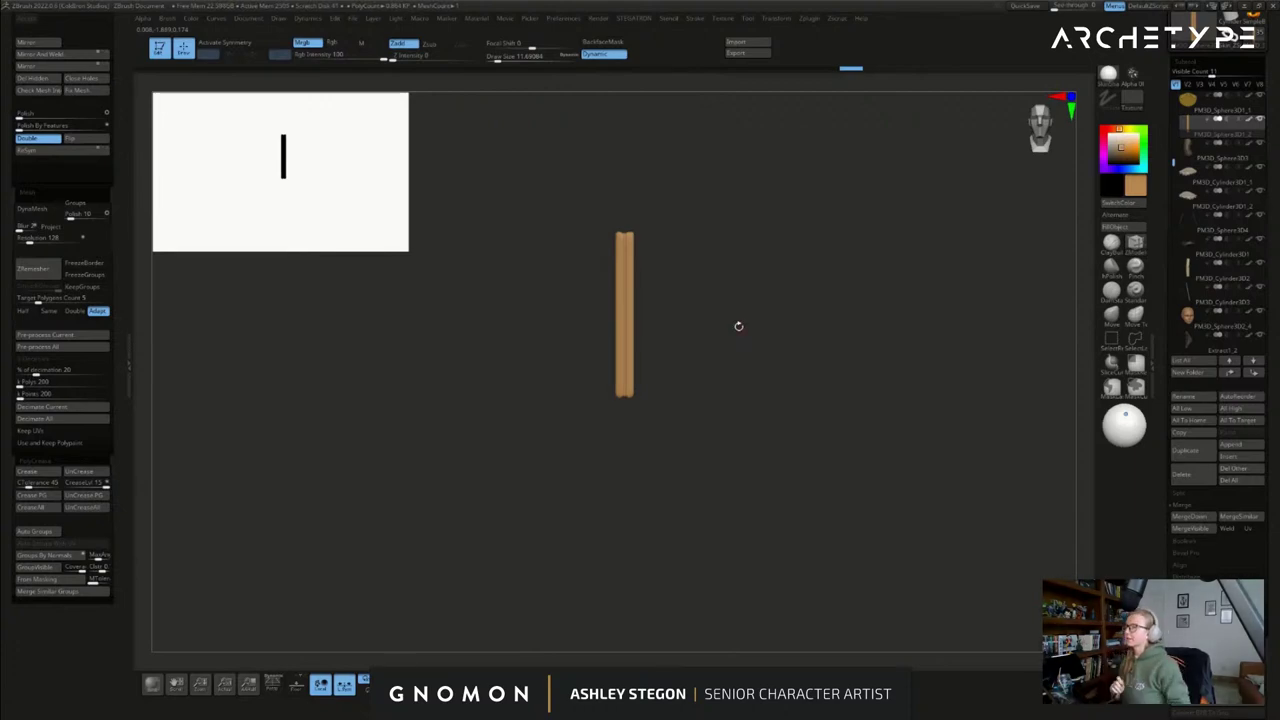
- Bring up the reference board and examine the photos of straw bundles and straw capes
right_drag(497, 2, 549, 289)
middle_drag(370, 215, 791, 440)
scroll(386, 220, up, 5)
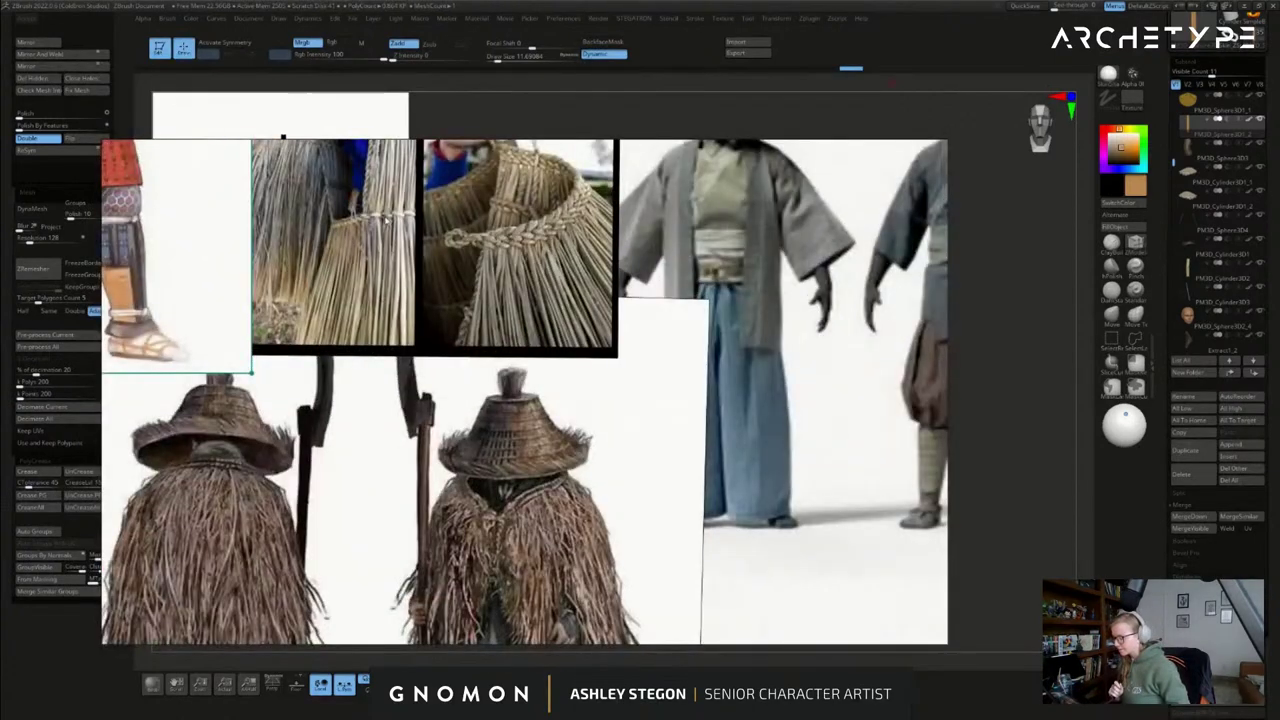
- Study the braided neckline and straw bundles in the straw cape photos up close, then put the reference board away
scroll(387, 220, up, 2)
middle_drag(387, 220, 378, 306)
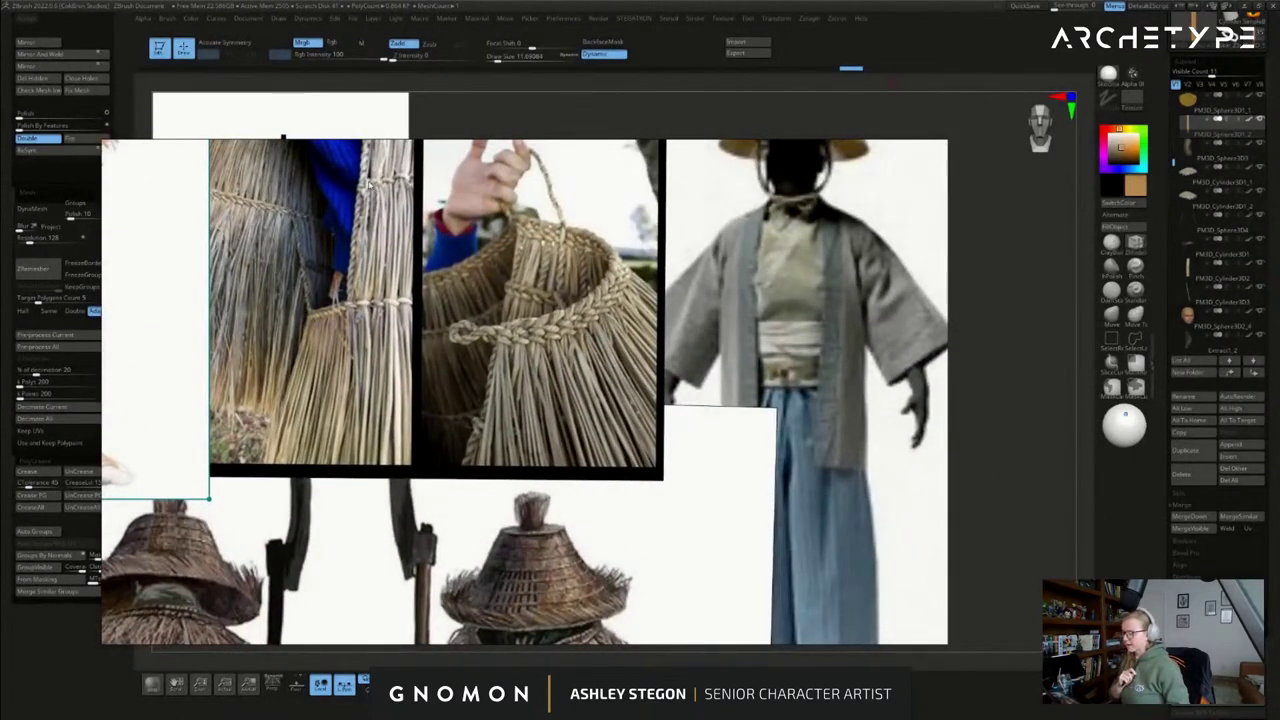
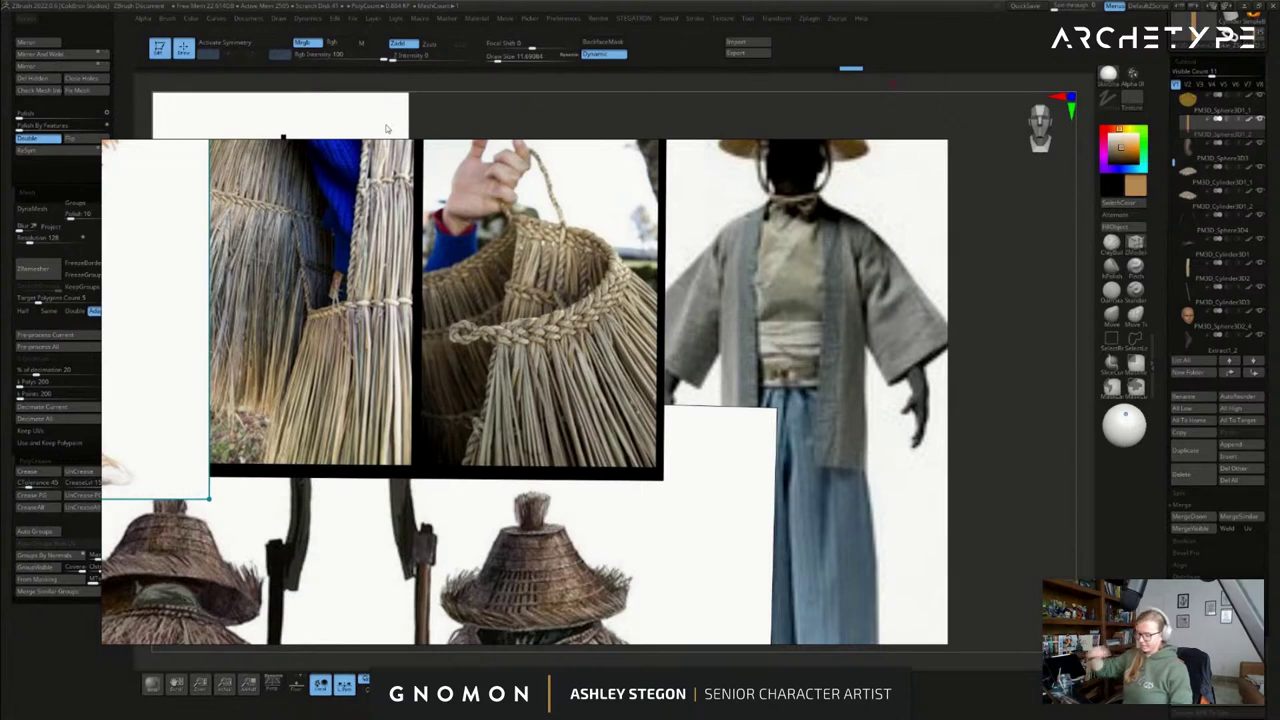
right_drag(622, 320, 665, 0)
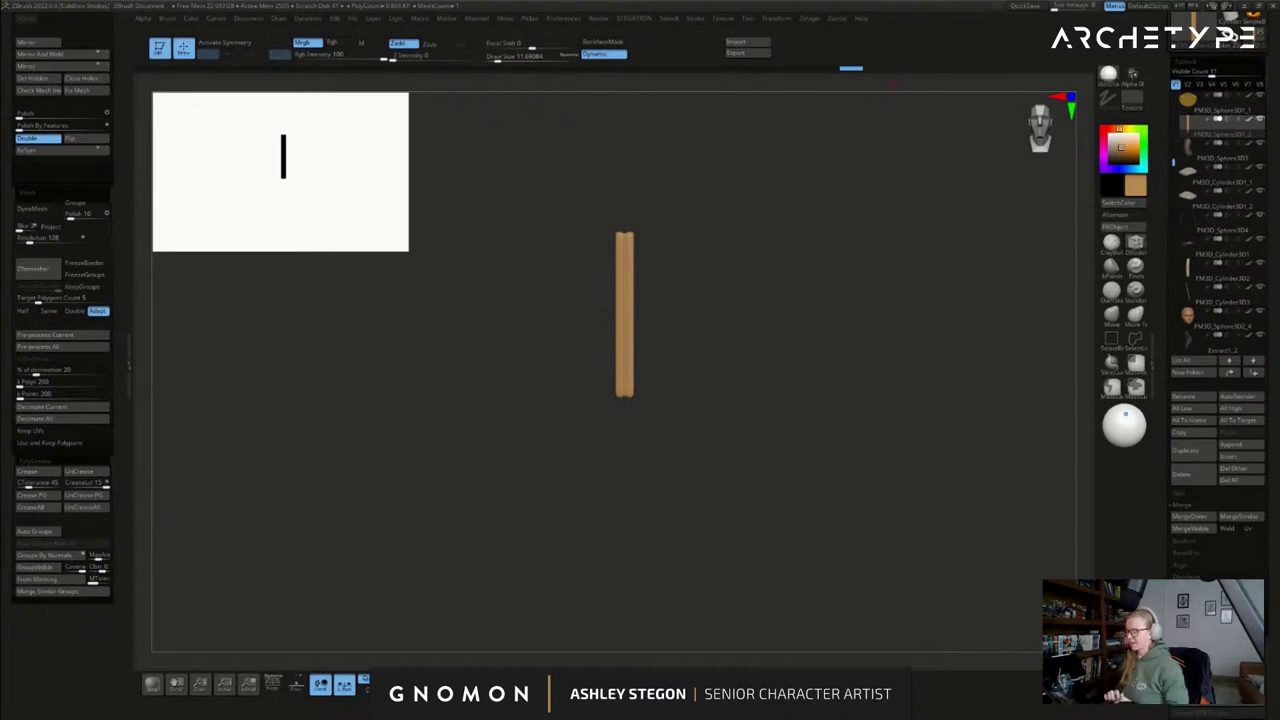
- Create a new InsertMesh brush from the isolated straw strip and turn it into a NanoMesh brush
click(714, 511)
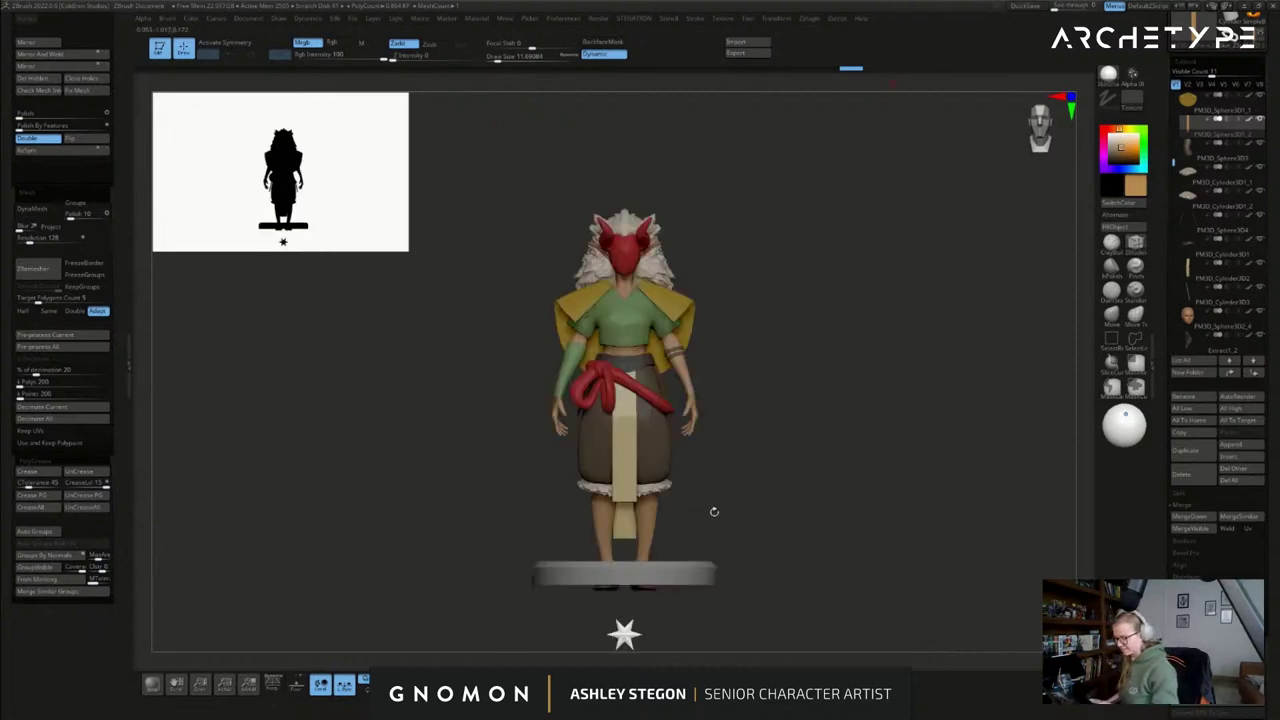
alt+drag(754, 514, 737, 436)
click(540, 685)
alt+drag(646, 391, 709, 260)
mouse_move(719, 215)
alt+mouse_down()
mouse_move(748, 430)
mouse_move(737, 416)
alt+mouse_up()
key(s)
key(b)
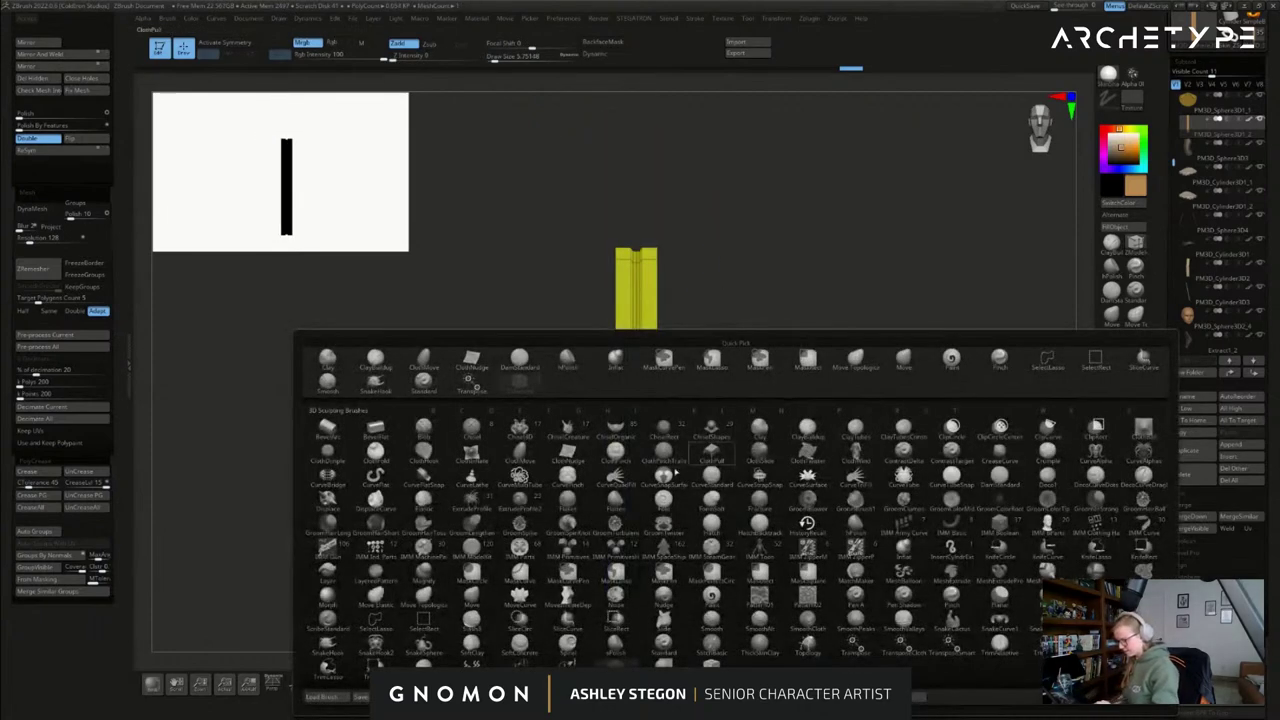
click(510, 697)
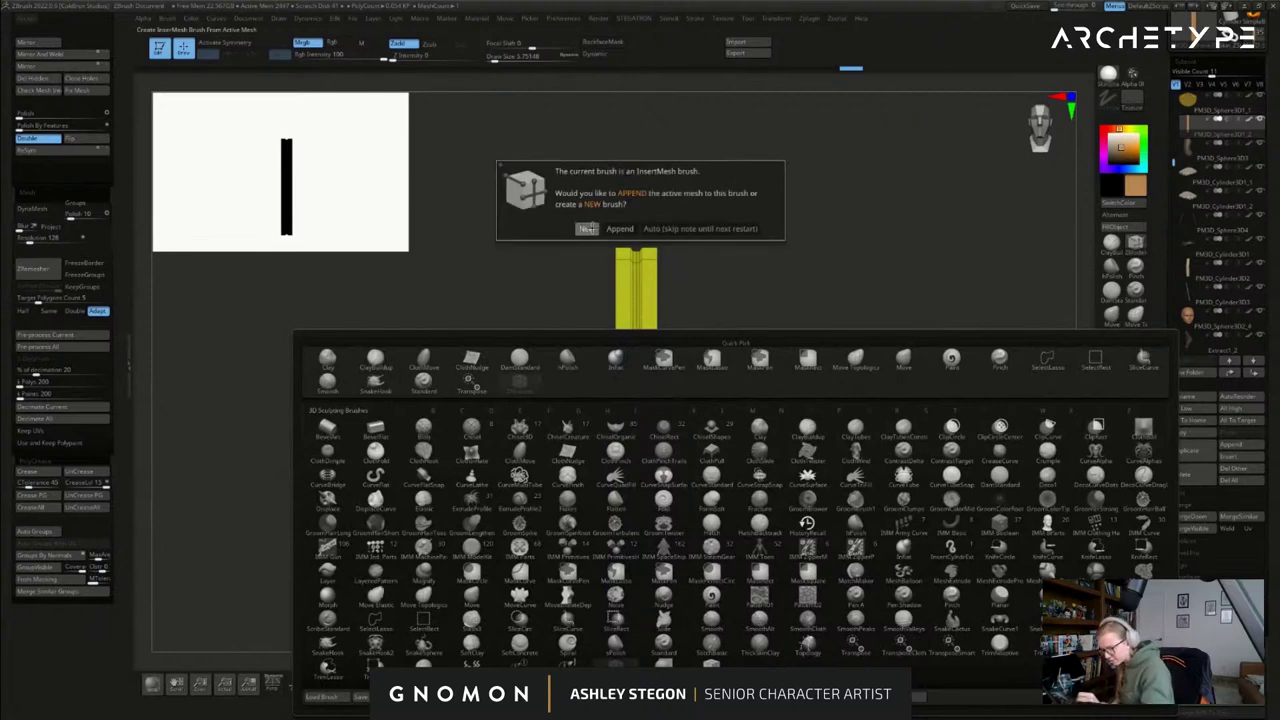
click(588, 228)
key(b)
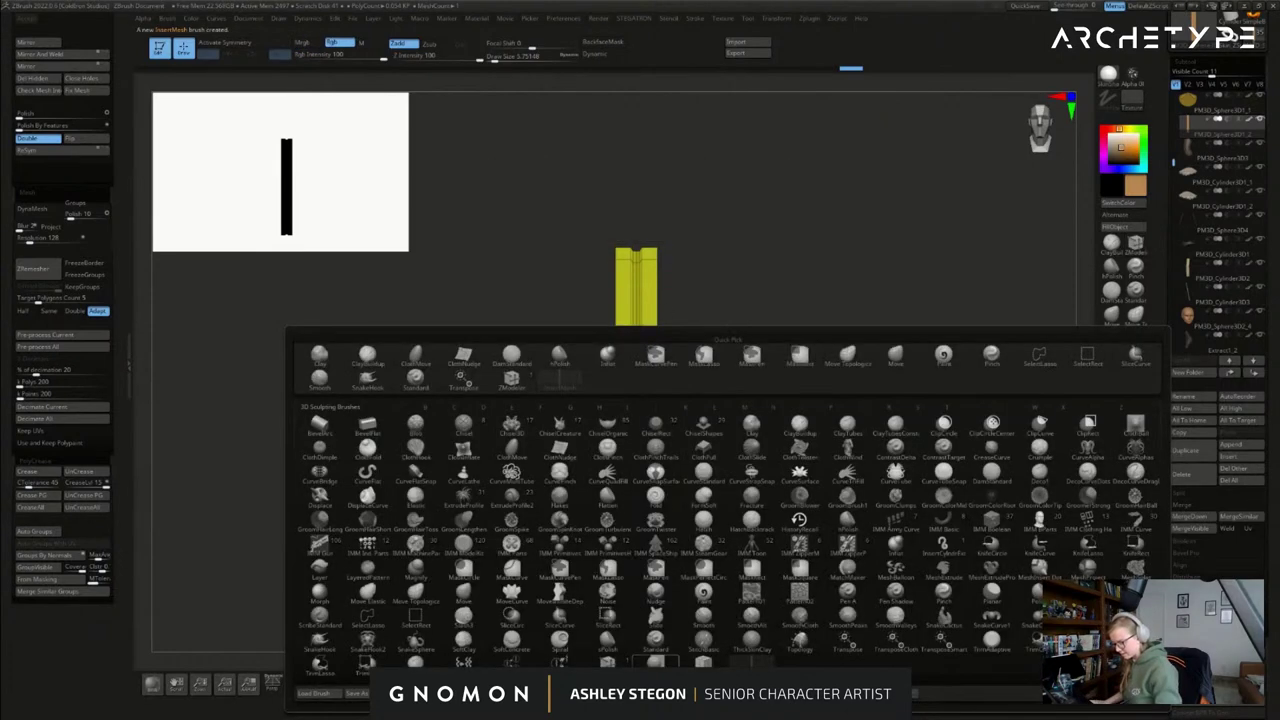
click(650, 692)
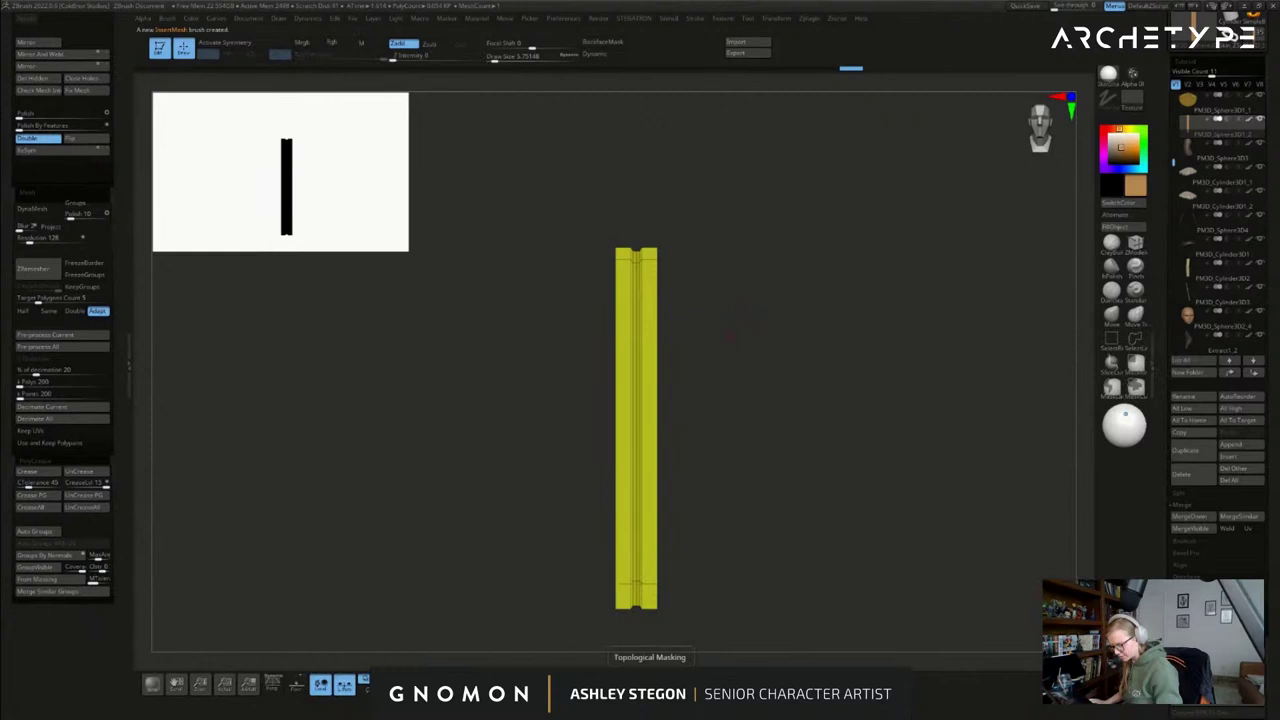
- Select the shoulder cape and insert the strip as a NanoMesh across its faces with the Polygroup All target
click(1222, 104)
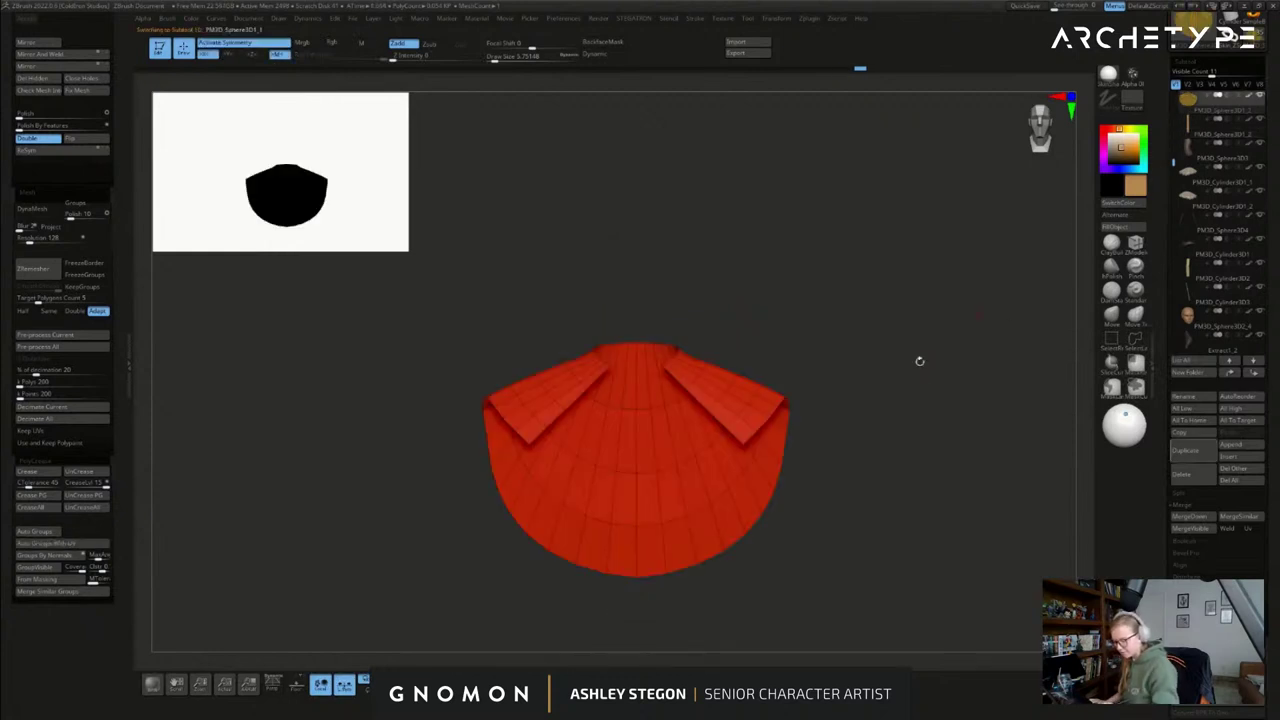
right_drag(730, 376, 681, 402)
key(space)
click(754, 446)
click(641, 386)
drag(679, 438, 700, 486)
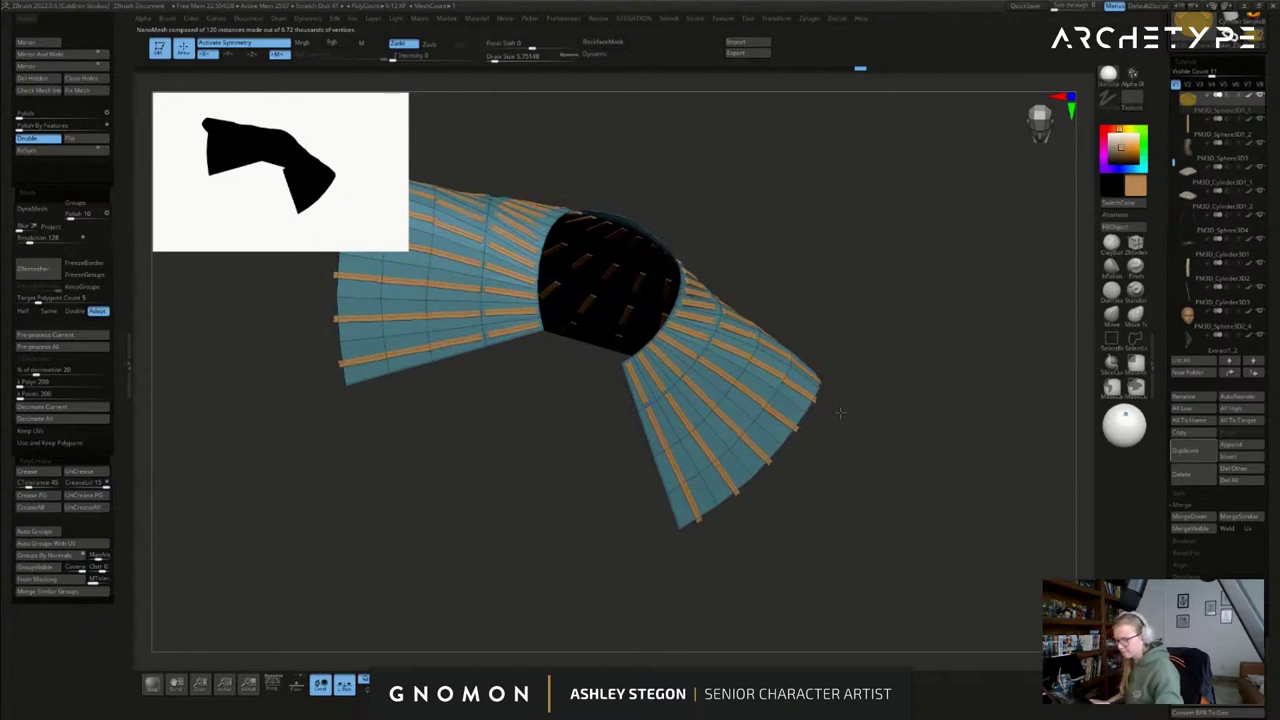
- Roll the NanoMesh instances with Z rotation so the strips run down the cape from neck to hem
drag(851, 532, 809, 585)
drag(952, 593, 1060, 578)
drag(1167, 473, 1168, 320)
click(1186, 319)
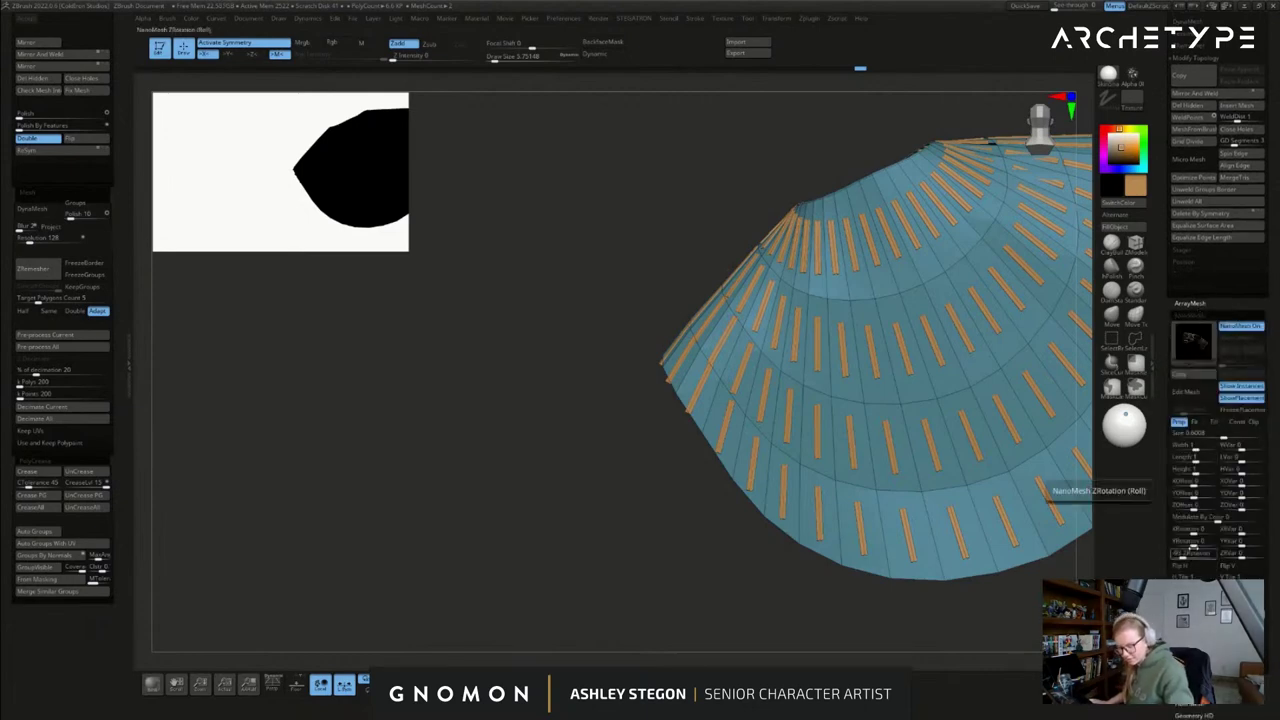
- Adjust the NanoMesh tiling so each cape face carries two strips side by side
click(1180, 577)
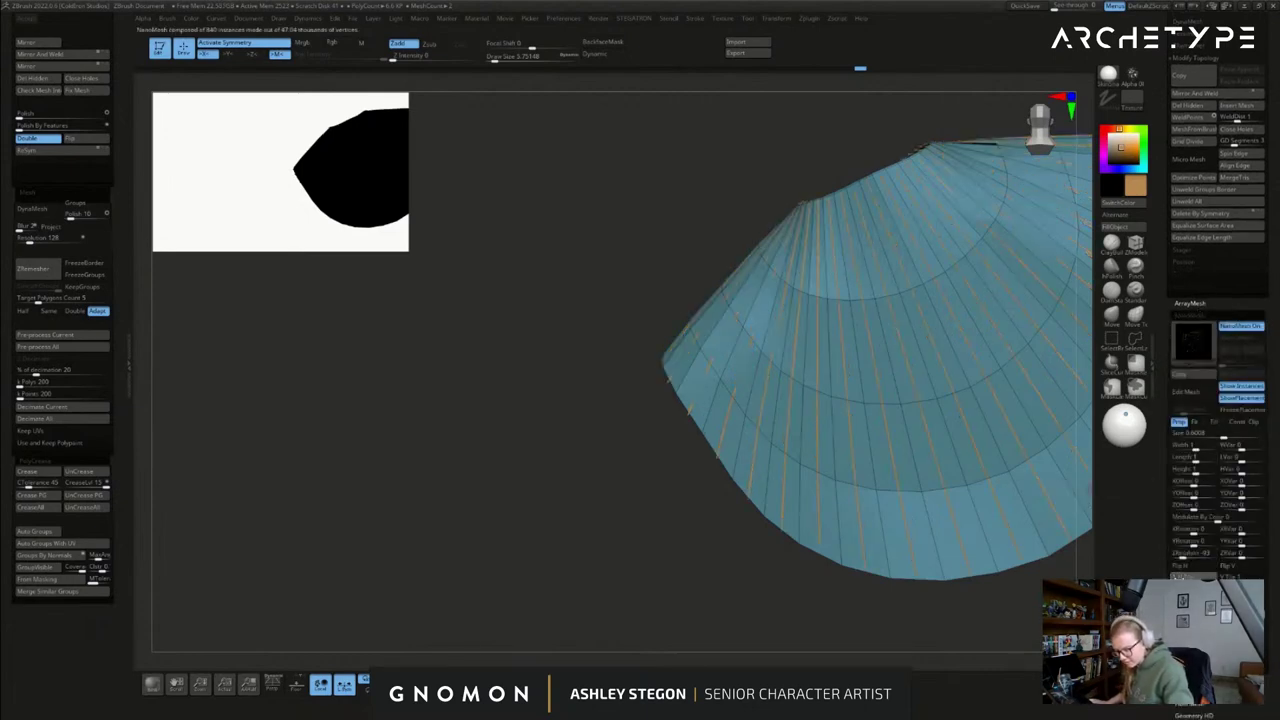
key(Return)
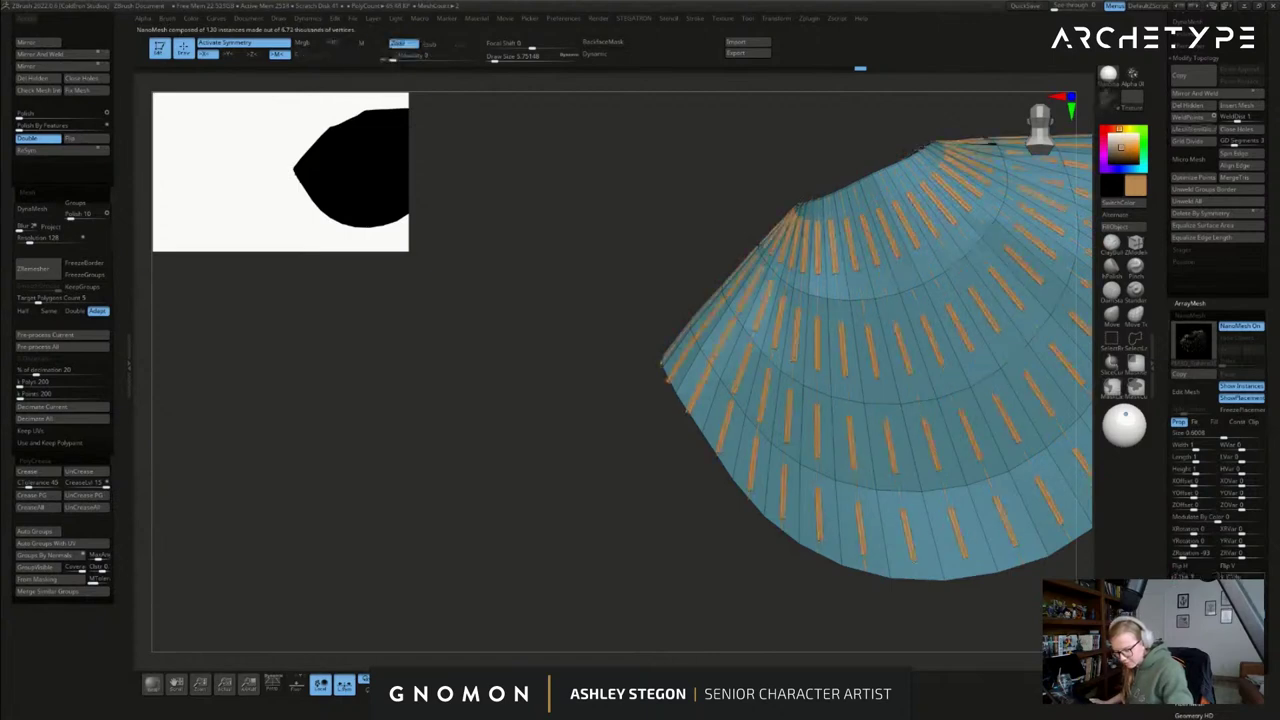
click(1241, 577)
drag(1241, 577, 1225, 577)
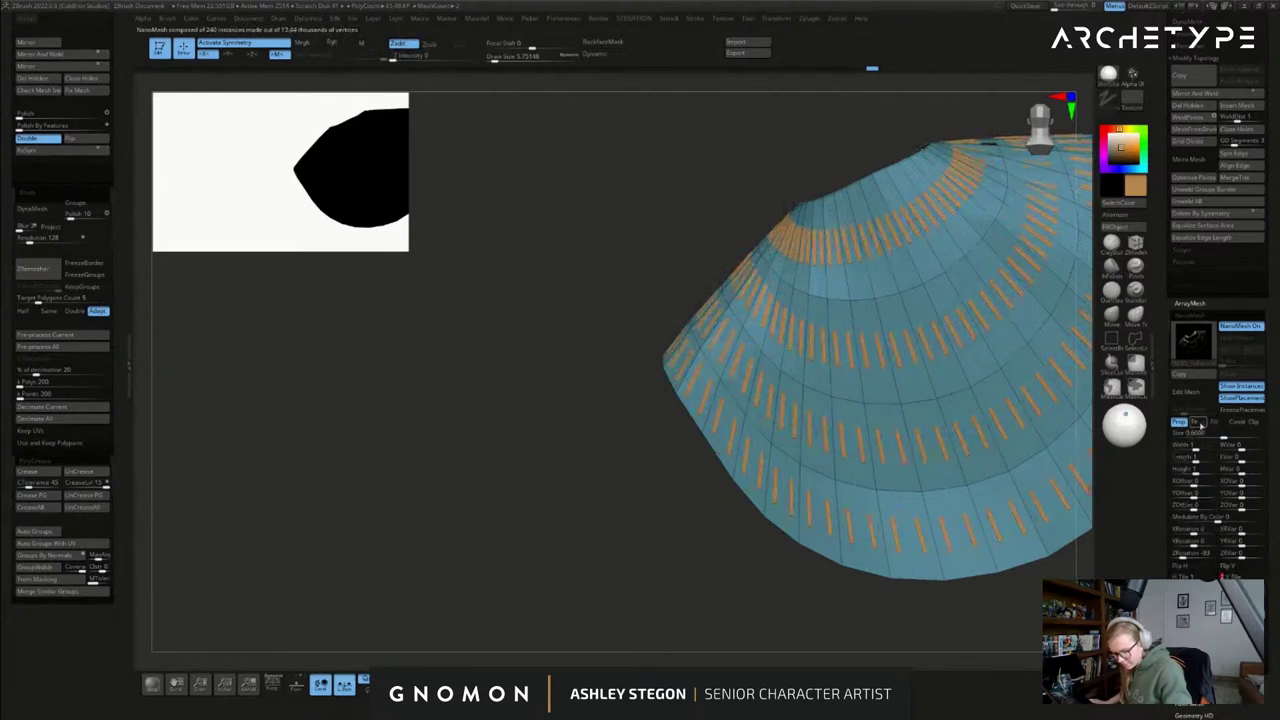
- Switch the NanoMesh to Fit mode, enlarge the strips with a width of about 6.13, and hide the placement mesh
click(1199, 423)
mouse_move(1223, 434)
mouse_down()
mouse_move(1235, 435)
mouse_move(1209, 447)
mouse_up()
right_drag(1064, 432, 1082, 461)
click(1220, 399)
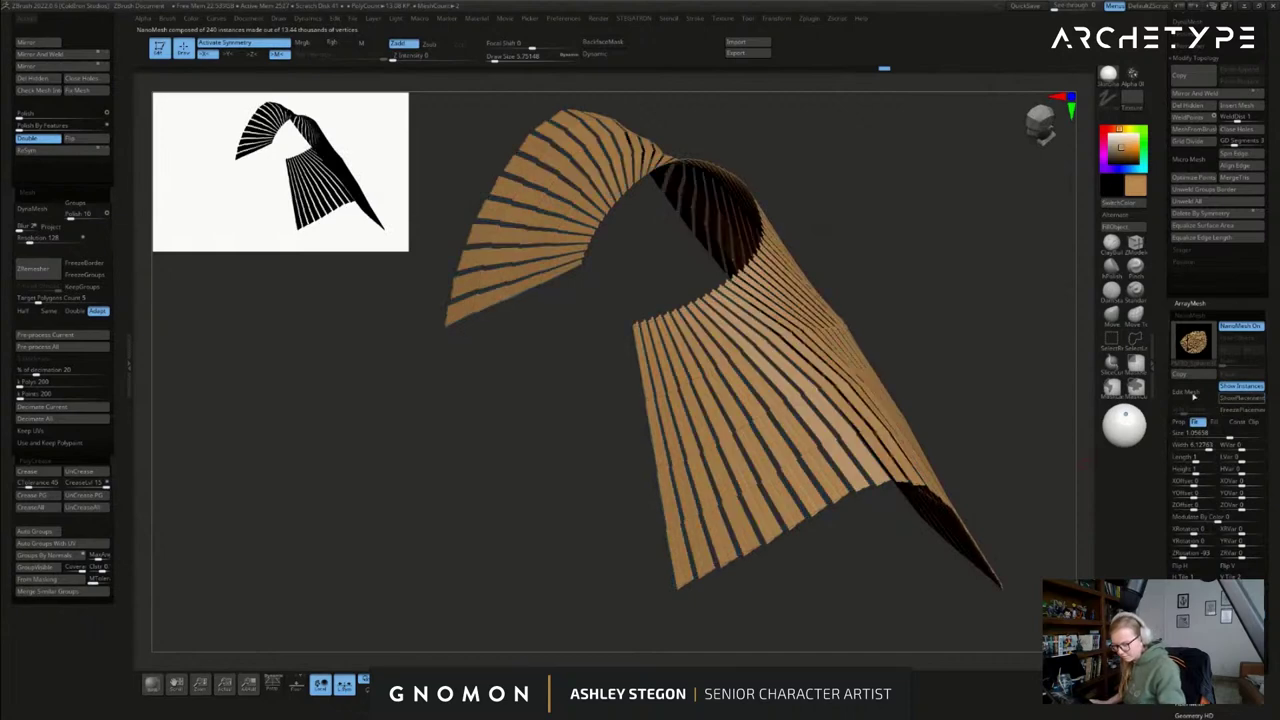
- Reduce the NanoMesh tiling to one strip per cape face and check the overlap between rows
right_drag(1002, 360, 1048, 331)
ctrl+right_drag(808, 455, 862, 446)
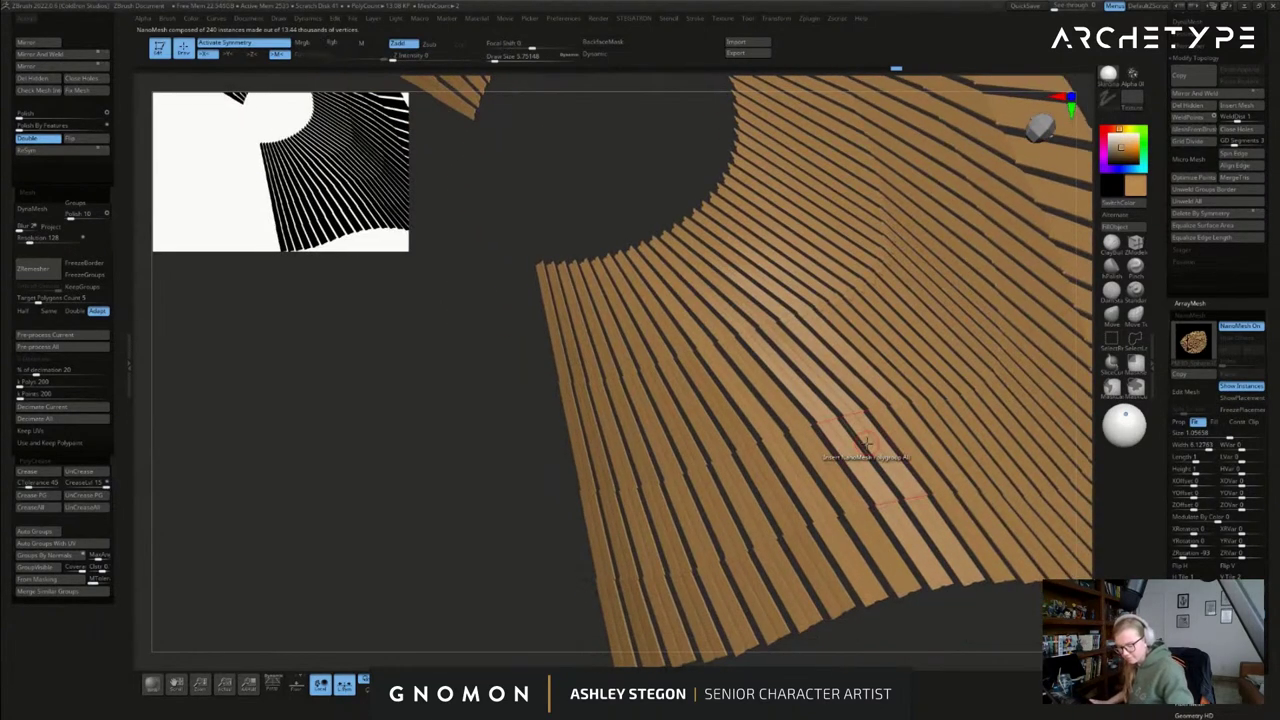
drag(1222, 578, 1219, 578)
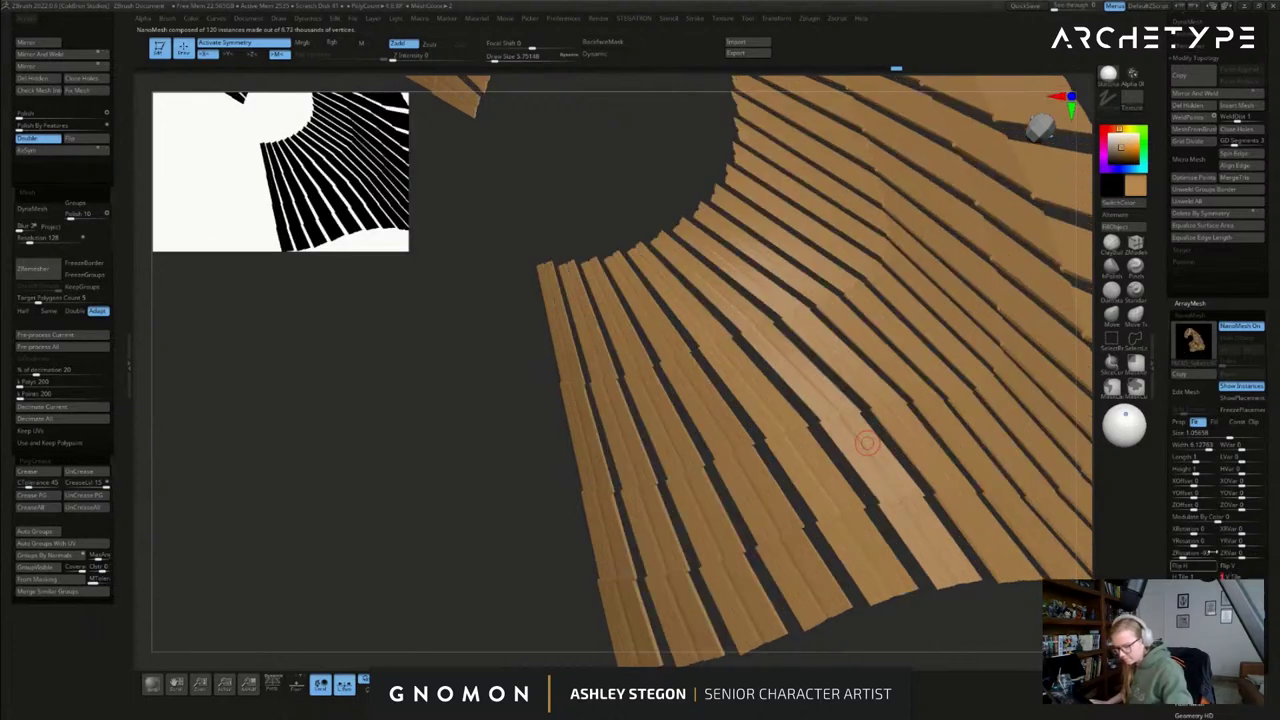
right_drag(932, 483, 948, 465)
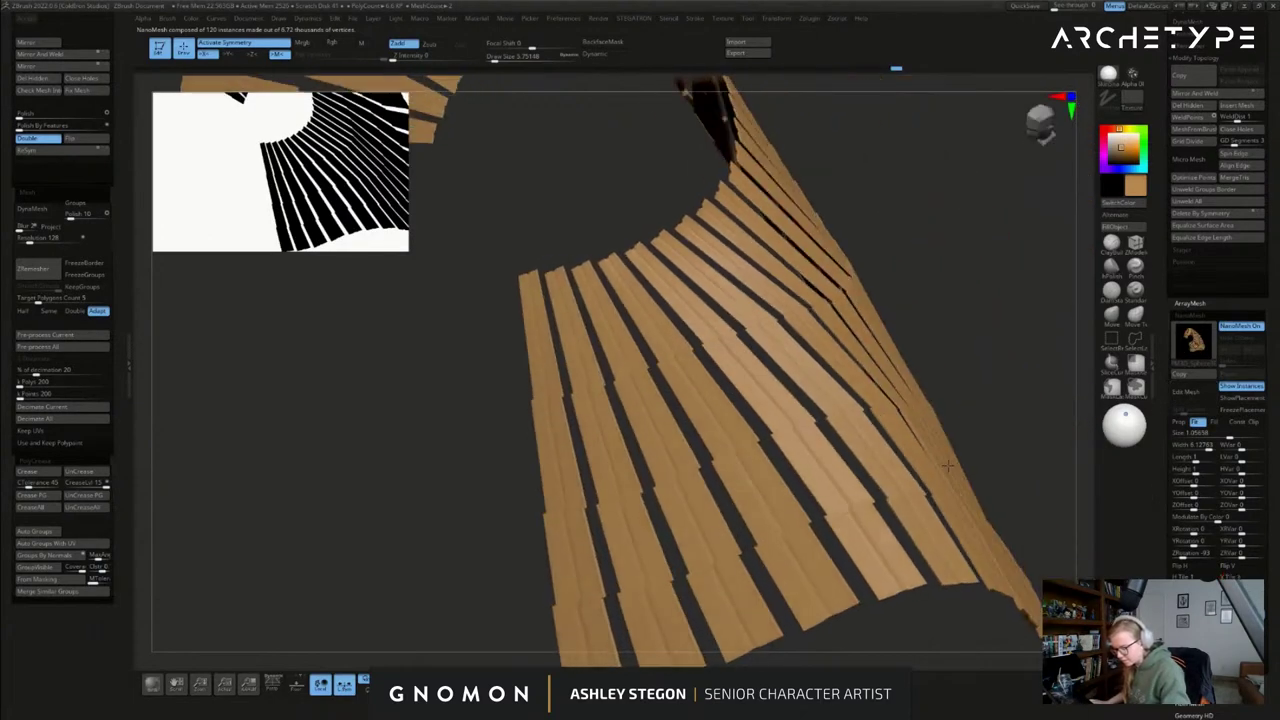
drag(947, 465, 986, 480)
- Try the NanoMesh Fill mode with a smaller instance size, then return to Fit mode
click(1215, 422)
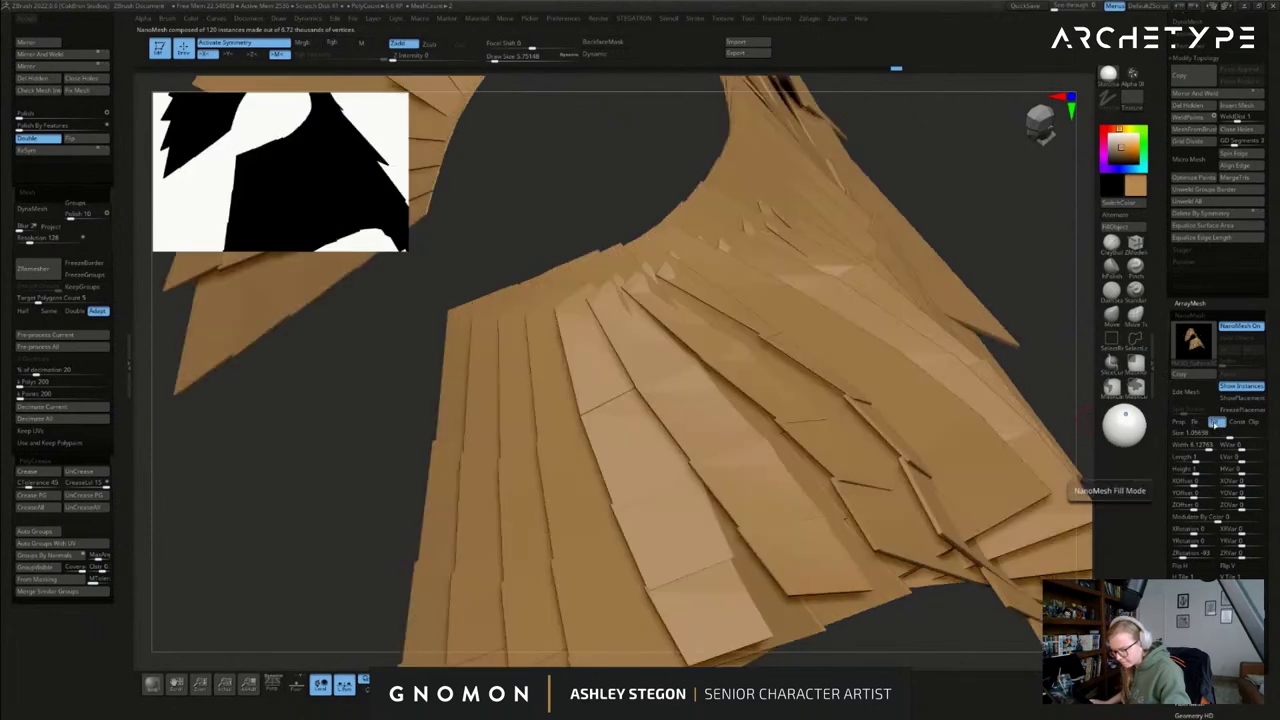
drag(1221, 436, 1219, 434)
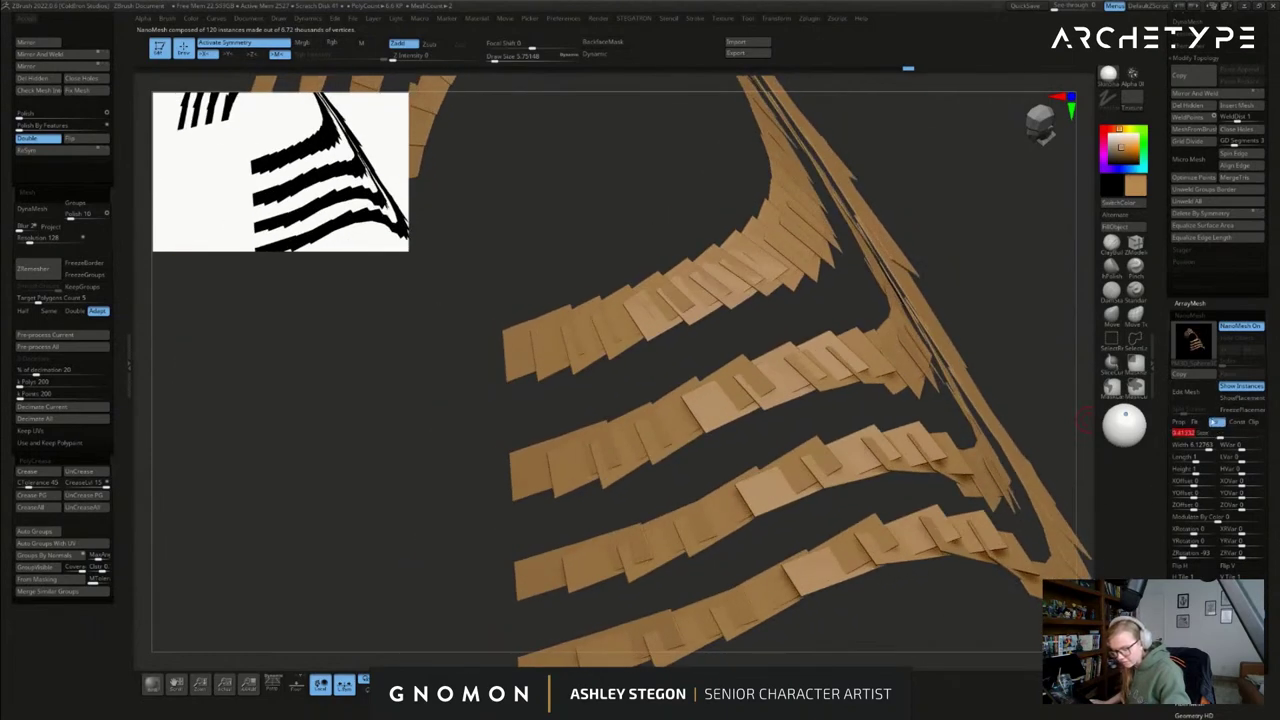
click(1214, 423)
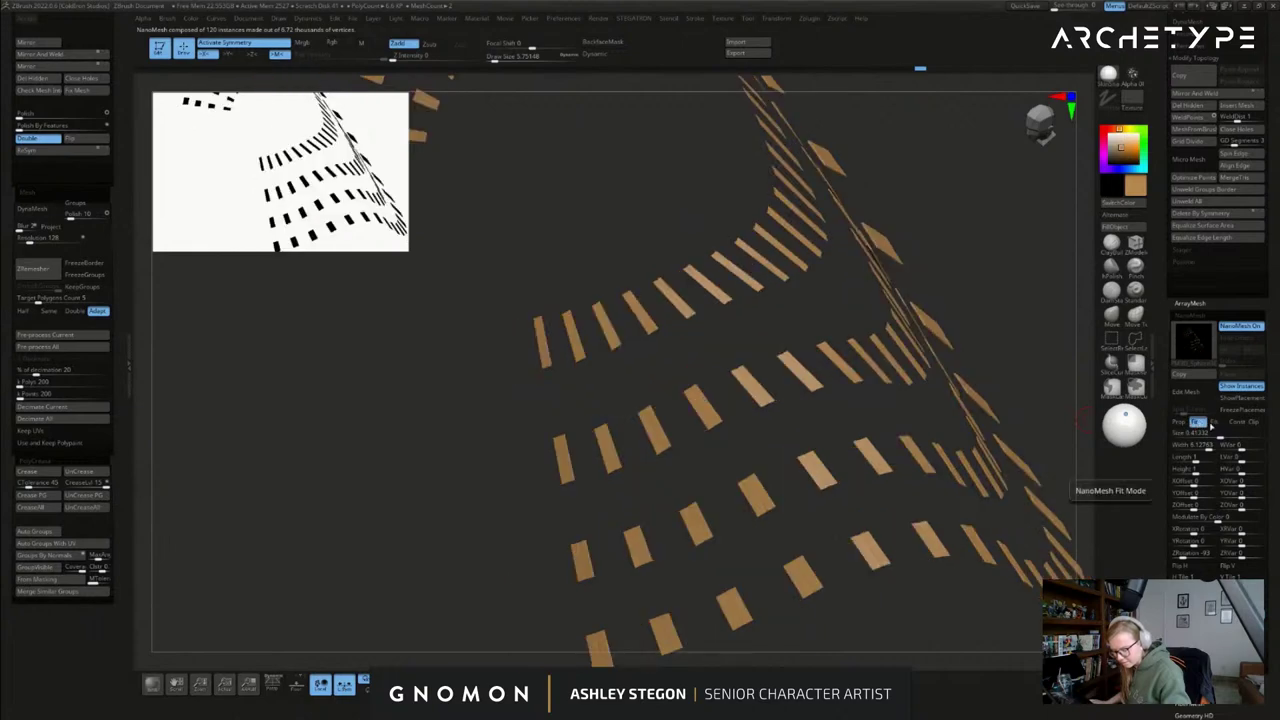
- Set the strips' size to about 0.96, length to about 1.12 and height to about 8.1
drag(1220, 434, 1211, 471)
right_drag(968, 470, 906, 511)
alt+right_drag(906, 511, 846, 343)
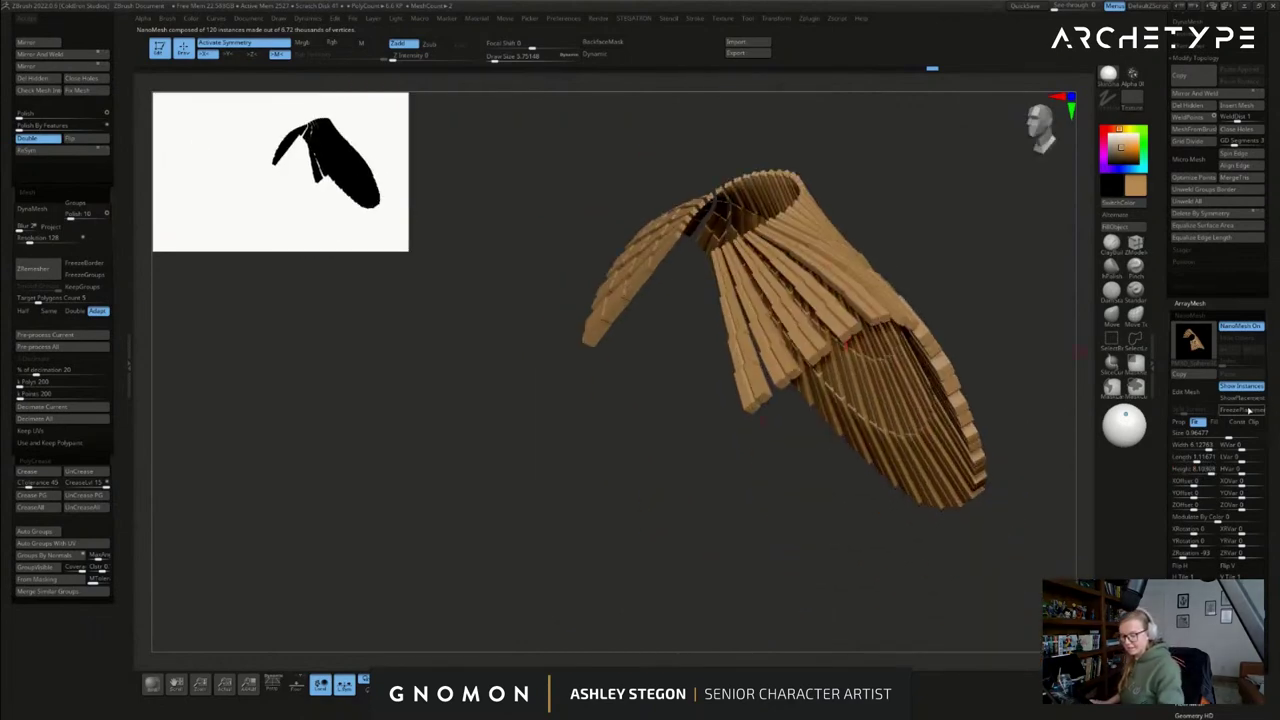
- Show the placement mesh, put the cape in one polygroup, and widen and tile the strips until the gaps close
click(1246, 399)
right_drag(960, 508, 831, 571)
key(ctrl+w)
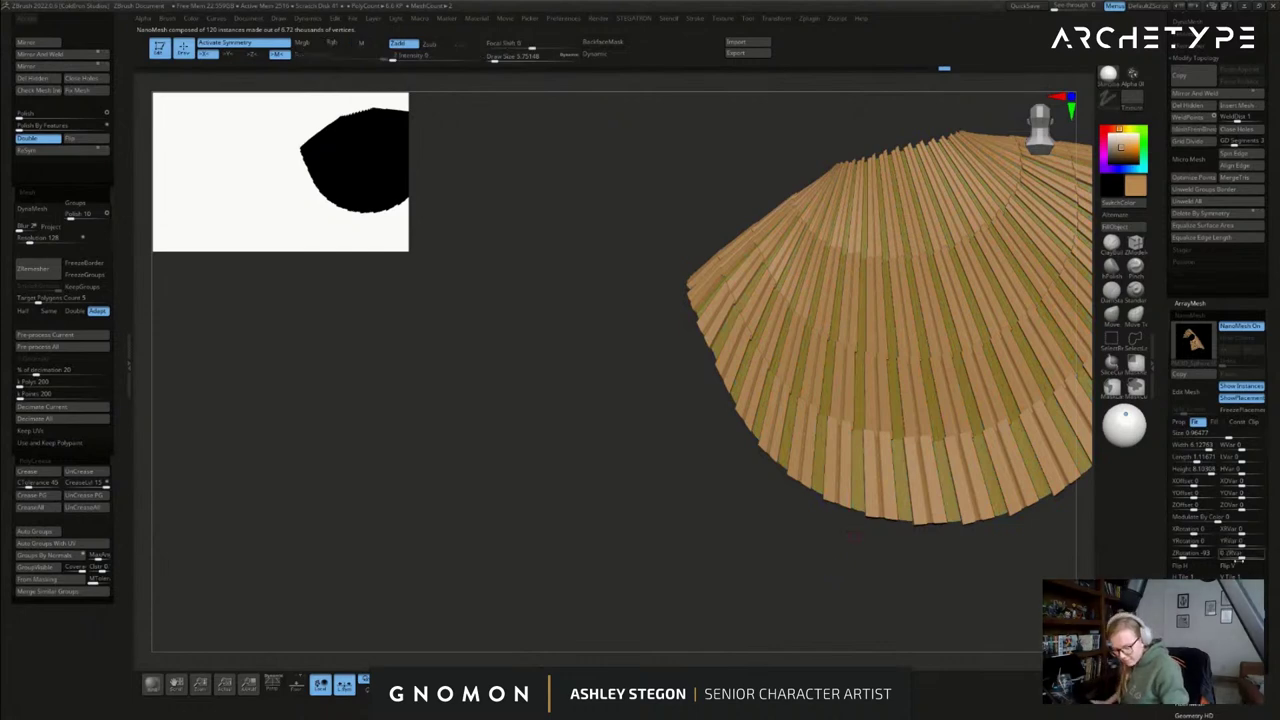
drag(1228, 578, 1229, 578)
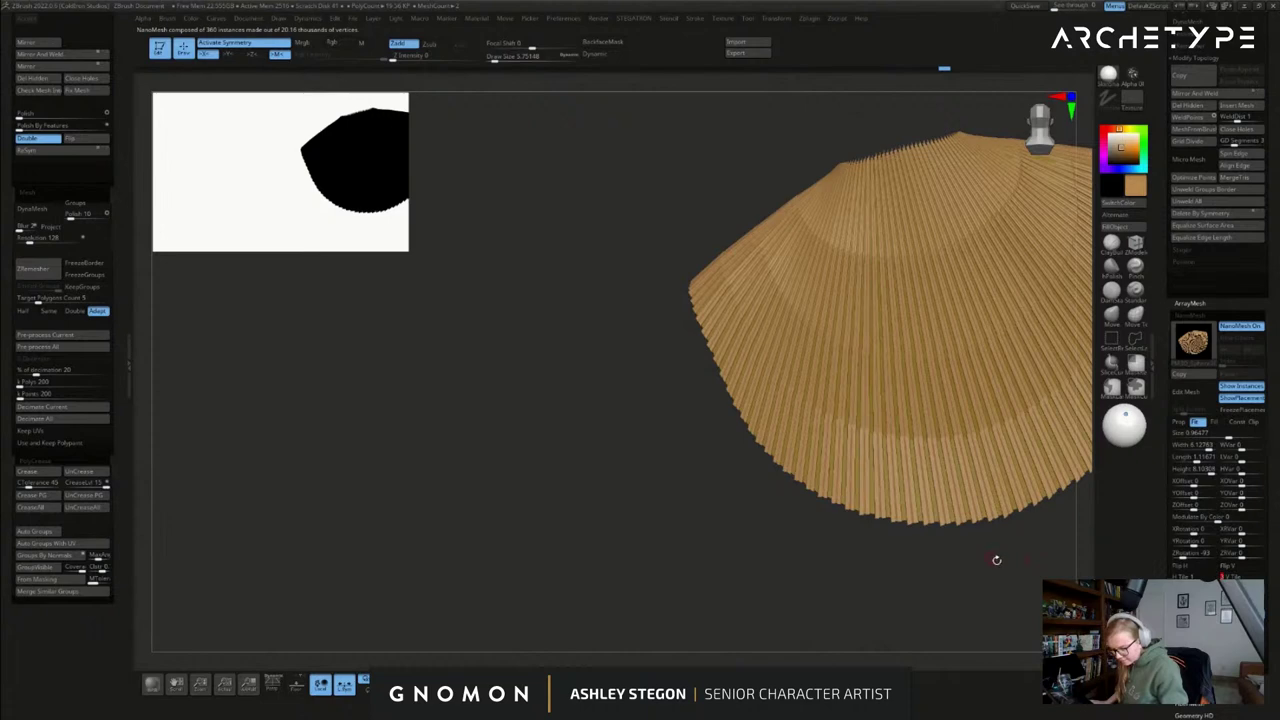
right_drag(991, 557, 976, 552)
right_drag(858, 279, 925, 369)
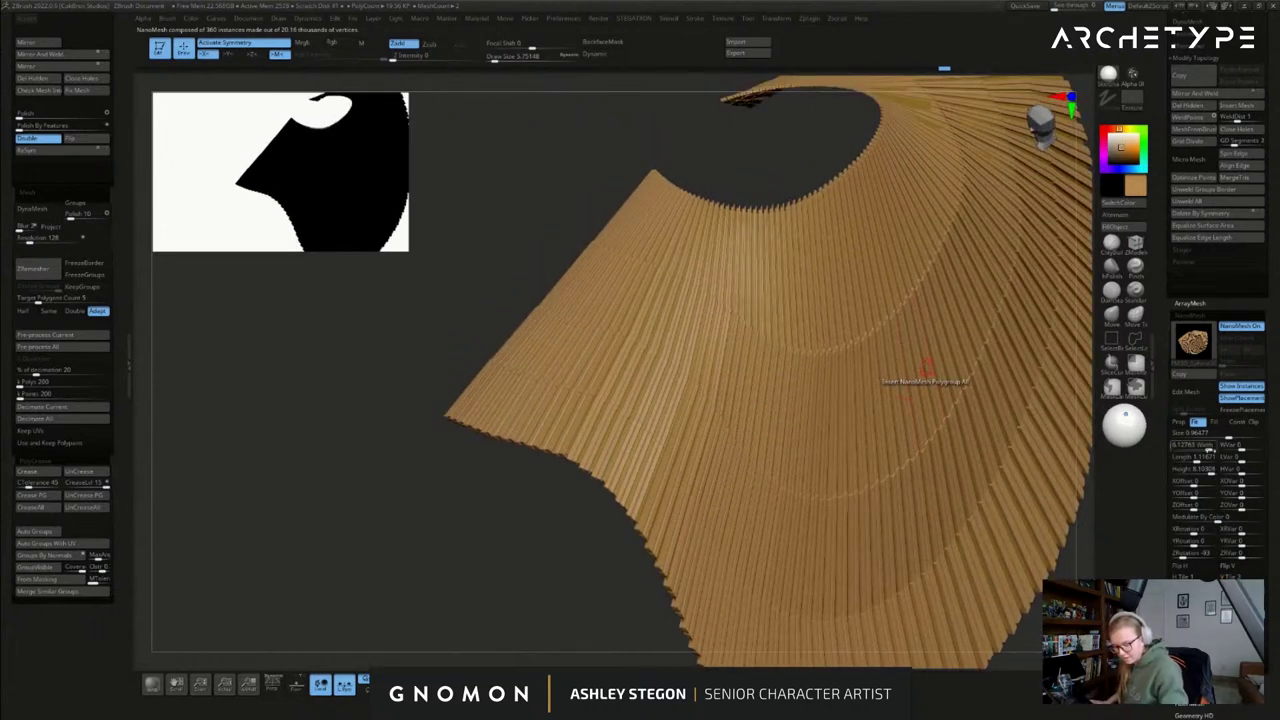
drag(1208, 448, 1212, 449)
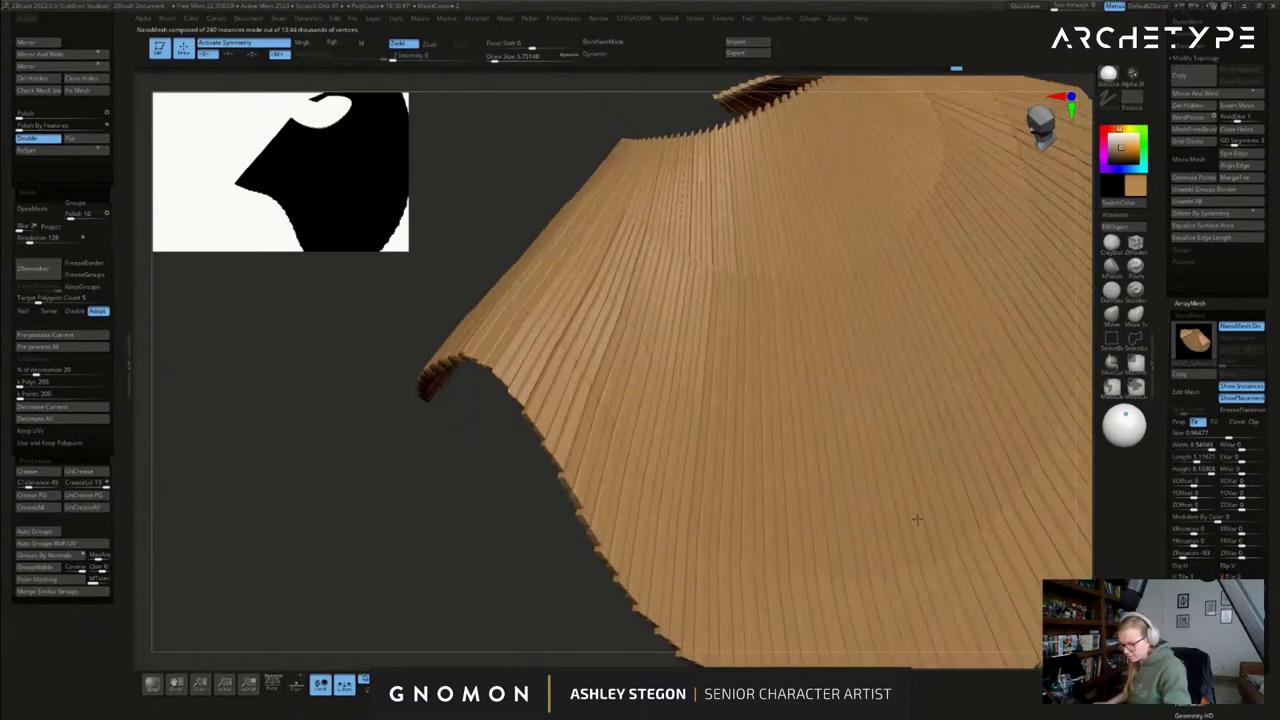
- Show the whole character and examine the straw cape from the back, the front and the shoulder
right_drag(917, 519, 821, 446)
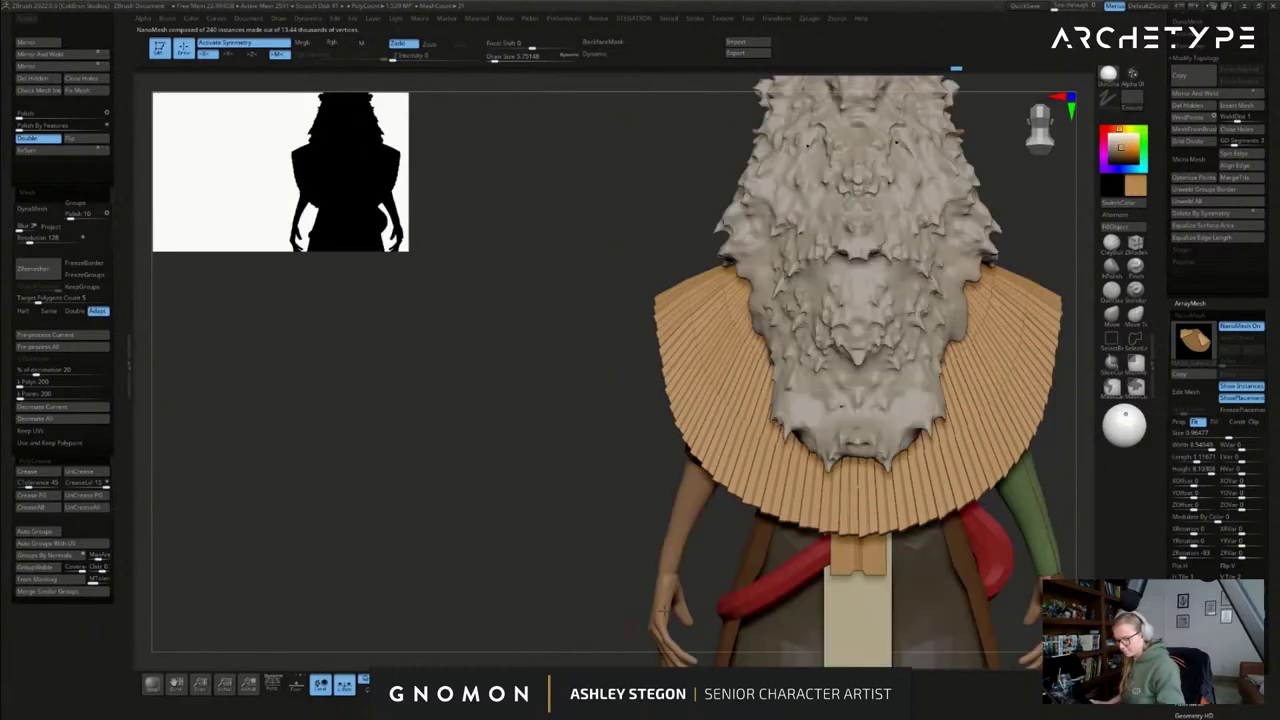
right_drag(760, 560, 959, 562)
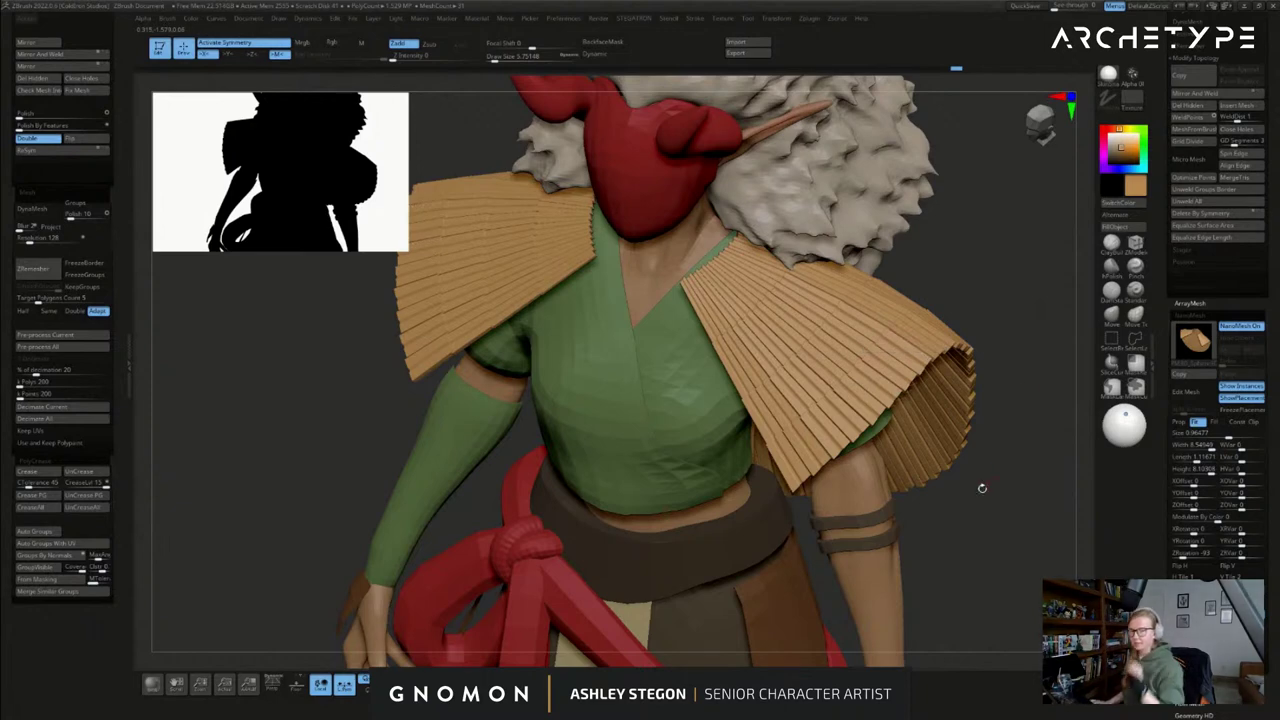
mouse_move(982, 518)
mouse_down()
mouse_move(938, 496)
mouse_move(896, 440)
mouse_move(740, 470)
mouse_move(690, 400)
mouse_up()
right_drag(857, 335, 838, 335)
key(shift)
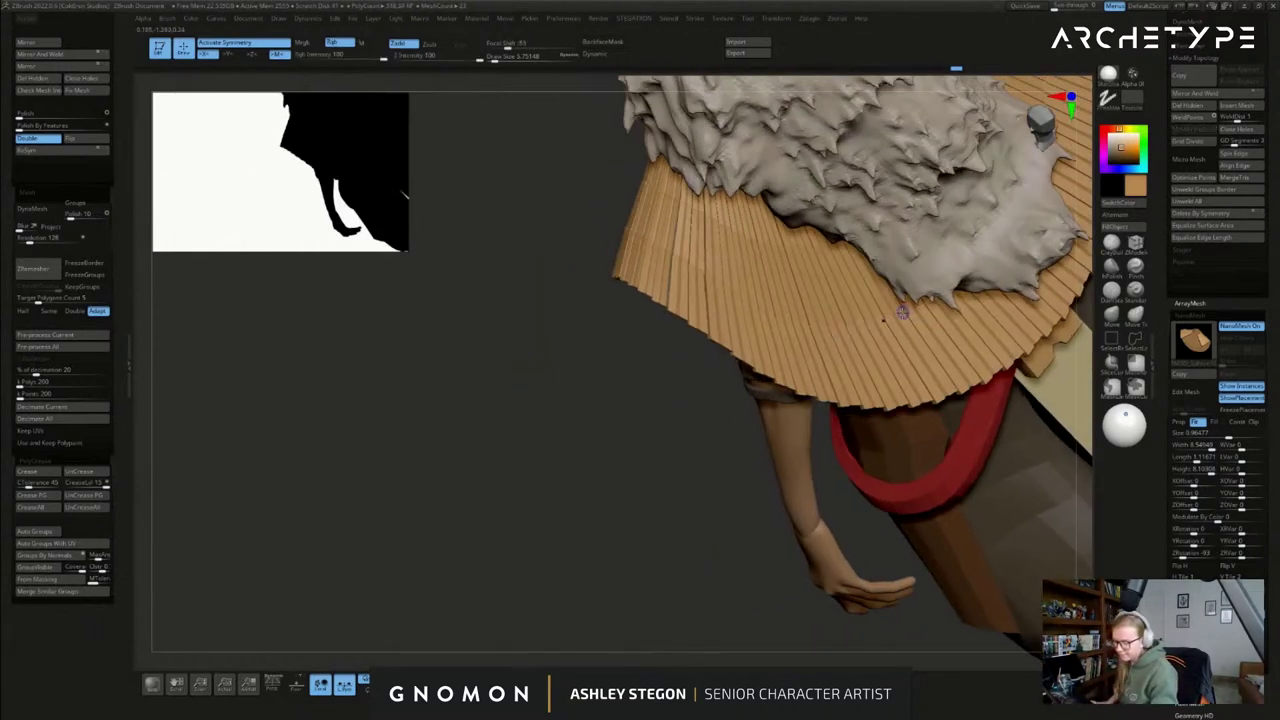
drag(722, 493, 881, 518)
alt+drag(917, 590, 879, 300)
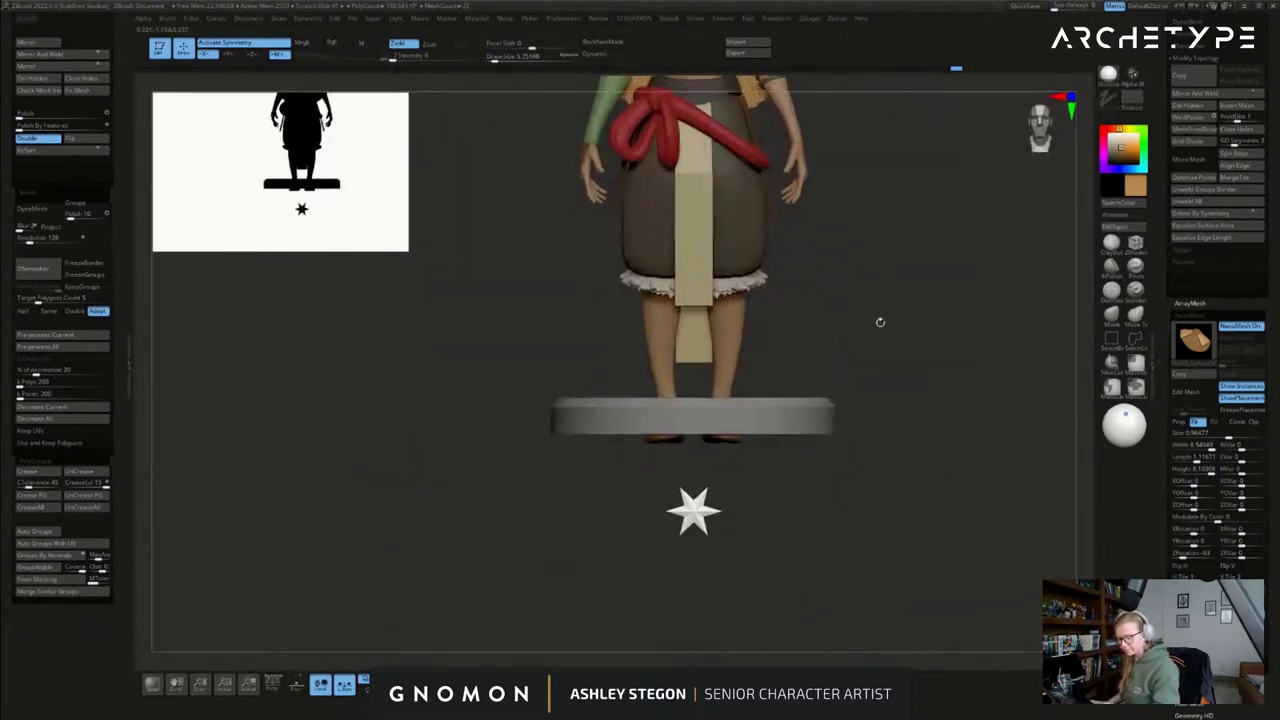
- Select and isolate the original straw strip, and pull a duplicate of it upward with the gizmo
drag(1163, 327, 1163, 650)
drag(1163, 310, 1163, 654)
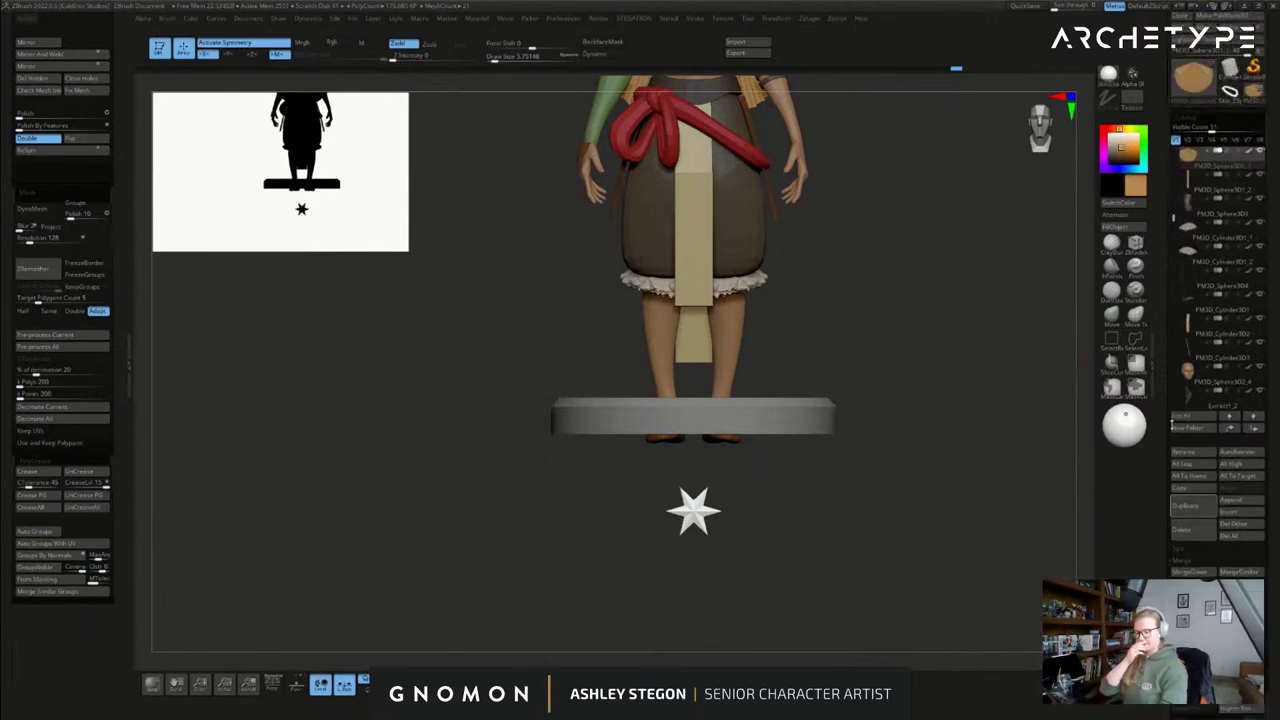
click(1205, 182)
click(538, 684)
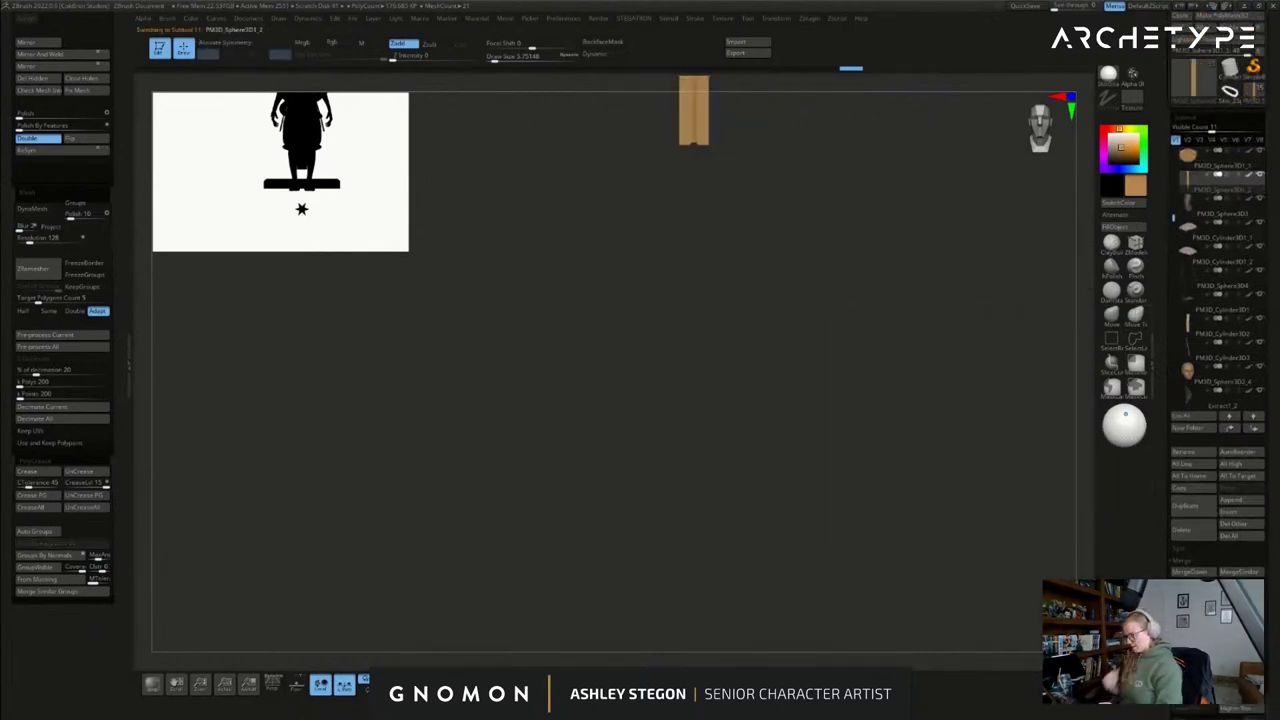
ctrl+right_drag(700, 132, 738, 580)
ctrl+right_drag(789, 460, 782, 398)
alt+right_drag(782, 398, 783, 519)
drag(783, 519, 769, 449)
key(w)
ctrl+drag(678, 316, 678, 268)
- Replace the duplicated strip with a Cylinder 3D primitive and place it around the upper part of the strip
click(628, 250)
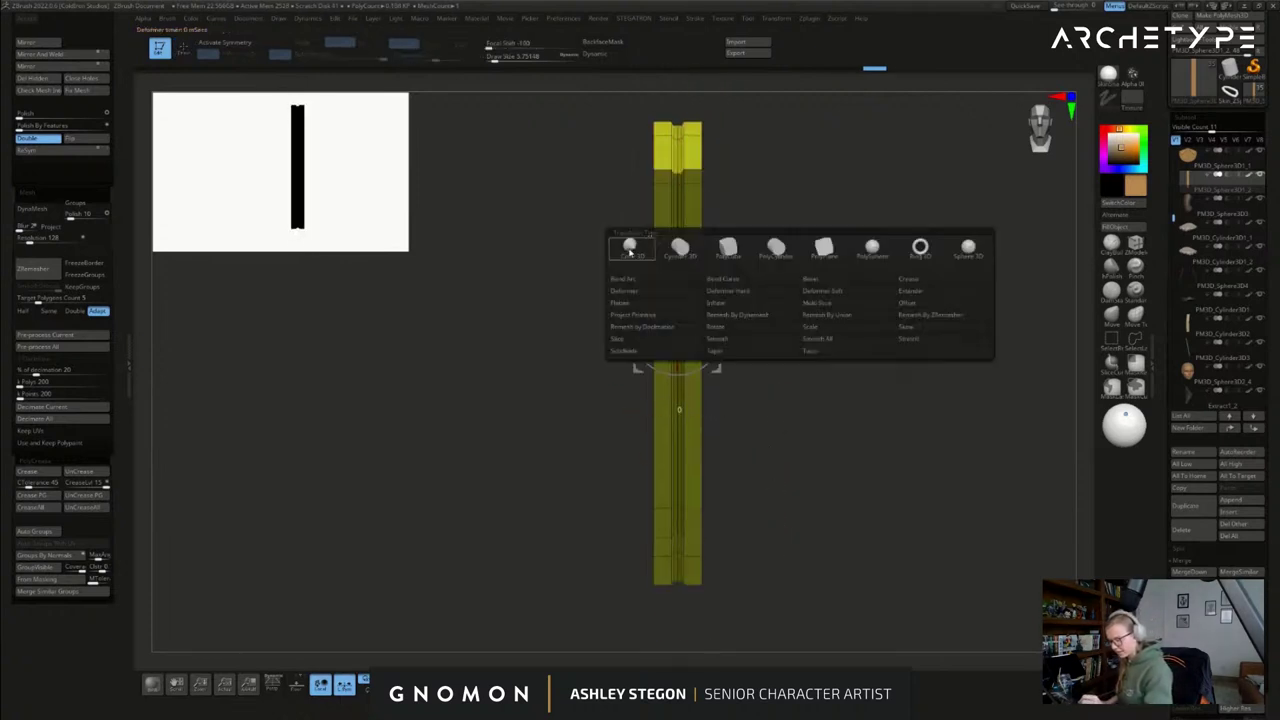
click(679, 247)
drag(678, 296, 682, 325)
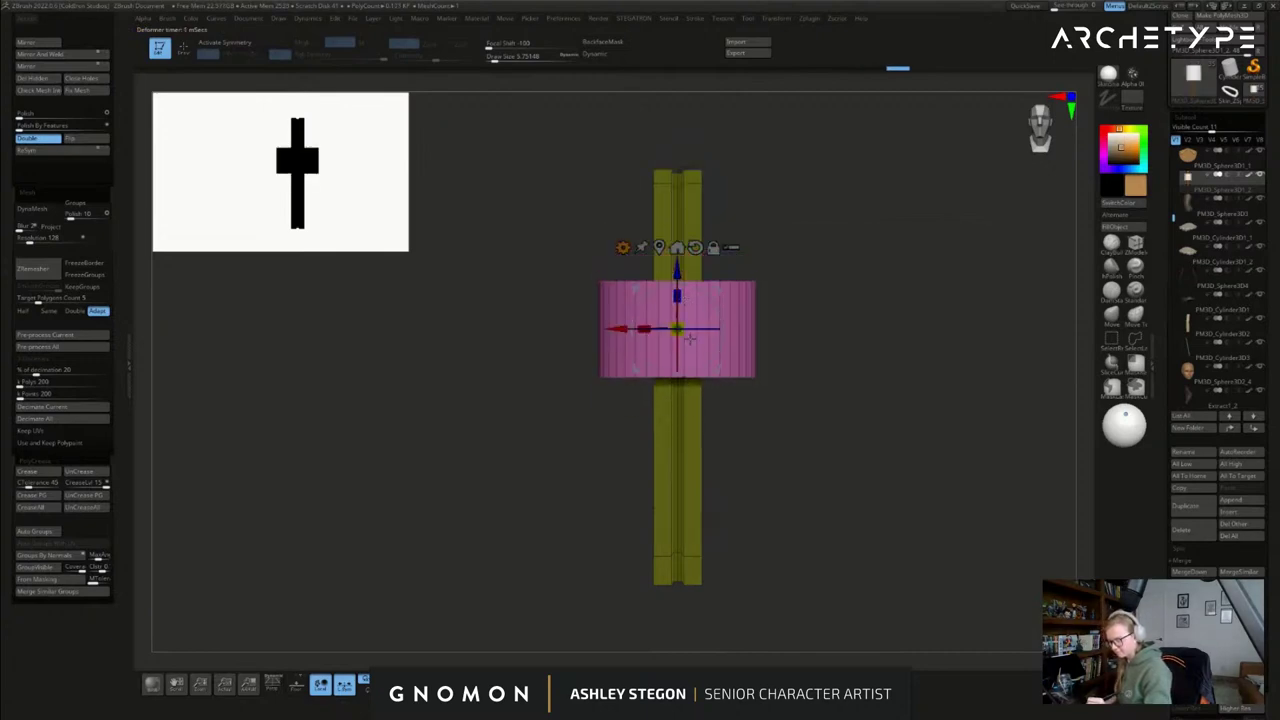
- Replace the band around the strip with a Cylinder 3D primitive that has fewer sides
key(d)
key(shift+f)
key(shift+f)
key(shift+d)
drag(588, 150, 594, 220)
click(617, 209)
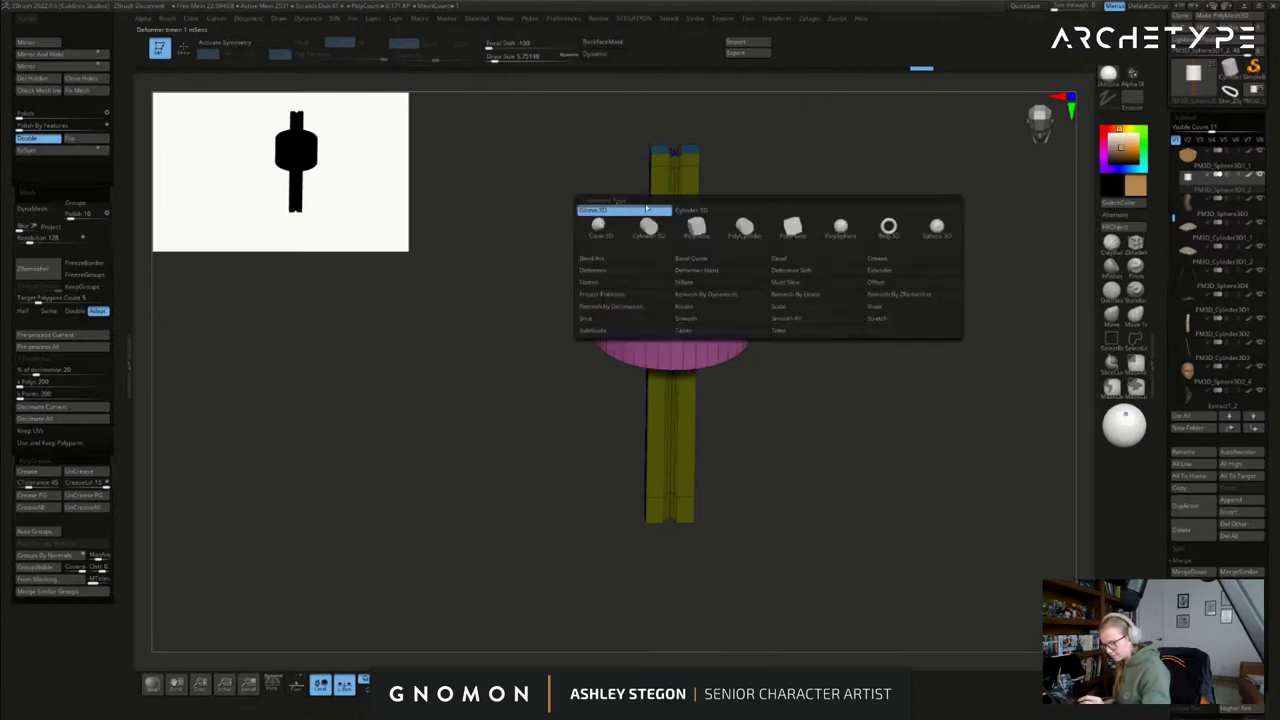
click(649, 229)
drag(597, 264, 598, 255)
shift+right_drag(690, 275, 694, 303)
key(q)
right_drag(746, 260, 757, 268)
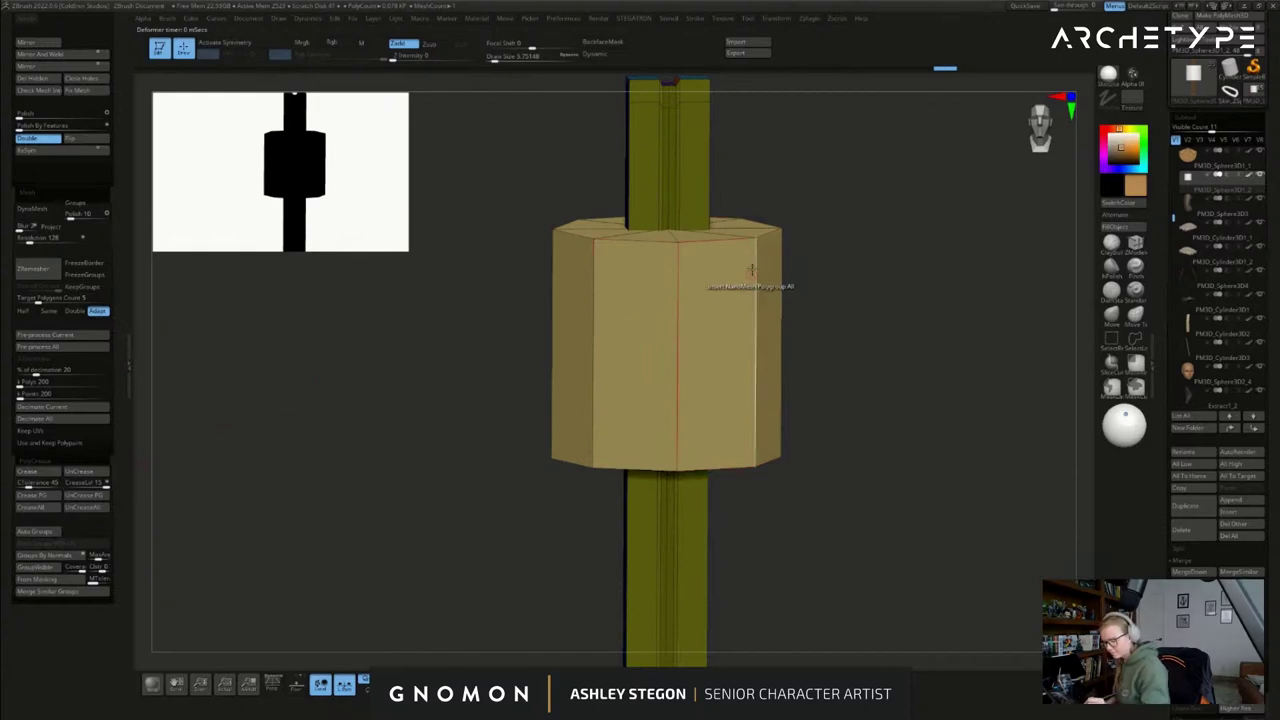
- Insert edge loops near the cylinder band's upper and lower rims with ZModeler and preview it with dynamic subdivision
key(space)
click(654, 262)
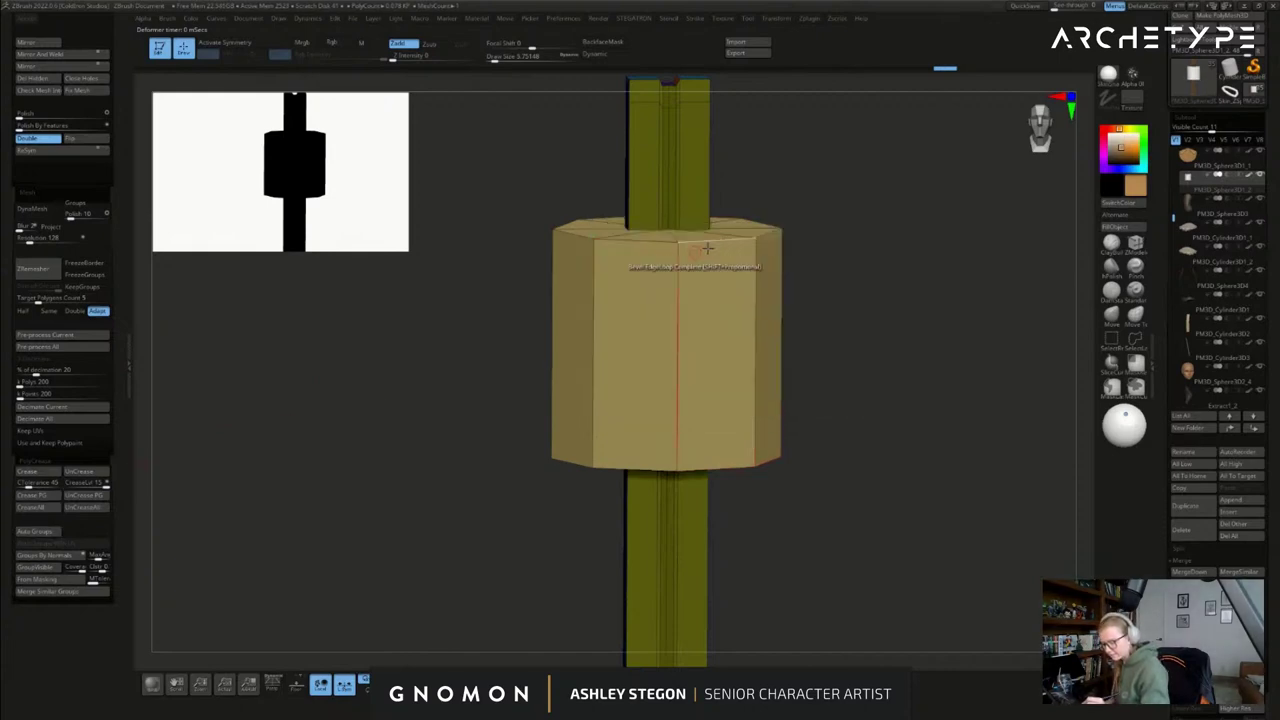
drag(731, 240, 733, 253)
drag(732, 468, 732, 446)
right_drag(787, 433, 785, 420)
drag(681, 322, 706, 371)
key(d)
key(shift+f)
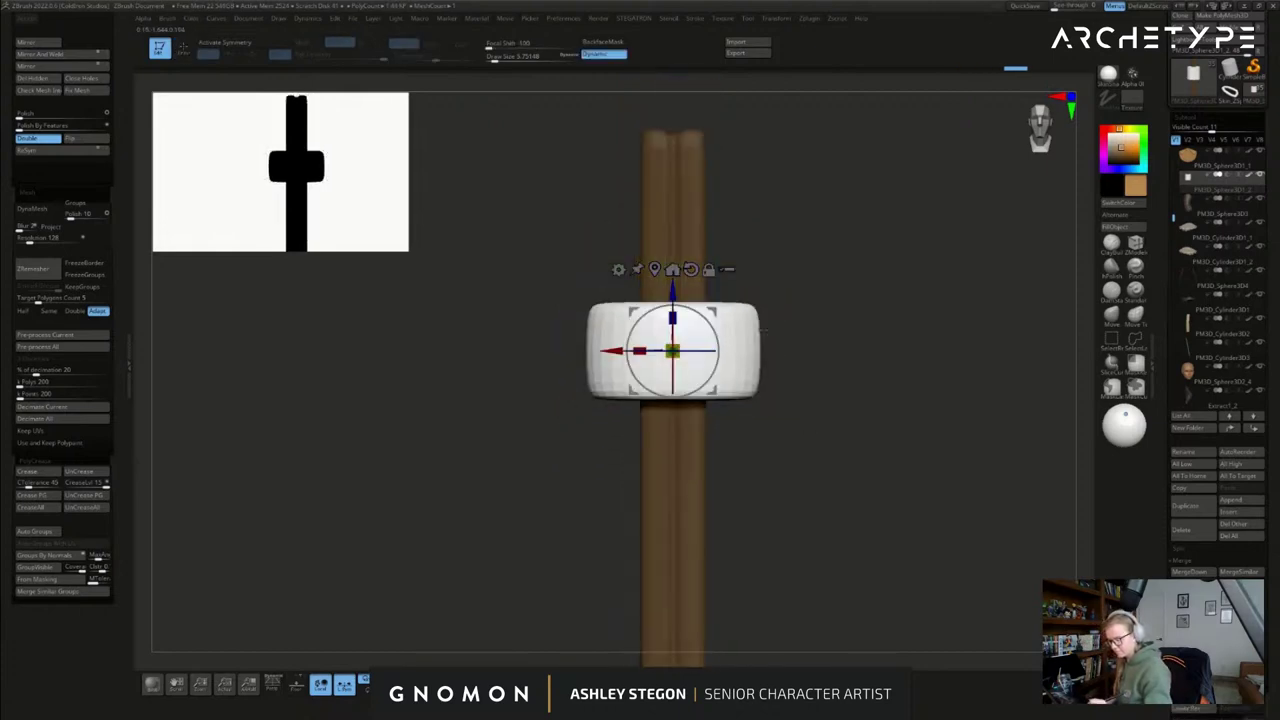
- Raise the band to the upper end of the straw strip and tilt it diagonally
ctrl+right_drag(771, 342, 766, 300)
drag(677, 295, 701, 187)
ctrl+right_drag(701, 187, 702, 277)
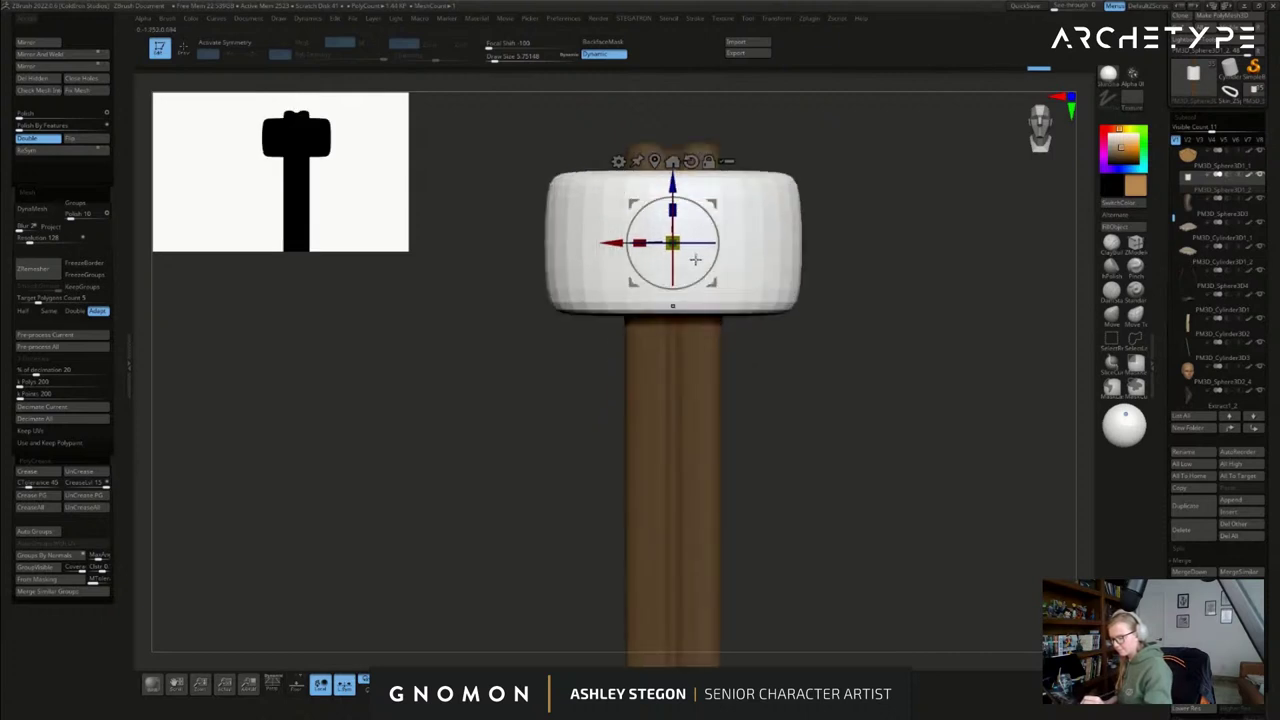
drag(678, 212, 723, 178)
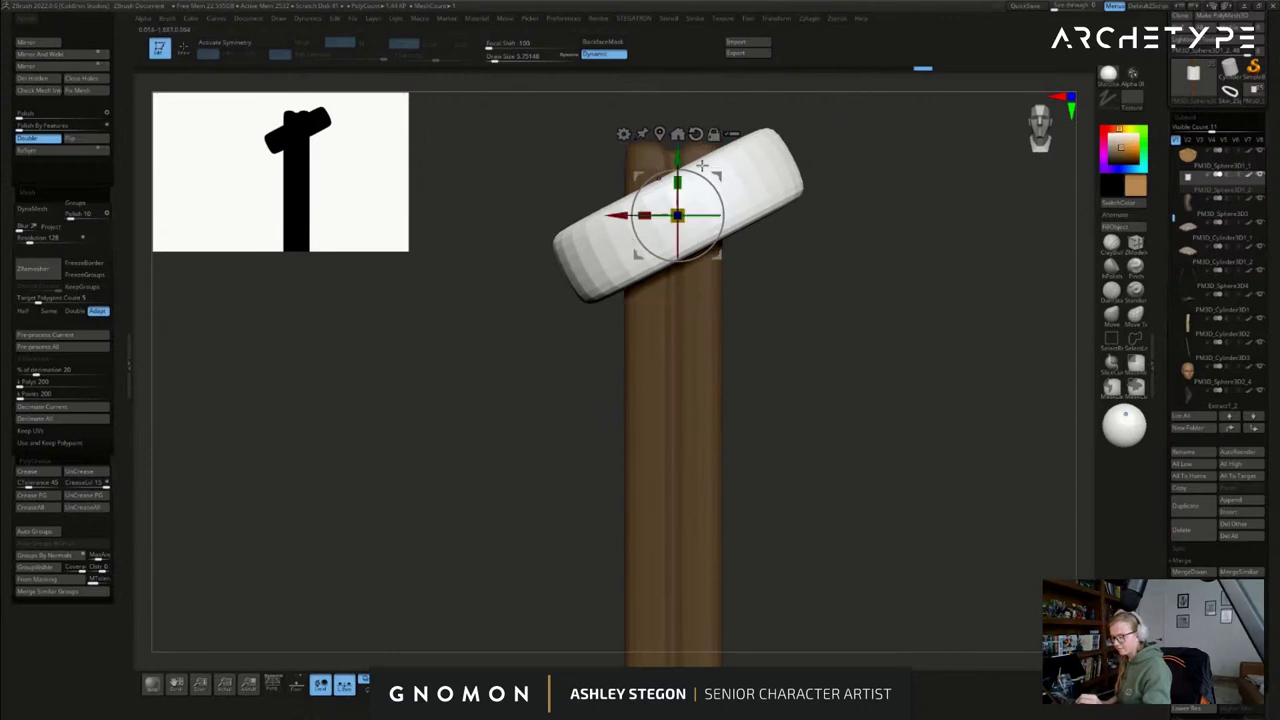
- Try to duplicate the tilted band and rotate the copy so both cross over the strip
ctrl+drag(681, 152, 681, 168)
drag(720, 217, 726, 257)
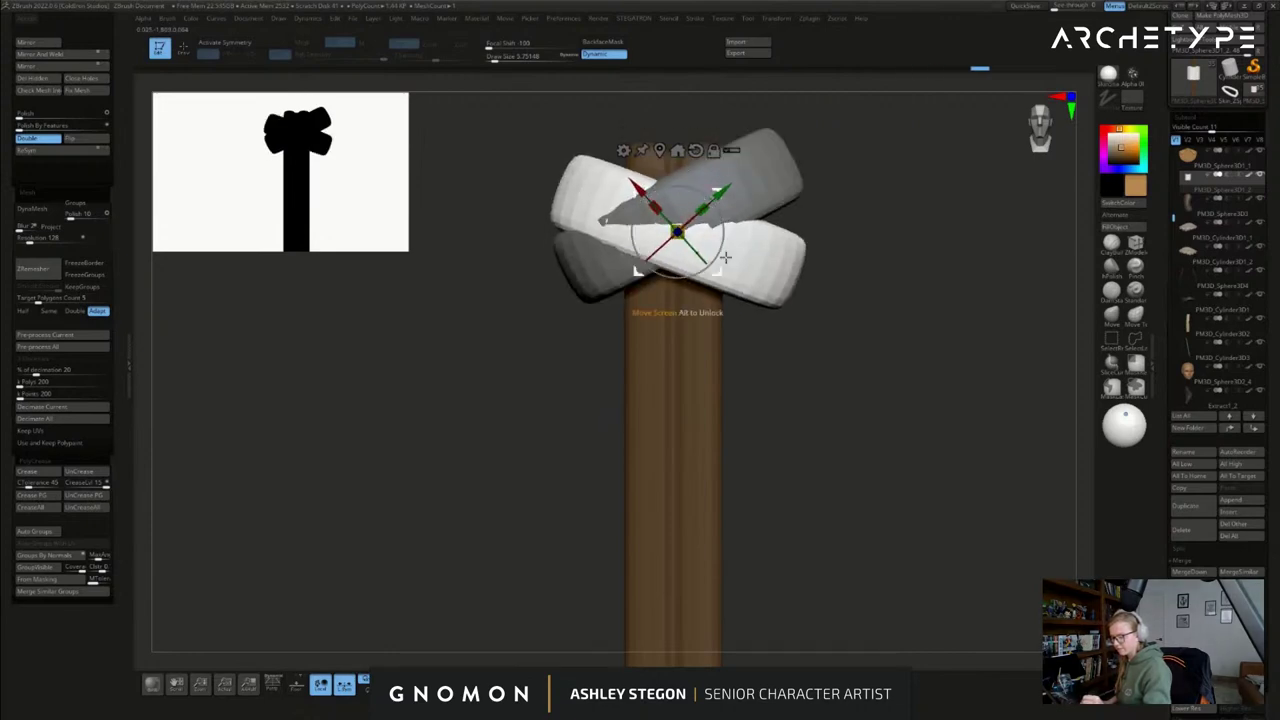
drag(722, 200, 721, 173)
key(q)
mouse_move(721, 173)
right_down()
mouse_move(720, 291)
mouse_move(677, 335)
right_up()
key(w)
drag(668, 270, 669, 259)
key(q)
right_drag(777, 318, 806, 334)
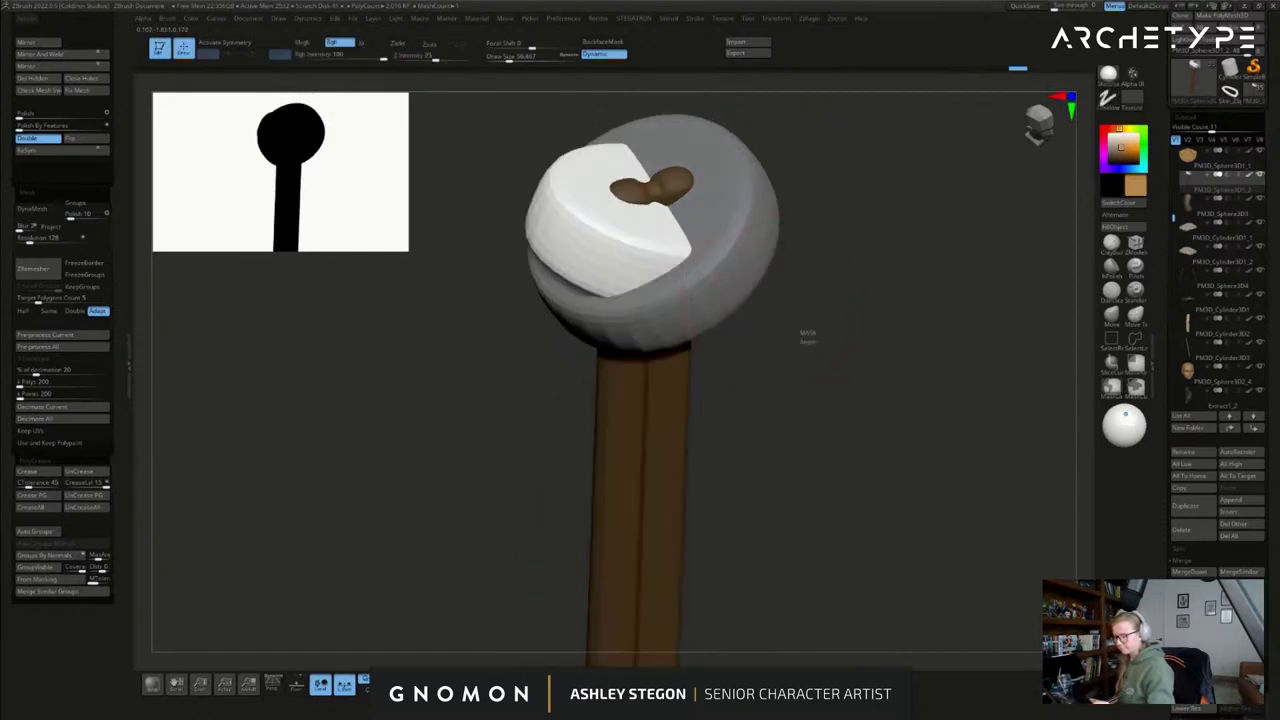
- Inspect the crossed bands' wireframe from above and undo the duplicated band
key(shift+f)
key(shift+d)
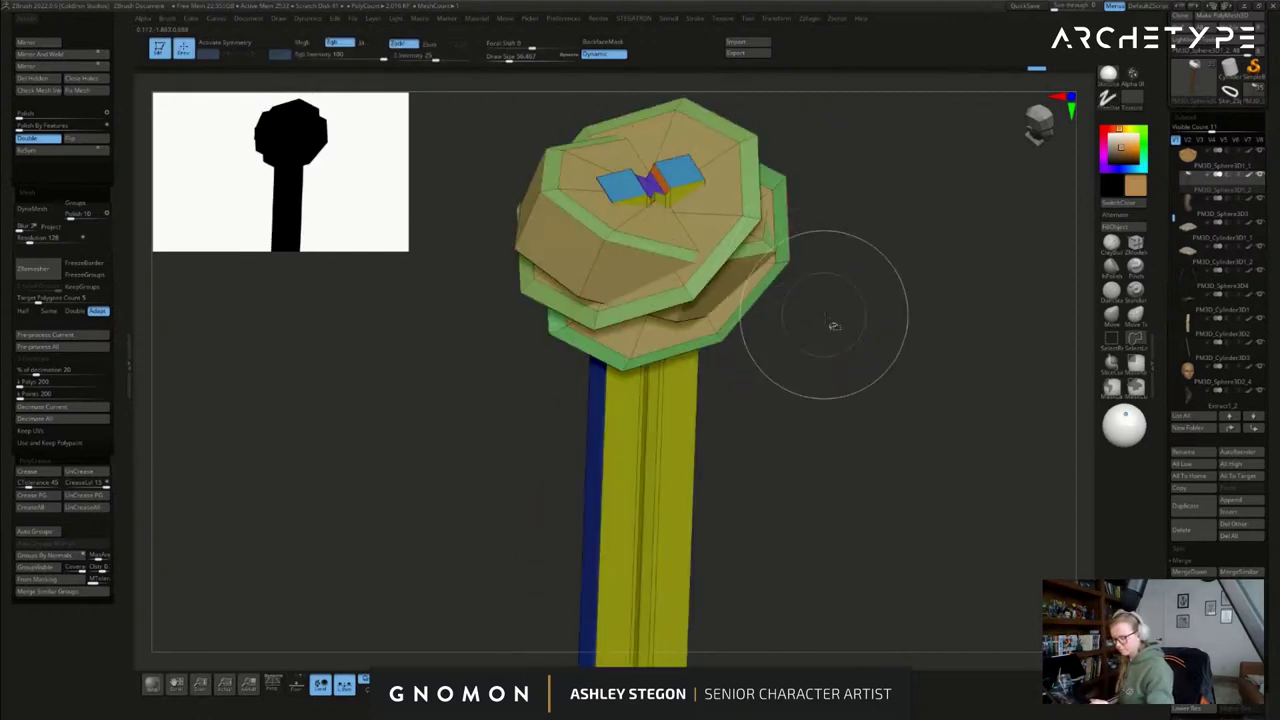
right_drag(828, 318, 832, 327)
key(d)
key(ctrl+z)
key(ctrl+z)
key(ctrl+z)
key(ctrl+z)
key(ctrl+z)
- Scale the single tilted band down so it wraps more tightly around the strip
key(w)
right_drag(800, 338, 788, 333)
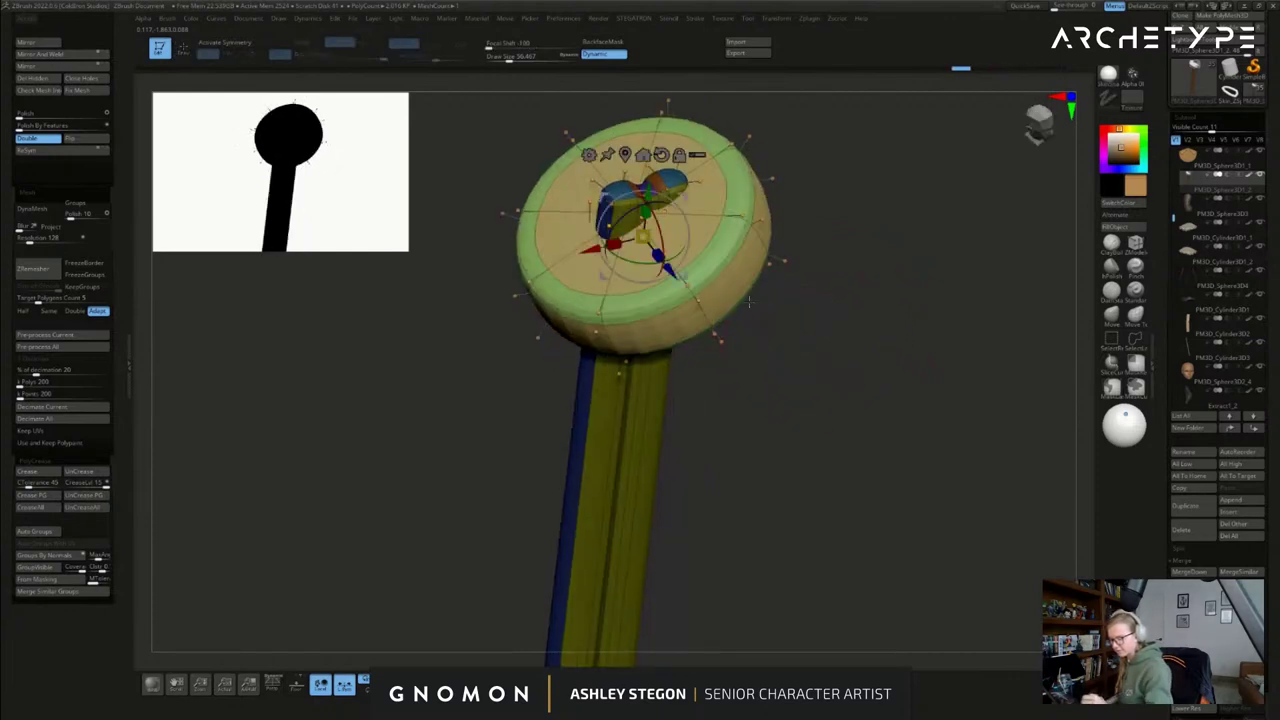
drag(645, 212, 625, 241)
right_drag(760, 228, 706, 201)
key(shift+f)
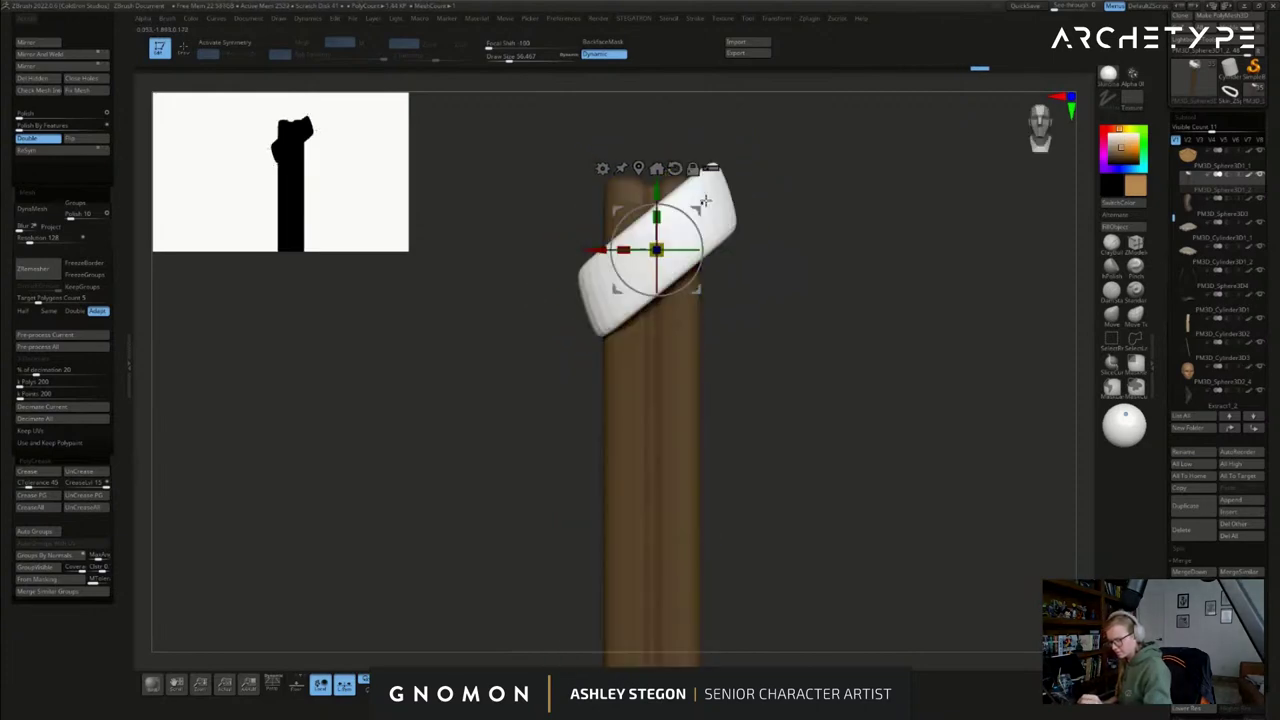
- Duplicate the slimmed band and rotate the copy the opposite way to form a cross over the strip
ctrl+drag(662, 204, 697, 275)
drag(655, 235, 655, 226)
right_drag(660, 232, 716, 269)
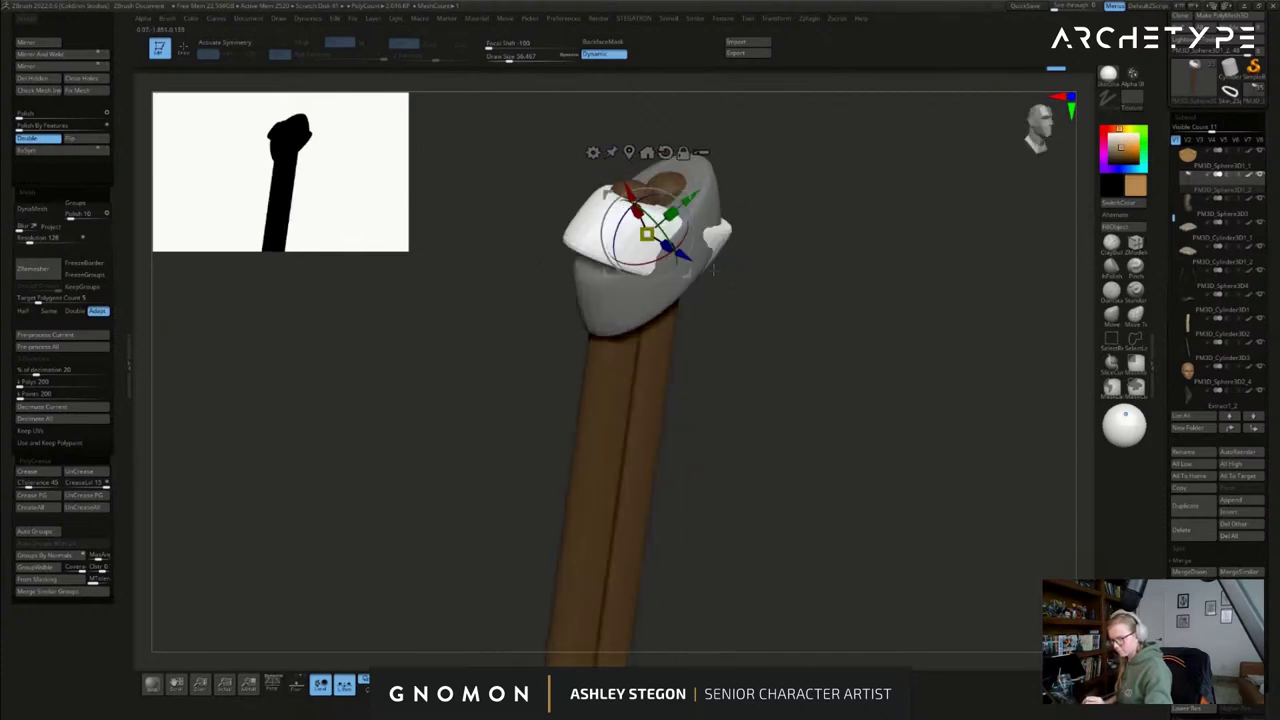
- Reshape the duplicated band with the Move brush so its ends fit around the strip and the other band
key(q)
click(1113, 325)
key(s)
drag(660, 278, 667, 278)
drag(665, 278, 652, 278)
key(shift+f)
mouse_move(782, 340)
mouse_down()
mouse_move(752, 316)
mouse_move(751, 288)
mouse_up()
key(s)
mouse_move(757, 258)
mouse_down()
mouse_move(755, 277)
mouse_move(747, 270)
mouse_up()
key(s)
drag(738, 320, 739, 332)
drag(760, 272, 751, 272)
drag(621, 207, 623, 202)
drag(583, 255, 596, 263)
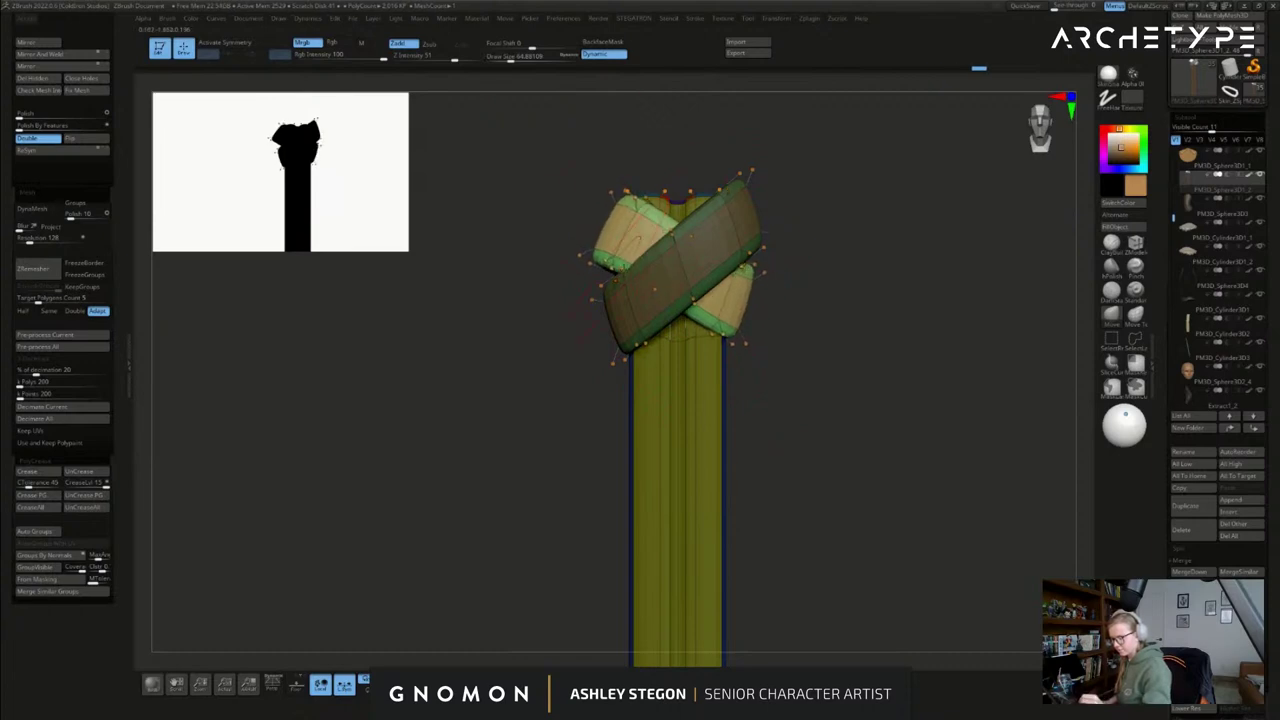
- Invert the mask and pull the front band's ends closer to the strip with the Move brush
ctrl+click(815, 190)
drag(747, 183, 754, 170)
key(ctrl+z)
click(1135, 315)
key(ctrl+z)
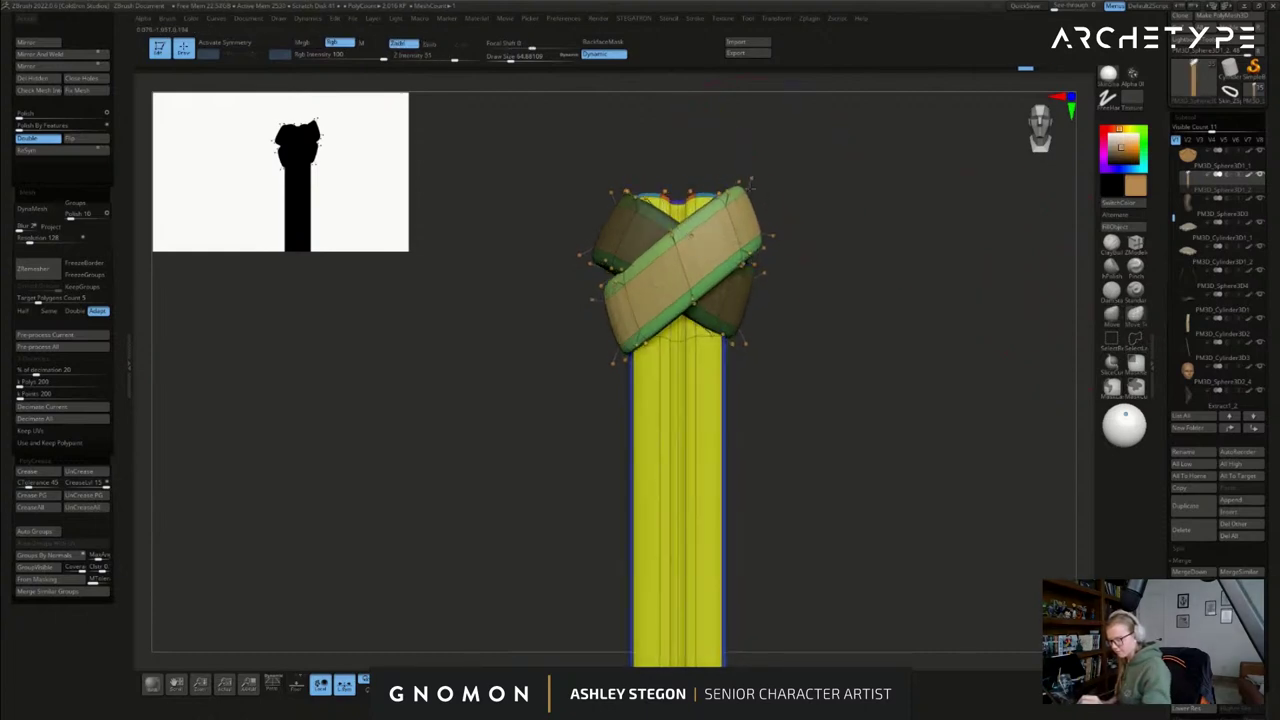
key(s)
drag(618, 333, 624, 336)
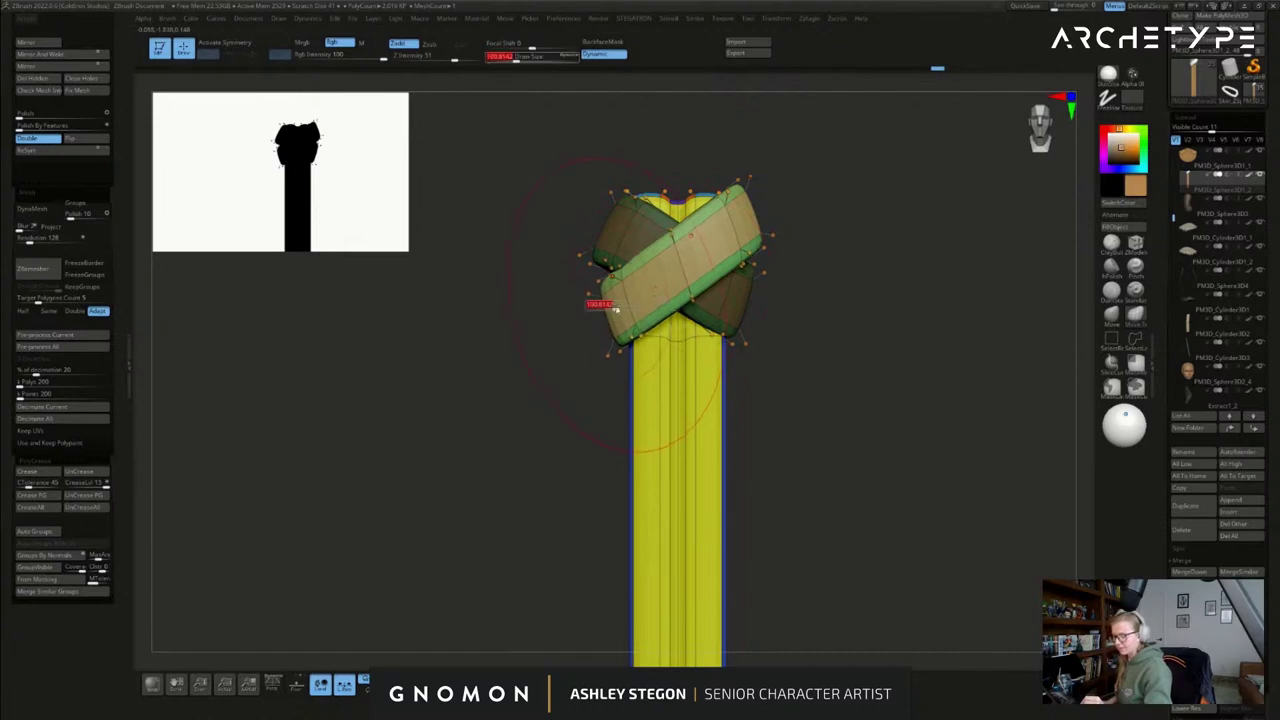
drag(756, 212, 752, 216)
- Isolate the crossed bands through partial visibility, and show the whole piece again with only the straw strip masked
drag(811, 325, 813, 427)
mouse_move(757, 600)
ctrl+alt+shift+mouse_down()
mouse_move(738, 596)
mouse_move(712, 432)
mouse_move(735, 446)
ctrl+alt+shift+mouse_up()
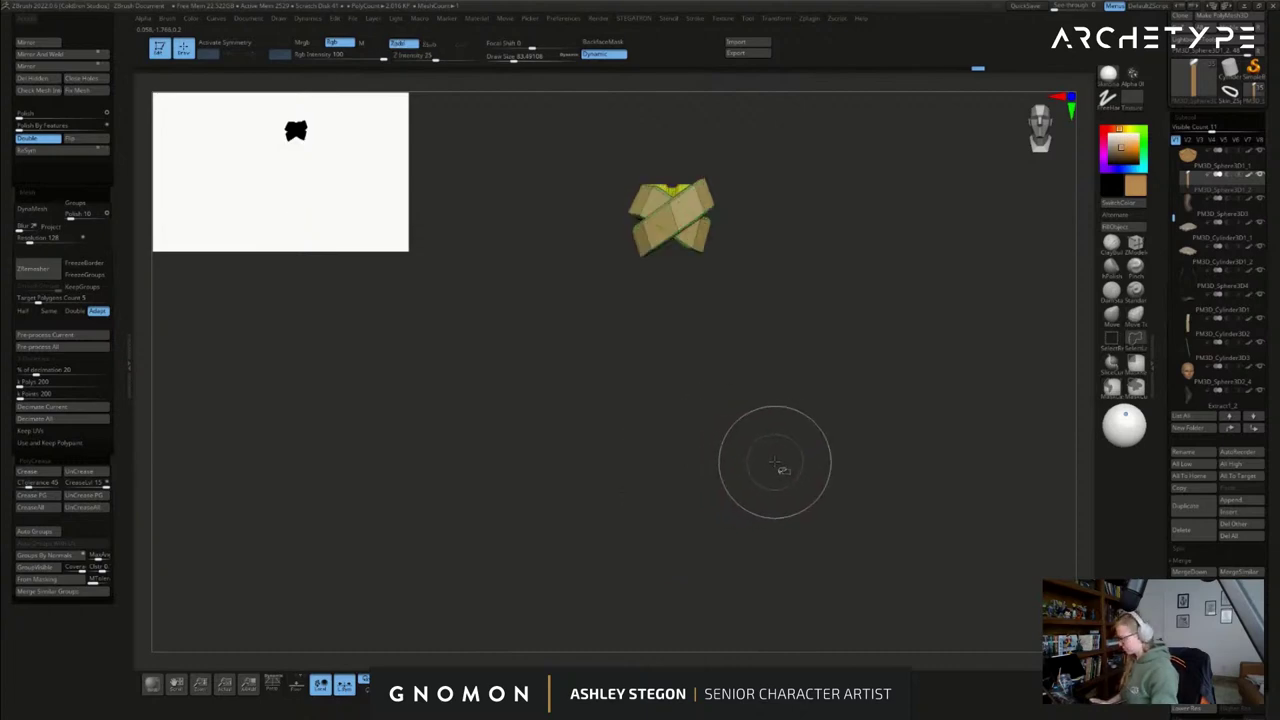
ctrl+shift+click(793, 467)
mouse_move(611, 554)
ctrl+alt+shift+mouse_down()
mouse_move(646, 598)
mouse_move(798, 535)
ctrl+alt+shift+mouse_up()
ctrl+shift+click(790, 539)
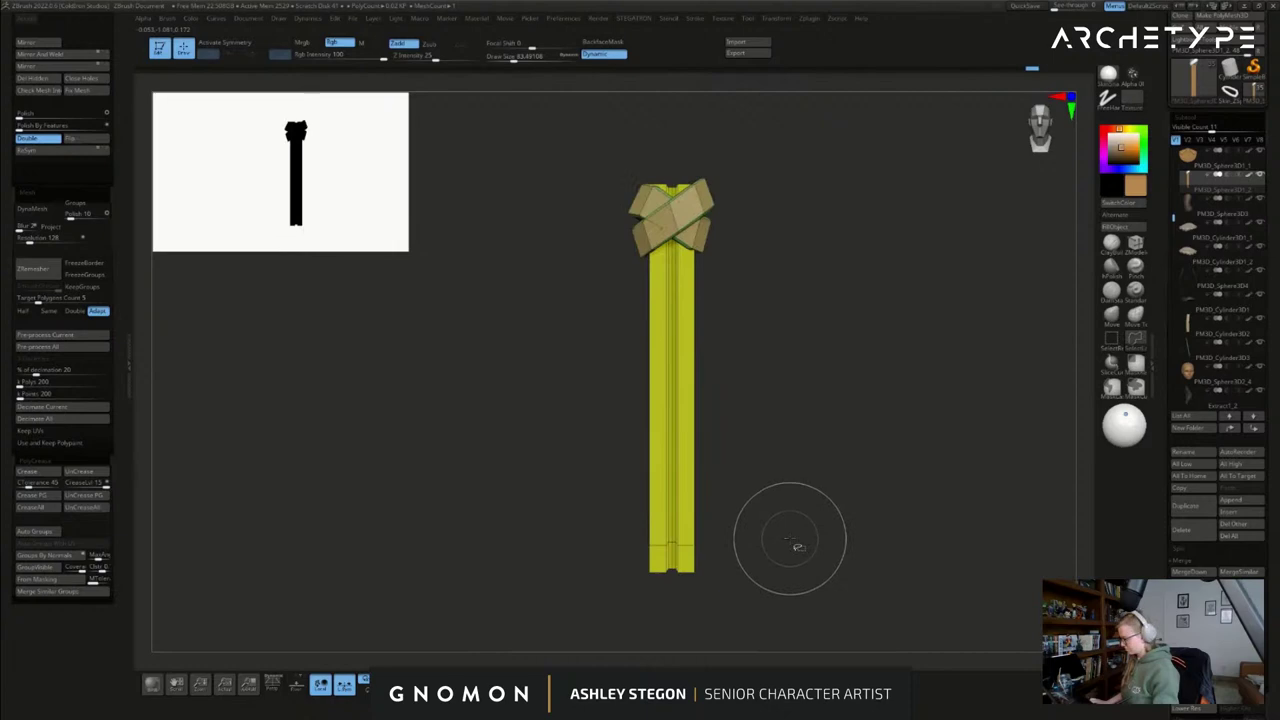
key(ctrl+z)
key(ctrl+z)
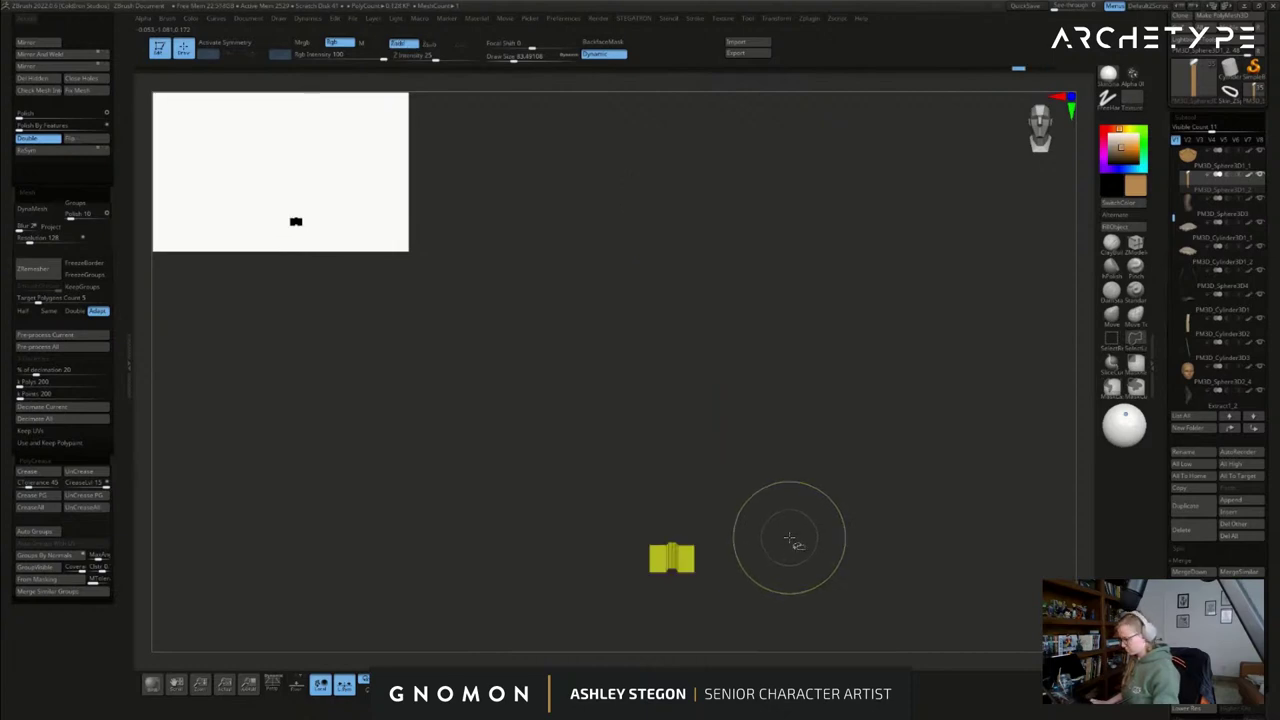
key(ctrl+shift+a)
ctrl+shift+drag(796, 522, 805, 544)
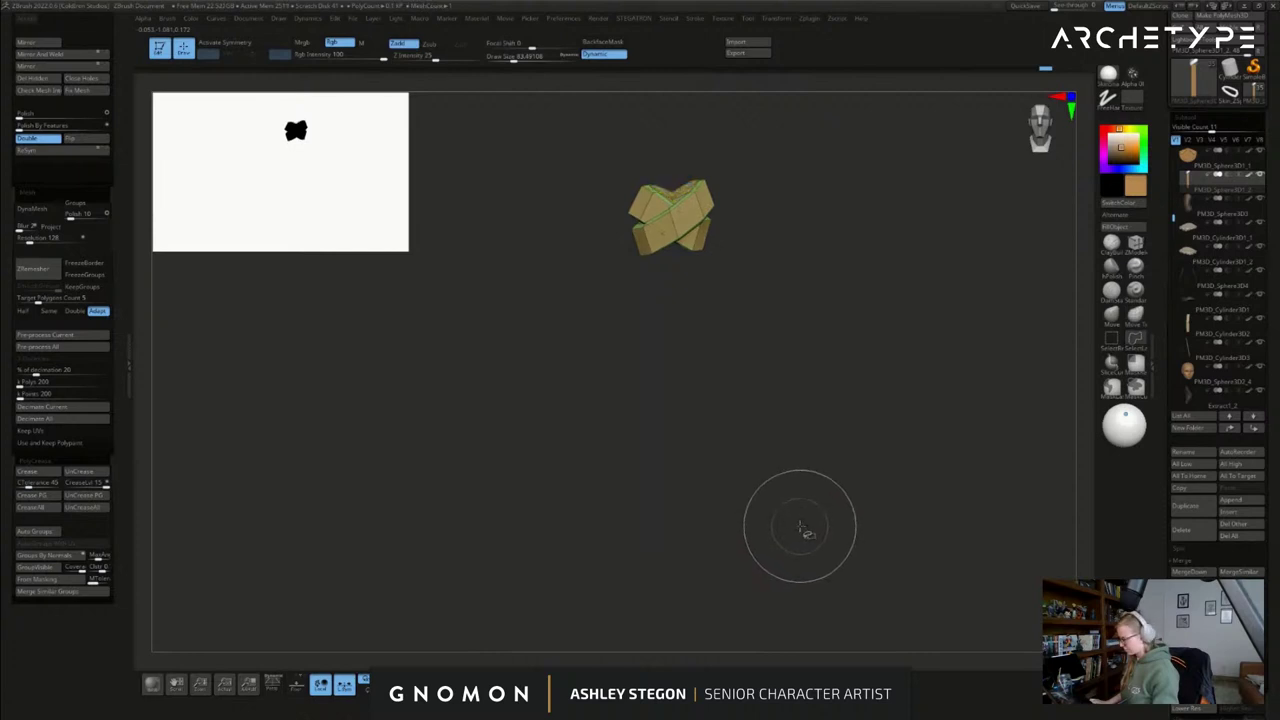
ctrl+shift+click(825, 530)
ctrl+click(831, 530)
- Fill the unmasked crossed bands with a dark brown color and invert the mask
key(shift+f)
key(shift+f)
key(shift+f)
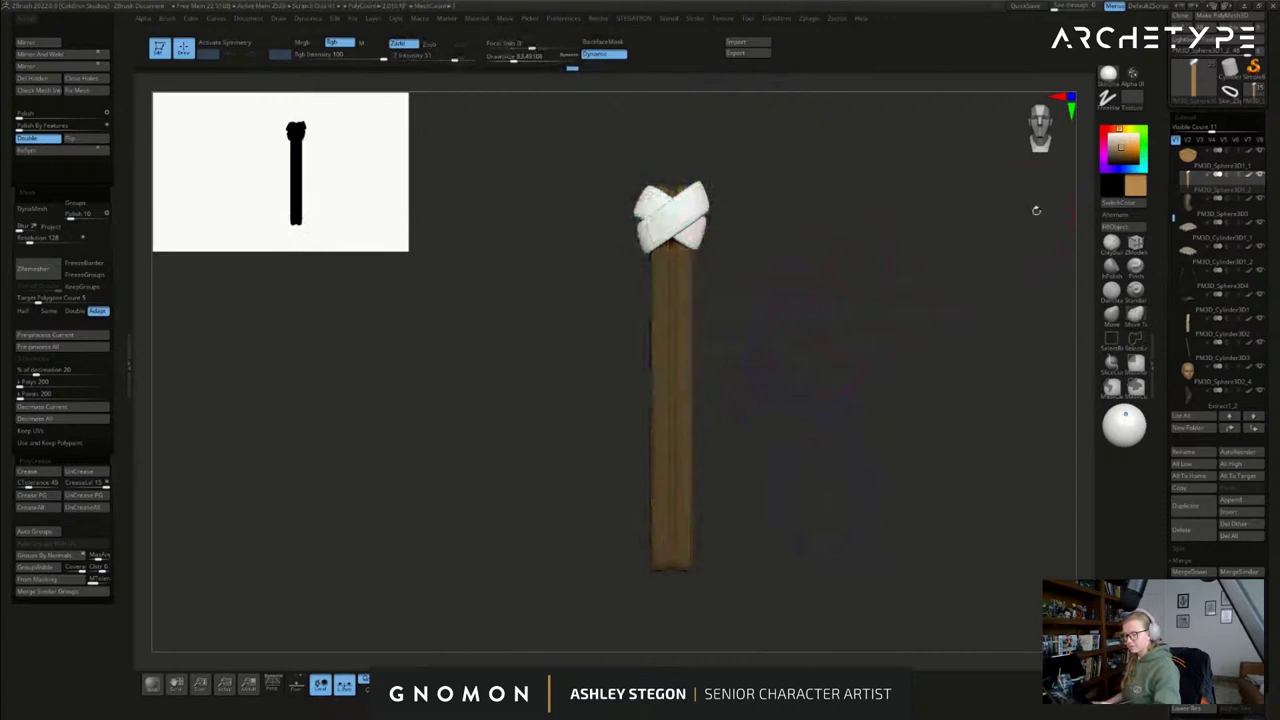
key(shift+f)
key(shift+f)
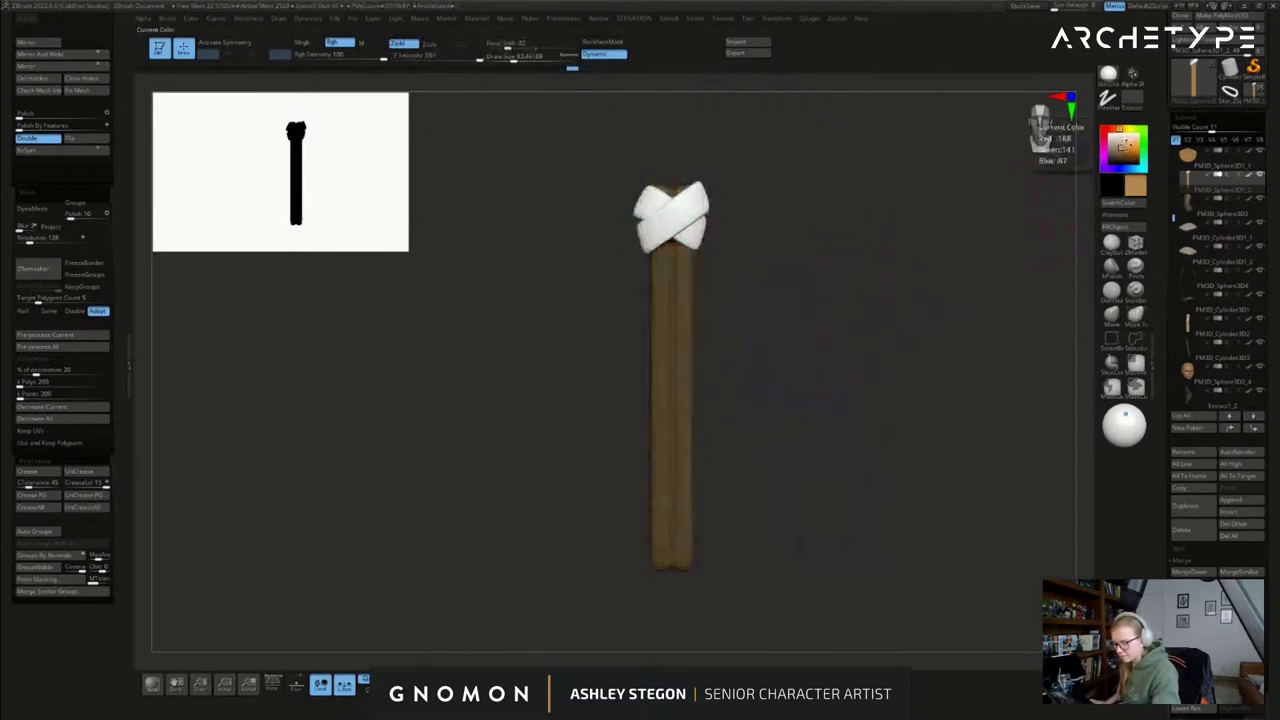
drag(1123, 147, 1114, 155)
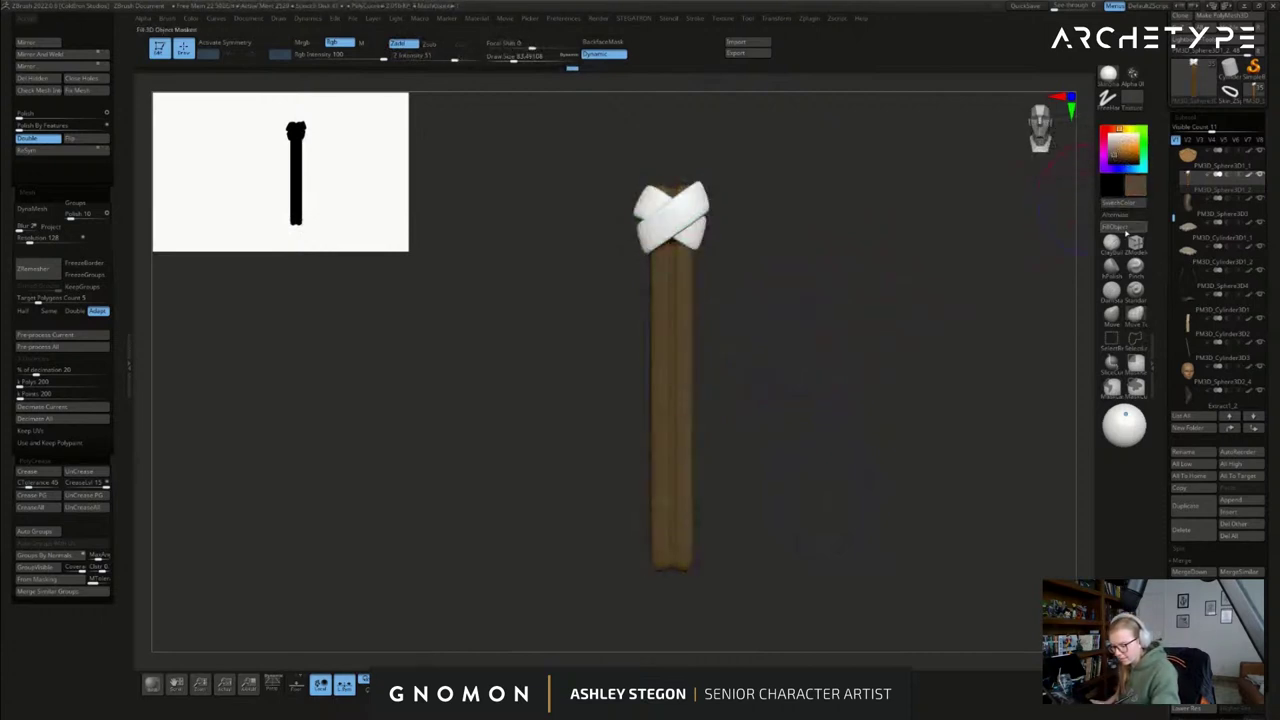
click(1125, 232)
key(shift+f)
key(shift+f)
ctrl+click(930, 328)
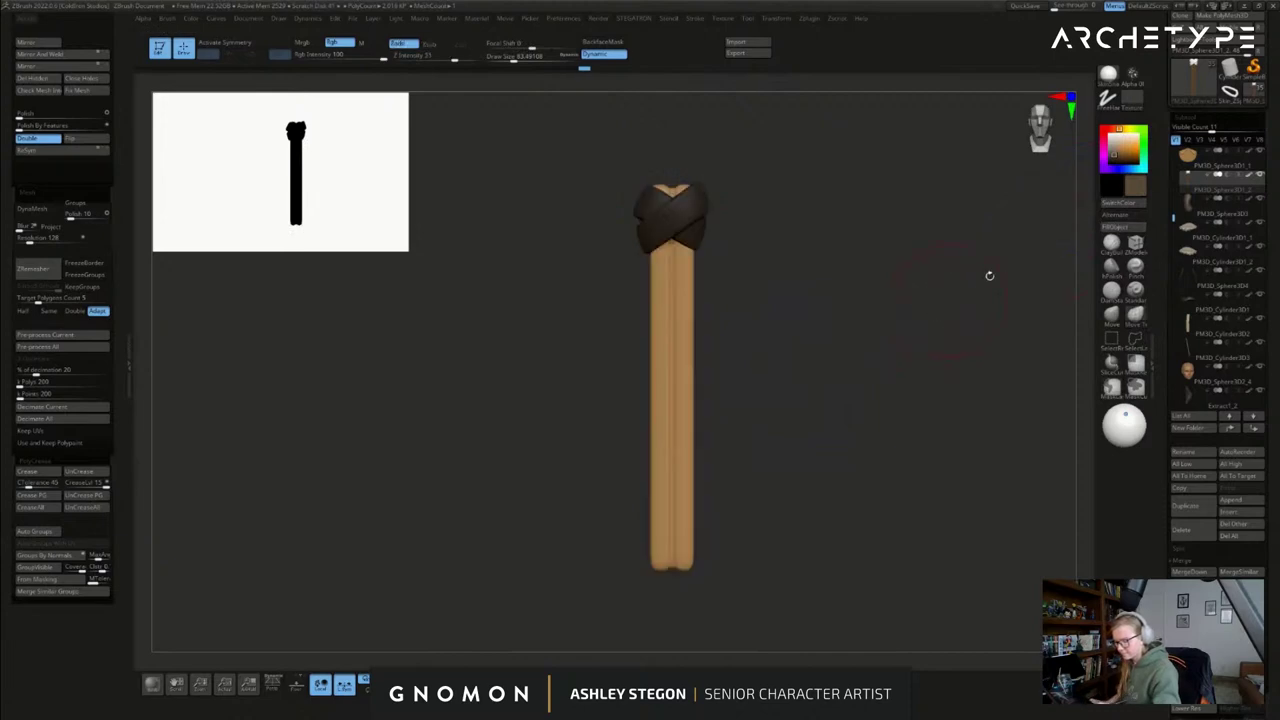
- Select and isolate the shoulder cape, and sample the yellow color of its placement mesh
click(507, 684)
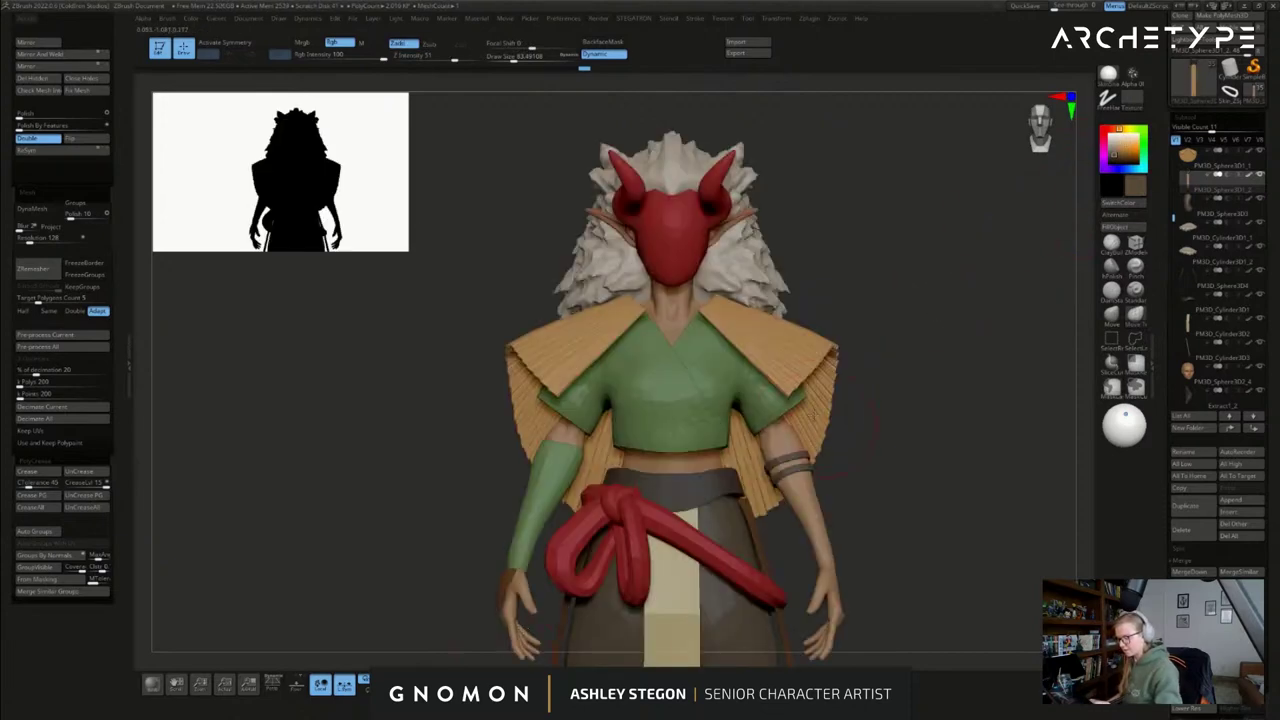
click(1220, 158)
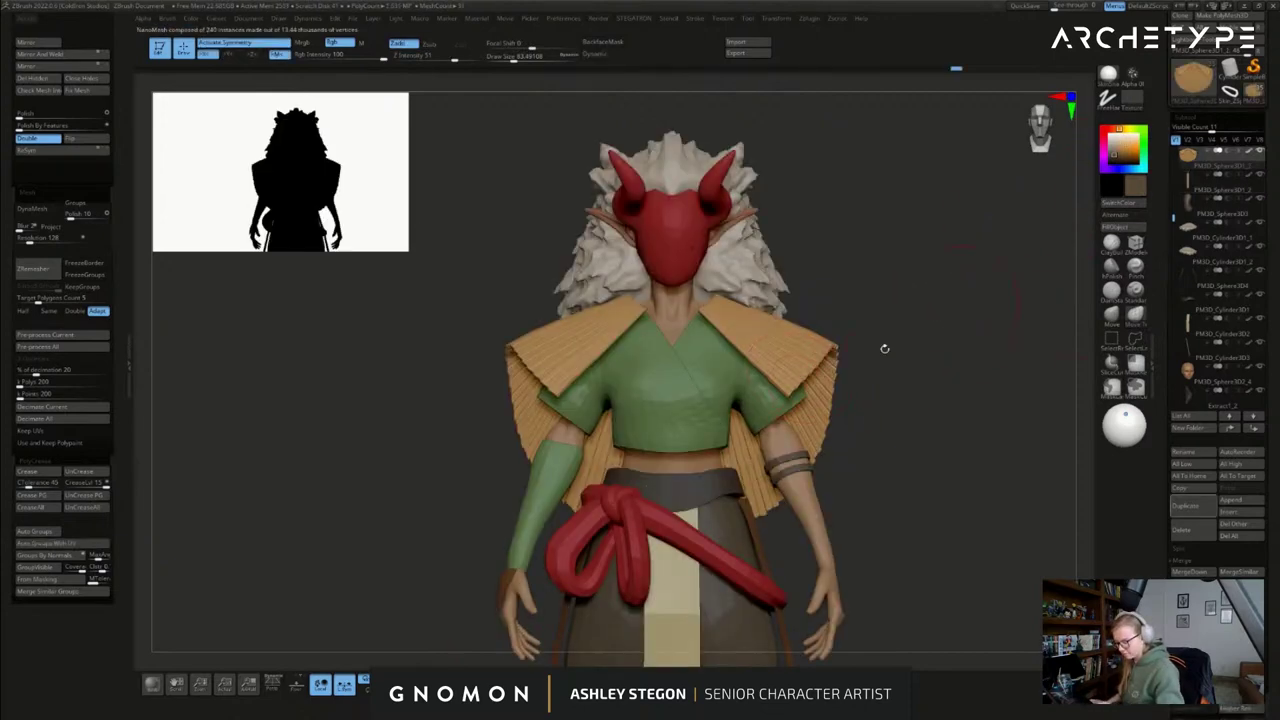
click(507, 684)
drag(1162, 421, 1163, 145)
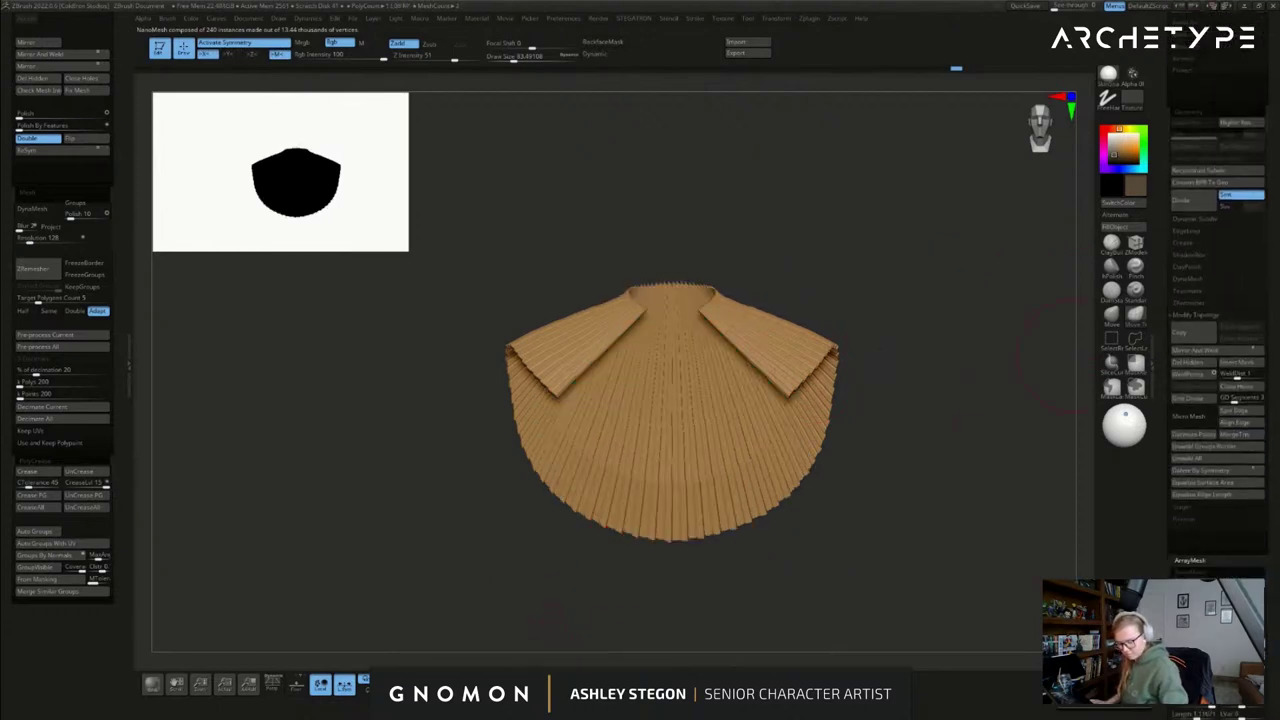
key(ctrl+d)
key(c)
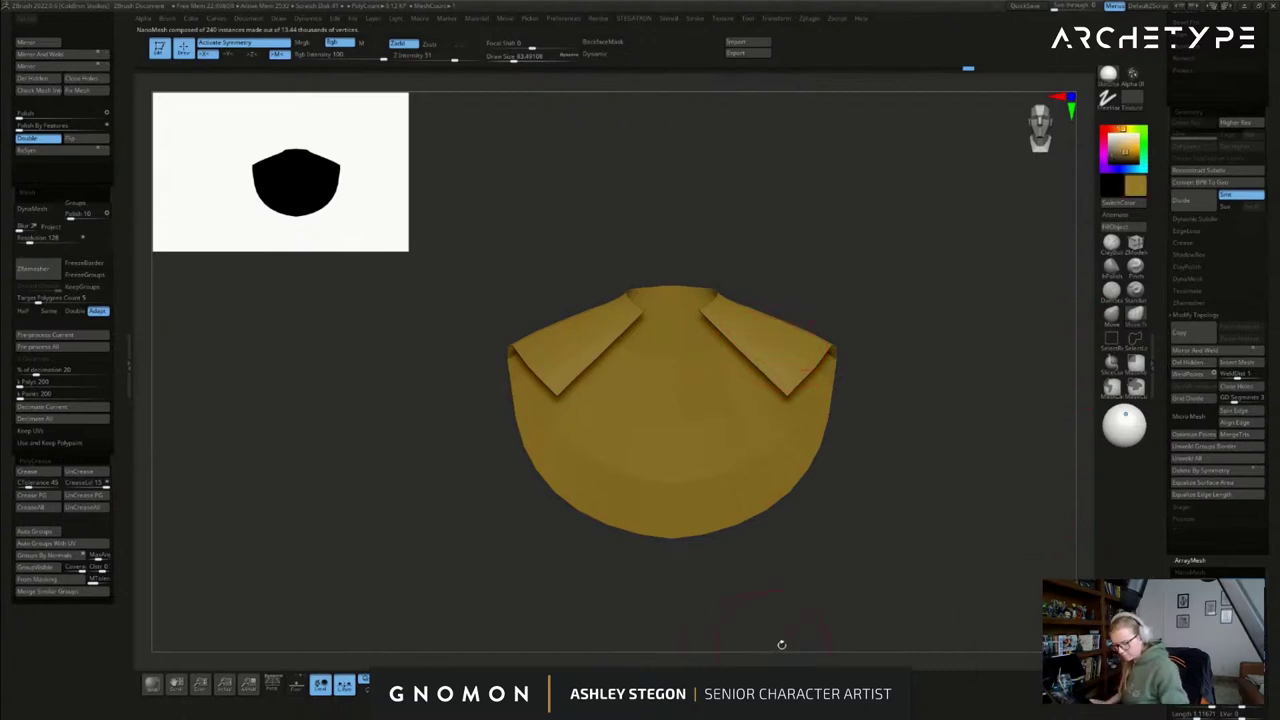
key(d)
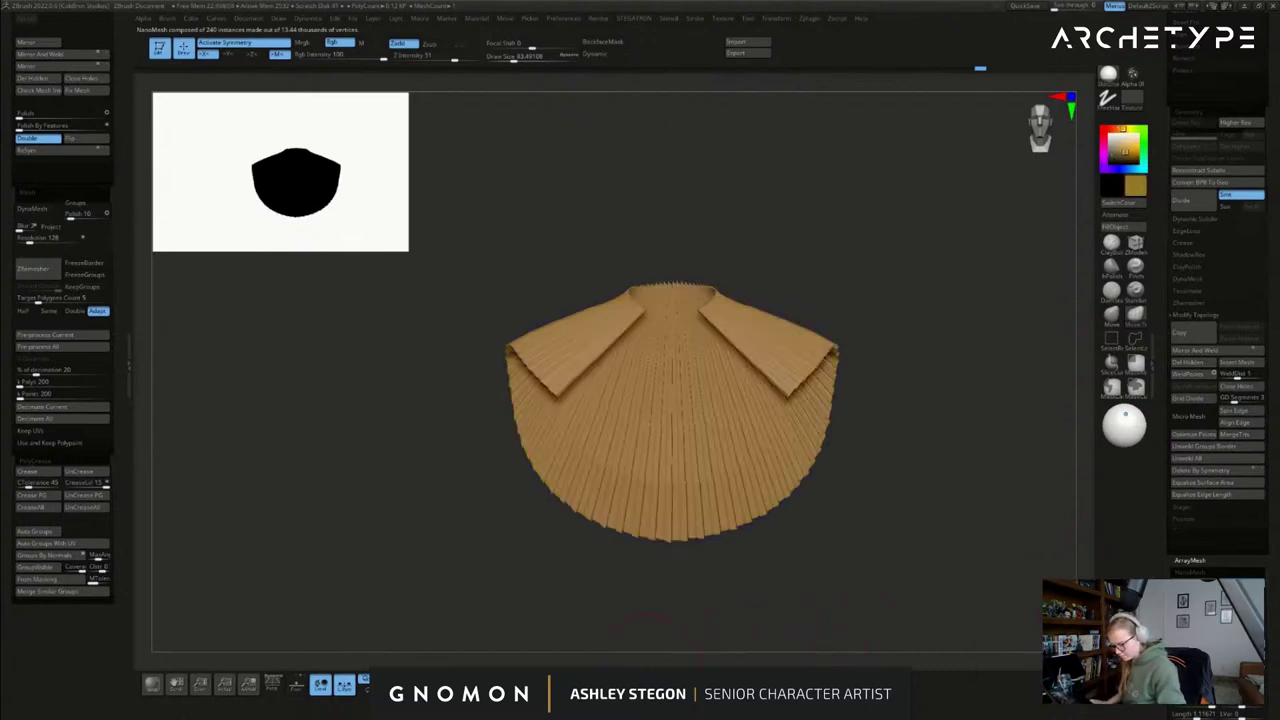
- Go back to the isolated strip piece and fill the unmasked straw strip with a lighter shade of the sampled yellow
click(552, 685)
drag(1169, 246, 1170, 304)
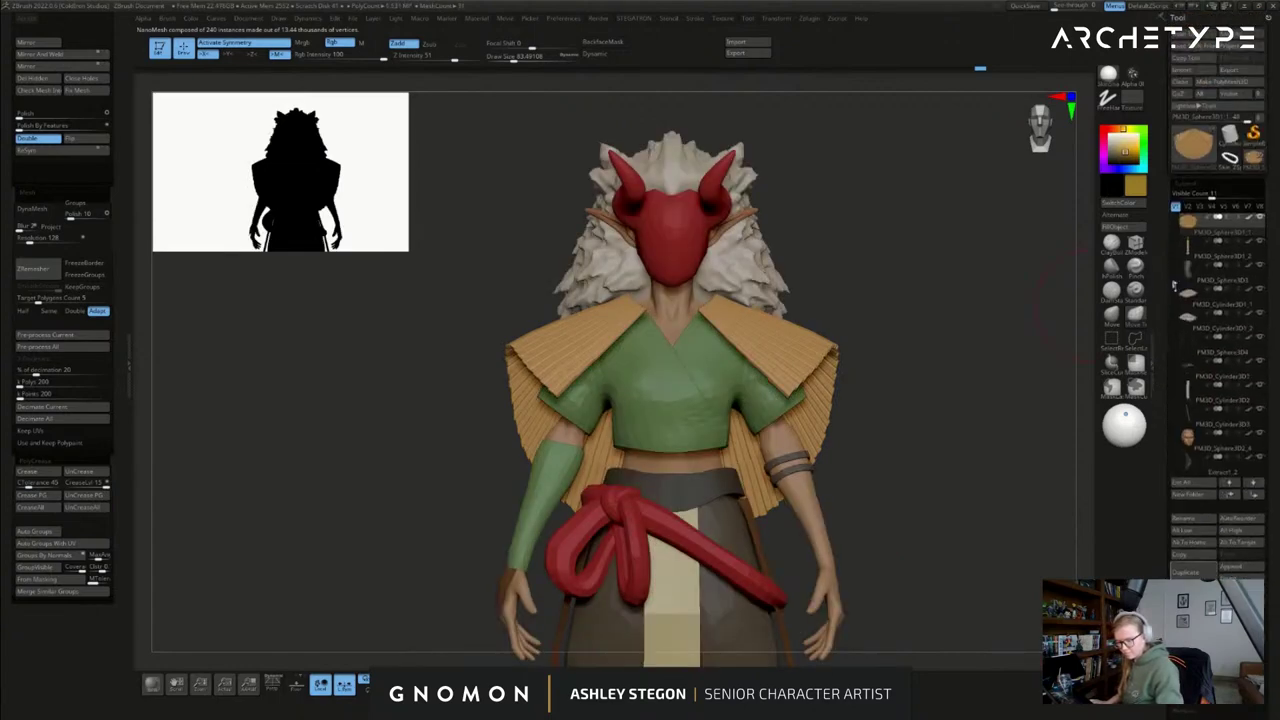
click(552, 685)
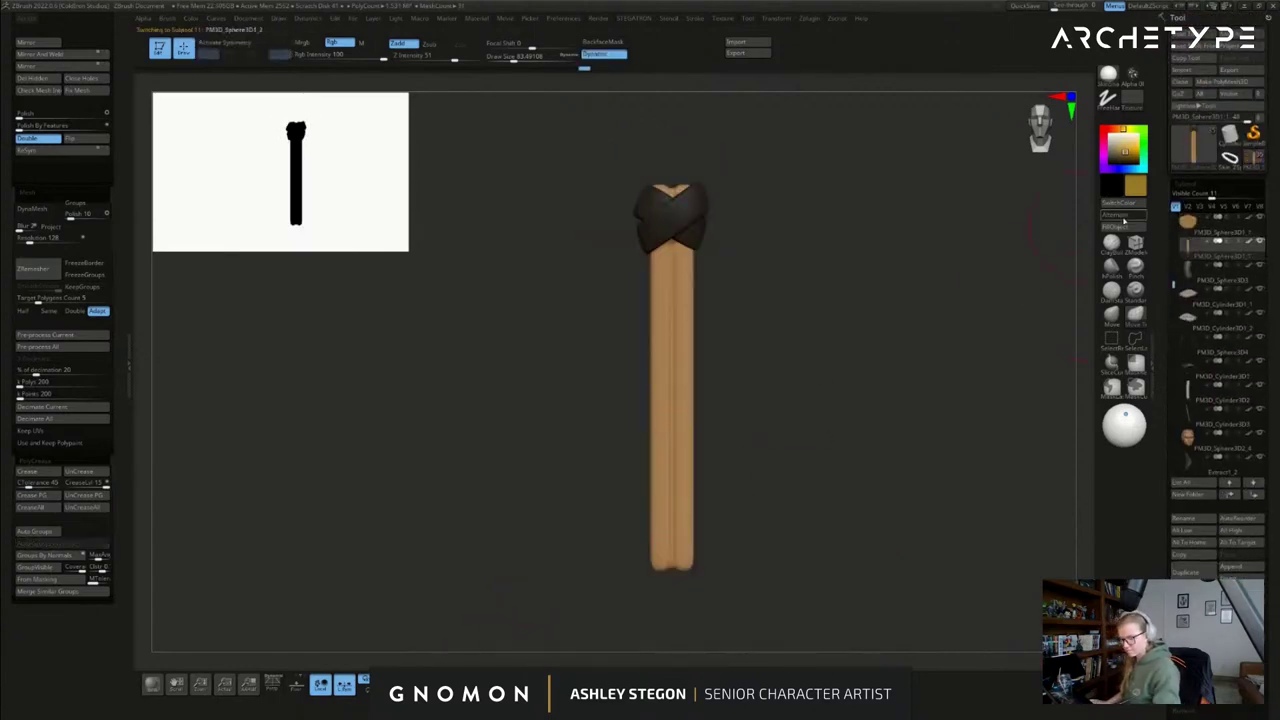
click(1119, 230)
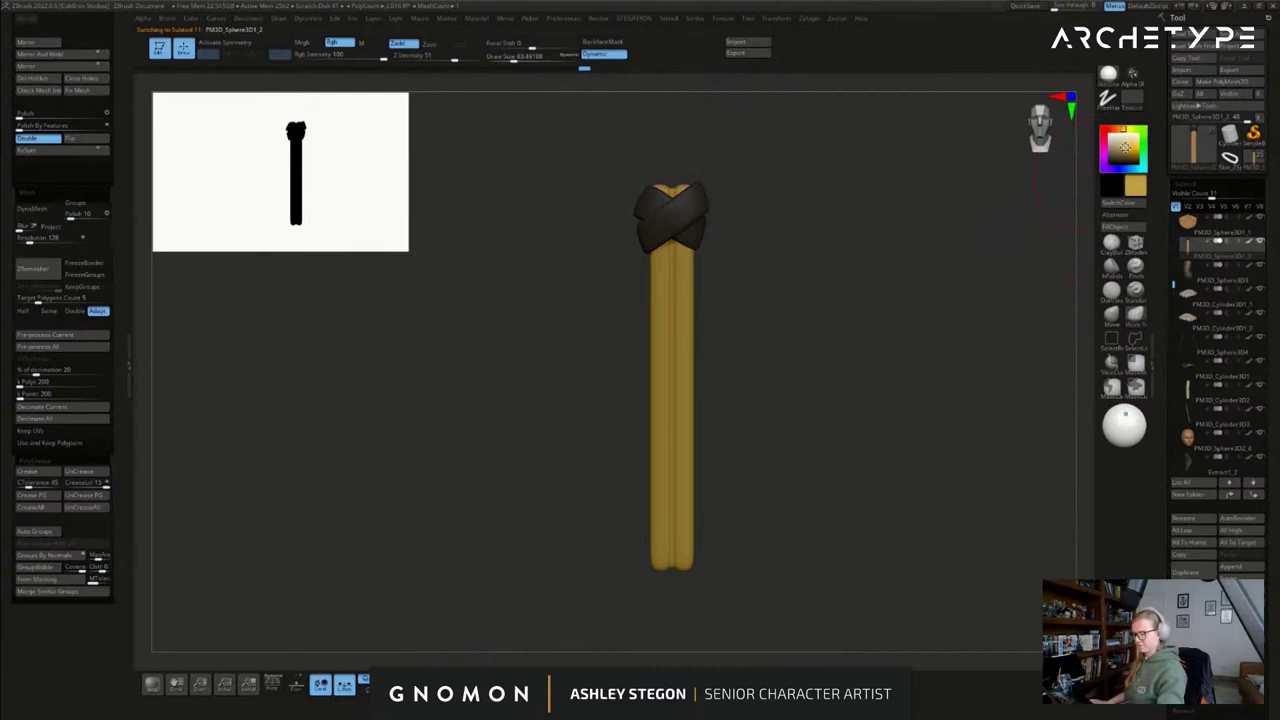
click(1122, 227)
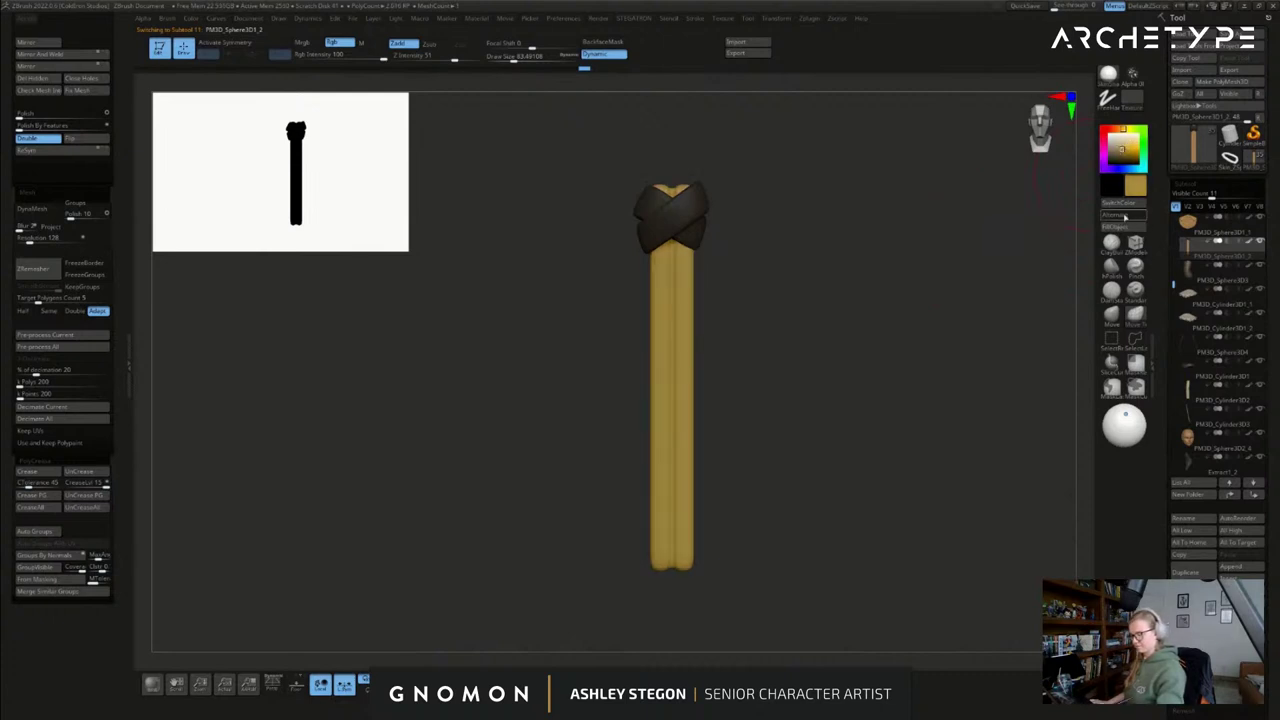
- Invert the mask and duplicate the crossed bands down to the lower end of the strip
ctrl+click(849, 445)
key(w)
alt+click(691, 131)
ctrl+drag(677, 152, 678, 463)
alt+drag(815, 484, 820, 445)
drag(687, 425, 687, 403)
key(q)
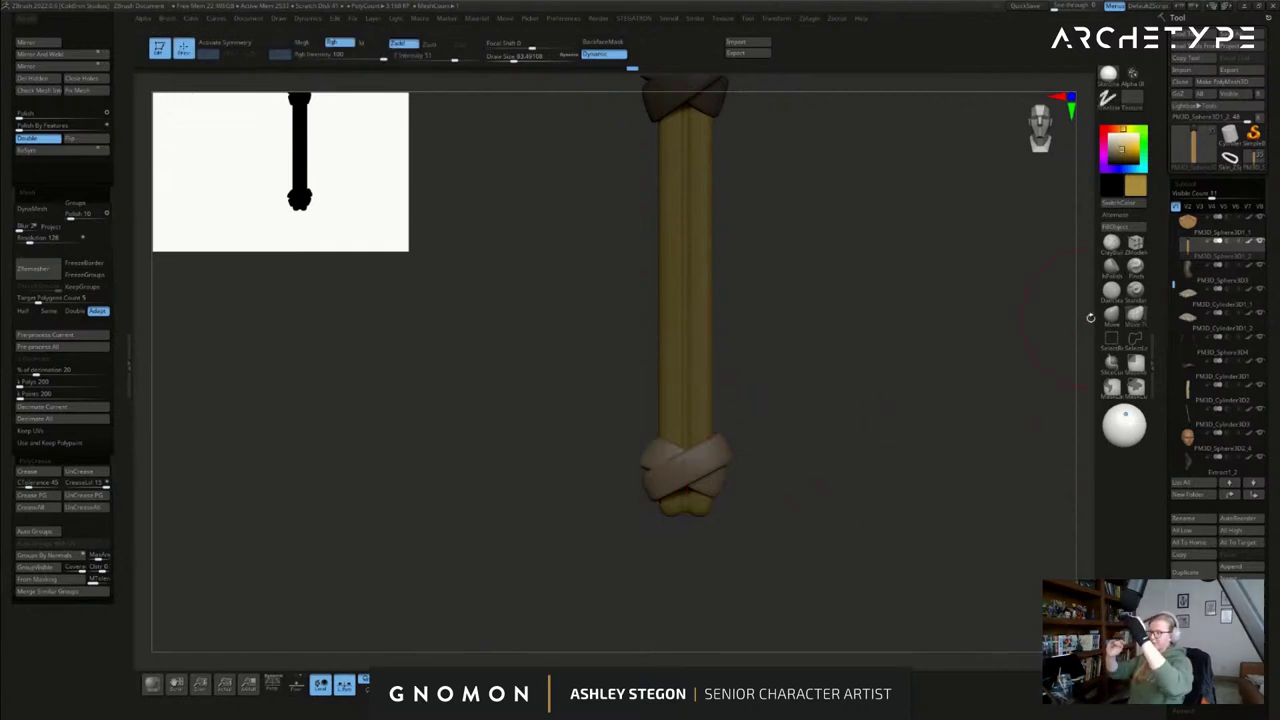
- Invert and clear the mask on the bound straw strip, and turn off its smoothing preview
alt+drag(861, 466, 829, 467)
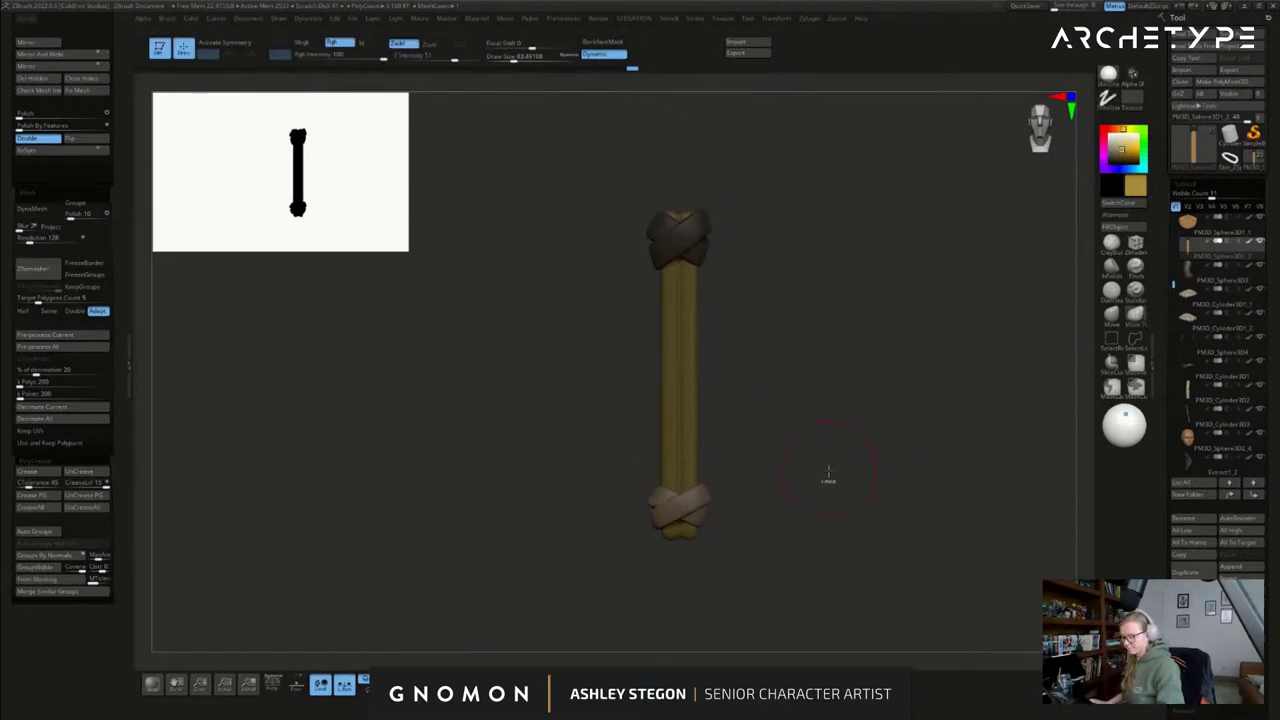
ctrl+click(829, 467)
key(w)
alt+drag(680, 443, 682, 214)
key(ctrl+z)
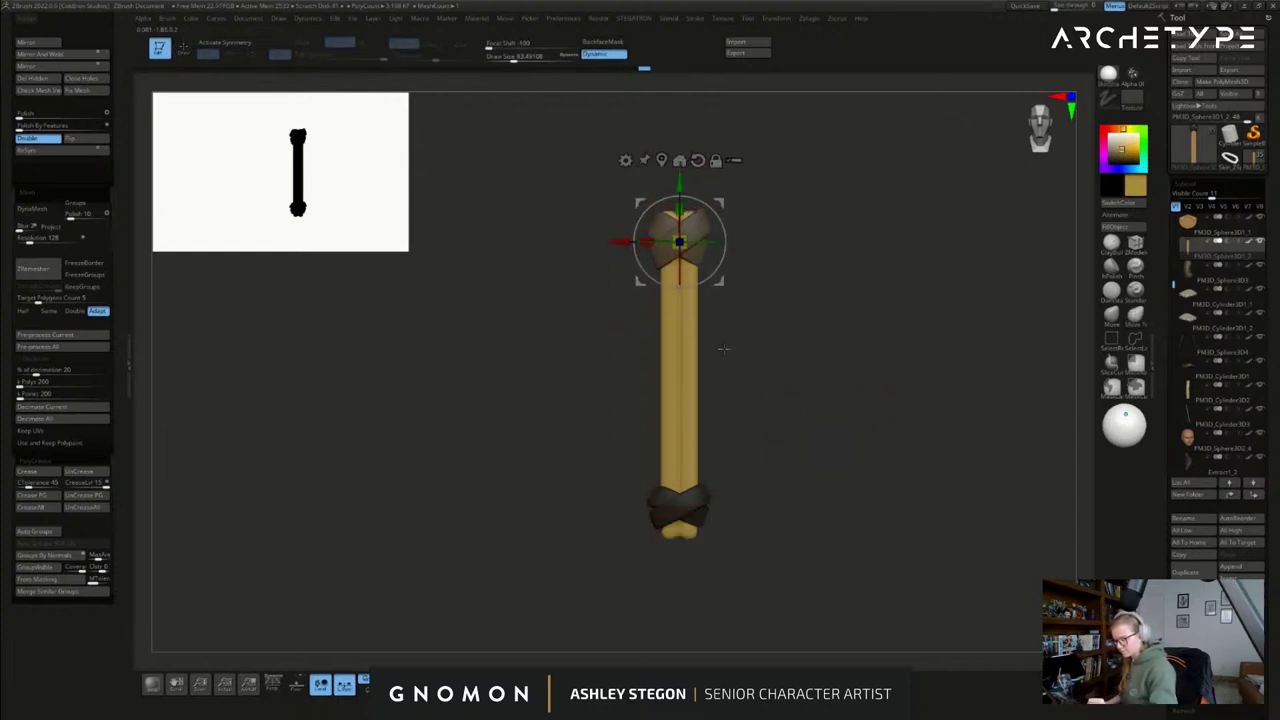
key(q)
mouse_move(739, 352)
ctrl+mouse_down()
mouse_move(755, 354)
mouse_move(763, 331)
mouse_move(746, 303)
mouse_move(757, 236)
ctrl+mouse_up()
key(shift+f)
key(shift+f)
- Return to the character's tool and show the NanoMesh shoulder cape on its own
mouse_move(1231, 159)
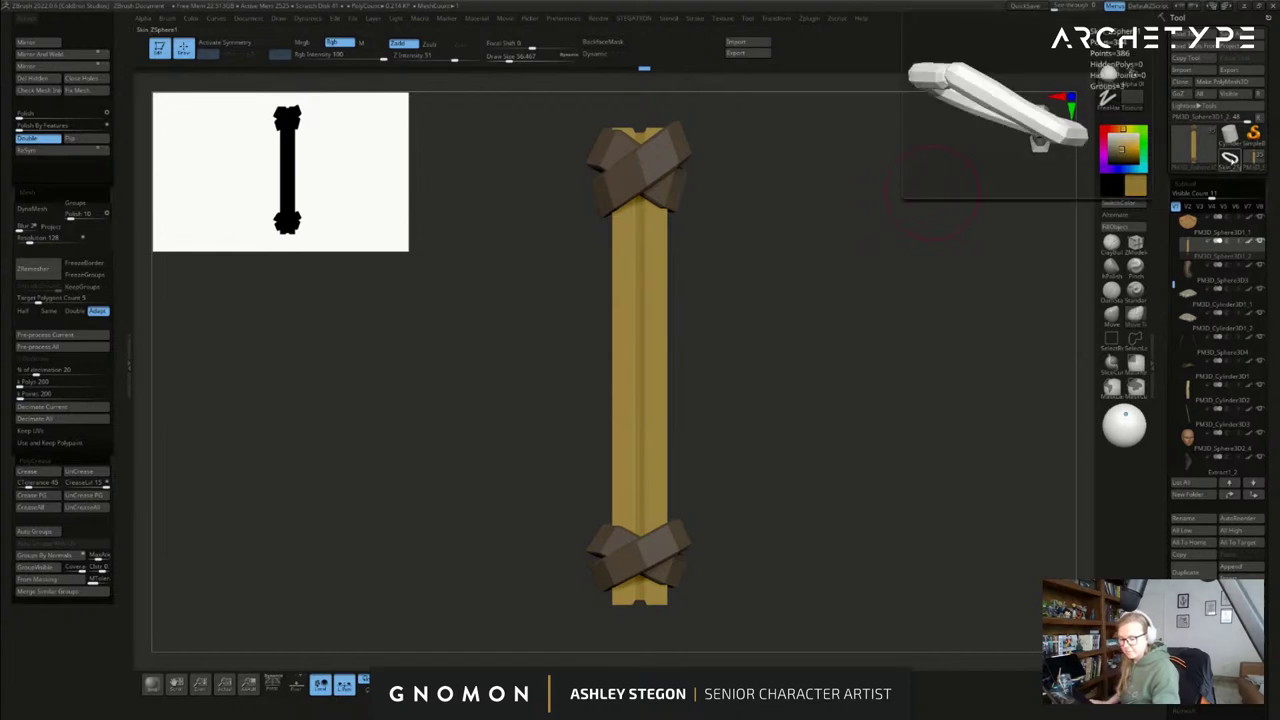
click(1231, 137)
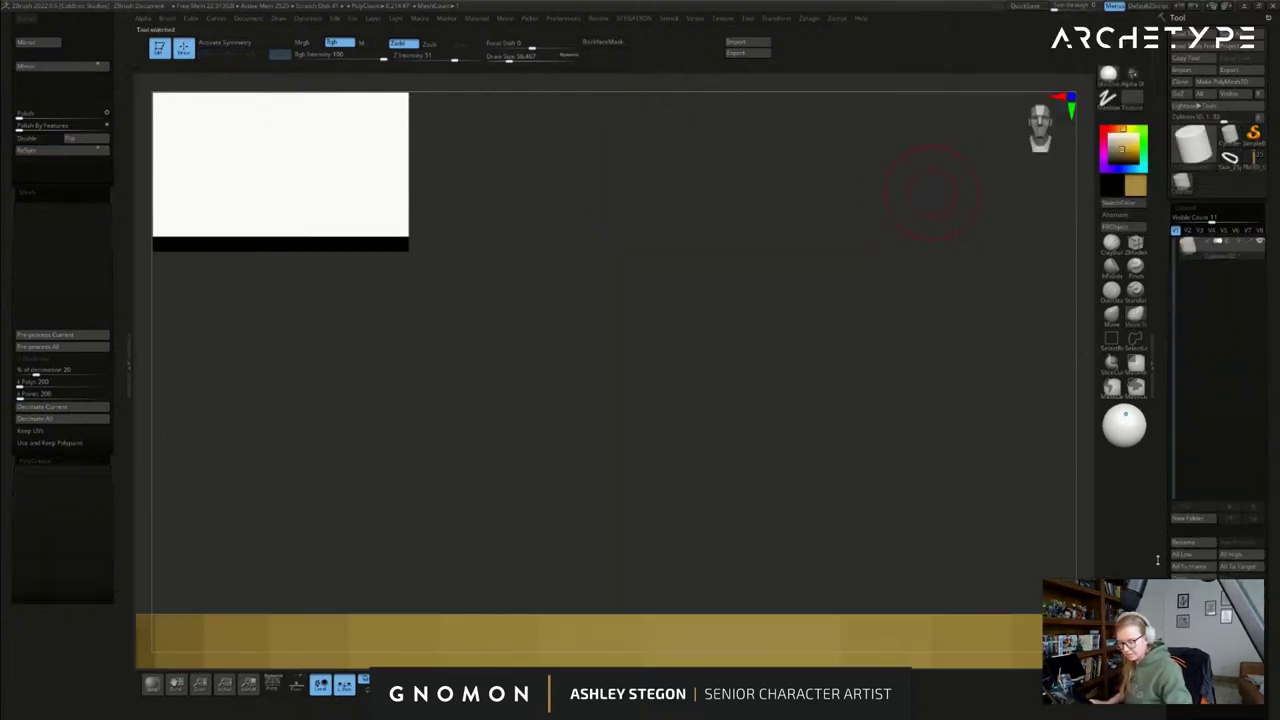
click(1241, 596)
click(897, 490)
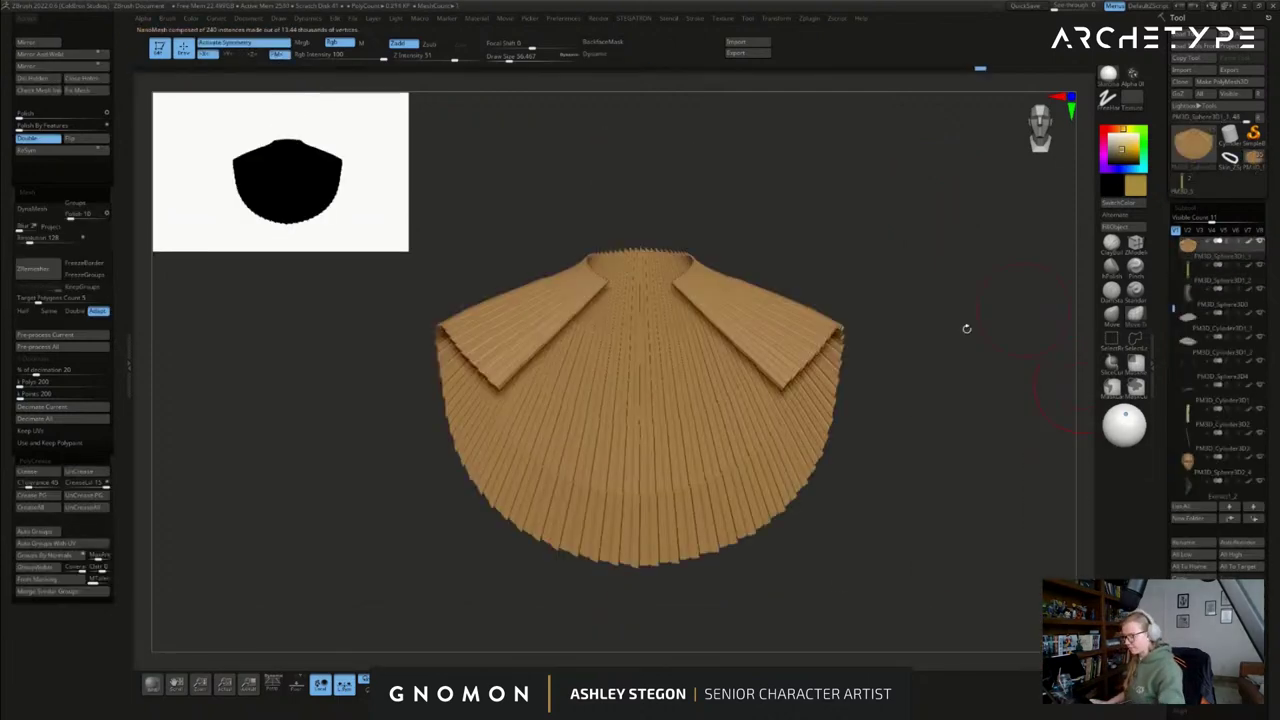
drag(966, 329, 673, 424)
- Dock the brush settings beside the model and expand the brush modifiers
drag(1166, 340, 992, 208)
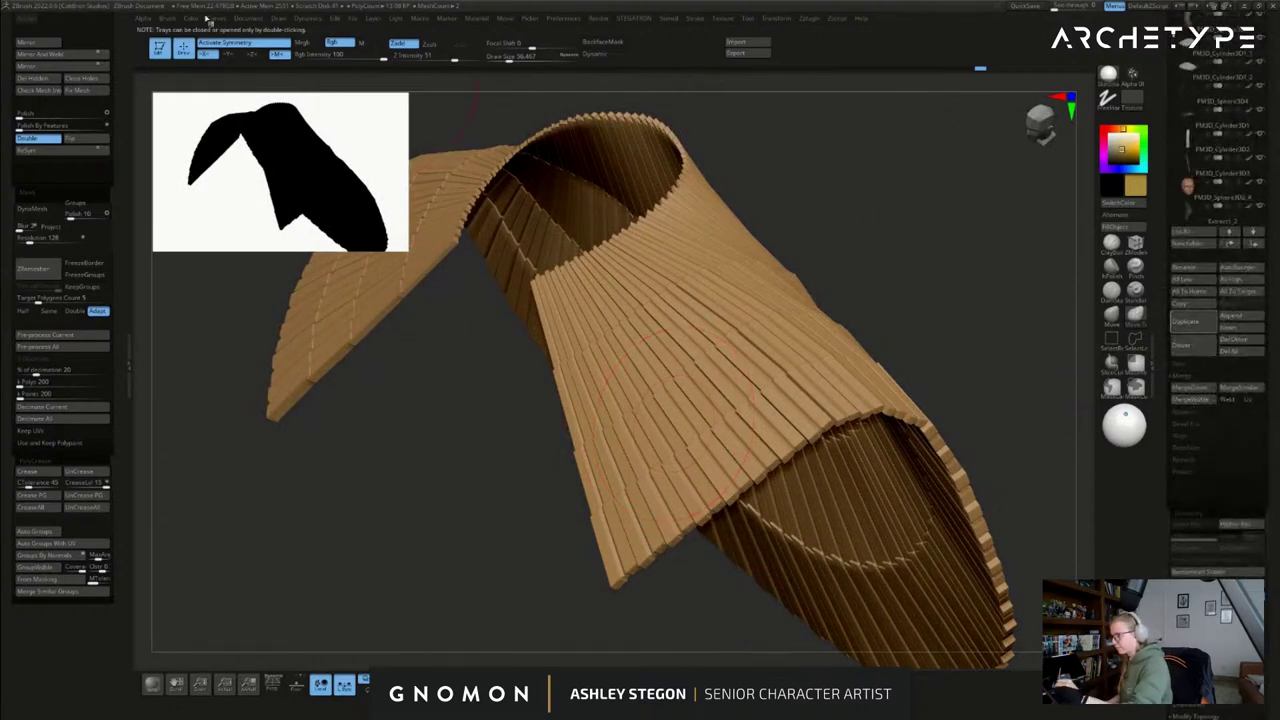
click(163, 30)
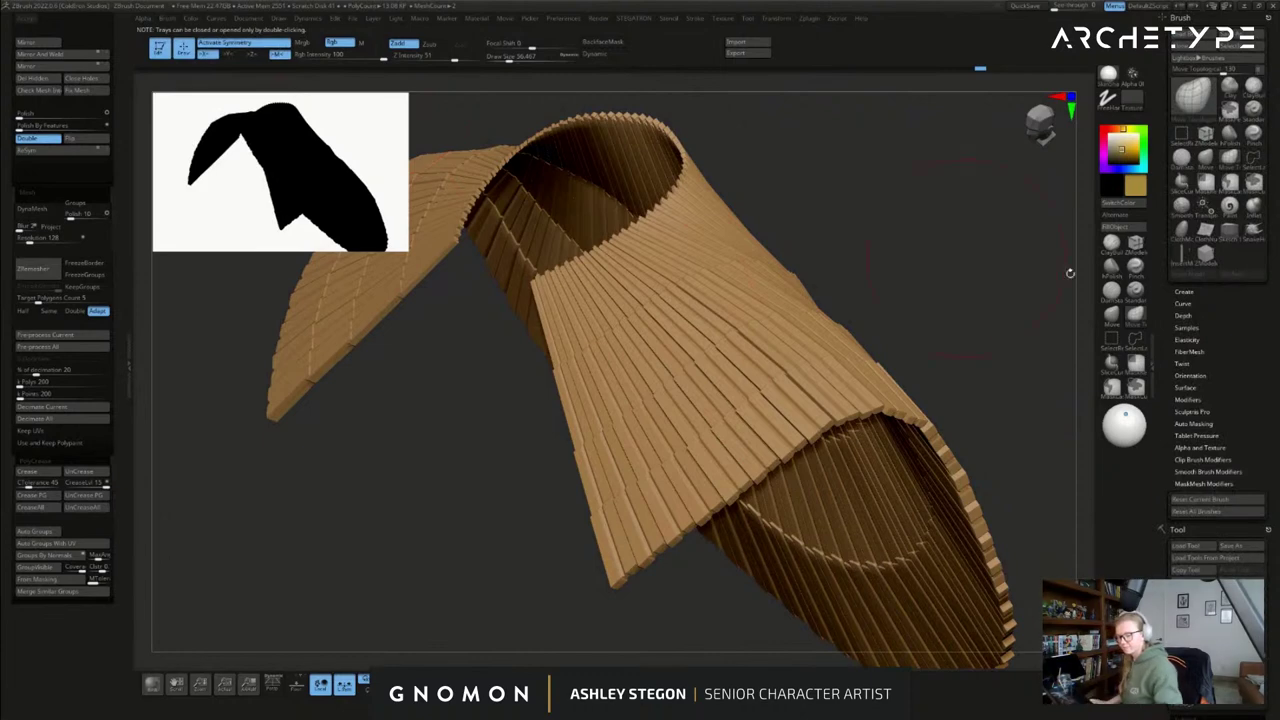
click(1196, 399)
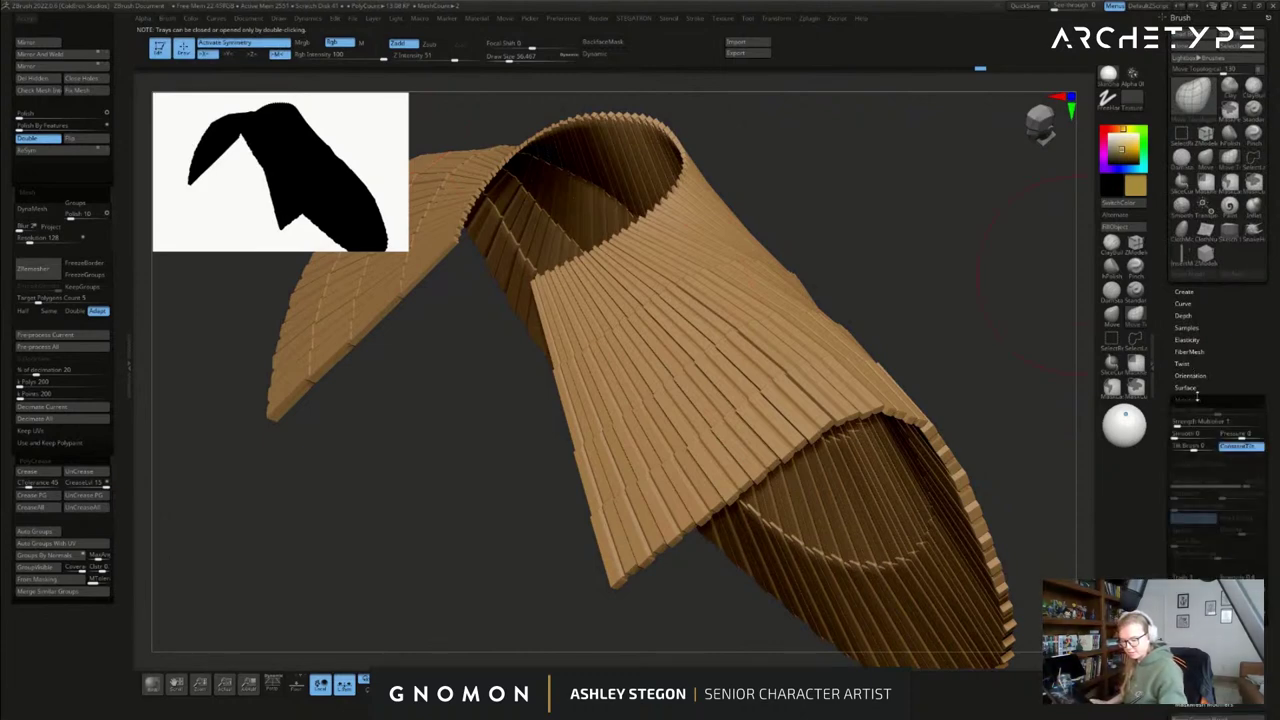
- Open the cape's NanoMesh settings, hide the instances to expose the placement mesh, and reduce the brush size to about 22
drag(1173, 465, 1176, 329)
scroll(1184, 334, down, 5)
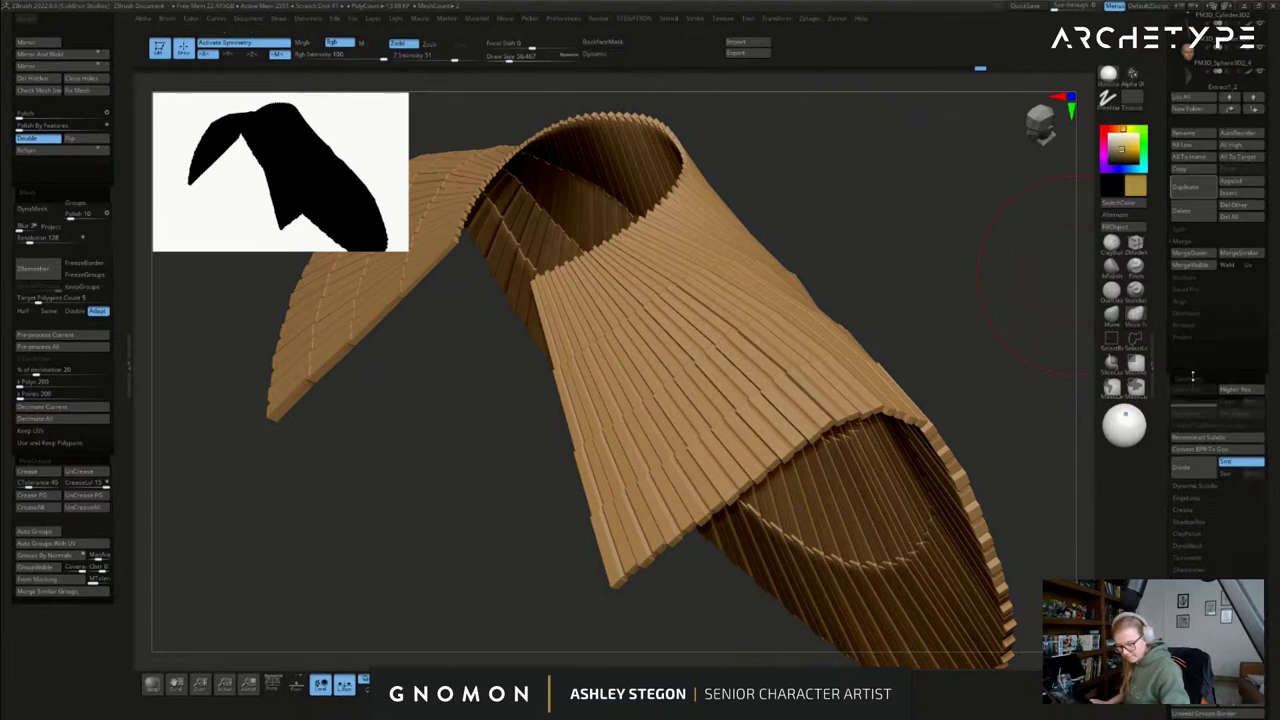
click(1192, 377)
click(1197, 390)
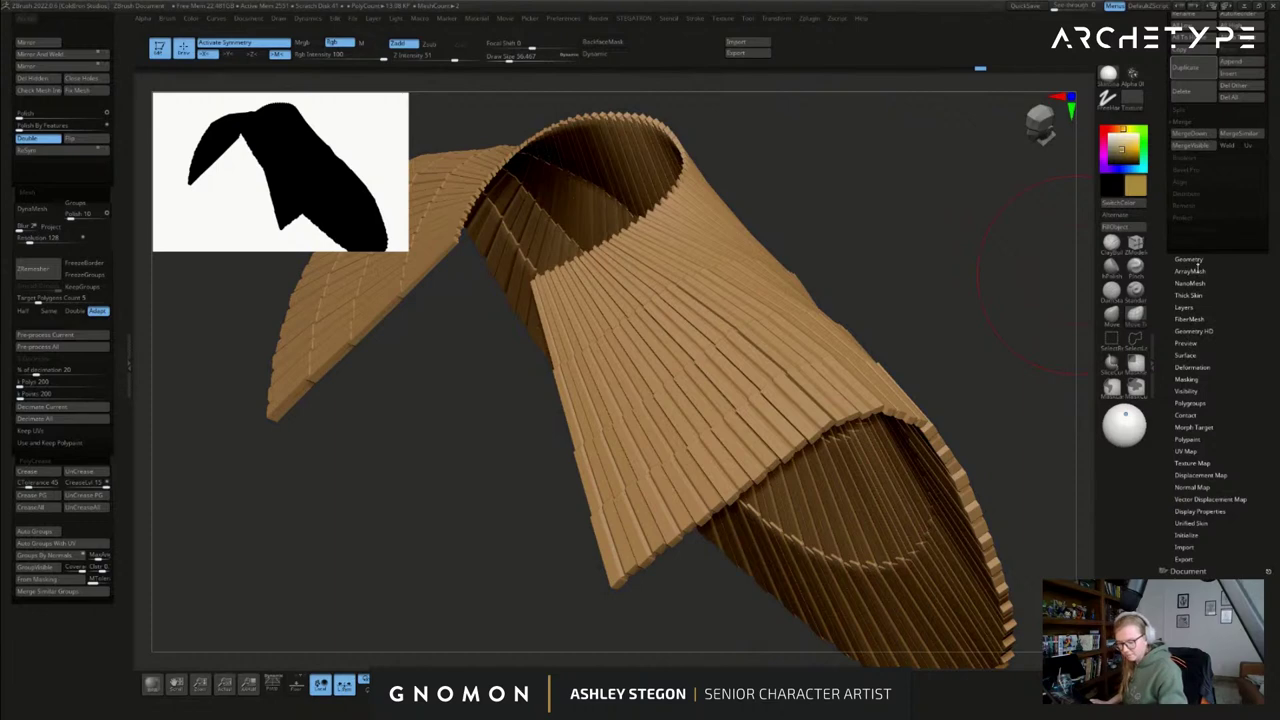
click(1215, 272)
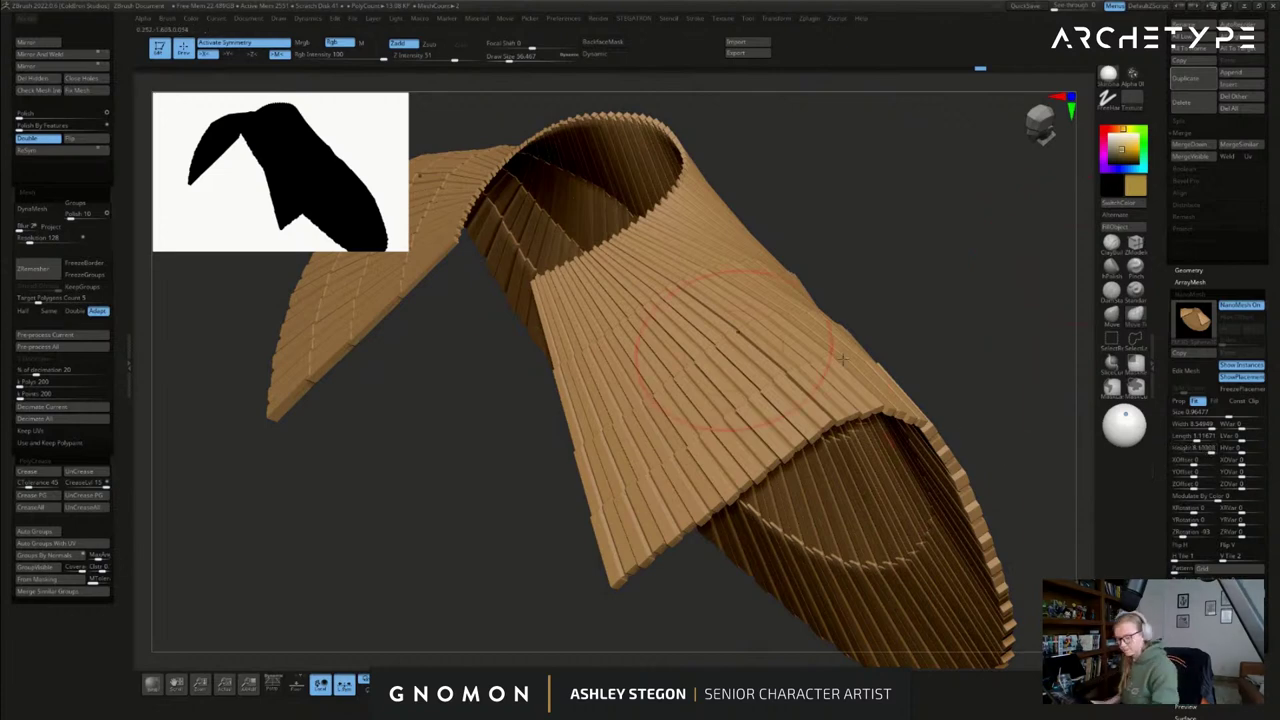
click(1241, 366)
right_drag(552, 305, 690, 332)
key(s)
drag(931, 307, 924, 306)
alt+right_drag(924, 300, 969, 350)
key(s)
drag(969, 350, 966, 350)
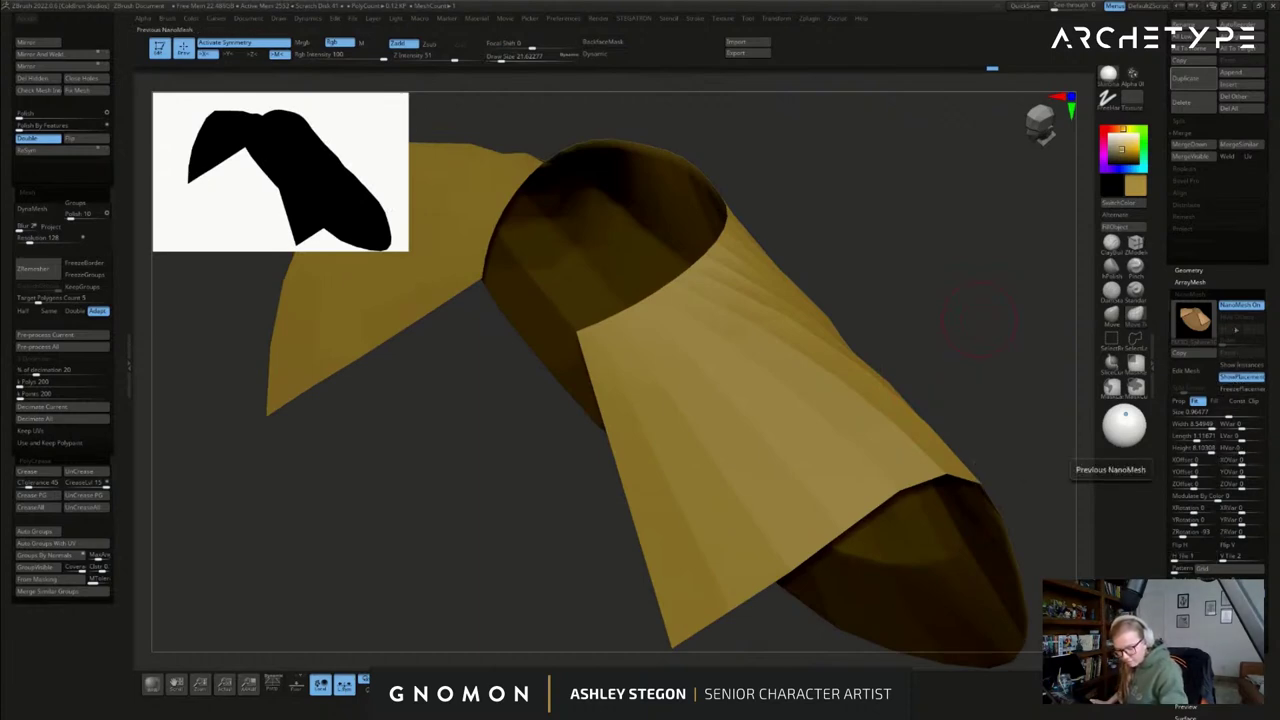
- Use ZModeler's Insert NanoMesh polygon action to place the PM3D_Sphere3D1_3 mesh across the cape
click(1133, 248)
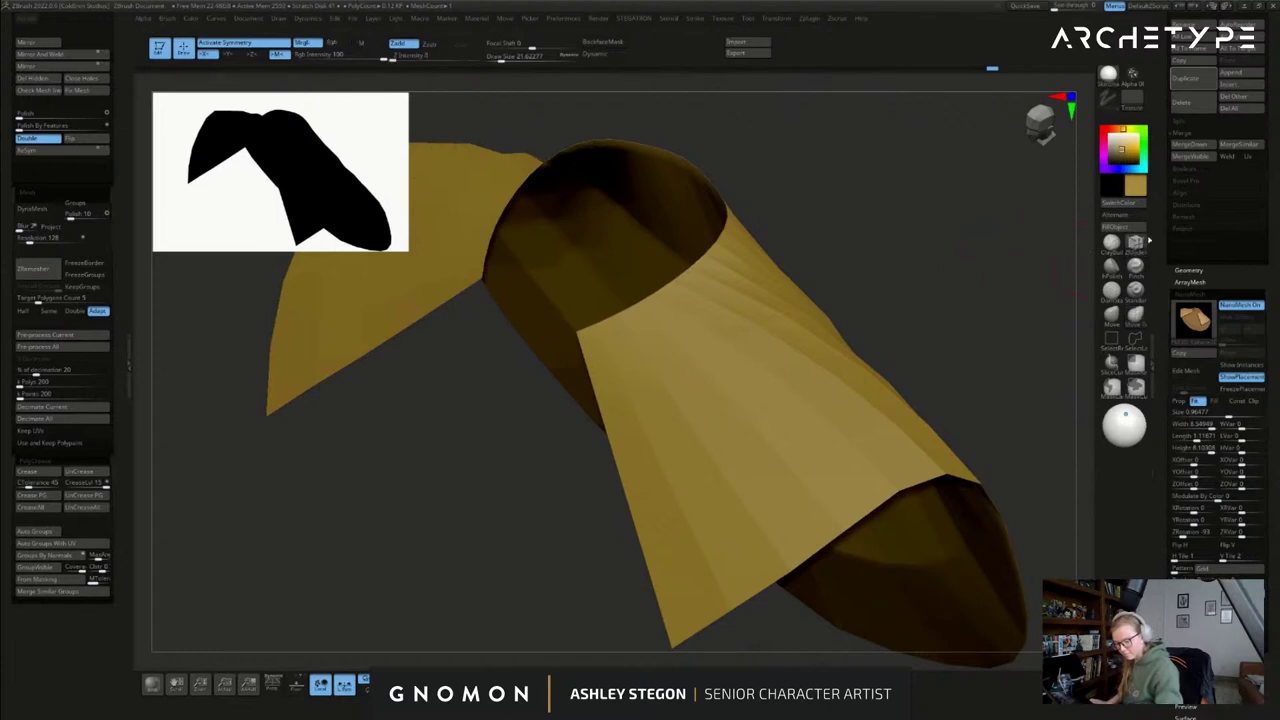
key(space)
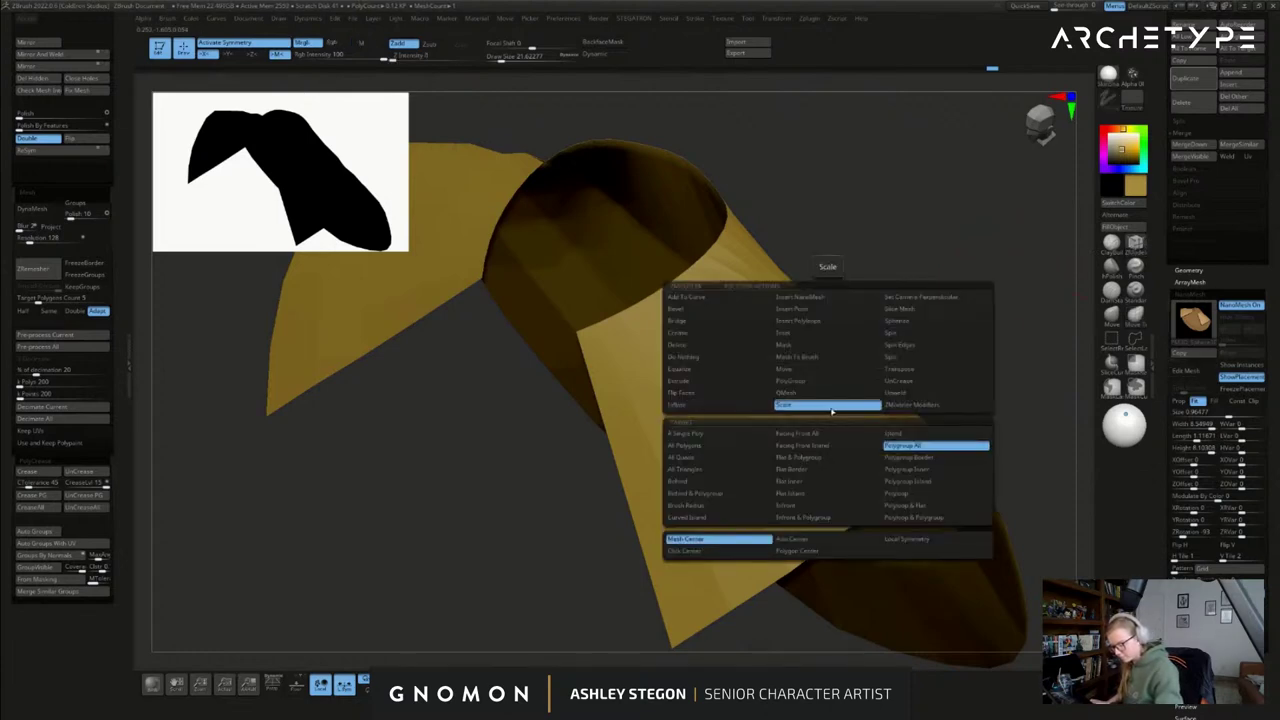
key(space)
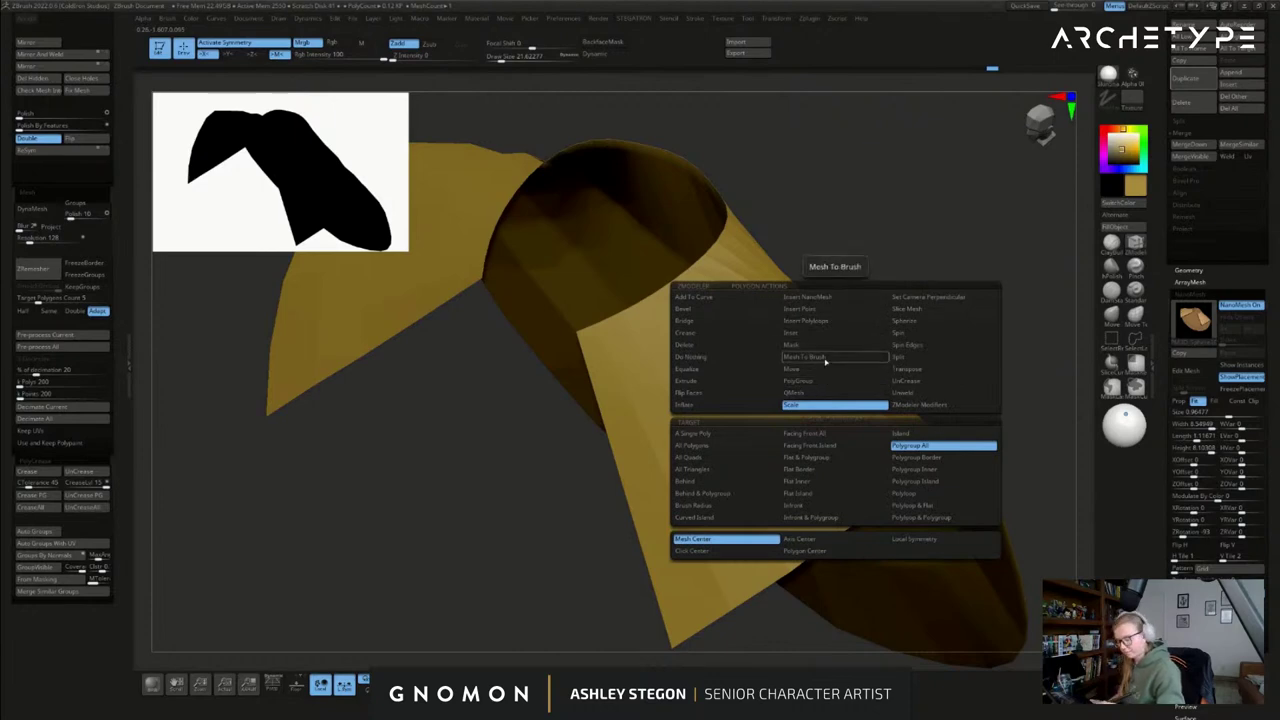
click(807, 297)
mouse_move(1268, 200)
mouse_down()
mouse_move(1268, 712)
mouse_move(1268, 629)
mouse_up()
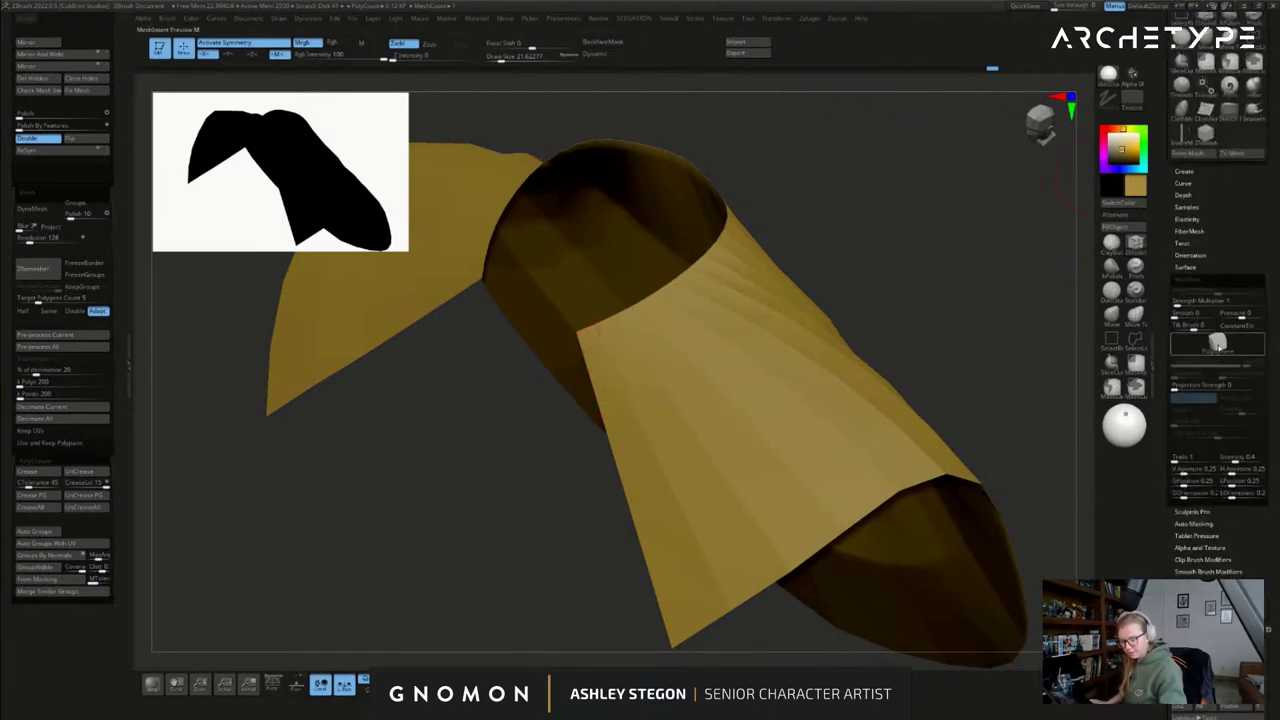
click(1217, 343)
click(797, 360)
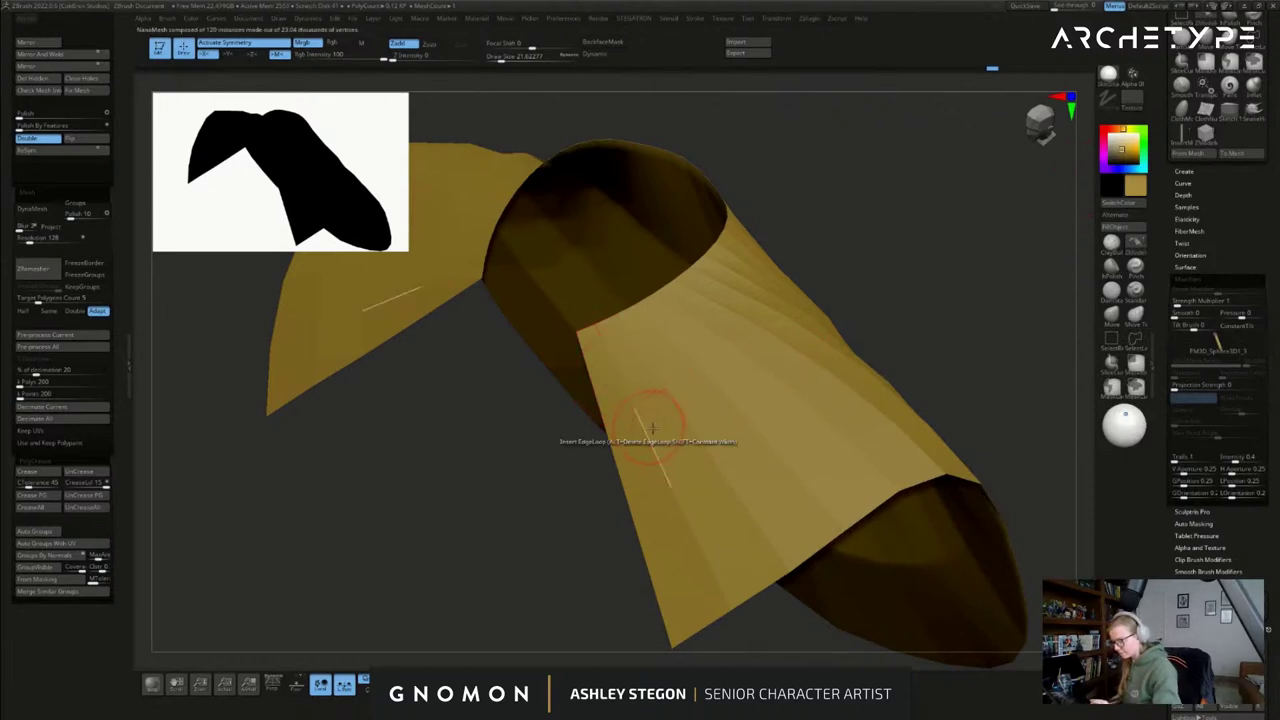
mouse_move(914, 317)
mouse_down()
mouse_move(926, 320)
mouse_move(928, 302)
mouse_move(914, 292)
mouse_up()
- Check the cape's wireframe and go to the settings of the newly inserted NanoMesh
key(shift+f)
key(shift+f)
drag(1166, 574, 1166, 254)
scroll(1165, 253, down, 10)
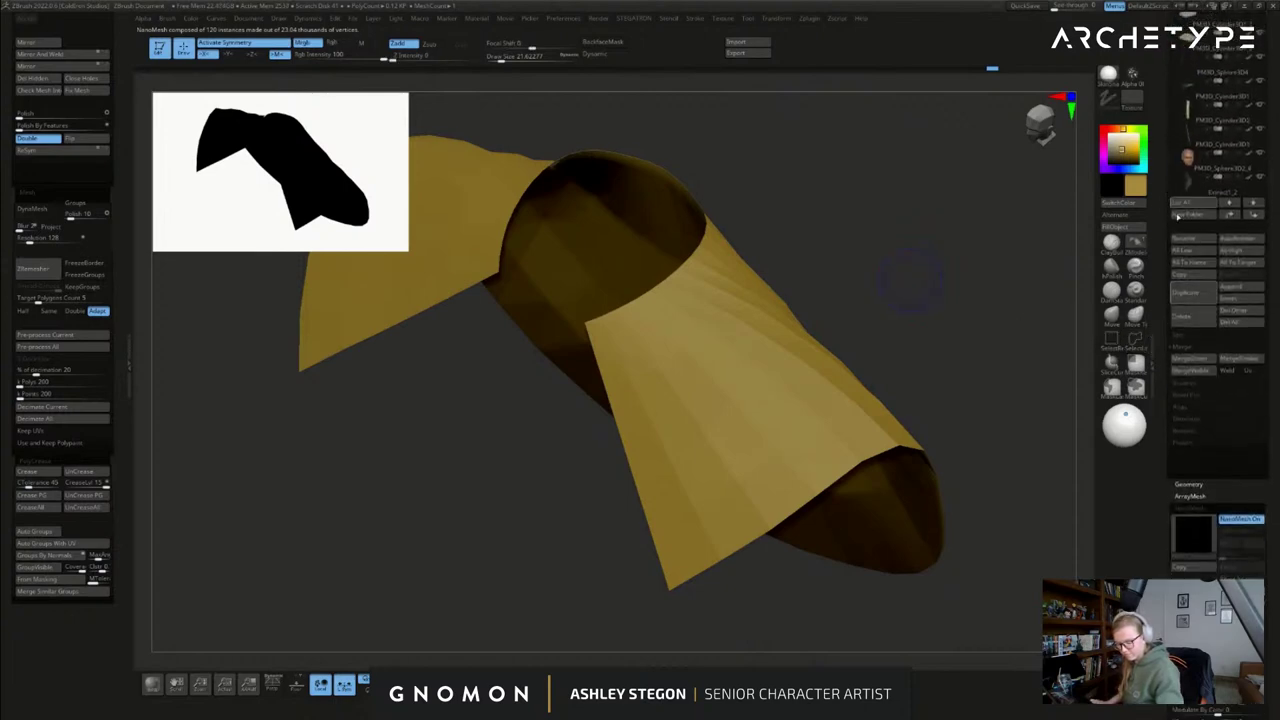
drag(1160, 538, 1161, 487)
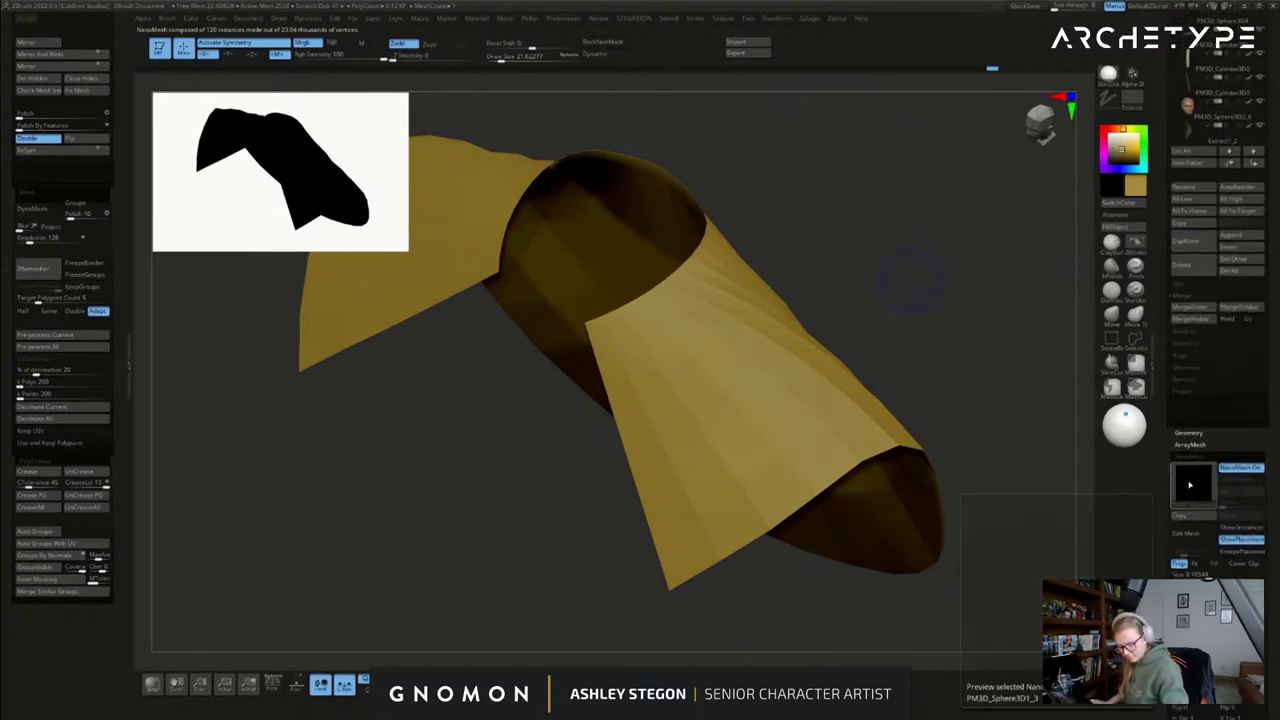